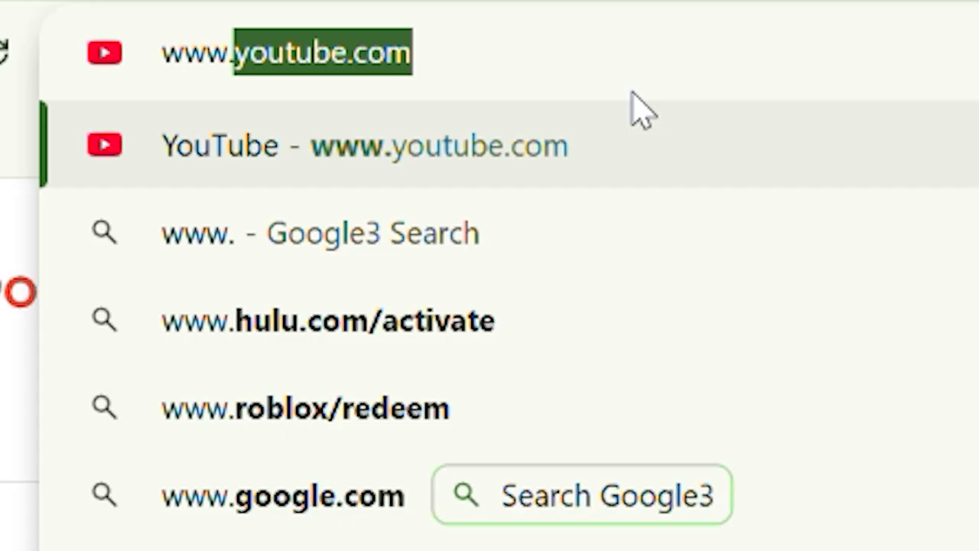
Step: Load emakicms.com in Chrome and scroll down the page
{"action": "type", "text": "em"}
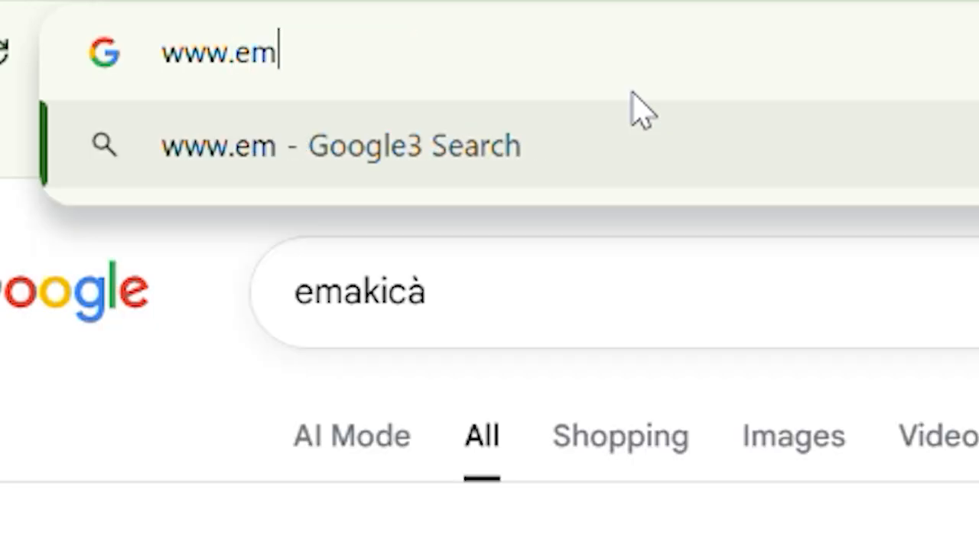
{"action": "type", "text": "akicms.com"}
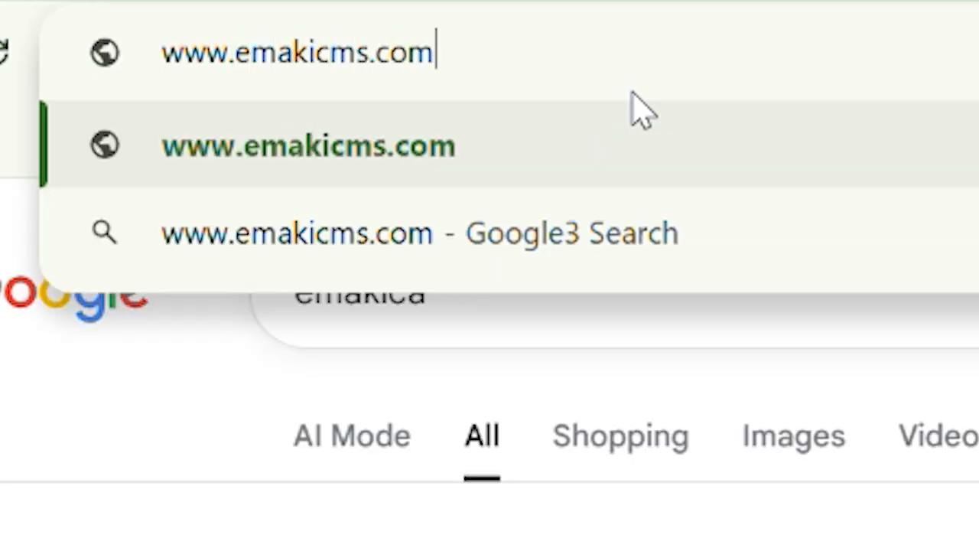
{"action": "key", "text": "Return"}
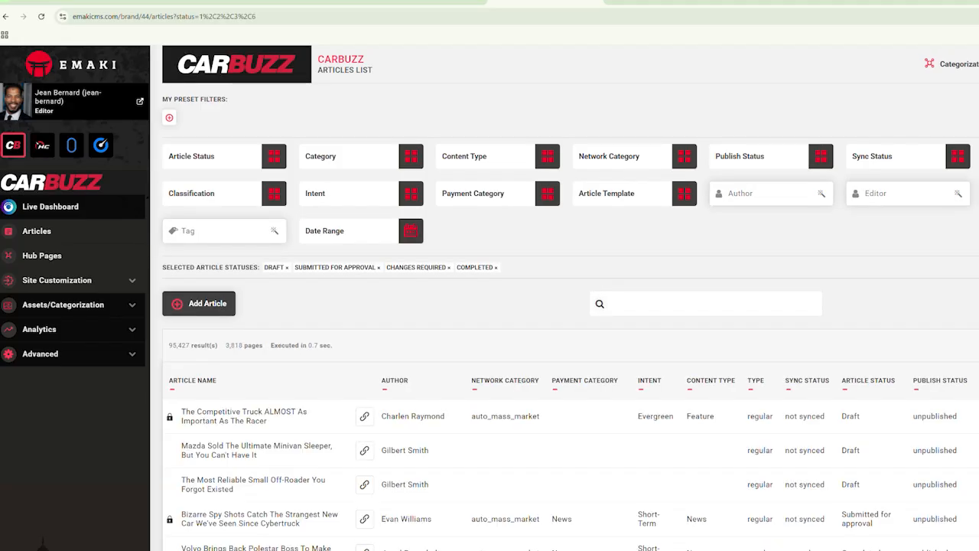
{"action": "scroll", "coordinate": [566, 383], "scroll_direction": "down", "scroll_amount": 8}
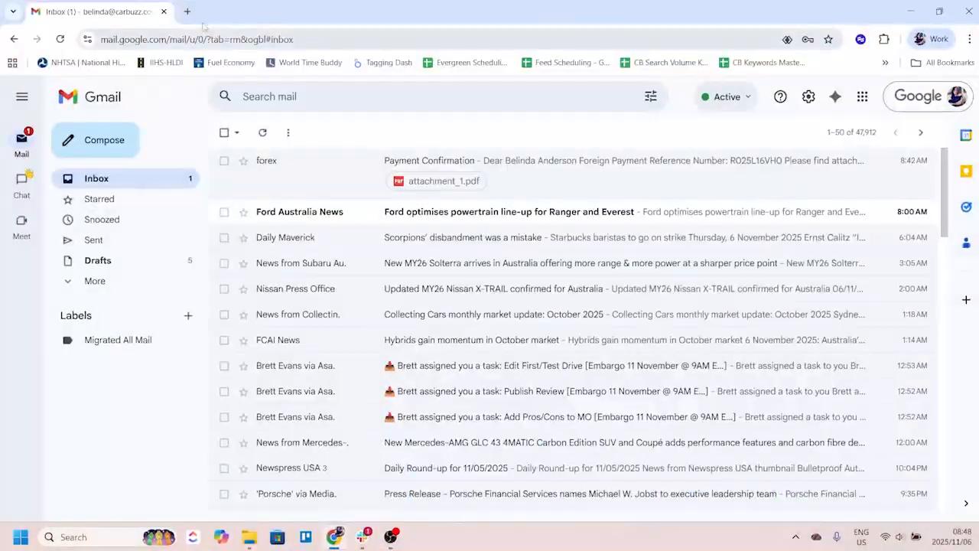
Step: Open the Emaki CMS shortcut in a new tab and log in with the Editor account
{"action": "key", "text": "ctrl+t"}
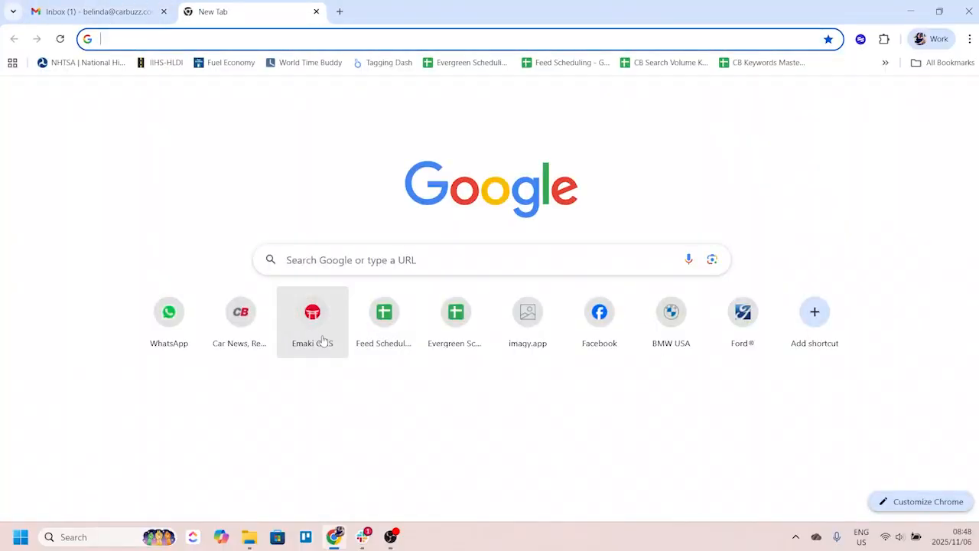
{"action": "left_click", "coordinate": [323, 341]}
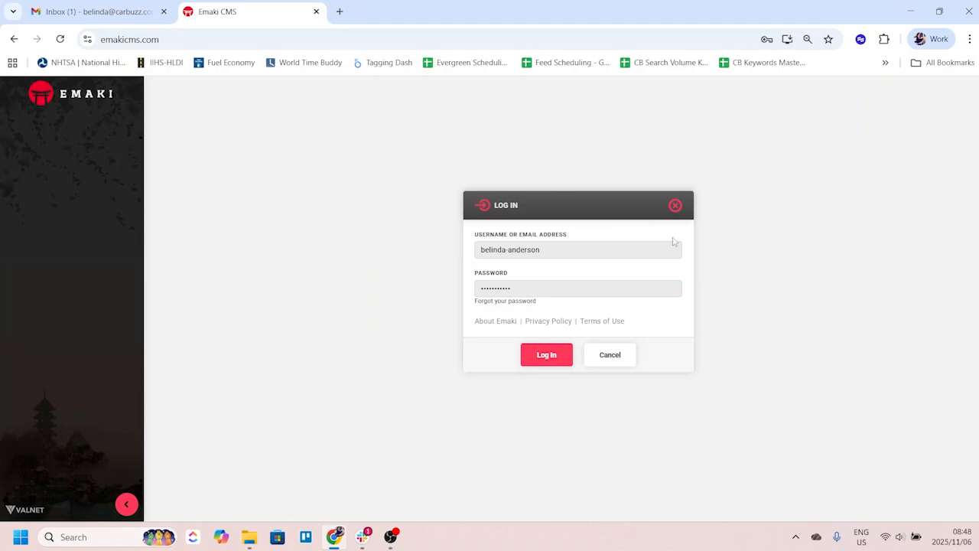
{"action": "left_click", "coordinate": [545, 356]}
{"action": "left_click", "coordinate": [544, 356]}
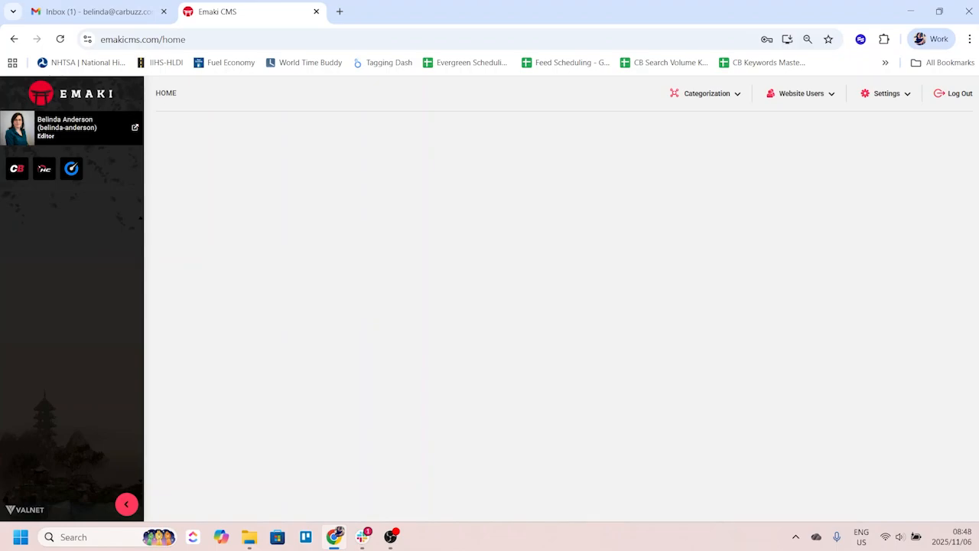
Step: Open your own Emaki CMS user profile in its Edit User form
{"action": "key", "text": "alt+Tab"}
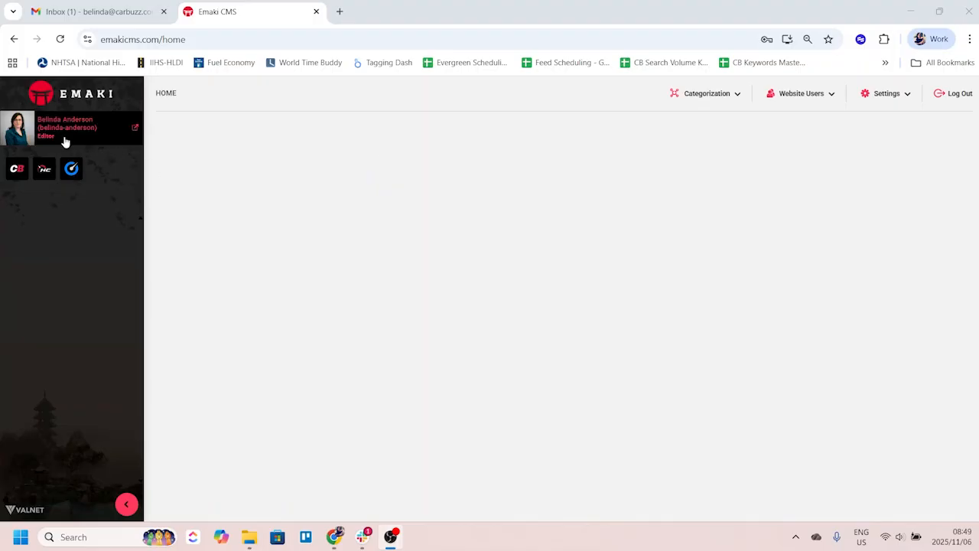
{"action": "mouse_move", "coordinate": [915, 106]}
{"action": "left_click", "coordinate": [64, 134]}
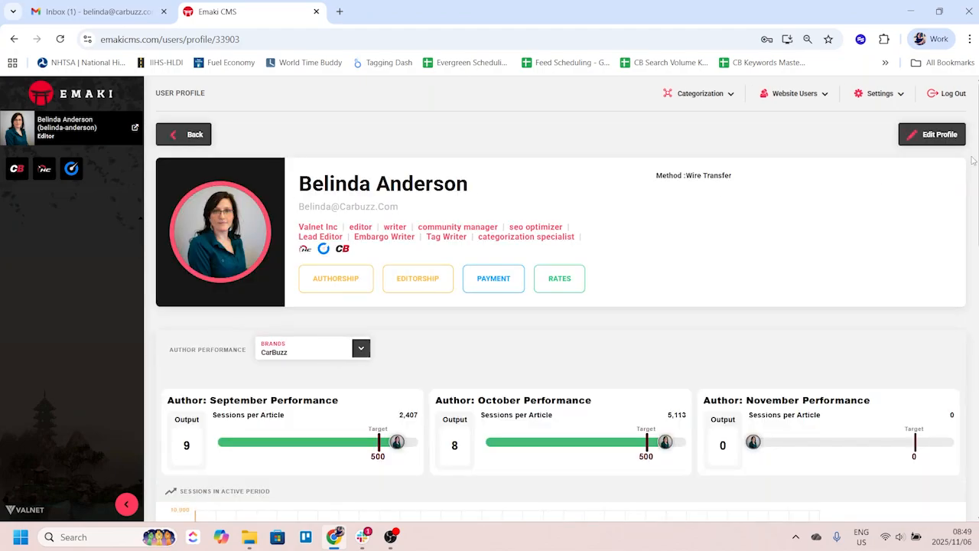
{"action": "left_click", "coordinate": [925, 138]}
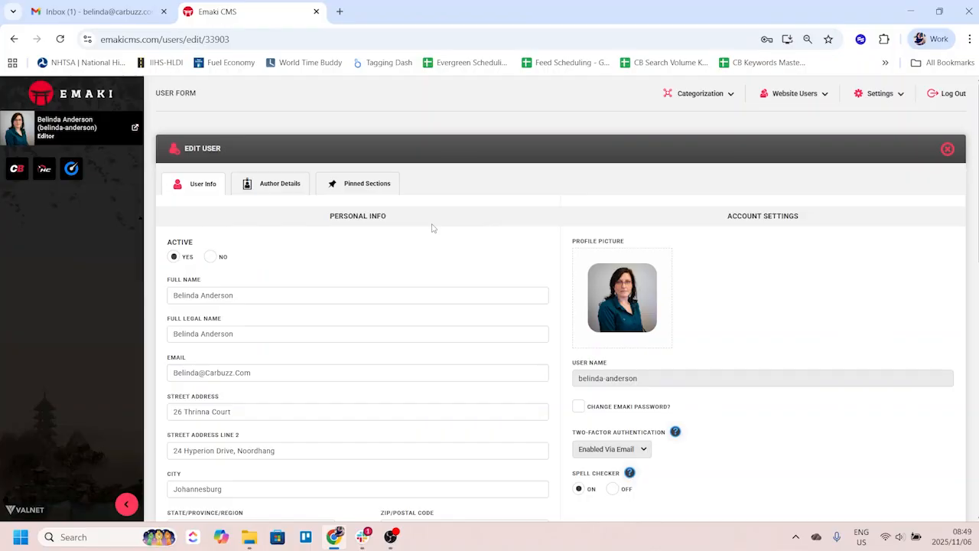
Step: Open the CarBuzz homepage in a new browser tab
{"action": "scroll", "coordinate": [432, 228], "scroll_direction": "down", "scroll_amount": 1}
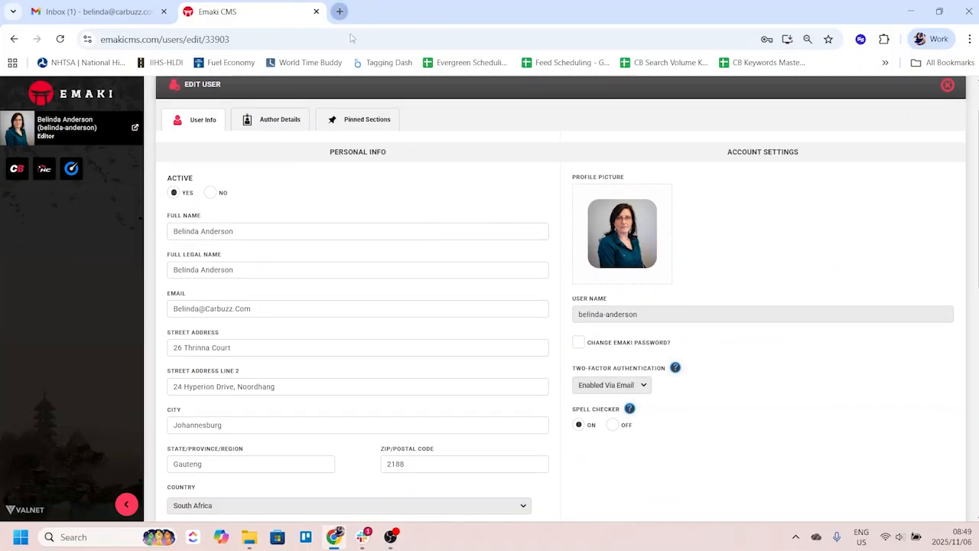
{"action": "left_click", "coordinate": [340, 12]}
{"action": "left_click", "coordinate": [233, 330]}
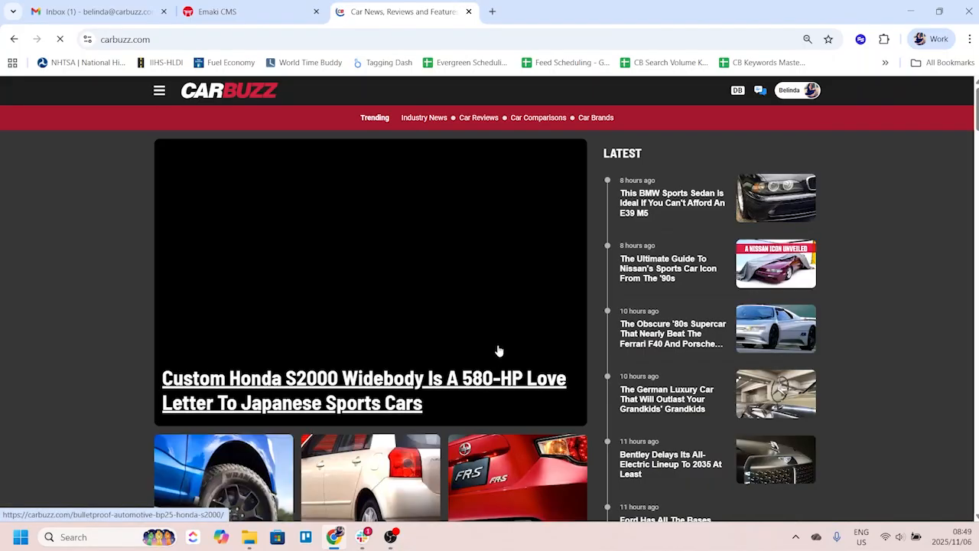
Step: Open the Custom Honda S2000 Widebody article on CarBuzz and look over its author bio
{"action": "scroll", "coordinate": [535, 295], "scroll_direction": "down", "scroll_amount": 2}
{"action": "scroll", "coordinate": [528, 291], "scroll_direction": "up", "scroll_amount": 2}
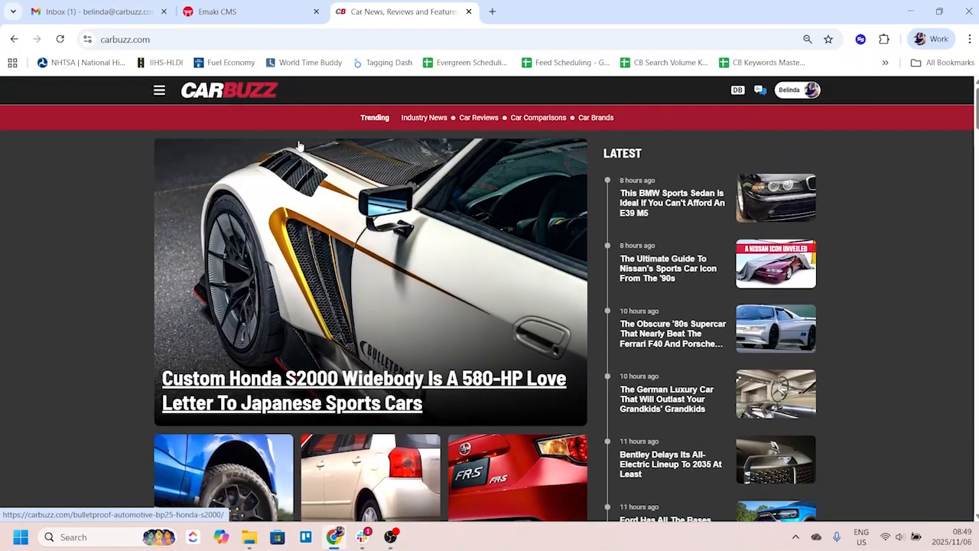
{"action": "left_click", "coordinate": [298, 383]}
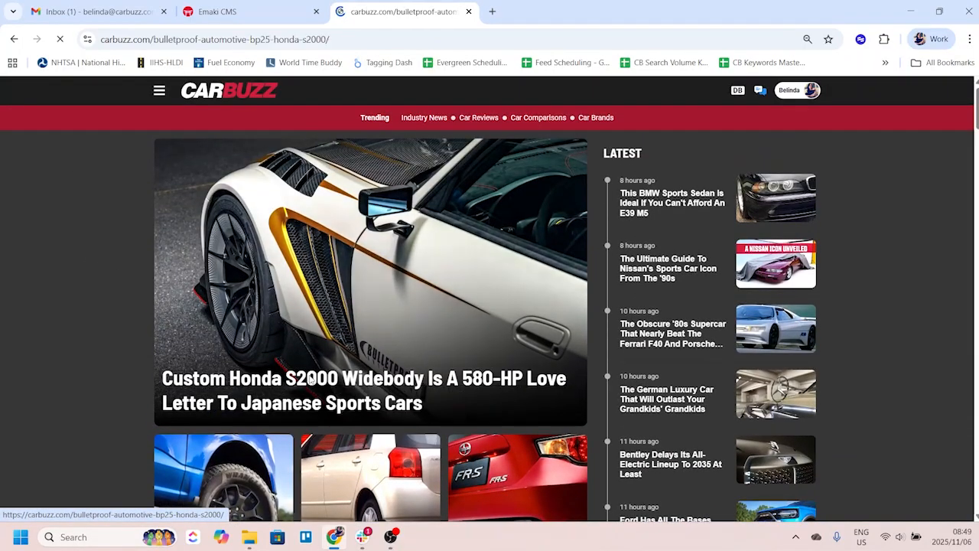
{"action": "scroll", "coordinate": [388, 352], "scroll_direction": "down", "scroll_amount": 6}
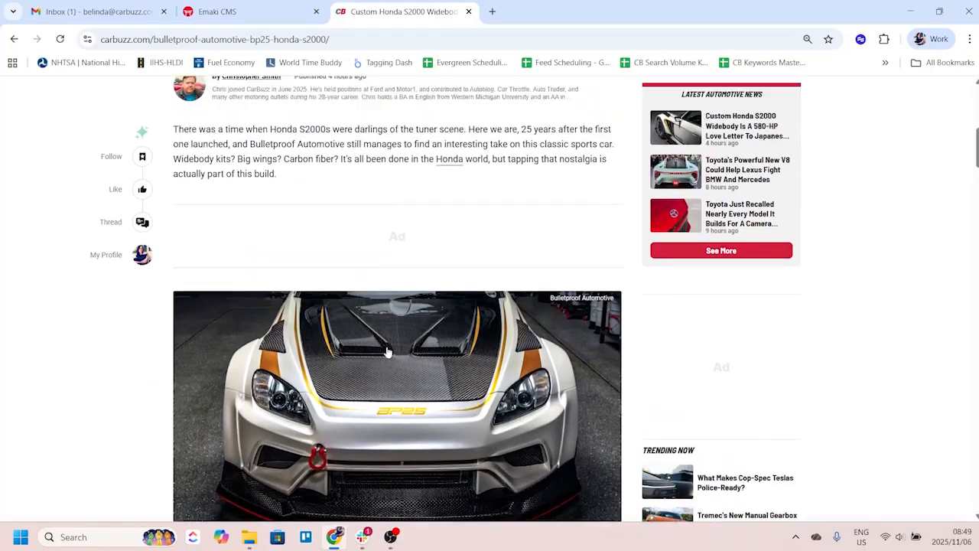
{"action": "scroll", "coordinate": [388, 352], "scroll_direction": "up", "scroll_amount": 3}
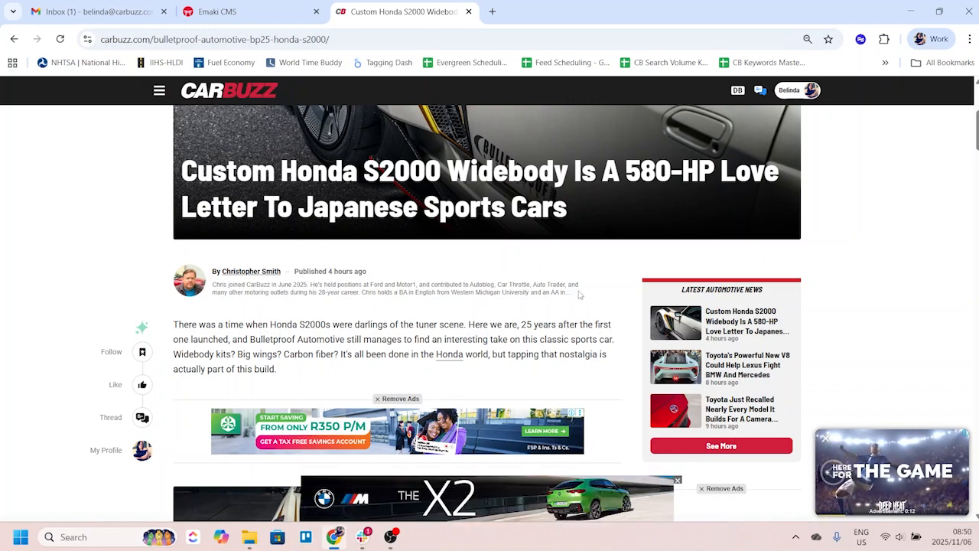
{"action": "left_click_drag", "start_coordinate": [457, 292], "coordinate": [400, 285]}
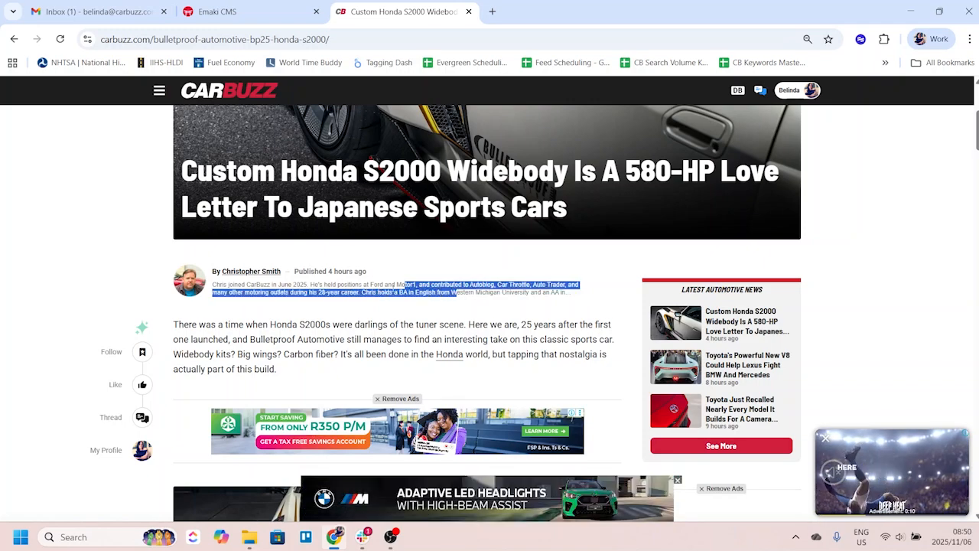
{"action": "left_click", "coordinate": [467, 321]}
Step: Return to the Emaki CMS edit-user form and clear the stray text selection
{"action": "left_click", "coordinate": [244, 14]}
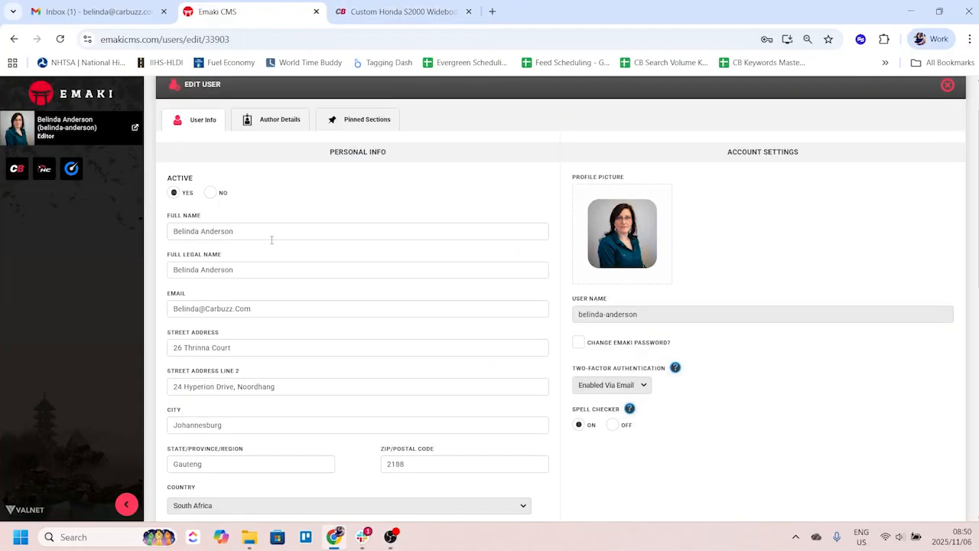
{"action": "scroll", "coordinate": [559, 314], "scroll_direction": "up", "scroll_amount": 1}
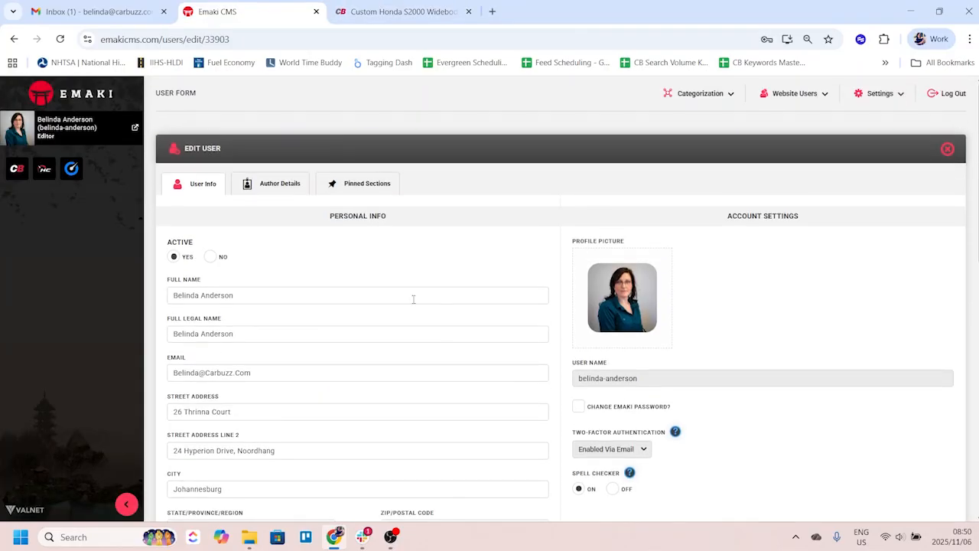
{"action": "left_click_drag", "start_coordinate": [200, 112], "coordinate": [172, 174]}
{"action": "left_click", "coordinate": [196, 183]}
{"action": "mouse_move", "coordinate": [590, 328]}
Step: Save the user profile unchanged and show its Author Details
{"action": "left_click", "coordinate": [398, 11]}
{"action": "scroll", "coordinate": [226, 293], "scroll_direction": "down", "scroll_amount": 12}
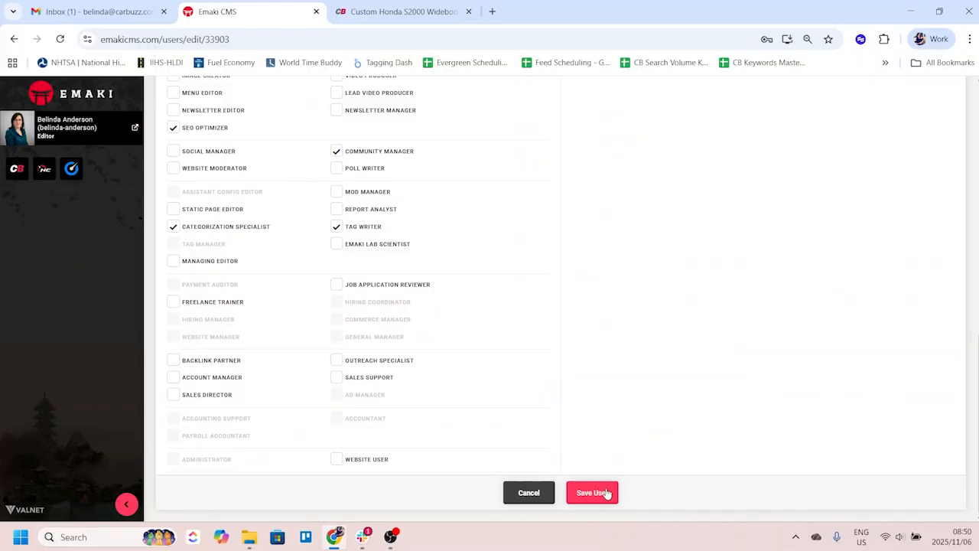
{"action": "left_click", "coordinate": [604, 493]}
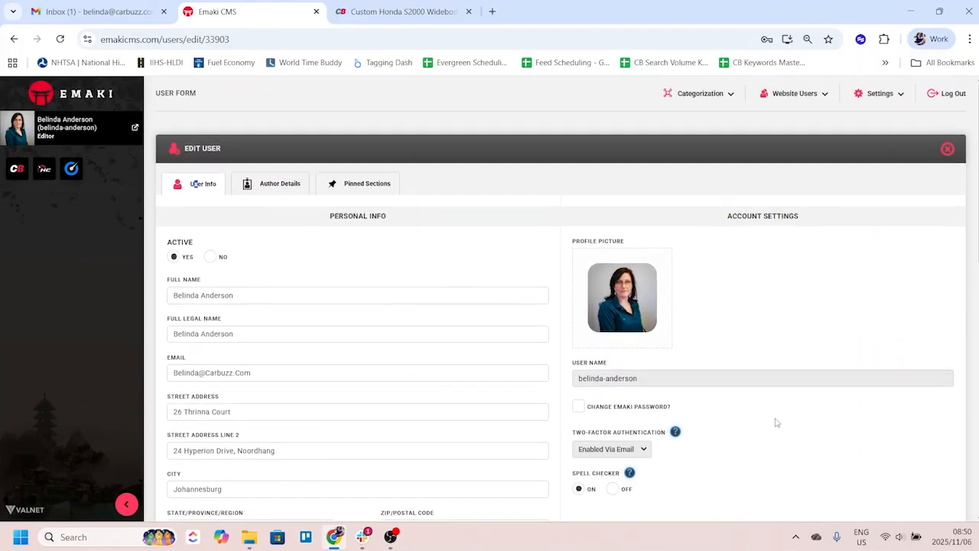
{"action": "left_click", "coordinate": [277, 187]}
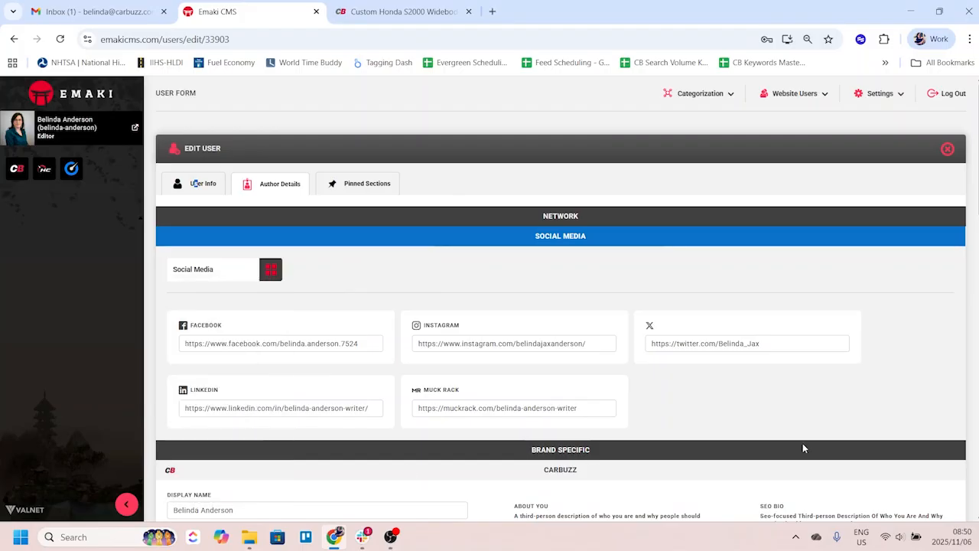
Step: Review the About You bio in Author Details against the CarBuzz article's author bio
{"action": "scroll", "coordinate": [256, 247], "scroll_direction": "down", "scroll_amount": 1}
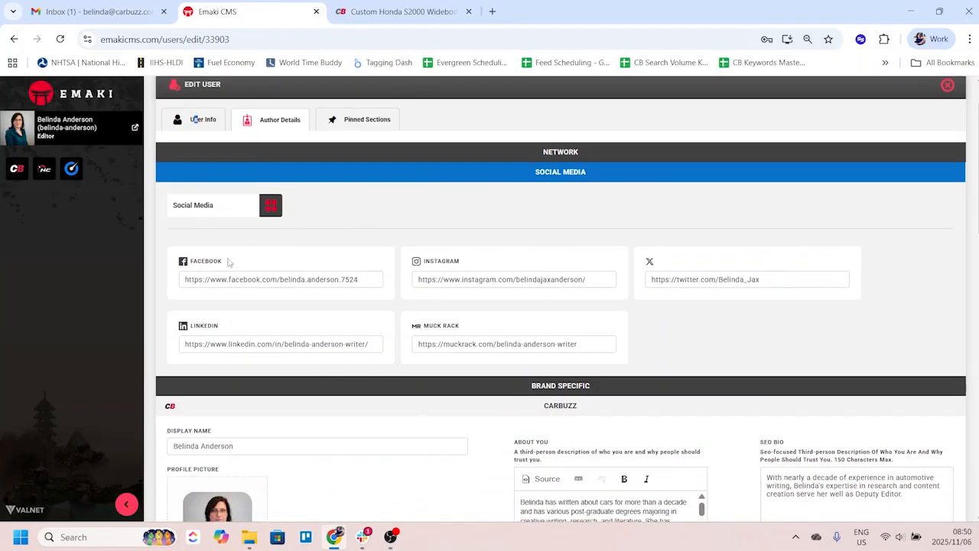
{"action": "scroll", "coordinate": [470, 306], "scroll_direction": "down", "scroll_amount": 5}
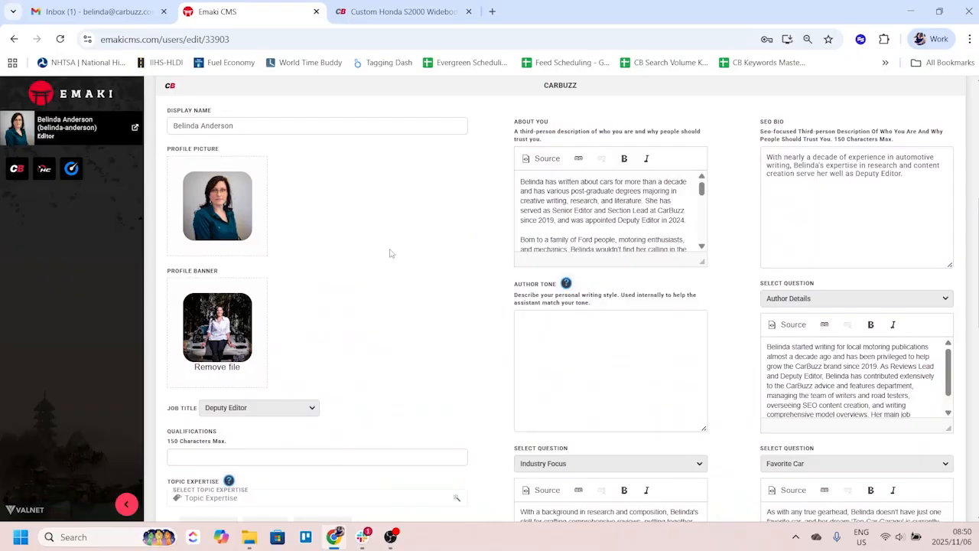
{"action": "scroll", "coordinate": [519, 291], "scroll_direction": "up", "scroll_amount": 1}
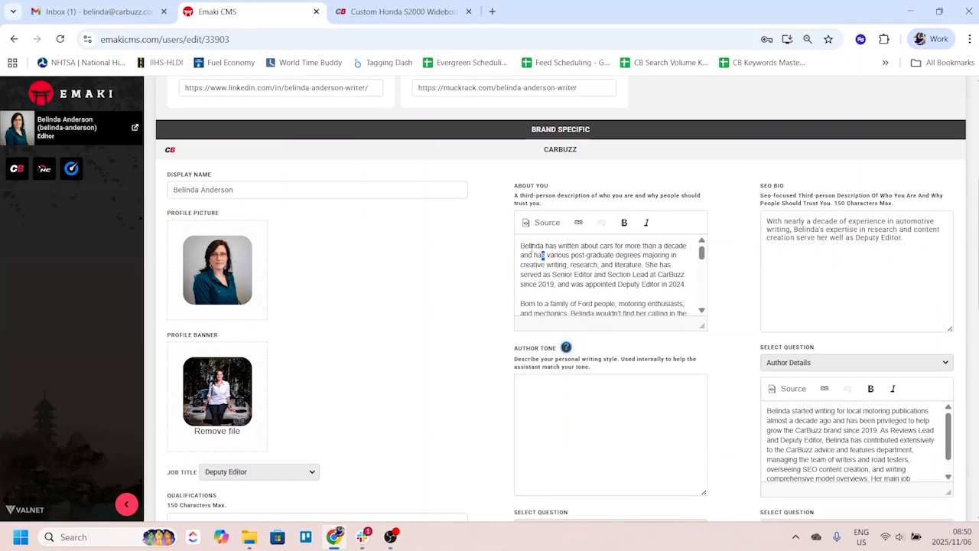
{"action": "left_click", "coordinate": [543, 253]}
{"action": "left_click_drag", "start_coordinate": [521, 246], "coordinate": [683, 285]}
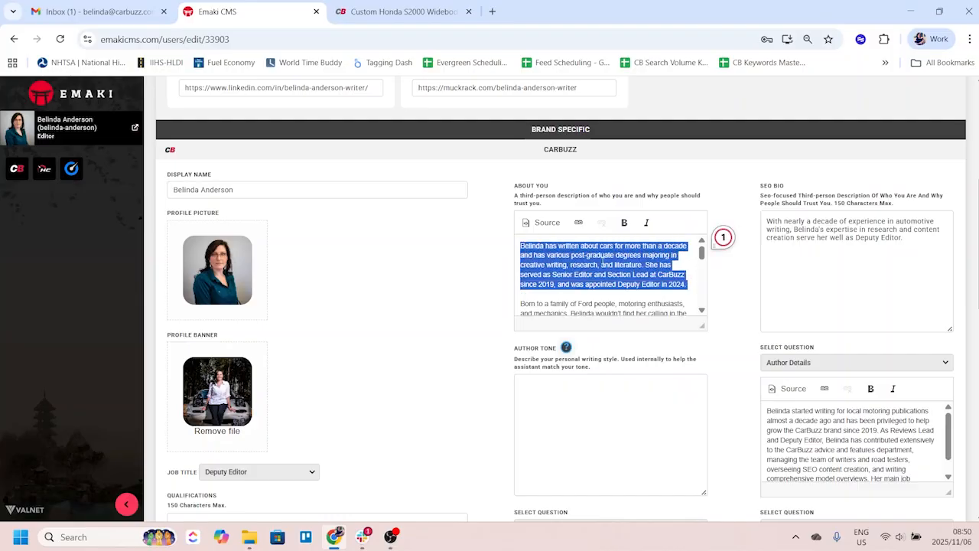
{"action": "key", "text": "ctrl+Tab"}
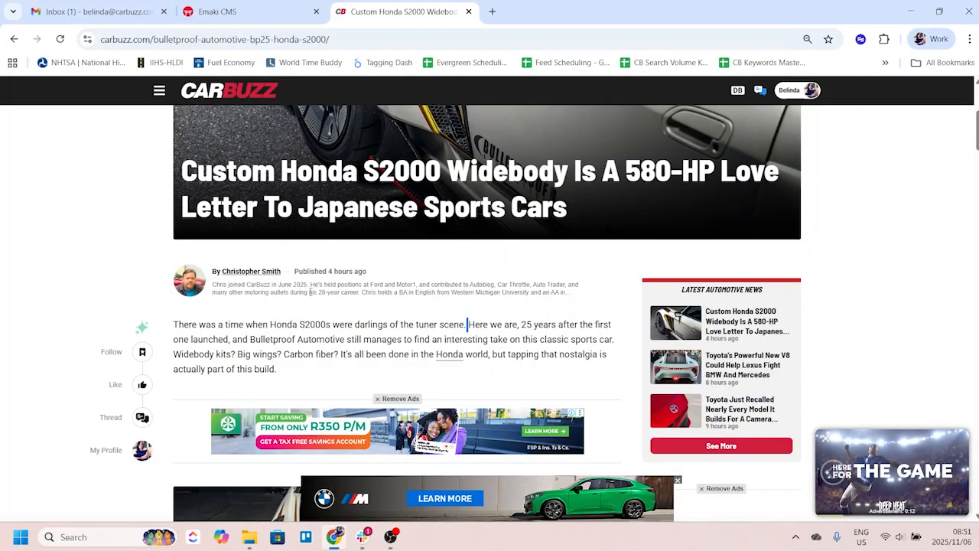
{"action": "key", "text": "ctrl+shift+Tab"}
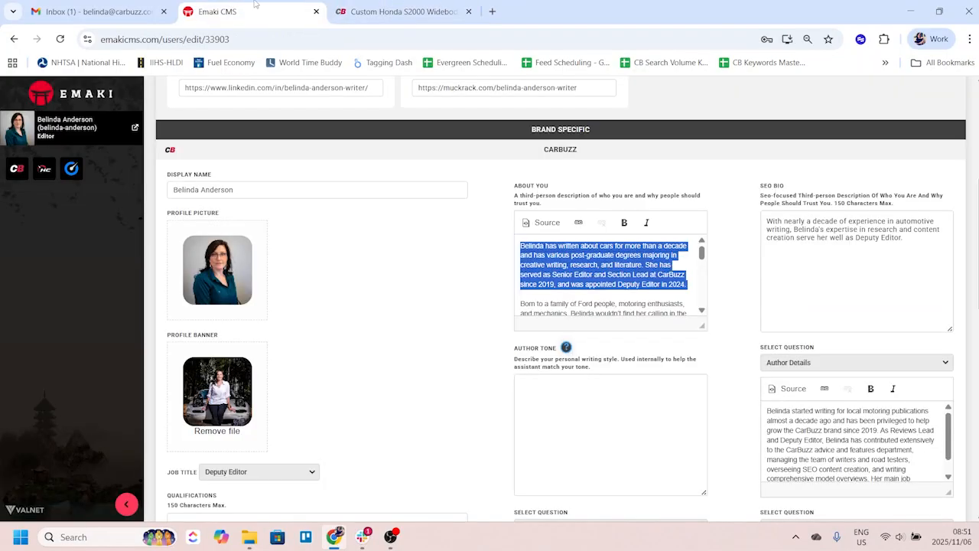
Step: Keep Author Details as the first answer's question and scroll through the remaining answers
{"action": "scroll", "coordinate": [597, 300], "scroll_direction": "down", "scroll_amount": 5}
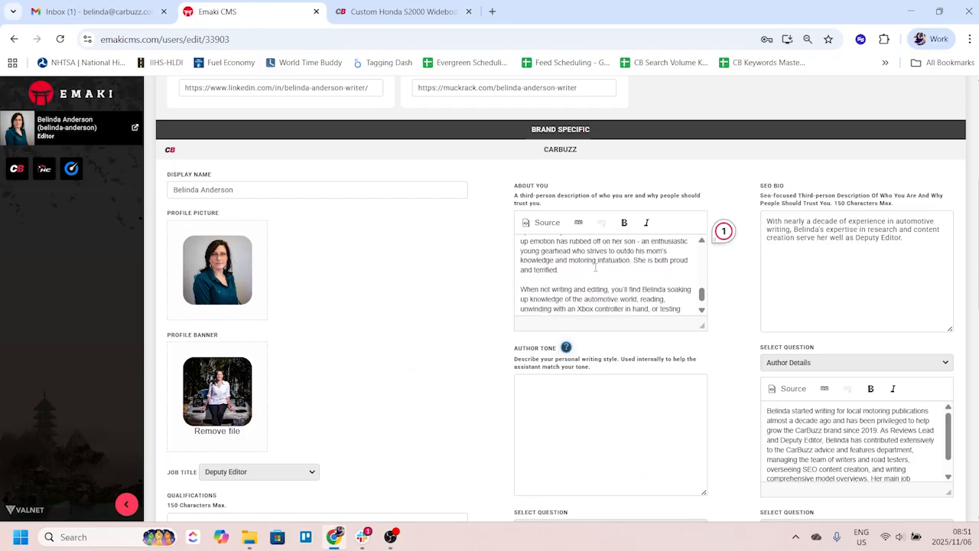
{"action": "scroll", "coordinate": [561, 266], "scroll_direction": "up", "scroll_amount": 5}
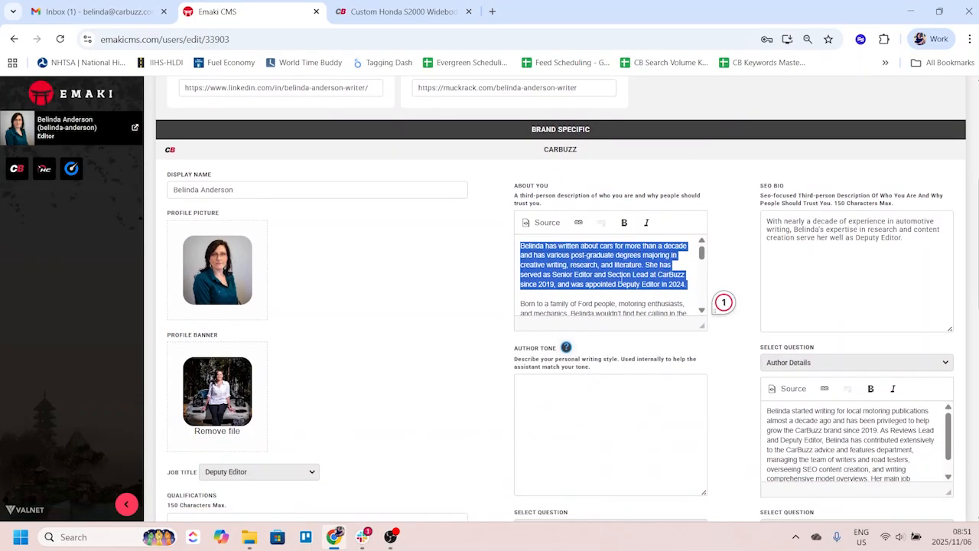
{"action": "scroll", "coordinate": [621, 279], "scroll_direction": "down", "scroll_amount": 1}
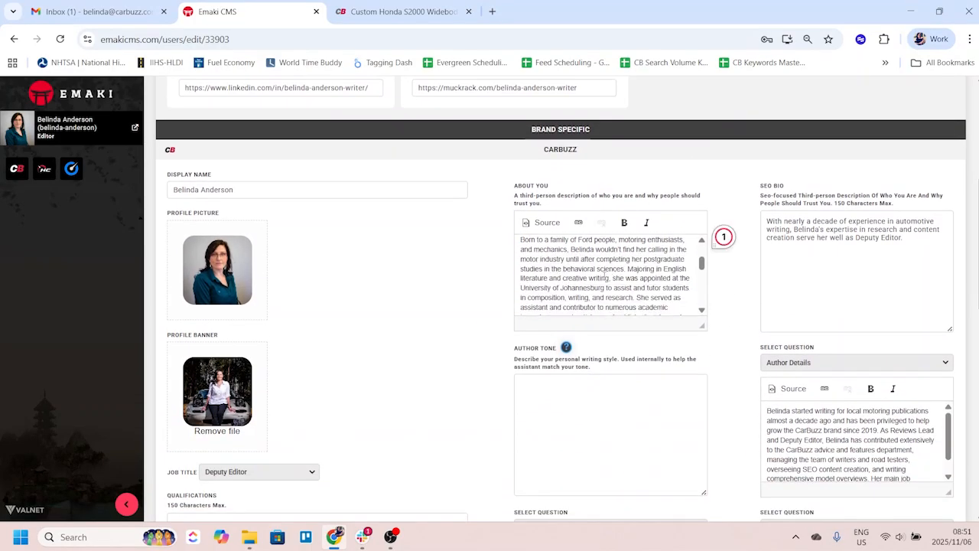
{"action": "scroll", "coordinate": [719, 298], "scroll_direction": "down", "scroll_amount": 1}
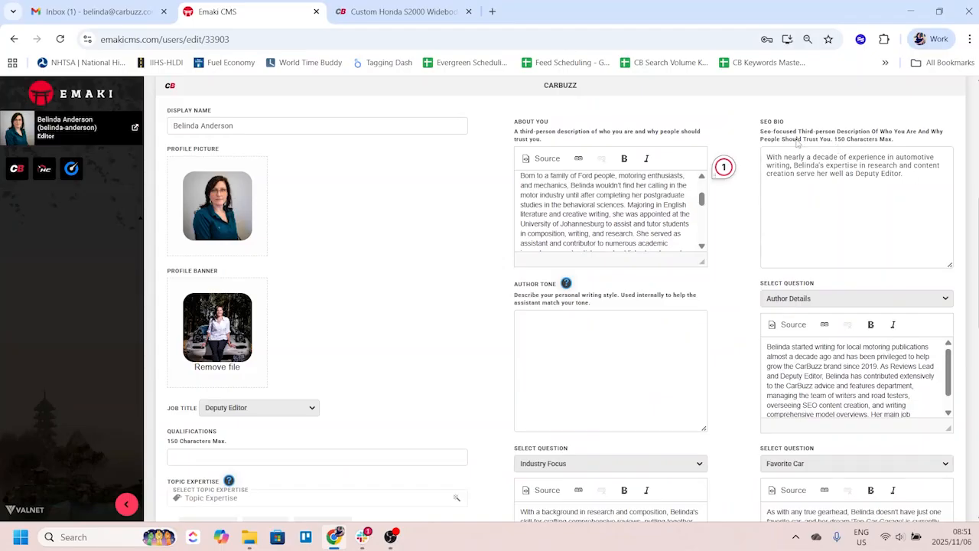
{"action": "scroll", "coordinate": [765, 316], "scroll_direction": "down", "scroll_amount": 1}
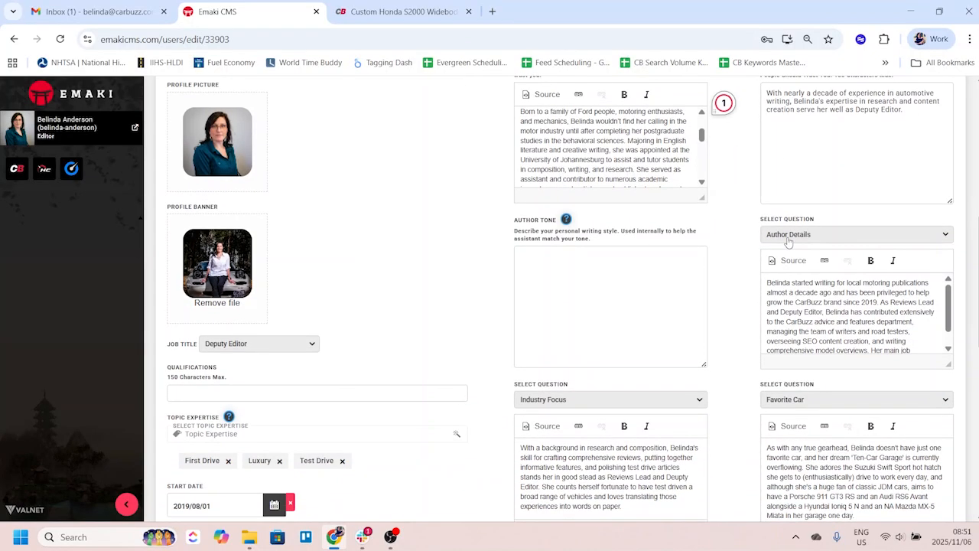
{"action": "left_click", "coordinate": [817, 237]}
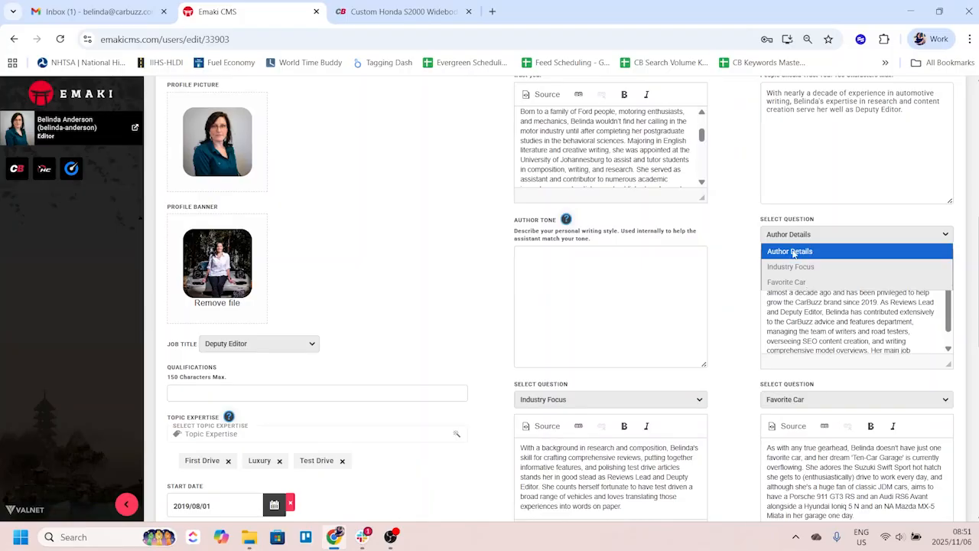
{"action": "left_click", "coordinate": [740, 254]}
{"action": "scroll", "coordinate": [848, 327], "scroll_direction": "down", "scroll_amount": 1}
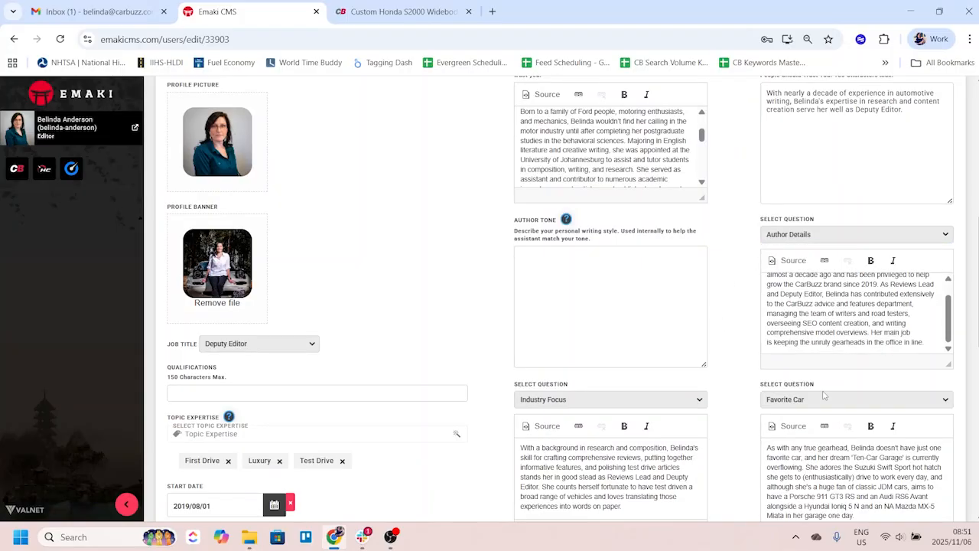
{"action": "scroll", "coordinate": [605, 320], "scroll_direction": "down", "scroll_amount": 3}
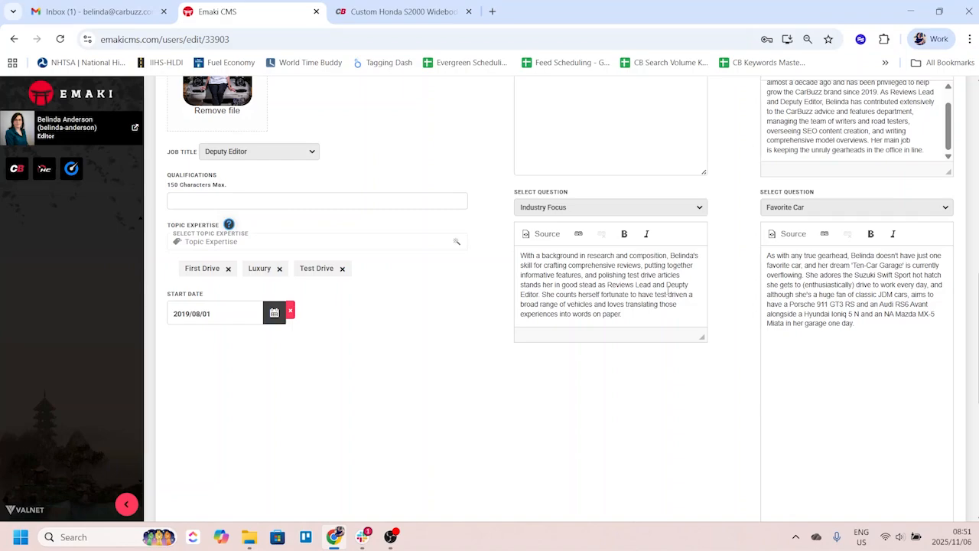
{"action": "scroll", "coordinate": [852, 342], "scroll_direction": "down", "scroll_amount": 2}
{"action": "scroll", "coordinate": [835, 328], "scroll_direction": "up", "scroll_amount": 4}
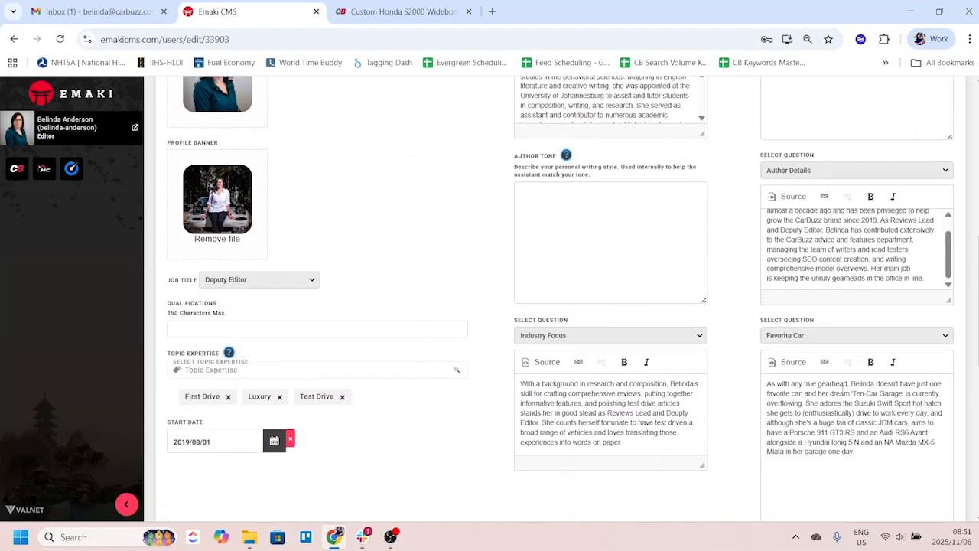
{"action": "scroll", "coordinate": [841, 413], "scroll_direction": "up", "scroll_amount": 1}
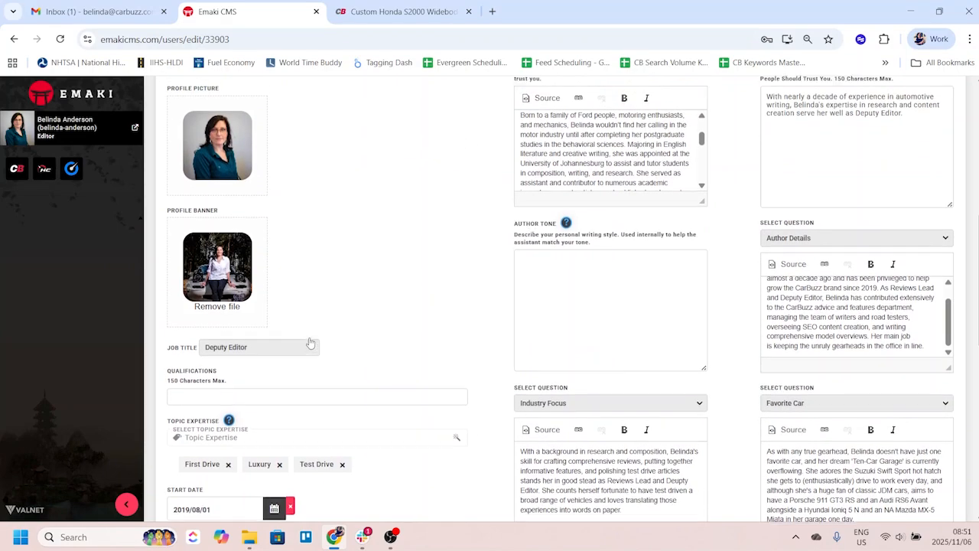
{"action": "scroll", "coordinate": [308, 343], "scroll_direction": "up", "scroll_amount": 2}
{"action": "scroll", "coordinate": [299, 328], "scroll_direction": "down", "scroll_amount": 1}
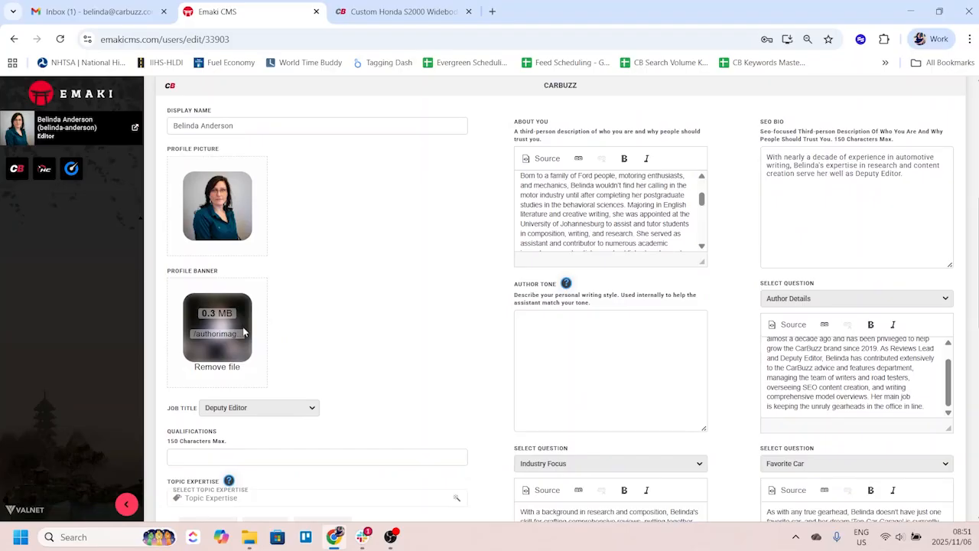
{"action": "scroll", "coordinate": [299, 343], "scroll_direction": "down", "scroll_amount": 2}
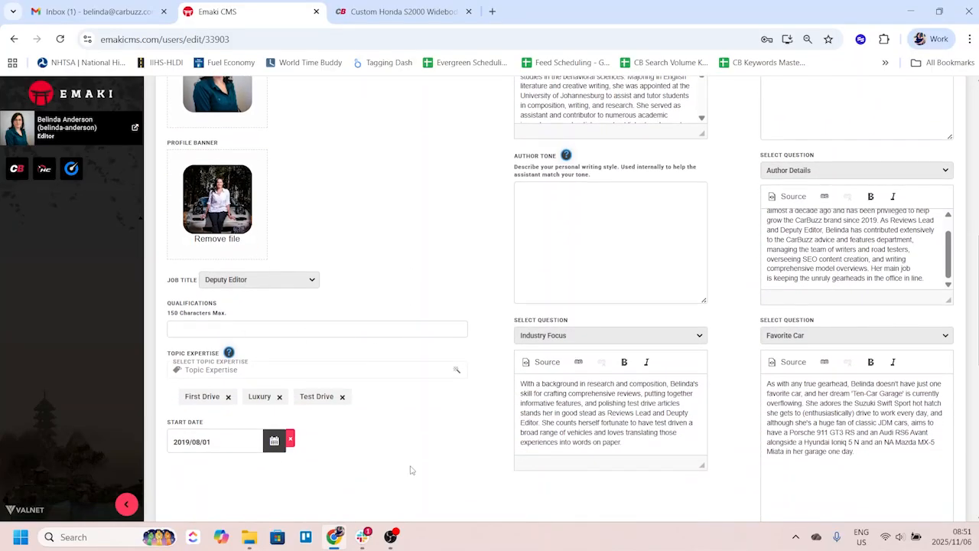
{"action": "scroll", "coordinate": [411, 470], "scroll_direction": "up", "scroll_amount": 2}
{"action": "left_click", "coordinate": [398, 12]}
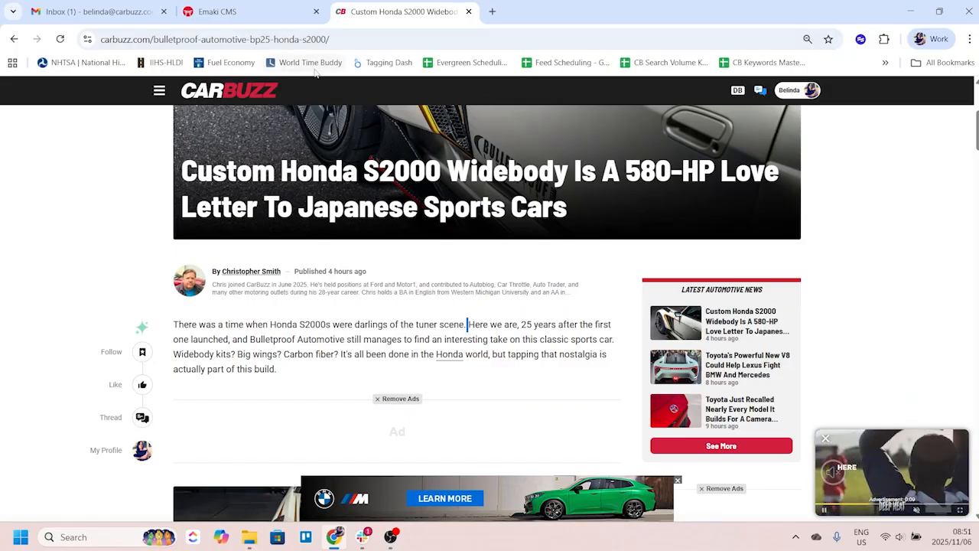
Step: Go to the CarBuzz homepage and open the About CarBuzz page from its footer
{"action": "left_click", "coordinate": [231, 92]}
{"action": "scroll", "coordinate": [857, 263], "scroll_direction": "down", "scroll_amount": 6}
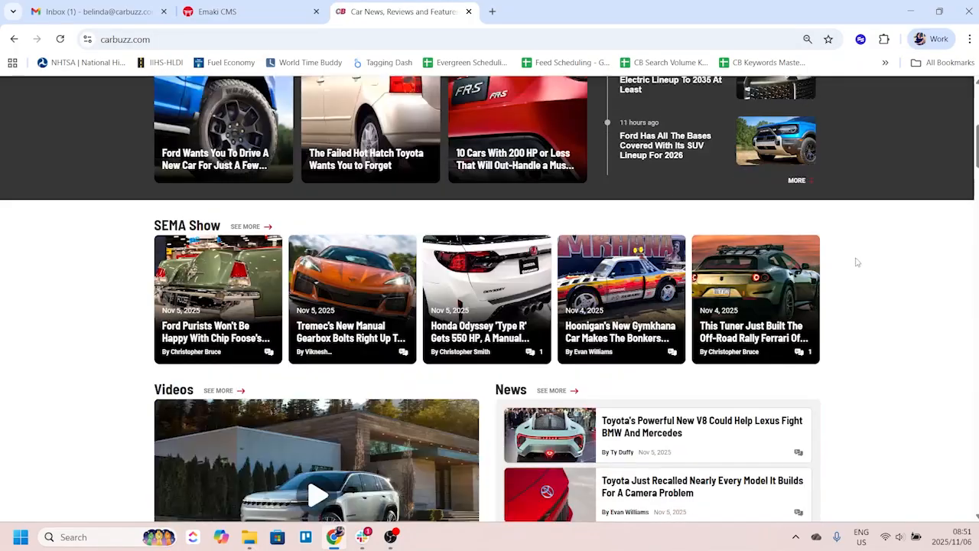
{"action": "scroll", "coordinate": [857, 263], "scroll_direction": "down", "scroll_amount": 15}
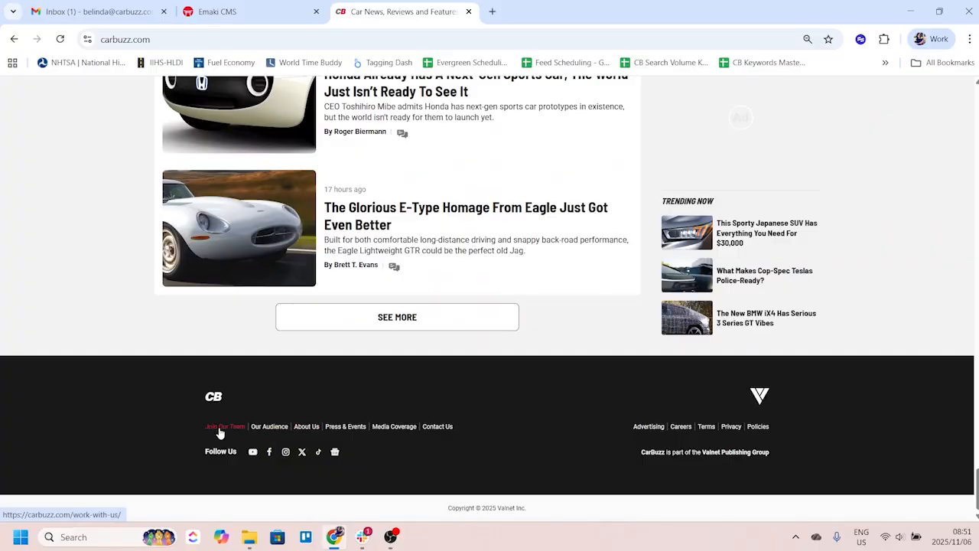
{"action": "left_click", "coordinate": [303, 428]}
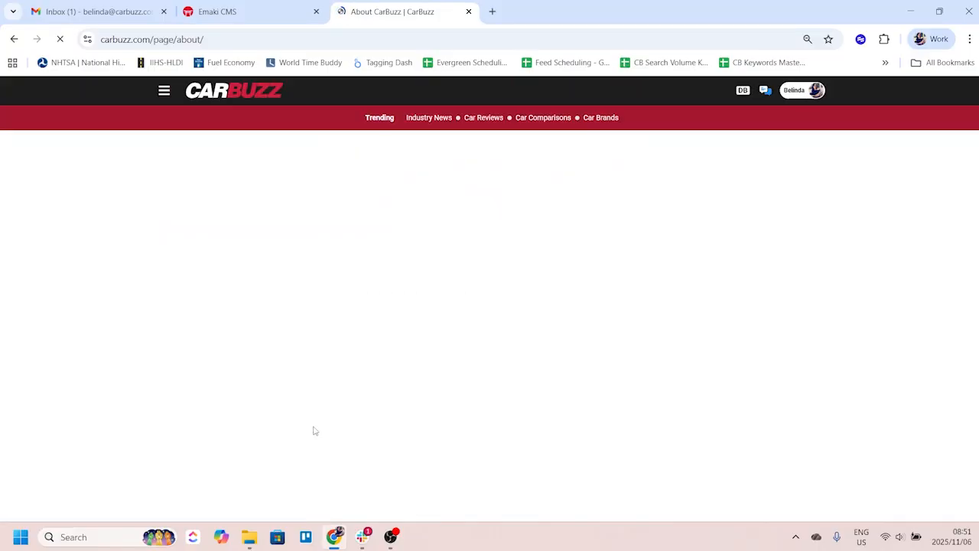
Step: Find The Editorial Team cards and open the Deputy Editor's author page
{"action": "scroll", "coordinate": [504, 379], "scroll_direction": "down", "scroll_amount": 10}
{"action": "scroll", "coordinate": [490, 359], "scroll_direction": "up", "scroll_amount": 5}
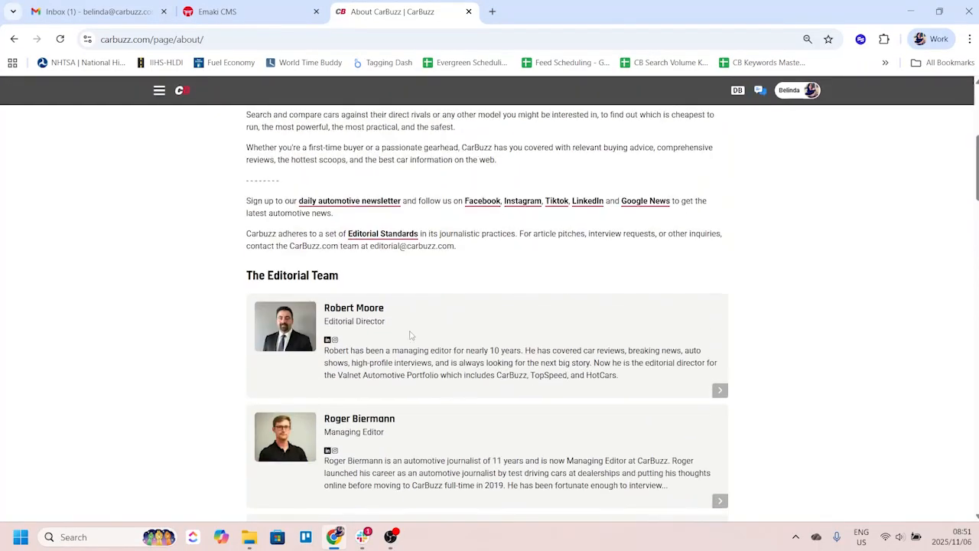
{"action": "scroll", "coordinate": [431, 325], "scroll_direction": "down", "scroll_amount": 6}
{"action": "scroll", "coordinate": [436, 322], "scroll_direction": "down", "scroll_amount": 15}
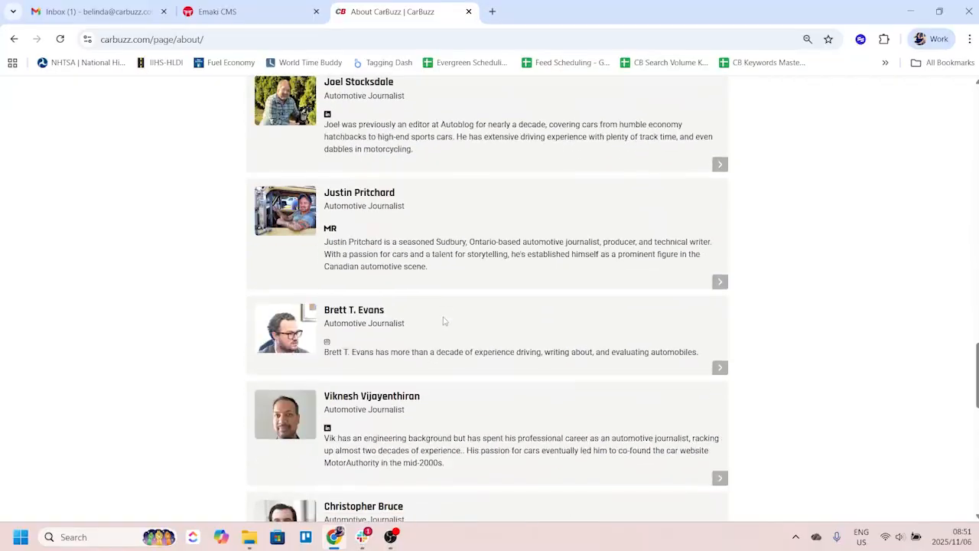
{"action": "scroll", "coordinate": [454, 327], "scroll_direction": "up", "scroll_amount": 6}
{"action": "scroll", "coordinate": [457, 331], "scroll_direction": "up", "scroll_amount": 10}
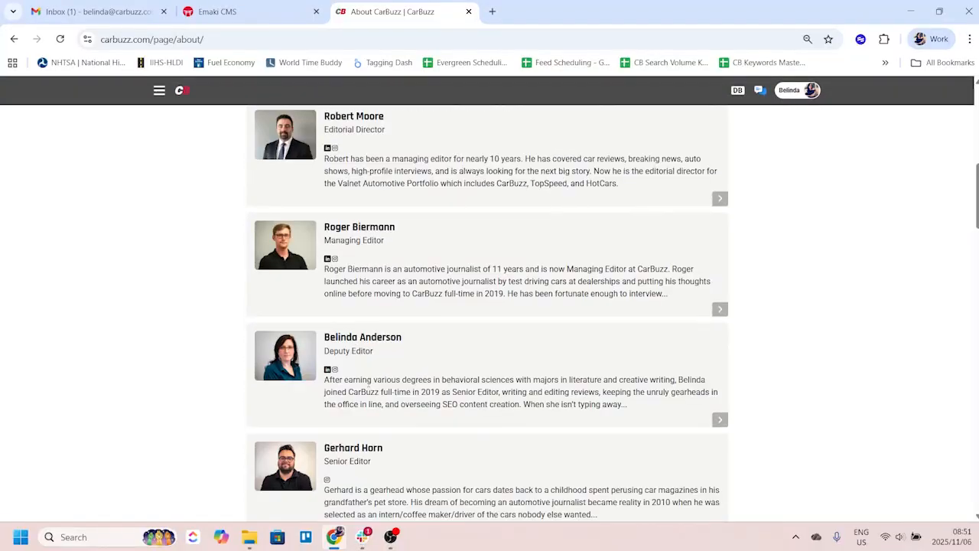
{"action": "left_click", "coordinate": [727, 420]}
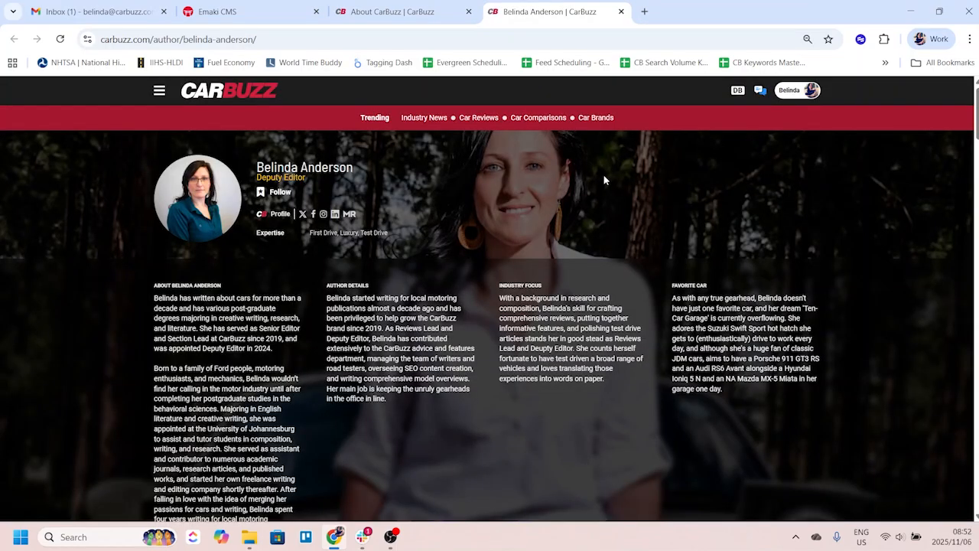
Step: Read the Deputy Editor's About, Author Details, Industry Focus and Favorite Car sections, then return to Emaki CMS
{"action": "scroll", "coordinate": [384, 220], "scroll_direction": "down", "scroll_amount": 3}
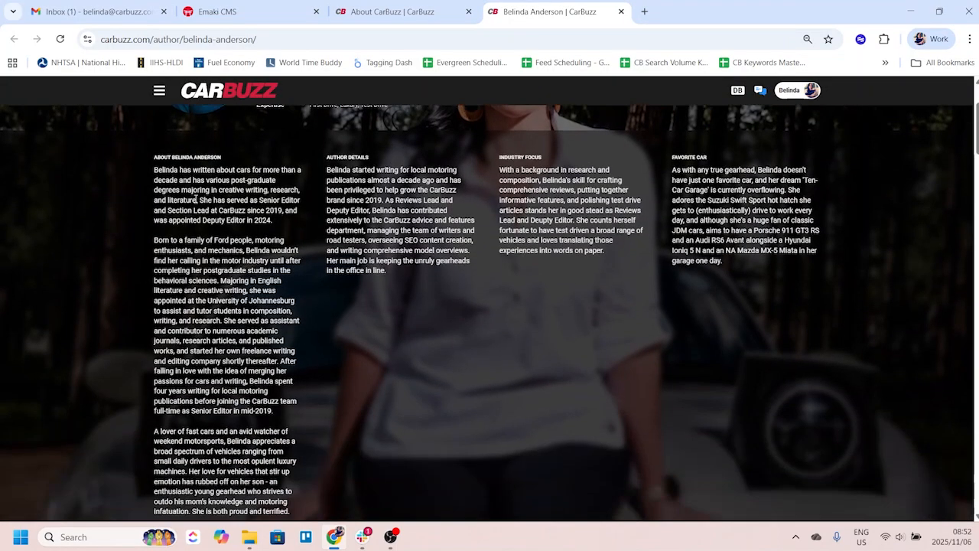
{"action": "scroll", "coordinate": [198, 375], "scroll_direction": "down", "scroll_amount": 3}
{"action": "scroll", "coordinate": [227, 369], "scroll_direction": "up", "scroll_amount": 5}
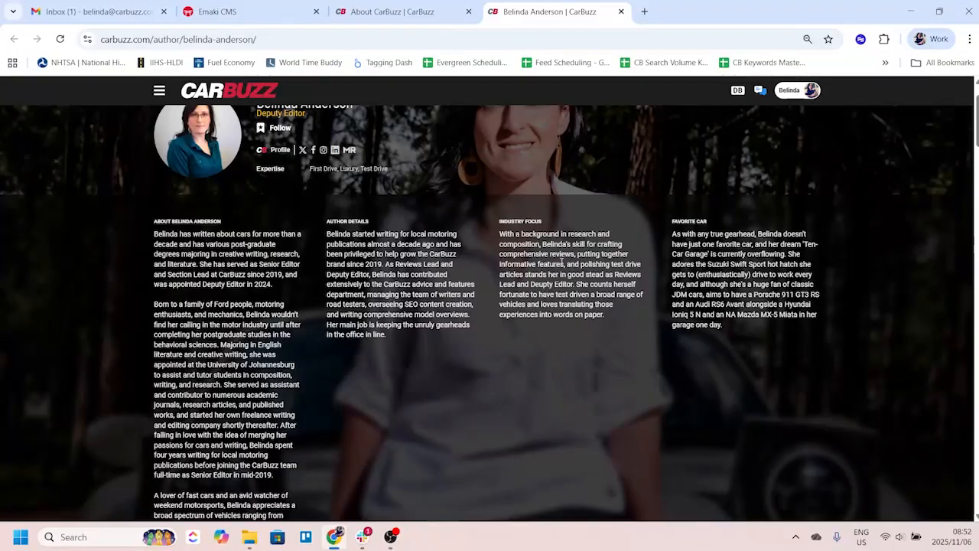
{"action": "scroll", "coordinate": [165, 402], "scroll_direction": "down", "scroll_amount": 3}
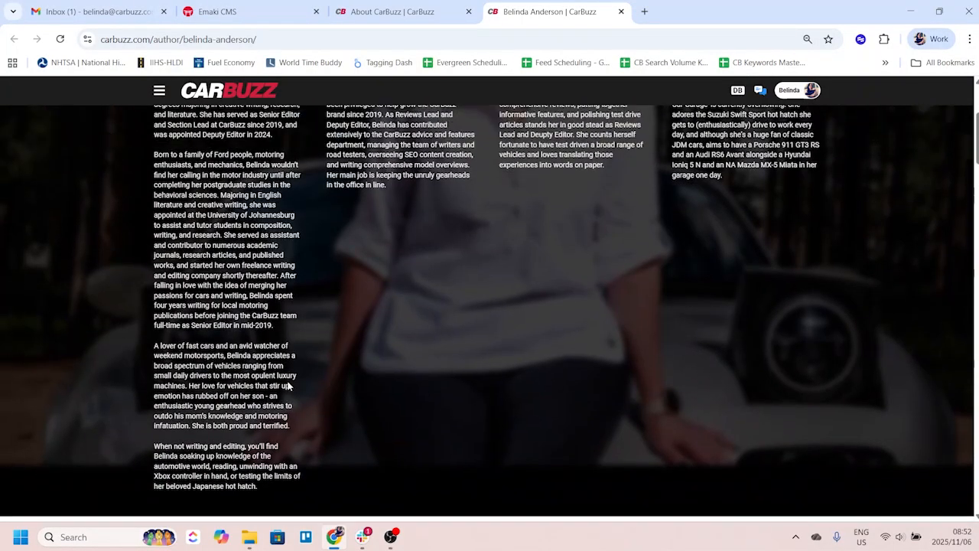
{"action": "scroll", "coordinate": [237, 297], "scroll_direction": "up", "scroll_amount": 3}
{"action": "scroll", "coordinate": [244, 385], "scroll_direction": "down", "scroll_amount": 2}
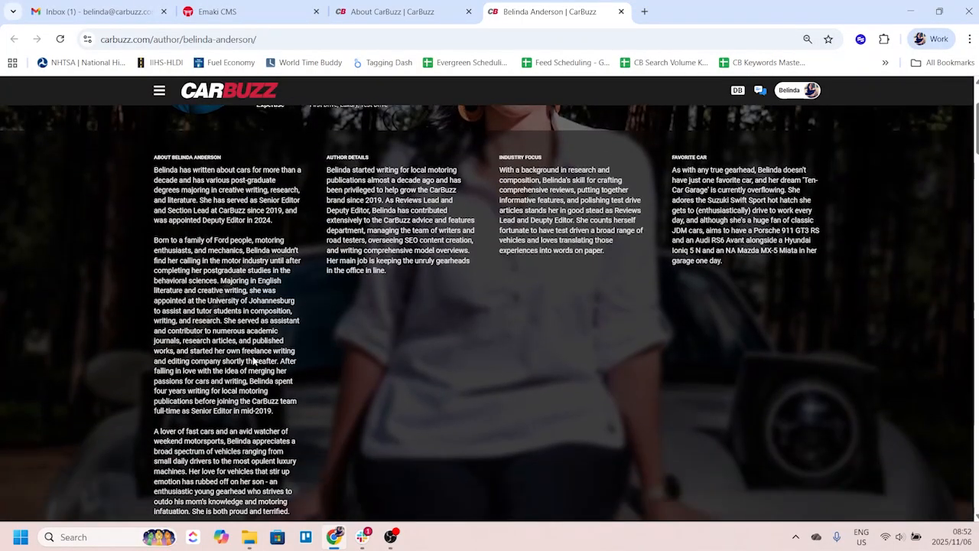
{"action": "scroll", "coordinate": [255, 361], "scroll_direction": "up", "scroll_amount": 3}
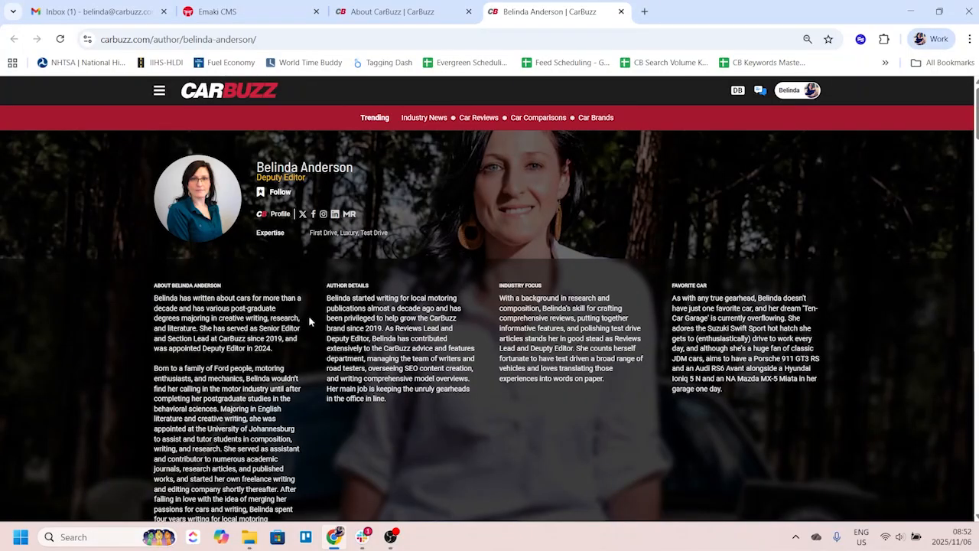
{"action": "scroll", "coordinate": [494, 336], "scroll_direction": "down", "scroll_amount": 5}
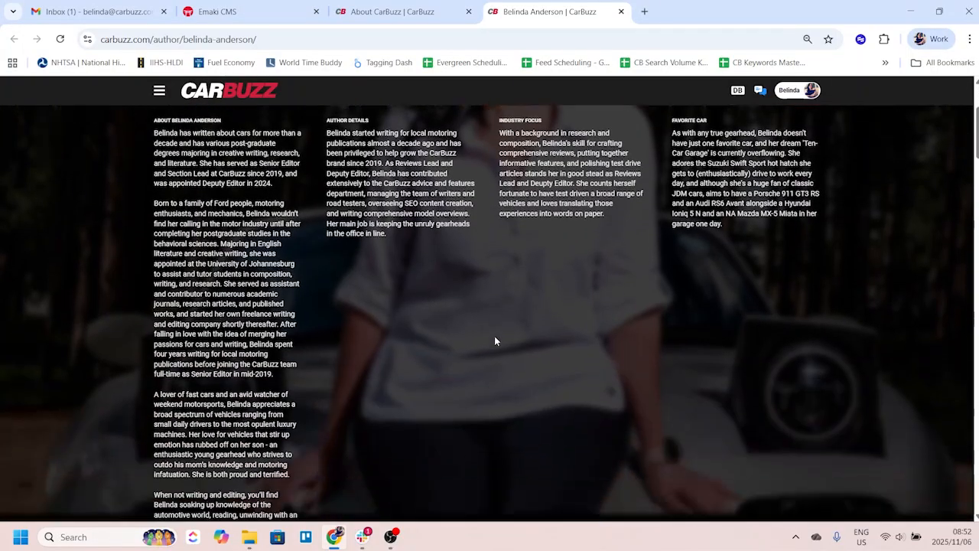
{"action": "scroll", "coordinate": [490, 342], "scroll_direction": "up", "scroll_amount": 3}
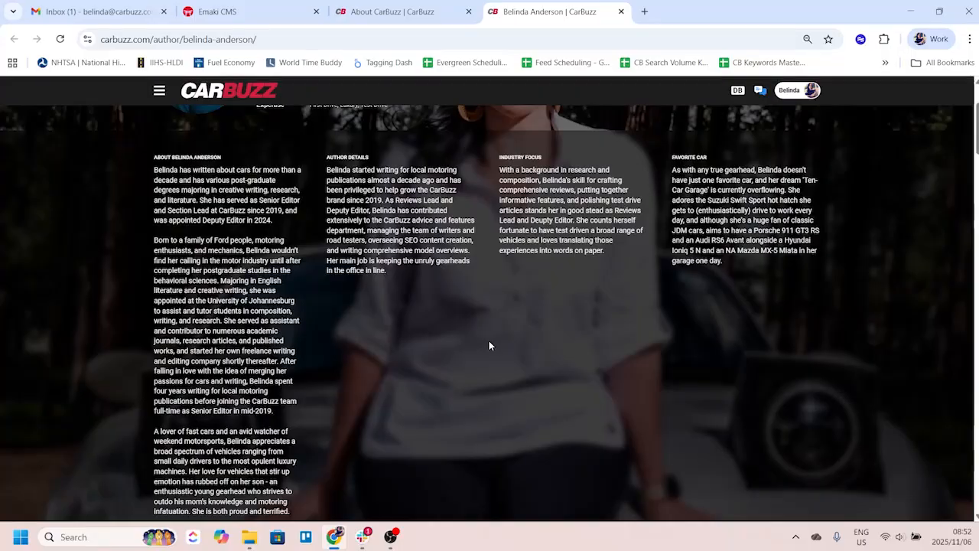
{"action": "scroll", "coordinate": [489, 341], "scroll_direction": "up", "scroll_amount": 2}
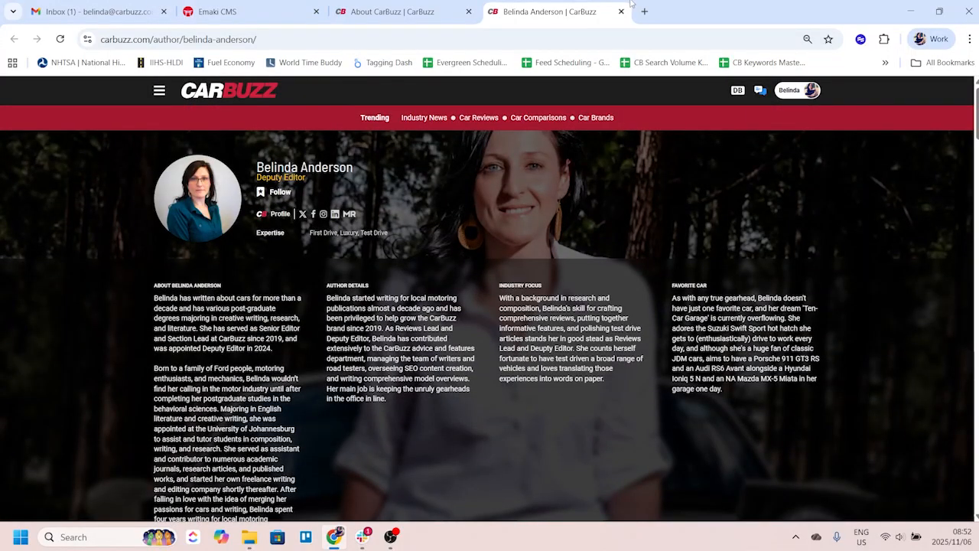
{"action": "left_click", "coordinate": [298, 11]}
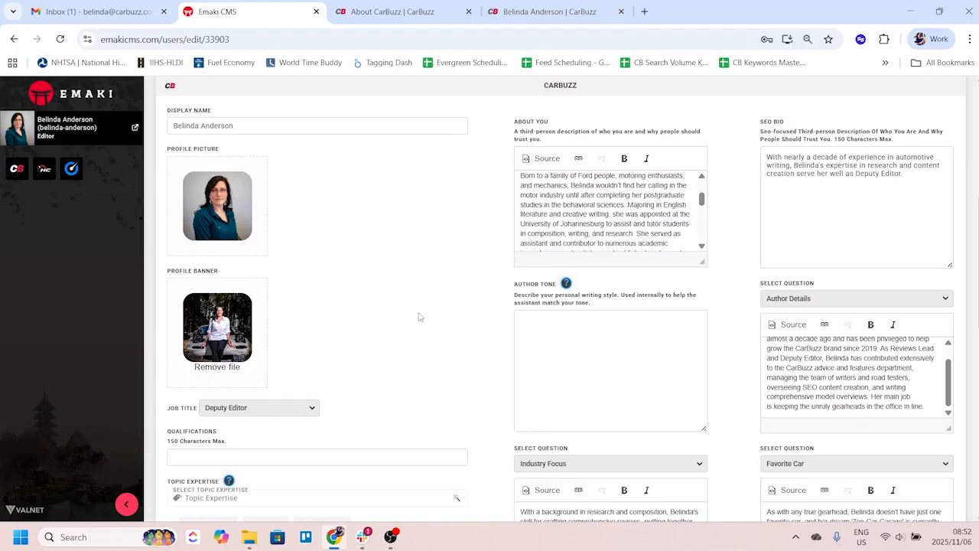
Step: Show the user's CarBuzz Pinned Sections, then open the user's profile overview page
{"action": "scroll", "coordinate": [418, 317], "scroll_direction": "up", "scroll_amount": 5}
{"action": "left_click", "coordinate": [367, 185]}
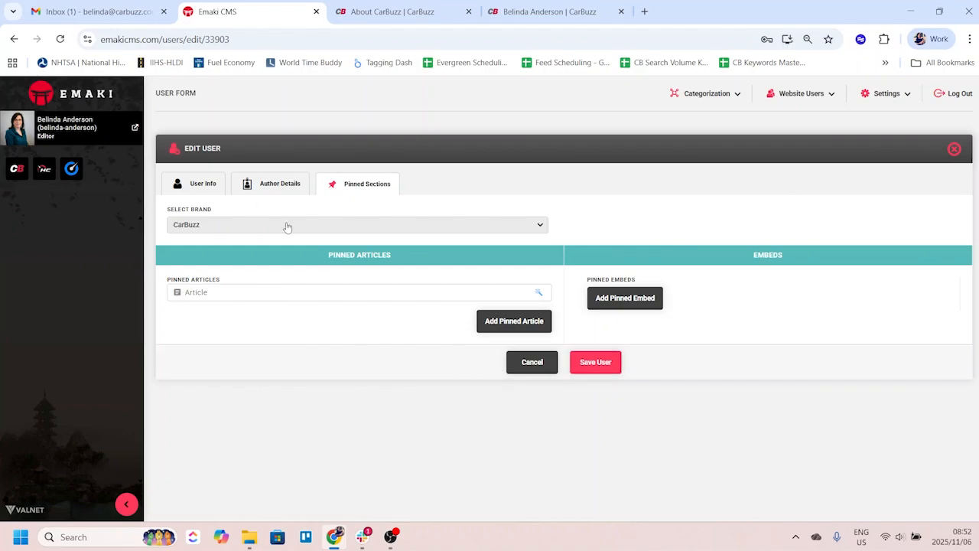
{"action": "left_click", "coordinate": [55, 132]}
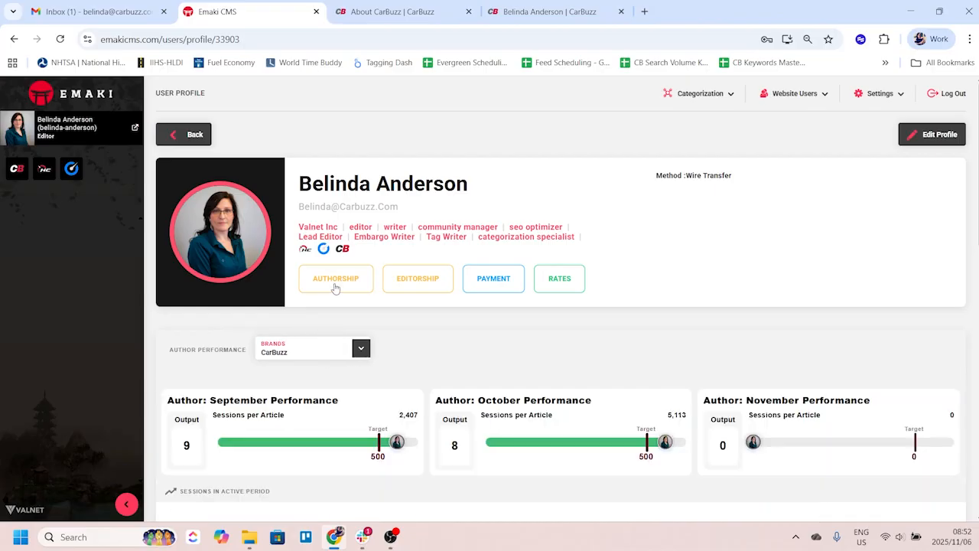
Step: Look over the CarBuzz author performance chart and 10-article table totalling 39,365 active sessions
{"action": "scroll", "coordinate": [345, 294], "scroll_direction": "down", "scroll_amount": 2}
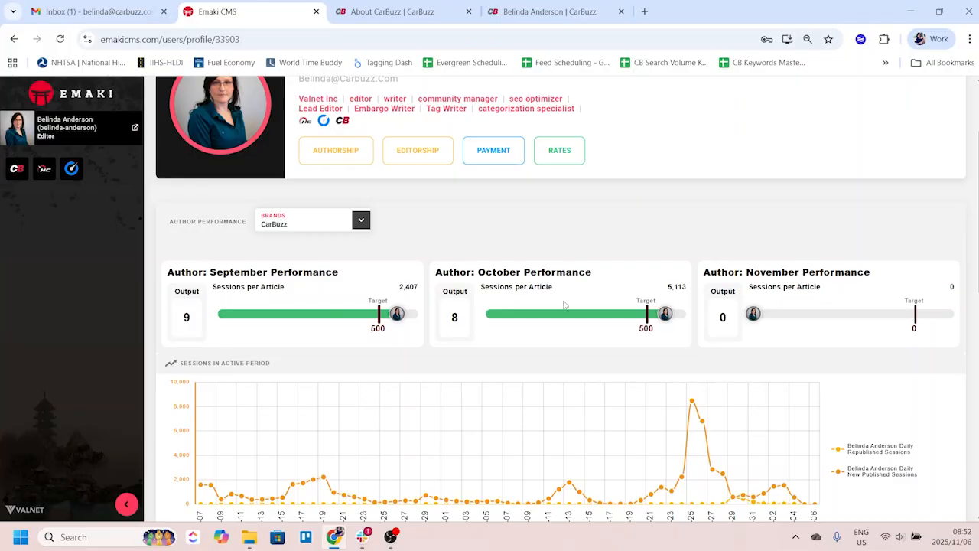
{"action": "scroll", "coordinate": [800, 301], "scroll_direction": "down", "scroll_amount": 2}
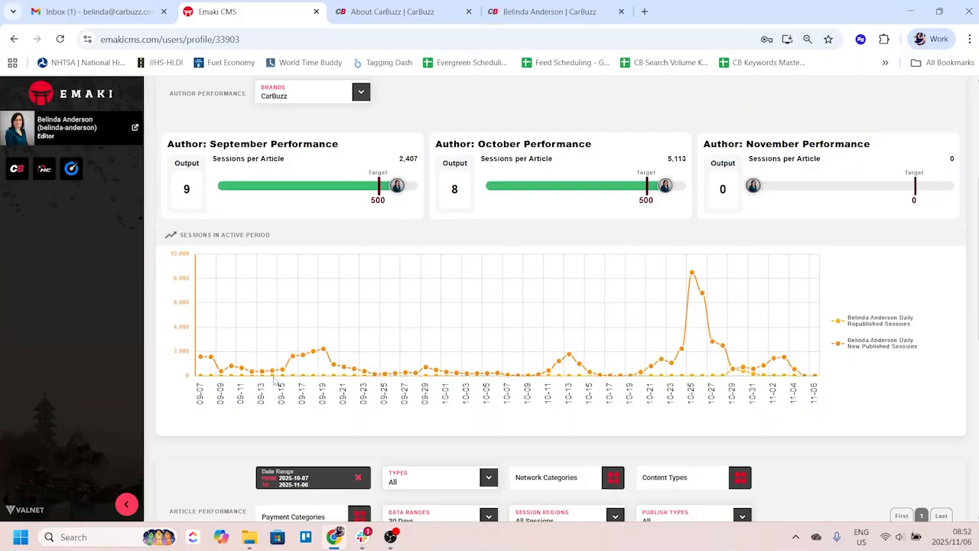
{"action": "scroll", "coordinate": [256, 235], "scroll_direction": "down", "scroll_amount": 4}
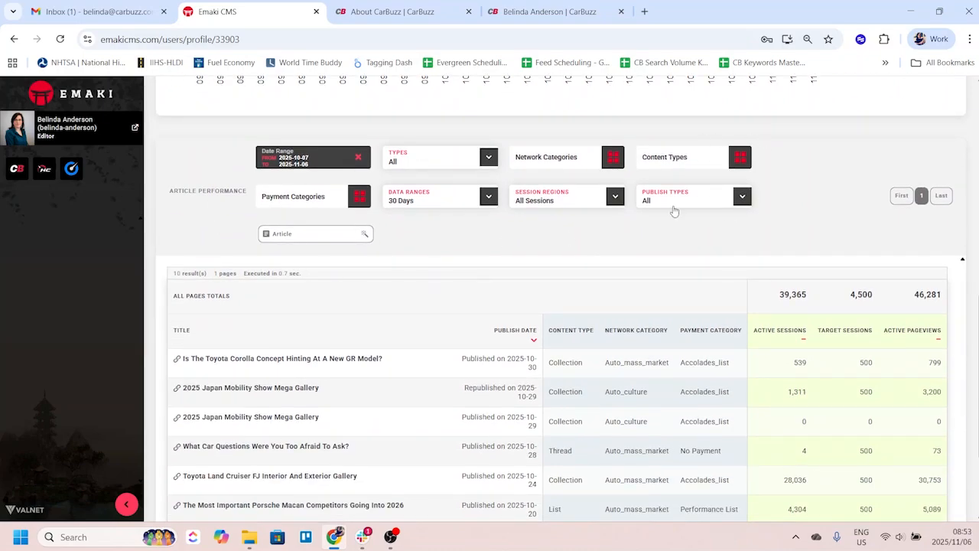
{"action": "scroll", "coordinate": [510, 378], "scroll_direction": "down", "scroll_amount": 2}
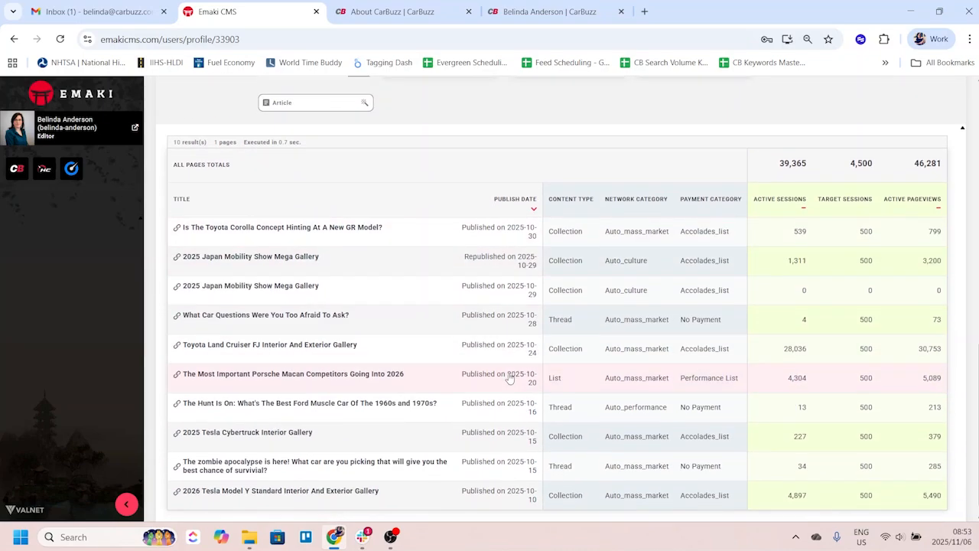
{"action": "scroll", "coordinate": [684, 334], "scroll_direction": "up", "scroll_amount": 1}
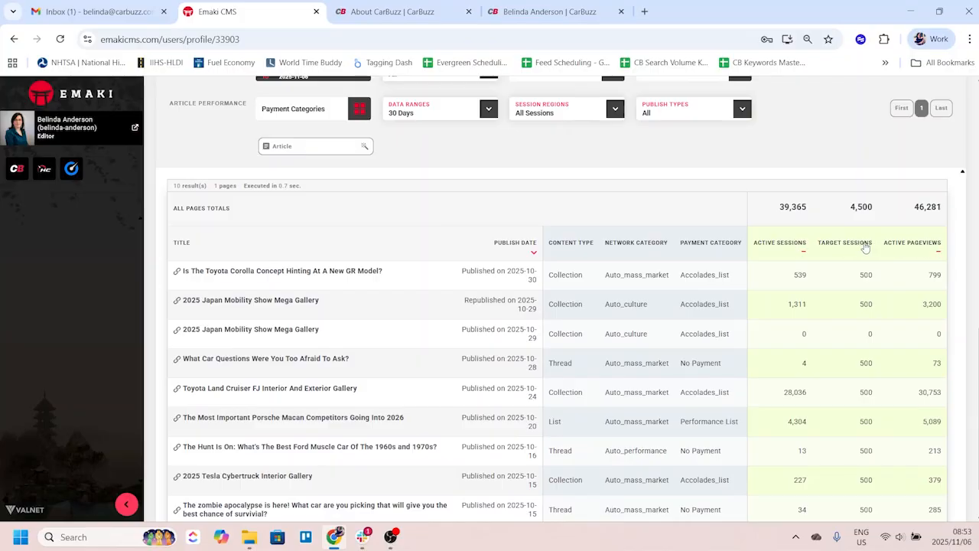
{"action": "scroll", "coordinate": [704, 231], "scroll_direction": "down", "scroll_amount": 1}
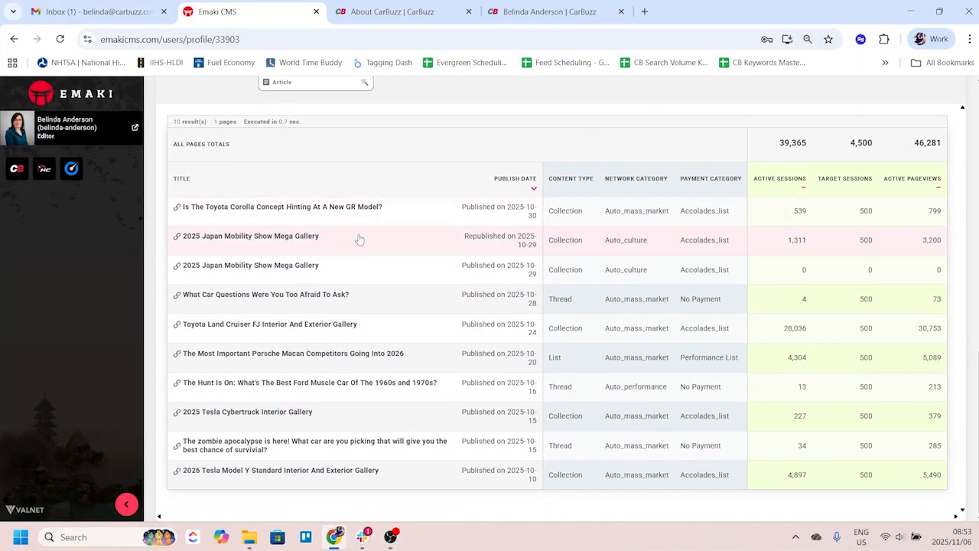
{"action": "scroll", "coordinate": [575, 299], "scroll_direction": "up", "scroll_amount": 3}
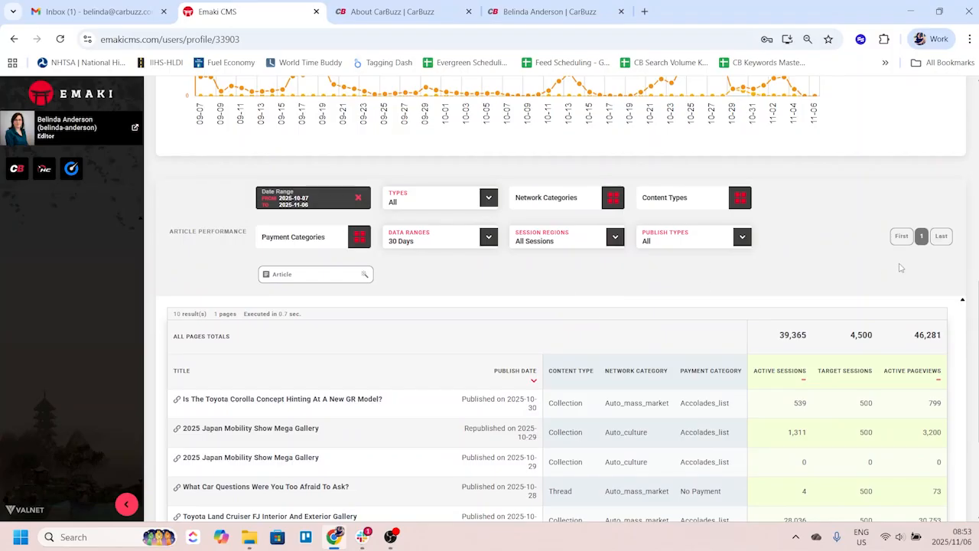
{"action": "scroll", "coordinate": [367, 368], "scroll_direction": "down", "scroll_amount": 3}
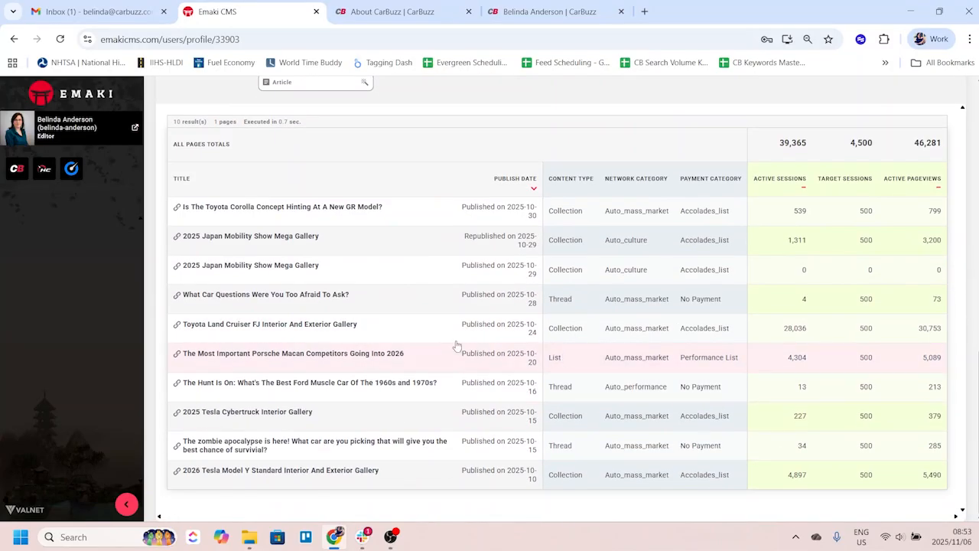
{"action": "scroll", "coordinate": [364, 333], "scroll_direction": "up", "scroll_amount": 1}
{"action": "scroll", "coordinate": [364, 333], "scroll_direction": "up", "scroll_amount": 3}
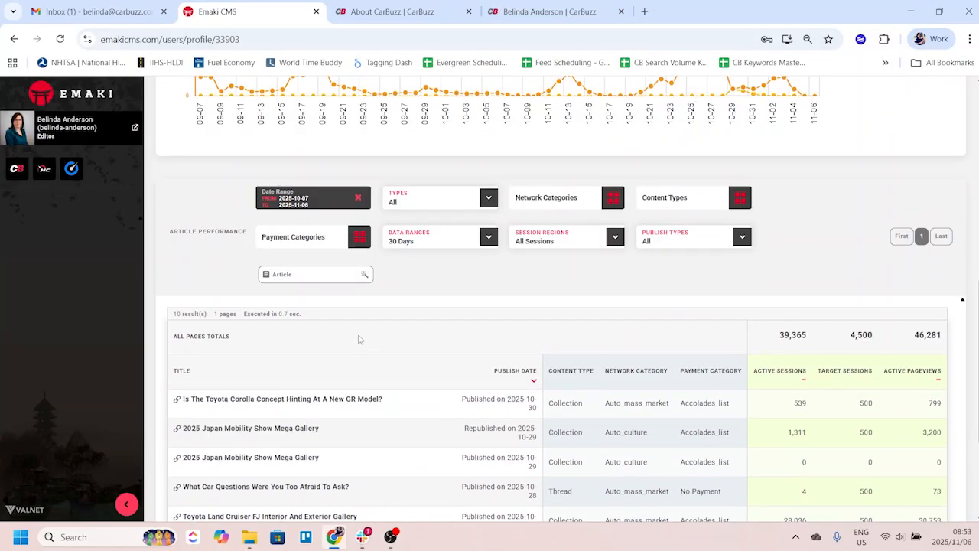
{"action": "scroll", "coordinate": [519, 298], "scroll_direction": "up", "scroll_amount": 3}
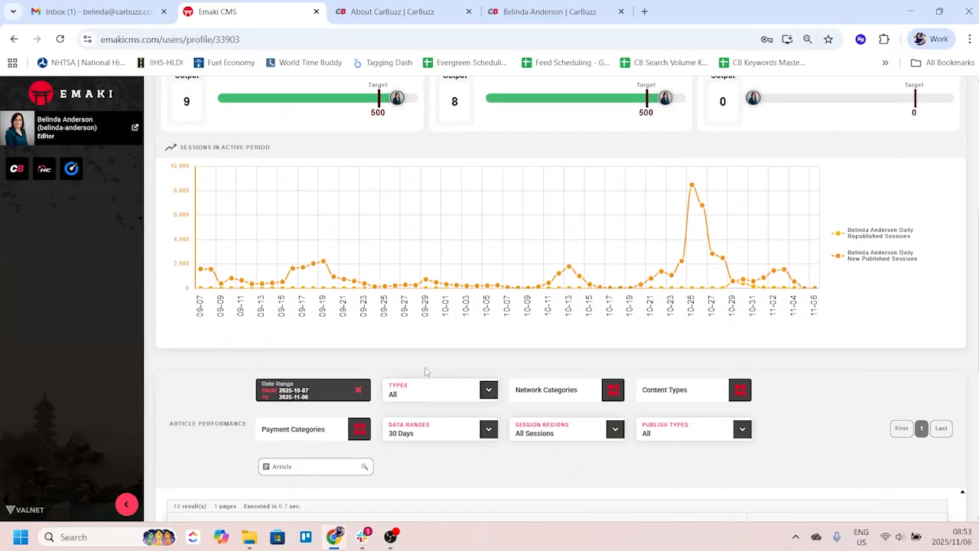
Step: Switch the profile's performance statistics to EDITORSHIP
{"action": "left_click_drag", "start_coordinate": [429, 371], "coordinate": [408, 273]}
{"action": "scroll", "coordinate": [429, 327], "scroll_direction": "up", "scroll_amount": 2}
{"action": "scroll", "coordinate": [368, 341], "scroll_direction": "up", "scroll_amount": 3}
{"action": "left_click", "coordinate": [414, 263]}
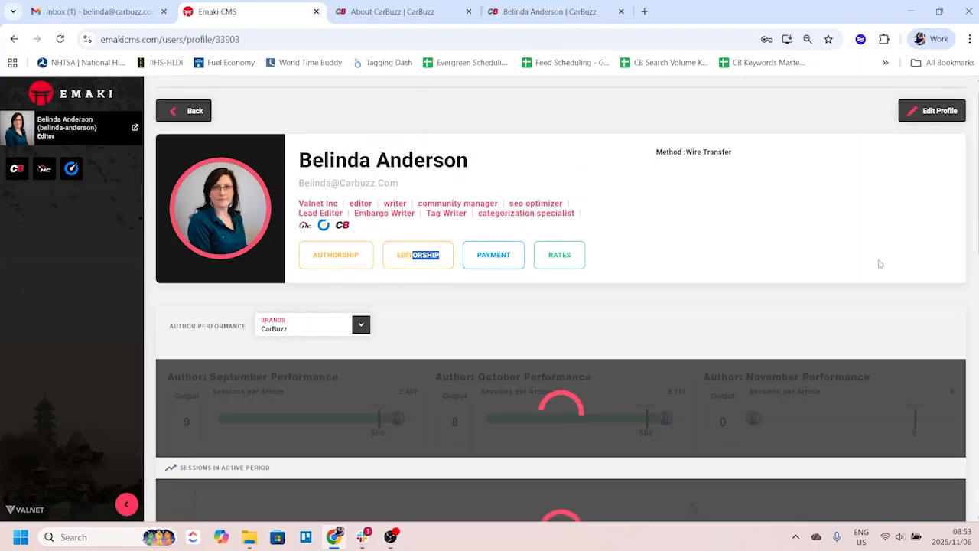
Step: Review the editor performance table, then switch the statistics back to Authorship
{"action": "scroll", "coordinate": [788, 262], "scroll_direction": "down", "scroll_amount": 15}
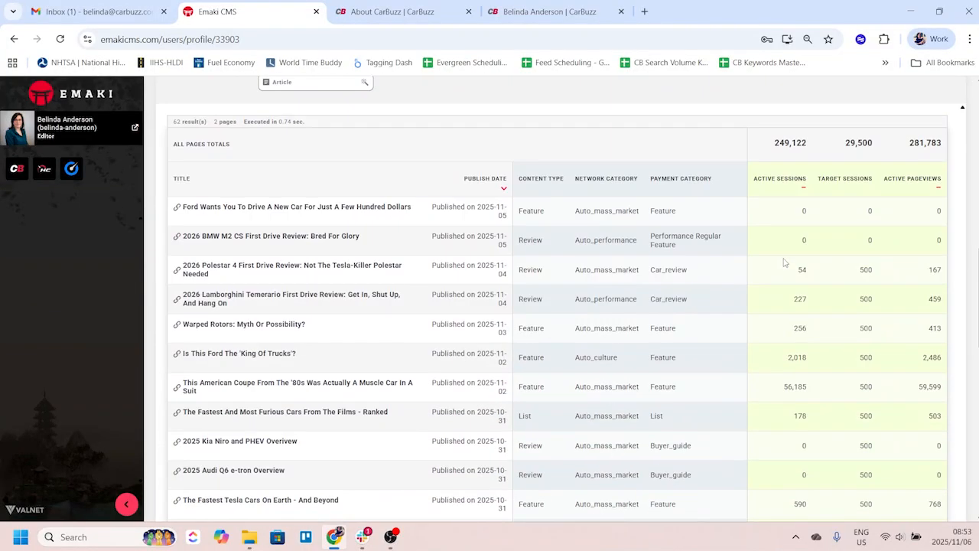
{"action": "scroll", "coordinate": [784, 267], "scroll_direction": "down", "scroll_amount": 5}
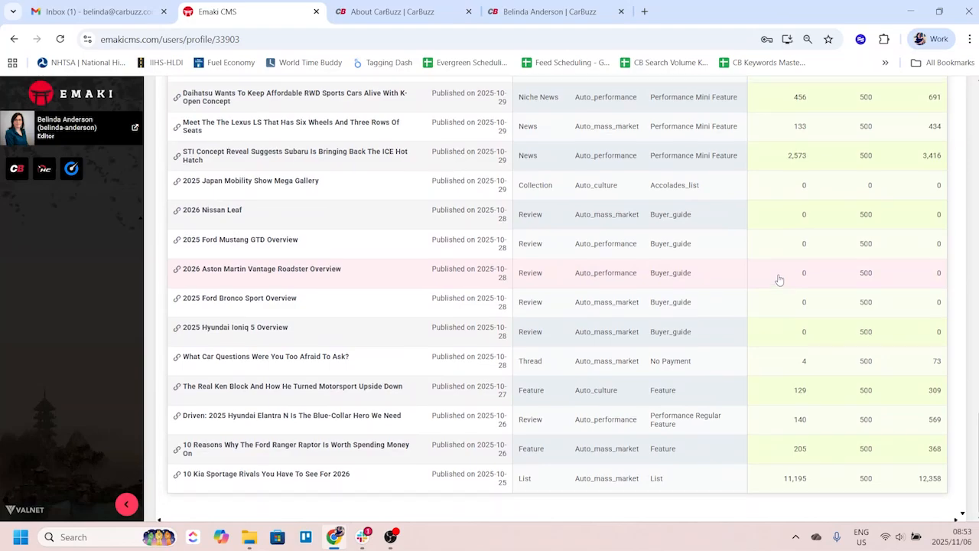
{"action": "scroll", "coordinate": [780, 277], "scroll_direction": "up", "scroll_amount": 7}
{"action": "scroll", "coordinate": [778, 280], "scroll_direction": "up", "scroll_amount": 5}
{"action": "scroll", "coordinate": [431, 309], "scroll_direction": "up", "scroll_amount": 4}
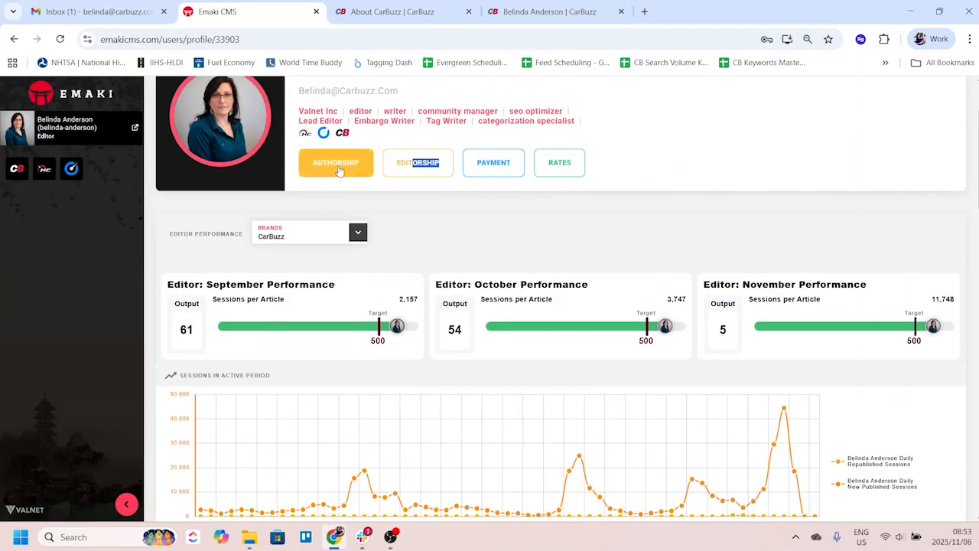
{"action": "left_click", "coordinate": [339, 172]}
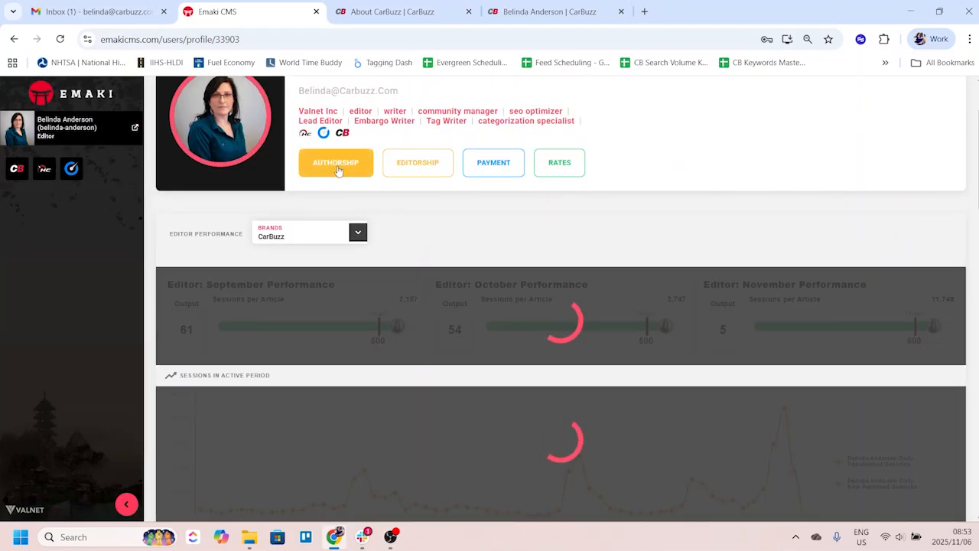
Step: Look over the authorship figures, then go to the CarBuzz articles list via the CB sidebar icon
{"action": "scroll", "coordinate": [443, 356], "scroll_direction": "down", "scroll_amount": 8}
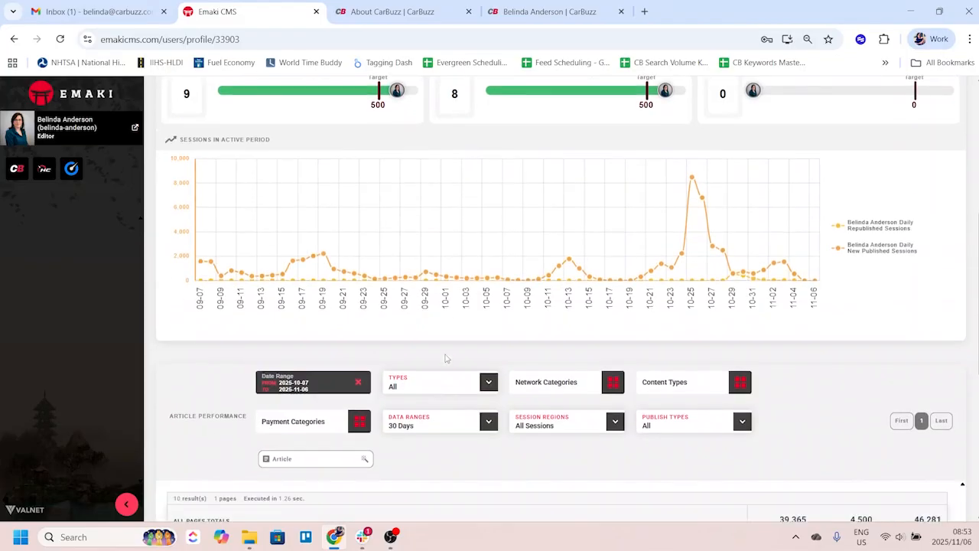
{"action": "scroll", "coordinate": [450, 367], "scroll_direction": "up", "scroll_amount": 6}
{"action": "scroll", "coordinate": [457, 364], "scroll_direction": "up", "scroll_amount": 3}
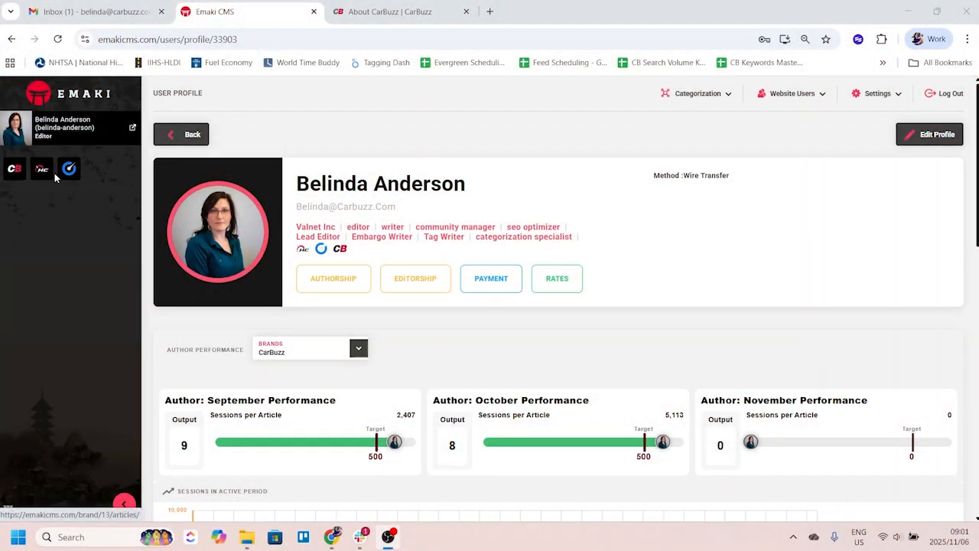
{"action": "left_click", "coordinate": [16, 170]}
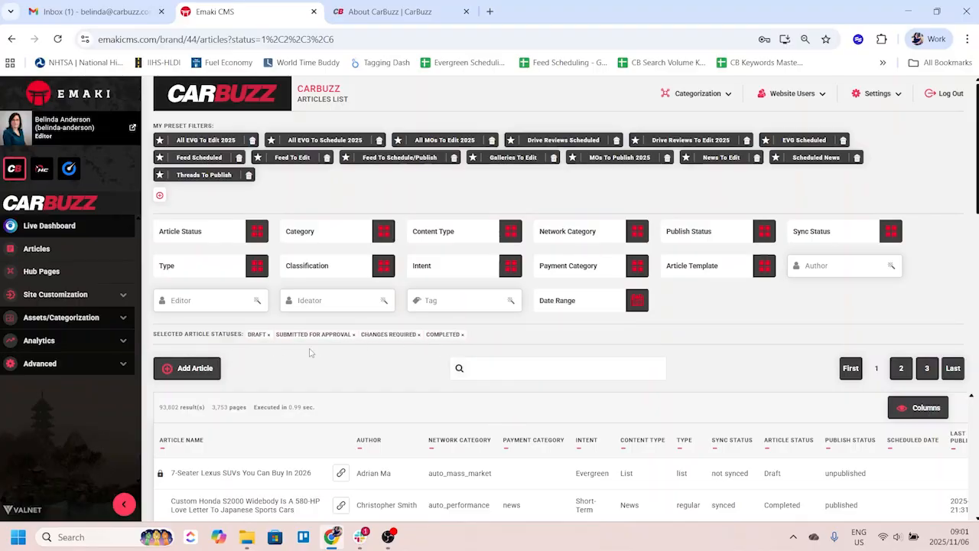
Step: Scroll through the CarBuzz Articles List and pan sideways to inspect its columns
{"action": "scroll", "coordinate": [309, 353], "scroll_direction": "down", "scroll_amount": 5}
{"action": "scroll", "coordinate": [273, 279], "scroll_direction": "up", "scroll_amount": 4}
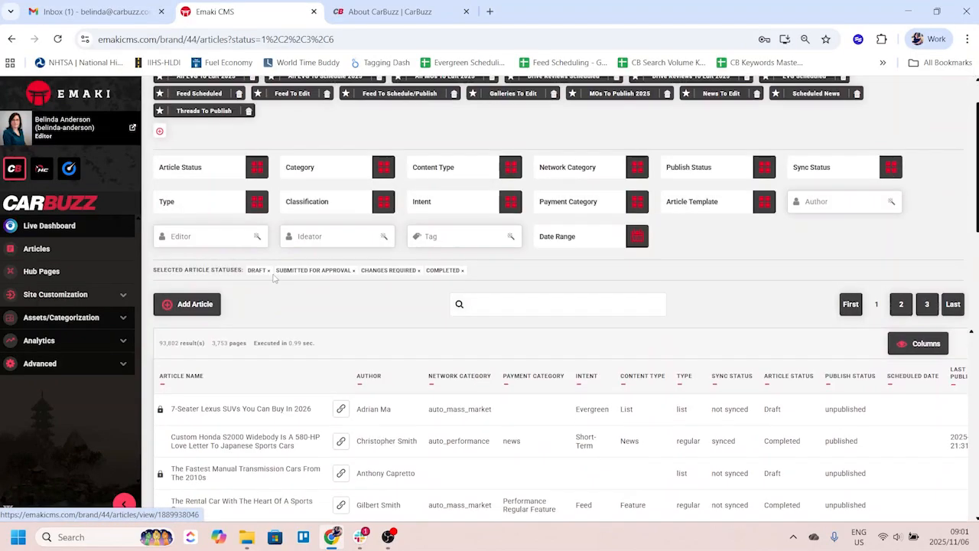
{"action": "scroll", "coordinate": [274, 279], "scroll_direction": "down", "scroll_amount": 9}
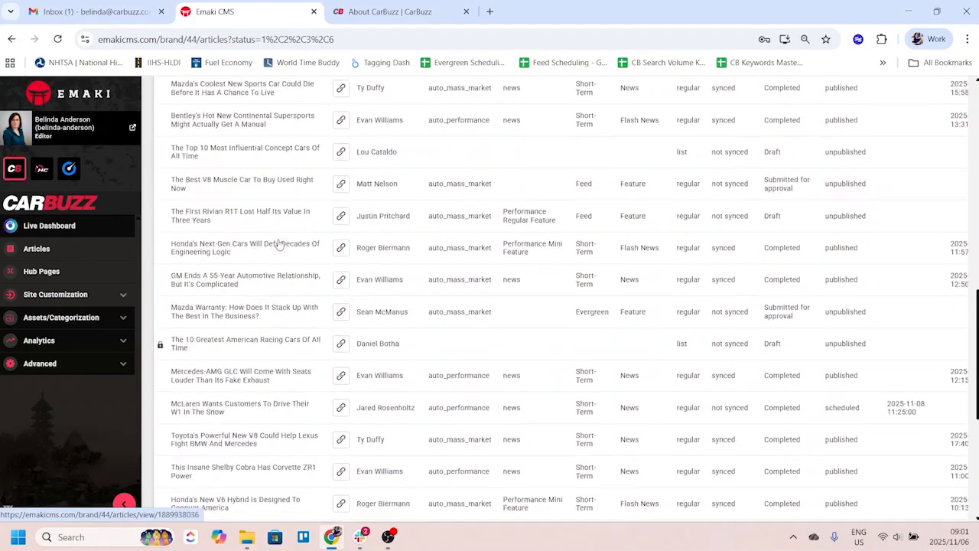
{"action": "scroll", "coordinate": [282, 245], "scroll_direction": "down", "scroll_amount": 4}
{"action": "scroll", "coordinate": [284, 252], "scroll_direction": "up", "scroll_amount": 9}
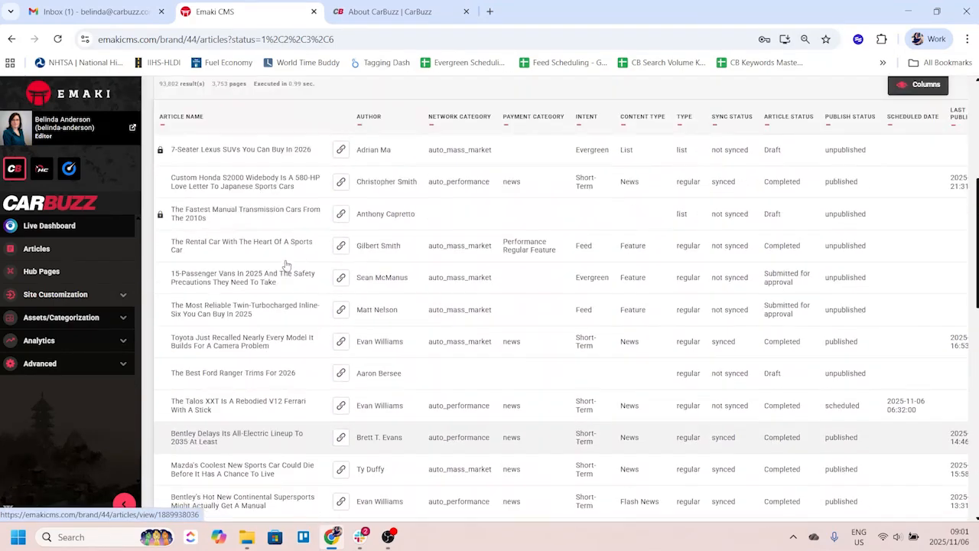
{"action": "scroll", "coordinate": [284, 263], "scroll_direction": "up", "scroll_amount": 2}
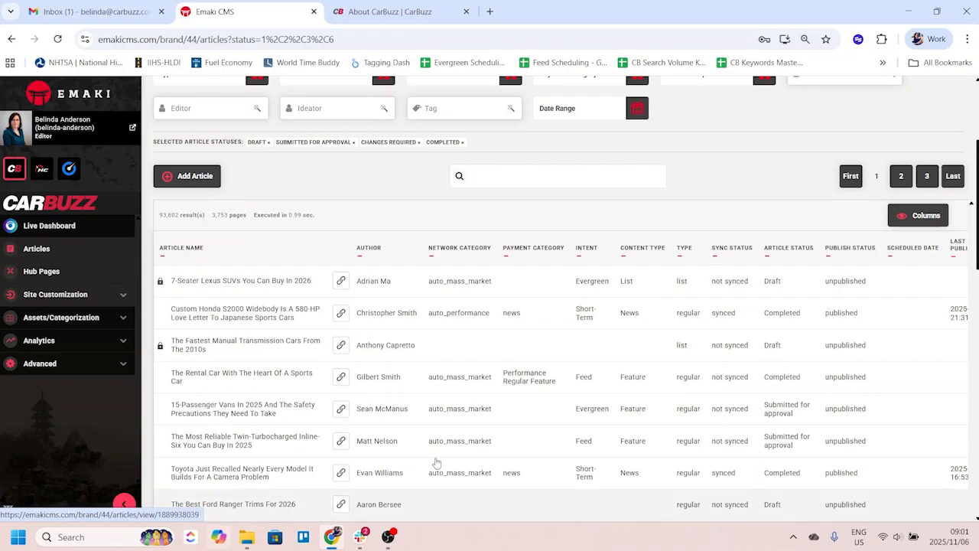
{"action": "scroll", "coordinate": [884, 374], "scroll_direction": "down", "scroll_amount": 2}
{"action": "scroll", "coordinate": [883, 374], "scroll_direction": "down", "scroll_amount": 10}
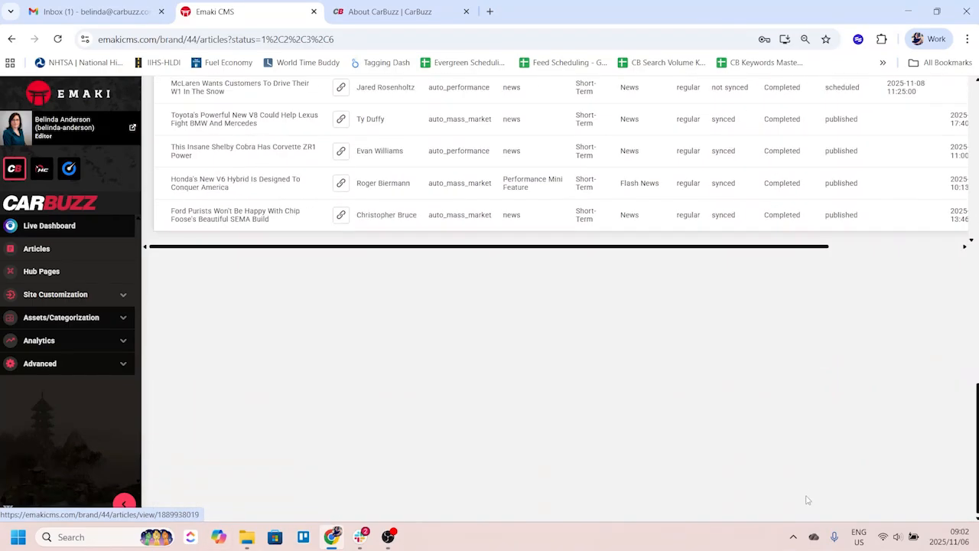
{"action": "left_click_drag", "start_coordinate": [788, 246], "coordinate": [918, 246]}
{"action": "scroll", "coordinate": [902, 264], "scroll_direction": "up", "scroll_amount": 12}
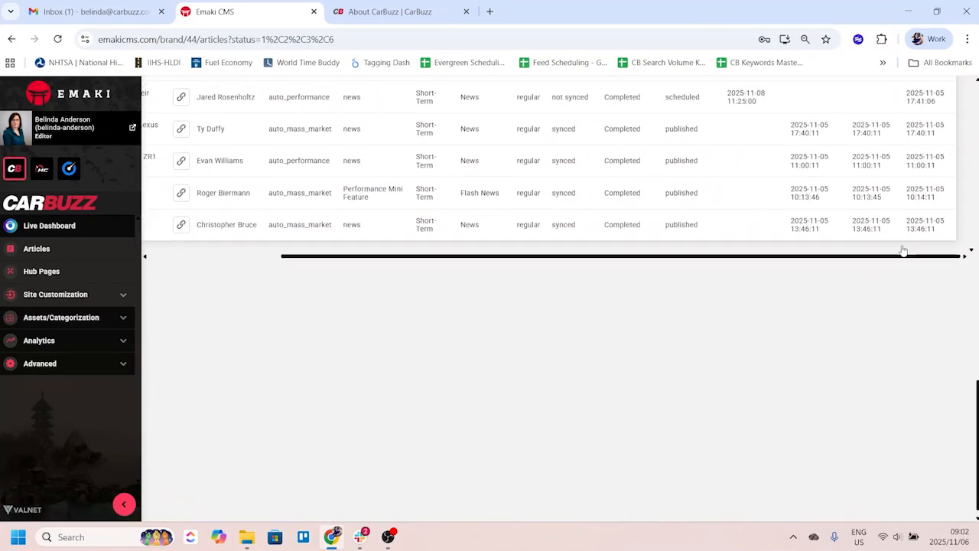
{"action": "scroll", "coordinate": [901, 264], "scroll_direction": "up", "scroll_amount": 2}
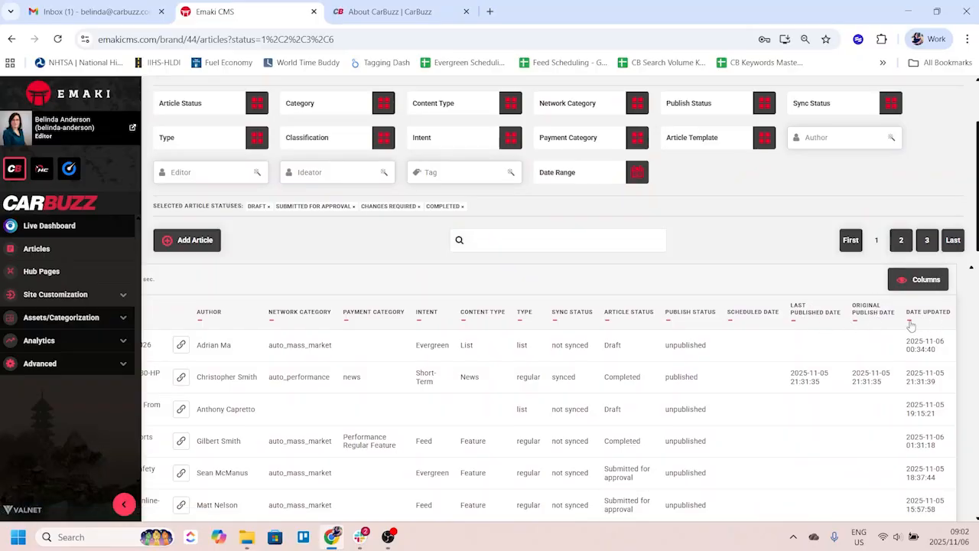
{"action": "scroll", "coordinate": [658, 419], "scroll_direction": "up", "scroll_amount": 2}
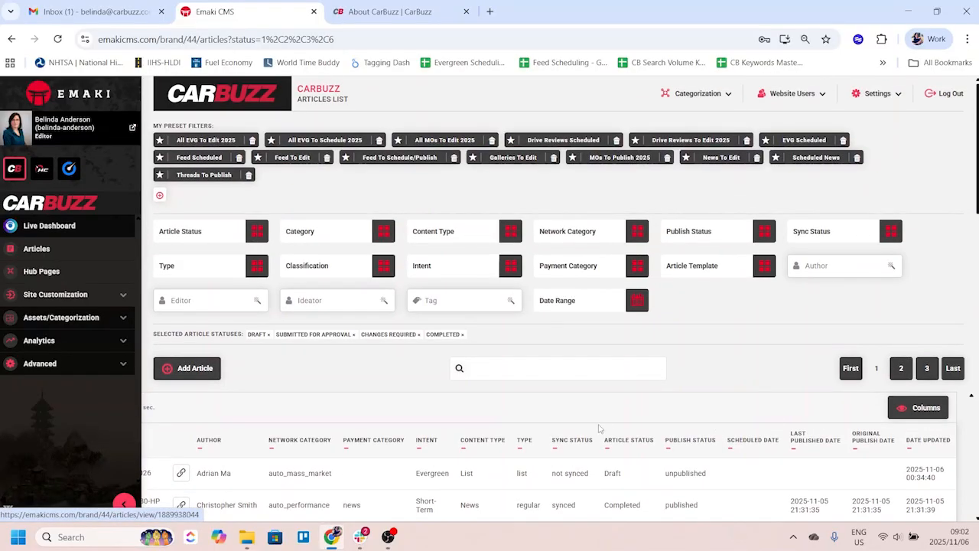
{"action": "scroll", "coordinate": [688, 417], "scroll_direction": "down", "scroll_amount": 2}
{"action": "scroll", "coordinate": [719, 401], "scroll_direction": "up", "scroll_amount": 2}
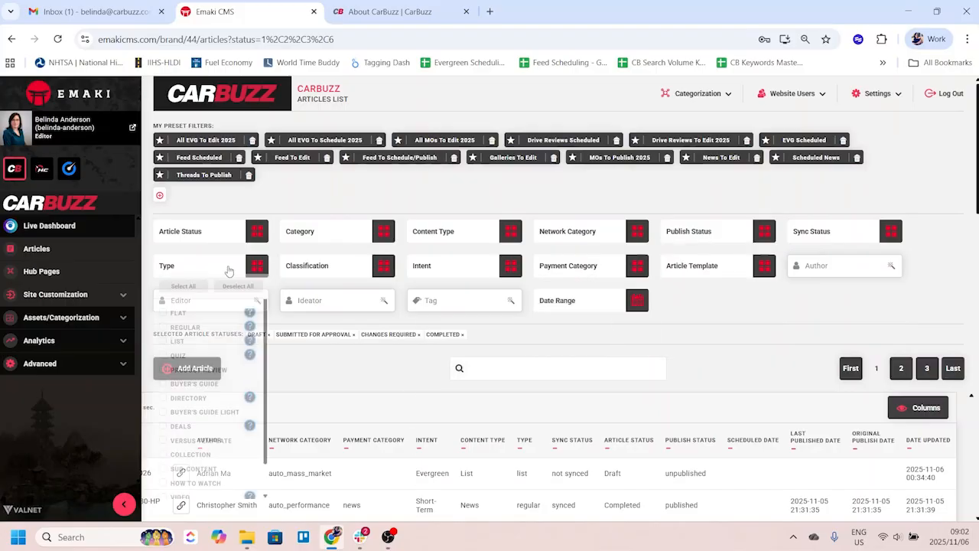
Step: Search the article list for '2025 toyota rav4'
{"action": "mouse_move", "coordinate": [203, 239]}
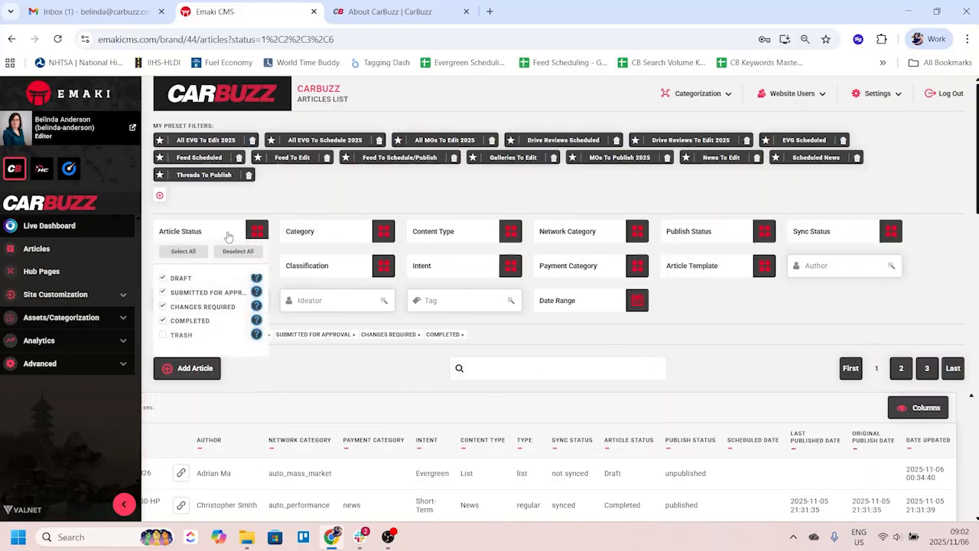
{"action": "mouse_move", "coordinate": [496, 234]}
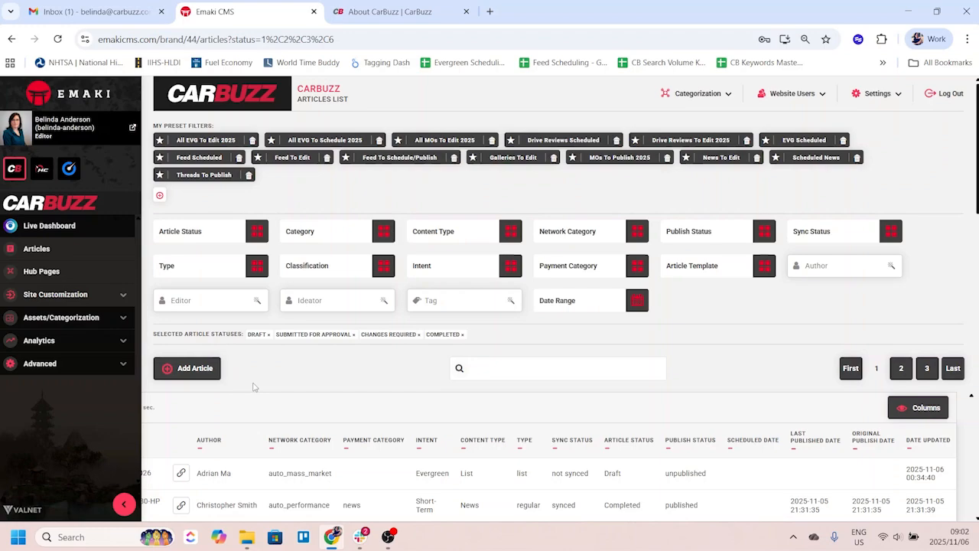
{"action": "left_click", "coordinate": [489, 370]}
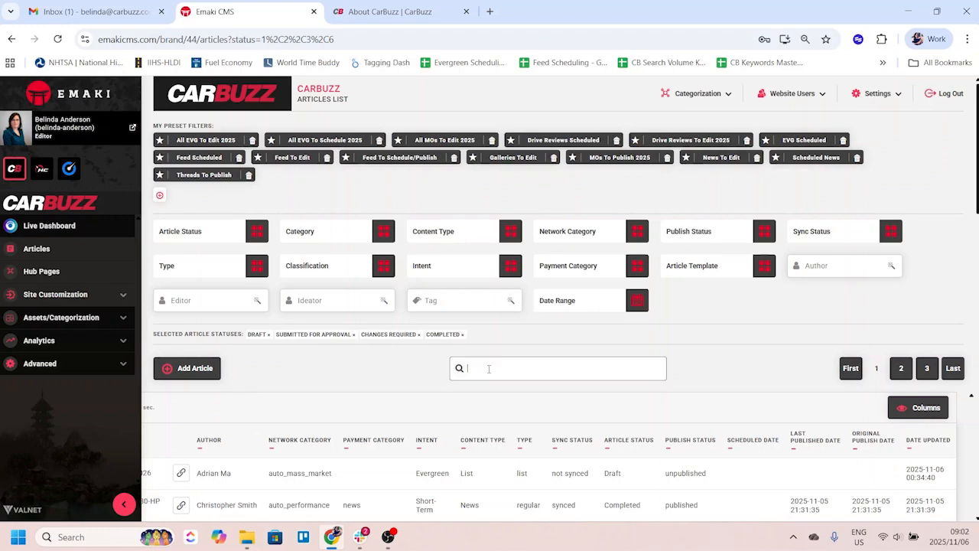
{"action": "type", "text": "2025 toyota rav4"}
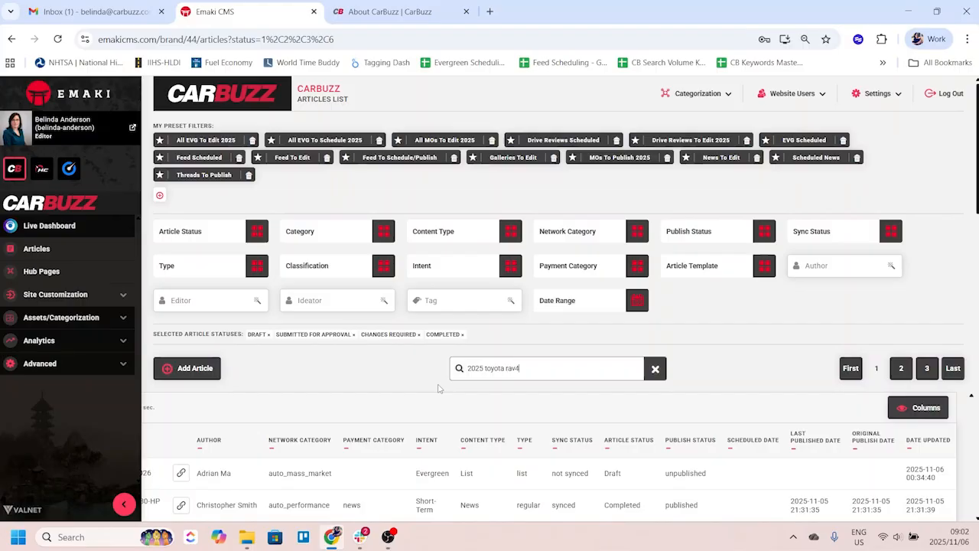
{"action": "key", "text": "Return"}
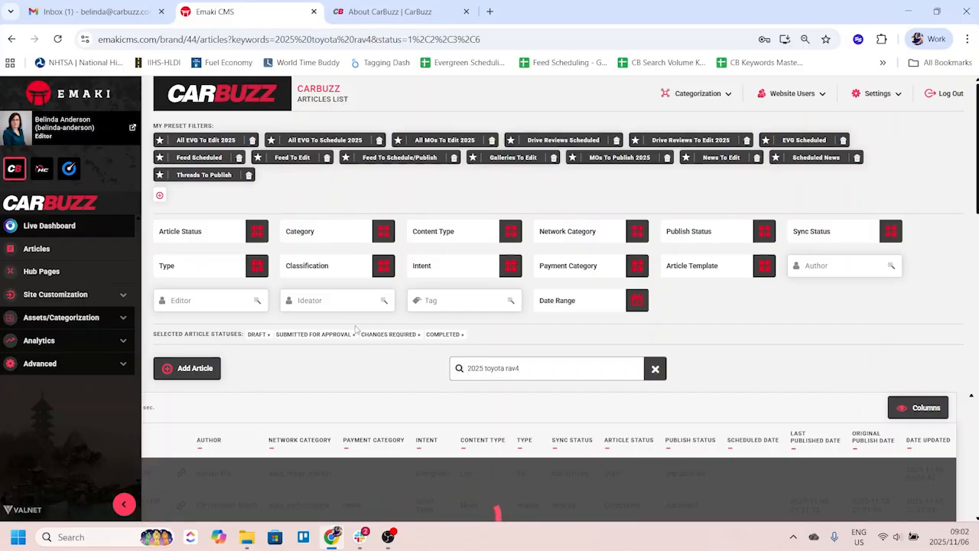
Step: Scan the RAV4 results, then remove every Selected Article Statuses filter chip
{"action": "scroll", "coordinate": [356, 327], "scroll_direction": "down", "scroll_amount": 2}
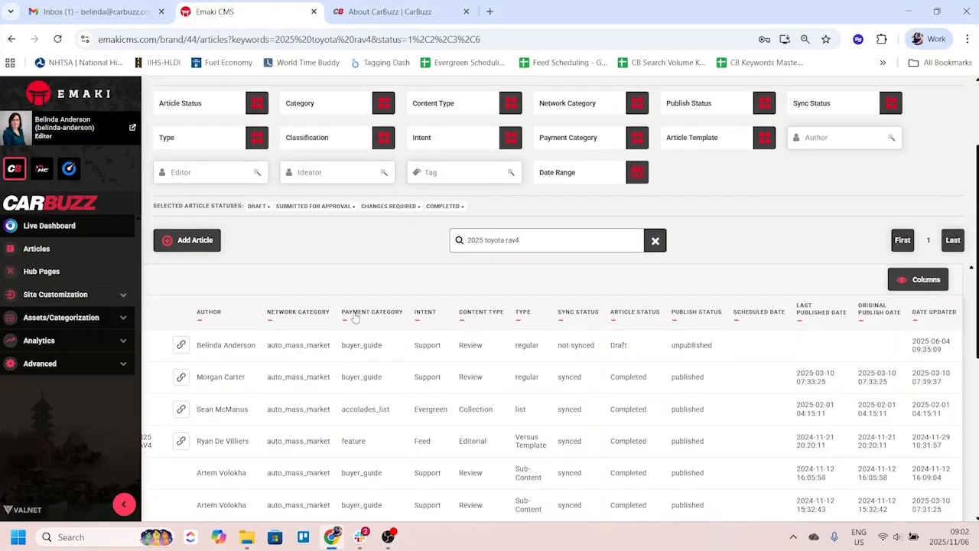
{"action": "scroll", "coordinate": [356, 318], "scroll_direction": "down", "scroll_amount": 2}
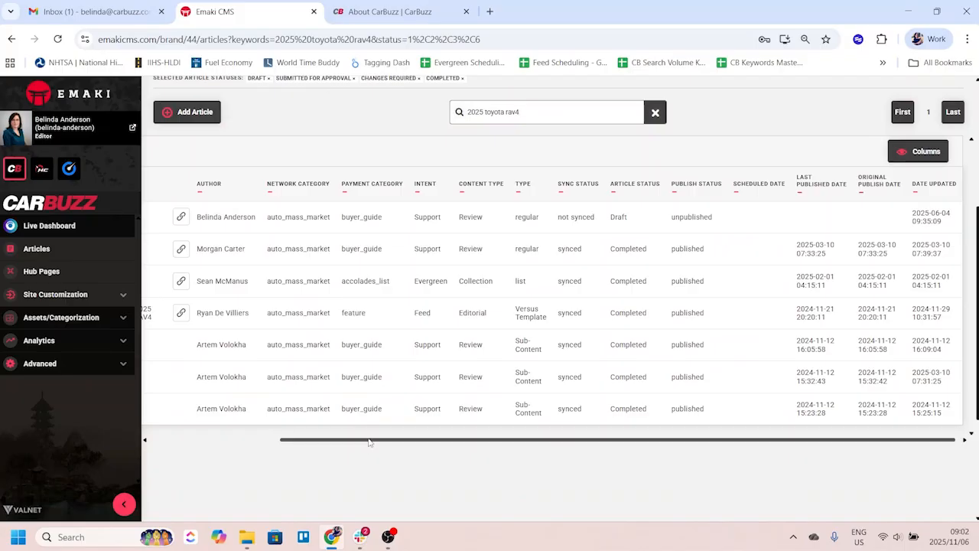
{"action": "left_click_drag", "start_coordinate": [369, 442], "coordinate": [257, 416]}
{"action": "scroll", "coordinate": [515, 204], "scroll_direction": "up", "scroll_amount": 1}
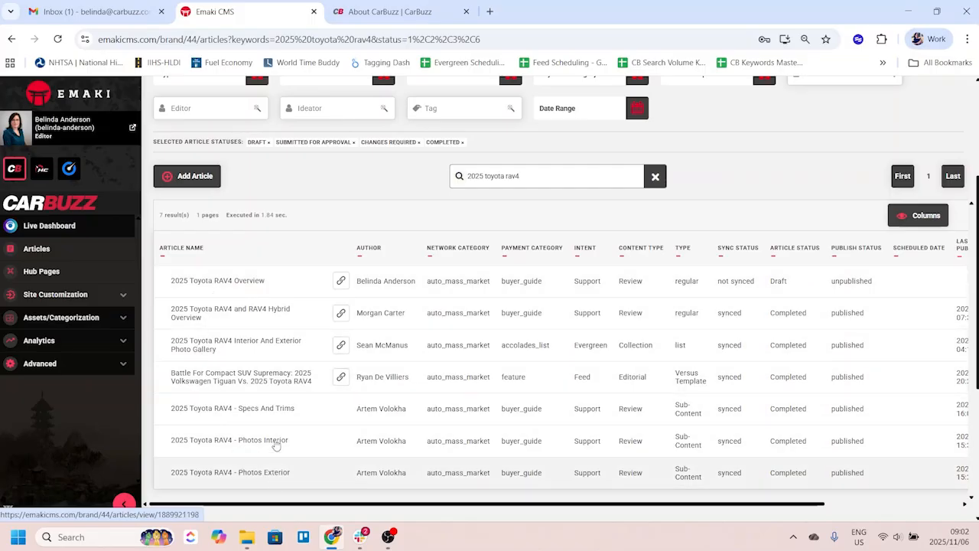
{"action": "scroll", "coordinate": [363, 421], "scroll_direction": "up", "scroll_amount": 3}
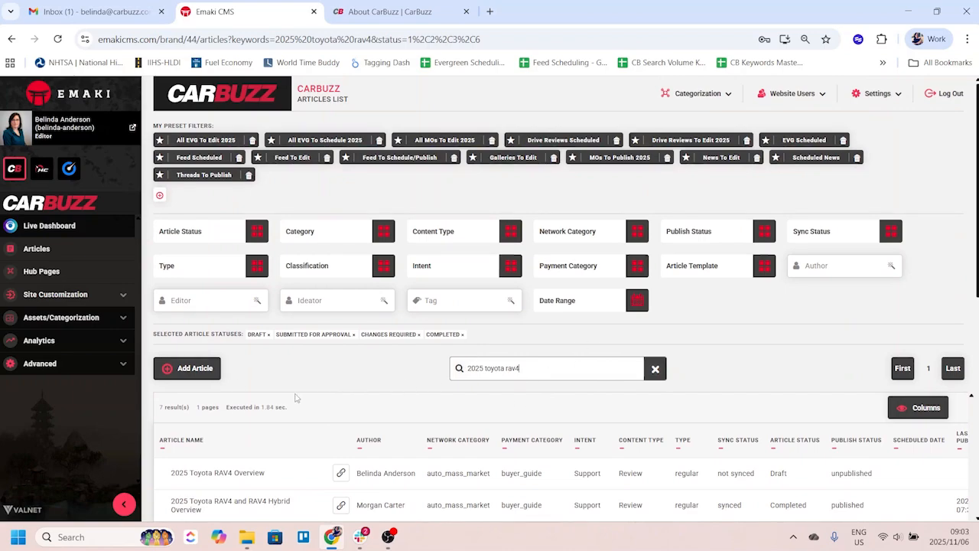
{"action": "left_click", "coordinate": [354, 334]}
{"action": "left_click", "coordinate": [353, 334]}
{"action": "left_click", "coordinate": [270, 335]}
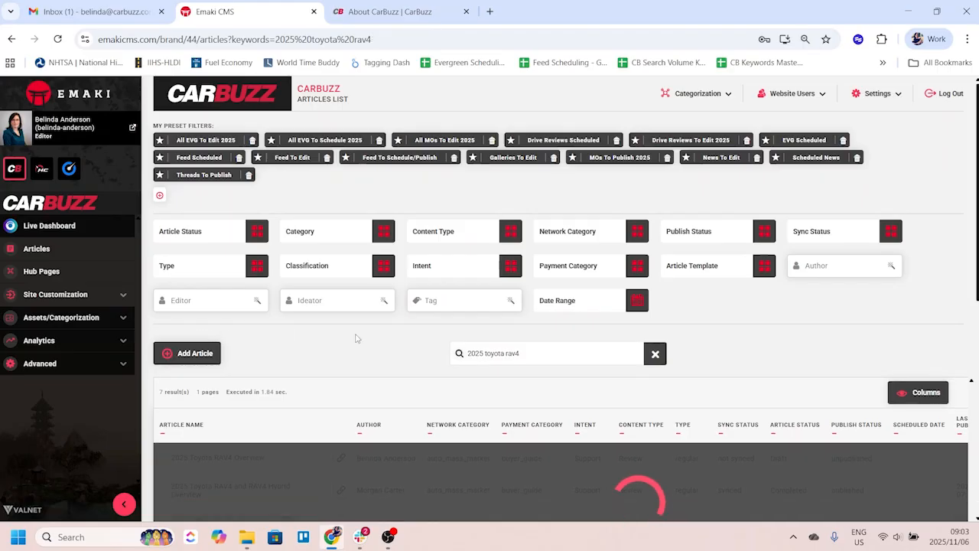
Step: Clear the keyword search and set Article Status to Submitted for Approval
{"action": "left_click", "coordinate": [655, 352]}
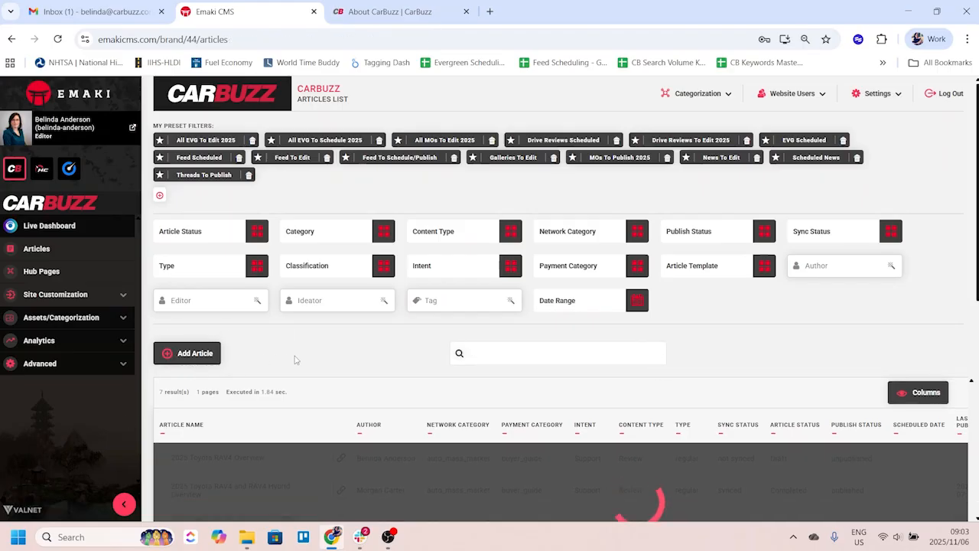
{"action": "left_click", "coordinate": [257, 265]}
{"action": "left_click", "coordinate": [257, 231]}
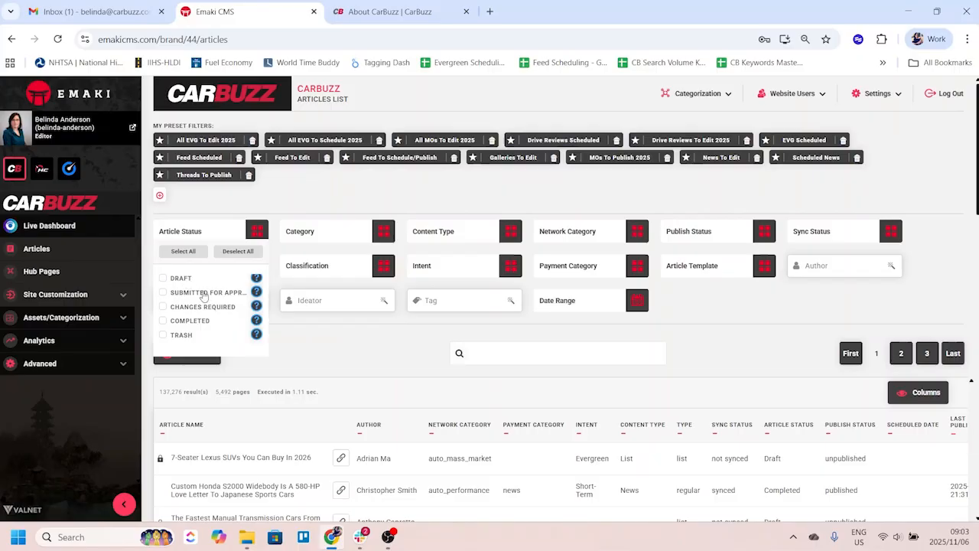
{"action": "left_click", "coordinate": [205, 295]}
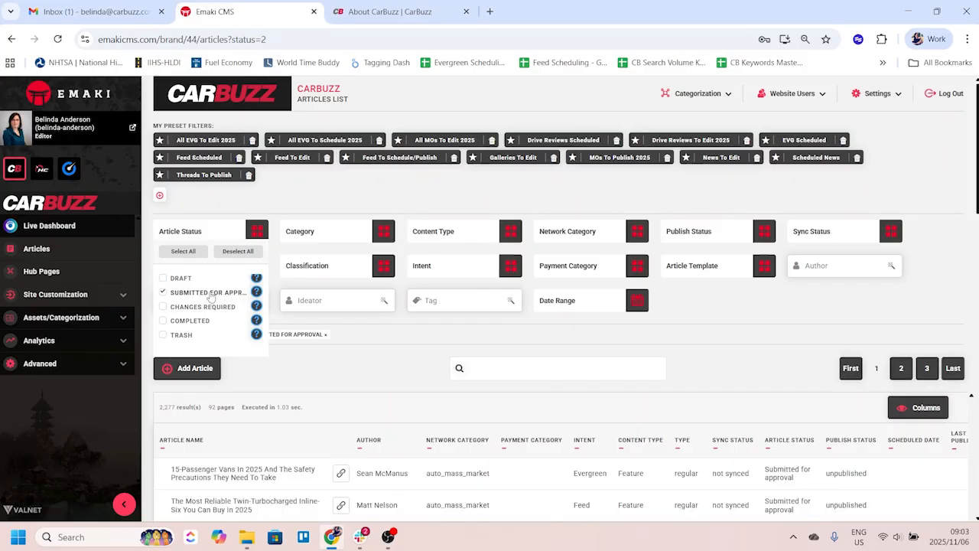
Step: Set Publish Status to Unpublished, narrowing the list to 2,277 results
{"action": "left_click", "coordinate": [379, 234]}
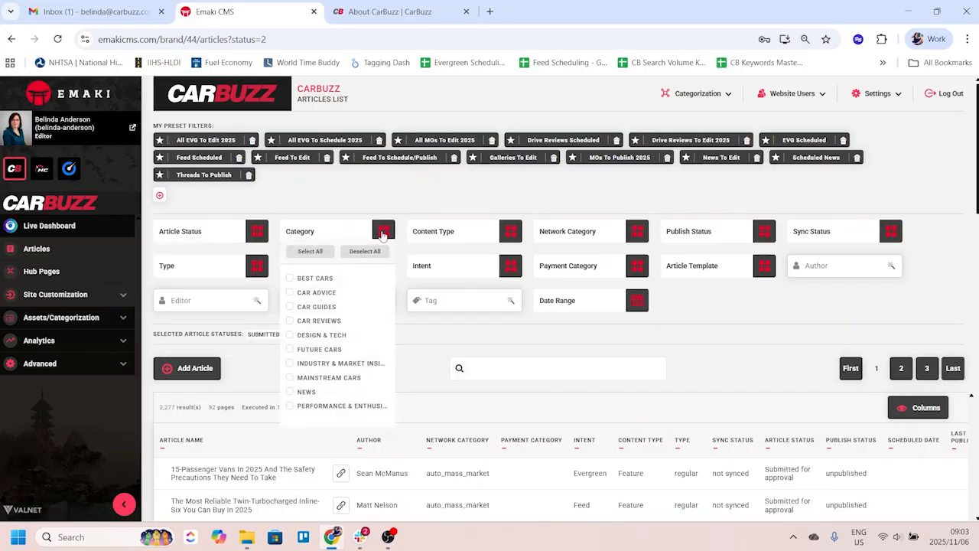
{"action": "left_click", "coordinate": [383, 234]}
{"action": "left_click", "coordinate": [382, 234]}
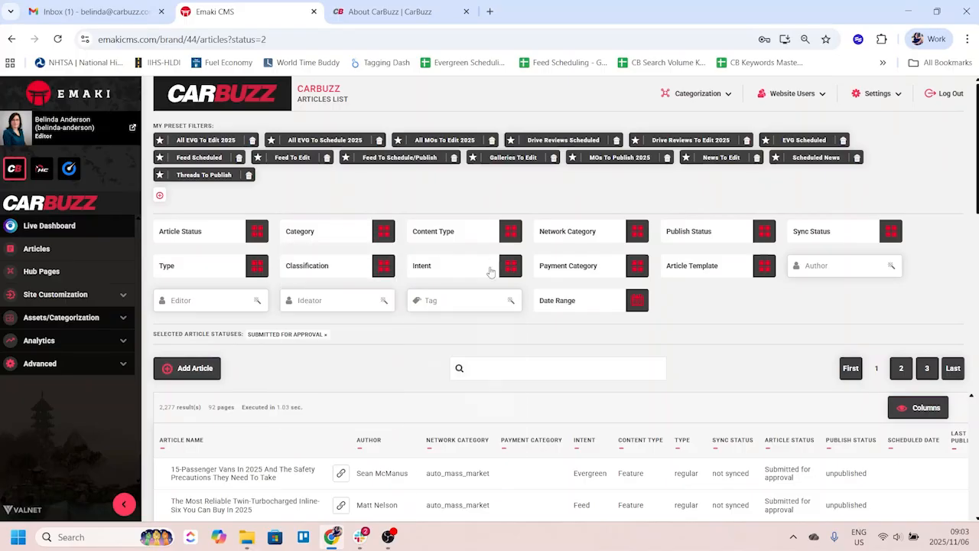
{"action": "mouse_move", "coordinate": [508, 238]}
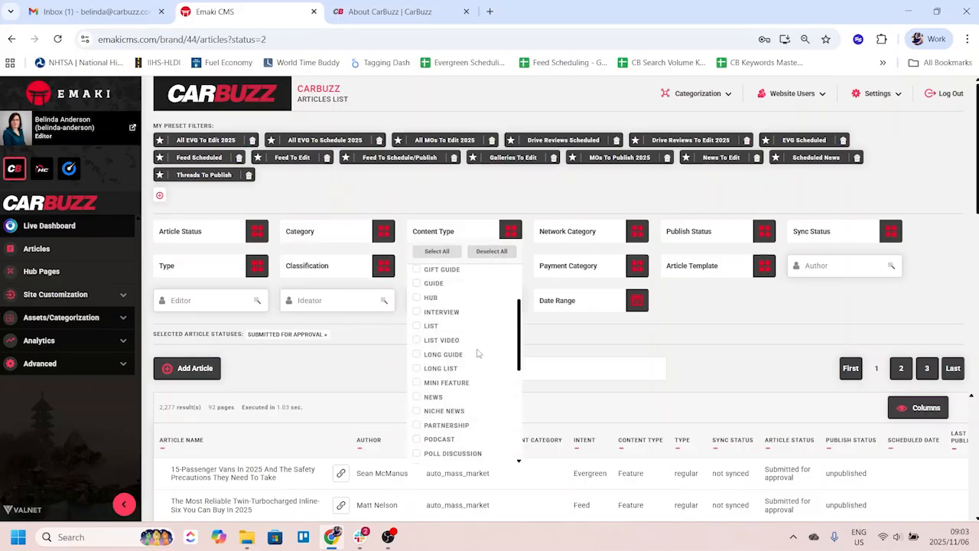
{"action": "mouse_move", "coordinate": [635, 239]}
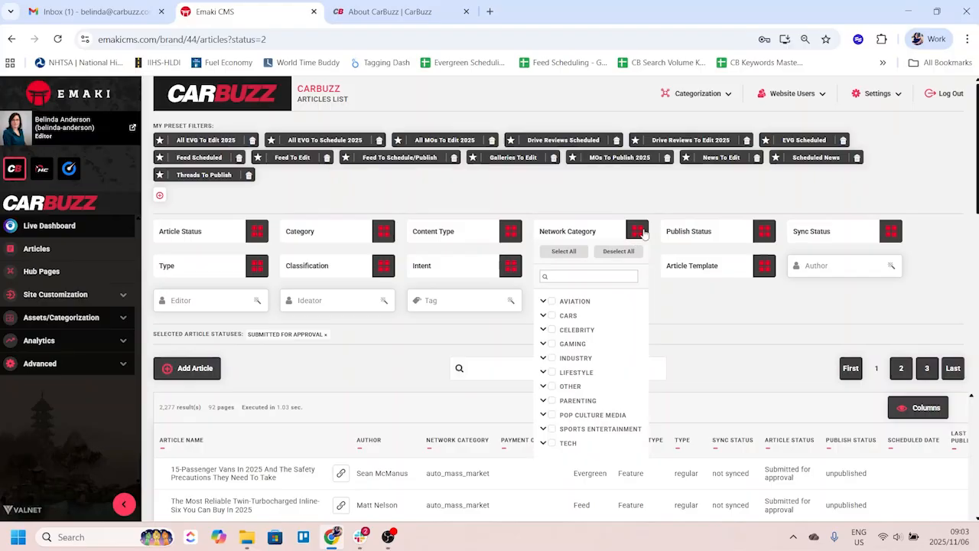
{"action": "mouse_move", "coordinate": [758, 233]}
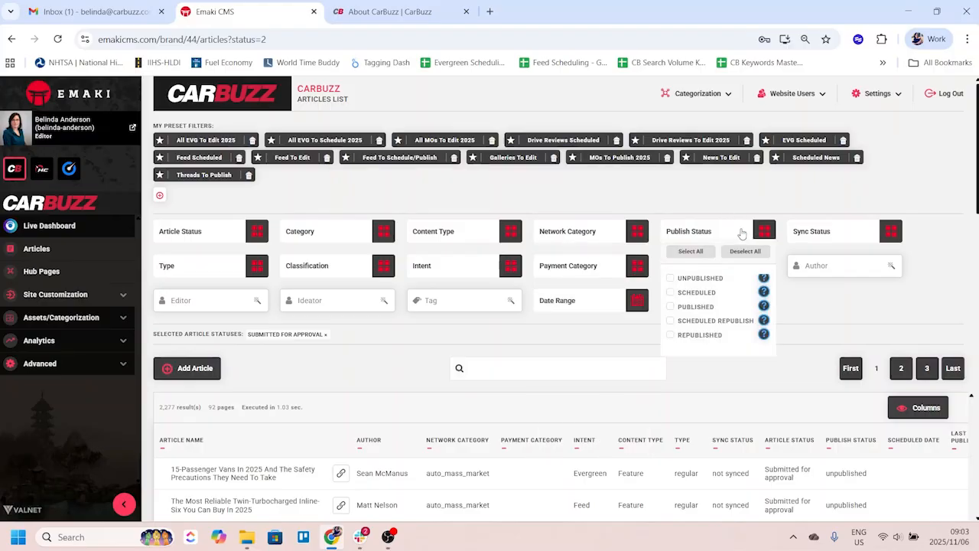
{"action": "left_click", "coordinate": [693, 279]}
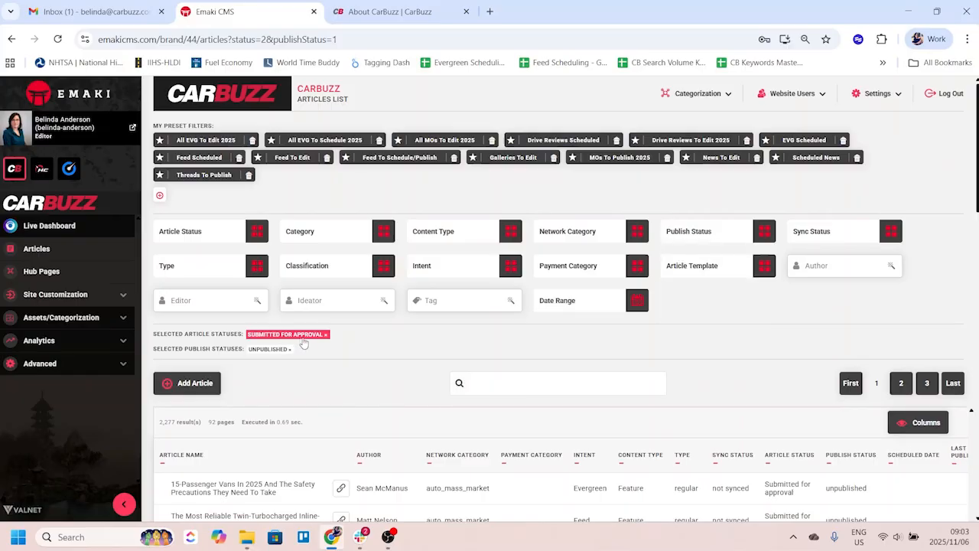
{"action": "mouse_move", "coordinate": [698, 242]}
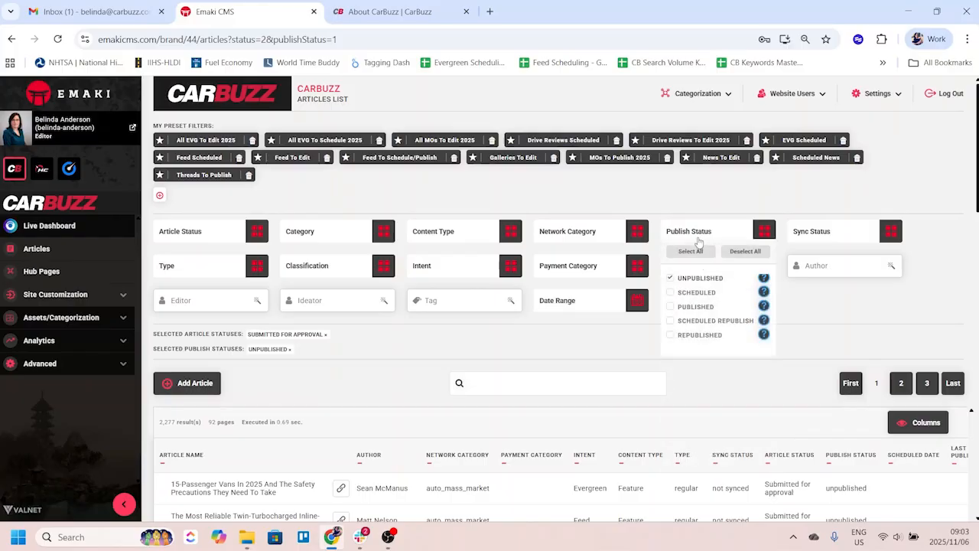
{"action": "mouse_move", "coordinate": [835, 240]}
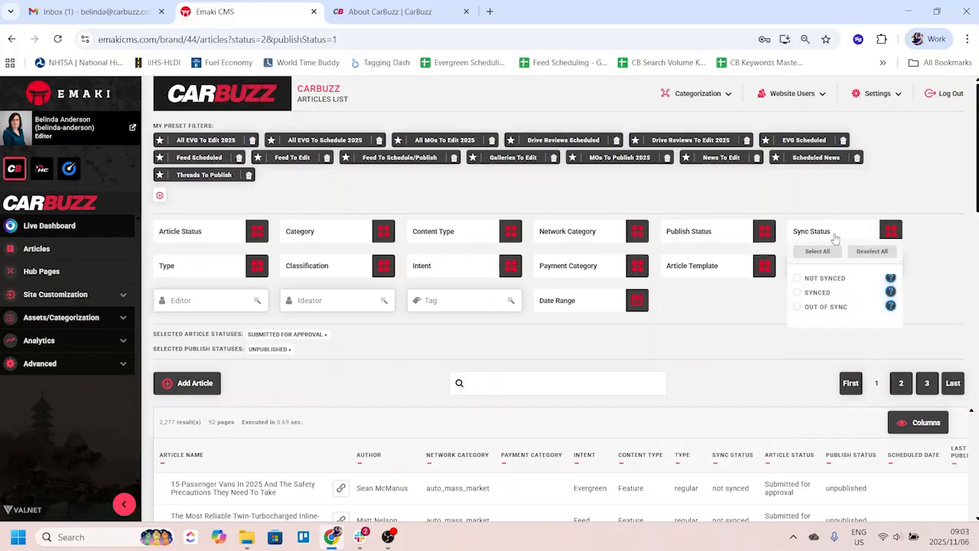
{"action": "mouse_move", "coordinate": [246, 263]}
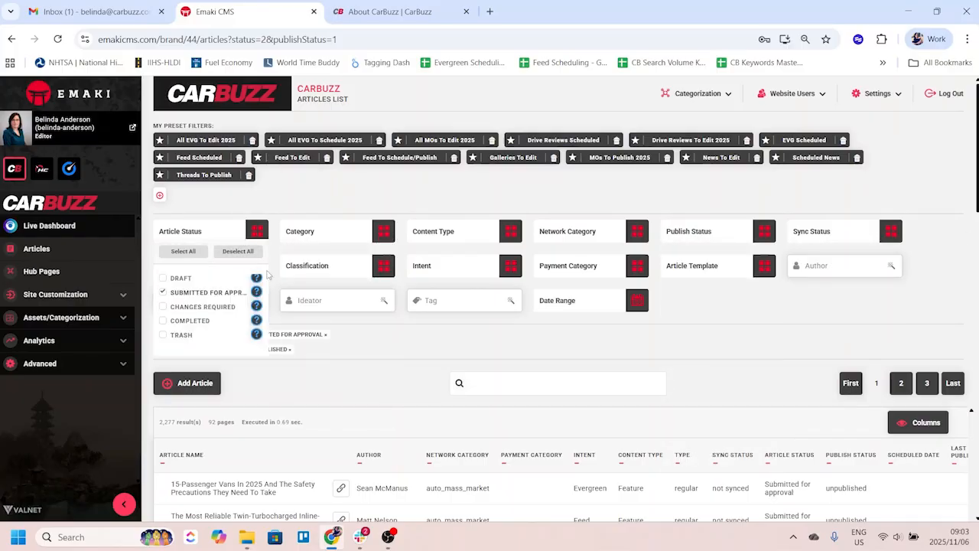
{"action": "mouse_move", "coordinate": [323, 274]}
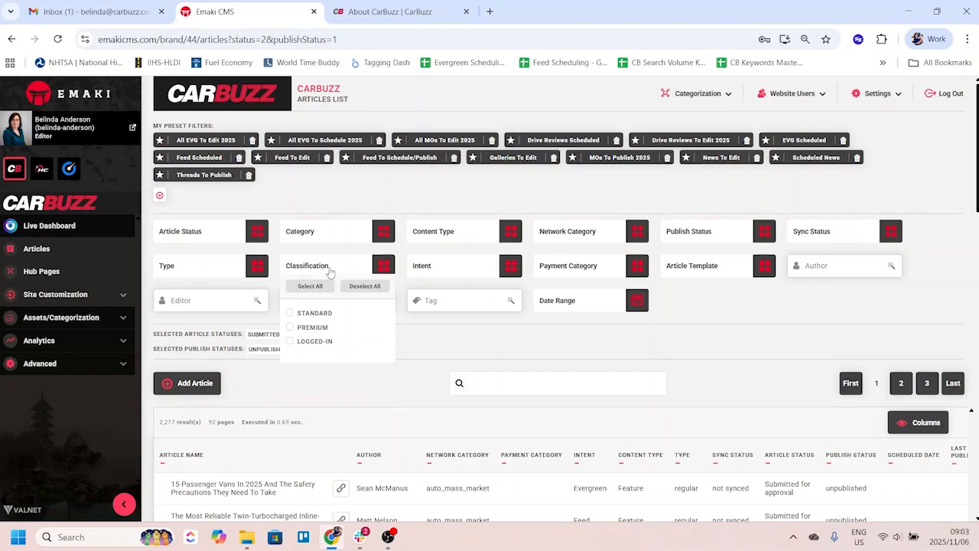
{"action": "mouse_move", "coordinate": [484, 270]}
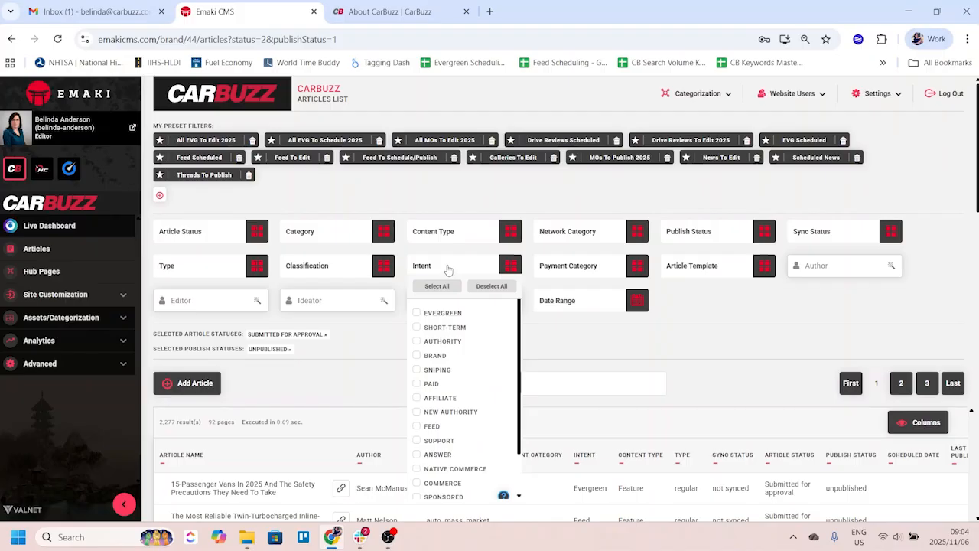
Step: Add an Author filter for the signed-in editor, leaving only the Tesla Model X training article
{"action": "left_click", "coordinate": [601, 267]}
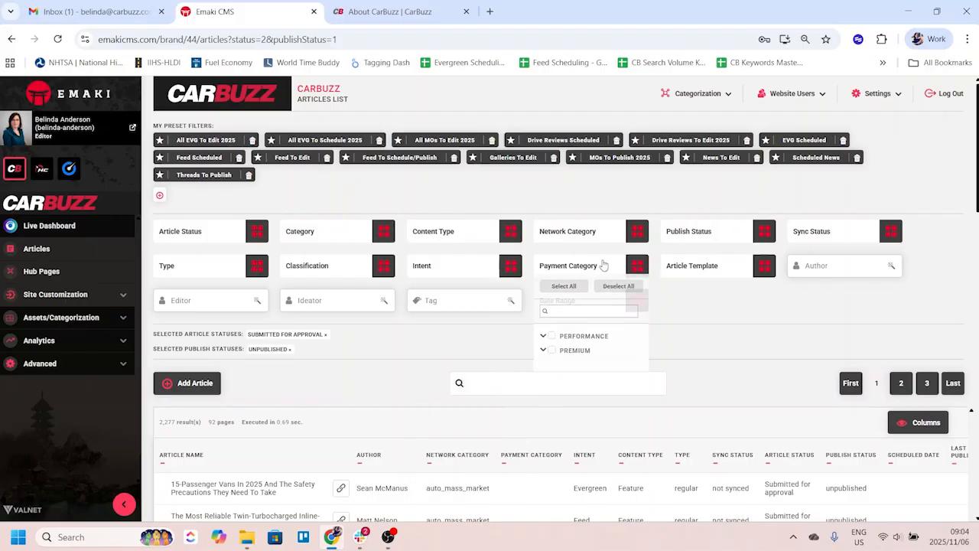
{"action": "left_click", "coordinate": [678, 270]}
{"action": "left_click", "coordinate": [840, 268]}
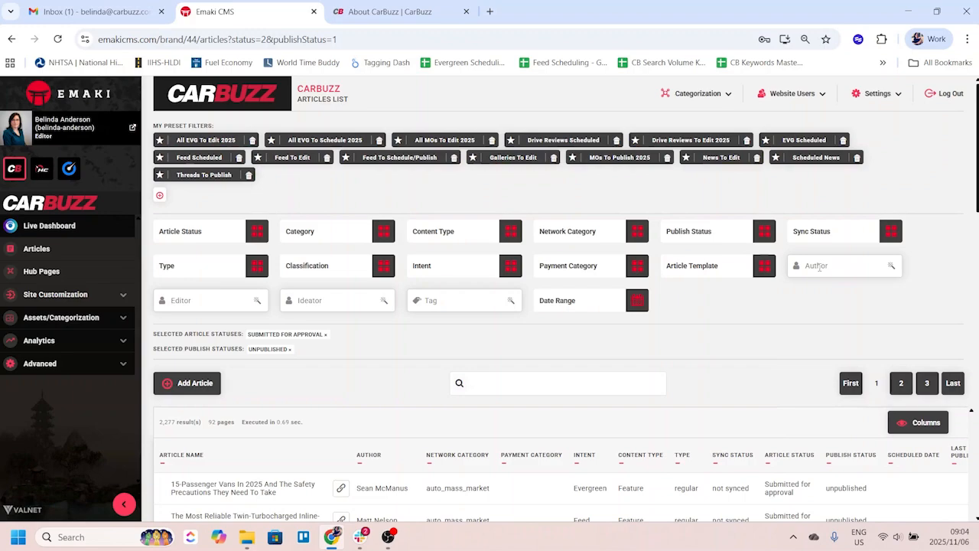
{"action": "left_click", "coordinate": [821, 267]}
{"action": "type", "text": "belinda"}
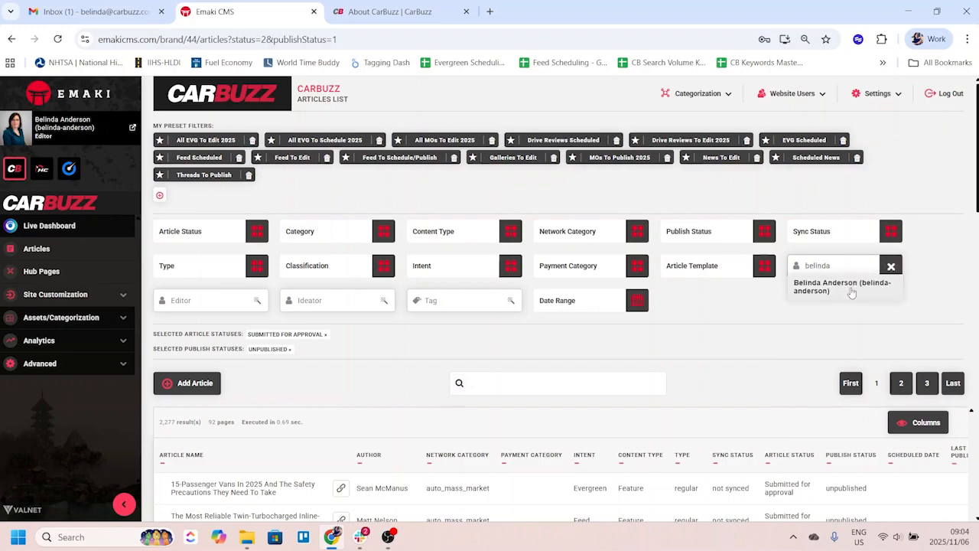
{"action": "left_click", "coordinate": [852, 289]}
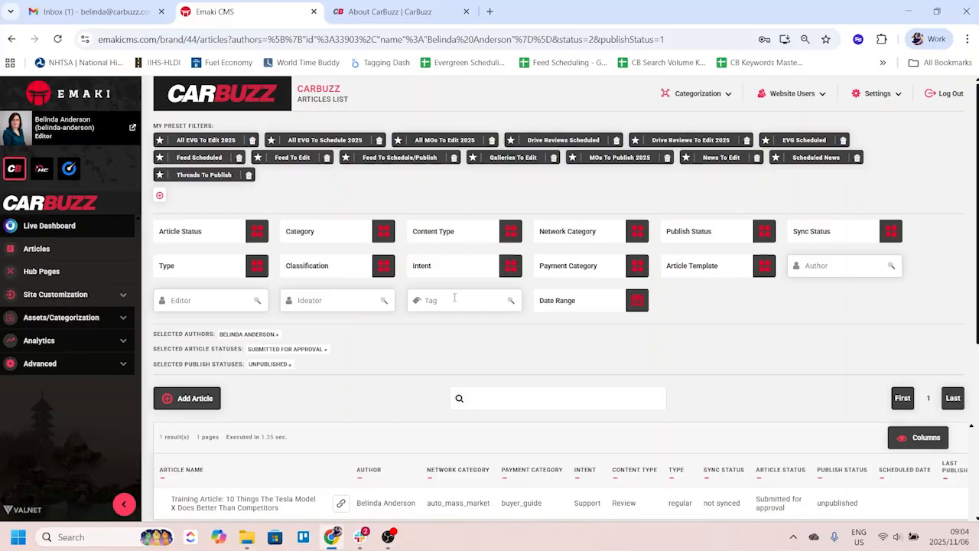
{"action": "left_click", "coordinate": [431, 300]}
Step: Try a 2025-11-01 to 2025-11-06 date range, which returns 0 results, then remove it
{"action": "left_click", "coordinate": [640, 303]}
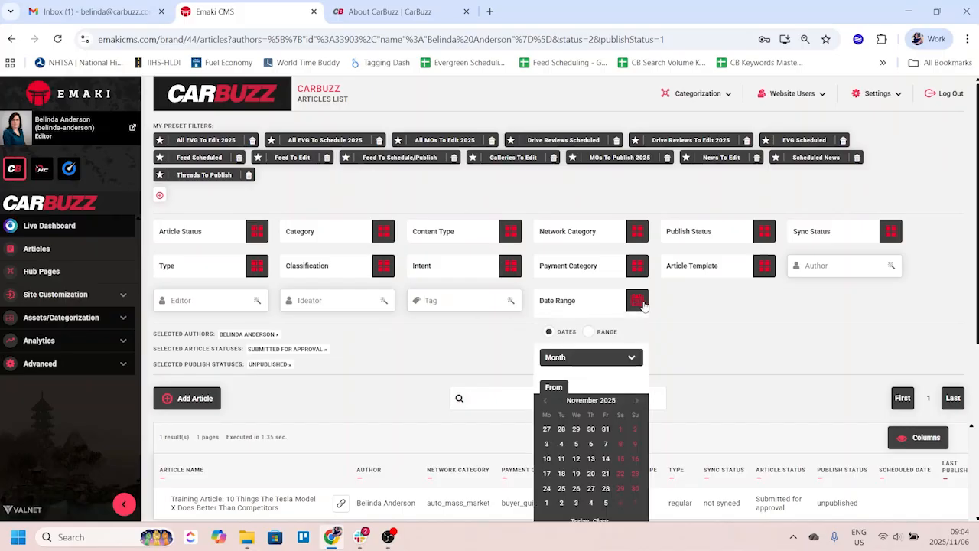
{"action": "scroll", "coordinate": [624, 333], "scroll_direction": "down", "scroll_amount": 1}
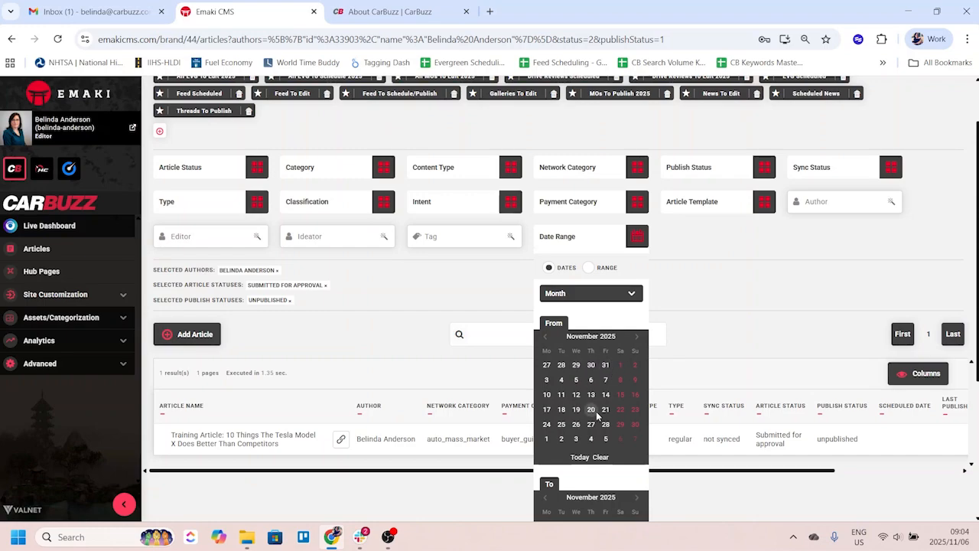
{"action": "scroll", "coordinate": [597, 409], "scroll_direction": "down", "scroll_amount": 2}
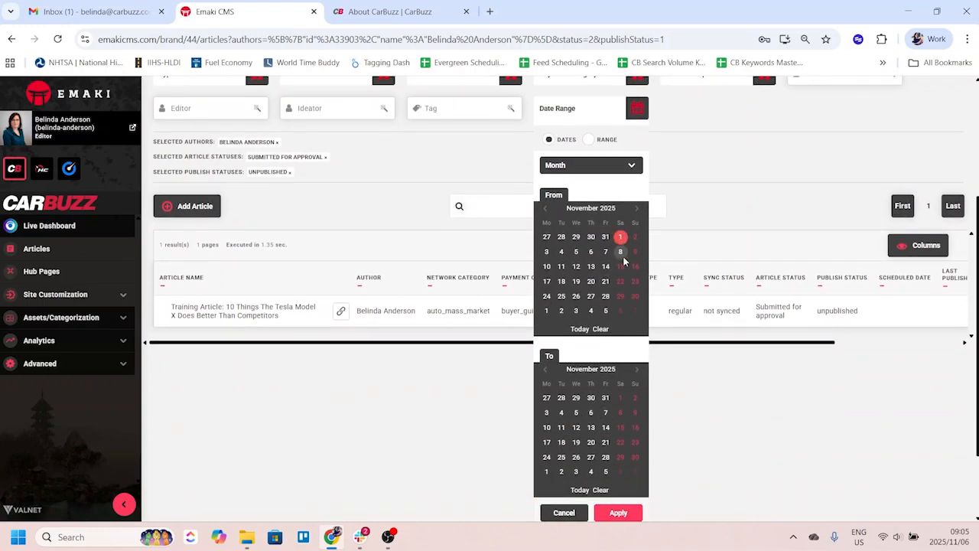
{"action": "left_click", "coordinate": [594, 414]}
{"action": "scroll", "coordinate": [618, 511], "scroll_direction": "down", "scroll_amount": 2}
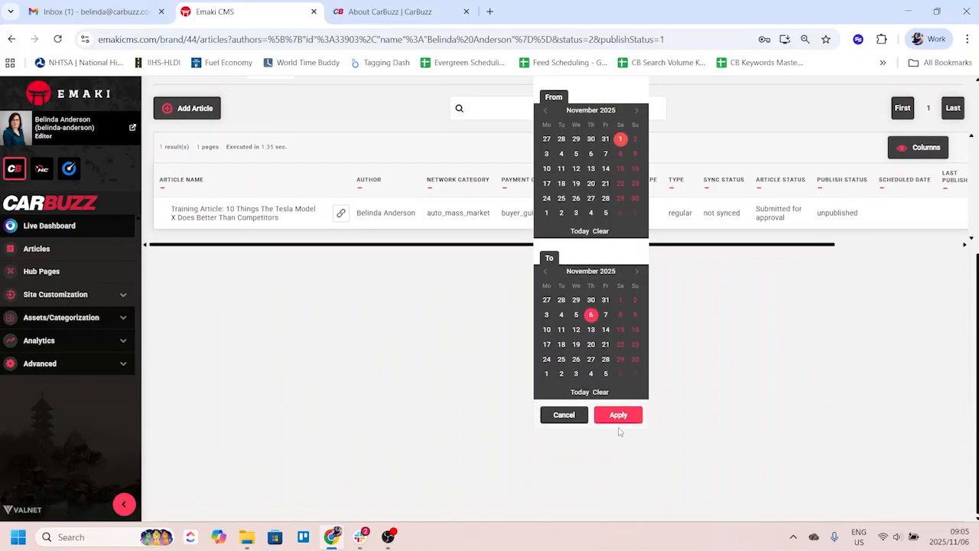
{"action": "left_click", "coordinate": [619, 414]}
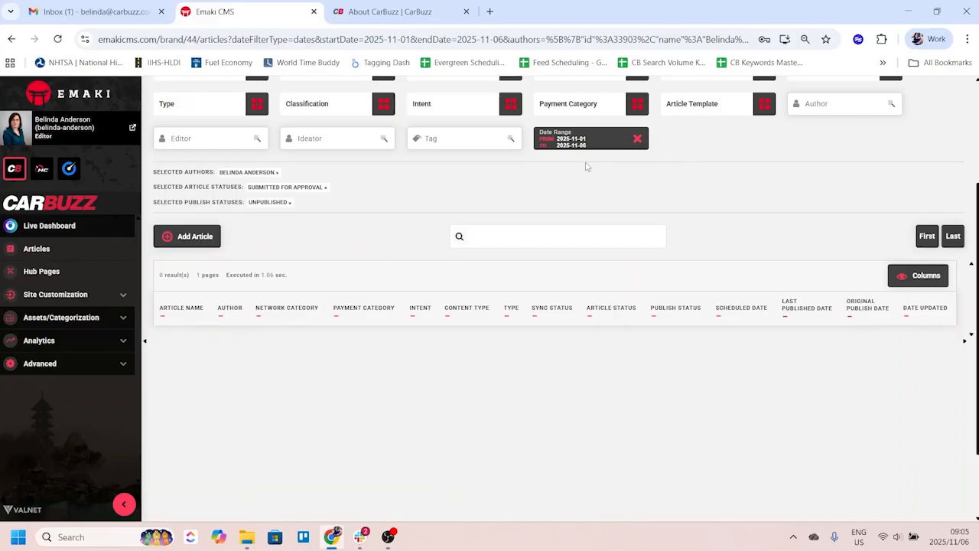
{"action": "left_click", "coordinate": [638, 139]}
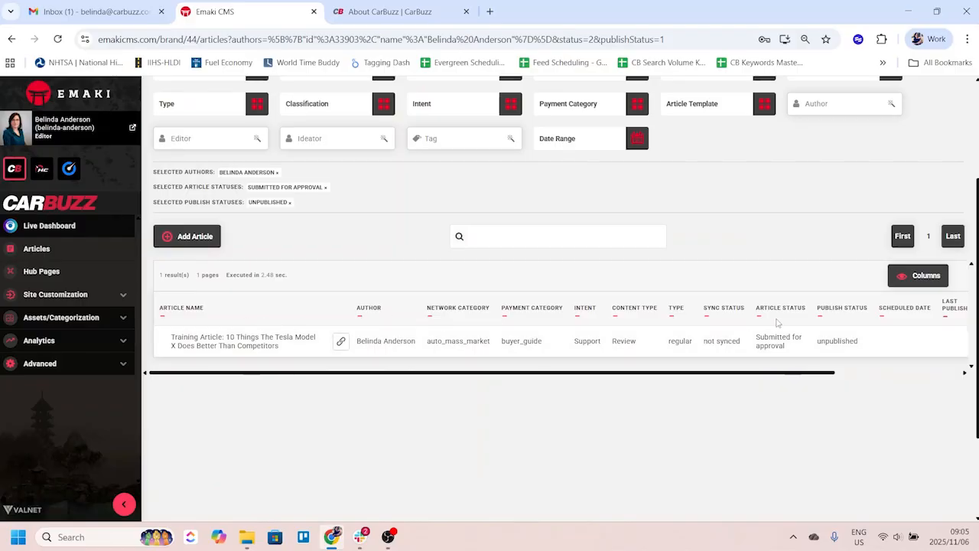
Step: Add a preset under My Preset Filters named 'All My Stuff Submitted'
{"action": "scroll", "coordinate": [280, 363], "scroll_direction": "up", "scroll_amount": 2}
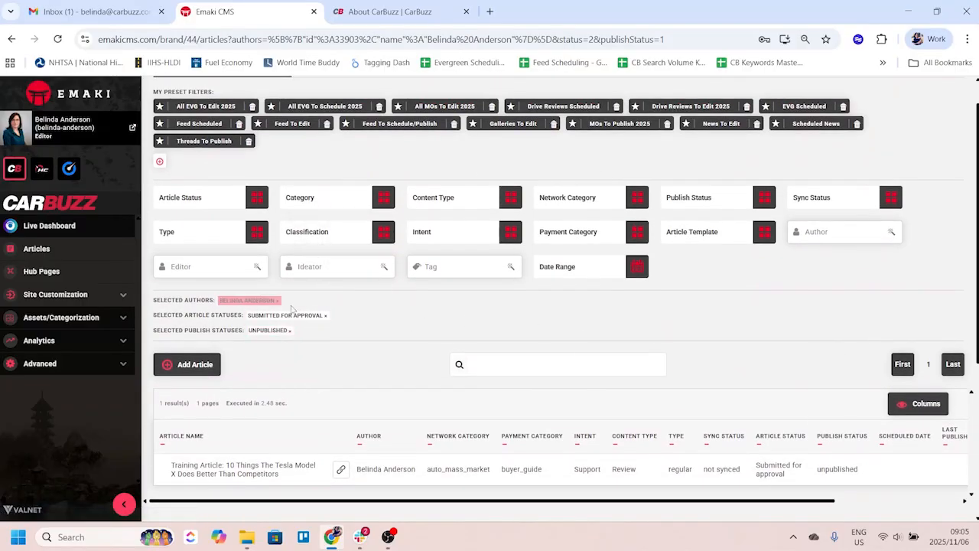
{"action": "scroll", "coordinate": [327, 357], "scroll_direction": "up", "scroll_amount": 1}
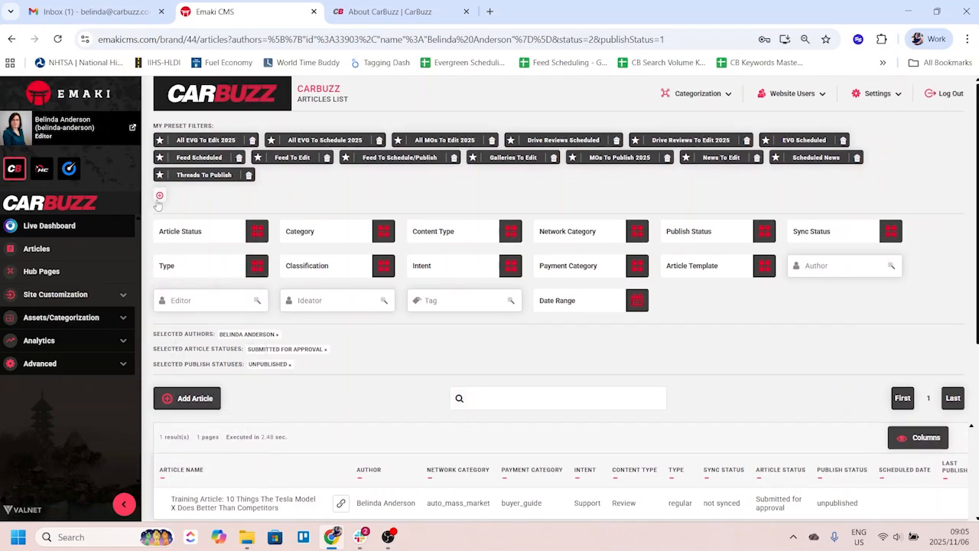
{"action": "left_click", "coordinate": [159, 195]}
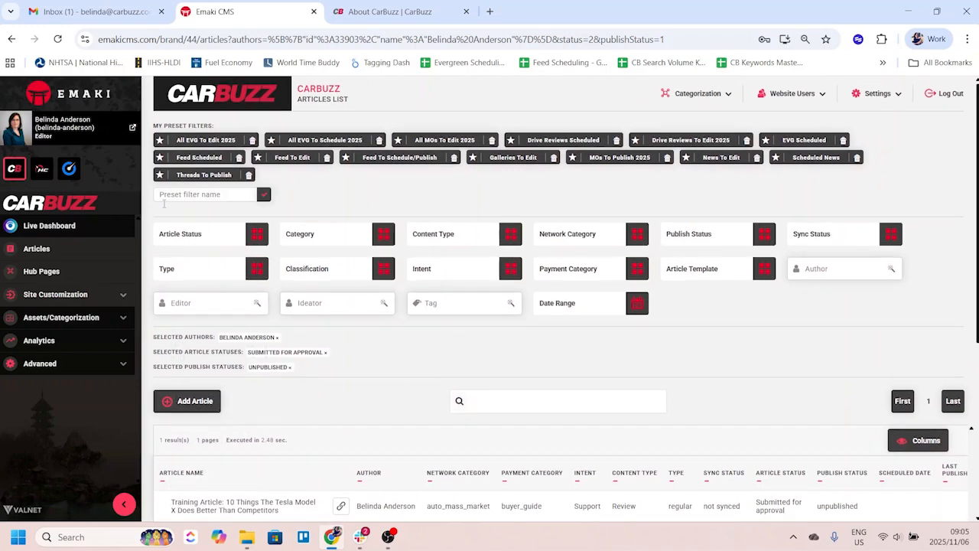
{"action": "left_click", "coordinate": [177, 194]}
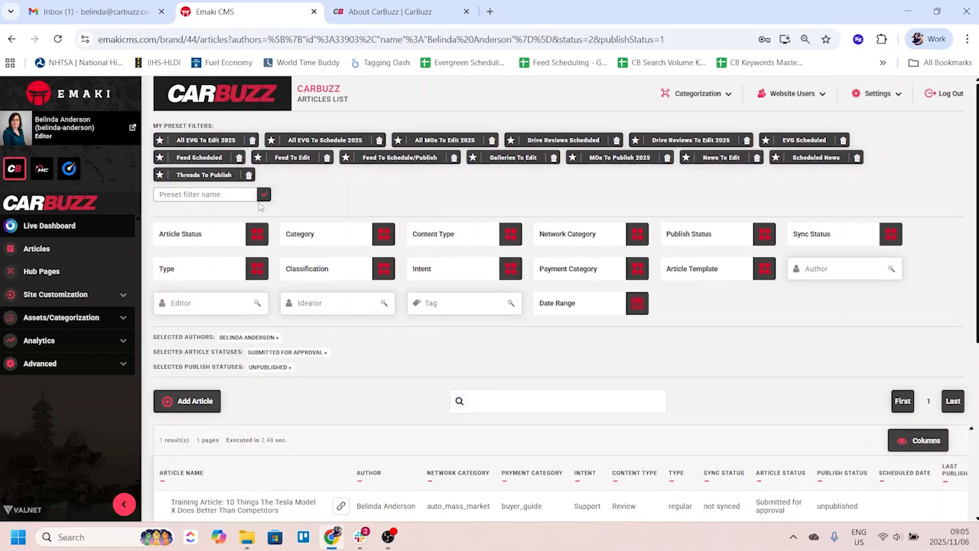
{"action": "type", "text": "A"}
{"action": "type", "text": "ll My Stuff Submitted"}
{"action": "left_click", "coordinate": [263, 196]}
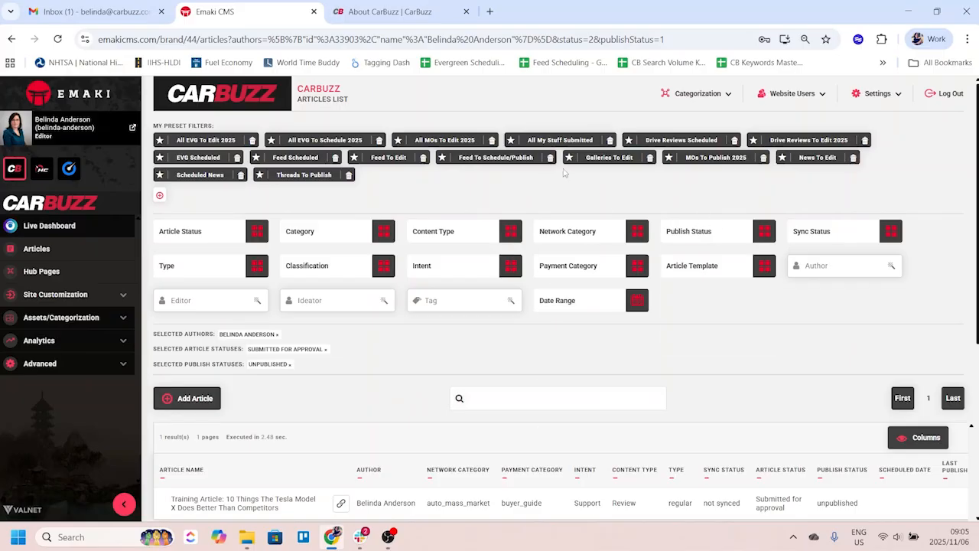
{"action": "left_click", "coordinate": [556, 143]}
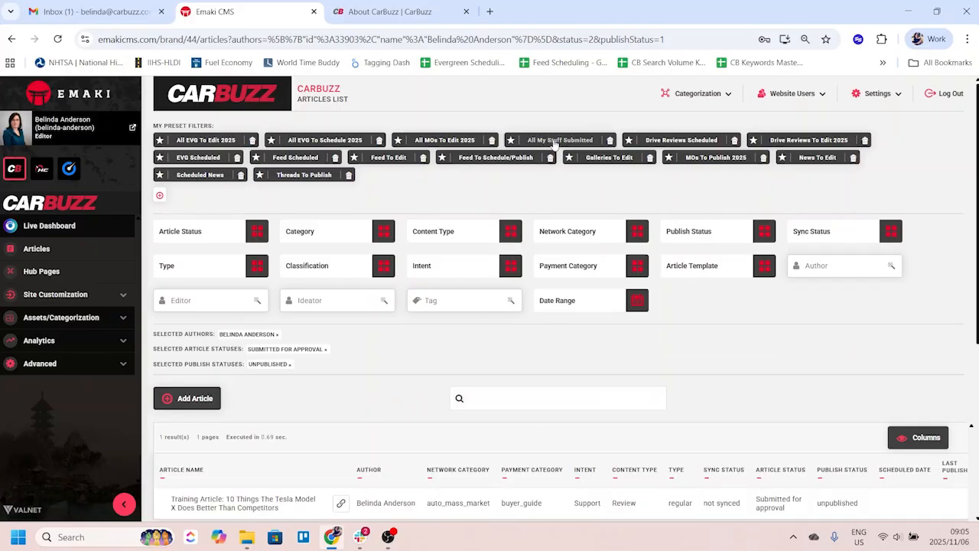
{"action": "scroll", "coordinate": [535, 321], "scroll_direction": "down", "scroll_amount": 2}
{"action": "scroll", "coordinate": [418, 316], "scroll_direction": "up", "scroll_amount": 2}
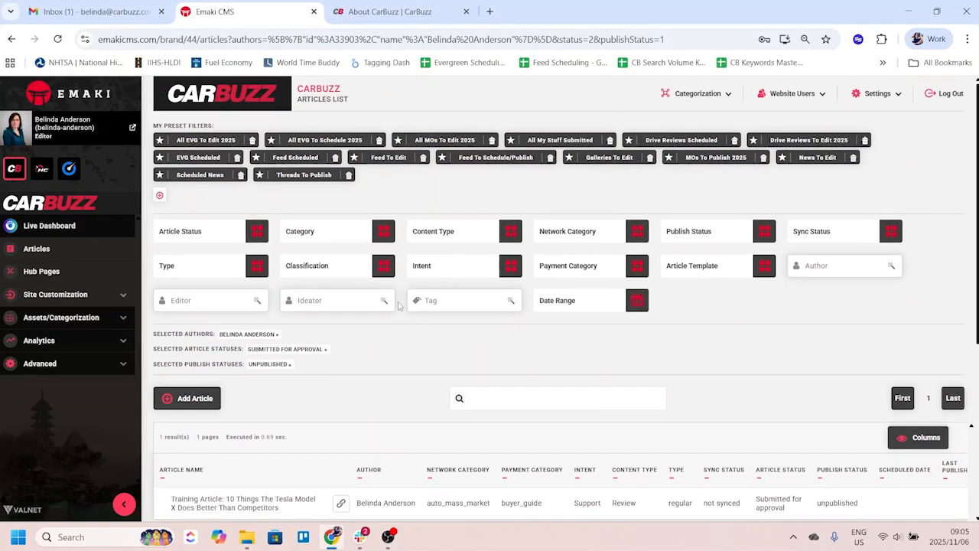
{"action": "left_click", "coordinate": [189, 143]}
{"action": "scroll", "coordinate": [368, 221], "scroll_direction": "down", "scroll_amount": 2}
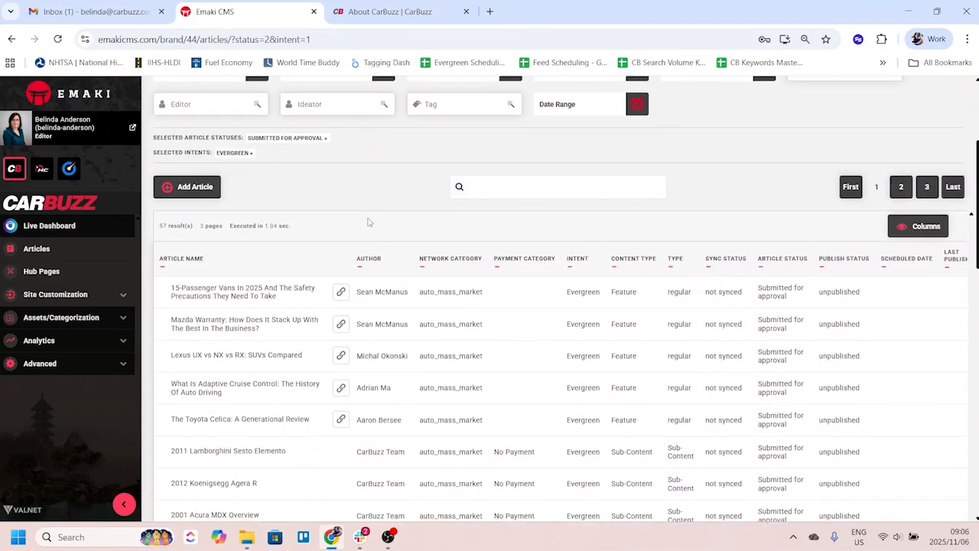
{"action": "scroll", "coordinate": [368, 222], "scroll_direction": "down", "scroll_amount": 5}
{"action": "scroll", "coordinate": [368, 230], "scroll_direction": "up", "scroll_amount": 7}
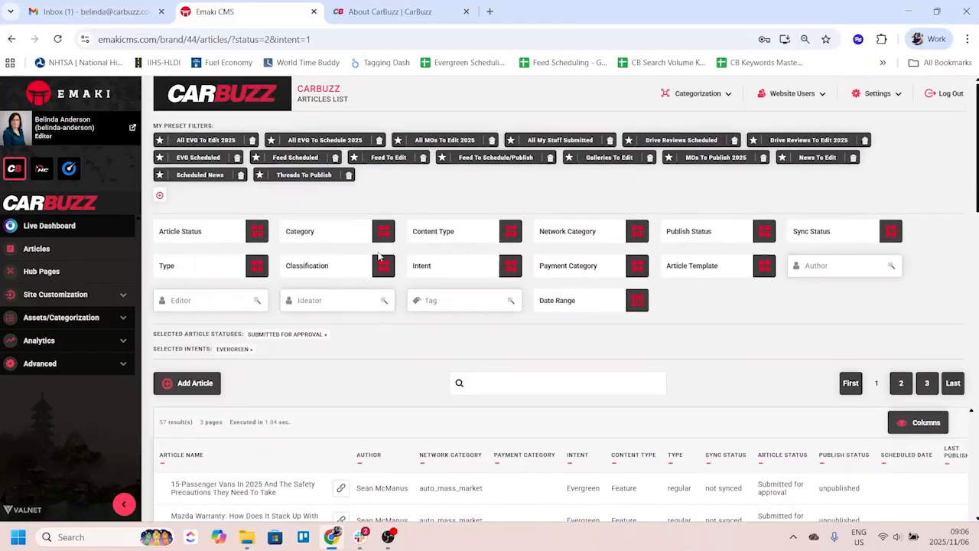
{"action": "left_click", "coordinate": [566, 142]}
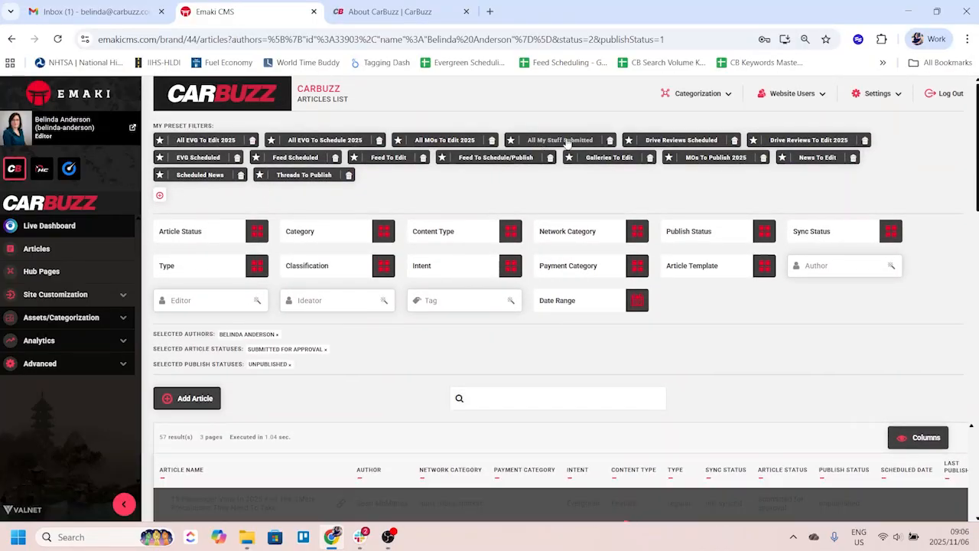
{"action": "scroll", "coordinate": [290, 481], "scroll_direction": "down", "scroll_amount": 3}
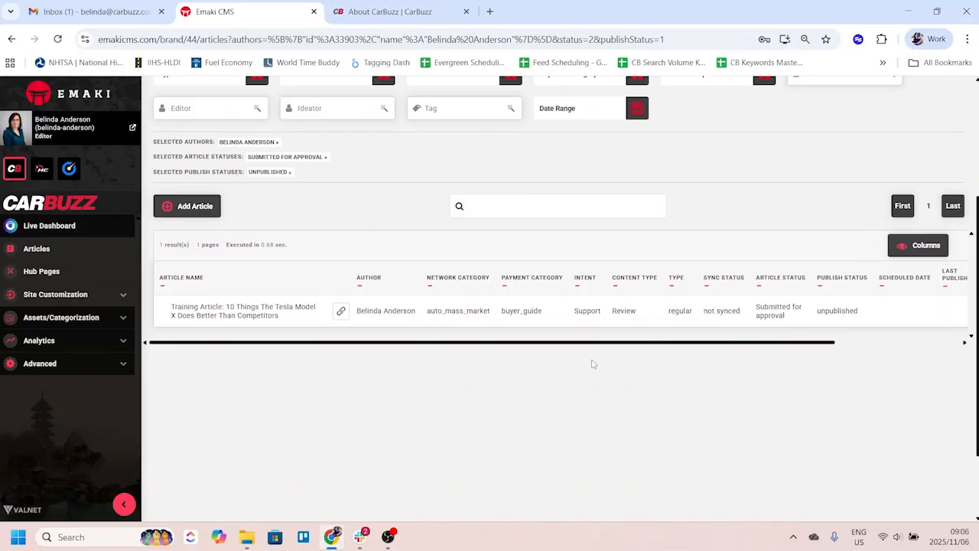
{"action": "scroll", "coordinate": [590, 365], "scroll_direction": "up", "scroll_amount": 3}
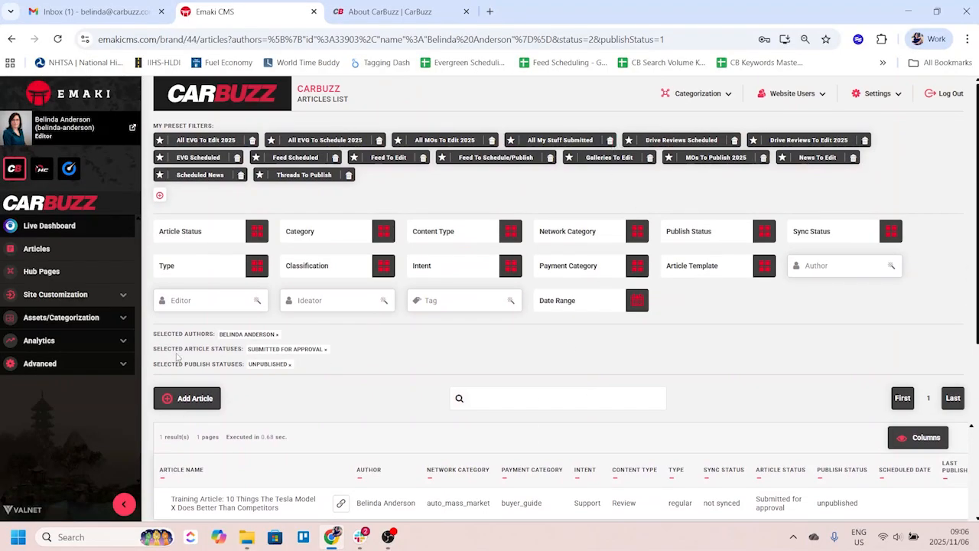
Step: Remove the author, Submitted for Approval and Unpublished chips, leaving 137,276 unfiltered results
{"action": "left_click", "coordinate": [277, 335]}
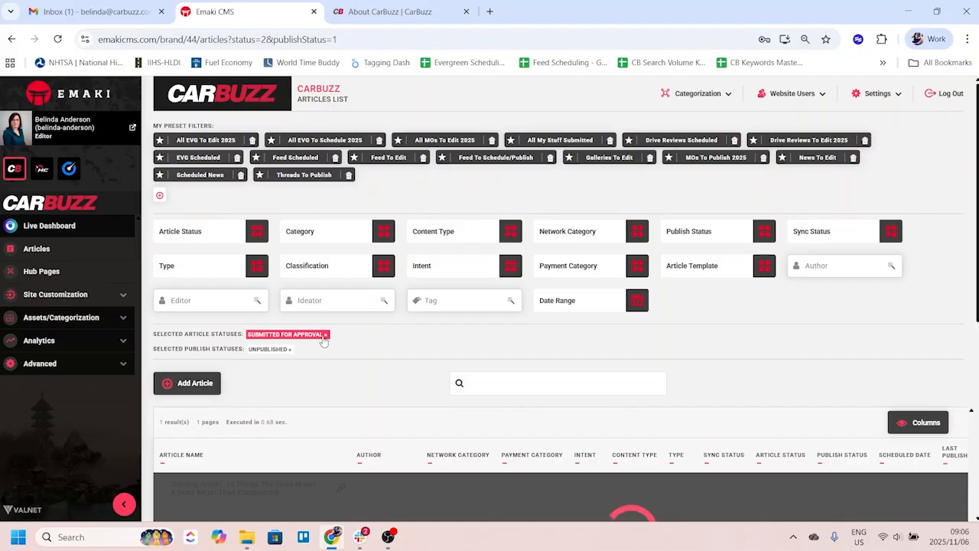
{"action": "left_click", "coordinate": [323, 335]}
{"action": "left_click", "coordinate": [287, 335]}
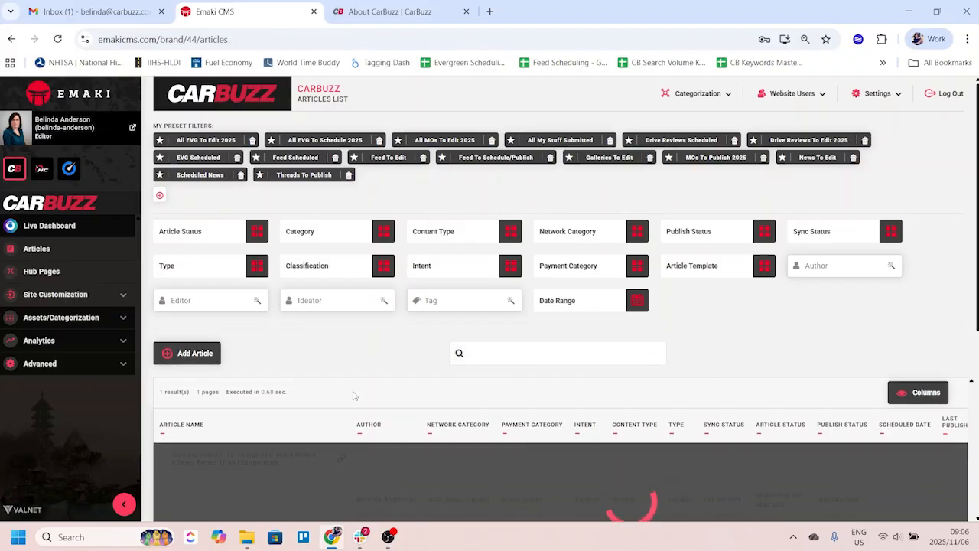
{"action": "scroll", "coordinate": [703, 312], "scroll_direction": "down", "scroll_amount": 2}
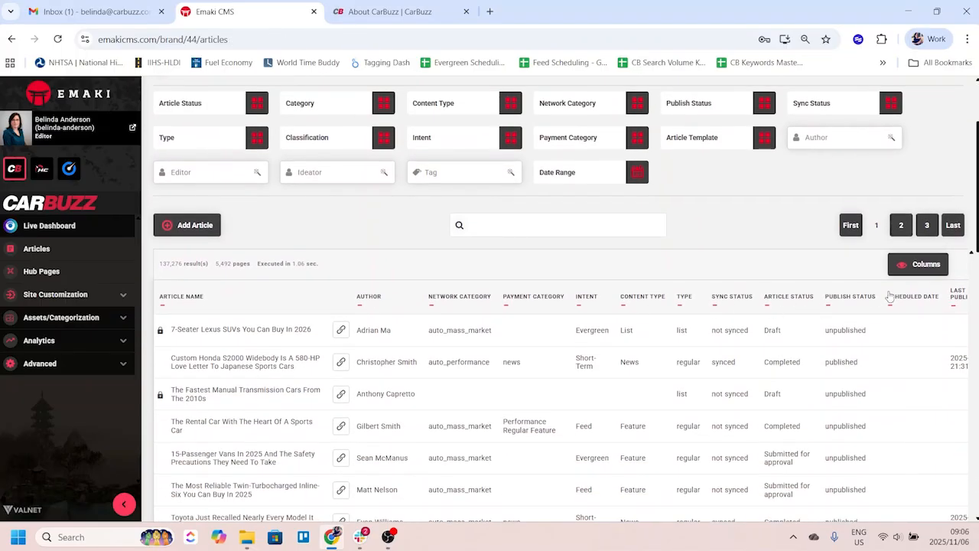
{"action": "scroll", "coordinate": [444, 310], "scroll_direction": "up", "scroll_amount": 1}
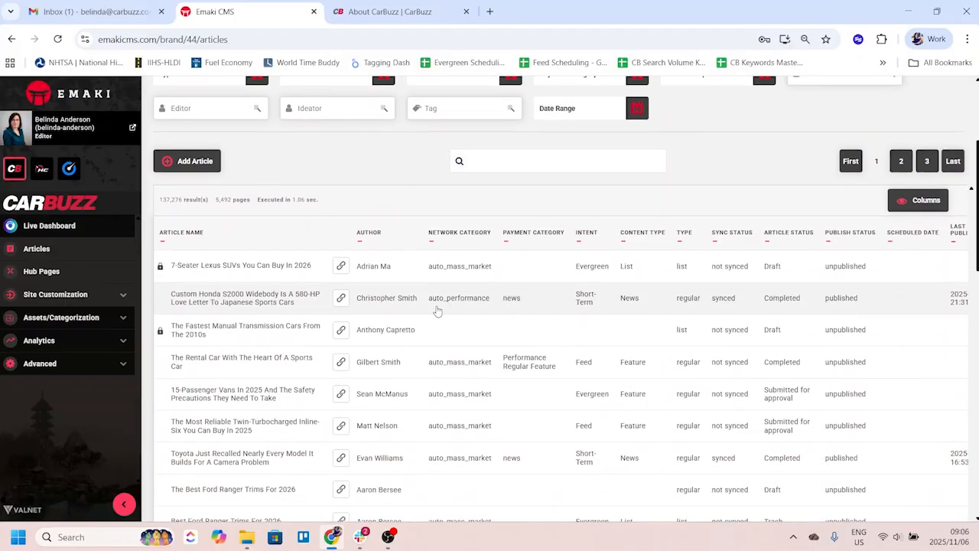
{"action": "scroll", "coordinate": [723, 308], "scroll_direction": "up", "scroll_amount": 1}
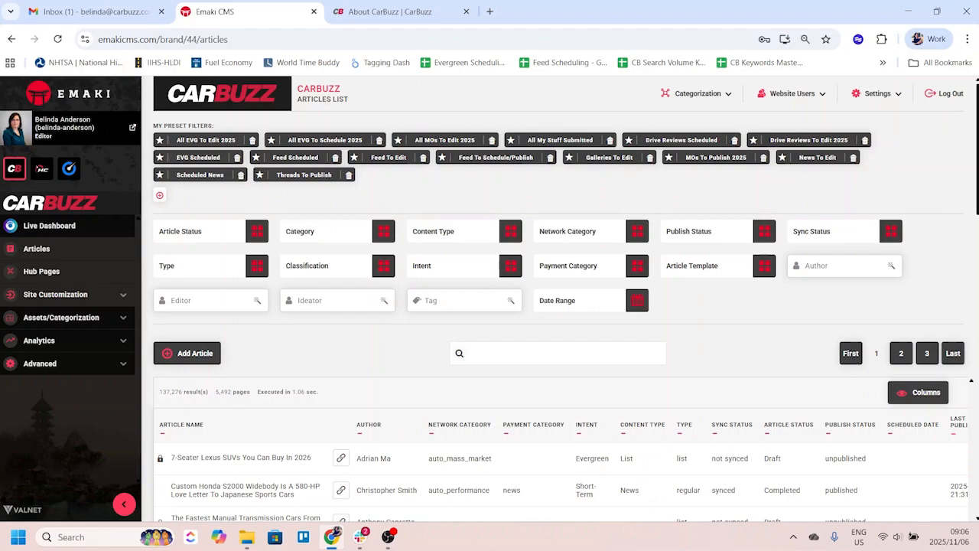
{"action": "key", "text": "alt+Tab"}
{"action": "scroll", "coordinate": [552, 392], "scroll_direction": "down", "scroll_amount": 3}
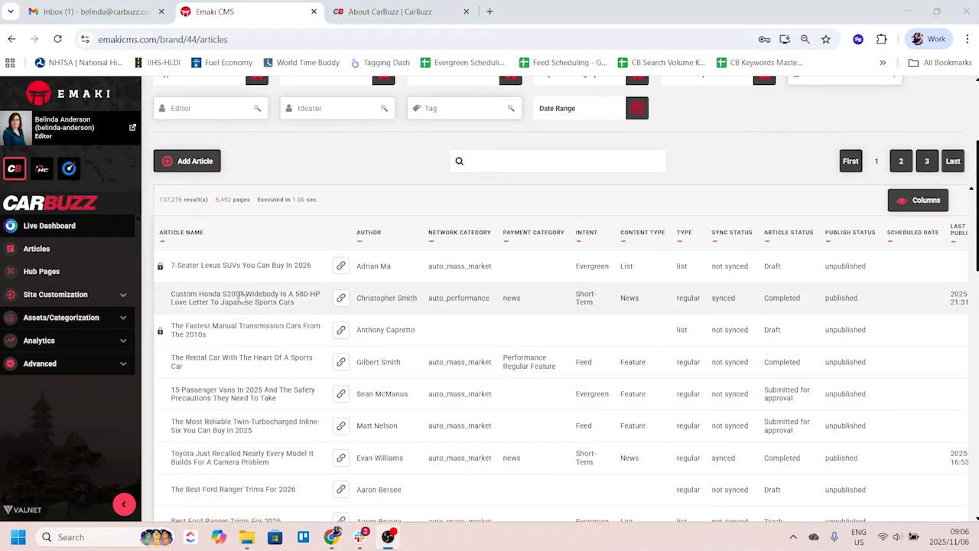
{"action": "scroll", "coordinate": [271, 390], "scroll_direction": "up", "scroll_amount": 2}
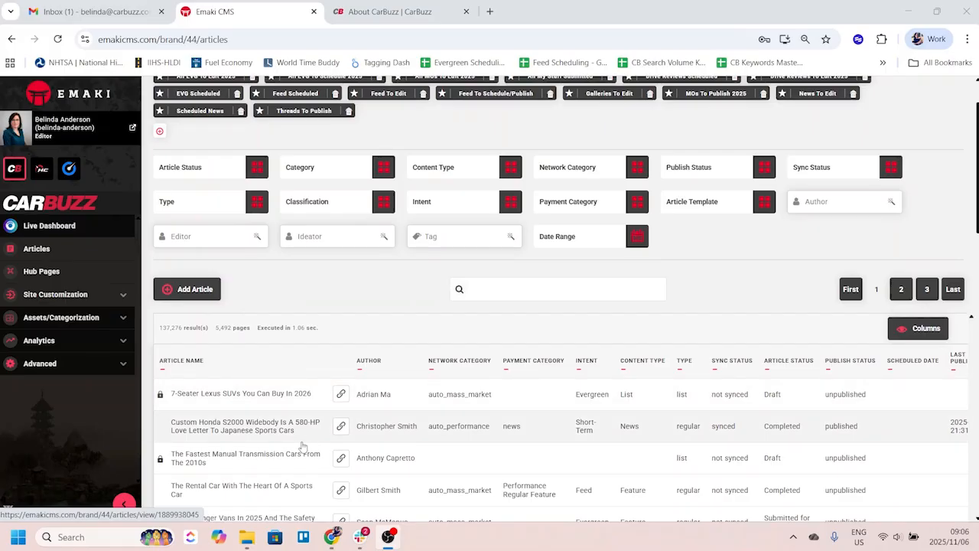
{"action": "left_click", "coordinate": [908, 330]}
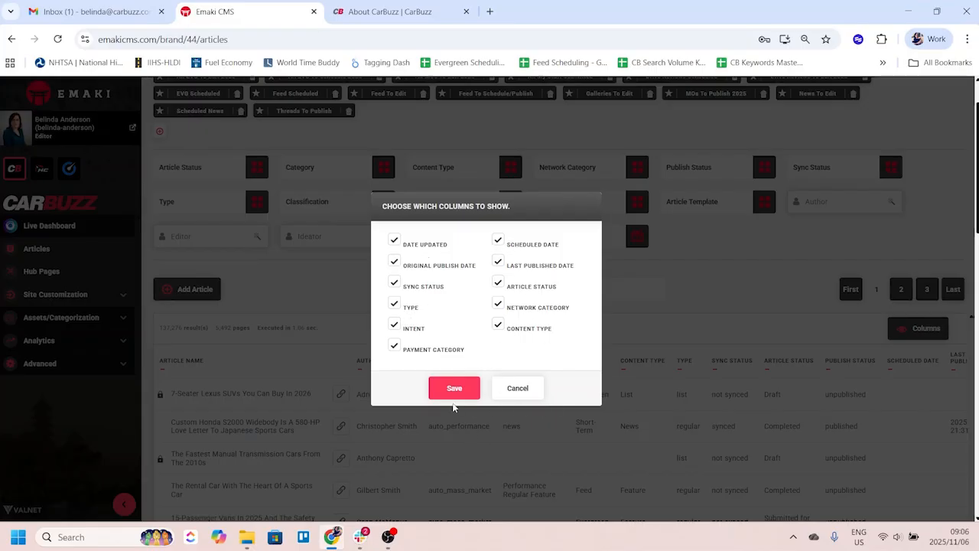
{"action": "left_click", "coordinate": [454, 390]}
{"action": "scroll", "coordinate": [411, 406], "scroll_direction": "down", "scroll_amount": 2}
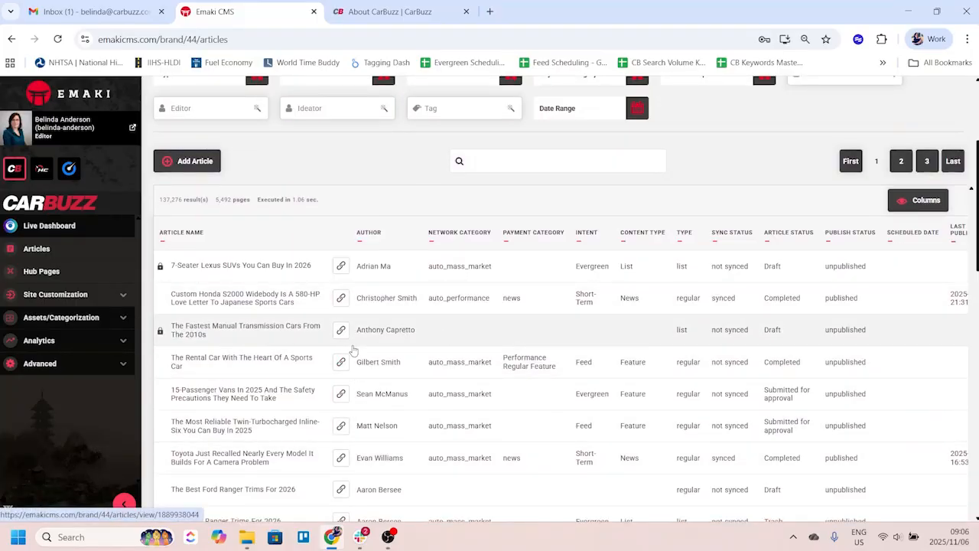
{"action": "scroll", "coordinate": [375, 333], "scroll_direction": "up", "scroll_amount": 2}
{"action": "scroll", "coordinate": [406, 341], "scroll_direction": "up", "scroll_amount": 1}
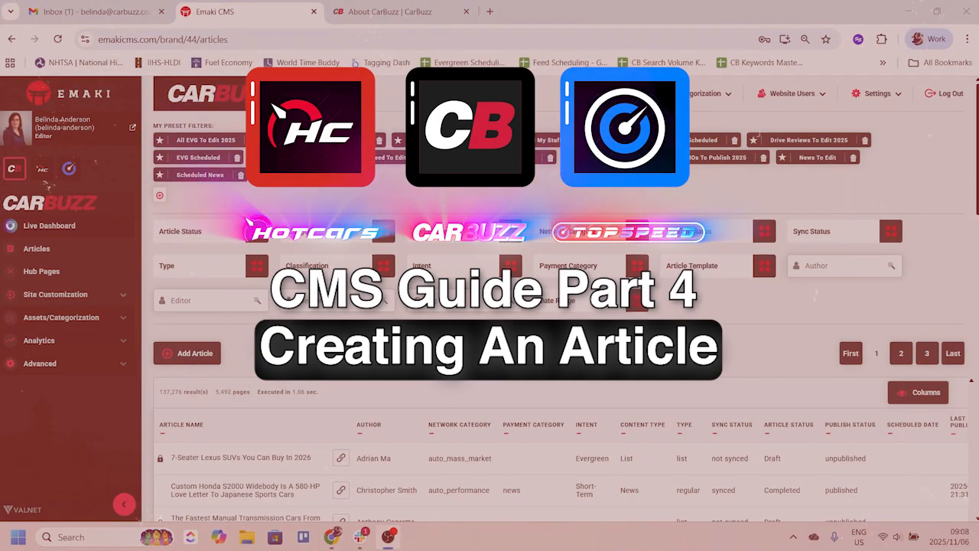
{"action": "scroll", "coordinate": [524, 267], "scroll_direction": "down", "scroll_amount": 2}
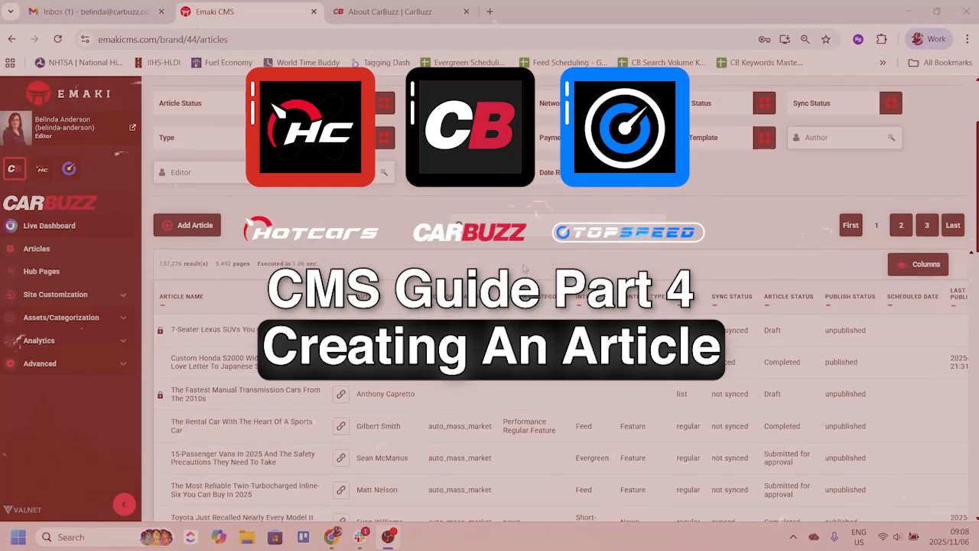
{"action": "scroll", "coordinate": [525, 267], "scroll_direction": "up", "scroll_amount": 2}
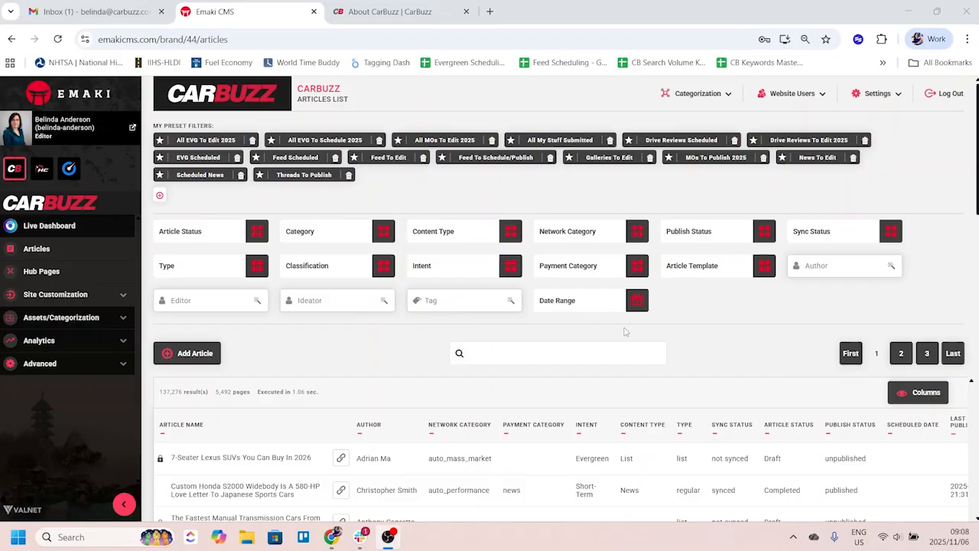
Step: Scroll the status-filtered articles list down and back up
{"action": "scroll", "coordinate": [270, 379], "scroll_direction": "down", "scroll_amount": 2}
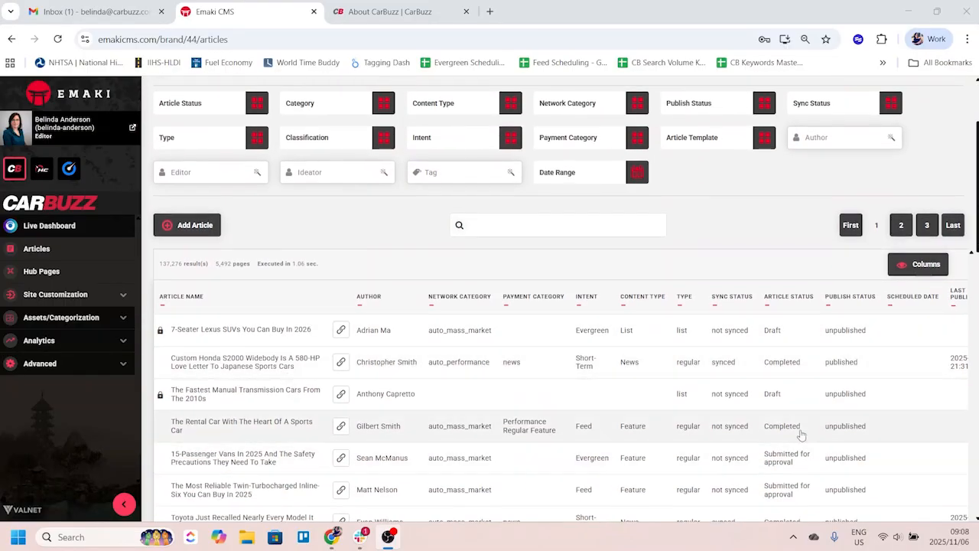
{"action": "scroll", "coordinate": [769, 329], "scroll_direction": "up", "scroll_amount": 2}
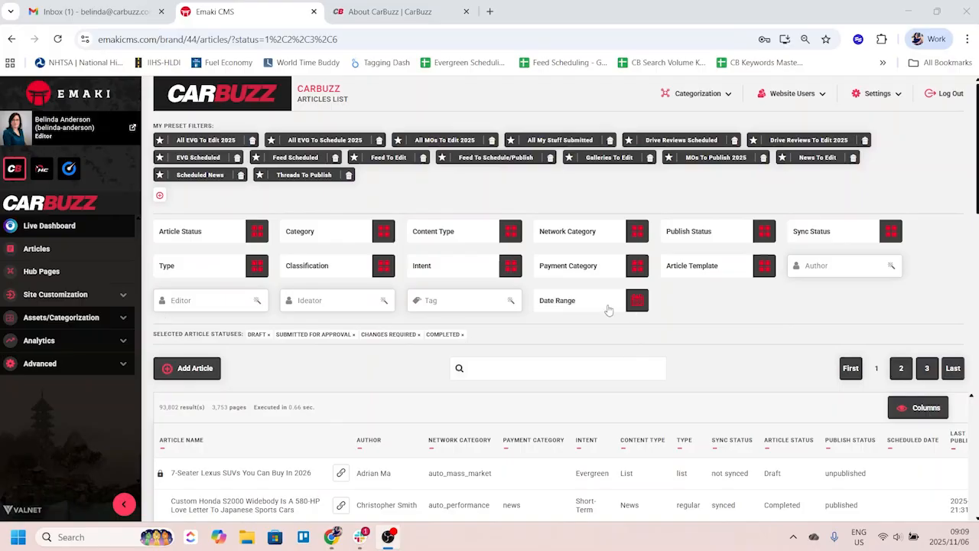
Step: Expand Analytics and move from the 30-Day Performance report to the Article Leaderboard
{"action": "left_click", "coordinate": [44, 345]}
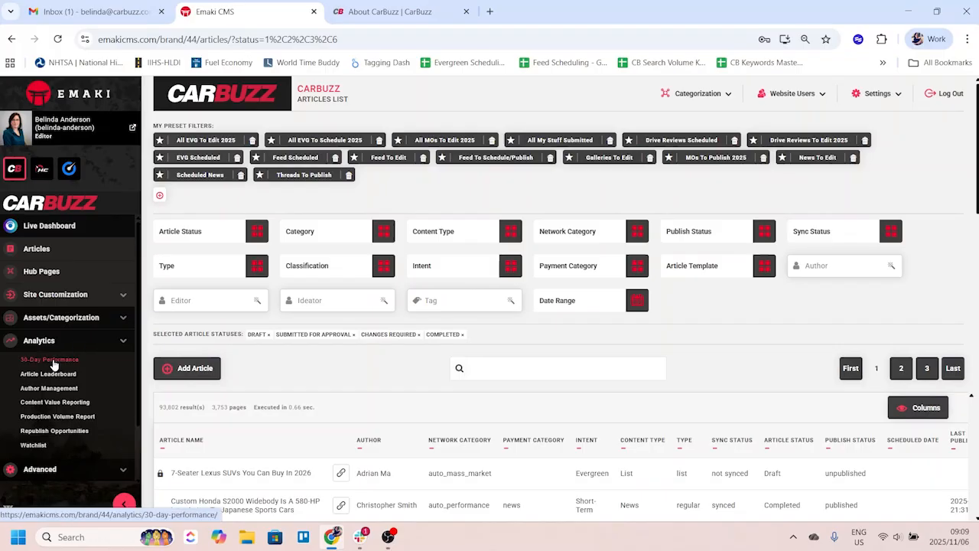
{"action": "left_click", "coordinate": [52, 361]}
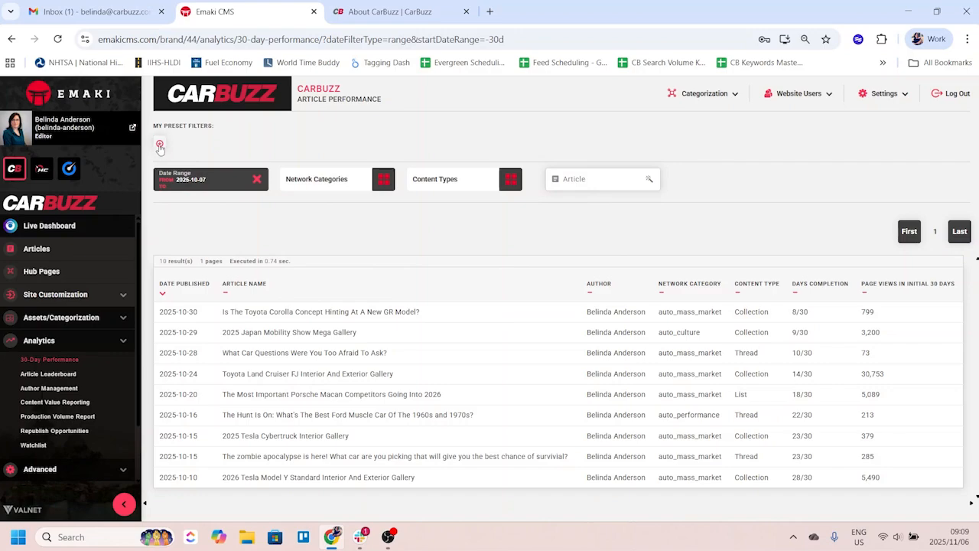
{"action": "left_click", "coordinate": [41, 378]}
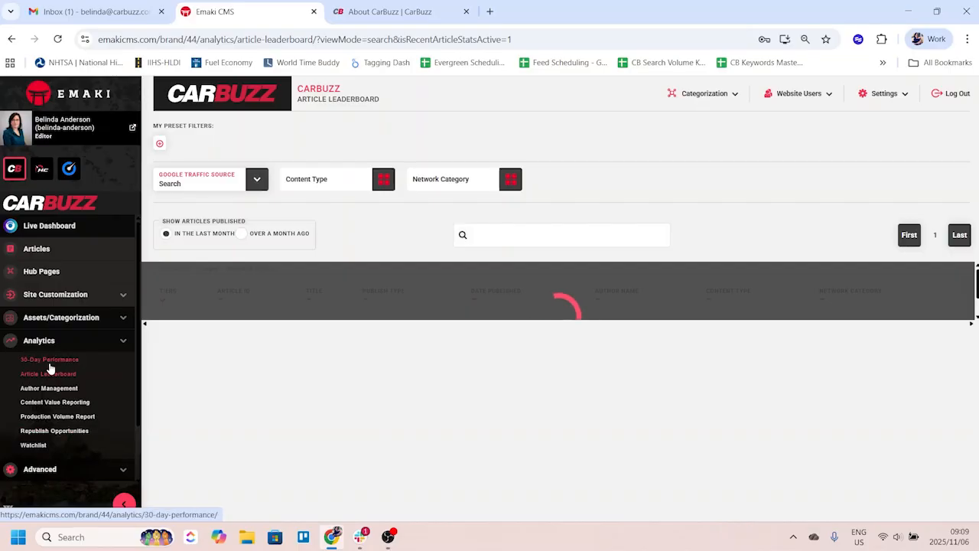
{"action": "scroll", "coordinate": [46, 398], "scroll_direction": "down", "scroll_amount": 2}
{"action": "scroll", "coordinate": [51, 390], "scroll_direction": "up", "scroll_amount": 2}
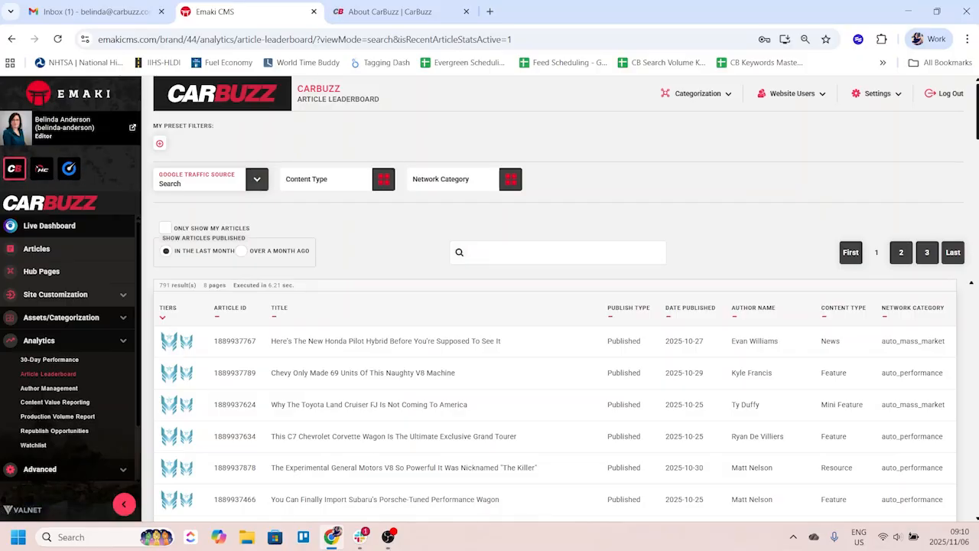
{"action": "scroll", "coordinate": [135, 371], "scroll_direction": "down", "scroll_amount": 4}
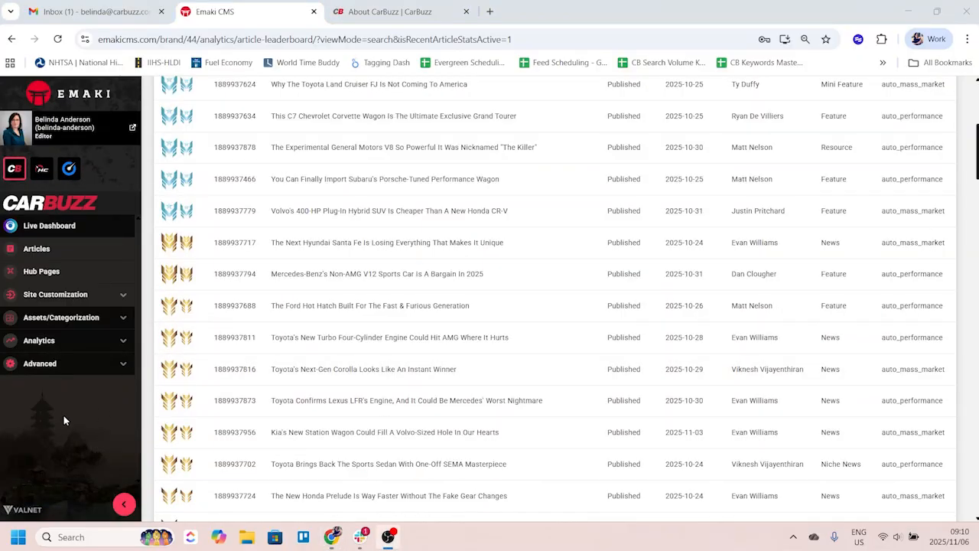
{"action": "left_click", "coordinate": [123, 503]}
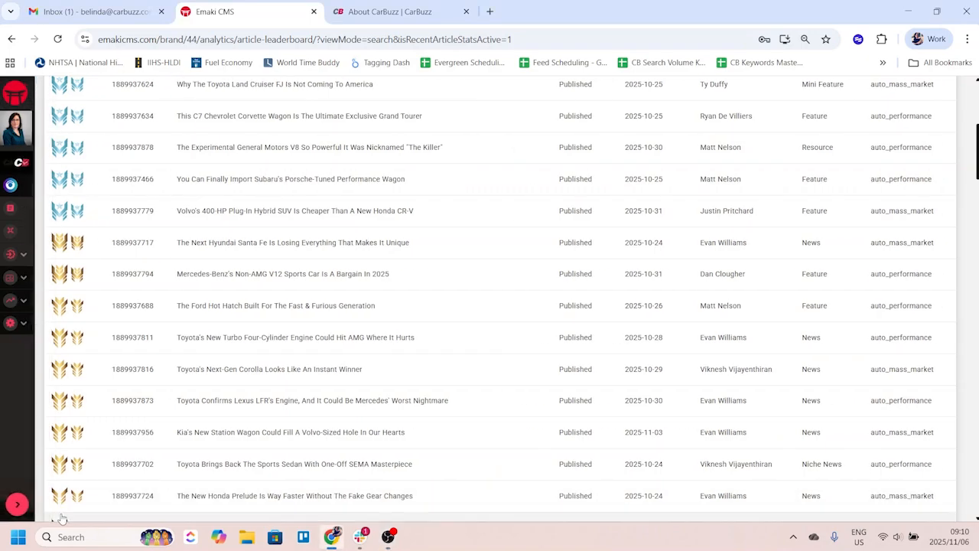
{"action": "left_click", "coordinate": [16, 510]}
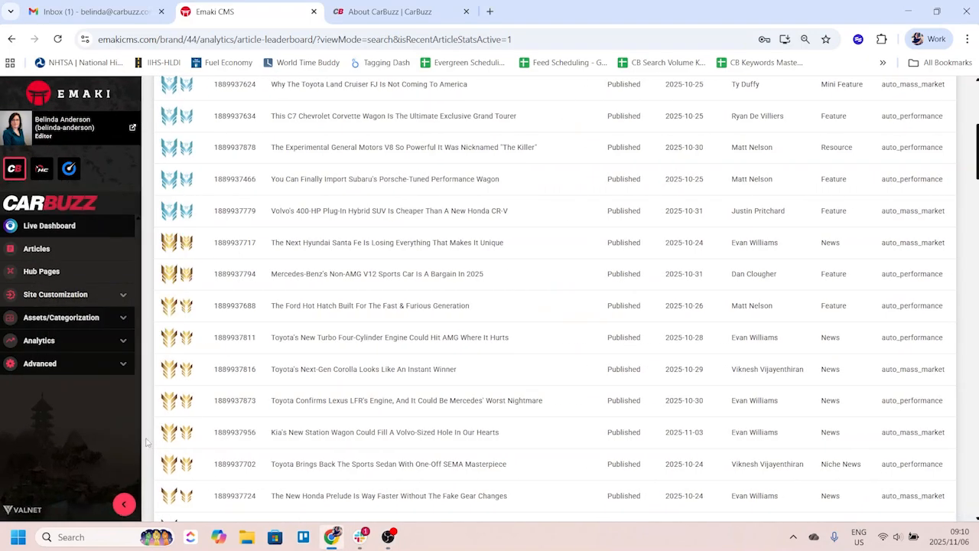
{"action": "scroll", "coordinate": [176, 440], "scroll_direction": "up", "scroll_amount": 4}
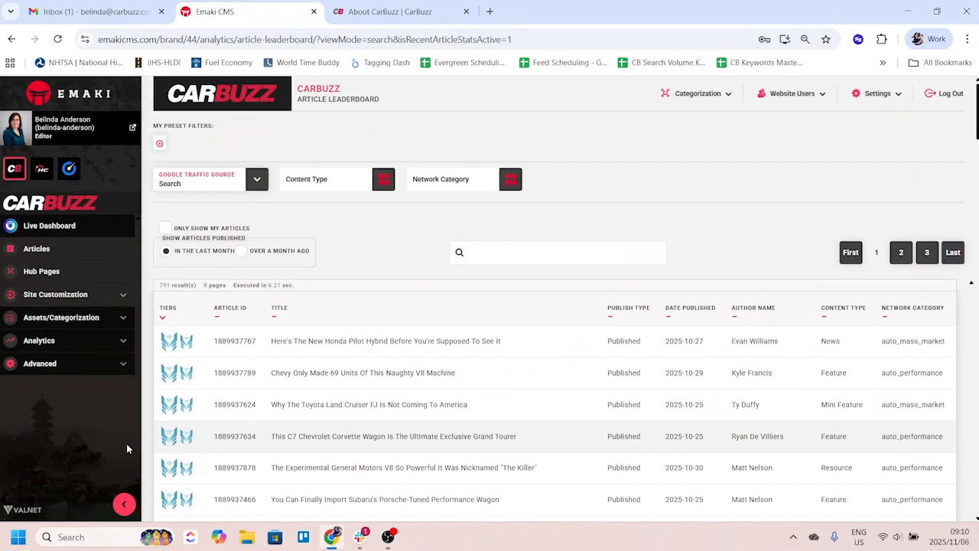
{"action": "left_click", "coordinate": [124, 503]}
{"action": "left_click", "coordinate": [15, 507]}
{"action": "key", "text": "alt+Tab"}
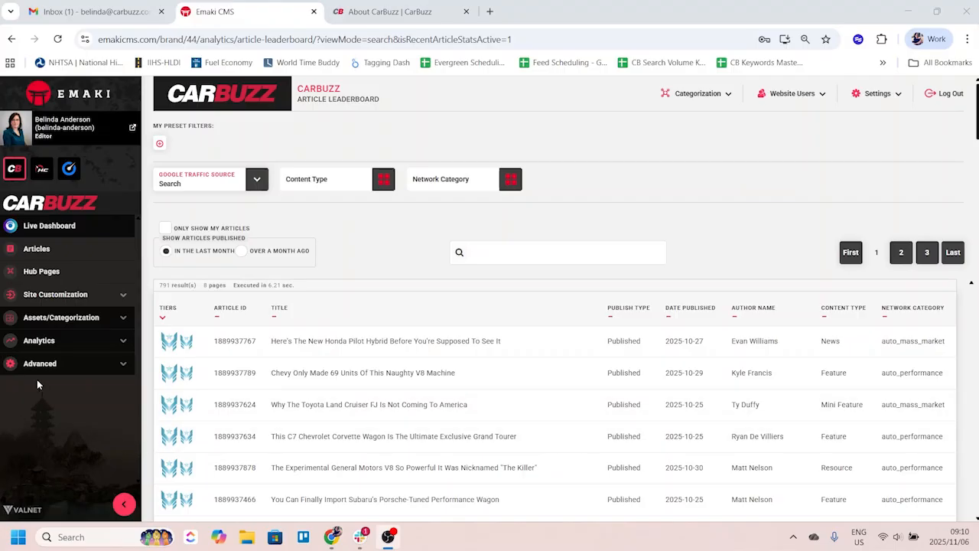
Step: Go to the CarBuzz Articles list and add a new article to reach the preset choices
{"action": "left_click", "coordinate": [37, 250]}
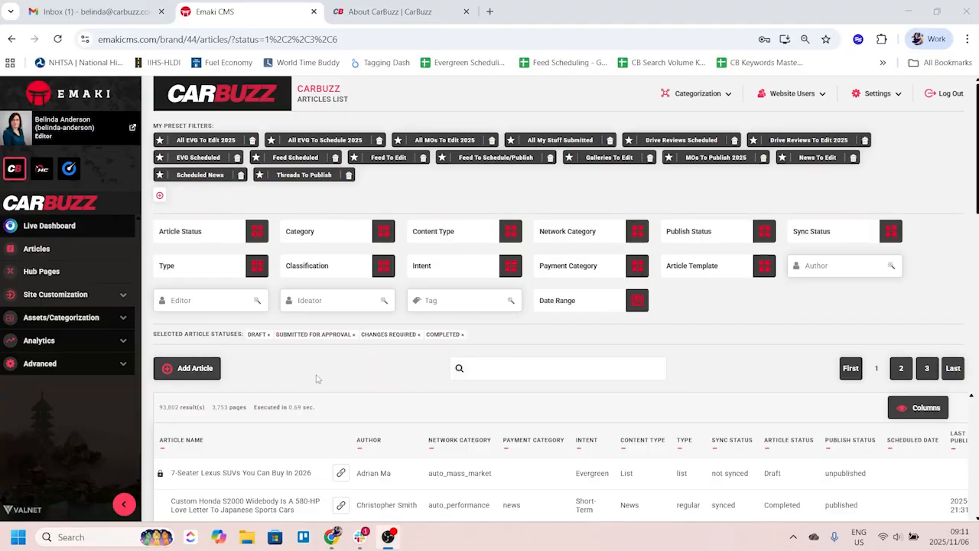
{"action": "scroll", "coordinate": [381, 366], "scroll_direction": "down", "scroll_amount": 1}
{"action": "scroll", "coordinate": [542, 321], "scroll_direction": "up", "scroll_amount": 1}
{"action": "scroll", "coordinate": [492, 398], "scroll_direction": "down", "scroll_amount": 1}
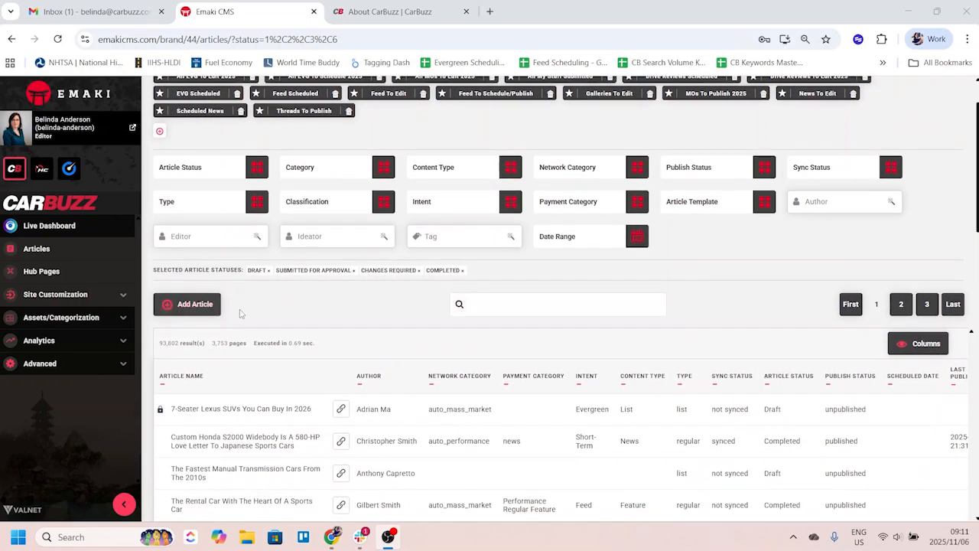
{"action": "left_click", "coordinate": [179, 307]}
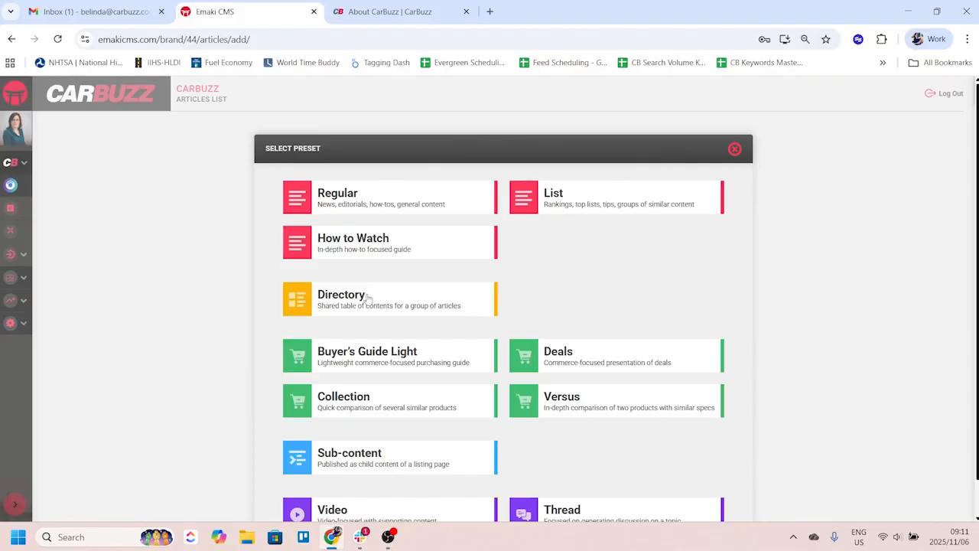
{"action": "scroll", "coordinate": [367, 299], "scroll_direction": "down", "scroll_amount": 1}
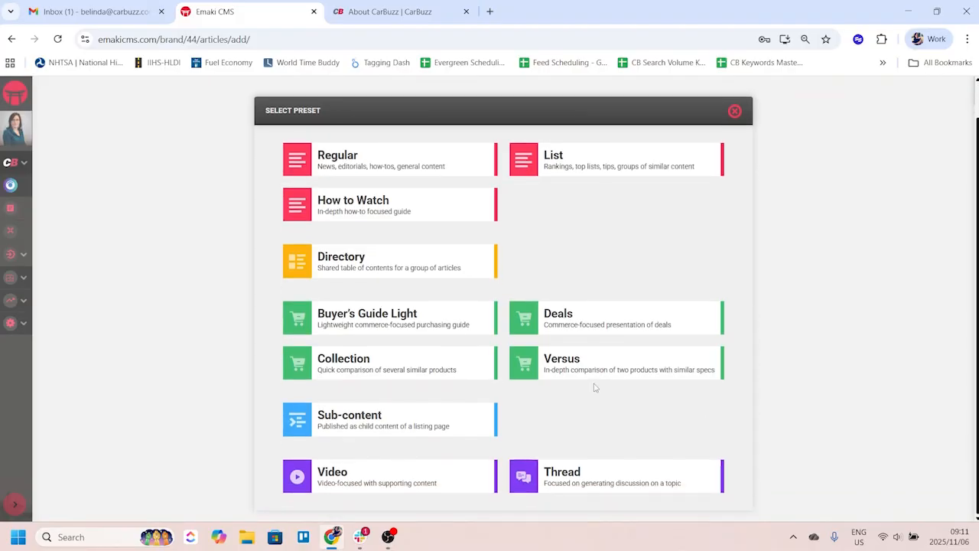
{"action": "scroll", "coordinate": [559, 398], "scroll_direction": "up", "scroll_amount": 1}
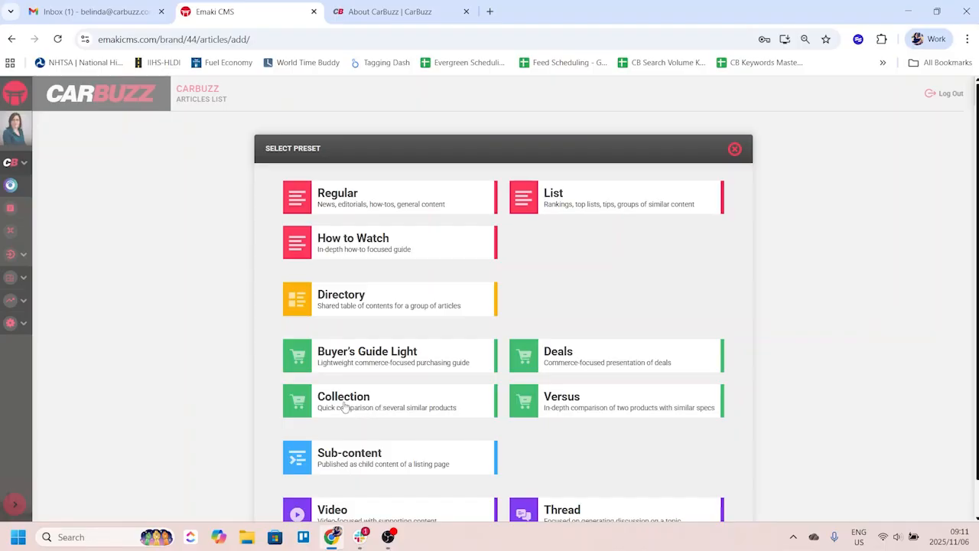
{"action": "scroll", "coordinate": [355, 432], "scroll_direction": "down", "scroll_amount": 1}
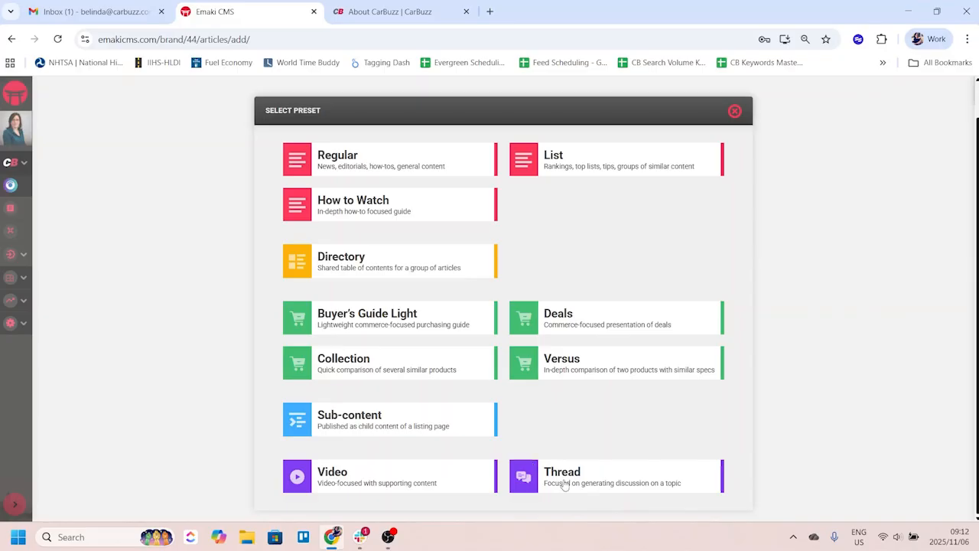
Step: Pick the Regular preset and look over the blank draft editor with its Assistant panel
{"action": "left_click", "coordinate": [334, 160]}
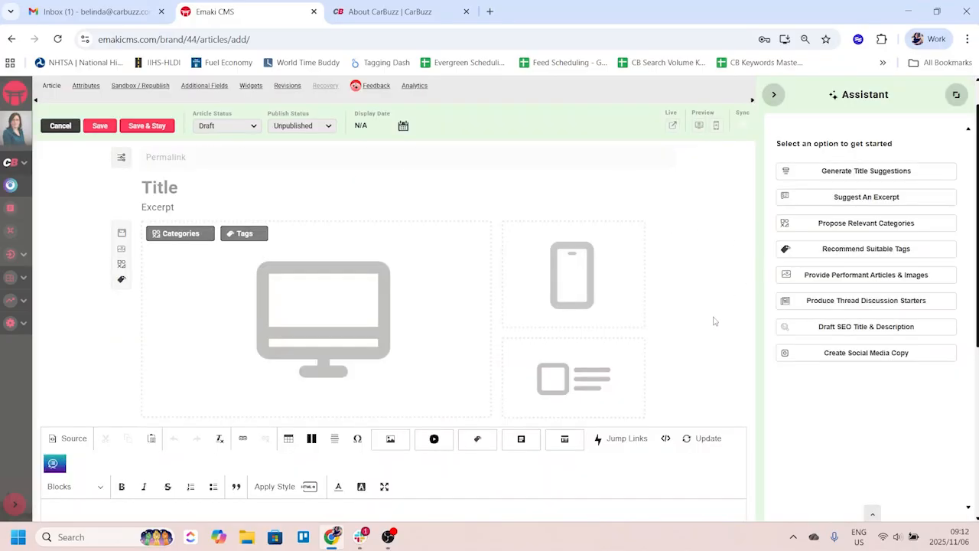
{"action": "scroll", "coordinate": [388, 253], "scroll_direction": "down", "scroll_amount": 5}
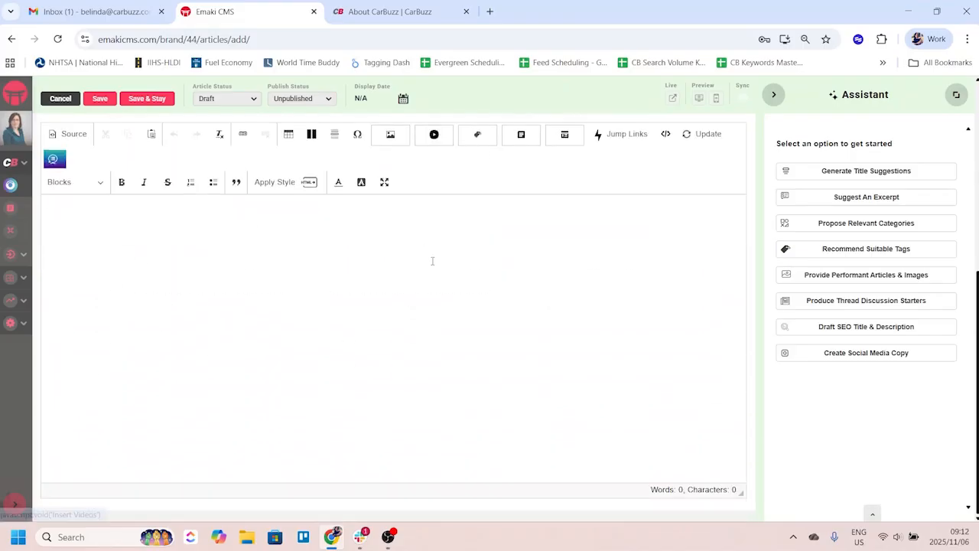
{"action": "scroll", "coordinate": [432, 261], "scroll_direction": "up", "scroll_amount": 5}
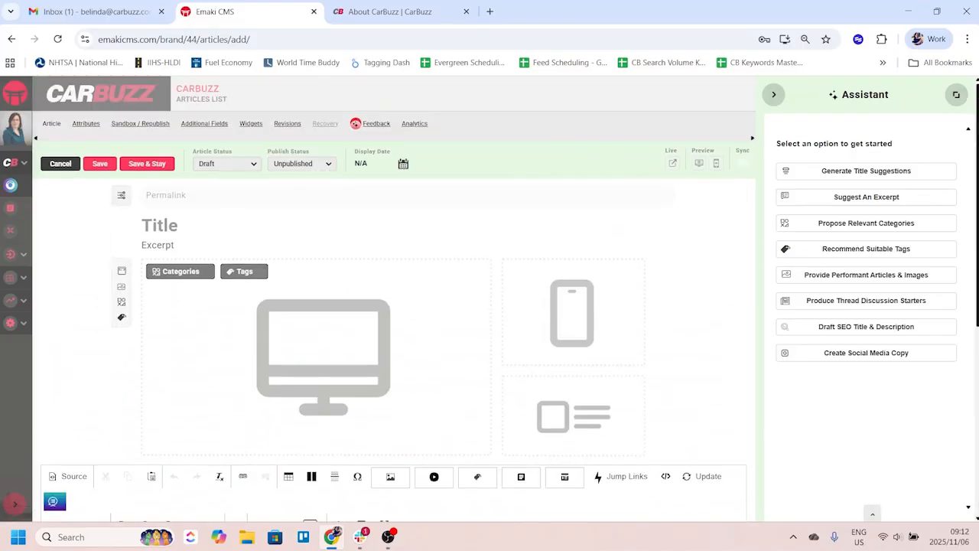
{"action": "key", "text": "alt+Tab"}
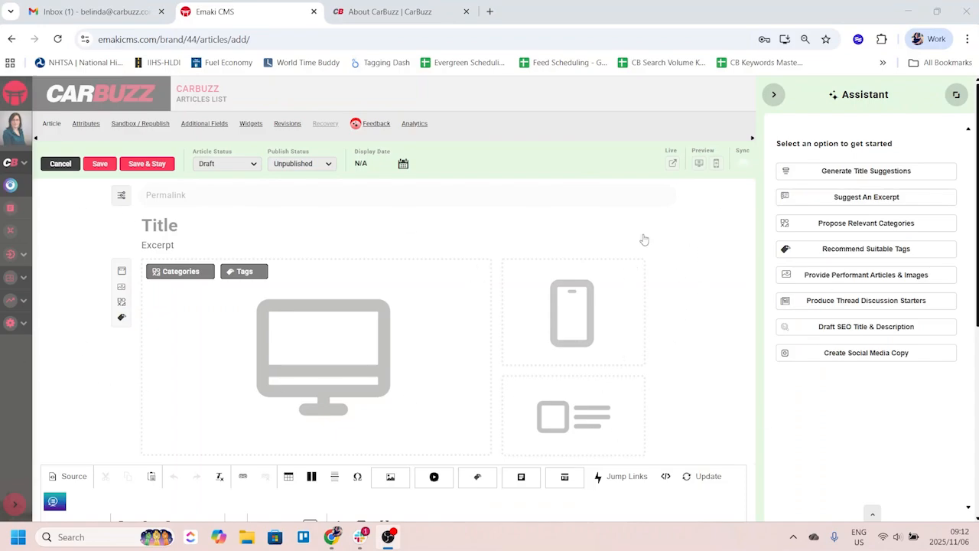
{"action": "scroll", "coordinate": [337, 286], "scroll_direction": "down", "scroll_amount": 3}
{"action": "scroll", "coordinate": [322, 286], "scroll_direction": "down", "scroll_amount": 2}
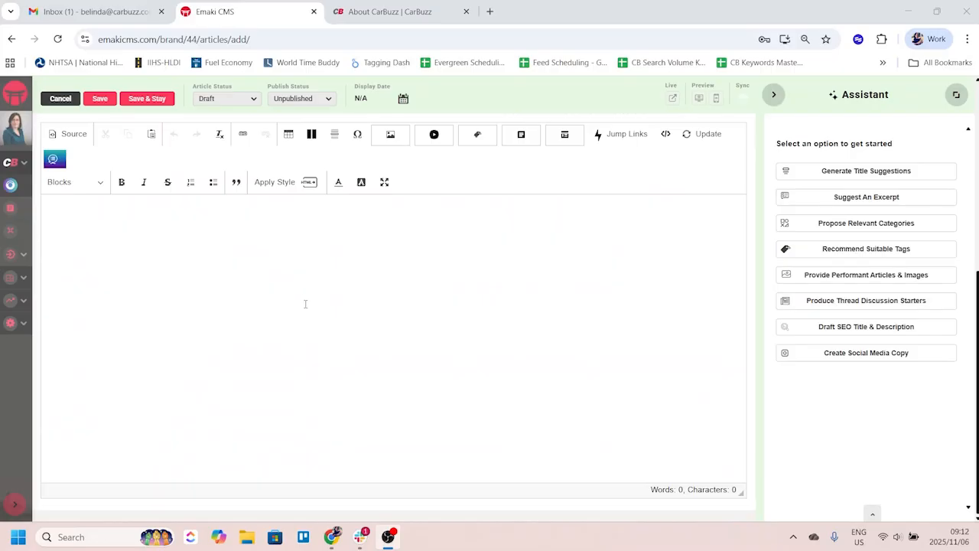
{"action": "scroll", "coordinate": [310, 329], "scroll_direction": "up", "scroll_amount": 3}
{"action": "scroll", "coordinate": [316, 348], "scroll_direction": "down", "scroll_amount": 3}
{"action": "scroll", "coordinate": [388, 303], "scroll_direction": "up", "scroll_amount": 1}
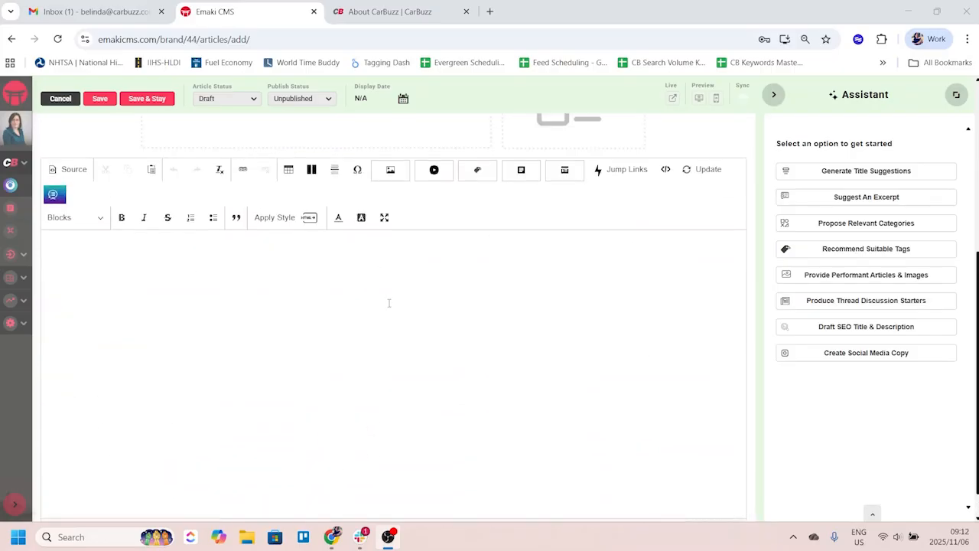
{"action": "scroll", "coordinate": [389, 302], "scroll_direction": "up", "scroll_amount": 5}
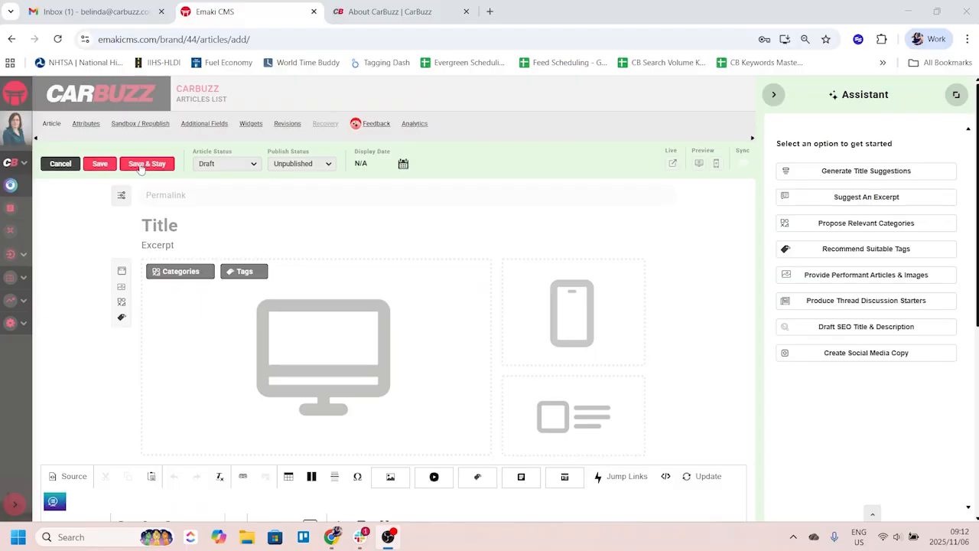
{"action": "mouse_move", "coordinate": [411, 168]}
Step: Narrow and then collapse the Assistant panel so the Draft editor fills the width
{"action": "left_click_drag", "start_coordinate": [764, 107], "coordinate": [803, 124]}
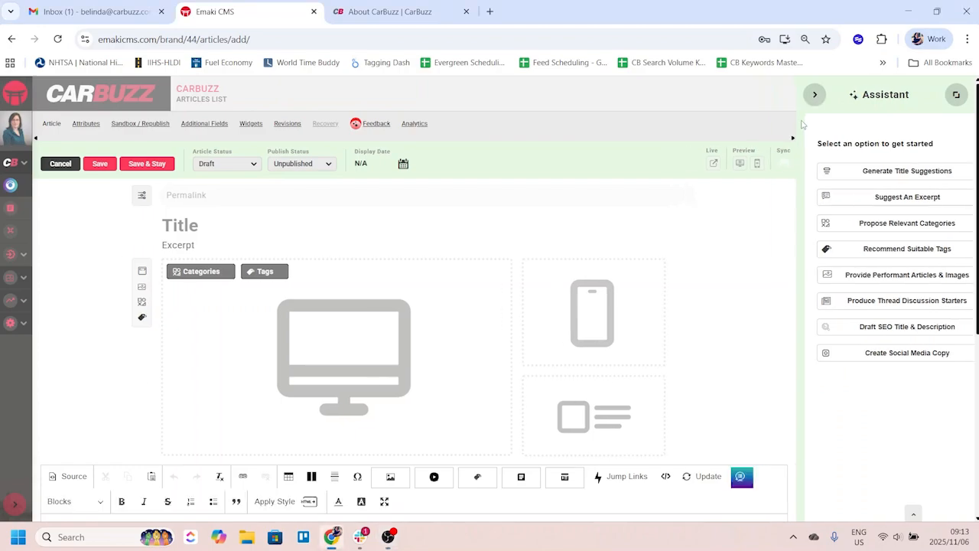
{"action": "left_click", "coordinate": [814, 94]}
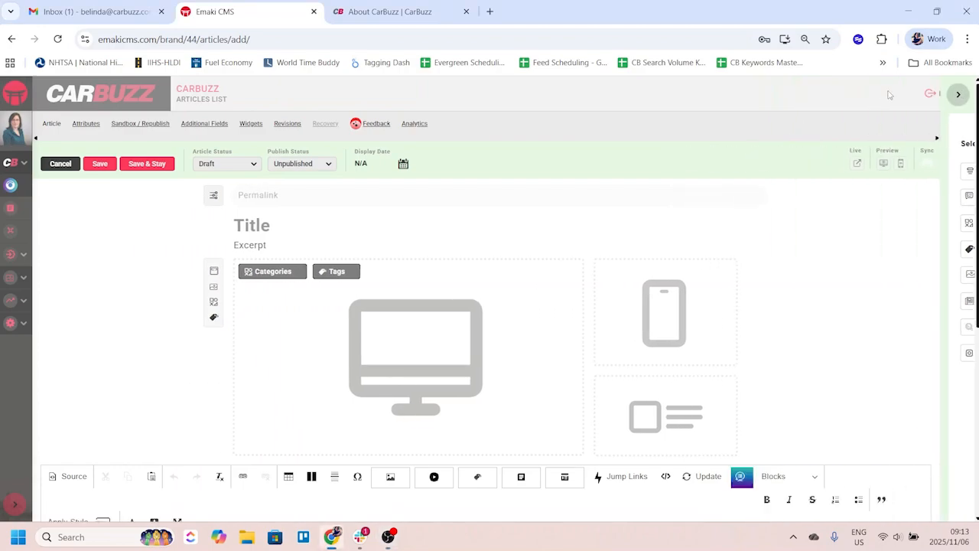
{"action": "left_click", "coordinate": [958, 95]}
{"action": "left_click", "coordinate": [772, 96]}
{"action": "scroll", "coordinate": [771, 275], "scroll_direction": "down", "scroll_amount": 3}
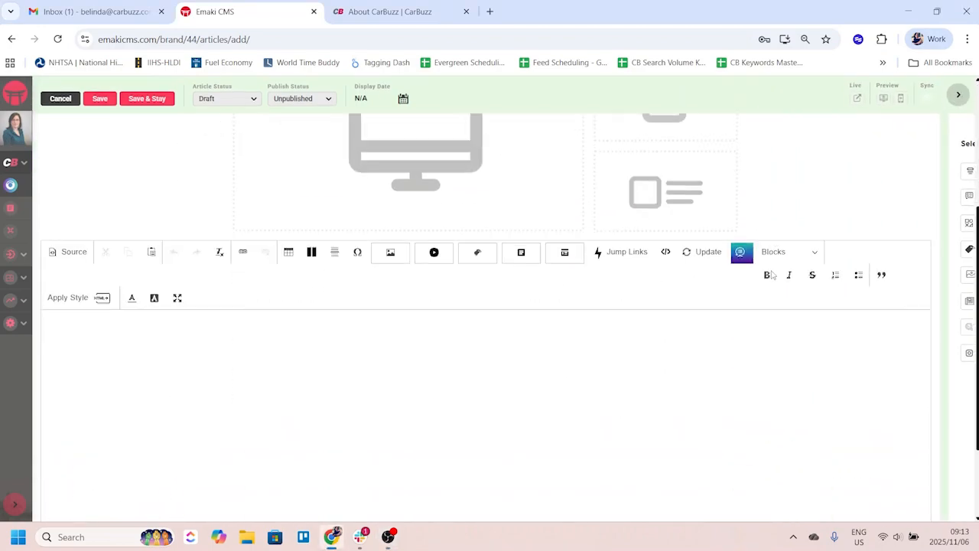
{"action": "scroll", "coordinate": [772, 276], "scroll_direction": "down", "scroll_amount": 1}
{"action": "scroll", "coordinate": [562, 299], "scroll_direction": "up", "scroll_amount": 4}
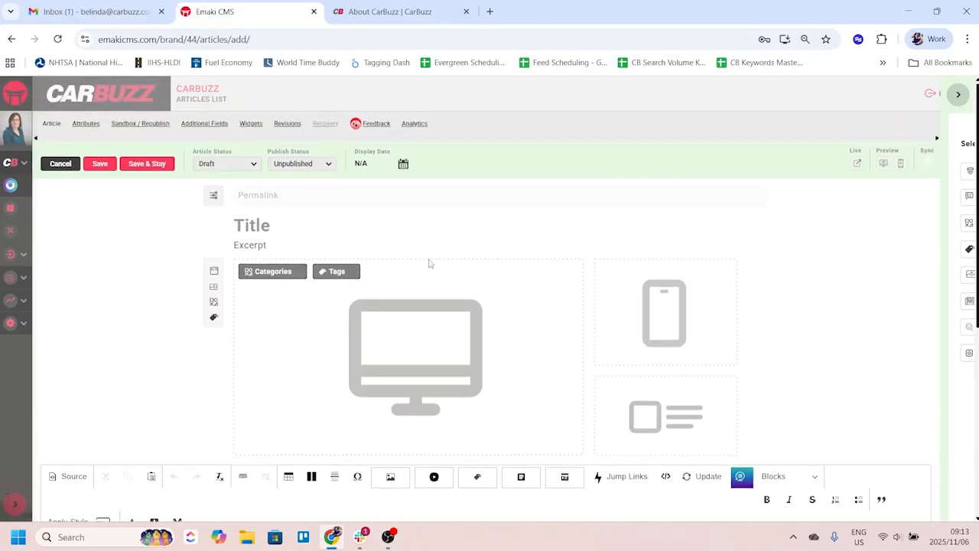
{"action": "scroll", "coordinate": [719, 256], "scroll_direction": "down", "scroll_amount": 2}
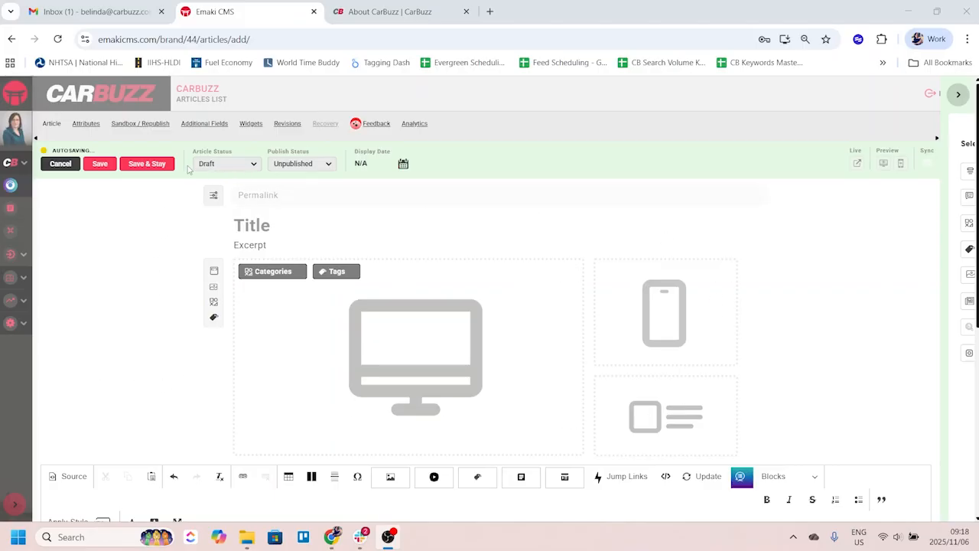
{"action": "left_click", "coordinate": [254, 167]}
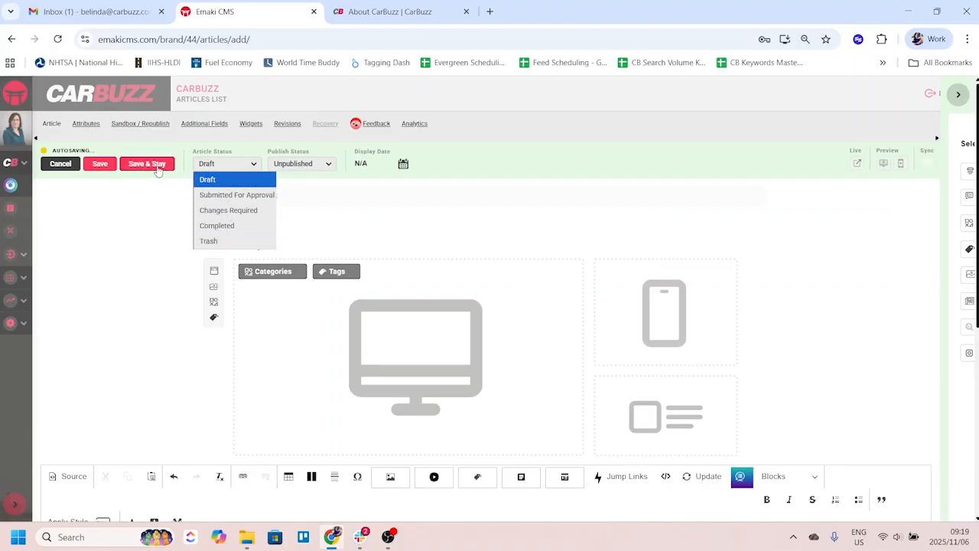
{"action": "left_click", "coordinate": [237, 195]}
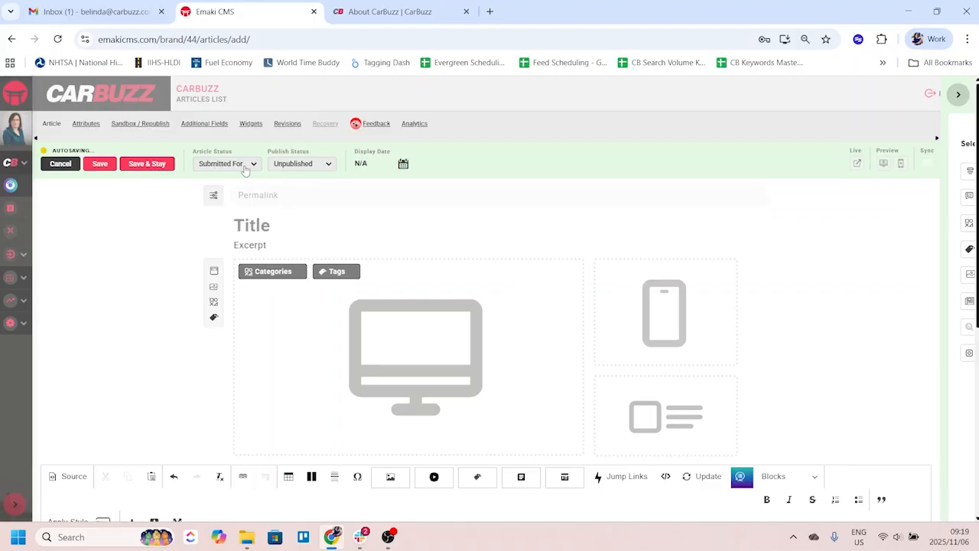
{"action": "left_click", "coordinate": [245, 165]}
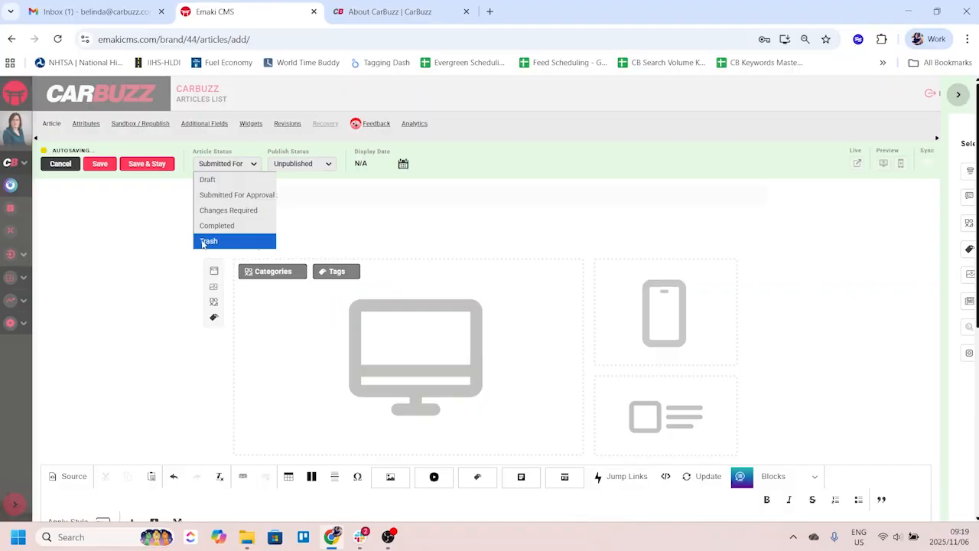
{"action": "left_click", "coordinate": [230, 179]}
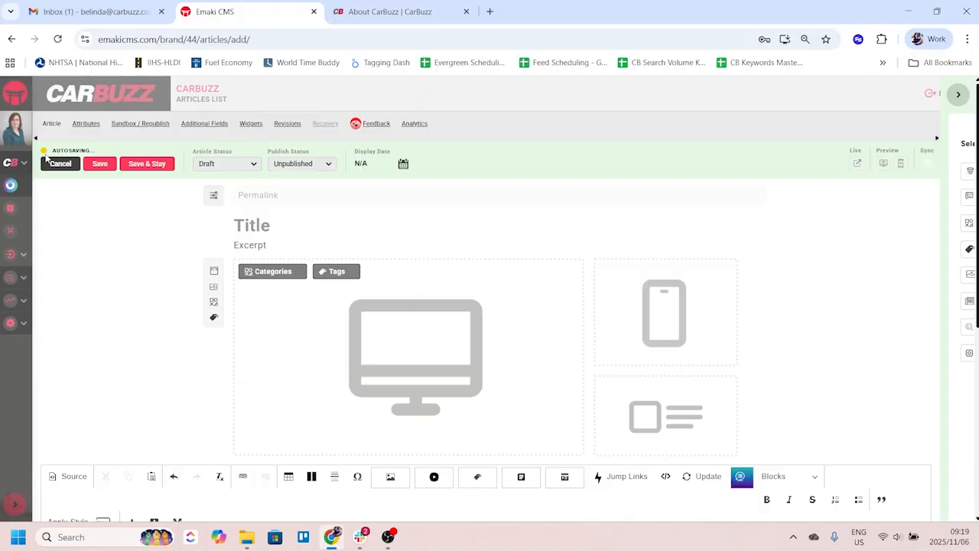
{"action": "left_click", "coordinate": [144, 165]}
{"action": "scroll", "coordinate": [255, 452], "scroll_direction": "down", "scroll_amount": 2}
{"action": "type", "text": "fsdfsdf"}
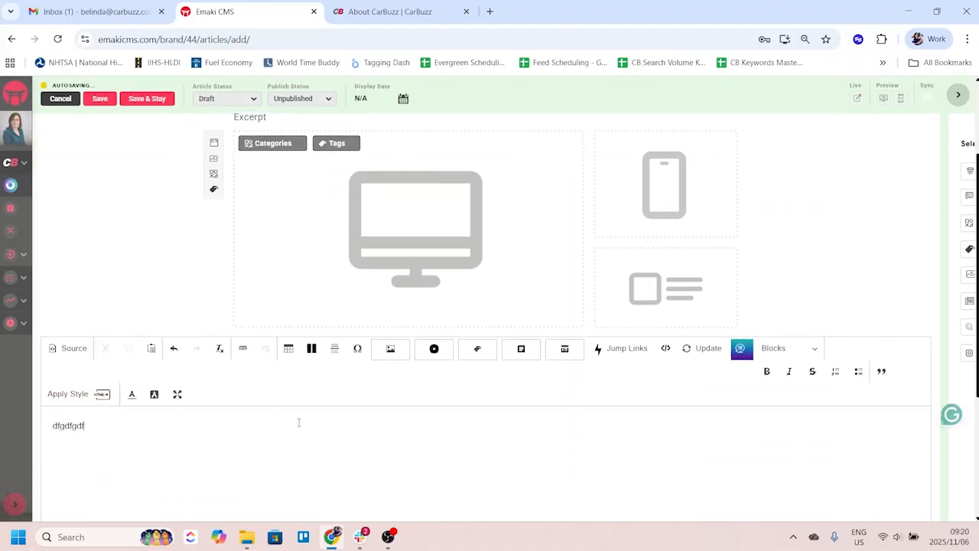
{"action": "scroll", "coordinate": [302, 419], "scroll_direction": "up", "scroll_amount": 2}
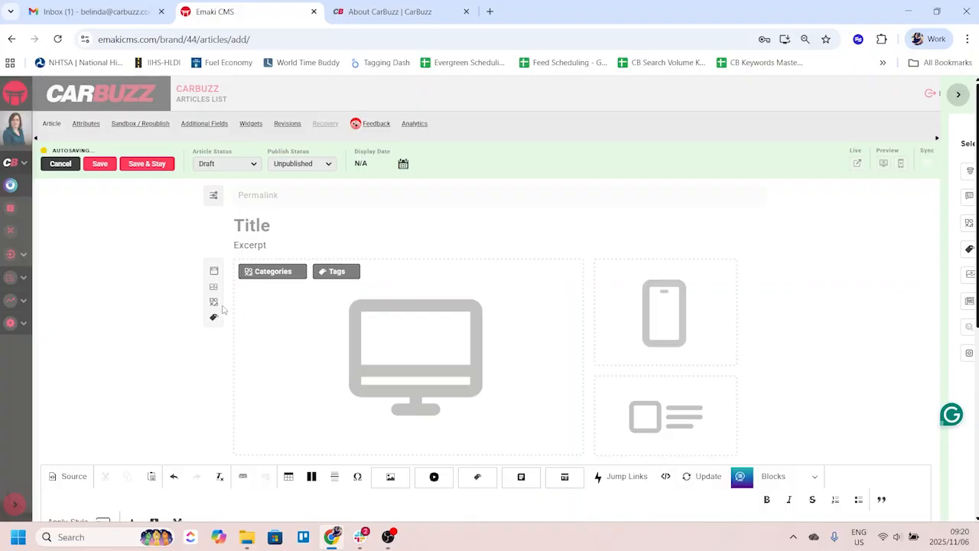
{"action": "left_click", "coordinate": [137, 165]}
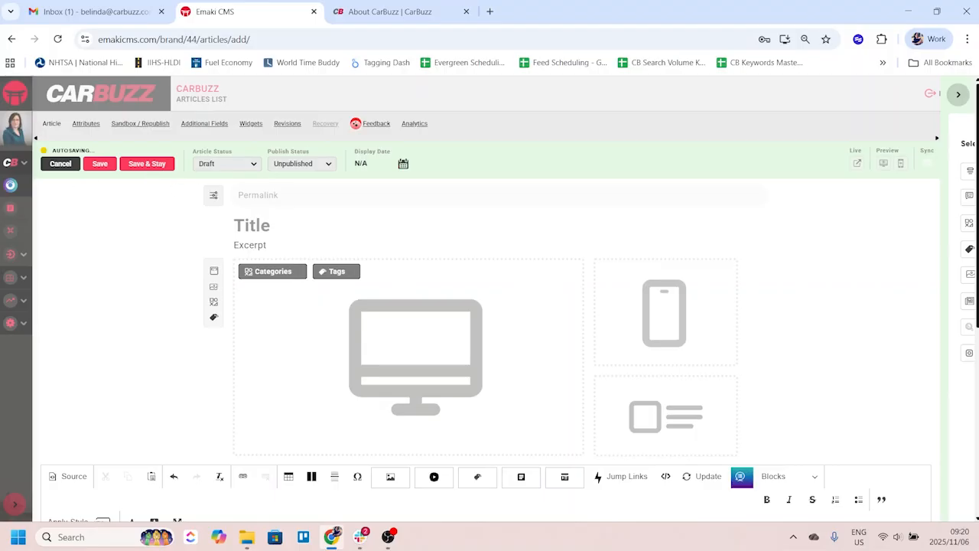
{"action": "left_click", "coordinate": [387, 537]}
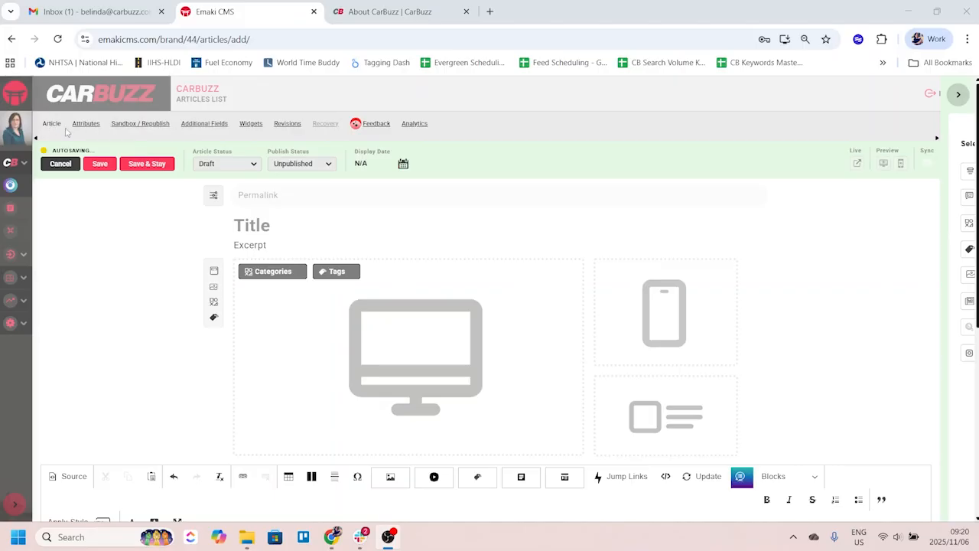
{"action": "scroll", "coordinate": [424, 237], "scroll_direction": "down", "scroll_amount": 5}
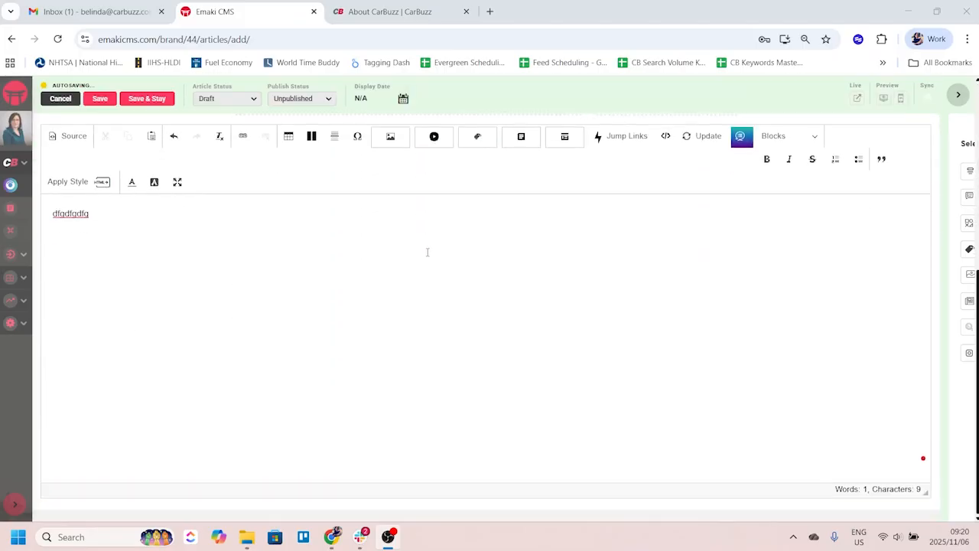
{"action": "scroll", "coordinate": [425, 257], "scroll_direction": "up", "scroll_amount": 5}
{"action": "scroll", "coordinate": [382, 245], "scroll_direction": "down", "scroll_amount": 3}
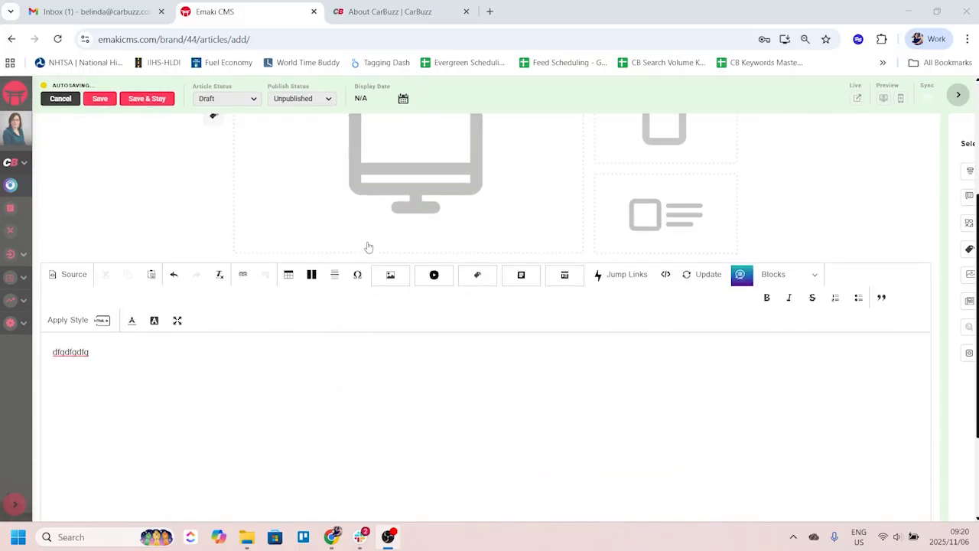
{"action": "scroll", "coordinate": [368, 247], "scroll_direction": "up", "scroll_amount": 3}
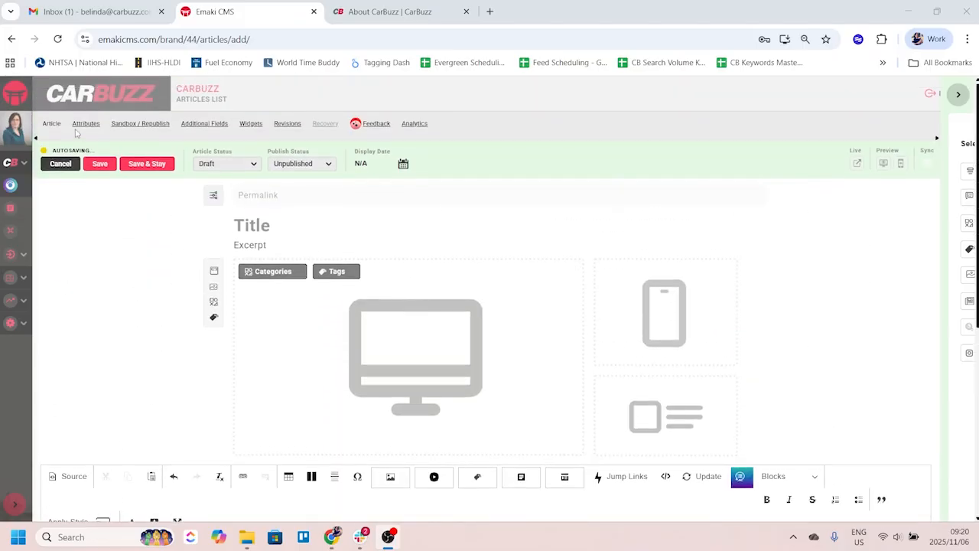
Step: Open the draft's Attributes, check the Author and Display Authors fields, then switch to About CarBuzz
{"action": "left_click", "coordinate": [84, 124]}
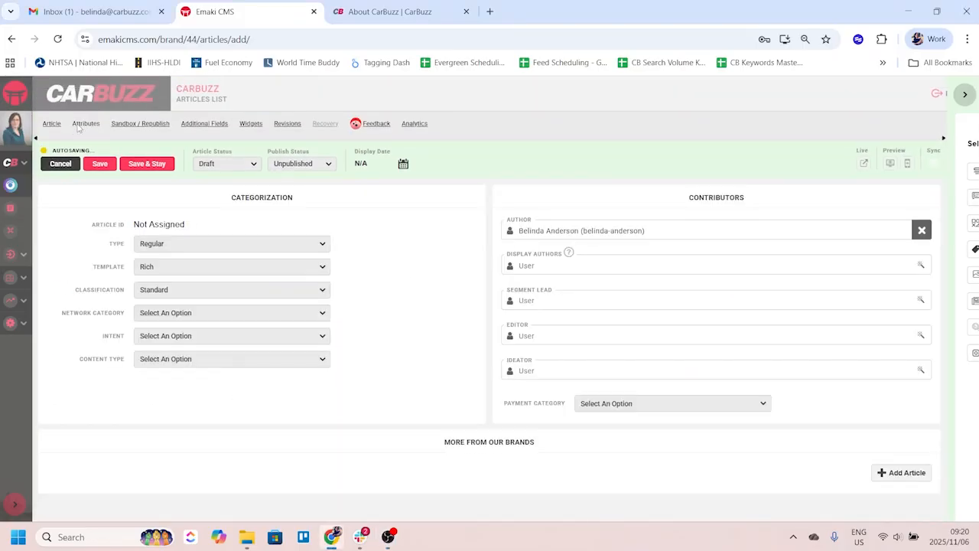
{"action": "mouse_move", "coordinate": [403, 164]}
{"action": "left_click", "coordinate": [670, 231]}
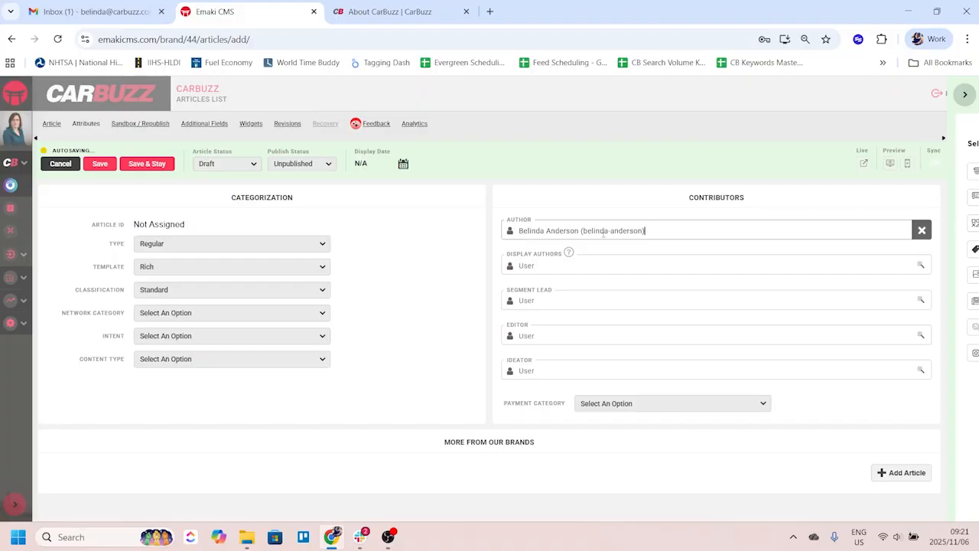
{"action": "left_click", "coordinate": [526, 265]}
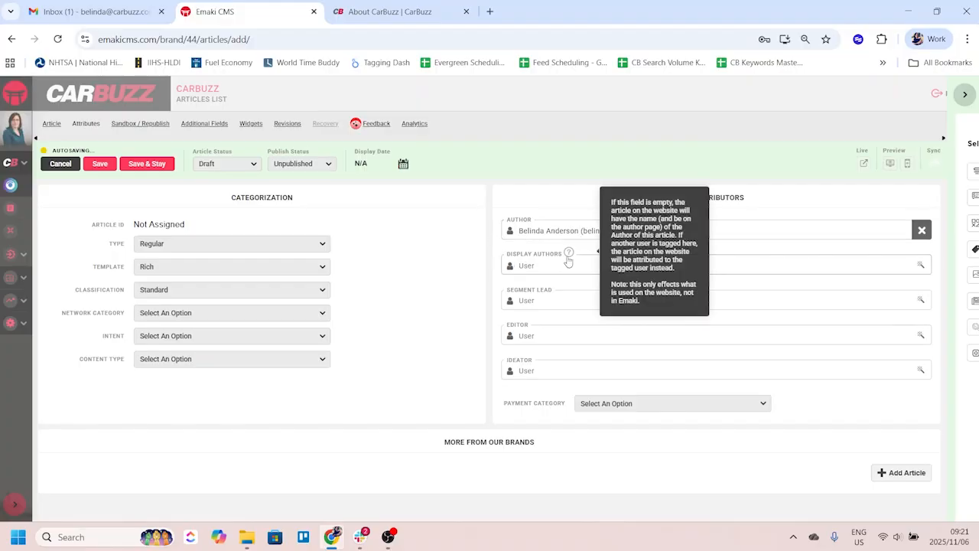
{"action": "left_click", "coordinate": [370, 4]}
{"action": "scroll", "coordinate": [367, 345], "scroll_direction": "up", "scroll_amount": 8}
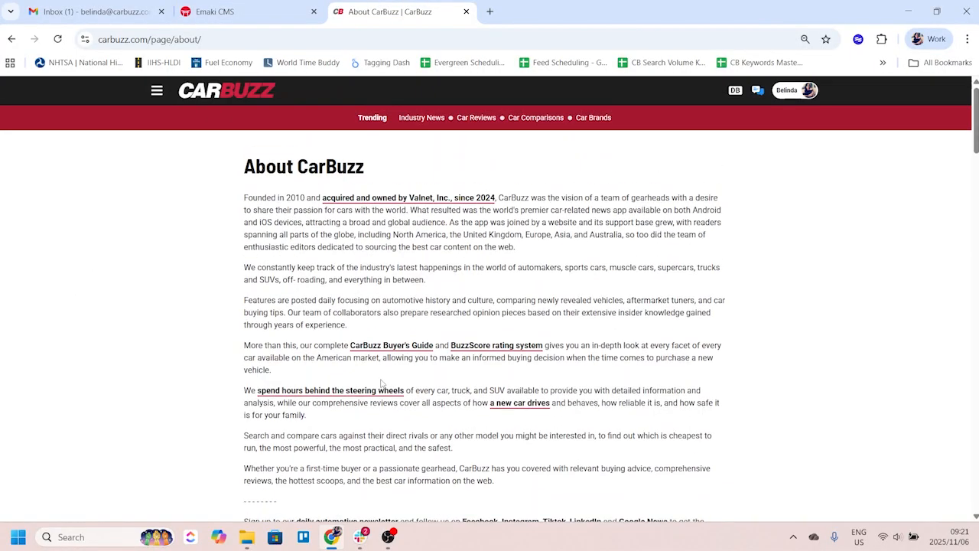
Step: Open the Honda Super-ONE prototype review from the CarBuzz homepage, then return to Emaki CMS
{"action": "left_click", "coordinate": [206, 100]}
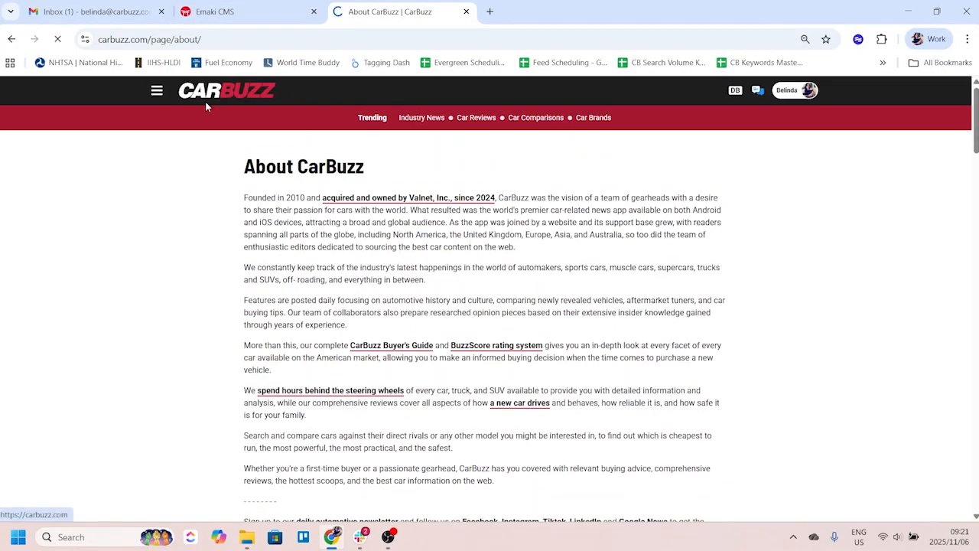
{"action": "scroll", "coordinate": [107, 364], "scroll_direction": "down", "scroll_amount": 3}
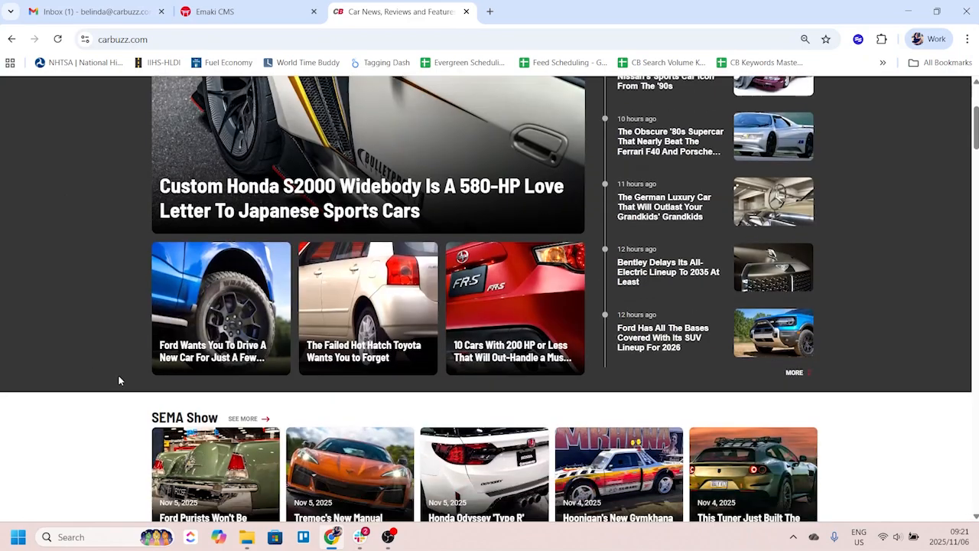
{"action": "scroll", "coordinate": [81, 413], "scroll_direction": "down", "scroll_amount": 3}
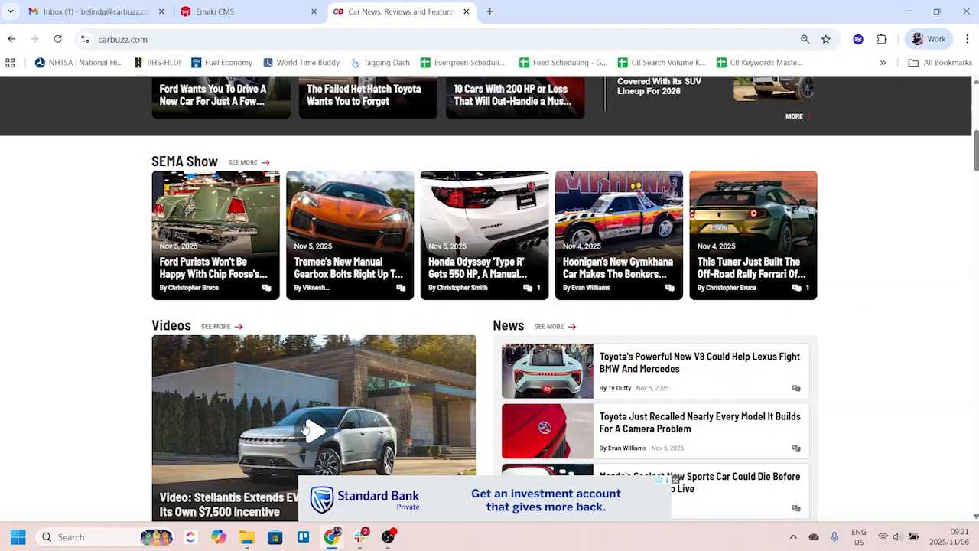
{"action": "scroll", "coordinate": [162, 352], "scroll_direction": "down", "scroll_amount": 4}
{"action": "scroll", "coordinate": [244, 427], "scroll_direction": "down", "scroll_amount": 6}
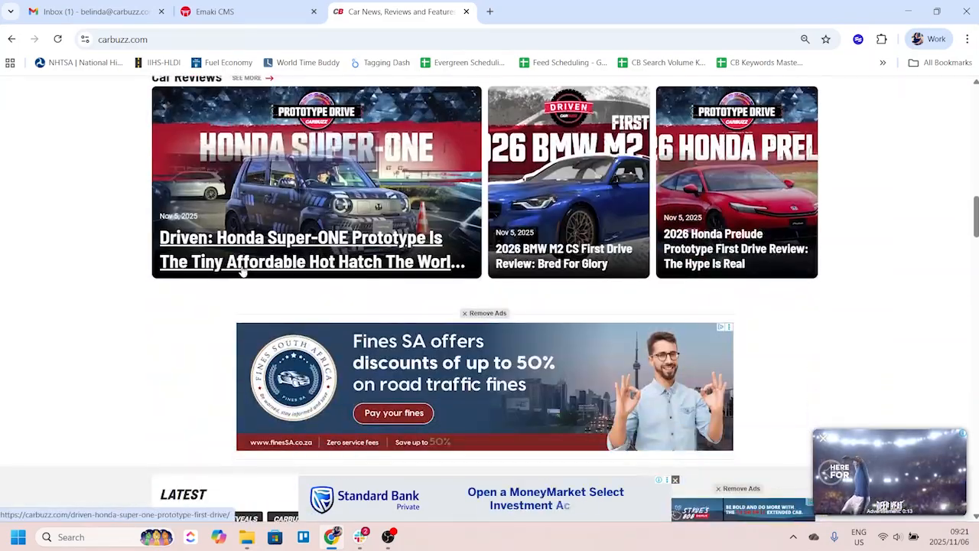
{"action": "left_click", "coordinate": [241, 262]}
{"action": "left_click", "coordinate": [214, 7]}
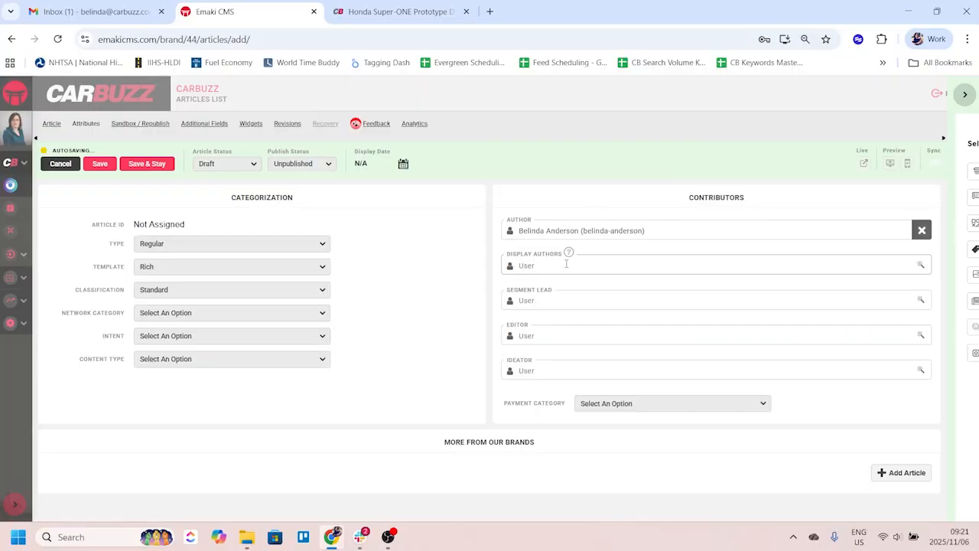
Step: Add the assigned author and a second staff member as Display Authors
{"action": "type", "text": "bwk"}
{"action": "key", "text": "BackSpace"}
{"action": "key", "text": "BackSpace"}
{"action": "type", "text": "belinda"}
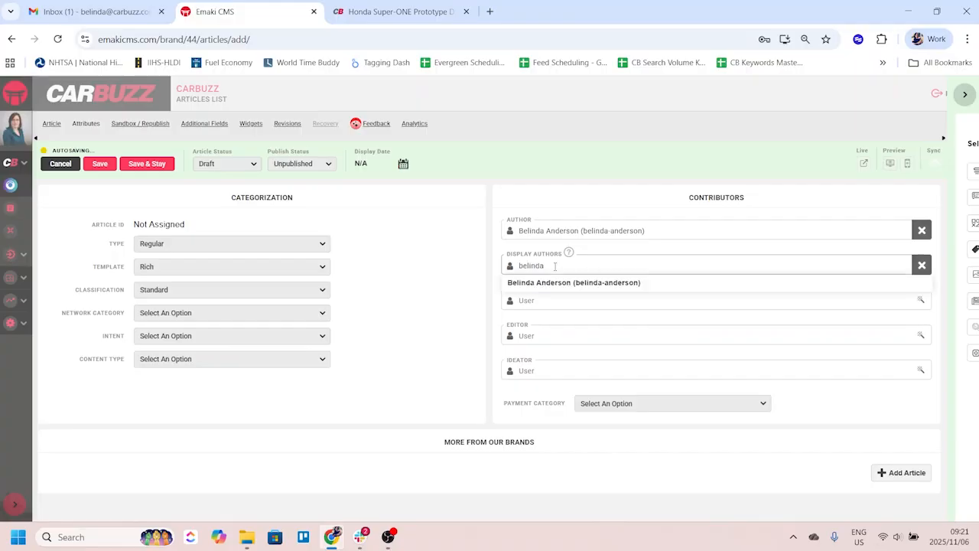
{"action": "left_click", "coordinate": [548, 286]}
{"action": "type", "text": "morgan"}
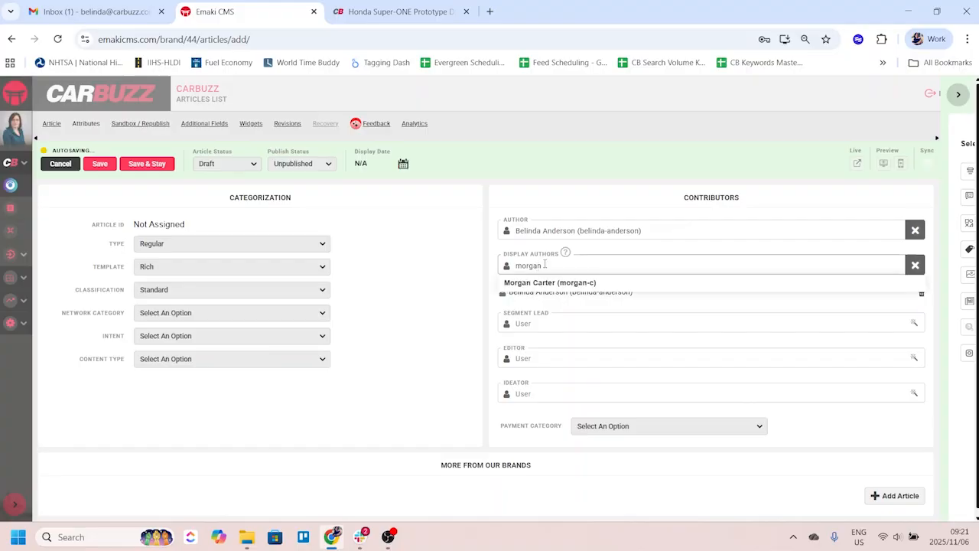
{"action": "left_click", "coordinate": [547, 286]}
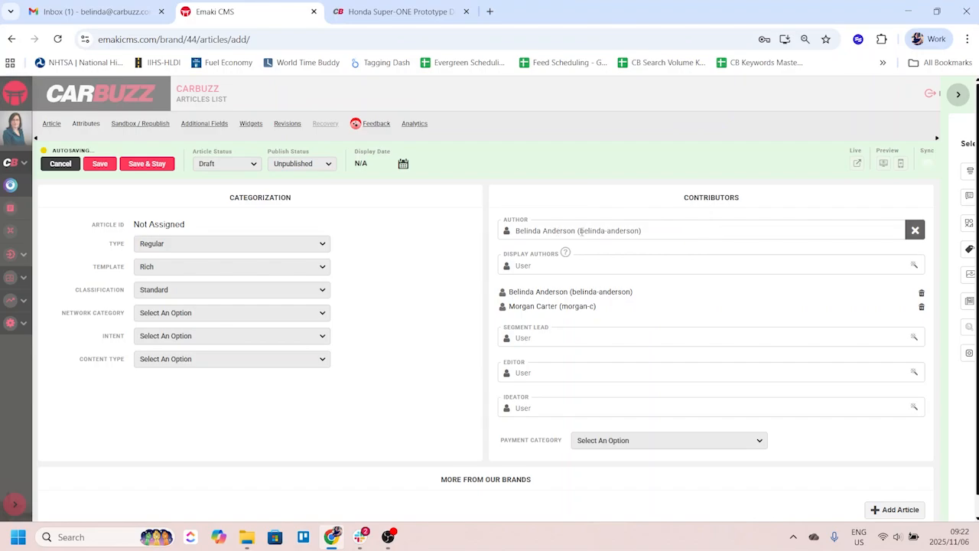
{"action": "left_click", "coordinate": [572, 335]}
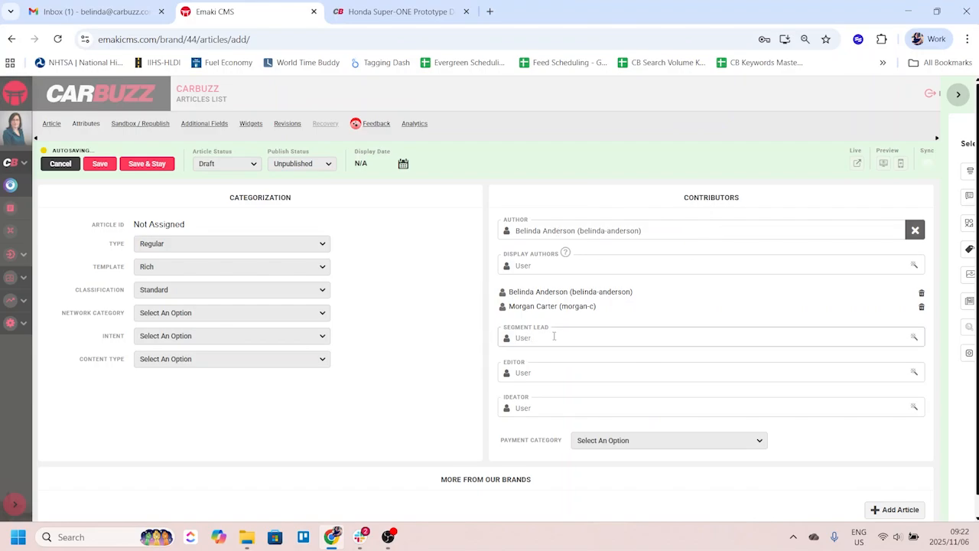
Step: Set both Segment Lead and Editor to the assigned author
{"action": "scroll", "coordinate": [554, 336], "scroll_direction": "down", "scroll_amount": 1}
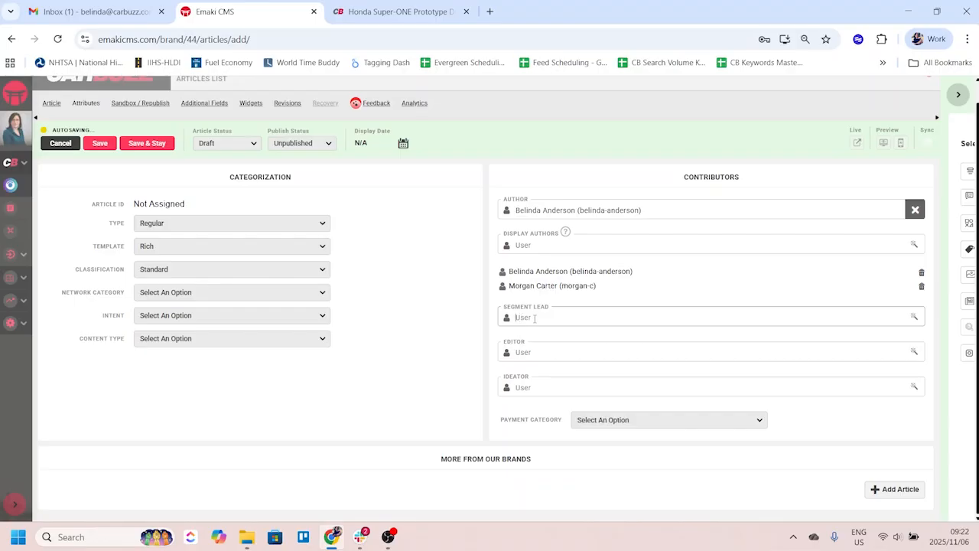
{"action": "type", "text": "belinda"}
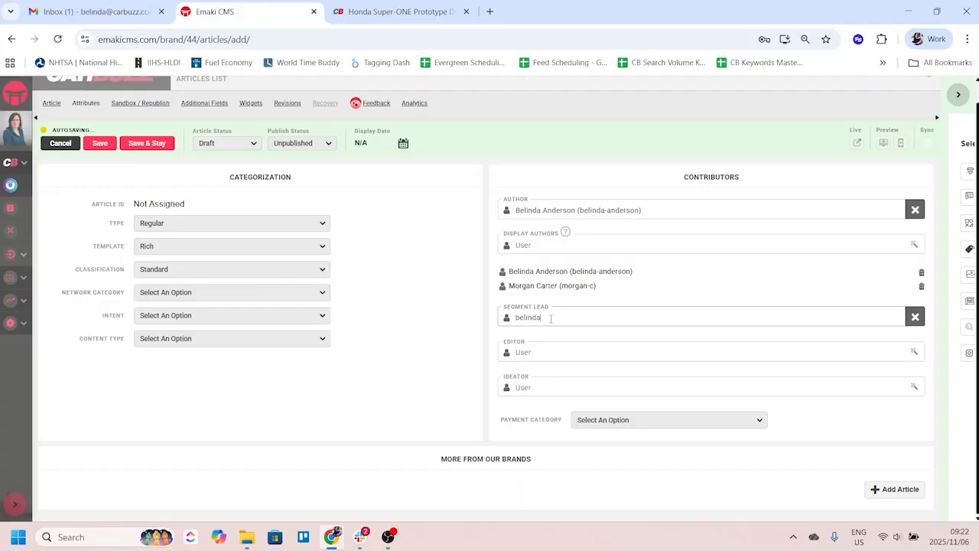
{"action": "left_click", "coordinate": [534, 335]}
{"action": "left_click", "coordinate": [531, 354]}
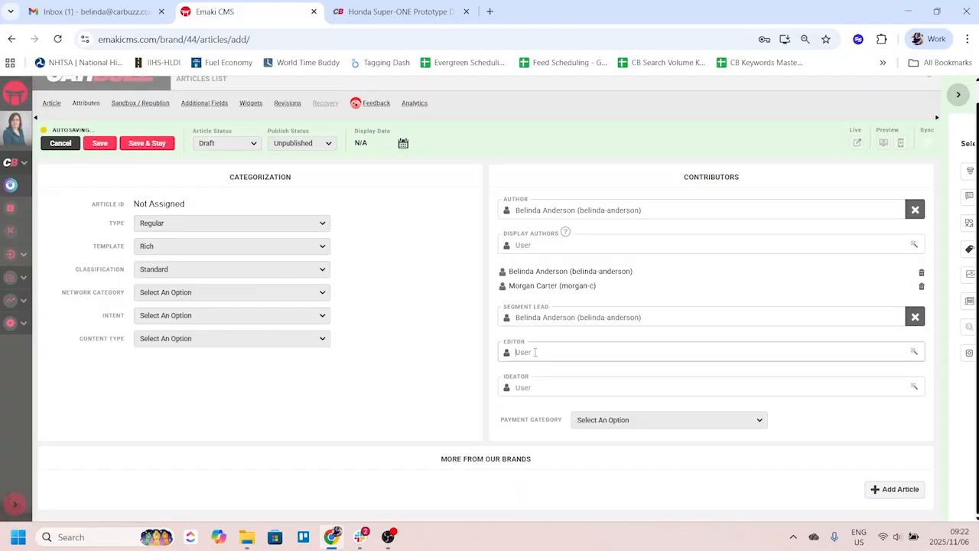
{"action": "type", "text": "belinda"}
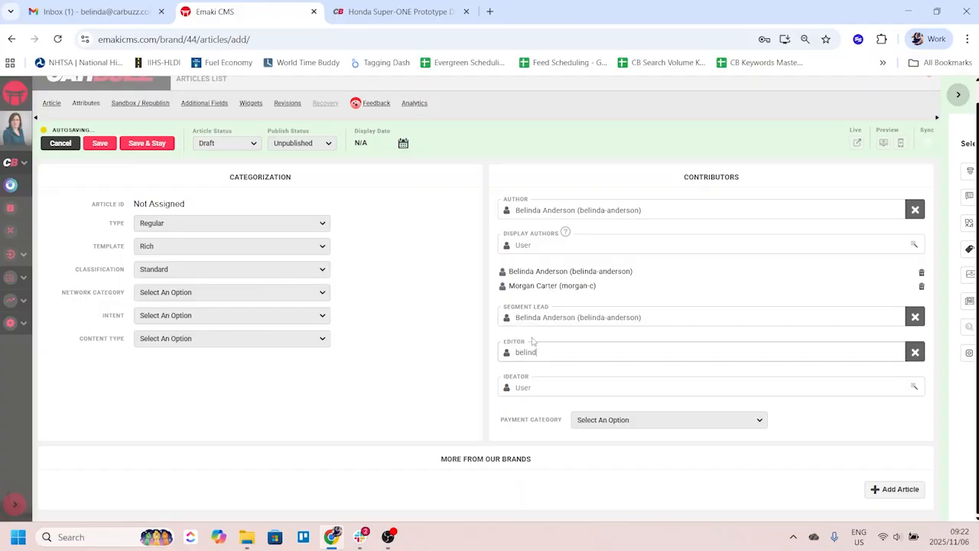
{"action": "left_click", "coordinate": [557, 370]}
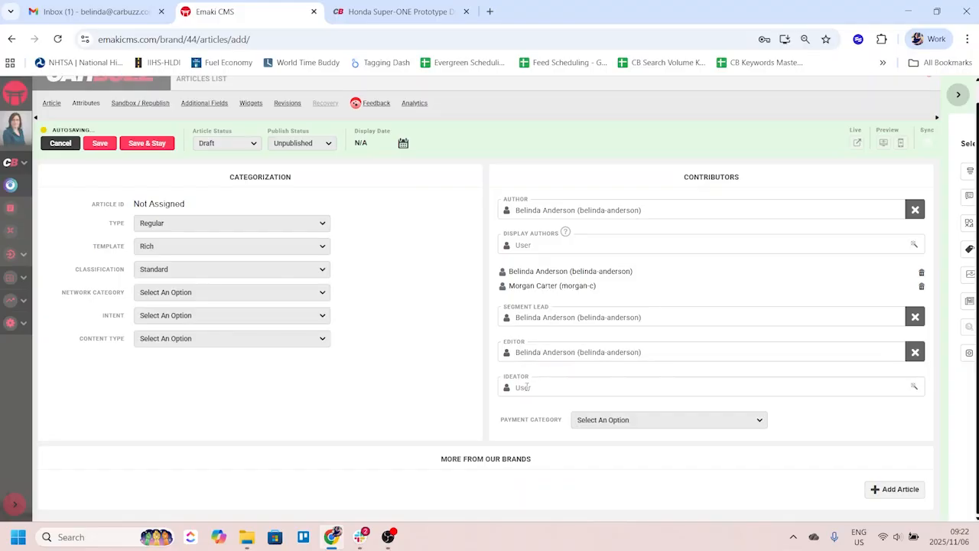
Step: Set Ideator to the assigned author as well, fixing a misspelled search
{"action": "left_click", "coordinate": [567, 388]}
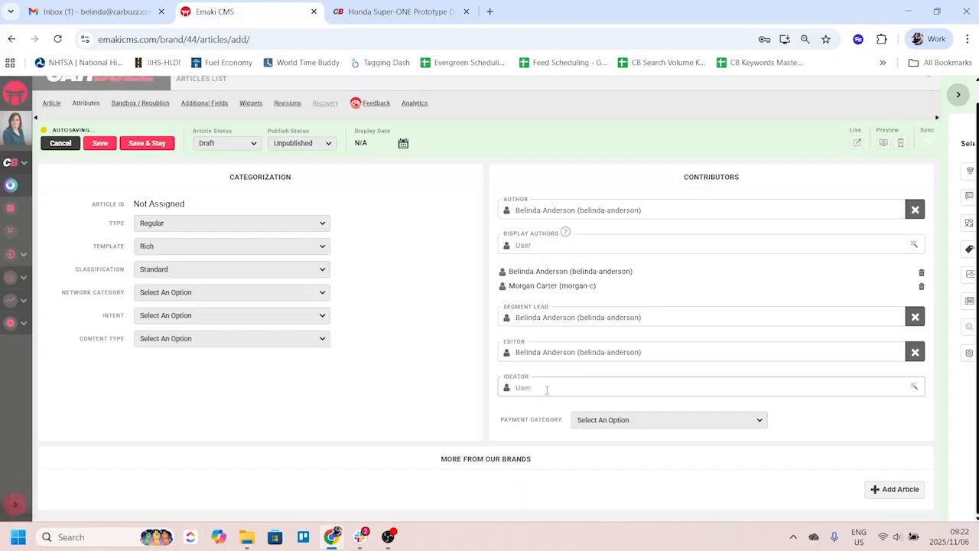
{"action": "type", "text": "belidna"}
{"action": "left_click_drag", "start_coordinate": [551, 386], "coordinate": [488, 389]}
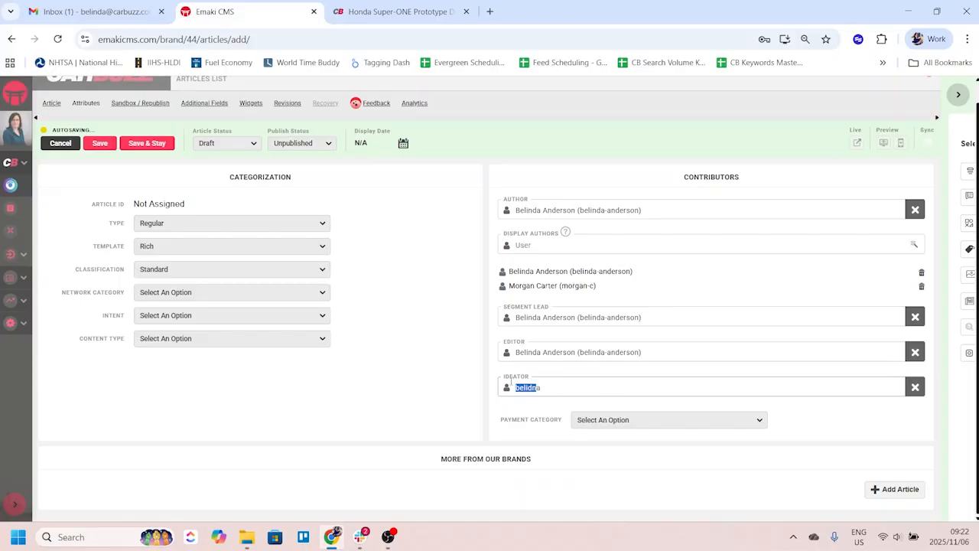
{"action": "key", "text": "BackSpace"}
{"action": "type", "text": "belind"}
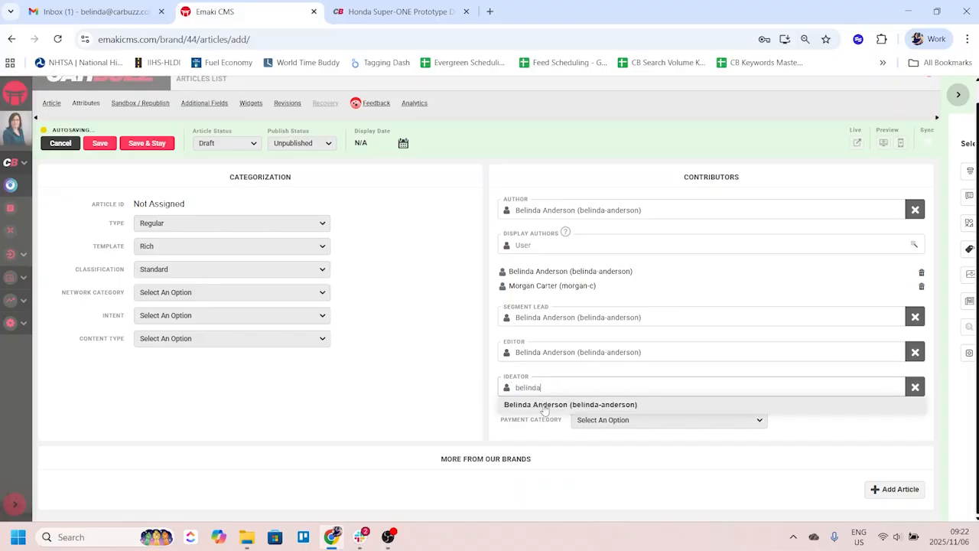
{"action": "left_click", "coordinate": [547, 406]}
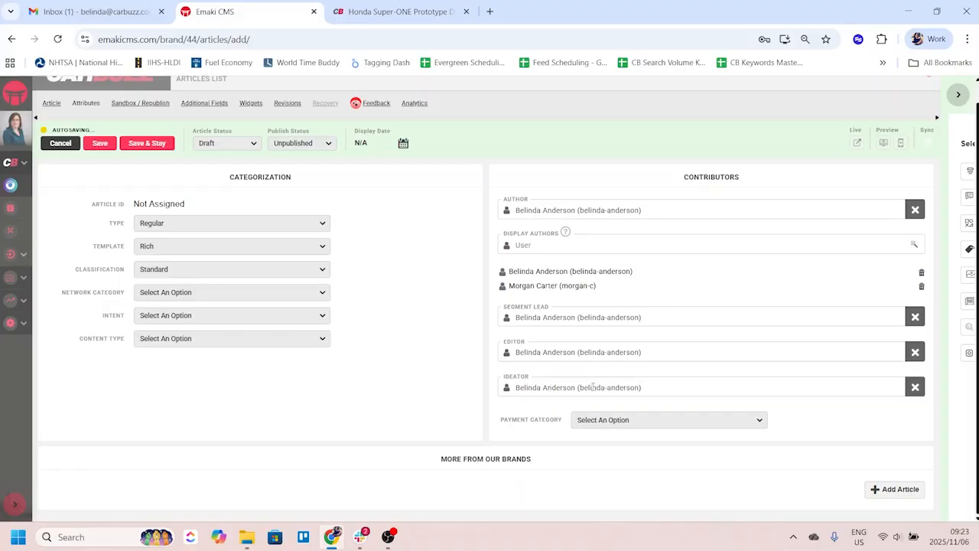
Step: Set the draft's Payment Category to Feature
{"action": "left_click", "coordinate": [599, 426]}
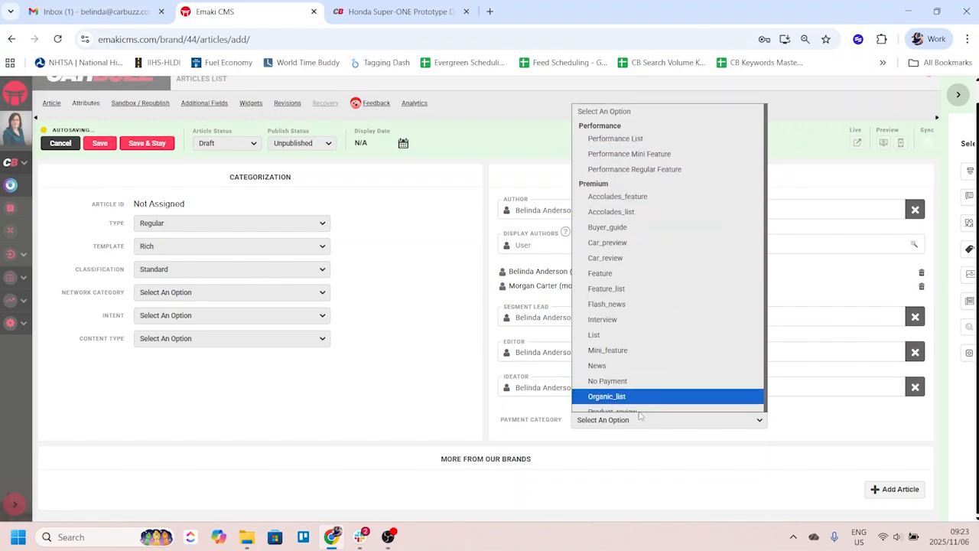
{"action": "scroll", "coordinate": [633, 382], "scroll_direction": "down", "scroll_amount": 1}
{"action": "scroll", "coordinate": [634, 370], "scroll_direction": "down", "scroll_amount": 2}
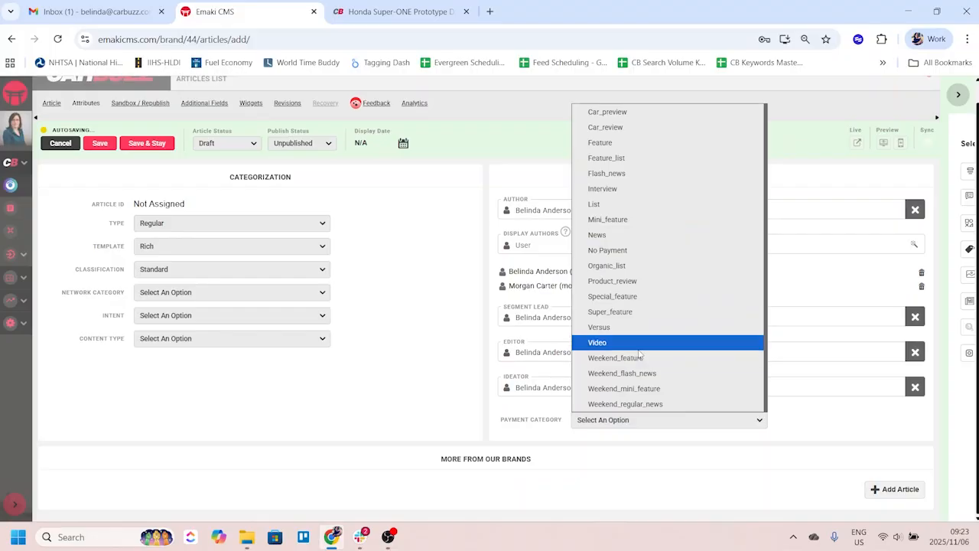
{"action": "scroll", "coordinate": [636, 344], "scroll_direction": "up", "scroll_amount": 3}
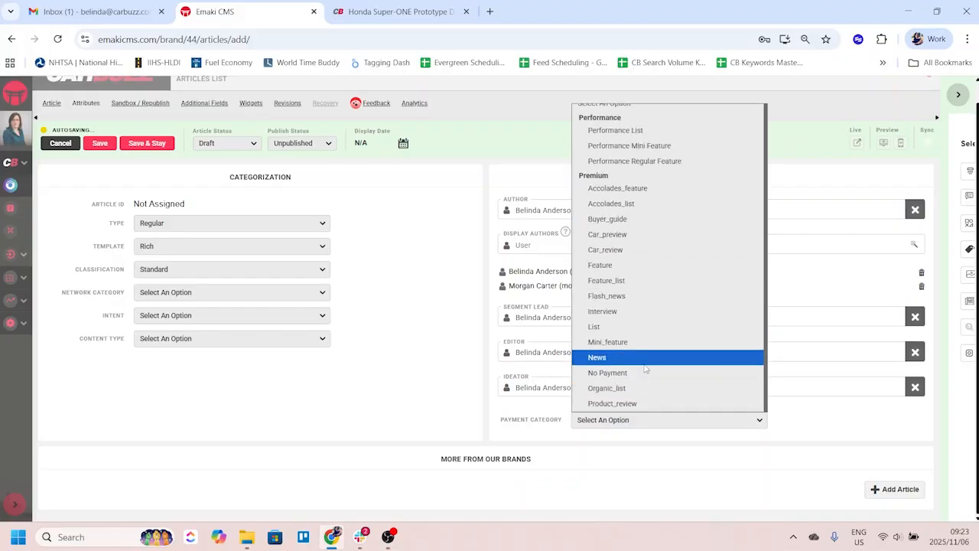
{"action": "left_click", "coordinate": [644, 269]}
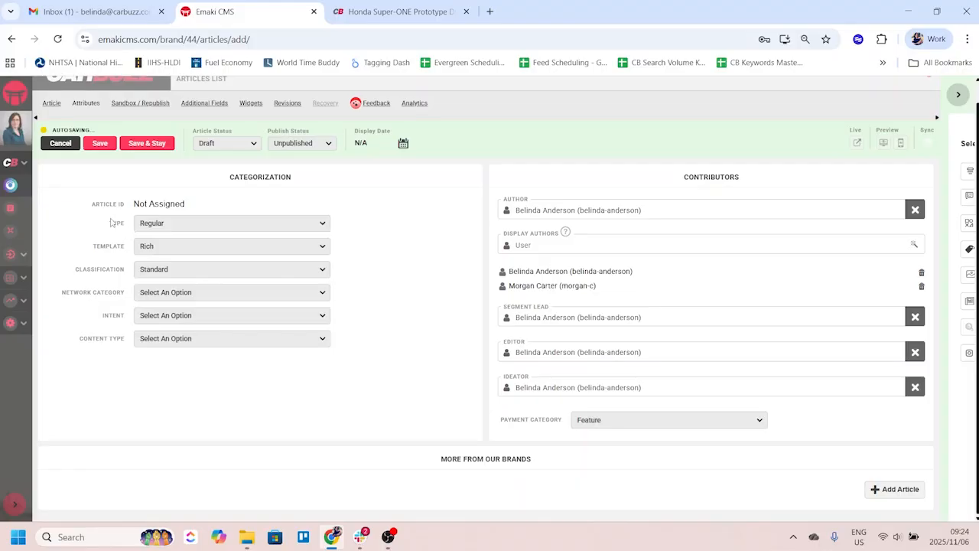
{"action": "left_click", "coordinate": [181, 230]}
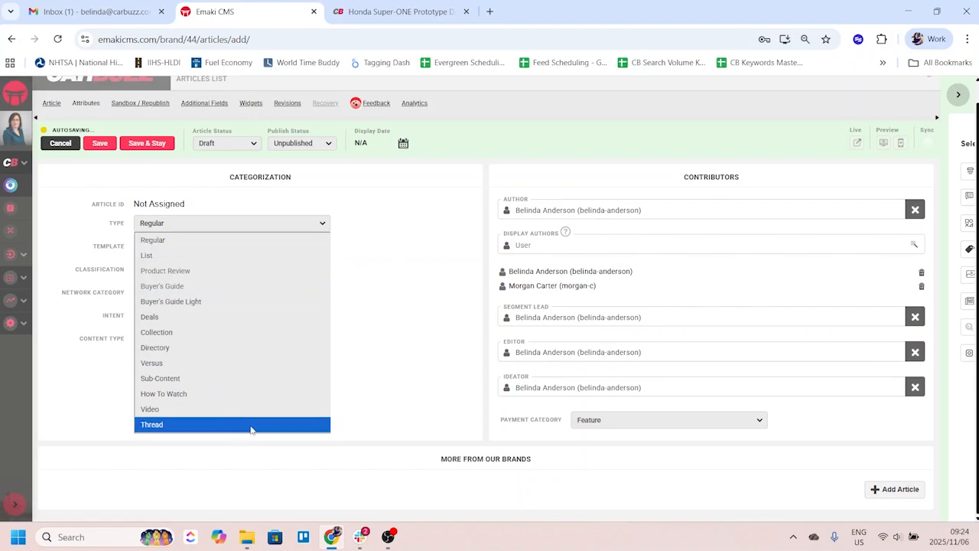
Step: Leave the article type as Regular and show the Template list, where Rich is current
{"action": "left_click", "coordinate": [395, 327]}
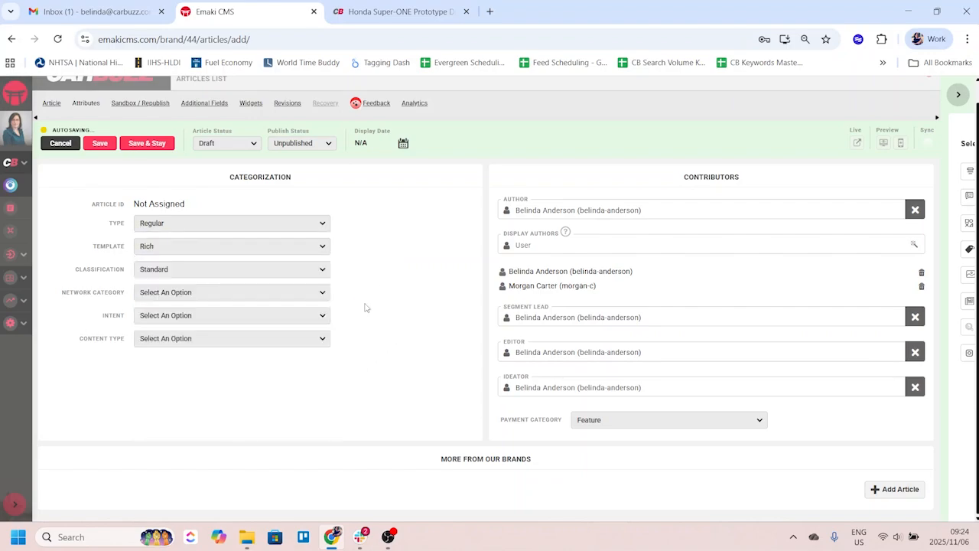
{"action": "left_click", "coordinate": [148, 253]}
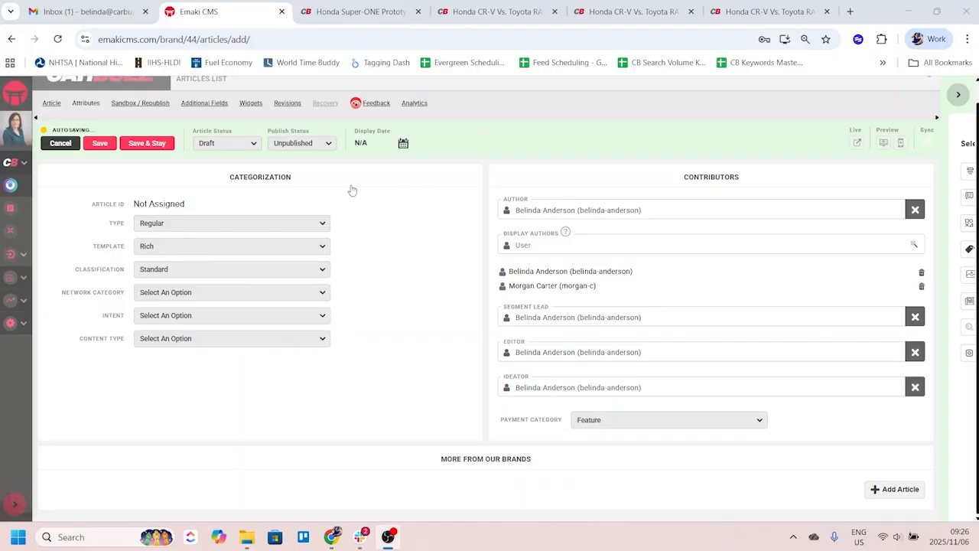
Step: Review the live Honda CR-V vs. Toyota RAV4 comparison, dismissing its banner and video ads
{"action": "left_click", "coordinate": [158, 249]}
{"action": "left_click", "coordinate": [497, 11]}
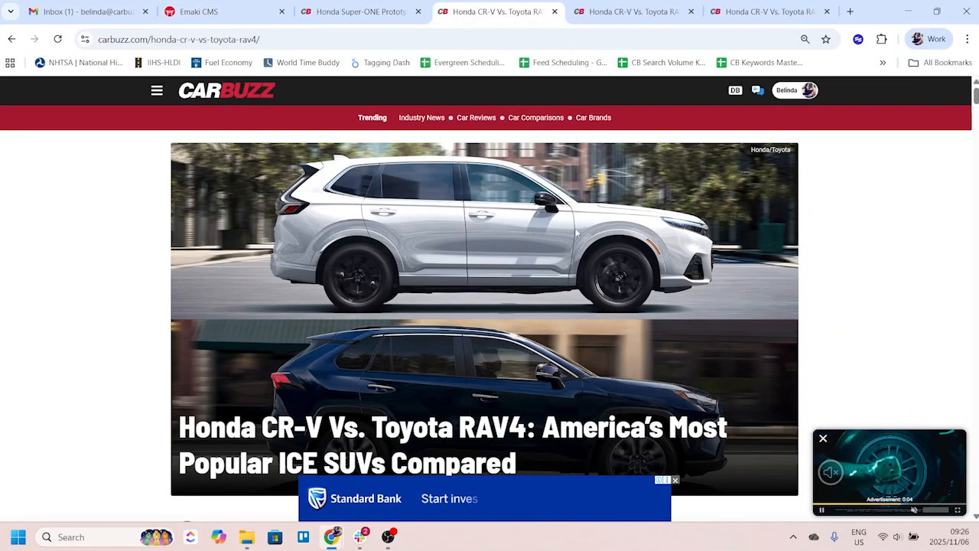
{"action": "scroll", "coordinate": [880, 230], "scroll_direction": "down", "scroll_amount": 1}
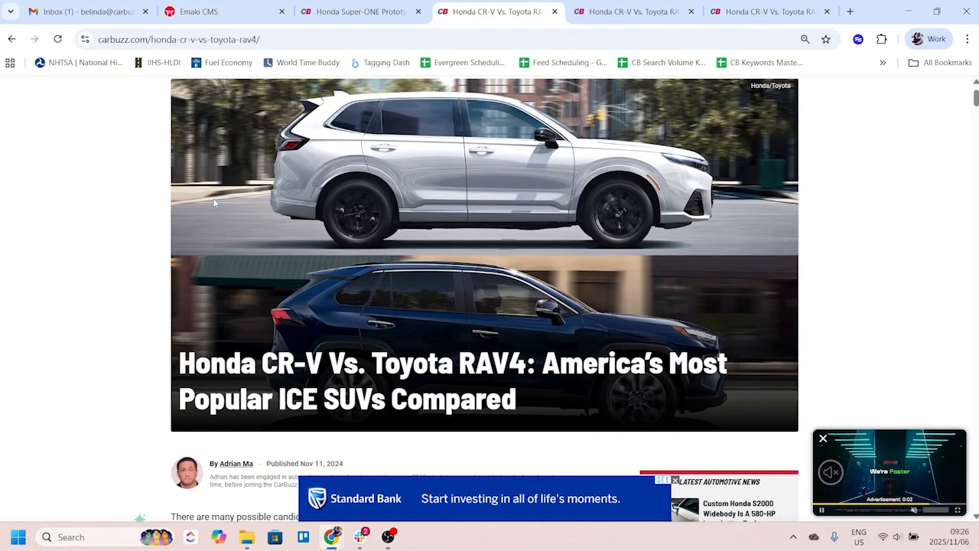
{"action": "scroll", "coordinate": [689, 429], "scroll_direction": "down", "scroll_amount": 1}
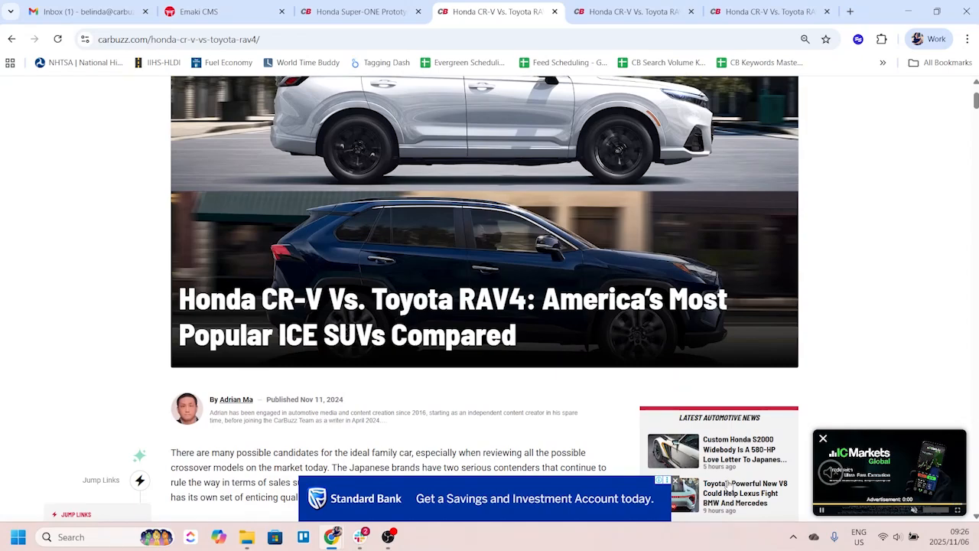
{"action": "left_click", "coordinate": [675, 480]}
{"action": "left_click", "coordinate": [824, 440]}
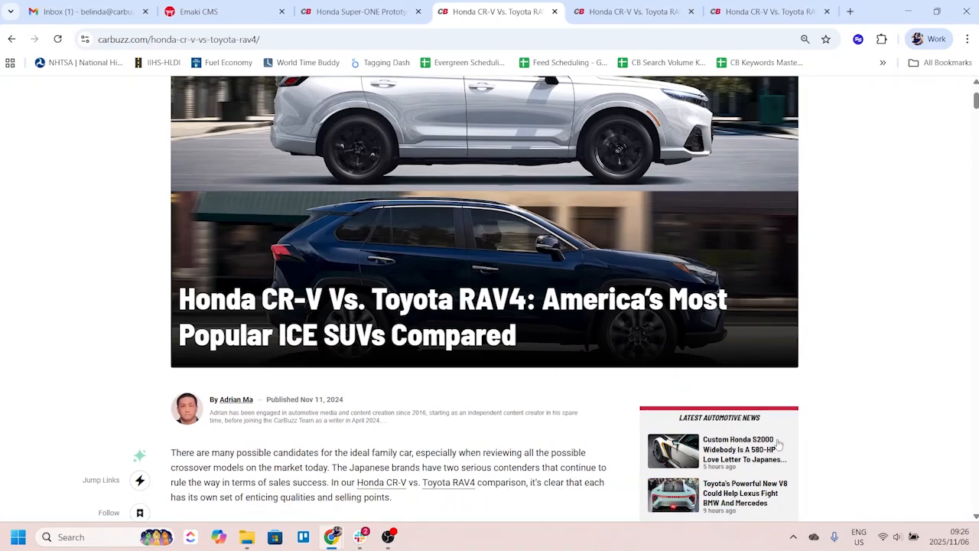
{"action": "scroll", "coordinate": [819, 350], "scroll_direction": "up", "scroll_amount": 2}
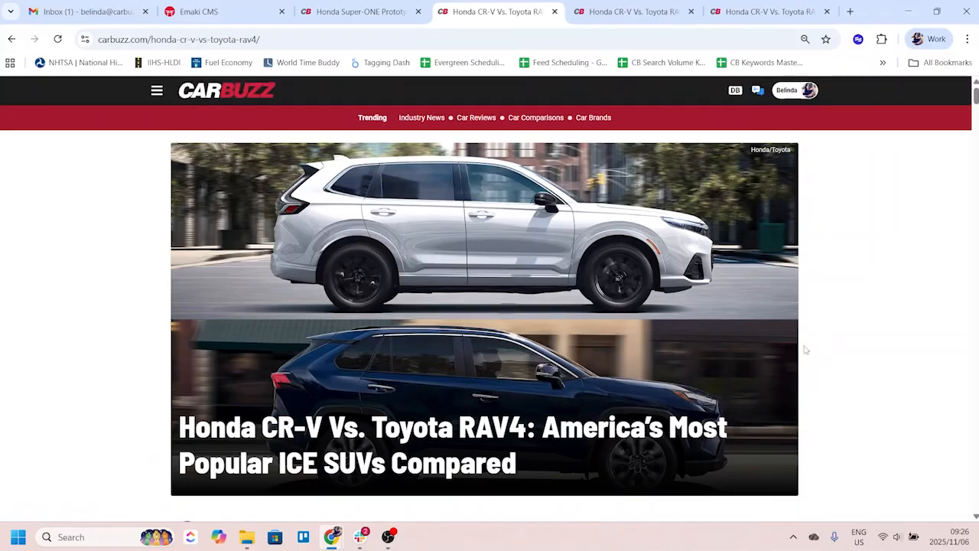
{"action": "scroll", "coordinate": [549, 222], "scroll_direction": "down", "scroll_amount": 2}
{"action": "scroll", "coordinate": [549, 222], "scroll_direction": "down", "scroll_amount": 10}
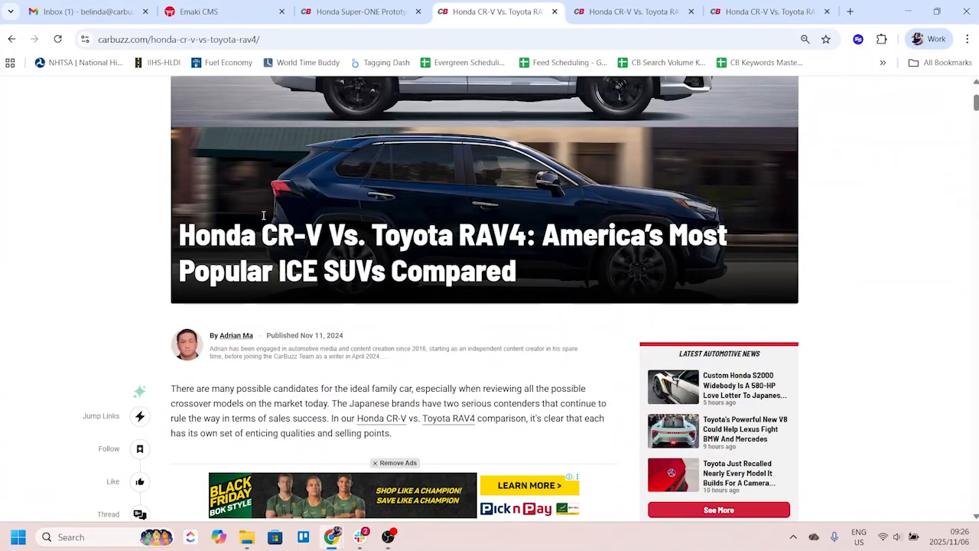
{"action": "scroll", "coordinate": [432, 203], "scroll_direction": "down", "scroll_amount": 12}
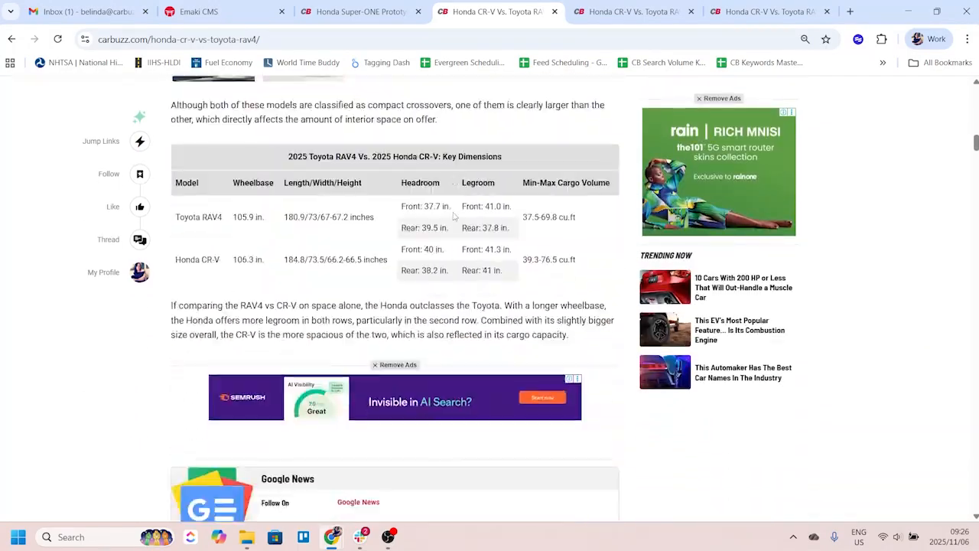
{"action": "scroll", "coordinate": [467, 232], "scroll_direction": "up", "scroll_amount": 4}
{"action": "scroll", "coordinate": [467, 231], "scroll_direction": "up", "scroll_amount": 16}
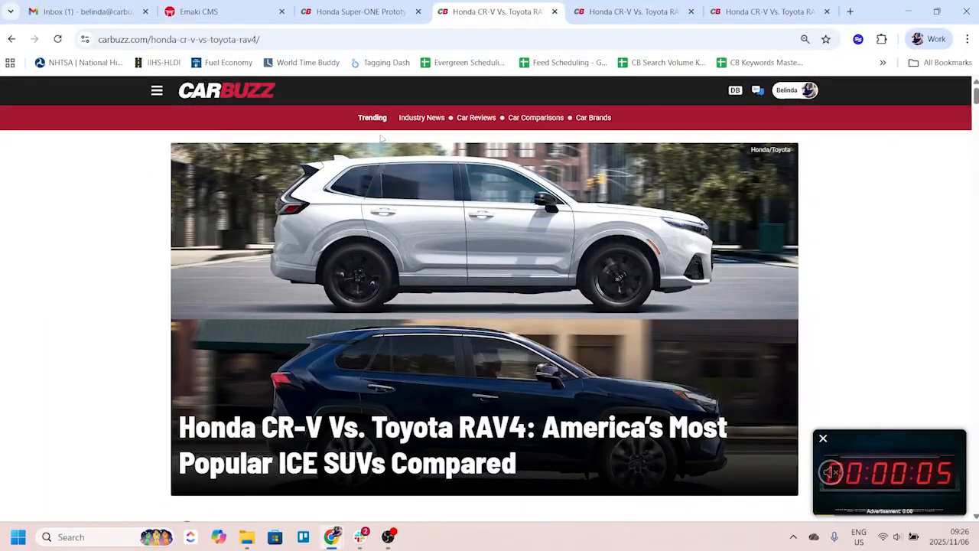
Step: Recheck the draft's template options and look over the CR-V article preview
{"action": "left_click", "coordinate": [200, 11]}
{"action": "left_click", "coordinate": [153, 246]}
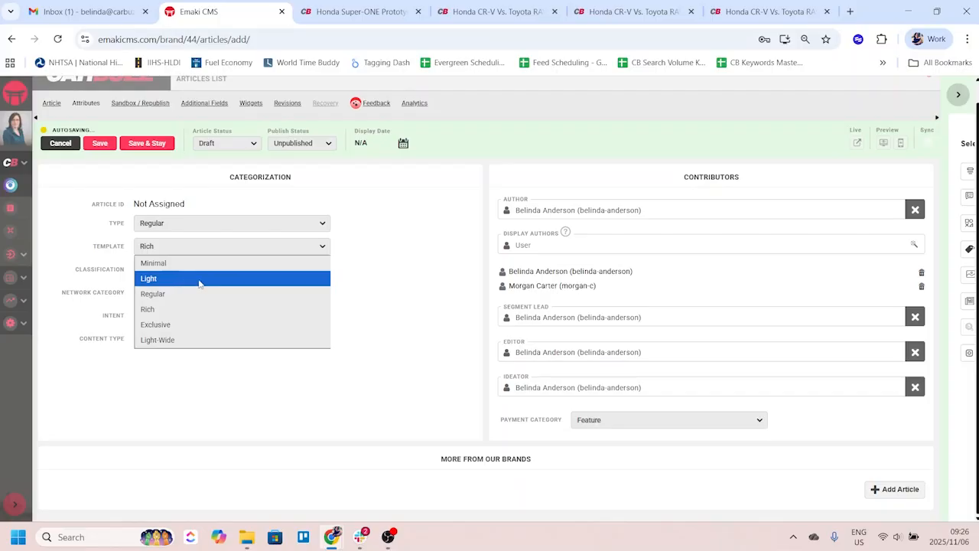
{"action": "left_click", "coordinate": [631, 10]}
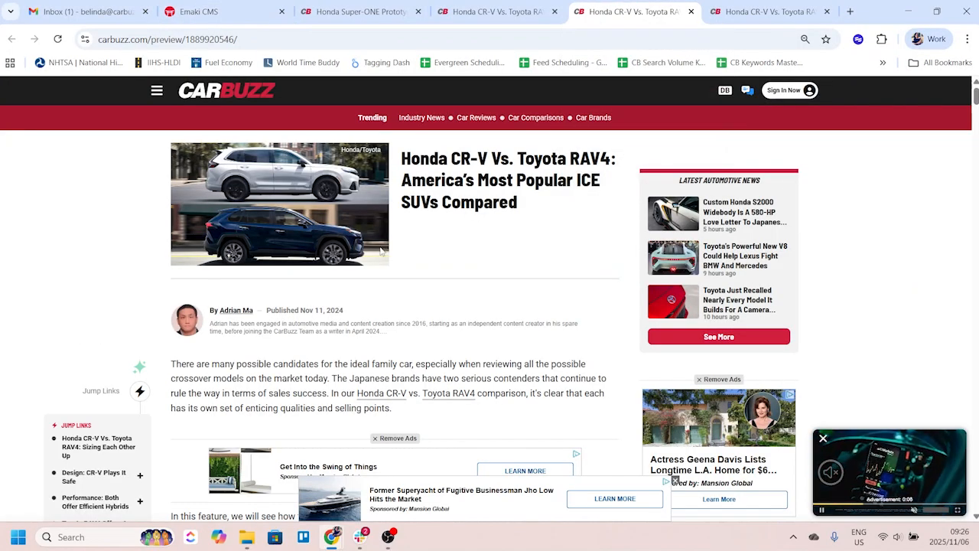
{"action": "scroll", "coordinate": [459, 237], "scroll_direction": "down", "scroll_amount": 15}
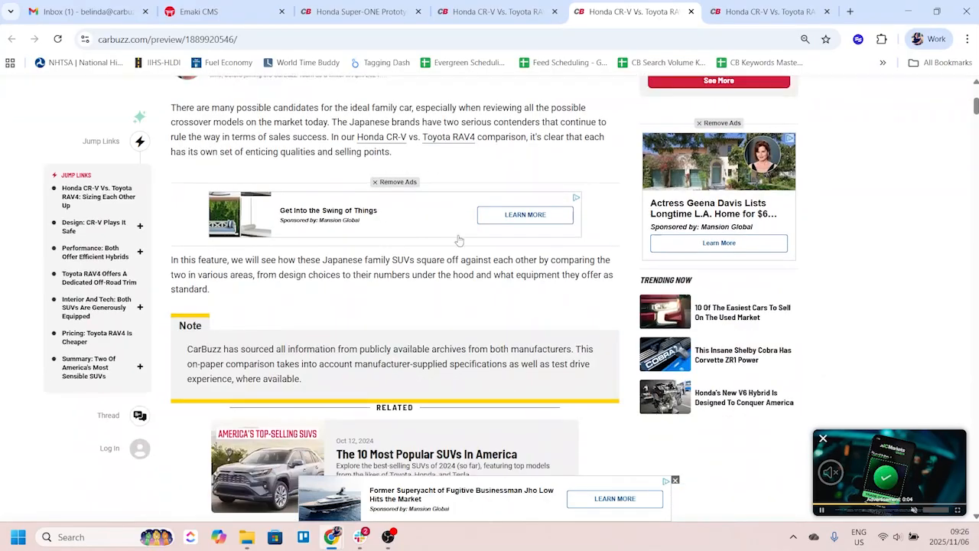
{"action": "scroll", "coordinate": [489, 274], "scroll_direction": "up", "scroll_amount": 10}
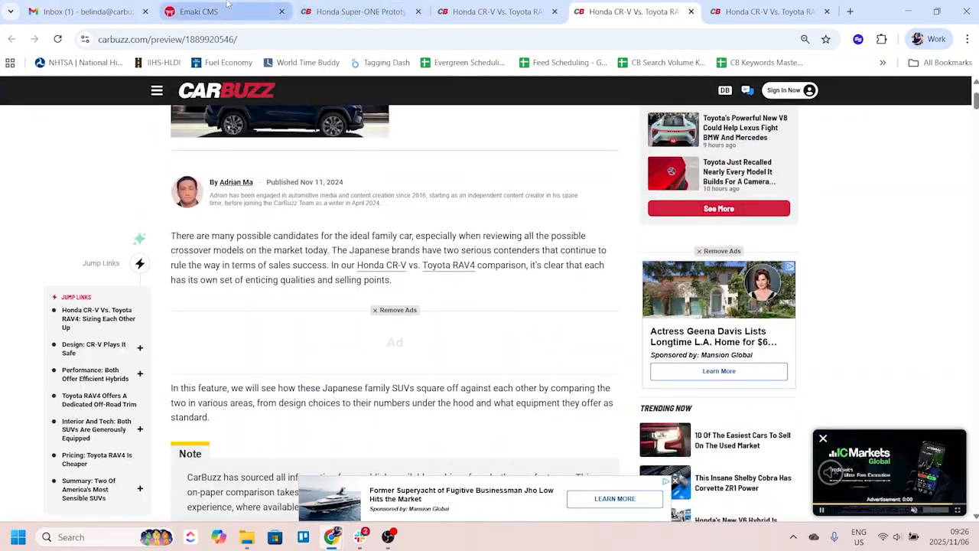
{"action": "left_click", "coordinate": [203, 11]}
{"action": "left_click", "coordinate": [172, 253]}
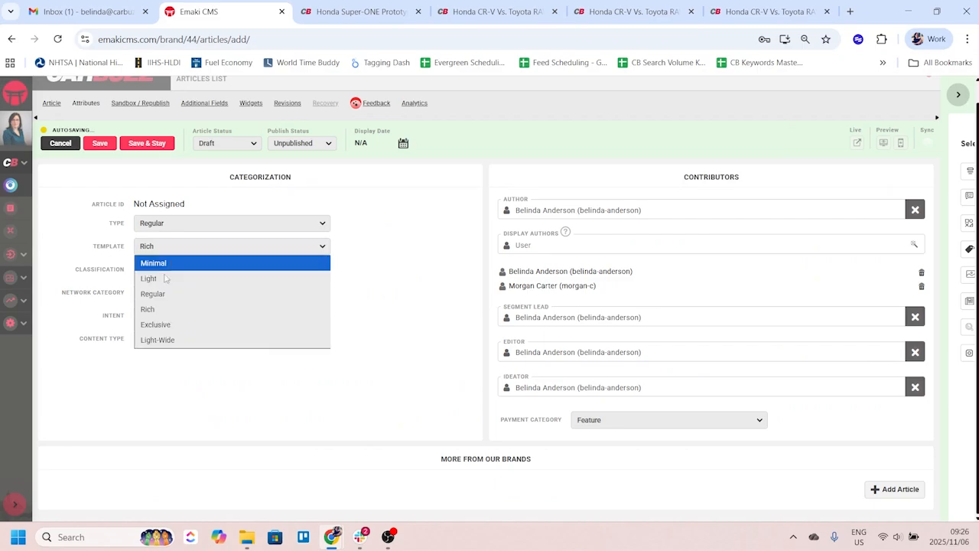
Step: Close the three extra CR-V article tabs and bring up the Network Category list
{"action": "left_click", "coordinate": [763, 14]}
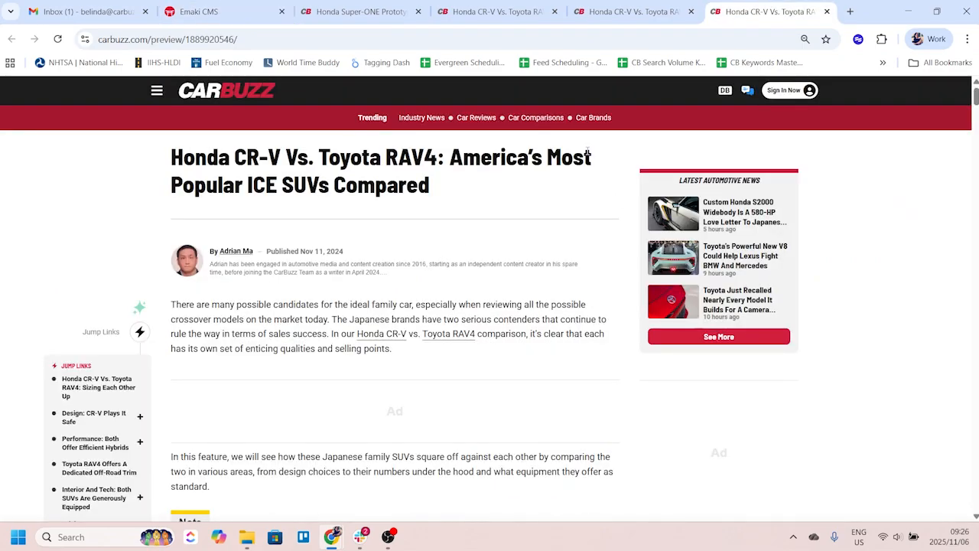
{"action": "scroll", "coordinate": [442, 195], "scroll_direction": "down", "scroll_amount": 2}
{"action": "scroll", "coordinate": [442, 195], "scroll_direction": "down", "scroll_amount": 7}
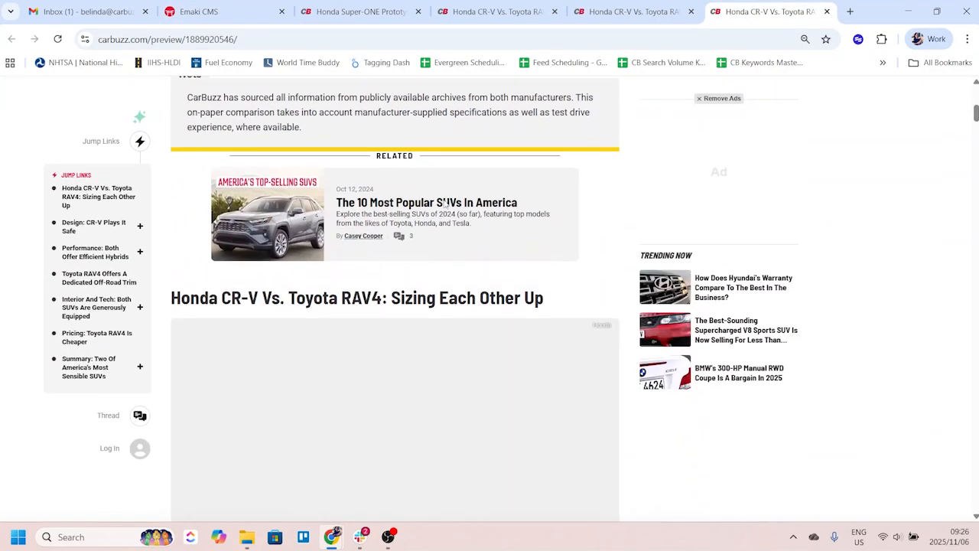
{"action": "scroll", "coordinate": [612, 345], "scroll_direction": "up", "scroll_amount": 6}
{"action": "scroll", "coordinate": [611, 345], "scroll_direction": "up", "scroll_amount": 4}
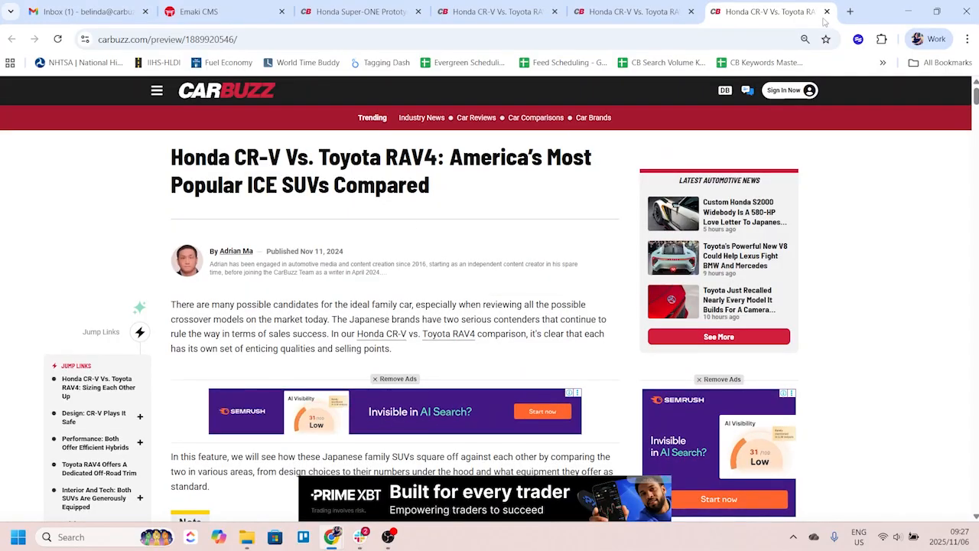
{"action": "key", "text": "ctrl+w"}
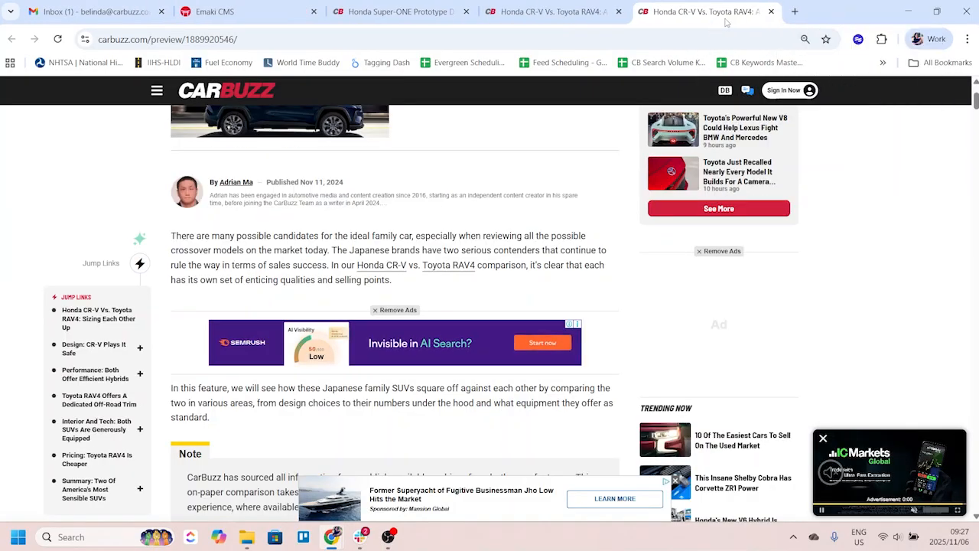
{"action": "left_click", "coordinate": [771, 11]}
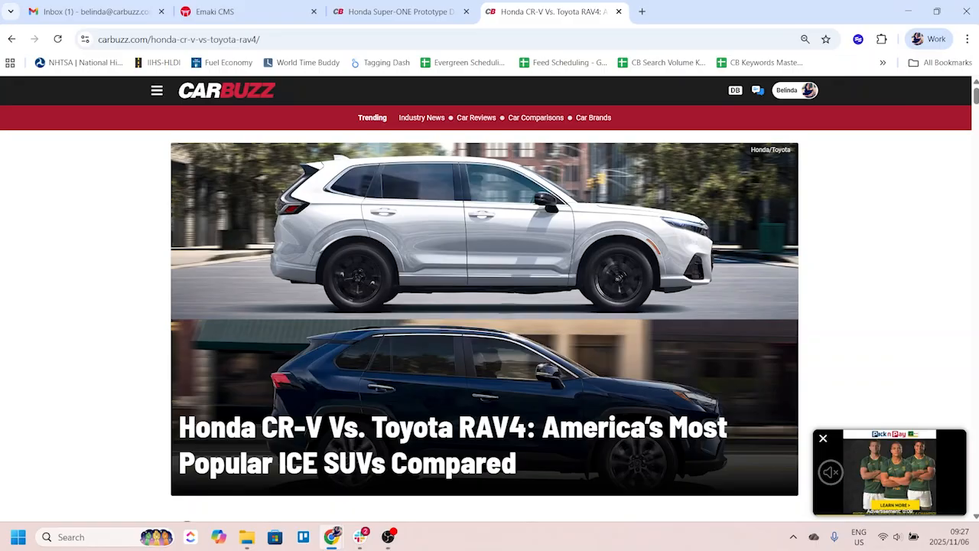
{"action": "key", "text": "ctrl+w"}
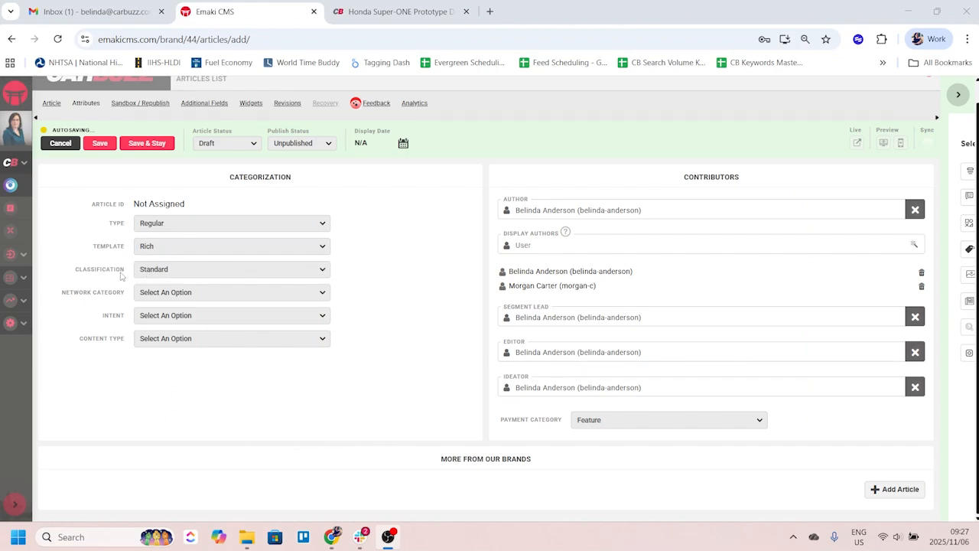
{"action": "left_click", "coordinate": [189, 293]}
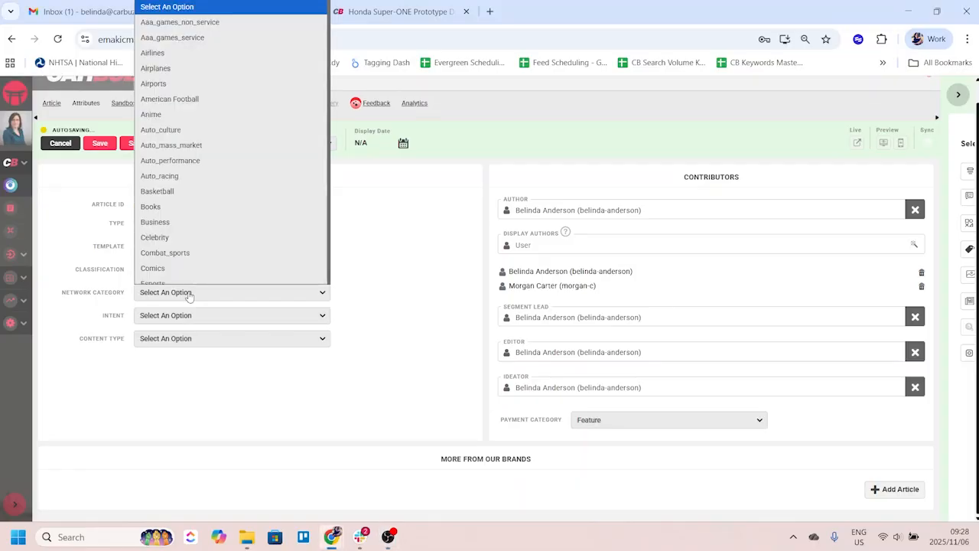
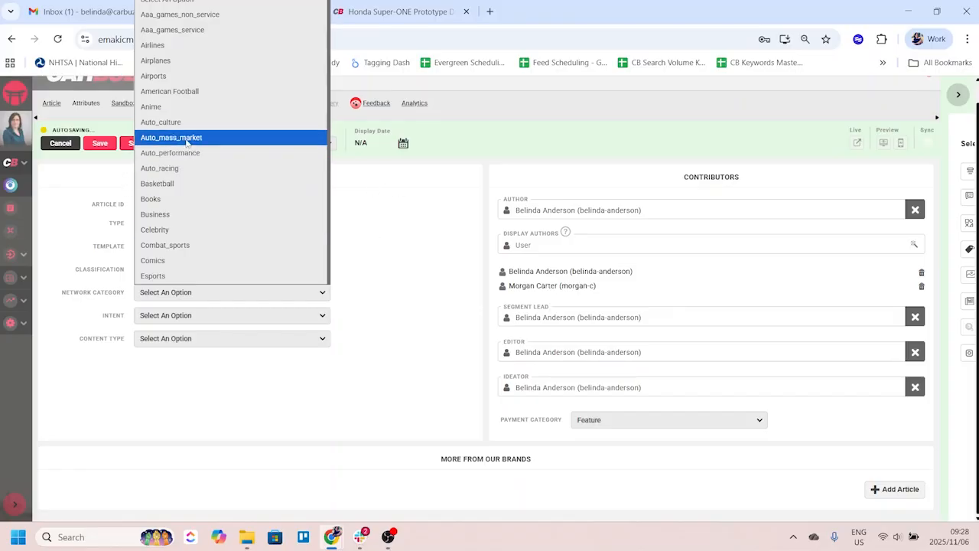
Step: Set the network category to Auto_mass_market and the intent to Evergreen
{"action": "left_click", "coordinate": [178, 143]}
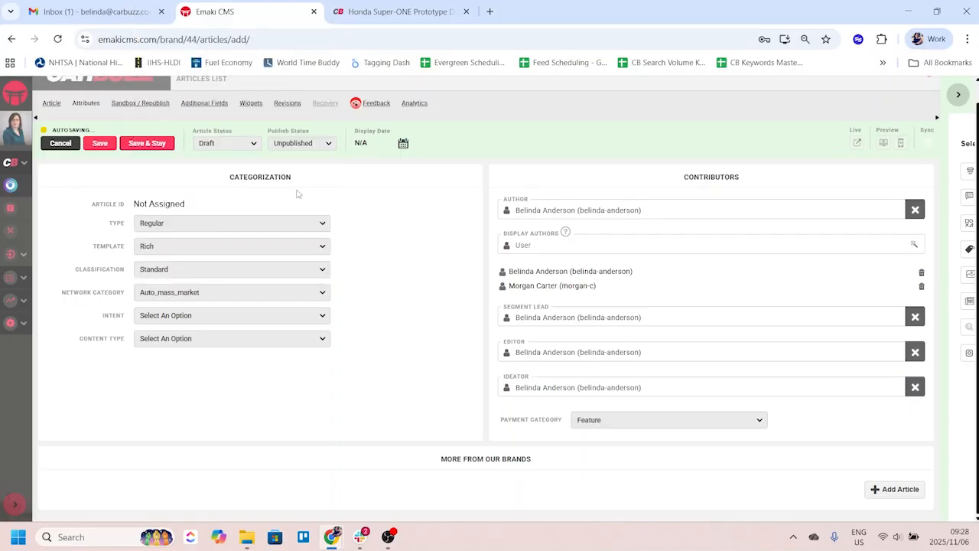
{"action": "left_click", "coordinate": [221, 324]}
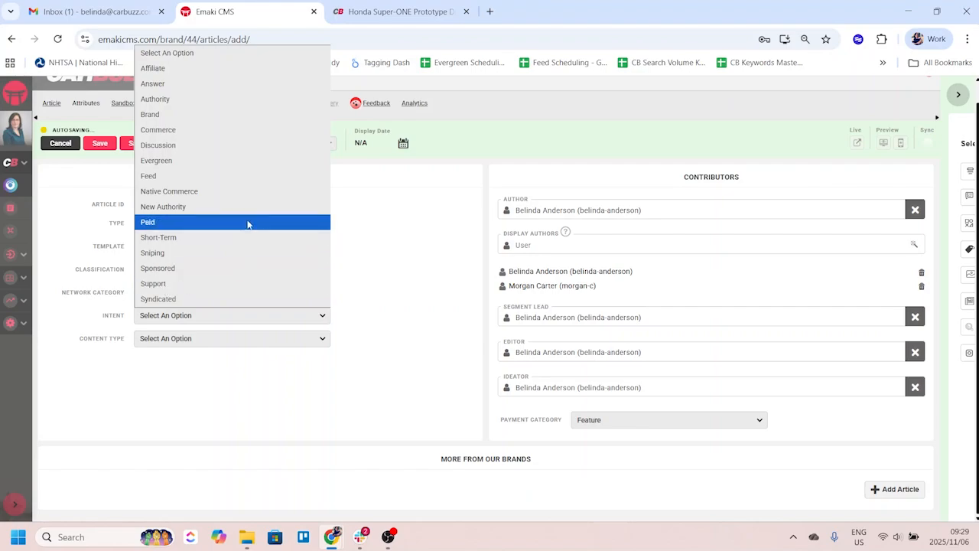
{"action": "left_click", "coordinate": [170, 161]}
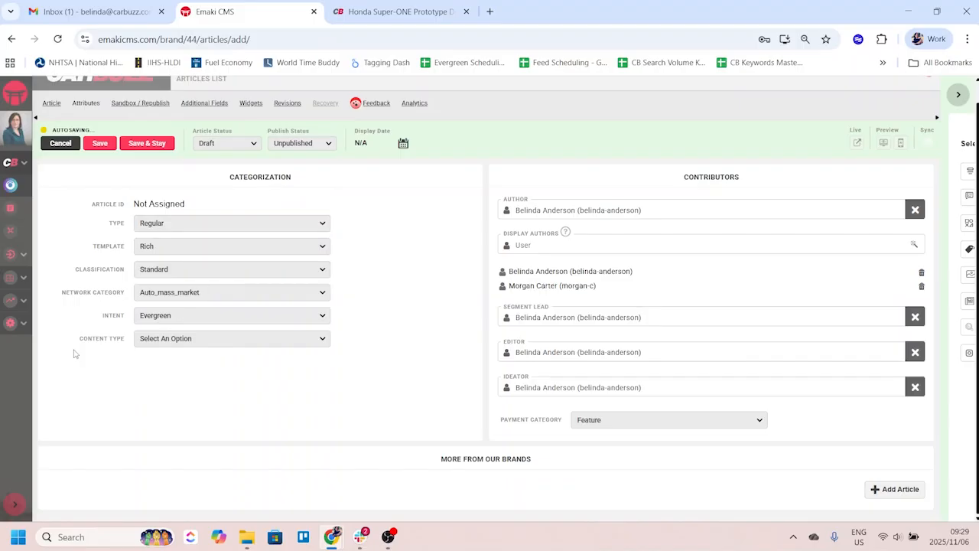
Step: Look through the content type options and choose Feature
{"action": "left_click", "coordinate": [172, 346]}
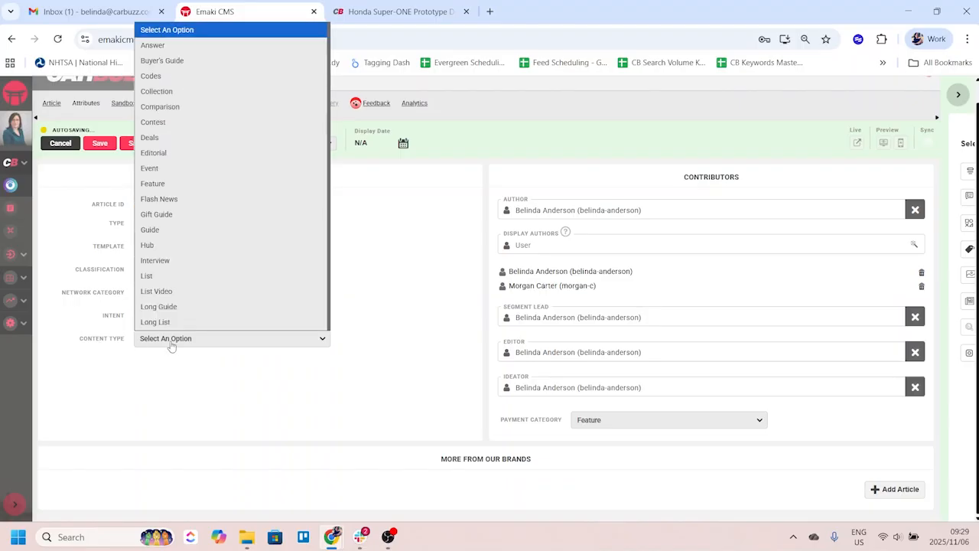
{"action": "scroll", "coordinate": [222, 245], "scroll_direction": "down", "scroll_amount": 5}
{"action": "scroll", "coordinate": [225, 256], "scroll_direction": "up", "scroll_amount": 5}
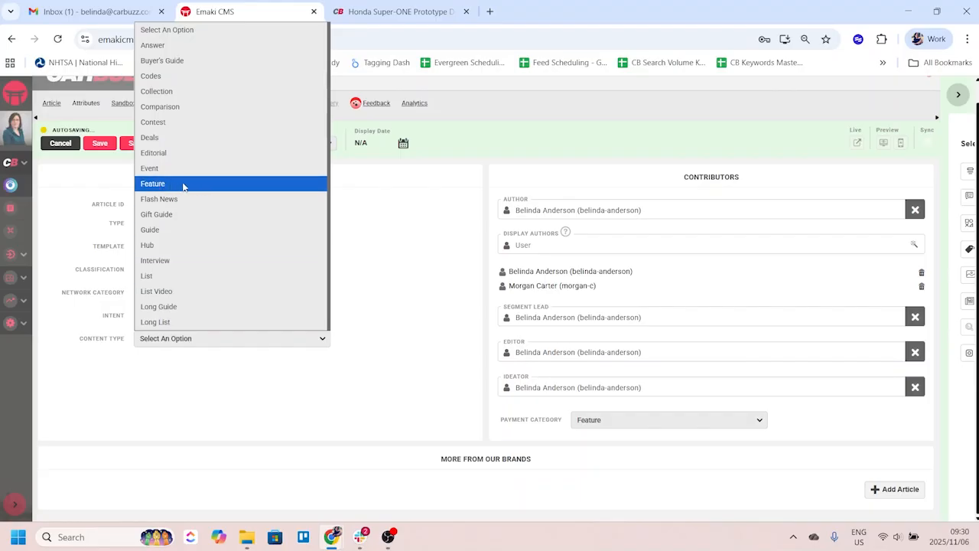
{"action": "scroll", "coordinate": [214, 191], "scroll_direction": "down", "scroll_amount": 3}
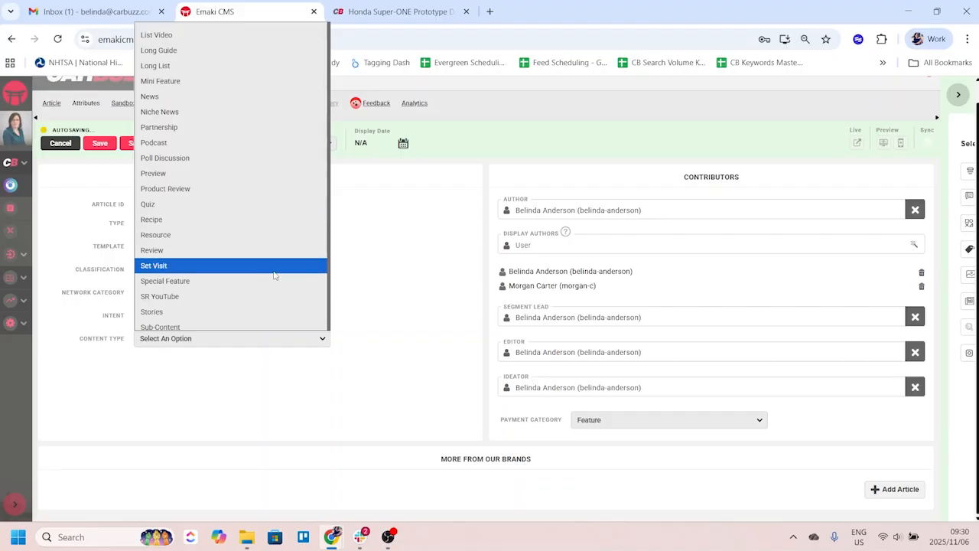
{"action": "left_click", "coordinate": [356, 385]}
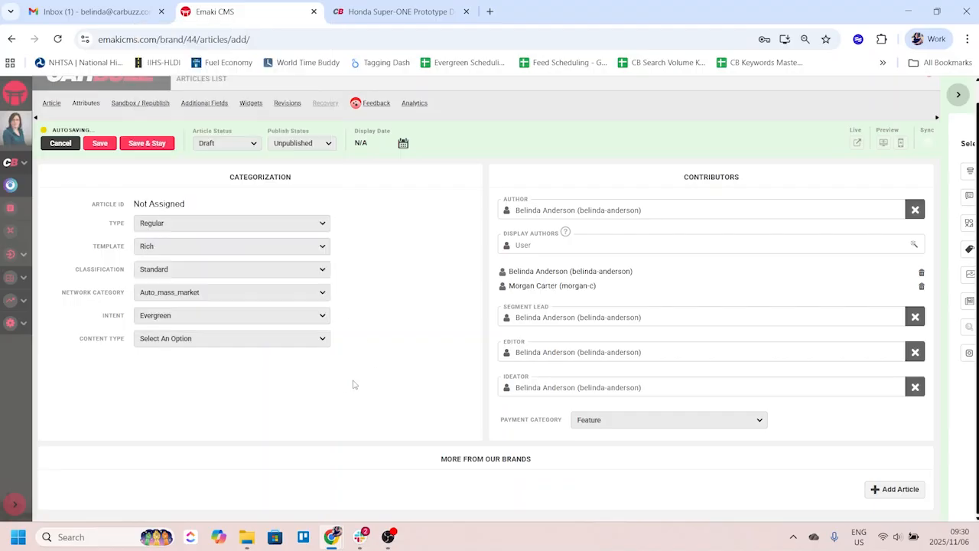
{"action": "left_click", "coordinate": [203, 344]}
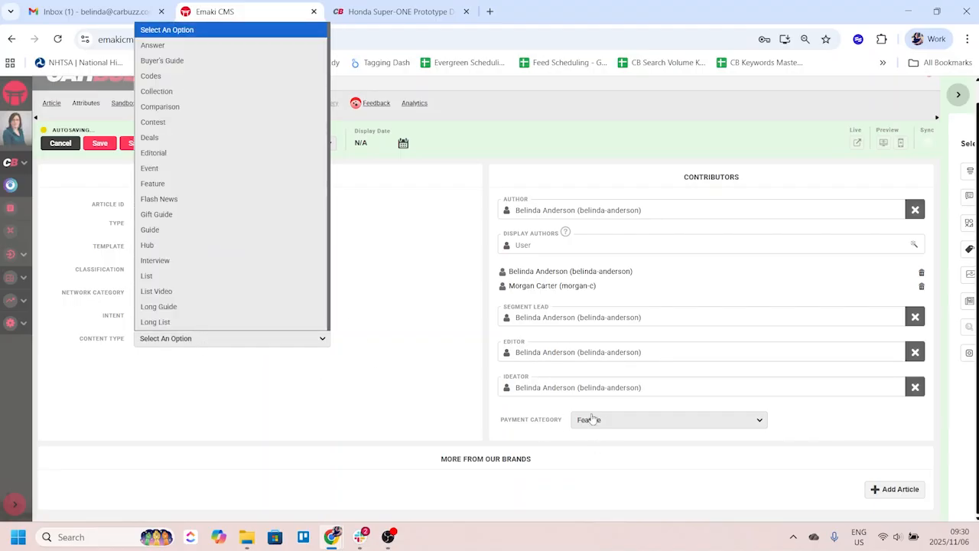
{"action": "left_click", "coordinate": [167, 185]}
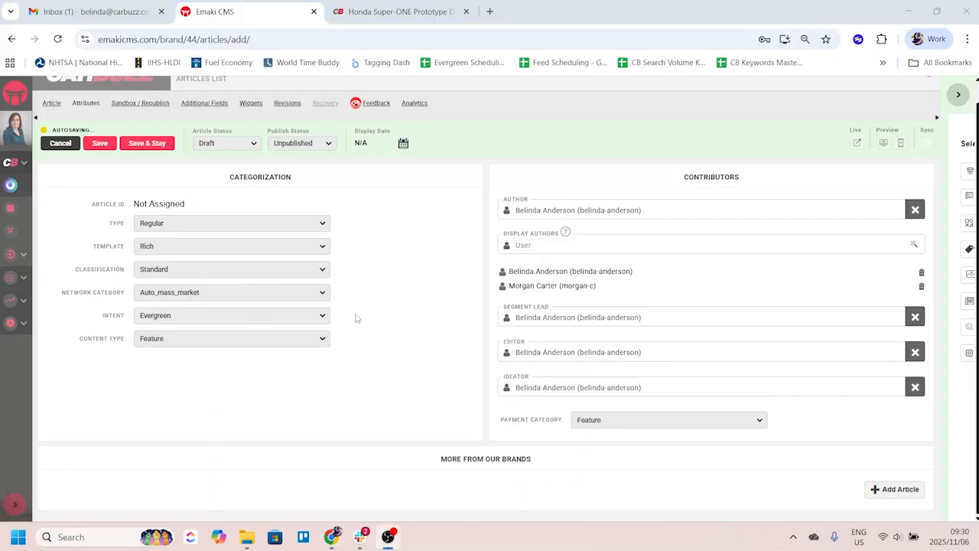
Step: Go through Sandbox / Republish to the Additional Fields page with General, SEO, Social Media and Thread sections
{"action": "left_click", "coordinate": [141, 104]}
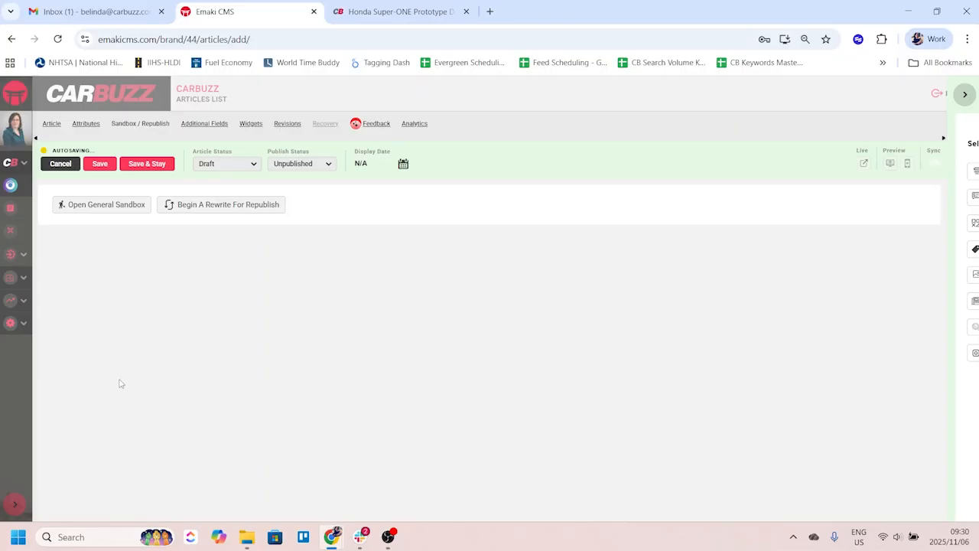
{"action": "left_click", "coordinate": [198, 125]}
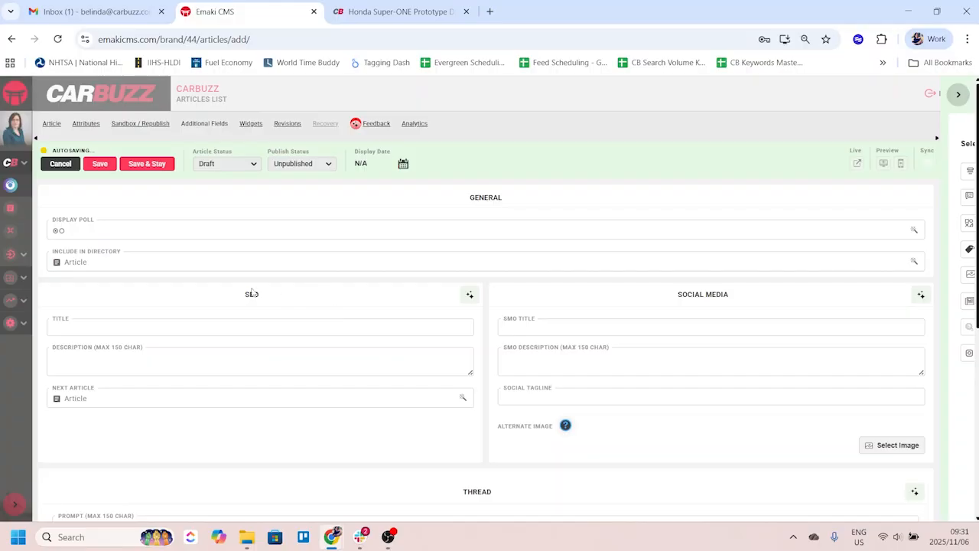
Step: Set title 'This is your site title' and excerpt 'With an excerpt to match', then view the Honda article
{"action": "left_click", "coordinate": [50, 125]}
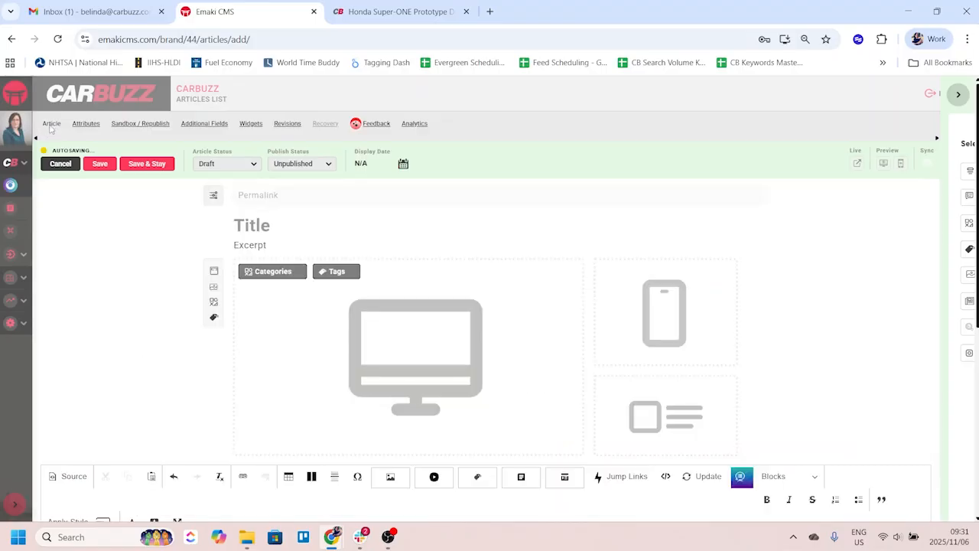
{"action": "left_click", "coordinate": [249, 230]}
{"action": "type", "text": "This is"}
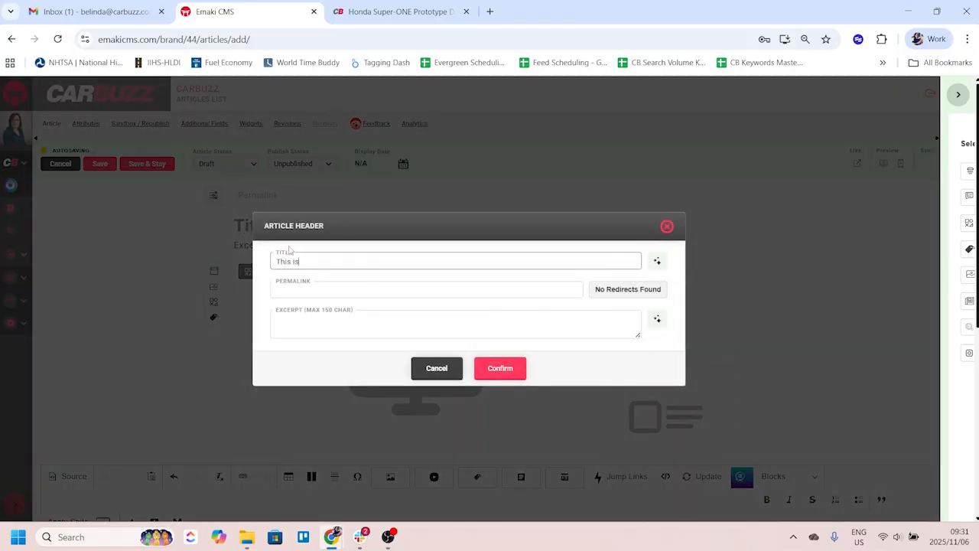
{"action": "type", "text": " your site title"}
{"action": "left_click", "coordinate": [332, 320]}
{"action": "type", "text": "With an"}
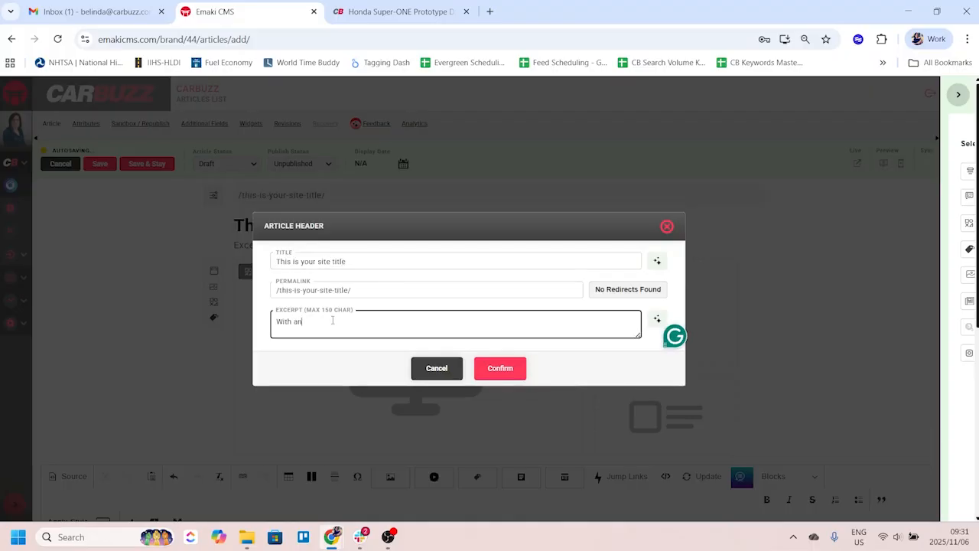
{"action": "type", "text": "e xcerpt to match"}
{"action": "key", "text": "Left"}
{"action": "key", "text": "Left"}
{"action": "key", "text": "Left"}
{"action": "key", "text": "Left"}
{"action": "key", "text": "Left"}
{"action": "key", "text": "Left"}
{"action": "key", "text": "Left"}
{"action": "key", "text": "Left"}
{"action": "key", "text": "Left"}
{"action": "key", "text": "Left"}
{"action": "key", "text": "Left"}
{"action": "key", "text": "Left"}
{"action": "key", "text": "Left"}
{"action": "key", "text": "Left"}
{"action": "key", "text": "Left"}
{"action": "key", "text": "Left"}
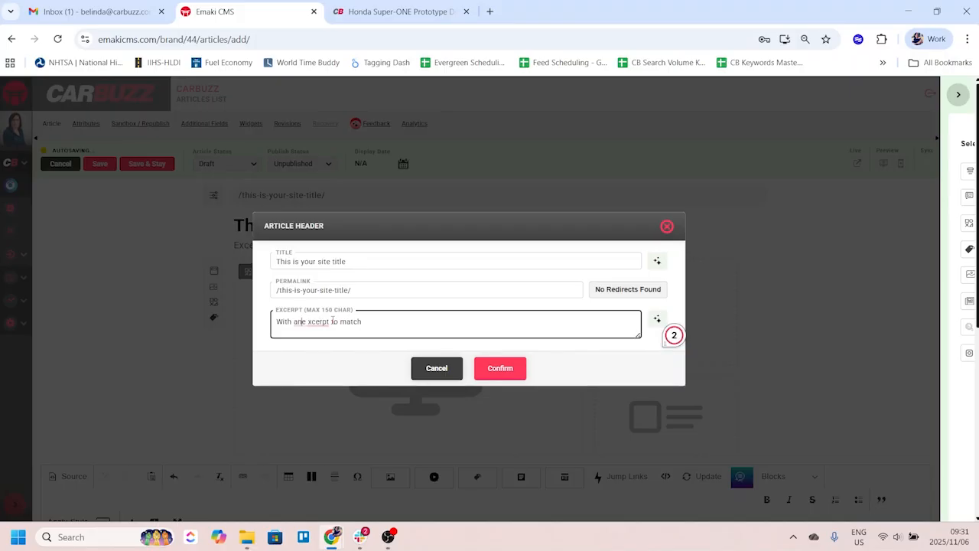
{"action": "key", "text": "Right"}
{"action": "key", "text": "Right"}
{"action": "key", "text": "BackSpace"}
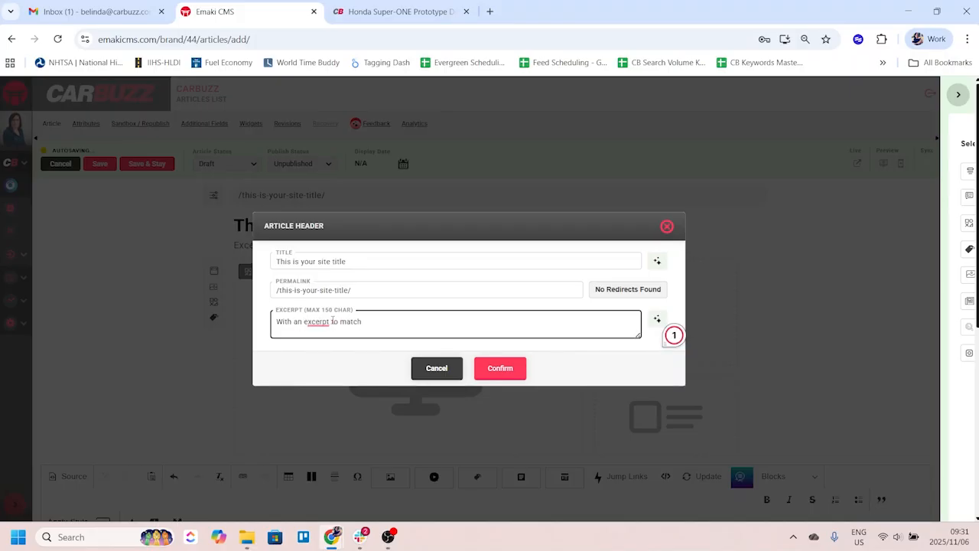
{"action": "left_click", "coordinate": [502, 369]}
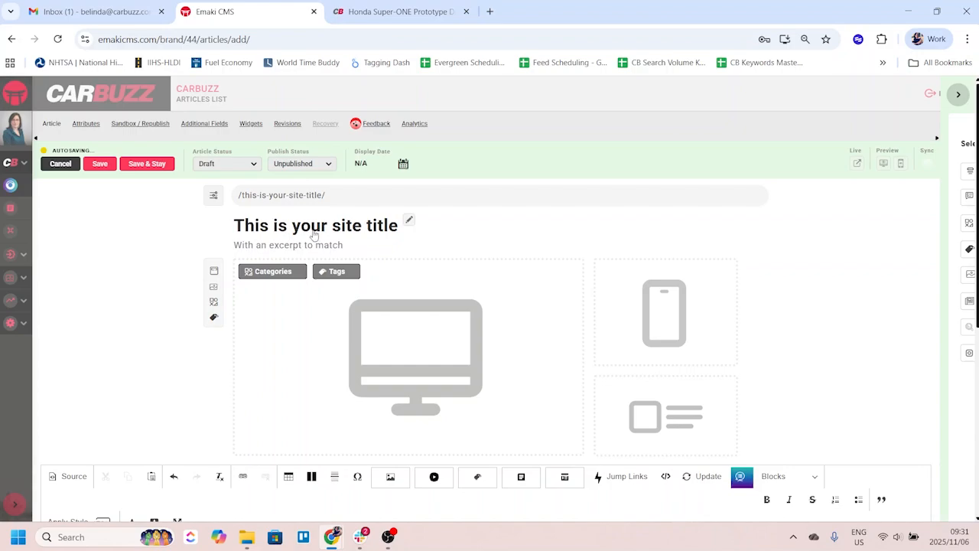
{"action": "left_click", "coordinate": [363, 9]}
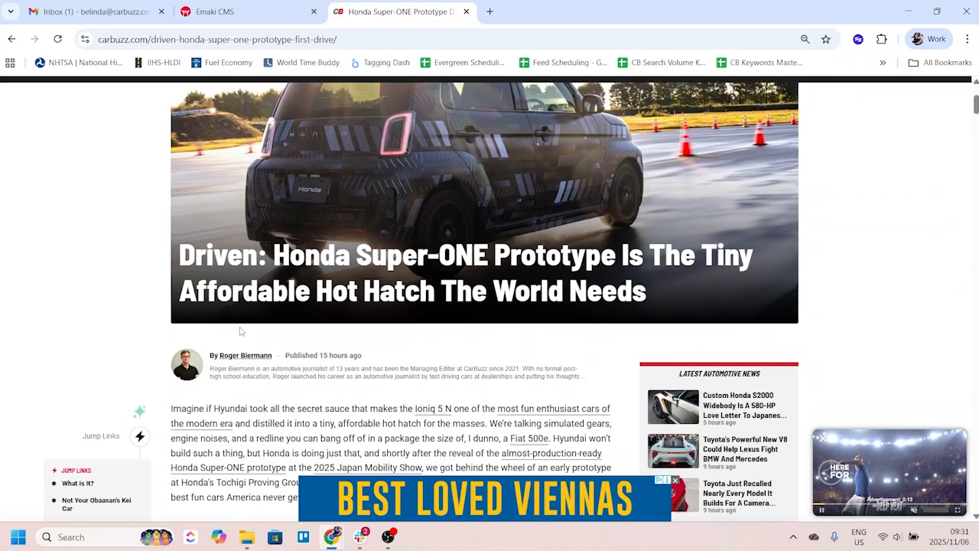
Step: Look over the CarBuzz homepage from the Honda article, then return to the Emaki CMS editor
{"action": "scroll", "coordinate": [326, 176], "scroll_direction": "up", "scroll_amount": 4}
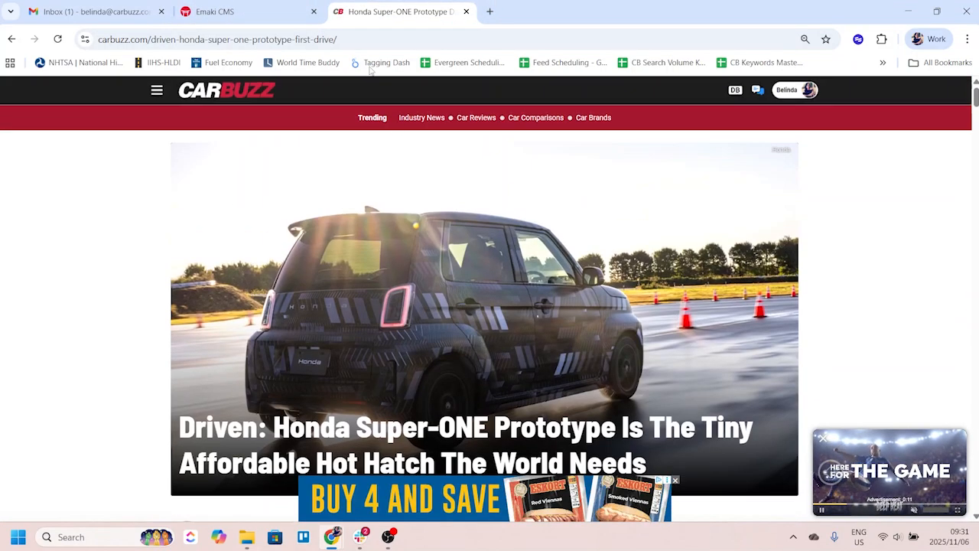
{"action": "left_click", "coordinate": [220, 100]}
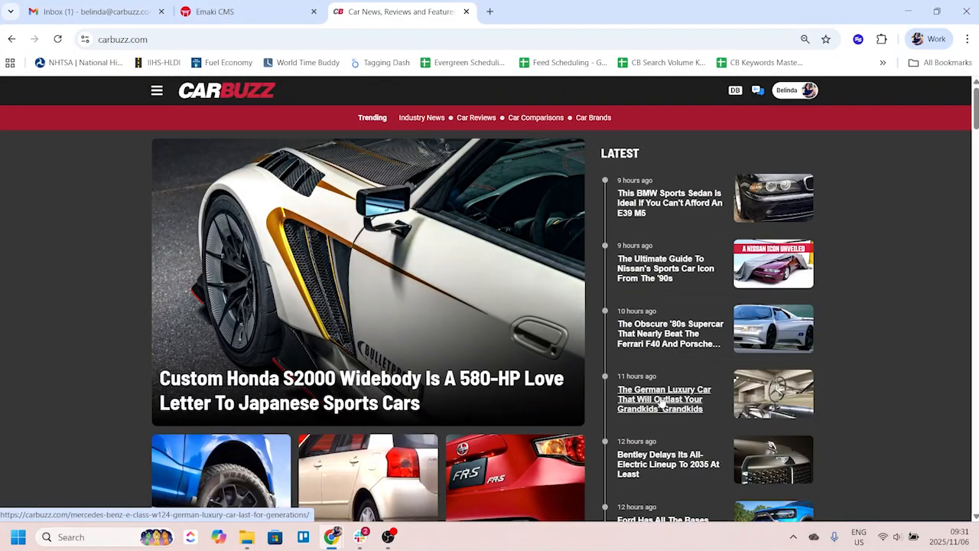
{"action": "scroll", "coordinate": [444, 401], "scroll_direction": "down", "scroll_amount": 5}
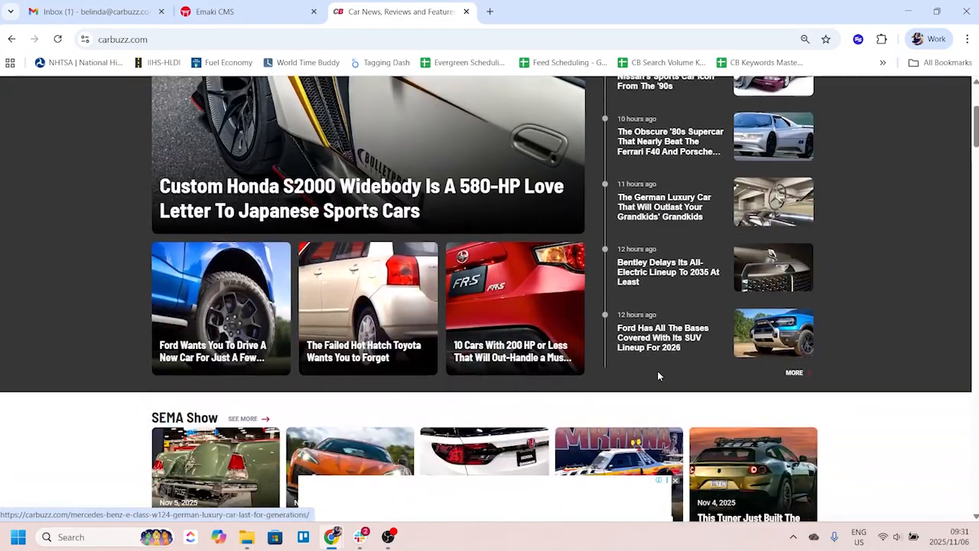
{"action": "scroll", "coordinate": [468, 345], "scroll_direction": "up", "scroll_amount": 3}
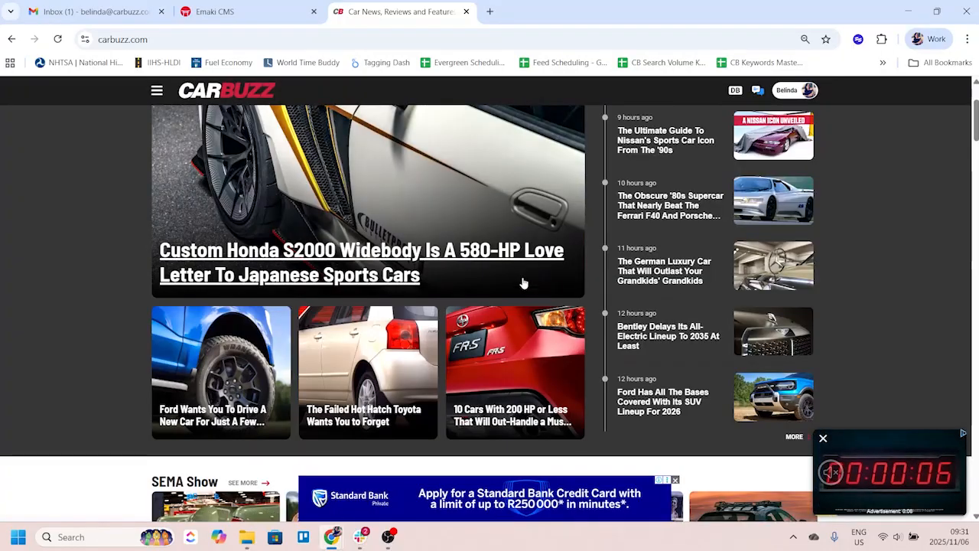
{"action": "left_click", "coordinate": [215, 12]}
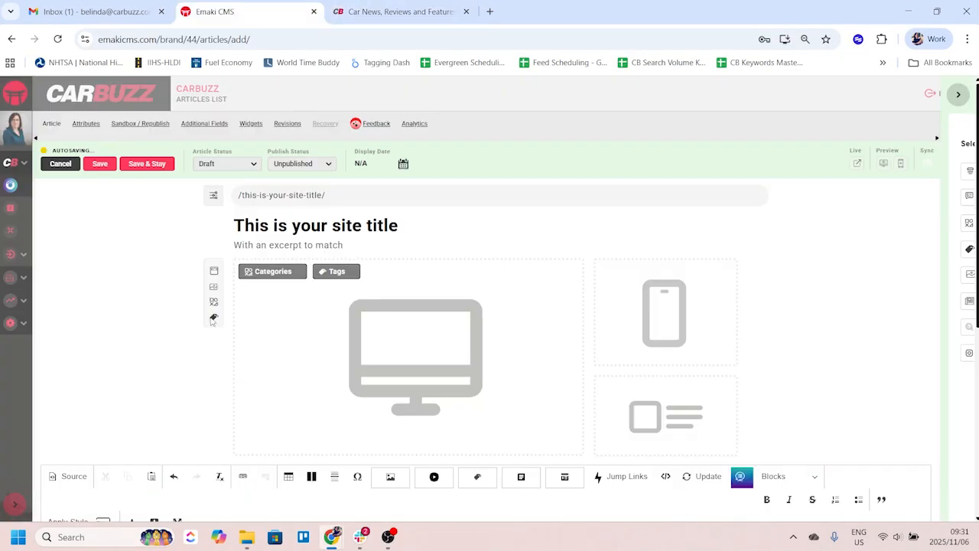
Step: Bring up Additional Fields again and put the cursor in the SEO Title field
{"action": "left_click", "coordinate": [202, 127]}
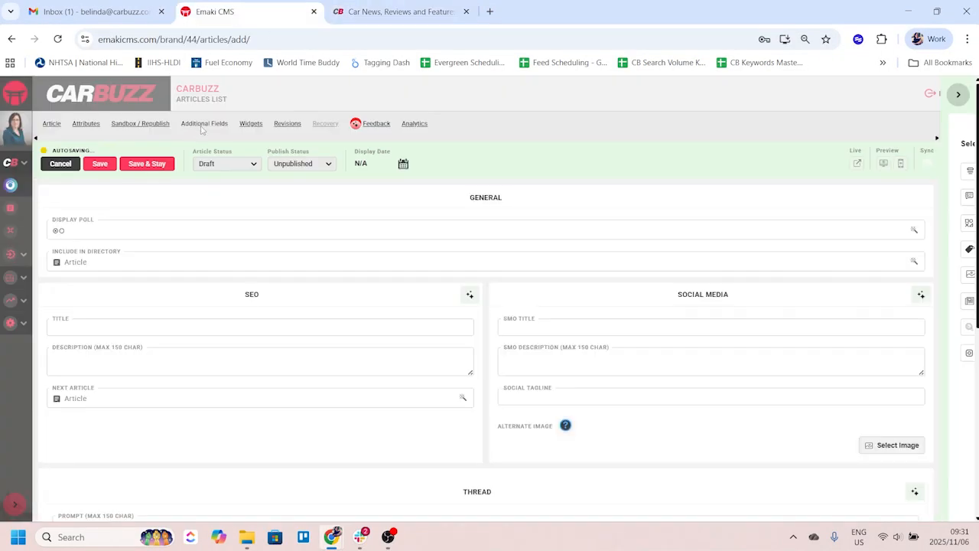
{"action": "left_click", "coordinate": [78, 330]}
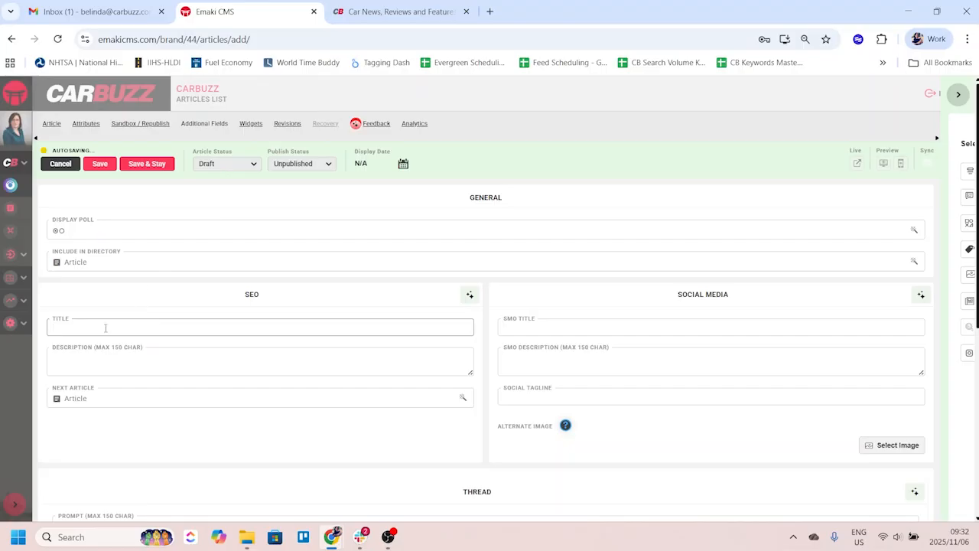
Step: Replace the article title with '10 Competitors To The 2026 Kia Sportage', keeping the excerpt
{"action": "left_click", "coordinate": [51, 123]}
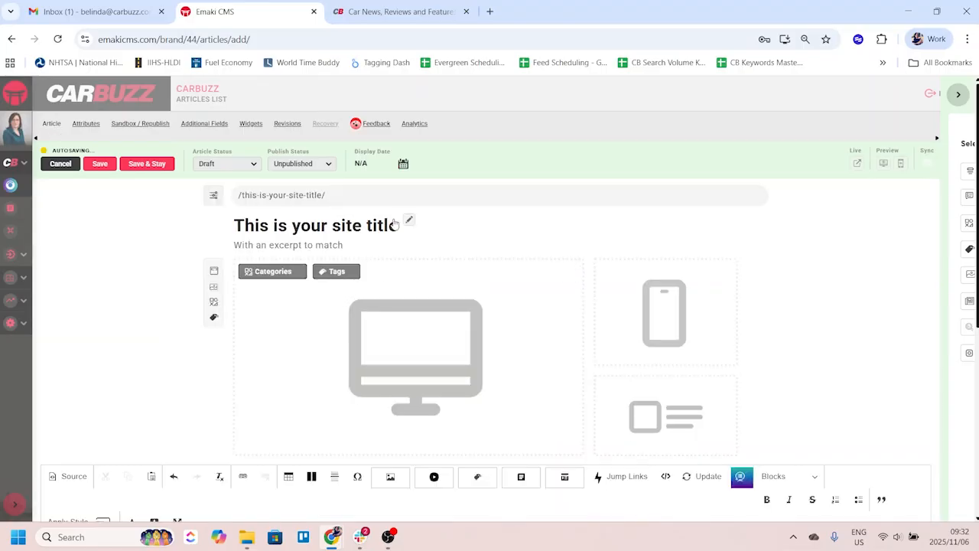
{"action": "left_click", "coordinate": [361, 241]}
{"action": "left_click_drag", "start_coordinate": [363, 262], "coordinate": [180, 263]}
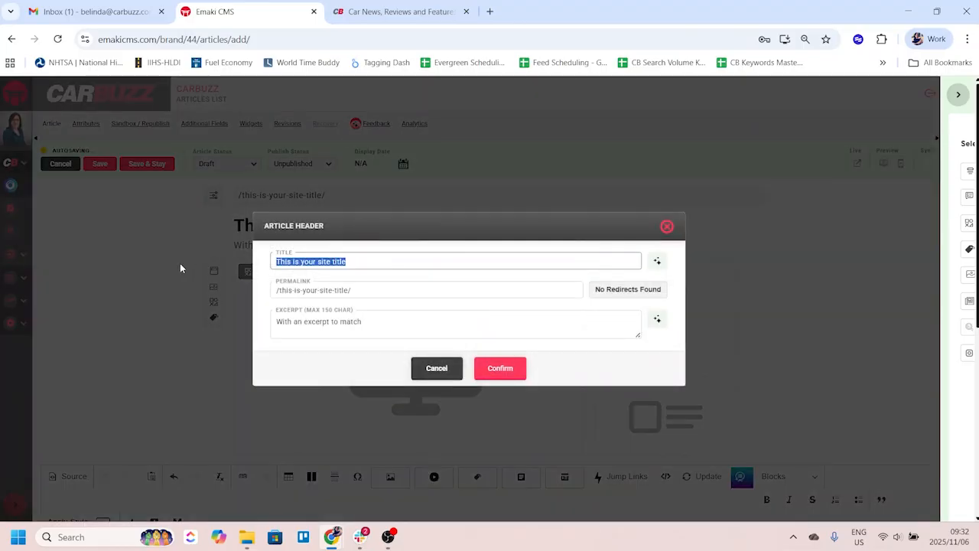
{"action": "type", "text": "10 competit"}
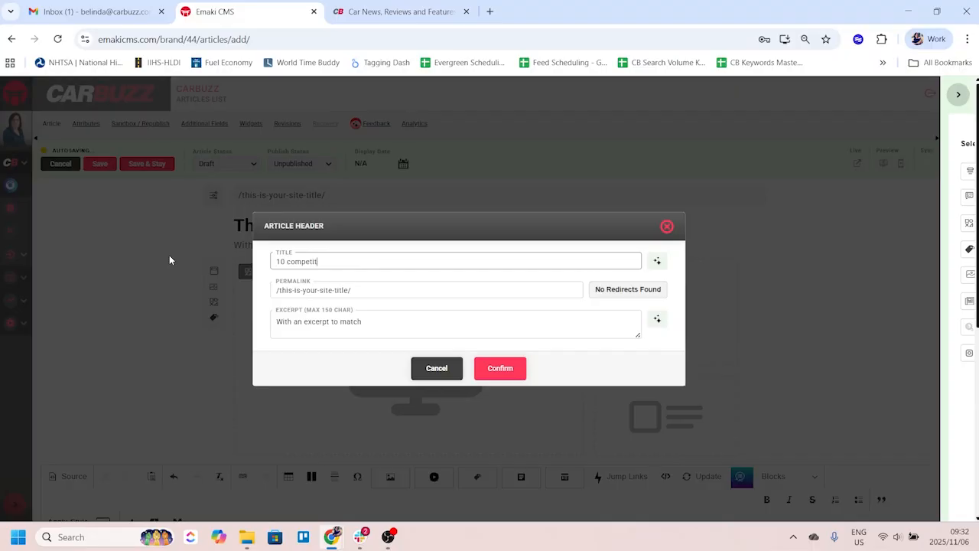
{"action": "key", "text": "BackSpace"}
{"action": "key", "text": "BackSpace"}
{"action": "key", "text": "BackSpace"}
{"action": "key", "text": "BackSpace"}
{"action": "key", "text": "BackSpace"}
{"action": "key", "text": "BackSpace"}
{"action": "key", "text": "BackSpace"}
{"action": "type", "text": "Competitors To The 21026"}
{"action": "key", "text": "BackSpace"}
{"action": "type", "text": "Kia Sportage"}
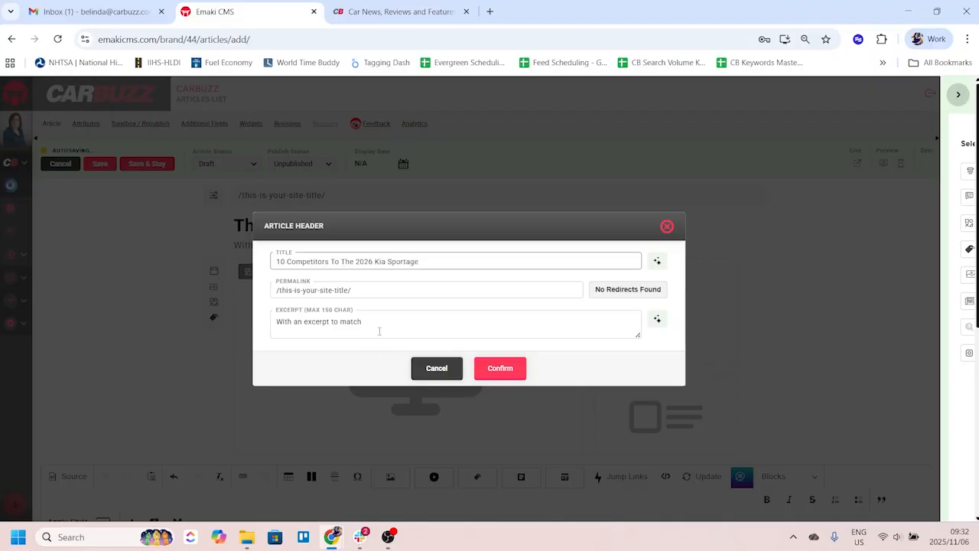
{"action": "left_click", "coordinate": [502, 368]}
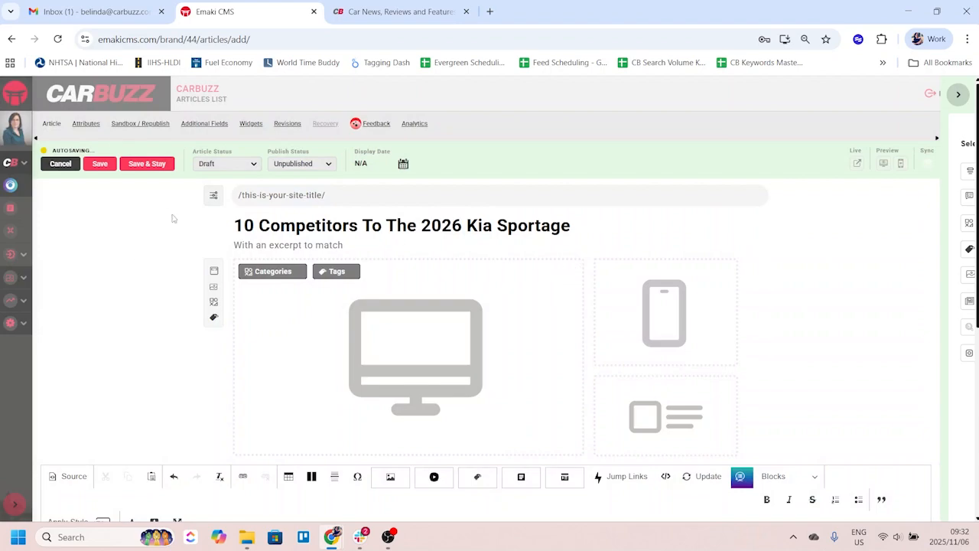
Step: Enter the SEO title 'Kia Sportage Competitors For 2026' and a placeholder SEO description
{"action": "left_click", "coordinate": [195, 124]}
{"action": "left_click", "coordinate": [75, 326]}
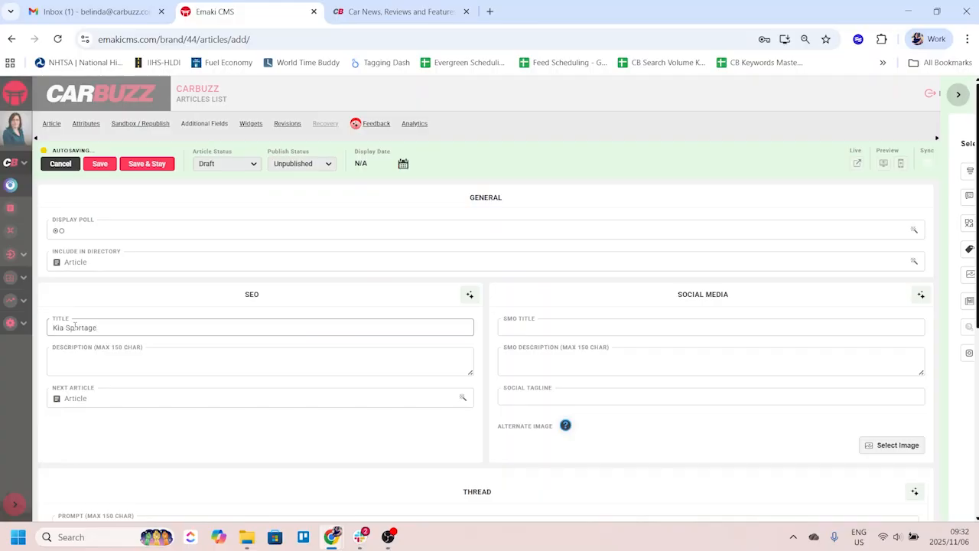
{"action": "type", "text": "Kia Sportage Competitors For 2026"}
{"action": "left_click", "coordinate": [103, 366]}
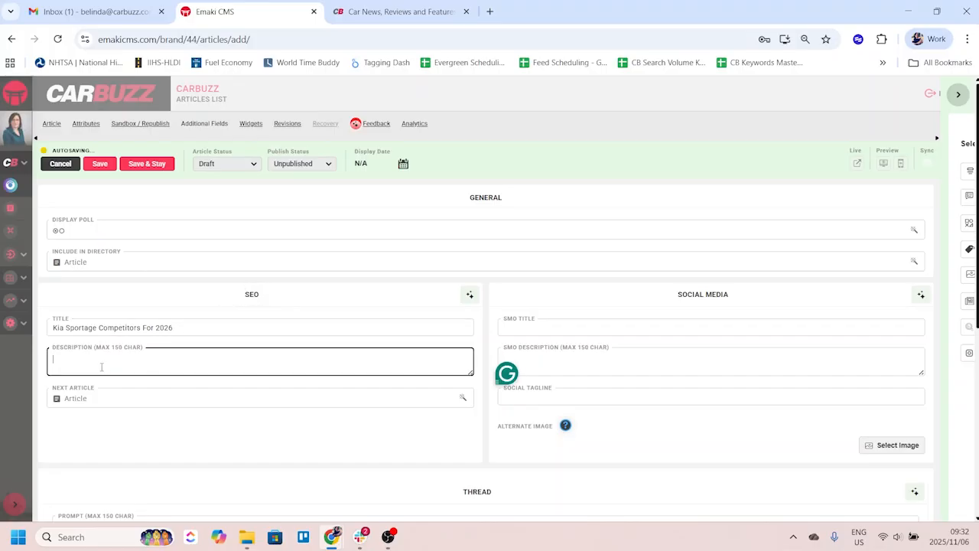
{"action": "type", "text": "kdfjsldkfjsldkfjsldk lsdkjflsdkfjsldkfj"}
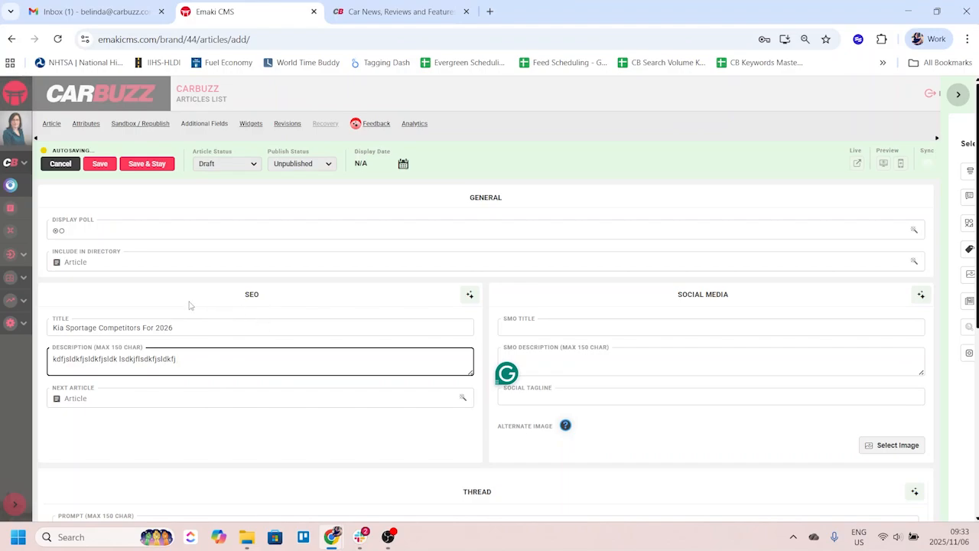
Step: Check the Article page, then begin typing the social media title in Additional Fields
{"action": "left_click", "coordinate": [50, 124]}
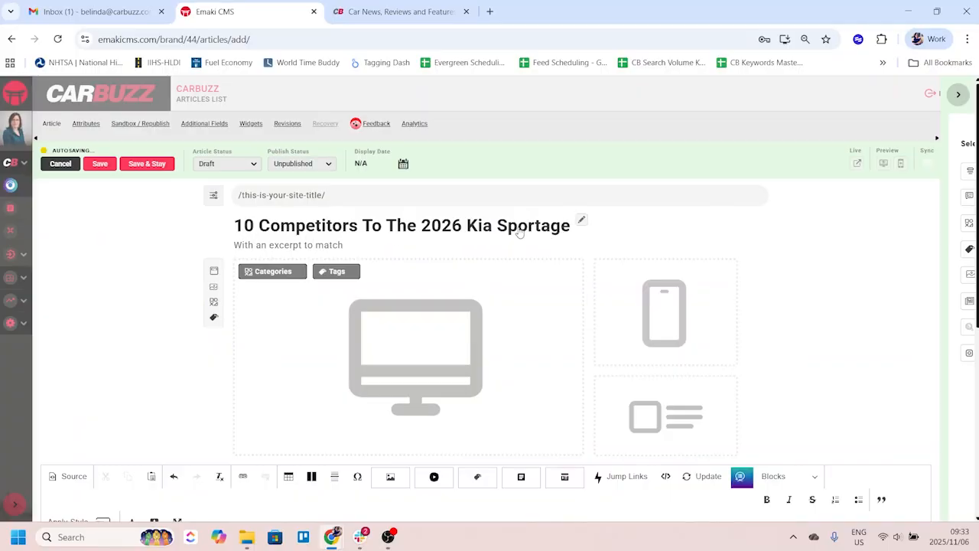
{"action": "left_click", "coordinate": [201, 125]}
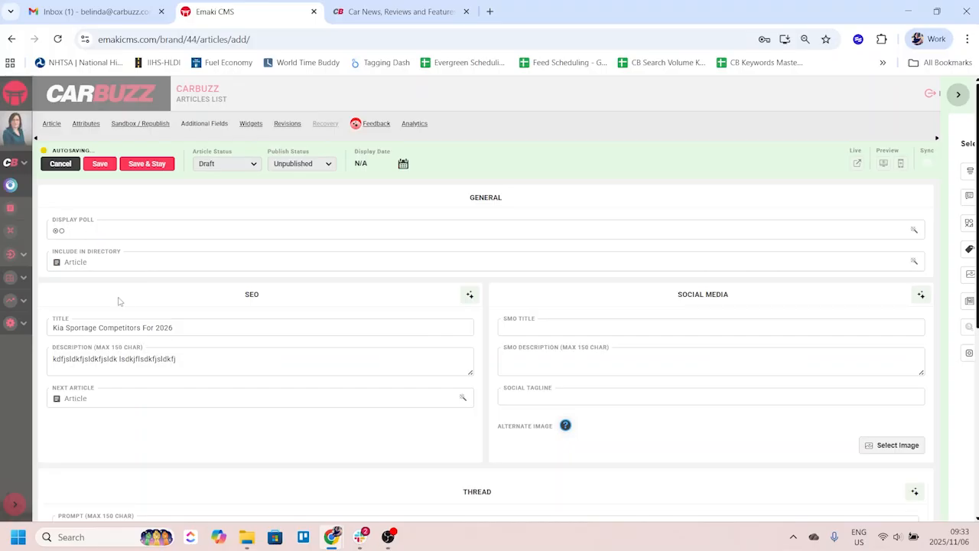
{"action": "left_click", "coordinate": [540, 330]}
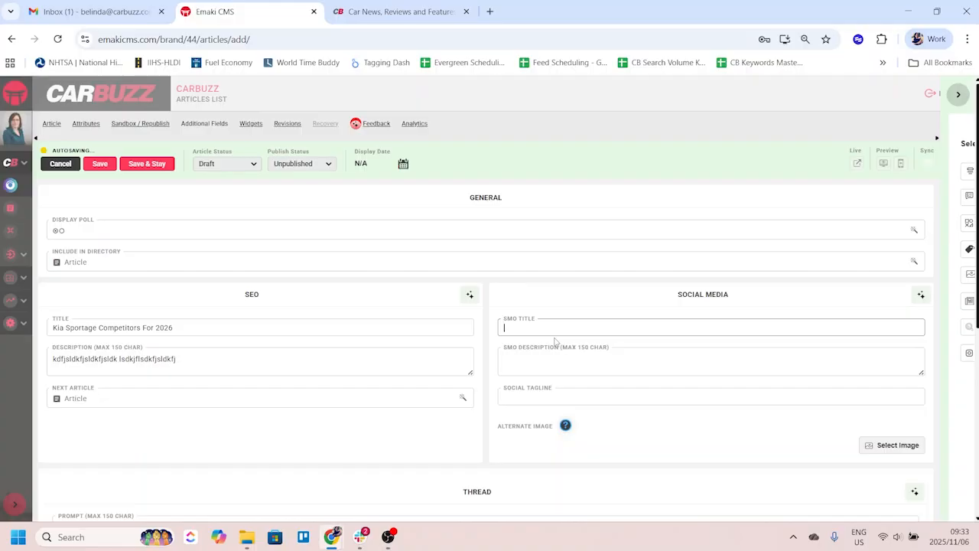
{"action": "left_click", "coordinate": [52, 123]}
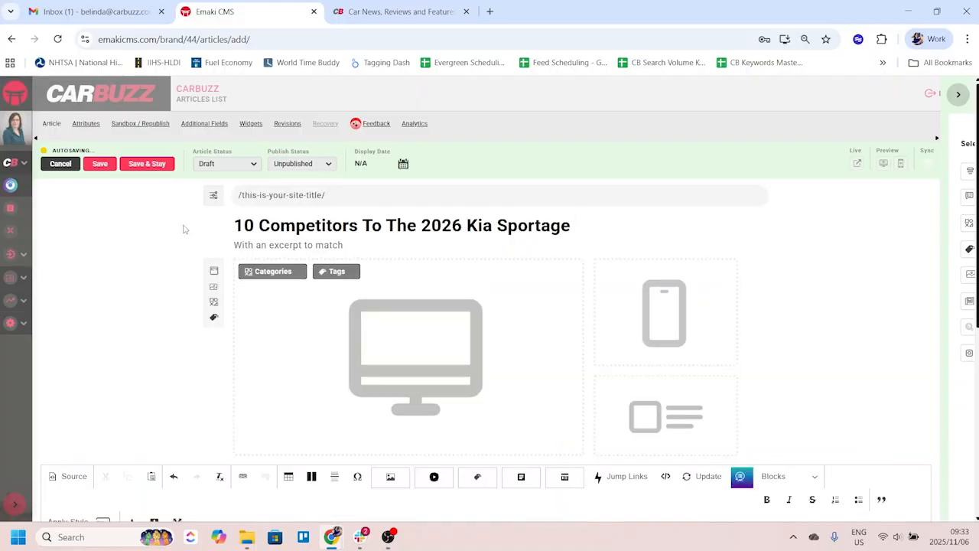
{"action": "left_click", "coordinate": [204, 123]}
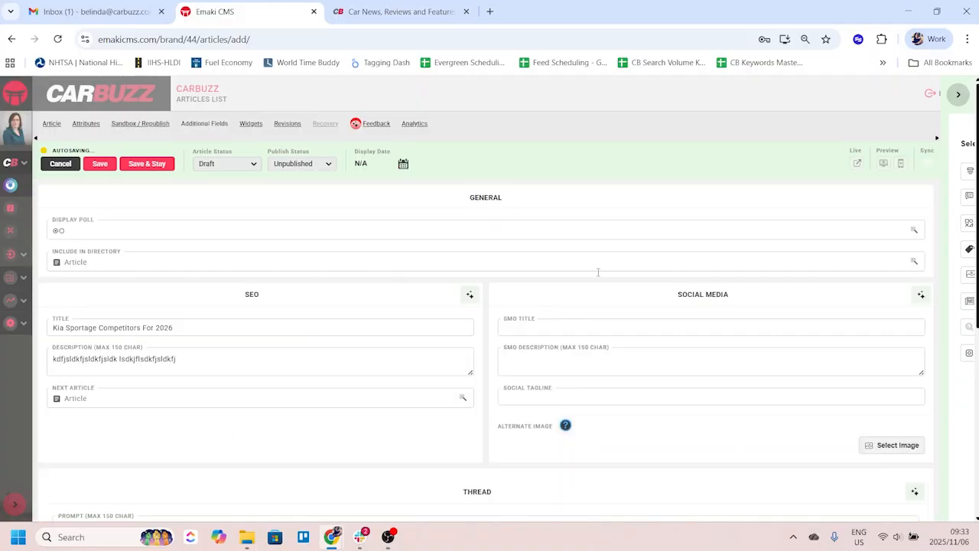
{"action": "left_click", "coordinate": [553, 332]}
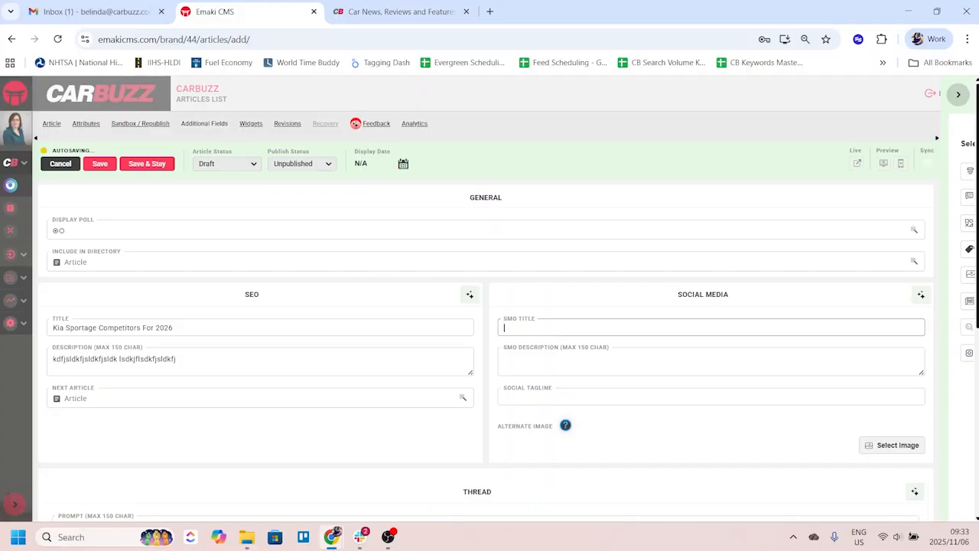
{"action": "key", "text": "alt+Tab"}
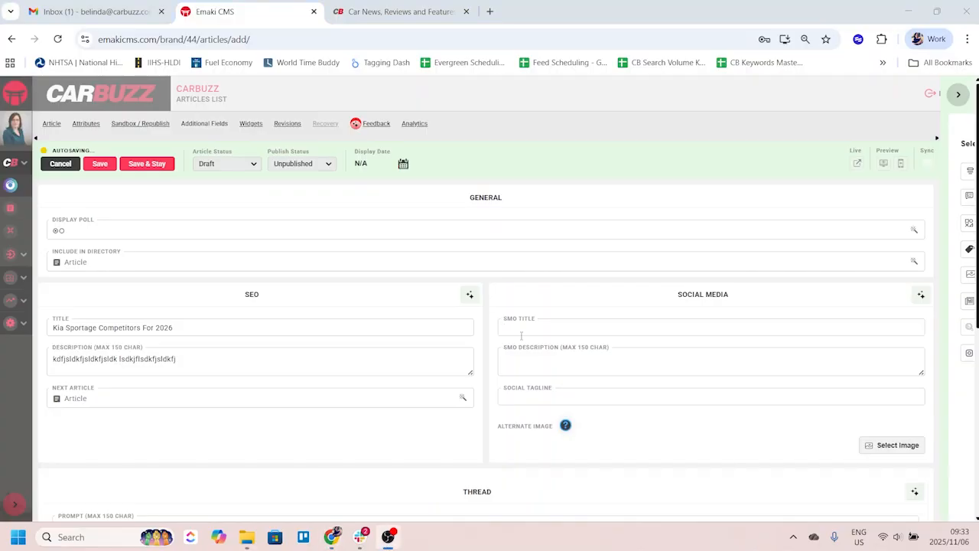
{"action": "left_click", "coordinate": [524, 330]}
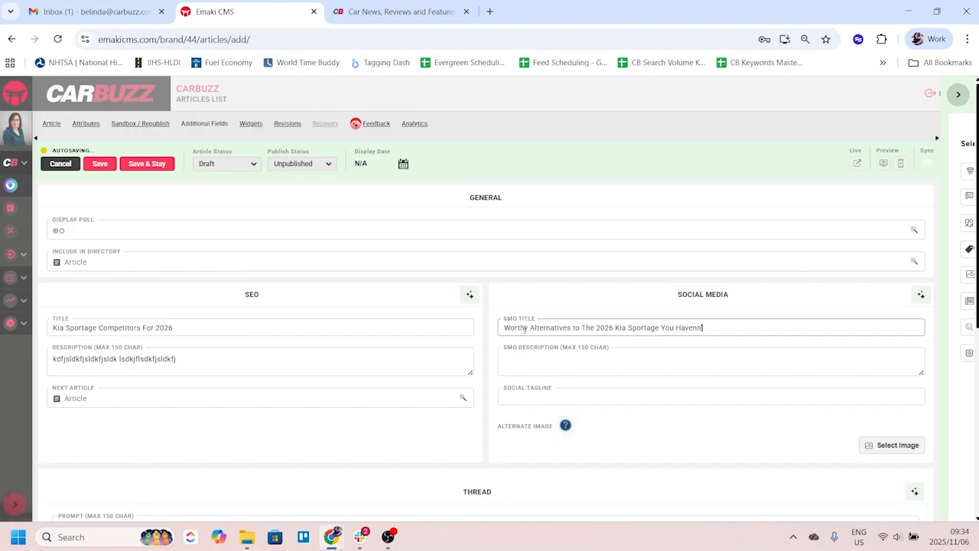
Step: Finish the social title 'Worthy Alternatives To The 2026 Kia Sportage You Haven't Thought Of Yet', capitalising 'To'
{"action": "type", "text": "ought Of Yet"}
{"action": "left_click", "coordinate": [574, 328]}
{"action": "key", "text": "Delete"}
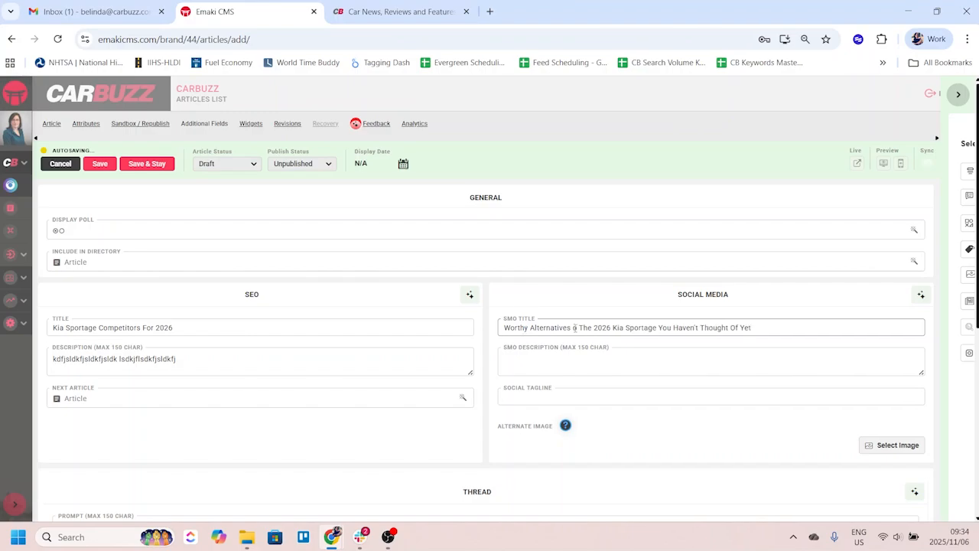
{"action": "type", "text": "T"}
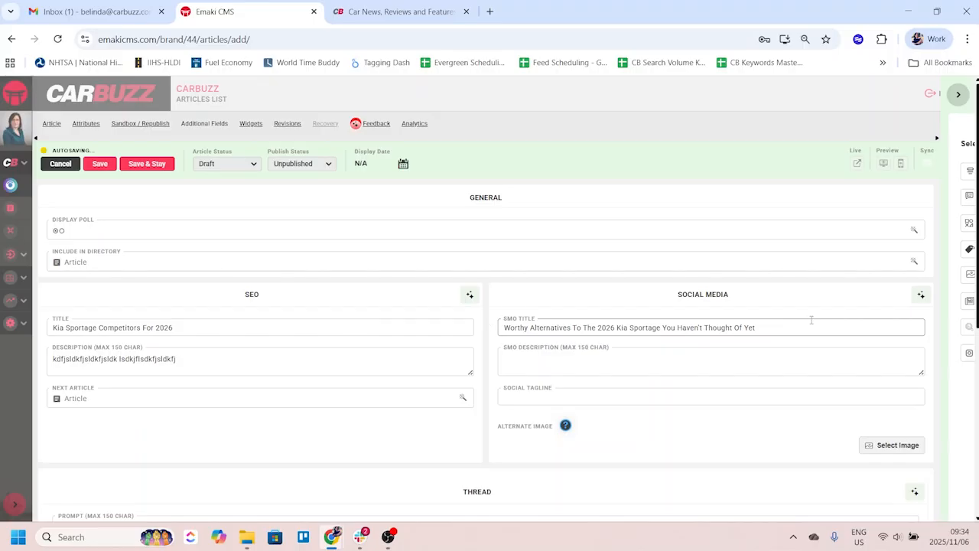
Step: Enter a placeholder social media description and scroll down toward the Thread section
{"action": "left_click", "coordinate": [563, 365]}
{"action": "type", "text": "jfsldkjflsdkfj sd"}
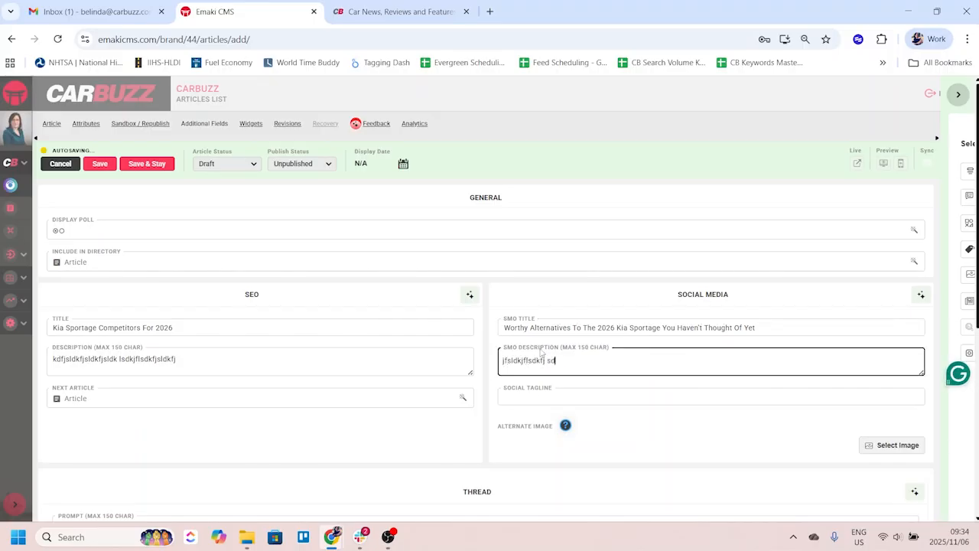
{"action": "type", "text": "kfjsdkfjsldkfj asjdlkajsd"}
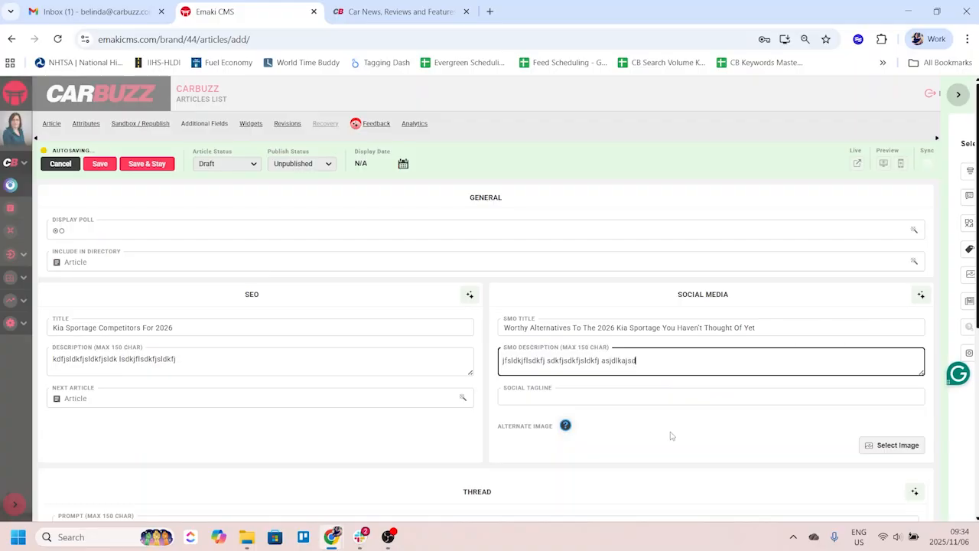
{"action": "scroll", "coordinate": [872, 440], "scroll_direction": "down", "scroll_amount": 1}
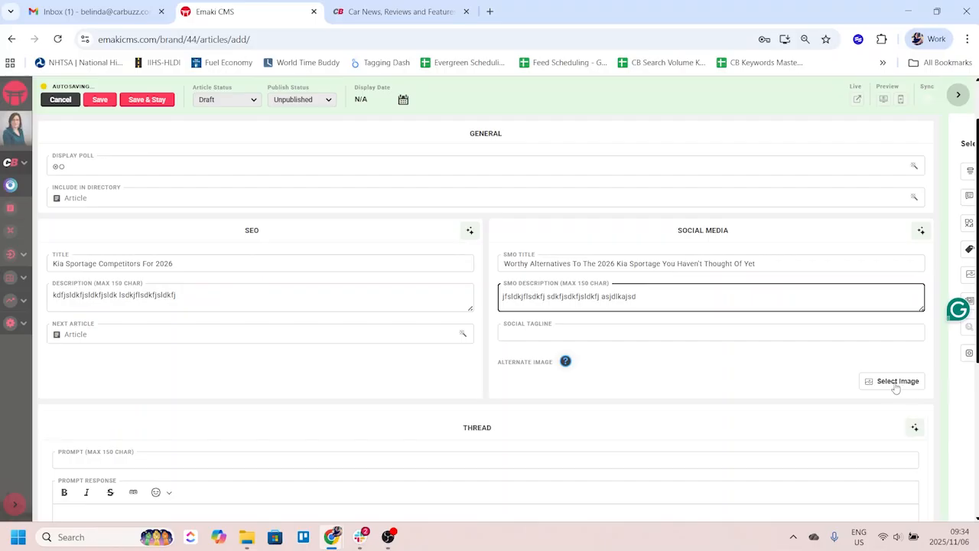
{"action": "scroll", "coordinate": [896, 389], "scroll_direction": "up", "scroll_amount": 1}
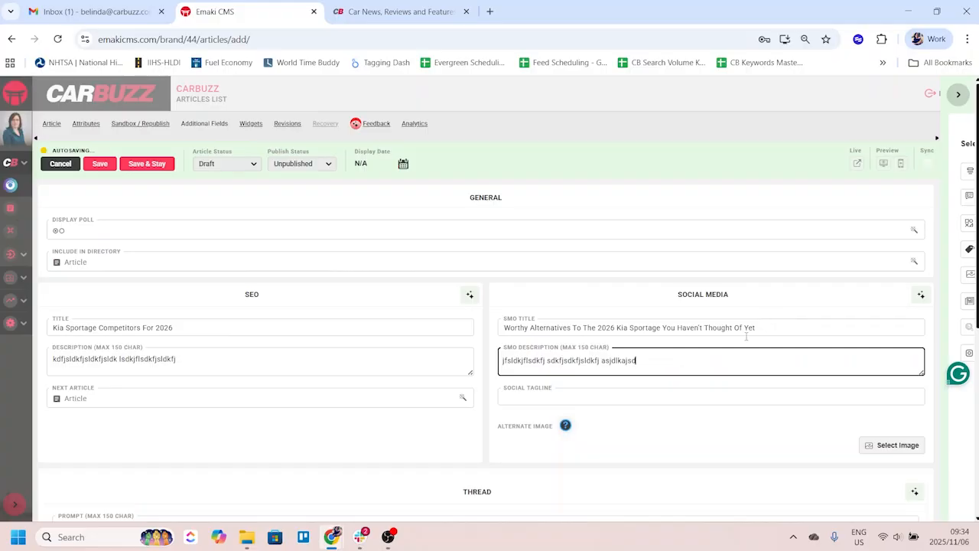
{"action": "scroll", "coordinate": [750, 407], "scroll_direction": "down", "scroll_amount": 3}
{"action": "scroll", "coordinate": [739, 405], "scroll_direction": "up", "scroll_amount": 3}
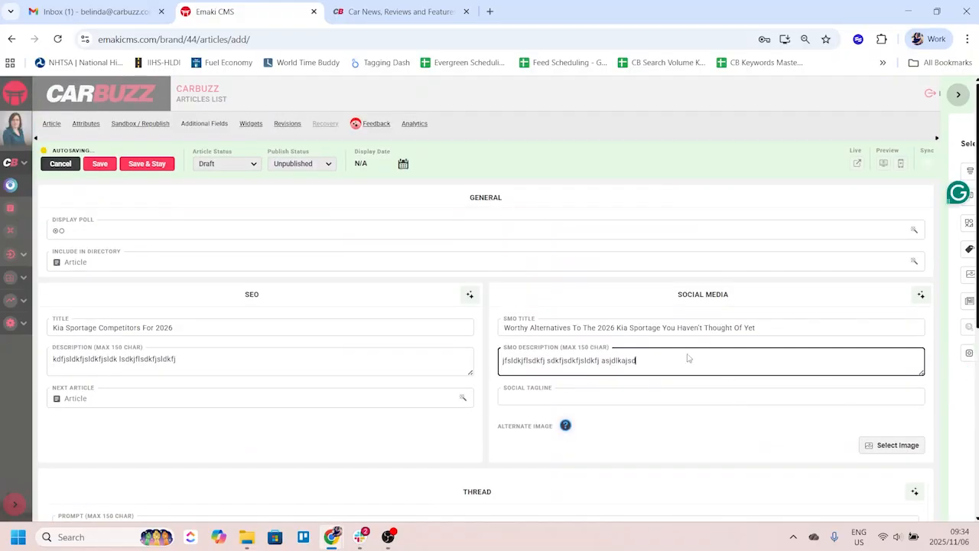
{"action": "scroll", "coordinate": [650, 348], "scroll_direction": "down", "scroll_amount": 3}
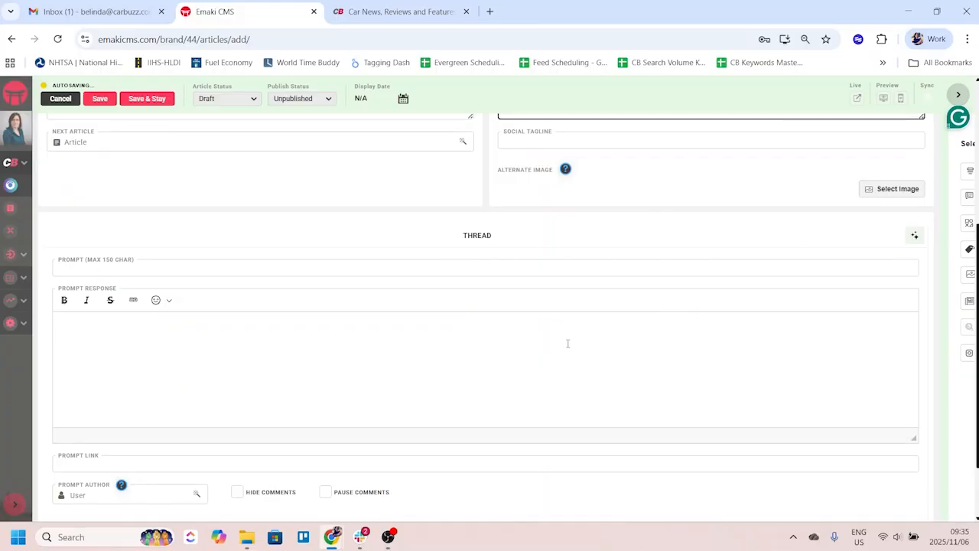
{"action": "scroll", "coordinate": [306, 321], "scroll_direction": "down", "scroll_amount": 1}
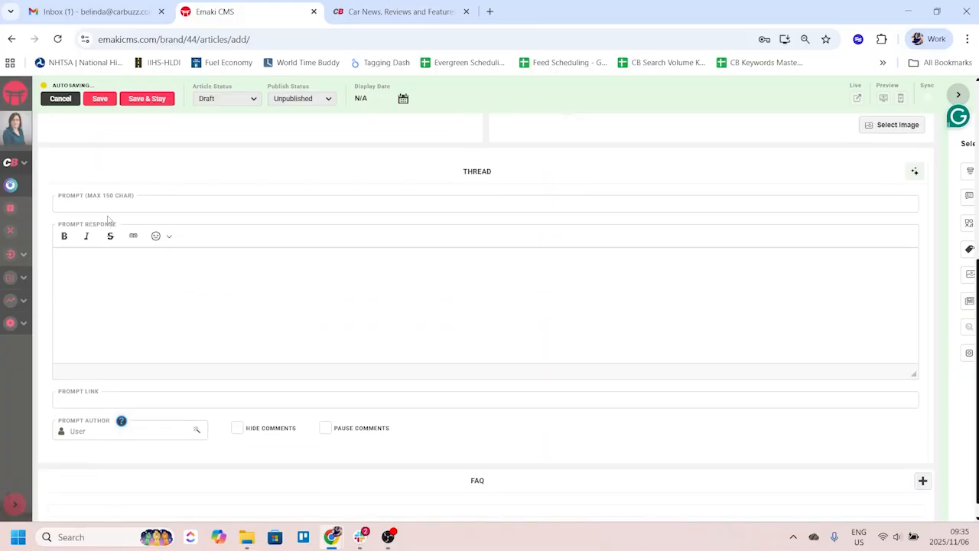
{"action": "left_click", "coordinate": [84, 203]}
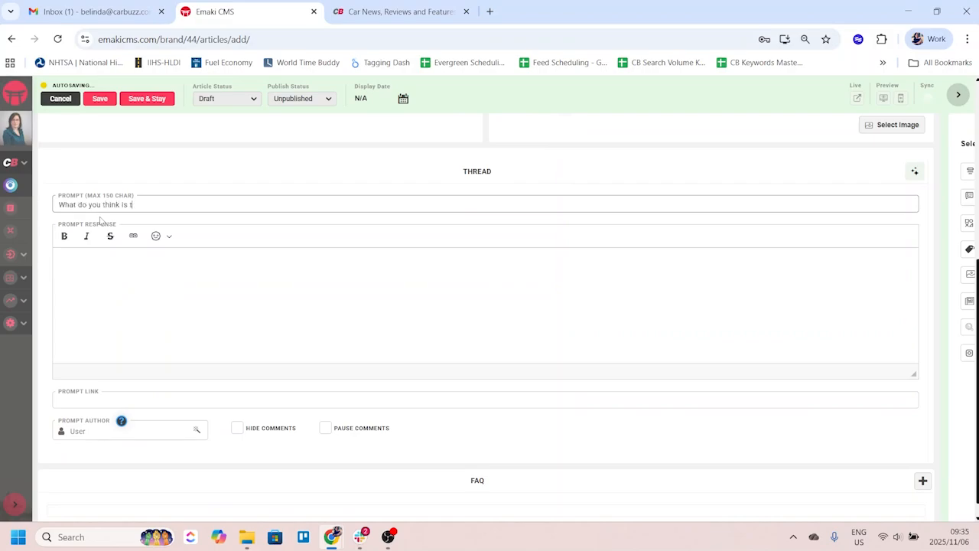
{"action": "type", "text": "he best competitor to the Kia Sportage?"}
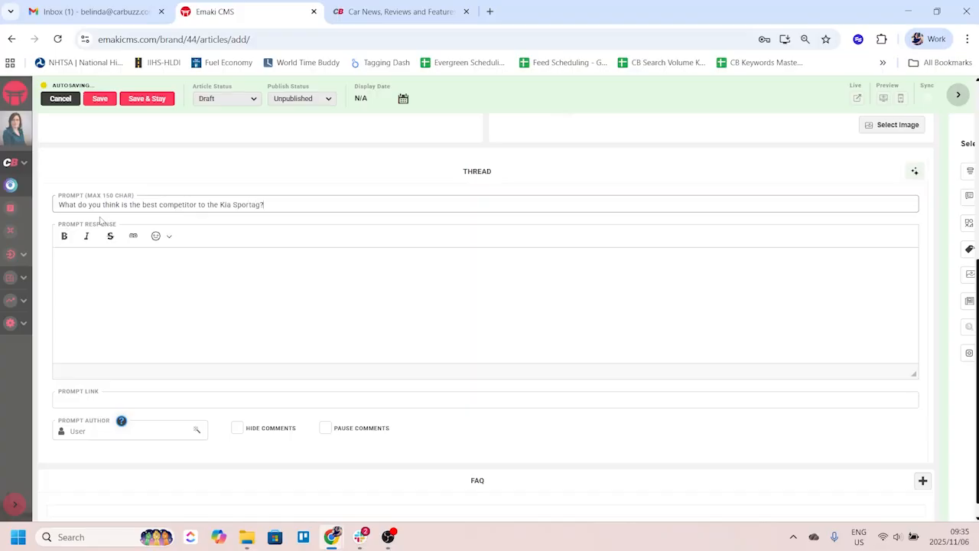
{"action": "left_click", "coordinate": [272, 303]}
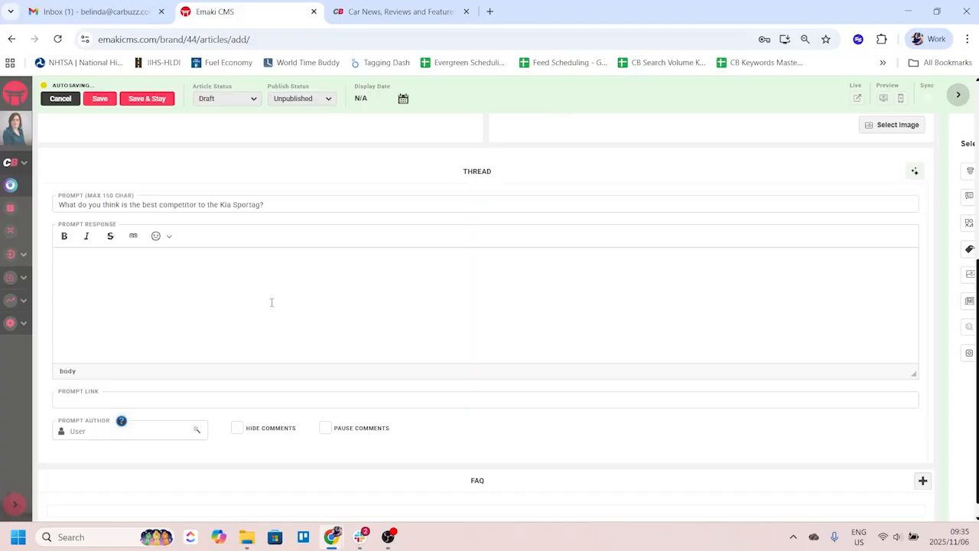
{"action": "type", "text": "There ar"}
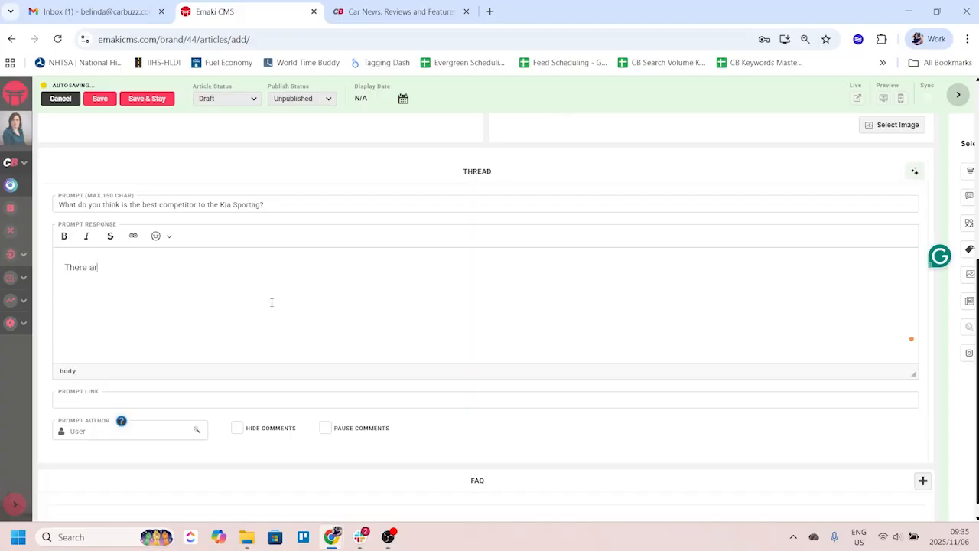
{"action": "type", "text": "e many options on th"}
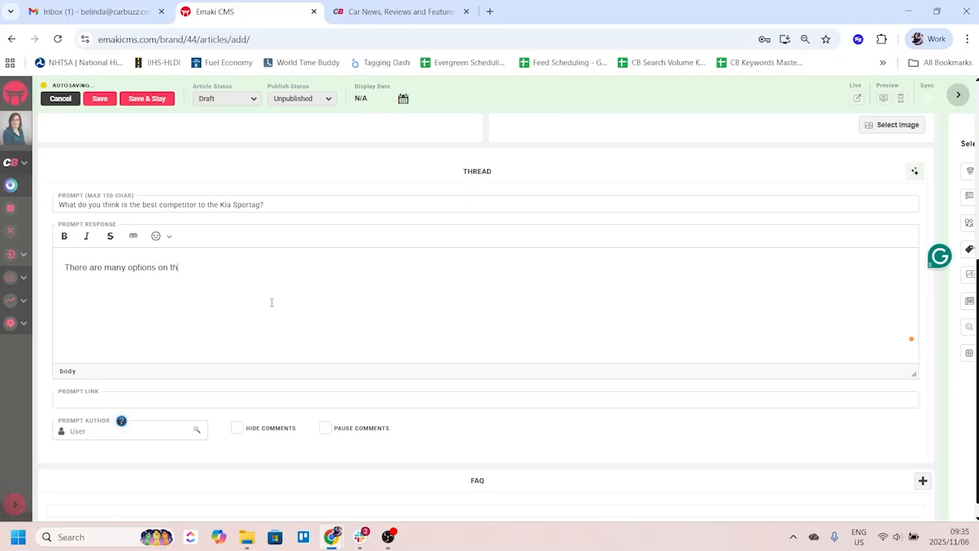
{"action": "type", "text": "e market in 2026...."}
{"action": "left_click", "coordinate": [179, 433]}
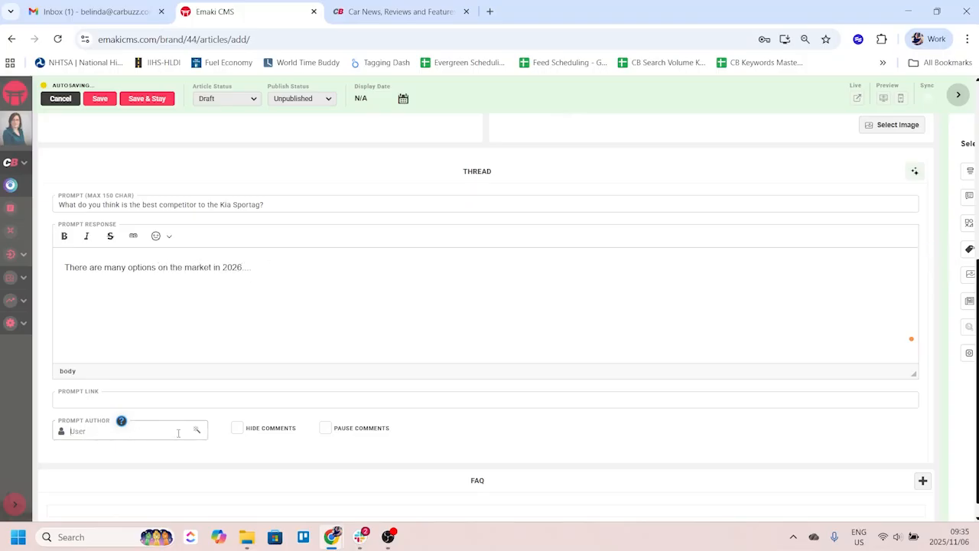
{"action": "type", "text": "belinda"}
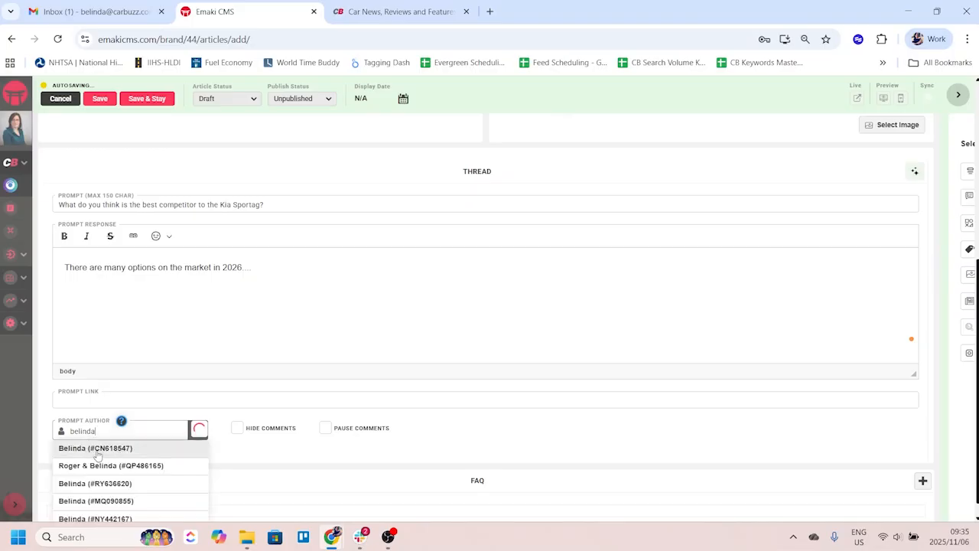
{"action": "left_click", "coordinate": [116, 448]}
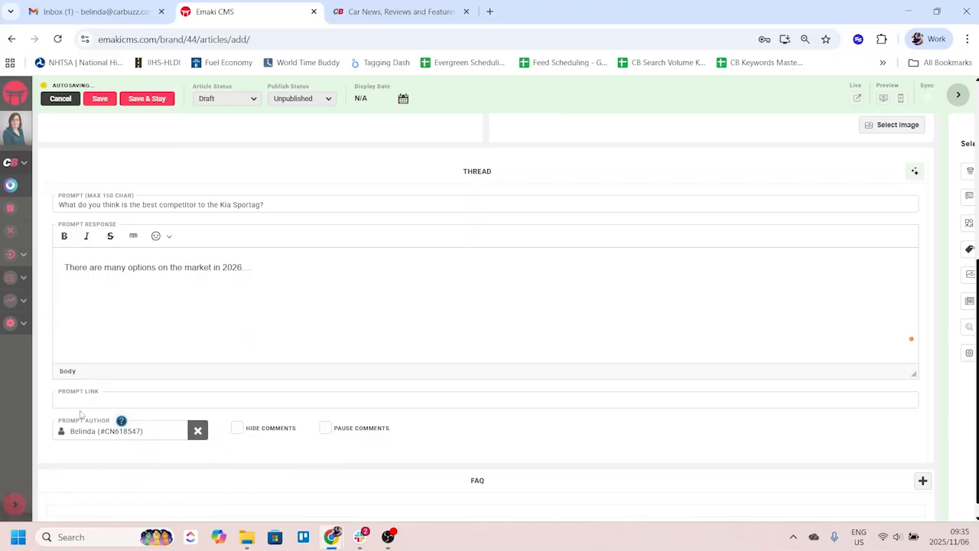
{"action": "scroll", "coordinate": [396, 375], "scroll_direction": "up", "scroll_amount": 4}
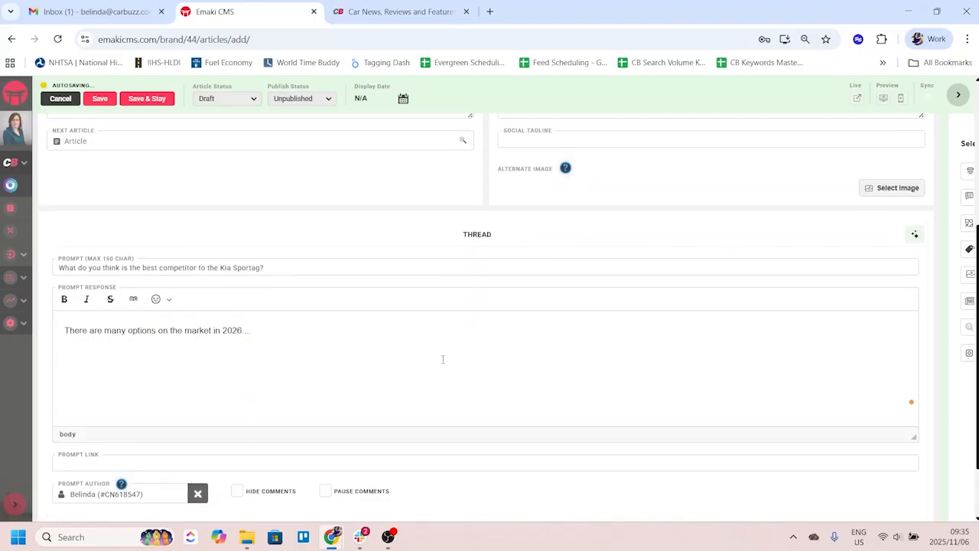
{"action": "scroll", "coordinate": [536, 382], "scroll_direction": "down", "scroll_amount": 2}
{"action": "scroll", "coordinate": [567, 392], "scroll_direction": "down", "scroll_amount": 2}
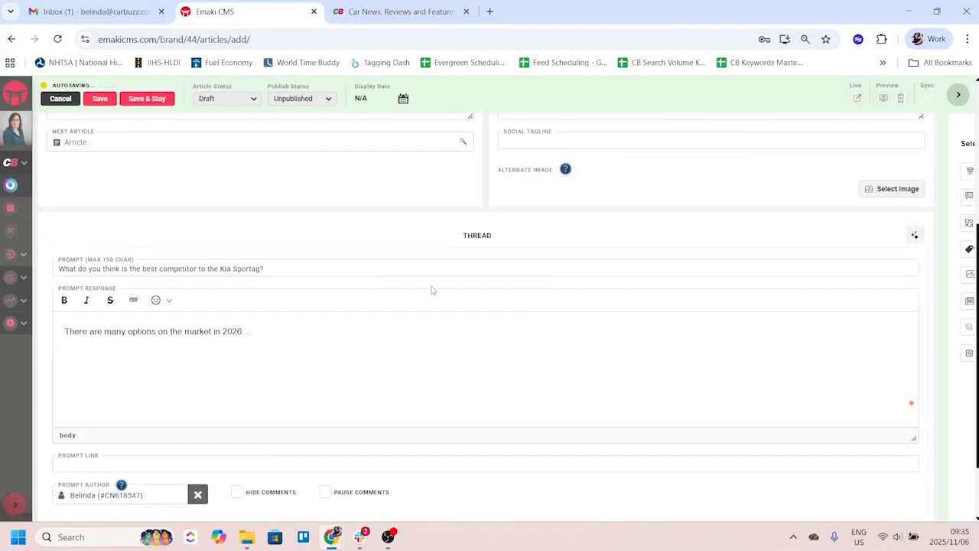
{"action": "scroll", "coordinate": [536, 306], "scroll_direction": "down", "scroll_amount": 1}
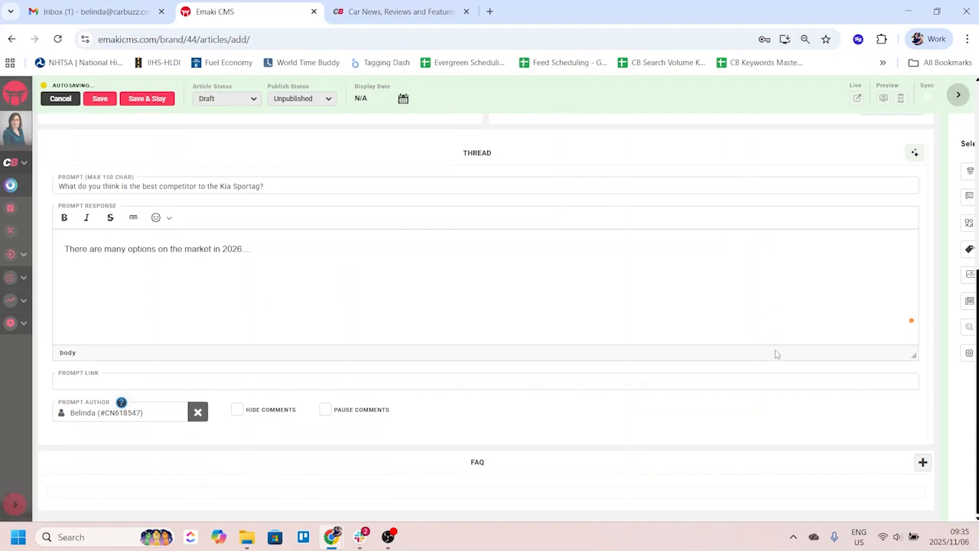
{"action": "scroll", "coordinate": [785, 311], "scroll_direction": "up", "scroll_amount": 2}
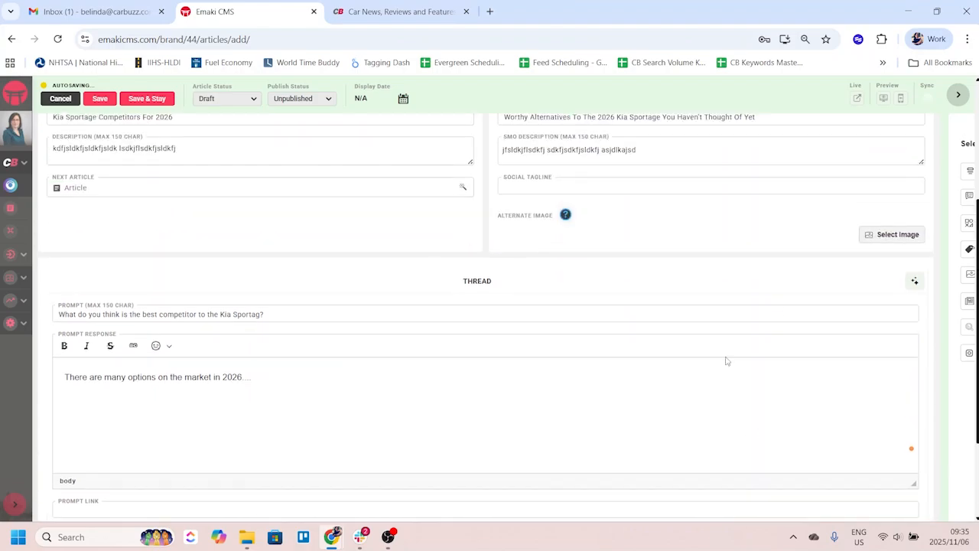
{"action": "scroll", "coordinate": [280, 344], "scroll_direction": "up", "scroll_amount": 3}
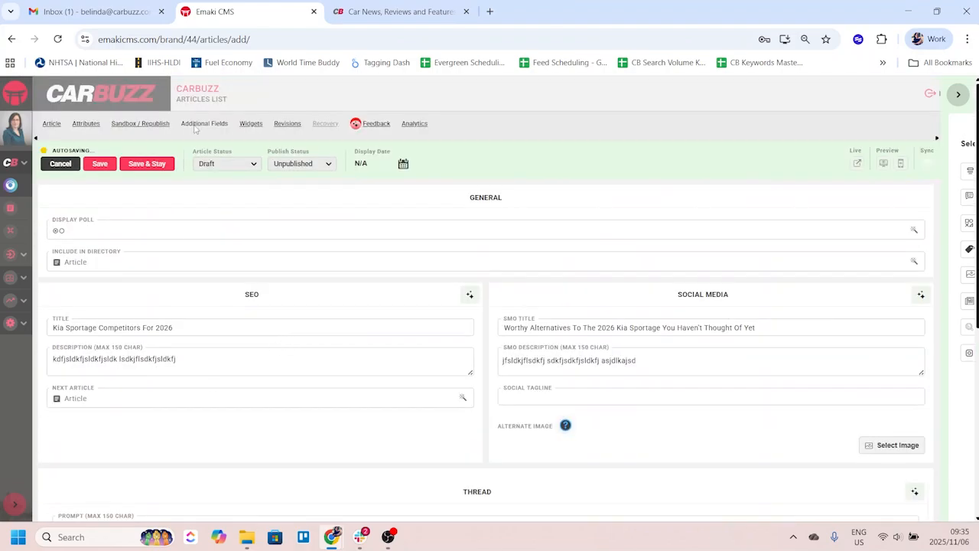
Step: Set the Widgets article status to Completed and save the article without leaving the page
{"action": "left_click", "coordinate": [251, 124]}
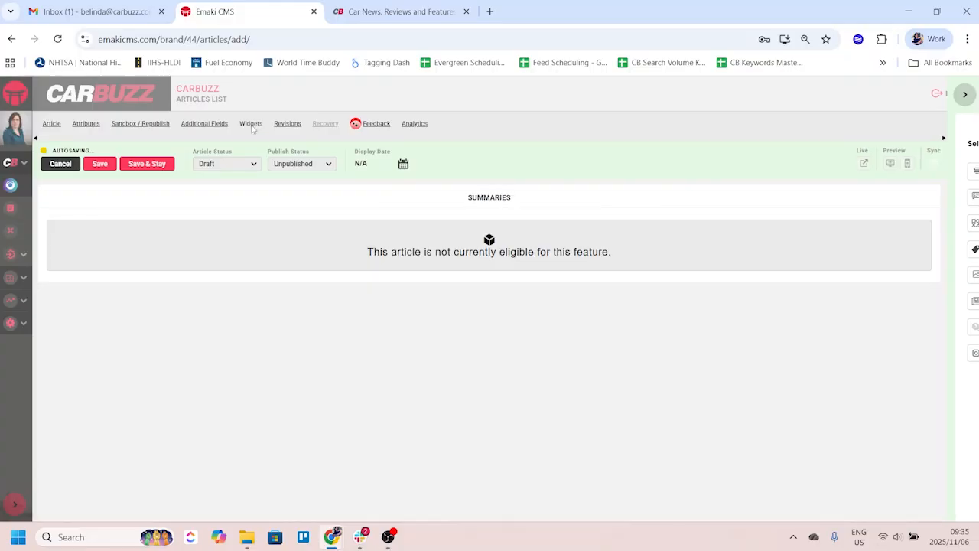
{"action": "left_click", "coordinate": [234, 166]}
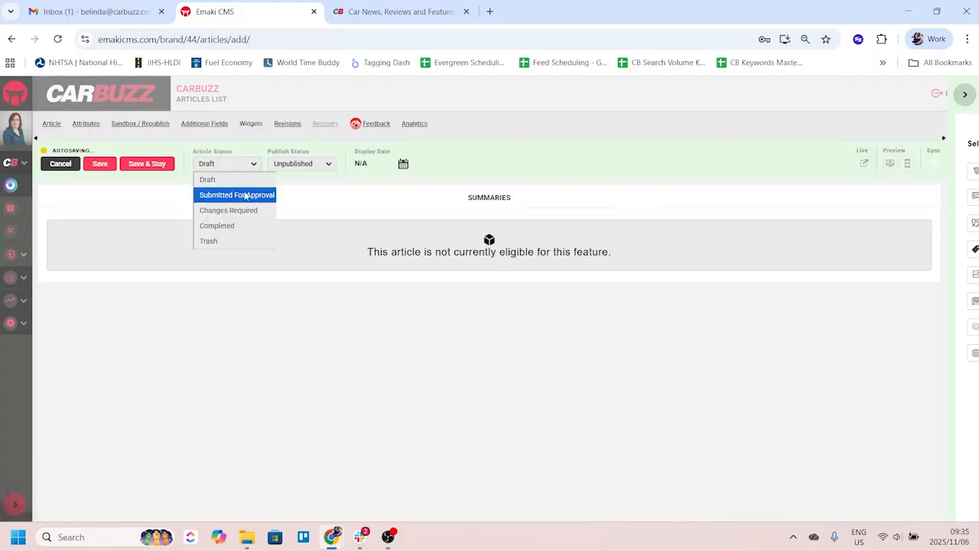
{"action": "left_click", "coordinate": [463, 343]}
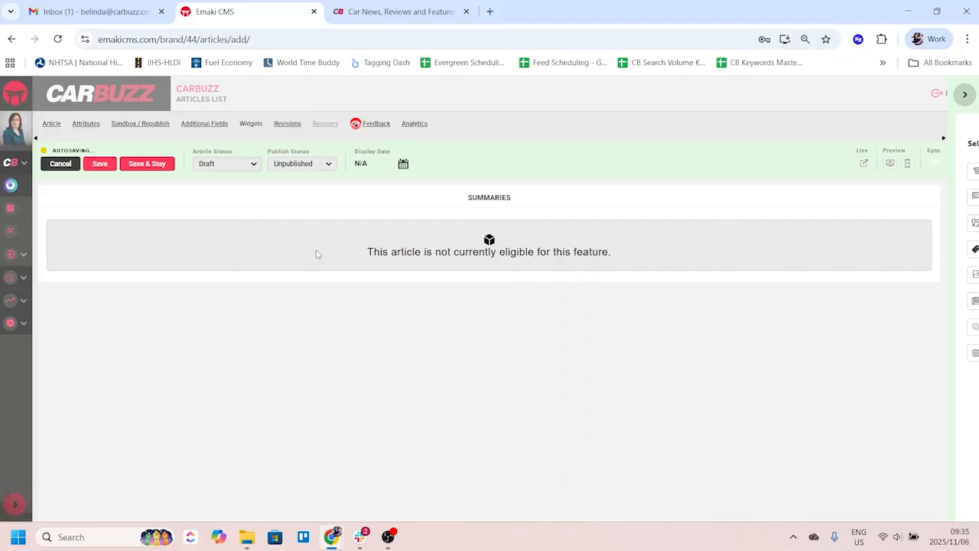
{"action": "left_click", "coordinate": [241, 167]}
{"action": "left_click", "coordinate": [220, 227]}
{"action": "left_click", "coordinate": [148, 164]}
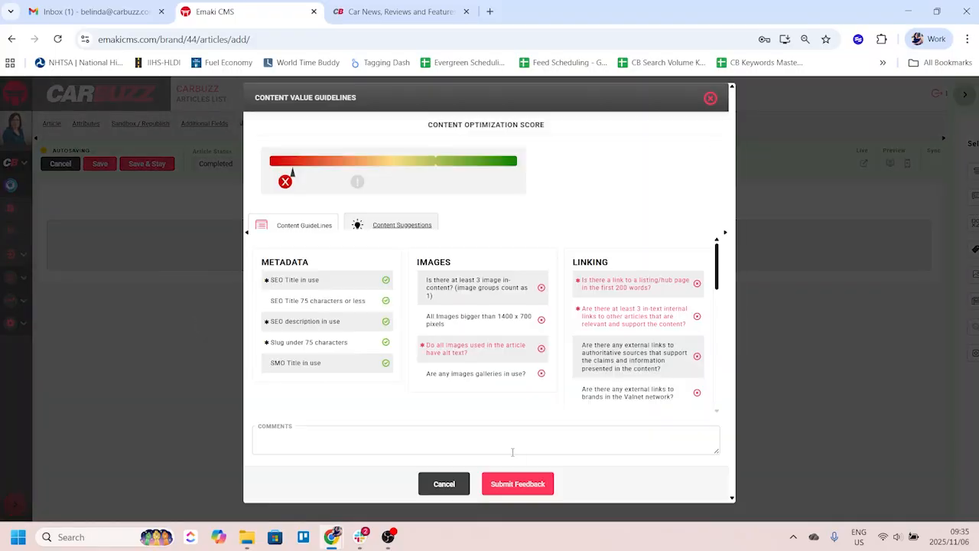
Step: Submit the Content Value Guidelines feedback and close the review
{"action": "left_click", "coordinate": [536, 490]}
{"action": "scroll", "coordinate": [536, 494], "scroll_direction": "down", "scroll_amount": 1}
{"action": "left_click", "coordinate": [525, 497]}
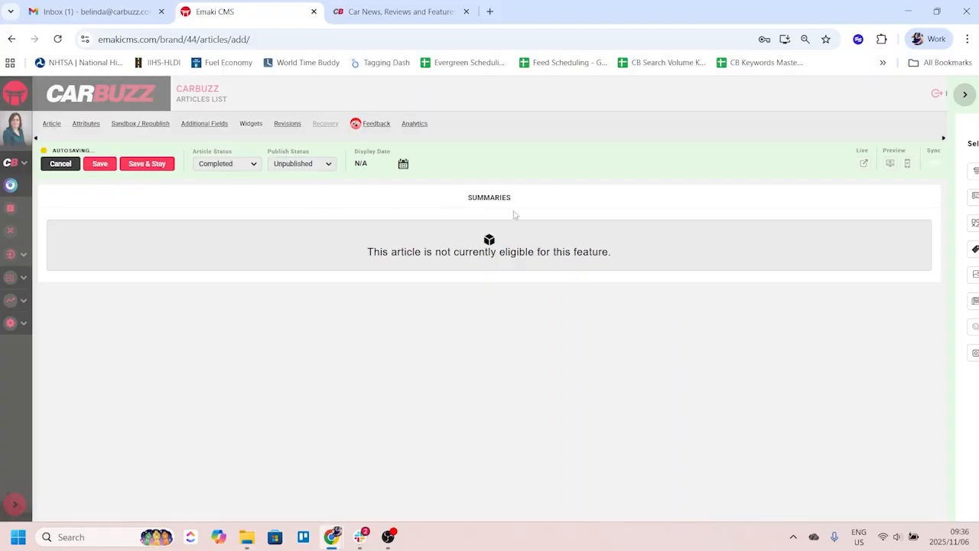
Step: Return to the Article tab's editor body, then switch over to the live CarBuzz site
{"action": "left_click", "coordinate": [51, 123]}
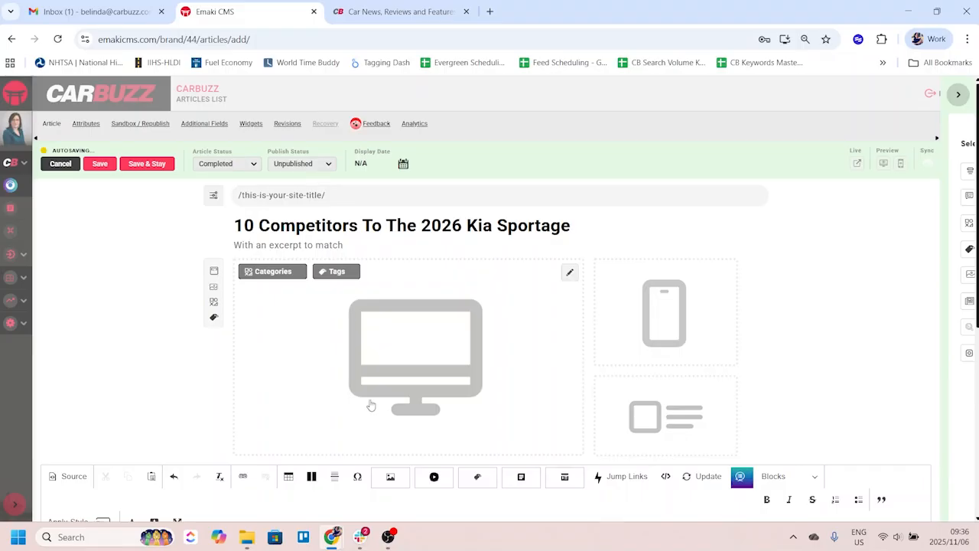
{"action": "scroll", "coordinate": [473, 355], "scroll_direction": "down", "scroll_amount": 1}
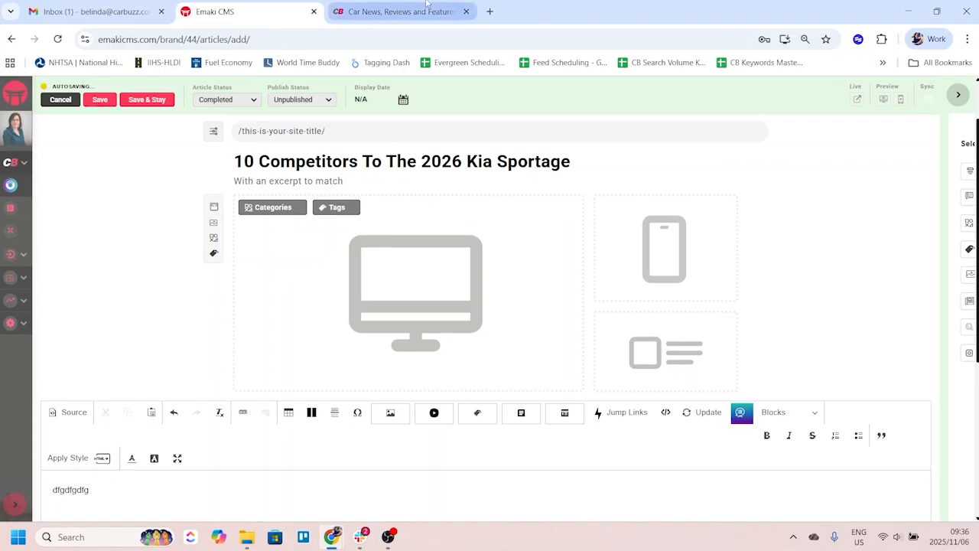
{"action": "key", "text": "ctrl+Tab"}
{"action": "scroll", "coordinate": [763, 227], "scroll_direction": "down", "scroll_amount": 1}
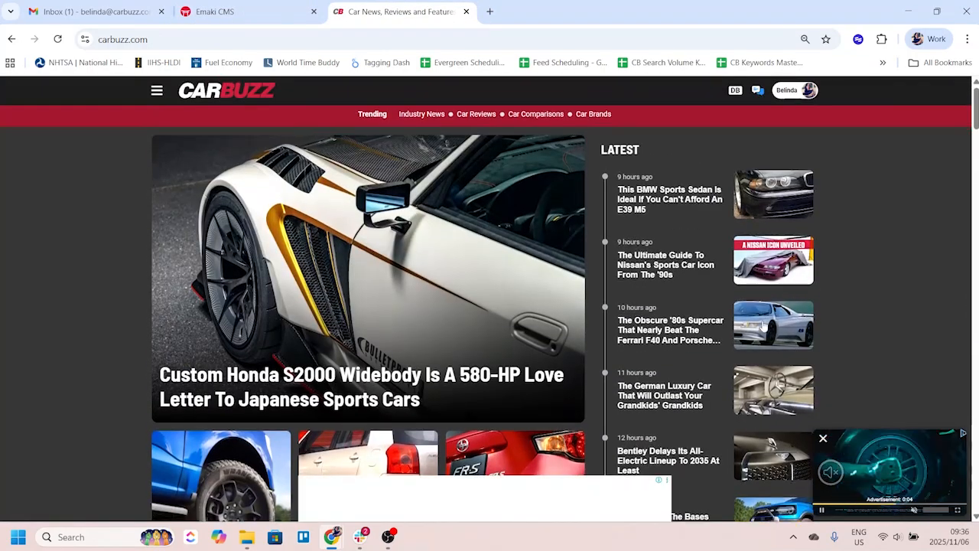
{"action": "scroll", "coordinate": [316, 315], "scroll_direction": "down", "scroll_amount": 6}
{"action": "scroll", "coordinate": [367, 323], "scroll_direction": "down", "scroll_amount": 3}
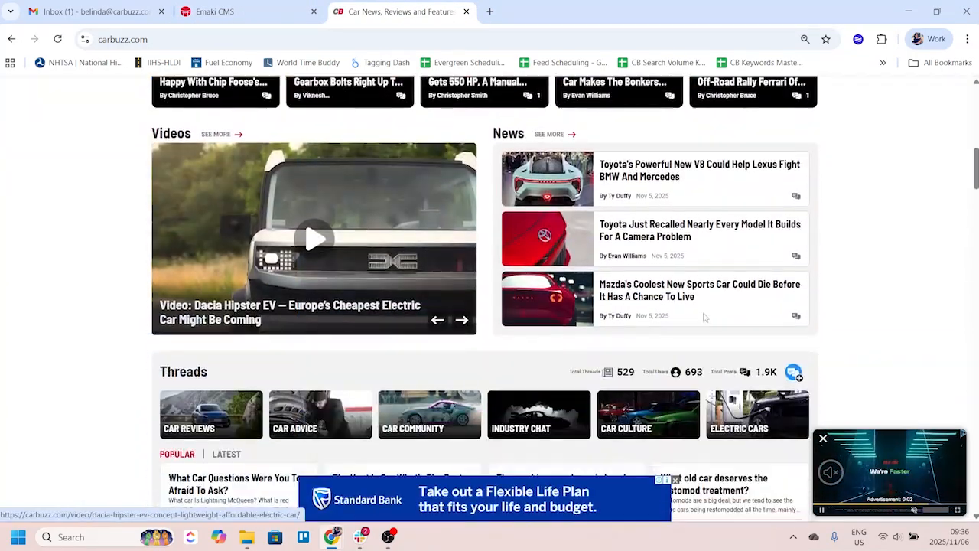
{"action": "key", "text": "ctrl+shift+Tab"}
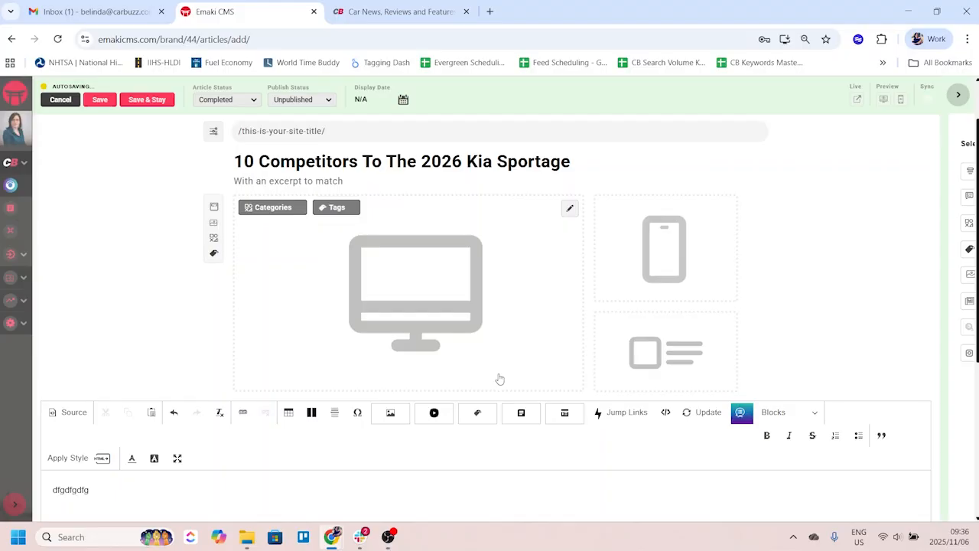
Step: Open the Featured Element dialog from the desktop image placeholder under the title
{"action": "left_click", "coordinate": [422, 293]}
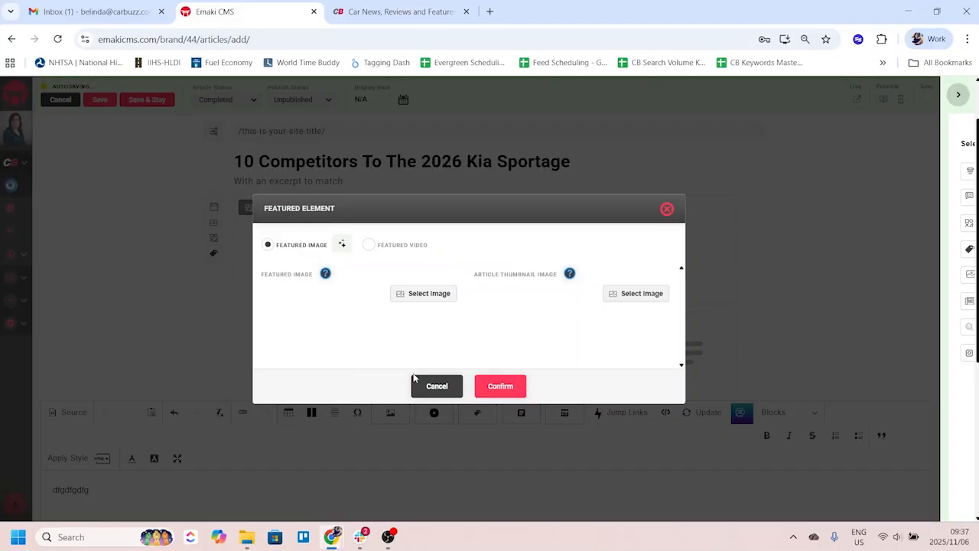
Step: Open the image library with CB uploads as the source and the 16:9 ratio filter
{"action": "left_click", "coordinate": [422, 299]}
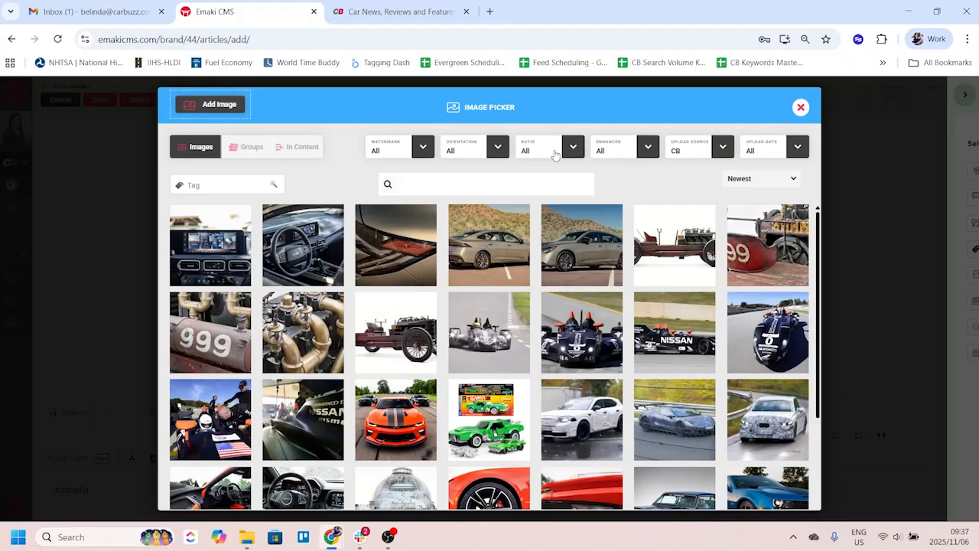
{"action": "left_click", "coordinate": [704, 152]}
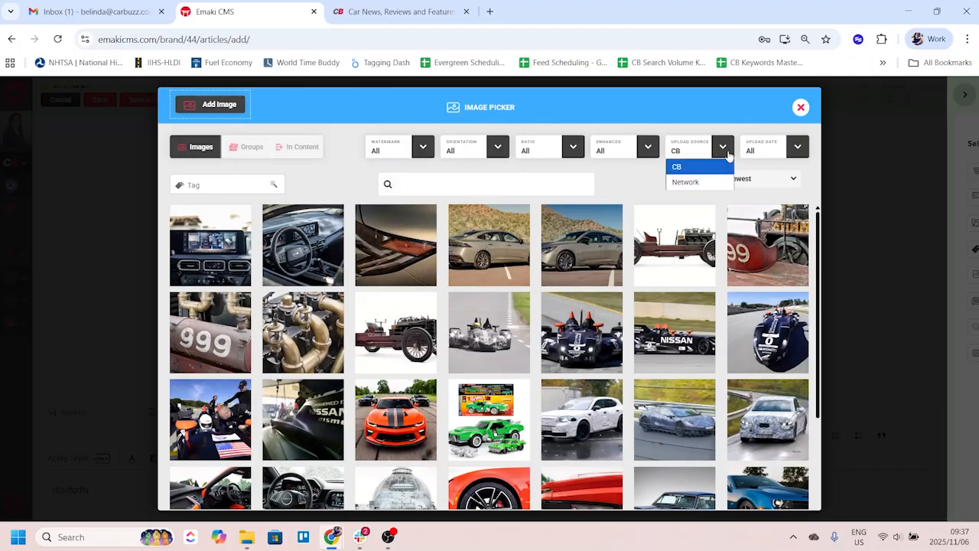
{"action": "left_click", "coordinate": [685, 169]}
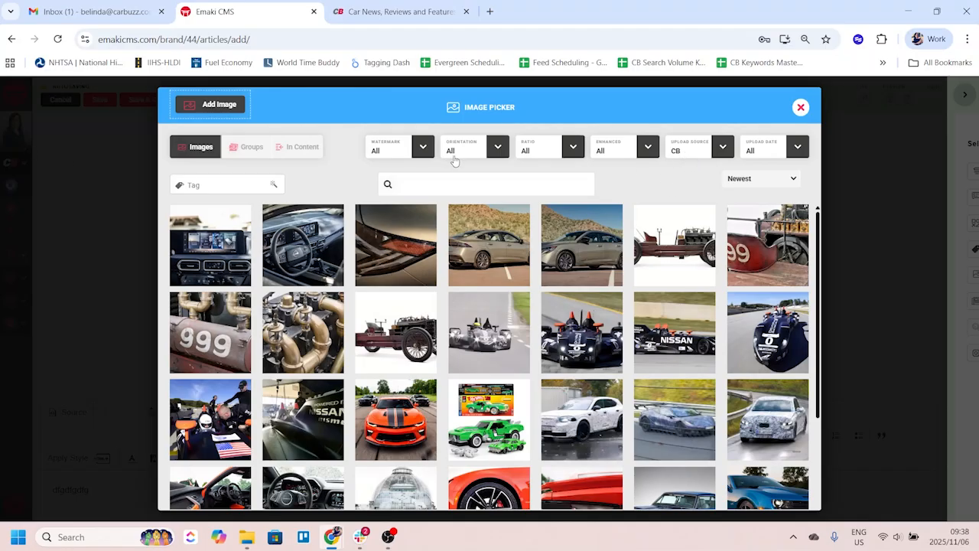
{"action": "left_click", "coordinate": [529, 153]}
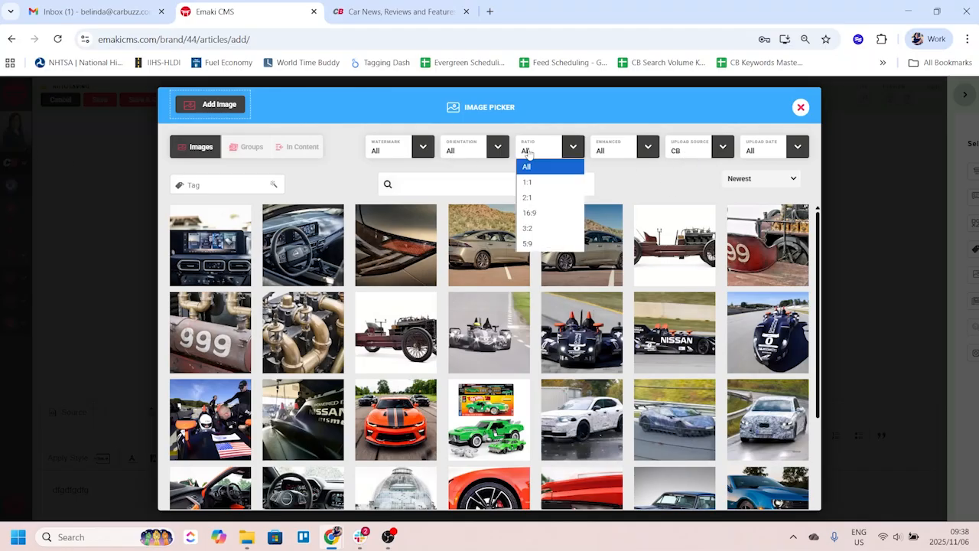
{"action": "left_click", "coordinate": [530, 215]}
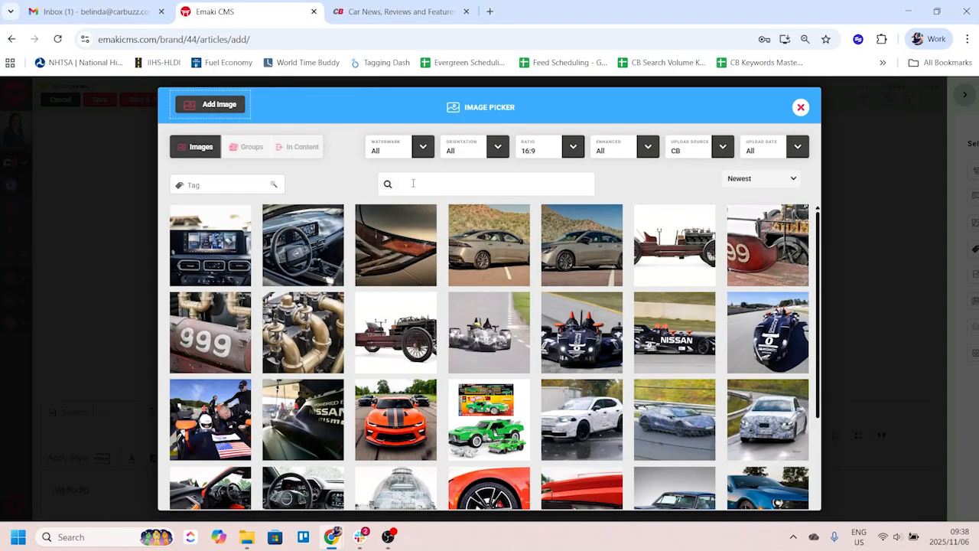
Step: Search the image library for Kia and browse the results
{"action": "left_click", "coordinate": [388, 188]}
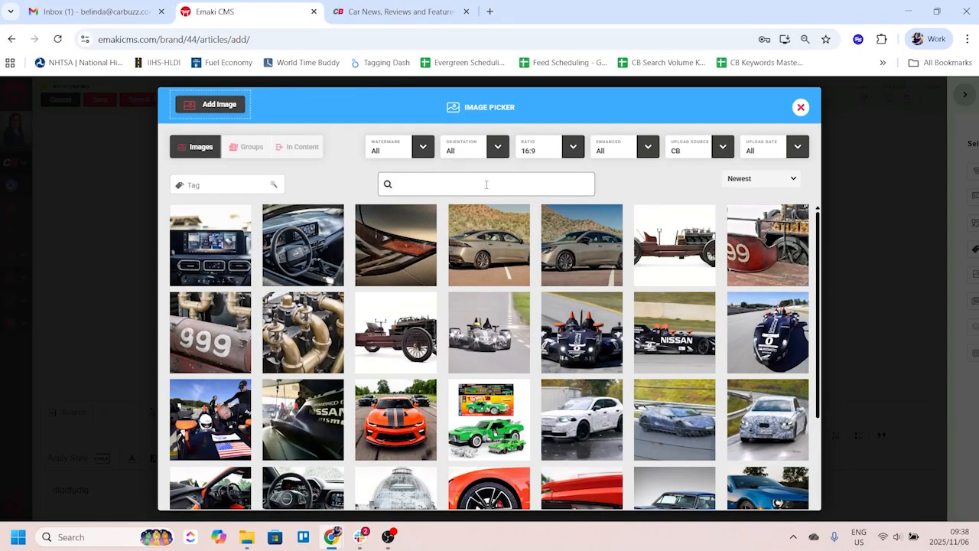
{"action": "type", "text": "Kia Sportage"}
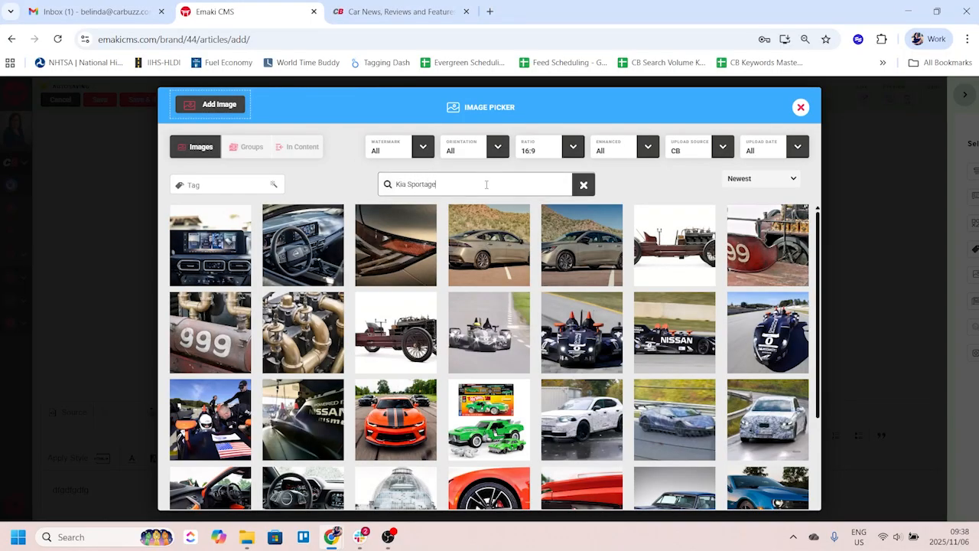
{"action": "key", "text": "Return"}
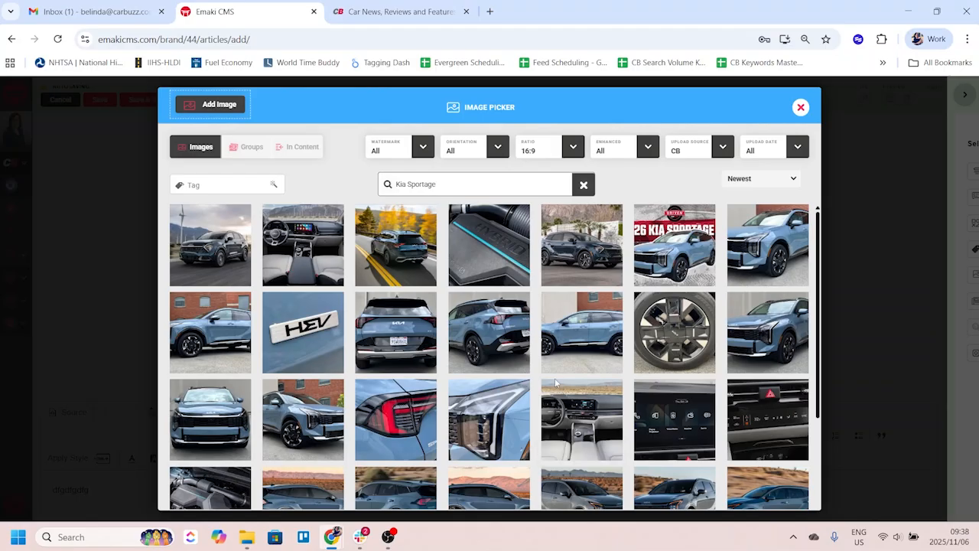
{"action": "scroll", "coordinate": [556, 382], "scroll_direction": "down", "scroll_amount": 5}
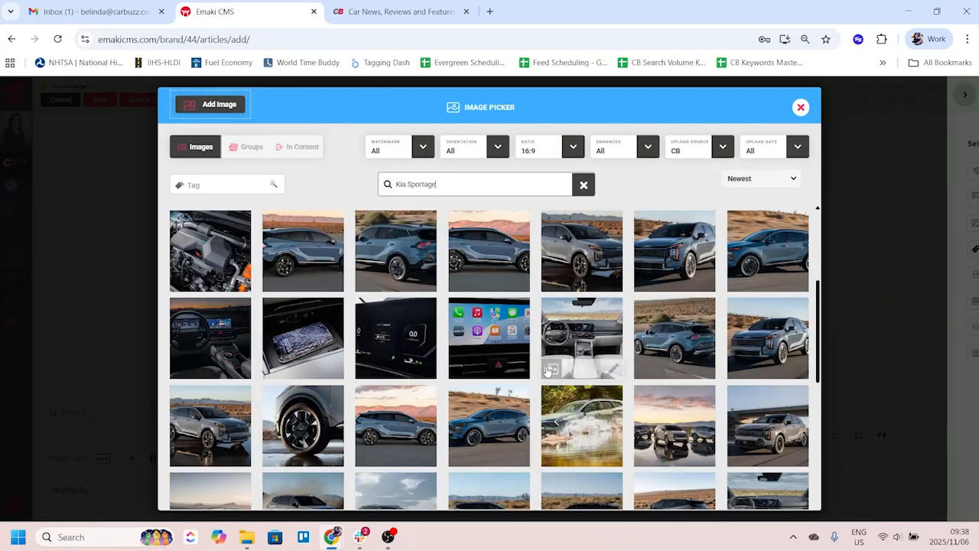
{"action": "scroll", "coordinate": [547, 370], "scroll_direction": "up", "scroll_amount": 5}
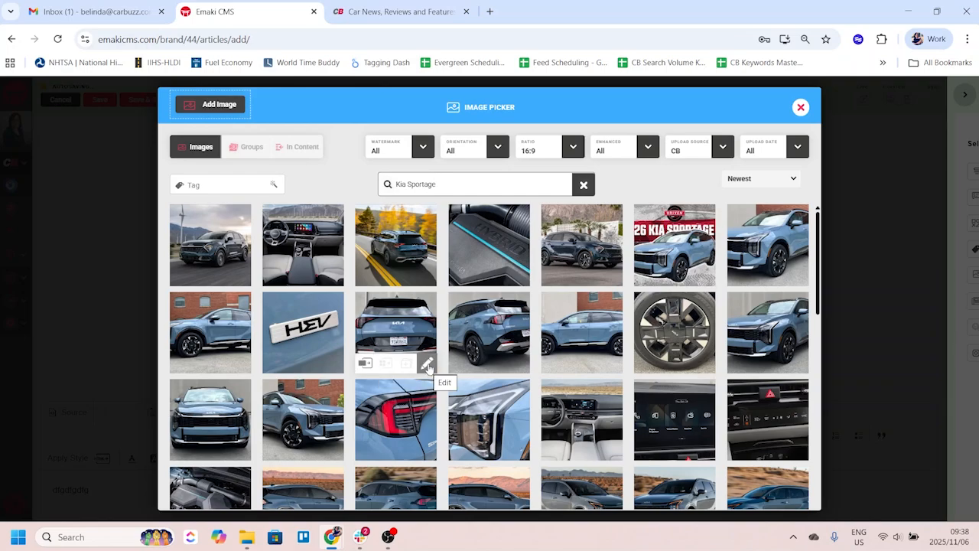
Step: Review the 2026 Kia Sportage HEV rear photo's credit, description and tags, then close it
{"action": "left_click", "coordinate": [428, 366]}
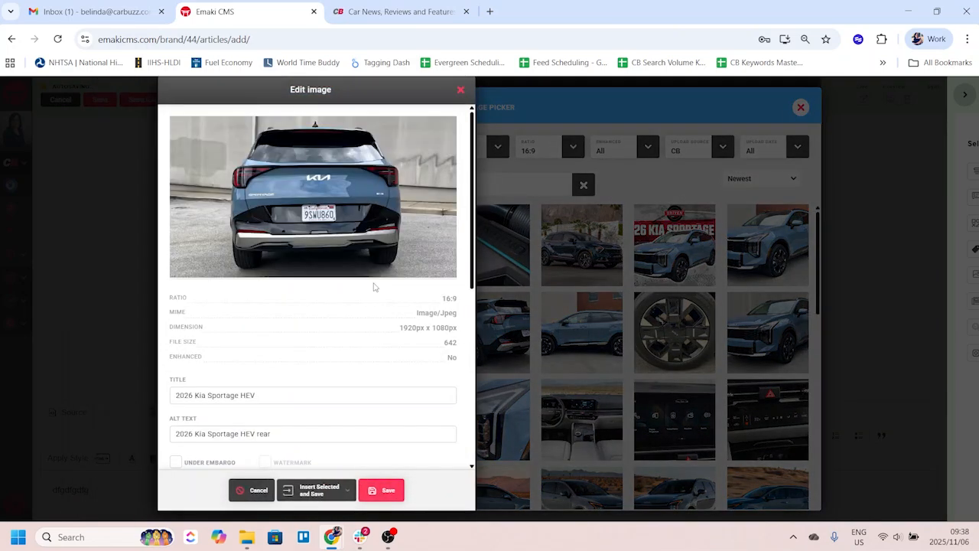
{"action": "scroll", "coordinate": [281, 287], "scroll_direction": "down", "scroll_amount": 3}
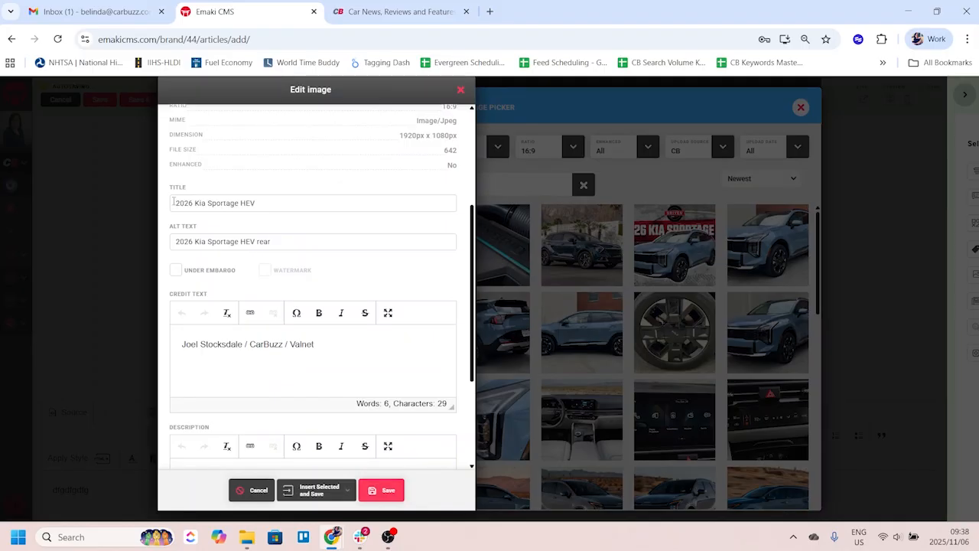
{"action": "scroll", "coordinate": [372, 228], "scroll_direction": "down", "scroll_amount": 2}
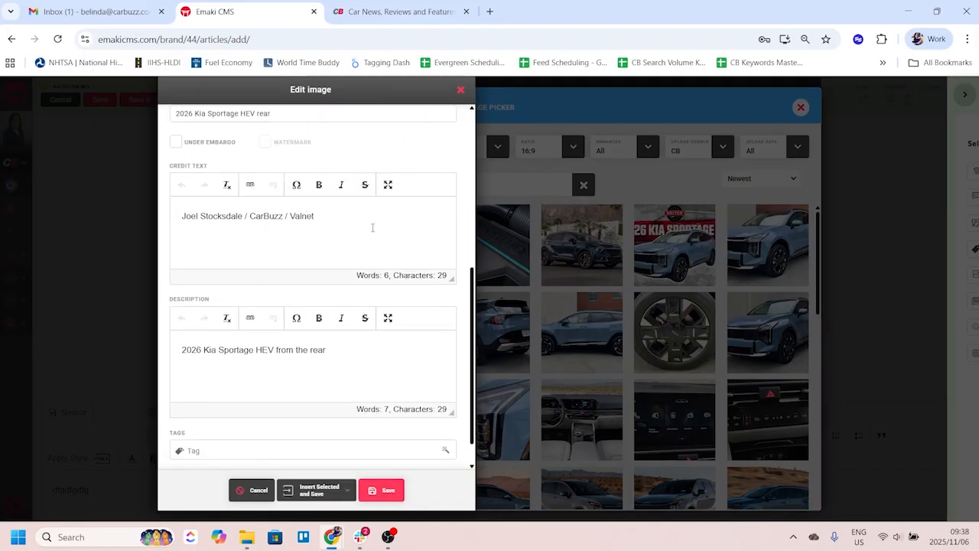
{"action": "scroll", "coordinate": [319, 222], "scroll_direction": "down", "scroll_amount": 1}
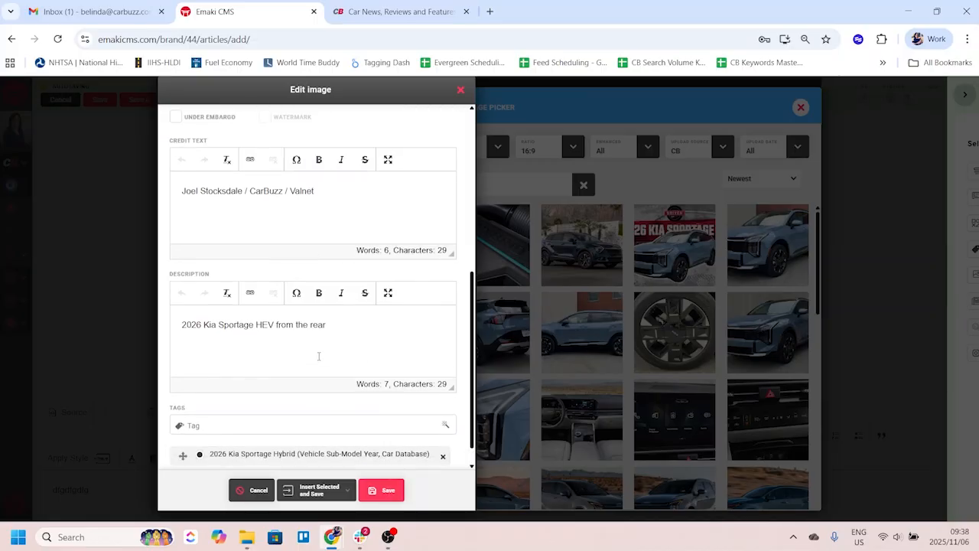
{"action": "scroll", "coordinate": [319, 354], "scroll_direction": "up", "scroll_amount": 4}
{"action": "scroll", "coordinate": [253, 386], "scroll_direction": "down", "scroll_amount": 1}
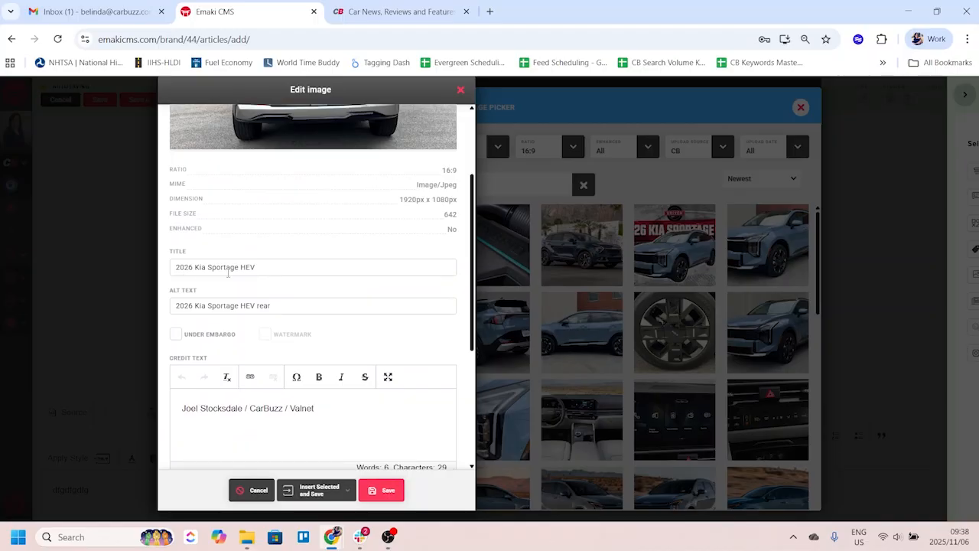
{"action": "scroll", "coordinate": [262, 289], "scroll_direction": "up", "scroll_amount": 2}
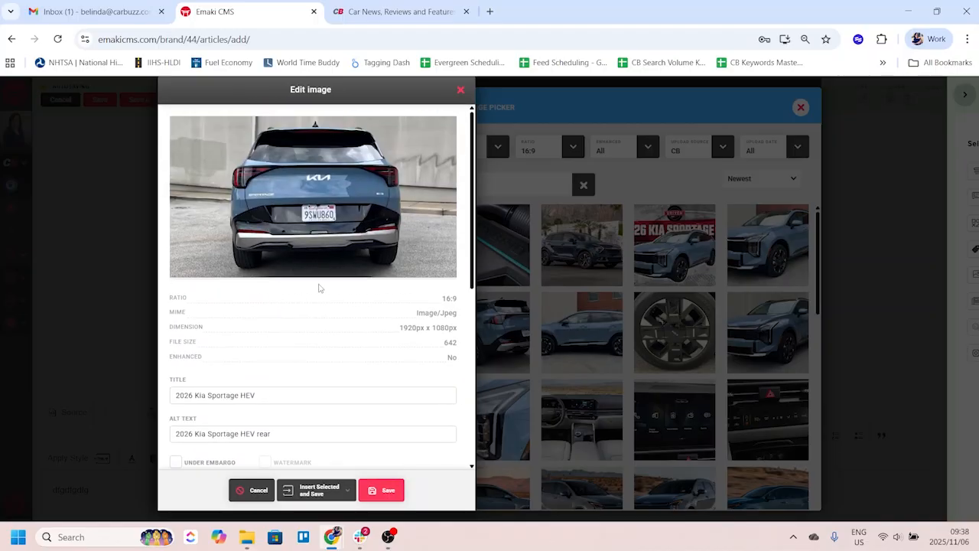
{"action": "left_click", "coordinate": [460, 92]}
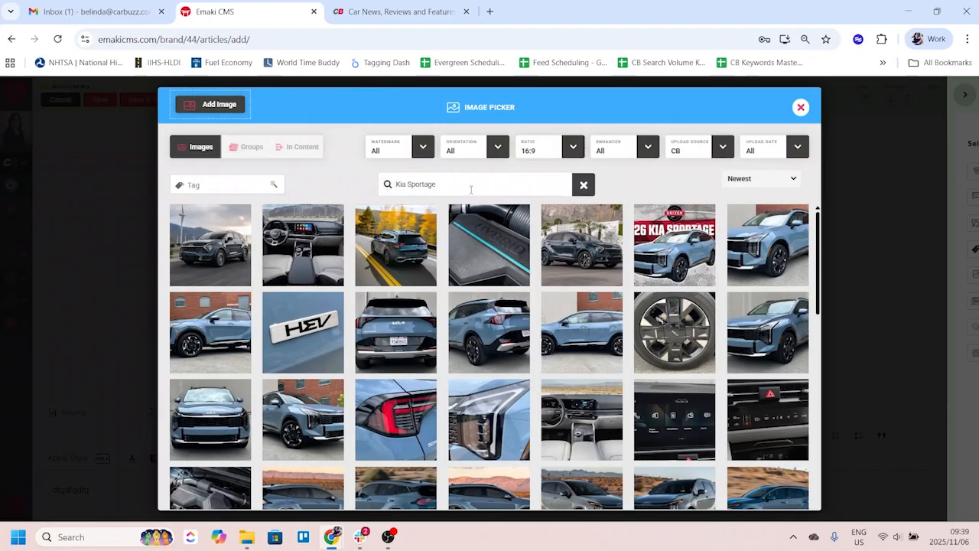
Step: Clear the search text and filter the images by the '2026 kia sportage' tag
{"action": "left_click_drag", "start_coordinate": [451, 179], "coordinate": [356, 187]}
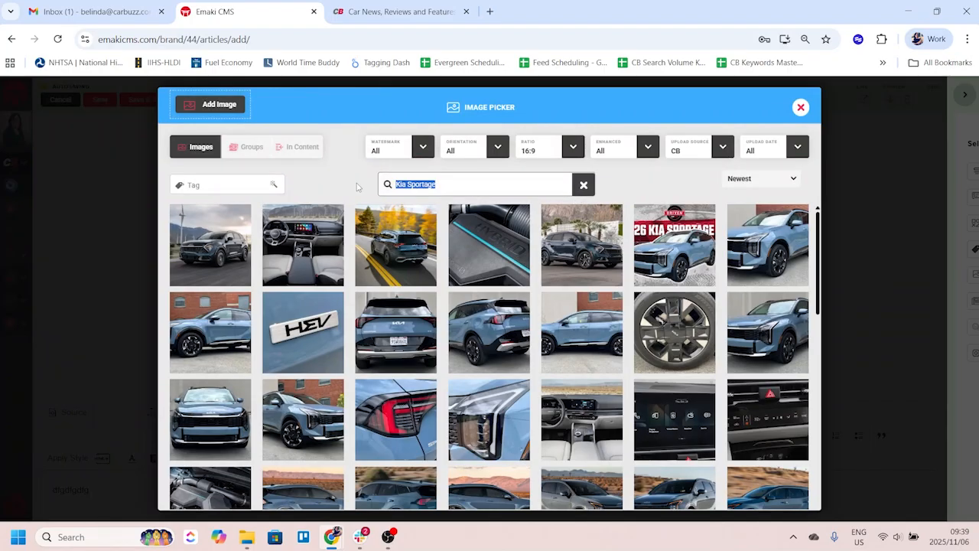
{"action": "key", "text": "BackSpace"}
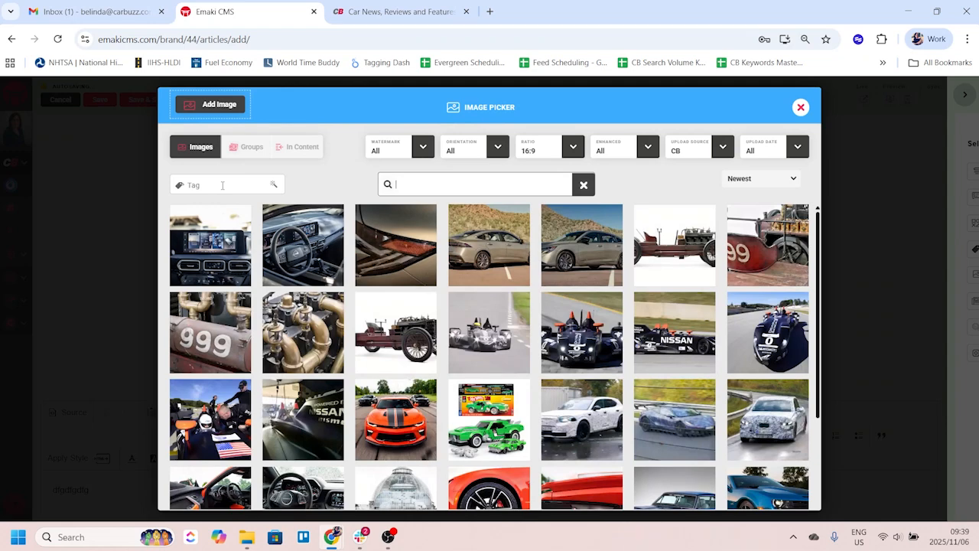
{"action": "left_click", "coordinate": [222, 186]}
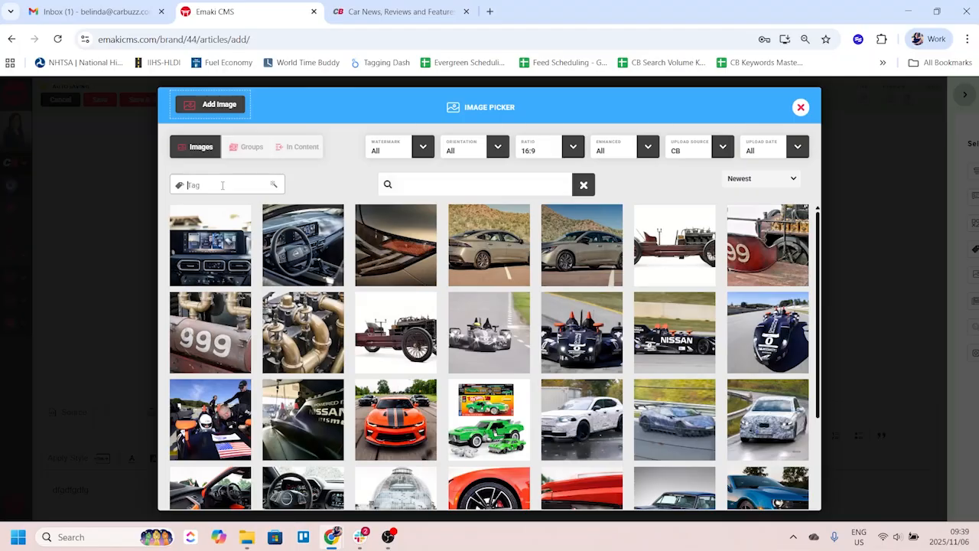
{"action": "type", "text": "2026"}
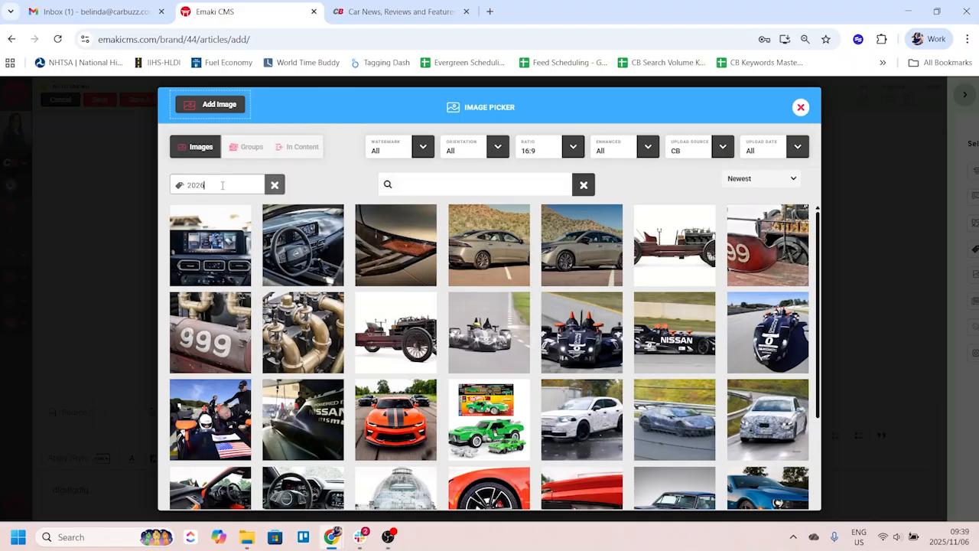
{"action": "type", "text": " kia sportage"}
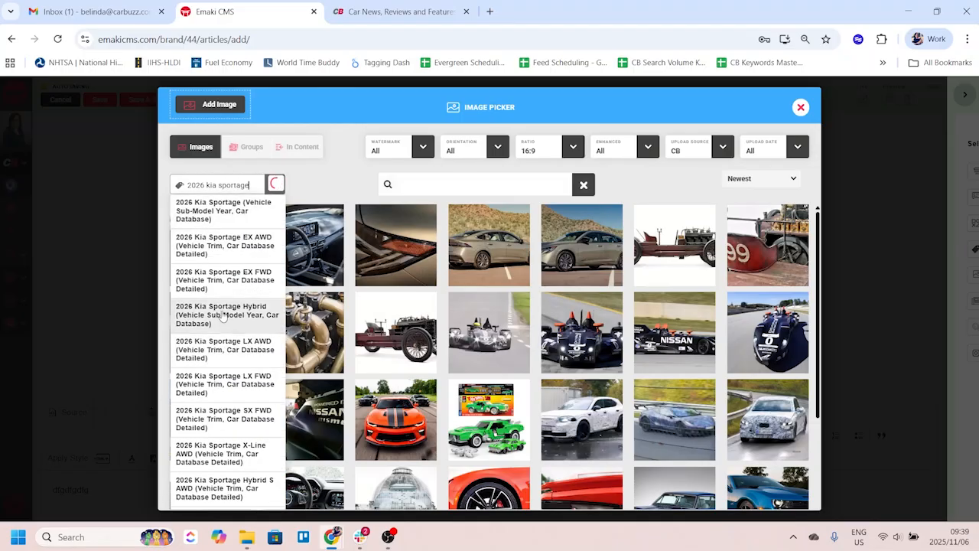
{"action": "left_click", "coordinate": [202, 208]}
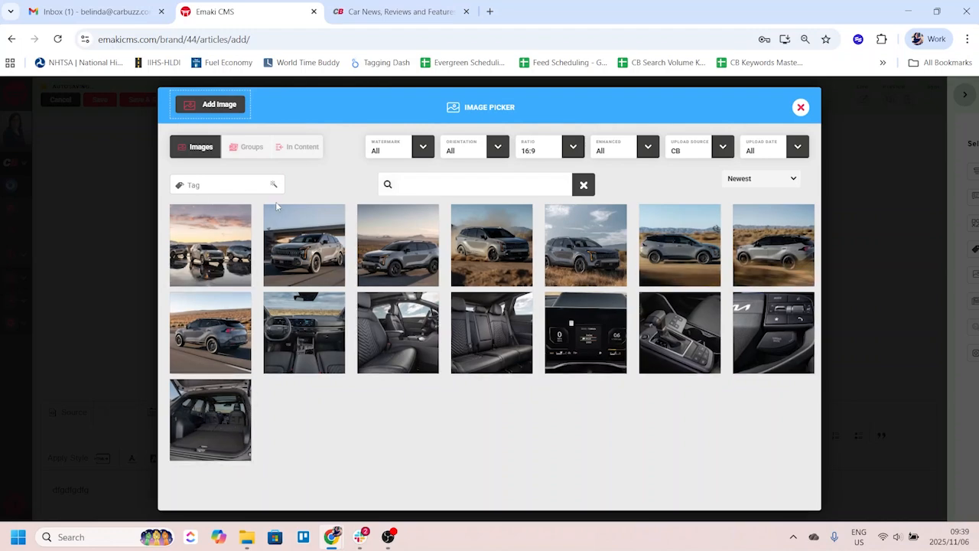
Step: Check the second thumbnail's details, then pick the silver Sportage bridge photo as featured image
{"action": "left_click", "coordinate": [215, 184]}
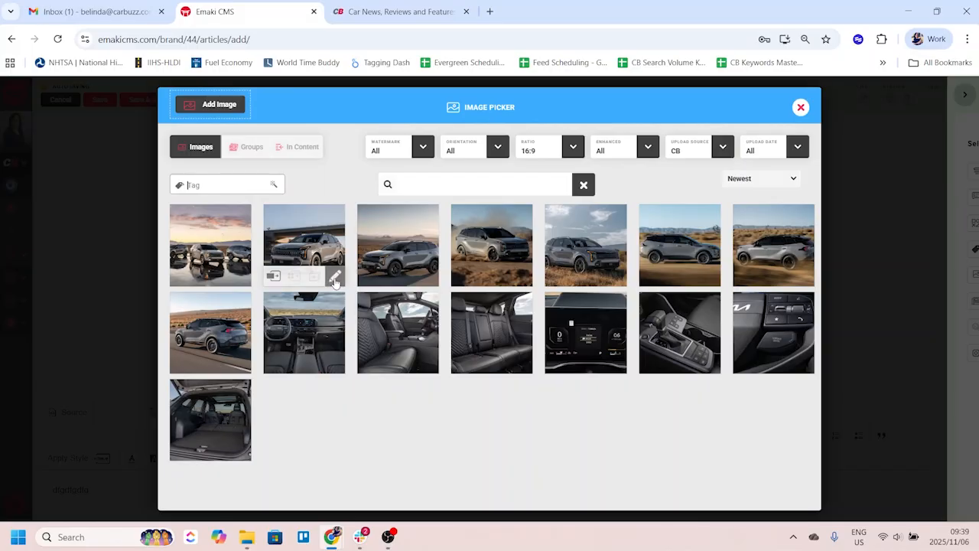
{"action": "left_click", "coordinate": [334, 278]}
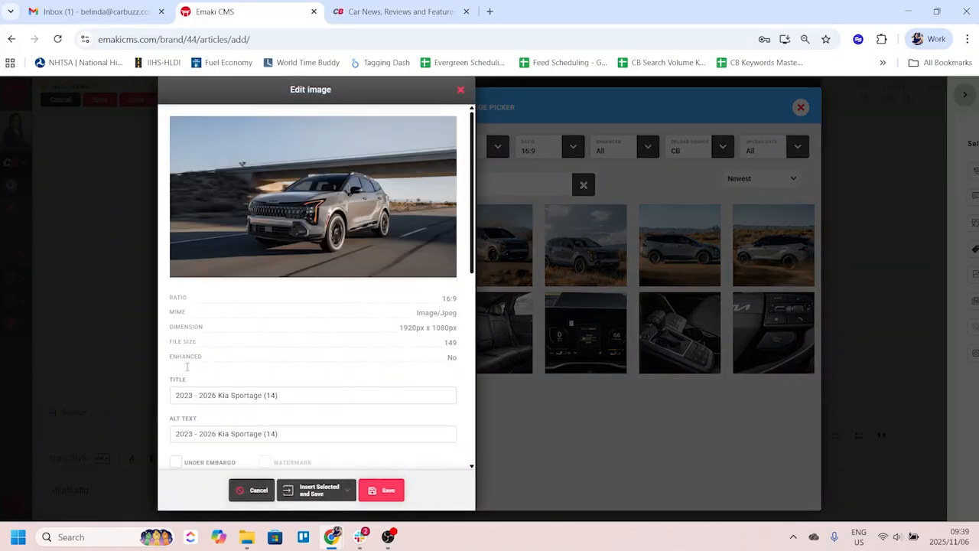
{"action": "scroll", "coordinate": [295, 388], "scroll_direction": "down", "scroll_amount": 6}
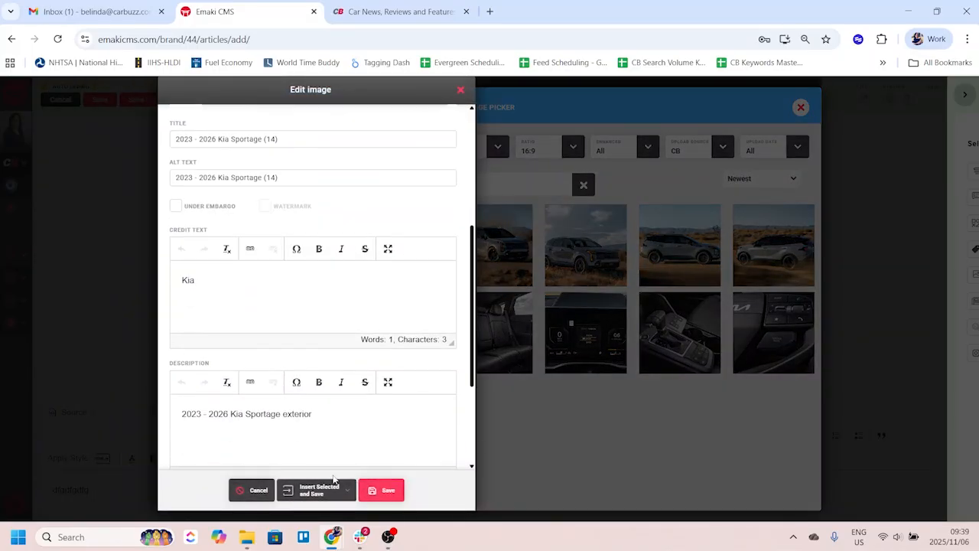
{"action": "scroll", "coordinate": [409, 374], "scroll_direction": "up", "scroll_amount": 6}
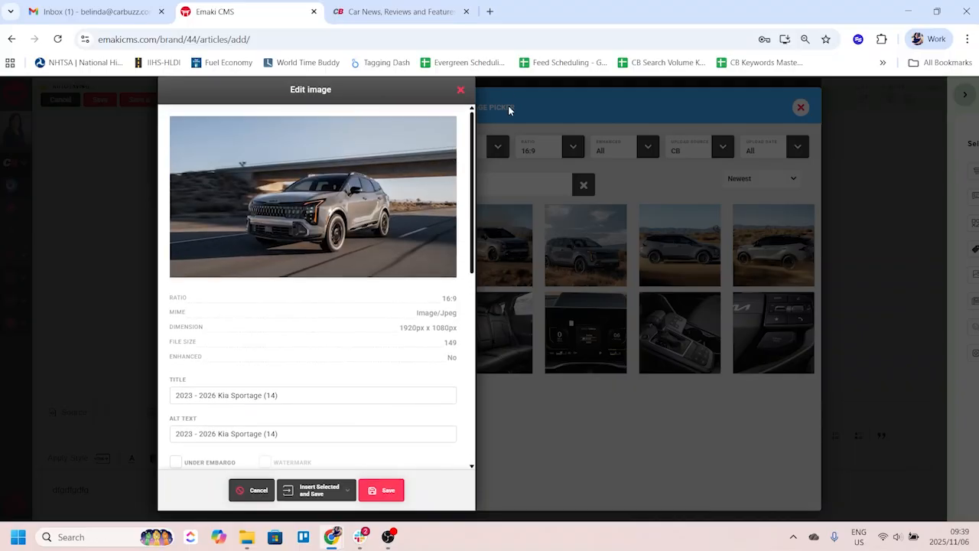
{"action": "left_click", "coordinate": [461, 90]}
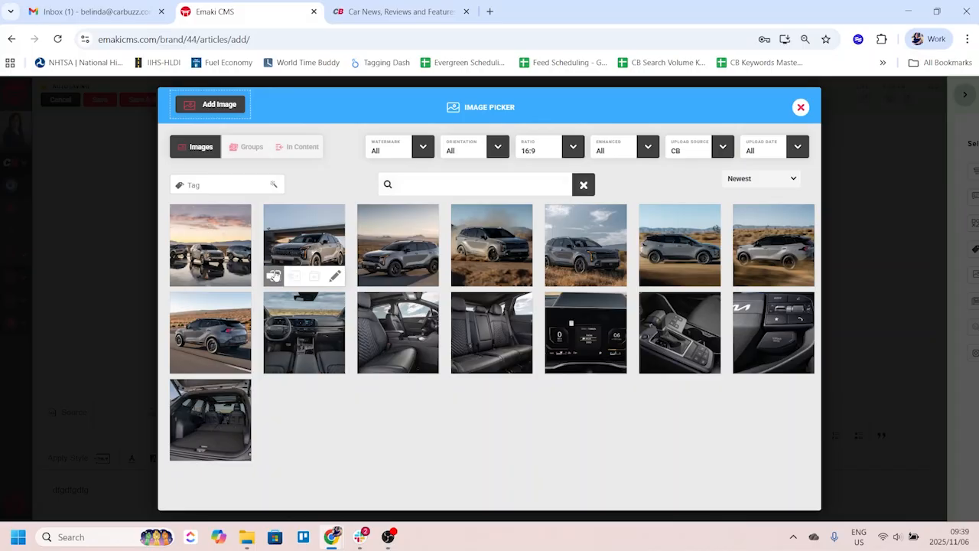
{"action": "left_click", "coordinate": [274, 276]}
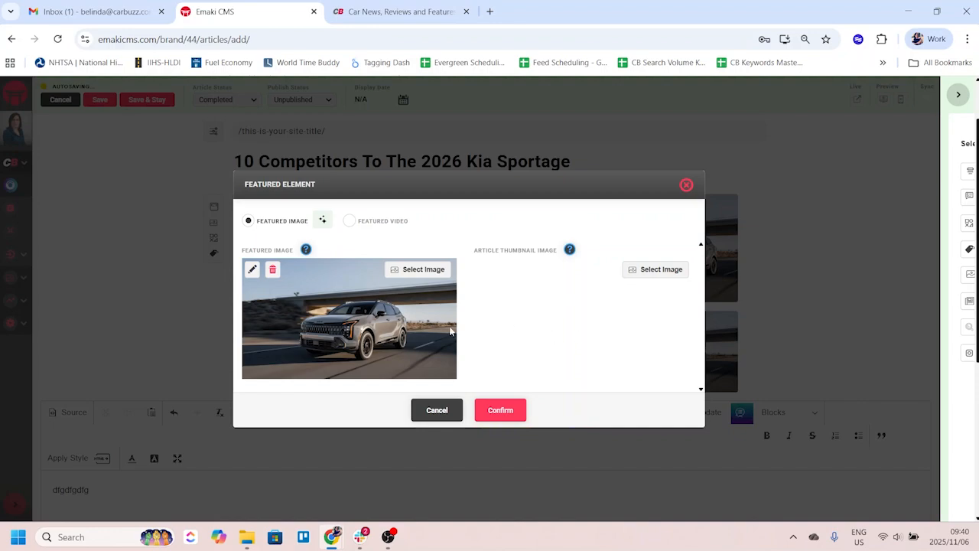
Step: Confirm the bridge photo in the Featured Element dialog and Save & Stay
{"action": "left_click", "coordinate": [502, 411]}
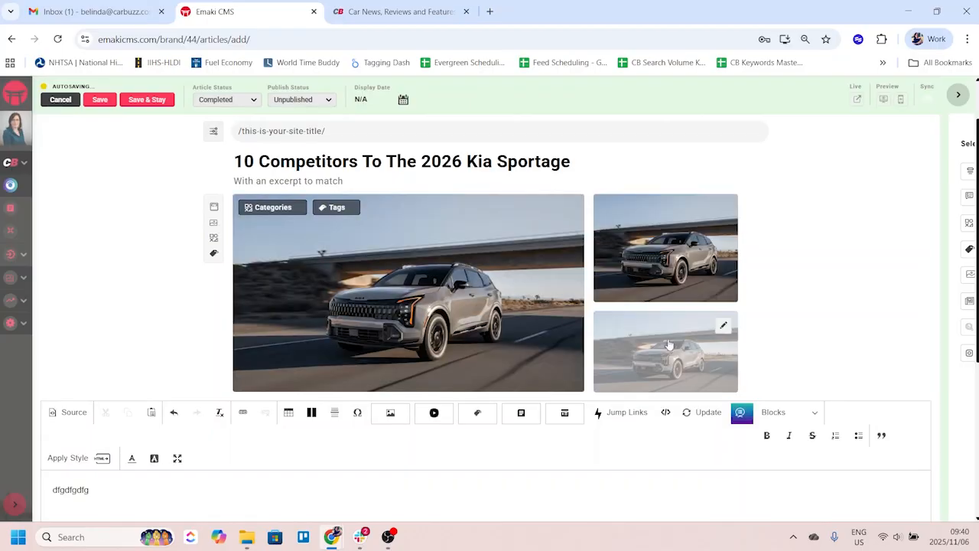
{"action": "scroll", "coordinate": [150, 156], "scroll_direction": "up", "scroll_amount": 1}
{"action": "left_click", "coordinate": [146, 165]}
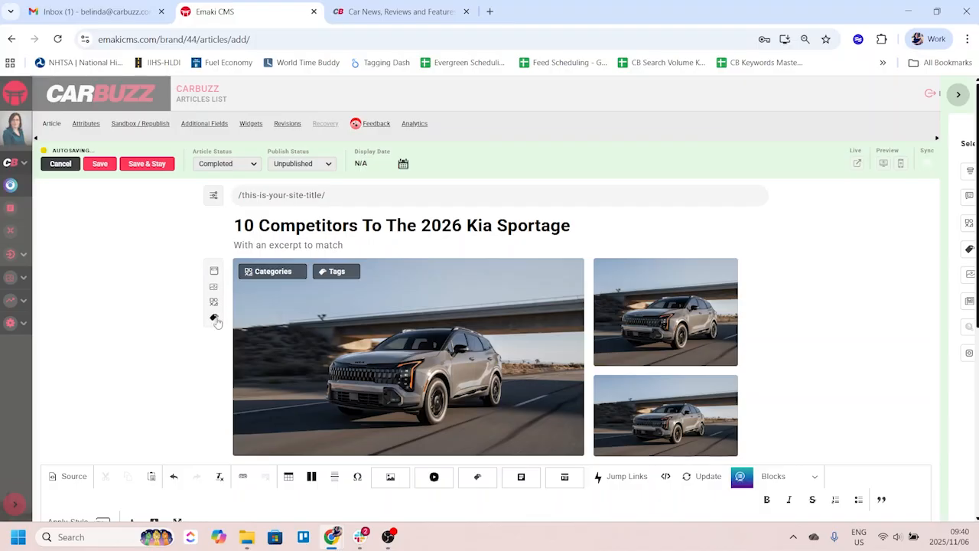
{"action": "left_click", "coordinate": [214, 198]}
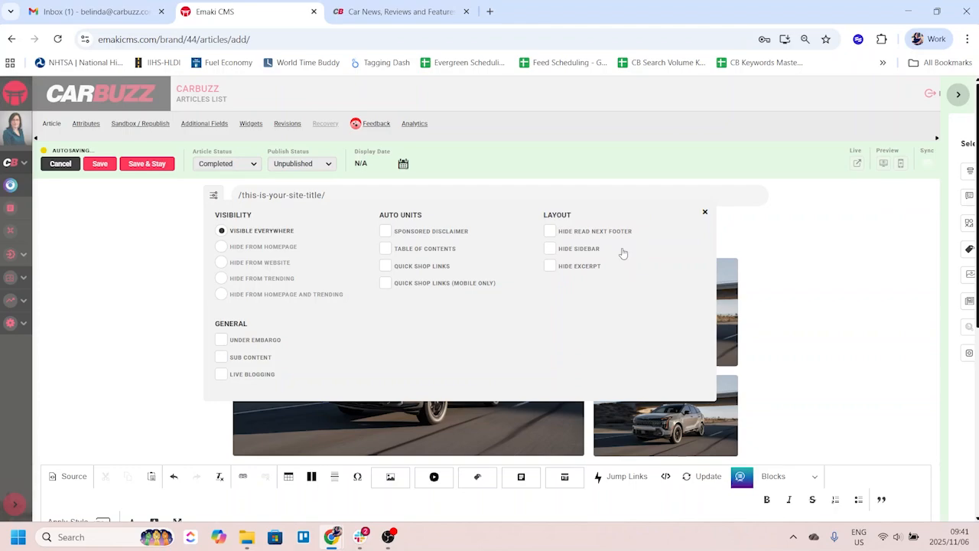
{"action": "left_click", "coordinate": [705, 212]}
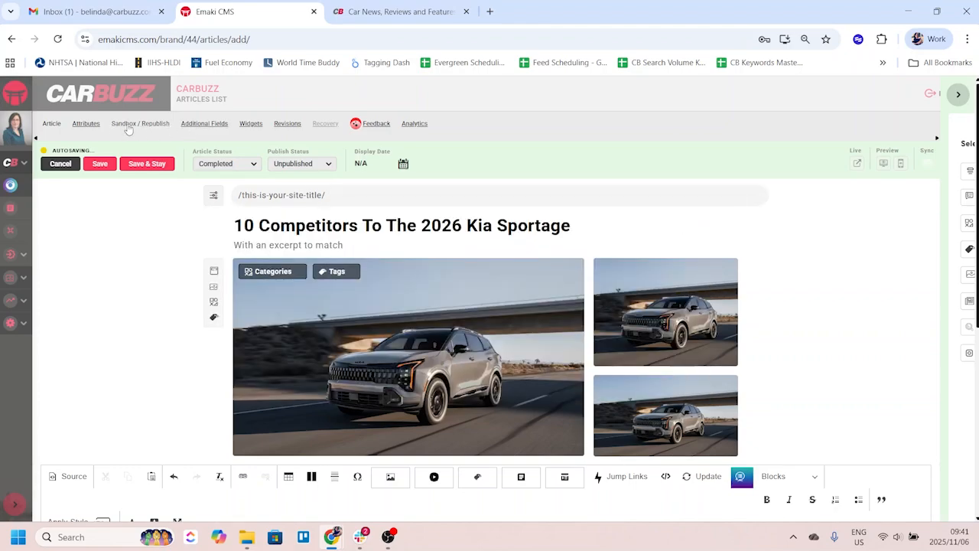
Step: Set the article Type to List under Attributes, save, and return to the editor
{"action": "left_click", "coordinate": [85, 123]}
{"action": "left_click", "coordinate": [157, 245]}
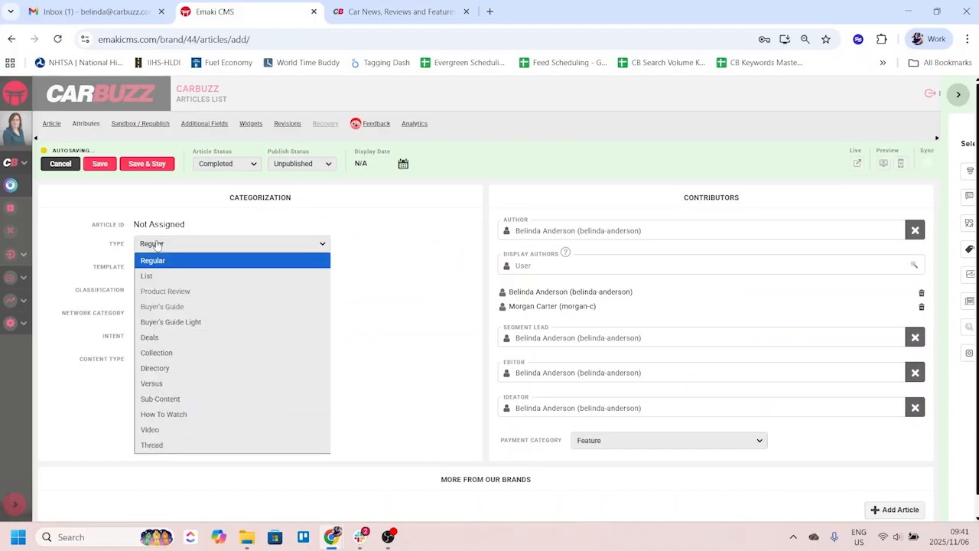
{"action": "left_click", "coordinate": [169, 279]}
{"action": "left_click", "coordinate": [147, 164]}
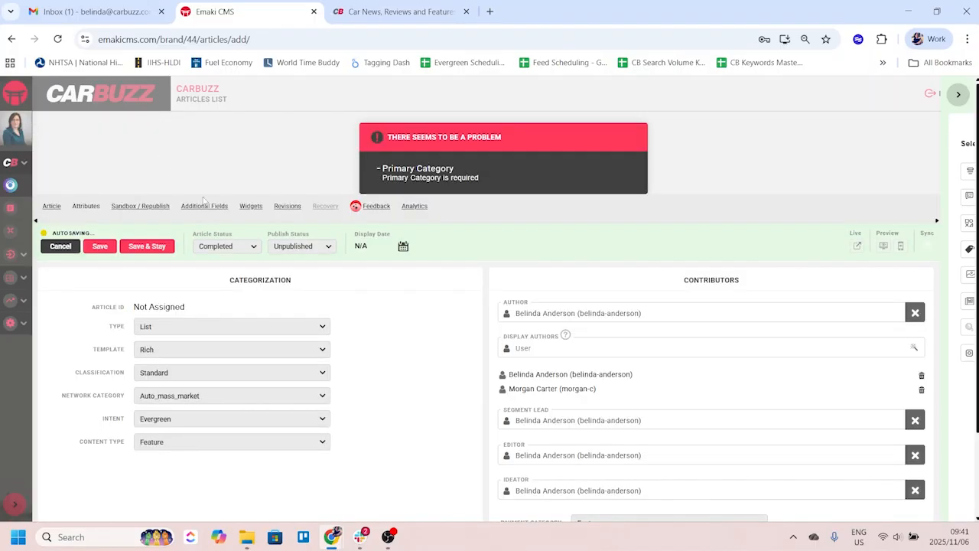
{"action": "left_click", "coordinate": [52, 123]}
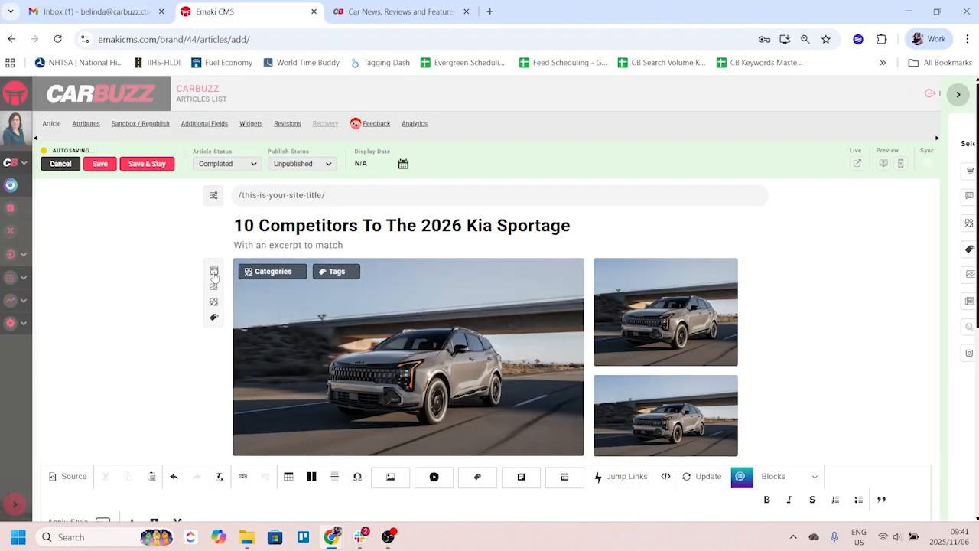
Step: In the article settings panel, set List Numbering to None and tick Under Embargo
{"action": "left_click", "coordinate": [213, 195]}
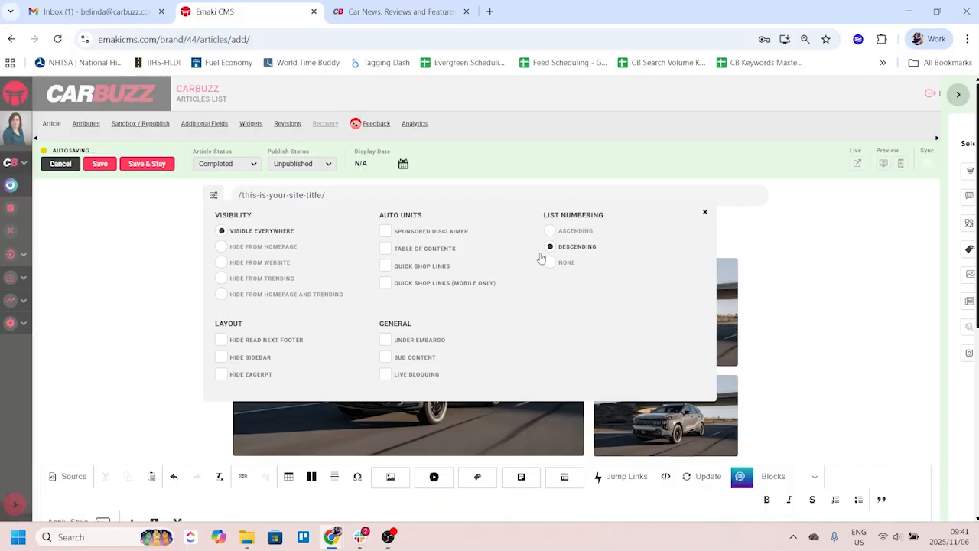
{"action": "left_click", "coordinate": [551, 231]}
{"action": "left_click", "coordinate": [551, 246]}
{"action": "left_click", "coordinate": [551, 263]}
{"action": "left_click", "coordinate": [387, 342]}
{"action": "left_click", "coordinate": [705, 212]}
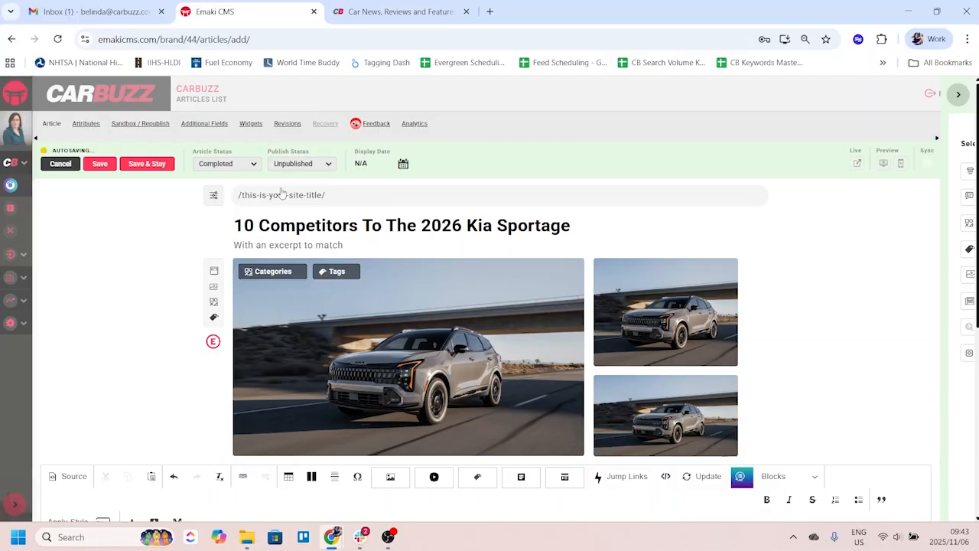
Step: Open the Article Header dialog with title, permalink and excerpt, then switch to the live CarBuzz site
{"action": "left_click", "coordinate": [215, 196]}
{"action": "left_click", "coordinate": [215, 197]}
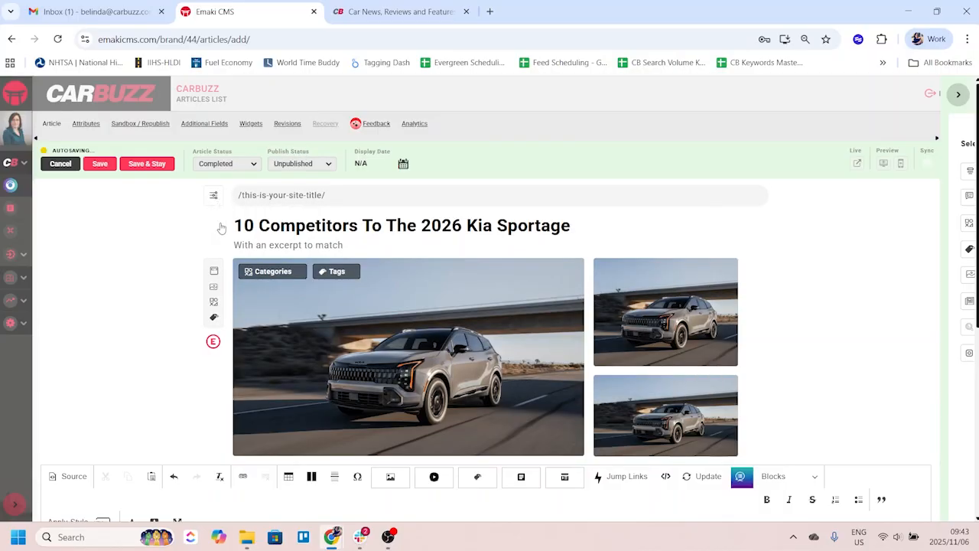
{"action": "left_click", "coordinate": [214, 274]}
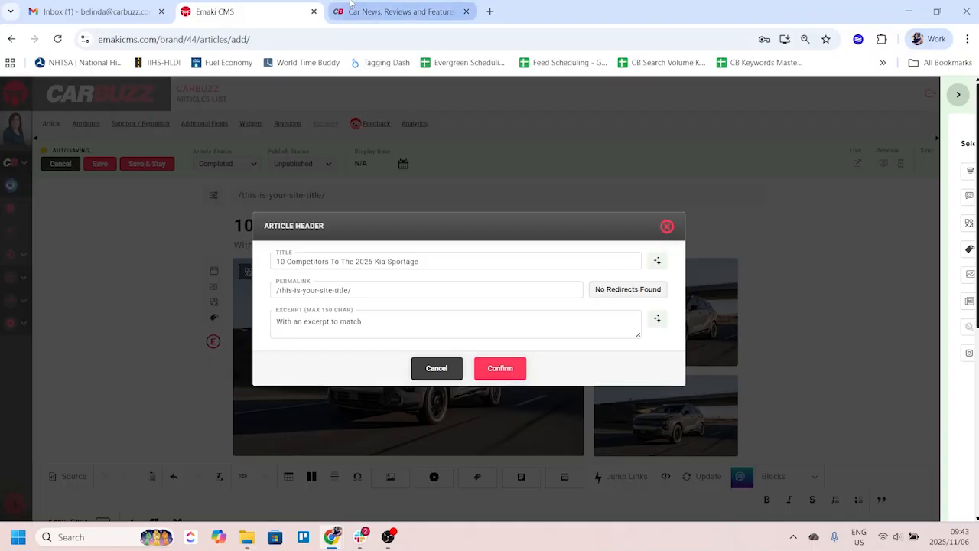
{"action": "left_click", "coordinate": [398, 11]}
Step: Open the Custom Honda S2000 Widebody article on CarBuzz, inspect its URL path, then return to the CMS
{"action": "scroll", "coordinate": [153, 228], "scroll_direction": "up", "scroll_amount": 10}
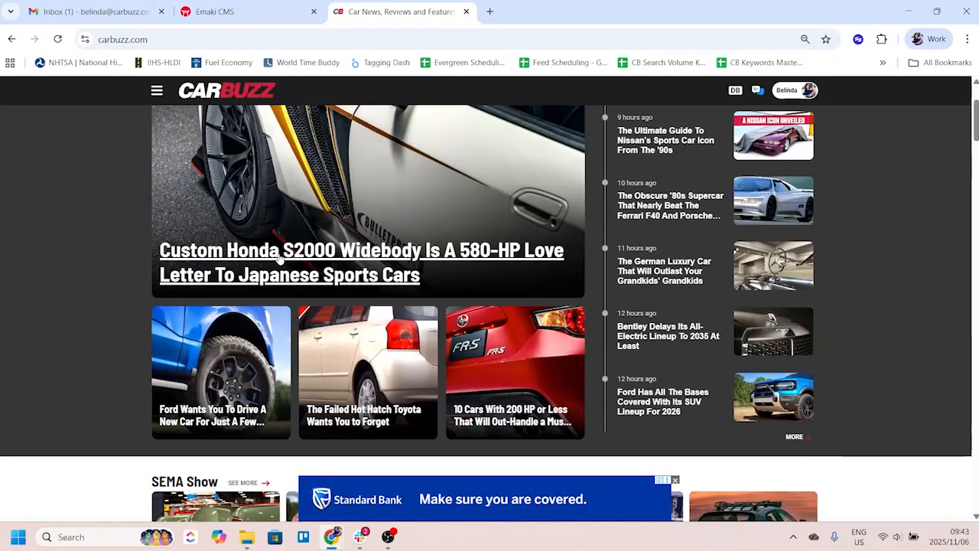
{"action": "left_click", "coordinate": [277, 260]}
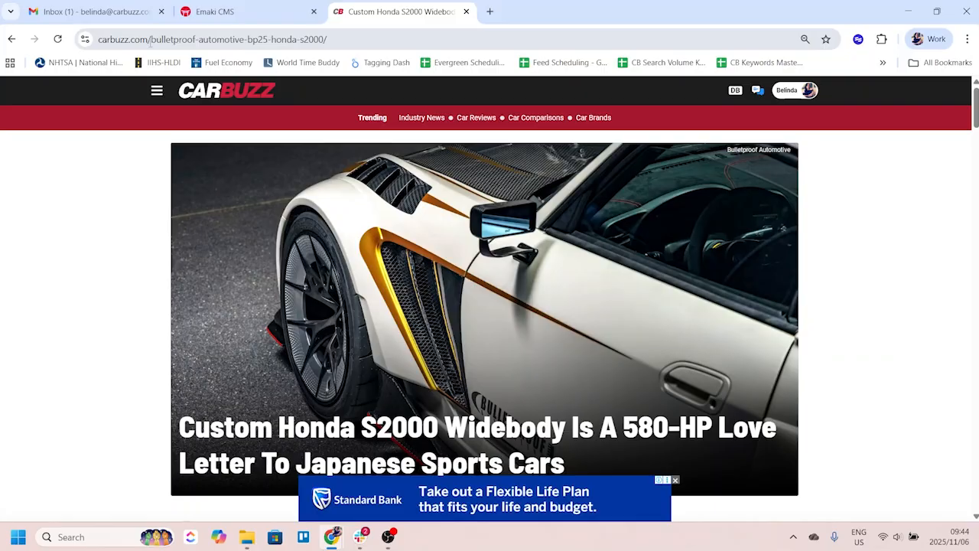
{"action": "left_click_drag", "start_coordinate": [150, 40], "coordinate": [177, 40]}
{"action": "left_click", "coordinate": [375, 38]}
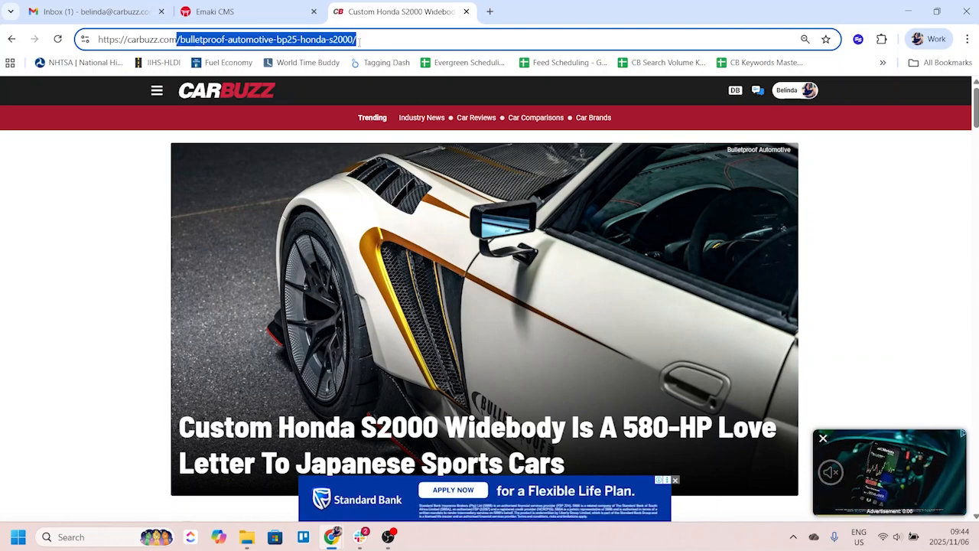
{"action": "left_click", "coordinate": [237, 12]}
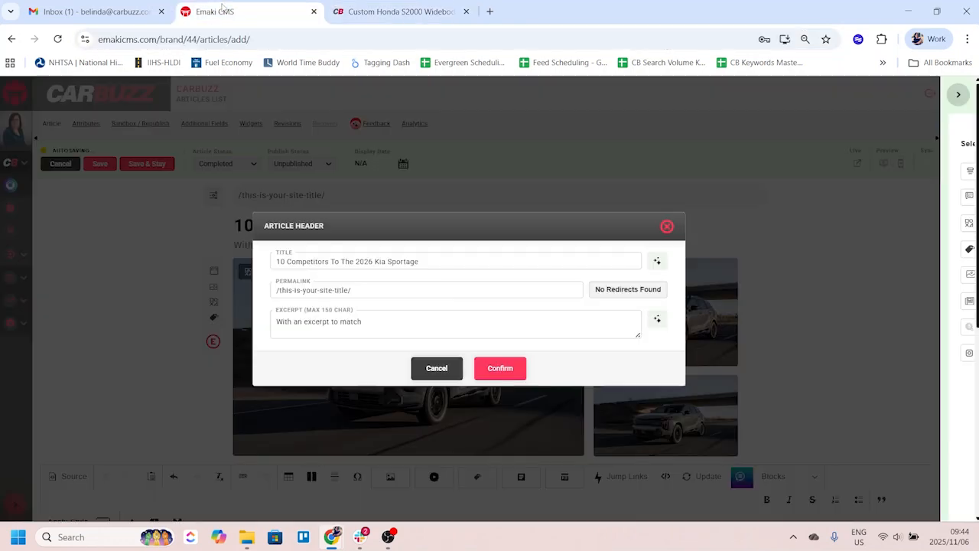
Step: Replace the placeholder permalink with 10-competitors-2026-kia-sportage
{"action": "left_click", "coordinate": [280, 291]}
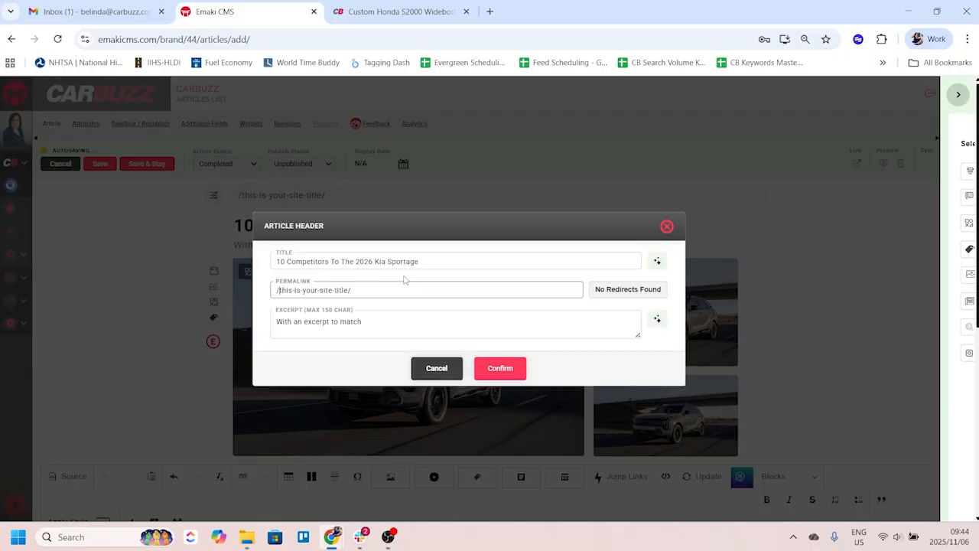
{"action": "key", "text": "BackSpace"}
{"action": "key", "text": "BackSpace"}
{"action": "key", "text": "BackSpace"}
{"action": "key", "text": "BackSpace"}
{"action": "key", "text": "BackSpace"}
{"action": "key", "text": "BackSpace"}
{"action": "key", "text": "BackSpace"}
{"action": "key", "text": "BackSpace"}
{"action": "key", "text": "BackSpace"}
{"action": "key", "text": "Delete"}
{"action": "key", "text": "Delete"}
{"action": "key", "text": "Delete"}
{"action": "key", "text": "Delete"}
{"action": "key", "text": "Delete"}
{"action": "key", "text": "Delete"}
{"action": "key", "text": "Delete"}
{"action": "key", "text": "Delete"}
{"action": "key", "text": "Delete"}
{"action": "type", "text": "10-competitors-2026-k9ia-sportage/"}
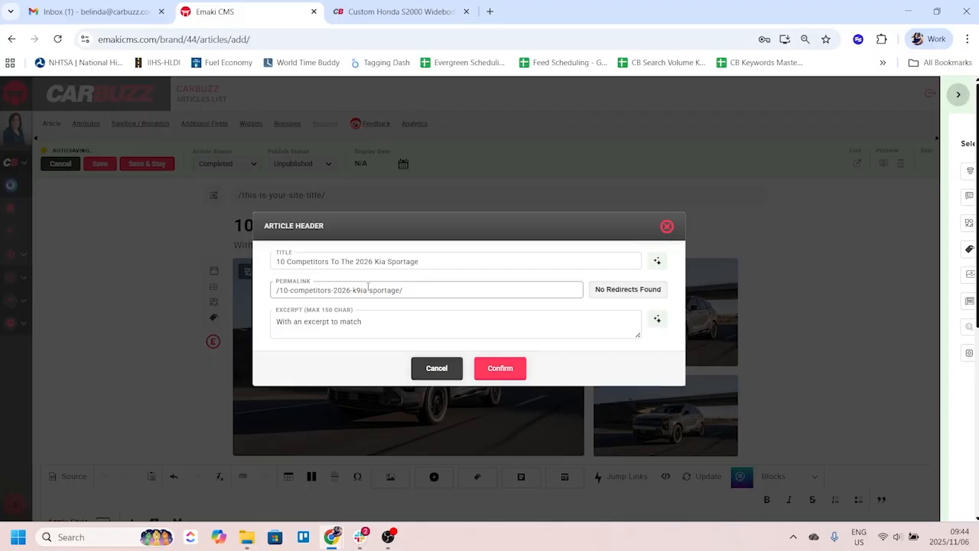
{"action": "key", "text": "BackSpace"}
{"action": "left_click", "coordinate": [370, 322]}
{"action": "left_click", "coordinate": [398, 12]}
{"action": "scroll", "coordinate": [451, 323], "scroll_direction": "down", "scroll_amount": 5}
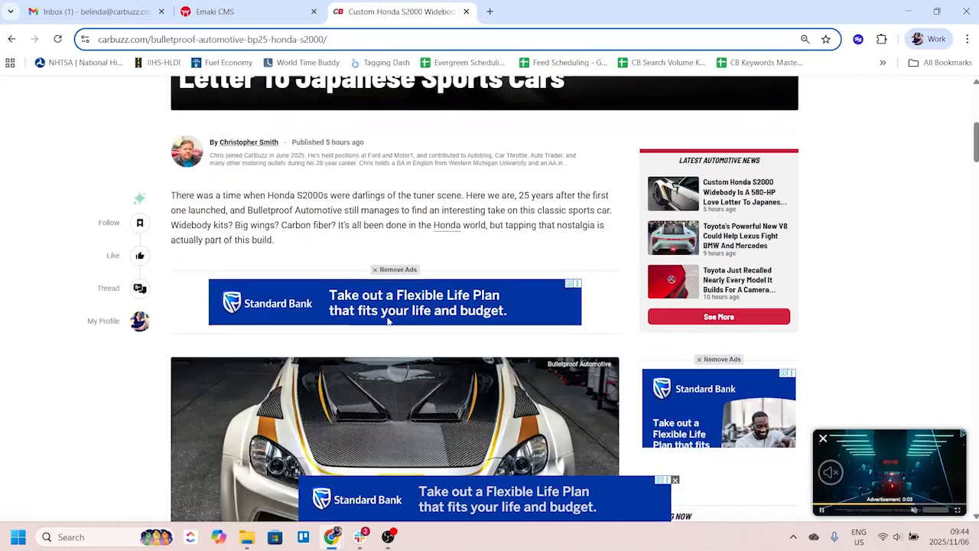
{"action": "scroll", "coordinate": [388, 321], "scroll_direction": "down", "scroll_amount": 6}
{"action": "scroll", "coordinate": [389, 324], "scroll_direction": "up", "scroll_amount": 11}
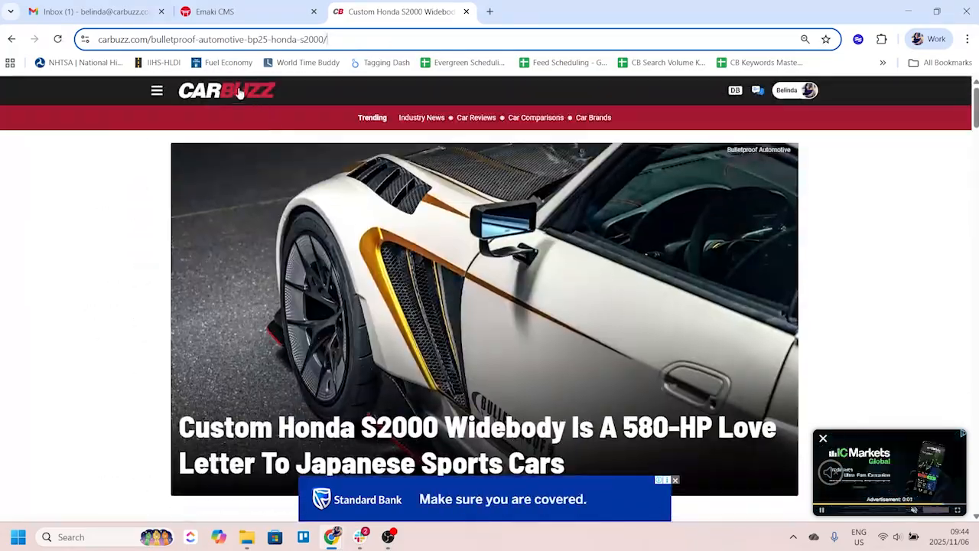
{"action": "left_click", "coordinate": [239, 91]}
{"action": "scroll", "coordinate": [536, 314], "scroll_direction": "down", "scroll_amount": 10}
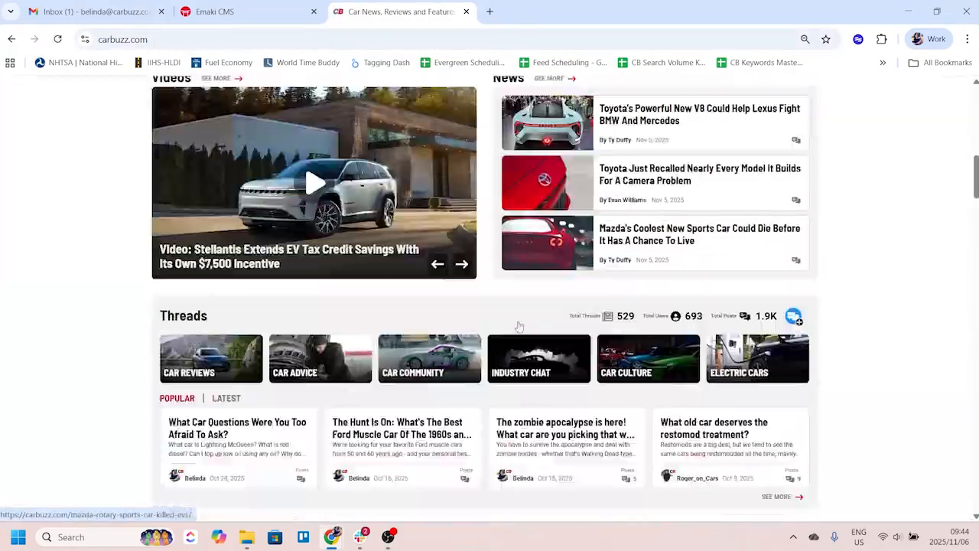
{"action": "scroll", "coordinate": [512, 324], "scroll_direction": "down", "scroll_amount": 10}
{"action": "scroll", "coordinate": [397, 290], "scroll_direction": "up", "scroll_amount": 3}
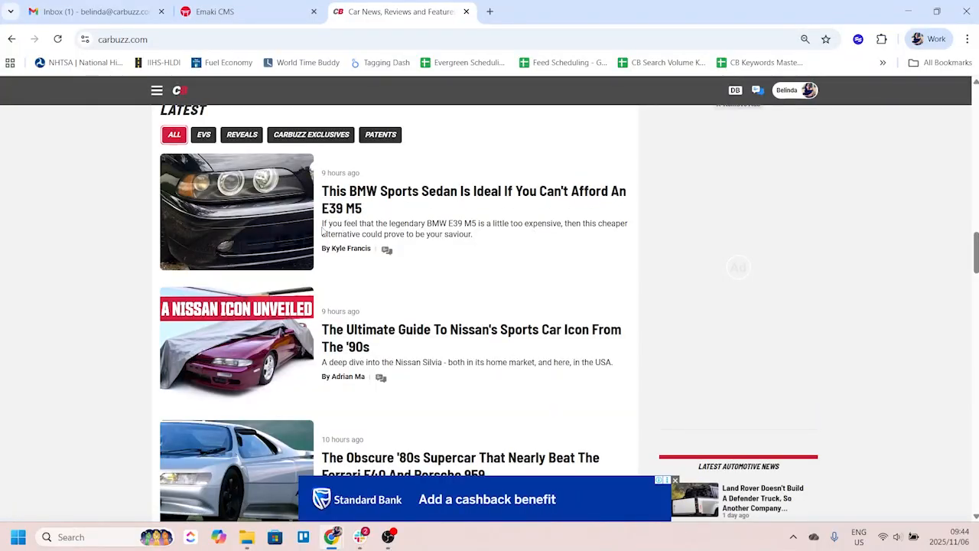
{"action": "left_click_drag", "start_coordinate": [322, 229], "coordinate": [483, 239]}
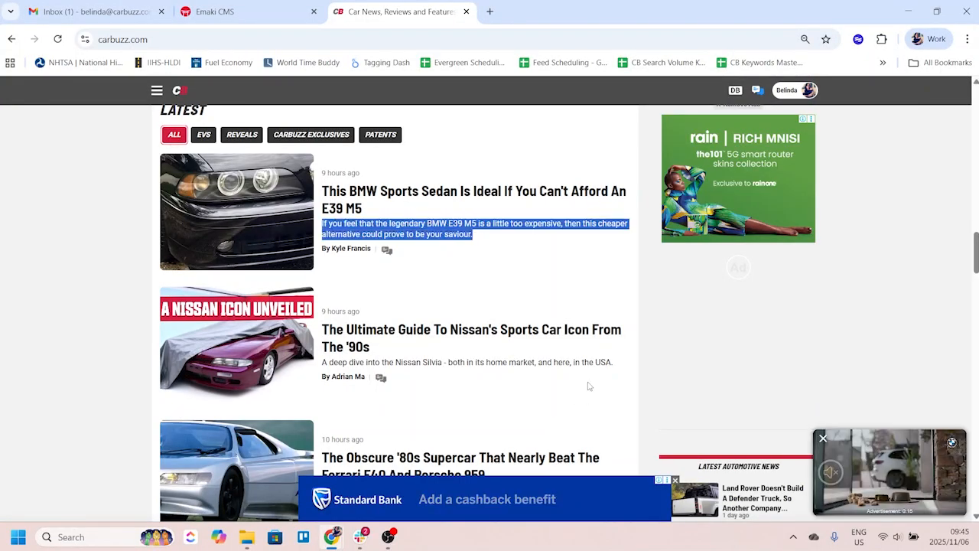
{"action": "scroll", "coordinate": [420, 302], "scroll_direction": "down", "scroll_amount": 18}
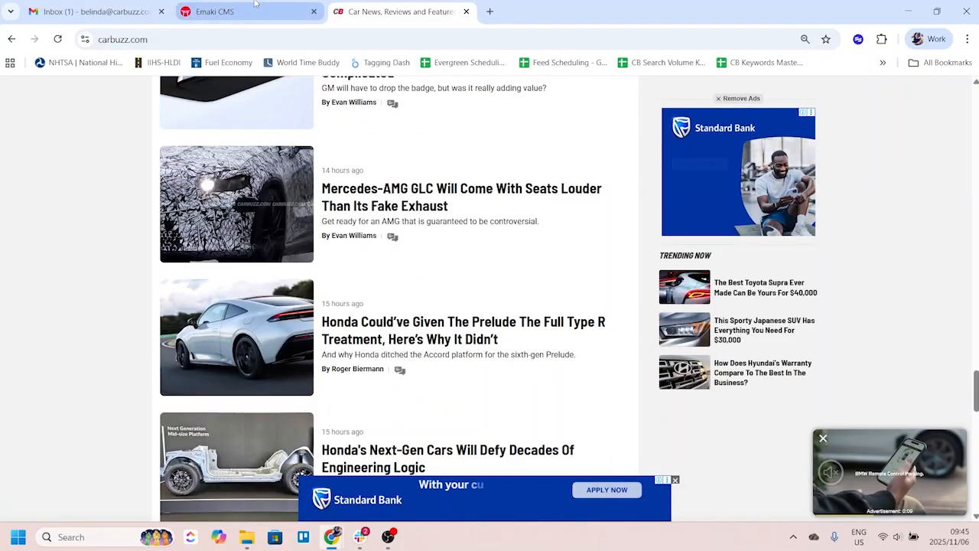
{"action": "key", "text": "ctrl+shift+Tab"}
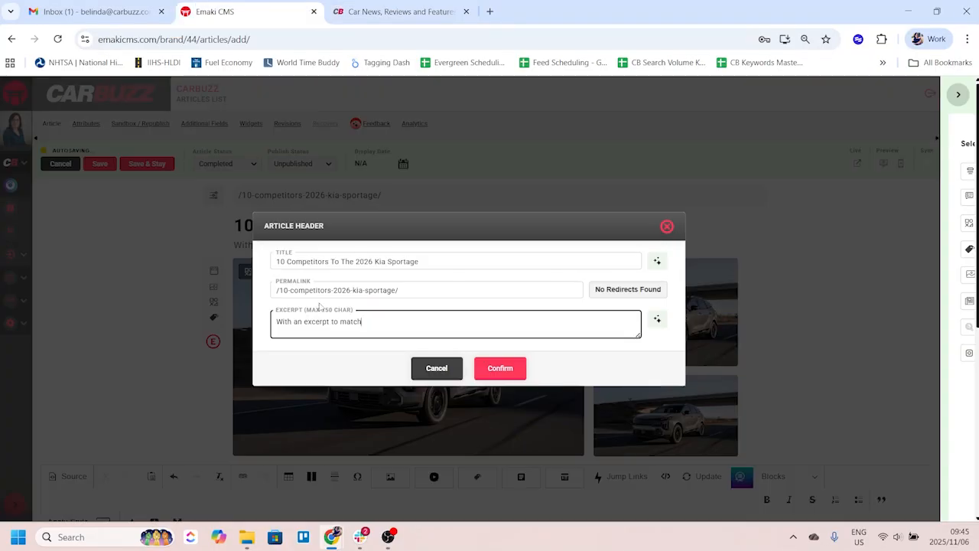
Step: Confirm the new title, permalink and excerpt, check the Featured Element settings, then open Categories
{"action": "left_click", "coordinate": [503, 370]}
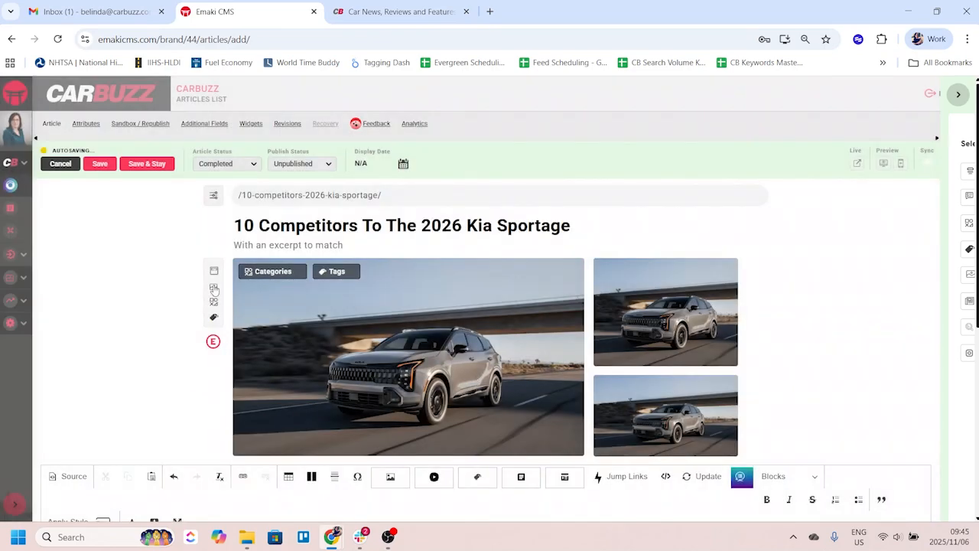
{"action": "left_click", "coordinate": [214, 290]}
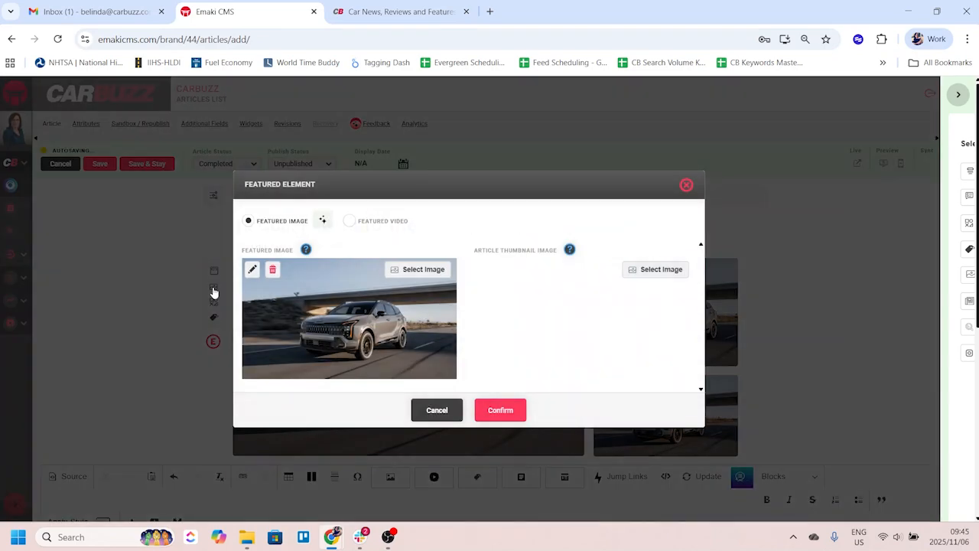
{"action": "left_click", "coordinate": [686, 186]}
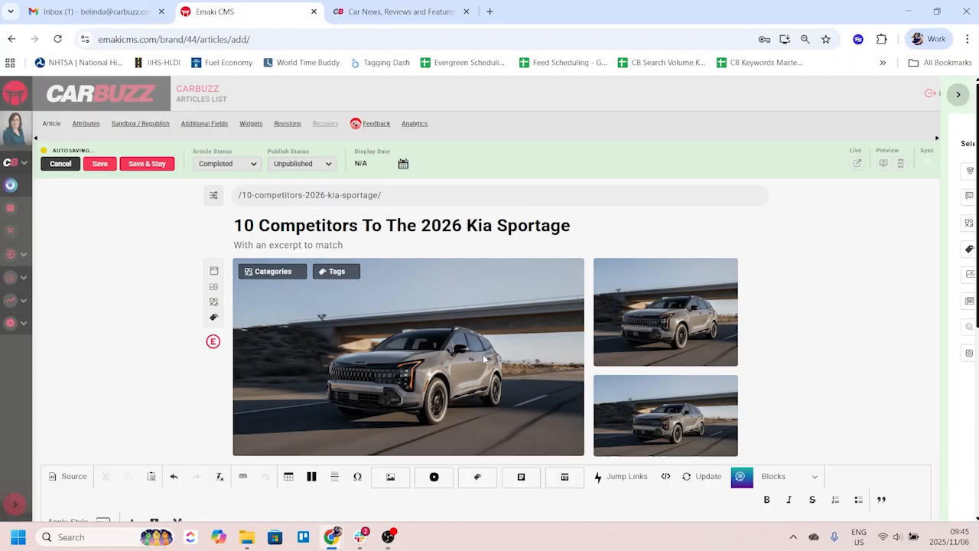
{"action": "left_click", "coordinate": [437, 363]}
{"action": "left_click", "coordinate": [685, 186]}
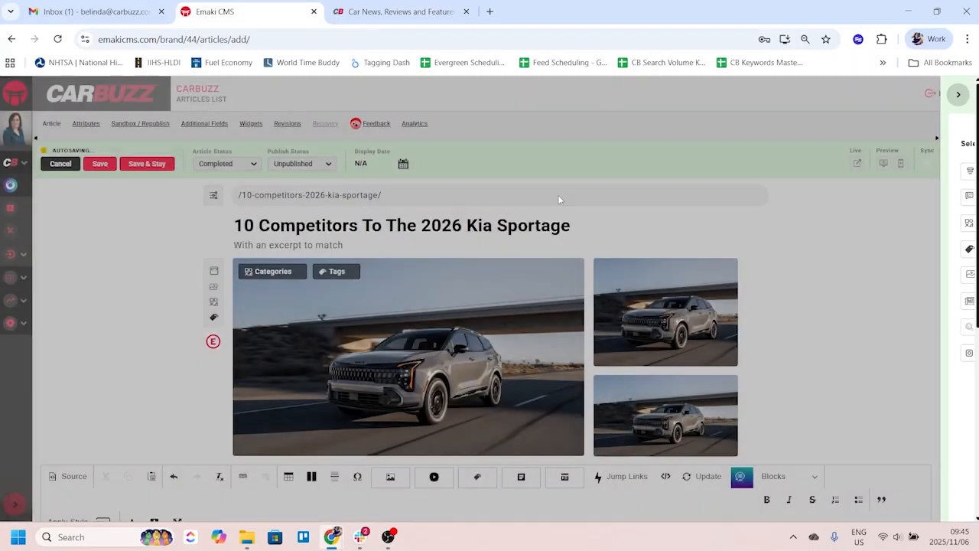
{"action": "left_click", "coordinate": [213, 302]}
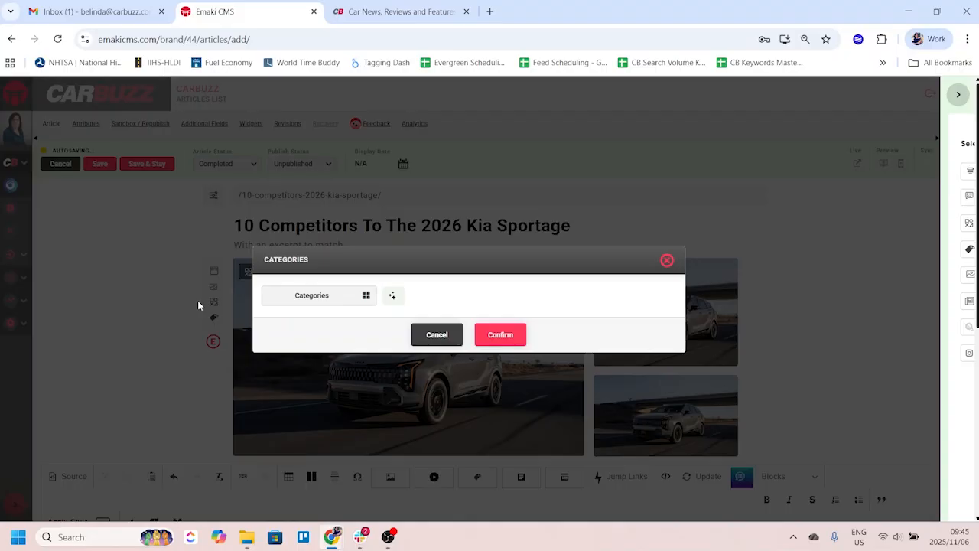
Step: Add Mainstream Cars as the primary category plus Industry & Market Insights, and confirm
{"action": "left_click", "coordinate": [366, 294]}
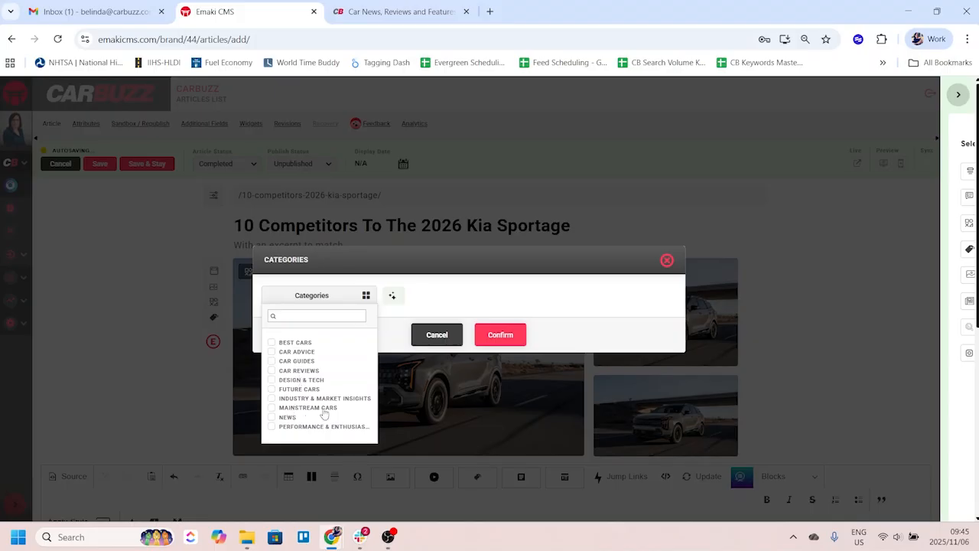
{"action": "left_click", "coordinate": [326, 408]}
{"action": "left_click", "coordinate": [446, 317]}
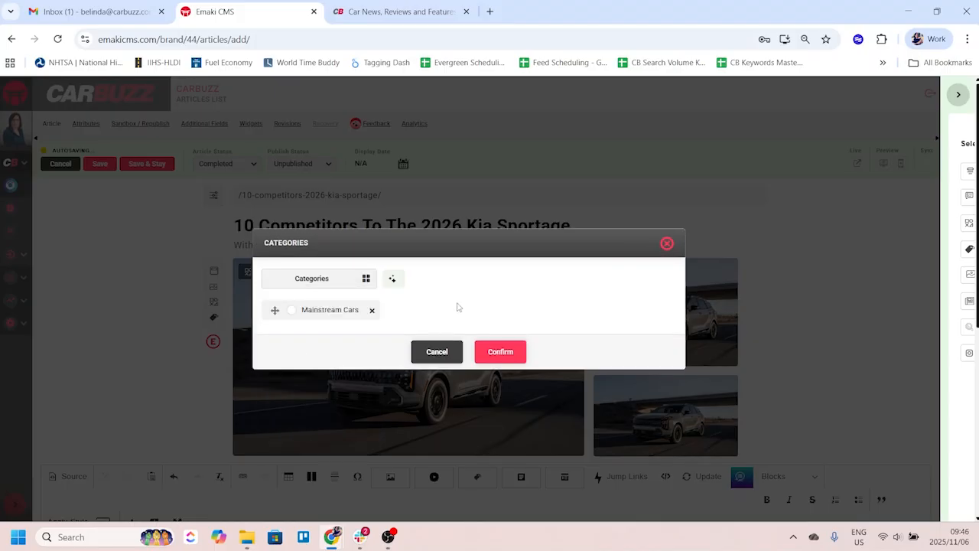
{"action": "left_click", "coordinate": [291, 310]}
{"action": "left_click", "coordinate": [366, 280]}
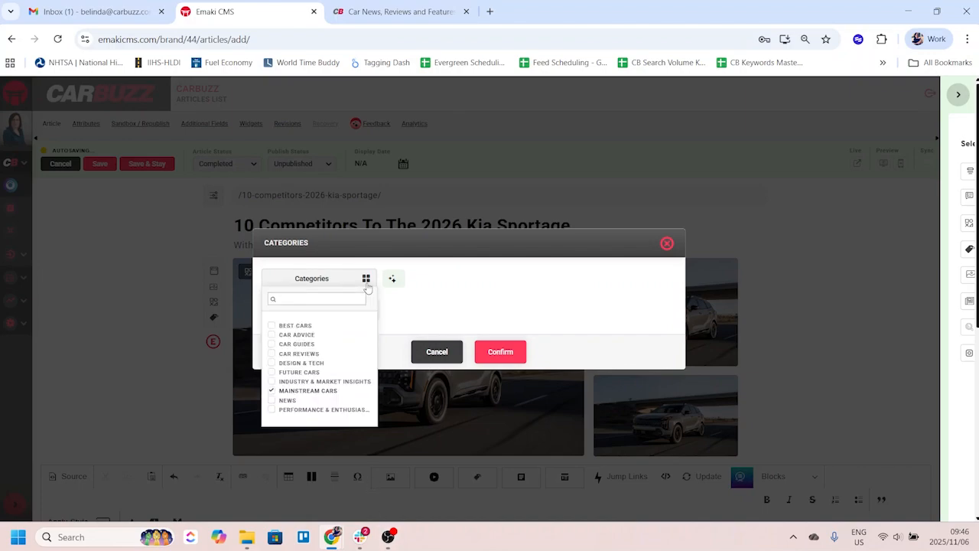
{"action": "left_click", "coordinate": [325, 382]}
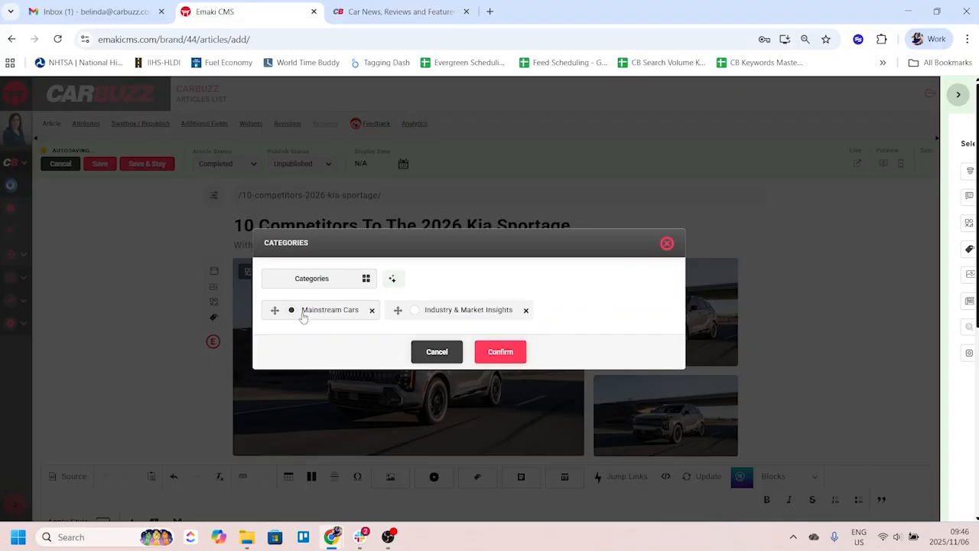
{"action": "left_click", "coordinate": [508, 355]}
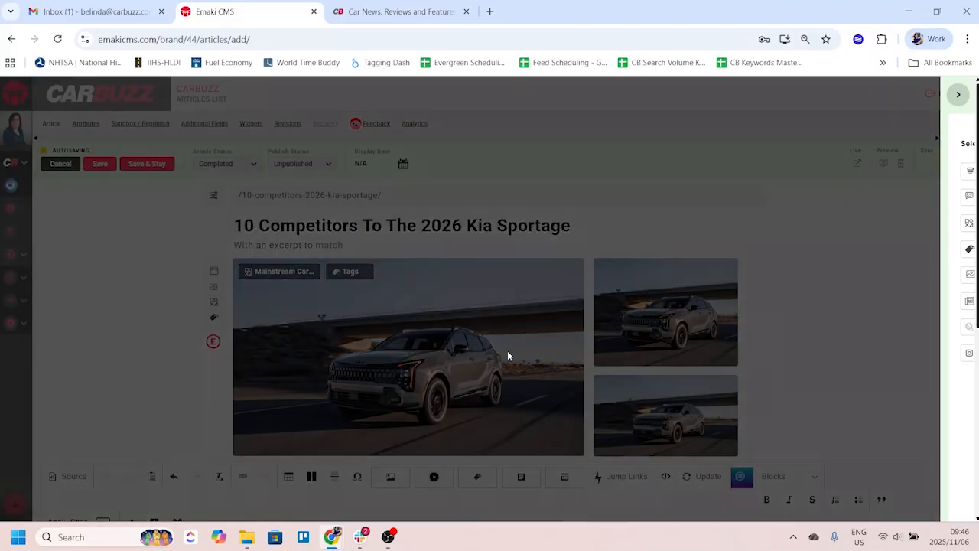
Step: Bring up the article's Tags dialog, then switch to the CarBuzz homepage
{"action": "left_click", "coordinate": [214, 318]}
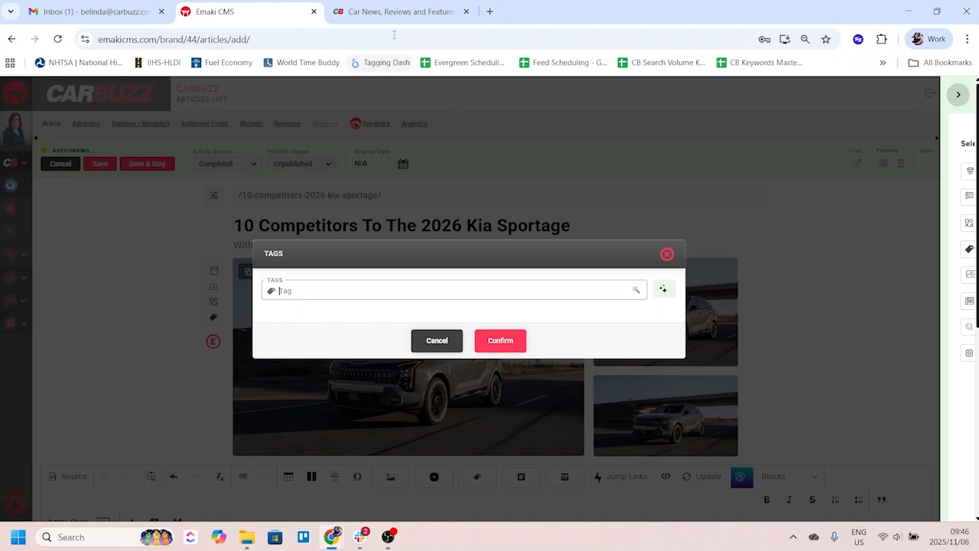
{"action": "left_click", "coordinate": [379, 9]}
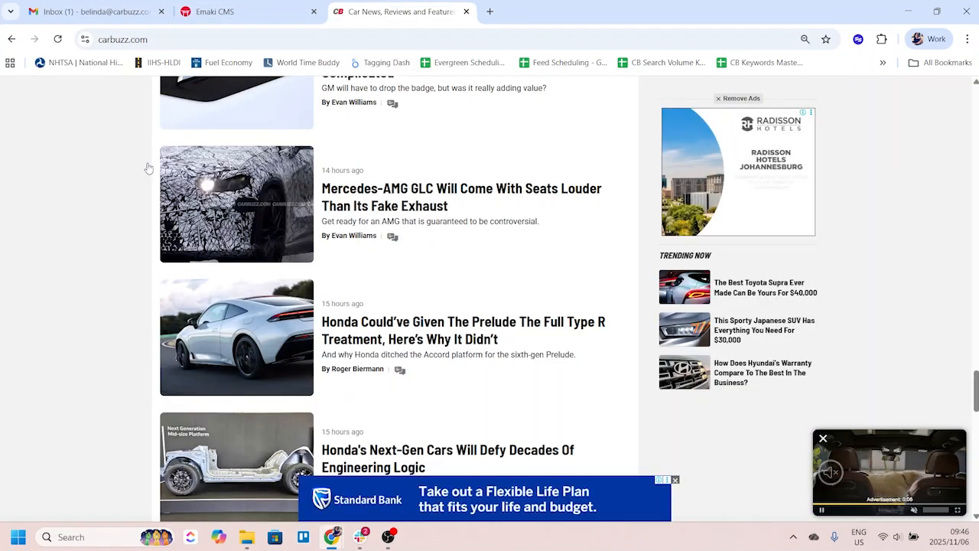
{"action": "scroll", "coordinate": [546, 341], "scroll_direction": "up", "scroll_amount": 10}
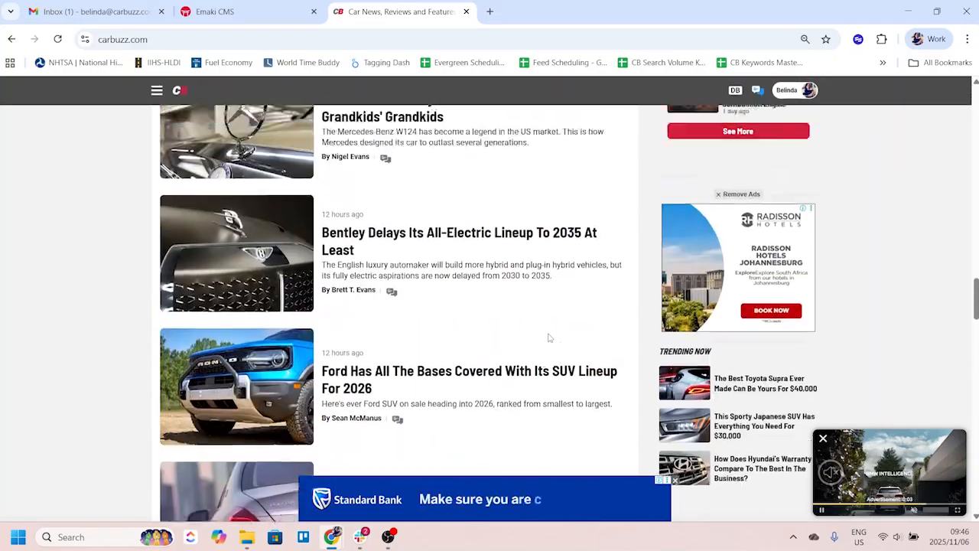
{"action": "scroll", "coordinate": [548, 337], "scroll_direction": "up", "scroll_amount": 15}
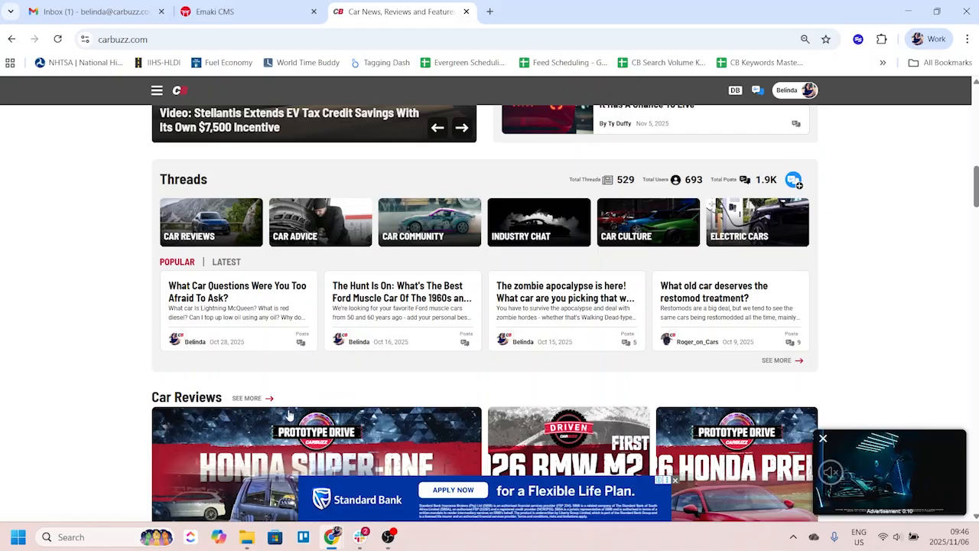
{"action": "scroll", "coordinate": [431, 336], "scroll_direction": "down", "scroll_amount": 1}
{"action": "scroll", "coordinate": [431, 336], "scroll_direction": "up", "scroll_amount": 2}
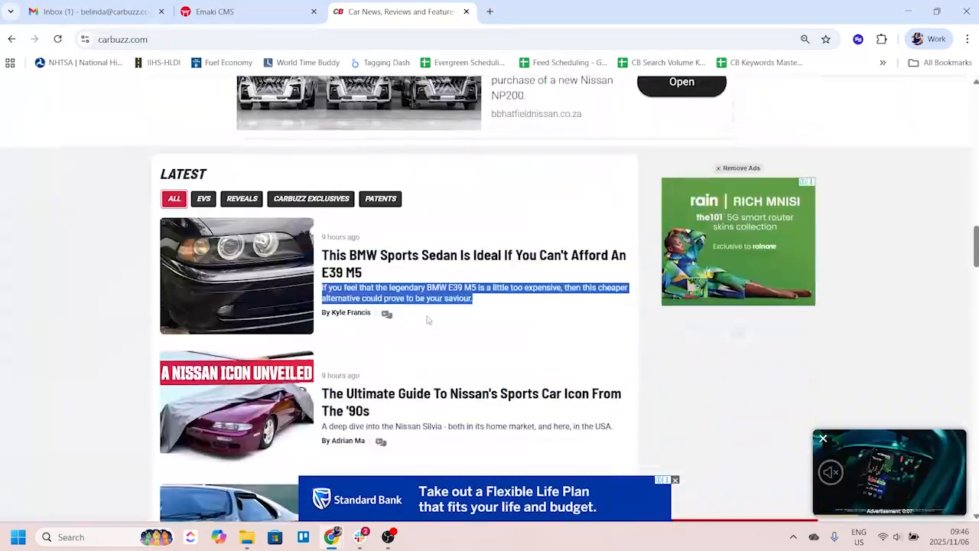
{"action": "scroll", "coordinate": [367, 227], "scroll_direction": "down", "scroll_amount": 2}
{"action": "scroll", "coordinate": [337, 199], "scroll_direction": "up", "scroll_amount": 1}
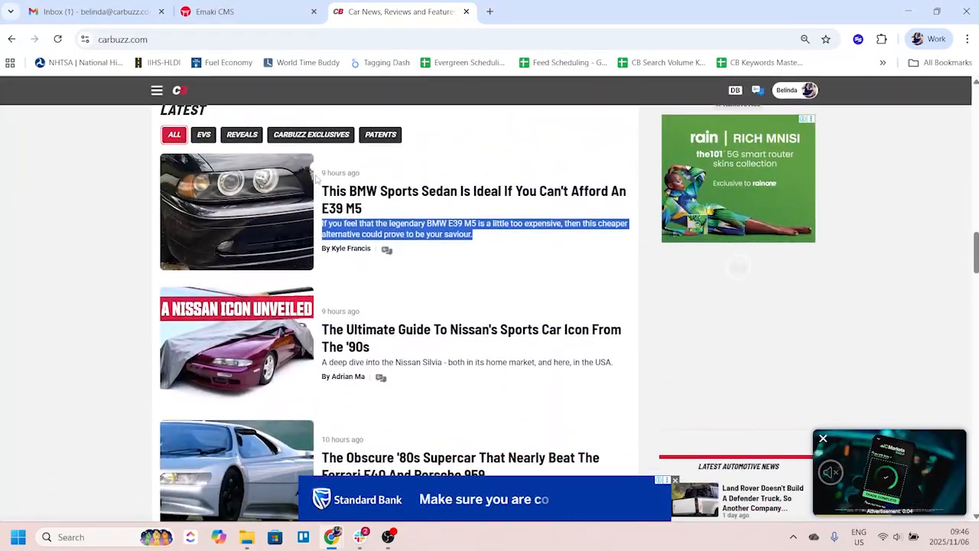
{"action": "left_click", "coordinate": [428, 192]}
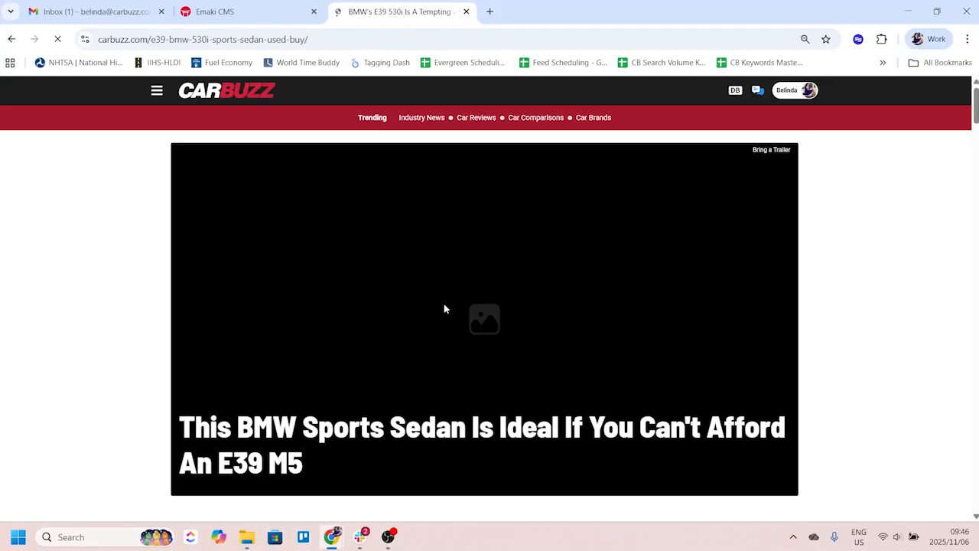
{"action": "scroll", "coordinate": [444, 309], "scroll_direction": "down", "scroll_amount": 20}
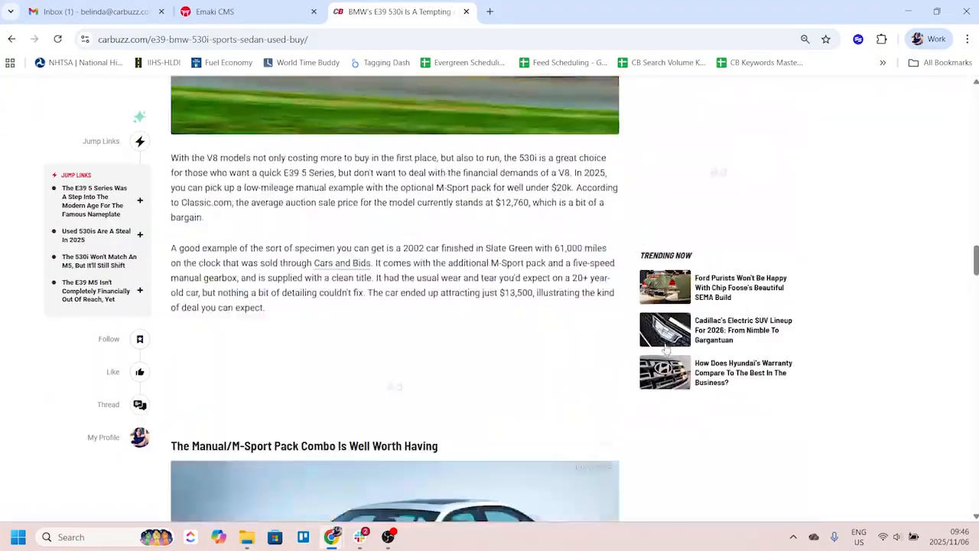
{"action": "scroll", "coordinate": [665, 349], "scroll_direction": "down", "scroll_amount": 20}
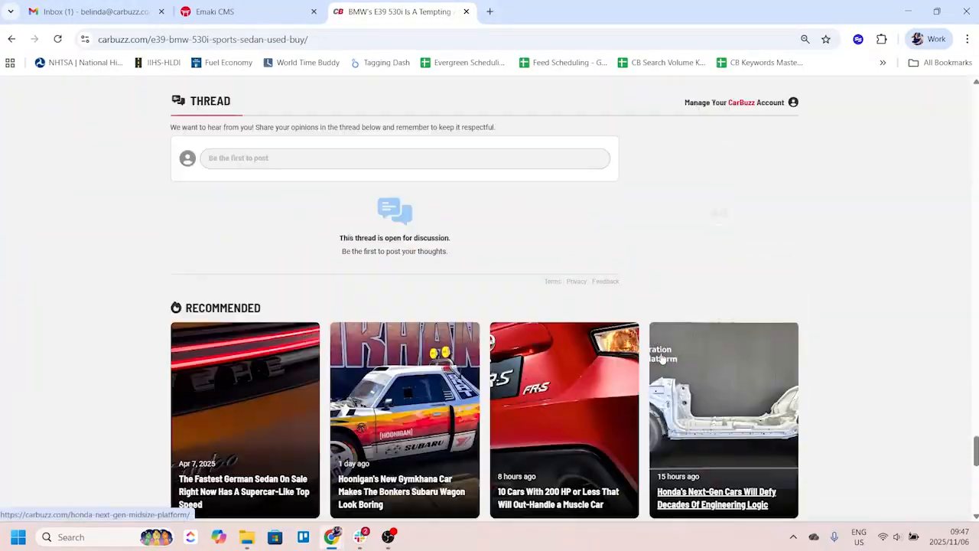
{"action": "scroll", "coordinate": [662, 358], "scroll_direction": "up", "scroll_amount": 3}
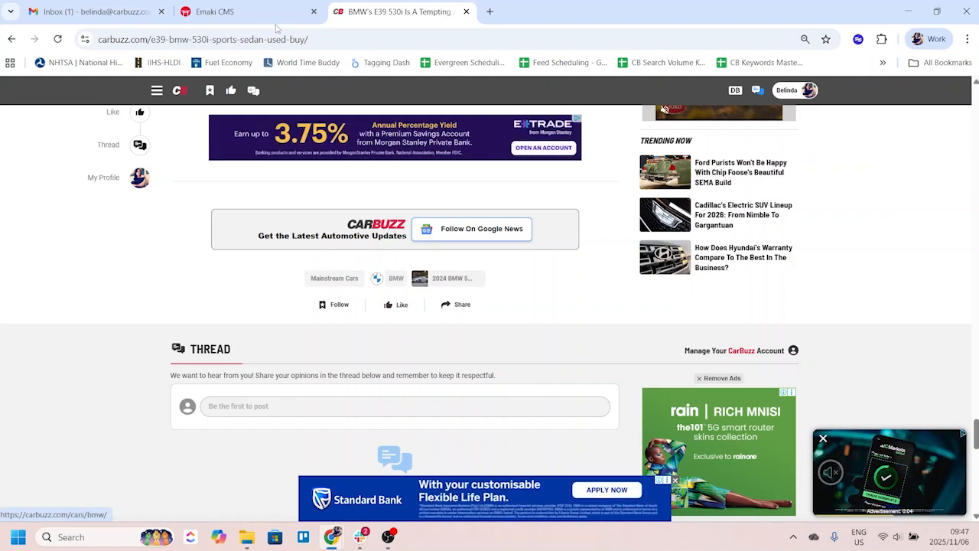
Step: Back in the CMS Tags dialog, add the Kia and Sportage tags
{"action": "left_click", "coordinate": [253, 12]}
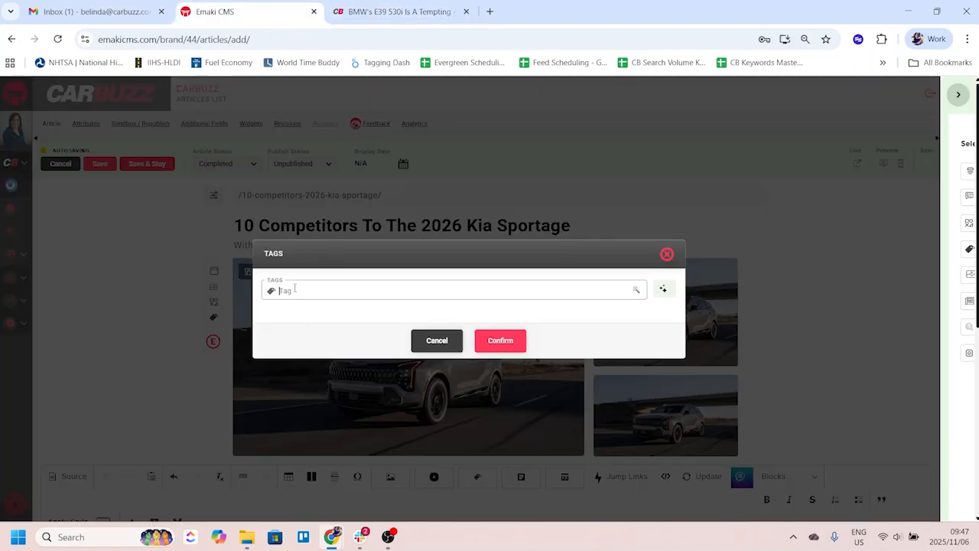
{"action": "type", "text": "kia"}
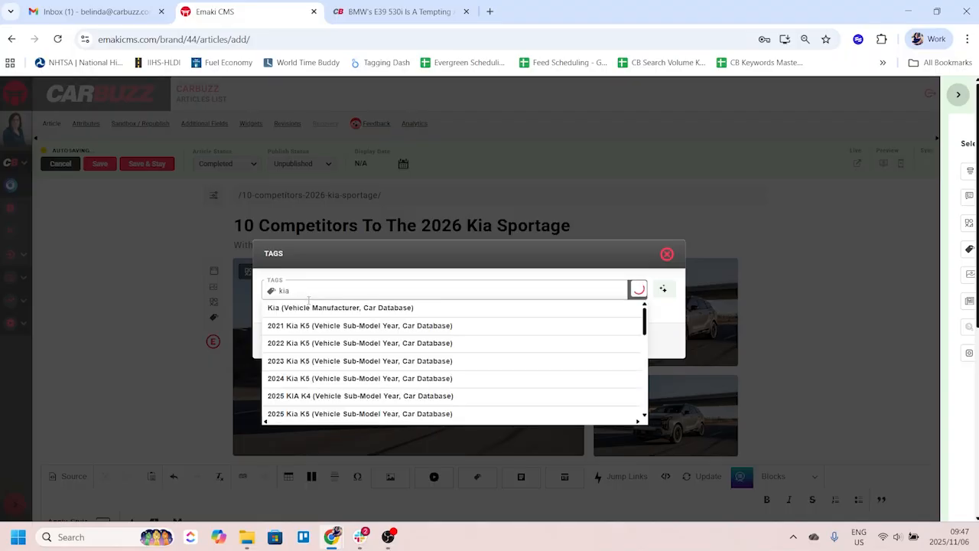
{"action": "left_click", "coordinate": [310, 302]}
{"action": "left_click", "coordinate": [306, 280]}
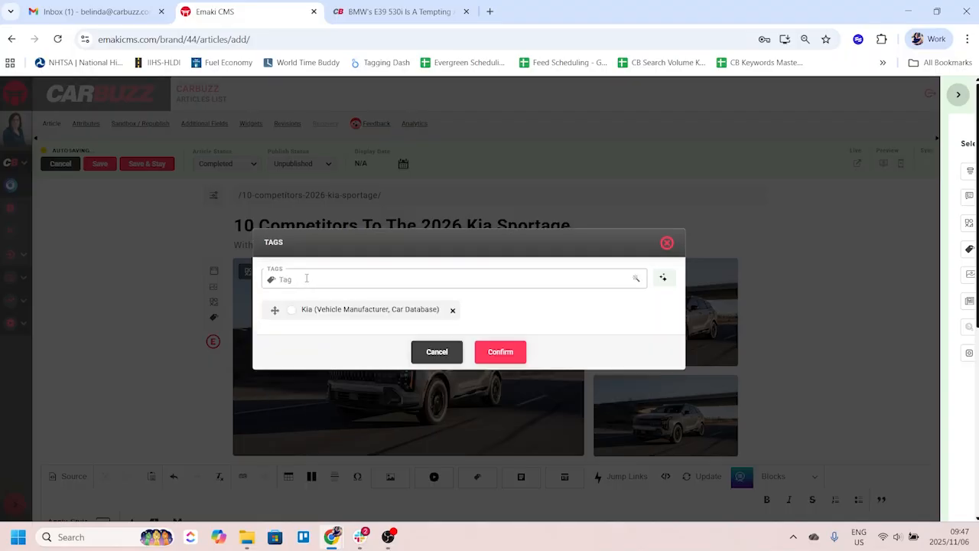
{"action": "type", "text": "sportag"}
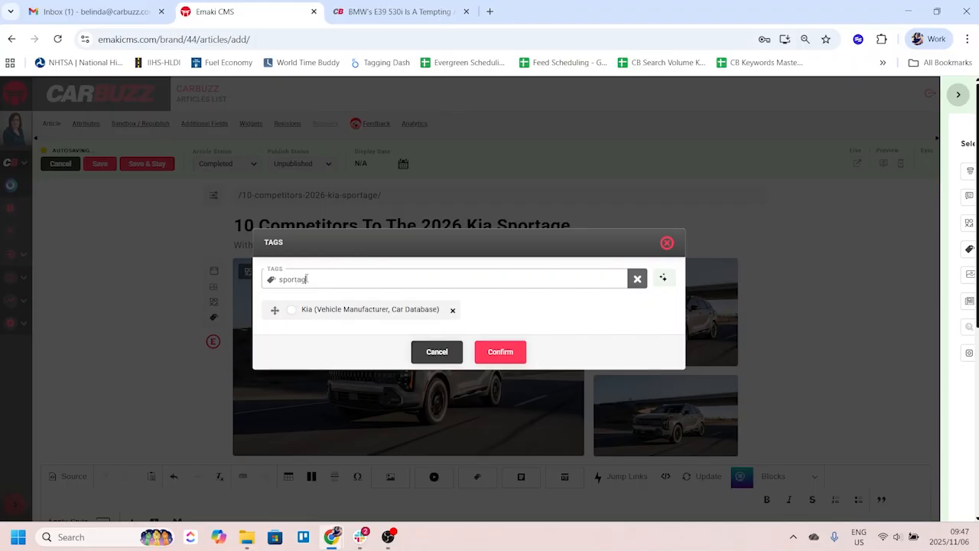
{"action": "type", "text": "e"}
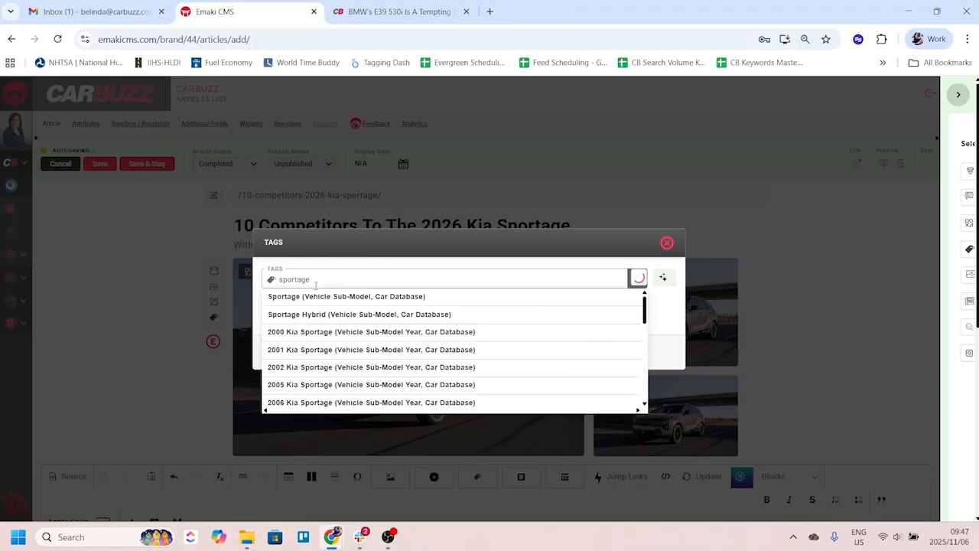
{"action": "left_click", "coordinate": [302, 296]}
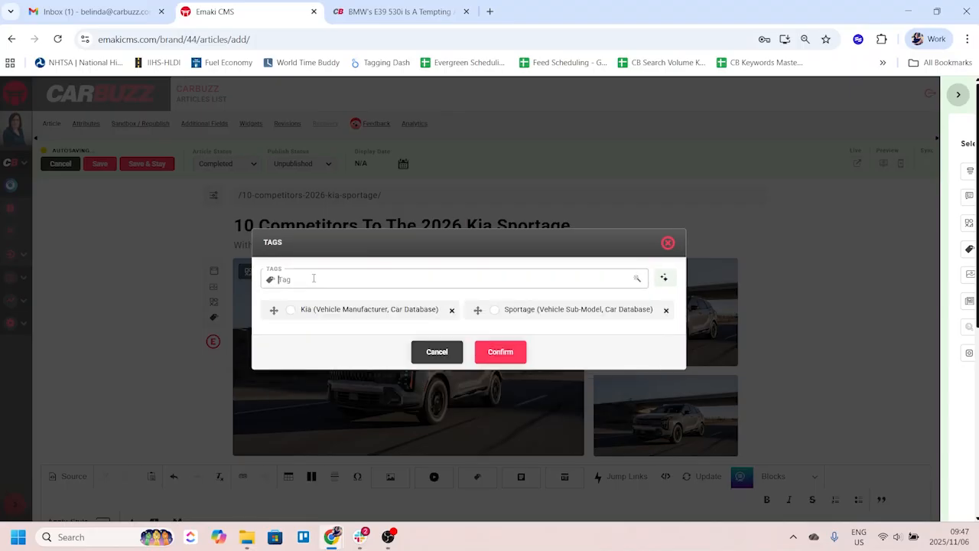
Step: Add the Buyer's Advice and New Cars tags, making New Cars the primary tag
{"action": "type", "text": "buyer's"}
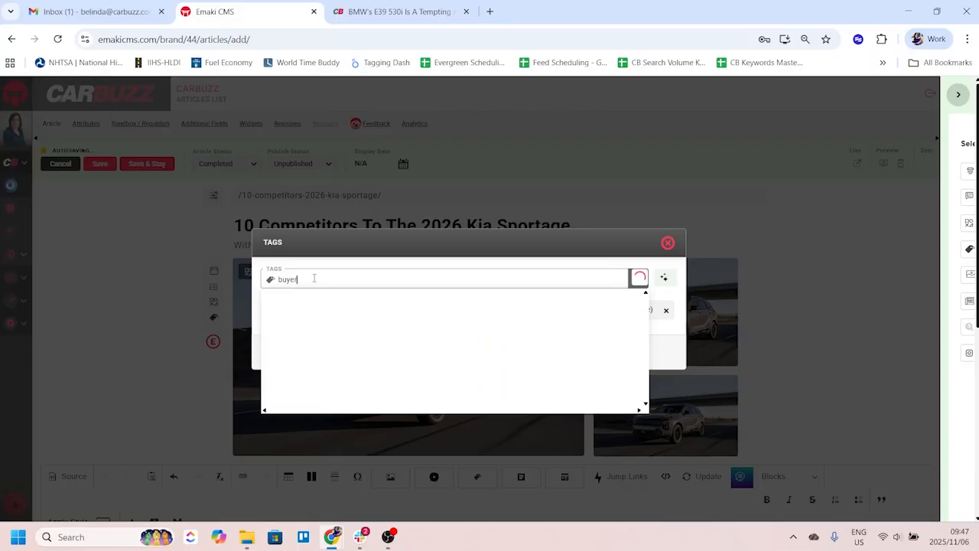
{"action": "left_click", "coordinate": [305, 297]}
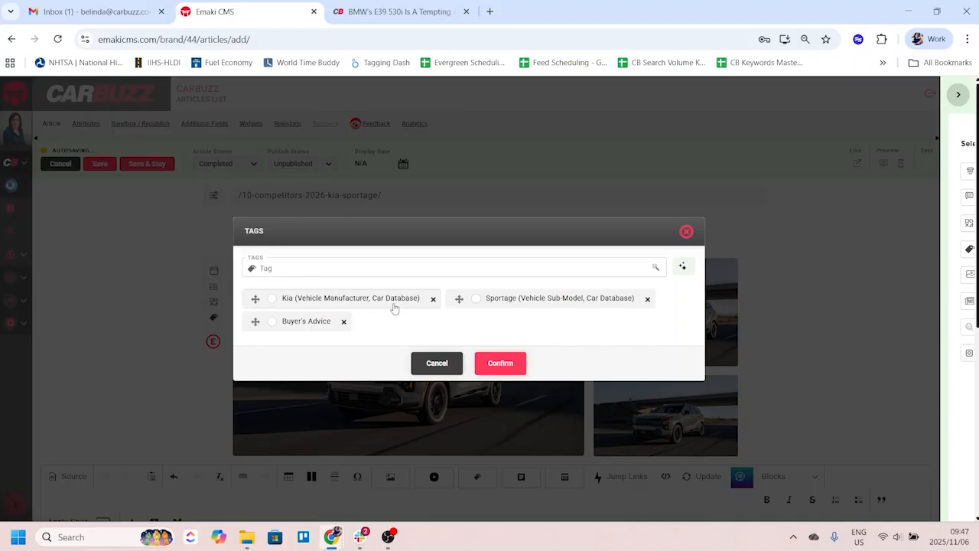
{"action": "left_click", "coordinate": [309, 268]}
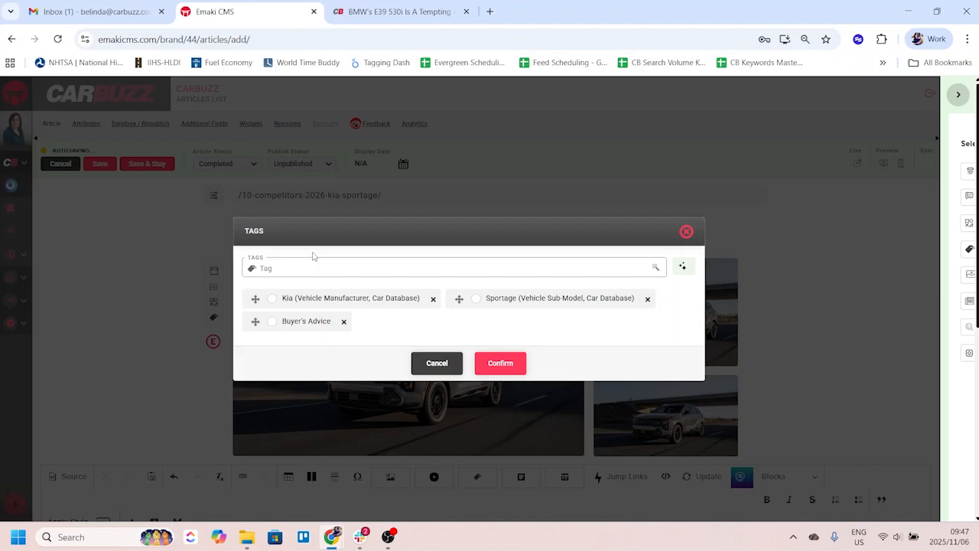
{"action": "type", "text": "new cars"}
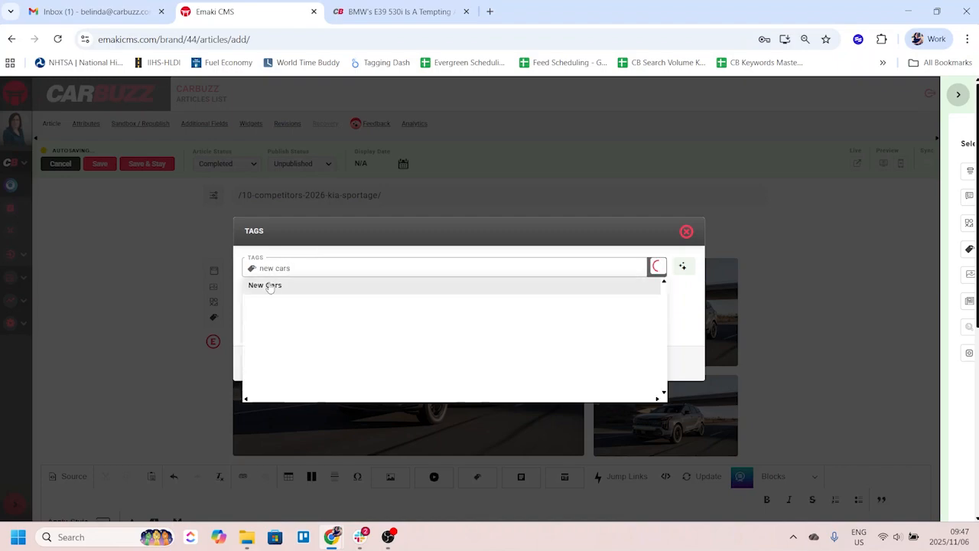
{"action": "left_click", "coordinate": [267, 285]}
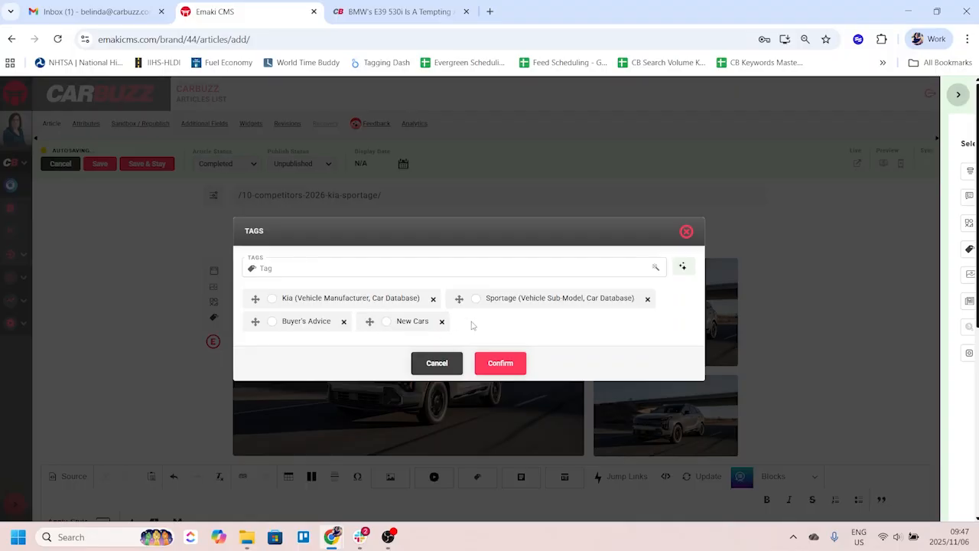
{"action": "left_click", "coordinate": [386, 322]}
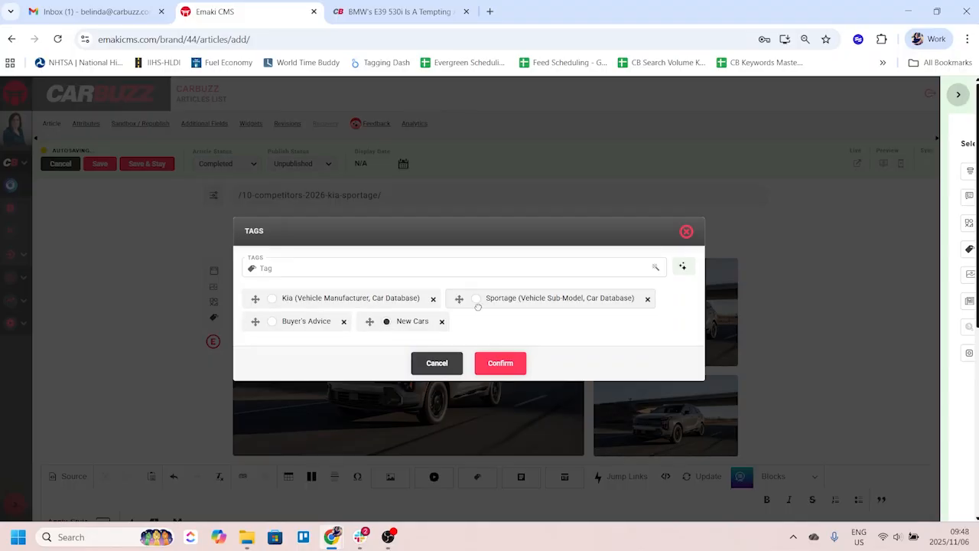
Step: Confirm the four tags, then open the E39 530i article's BMW tag page in a new tab
{"action": "left_click", "coordinate": [501, 363]}
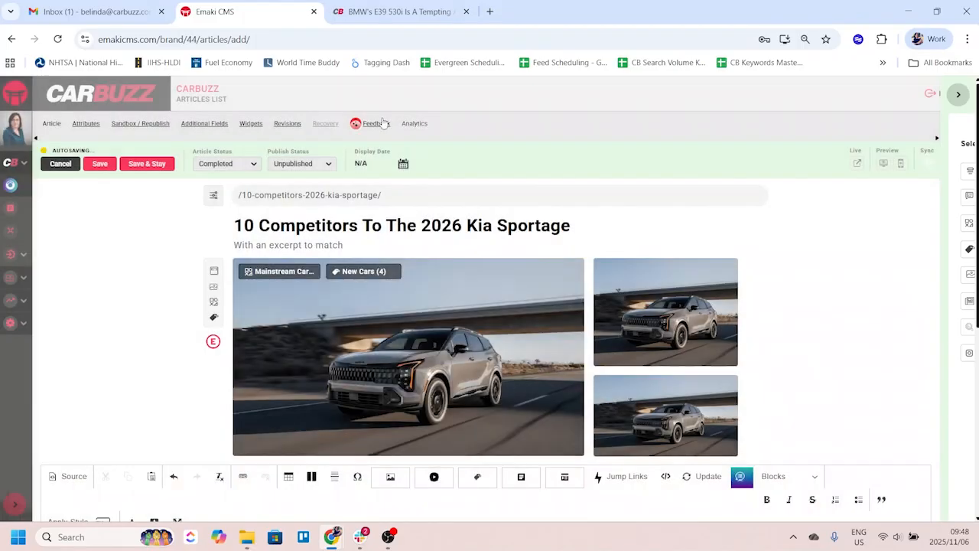
{"action": "left_click", "coordinate": [398, 12]}
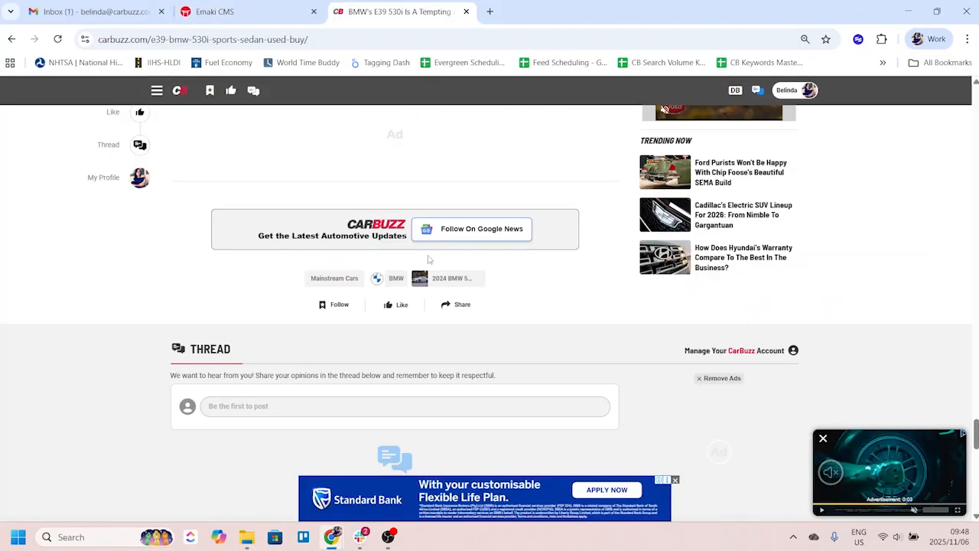
{"action": "right_click", "coordinate": [397, 282]}
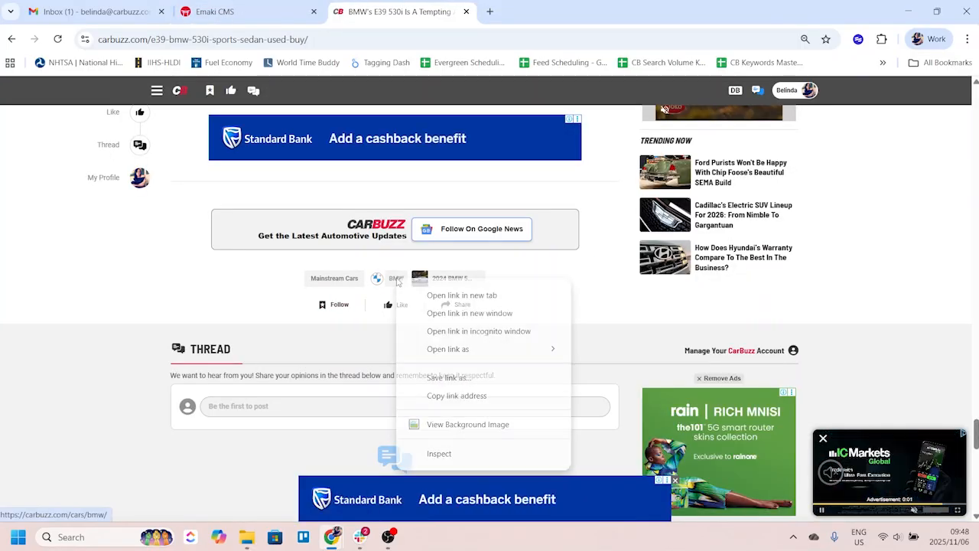
{"action": "left_click", "coordinate": [426, 294]}
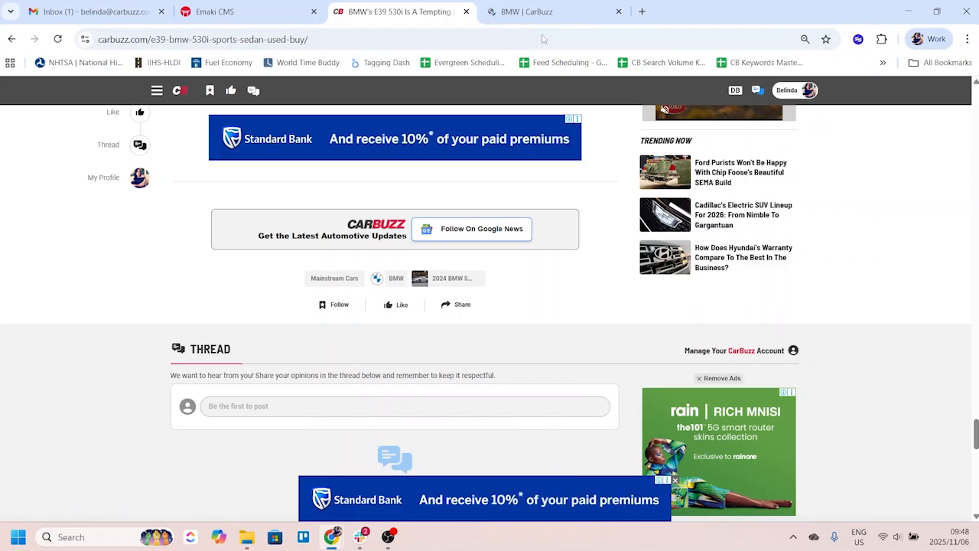
{"action": "left_click", "coordinate": [551, 13]}
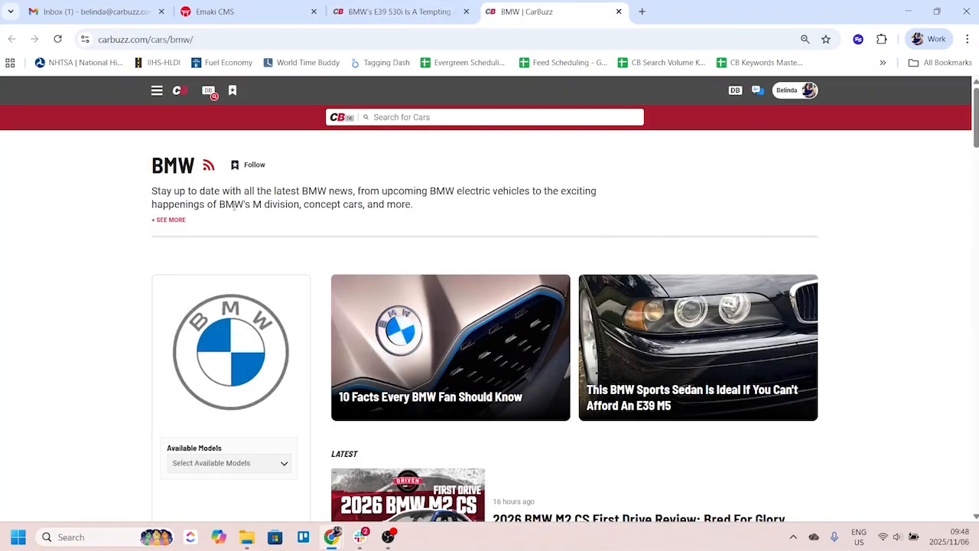
Step: Browse the article list on the BMW topic page
{"action": "scroll", "coordinate": [829, 212], "scroll_direction": "down", "scroll_amount": 4}
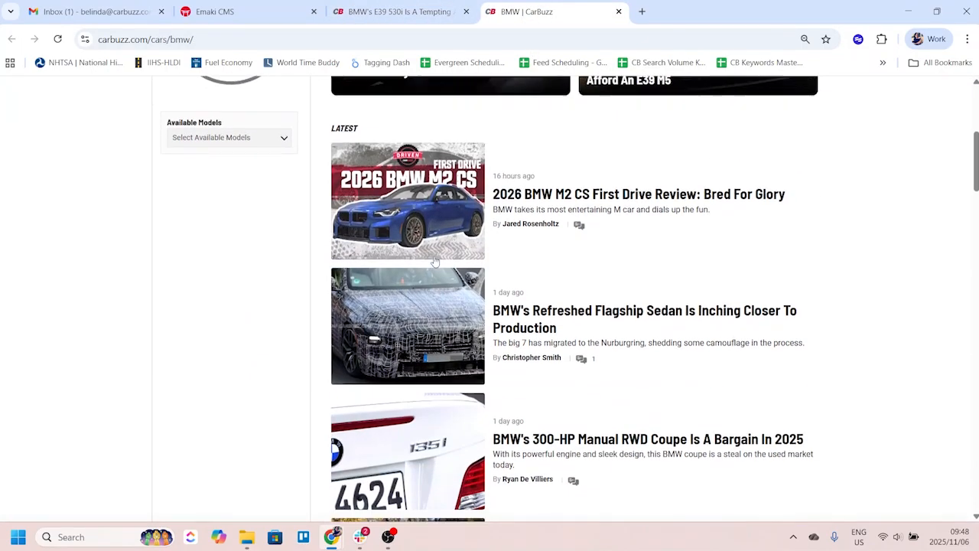
{"action": "scroll", "coordinate": [528, 181], "scroll_direction": "down", "scroll_amount": 20}
{"action": "scroll", "coordinate": [479, 246], "scroll_direction": "down", "scroll_amount": 15}
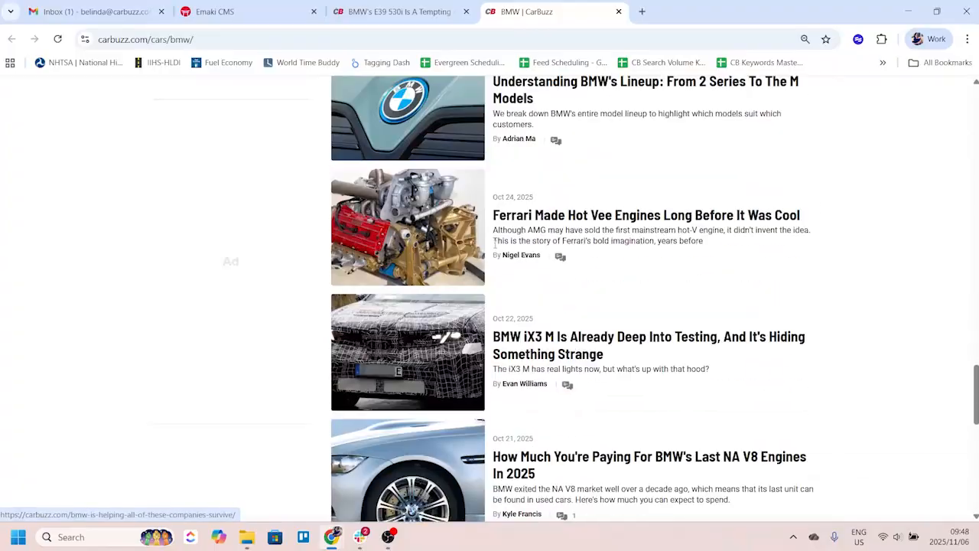
{"action": "scroll", "coordinate": [621, 258], "scroll_direction": "up", "scroll_amount": 4}
{"action": "scroll", "coordinate": [621, 257], "scroll_direction": "up", "scroll_amount": 10}
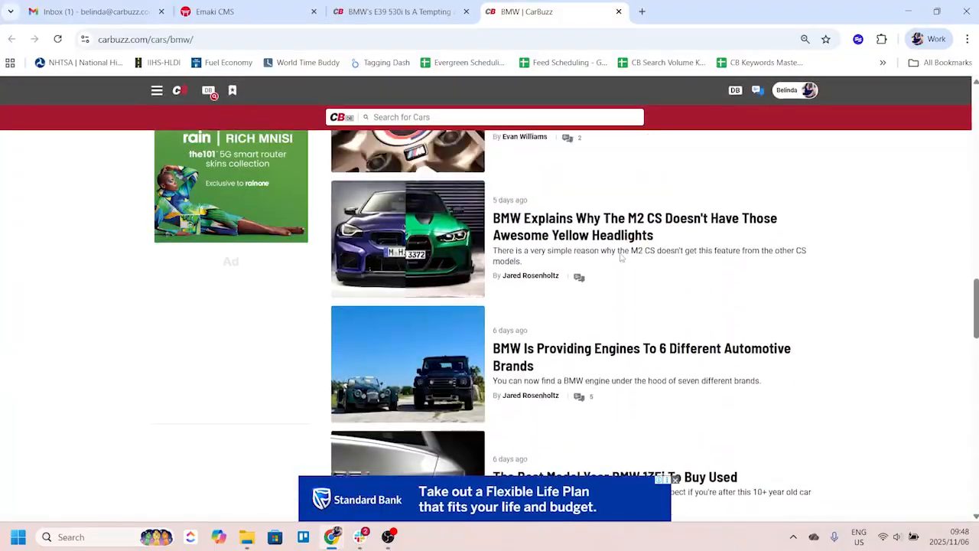
Step: Open the E39 530i article's BMW 5 Series tag page in a new tab and browse it
{"action": "left_click", "coordinate": [398, 11]}
{"action": "left_click", "coordinate": [456, 306]}
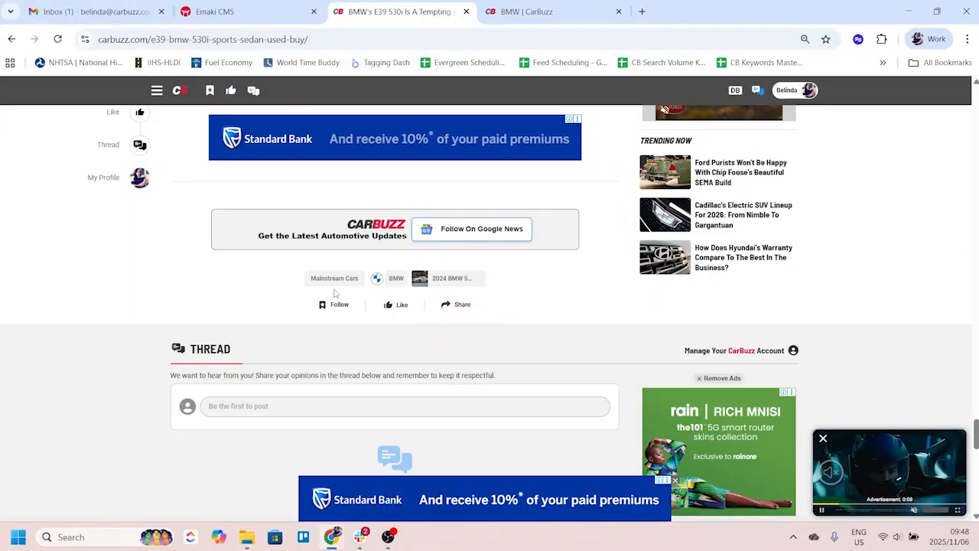
{"action": "right_click", "coordinate": [443, 282]}
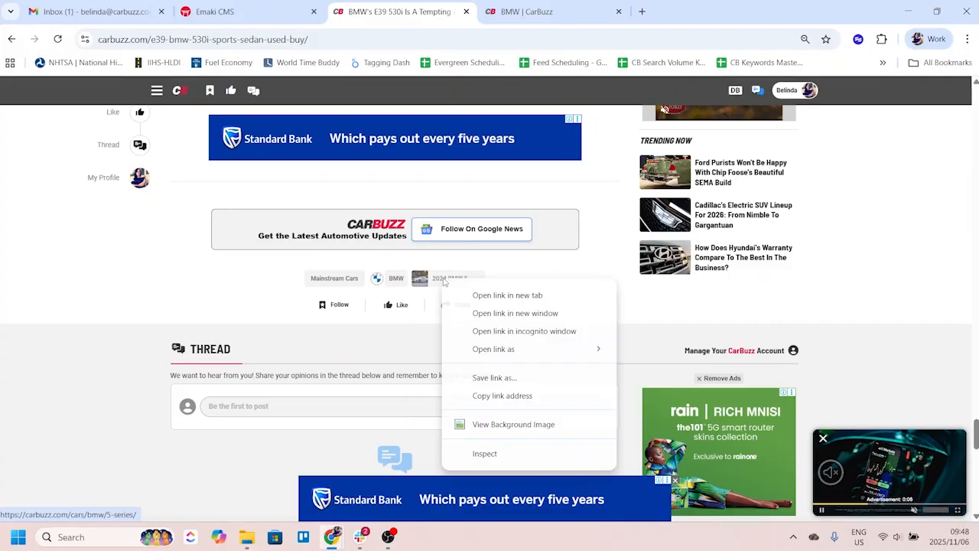
{"action": "left_click", "coordinate": [481, 293]}
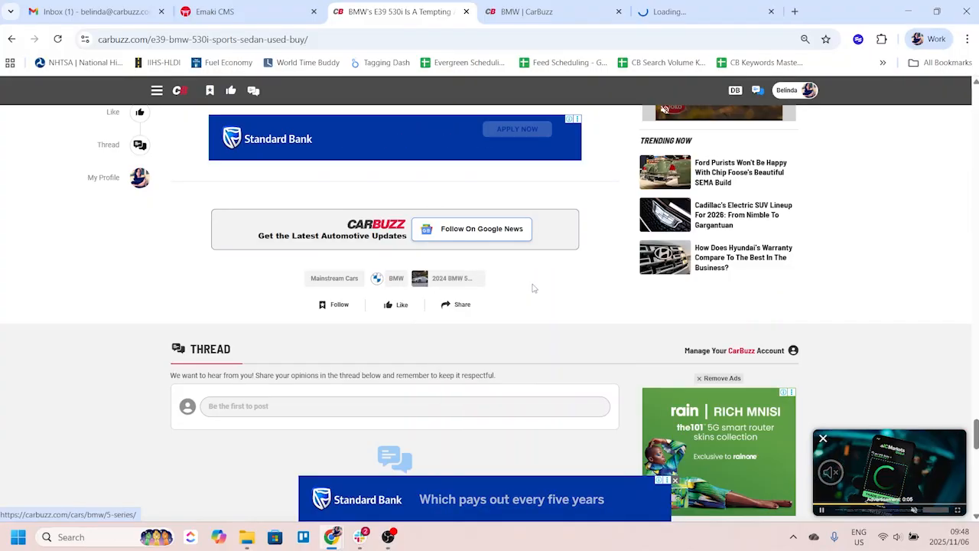
{"action": "left_click", "coordinate": [703, 11]}
{"action": "scroll", "coordinate": [410, 199], "scroll_direction": "down", "scroll_amount": 3}
{"action": "scroll", "coordinate": [459, 204], "scroll_direction": "down", "scroll_amount": 15}
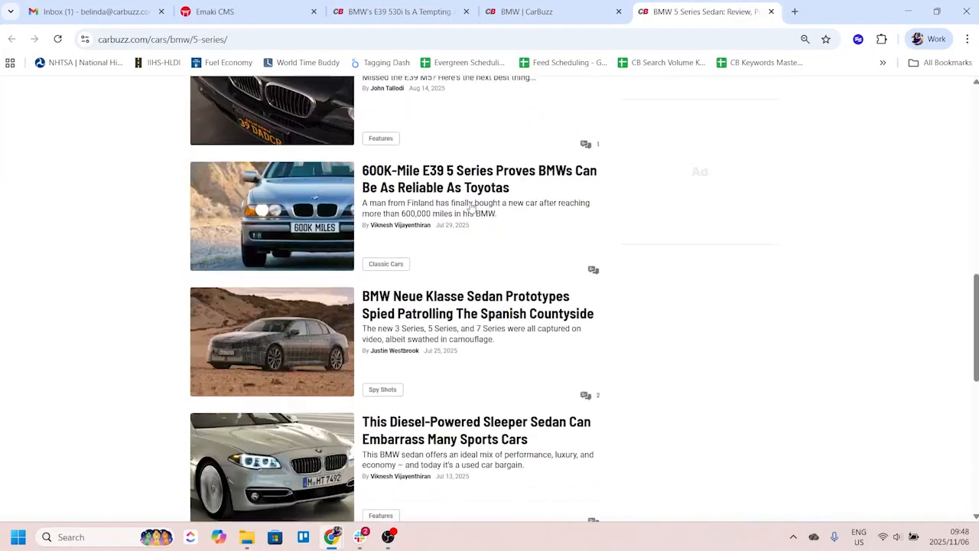
Step: Open the Mainstream Cars tag page in a new tab, scan its listing, then return to the E39 530i article
{"action": "left_click", "coordinate": [404, 11]}
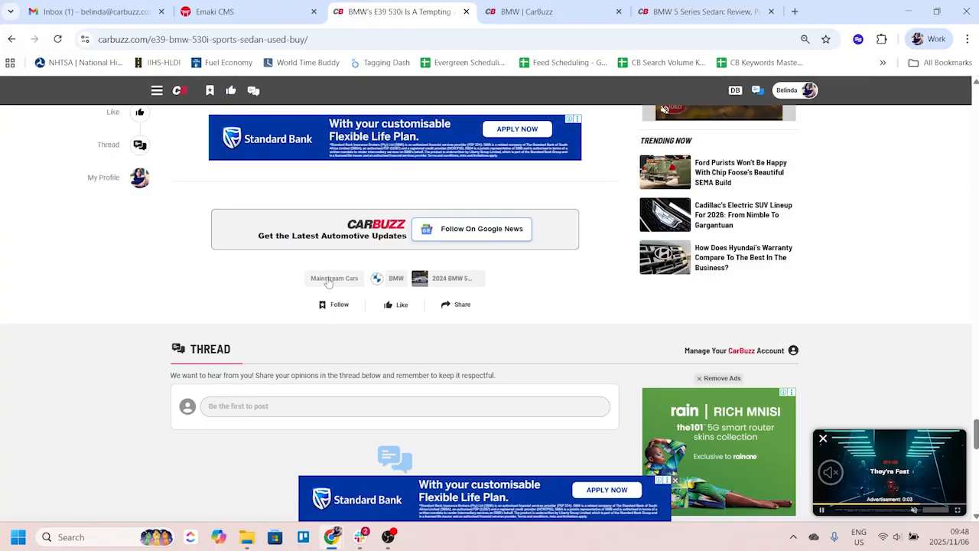
{"action": "right_click", "coordinate": [326, 279]}
{"action": "left_click", "coordinate": [367, 293]}
{"action": "left_click", "coordinate": [753, 9]}
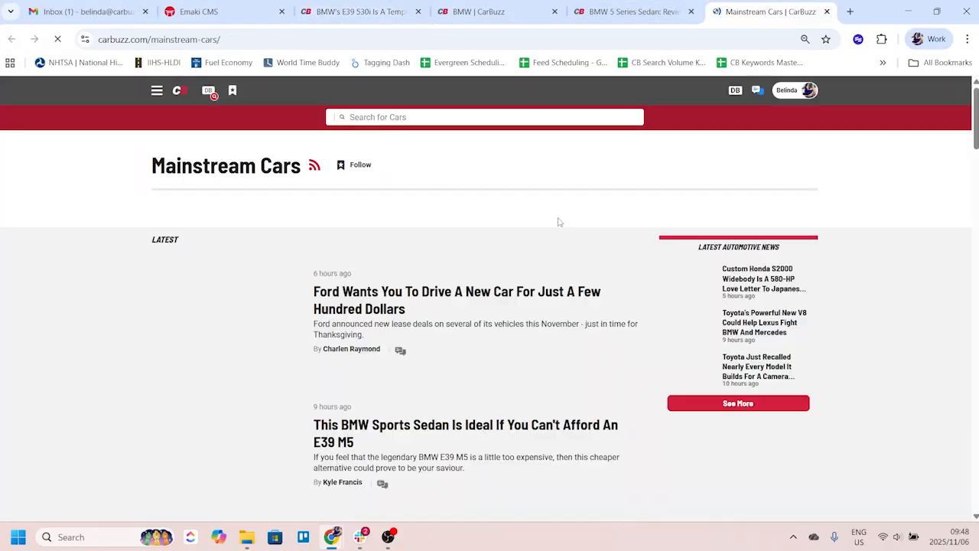
{"action": "scroll", "coordinate": [558, 219], "scroll_direction": "down", "scroll_amount": 10}
{"action": "scroll", "coordinate": [520, 245], "scroll_direction": "down", "scroll_amount": 20}
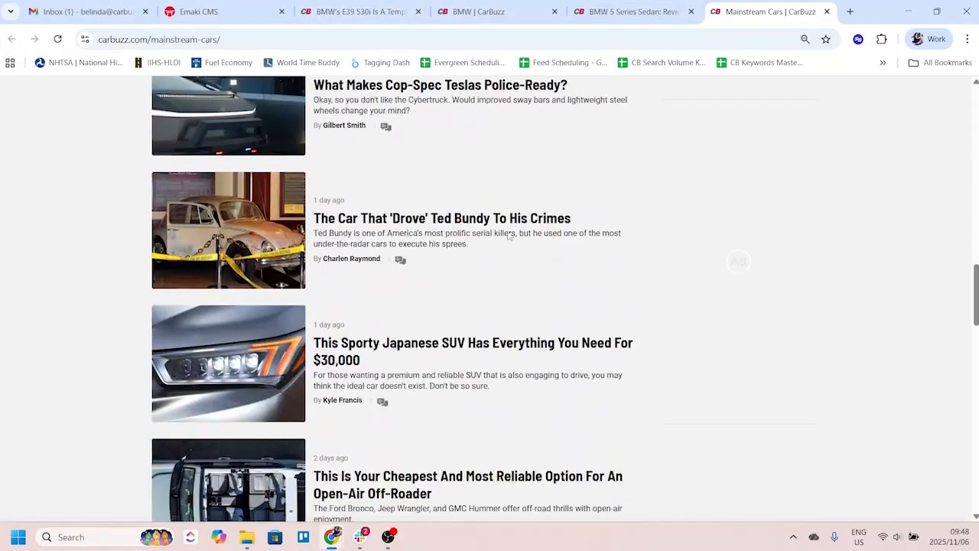
{"action": "scroll", "coordinate": [505, 264], "scroll_direction": "down", "scroll_amount": 2}
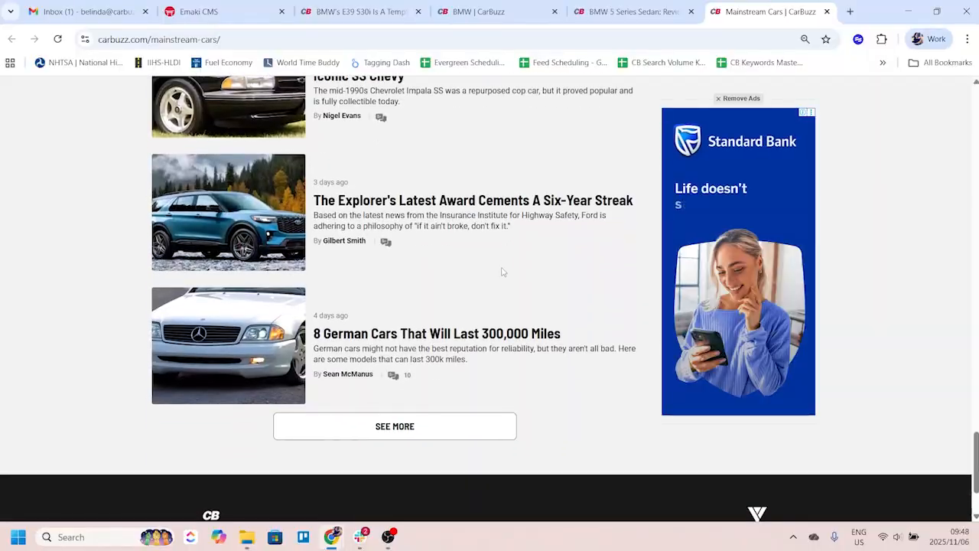
{"action": "scroll", "coordinate": [505, 267], "scroll_direction": "up", "scroll_amount": 10}
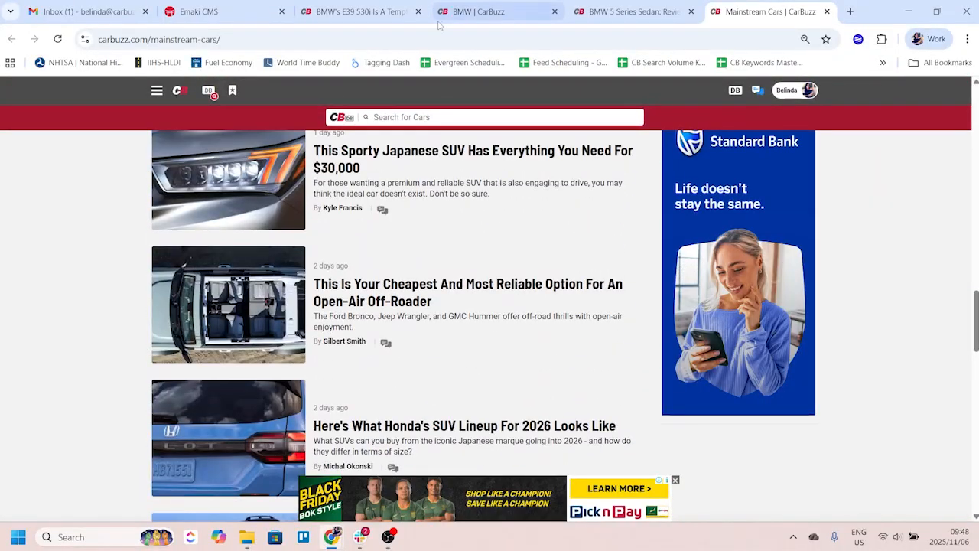
{"action": "left_click", "coordinate": [358, 11]}
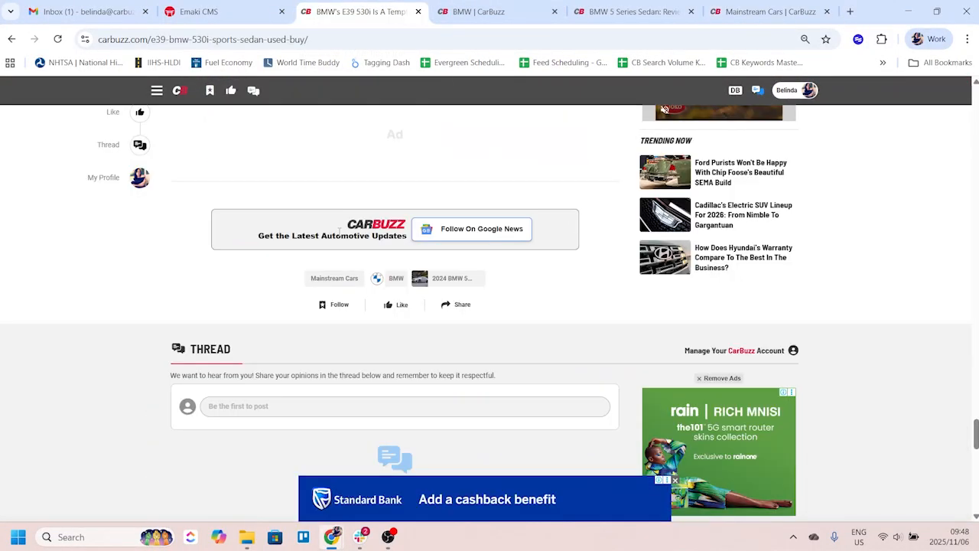
{"action": "scroll", "coordinate": [437, 228], "scroll_direction": "up", "scroll_amount": 10}
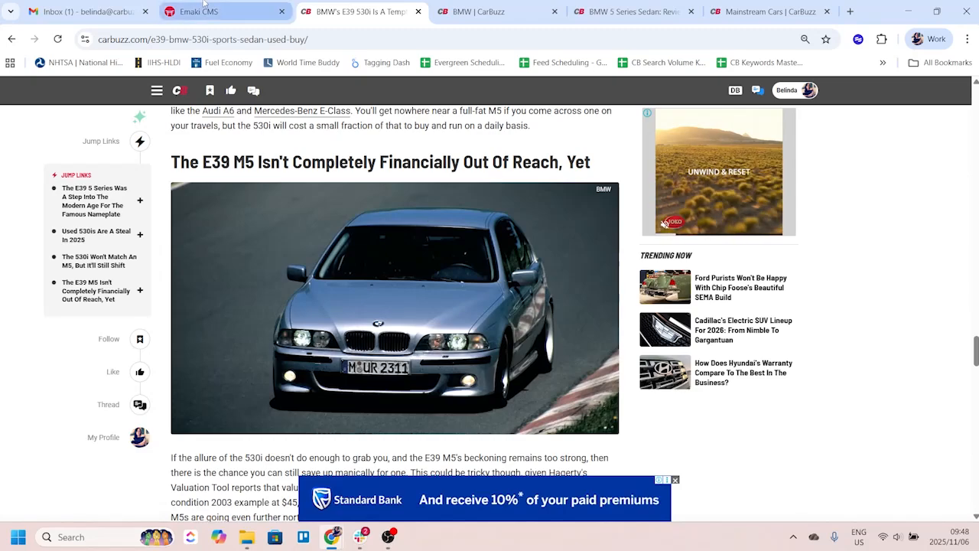
Step: Set the article status to Submitted For Approval and save
{"action": "left_click", "coordinate": [198, 12]}
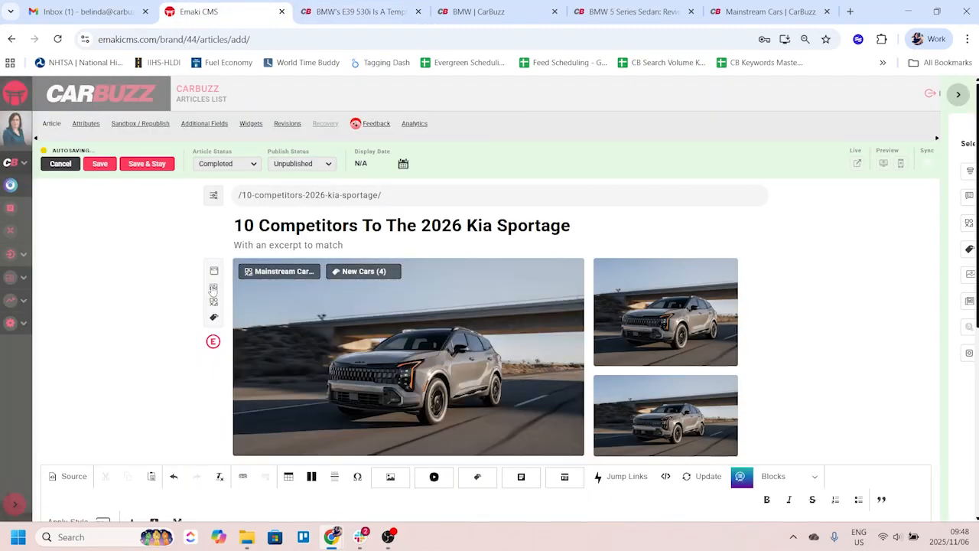
{"action": "left_click", "coordinate": [234, 164]}
{"action": "left_click", "coordinate": [228, 196]}
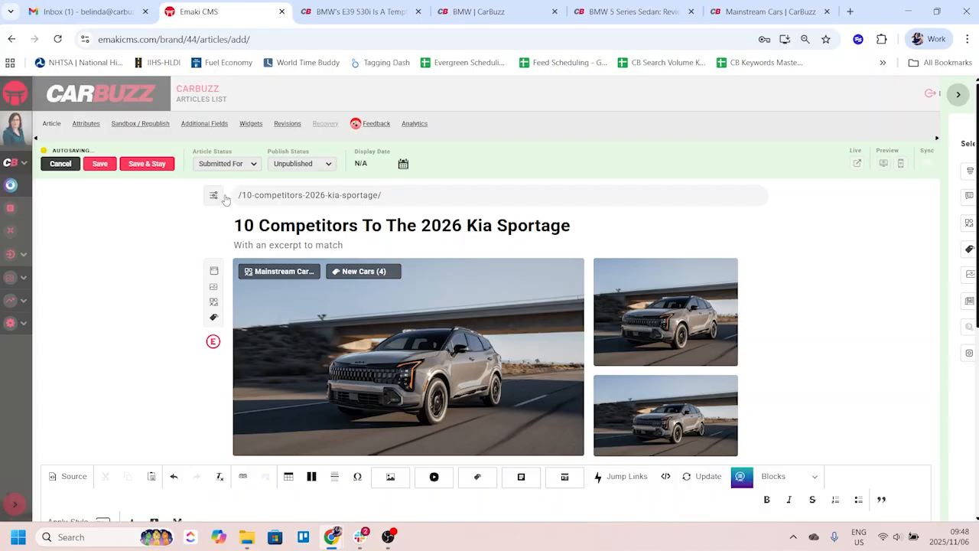
{"action": "left_click", "coordinate": [144, 163]}
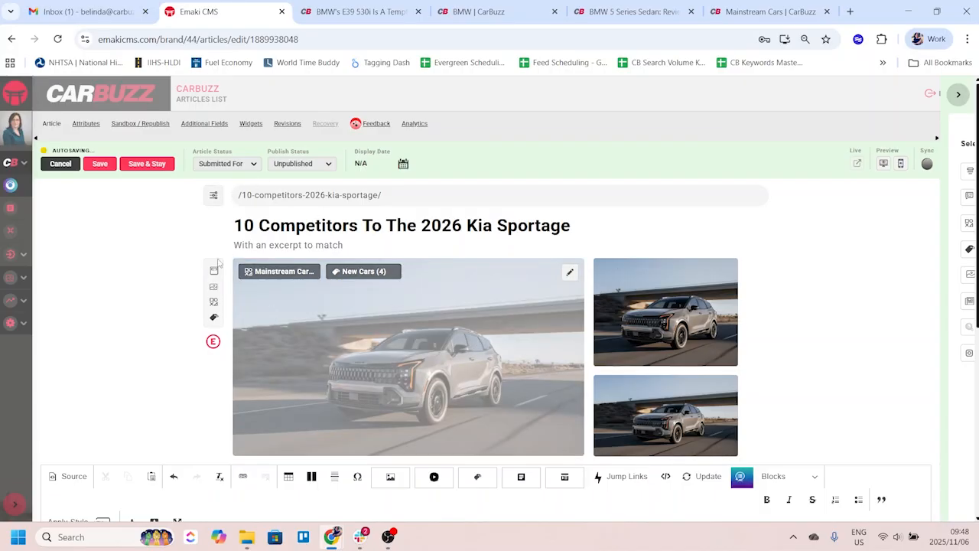
{"action": "left_click", "coordinate": [165, 166]}
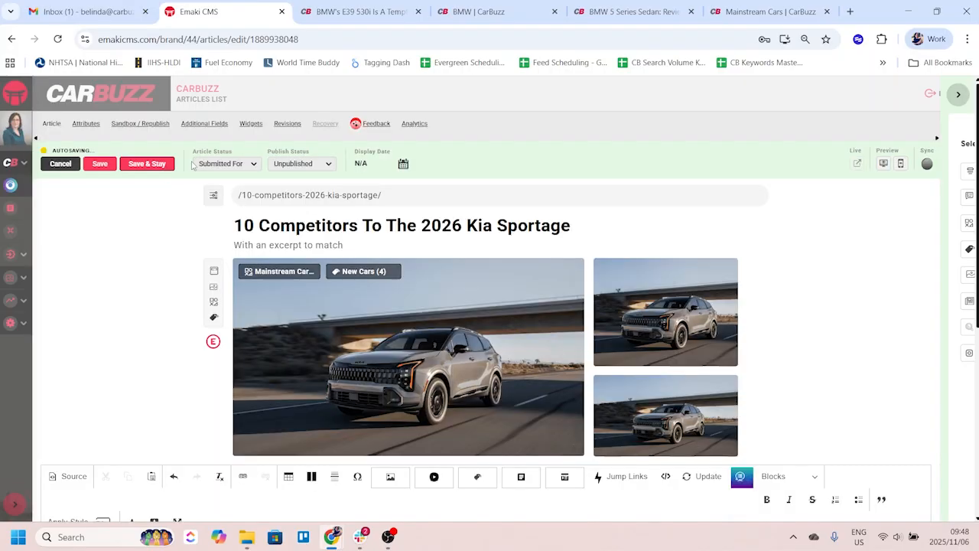
Step: Change the status to Completed and save again
{"action": "left_click", "coordinate": [227, 163]}
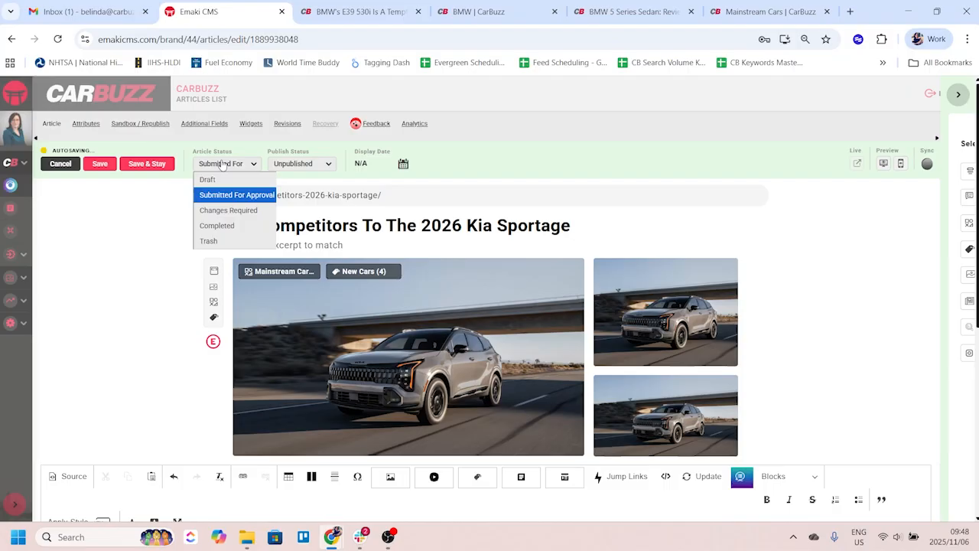
{"action": "left_click", "coordinate": [235, 229]}
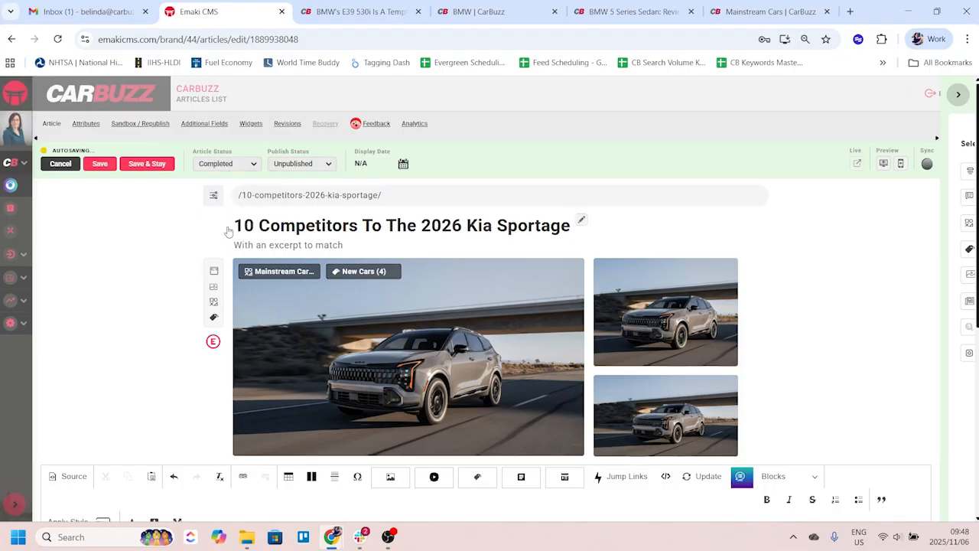
{"action": "left_click", "coordinate": [153, 165]}
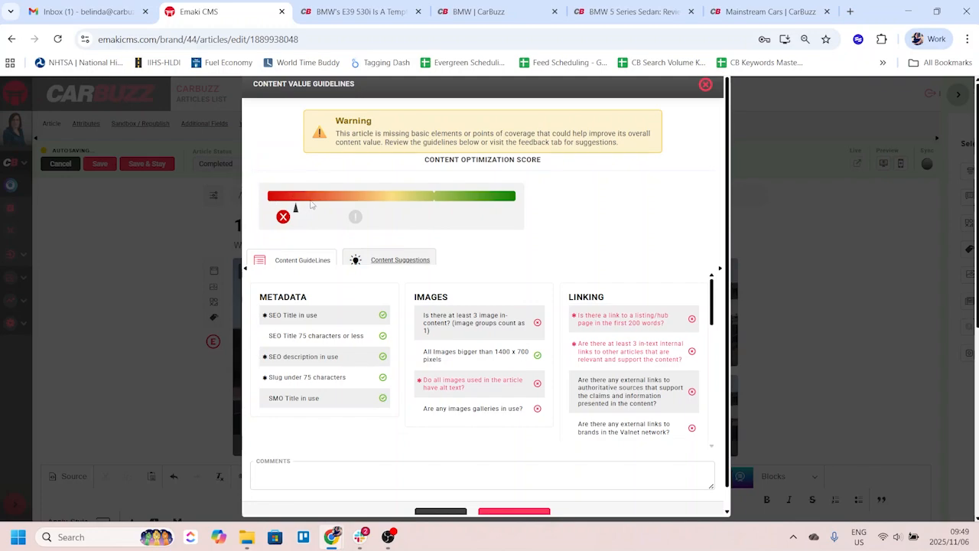
Step: Scroll through the Content Value Guidelines coverage lists and submit the feedback
{"action": "scroll", "coordinate": [558, 335], "scroll_direction": "down", "scroll_amount": 5}
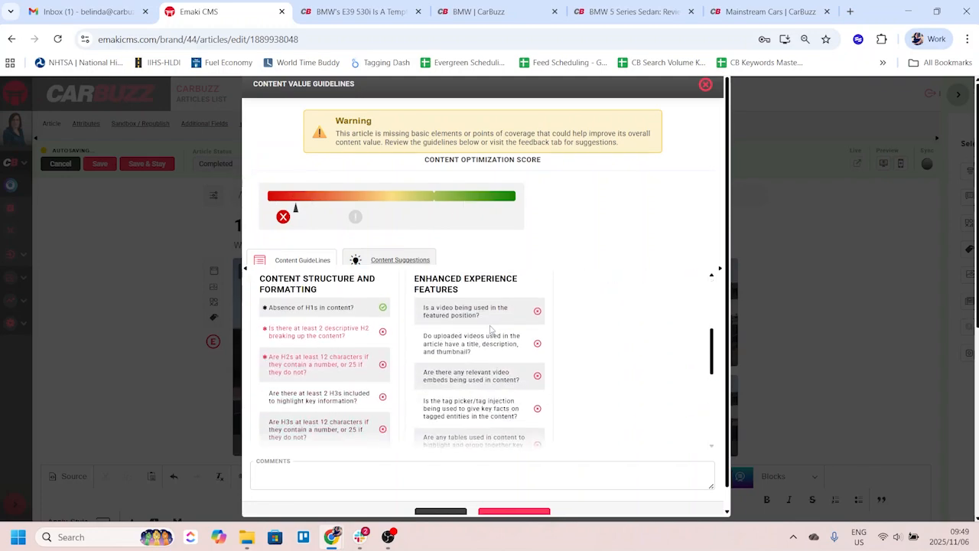
{"action": "scroll", "coordinate": [446, 348], "scroll_direction": "up", "scroll_amount": 5}
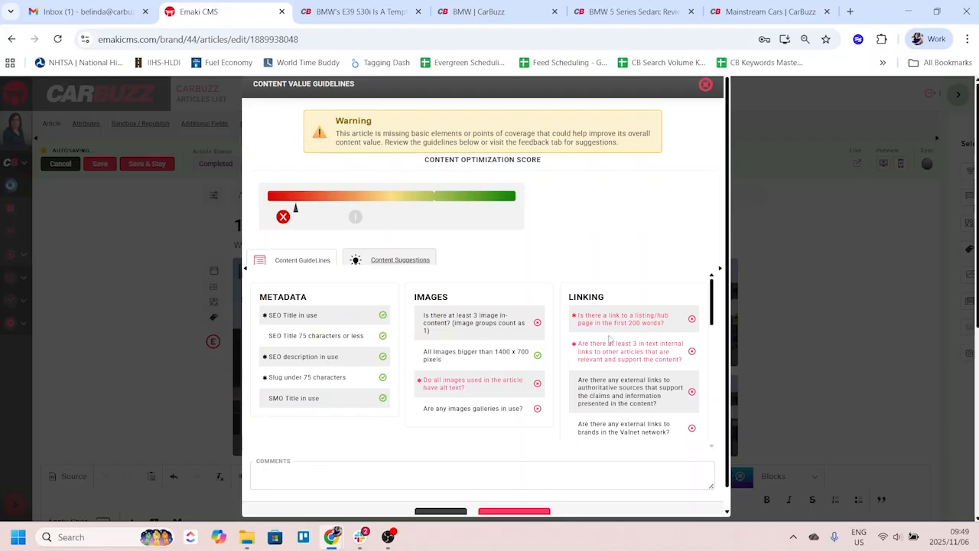
{"action": "scroll", "coordinate": [609, 339], "scroll_direction": "down", "scroll_amount": 10}
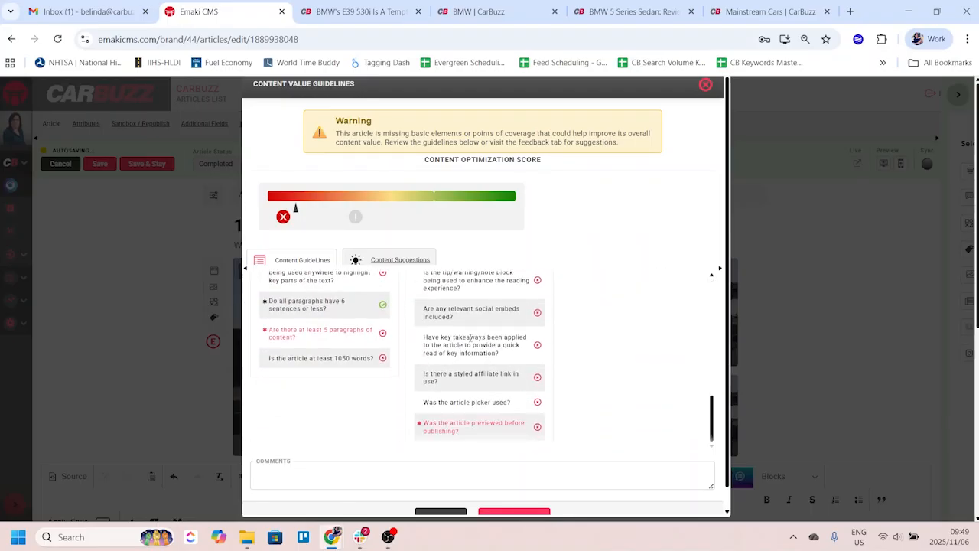
{"action": "scroll", "coordinate": [457, 436], "scroll_direction": "up", "scroll_amount": 10}
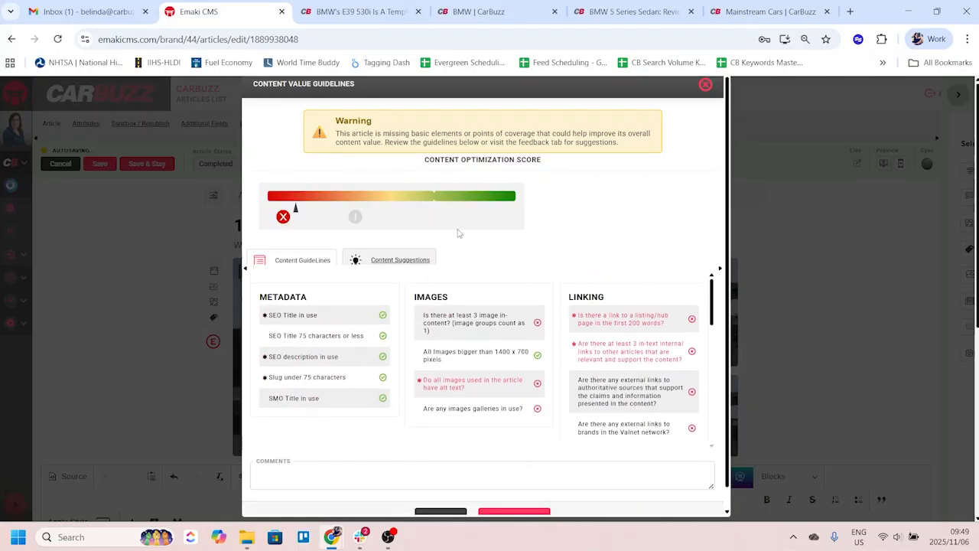
{"action": "scroll", "coordinate": [484, 400], "scroll_direction": "down", "scroll_amount": 10}
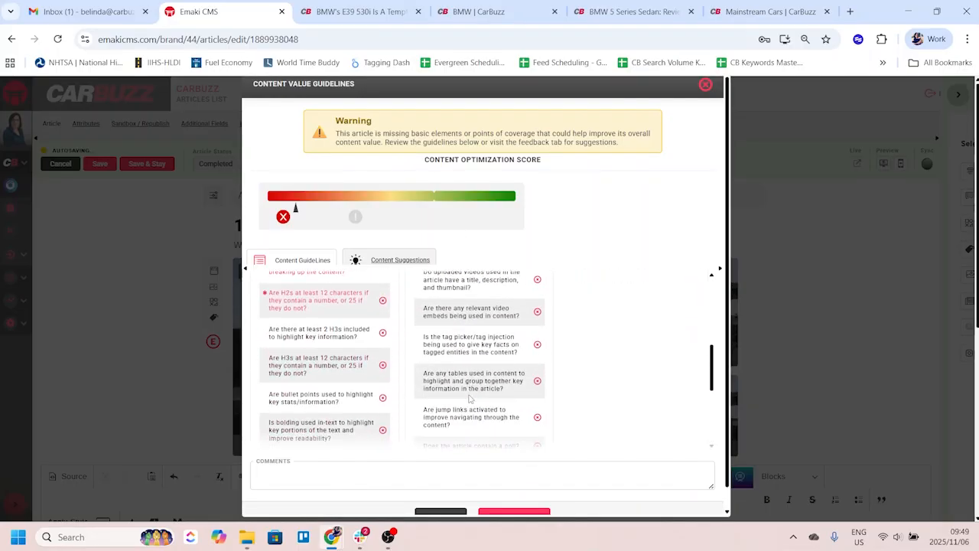
{"action": "scroll", "coordinate": [581, 354], "scroll_direction": "up", "scroll_amount": 10}
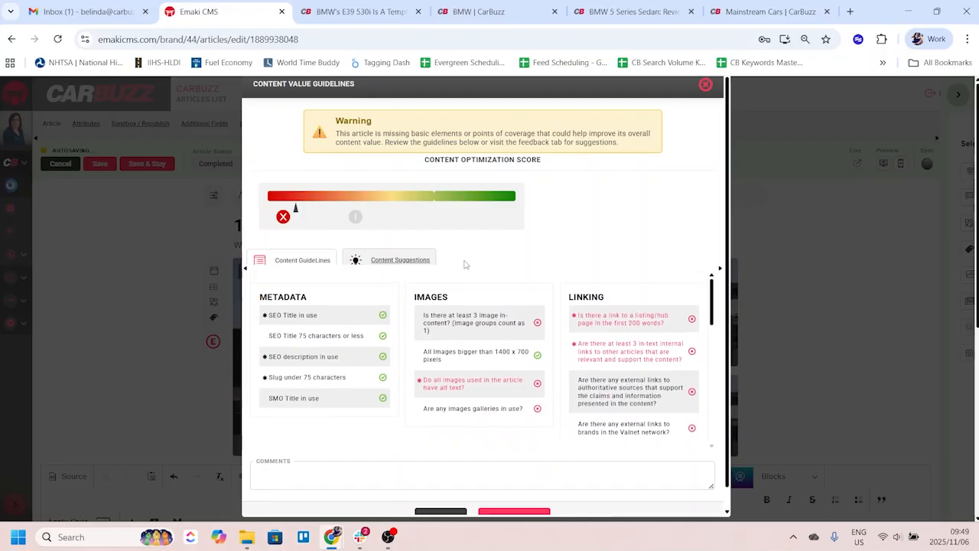
{"action": "scroll", "coordinate": [529, 373], "scroll_direction": "down", "scroll_amount": 10}
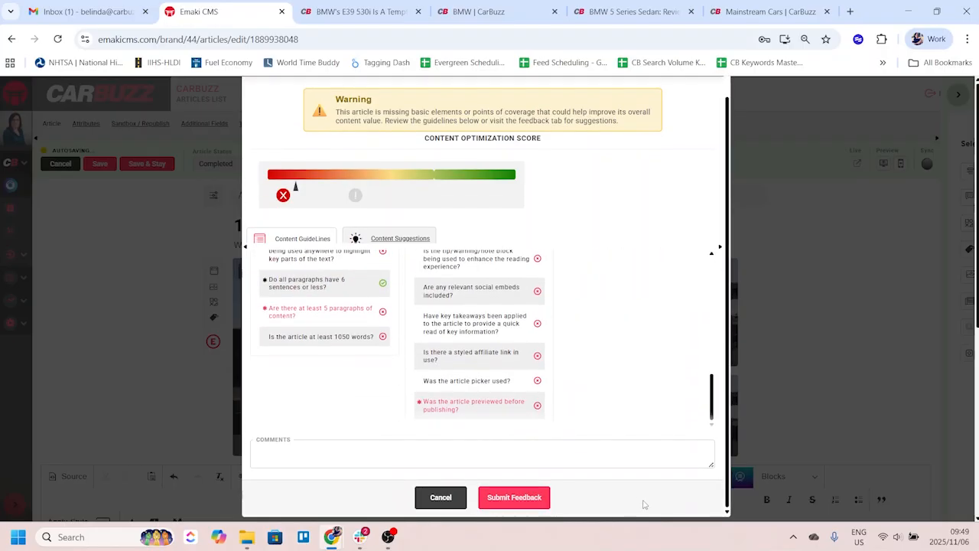
{"action": "left_click", "coordinate": [517, 498]}
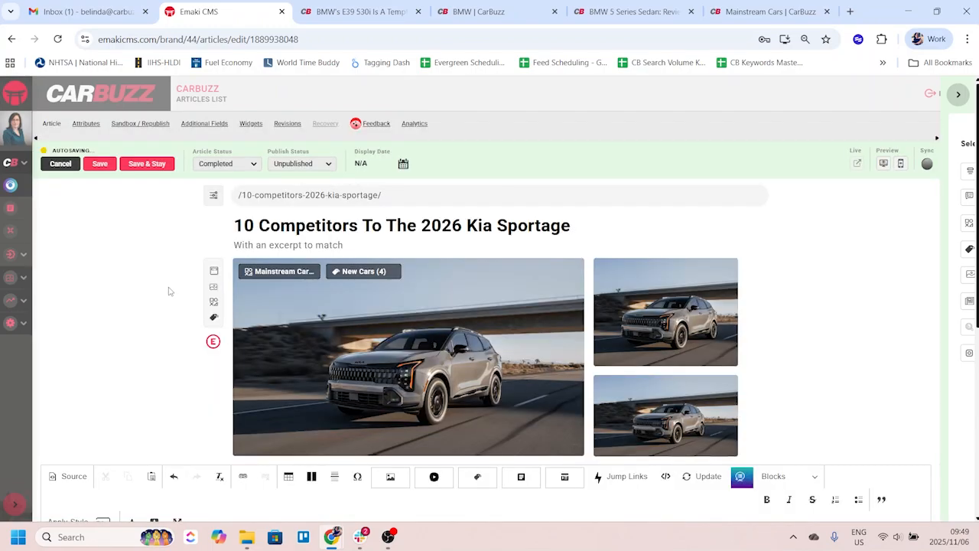
Step: Review the article's Widgets panel, briefly checking the main editor in between
{"action": "left_click", "coordinate": [249, 126]}
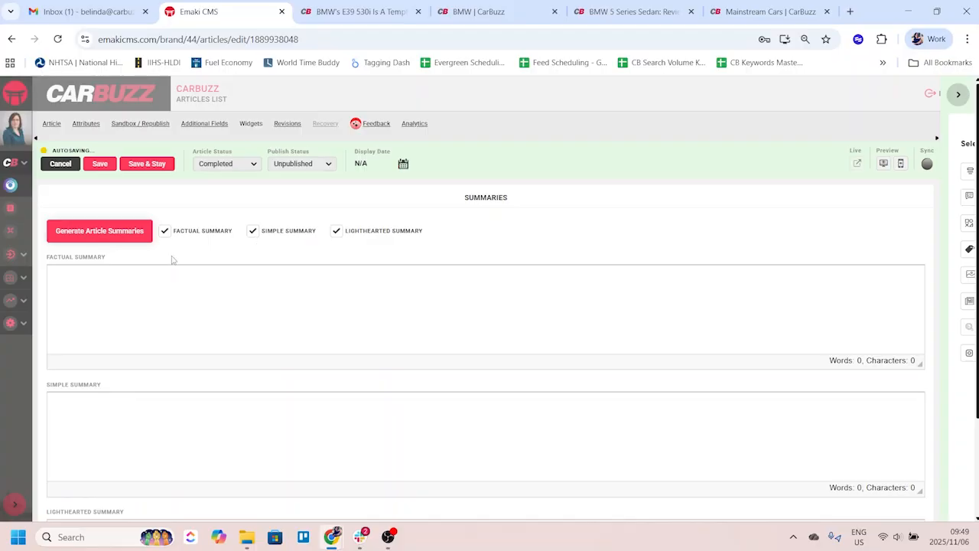
{"action": "scroll", "coordinate": [106, 290], "scroll_direction": "down", "scroll_amount": 2}
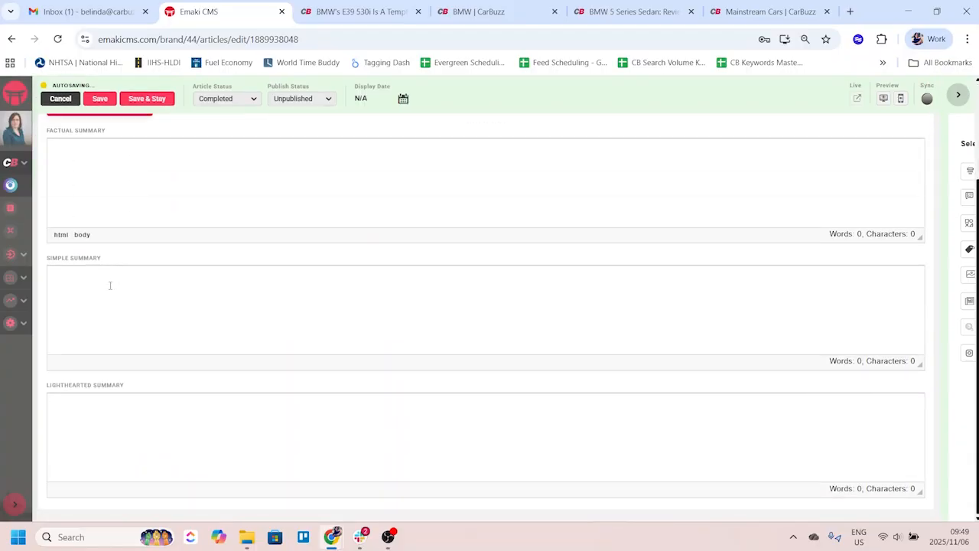
{"action": "scroll", "coordinate": [107, 416], "scroll_direction": "up", "scroll_amount": 2}
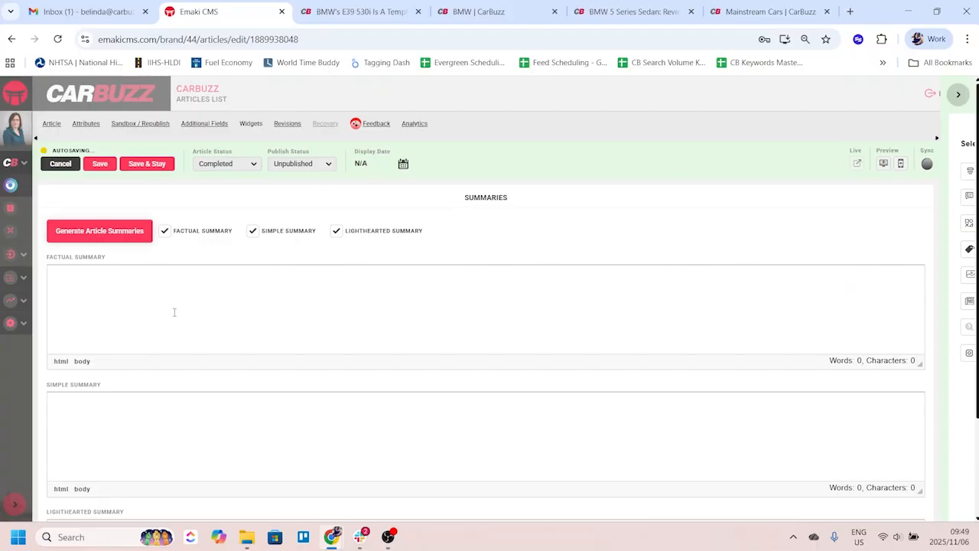
{"action": "left_click", "coordinate": [49, 123]}
{"action": "scroll", "coordinate": [229, 257], "scroll_direction": "down", "scroll_amount": 5}
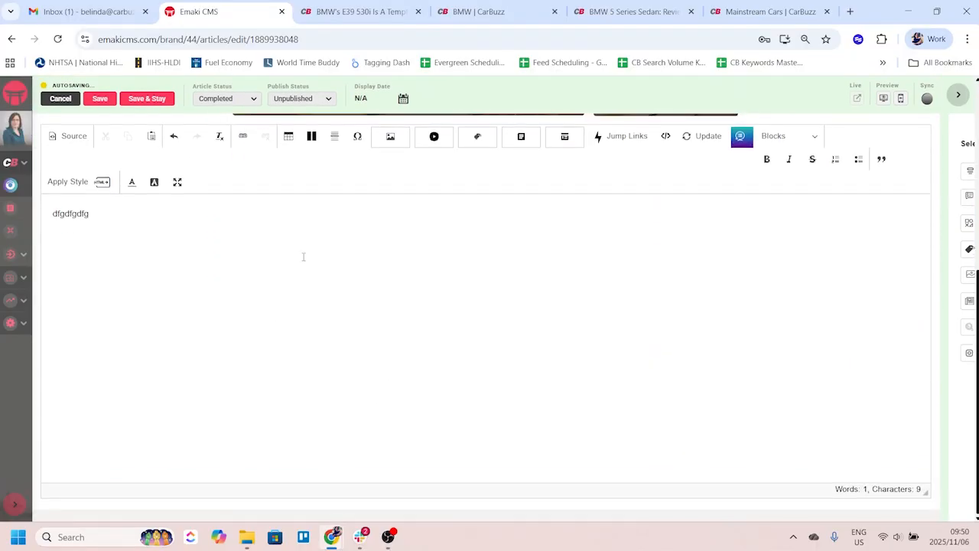
{"action": "scroll", "coordinate": [197, 327], "scroll_direction": "up", "scroll_amount": 5}
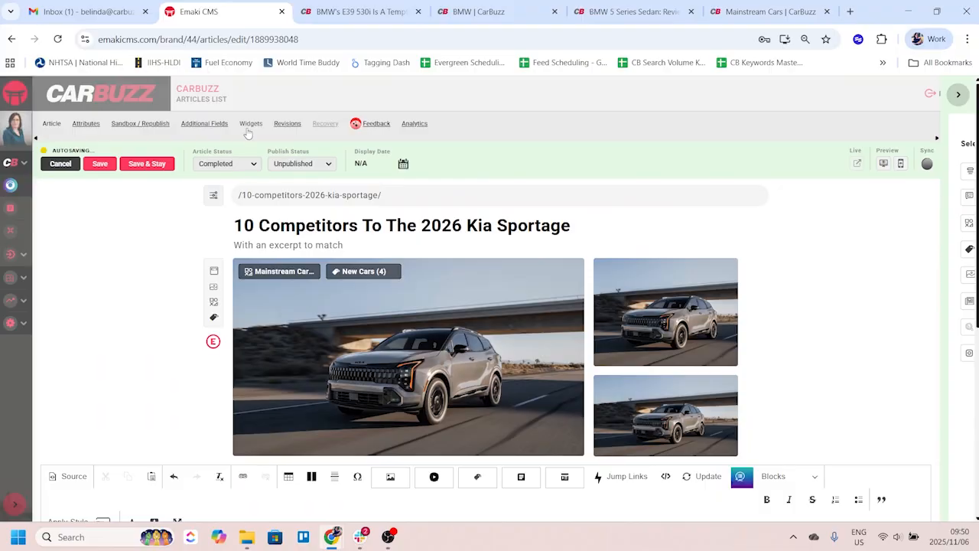
{"action": "left_click", "coordinate": [248, 126]}
{"action": "scroll", "coordinate": [287, 444], "scroll_direction": "down", "scroll_amount": 2}
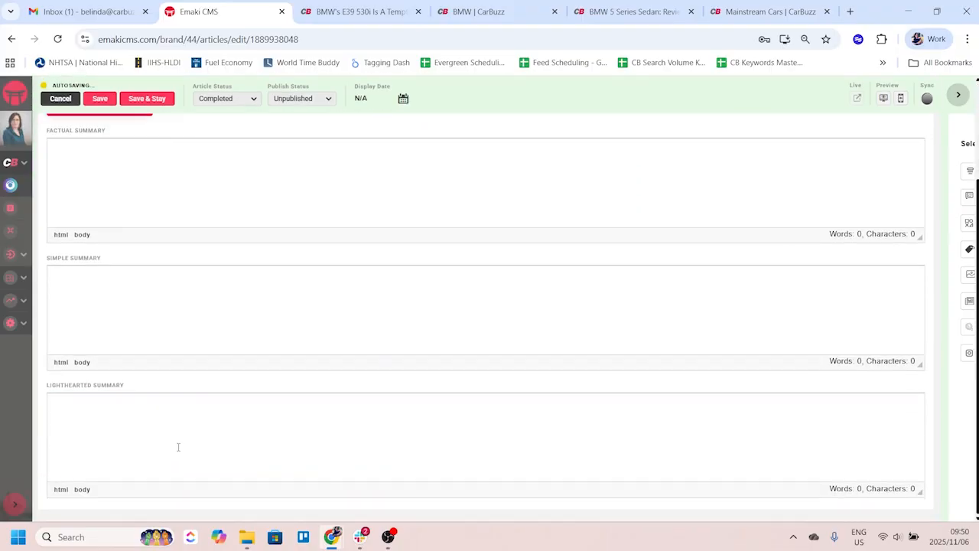
{"action": "scroll", "coordinate": [376, 439], "scroll_direction": "up", "scroll_amount": 2}
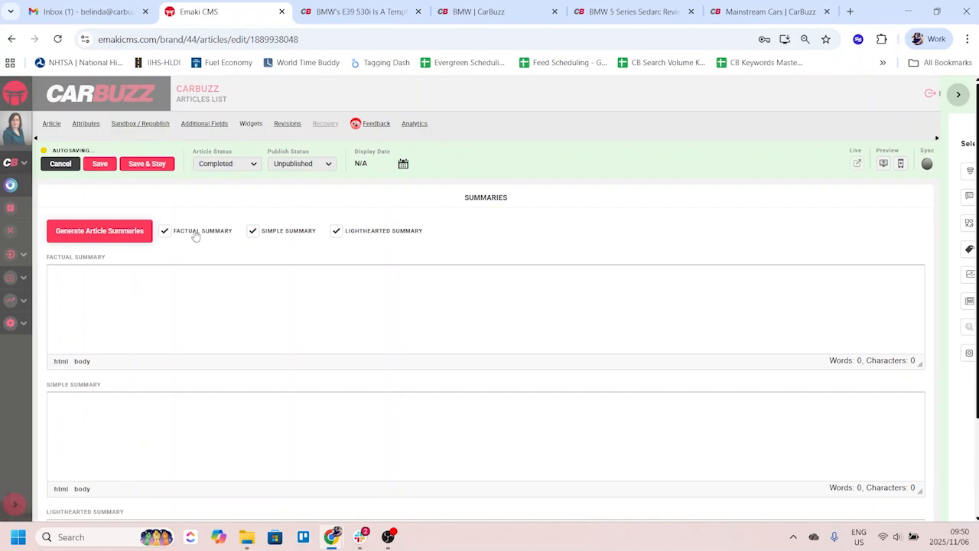
Step: Untick Factual, Simple and Lighthearted Summary, Save & Stay, then view the Revisions history
{"action": "left_click", "coordinate": [178, 237]}
{"action": "left_click", "coordinate": [264, 233]}
{"action": "left_click", "coordinate": [359, 236]}
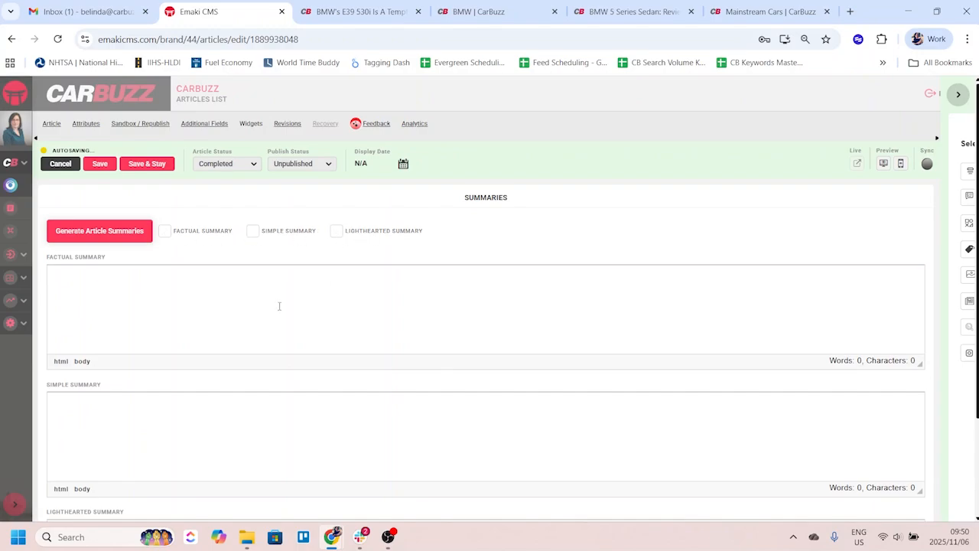
{"action": "left_click", "coordinate": [157, 165]}
{"action": "left_click", "coordinate": [289, 125]}
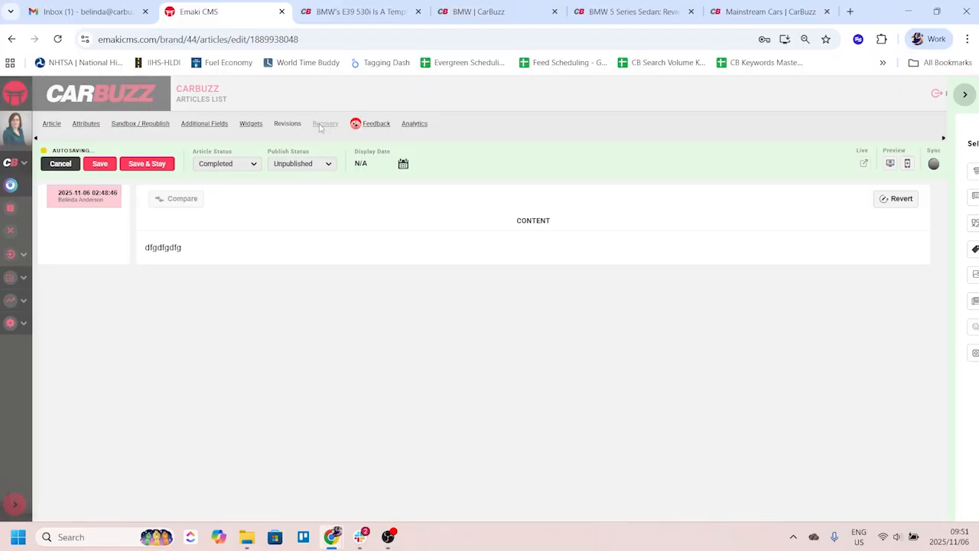
Step: Review the article's optimization score and Best Practices checklist, then open the Article Status list
{"action": "left_click", "coordinate": [144, 164]}
{"action": "left_click", "coordinate": [370, 127]}
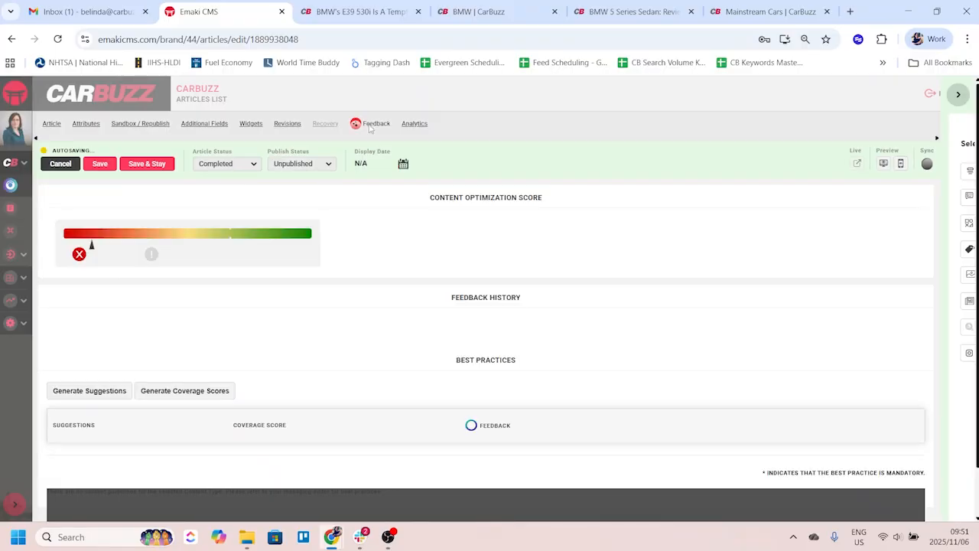
{"action": "scroll", "coordinate": [459, 228], "scroll_direction": "down", "scroll_amount": 2}
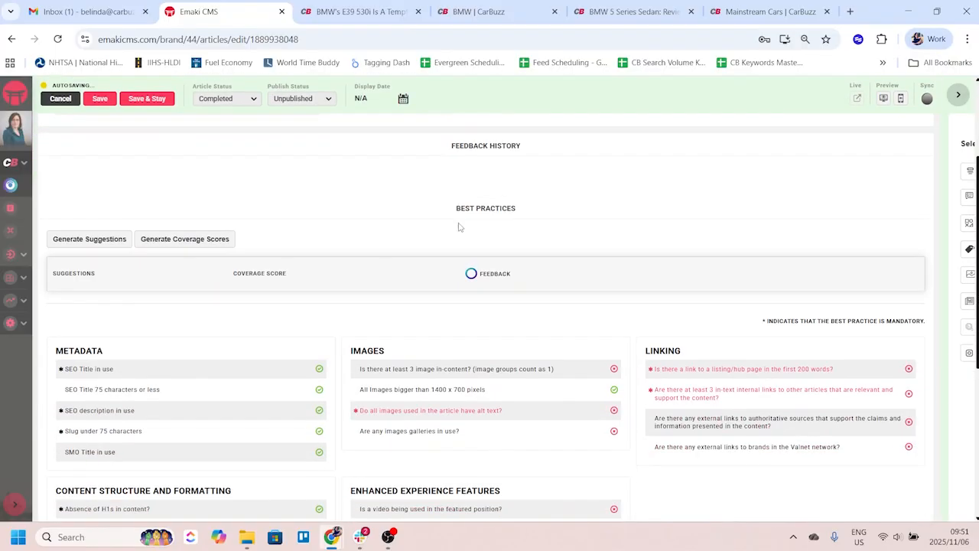
{"action": "scroll", "coordinate": [459, 228], "scroll_direction": "down", "scroll_amount": 4}
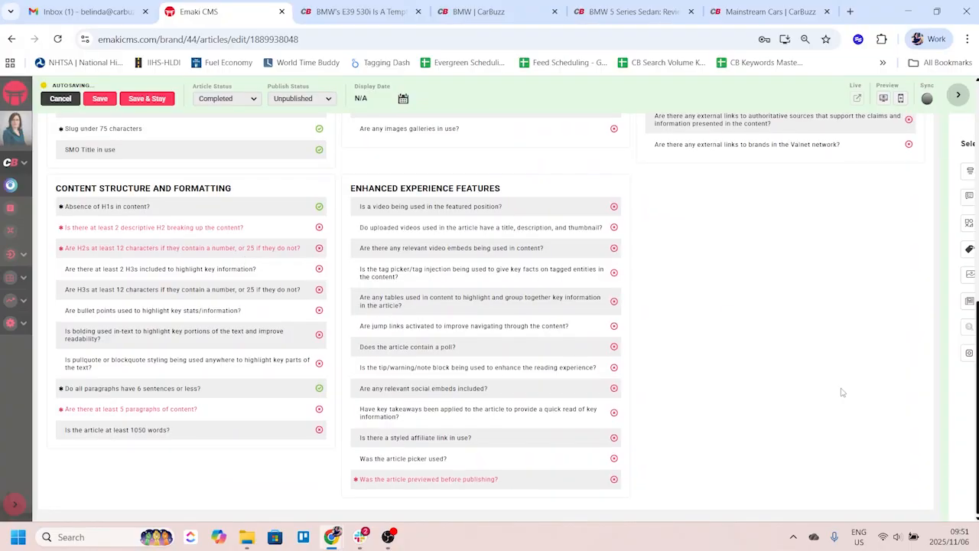
{"action": "scroll", "coordinate": [534, 395], "scroll_direction": "up", "scroll_amount": 3}
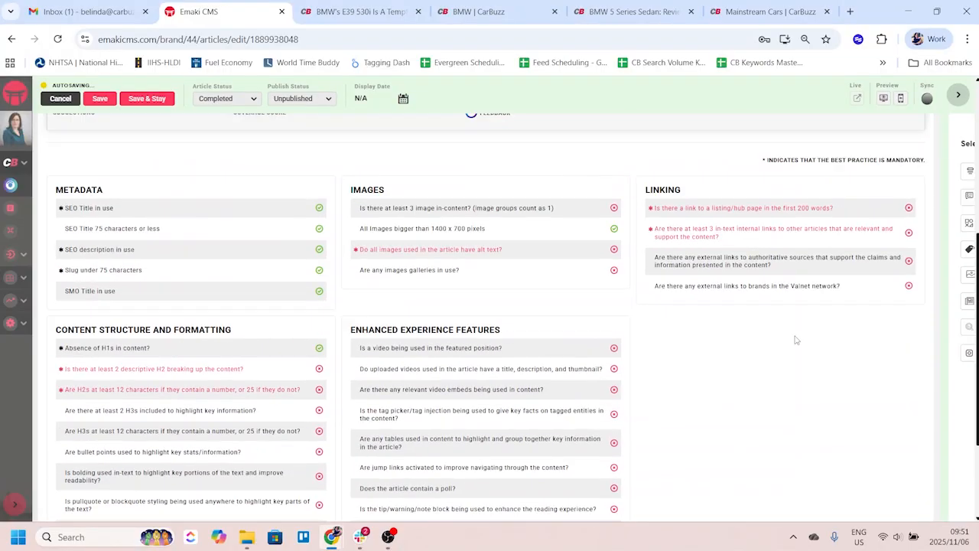
{"action": "scroll", "coordinate": [485, 335], "scroll_direction": "up", "scroll_amount": 3}
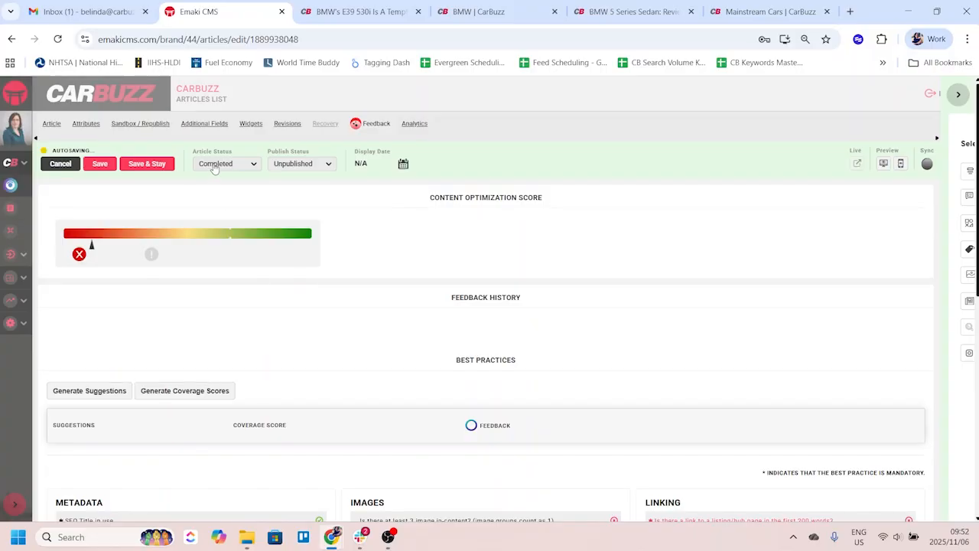
{"action": "left_click", "coordinate": [237, 167]}
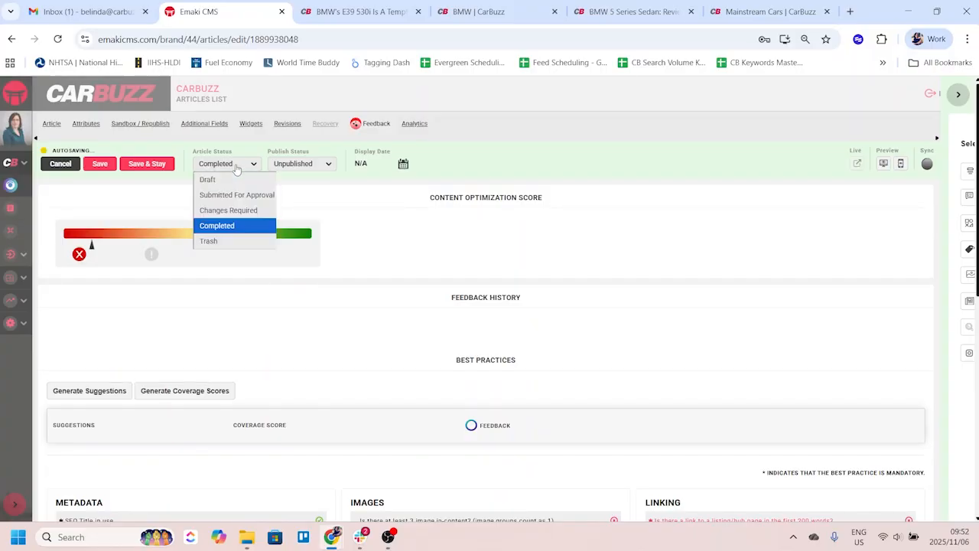
Step: Set the article status to Changes Required and save it
{"action": "left_click", "coordinate": [233, 211]}
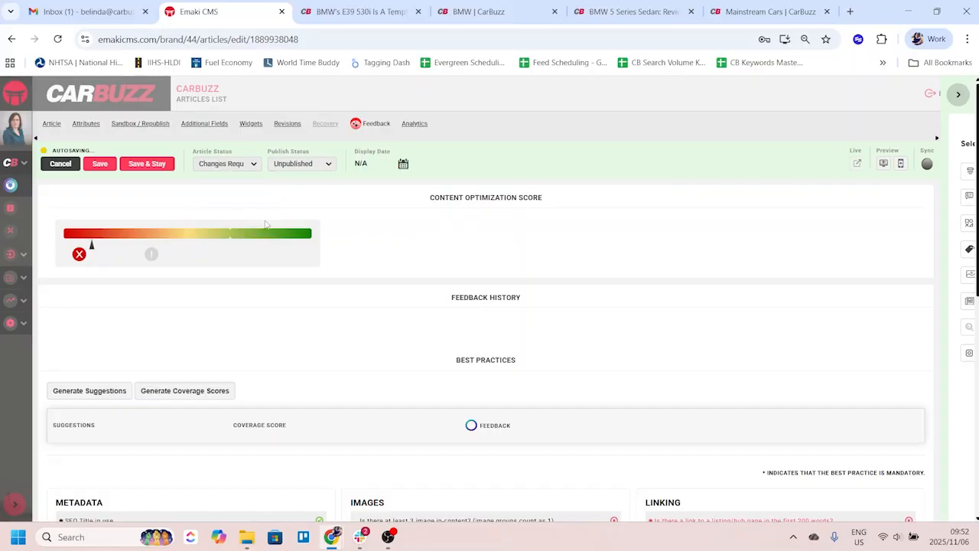
{"action": "left_click", "coordinate": [153, 165]}
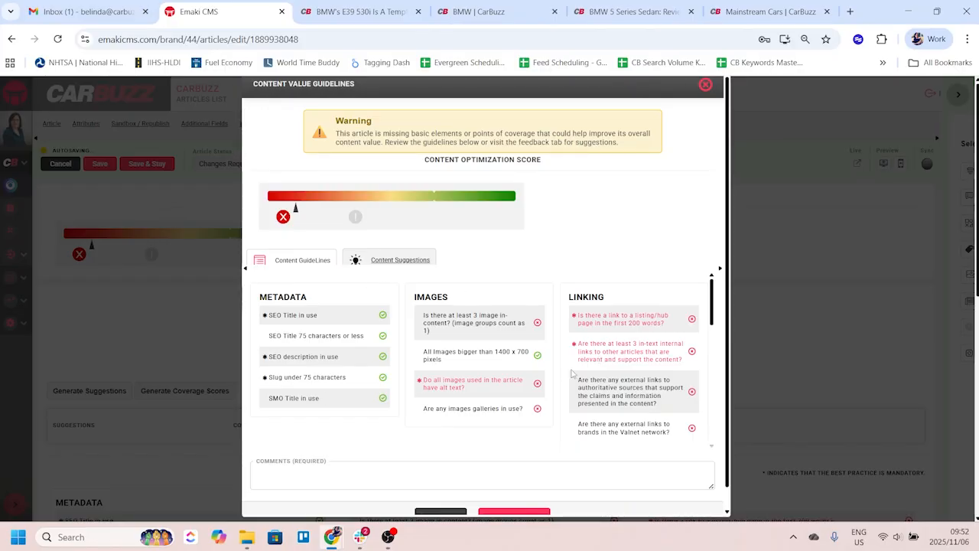
{"action": "scroll", "coordinate": [574, 375], "scroll_direction": "down", "scroll_amount": 8}
{"action": "scroll", "coordinate": [563, 390], "scroll_direction": "up", "scroll_amount": 4}
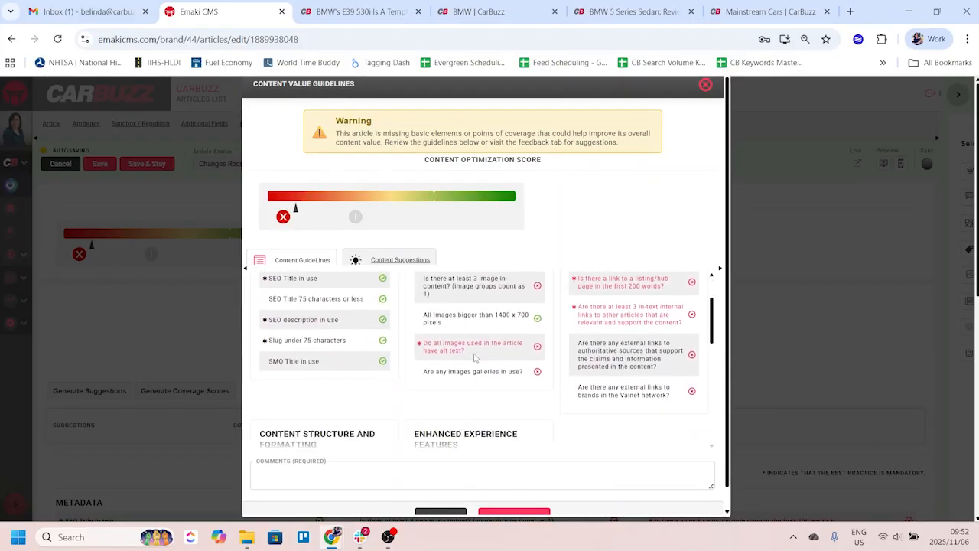
{"action": "scroll", "coordinate": [459, 398], "scroll_direction": "down", "scroll_amount": 6}
{"action": "scroll", "coordinate": [323, 418], "scroll_direction": "up", "scroll_amount": 3}
{"action": "scroll", "coordinate": [306, 436], "scroll_direction": "down", "scroll_amount": 3}
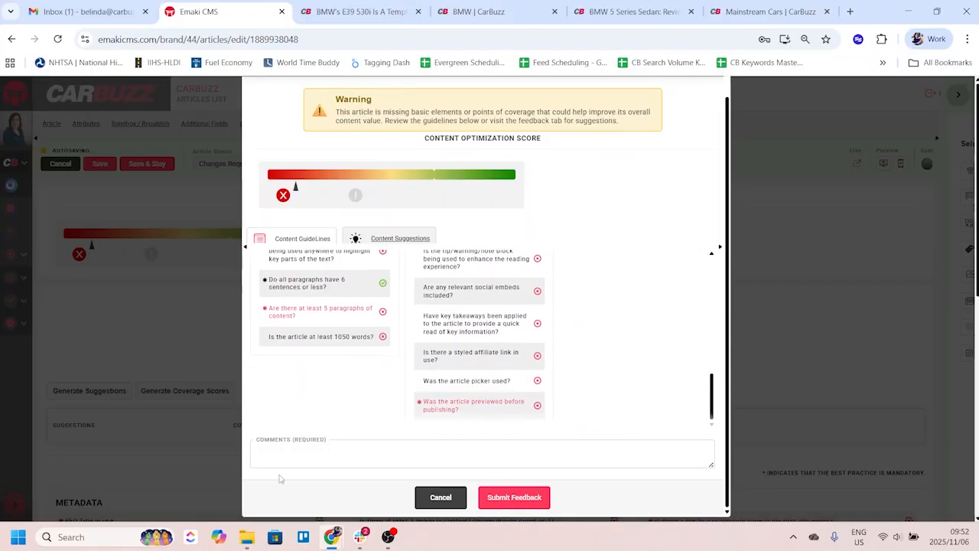
Step: Submit the comment 'Please add two more competitors, there are only 8. Add galleries, checking pricing.'
{"action": "left_click", "coordinate": [289, 450]}
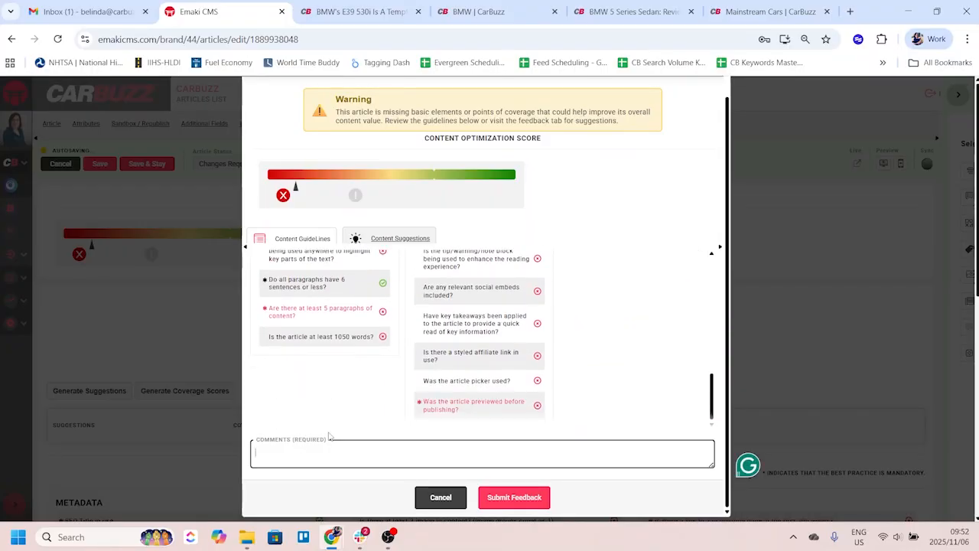
{"action": "type", "text": "Please add two more competitors, there are only "}
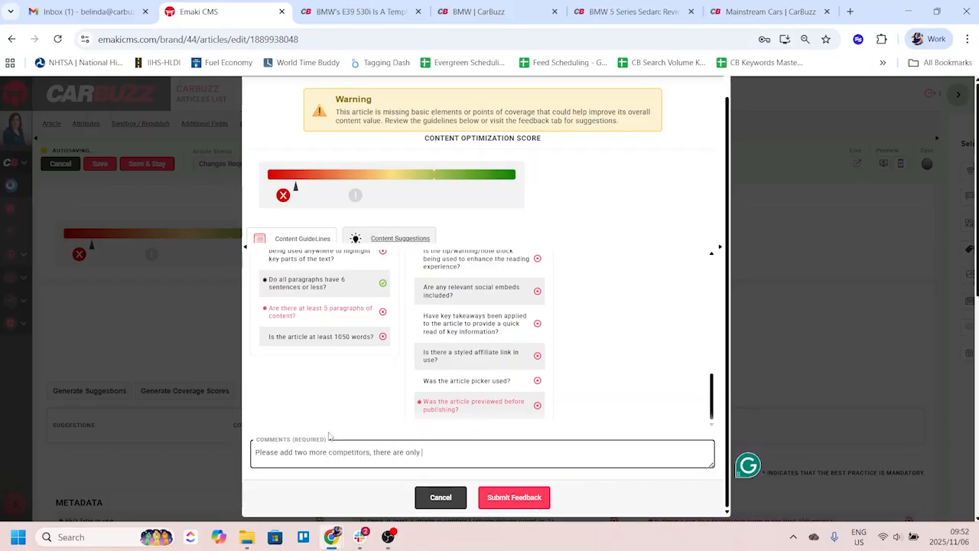
{"action": "type", "text": "8. "}
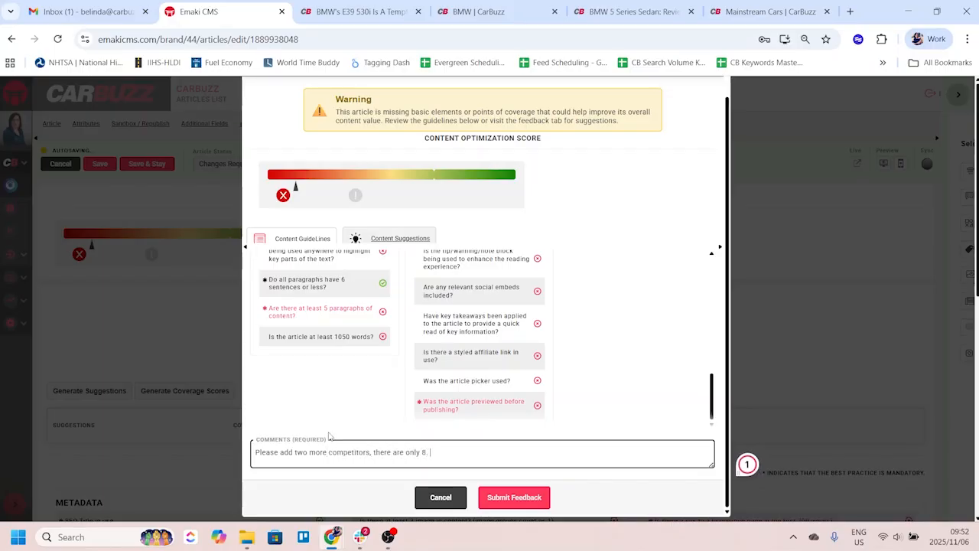
{"action": "type", "text": "Add galleries, check"}
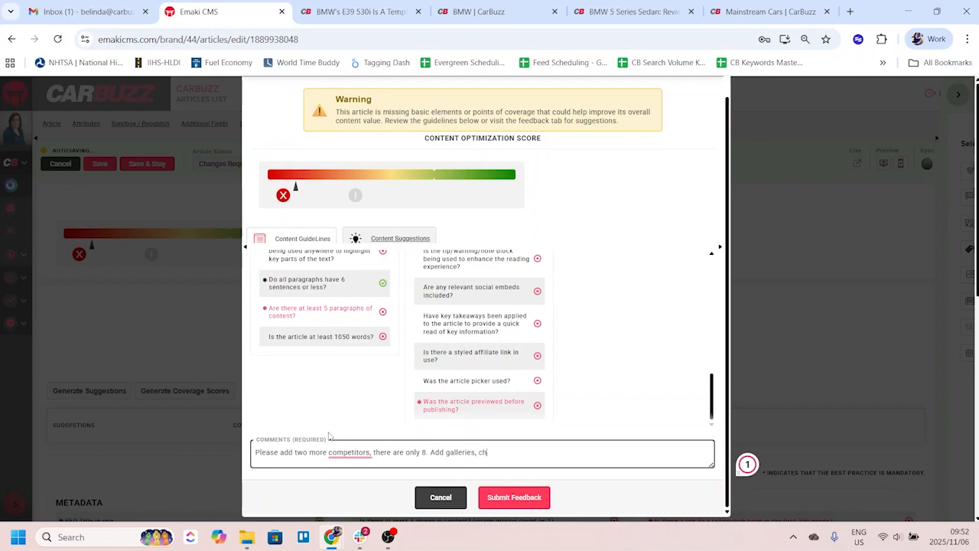
{"action": "type", "text": "ing pricing."}
{"action": "left_click", "coordinate": [505, 497]}
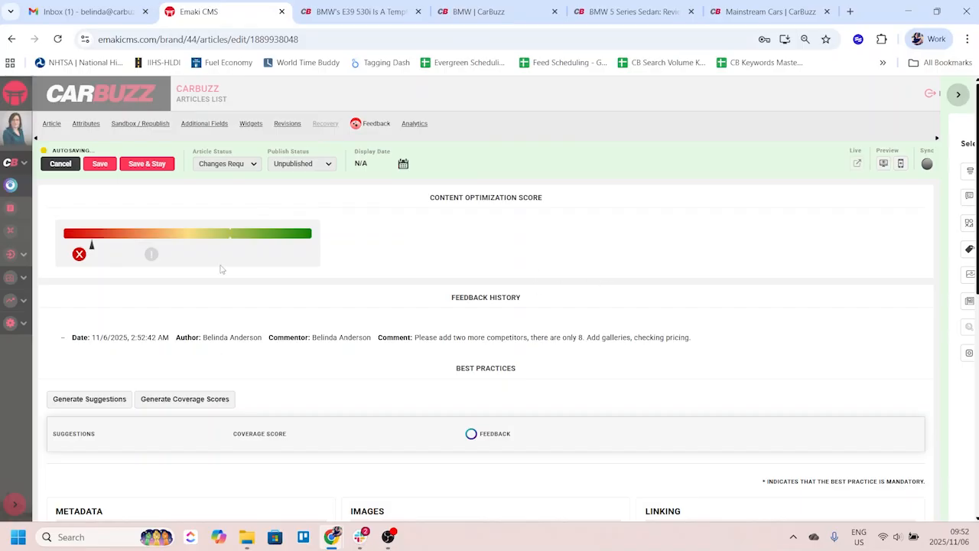
Step: Check the article's saved revisions, feedback page and performance analytics in turn
{"action": "left_click", "coordinate": [285, 124]}
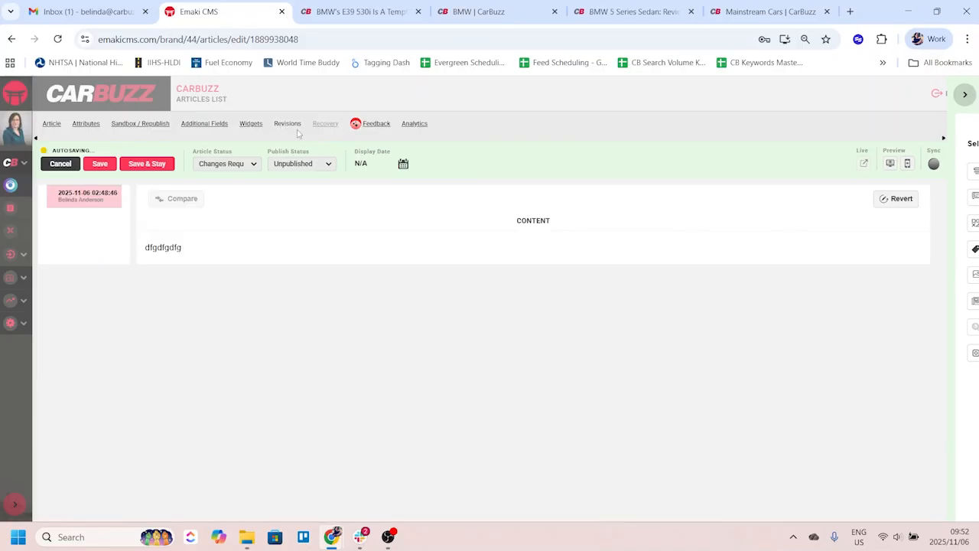
{"action": "left_click", "coordinate": [375, 125]}
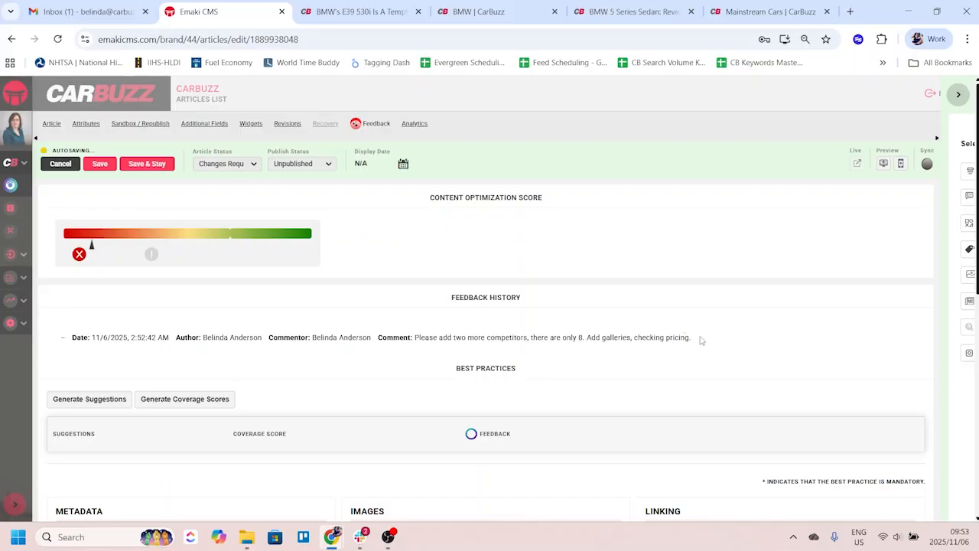
{"action": "scroll", "coordinate": [351, 334], "scroll_direction": "down", "scroll_amount": 6}
{"action": "scroll", "coordinate": [415, 337], "scroll_direction": "up", "scroll_amount": 6}
{"action": "left_click", "coordinate": [418, 127]}
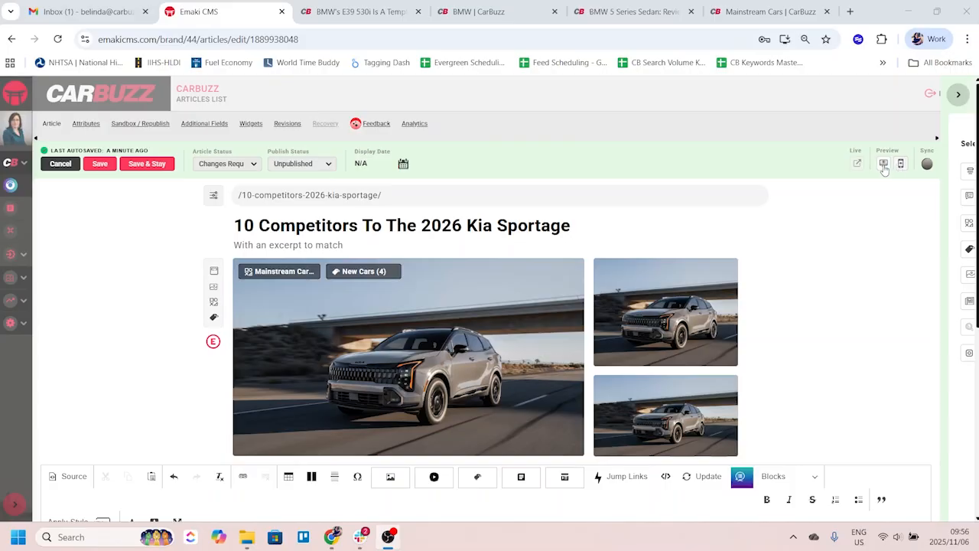
{"action": "left_click", "coordinate": [884, 164]}
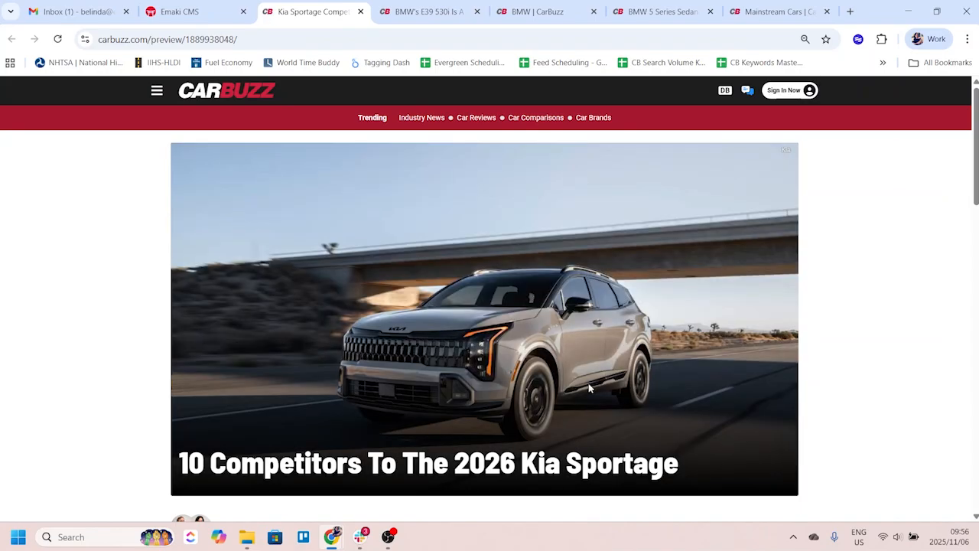
{"action": "scroll", "coordinate": [575, 257], "scroll_direction": "down", "scroll_amount": 3}
{"action": "scroll", "coordinate": [536, 267], "scroll_direction": "down", "scroll_amount": 8}
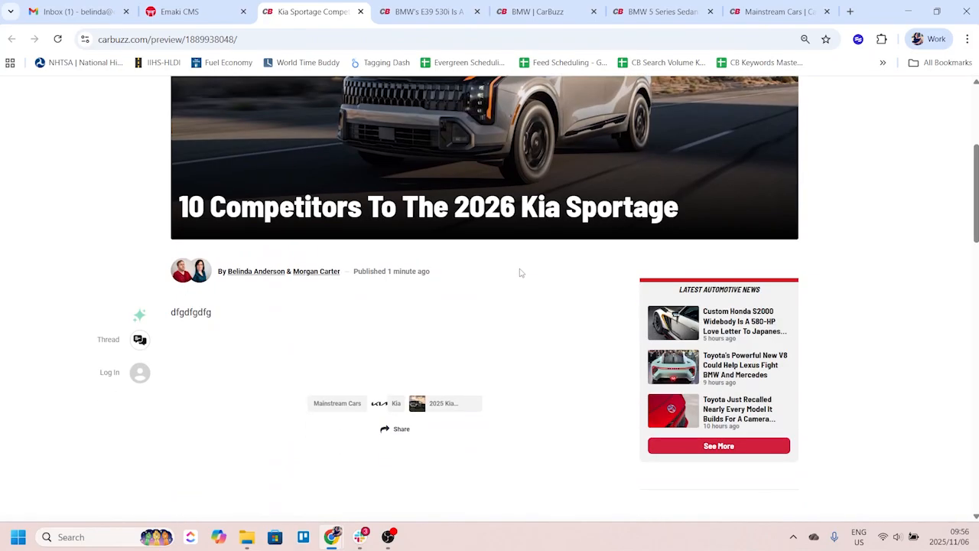
{"action": "scroll", "coordinate": [521, 282], "scroll_direction": "up", "scroll_amount": 10}
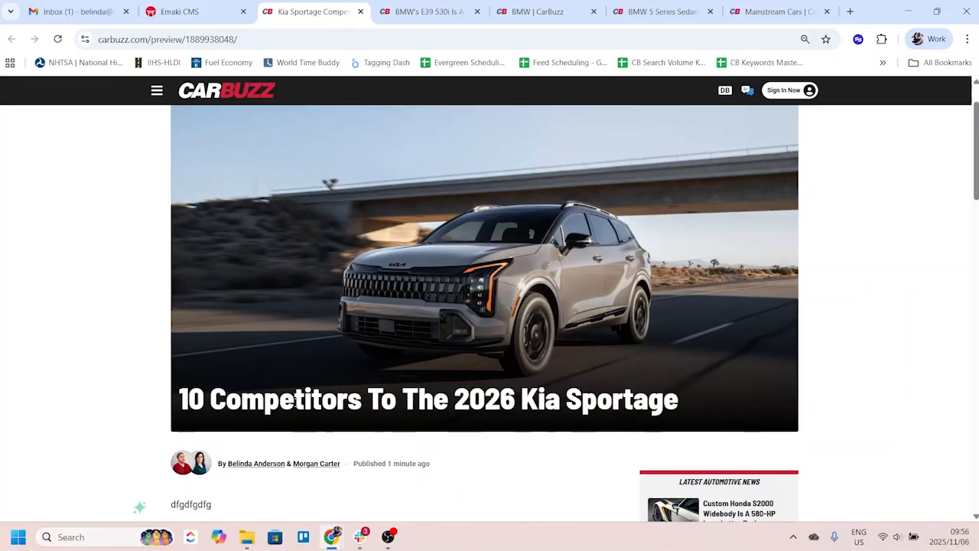
{"action": "scroll", "coordinate": [478, 364], "scroll_direction": "down", "scroll_amount": 2}
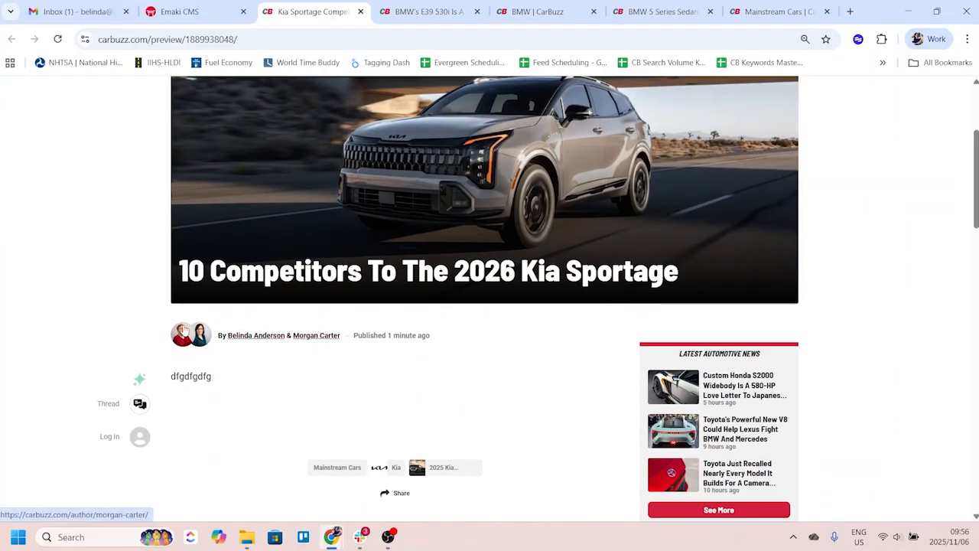
{"action": "scroll", "coordinate": [359, 342], "scroll_direction": "down", "scroll_amount": 1}
{"action": "scroll", "coordinate": [359, 342], "scroll_direction": "down", "scroll_amount": 3}
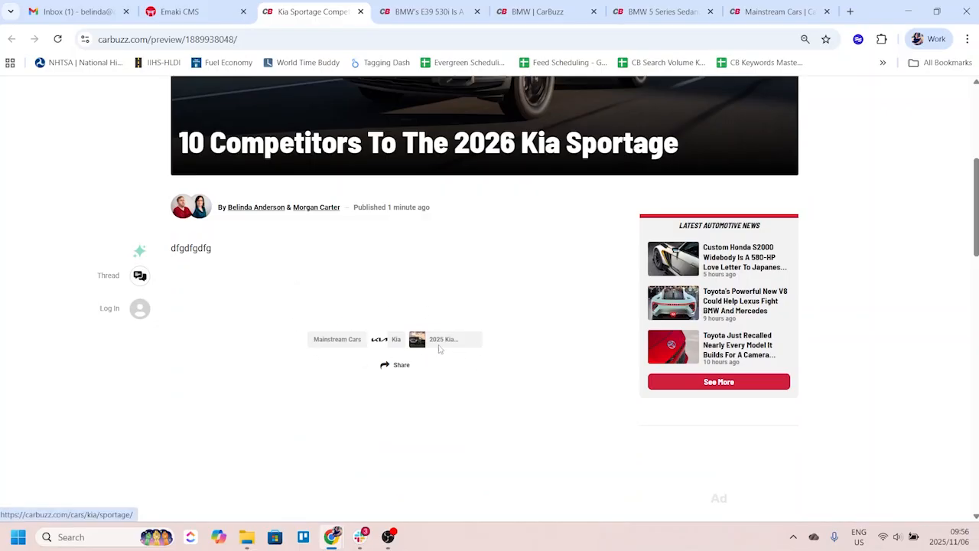
{"action": "scroll", "coordinate": [505, 339], "scroll_direction": "up", "scroll_amount": 1}
{"action": "scroll", "coordinate": [504, 339], "scroll_direction": "up", "scroll_amount": 4}
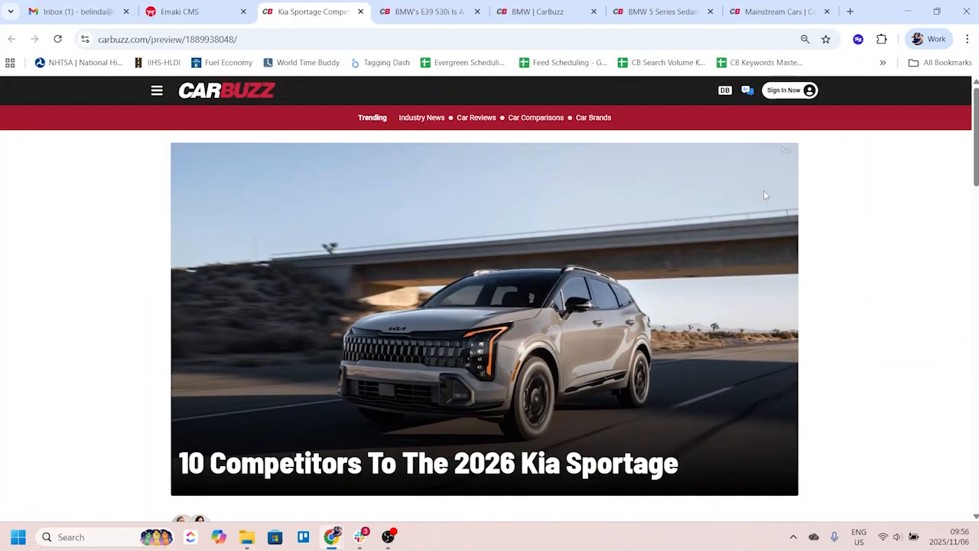
{"action": "left_click", "coordinate": [361, 11]}
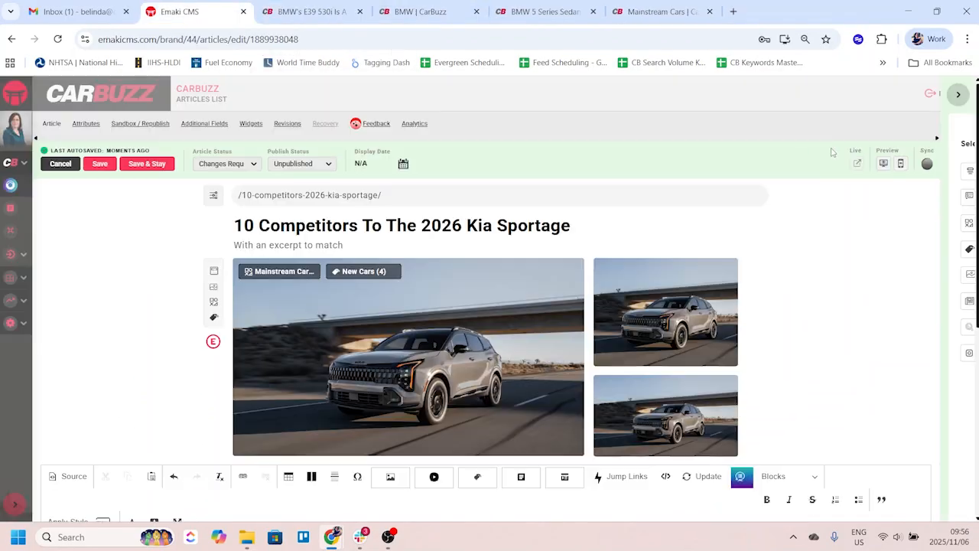
{"action": "left_click", "coordinate": [903, 165]}
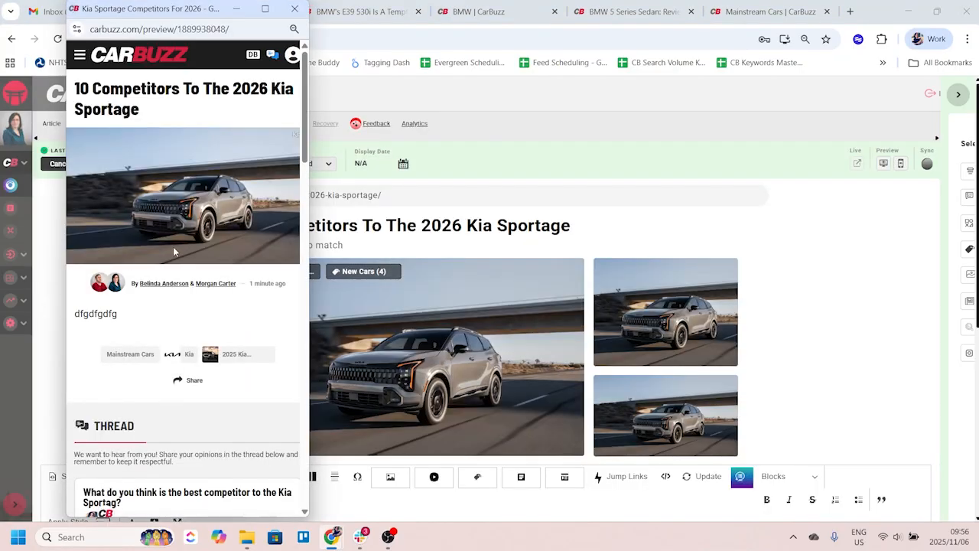
{"action": "scroll", "coordinate": [175, 252], "scroll_direction": "down", "scroll_amount": 4}
{"action": "scroll", "coordinate": [99, 184], "scroll_direction": "up", "scroll_amount": 4}
{"action": "left_click", "coordinate": [284, 17]}
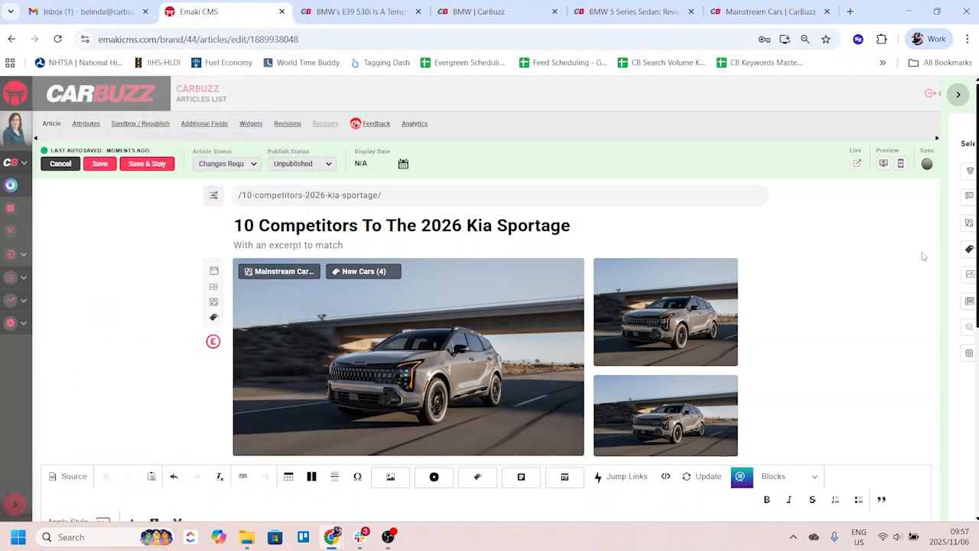
{"action": "mouse_move", "coordinate": [928, 164]}
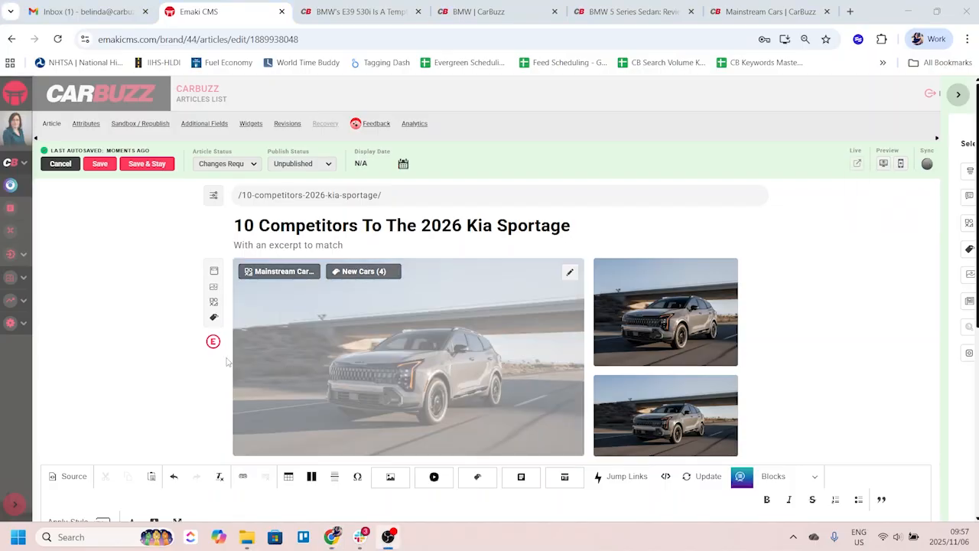
{"action": "scroll", "coordinate": [246, 373], "scroll_direction": "down", "scroll_amount": 1}
{"action": "scroll", "coordinate": [246, 373], "scroll_direction": "down", "scroll_amount": 2}
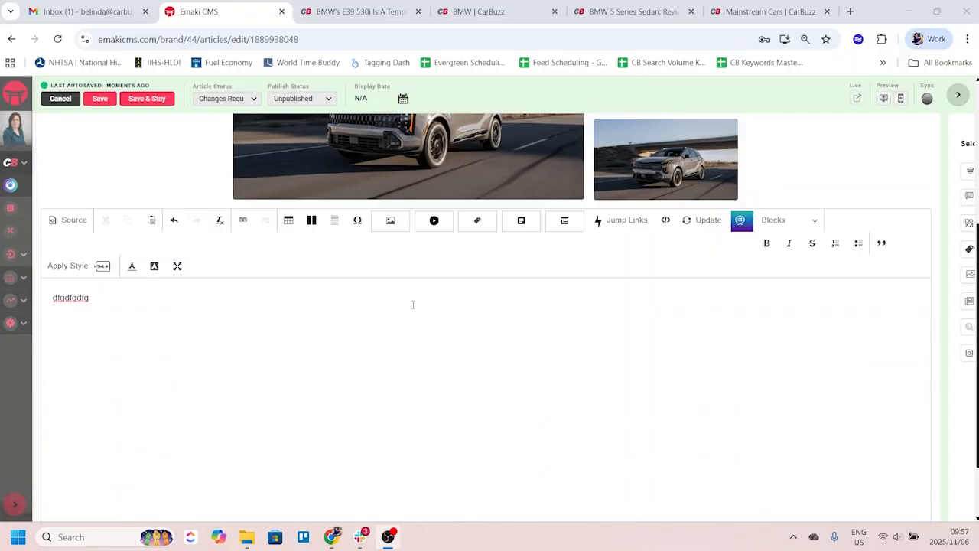
{"action": "scroll", "coordinate": [339, 311], "scroll_direction": "up", "scroll_amount": 1}
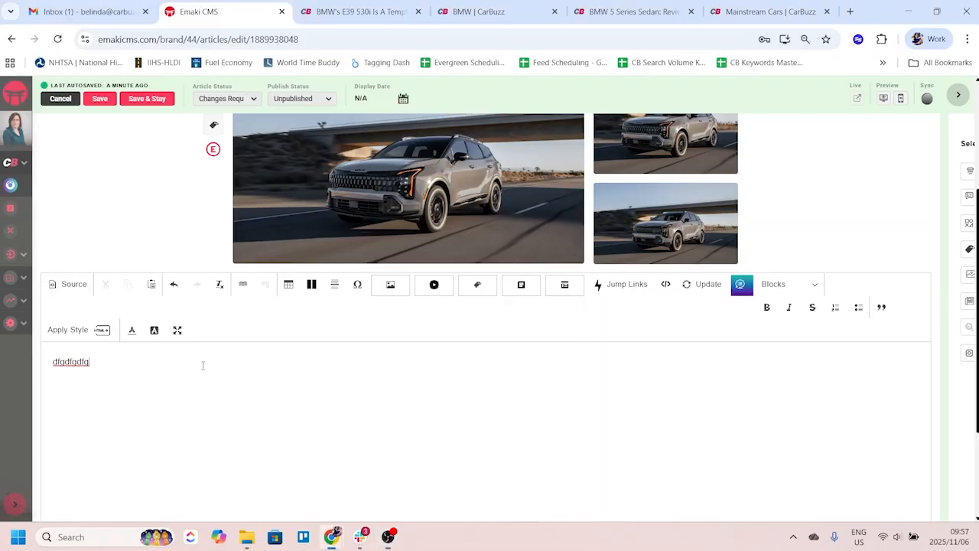
Step: Type test lines 'sdjlskdjf', 'dfks,dflks,dfk' and 'sdlkfjsldfjk' in the article body
{"action": "type", "text": "sdjlskdjf"}
{"action": "key", "text": "Return"}
{"action": "type", "text": "dfks,dflks,dfk"}
{"action": "key", "text": "Return"}
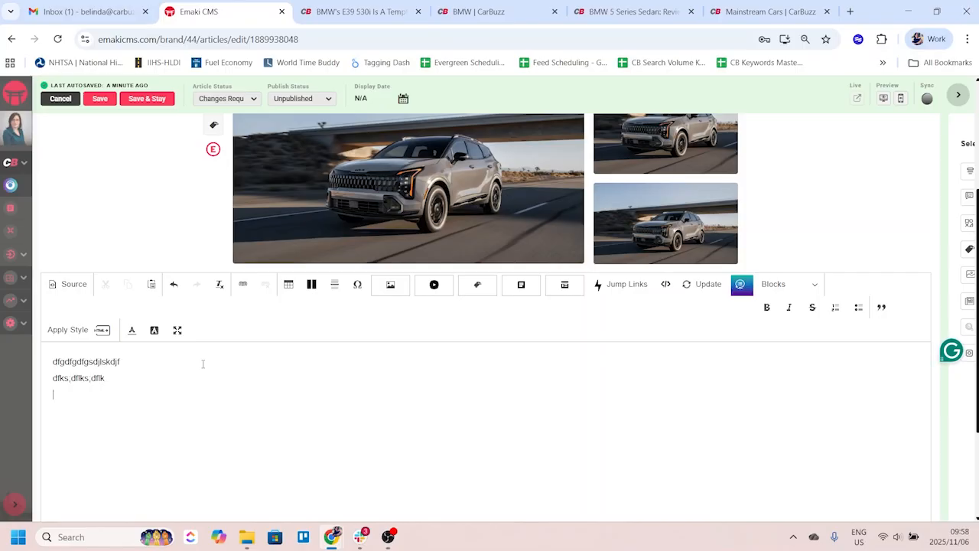
{"action": "type", "text": "sdlkfjsldfjk"}
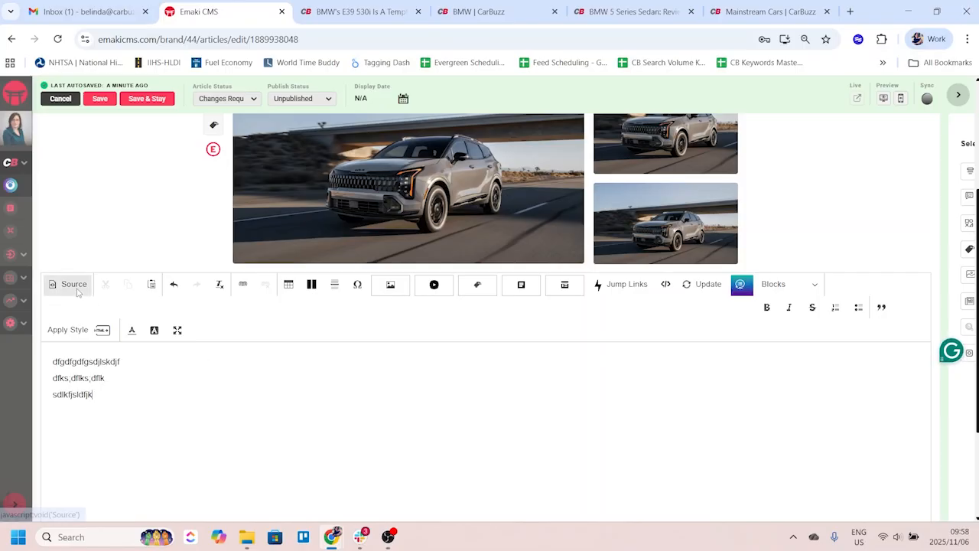
Step: Check the body as raw HTML, return to the formatted view, and save the article
{"action": "left_click", "coordinate": [77, 290]}
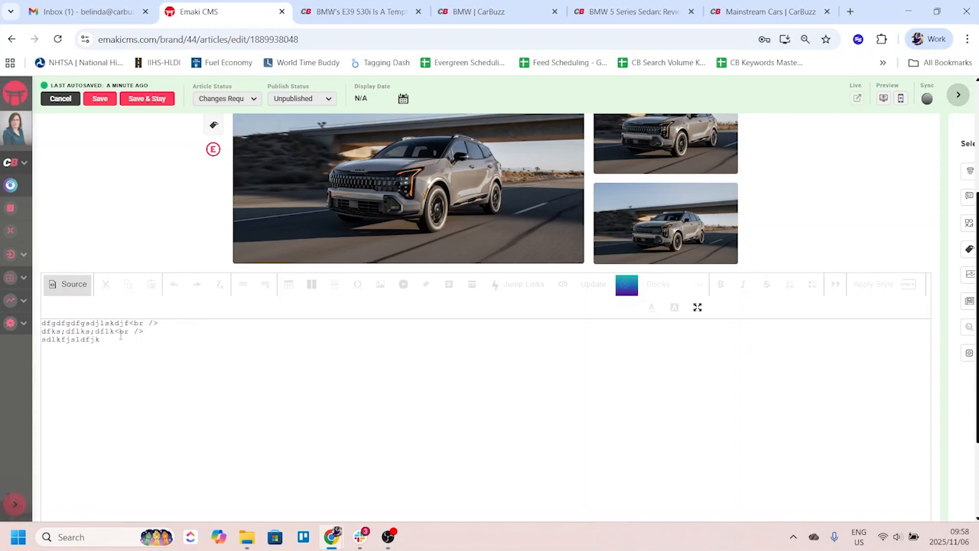
{"action": "left_click", "coordinate": [73, 285]}
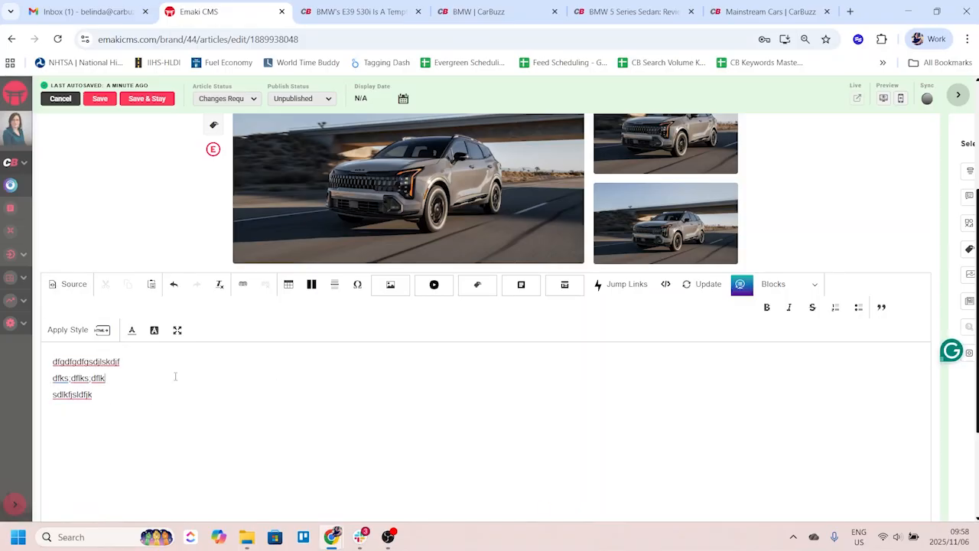
{"action": "scroll", "coordinate": [335, 379], "scroll_direction": "down", "scroll_amount": 1}
{"action": "scroll", "coordinate": [335, 378], "scroll_direction": "down", "scroll_amount": 1}
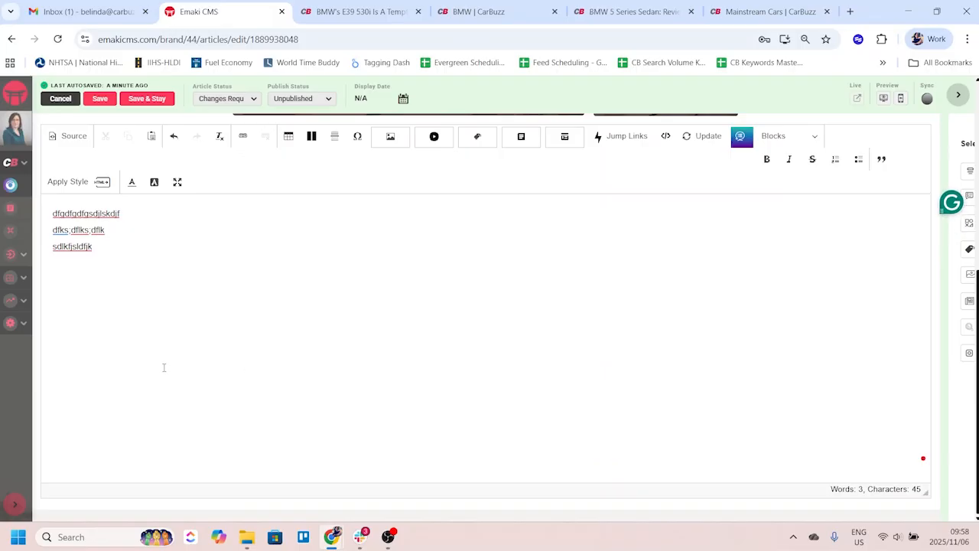
{"action": "scroll", "coordinate": [345, 383], "scroll_direction": "up", "scroll_amount": 3}
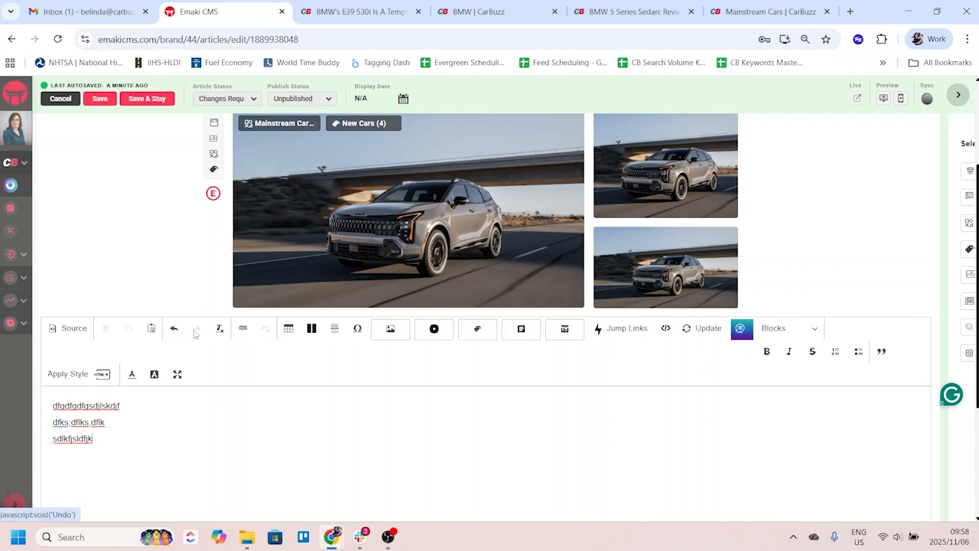
{"action": "left_click", "coordinate": [95, 98]}
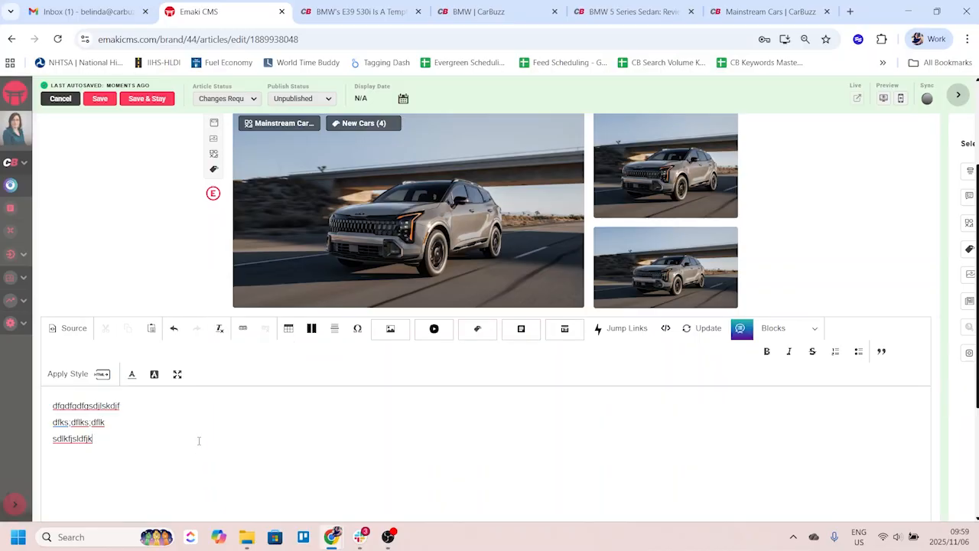
Step: Select the last test line in the article body, then clear the selection
{"action": "scroll", "coordinate": [191, 430], "scroll_direction": "down", "scroll_amount": 2}
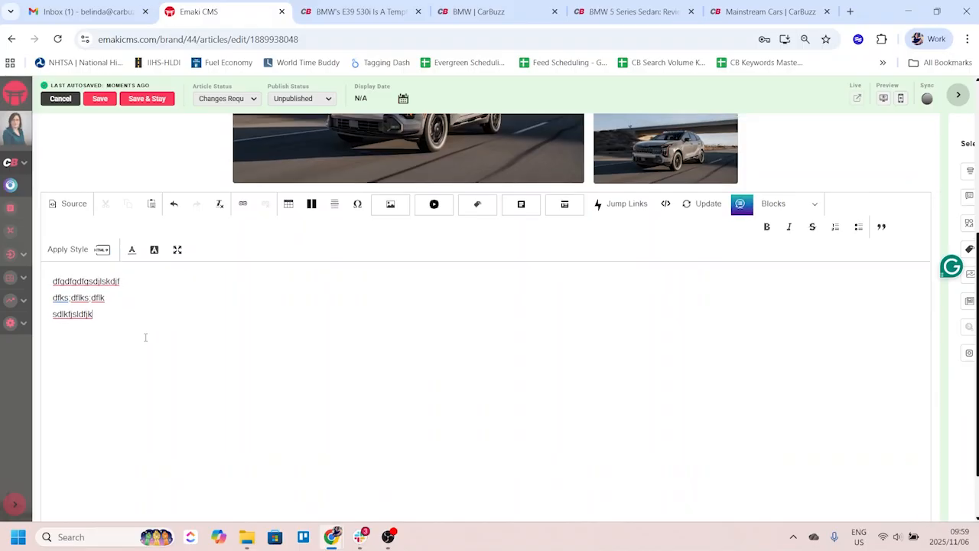
{"action": "scroll", "coordinate": [144, 337], "scroll_direction": "up", "scroll_amount": 3}
{"action": "scroll", "coordinate": [143, 411], "scroll_direction": "down", "scroll_amount": 2}
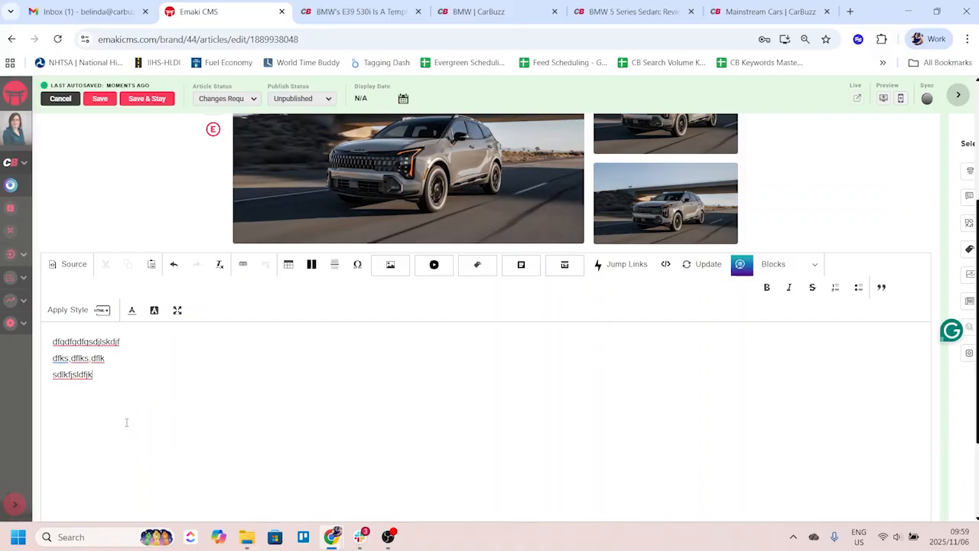
{"action": "double_click", "coordinate": [159, 417]}
{"action": "left_click", "coordinate": [206, 414]}
Step: Switch through the CarBuzz tabs to the BMW E39 530i buying article
{"action": "left_click", "coordinate": [533, 12]}
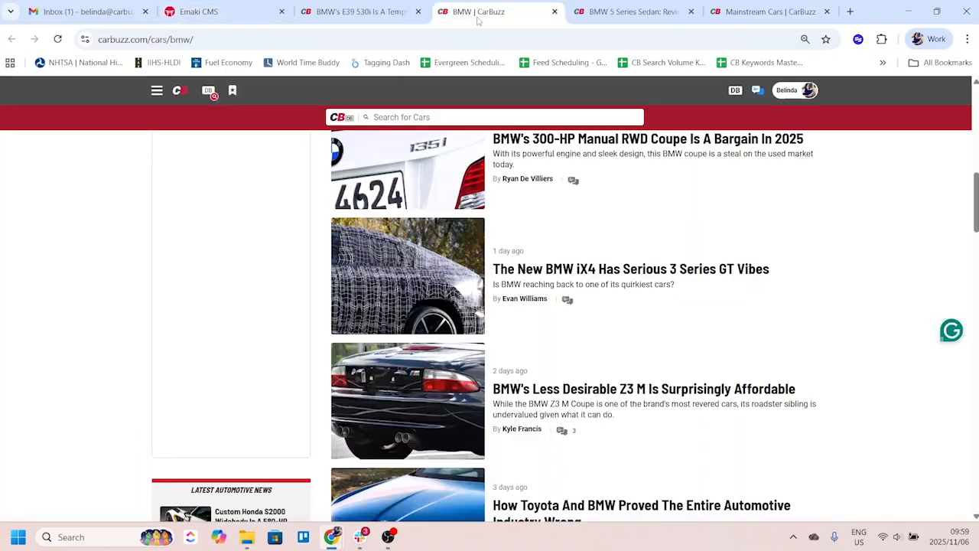
{"action": "left_click", "coordinate": [627, 11]}
{"action": "left_click", "coordinate": [418, 5]}
Step: Copy the CarBuzz paragraph on E39 M5 values and paste it below the test lines
{"action": "scroll", "coordinate": [322, 283], "scroll_direction": "down", "scroll_amount": 3}
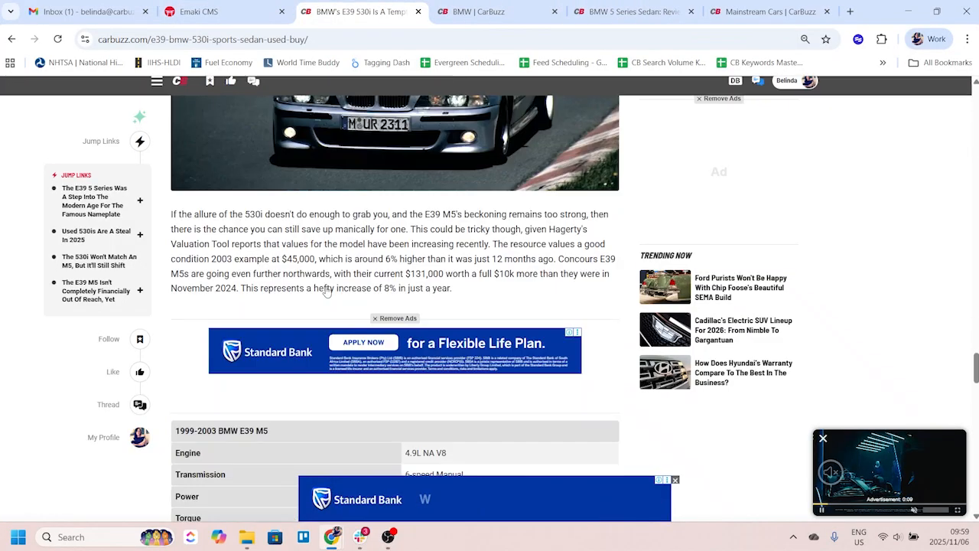
{"action": "left_click_drag", "start_coordinate": [172, 201], "coordinate": [452, 275]}
{"action": "key", "text": "ctrl+c"}
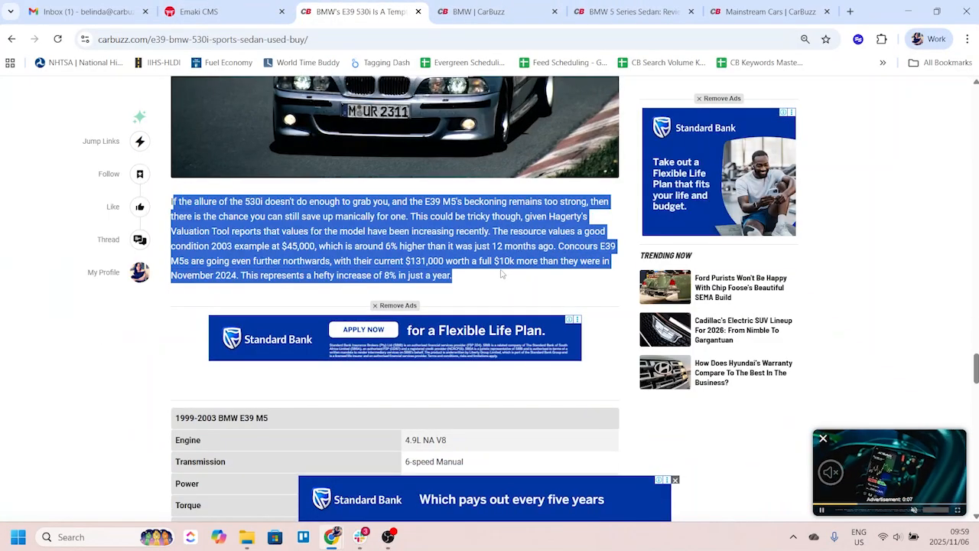
{"action": "left_click", "coordinate": [183, 11]}
{"action": "left_click", "coordinate": [118, 406]}
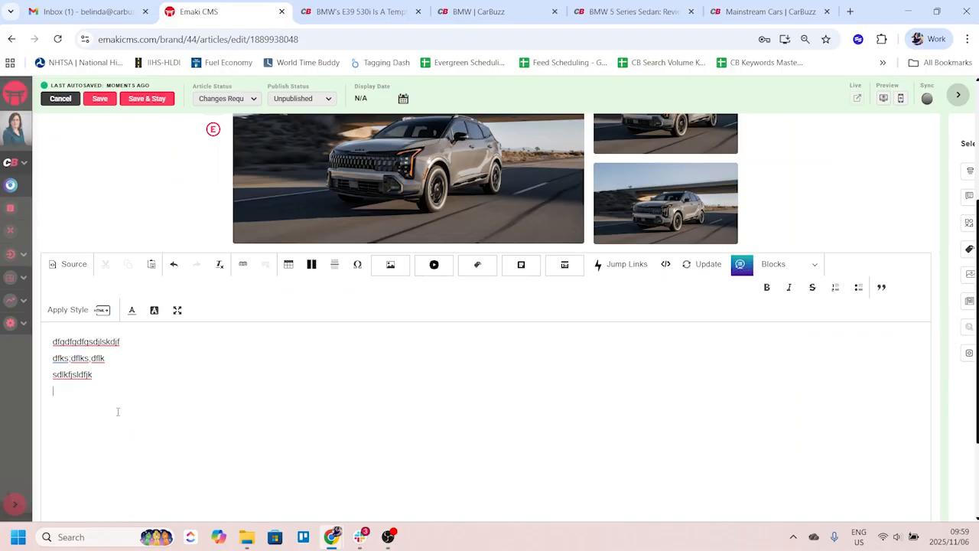
{"action": "key", "text": "ctrl+v"}
Step: Strip the pasted paragraph's formatting, add empty lines, and select 'with their current $131,000'
{"action": "left_click_drag", "start_coordinate": [52, 407], "coordinate": [668, 434]}
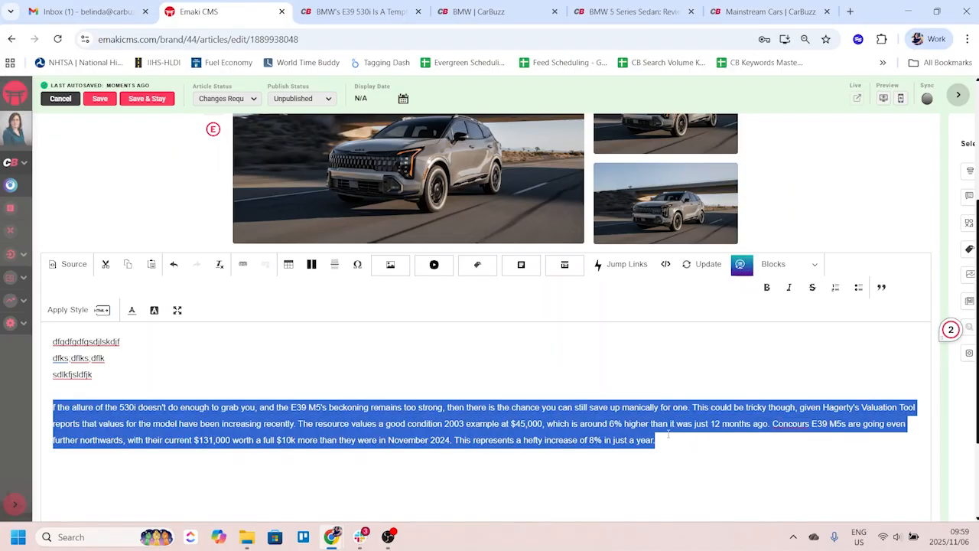
{"action": "left_click", "coordinate": [220, 264]}
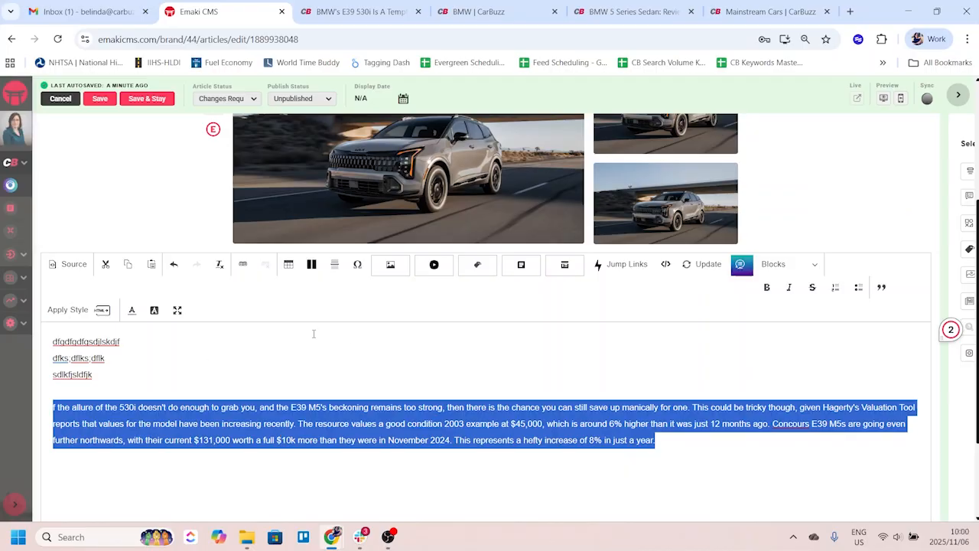
{"action": "left_click", "coordinate": [669, 450]}
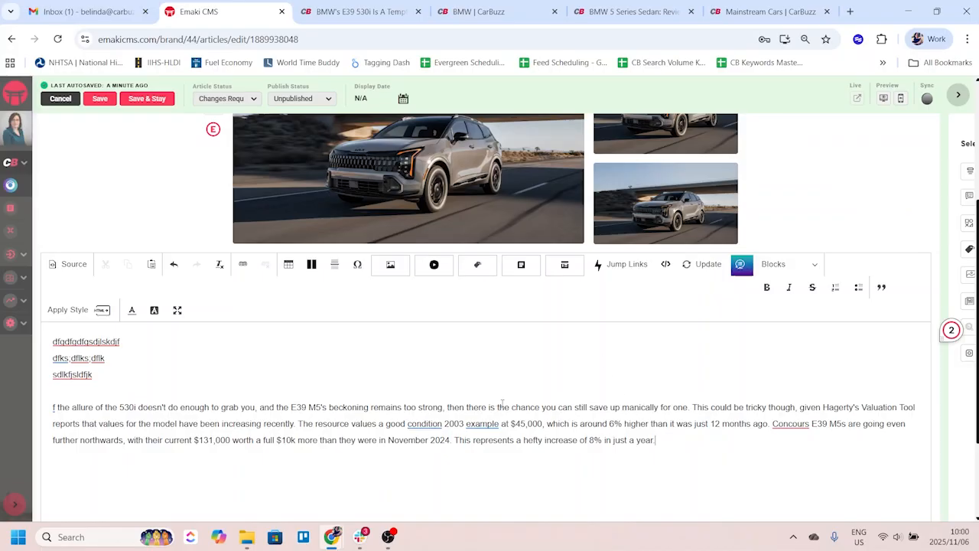
{"action": "scroll", "coordinate": [502, 402], "scroll_direction": "up", "scroll_amount": 2}
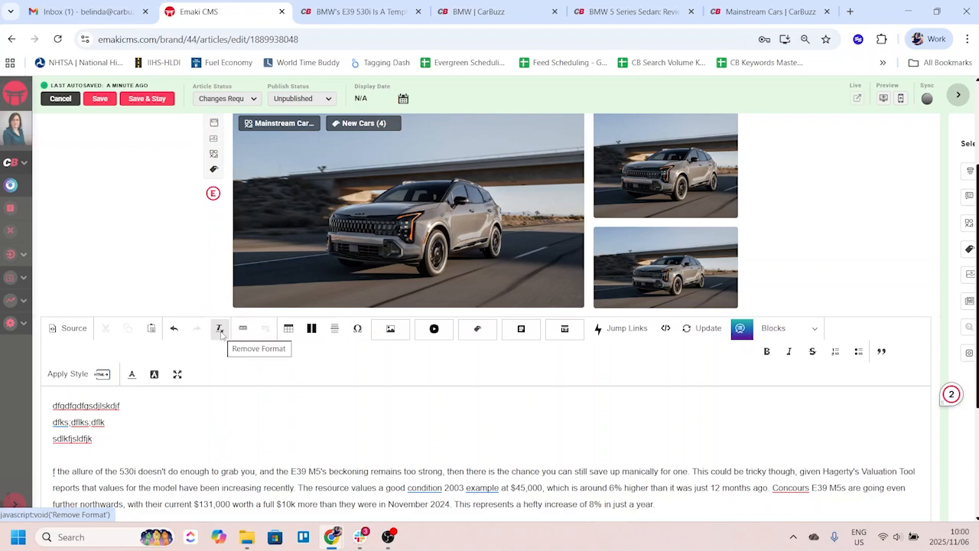
{"action": "scroll", "coordinate": [261, 390], "scroll_direction": "down", "scroll_amount": 2}
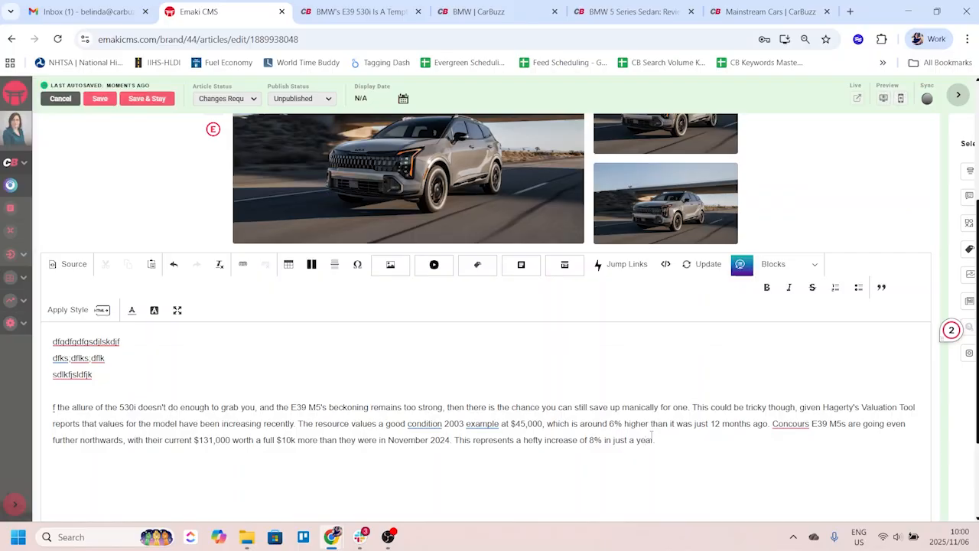
{"action": "key", "text": "Return"}
{"action": "key", "text": "Return"}
{"action": "key", "text": "Return"}
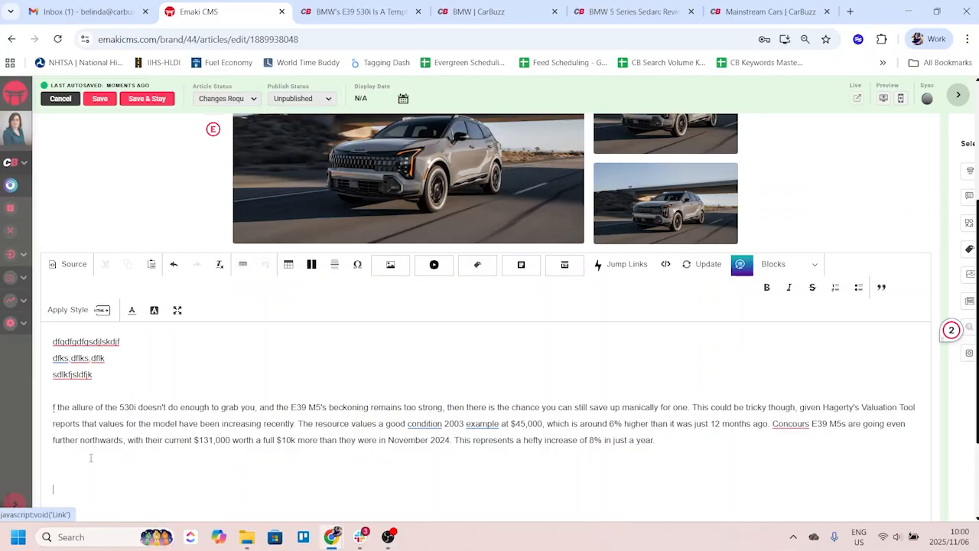
{"action": "left_click_drag", "start_coordinate": [127, 441], "coordinate": [231, 444]}
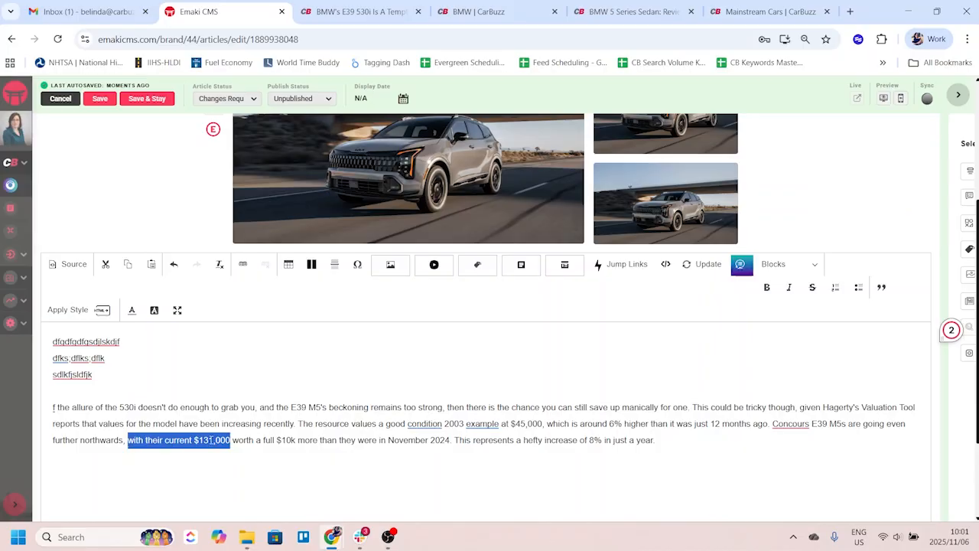
Step: Link the phrase with display text 'pricing' to the carbuzz.com/mainstream-cars/ address
{"action": "left_click", "coordinate": [243, 263]}
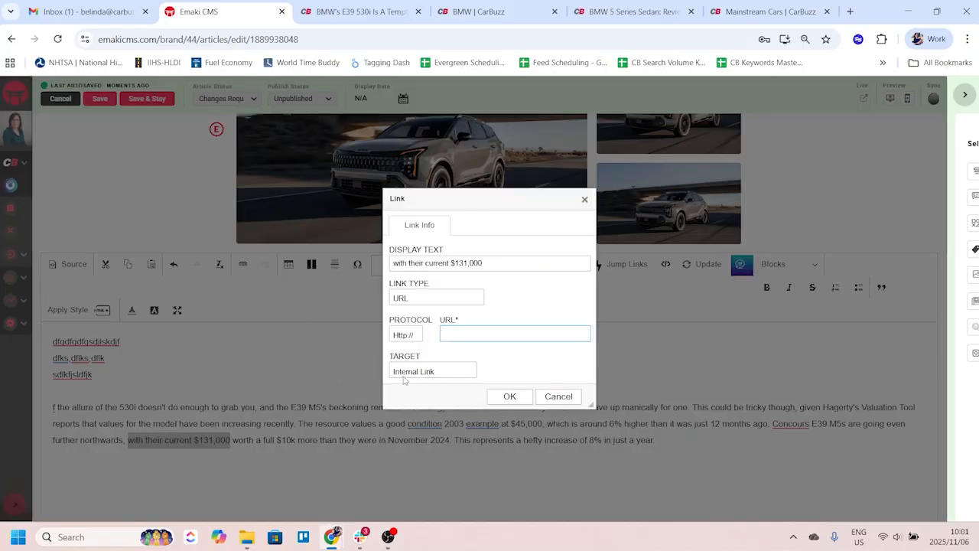
{"action": "left_click", "coordinate": [765, 12]}
{"action": "left_click", "coordinate": [161, 39]}
{"action": "key", "text": "ctrl+c"}
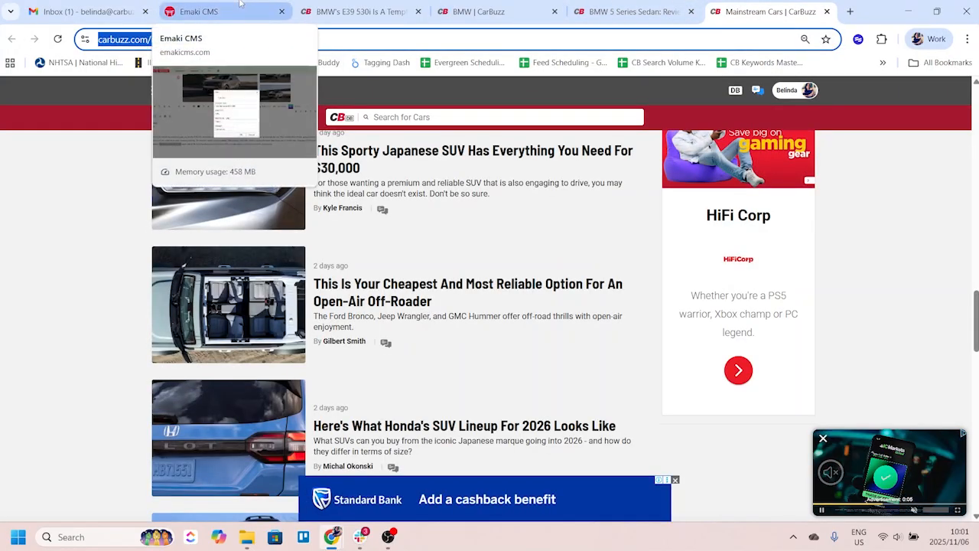
{"action": "left_click", "coordinate": [201, 11]}
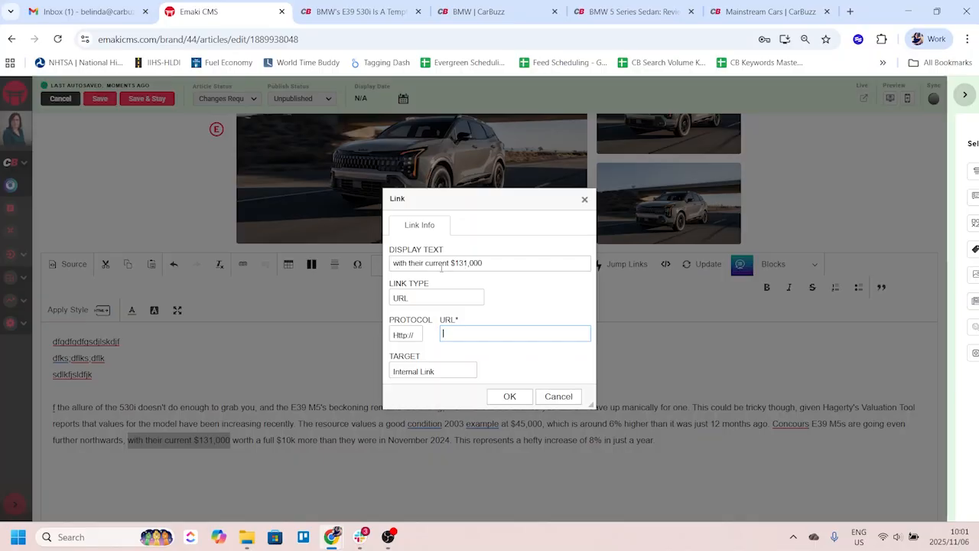
{"action": "left_click", "coordinate": [481, 266]}
{"action": "type", "text": "pricing"}
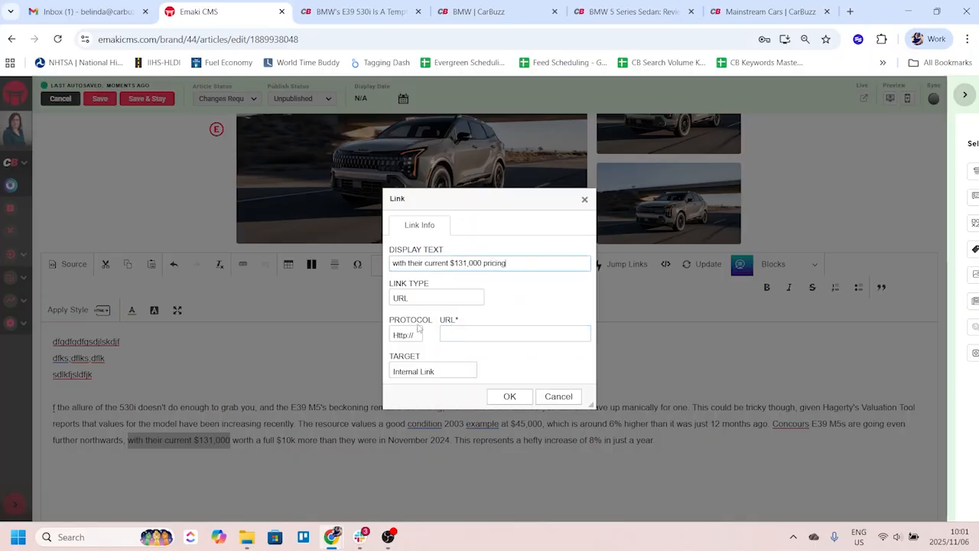
{"action": "left_click", "coordinate": [473, 333]}
{"action": "key", "text": "ctrl+v"}
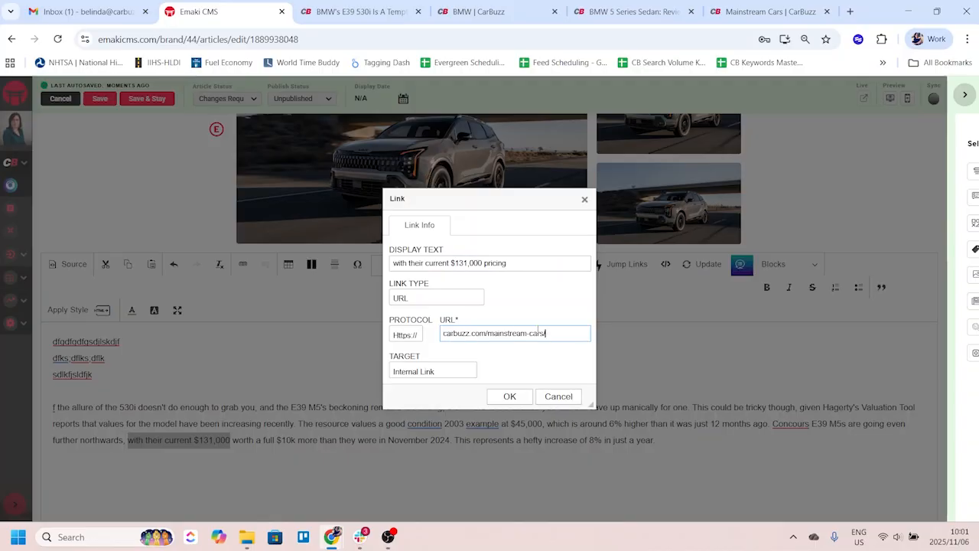
Step: Keep the link target as Internal Link, create the link, and reselect the linked phrase
{"action": "left_click", "coordinate": [422, 374]}
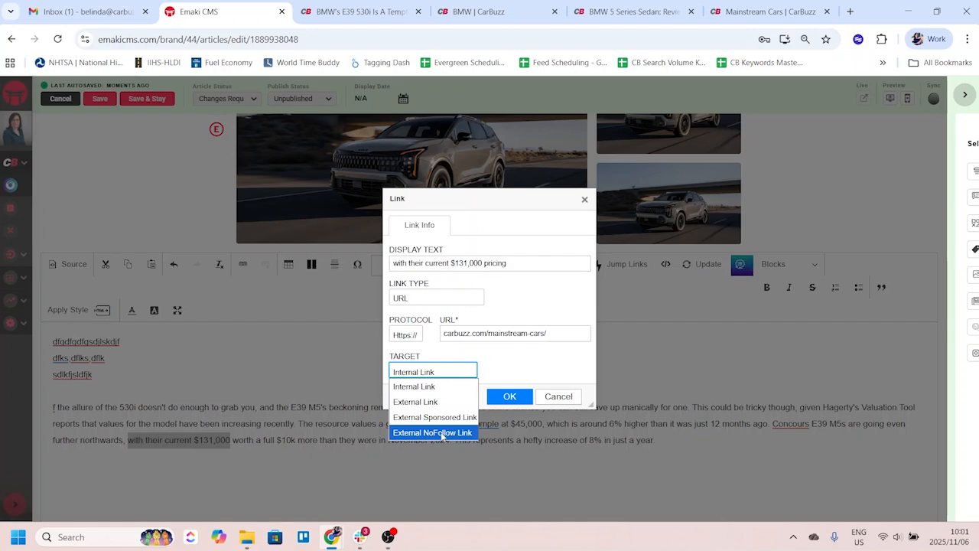
{"action": "left_click", "coordinate": [414, 388]}
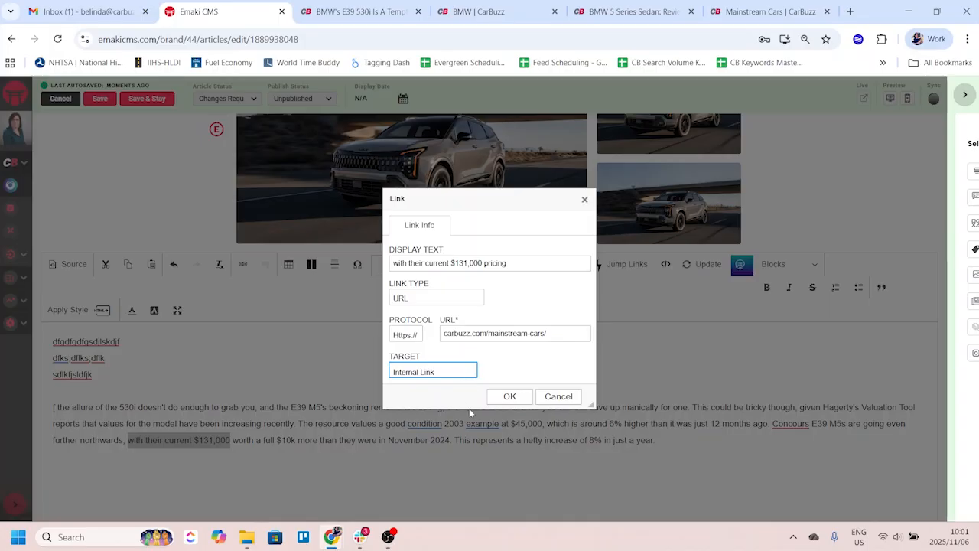
{"action": "left_click", "coordinate": [509, 396]}
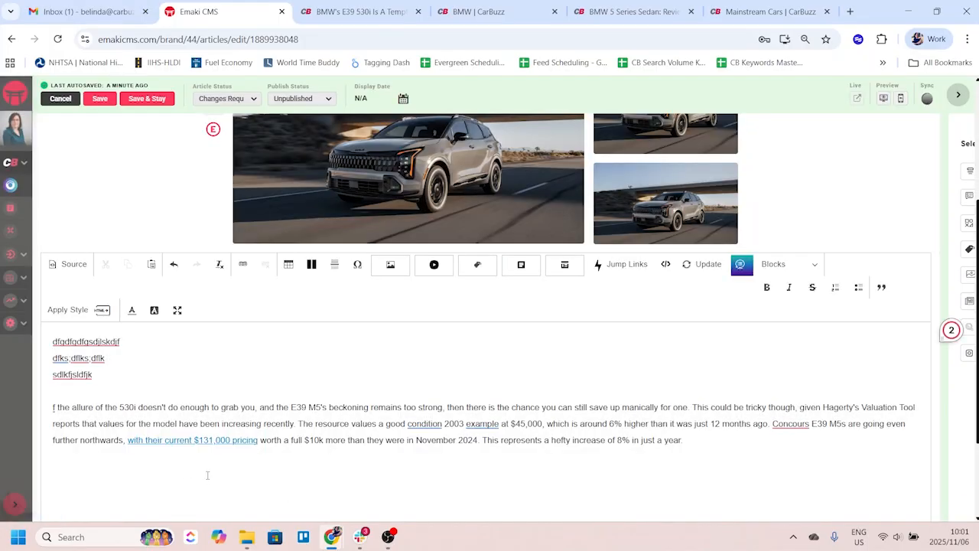
{"action": "scroll", "coordinate": [206, 474], "scroll_direction": "down", "scroll_amount": 1}
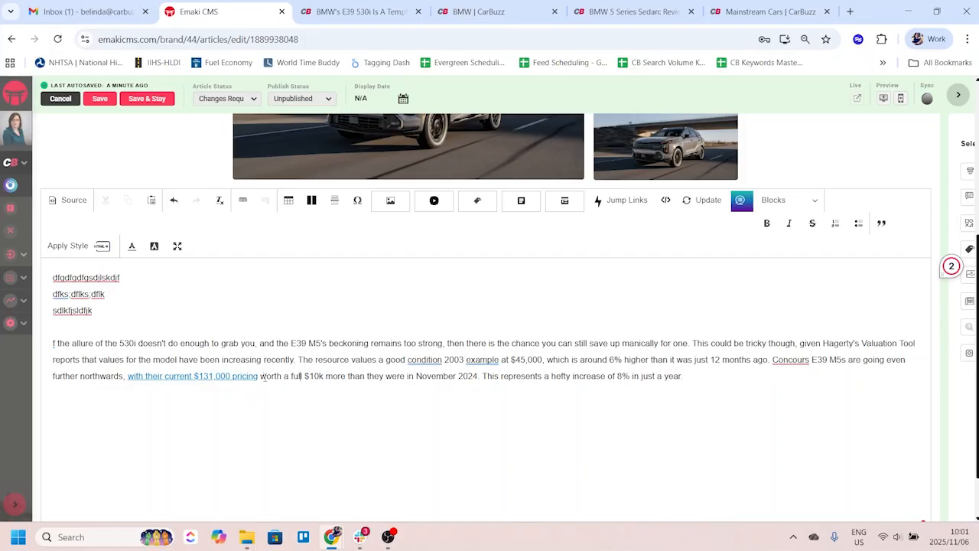
{"action": "left_click_drag", "start_coordinate": [265, 376], "coordinate": [127, 376]}
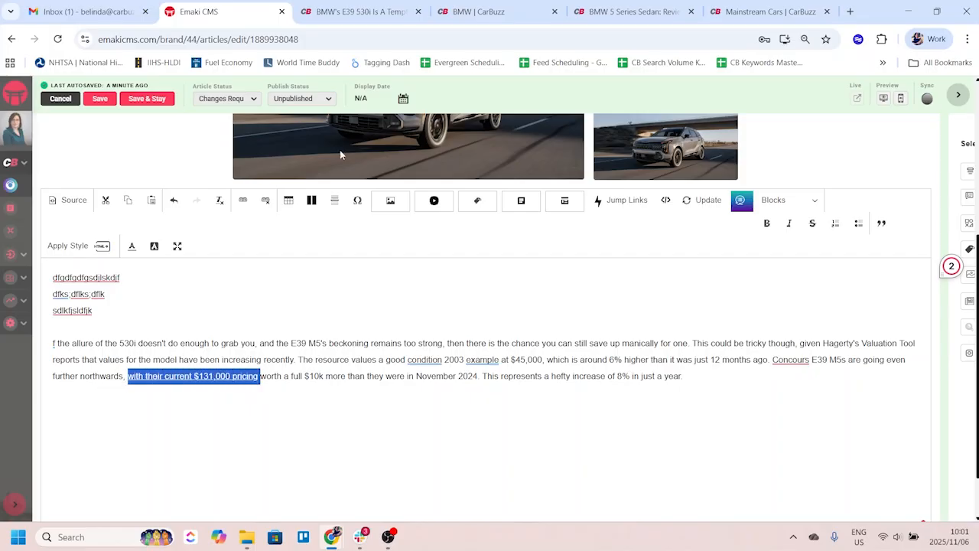
Step: Point the pricing phrase's link at the copied BMW 5 Series article address
{"action": "left_click", "coordinate": [242, 199]}
{"action": "left_click", "coordinate": [627, 11]}
{"action": "left_click", "coordinate": [415, 39]}
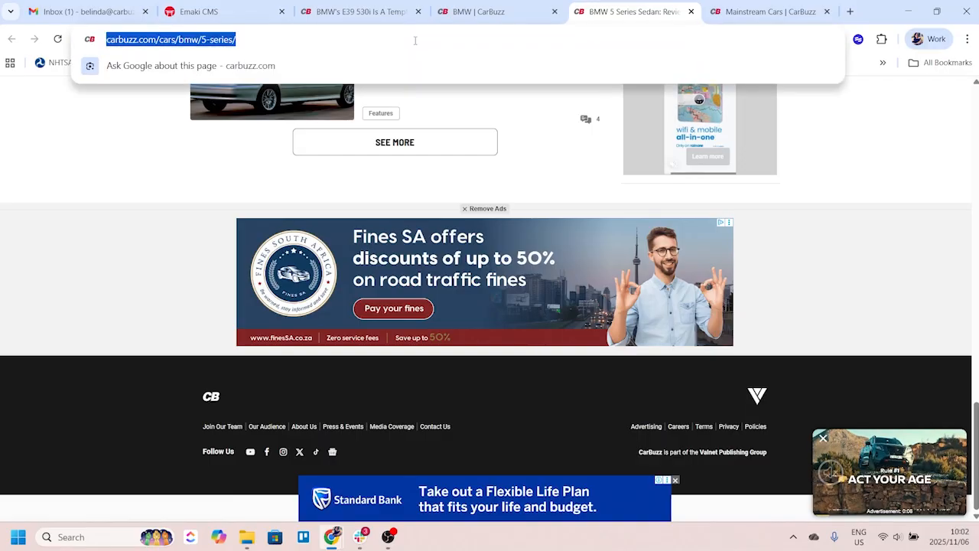
{"action": "key", "text": "ctrl+c"}
{"action": "left_click", "coordinate": [199, 12]}
{"action": "left_click", "coordinate": [495, 334]}
{"action": "key", "text": "ctrl+v"}
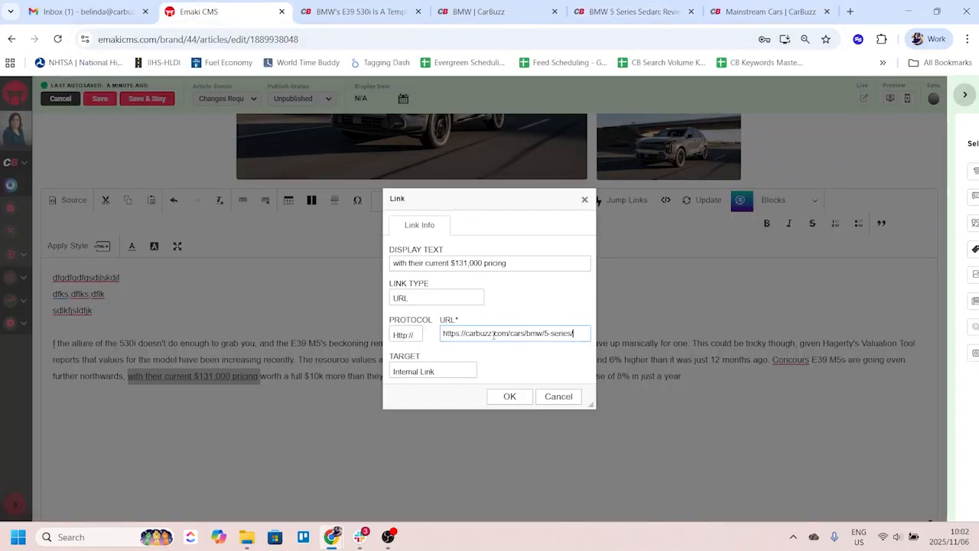
{"action": "left_click", "coordinate": [510, 397]}
{"action": "left_click", "coordinate": [259, 384]}
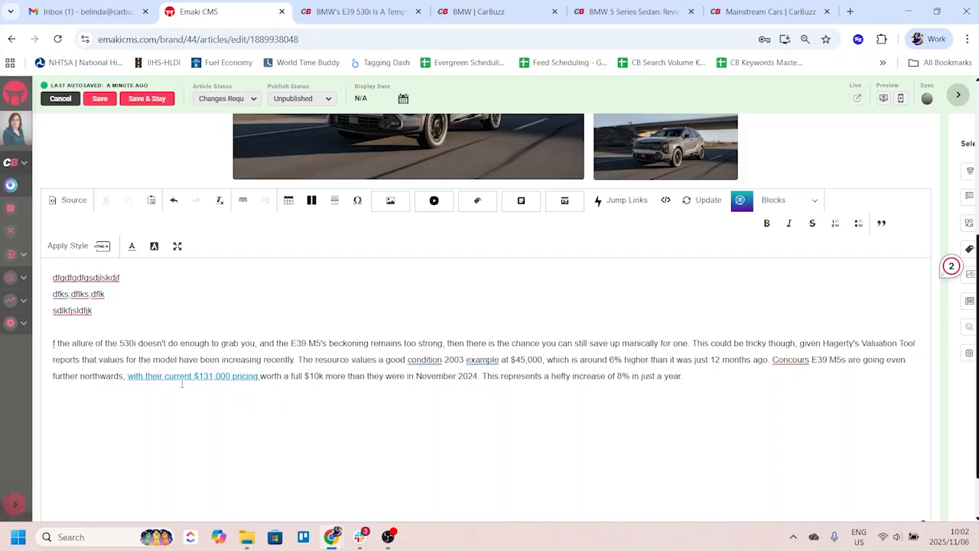
Step: Reselect the pricing phrase and remove its link, leaving plain text
{"action": "left_click", "coordinate": [262, 376]}
{"action": "left_click_drag", "start_coordinate": [261, 375], "coordinate": [127, 376]}
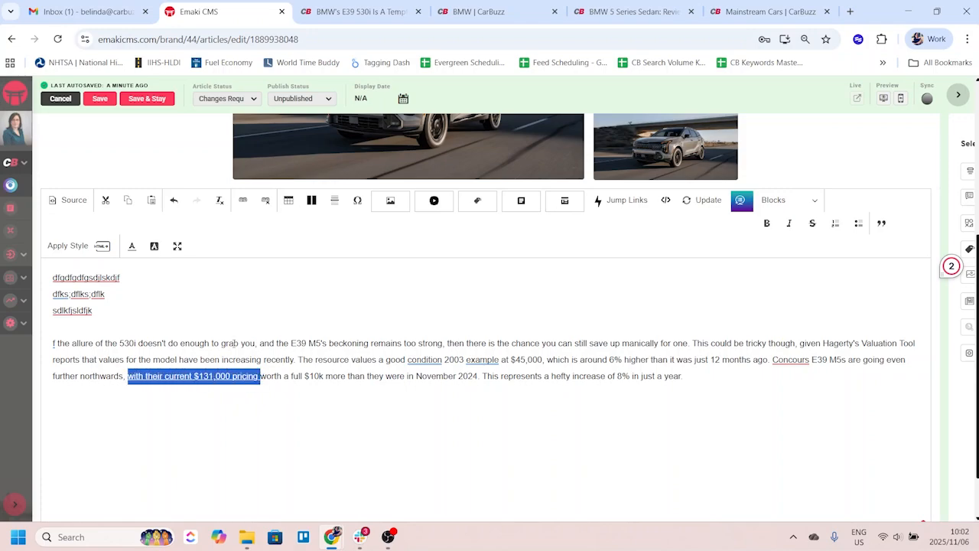
{"action": "left_click", "coordinate": [264, 201]}
{"action": "left_click", "coordinate": [401, 405]}
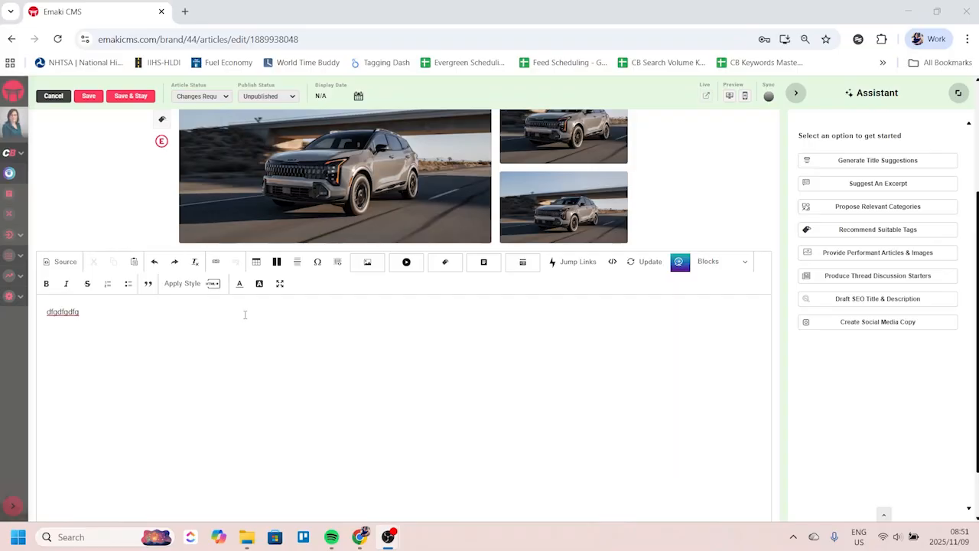
Step: On a new line below 'dfgdfgdfg', start inserting a table via Table Properties
{"action": "left_click", "coordinate": [111, 343]}
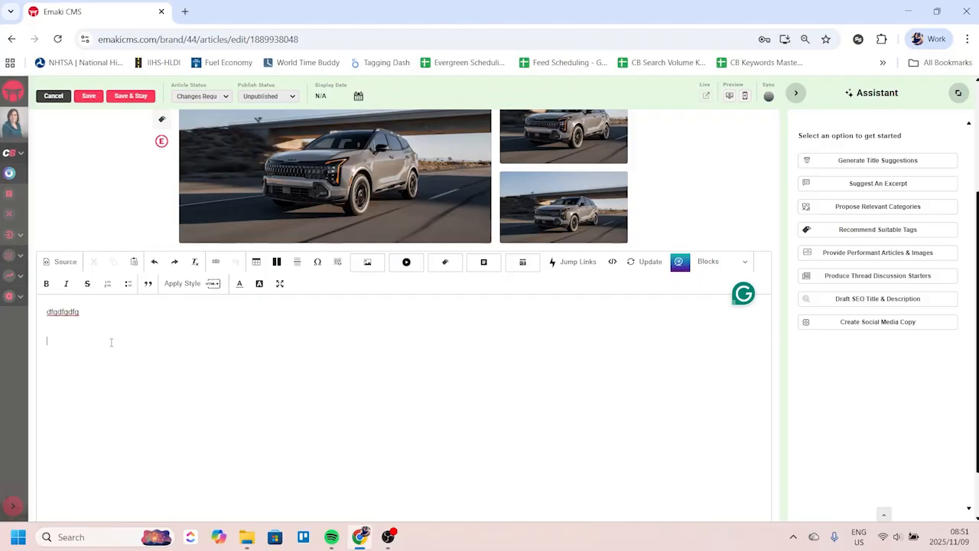
{"action": "key", "text": "Return"}
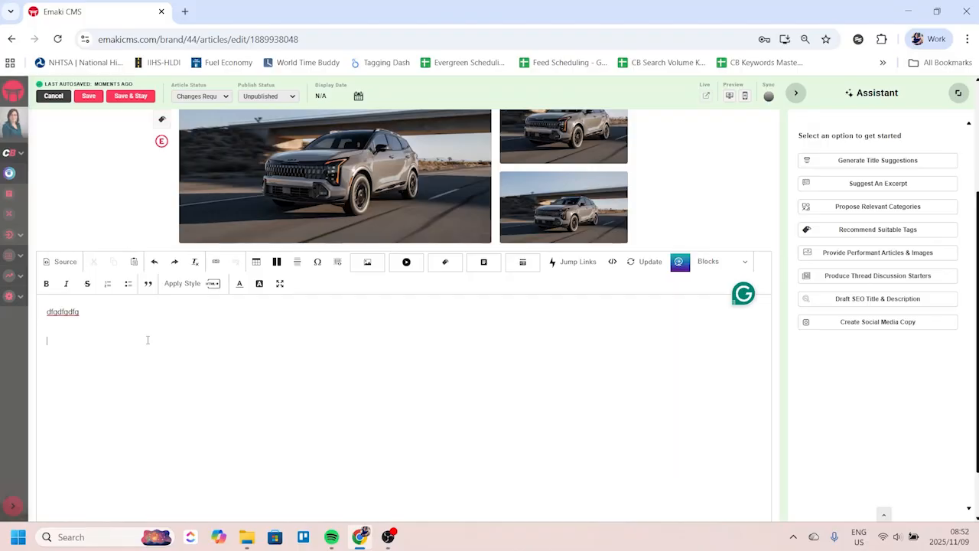
{"action": "left_click", "coordinate": [258, 263]}
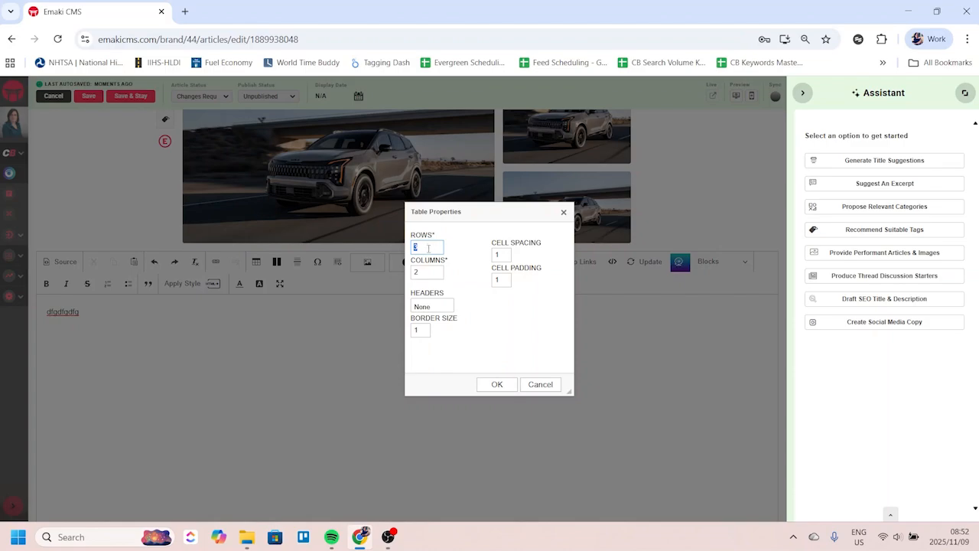
Step: Check the Cadillac reference table, then insert a table with 5 rows and 3 columns
{"action": "left_click", "coordinate": [429, 274]}
{"action": "left_click", "coordinate": [432, 309]}
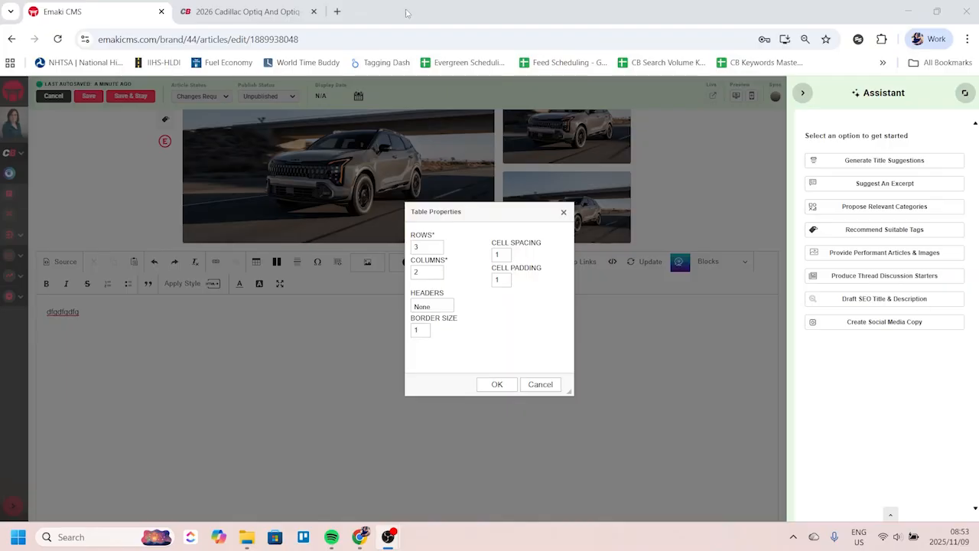
{"action": "left_click", "coordinate": [185, 6]}
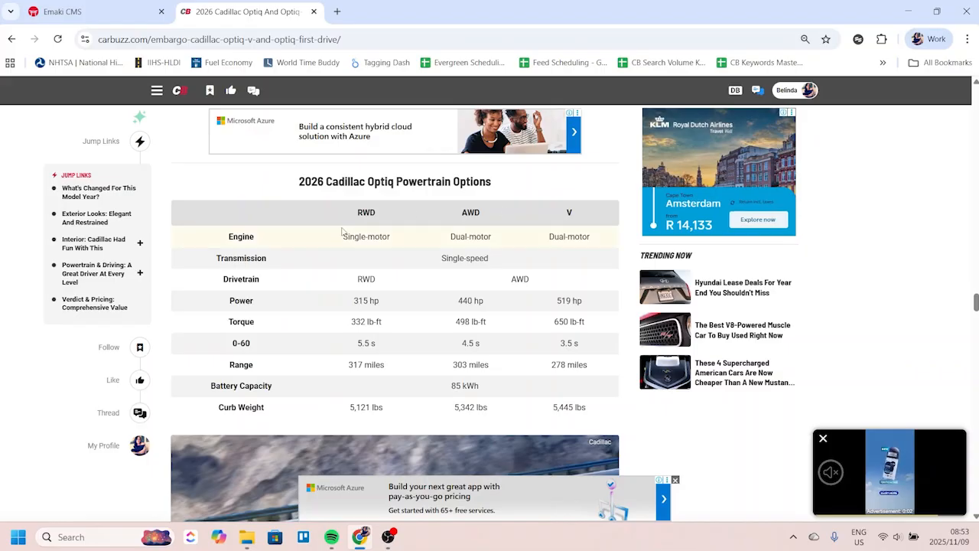
{"action": "left_click", "coordinate": [102, 11]}
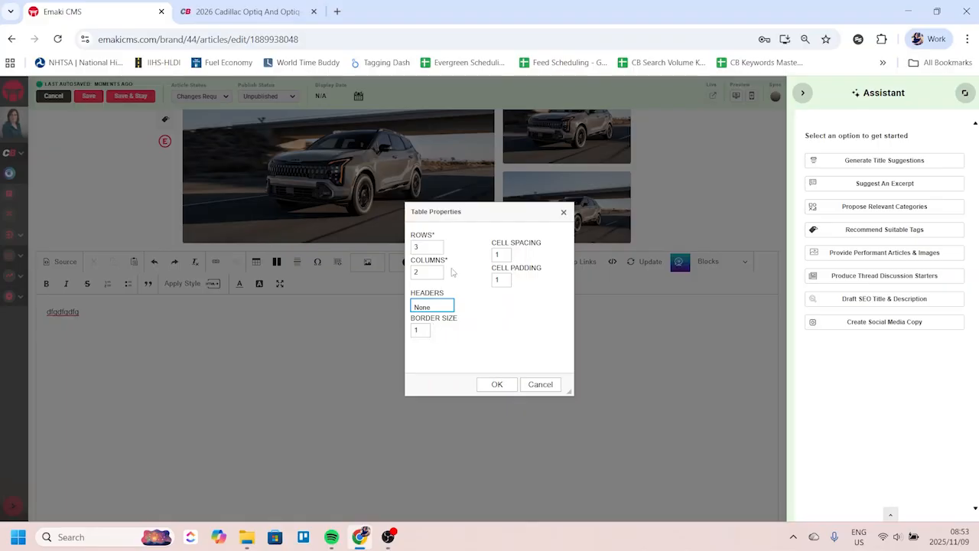
{"action": "left_click_drag", "start_coordinate": [430, 247], "coordinate": [372, 248]}
{"action": "type", "text": "5"}
{"action": "key", "text": "Tab"}
{"action": "type", "text": "3"}
{"action": "left_click", "coordinate": [497, 385]}
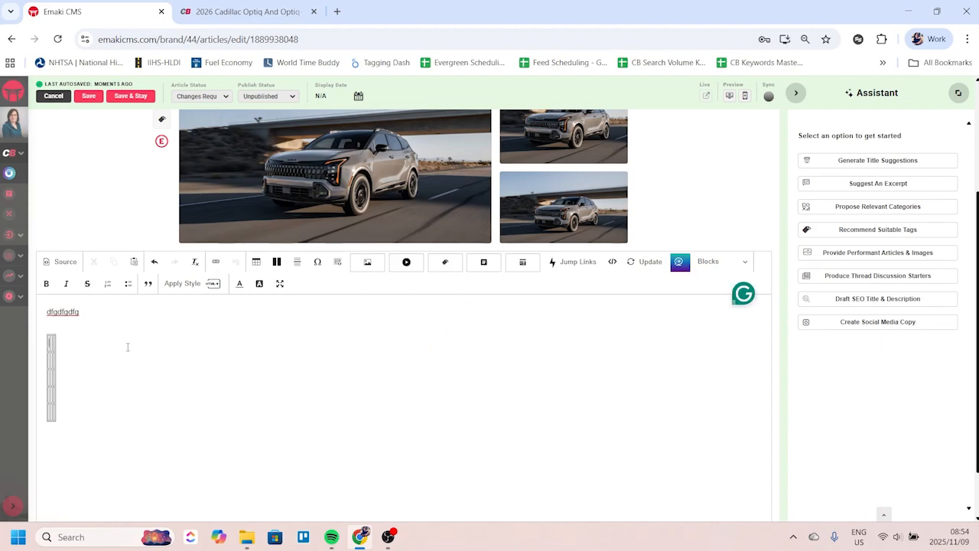
Step: Fill the first-row cells with placeholder text 'dfsd', 'sdfsdf' and 'sdfsdf'
{"action": "type", "text": "dfsd"}
{"action": "key", "text": "Tab"}
{"action": "type", "text": "sdfsdf"}
{"action": "key", "text": "Tab"}
{"action": "type", "text": "sdfsdf"}
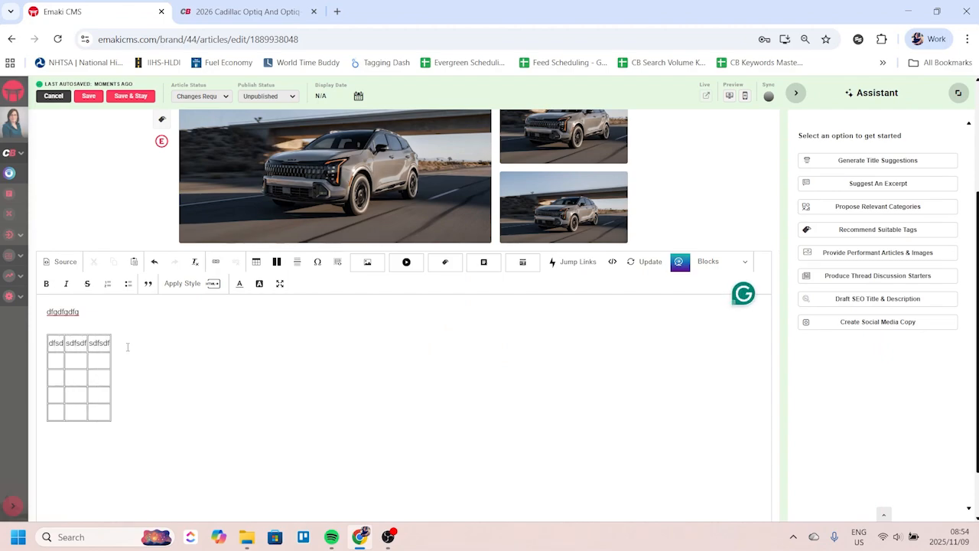
{"action": "scroll", "coordinate": [99, 375], "scroll_direction": "down", "scroll_amount": 1}
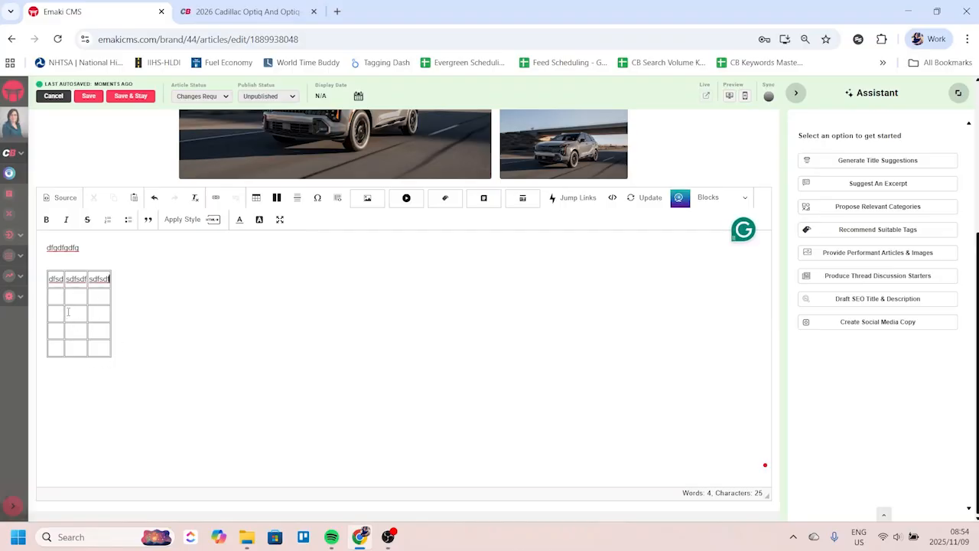
{"action": "scroll", "coordinate": [68, 312], "scroll_direction": "up", "scroll_amount": 1}
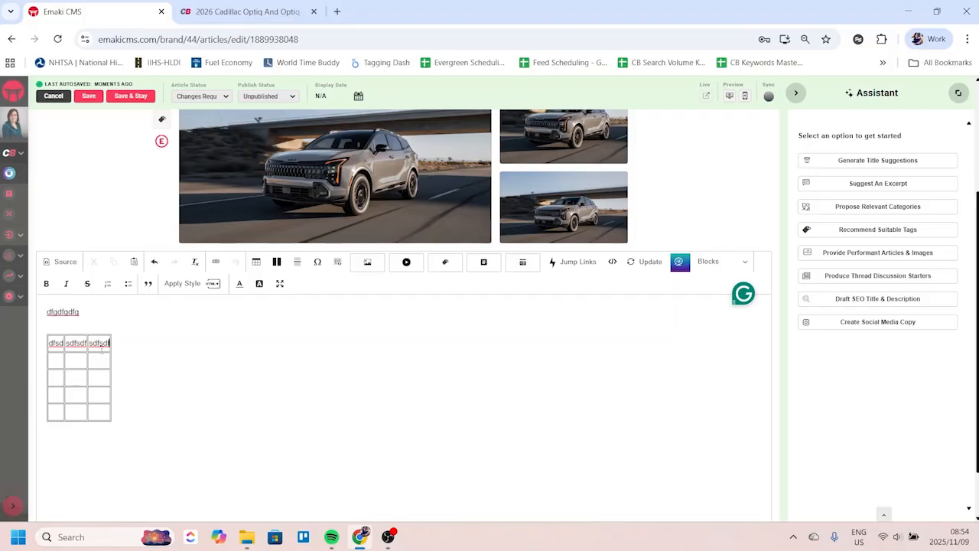
Step: Try Center table alignment in Table Properties, then reset it to <Not Set>
{"action": "left_click", "coordinate": [98, 344]}
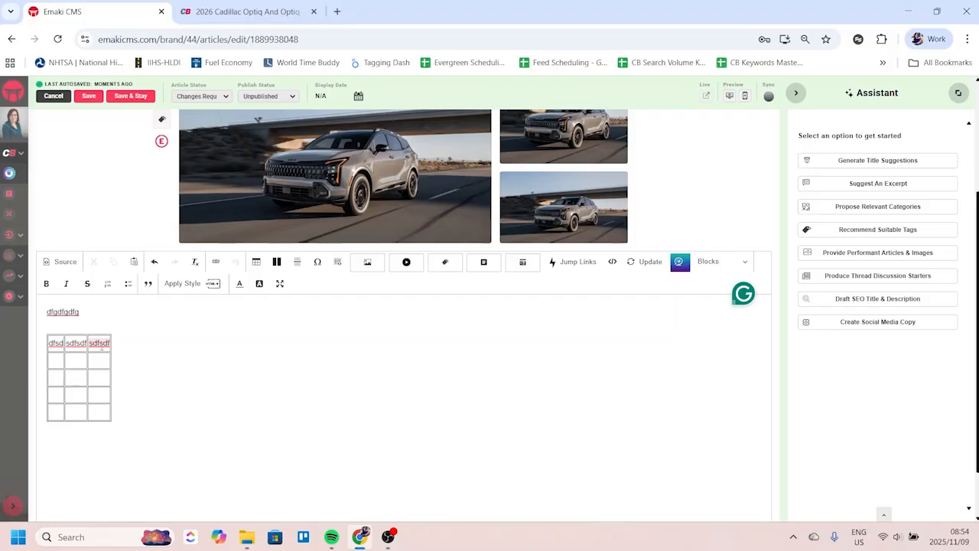
{"action": "right_click", "coordinate": [100, 395]}
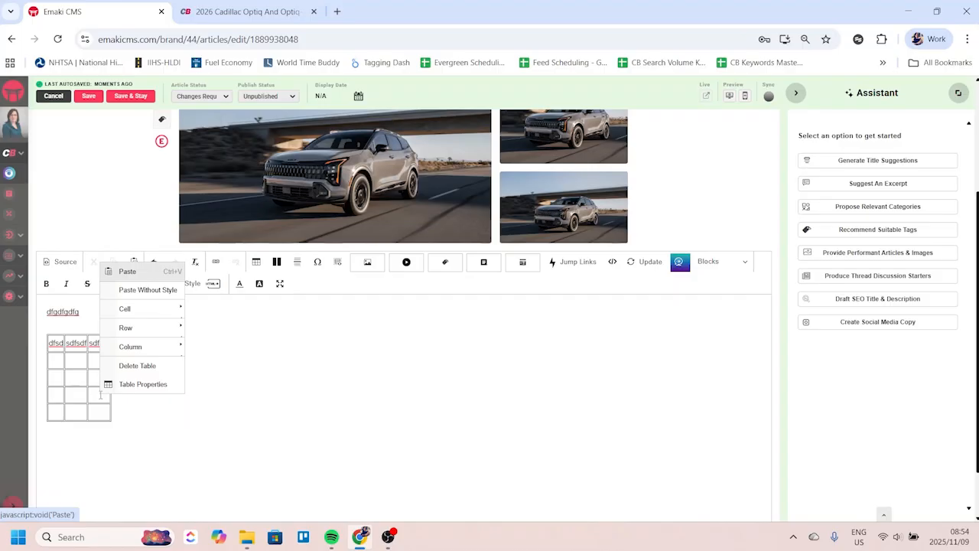
{"action": "left_click", "coordinate": [140, 385]}
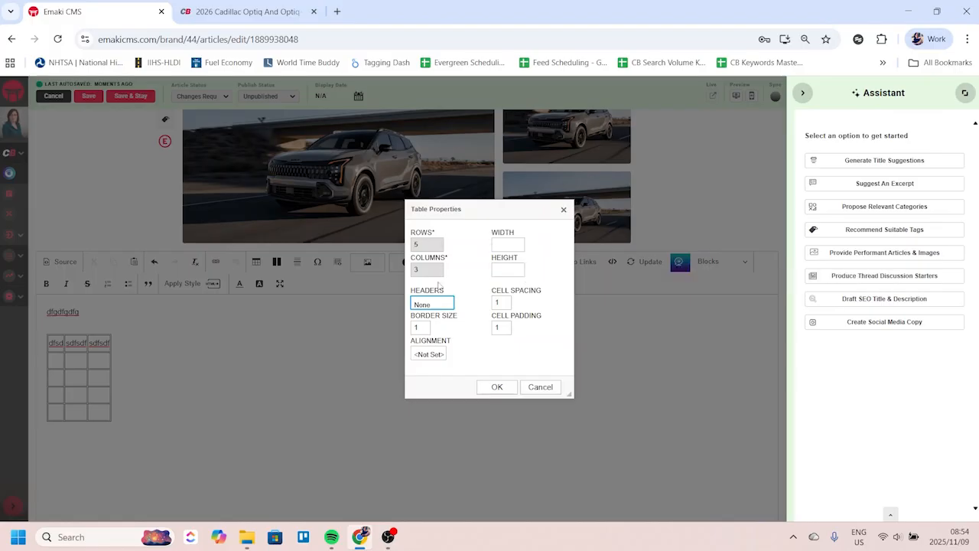
{"action": "left_click", "coordinate": [431, 357]}
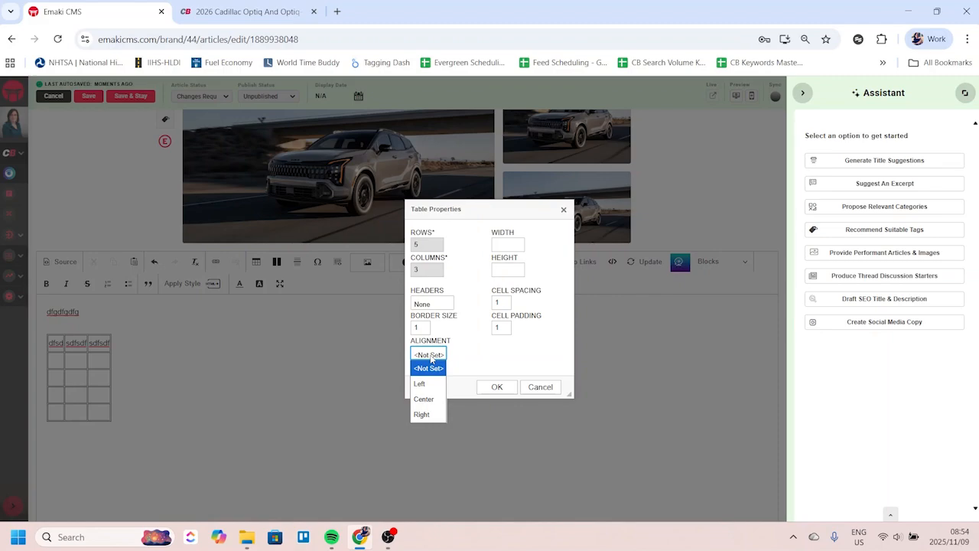
{"action": "left_click", "coordinate": [425, 399]}
{"action": "left_click", "coordinate": [497, 387]}
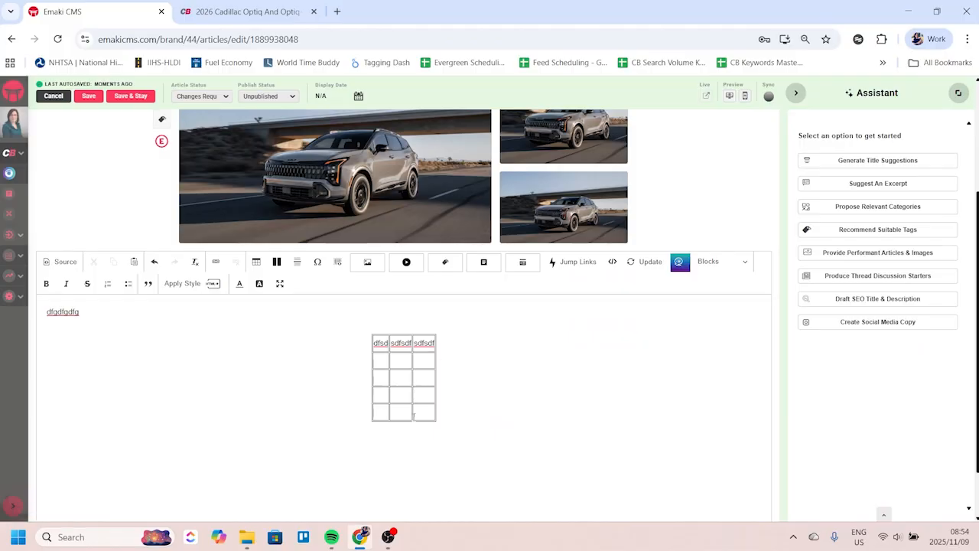
{"action": "right_click", "coordinate": [404, 370]}
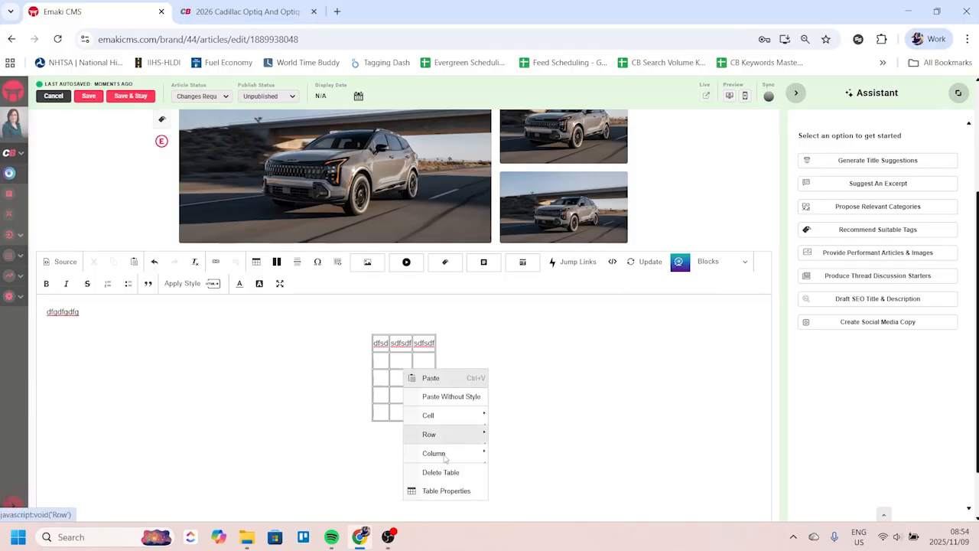
{"action": "left_click", "coordinate": [428, 489]}
{"action": "left_click", "coordinate": [428, 354]}
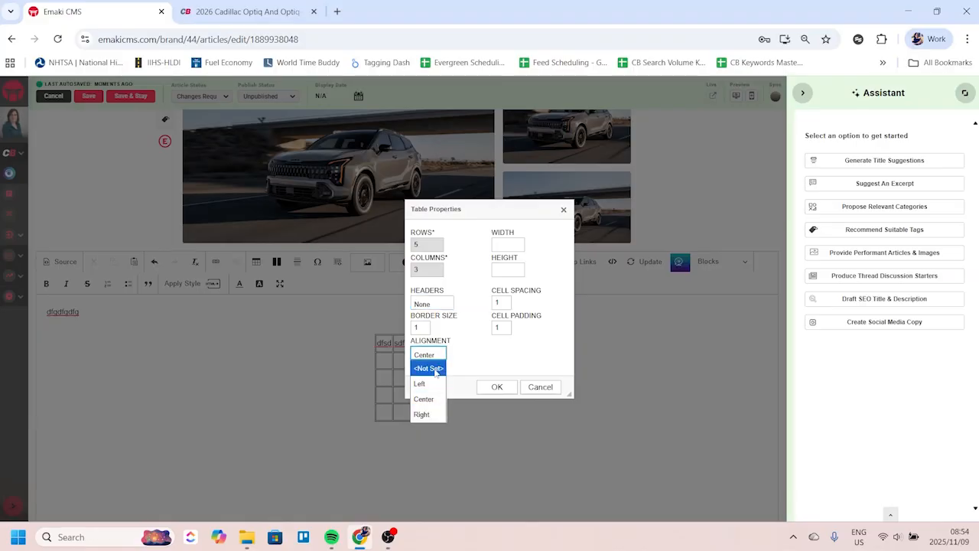
{"action": "left_click", "coordinate": [430, 370]}
{"action": "left_click", "coordinate": [496, 387]}
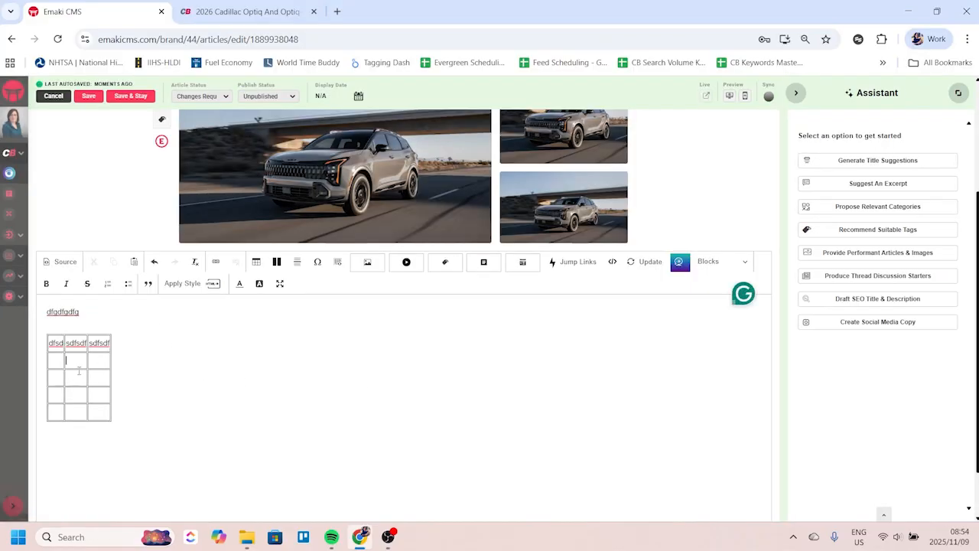
Step: After checking the Cadillac reference table, split the right-column cell vertically
{"action": "key", "text": "ctrl+Tab"}
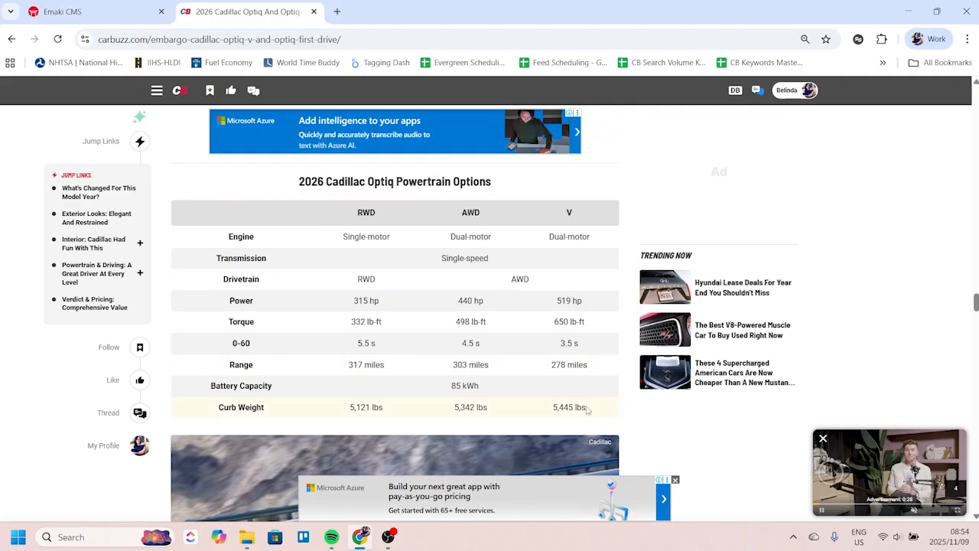
{"action": "left_click", "coordinate": [107, 7]}
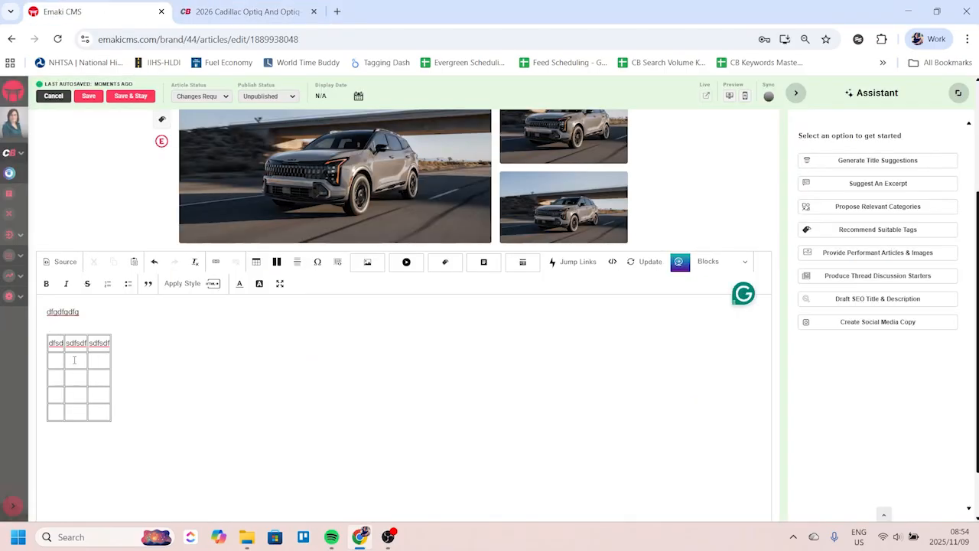
{"action": "right_click", "coordinate": [101, 360]}
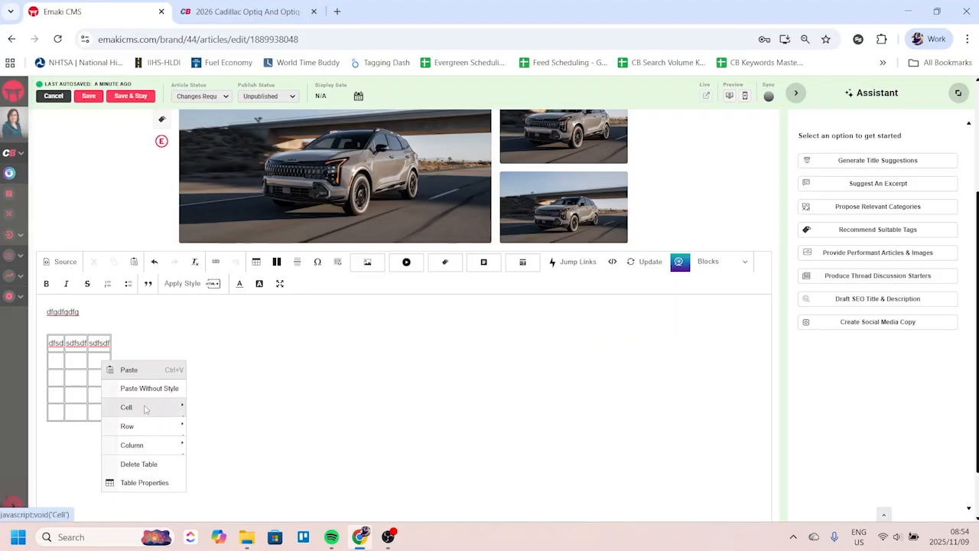
{"action": "mouse_move", "coordinate": [146, 410]}
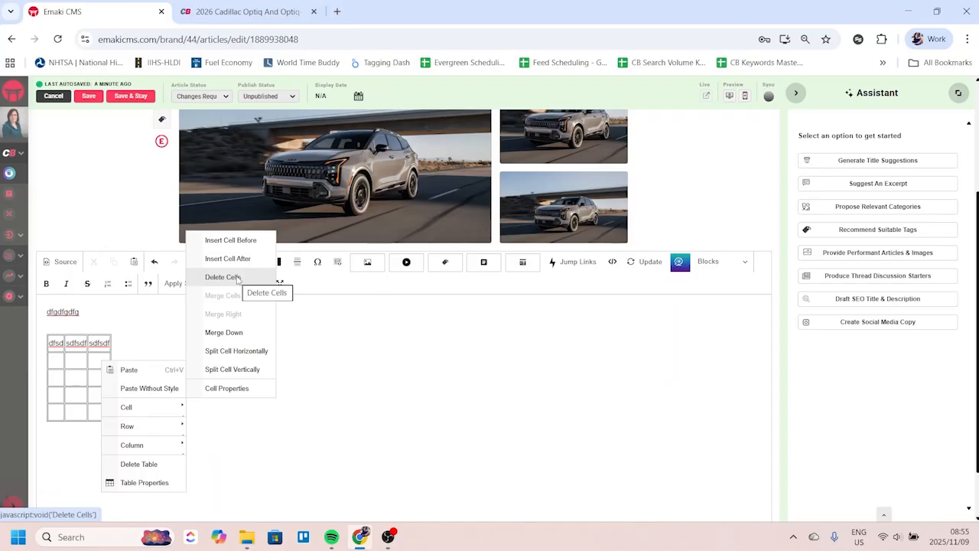
{"action": "left_click", "coordinate": [245, 351]}
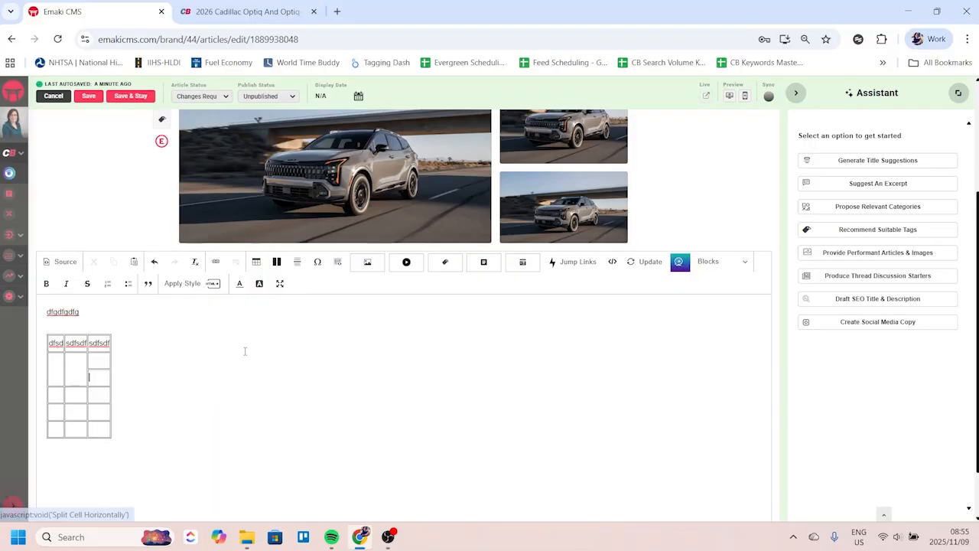
Step: Split another cell vertically, then undo twice to restore the even, left-aligned grid
{"action": "right_click", "coordinate": [107, 377]}
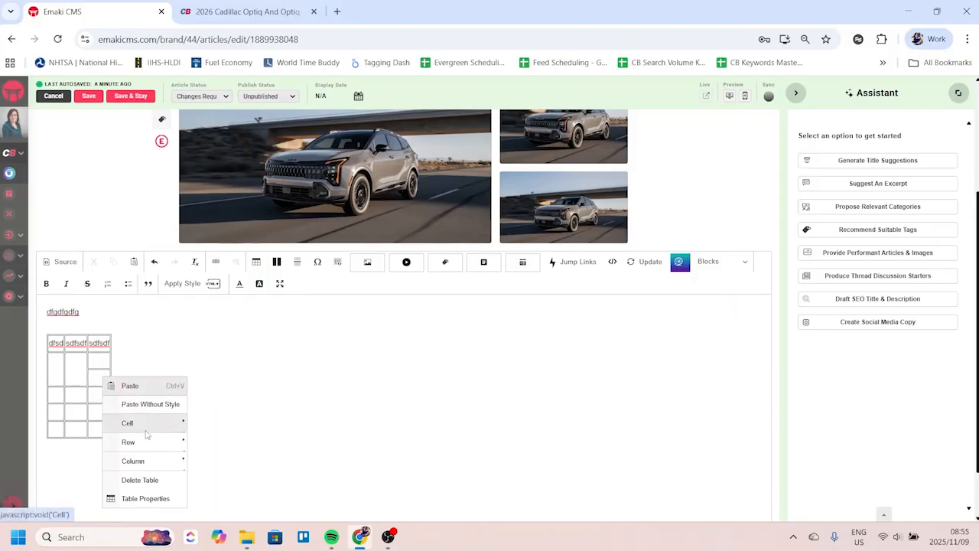
{"action": "left_click", "coordinate": [91, 394]}
{"action": "right_click", "coordinate": [91, 395]}
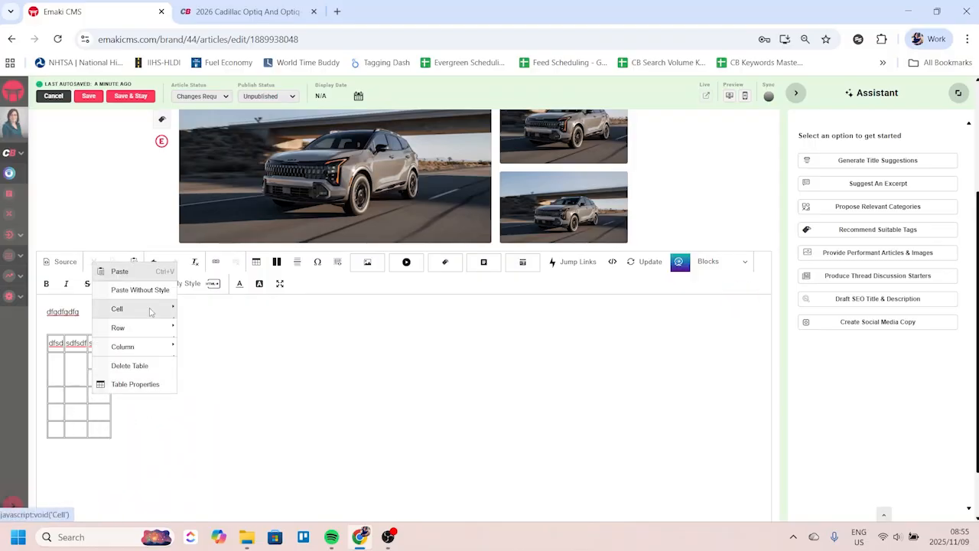
{"action": "mouse_move", "coordinate": [153, 309]}
{"action": "left_click", "coordinate": [246, 438]}
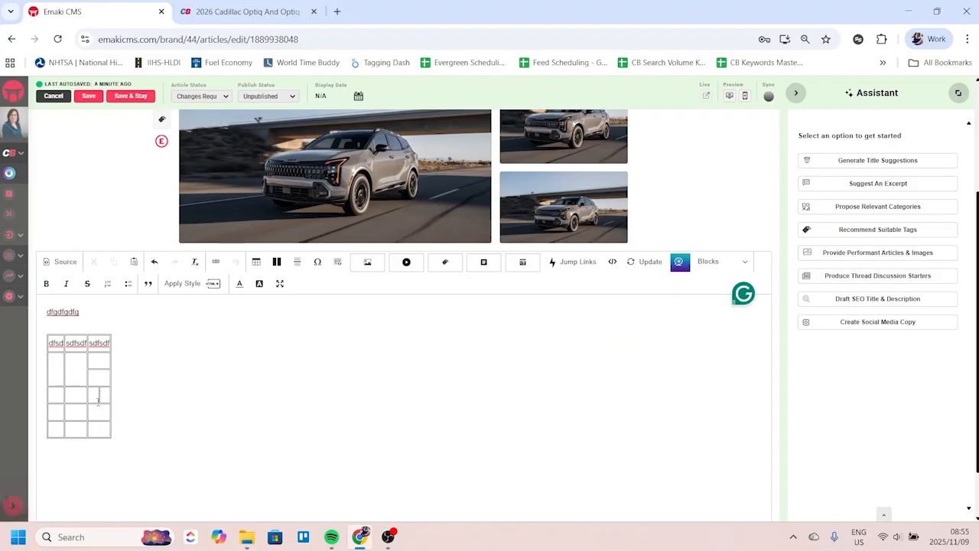
{"action": "key", "text": "ctrl+z"}
{"action": "key", "text": "ctrl+z"}
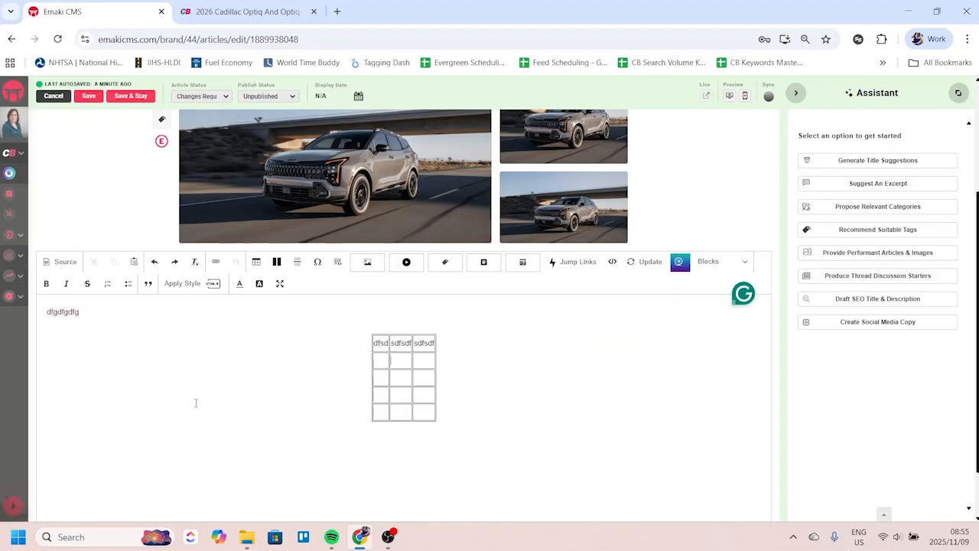
{"action": "key", "text": "ctrl+z"}
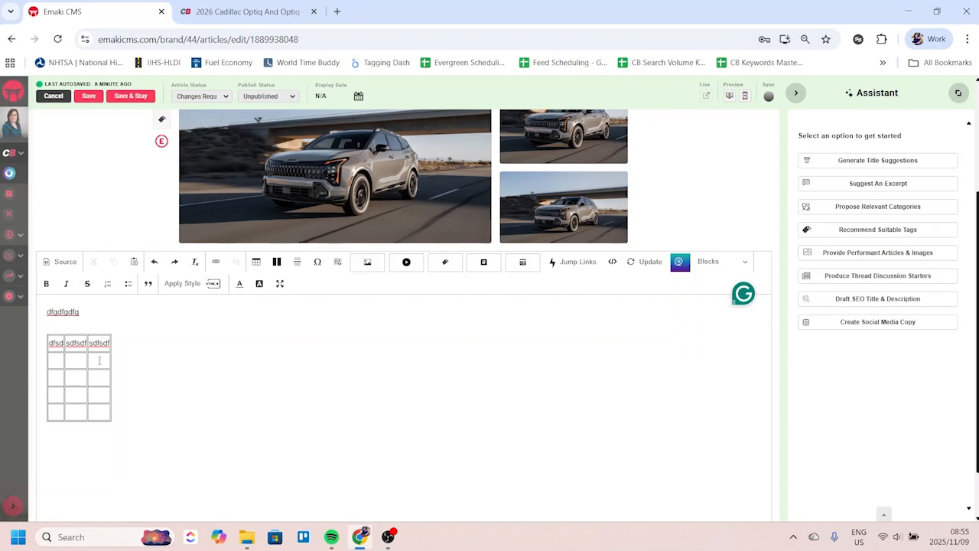
Step: In Cell Properties, choose Left horizontal alignment and Middle vertical alignment for the cell
{"action": "right_click", "coordinate": [100, 360]}
{"action": "mouse_move", "coordinate": [184, 408]}
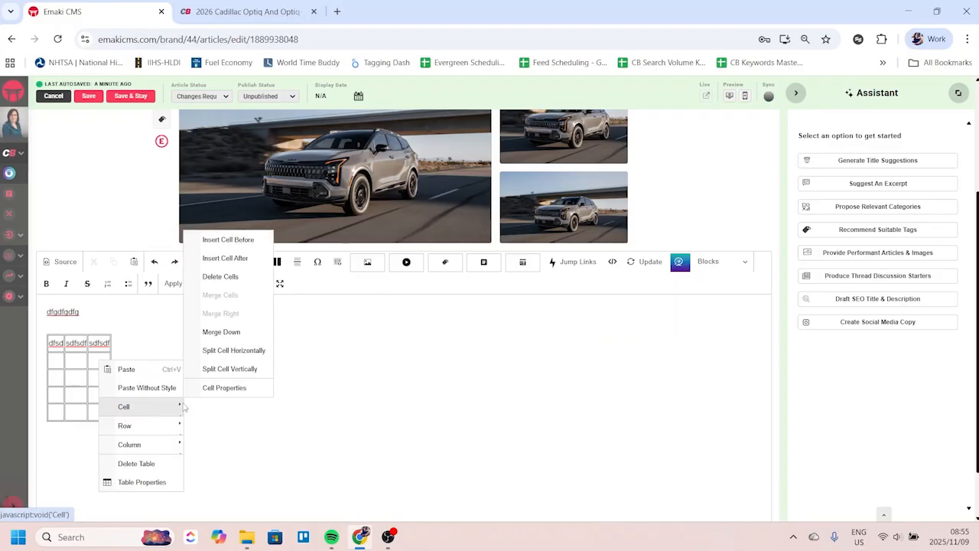
{"action": "left_click", "coordinate": [222, 389]}
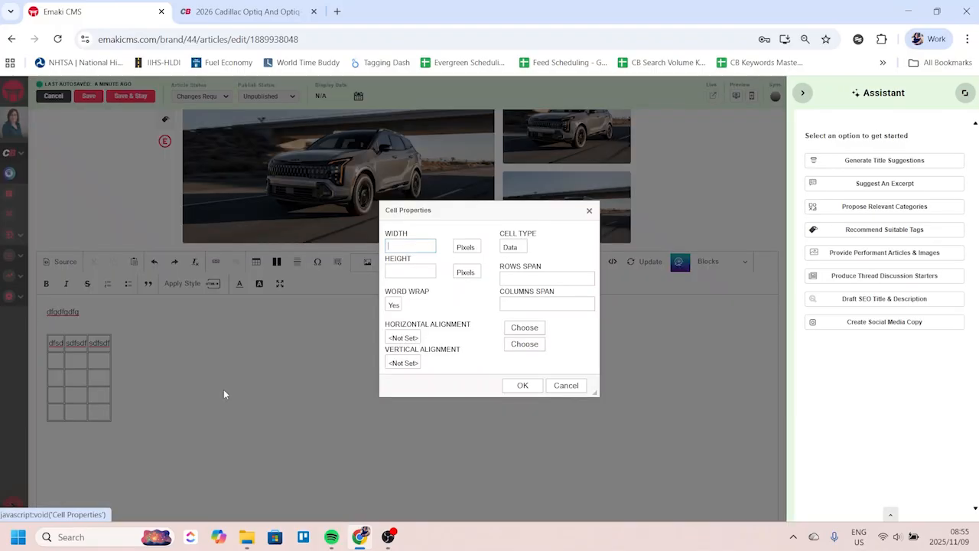
{"action": "left_click", "coordinate": [407, 339]}
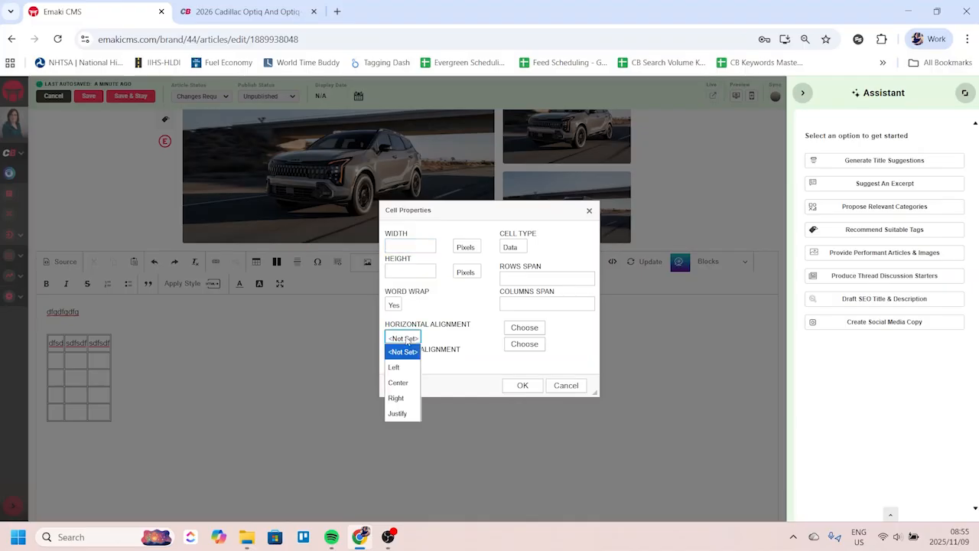
{"action": "left_click", "coordinate": [404, 384]}
{"action": "left_click", "coordinate": [405, 364]}
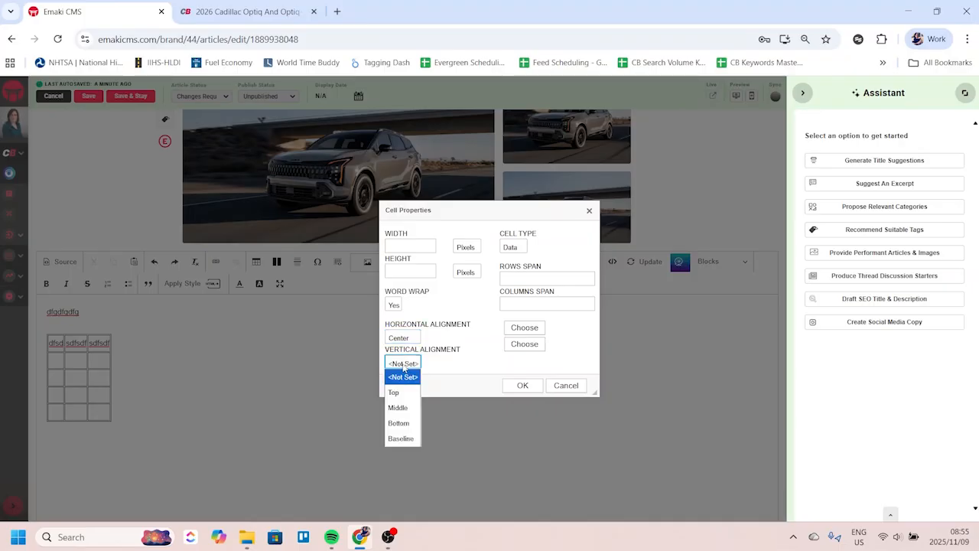
{"action": "left_click", "coordinate": [398, 409]}
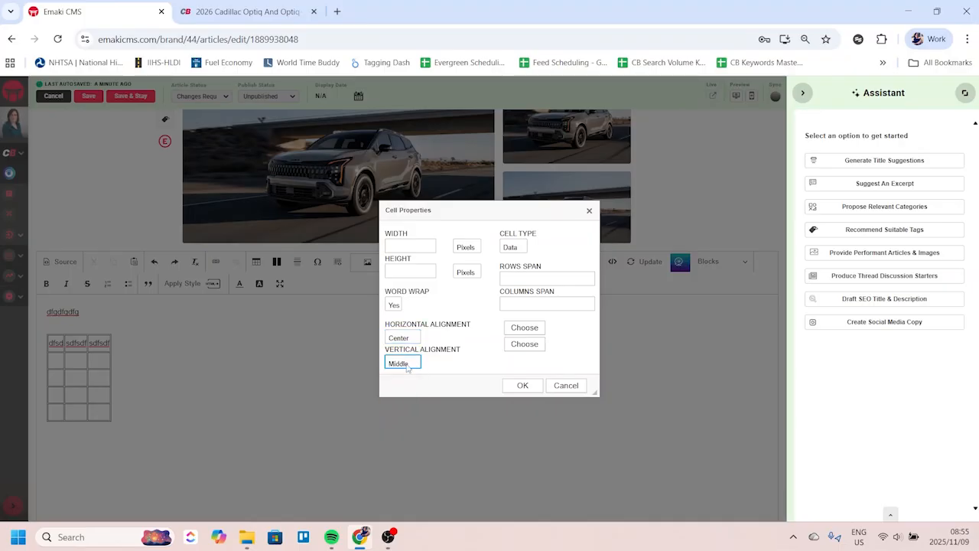
{"action": "left_click", "coordinate": [410, 339]}
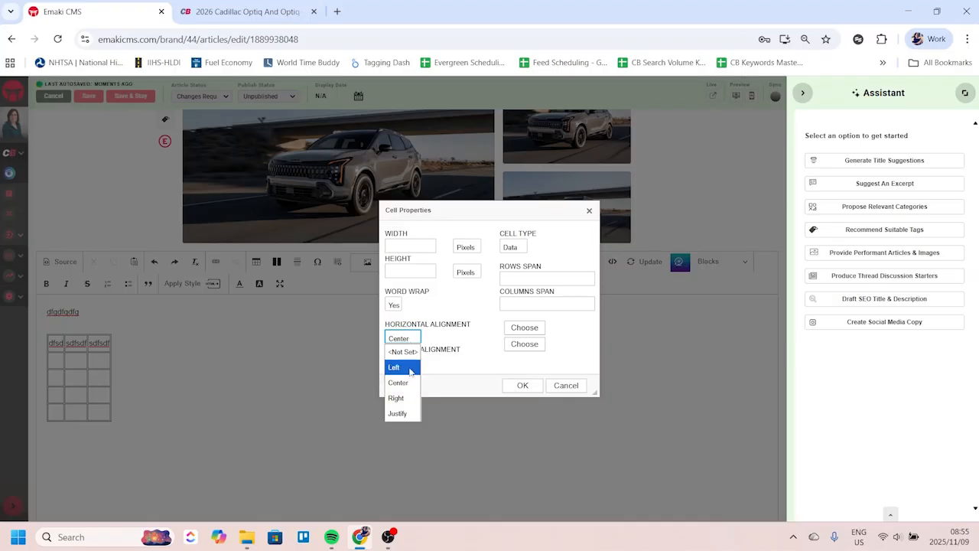
{"action": "left_click", "coordinate": [394, 368]}
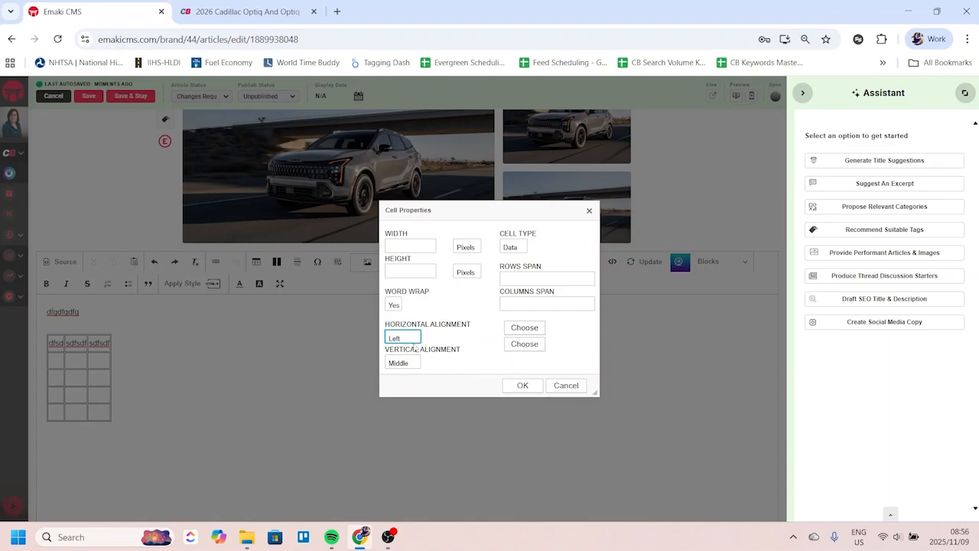
Step: Apply the alignment and enter Engine, Transmission, Drivetrain and 0-60 down the first column
{"action": "left_click", "coordinate": [519, 388]}
{"action": "left_click_drag", "start_coordinate": [56, 361], "coordinate": [77, 360]}
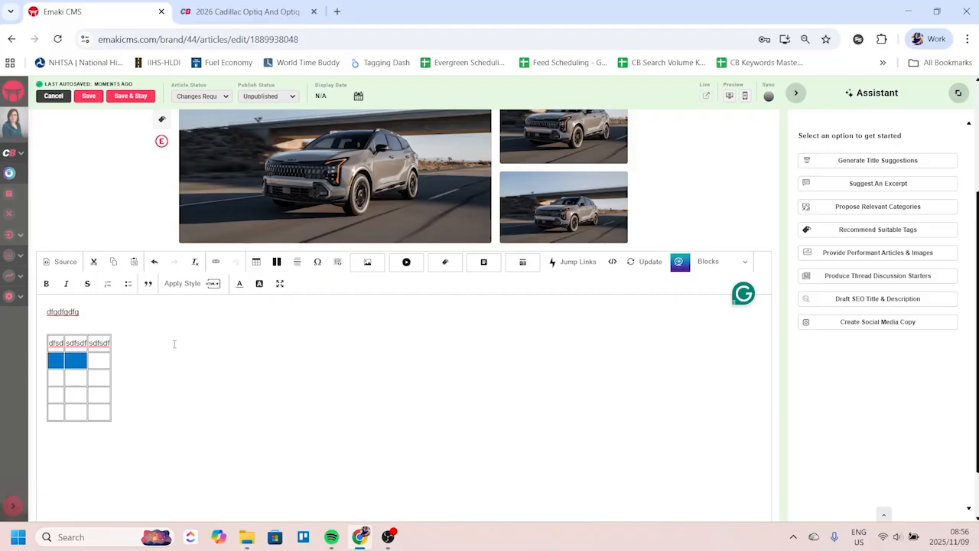
{"action": "left_click", "coordinate": [175, 344]}
{"action": "type", "text": "Engine"}
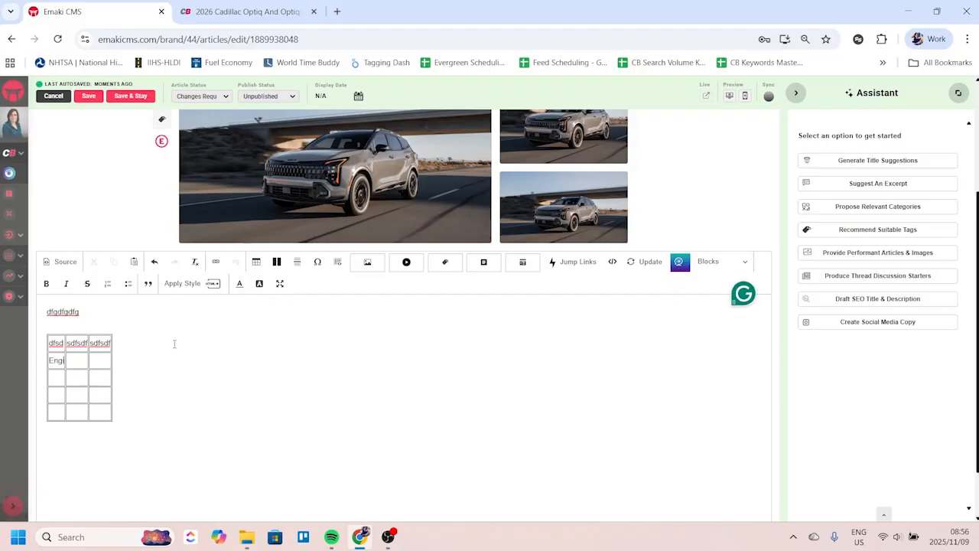
{"action": "left_click", "coordinate": [48, 377]}
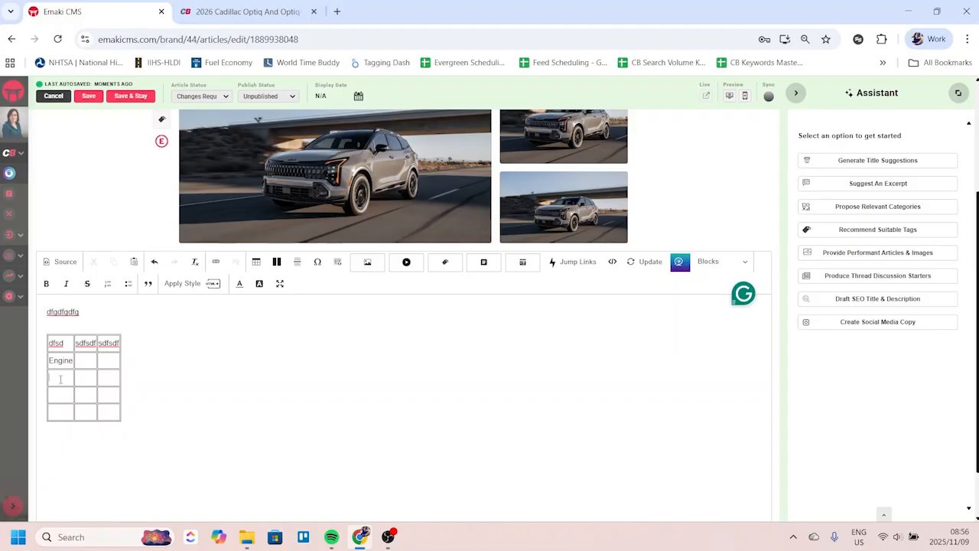
{"action": "type", "text": "Transmission"}
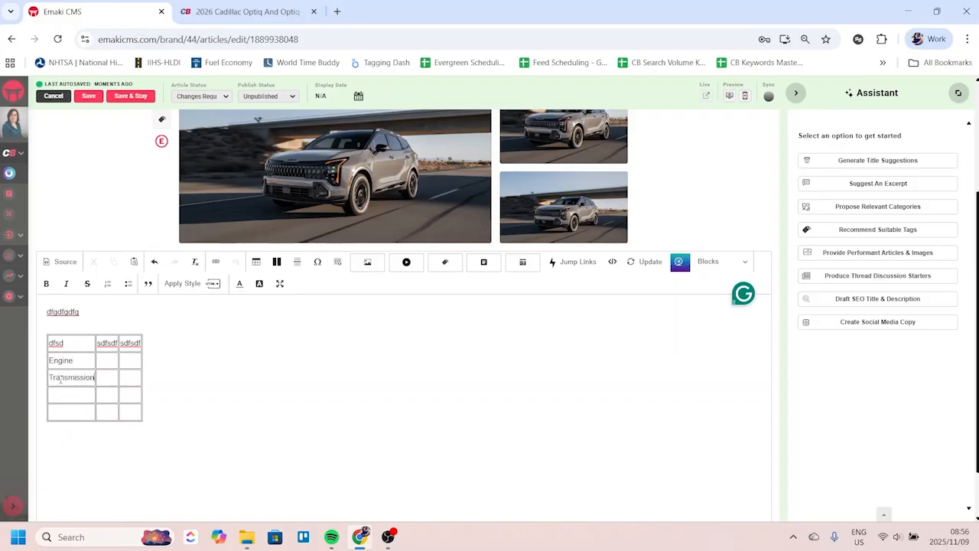
{"action": "left_click", "coordinate": [72, 400]}
{"action": "type", "text": "Drivetr"}
{"action": "type", "text": "0-670"}
{"action": "left_click", "coordinate": [80, 344]}
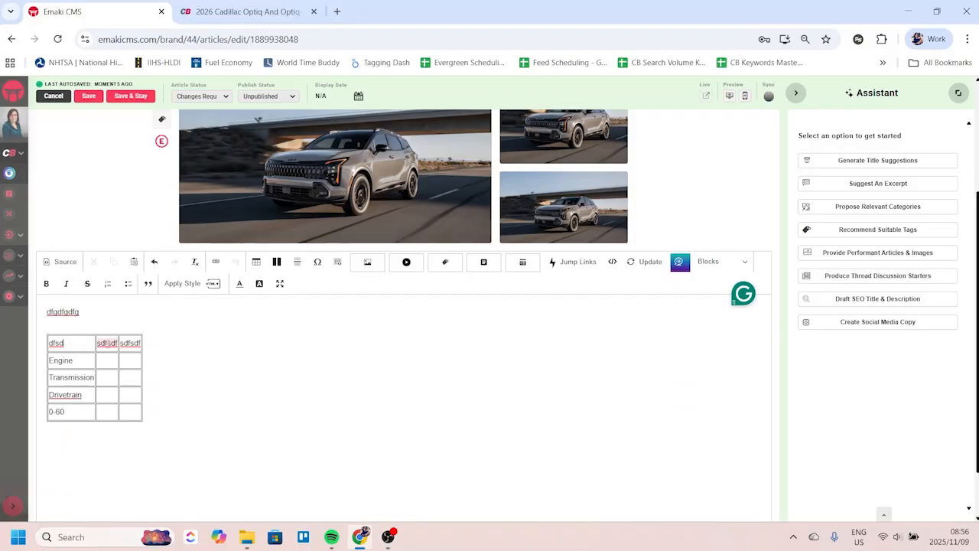
{"action": "left_click", "coordinate": [74, 345]}
Step: Merge the first-row cells and type the title '2026 Kia Sportage PerformanceSpecs'
{"action": "left_click_drag", "start_coordinate": [102, 346], "coordinate": [126, 344]}
{"action": "right_click", "coordinate": [127, 344]}
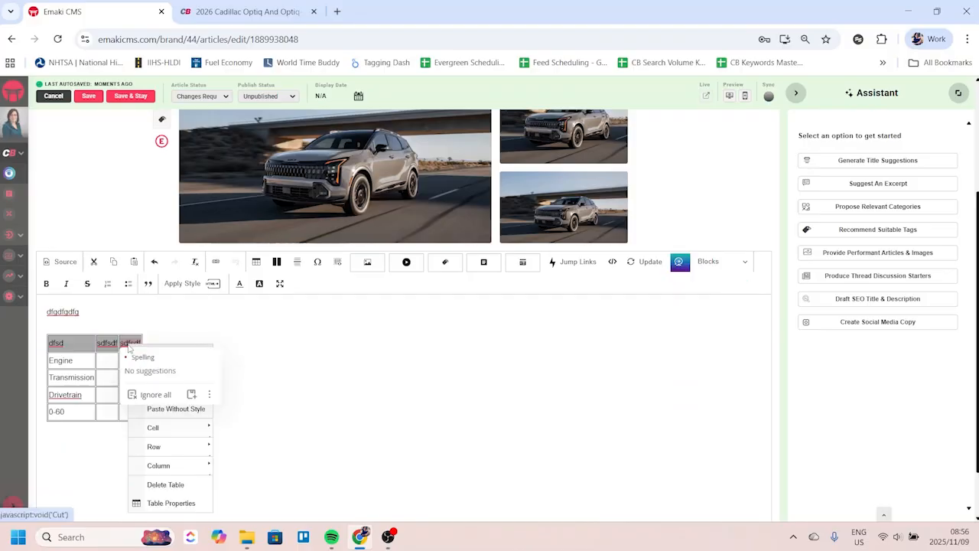
{"action": "mouse_move", "coordinate": [169, 427]}
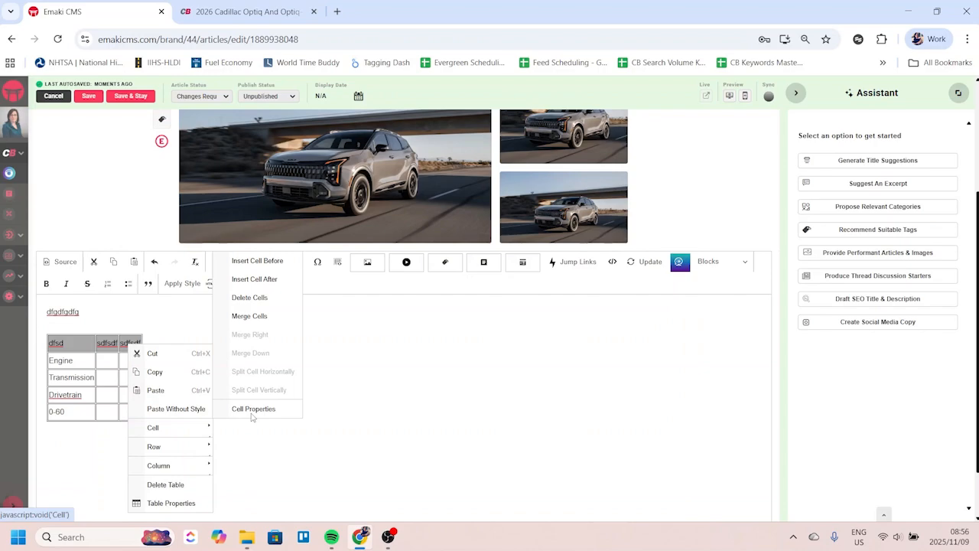
{"action": "left_click", "coordinate": [256, 316]}
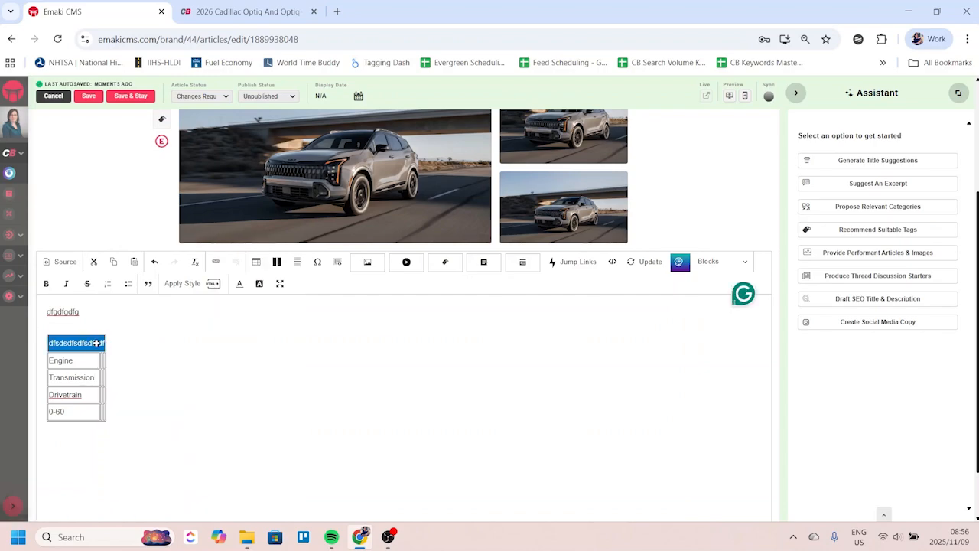
{"action": "type", "text": "202"}
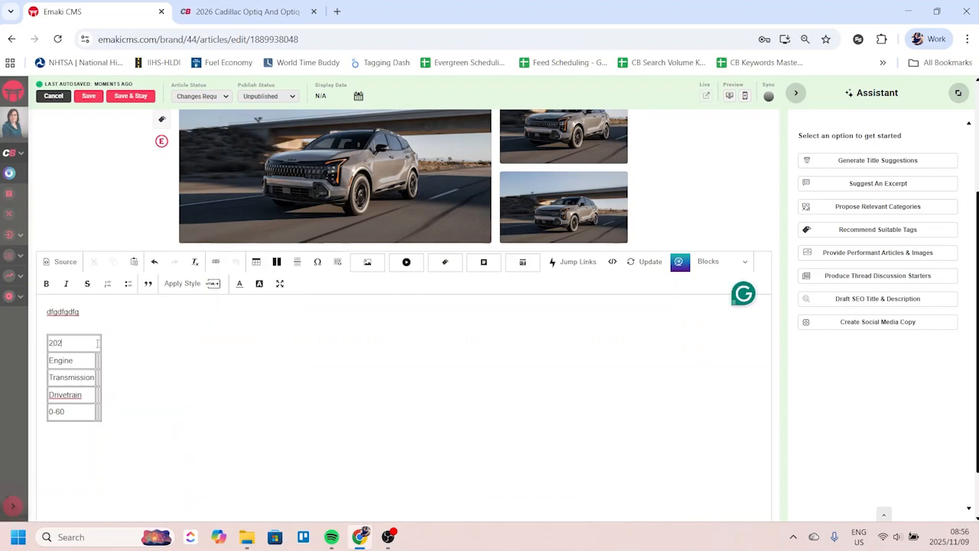
{"action": "type", "text": "6 Kia Sportage PerformanceSpecs"}
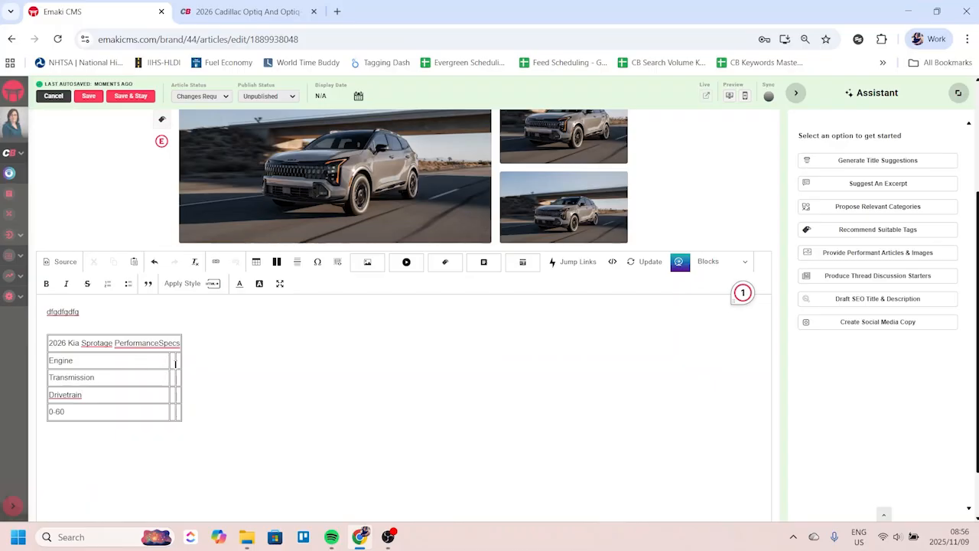
Step: Correct the title's typos so it reads '2026 Kia Sportage Performance Specs'
{"action": "left_click", "coordinate": [93, 343]}
{"action": "key", "text": "BackSpace"}
{"action": "key", "text": "Right"}
{"action": "type", "text": "r"}
{"action": "left_click_drag", "start_coordinate": [158, 343], "coordinate": [164, 342]}
{"action": "type", "text": "S"}
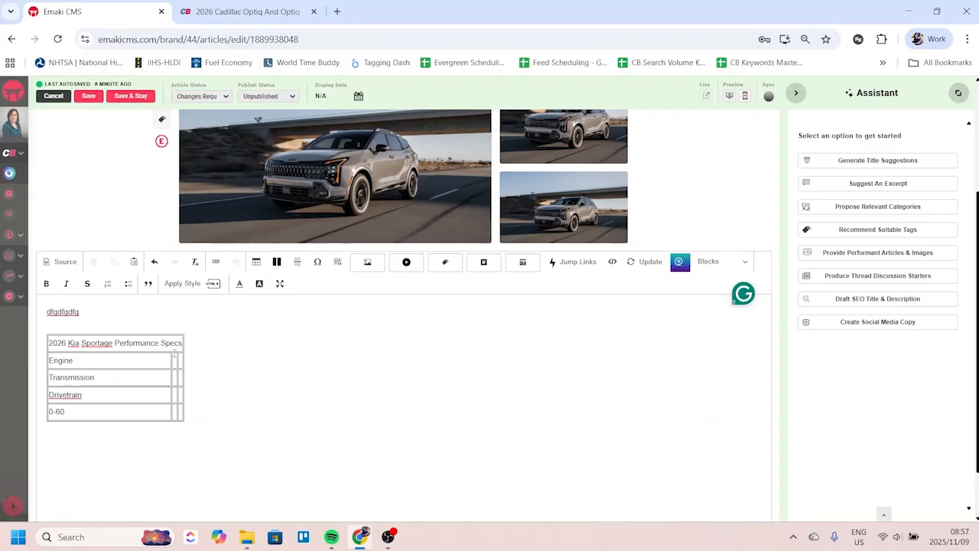
{"action": "left_click", "coordinate": [175, 356]}
Step: Insert a row above Engine and type headings 'Gas Only' and 'Hybrid' in its second and third cells
{"action": "right_click", "coordinate": [62, 361]}
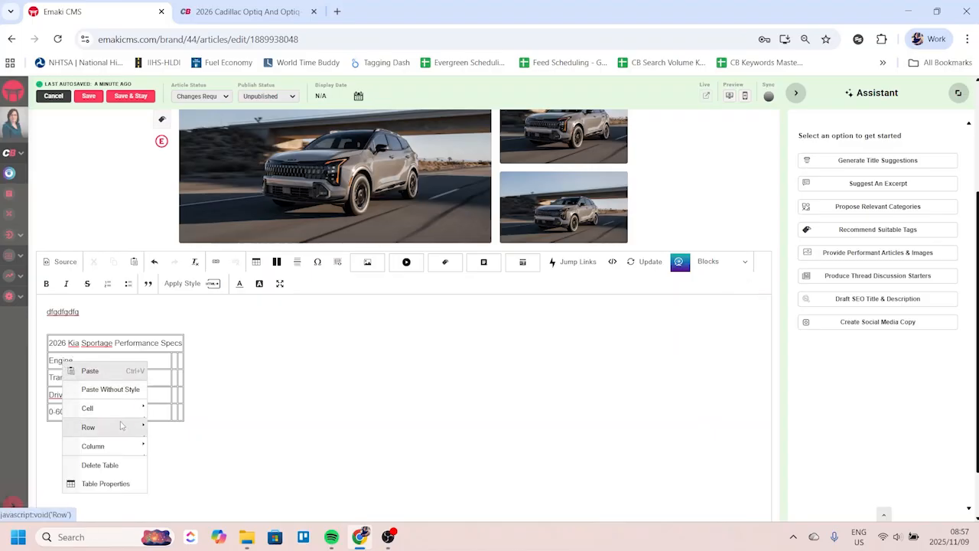
{"action": "mouse_move", "coordinate": [120, 427]}
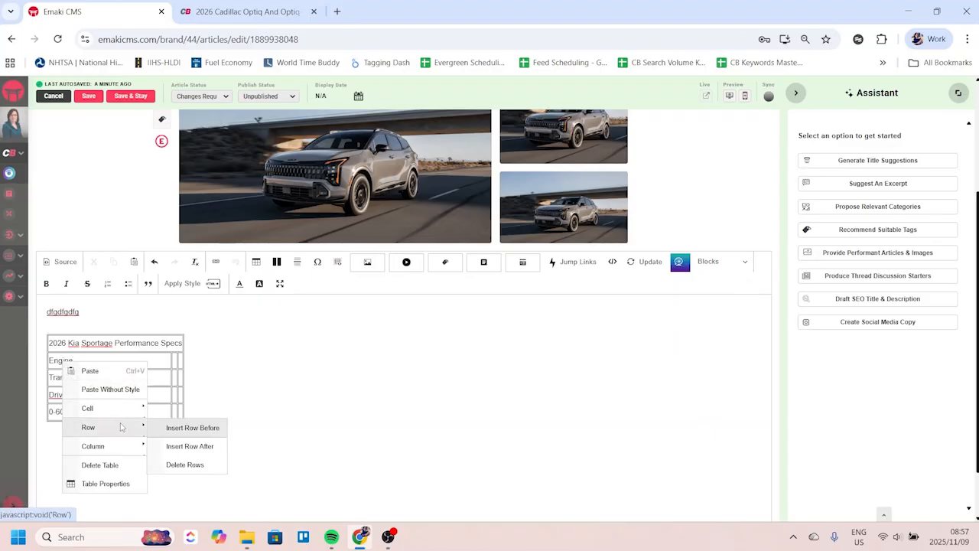
{"action": "left_click", "coordinate": [201, 429]}
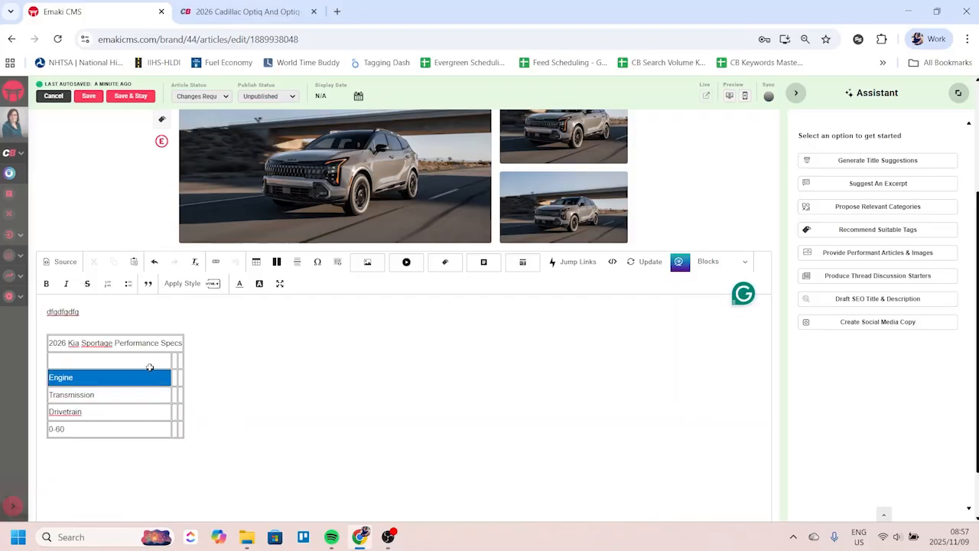
{"action": "left_click", "coordinate": [186, 364]}
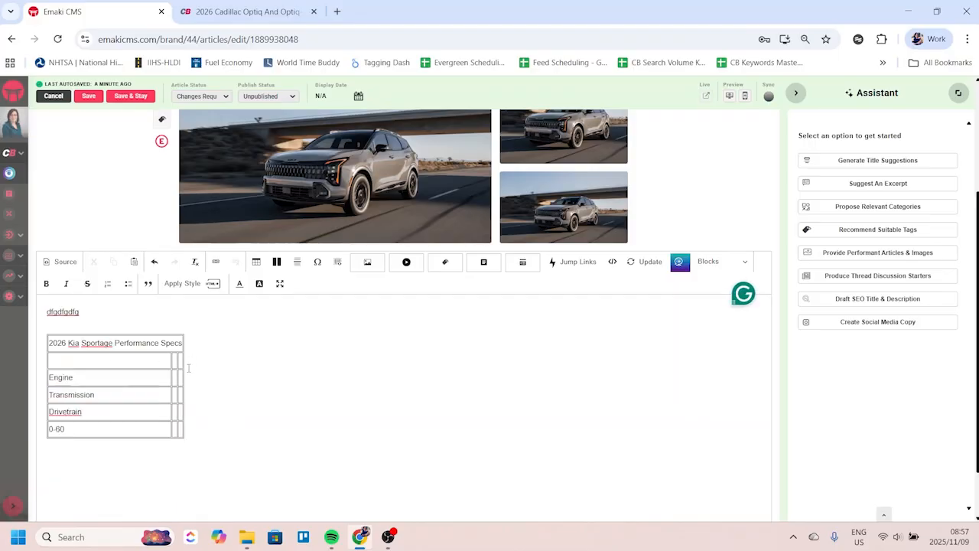
{"action": "type", "text": "Gas Only"}
{"action": "key", "text": "Tab"}
{"action": "type", "text": "Hyr"}
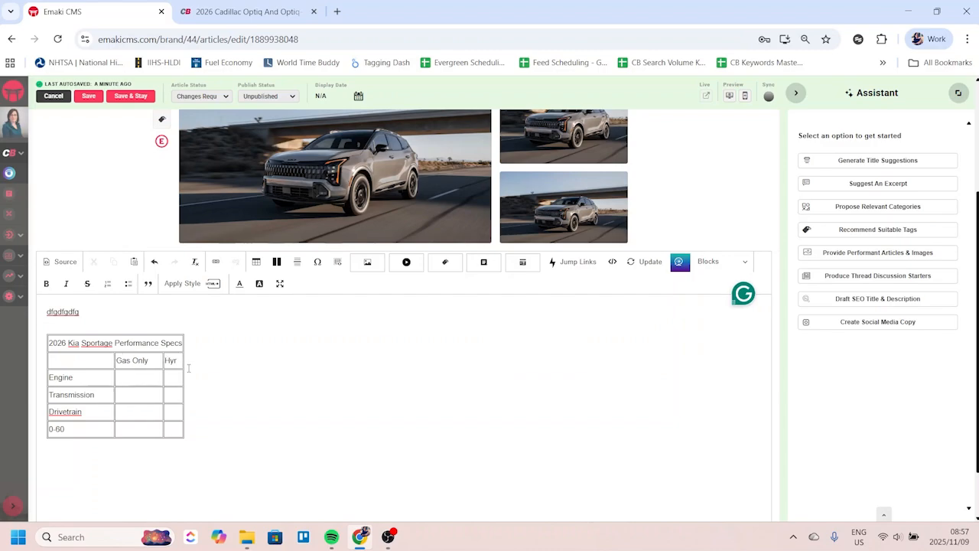
{"action": "key", "text": "BackSpace"}
{"action": "type", "text": "brid"}
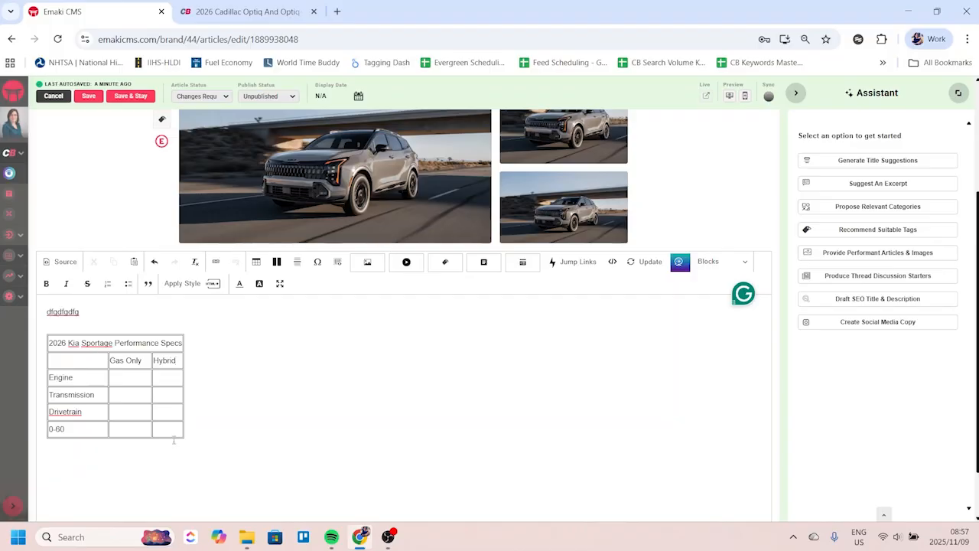
Step: Select the rows below the title and set their cell width to 33.3 percent
{"action": "left_click_drag", "start_coordinate": [179, 430], "coordinate": [92, 361]}
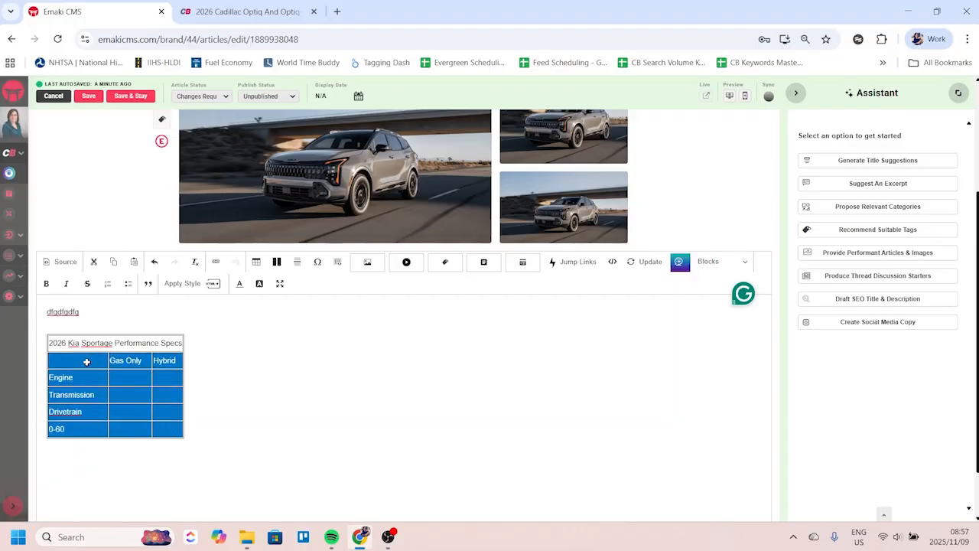
{"action": "right_click", "coordinate": [117, 360]}
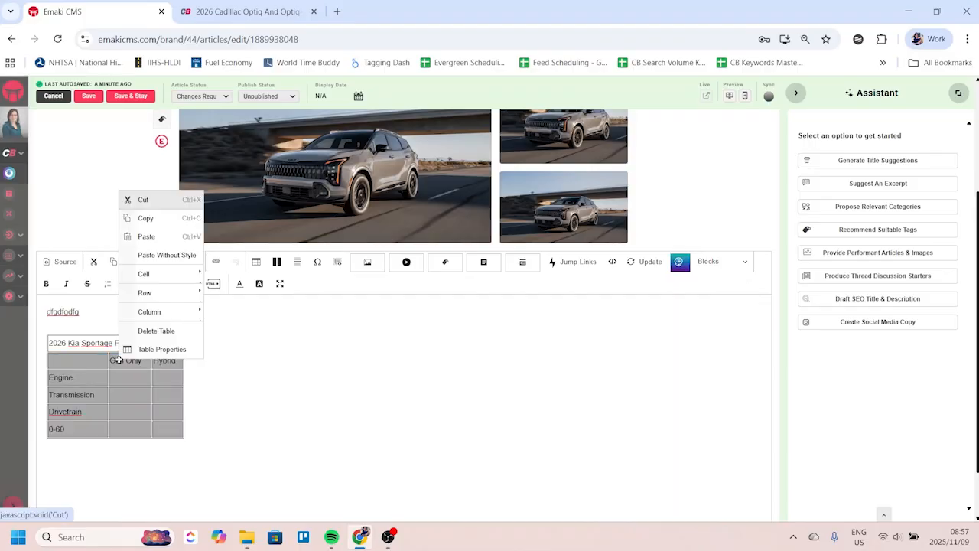
{"action": "mouse_move", "coordinate": [175, 277]}
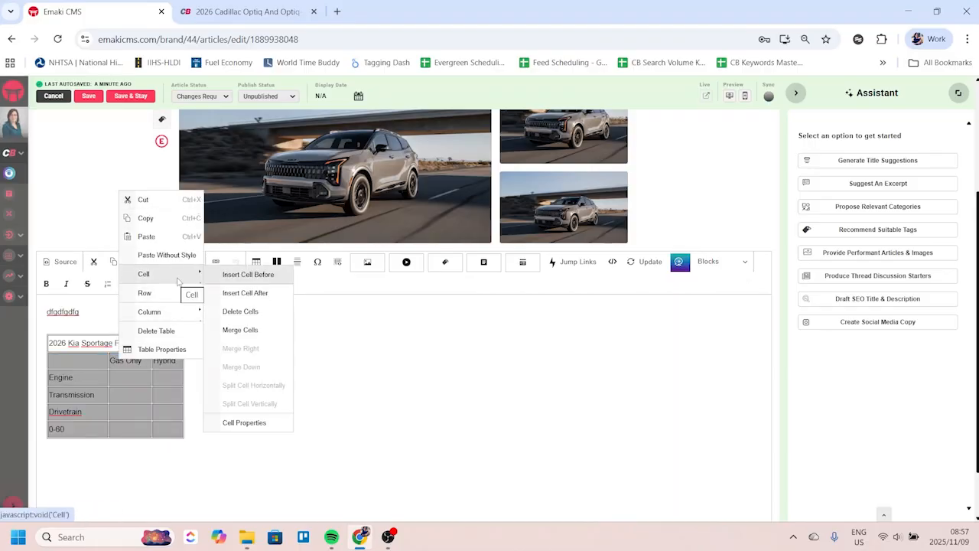
{"action": "left_click", "coordinate": [243, 421]}
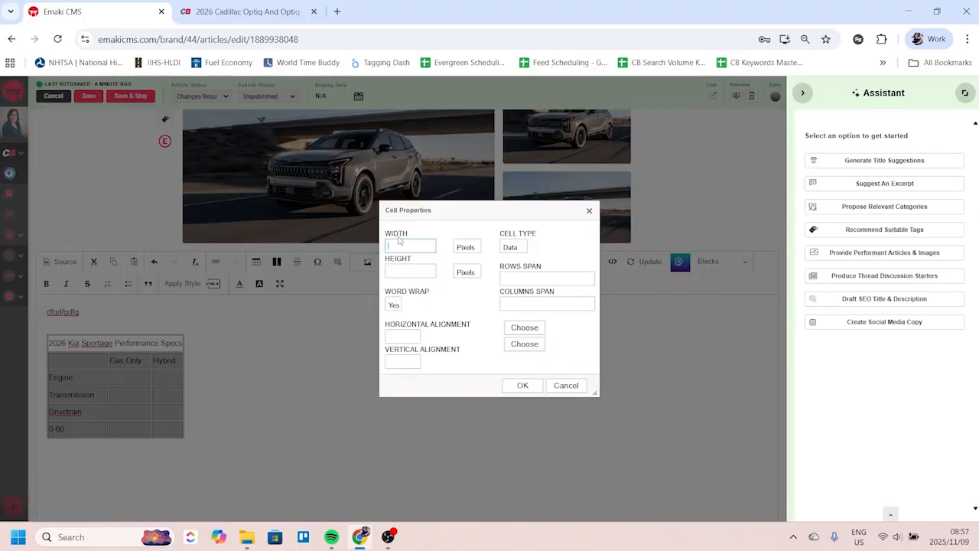
{"action": "left_click", "coordinate": [468, 248]}
{"action": "left_click", "coordinate": [469, 278]}
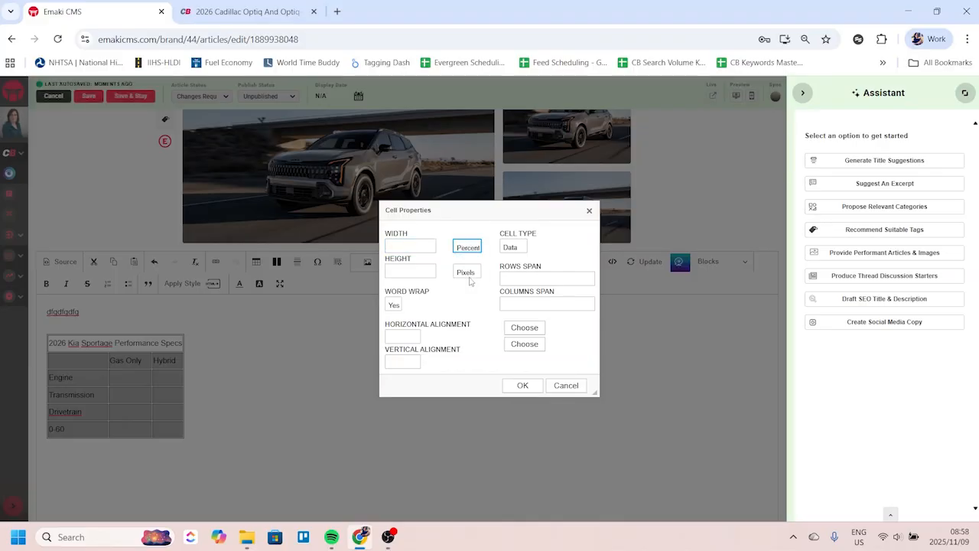
{"action": "left_click", "coordinate": [411, 248]}
{"action": "type", "text": "3.3"}
Step: Apply the 33.3 percent cell widths and select the title cell for editing
{"action": "left_click", "coordinate": [522, 385]}
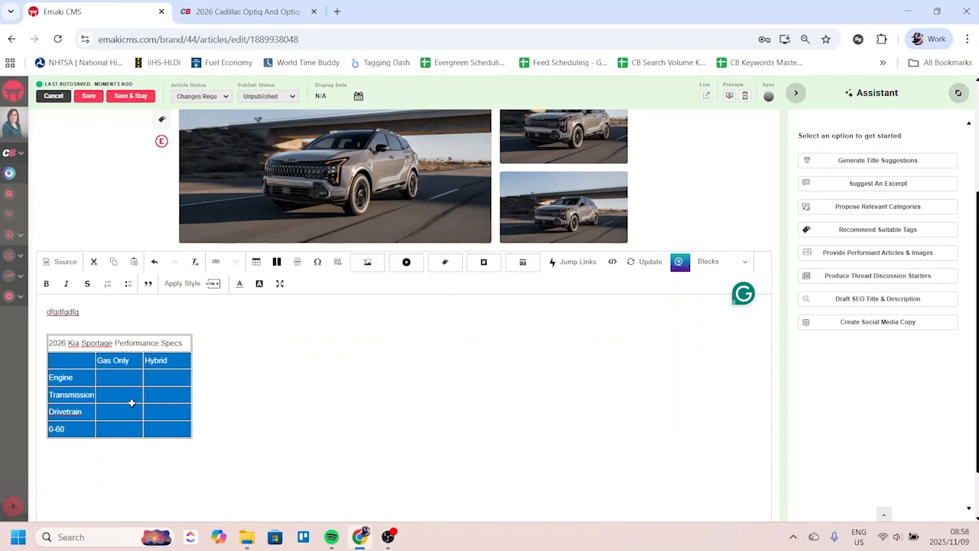
{"action": "left_click", "coordinate": [65, 417]}
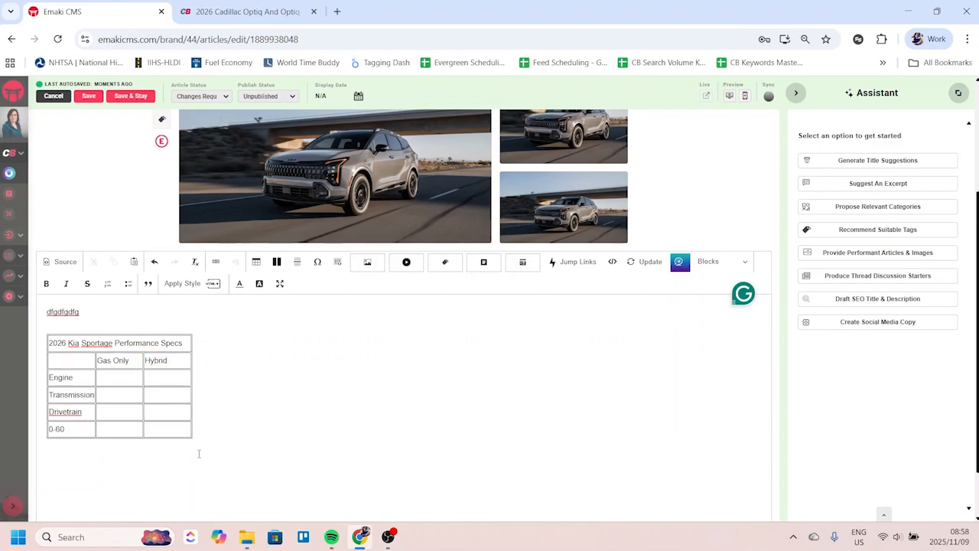
{"action": "triple_click", "coordinate": [56, 344]}
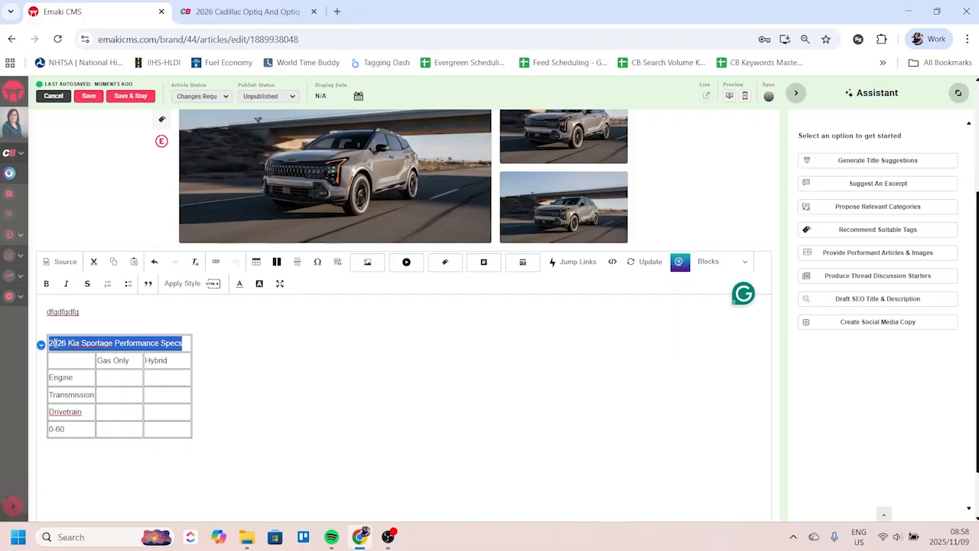
{"action": "right_click", "coordinate": [144, 345]}
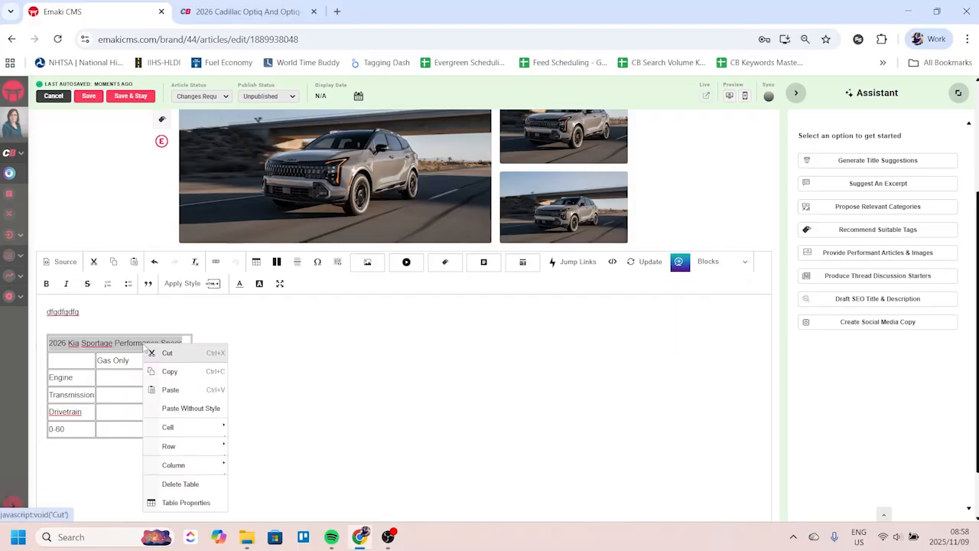
{"action": "mouse_move", "coordinate": [184, 427]}
{"action": "left_click", "coordinate": [266, 408]}
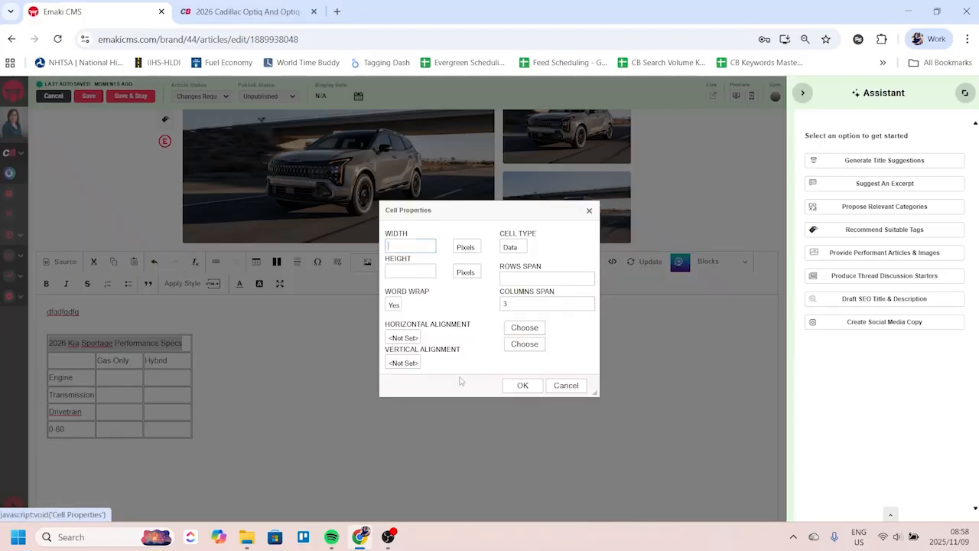
Step: Make the title a Header cell with Center horizontal and Middle vertical alignment
{"action": "left_click", "coordinate": [512, 250]}
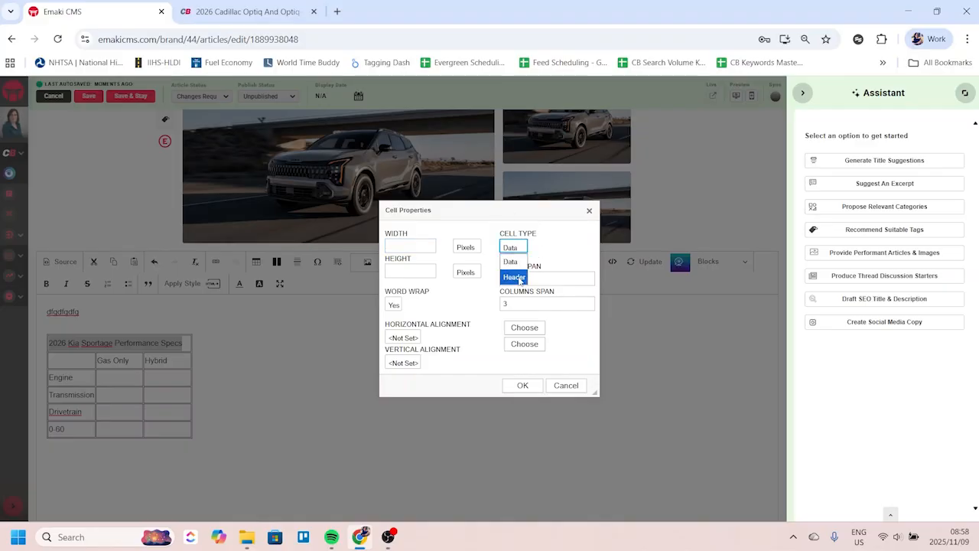
{"action": "left_click", "coordinate": [515, 277]}
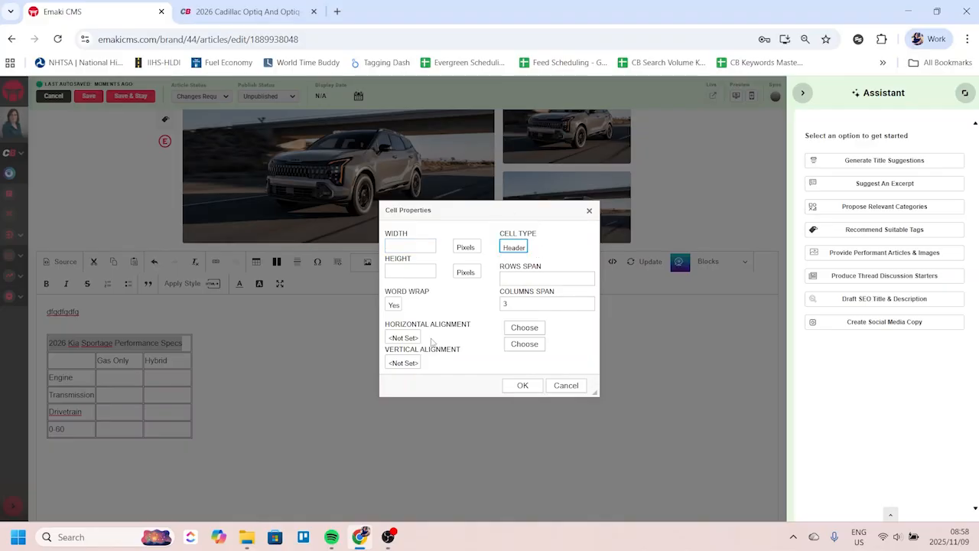
{"action": "left_click", "coordinate": [408, 341]}
{"action": "left_click", "coordinate": [406, 384]}
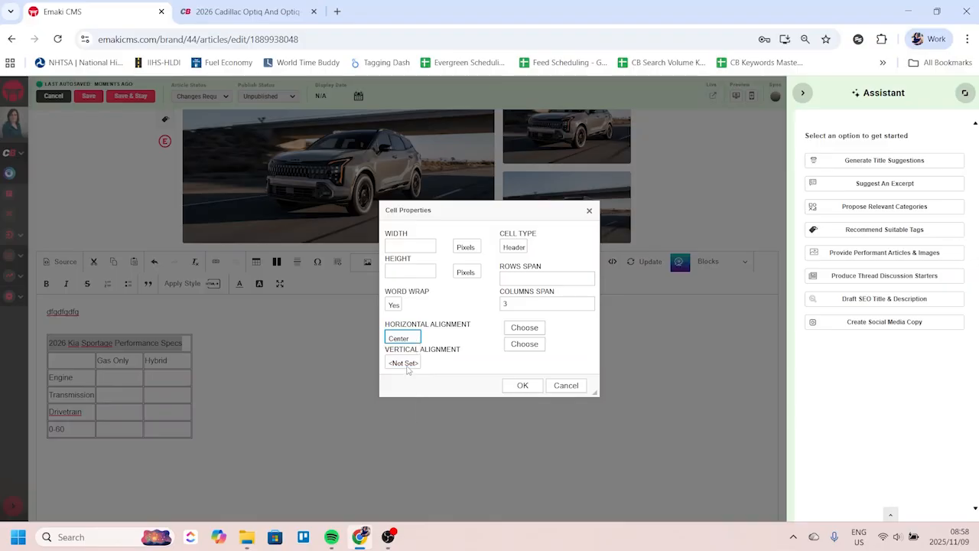
{"action": "left_click", "coordinate": [402, 362]}
{"action": "left_click", "coordinate": [407, 407]}
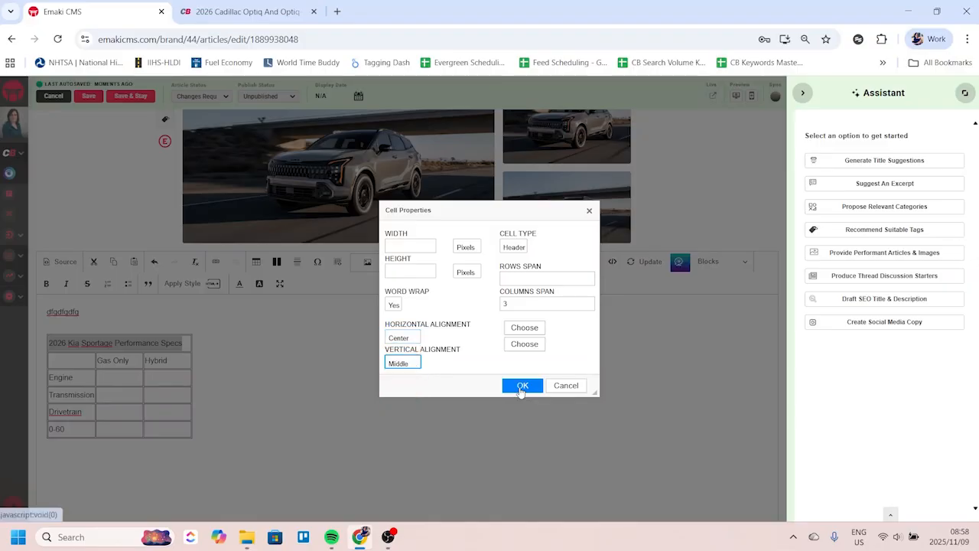
{"action": "left_click", "coordinate": [522, 387]}
Step: Give rows 2-6 Center horizontal and Middle vertical alignment in Cell Properties
{"action": "left_click", "coordinate": [69, 361]}
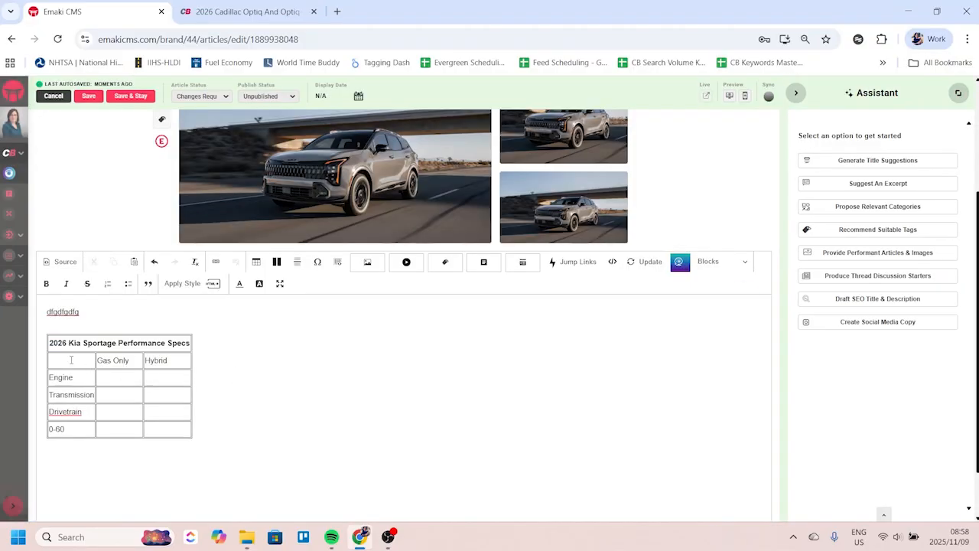
{"action": "left_click_drag", "start_coordinate": [55, 361], "coordinate": [175, 429]}
{"action": "right_click", "coordinate": [175, 428]}
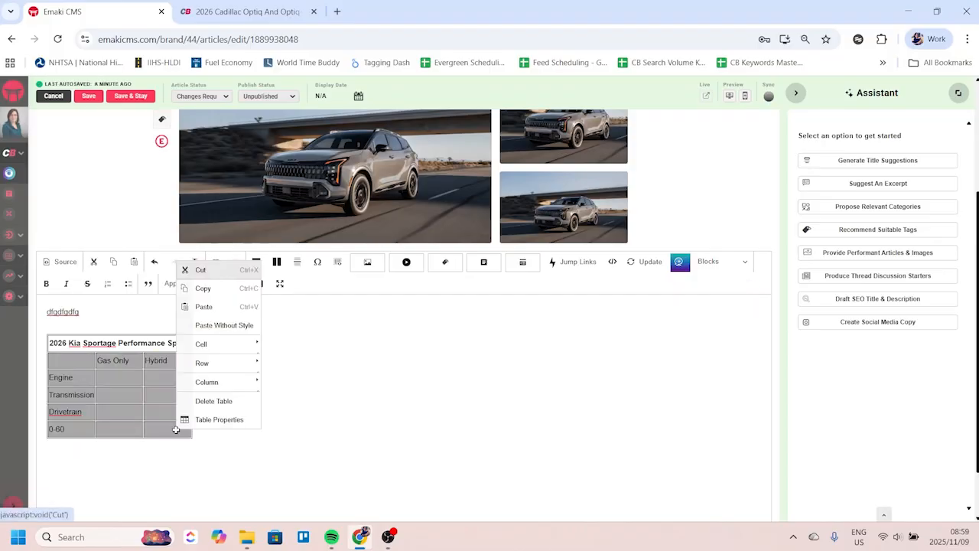
{"action": "mouse_move", "coordinate": [213, 352]}
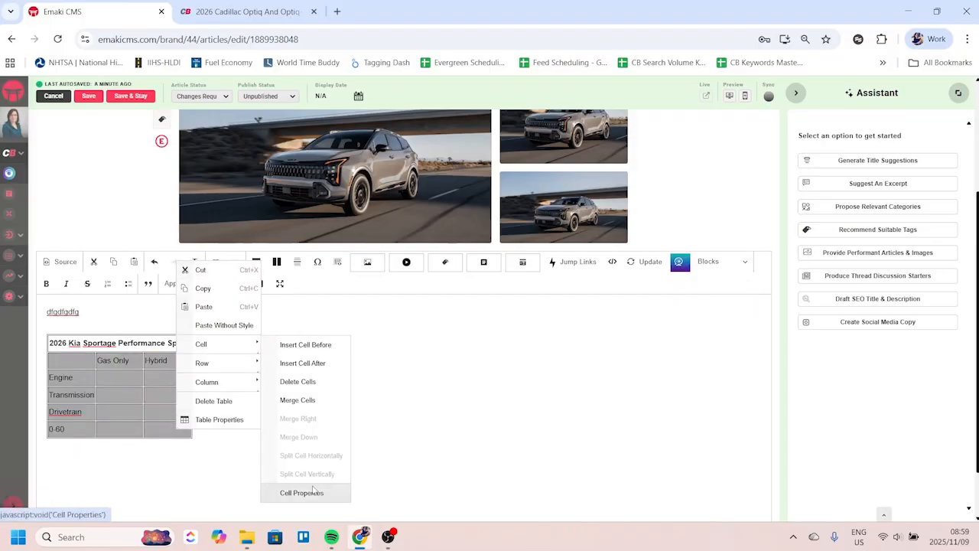
{"action": "left_click", "coordinate": [306, 489]}
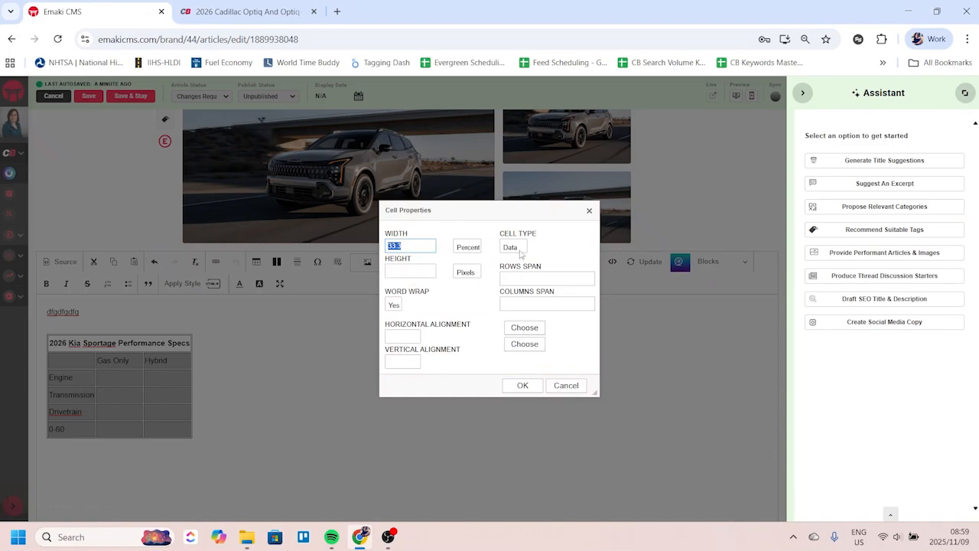
{"action": "left_click", "coordinate": [403, 337]}
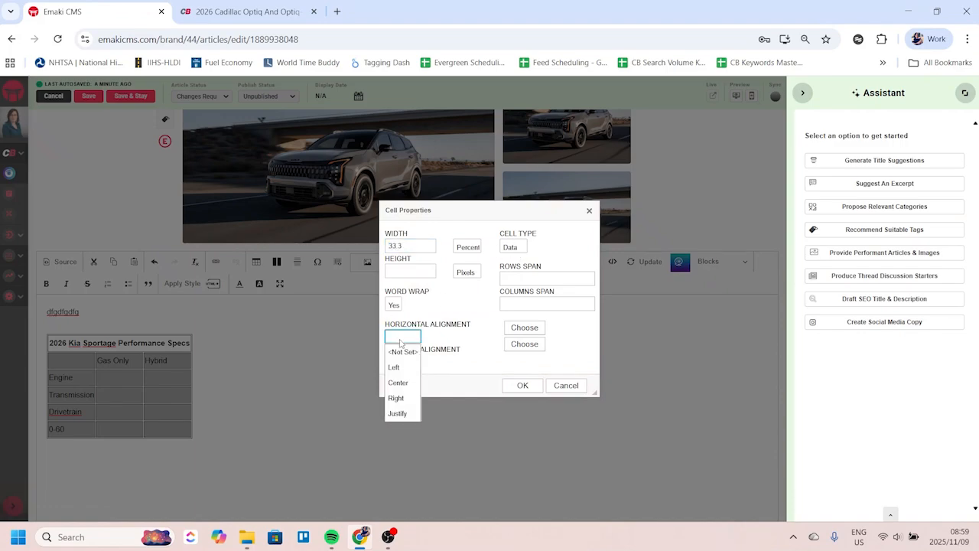
{"action": "left_click", "coordinate": [398, 380]}
{"action": "left_click", "coordinate": [403, 362]}
{"action": "left_click", "coordinate": [411, 400]}
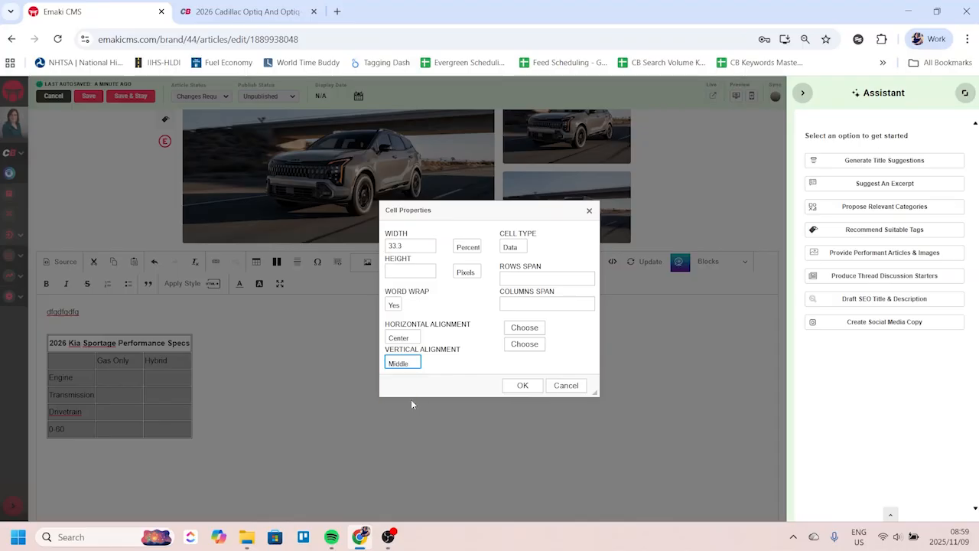
{"action": "left_click", "coordinate": [522, 385]}
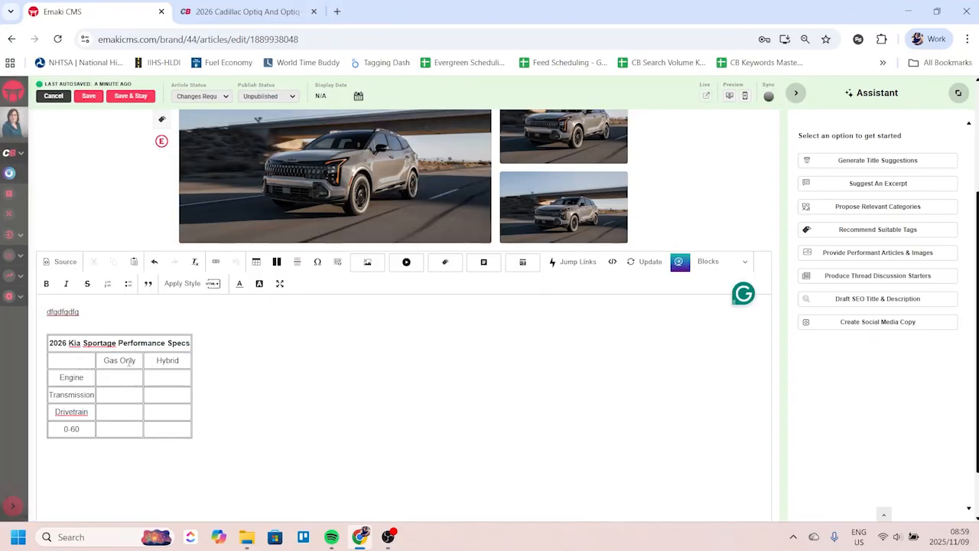
Step: Bold the Engine through 0-60 labels and the Gas Only and Hybrid headings
{"action": "left_click", "coordinate": [239, 11]}
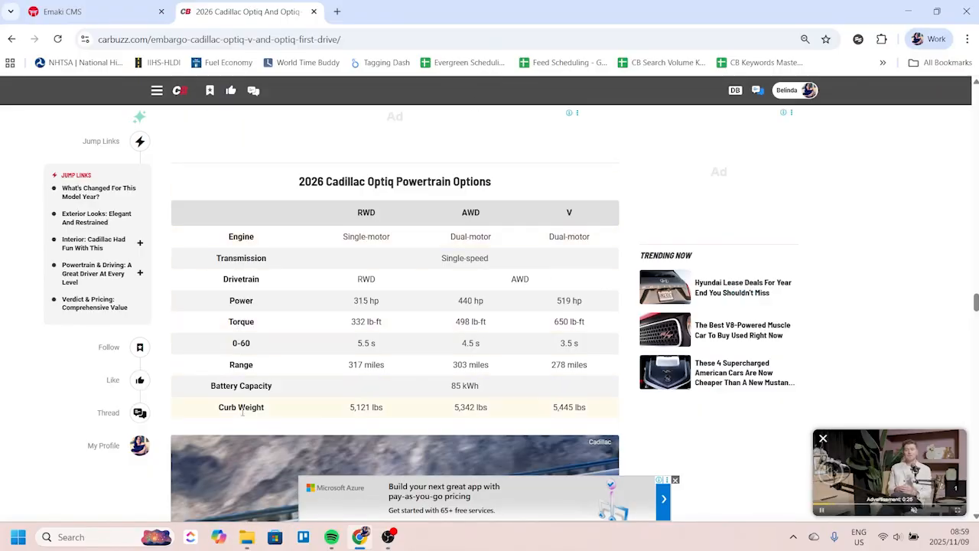
{"action": "left_click", "coordinate": [77, 12]}
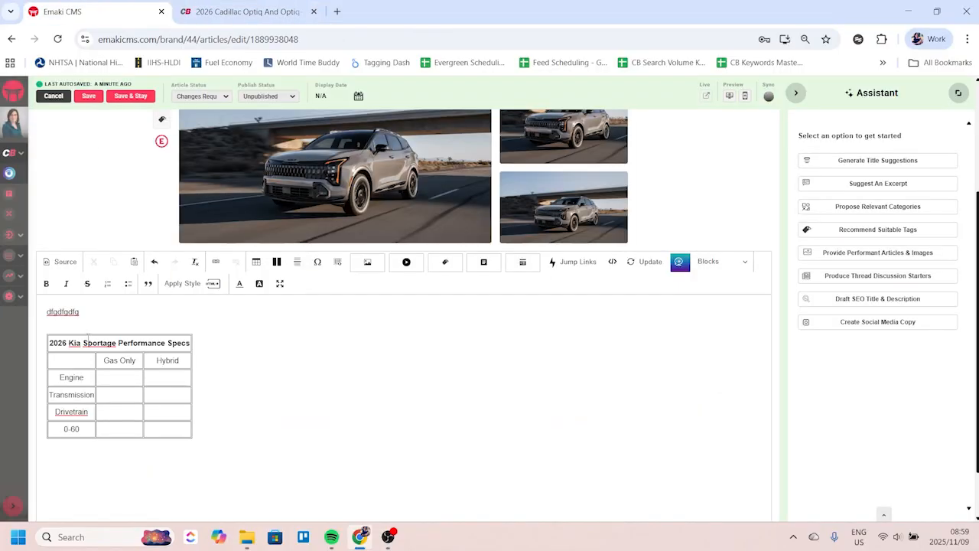
{"action": "left_click_drag", "start_coordinate": [71, 377], "coordinate": [72, 435]}
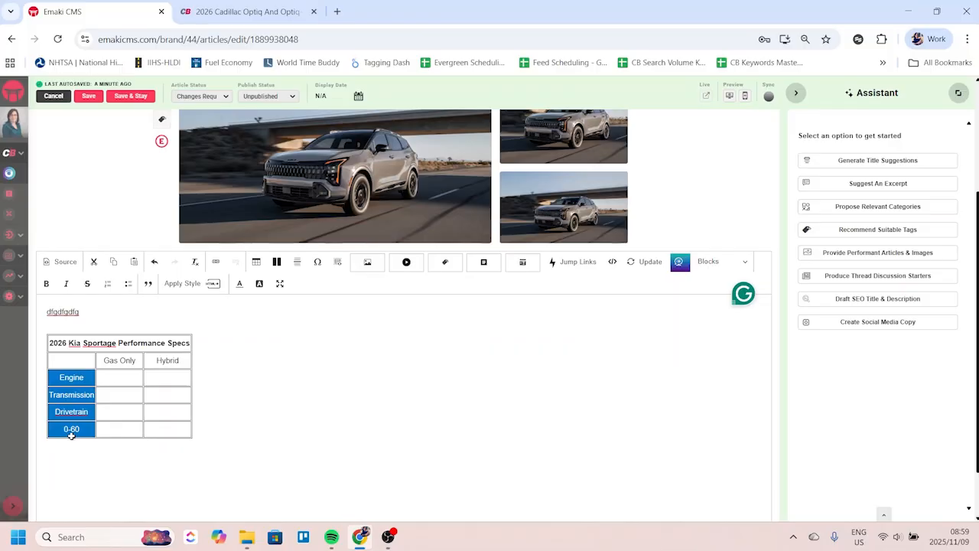
{"action": "key", "text": "ctrl+b"}
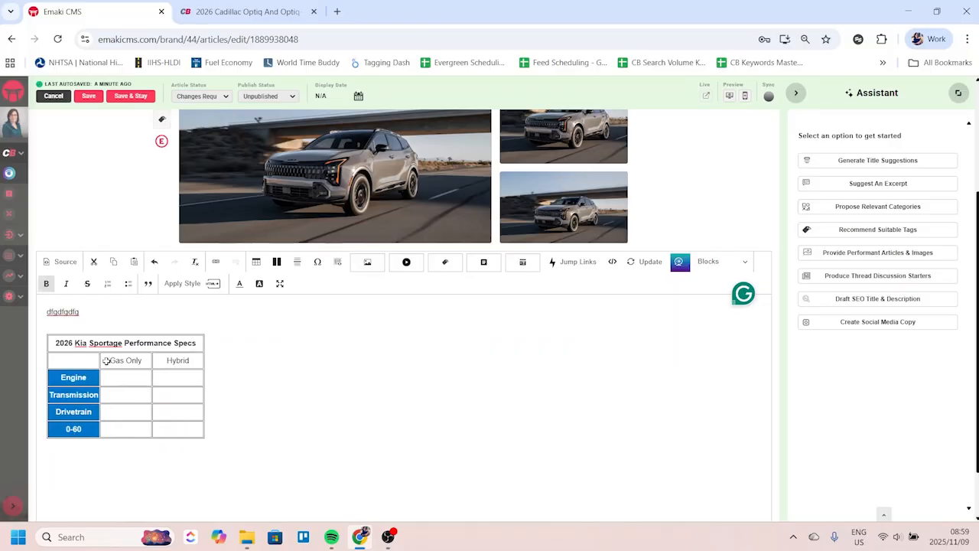
{"action": "left_click_drag", "start_coordinate": [106, 360], "coordinate": [185, 362]}
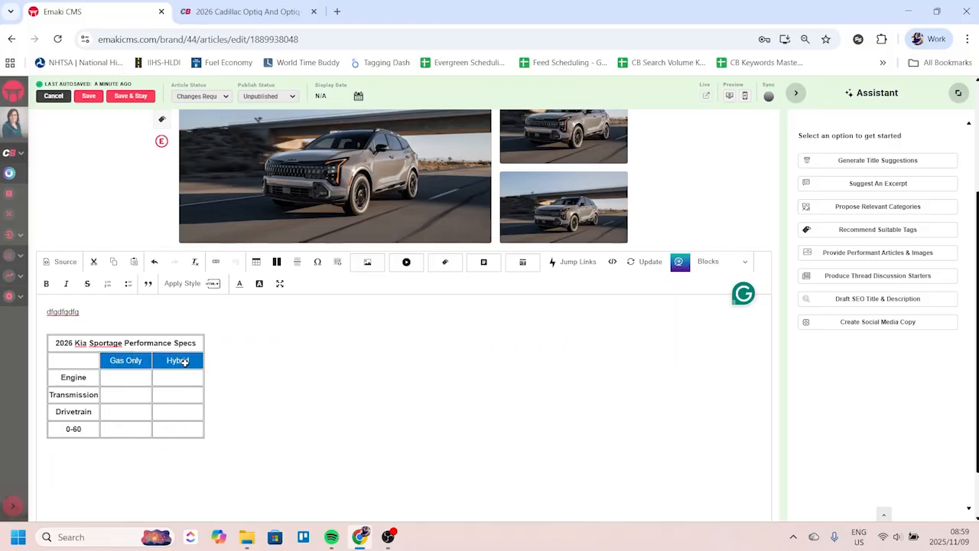
{"action": "key", "text": "ctrl+b"}
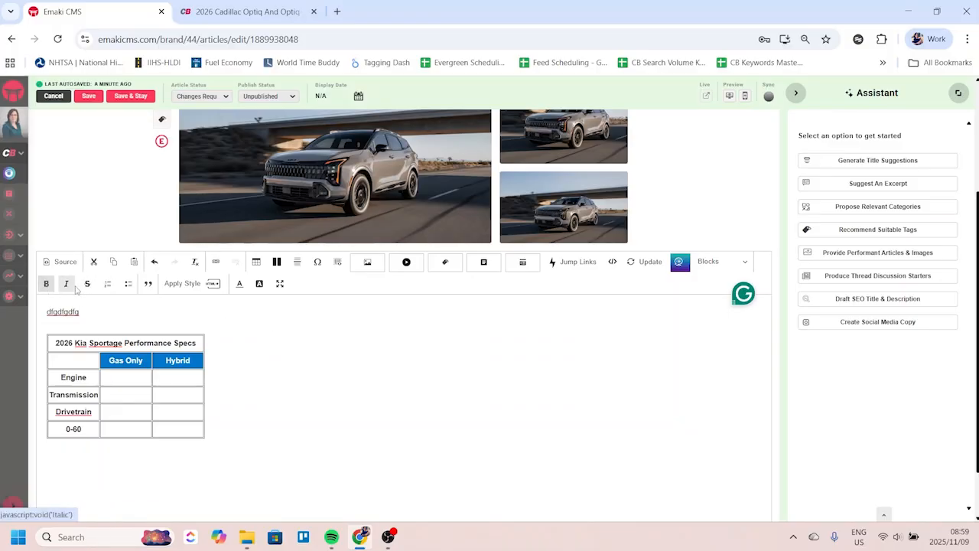
{"action": "left_click", "coordinate": [219, 346]}
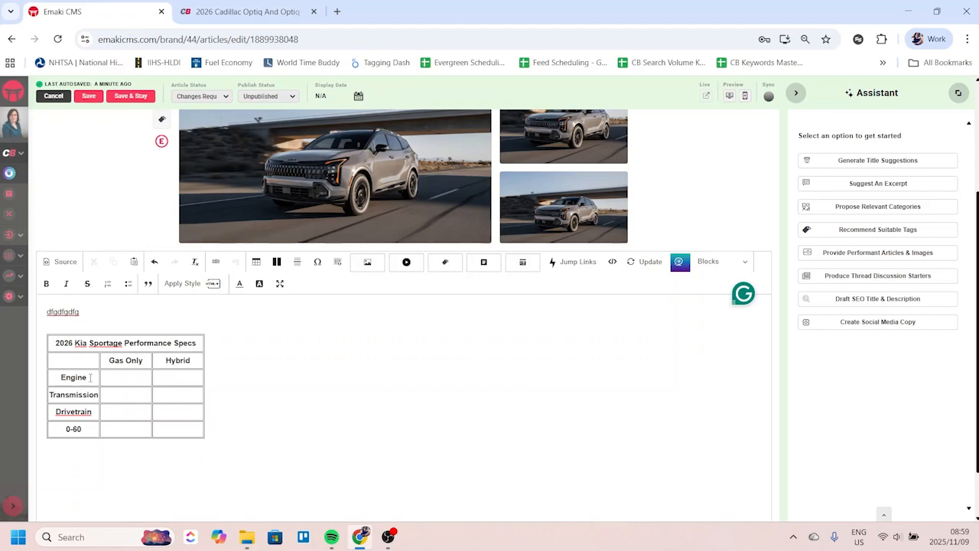
Step: Select the Engine through 0-60 label cells and open their Cell Properties, closing without changes
{"action": "left_click_drag", "start_coordinate": [90, 378], "coordinate": [87, 430]}
{"action": "right_click", "coordinate": [85, 430]}
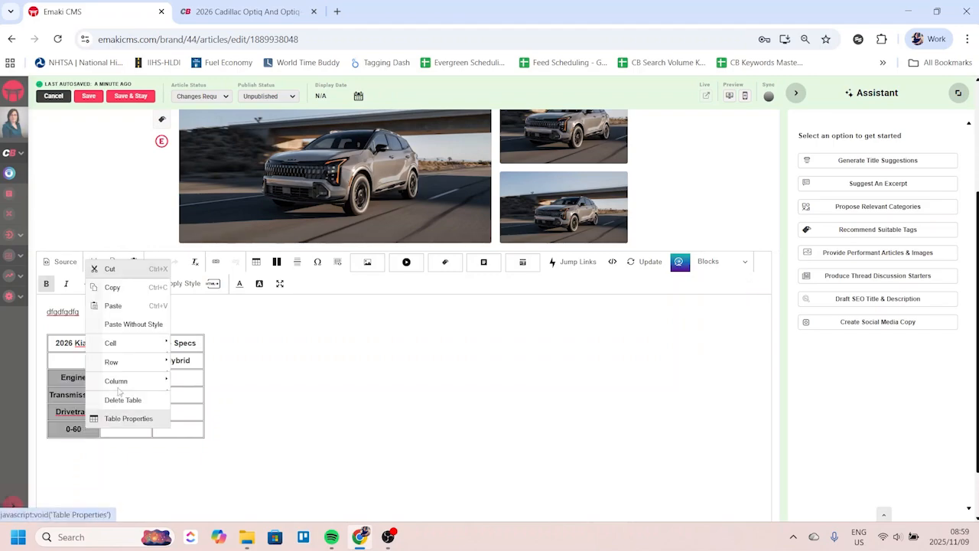
{"action": "mouse_move", "coordinate": [146, 344]}
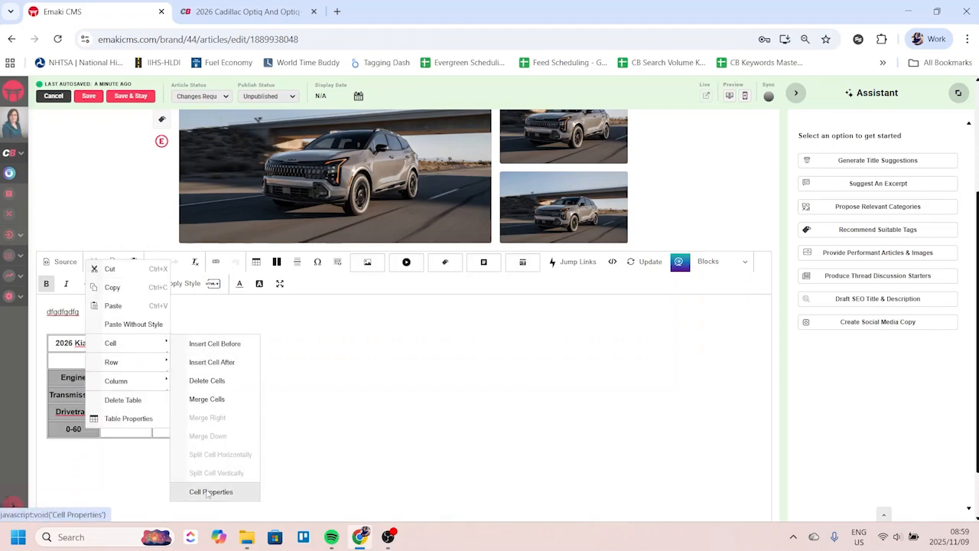
{"action": "left_click", "coordinate": [211, 491]}
{"action": "left_click", "coordinate": [403, 339]}
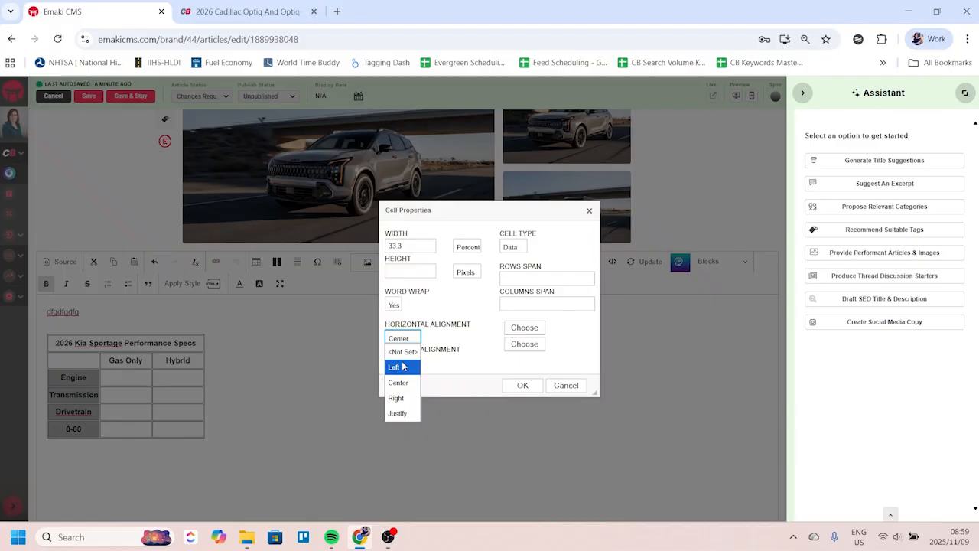
{"action": "left_click", "coordinate": [523, 385]}
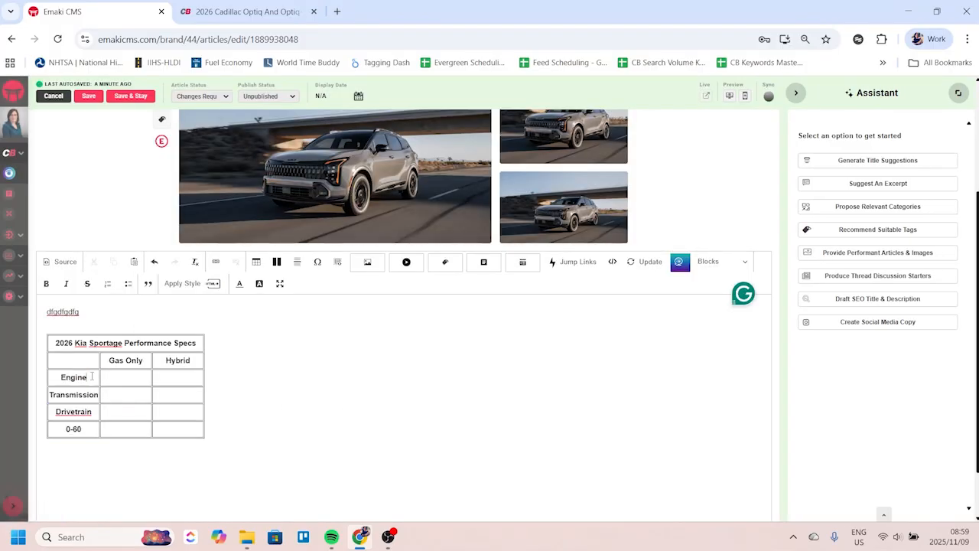
Step: Set the Engine through 0-60 label cells to Left horizontal alignment
{"action": "left_click_drag", "start_coordinate": [92, 377], "coordinate": [93, 429]}
{"action": "right_click", "coordinate": [92, 429]}
{"action": "mouse_move", "coordinate": [145, 345]}
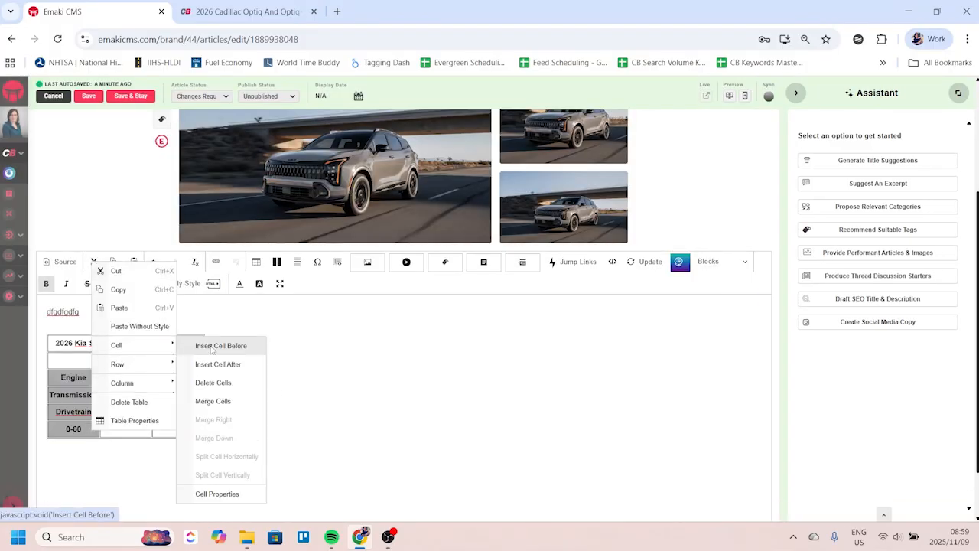
{"action": "left_click", "coordinate": [217, 494]}
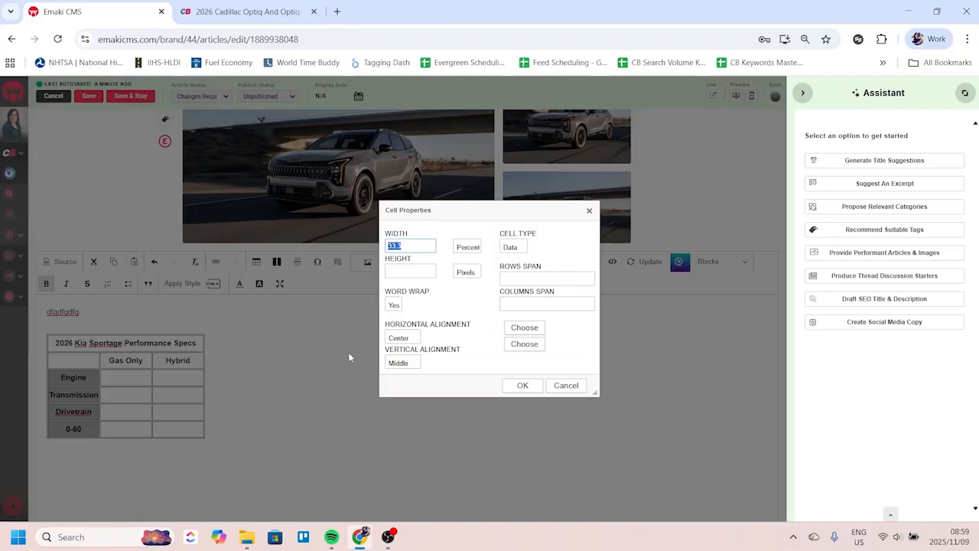
{"action": "left_click", "coordinate": [397, 340]}
{"action": "left_click", "coordinate": [394, 365]}
{"action": "left_click", "coordinate": [523, 385]}
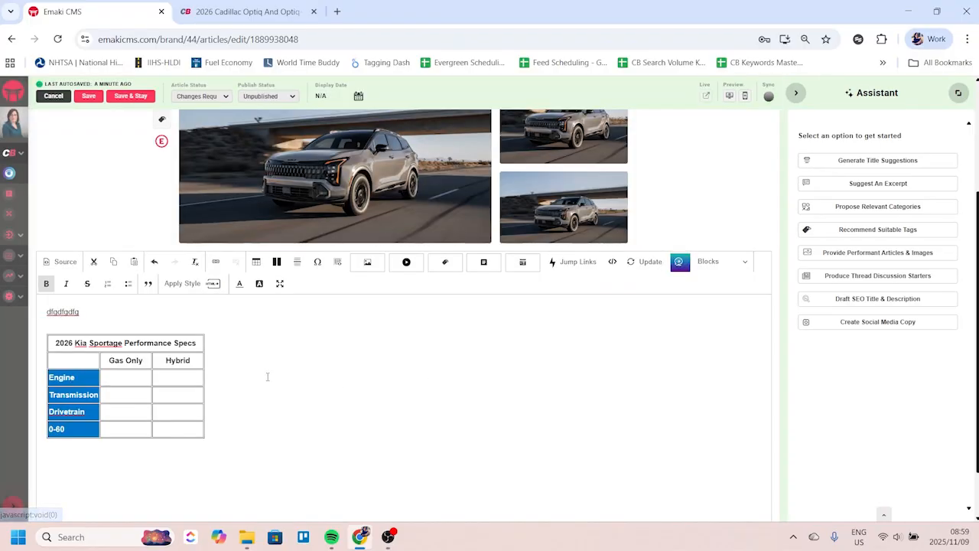
{"action": "left_click", "coordinate": [73, 431]}
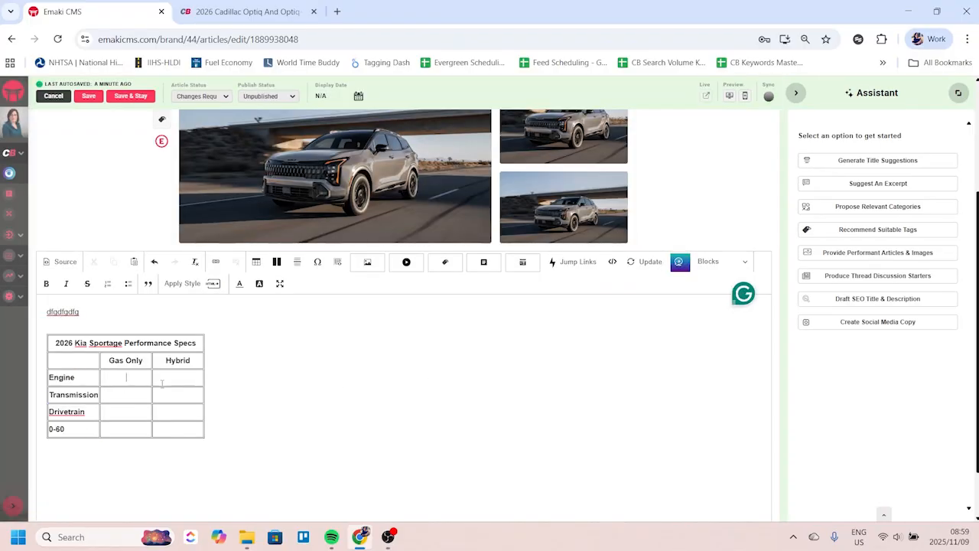
Step: Clear the filler and placeholder text from the Engine and Transmission cells
{"action": "type", "text": "fgdfgdfg"}
{"action": "key", "text": "Tab"}
{"action": "type", "text": "dfgdgdfdfgdfgdf"}
{"action": "double_click", "coordinate": [126, 377]}
{"action": "key", "text": "BackSpace"}
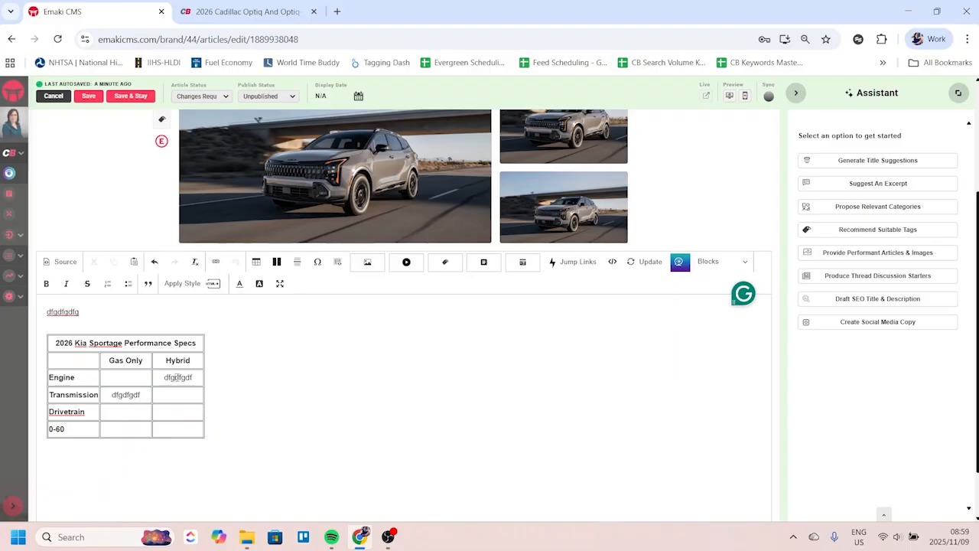
{"action": "double_click", "coordinate": [177, 377]}
{"action": "key", "text": "BackSpace"}
{"action": "double_click", "coordinate": [126, 394]}
{"action": "key", "text": "BackSpace"}
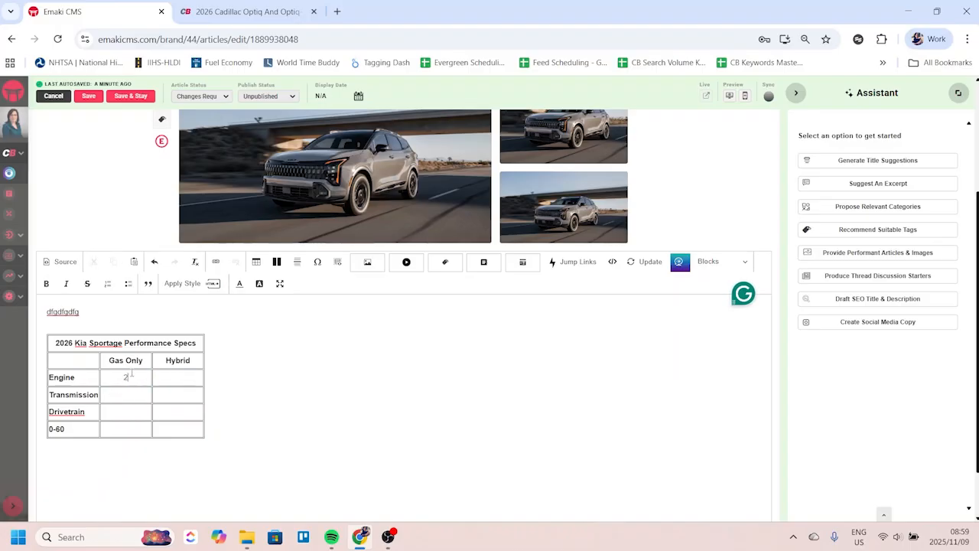
Step: Enter the 2.0-liter Inline-Four and 2.0-liter Hybrid Inline-Four engines and the 8-Speed Auto transmission
{"action": "left_click", "coordinate": [132, 373]}
{"action": "type", "text": "2.0-liter Inline-Four"}
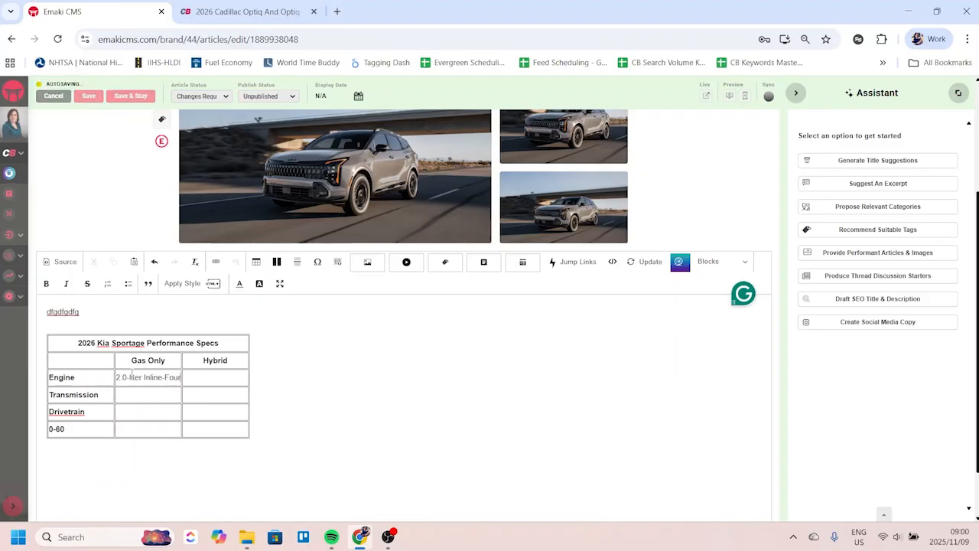
{"action": "type", "text": "2.0-li"}
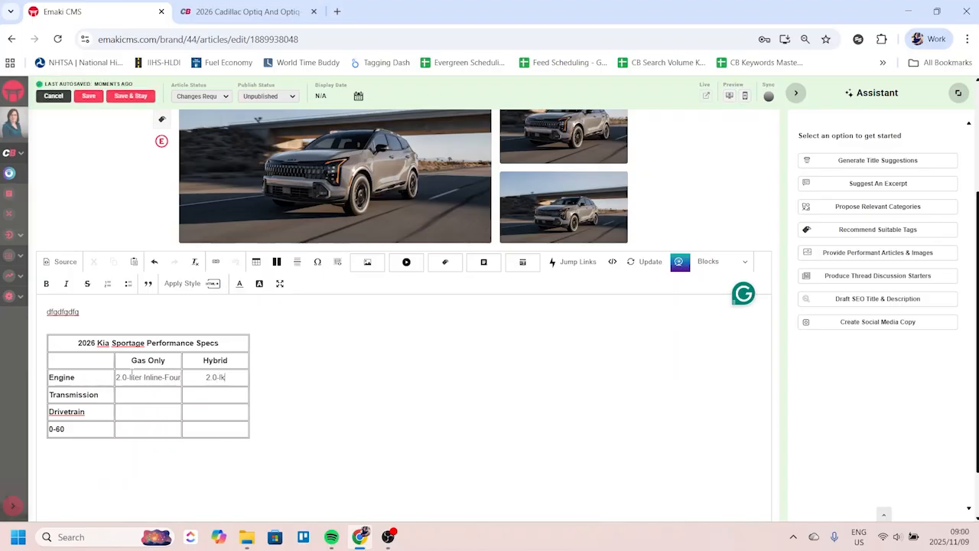
{"action": "type", "text": "ter Hybrid Inlin-Four"}
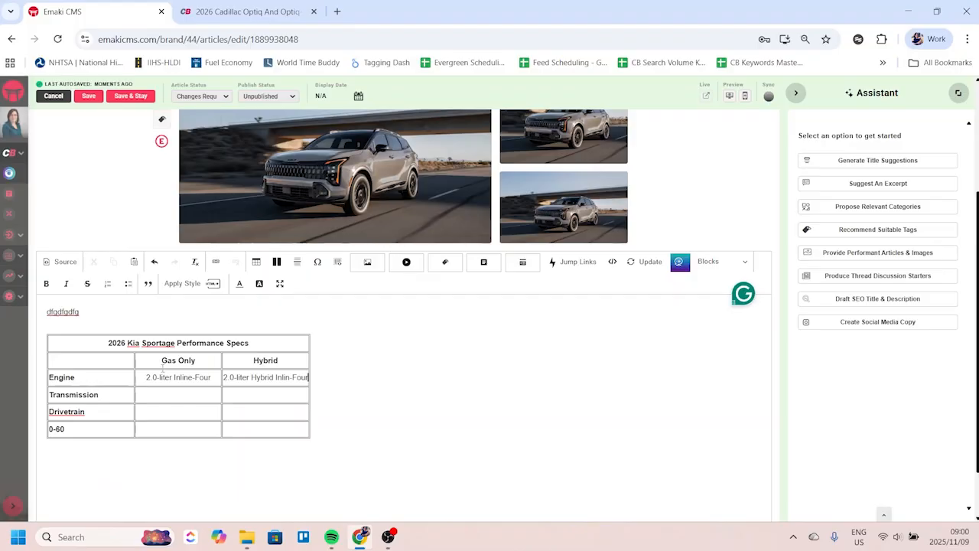
{"action": "left_click", "coordinate": [181, 395]}
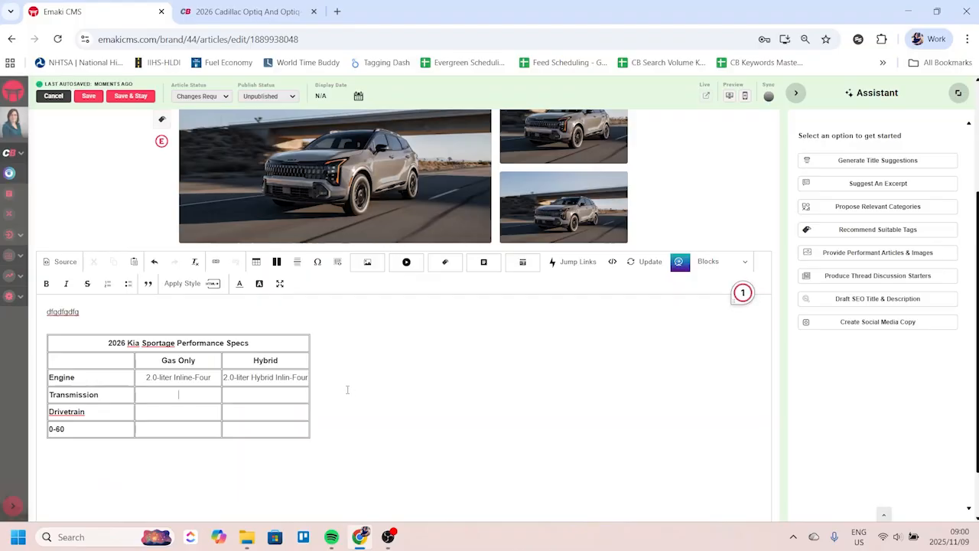
{"action": "type", "text": "8-Speed Auto"}
Step: List '- RWD' and '- AWD' on two lines in the Gas Only drivetrain cell
{"action": "type", "text": "- RWD"}
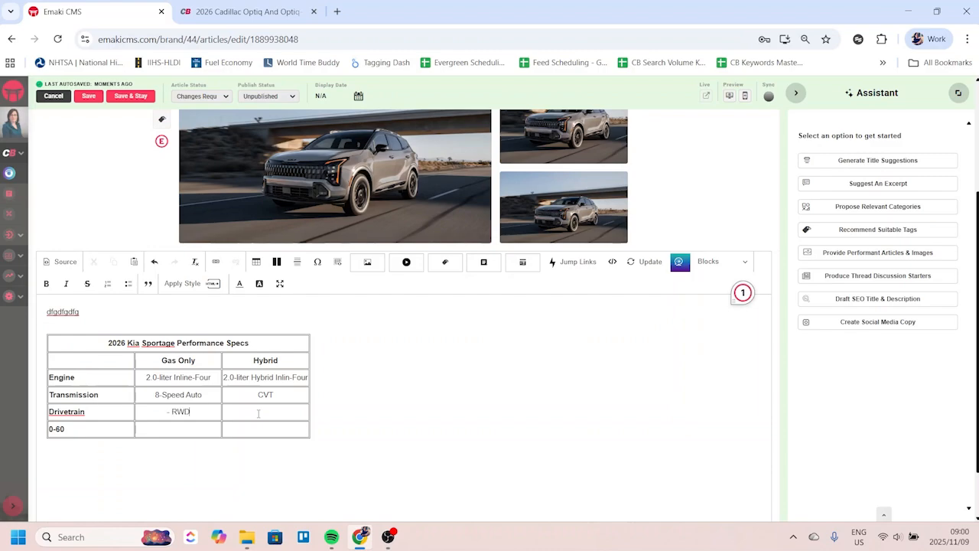
{"action": "key", "text": "Return"}
{"action": "type", "text": "- AWD"}
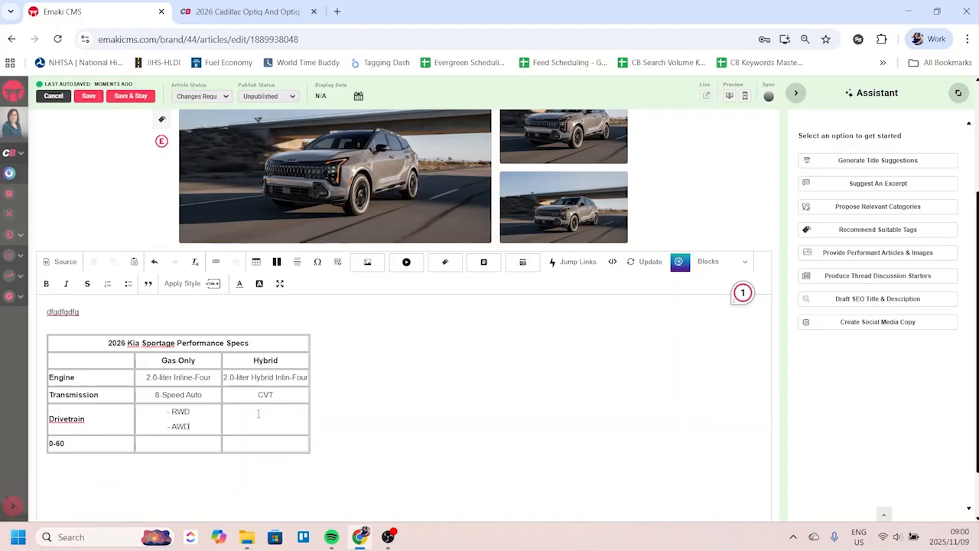
{"action": "left_click", "coordinate": [251, 421]}
Step: Split the Hybrid drivetrain cell vertically and enter RWD and AWD in the two halves
{"action": "right_click", "coordinate": [284, 421]}
{"action": "mouse_move", "coordinate": [329, 335]}
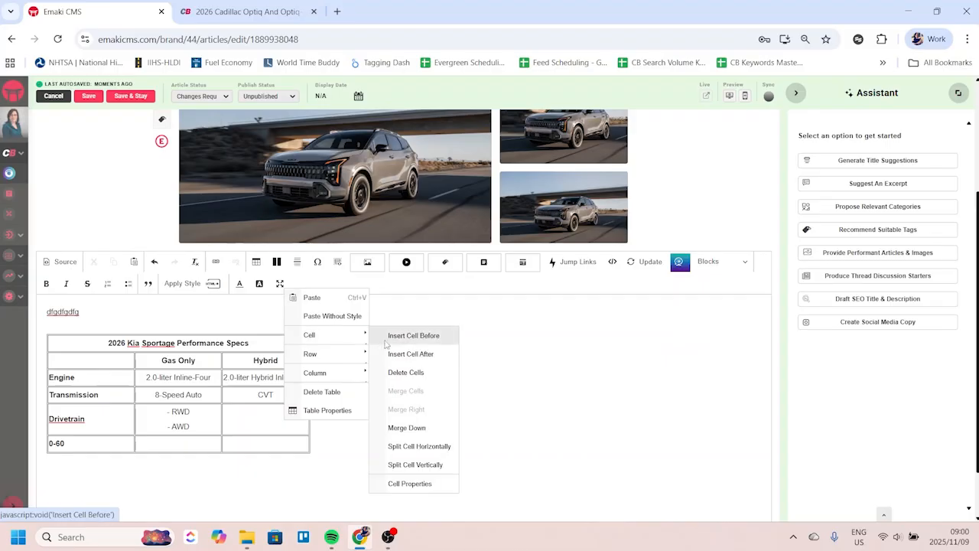
{"action": "left_click", "coordinate": [439, 469]}
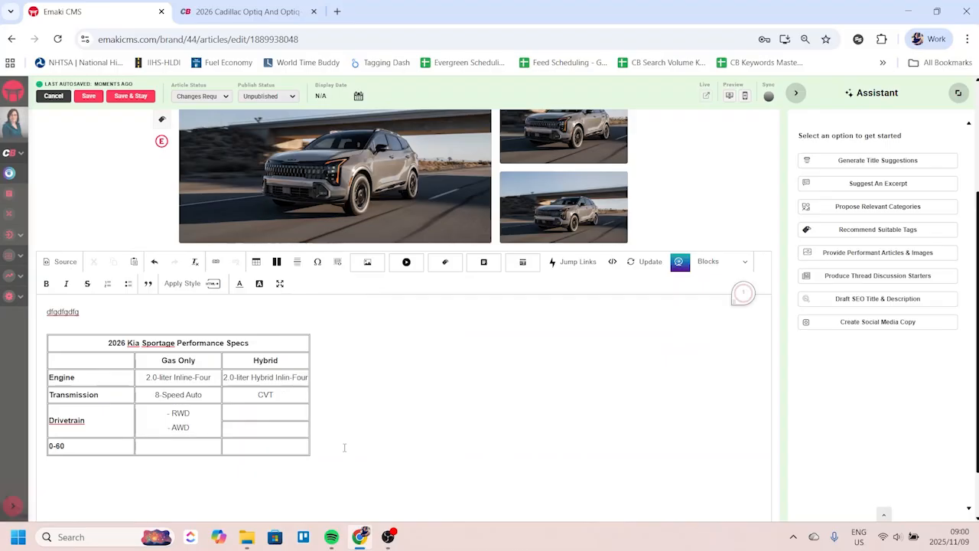
{"action": "key", "text": "ctrl+z"}
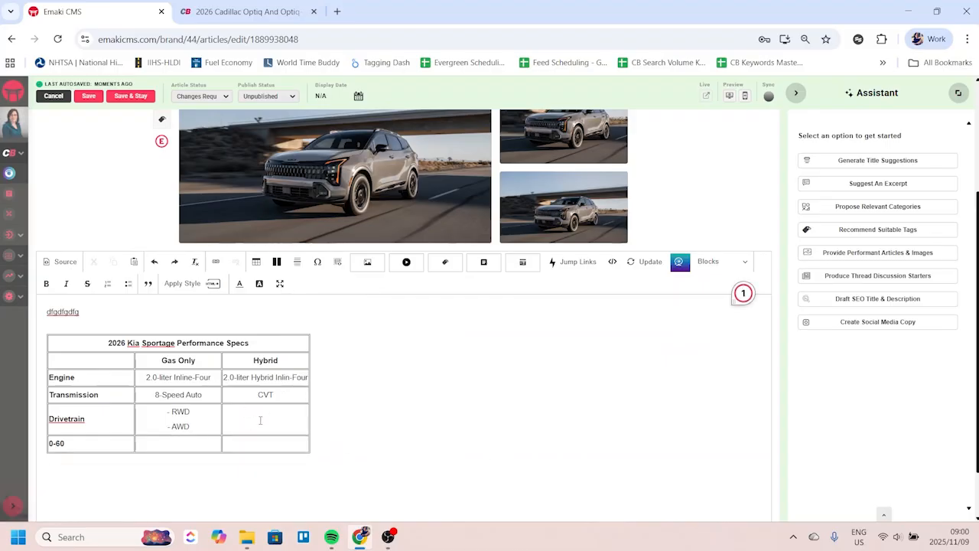
{"action": "right_click", "coordinate": [266, 419]}
{"action": "mouse_move", "coordinate": [284, 335]}
{"action": "left_click", "coordinate": [389, 464]}
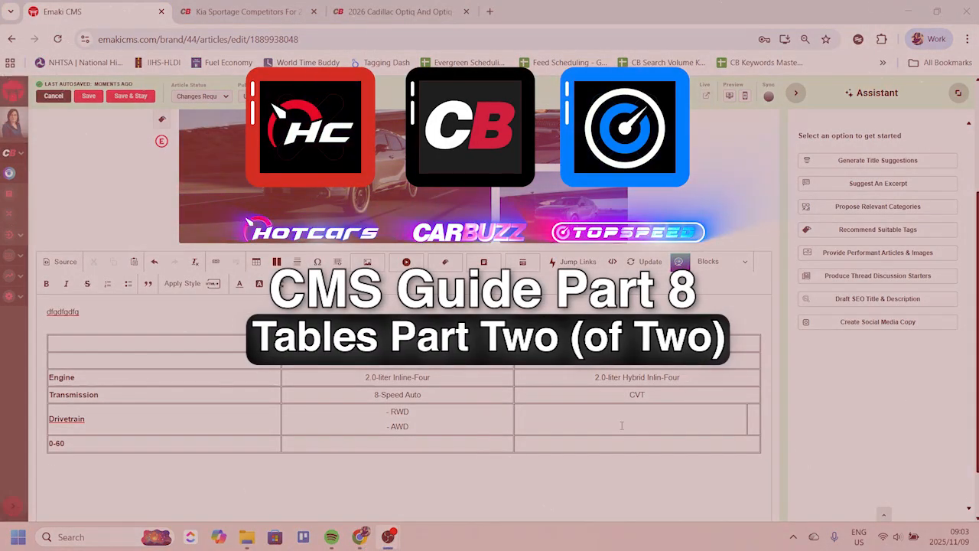
{"action": "type", "text": "RWD"}
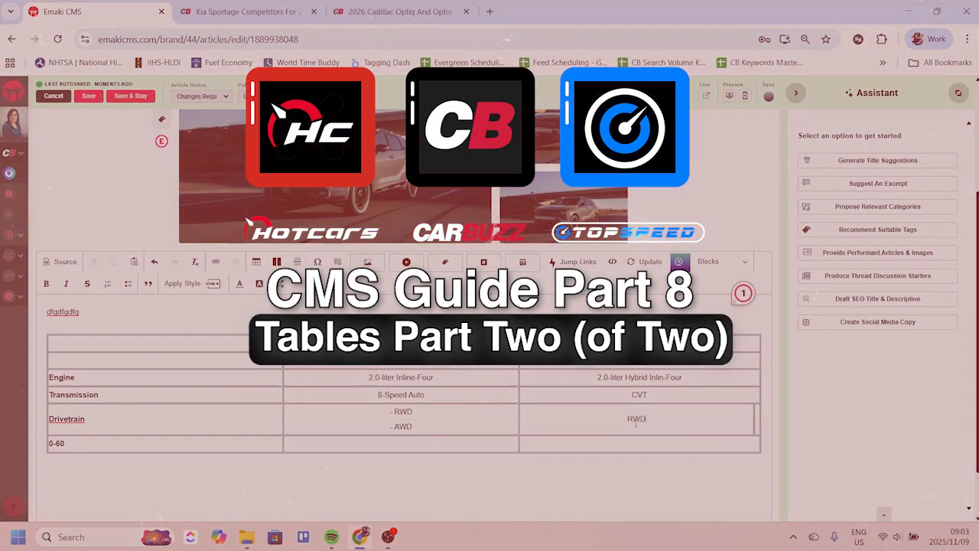
{"action": "key", "text": "Tab"}
{"action": "type", "text": "AWD"}
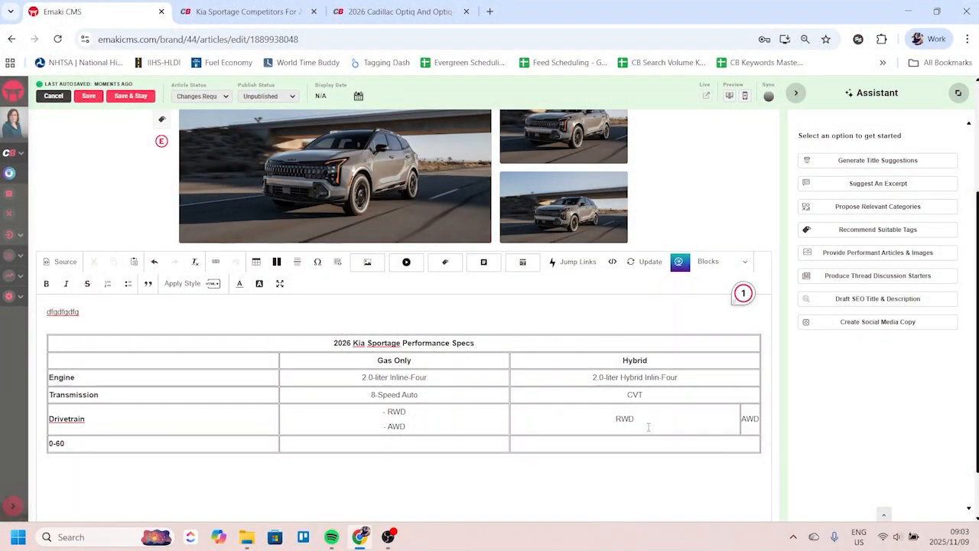
Step: Select the table rows and open table options, then dismiss them unchanged
{"action": "left_click_drag", "start_coordinate": [708, 444], "coordinate": [758, 434]}
{"action": "left_click", "coordinate": [719, 420]}
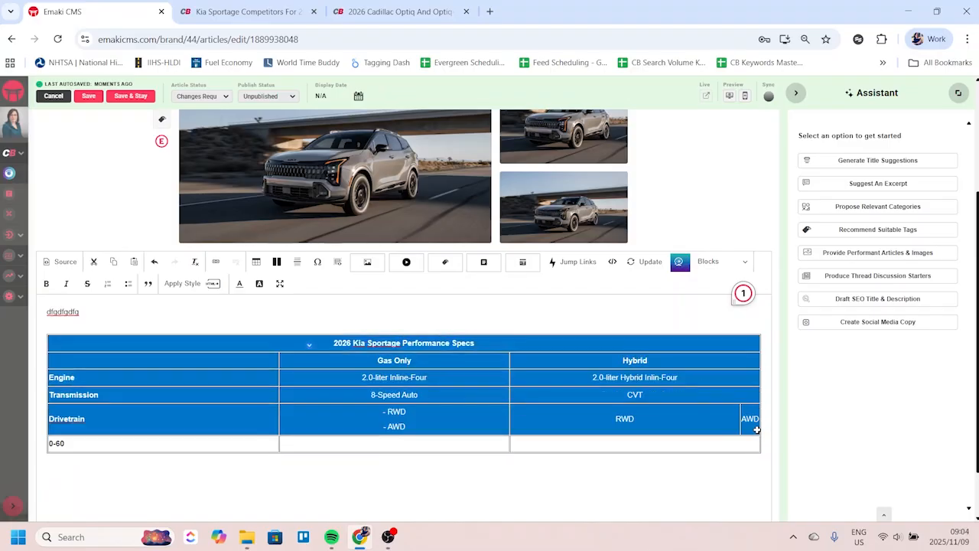
{"action": "right_click", "coordinate": [753, 428]}
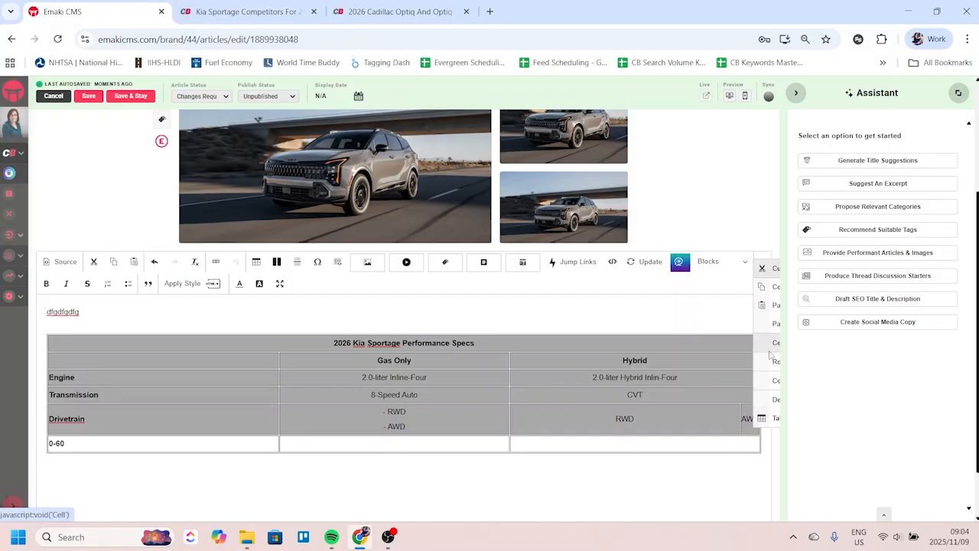
{"action": "left_click", "coordinate": [385, 394]}
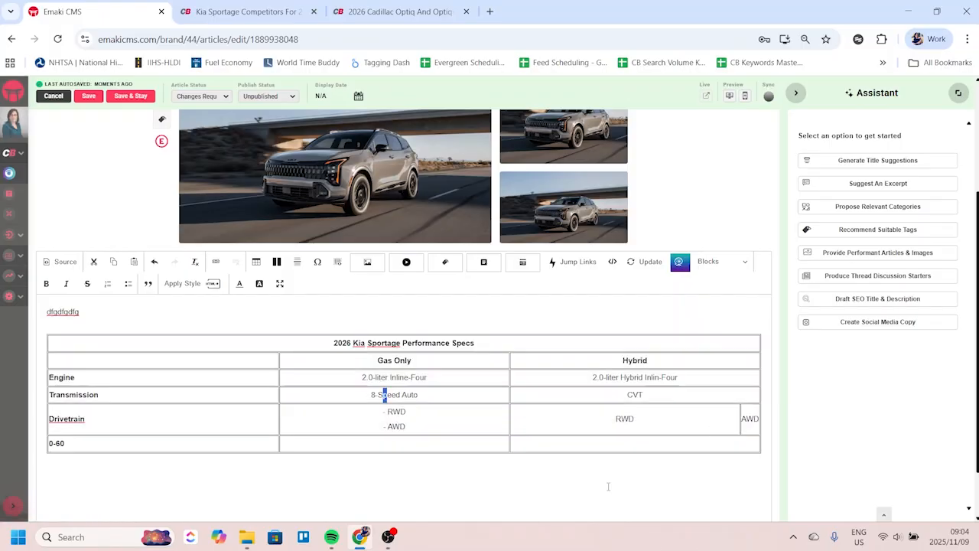
Step: Switch the width unit to percent for all table cells above the 0-60 row
{"action": "scroll", "coordinate": [609, 486], "scroll_direction": "down", "scroll_amount": 2}
{"action": "scroll", "coordinate": [482, 444], "scroll_direction": "up", "scroll_amount": 4}
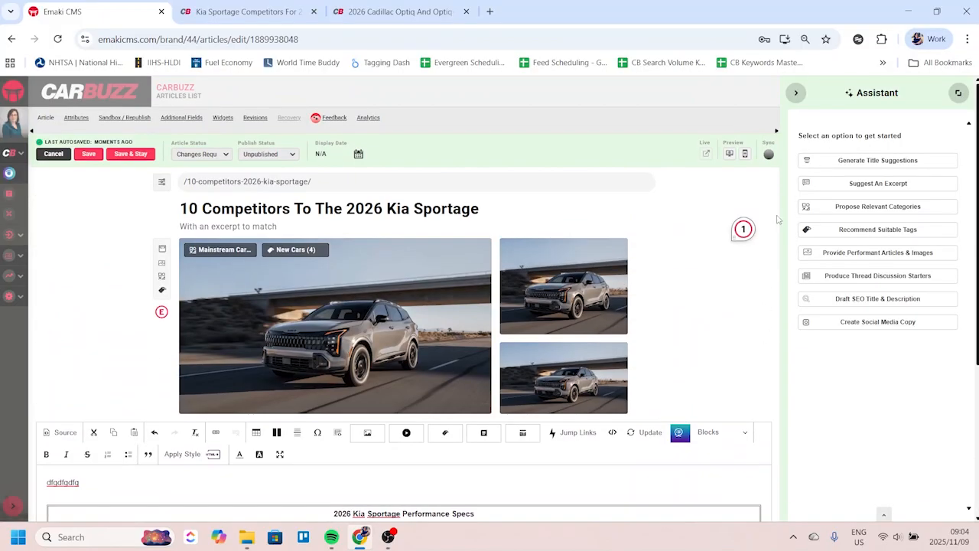
{"action": "left_click", "coordinate": [795, 93]}
{"action": "scroll", "coordinate": [933, 415], "scroll_direction": "down", "scroll_amount": 3}
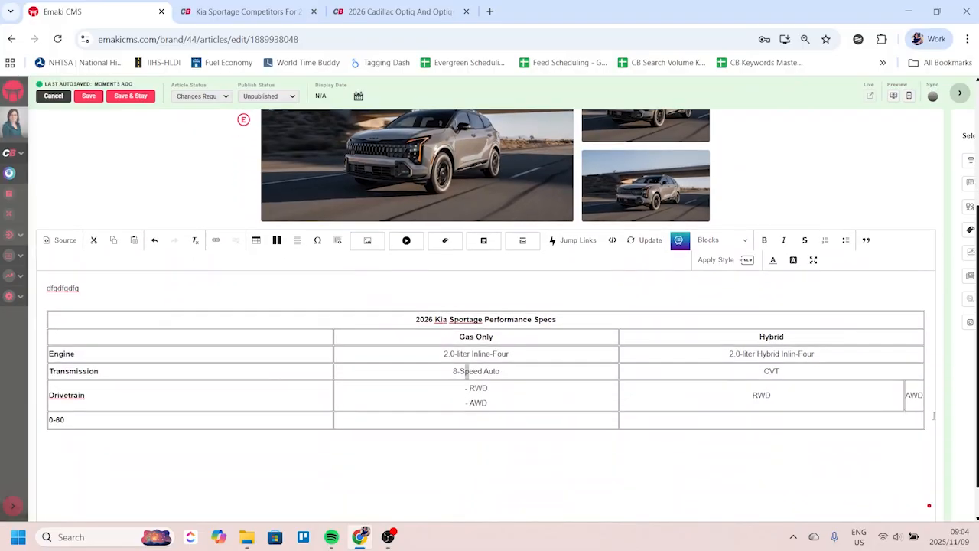
{"action": "left_click_drag", "start_coordinate": [914, 404], "coordinate": [271, 313]}
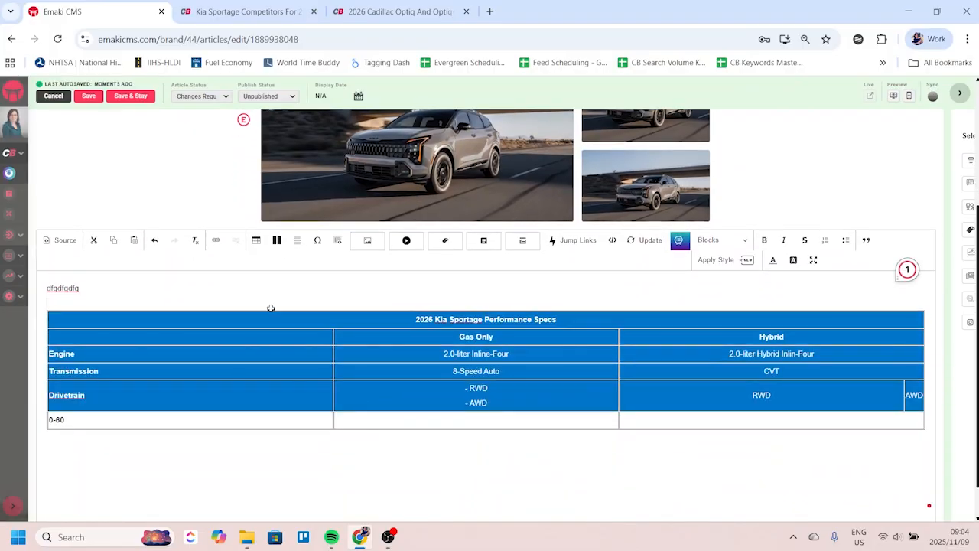
{"action": "right_click", "coordinate": [453, 361]}
{"action": "mouse_move", "coordinate": [479, 273]}
{"action": "left_click", "coordinate": [586, 424]}
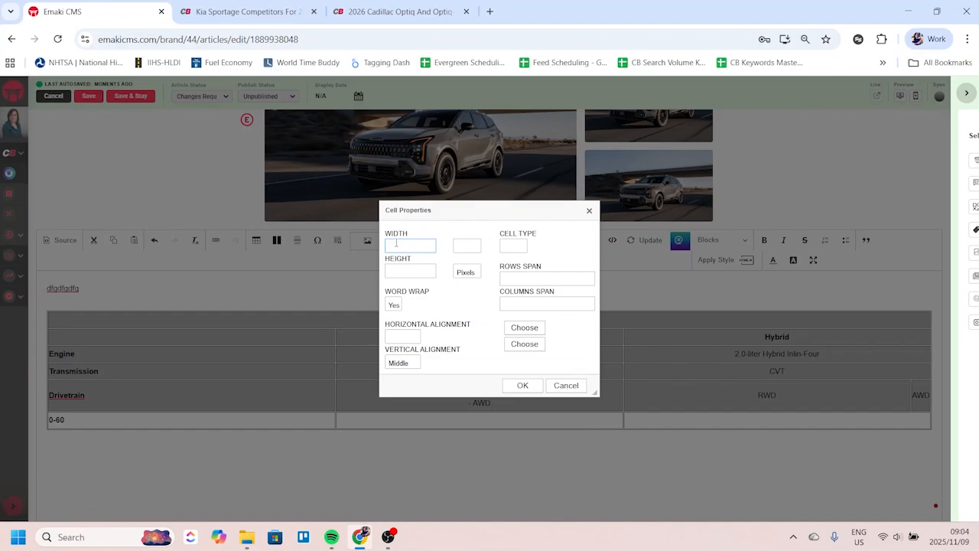
{"action": "left_click", "coordinate": [467, 244]}
{"action": "left_click", "coordinate": [466, 277]}
{"action": "left_click", "coordinate": [402, 246]}
{"action": "left_click", "coordinate": [535, 386]}
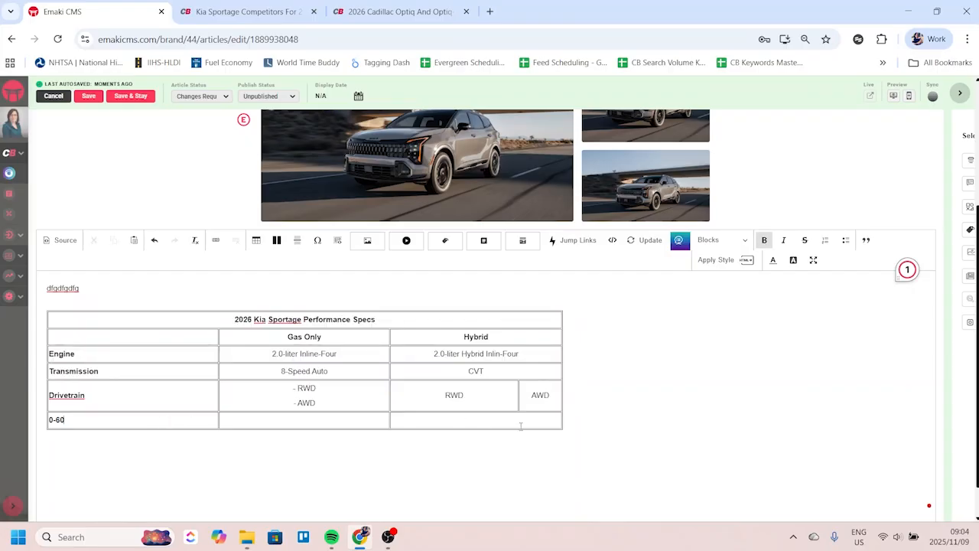
Step: Set the 0-60 row cells to 25 percent width and save the article
{"action": "left_click_drag", "start_coordinate": [520, 423], "coordinate": [150, 422]}
{"action": "right_click", "coordinate": [139, 422]}
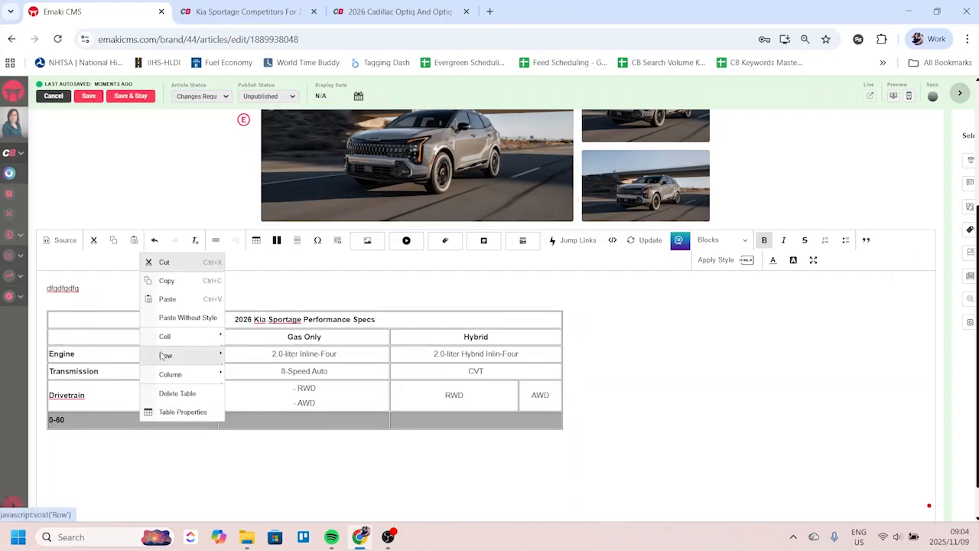
{"action": "mouse_move", "coordinate": [165, 337]}
{"action": "left_click", "coordinate": [274, 483]}
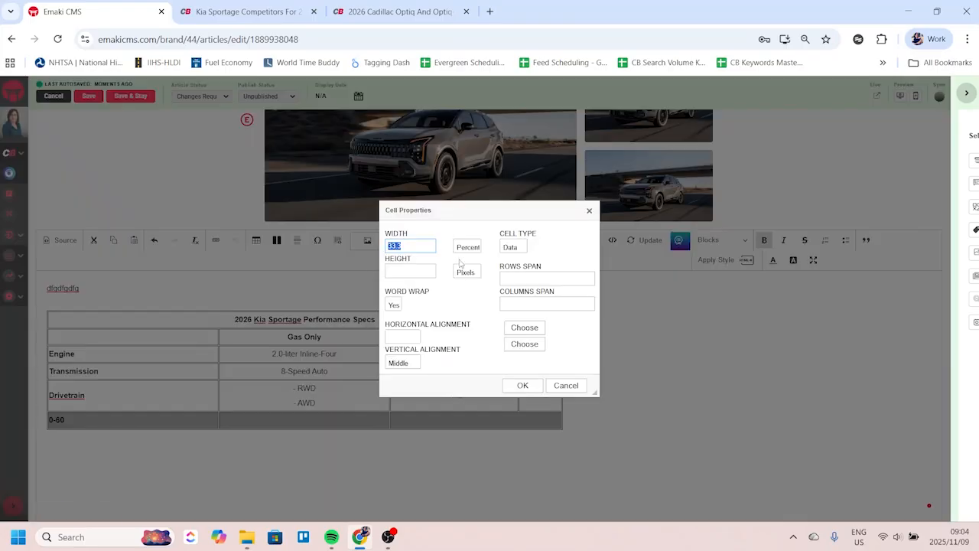
{"action": "double_click", "coordinate": [408, 247]}
{"action": "type", "text": "25"}
{"action": "left_click", "coordinate": [528, 386]}
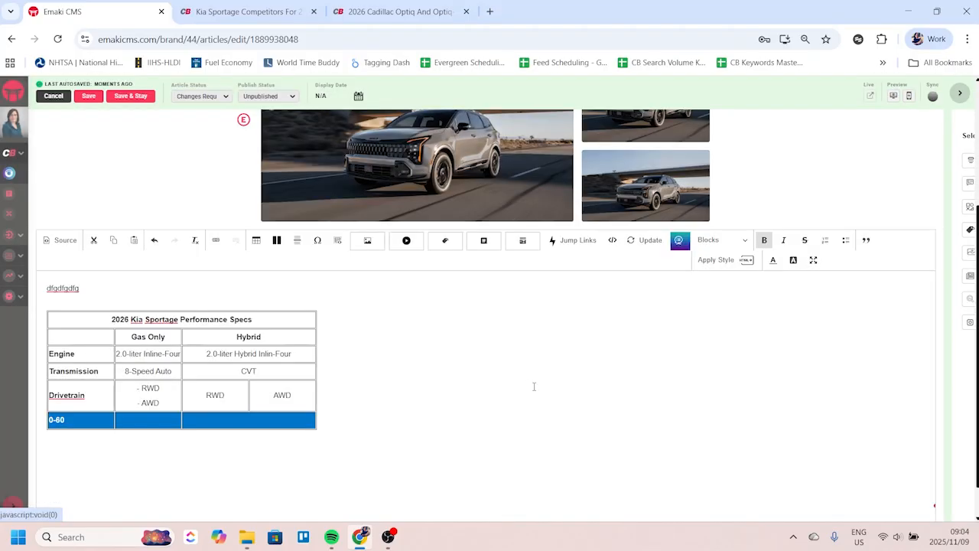
{"action": "left_click", "coordinate": [403, 417]}
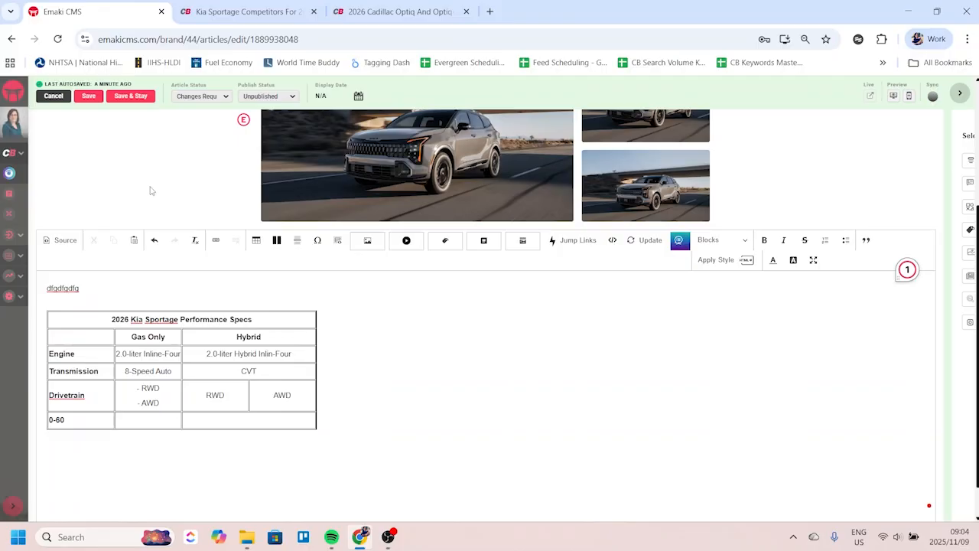
{"action": "left_click", "coordinate": [131, 96]}
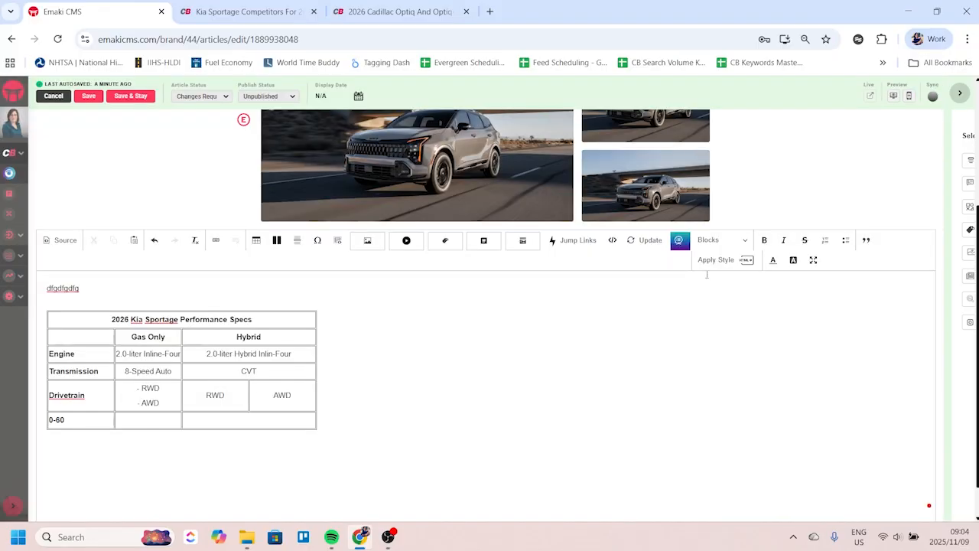
{"action": "left_click", "coordinate": [894, 97]}
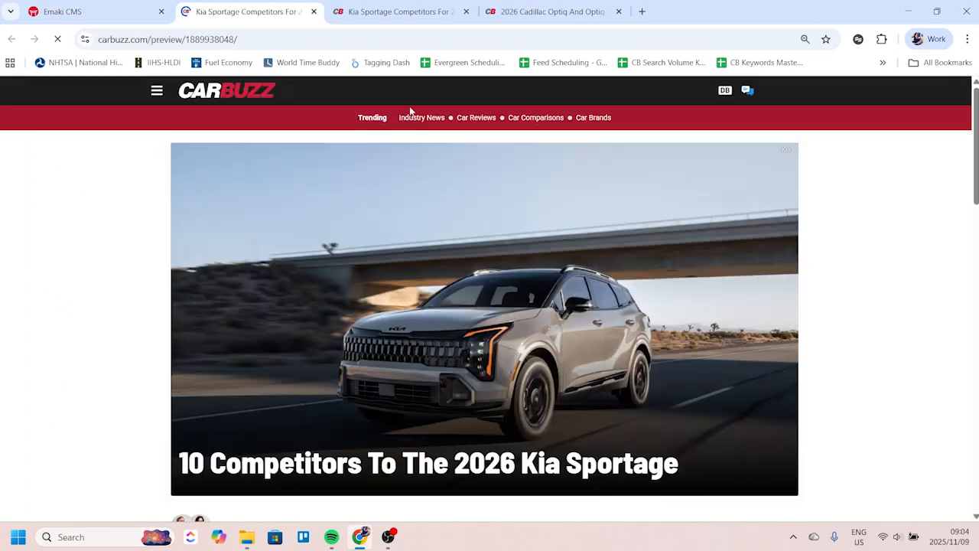
{"action": "scroll", "coordinate": [459, 153], "scroll_direction": "down", "scroll_amount": 7}
{"action": "scroll", "coordinate": [528, 222], "scroll_direction": "up", "scroll_amount": 2}
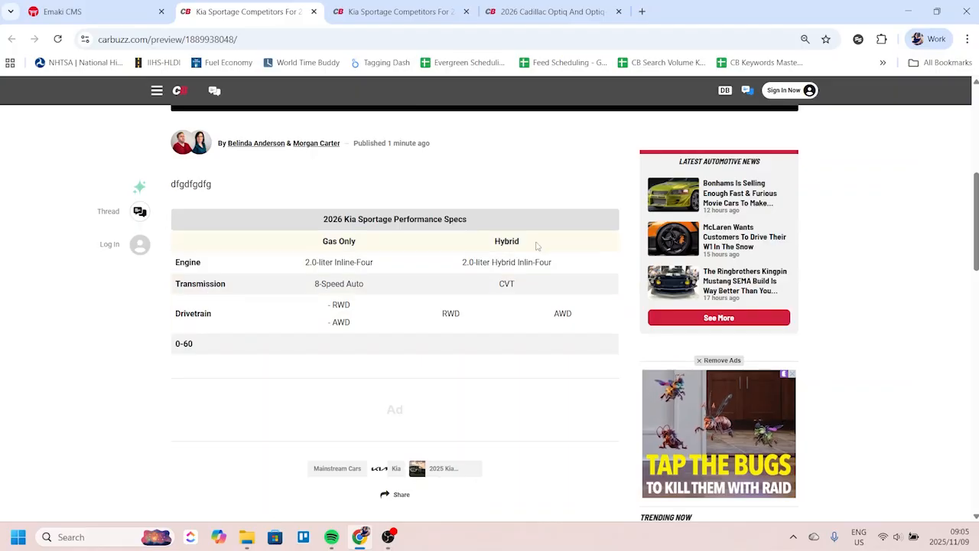
{"action": "left_click", "coordinate": [394, 12]}
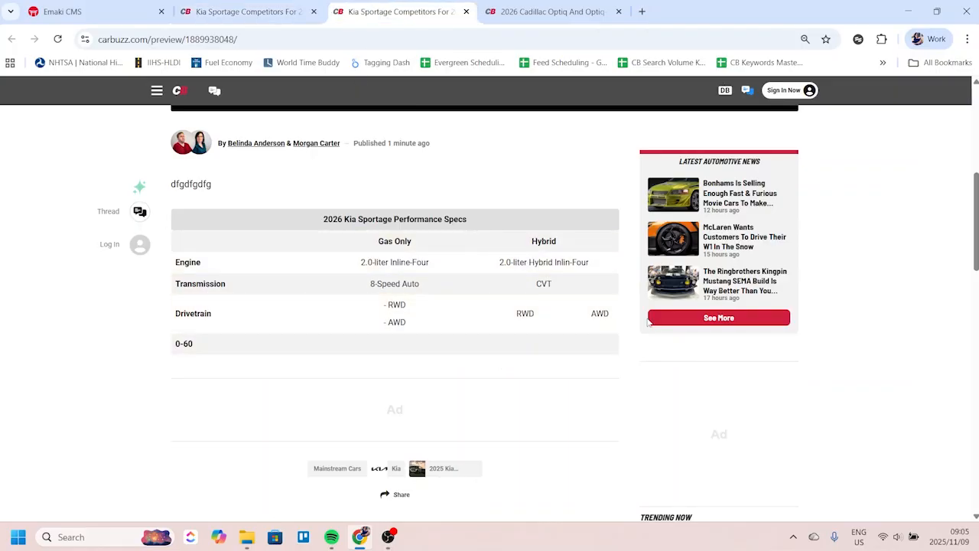
{"action": "left_click", "coordinate": [245, 6]}
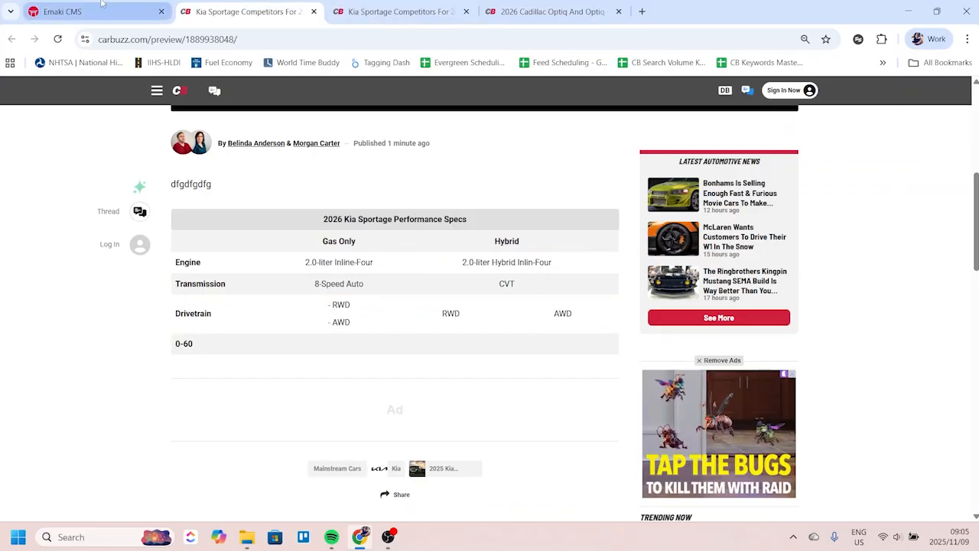
Step: Set the Gas Only drivetrain to AWD and change the Hybrid transmission from CVT to 8-Speed Auto
{"action": "left_click", "coordinate": [77, 12]}
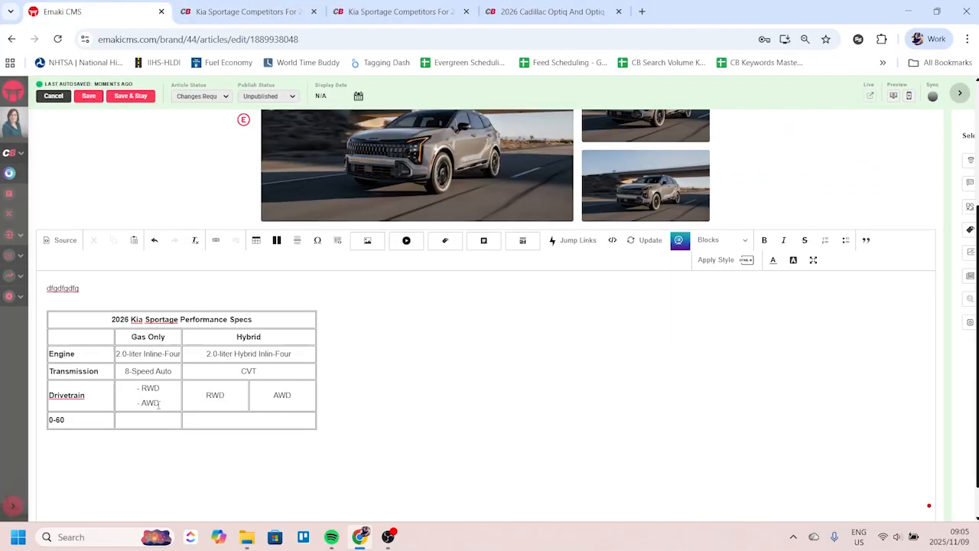
{"action": "left_click_drag", "start_coordinate": [159, 405], "coordinate": [125, 385]}
{"action": "type", "text": "AWD"}
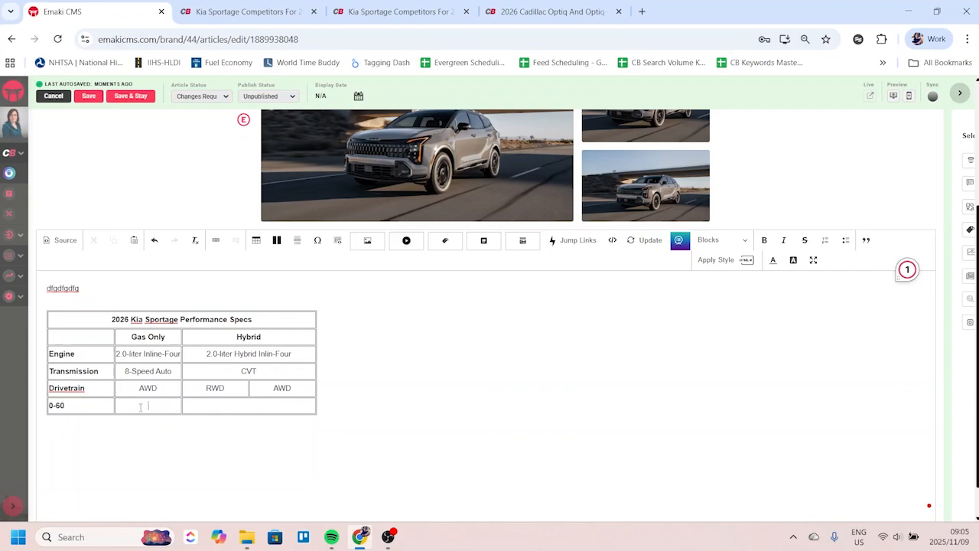
{"action": "left_click_drag", "start_coordinate": [270, 368], "coordinate": [235, 372]}
{"action": "type", "text": "9-"}
{"action": "type", "text": "Speed "}
{"action": "type", "text": "Auto"}
{"action": "key", "text": "Delete"}
{"action": "type", "text": "8"}
Step: Clear the Hybrid transmission text and merge both Transmission cells into one 8-Speed Auto cell
{"action": "left_click_drag", "start_coordinate": [280, 371], "coordinate": [136, 371]}
{"action": "key", "text": "Delete"}
{"action": "right_click", "coordinate": [166, 372]}
{"action": "left_click", "coordinate": [239, 384]}
{"action": "right_click", "coordinate": [136, 371]}
{"action": "mouse_move", "coordinate": [191, 285]}
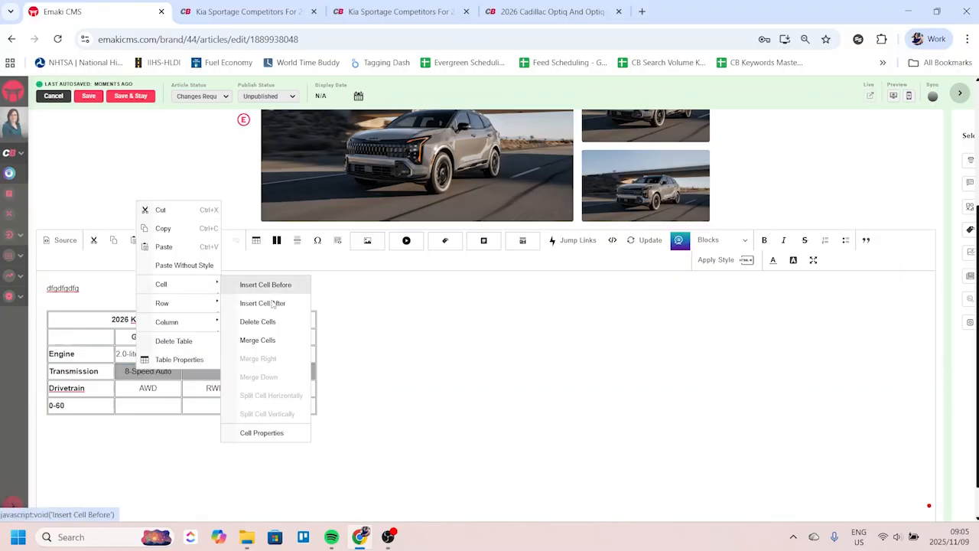
{"action": "left_click", "coordinate": [263, 437]}
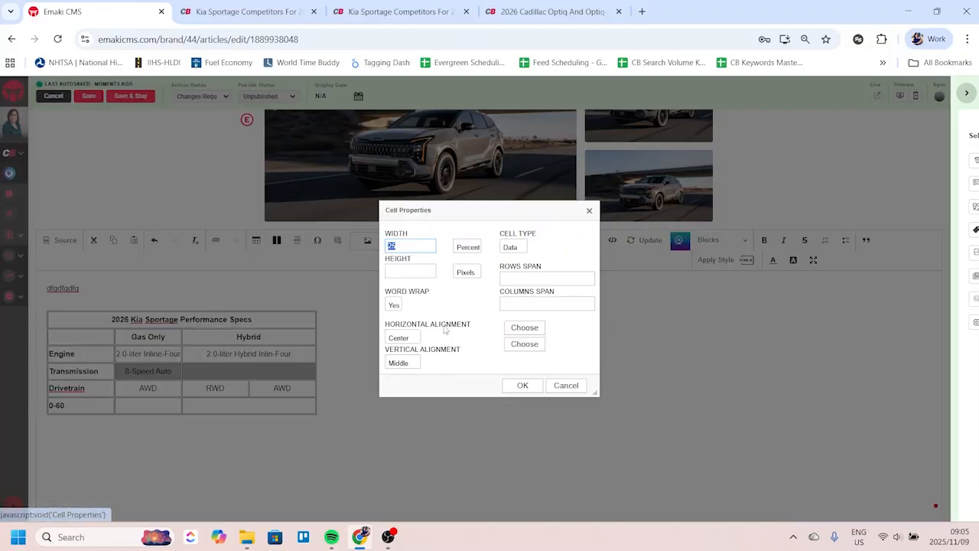
{"action": "left_click", "coordinate": [566, 384]}
{"action": "right_click", "coordinate": [193, 371]}
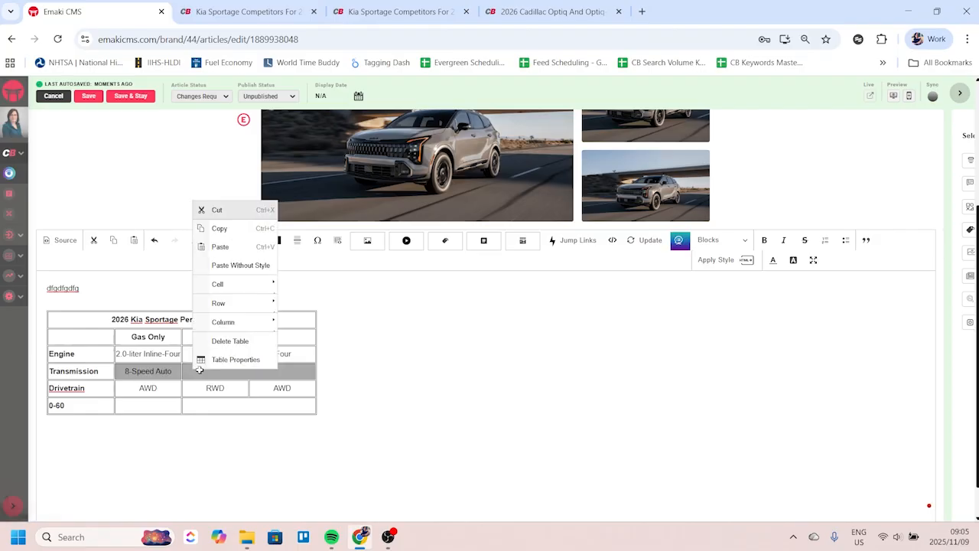
{"action": "mouse_move", "coordinate": [243, 286]}
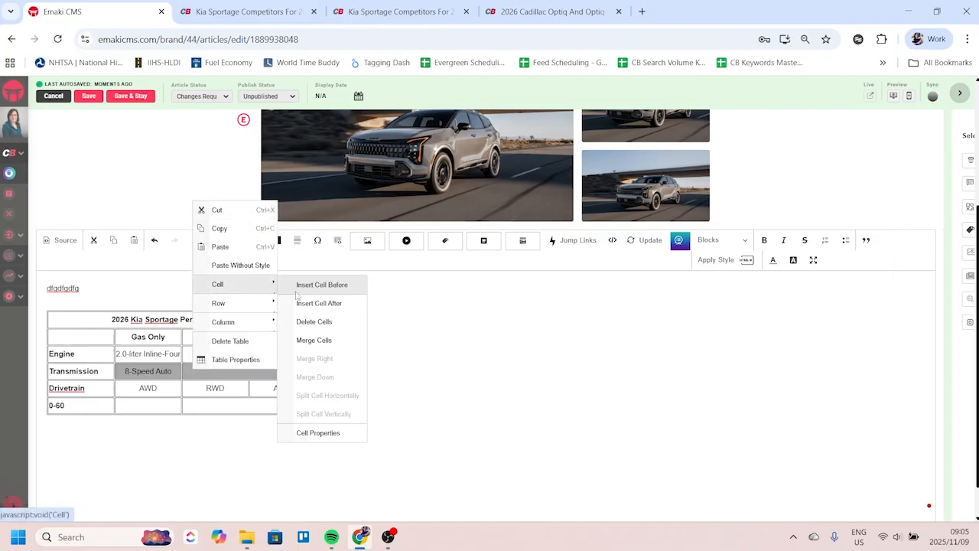
{"action": "left_click", "coordinate": [314, 343]}
Step: Save the article and open a desktop preview
{"action": "left_click", "coordinate": [176, 396]}
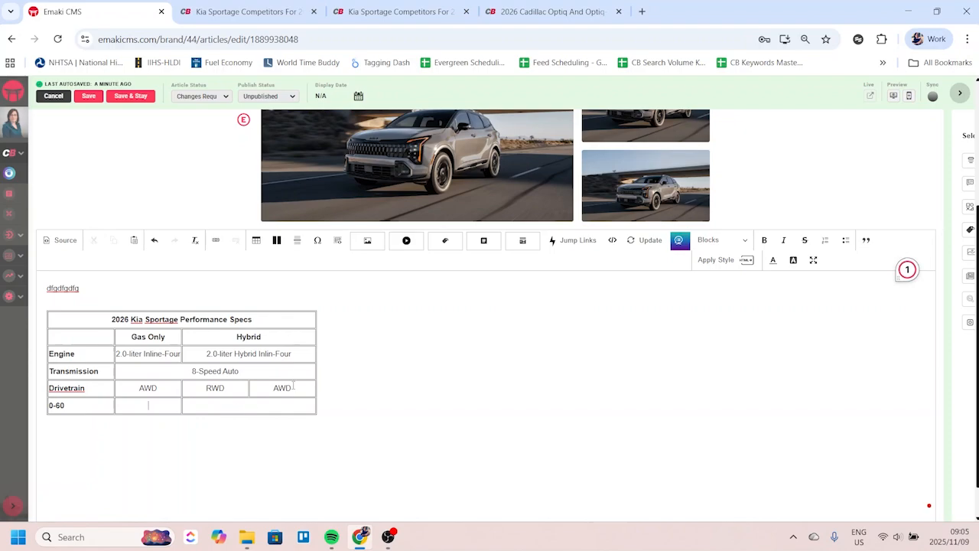
{"action": "left_click", "coordinate": [134, 98]}
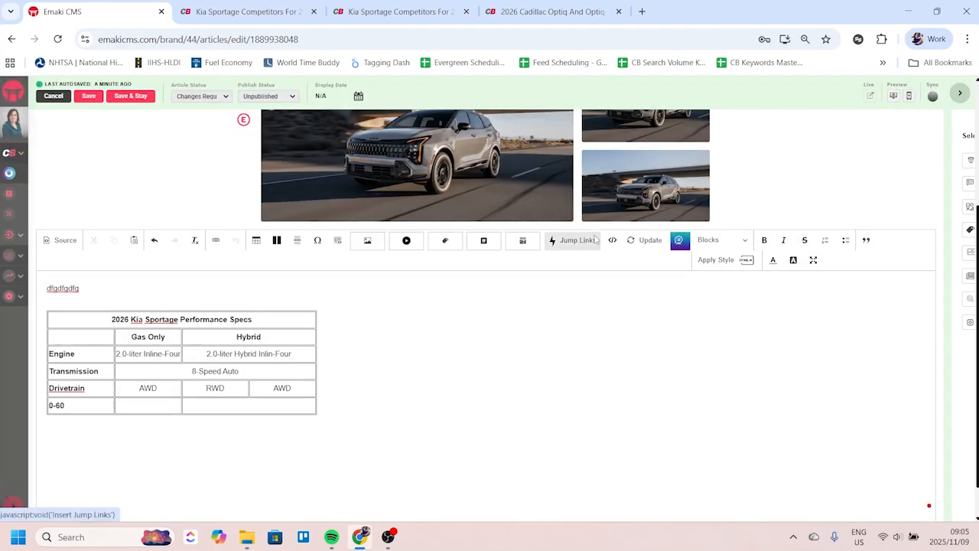
{"action": "left_click", "coordinate": [894, 97]}
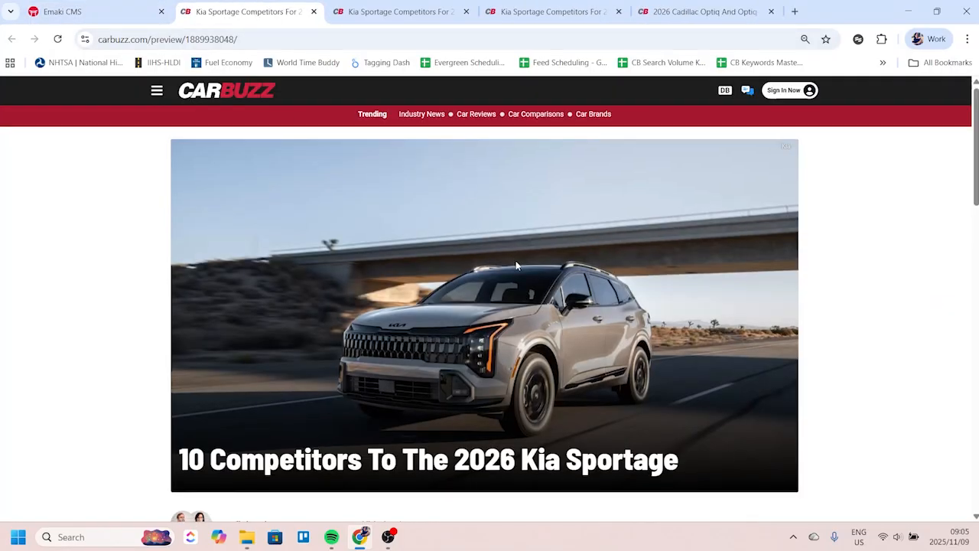
Step: Check the merged 8-Speed Auto row and drivetrain values in the CarBuzz preview, then return to the editor
{"action": "scroll", "coordinate": [514, 268], "scroll_direction": "down", "scroll_amount": 5}
{"action": "scroll", "coordinate": [459, 294], "scroll_direction": "up", "scroll_amount": 1}
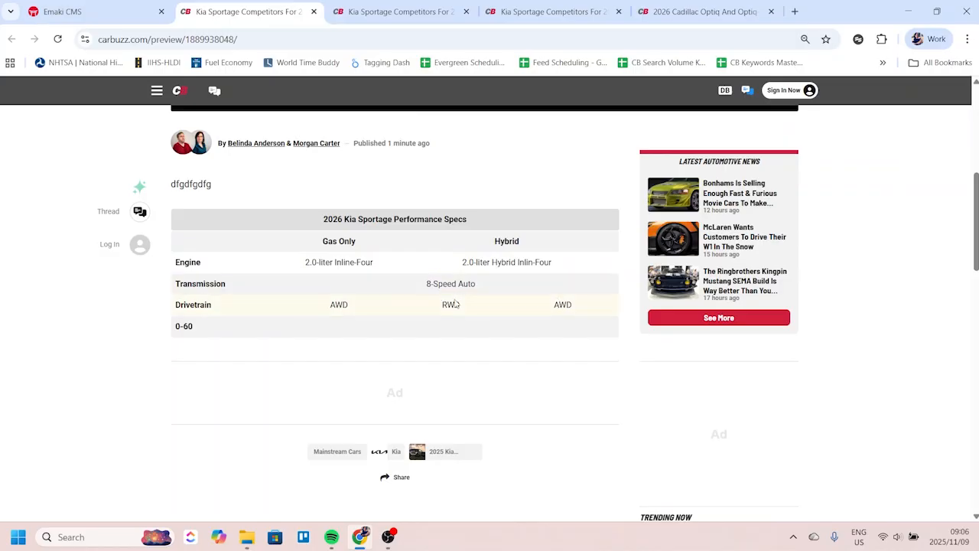
{"action": "left_click", "coordinate": [126, 11]}
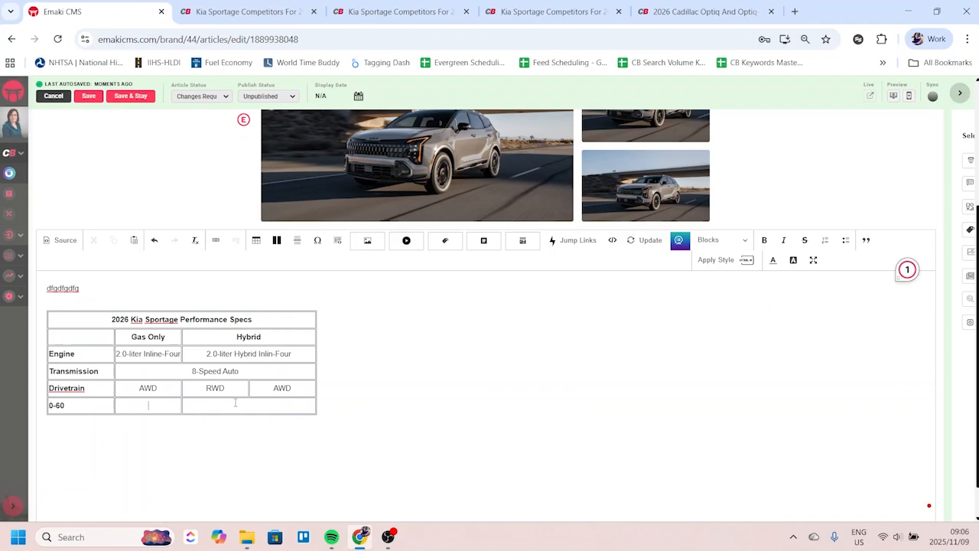
Step: Enter 5 sec. as the Gas Only 0-60 time
{"action": "type", "text": "5 sec."}
{"action": "left_click", "coordinate": [227, 406]}
{"action": "left_click_drag", "start_coordinate": [279, 389], "coordinate": [243, 390]}
{"action": "left_click", "coordinate": [293, 390]}
{"action": "key", "text": "alt+Tab"}
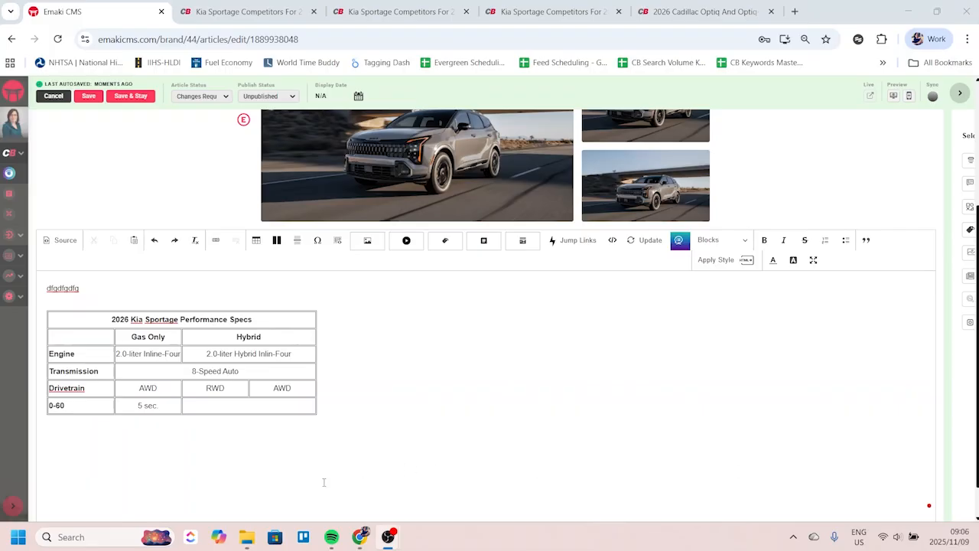
{"action": "left_click", "coordinate": [251, 405]}
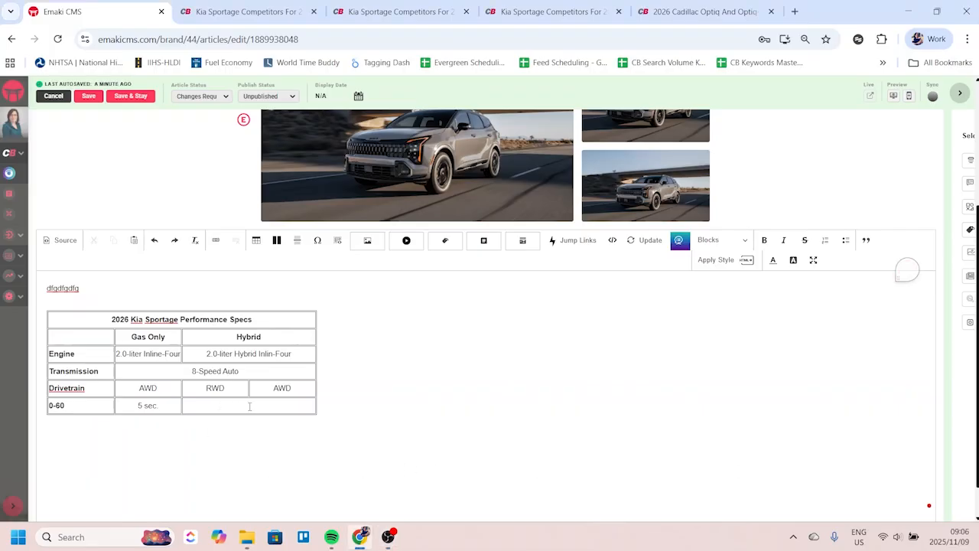
Step: Split the Hybrid 0-60 cell, enter 6.1 sec and 5.6 sec, and save
{"action": "right_click", "coordinate": [248, 407]}
{"action": "mouse_move", "coordinate": [302, 318]}
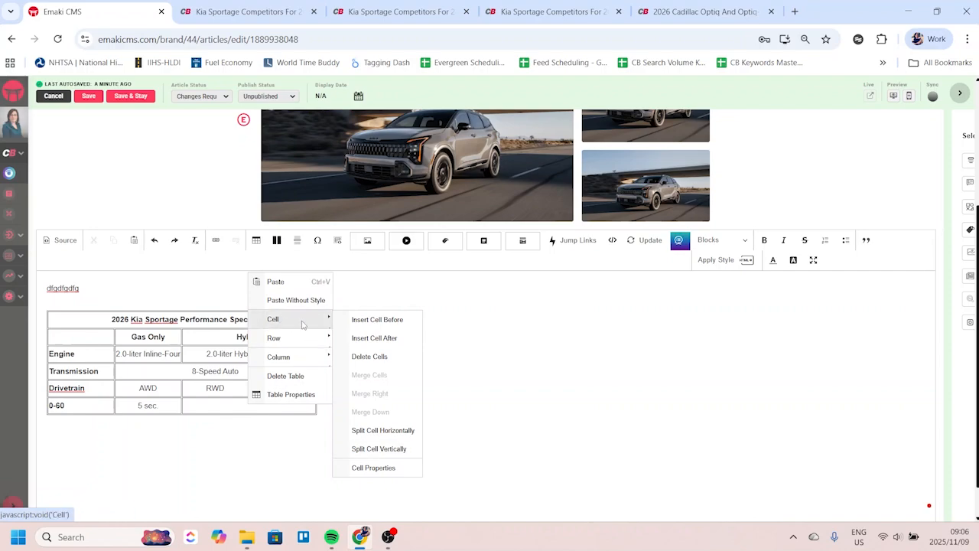
{"action": "left_click", "coordinate": [380, 449]}
{"action": "left_click", "coordinate": [293, 404]}
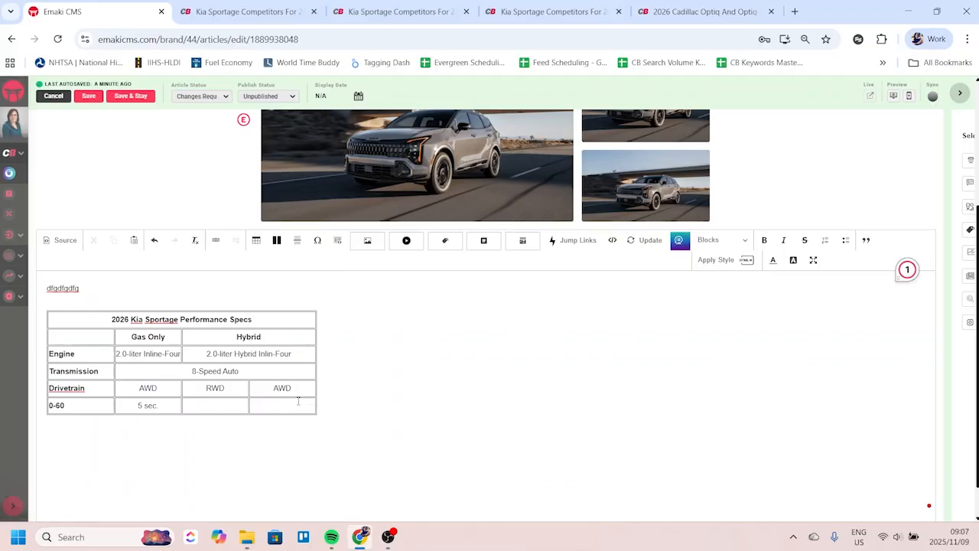
{"action": "type", "text": "6.1 sec"}
{"action": "key", "text": "Tab"}
{"action": "type", "text": "5.6 sec."}
{"action": "left_click", "coordinate": [134, 95]}
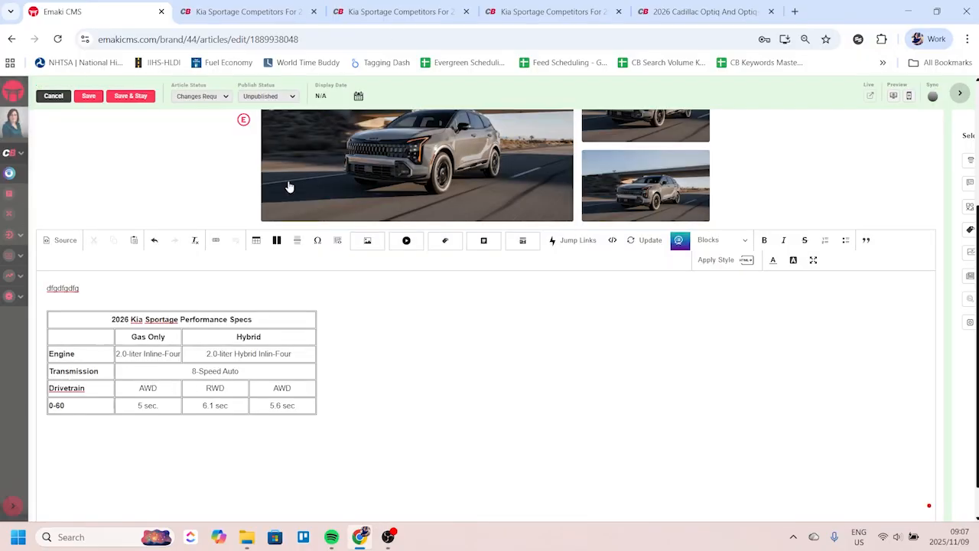
Step: Centre the Engine-to-0-60 row labels horizontally and open a desktop preview
{"action": "left_click_drag", "start_coordinate": [84, 354], "coordinate": [82, 405]}
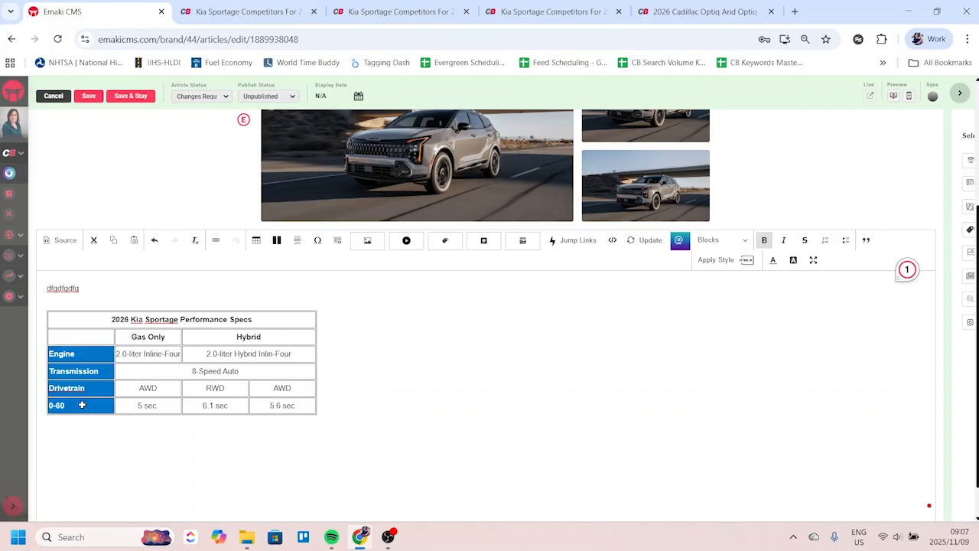
{"action": "right_click", "coordinate": [82, 404]}
{"action": "mouse_move", "coordinate": [110, 319]}
{"action": "left_click", "coordinate": [211, 466]}
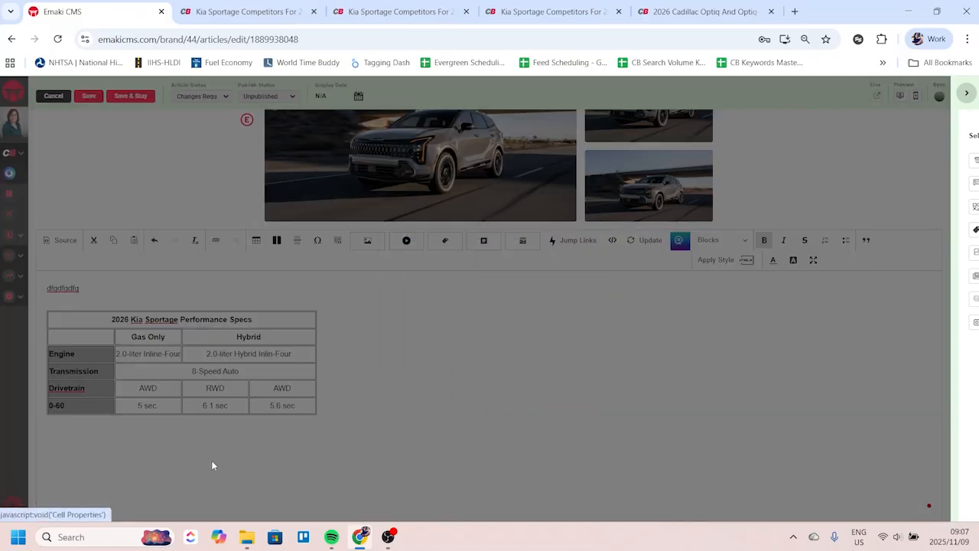
{"action": "left_click", "coordinate": [399, 339]}
{"action": "left_click", "coordinate": [398, 380]}
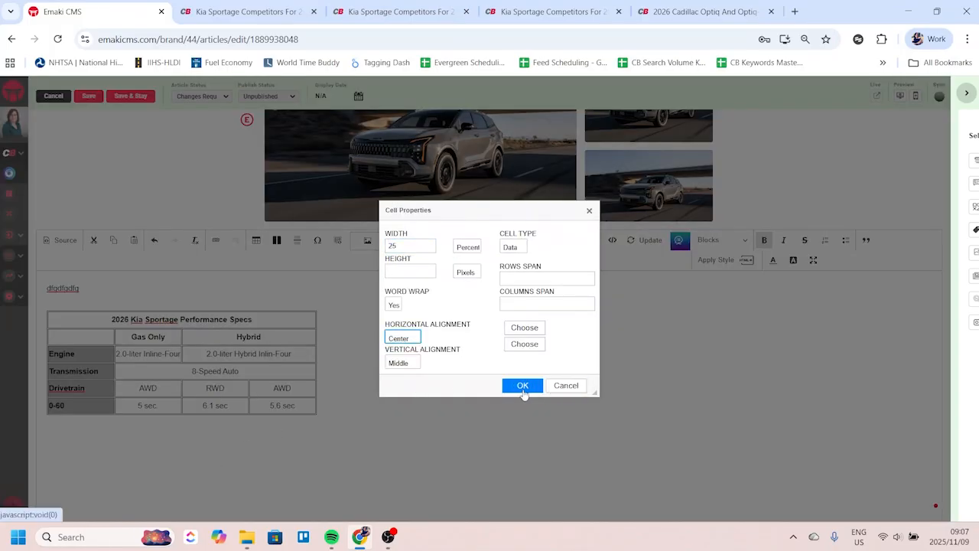
{"action": "left_click", "coordinate": [523, 386]}
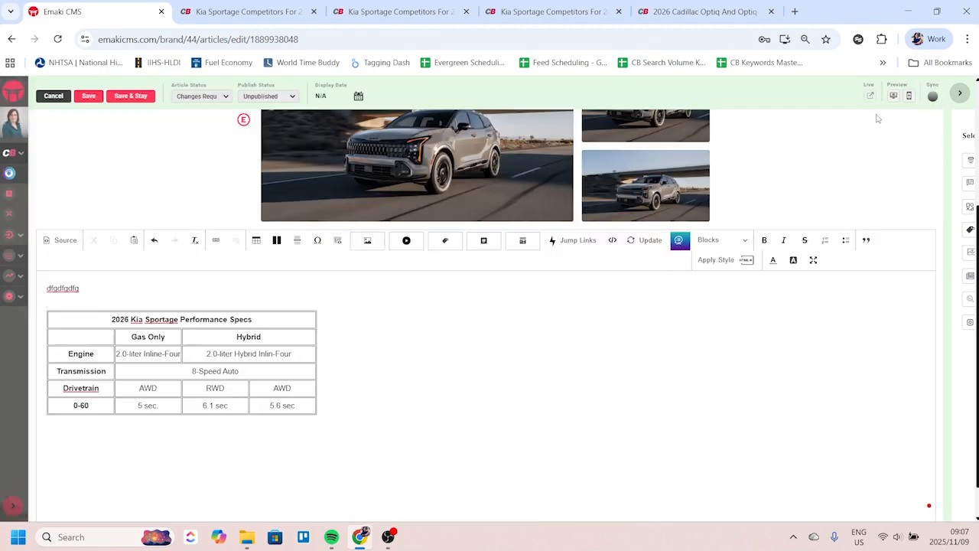
{"action": "left_click", "coordinate": [894, 96]}
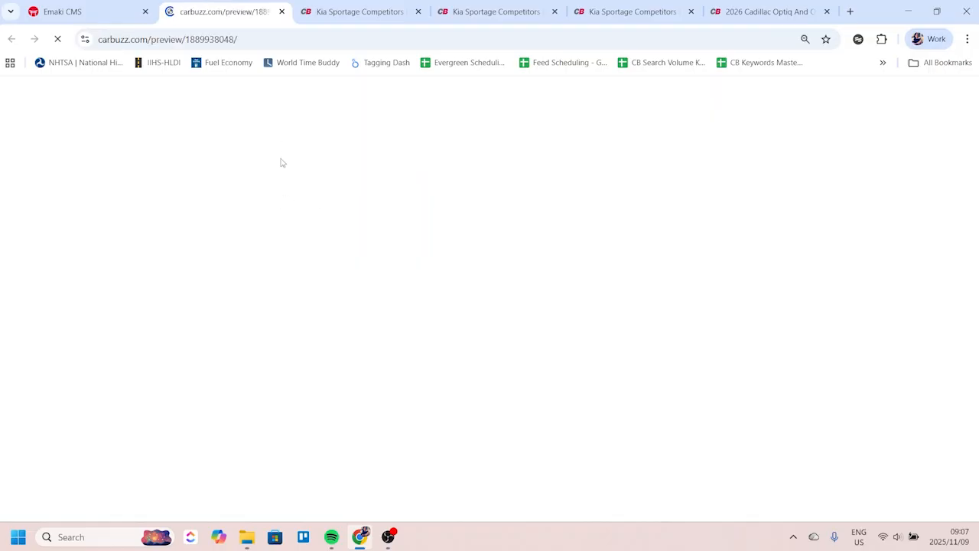
Step: Check the centred labels and 0-60 times in the CarBuzz preview, then return to the editor
{"action": "scroll", "coordinate": [400, 226], "scroll_direction": "down", "scroll_amount": 7}
{"action": "scroll", "coordinate": [415, 255], "scroll_direction": "up", "scroll_amount": 3}
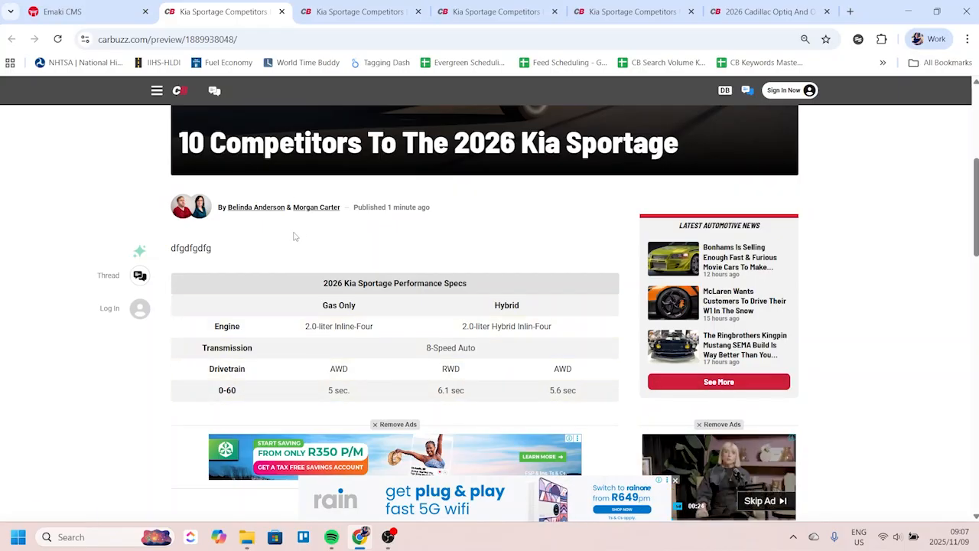
{"action": "key", "text": "ctrl+shift+Tab"}
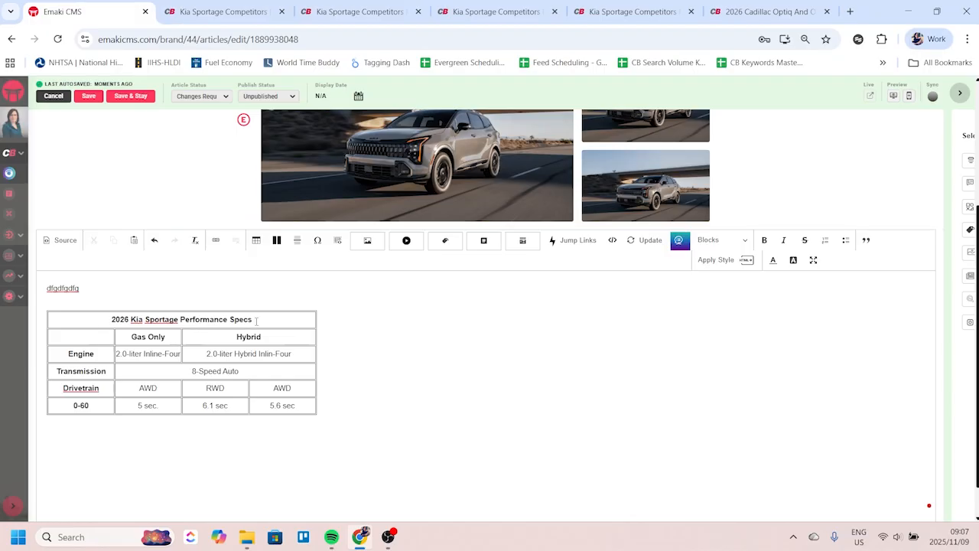
{"action": "left_click_drag", "start_coordinate": [256, 320], "coordinate": [105, 324]}
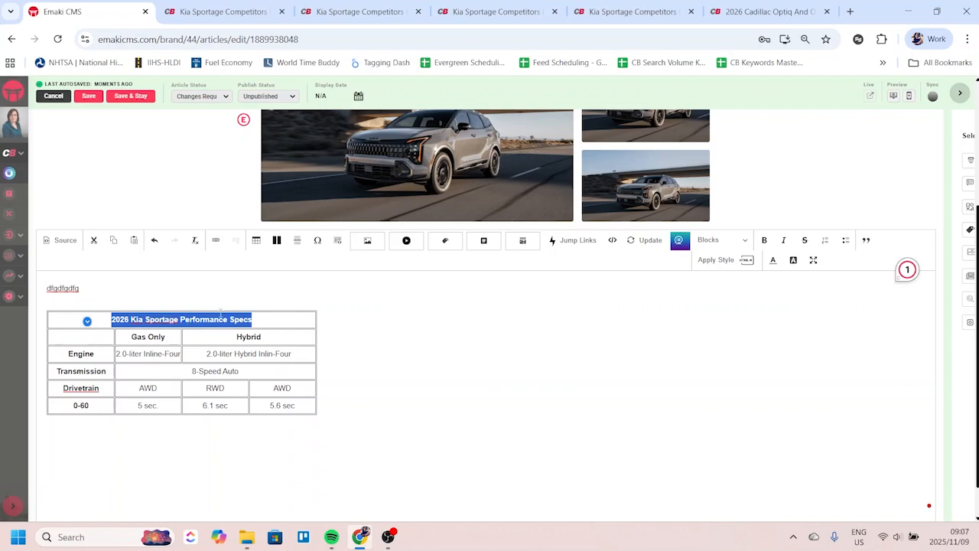
{"action": "left_click", "coordinate": [179, 321]}
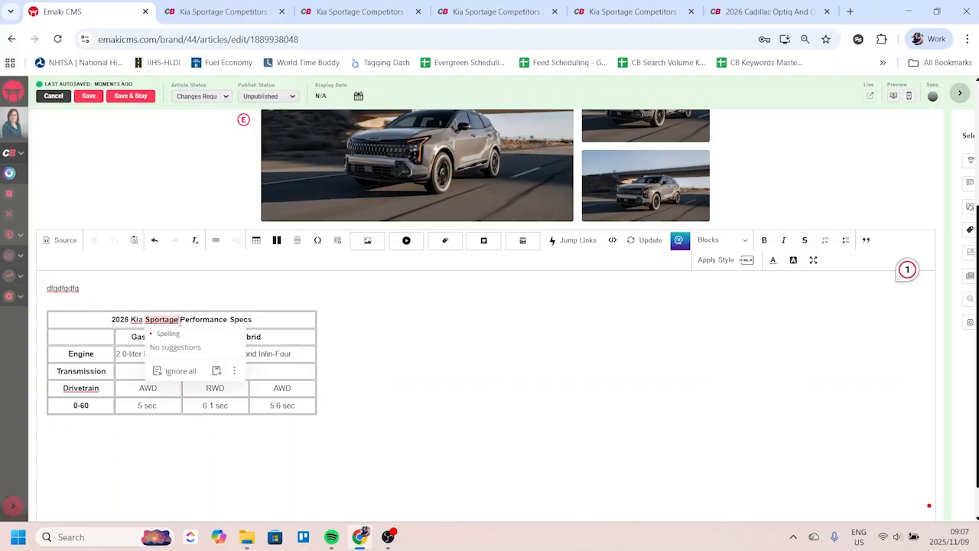
{"action": "left_click_drag", "start_coordinate": [266, 323], "coordinate": [105, 321]}
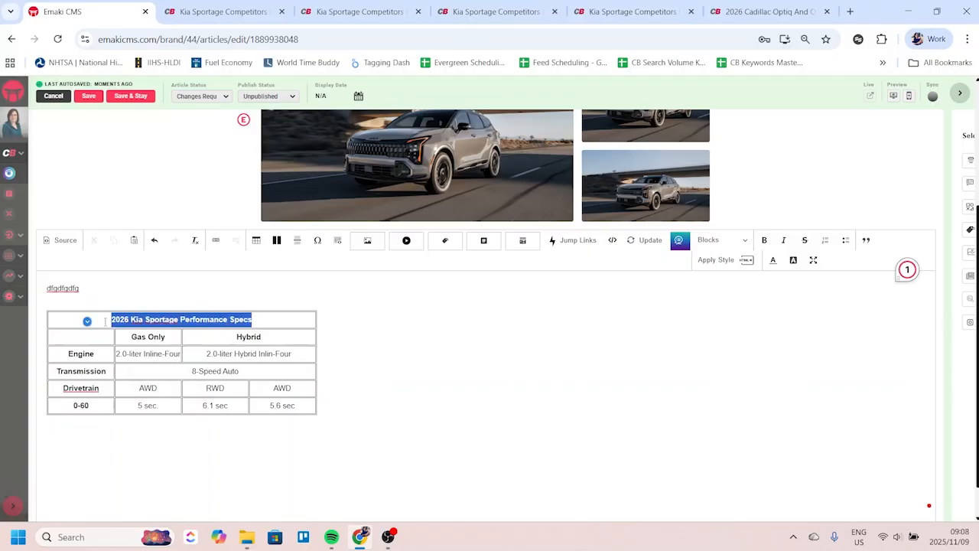
{"action": "left_click", "coordinate": [149, 336]}
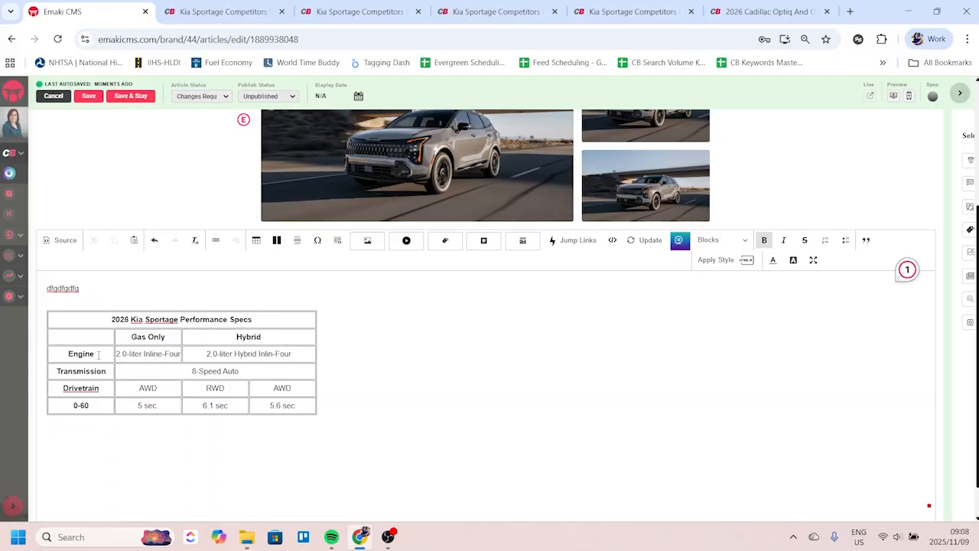
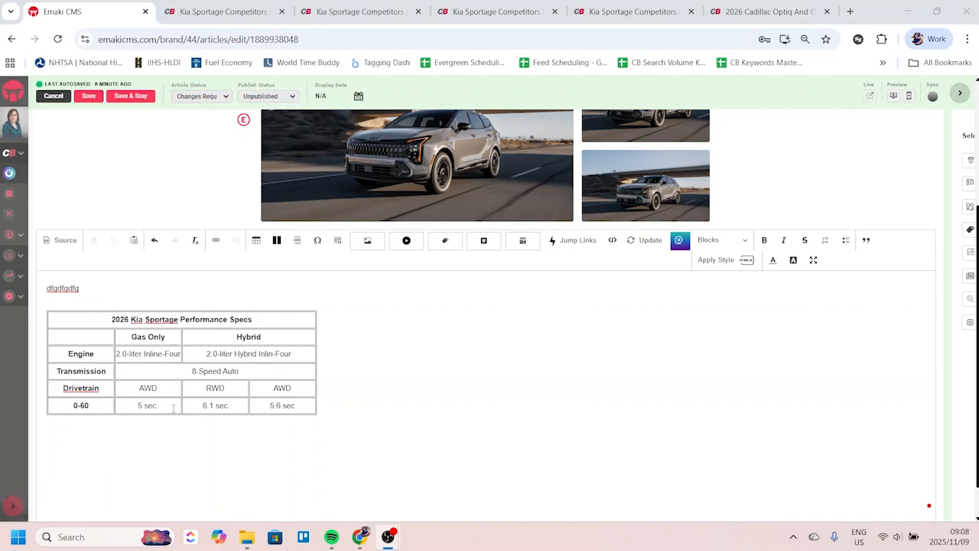
Step: Colour the Gas Only 0-60 value '5 sec.' pink (#cc0099)
{"action": "left_click_drag", "start_coordinate": [138, 406], "coordinate": [160, 407]}
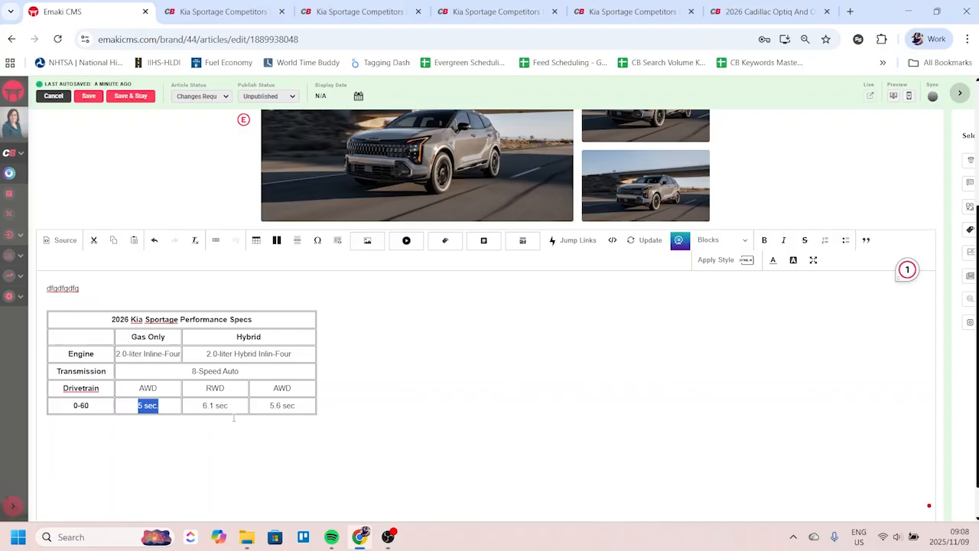
{"action": "left_click", "coordinate": [792, 261]}
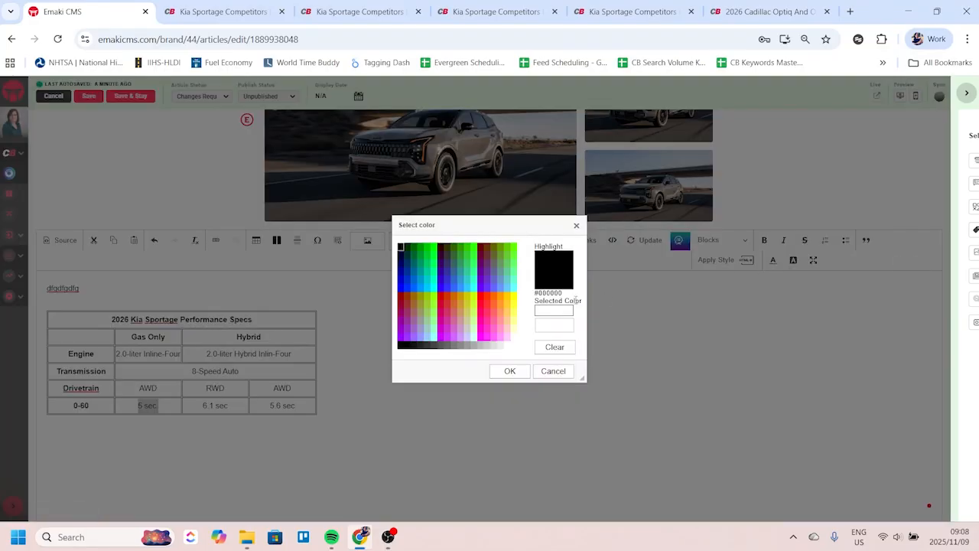
{"action": "left_click", "coordinate": [440, 321]}
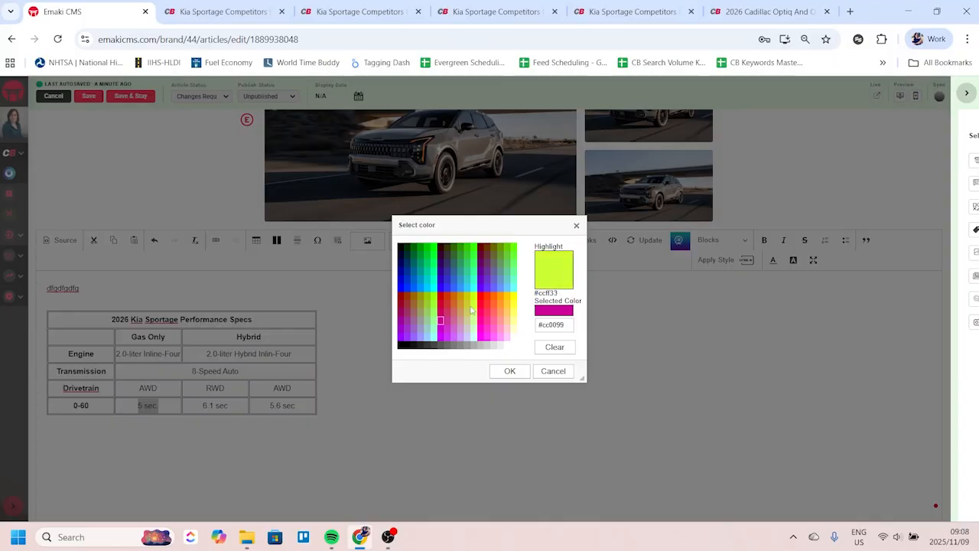
{"action": "left_click", "coordinate": [510, 371]}
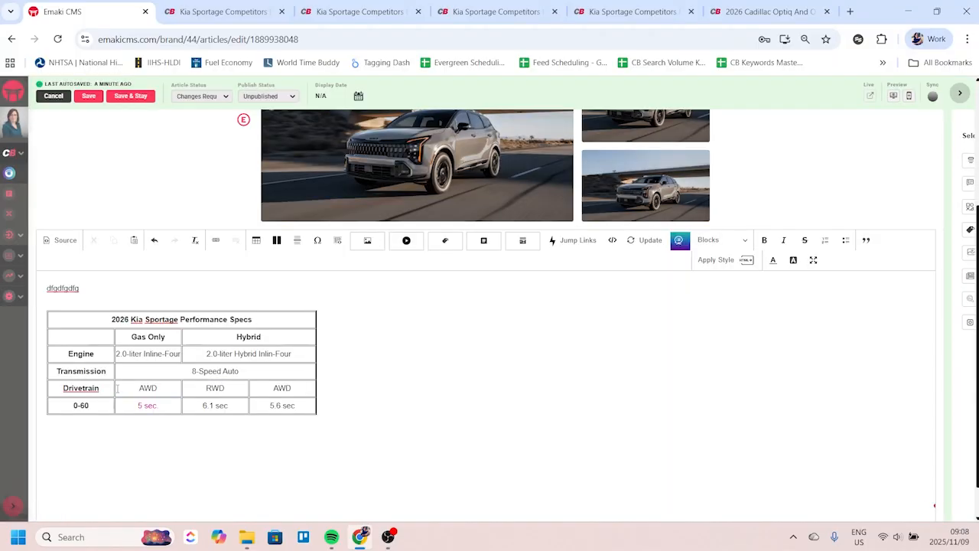
Step: Make the Hybrid engine description text green and save the article
{"action": "left_click_drag", "start_coordinate": [206, 354], "coordinate": [292, 353]}
{"action": "left_click", "coordinate": [774, 260]}
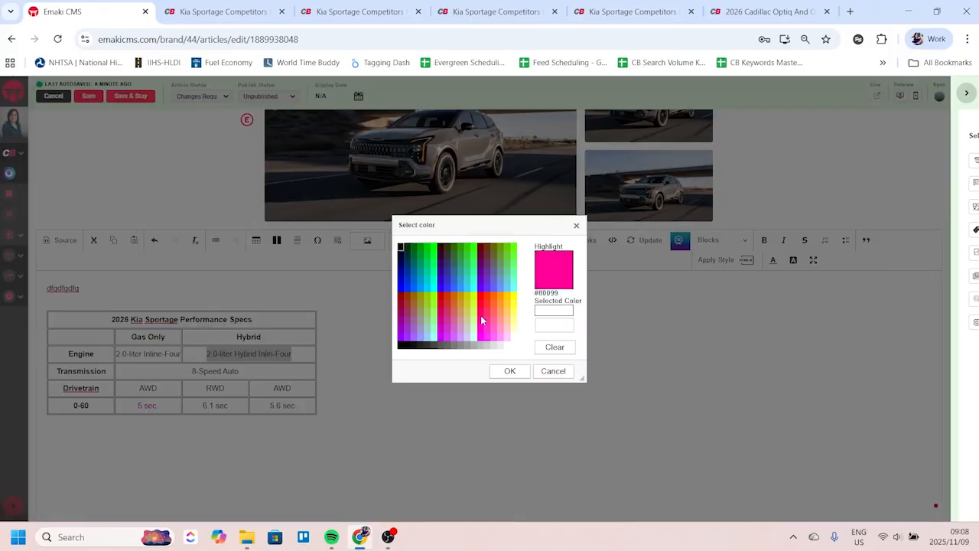
{"action": "left_click", "coordinate": [512, 249]}
{"action": "left_click", "coordinate": [509, 371]}
{"action": "left_click", "coordinate": [512, 370]}
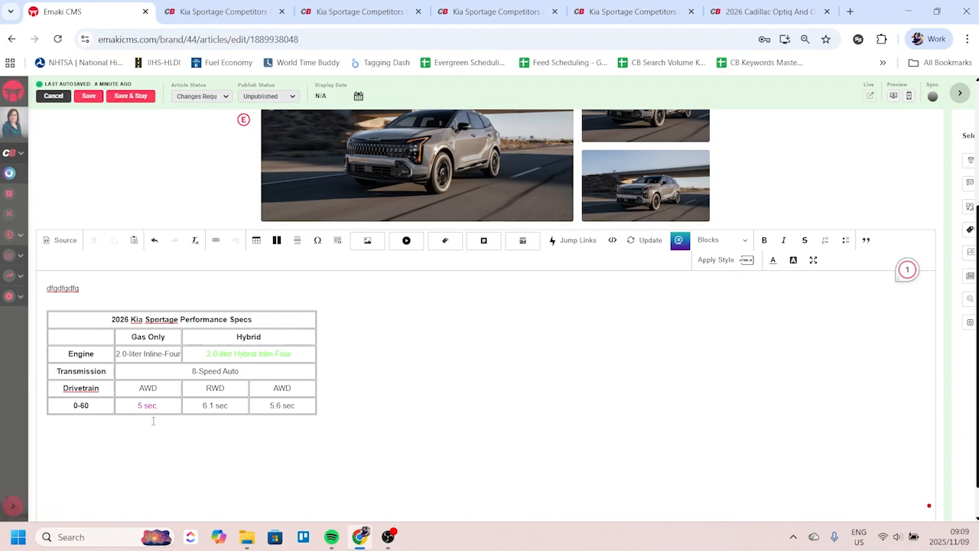
{"action": "left_click", "coordinate": [131, 96]}
Step: Preview on CarBuzz to check the pink 5 sec. and green hybrid text, then return to the editor
{"action": "left_click", "coordinate": [893, 97]}
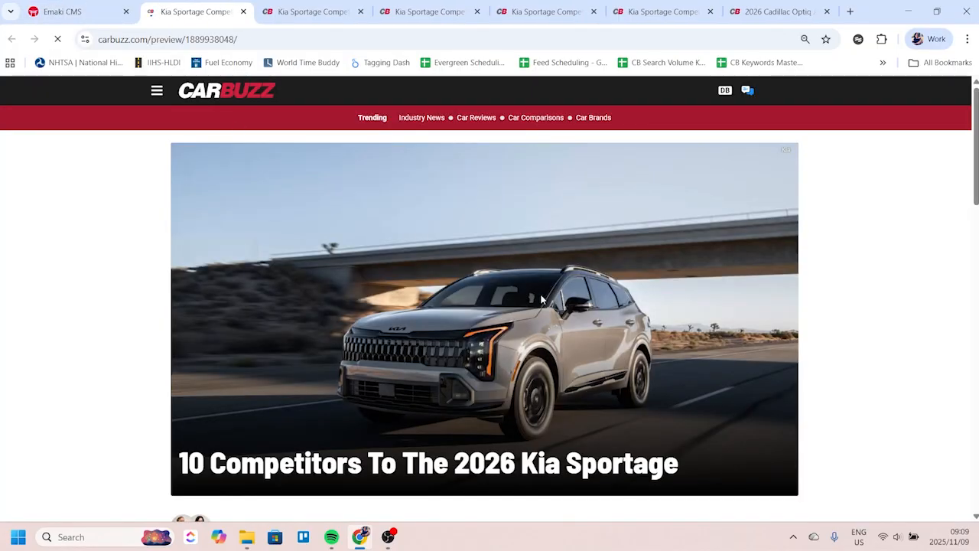
{"action": "scroll", "coordinate": [536, 306], "scroll_direction": "down", "scroll_amount": 5}
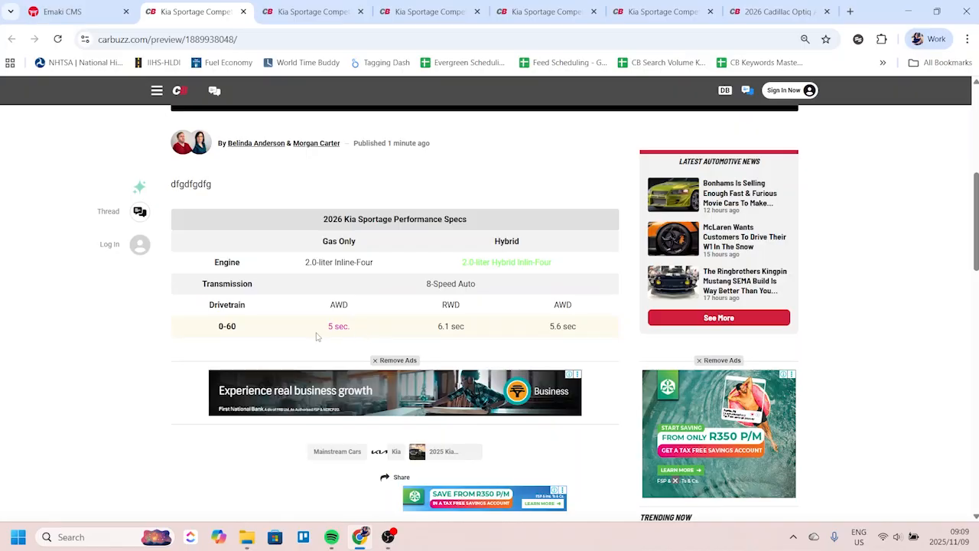
{"action": "scroll", "coordinate": [191, 337], "scroll_direction": "up", "scroll_amount": 3}
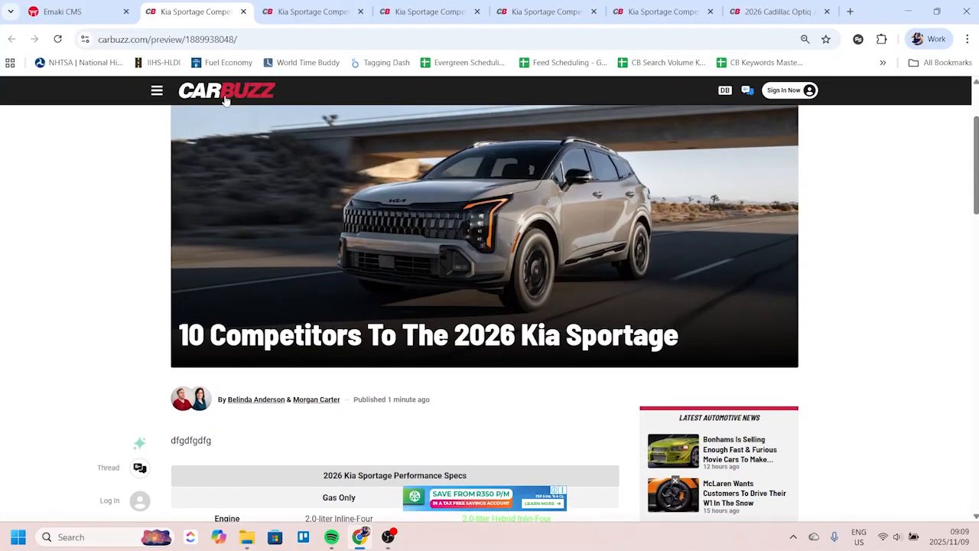
{"action": "scroll", "coordinate": [484, 376], "scroll_direction": "down", "scroll_amount": 3}
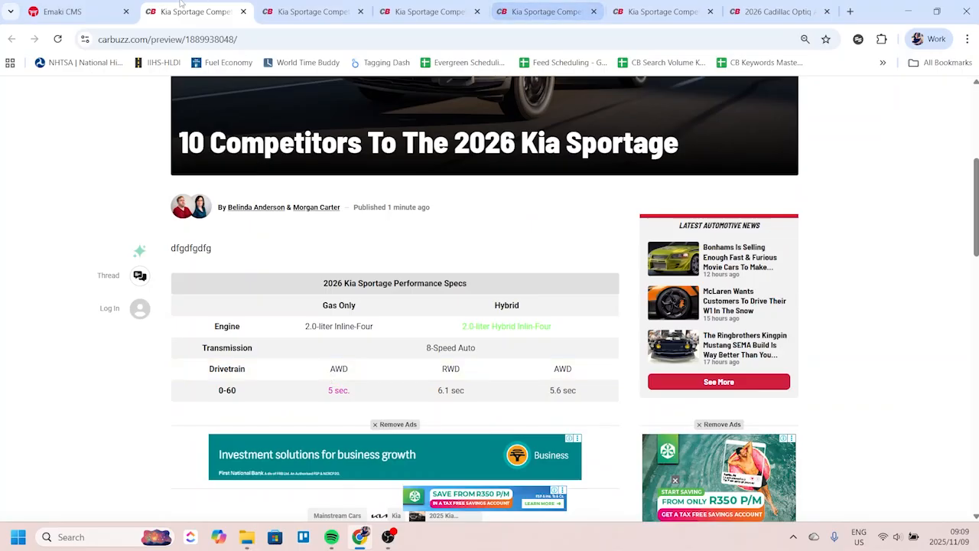
{"action": "key", "text": "ctrl+1"}
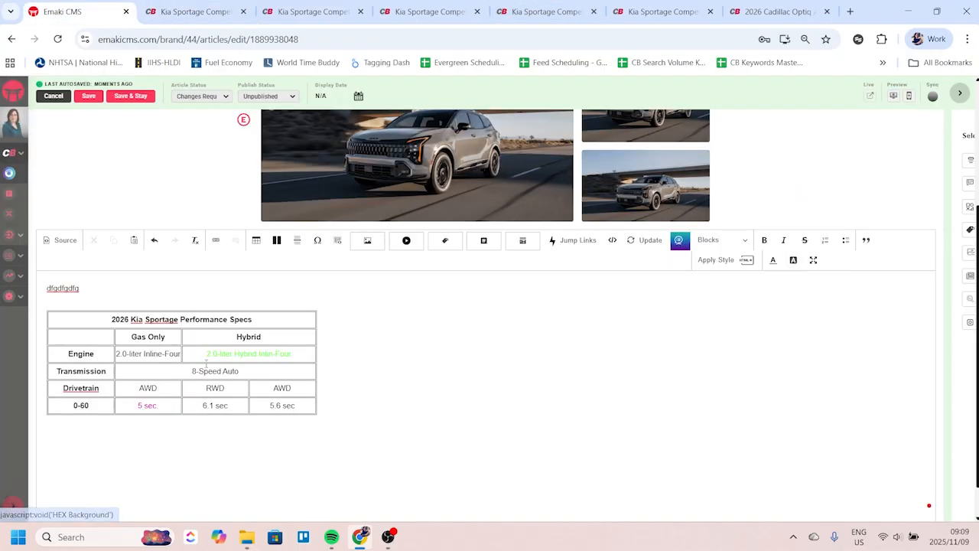
Step: Highlight AWD in the Gas Only drivetrain cell with blue #3366ff and save
{"action": "double_click", "coordinate": [147, 387]}
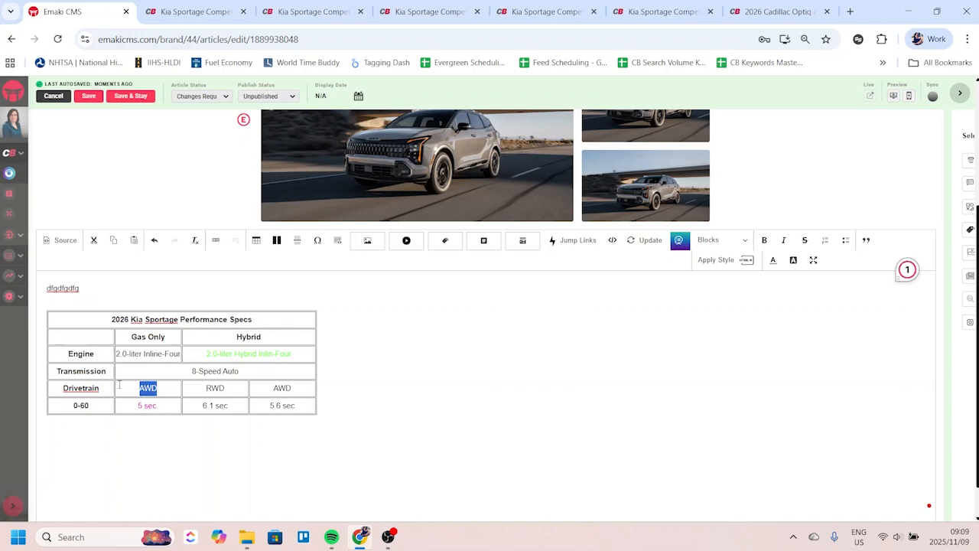
{"action": "left_click", "coordinate": [793, 259]}
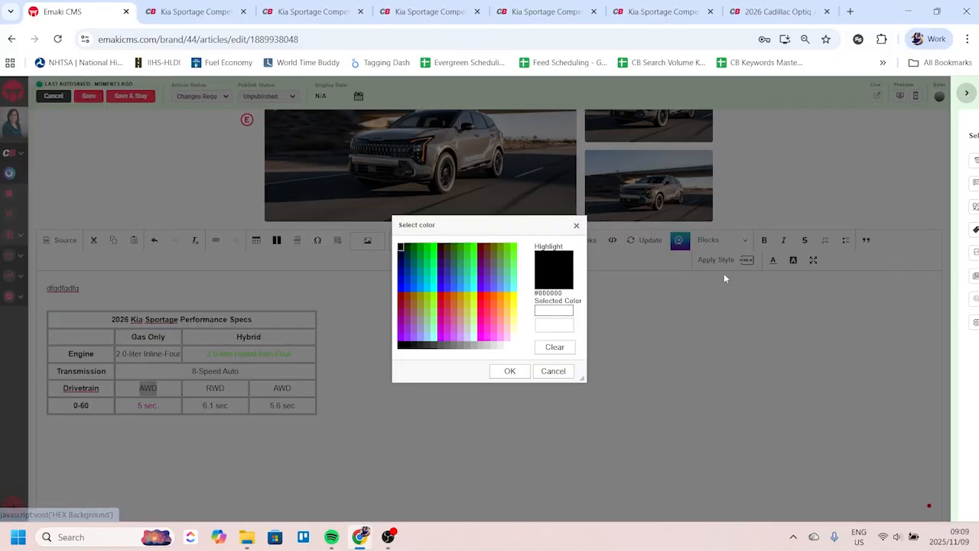
{"action": "left_click", "coordinate": [454, 288]}
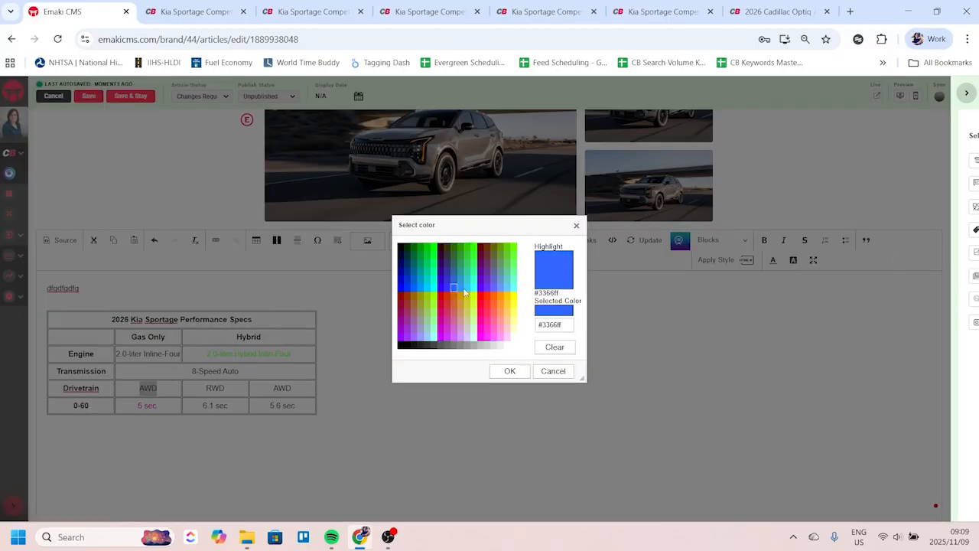
{"action": "left_click", "coordinate": [507, 371]}
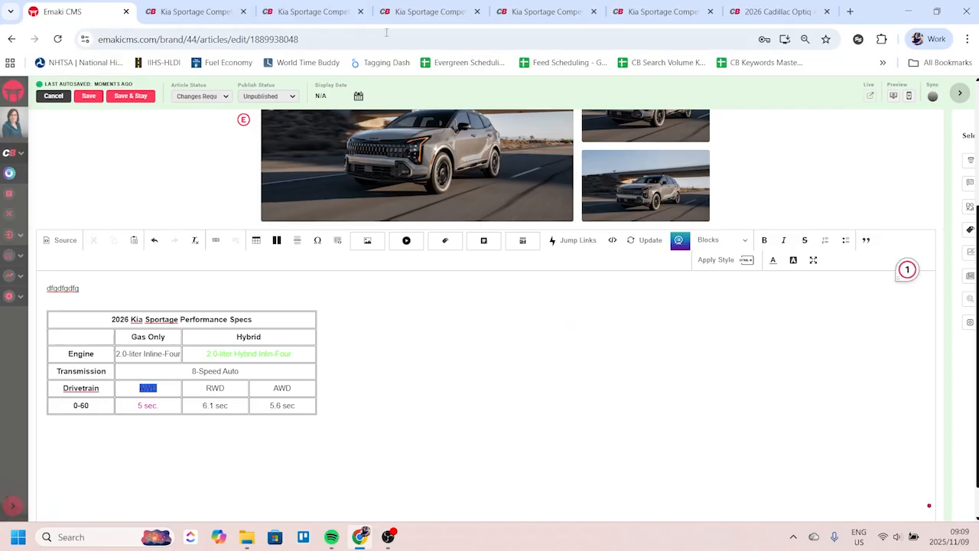
{"action": "left_click", "coordinate": [143, 96]}
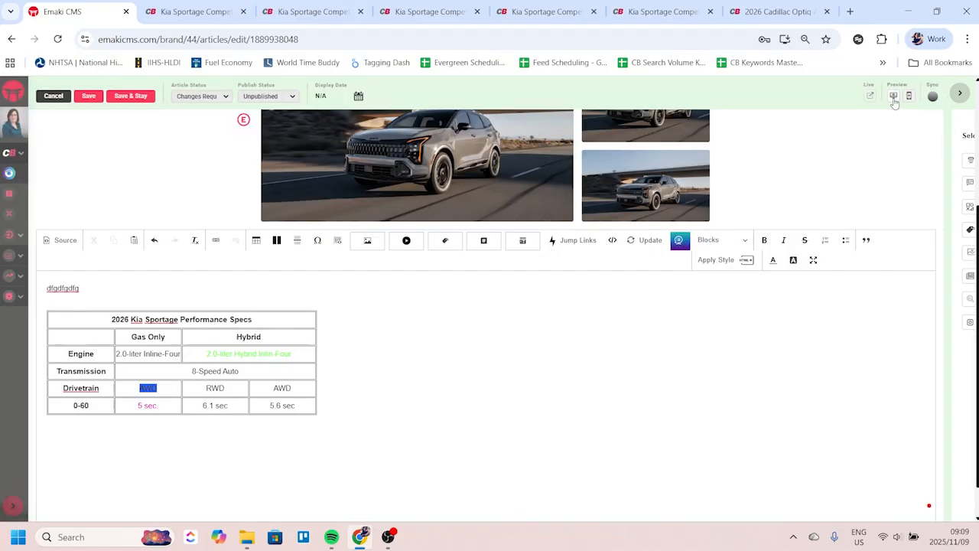
Step: Preview the article to confirm AWD's blue highlight, then go back to the editor
{"action": "left_click", "coordinate": [893, 96]}
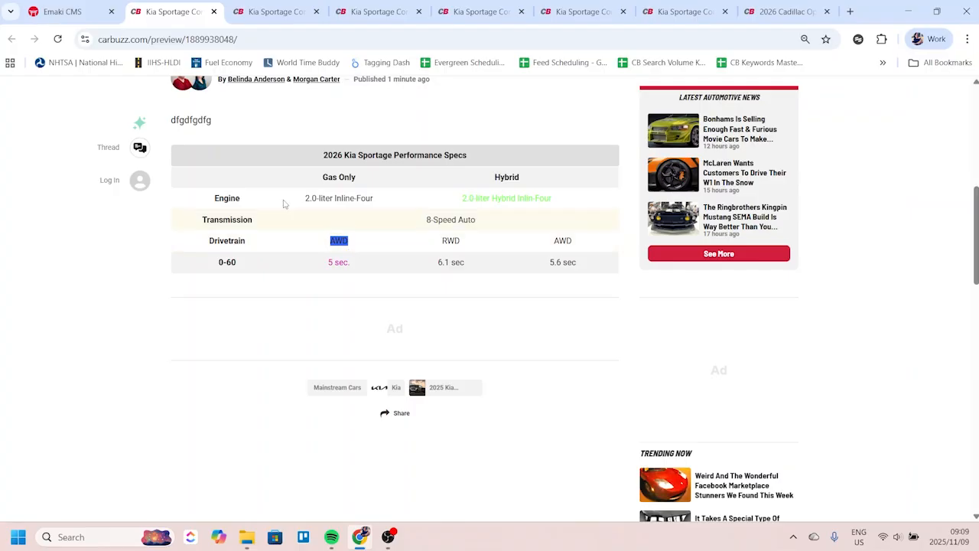
{"action": "left_click", "coordinate": [54, 8]}
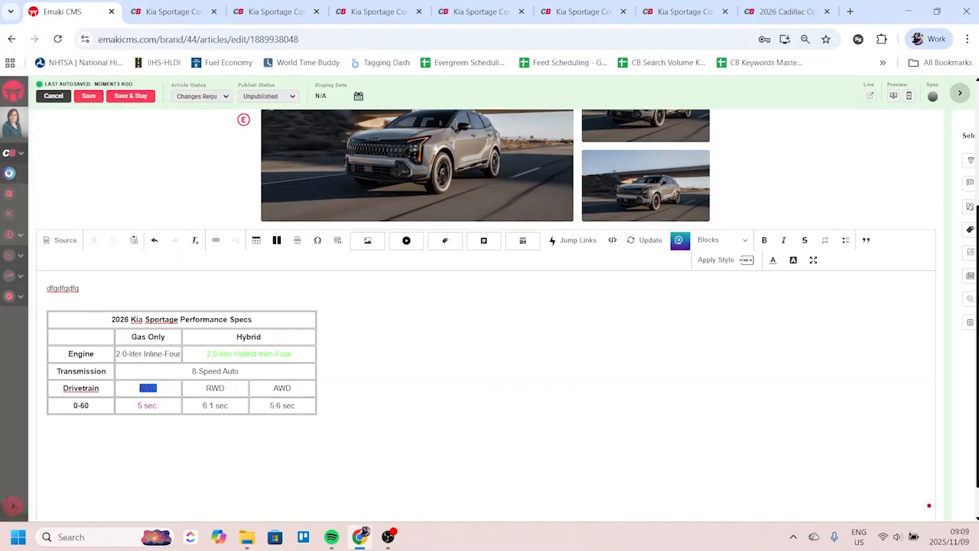
Step: Delete RWD from the Hybrid drivetrain cell, trying and undoing a cell merge
{"action": "key", "text": "alt+Tab"}
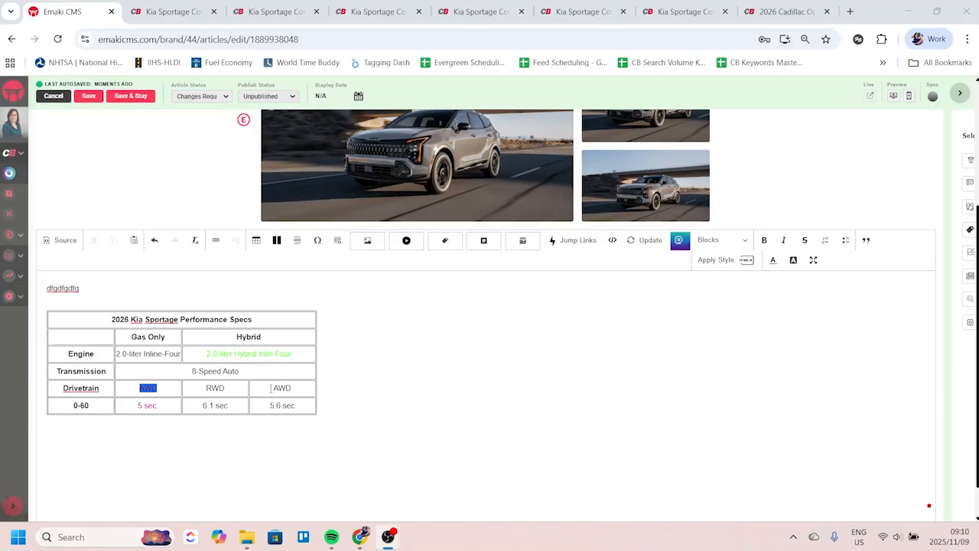
{"action": "double_click", "coordinate": [215, 388]}
{"action": "key", "text": "BackSpace"}
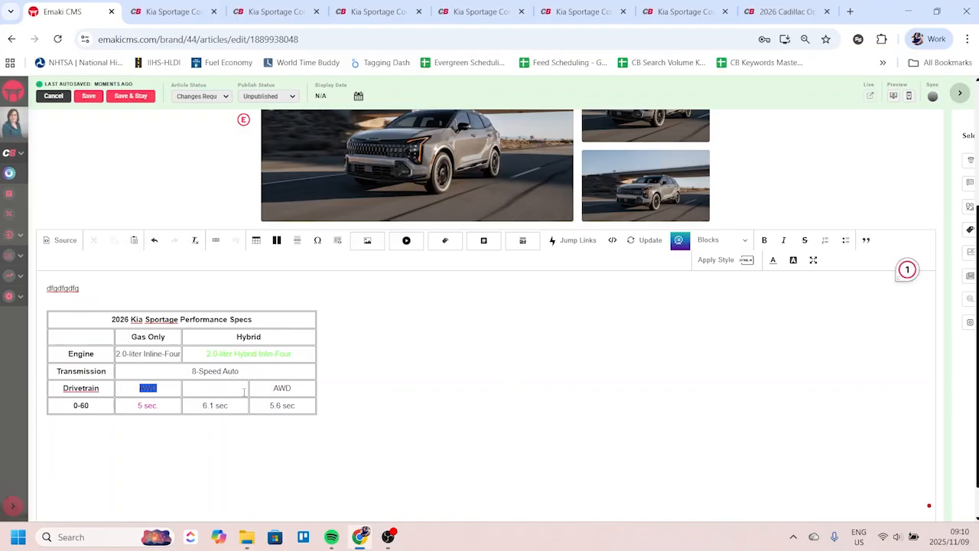
{"action": "left_click_drag", "start_coordinate": [234, 388], "coordinate": [277, 389]}
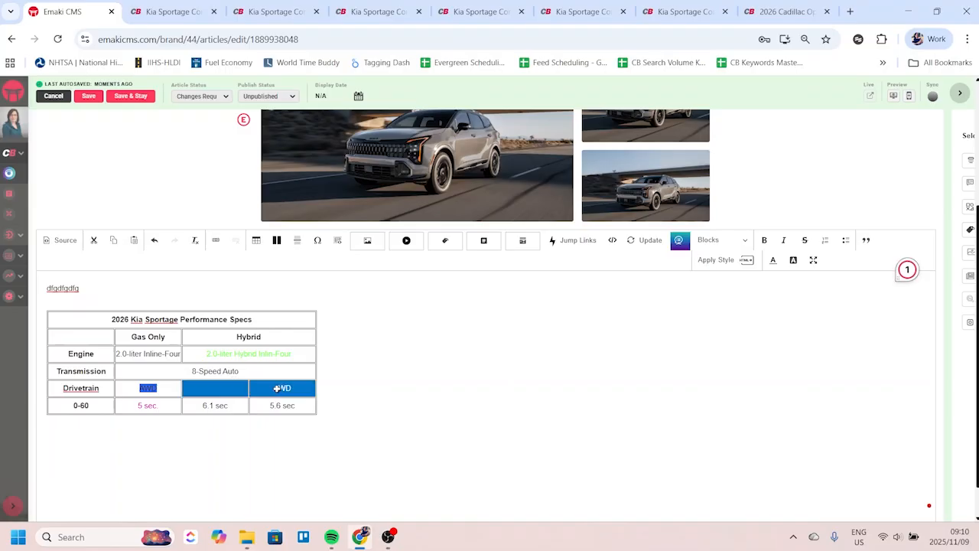
{"action": "right_click", "coordinate": [277, 389]}
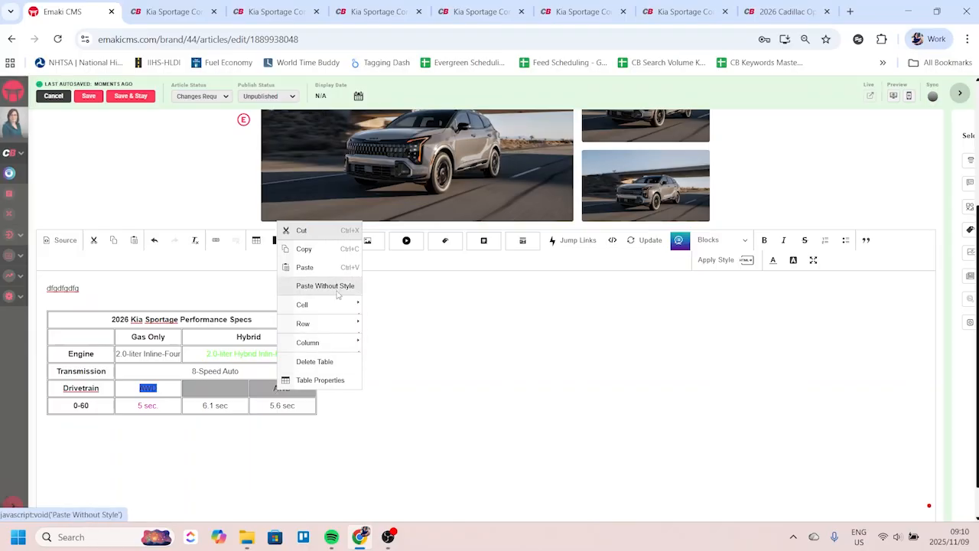
{"action": "mouse_move", "coordinate": [329, 305]}
{"action": "left_click", "coordinate": [417, 361]}
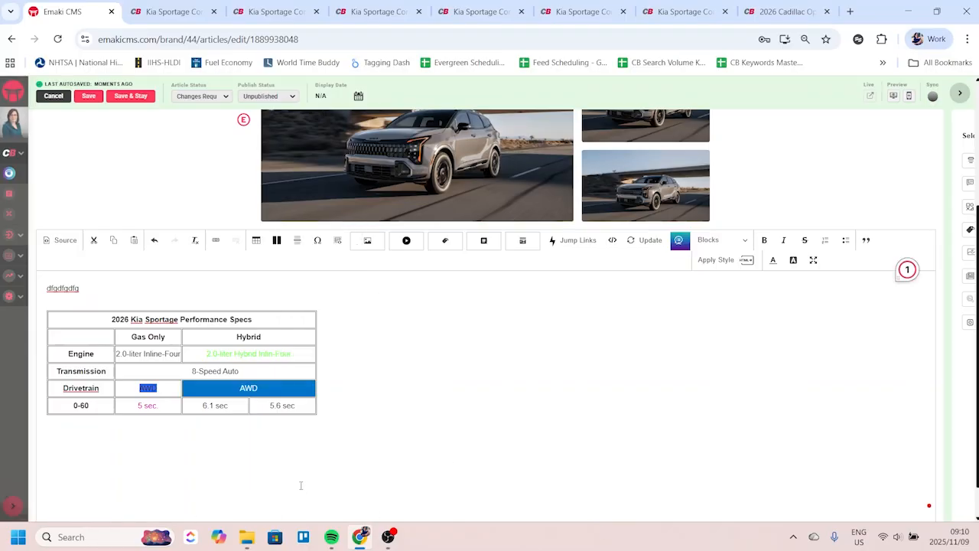
{"action": "key", "text": "ctrl+z"}
{"action": "left_click", "coordinate": [368, 420]}
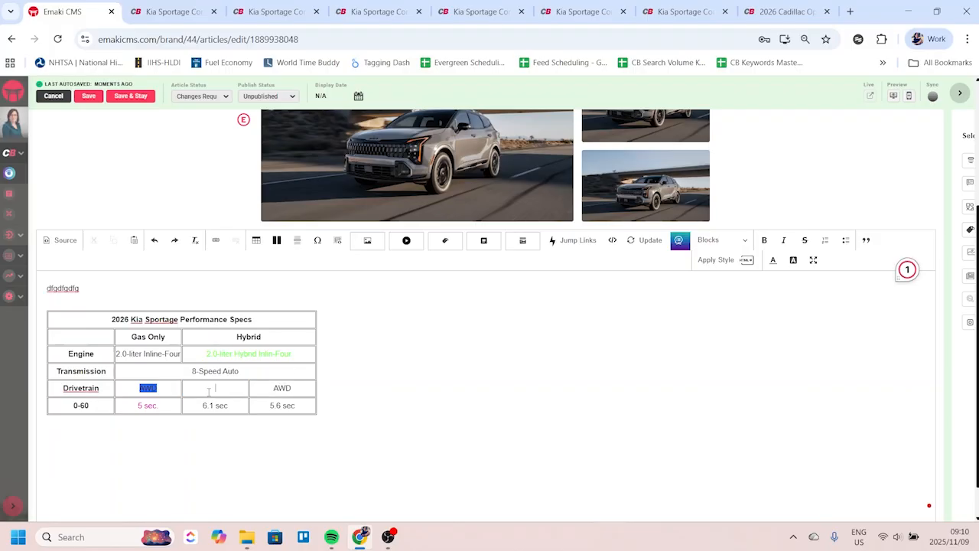
Step: Delete the column holding the emptied cell and 6.1 sec
{"action": "right_click", "coordinate": [213, 389]}
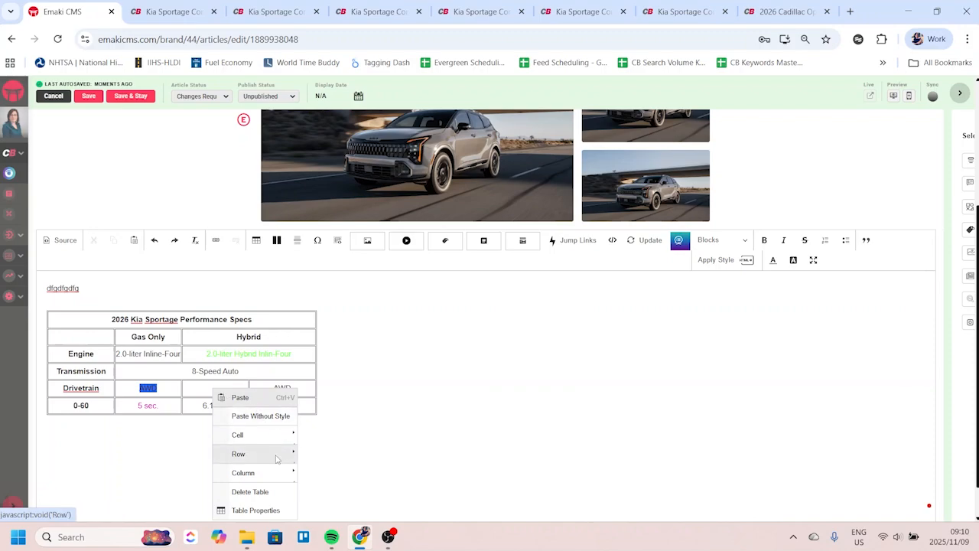
{"action": "mouse_move", "coordinate": [260, 473]}
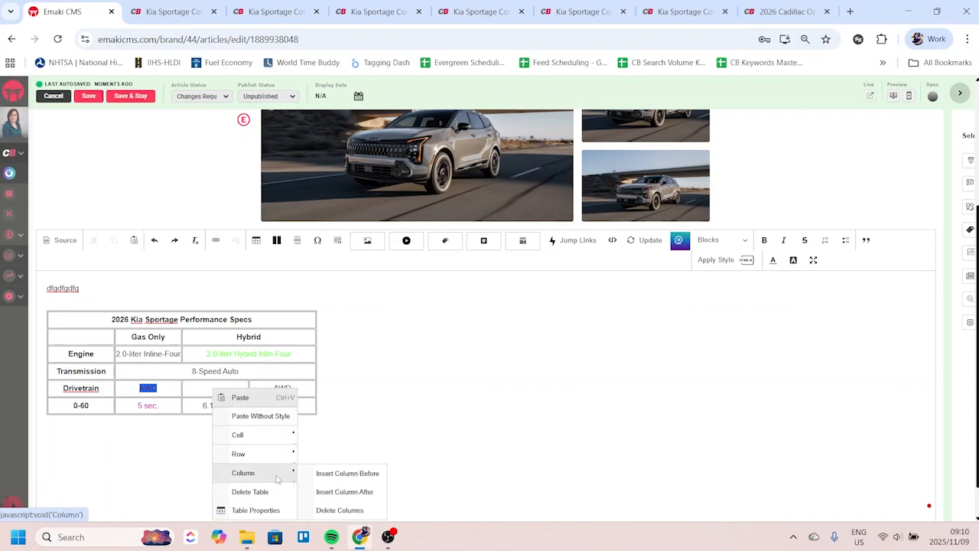
{"action": "left_click", "coordinate": [340, 510]}
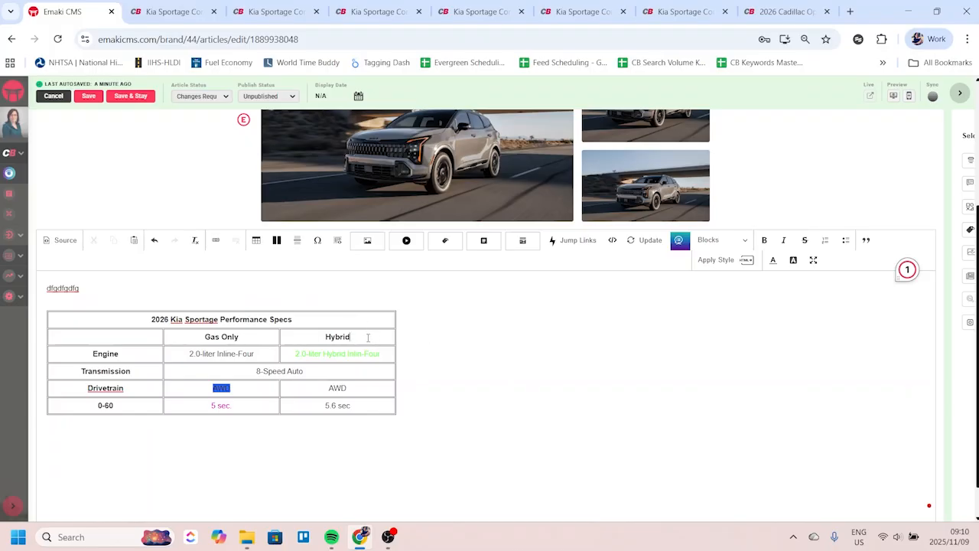
Step: Insert a new column after Hybrid with a bold 'EV' header
{"action": "key", "text": "ctrl+b"}
{"action": "right_click", "coordinate": [376, 338]}
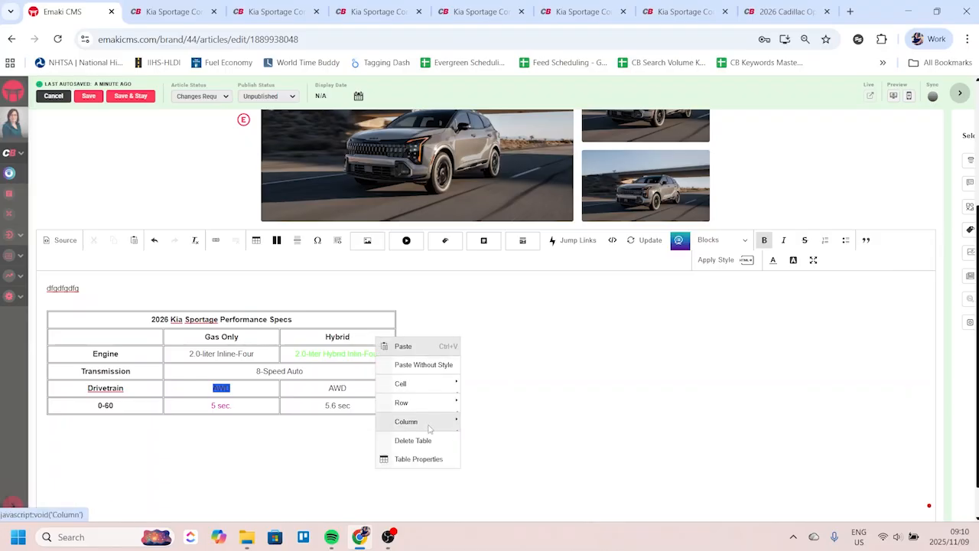
{"action": "mouse_move", "coordinate": [429, 422]}
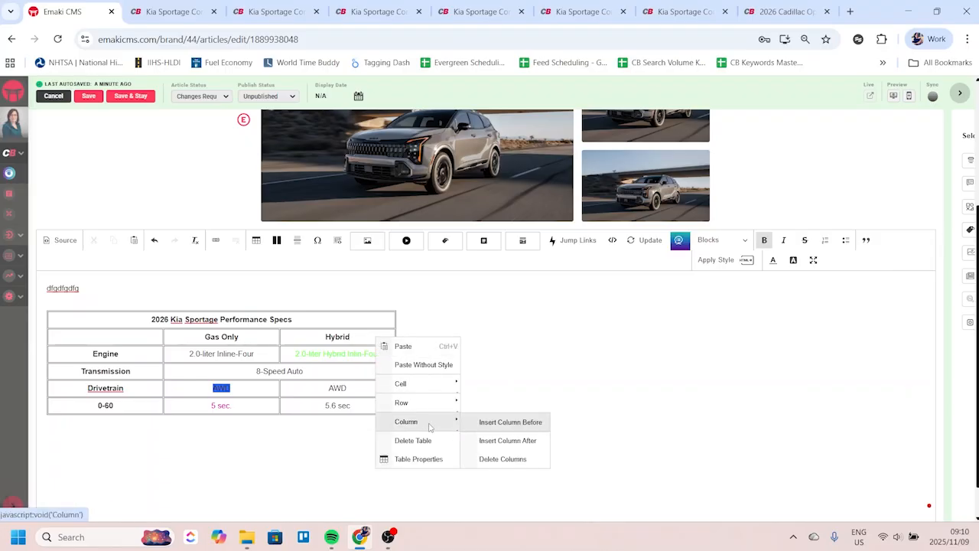
{"action": "left_click", "coordinate": [514, 440]}
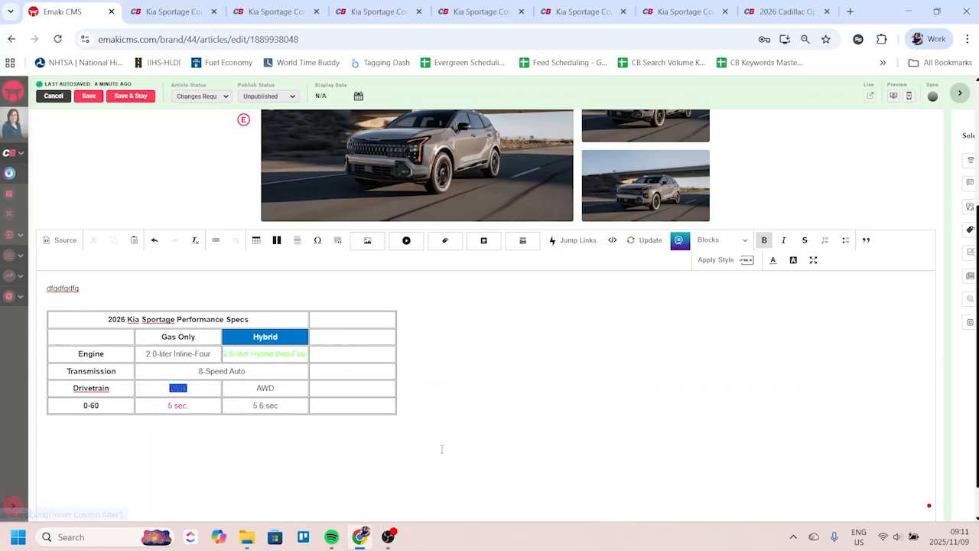
{"action": "left_click", "coordinate": [324, 335]}
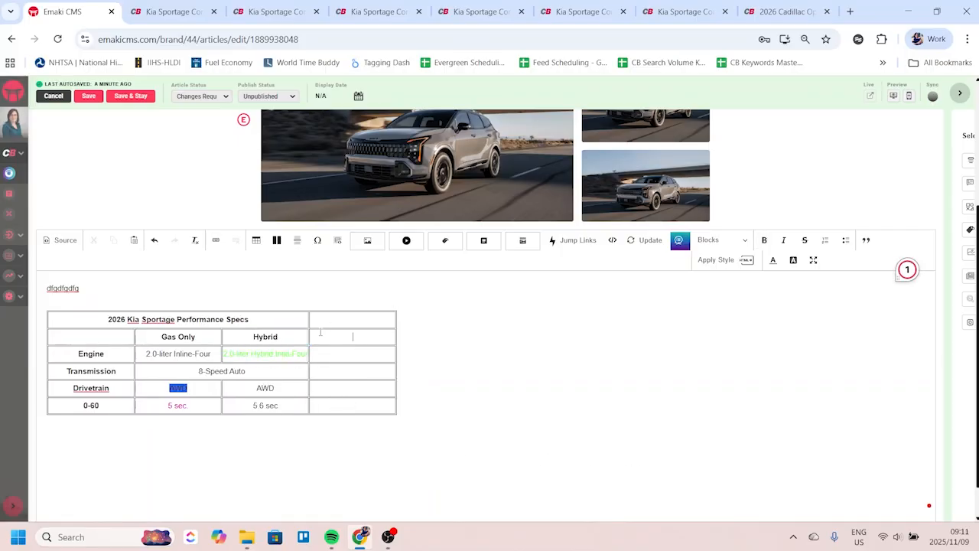
{"action": "type", "text": "EV"}
{"action": "left_click_drag", "start_coordinate": [343, 339], "coordinate": [361, 342]}
{"action": "key", "text": "ctrl+b"}
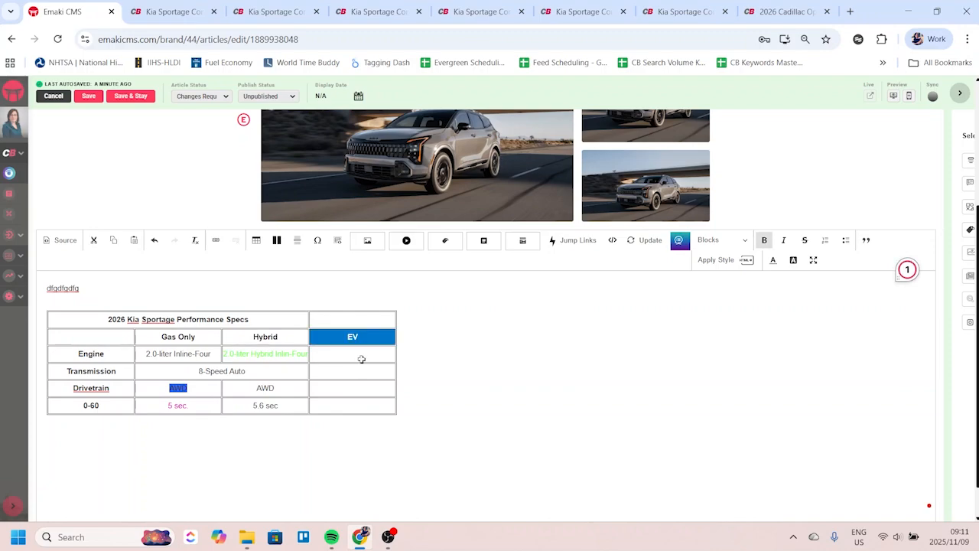
{"action": "left_click", "coordinate": [361, 359]}
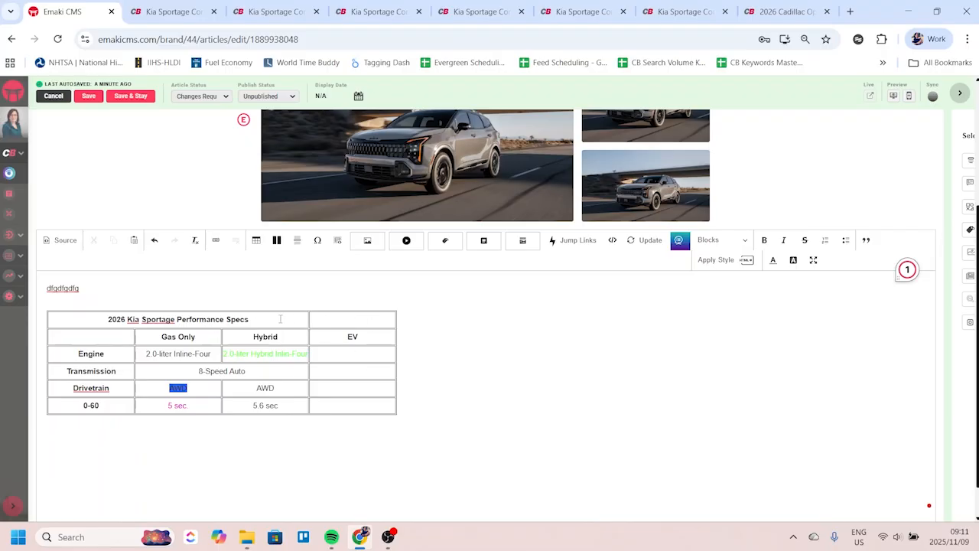
Step: Merge the title row into one cell spanning all four columns
{"action": "left_click_drag", "start_coordinate": [351, 319], "coordinate": [84, 322]}
{"action": "right_click", "coordinate": [227, 321]}
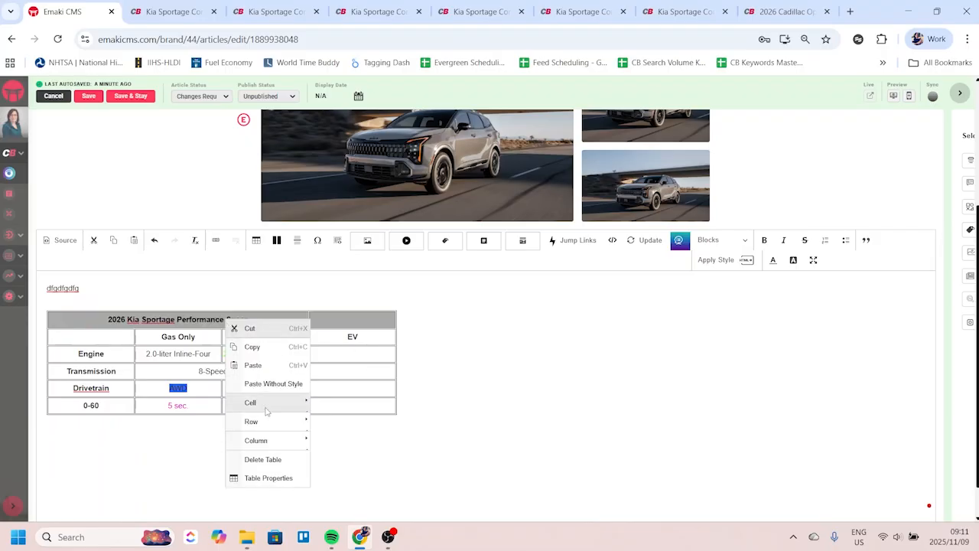
{"action": "mouse_move", "coordinate": [250, 403]}
{"action": "left_click", "coordinate": [348, 291]}
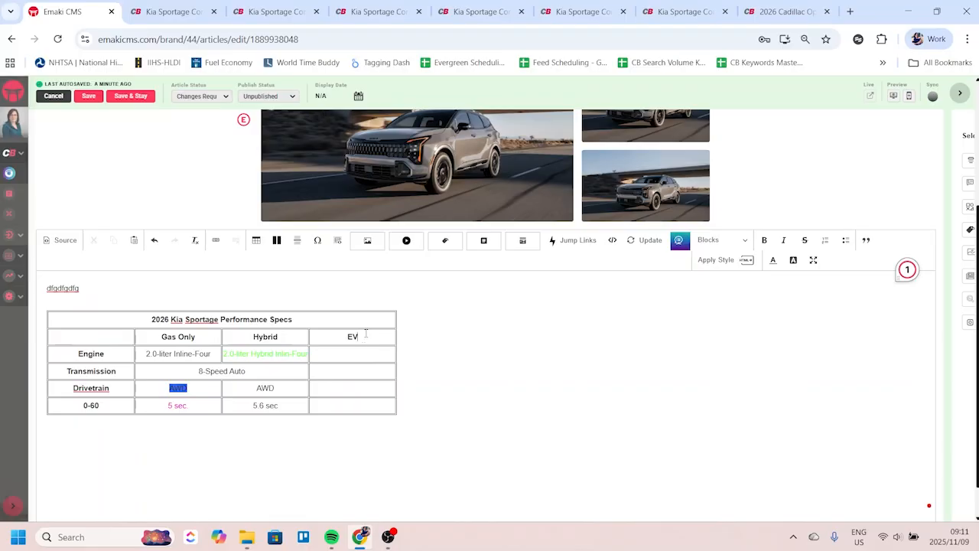
Step: Insert an empty row above the 0-60 row
{"action": "right_click", "coordinate": [366, 334]}
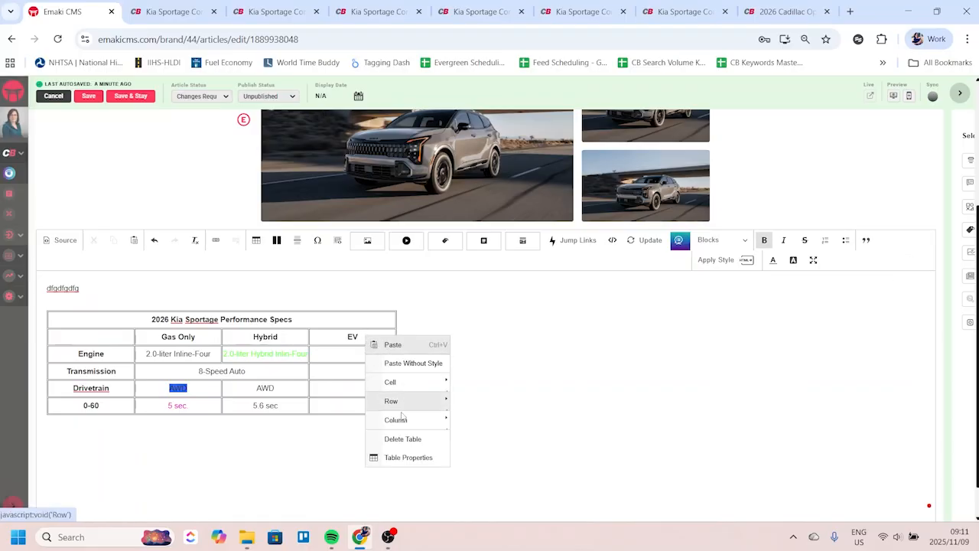
{"action": "left_click", "coordinate": [341, 353]}
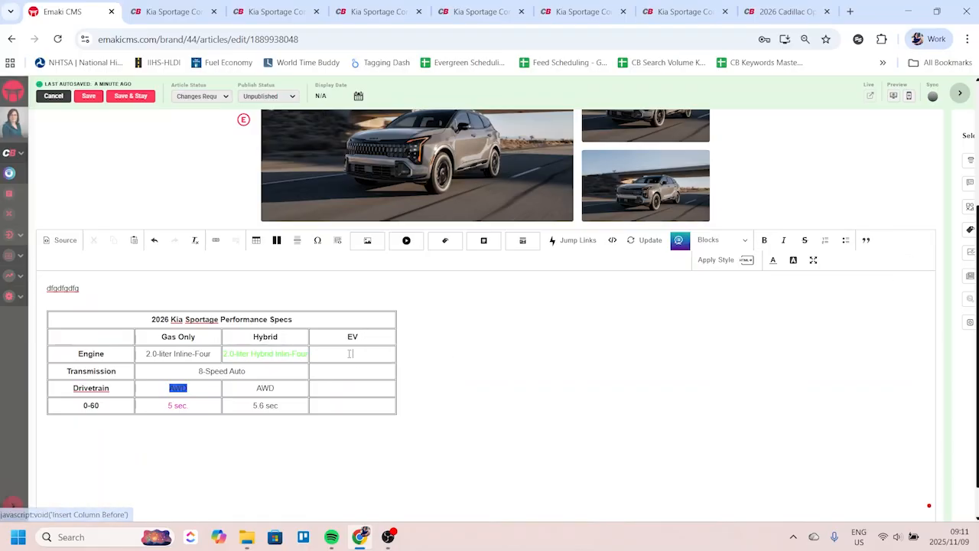
{"action": "right_click", "coordinate": [352, 403]}
{"action": "mouse_move", "coordinate": [381, 338]}
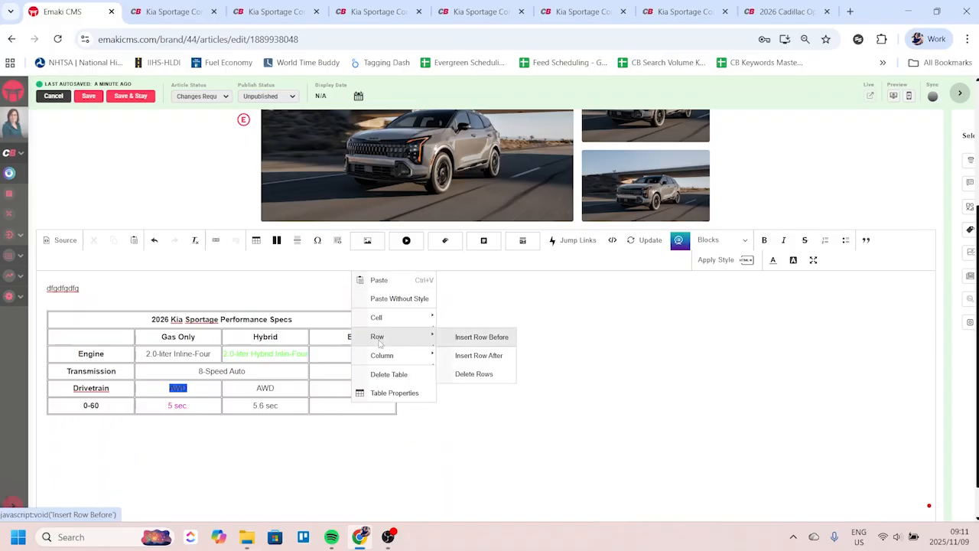
{"action": "left_click", "coordinate": [481, 337]}
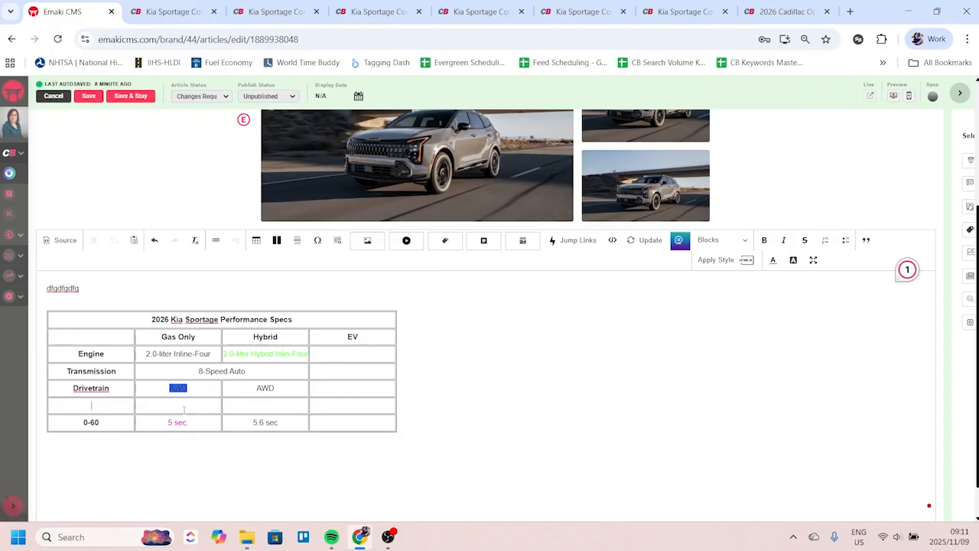
{"action": "left_click", "coordinate": [352, 404]}
Step: Add an empty row below the 0-60 row, then delete that bottom row again
{"action": "right_click", "coordinate": [357, 421]}
{"action": "mouse_move", "coordinate": [383, 358]}
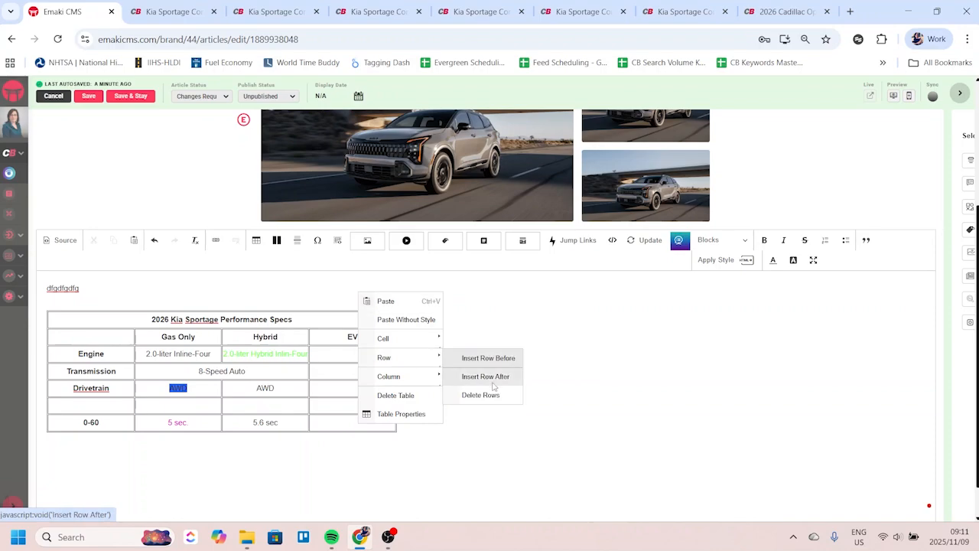
{"action": "left_click", "coordinate": [474, 374]}
{"action": "right_click", "coordinate": [104, 436]}
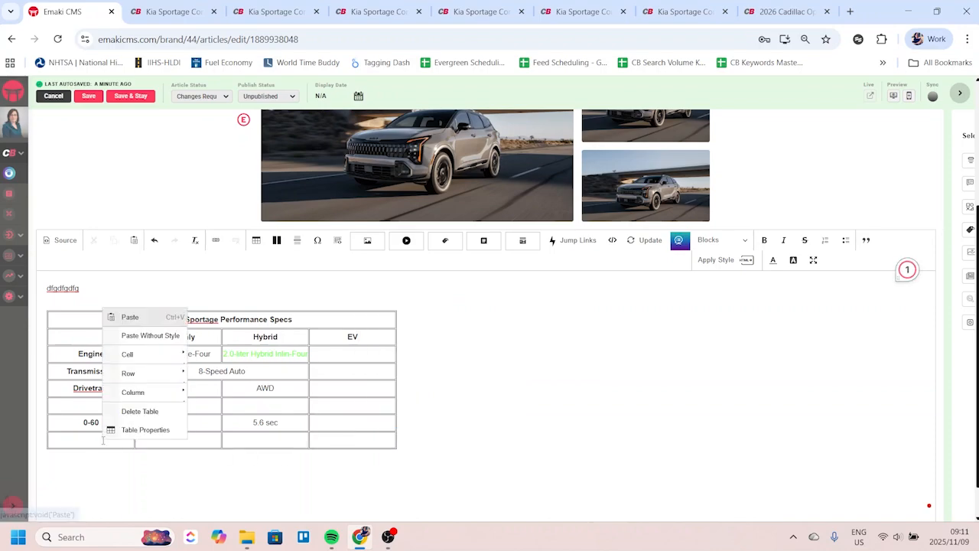
{"action": "mouse_move", "coordinate": [154, 381]}
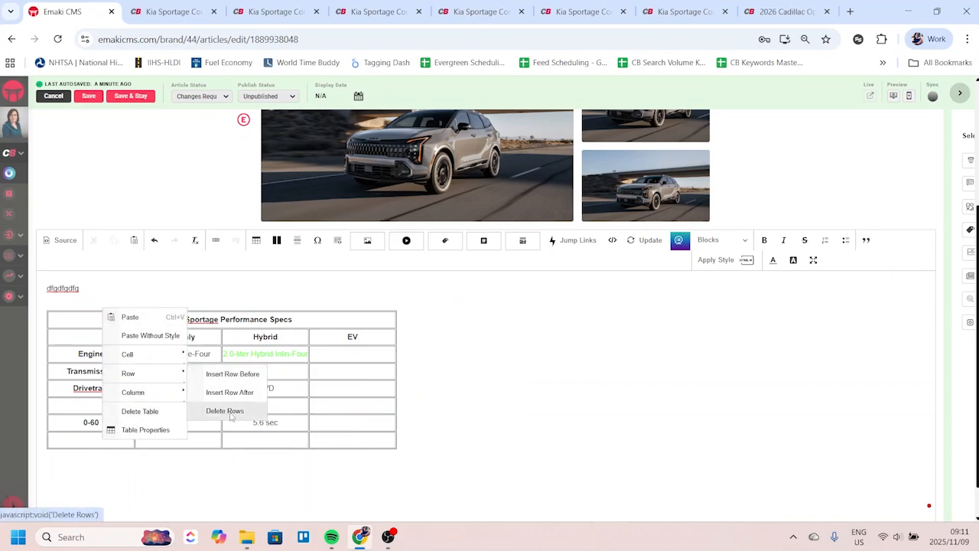
{"action": "left_click", "coordinate": [230, 413]}
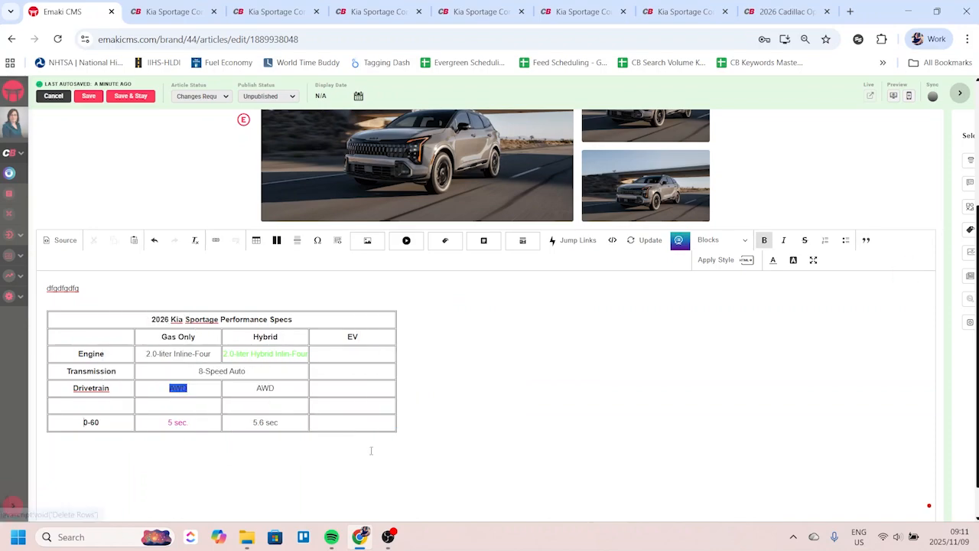
{"action": "right_click", "coordinate": [347, 392]}
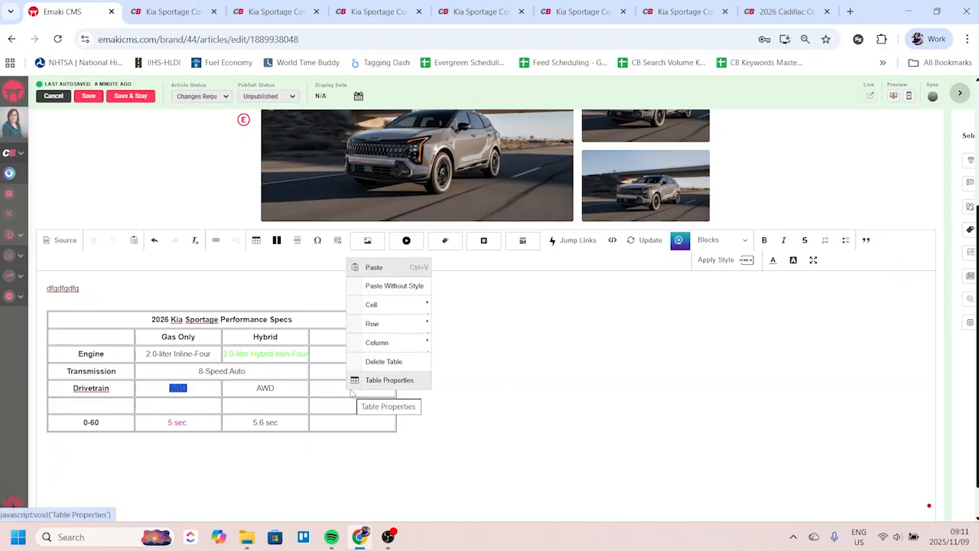
{"action": "left_click", "coordinate": [500, 446]}
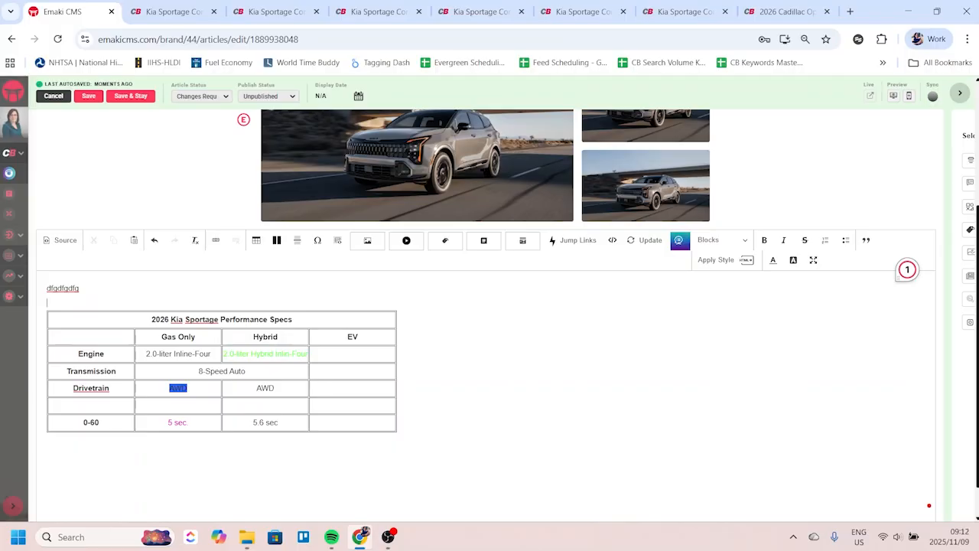
Step: Add a blank line after the dfgdfgdfg text
{"action": "scroll", "coordinate": [208, 355], "scroll_direction": "down", "scroll_amount": 1}
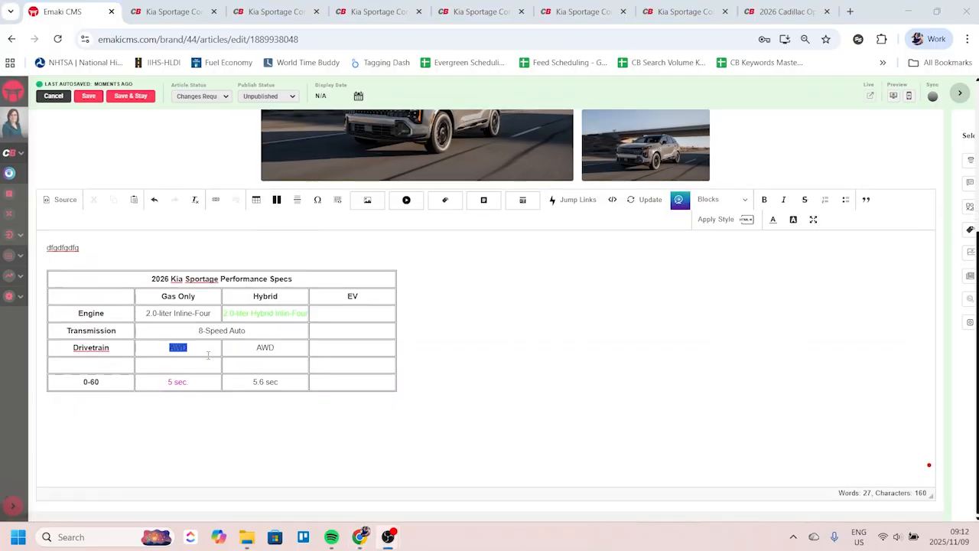
{"action": "scroll", "coordinate": [149, 310], "scroll_direction": "up", "scroll_amount": 2}
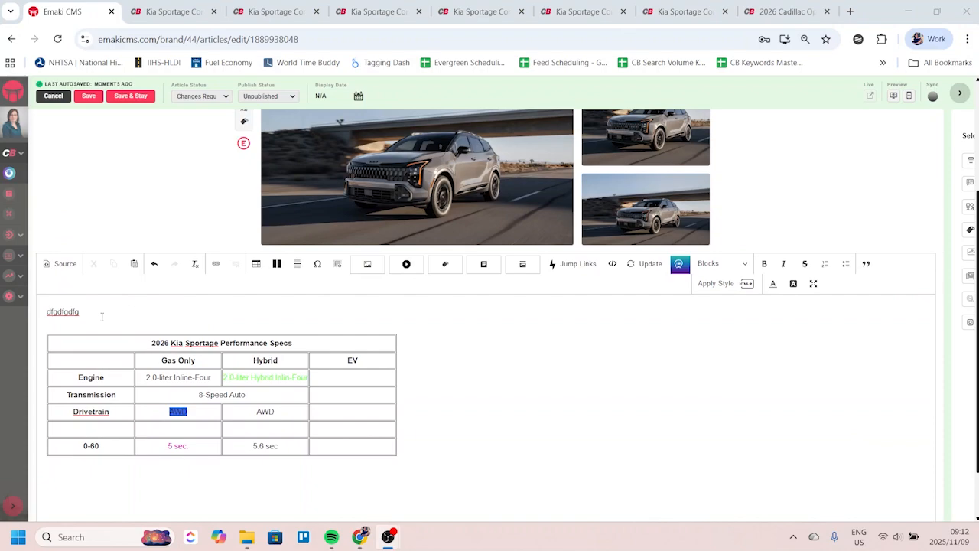
{"action": "key", "text": "Return"}
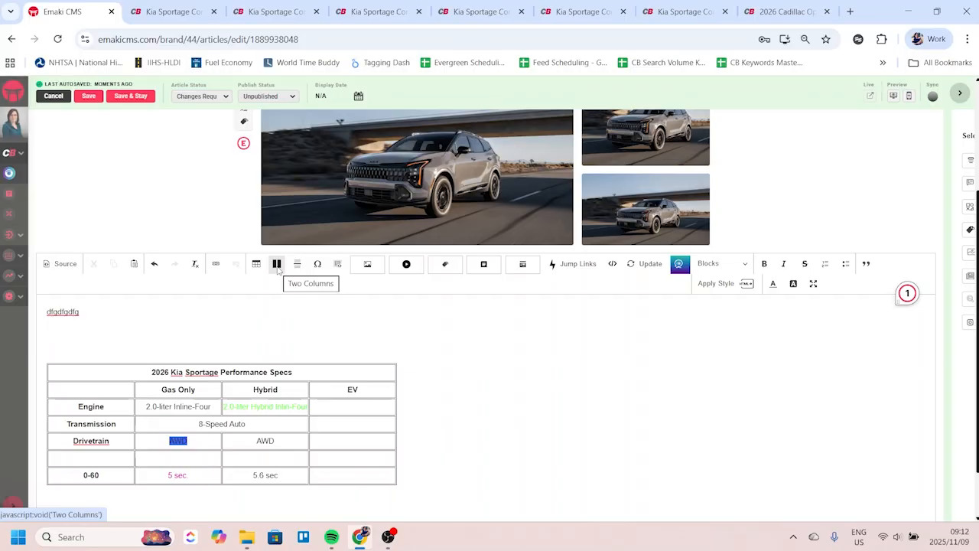
Step: Type three filler lines (sldkfjsldkfjsldkfj, sldkfjsldkfjslsdkjf, sldkfjsldkfj) below the table, then add a horizontal line
{"action": "scroll", "coordinate": [111, 397], "scroll_direction": "down", "scroll_amount": 2}
{"action": "left_click", "coordinate": [76, 446]}
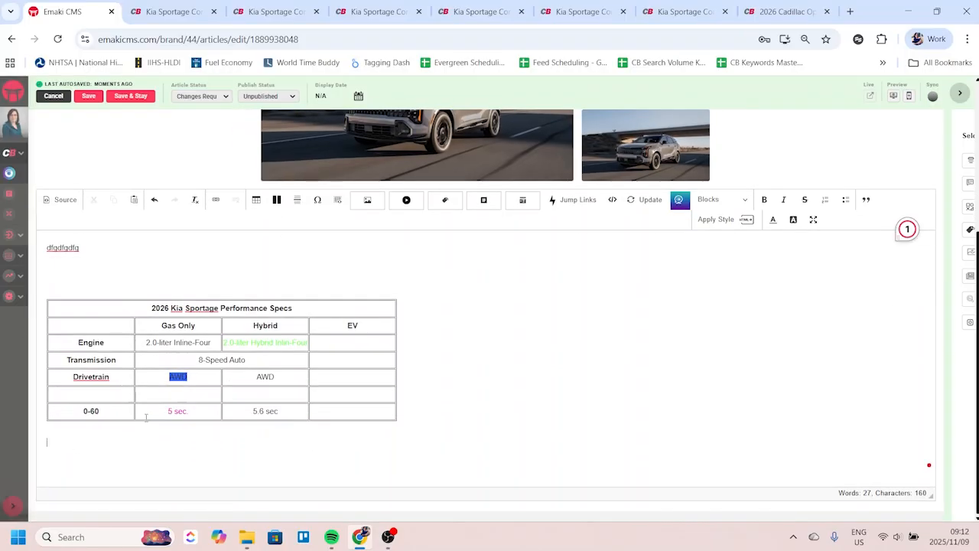
{"action": "type", "text": "sldkfjsldkfjsldkfj"}
{"action": "key", "text": "Return"}
{"action": "type", "text": "sldkfjsldkfjslsdkjf"}
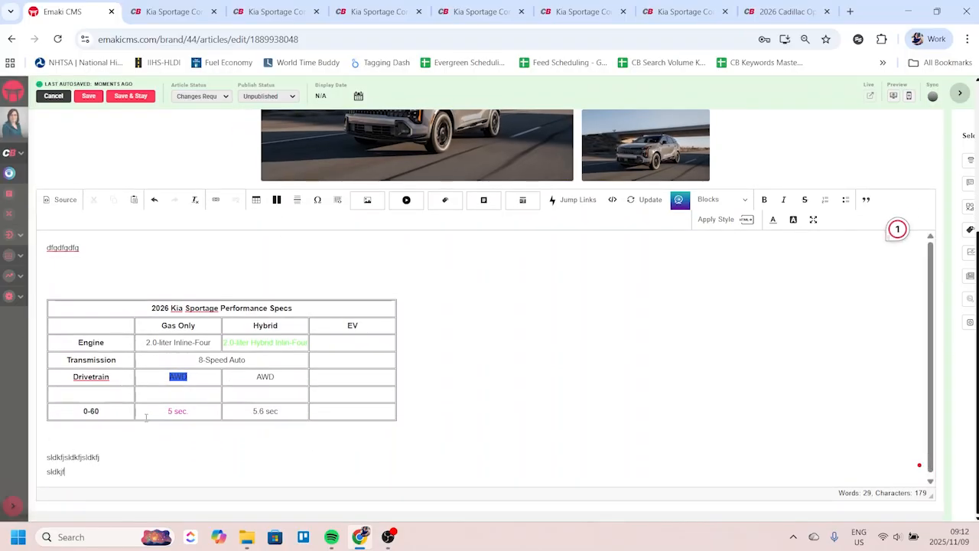
{"action": "key", "text": "Return"}
{"action": "type", "text": "sldkfjsldkfj"}
{"action": "key", "text": "Return"}
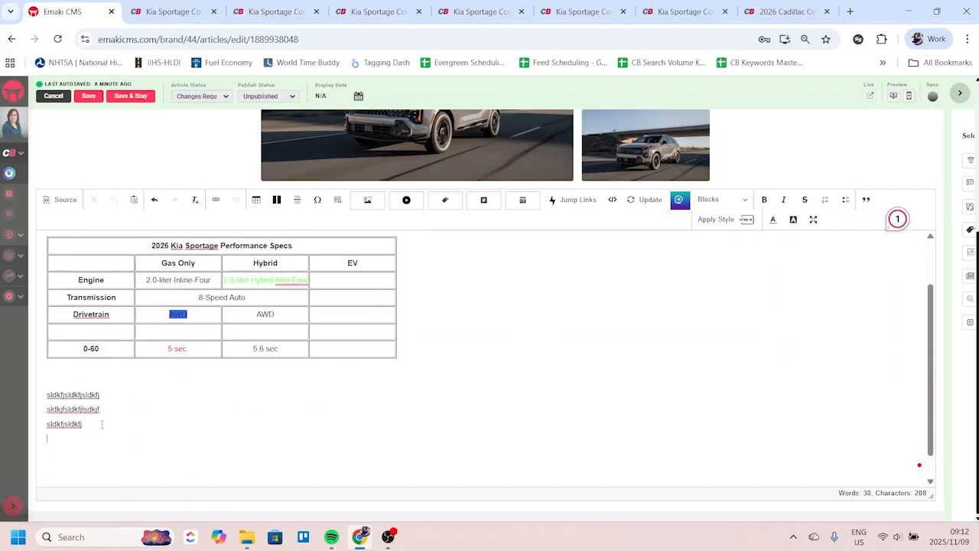
{"action": "left_click", "coordinate": [296, 199]}
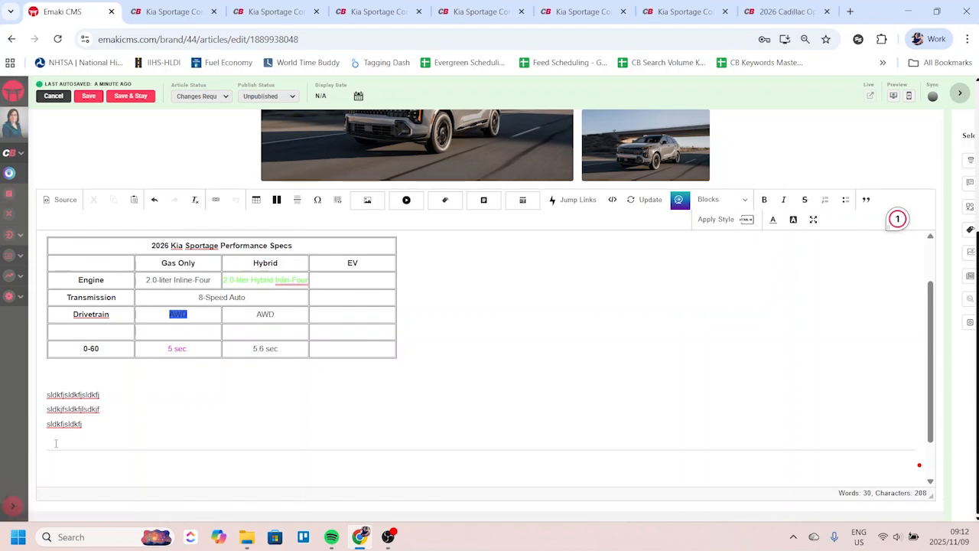
{"action": "key", "text": "Return"}
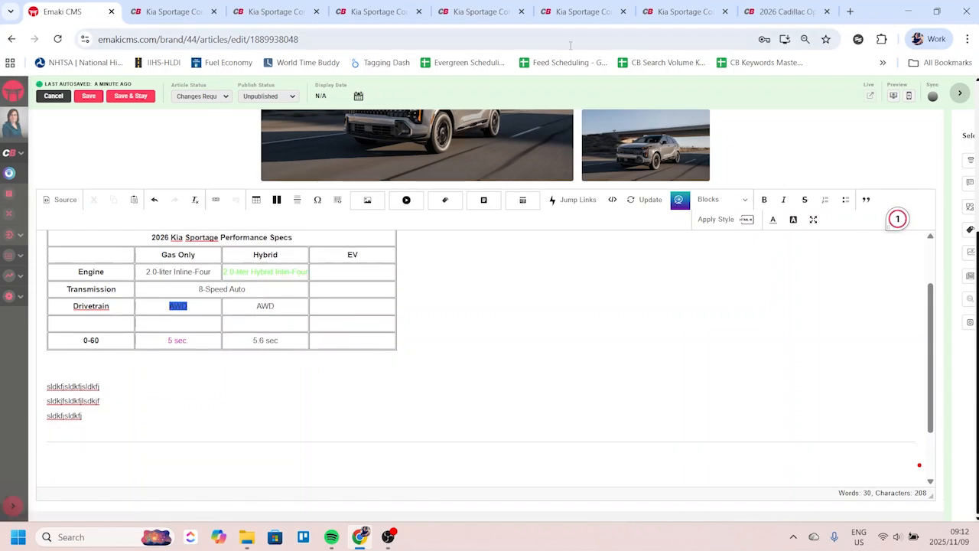
Step: Search 'carbuzz tesla cybetruck gallery' and browse the first CarBuzz Cybertruck gallery result
{"action": "left_click", "coordinate": [181, 4]}
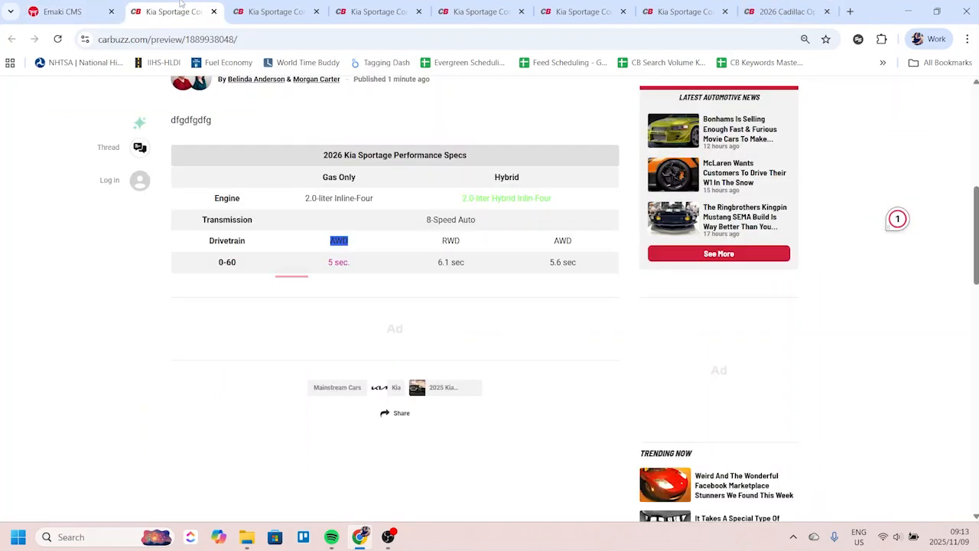
{"action": "left_click", "coordinate": [288, 38]}
{"action": "key", "text": "ctrl+a"}
{"action": "type", "text": "ca"}
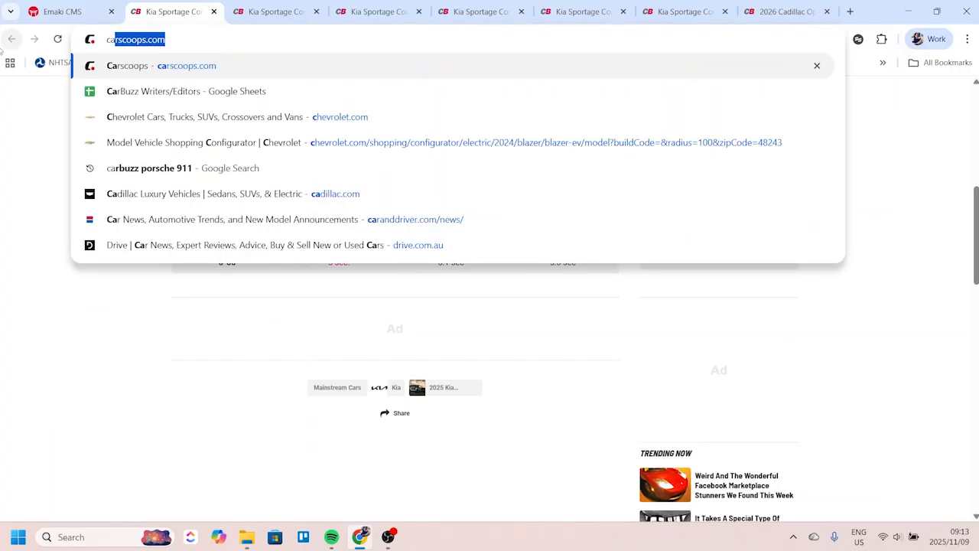
{"action": "type", "text": "rbuzz tesla cybe"}
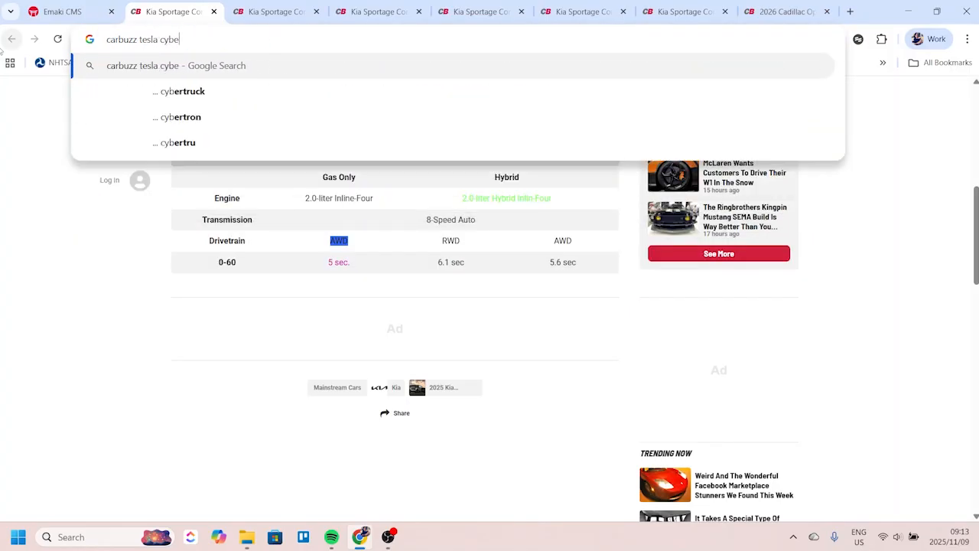
{"action": "type", "text": "truck gallery"}
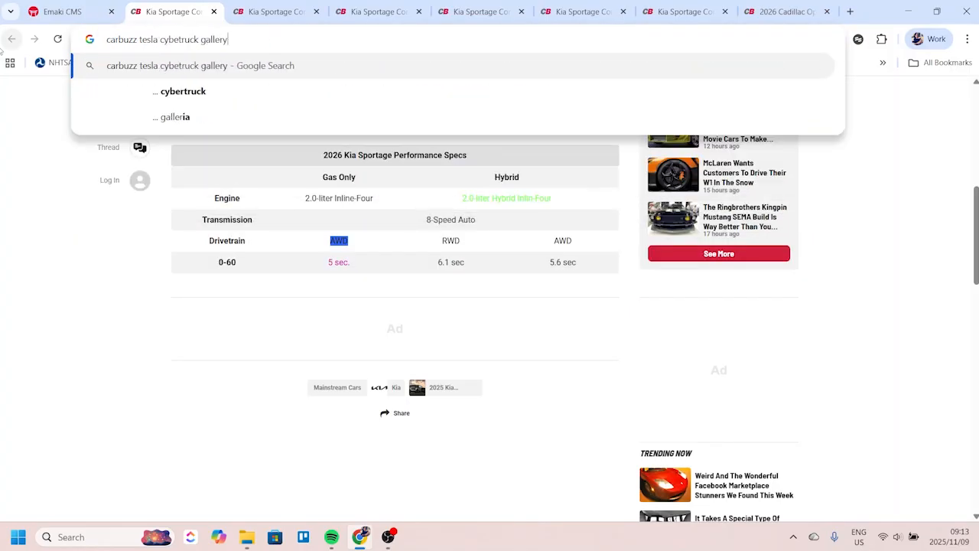
{"action": "key", "text": "Return"}
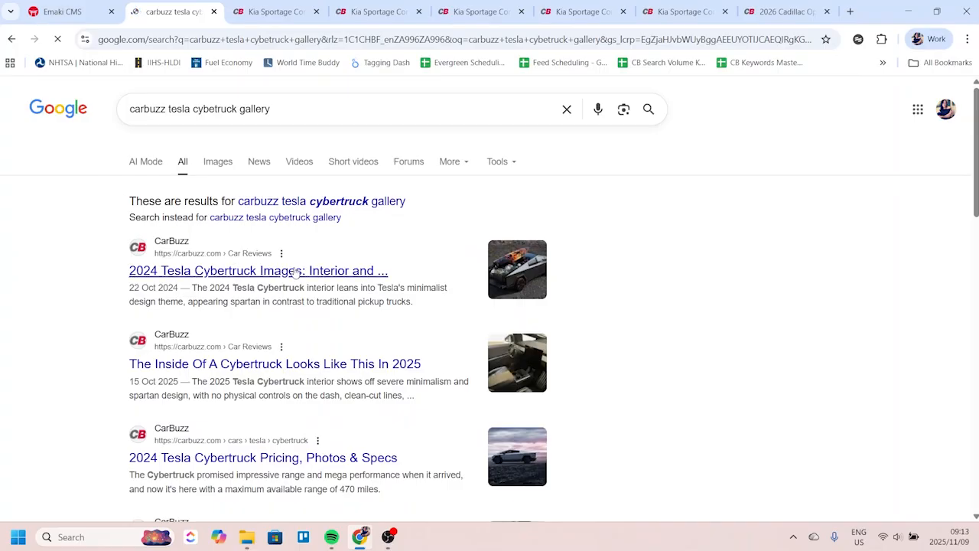
{"action": "left_click", "coordinate": [293, 270]}
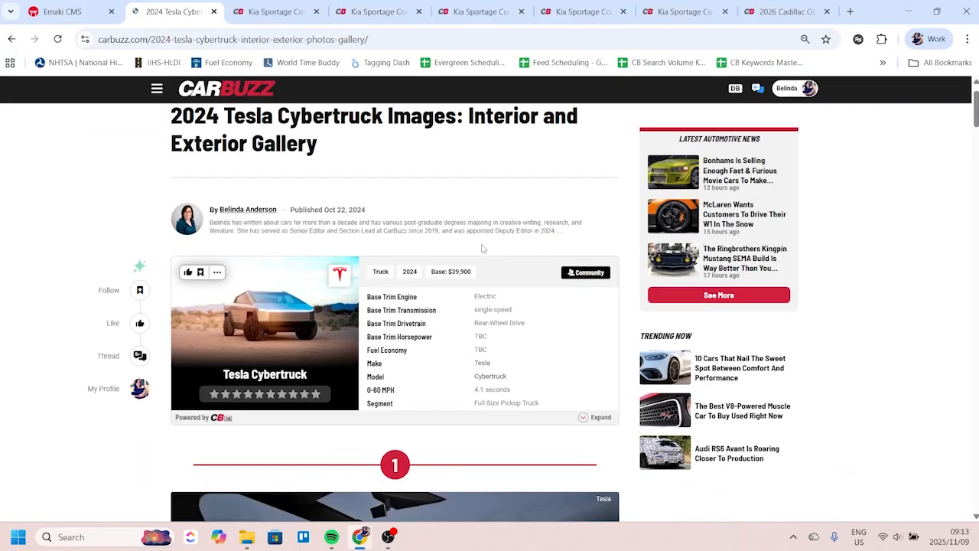
{"action": "scroll", "coordinate": [426, 250], "scroll_direction": "down", "scroll_amount": 8}
{"action": "scroll", "coordinate": [453, 237], "scroll_direction": "down", "scroll_amount": 4}
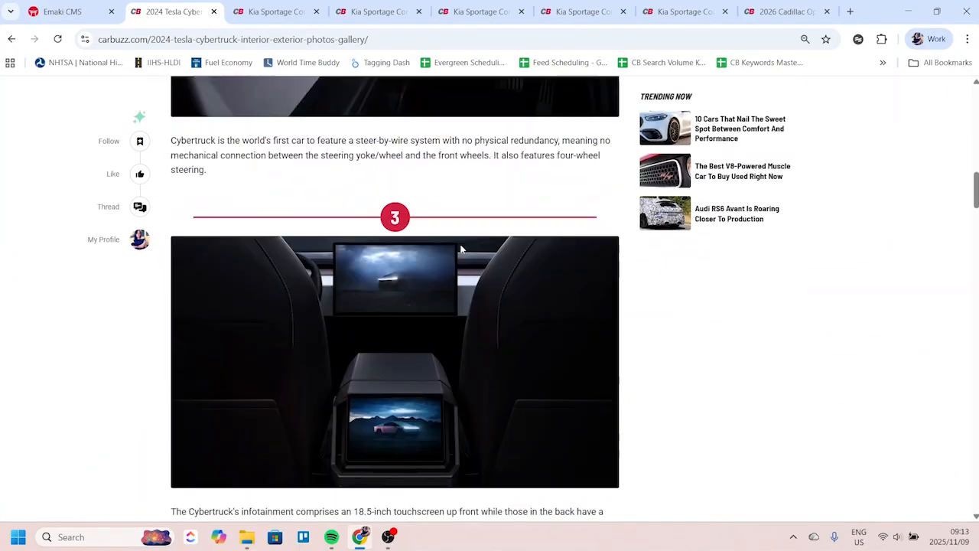
{"action": "scroll", "coordinate": [225, 210], "scroll_direction": "up", "scroll_amount": 12}
Step: Open the Cybertruck interior gallery article from the results and scroll through its photos
{"action": "key", "text": "alt+Left"}
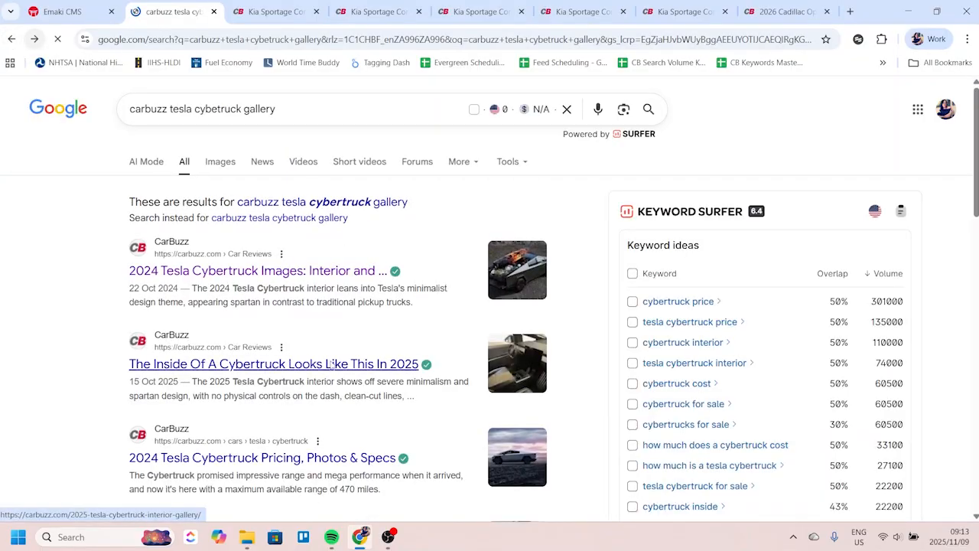
{"action": "left_click", "coordinate": [308, 366]}
{"action": "scroll", "coordinate": [823, 329], "scroll_direction": "down", "scroll_amount": 8}
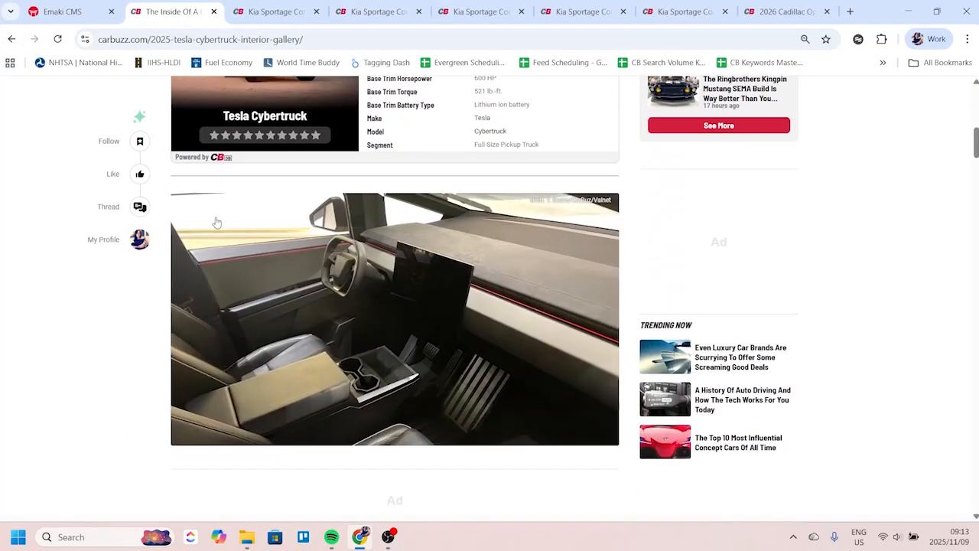
{"action": "scroll", "coordinate": [719, 165], "scroll_direction": "down", "scroll_amount": 5}
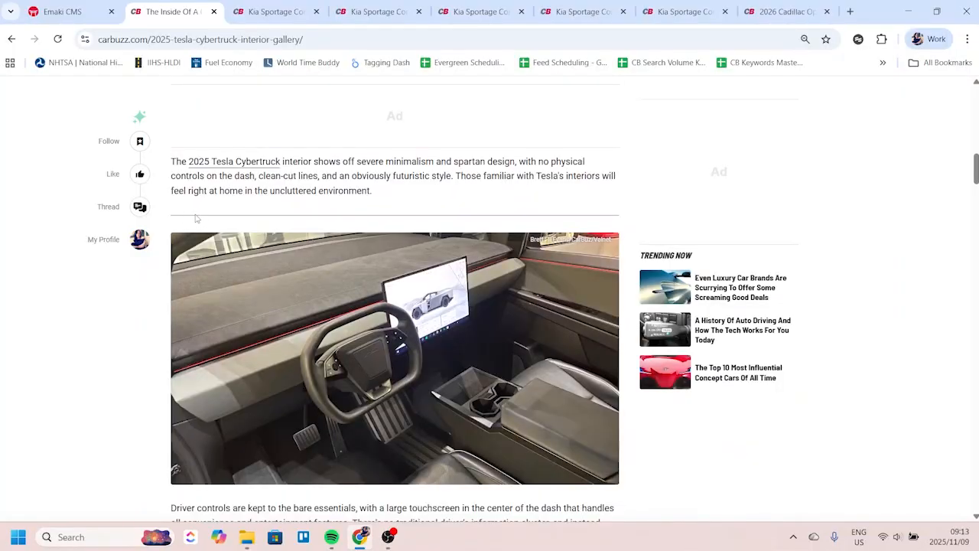
{"action": "scroll", "coordinate": [616, 222], "scroll_direction": "down", "scroll_amount": 3}
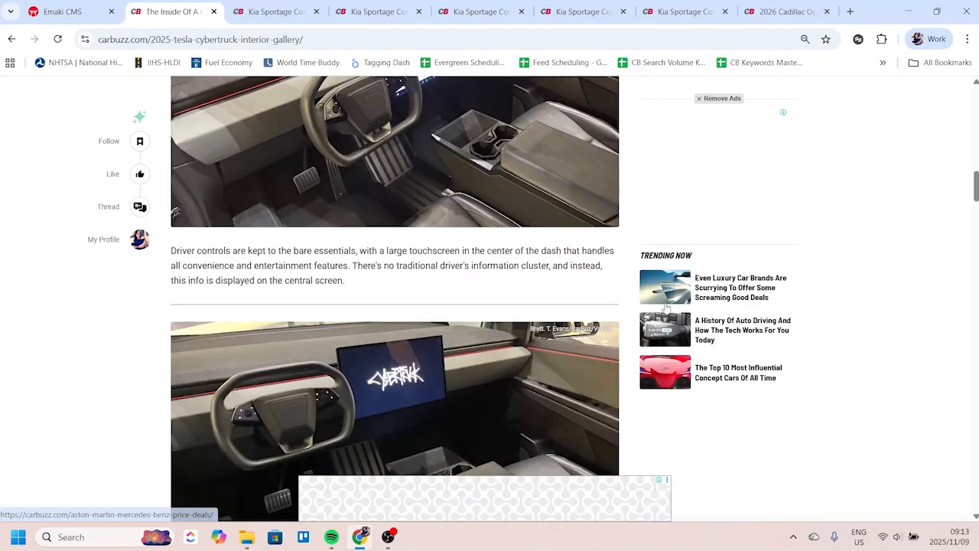
{"action": "scroll", "coordinate": [373, 312], "scroll_direction": "down", "scroll_amount": 4}
{"action": "scroll", "coordinate": [422, 354], "scroll_direction": "down", "scroll_amount": 1}
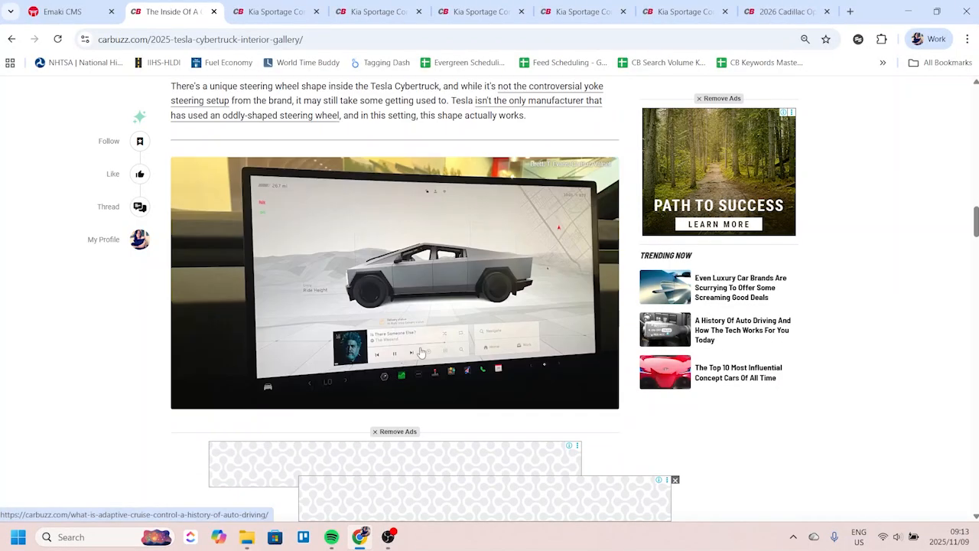
{"action": "scroll", "coordinate": [422, 354], "scroll_direction": "up", "scroll_amount": 3}
Step: Back in the Kia Sportage article, open the Omega special character chooser and cancel it
{"action": "left_click", "coordinate": [69, 12]}
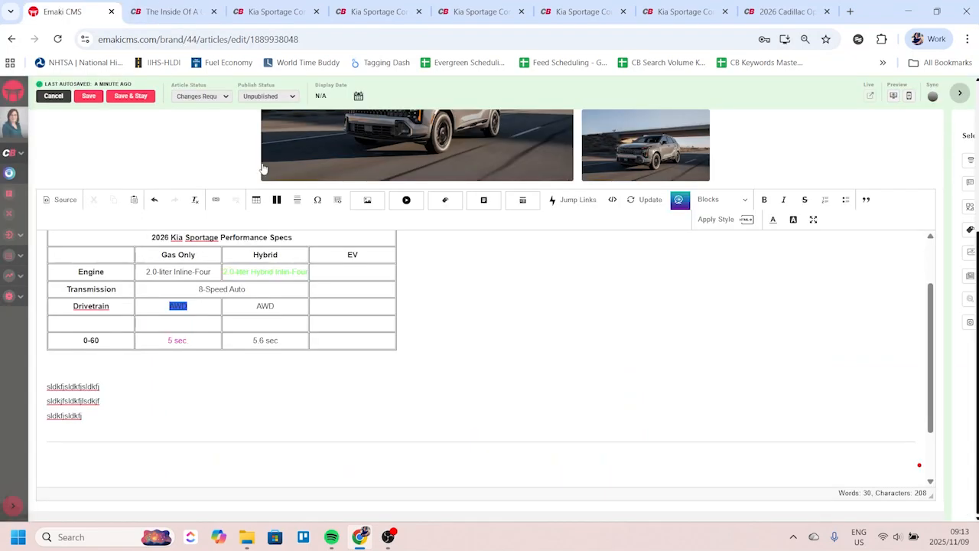
{"action": "scroll", "coordinate": [294, 205], "scroll_direction": "up", "scroll_amount": 1}
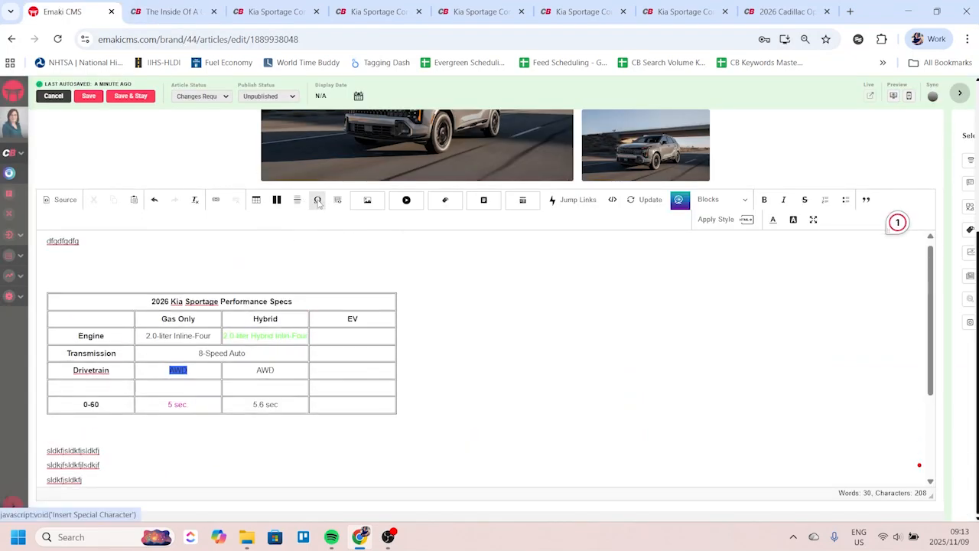
{"action": "left_click", "coordinate": [319, 207]}
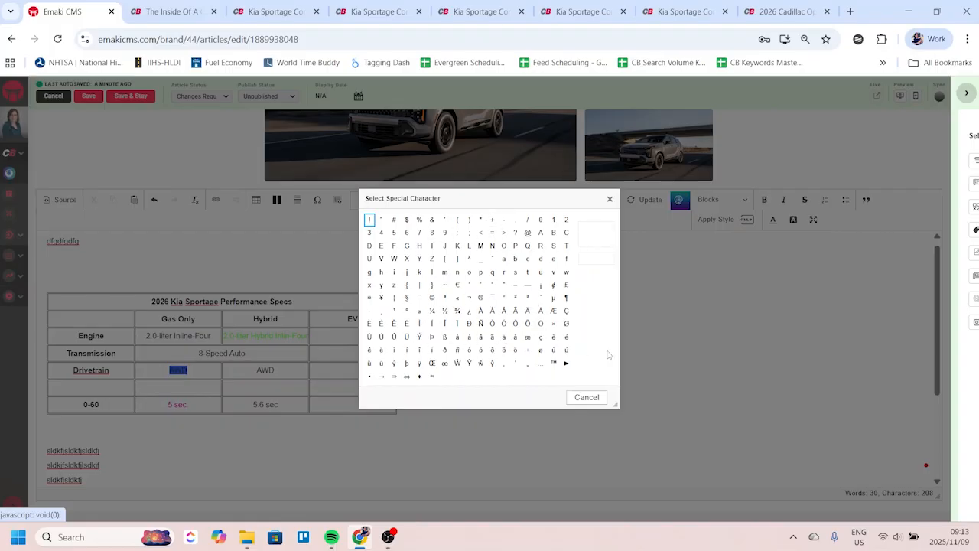
{"action": "left_click", "coordinate": [590, 398]}
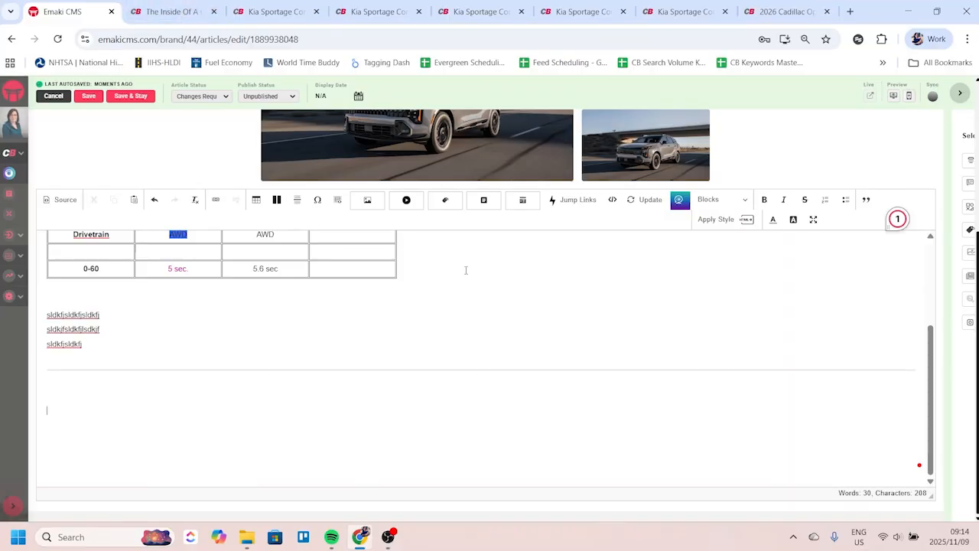
Step: Open the Image Picker and look at the sort choices, leaving it on Newest
{"action": "left_click", "coordinate": [368, 201]}
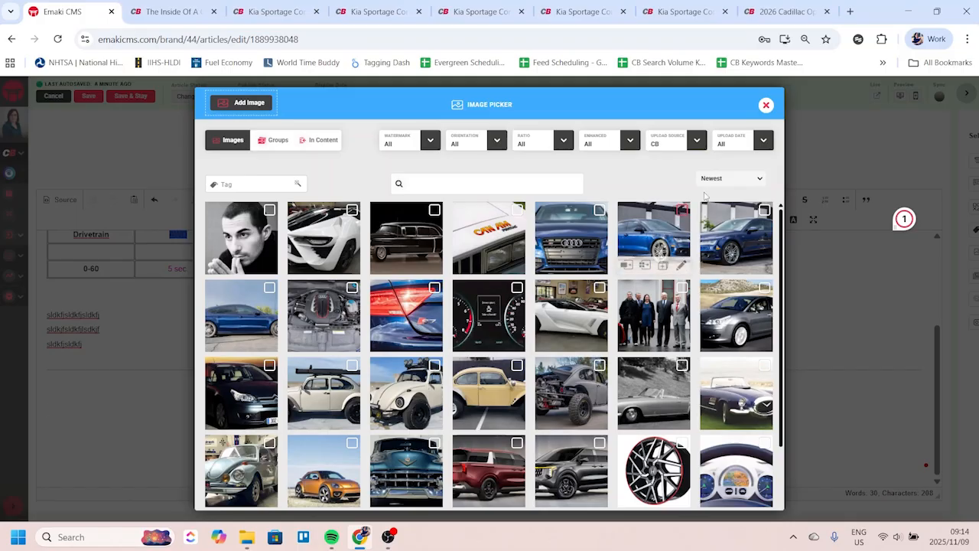
{"action": "left_click", "coordinate": [731, 180]}
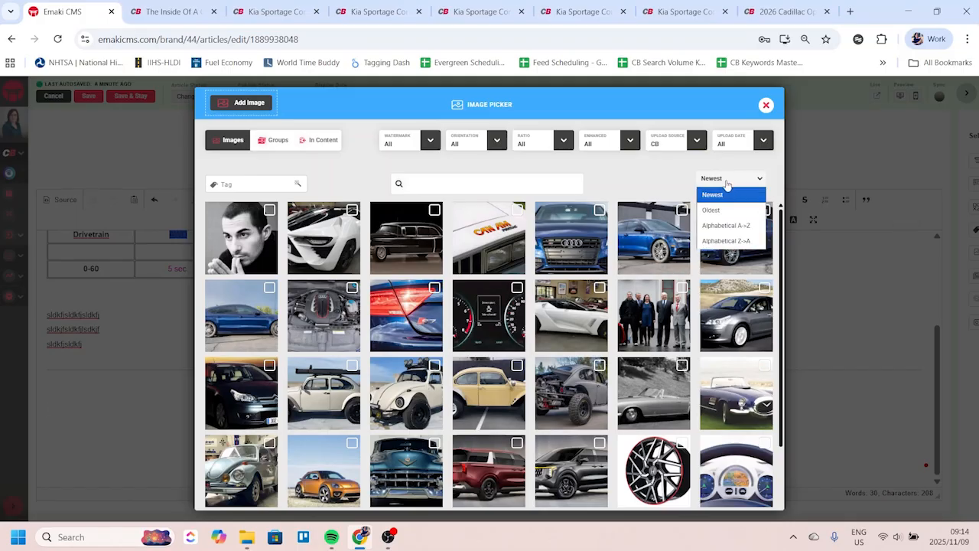
{"action": "left_click", "coordinate": [638, 176]}
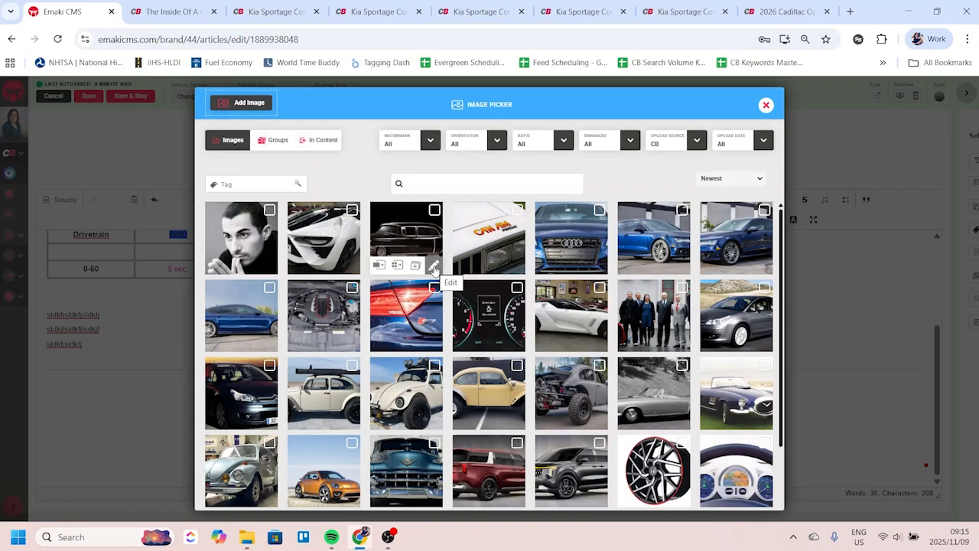
{"action": "left_click", "coordinate": [434, 267]}
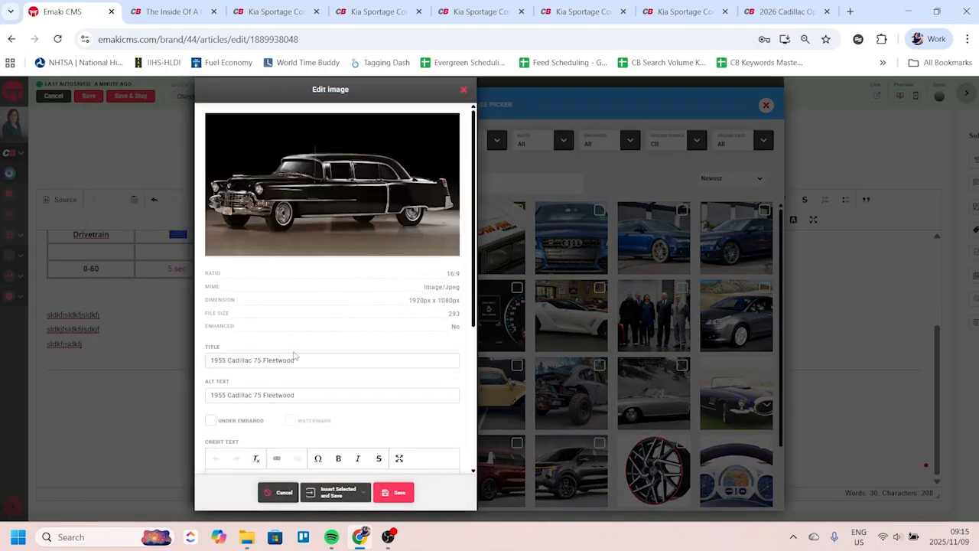
{"action": "scroll", "coordinate": [276, 349], "scroll_direction": "down", "scroll_amount": 2}
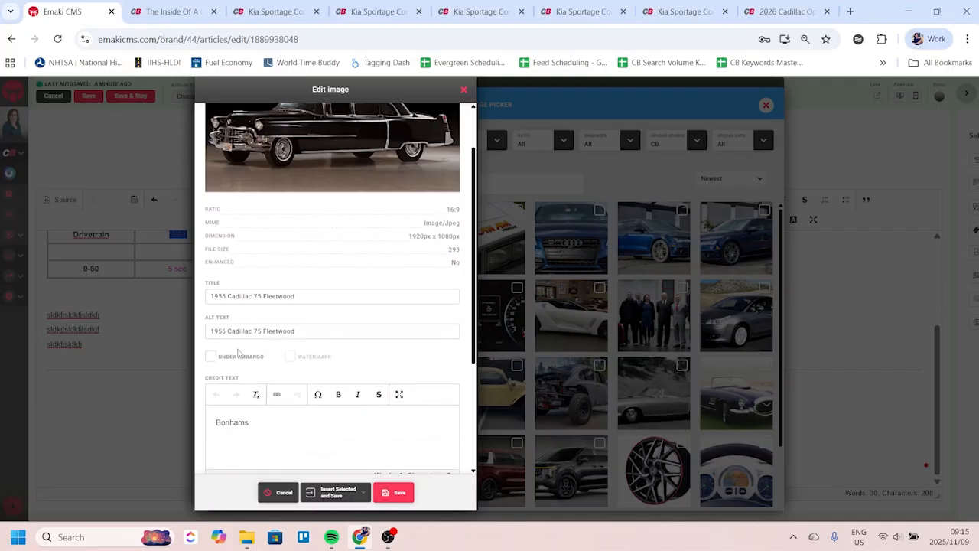
{"action": "scroll", "coordinate": [291, 356], "scroll_direction": "down", "scroll_amount": 3}
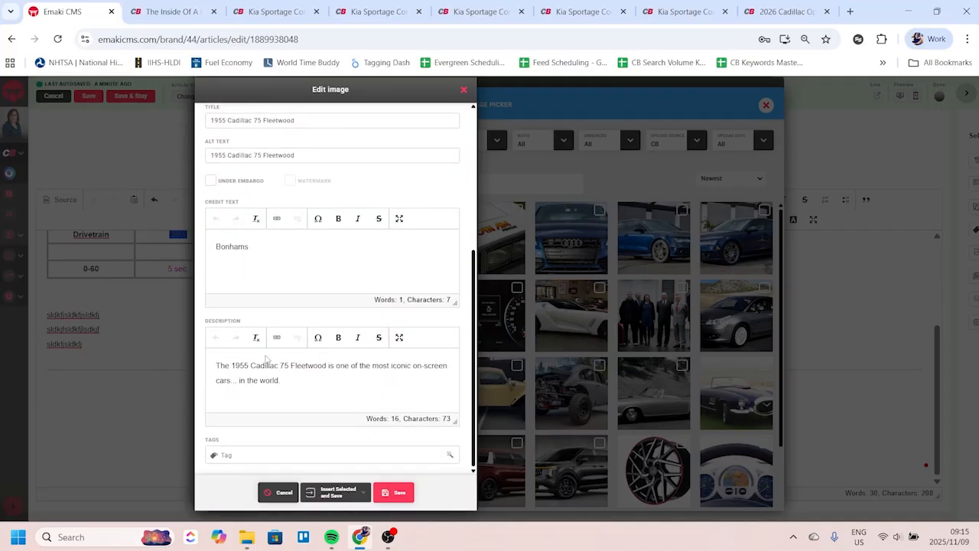
{"action": "left_click", "coordinate": [464, 90]}
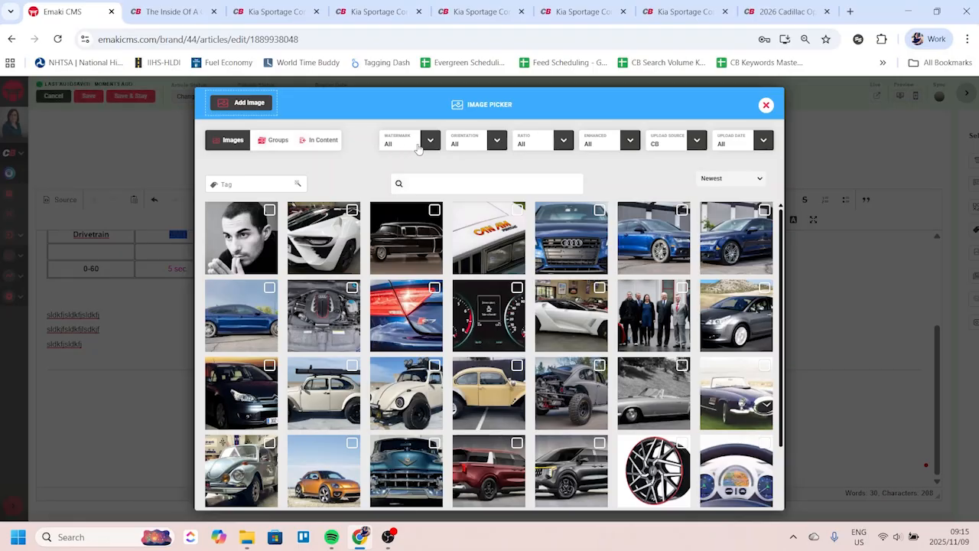
Step: Filter the image picker to show only 16:9 ratio images
{"action": "left_click", "coordinate": [482, 148]}
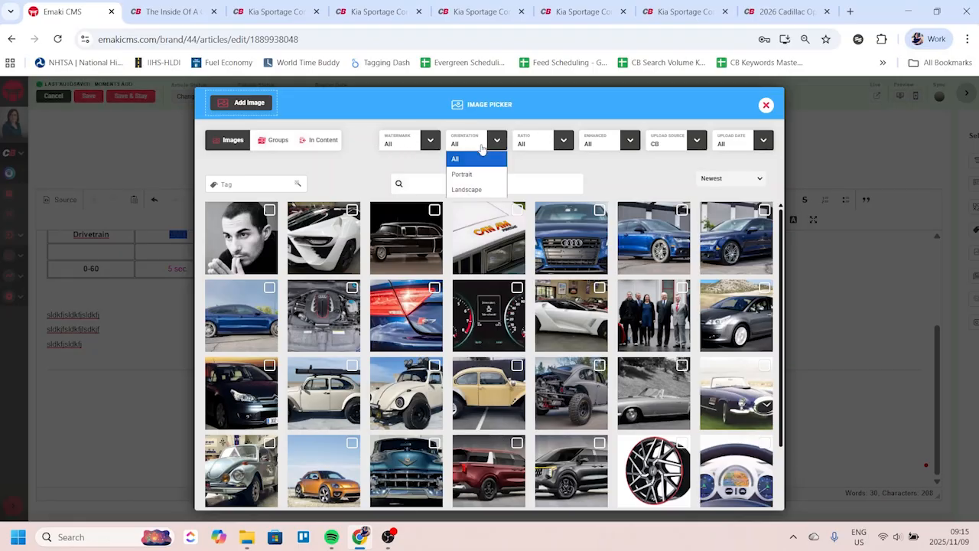
{"action": "left_click", "coordinate": [482, 148]}
{"action": "left_click", "coordinate": [554, 143]}
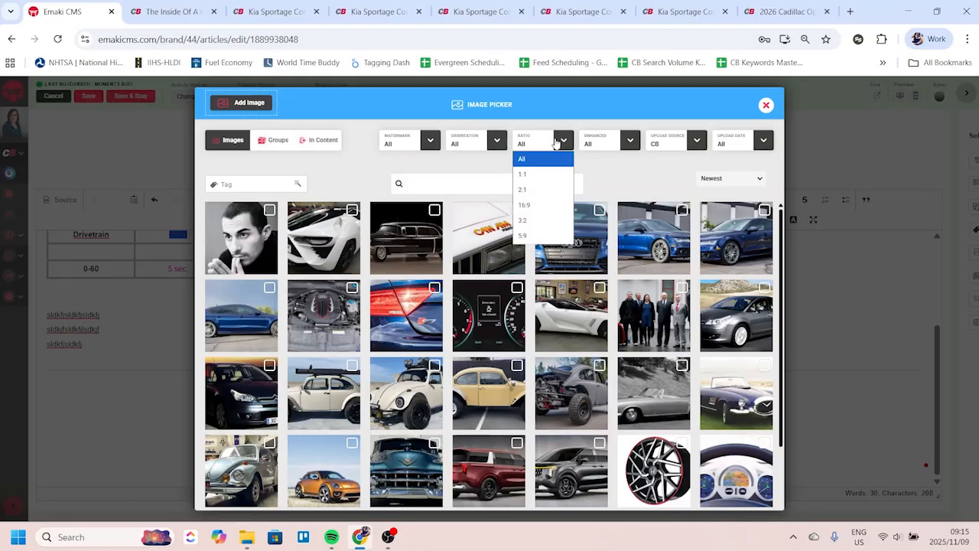
{"action": "left_click", "coordinate": [540, 205]}
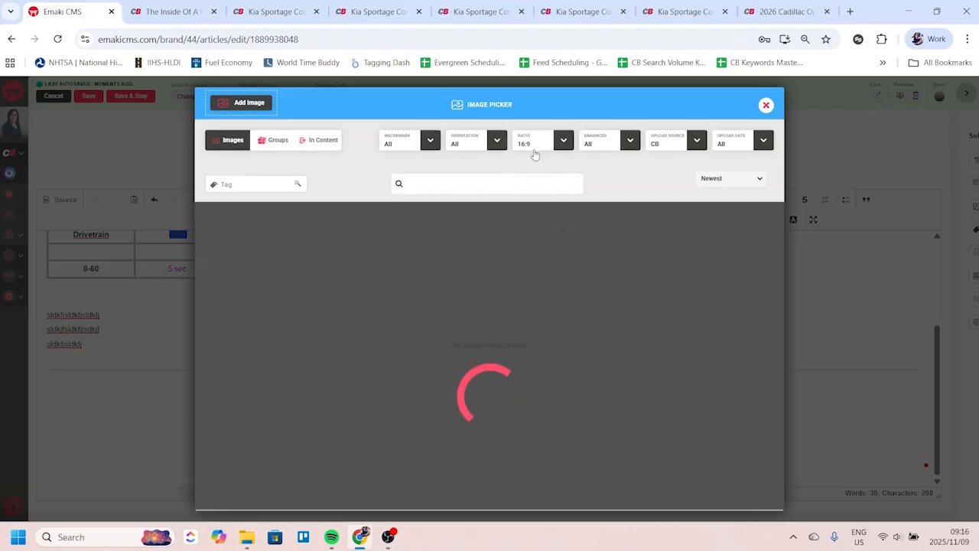
Step: Review the Enhanced, Upload Source (CB), Upload Date and Newest sort filters without changing them
{"action": "left_click", "coordinate": [614, 144]}
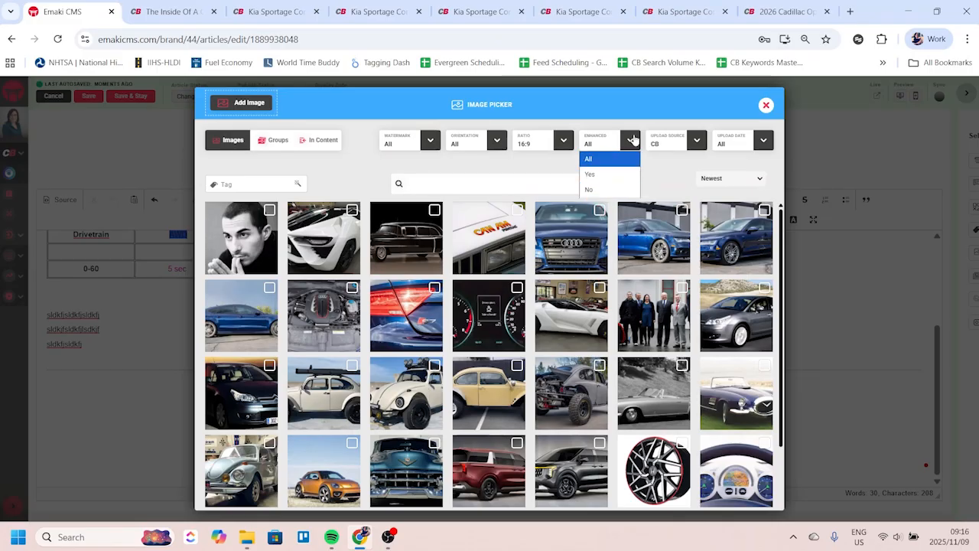
{"action": "left_click", "coordinate": [673, 144]}
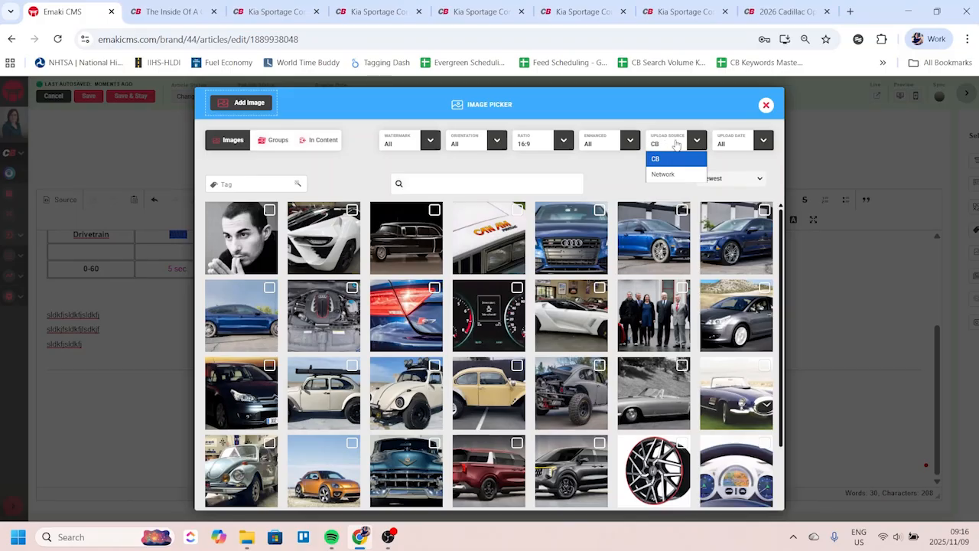
{"action": "left_click", "coordinate": [616, 169]}
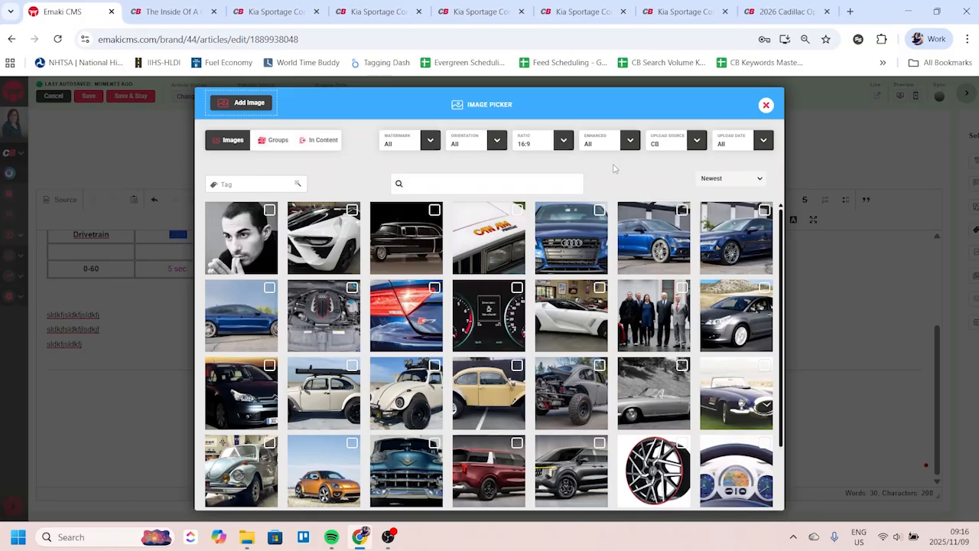
{"action": "left_click", "coordinate": [759, 147]}
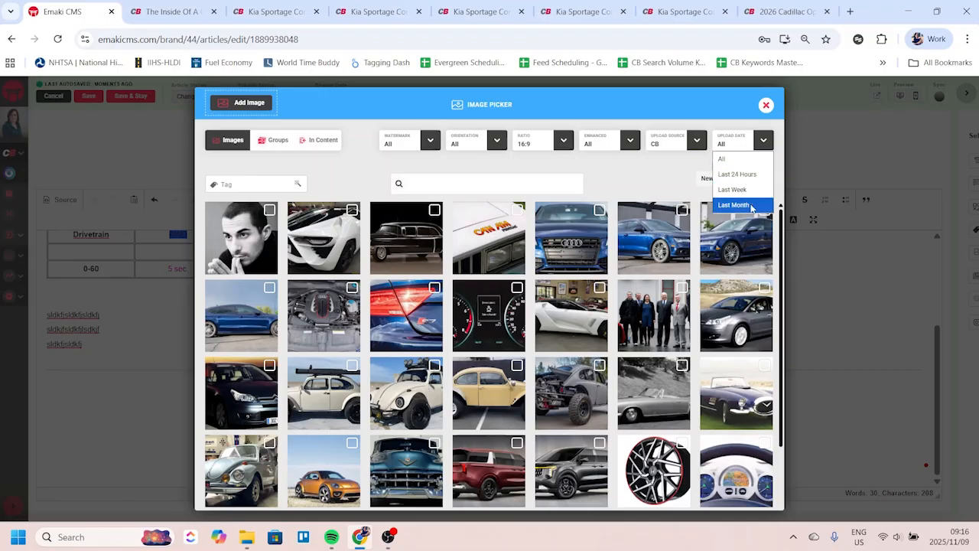
{"action": "left_click", "coordinate": [667, 172]}
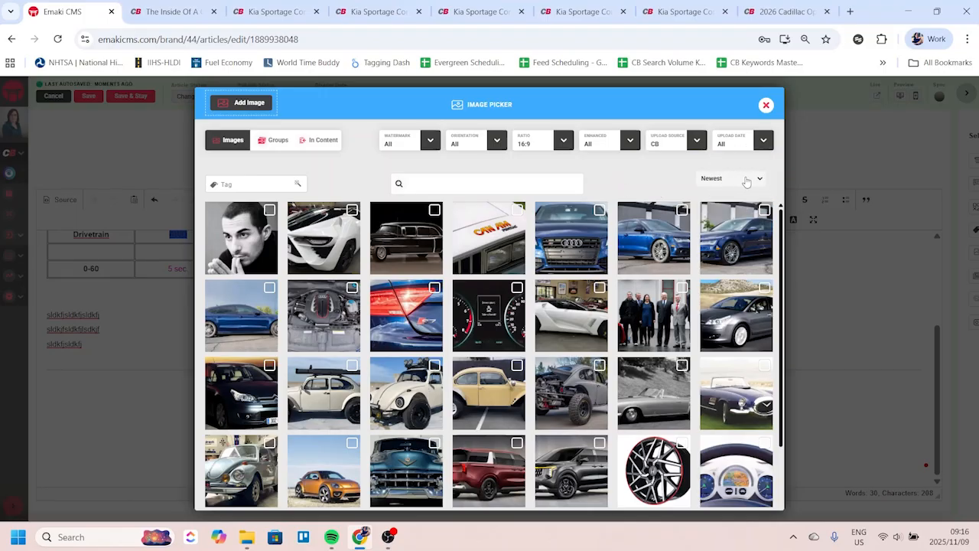
{"action": "left_click", "coordinate": [747, 182]}
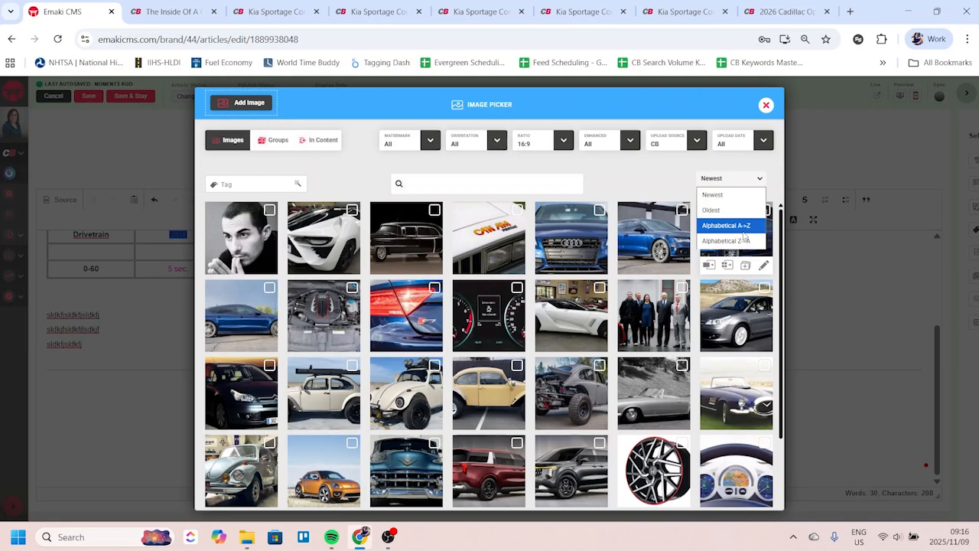
{"action": "left_click", "coordinate": [603, 167]}
{"action": "left_click", "coordinate": [446, 179]}
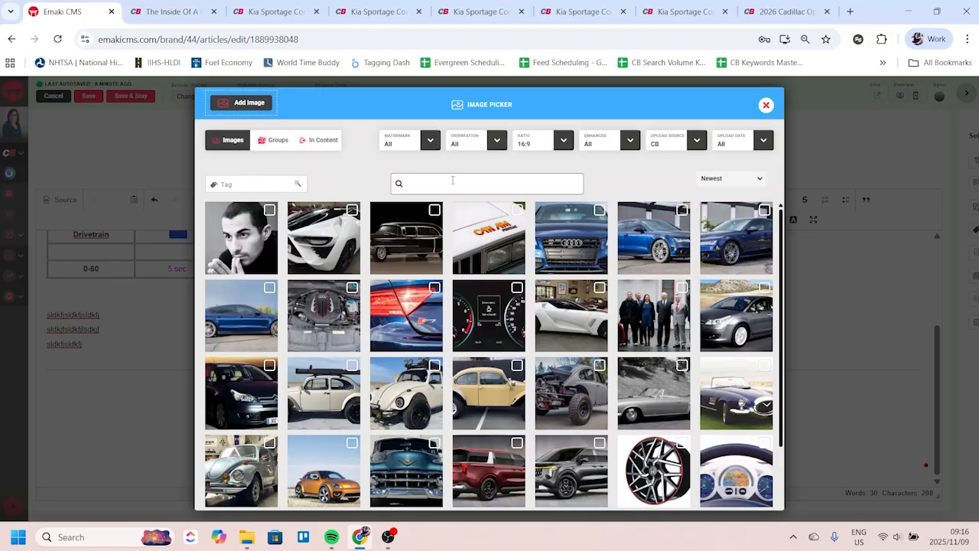
{"action": "type", "text": "2025 Kia Sportage"}
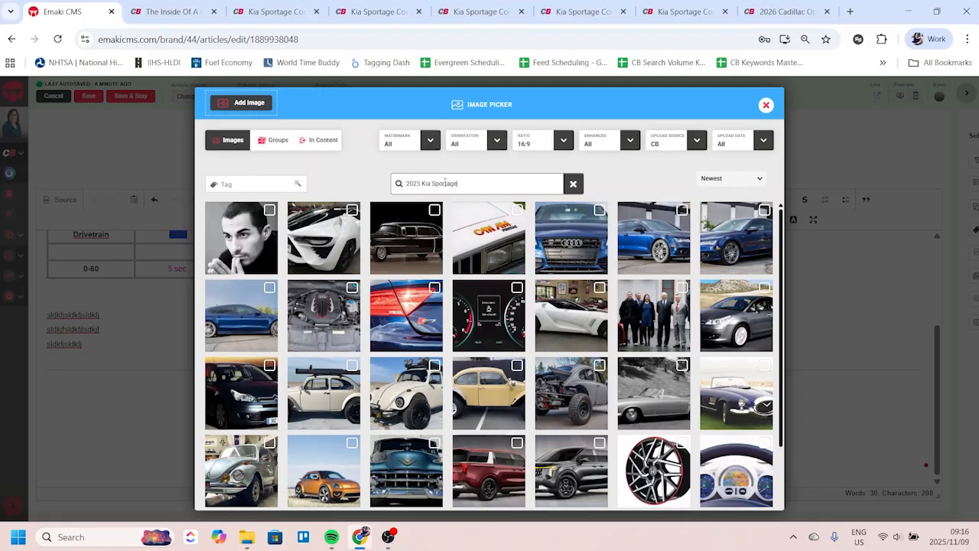
{"action": "key", "text": "Return"}
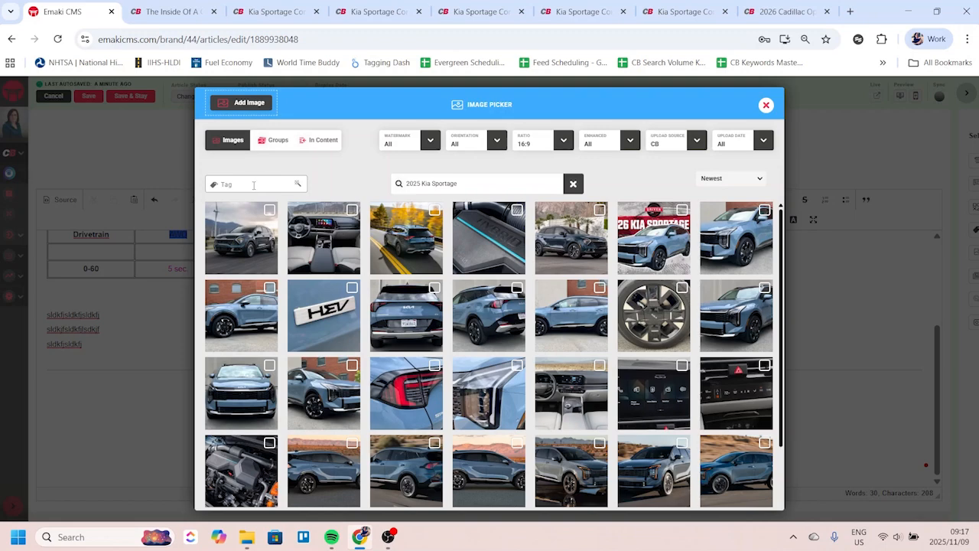
{"action": "left_click", "coordinate": [578, 187]}
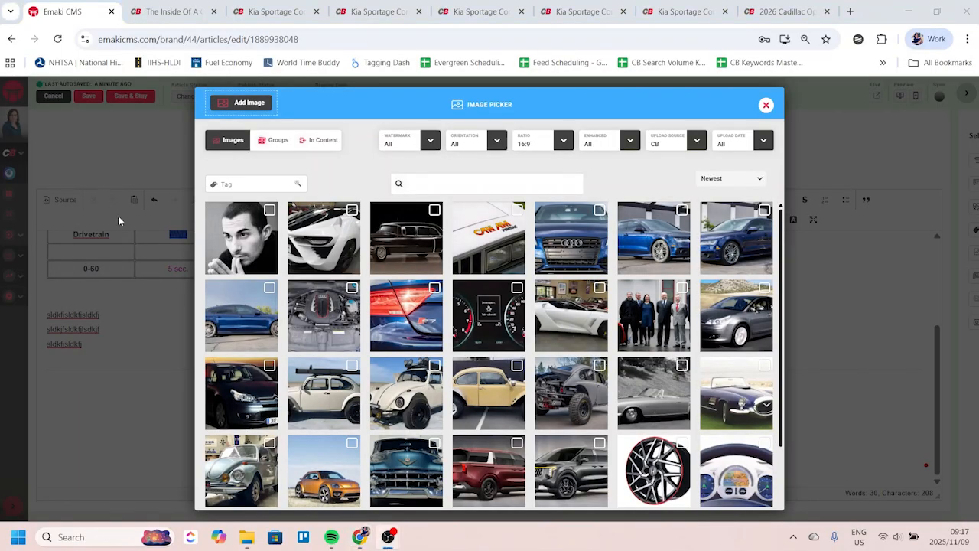
{"action": "left_click", "coordinate": [200, 12]}
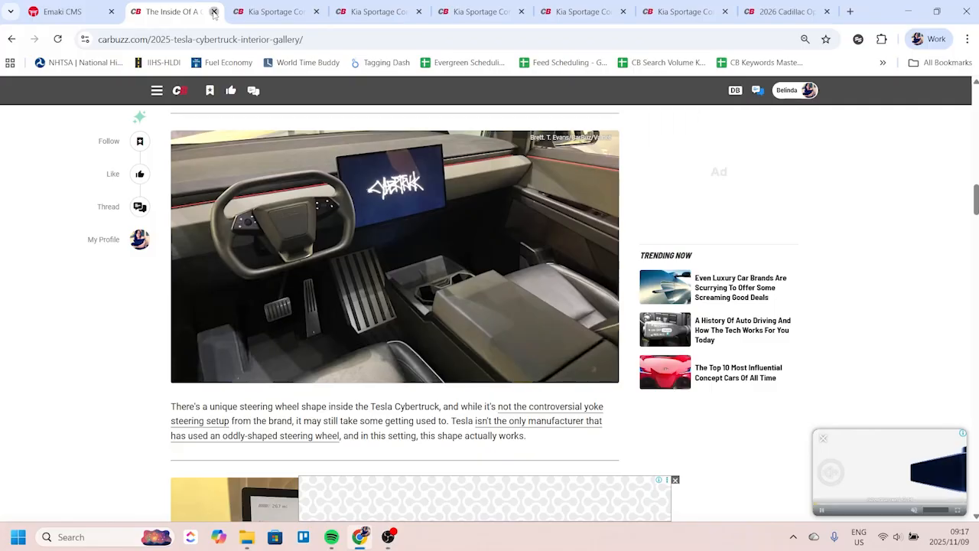
Step: Close the Cybertruck, duplicate Kia Sportage and Cadillac preview tabs, leaving a fresh tab
{"action": "left_click", "coordinate": [215, 12]}
{"action": "left_click", "coordinate": [214, 11]}
{"action": "left_click", "coordinate": [214, 12]}
{"action": "left_click", "coordinate": [214, 12]}
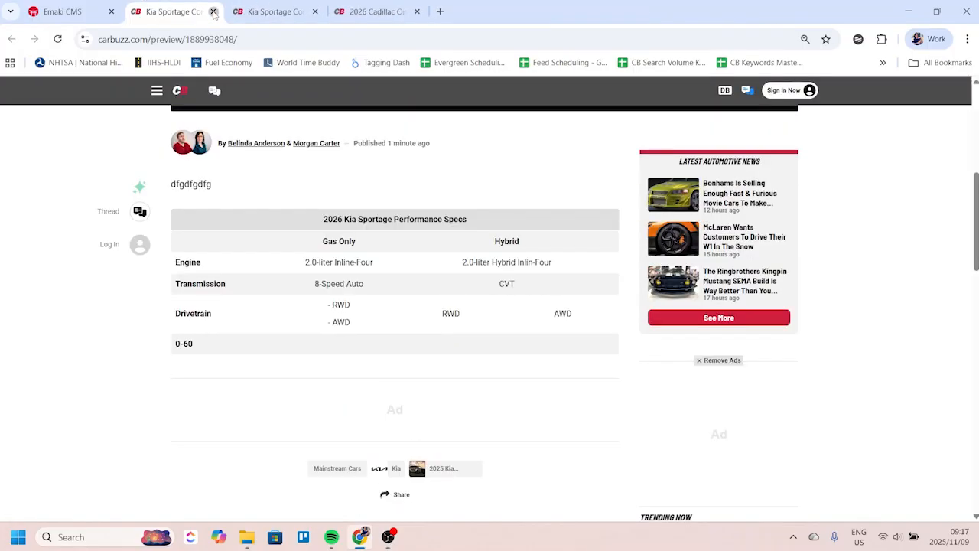
{"action": "left_click", "coordinate": [214, 12]}
{"action": "left_click", "coordinate": [214, 11]}
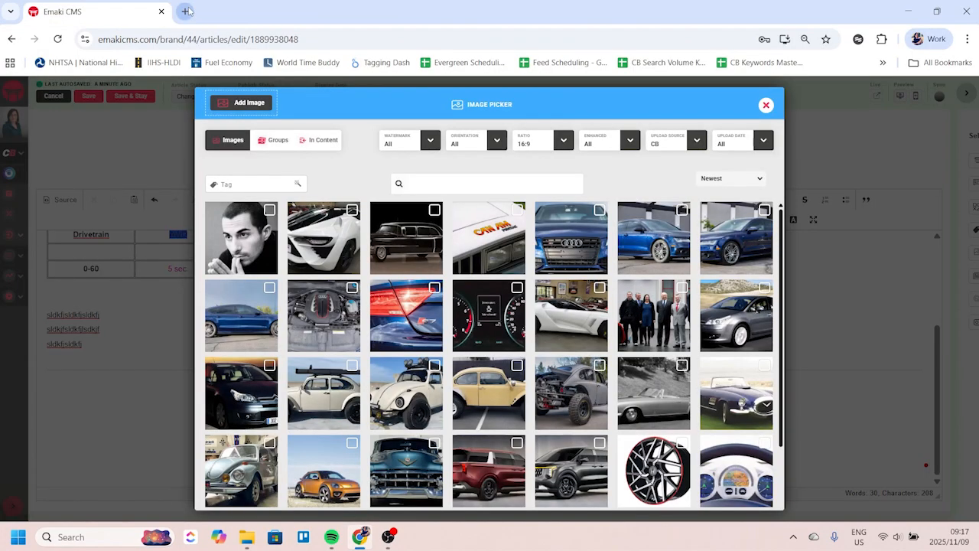
{"action": "left_click", "coordinate": [183, 12]}
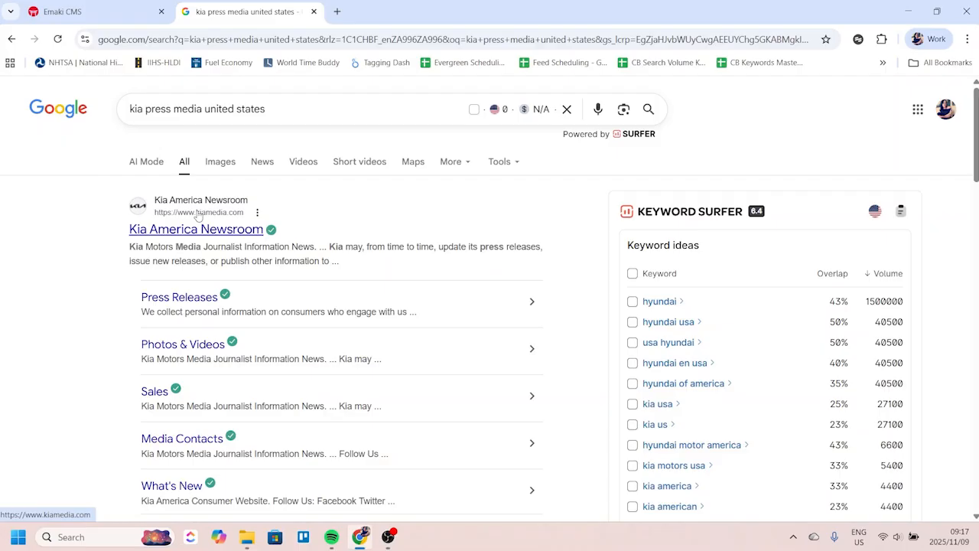
Step: Open the Kia America Newsroom site from the search results
{"action": "left_click", "coordinate": [221, 231]}
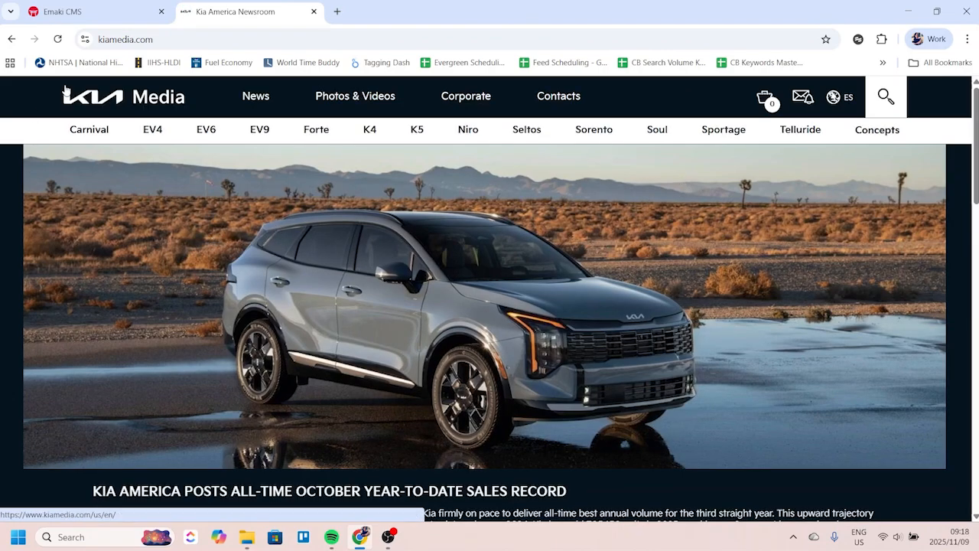
{"action": "mouse_move", "coordinate": [724, 129]}
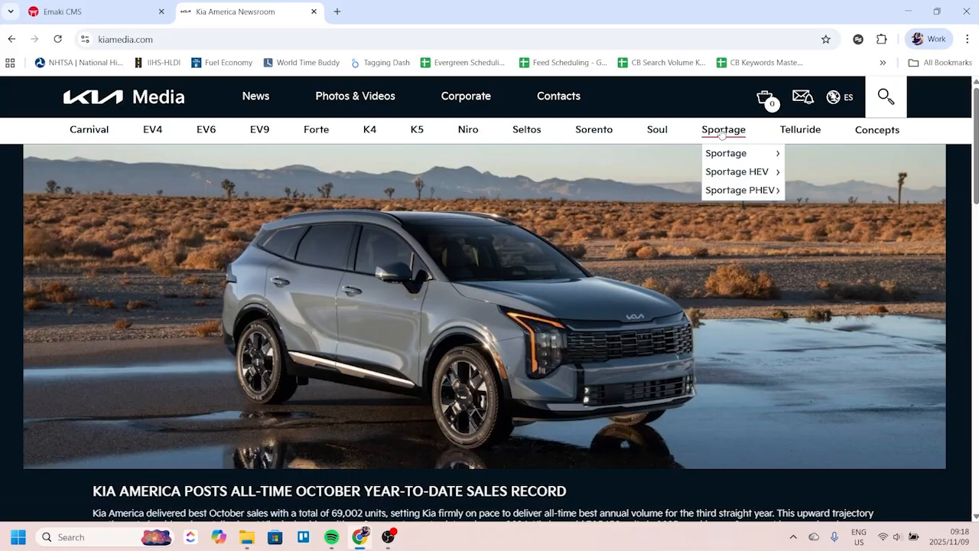
{"action": "mouse_move", "coordinate": [733, 156]}
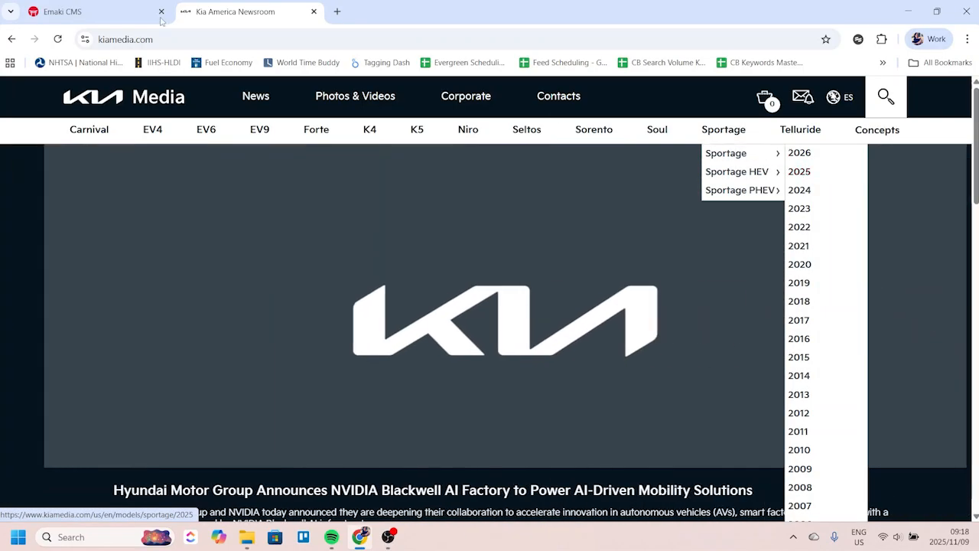
Step: Close the image picker in the Emaki CMS article, then return to the Kia newsroom
{"action": "left_click", "coordinate": [76, 11]}
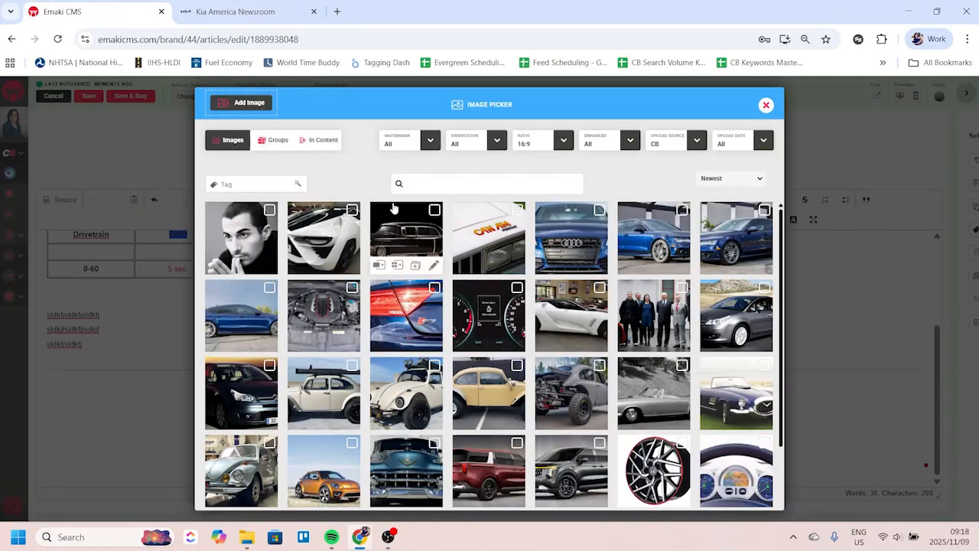
{"action": "left_click", "coordinate": [765, 106]}
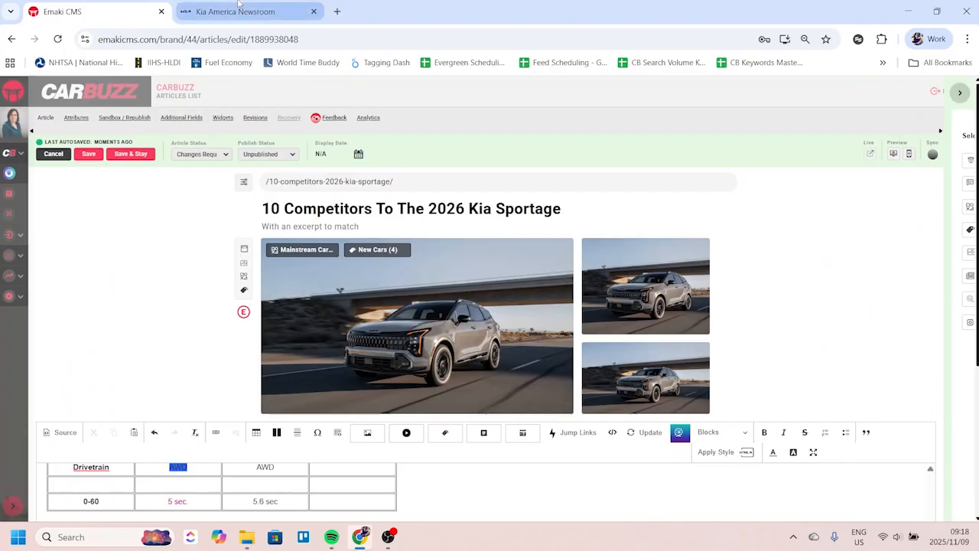
{"action": "left_click", "coordinate": [239, 6]}
Step: Open the 2026 Sportage model page from the Sportage menu
{"action": "mouse_move", "coordinate": [724, 132]}
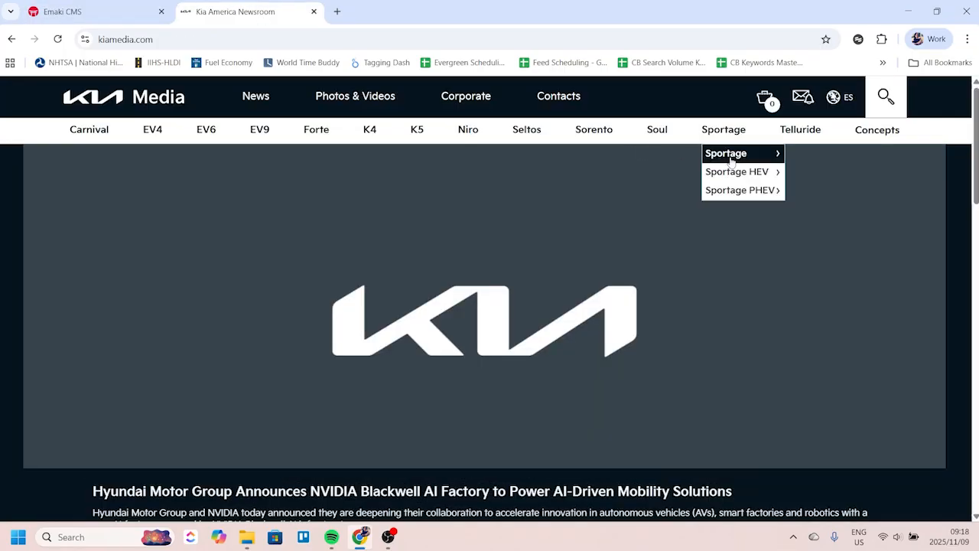
{"action": "mouse_move", "coordinate": [732, 157]}
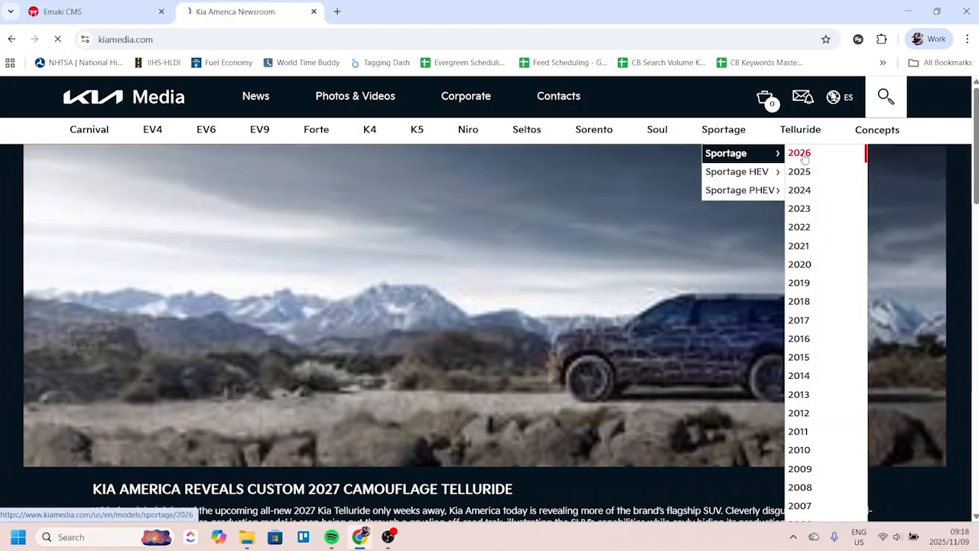
{"action": "left_click", "coordinate": [803, 156]}
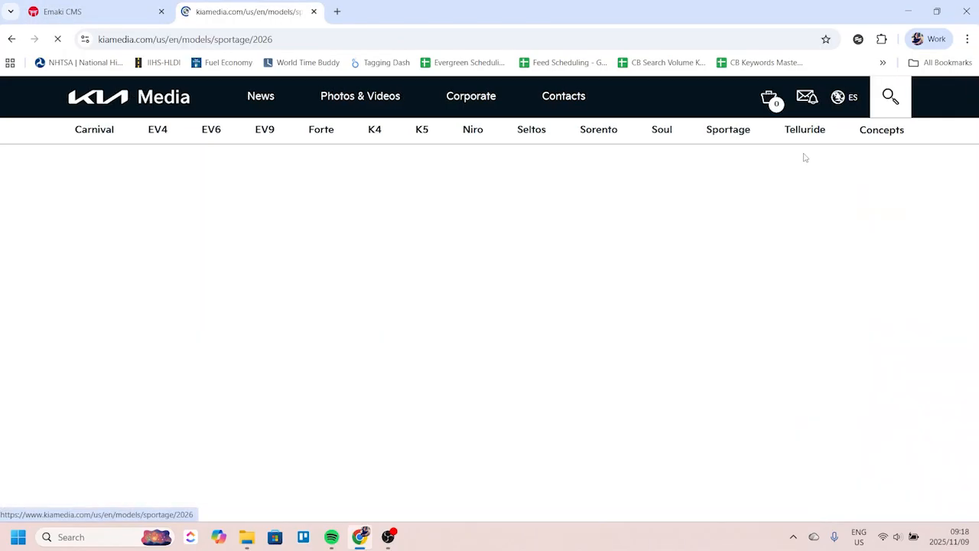
Step: Download the Family Lineup photo as an original-size JPG to the computer
{"action": "scroll", "coordinate": [632, 283], "scroll_direction": "down", "scroll_amount": 15}
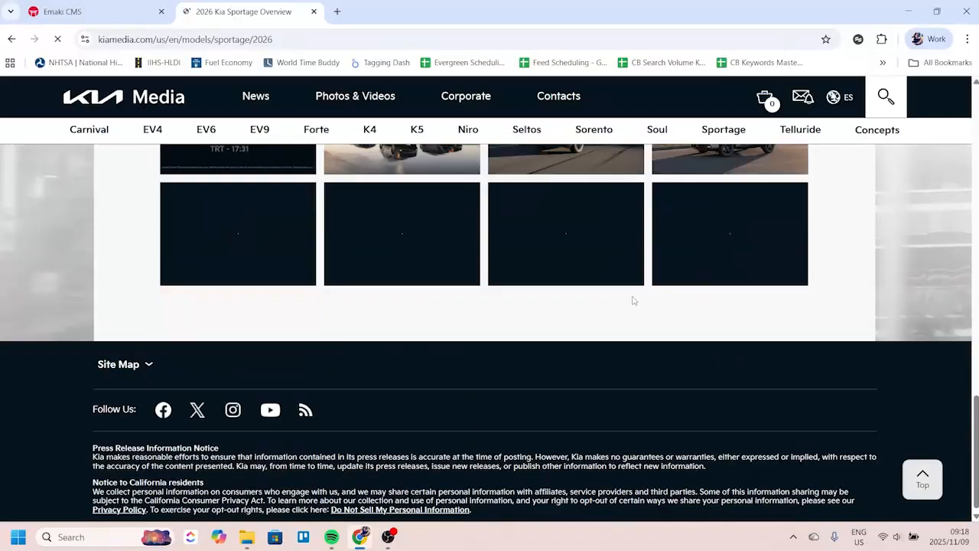
{"action": "scroll", "coordinate": [536, 302], "scroll_direction": "up", "scroll_amount": 3}
{"action": "mouse_move", "coordinate": [730, 432]}
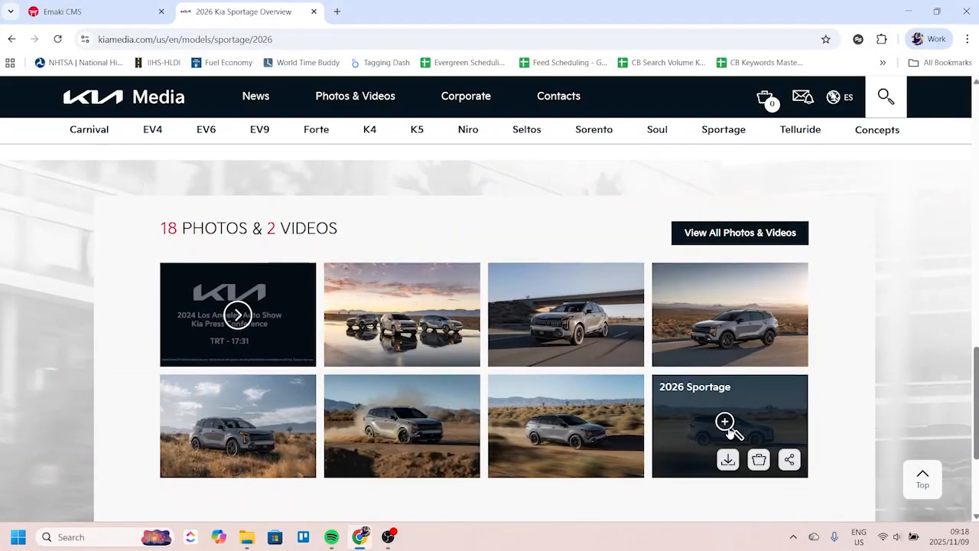
{"action": "scroll", "coordinate": [500, 396], "scroll_direction": "down", "scroll_amount": 1}
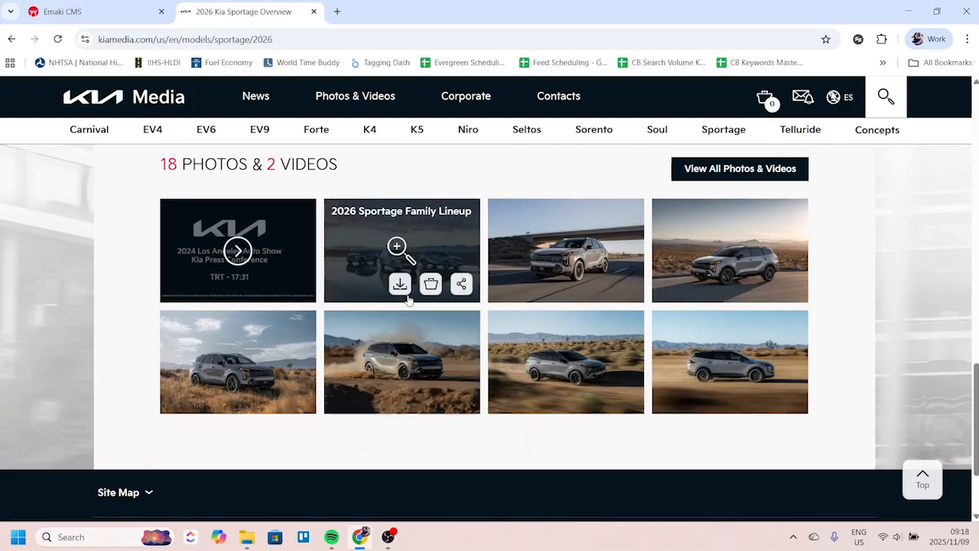
{"action": "left_click", "coordinate": [399, 283]}
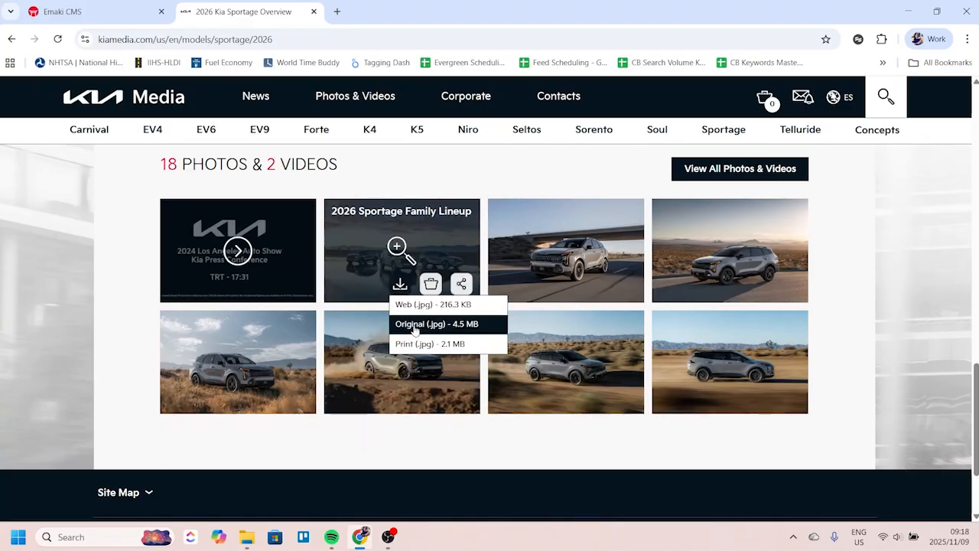
{"action": "left_click", "coordinate": [414, 325]}
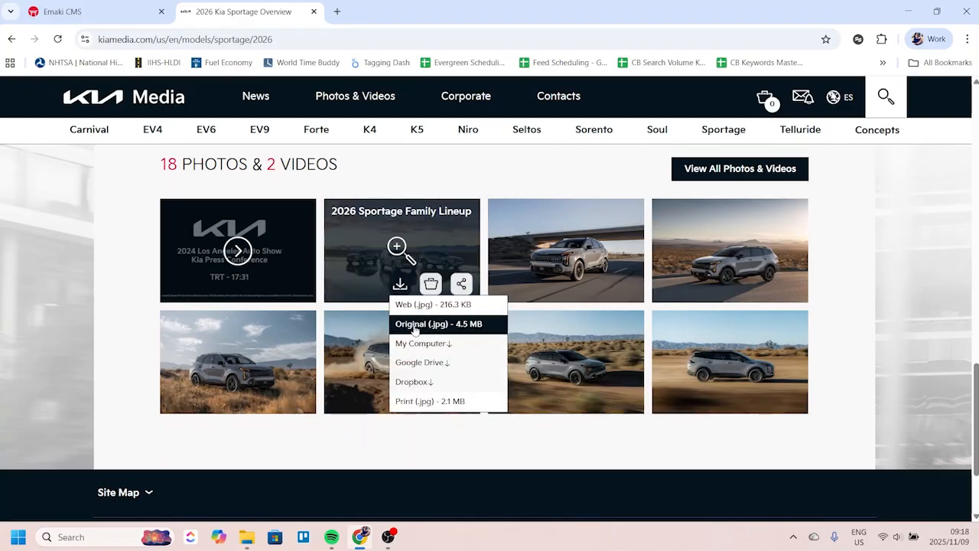
{"action": "left_click", "coordinate": [490, 343]}
Step: Download the fourth and sixth Sportage photos as original-size JPGs to the computer
{"action": "left_click", "coordinate": [564, 283]}
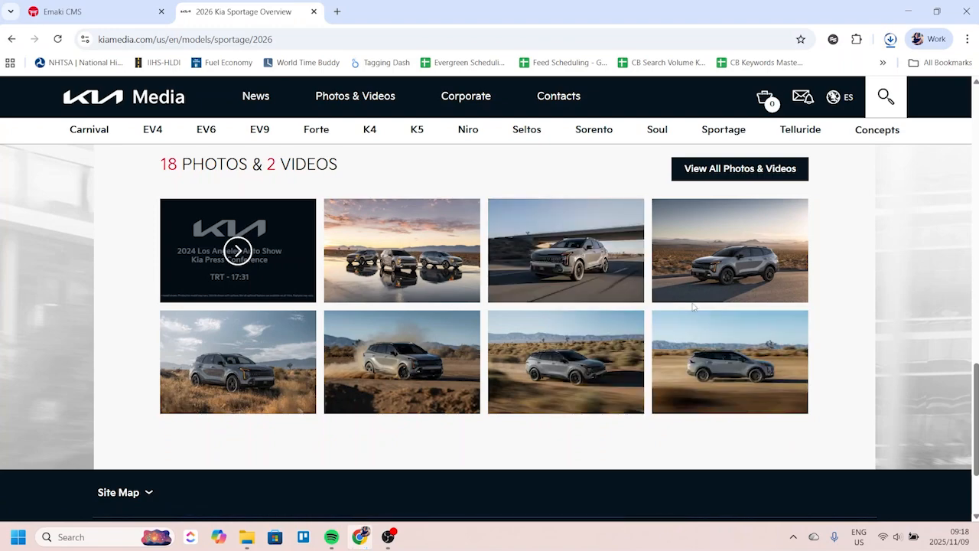
{"action": "left_click", "coordinate": [728, 284]}
{"action": "left_click", "coordinate": [746, 324]}
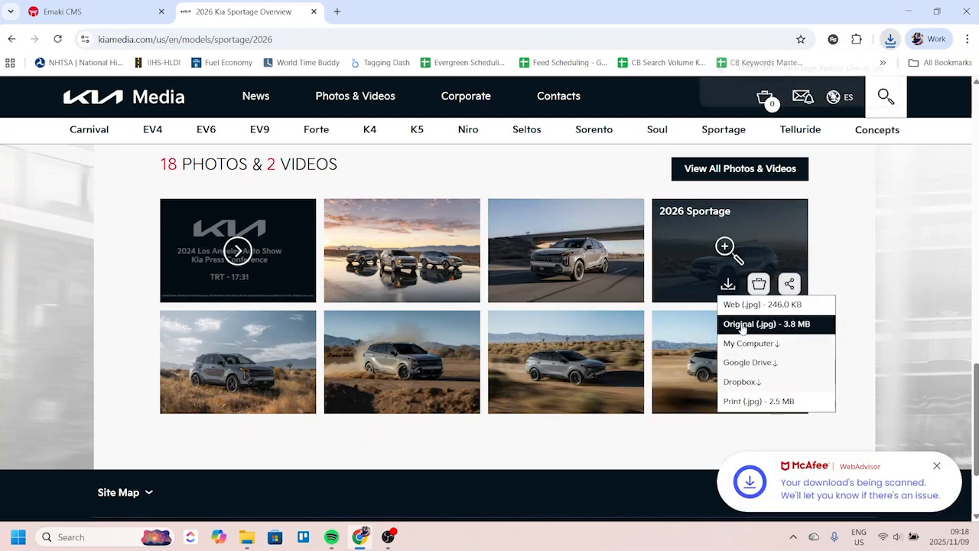
{"action": "left_click", "coordinate": [745, 343]}
{"action": "left_click", "coordinate": [399, 396]}
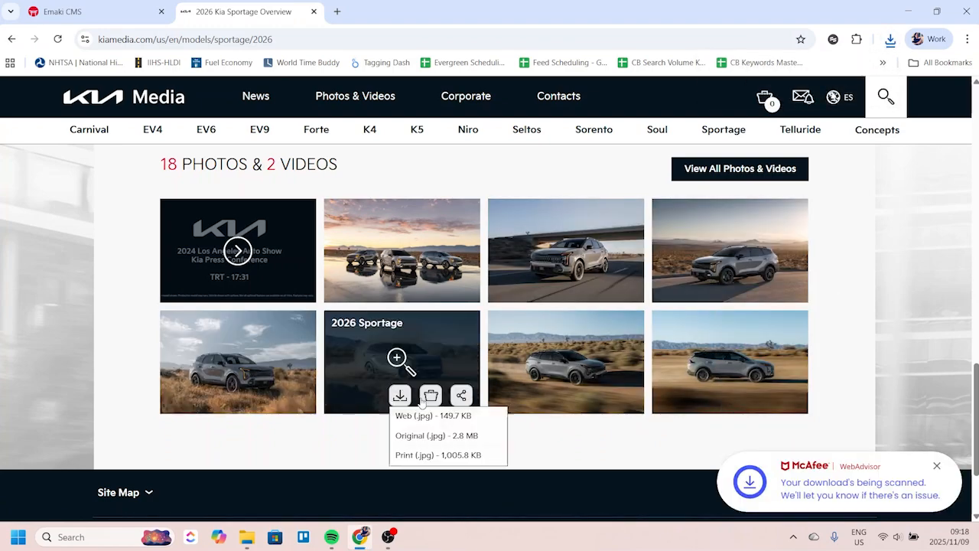
{"action": "left_click", "coordinate": [409, 437]}
{"action": "left_click", "coordinate": [412, 456]}
Step: Open the full Sportage photo and video gallery
{"action": "scroll", "coordinate": [628, 352], "scroll_direction": "down", "scroll_amount": 2}
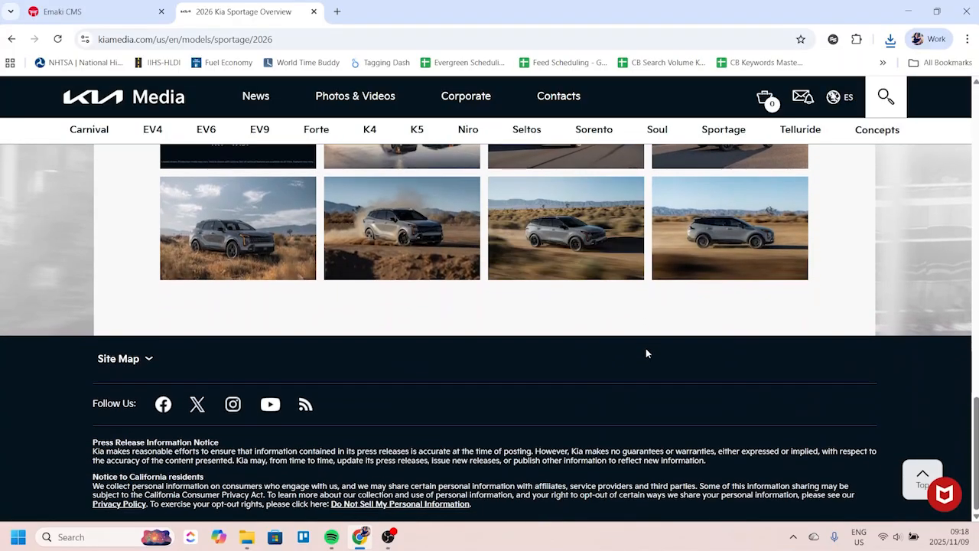
{"action": "scroll", "coordinate": [168, 320], "scroll_direction": "up", "scroll_amount": 5}
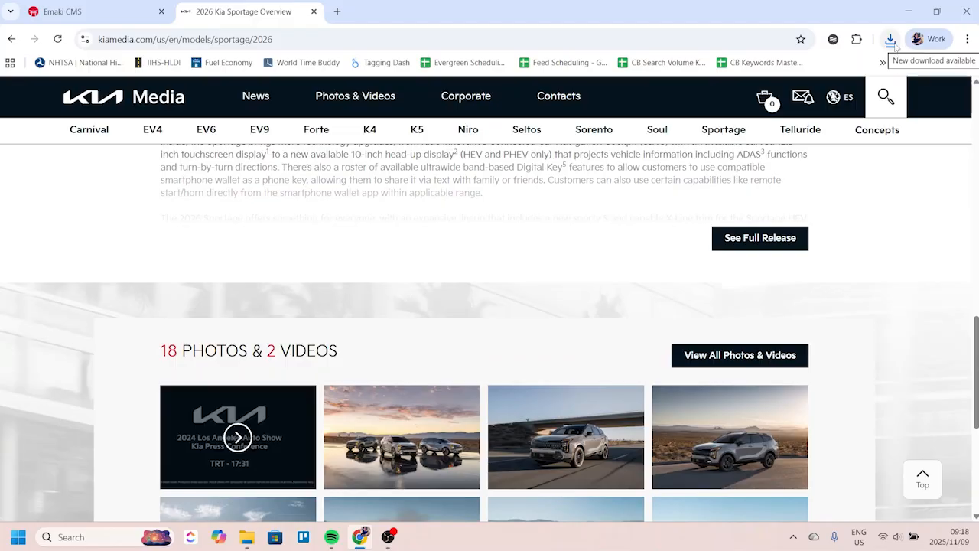
{"action": "scroll", "coordinate": [740, 245], "scroll_direction": "down", "scroll_amount": 2}
{"action": "left_click", "coordinate": [741, 229]}
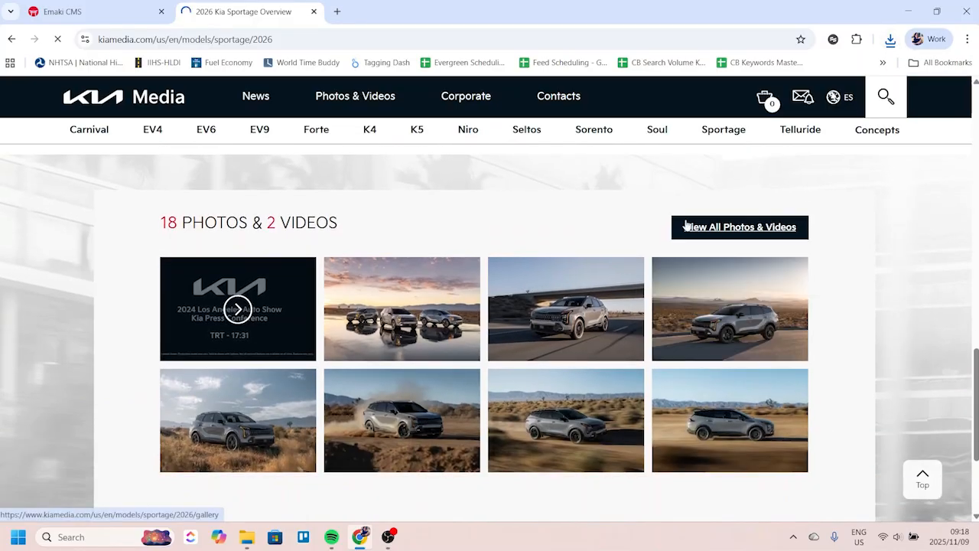
{"action": "scroll", "coordinate": [606, 300], "scroll_direction": "down", "scroll_amount": 15}
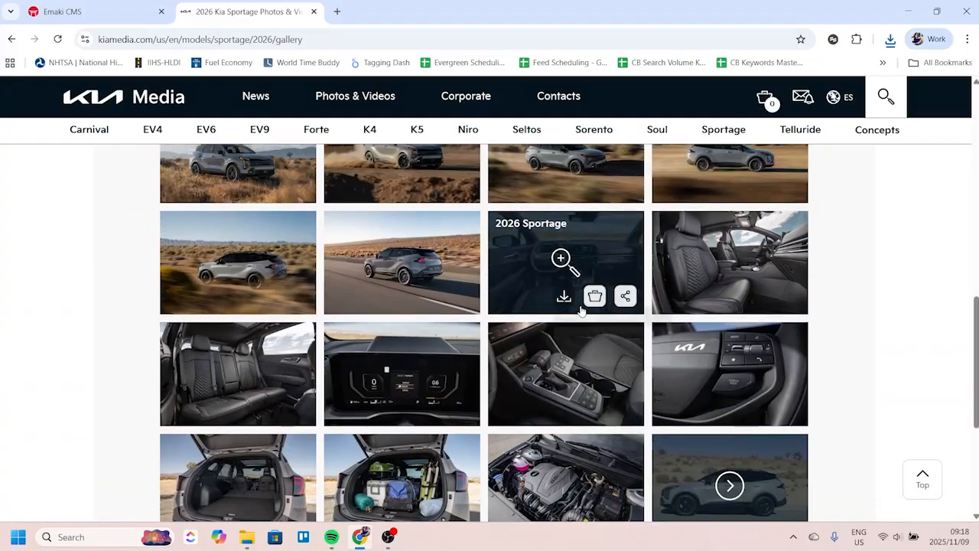
{"action": "left_click", "coordinate": [564, 295]}
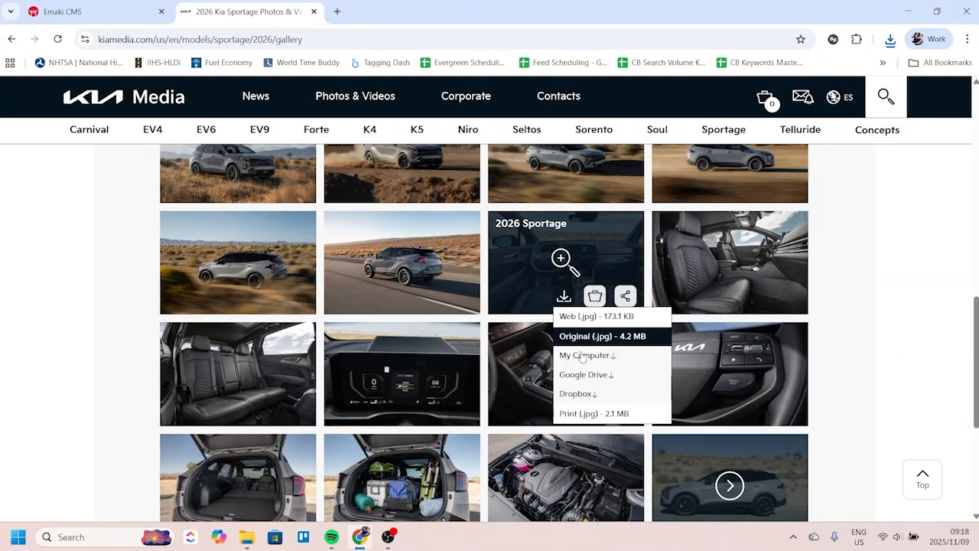
{"action": "left_click", "coordinate": [600, 357]}
{"action": "left_click", "coordinate": [564, 406]}
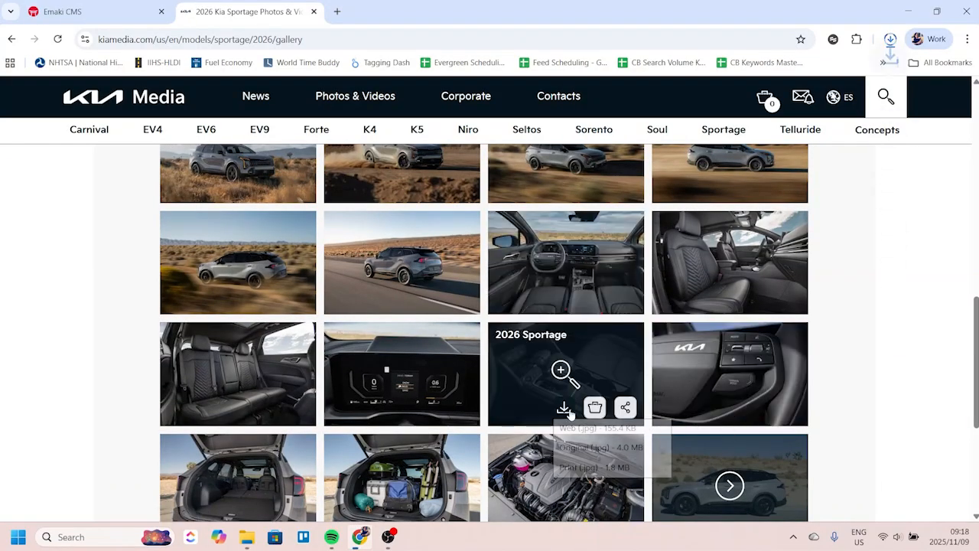
{"action": "mouse_move", "coordinate": [575, 450]}
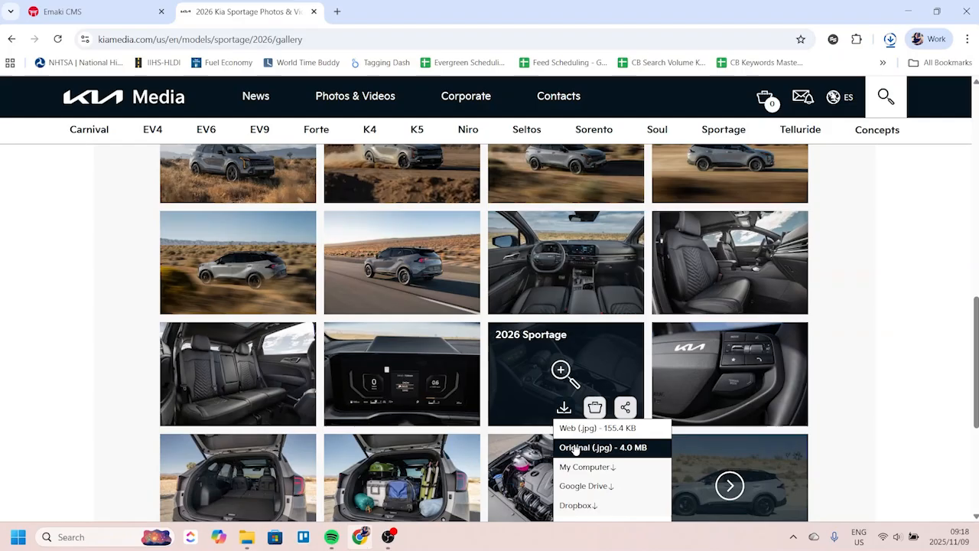
{"action": "left_click", "coordinate": [585, 467]}
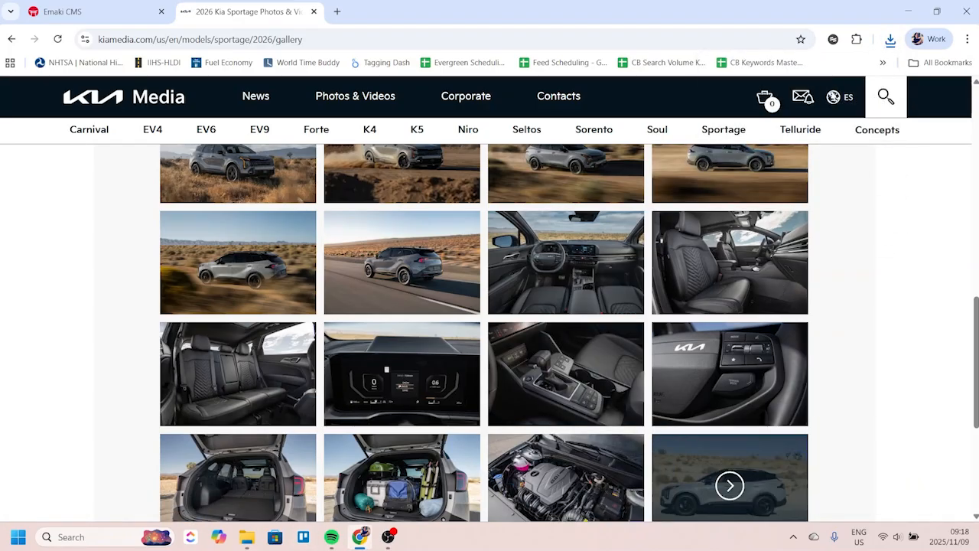
{"action": "scroll", "coordinate": [483, 332], "scroll_direction": "up", "scroll_amount": 3}
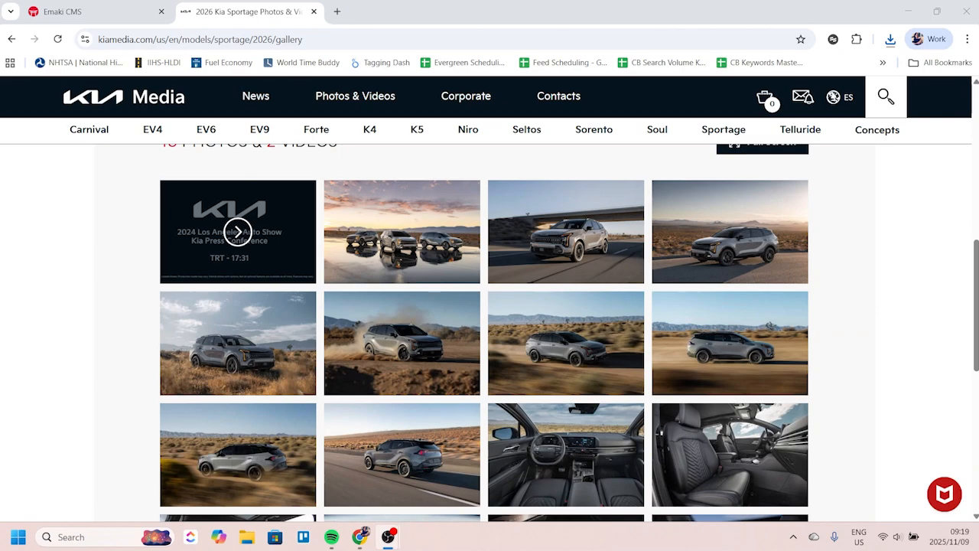
{"action": "mouse_move", "coordinate": [251, 509]}
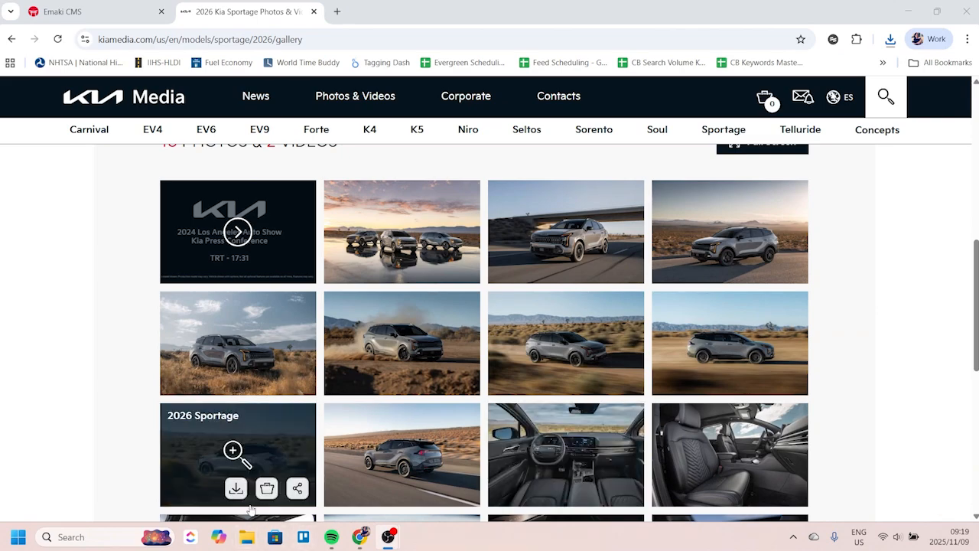
{"action": "scroll", "coordinate": [765, 329], "scroll_direction": "down", "scroll_amount": 3}
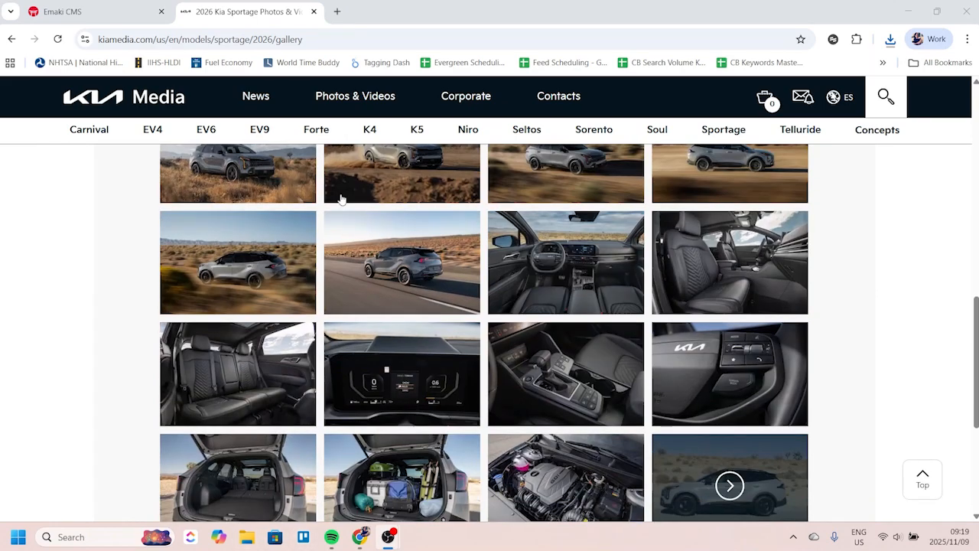
{"action": "scroll", "coordinate": [393, 291], "scroll_direction": "down", "scroll_amount": 2}
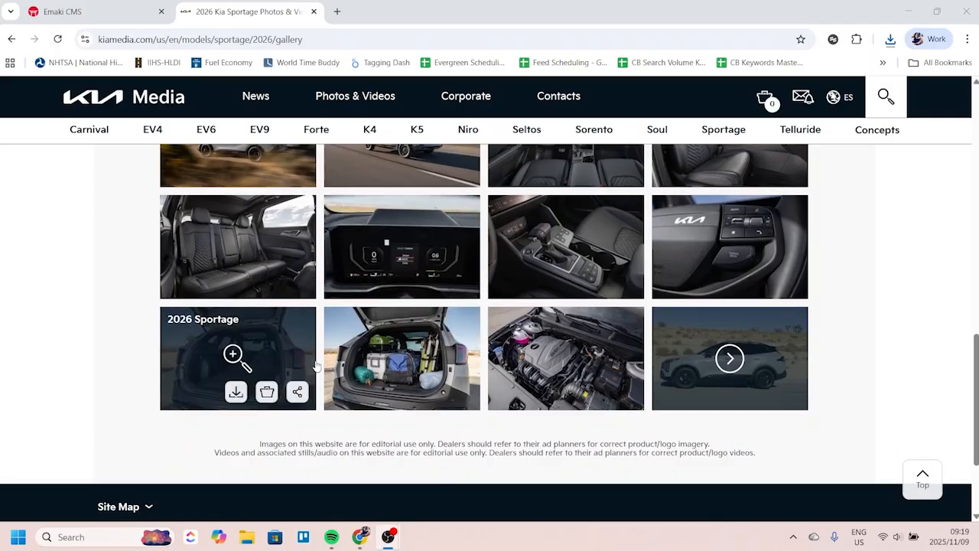
{"action": "scroll", "coordinate": [310, 371], "scroll_direction": "up", "scroll_amount": 3}
{"action": "mouse_move", "coordinate": [311, 370]}
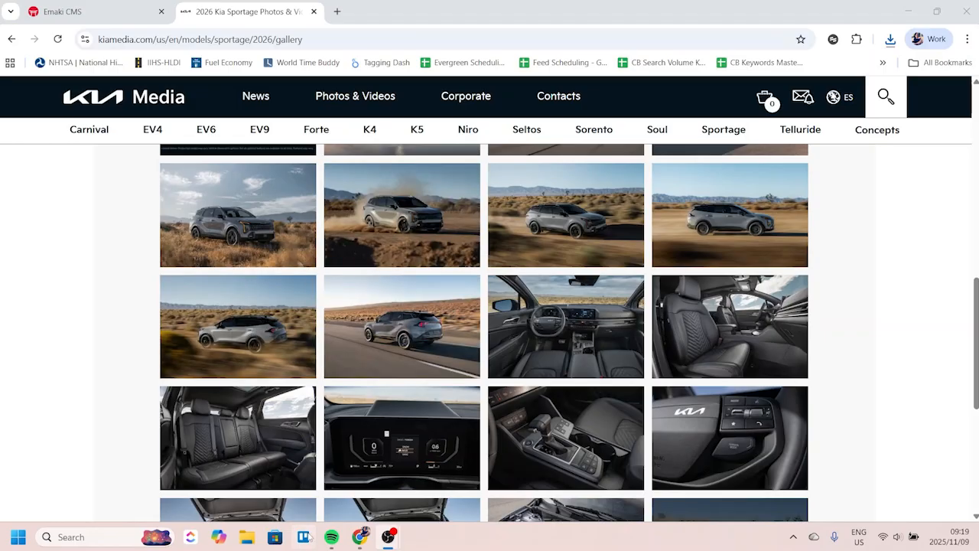
Step: Open the Downloads folder in File Explorer and select the 2026 Sportage Family Lineup photo
{"action": "mouse_move", "coordinate": [266, 246]}
{"action": "left_click", "coordinate": [249, 538]}
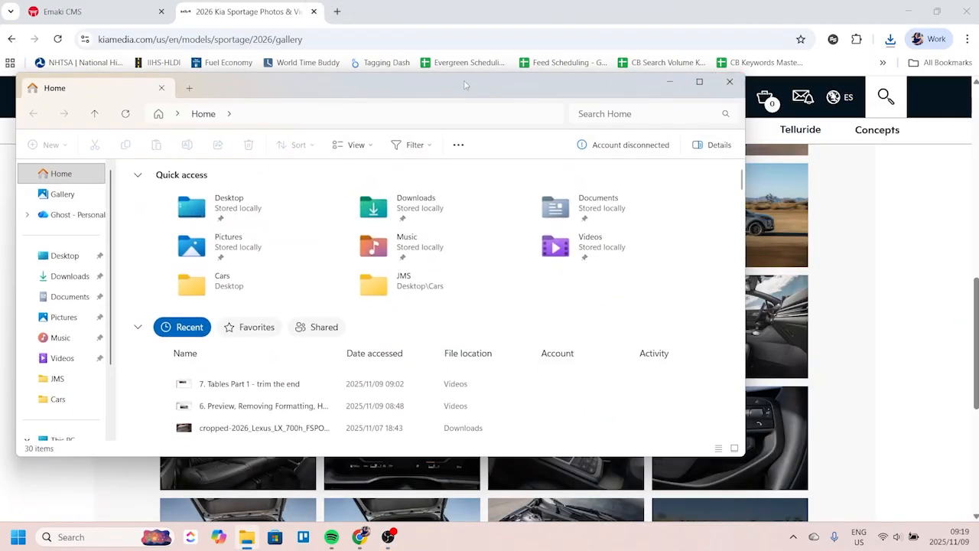
{"action": "left_click", "coordinate": [70, 277]}
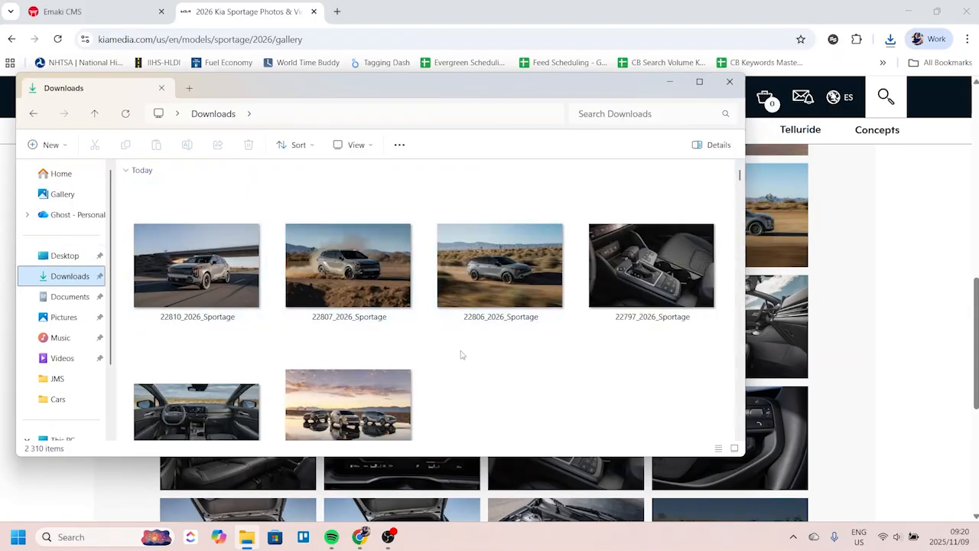
{"action": "scroll", "coordinate": [303, 343], "scroll_direction": "down", "scroll_amount": 1}
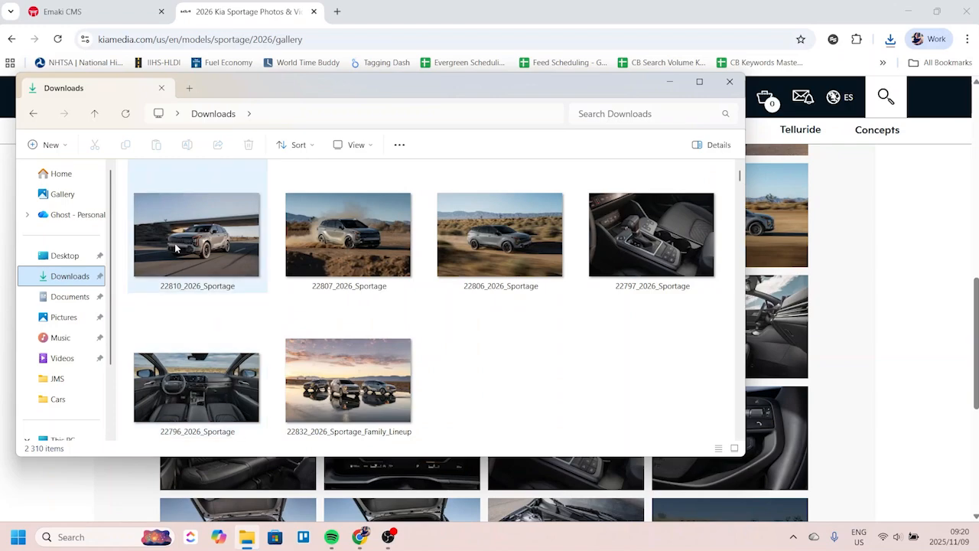
{"action": "mouse_move", "coordinate": [176, 247]}
{"action": "mouse_move", "coordinate": [397, 394]}
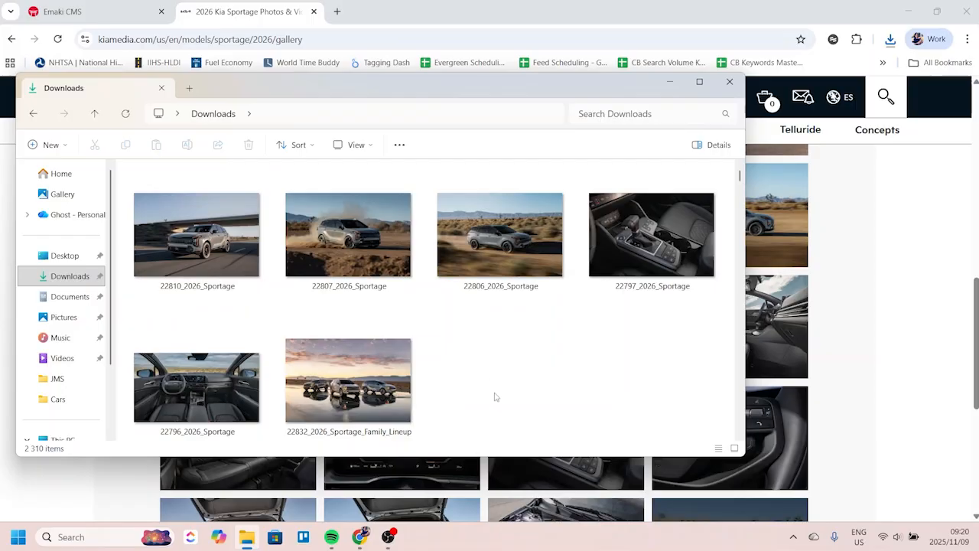
{"action": "left_click", "coordinate": [281, 344]}
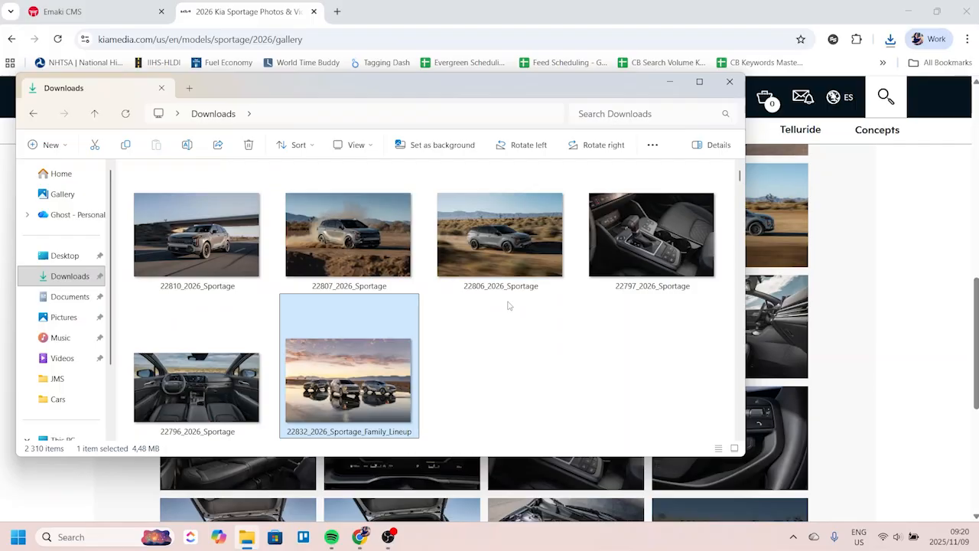
Step: Select the four exterior photos: Family Lineup, 22810, 22807 and 22806 Sportage images
{"action": "left_click", "coordinate": [426, 404]}
{"action": "left_click", "coordinate": [364, 384]}
{"action": "left_click", "coordinate": [200, 252], "text": "ctrl"}
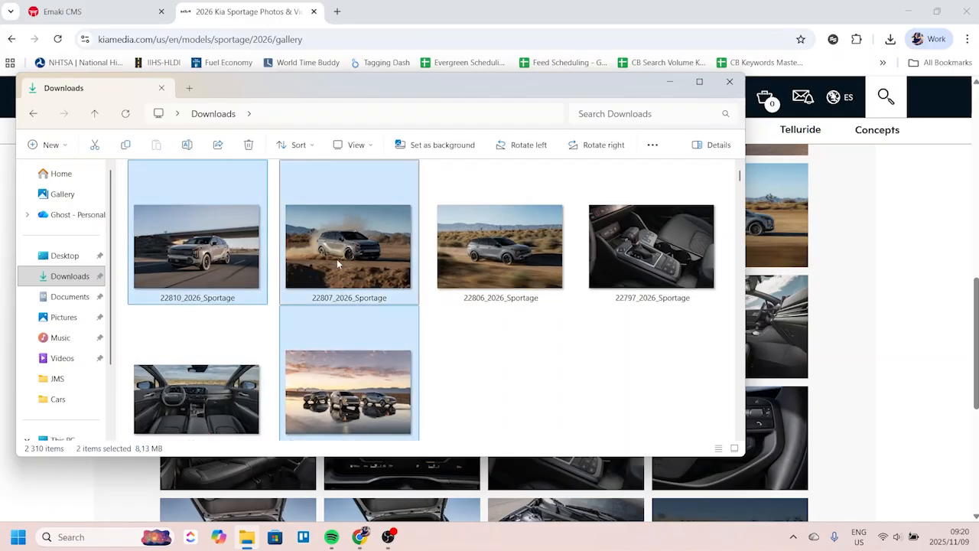
{"action": "left_click", "coordinate": [338, 263], "text": "ctrl"}
{"action": "left_click", "coordinate": [536, 263], "text": "ctrl"}
{"action": "scroll", "coordinate": [582, 315], "scroll_direction": "down", "scroll_amount": 1}
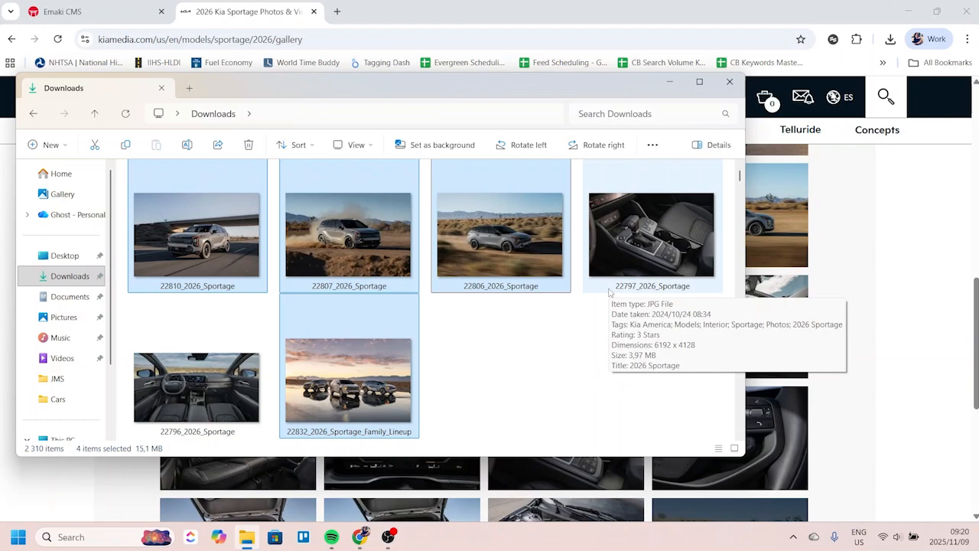
Step: Rename the selection '2026 Kia Sportage Exterior', giving files numbered (1) through (4)
{"action": "right_click", "coordinate": [372, 267]}
{"action": "left_click", "coordinate": [434, 412]}
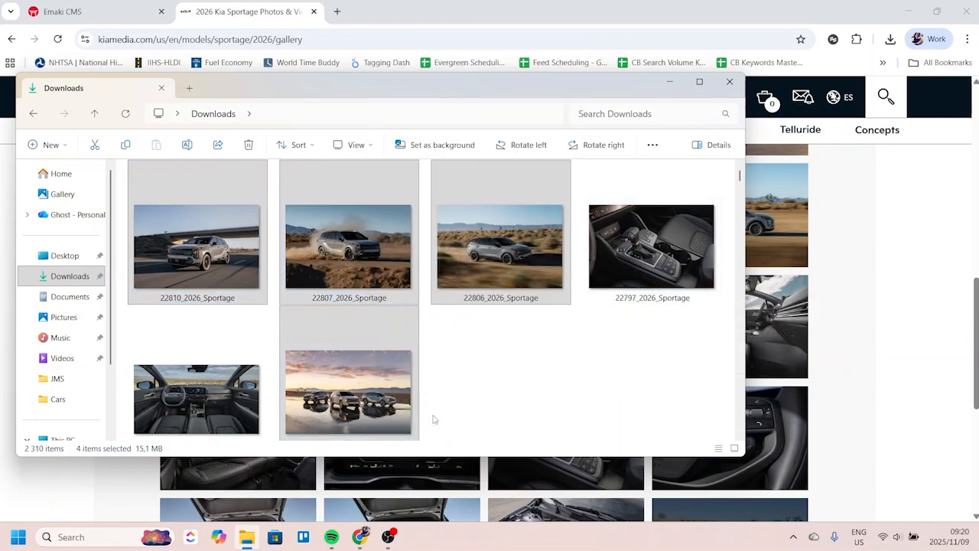
{"action": "left_click", "coordinate": [407, 490]}
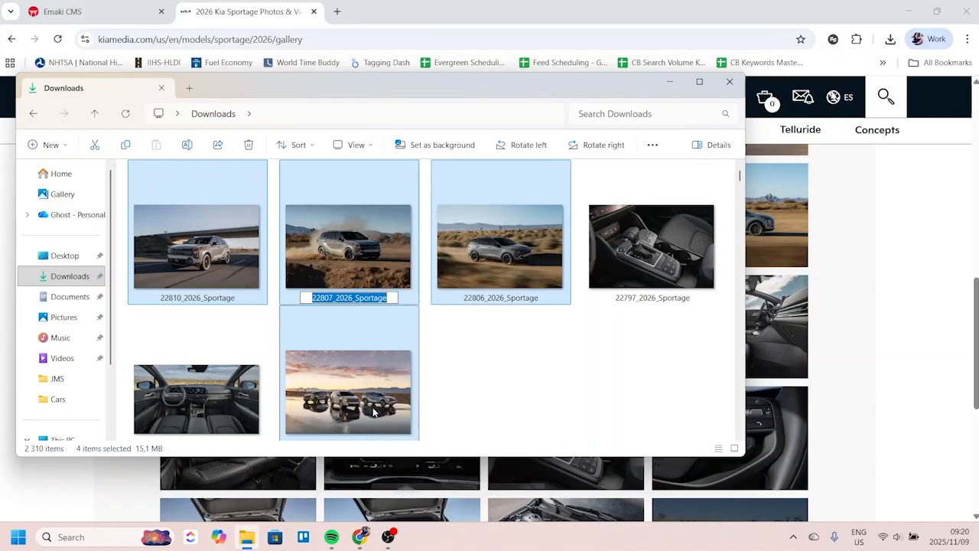
{"action": "type", "text": "2026 Kia Sp"}
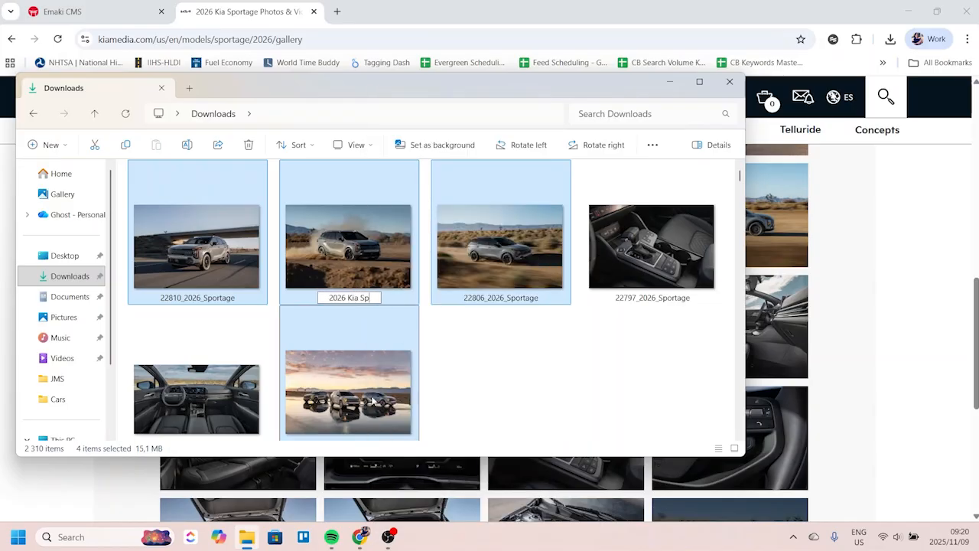
{"action": "type", "text": "ortage Exterio"}
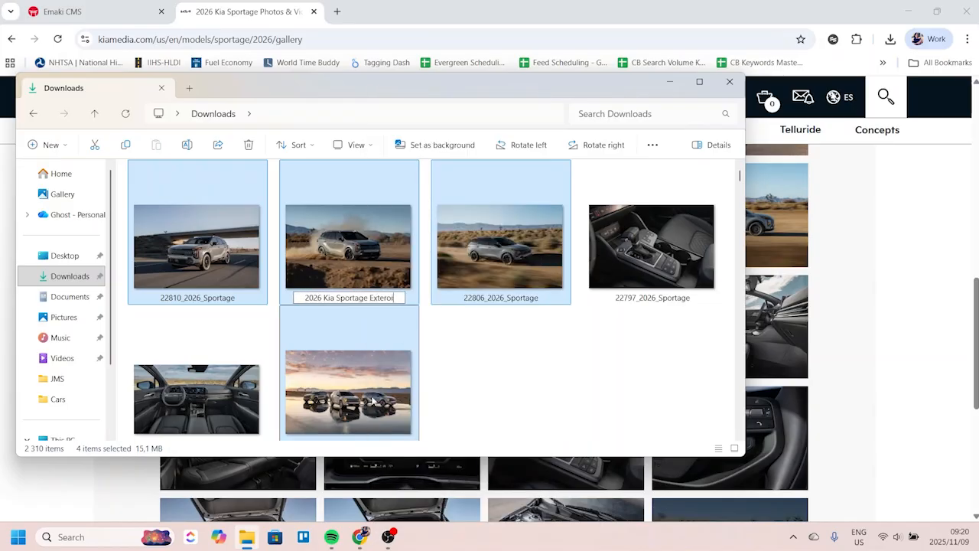
{"action": "type", "text": "r"}
{"action": "key", "text": "Return"}
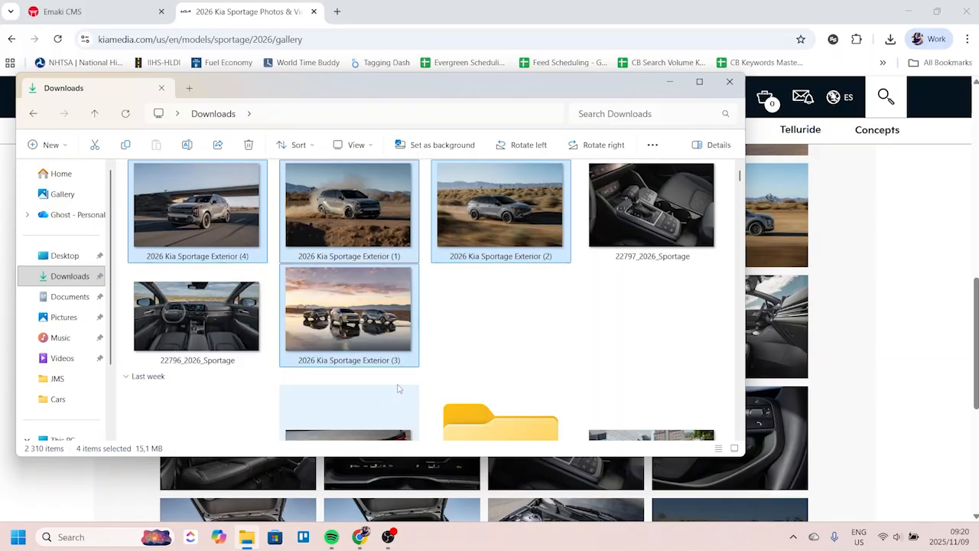
{"action": "left_click", "coordinate": [643, 265]}
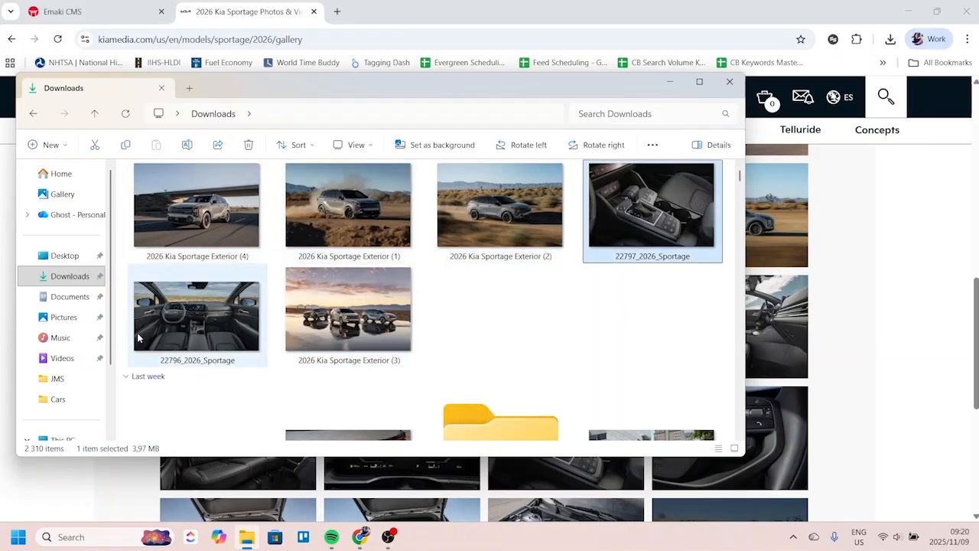
Step: Rename the gear-selector and dashboard photos '2026 Kia Sportage Interior' (1)-(2), then close Explorer
{"action": "left_click", "coordinate": [187, 330]}
{"action": "right_click", "coordinate": [187, 330]}
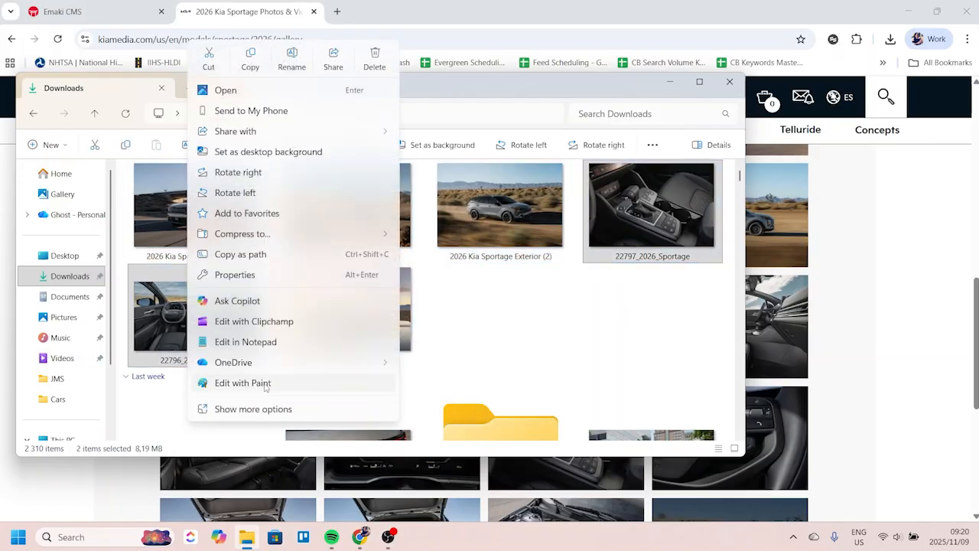
{"action": "left_click", "coordinate": [249, 409]}
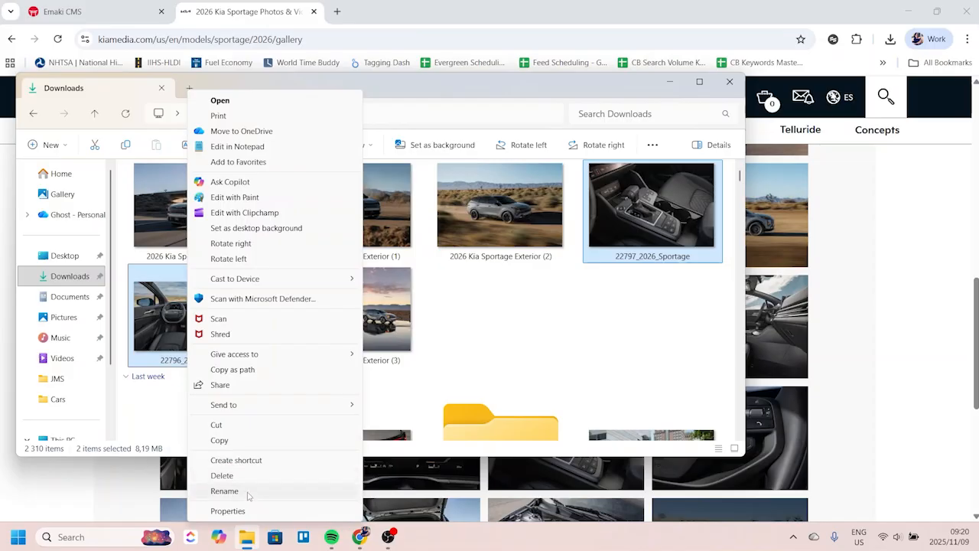
{"action": "left_click", "coordinate": [246, 493]}
{"action": "type", "text": "2026 Kia"}
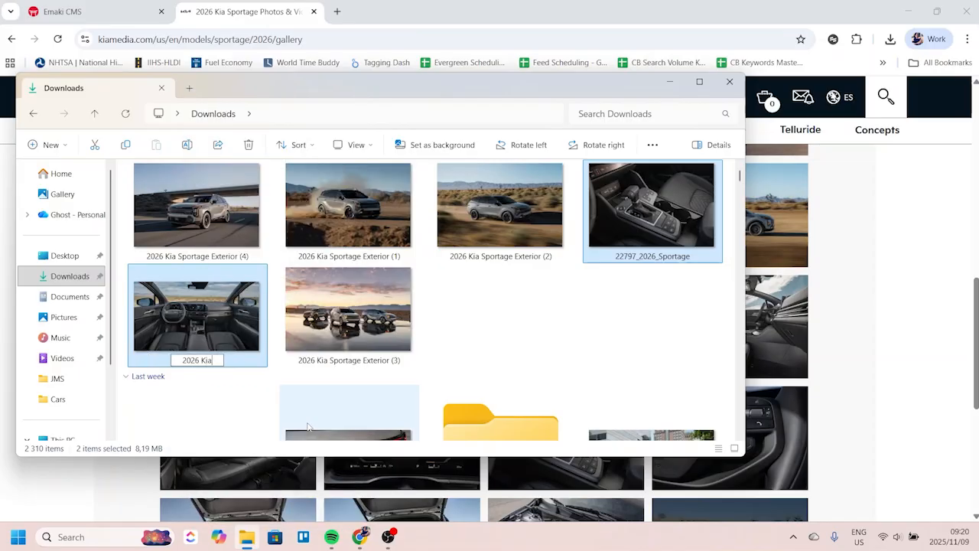
{"action": "type", "text": " Sportage Interior"}
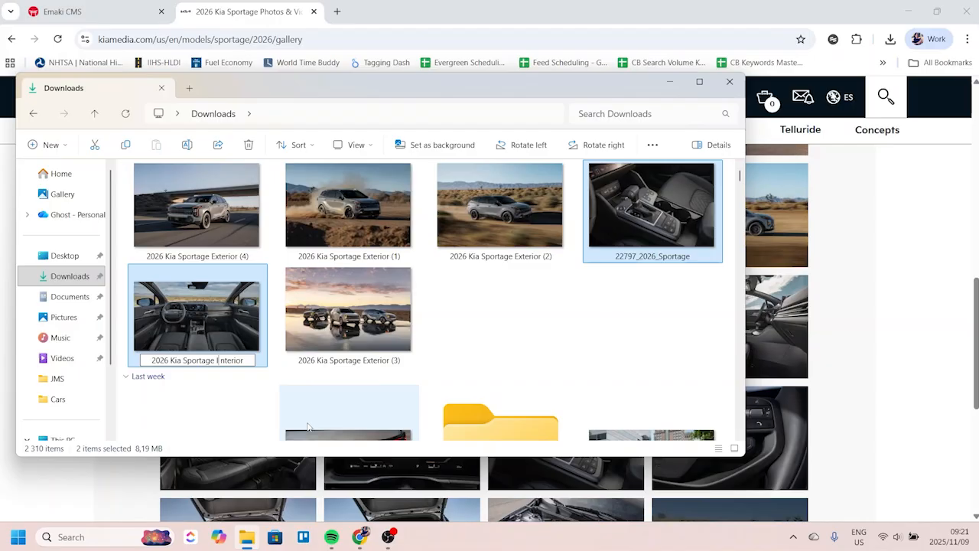
{"action": "key", "text": "Return"}
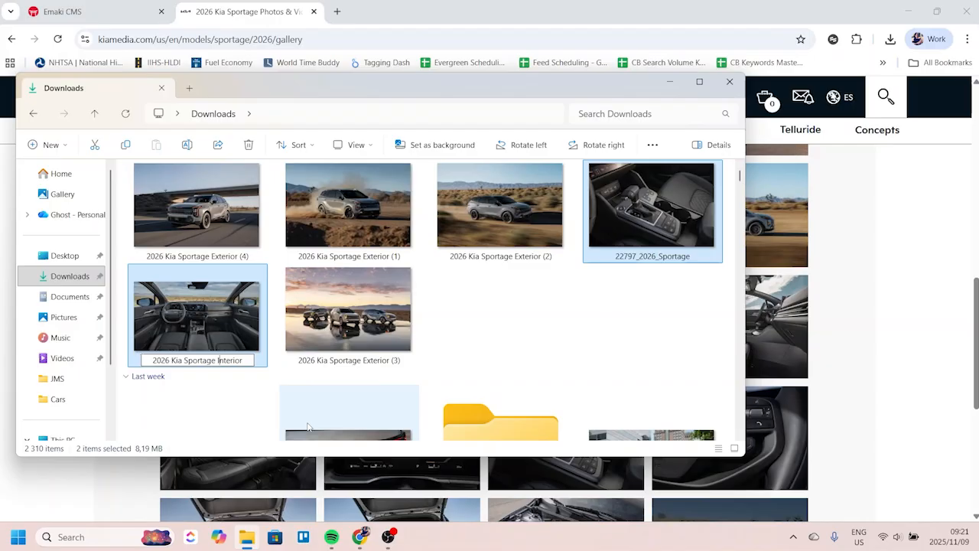
{"action": "left_click", "coordinate": [520, 330]}
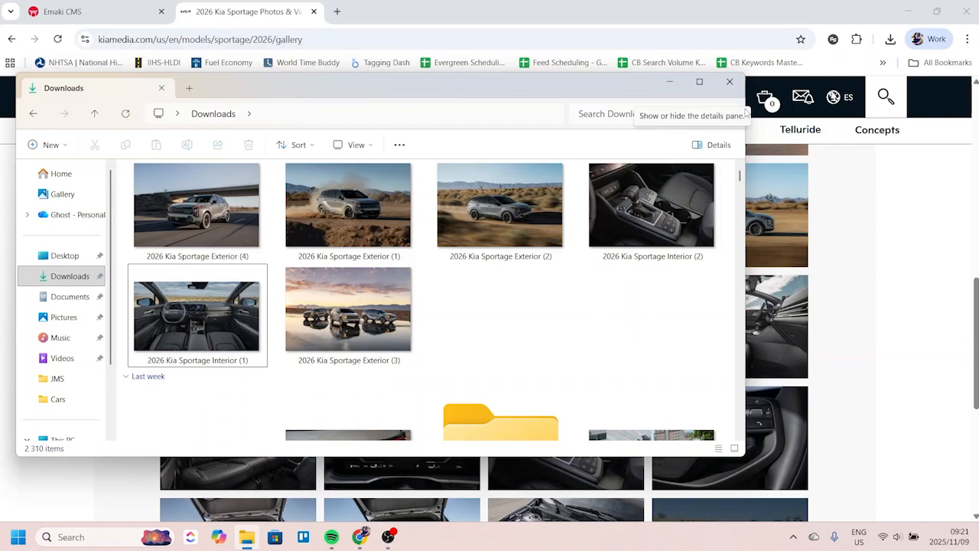
{"action": "left_click", "coordinate": [730, 82]}
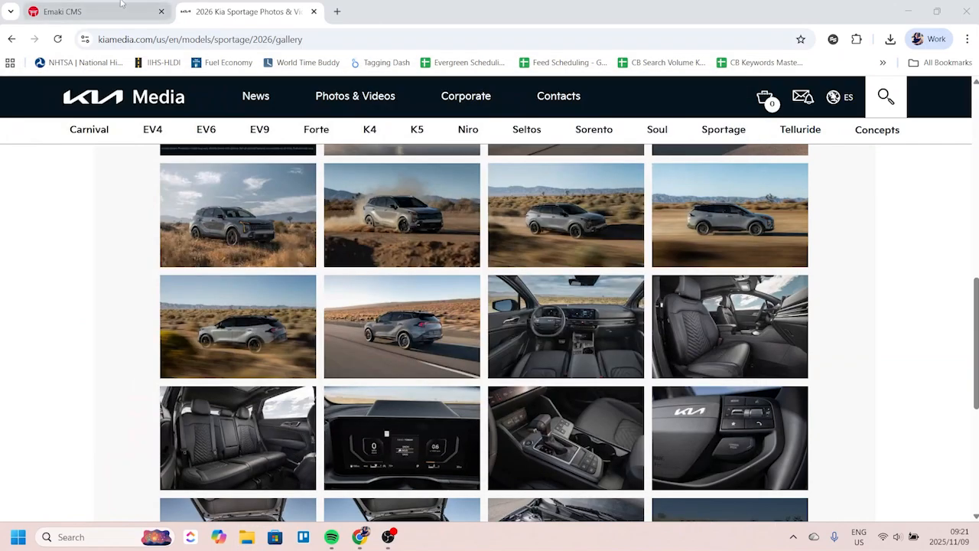
Step: Back in the Emaki CMS article, add a new image from the computer via the image picker
{"action": "key", "text": "ctrl+shift+Tab"}
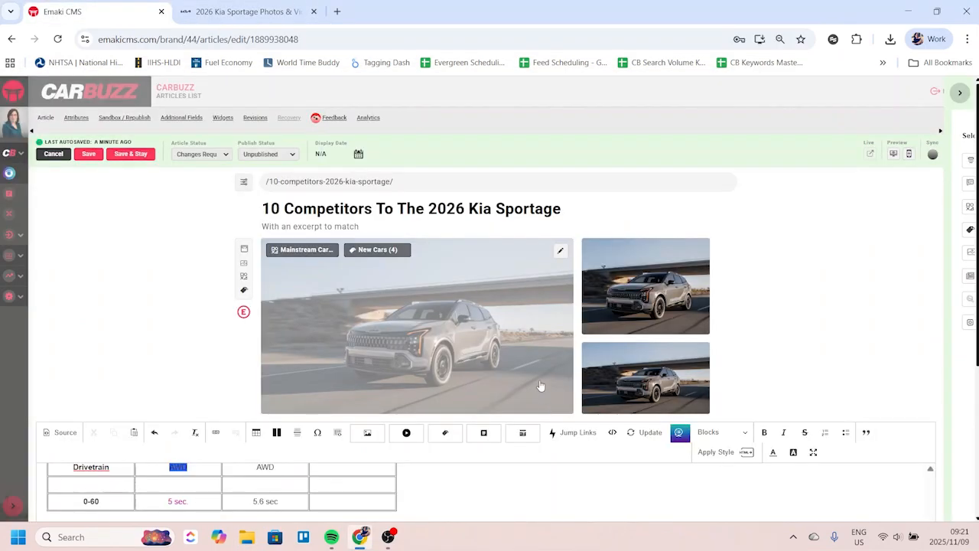
{"action": "scroll", "coordinate": [540, 385], "scroll_direction": "down", "scroll_amount": 5}
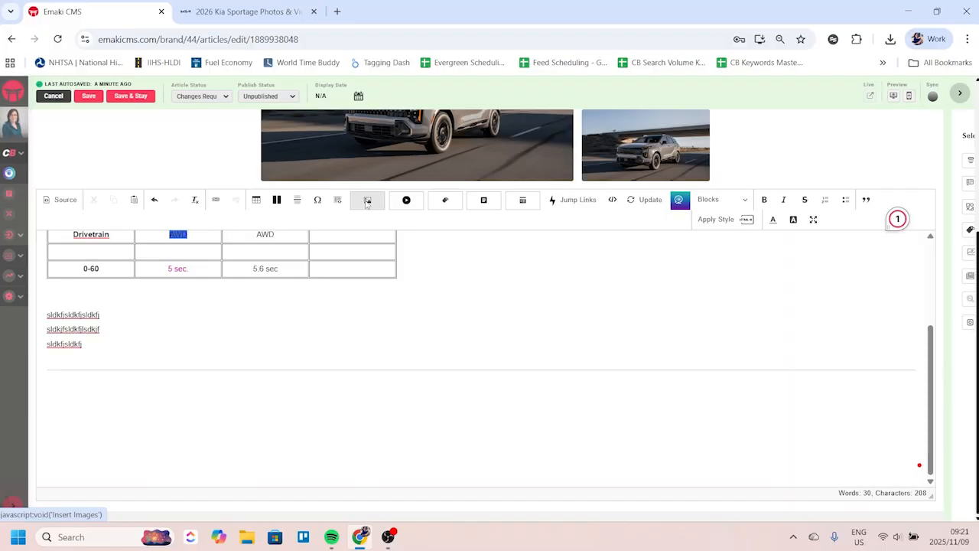
{"action": "left_click", "coordinate": [374, 205]}
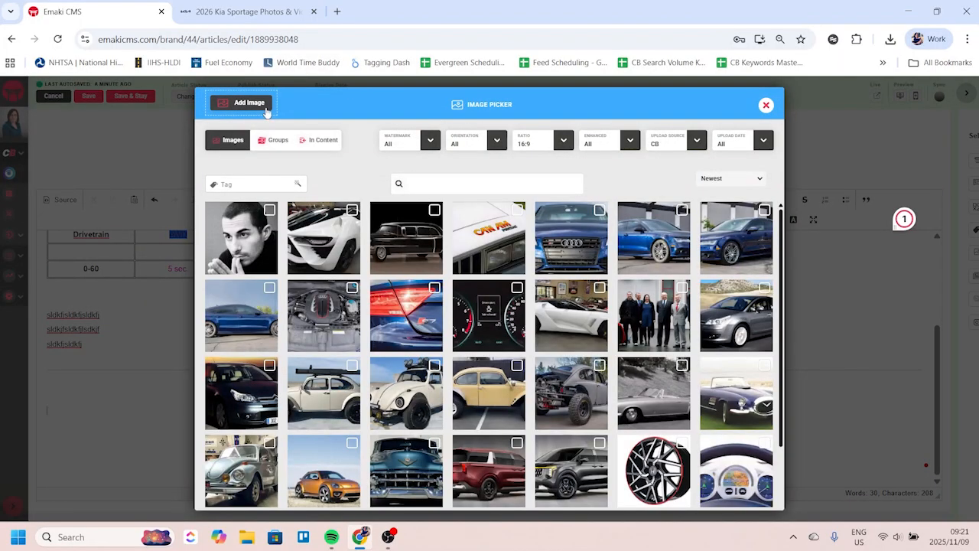
{"action": "left_click", "coordinate": [241, 105]}
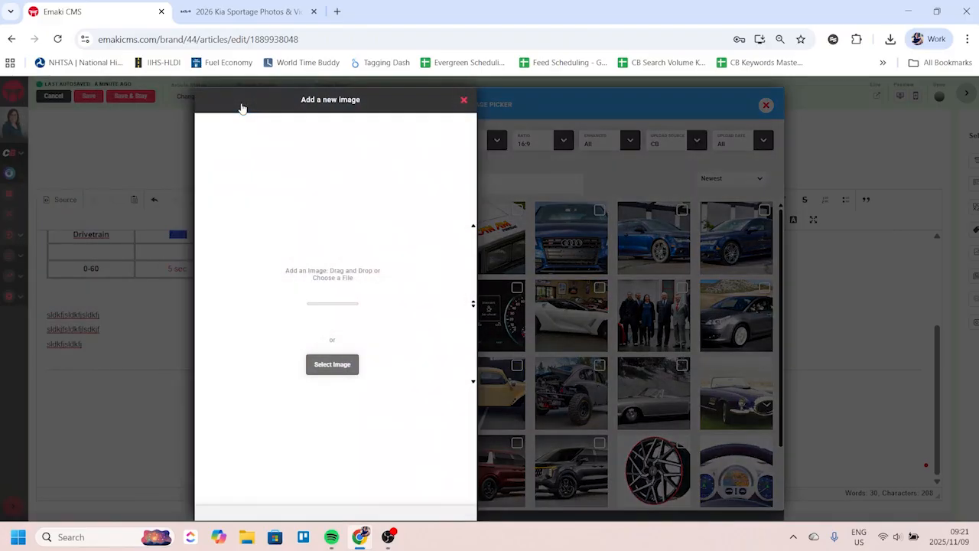
{"action": "left_click", "coordinate": [332, 365]}
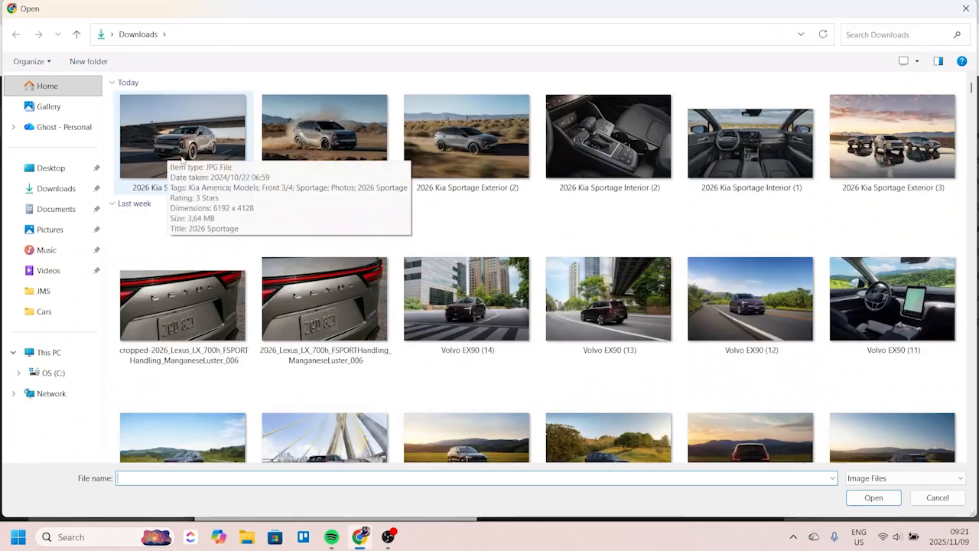
Step: Select all six 2026 Kia Sportage photos in Downloads and open them for upload
{"action": "left_click", "coordinate": [182, 161]}
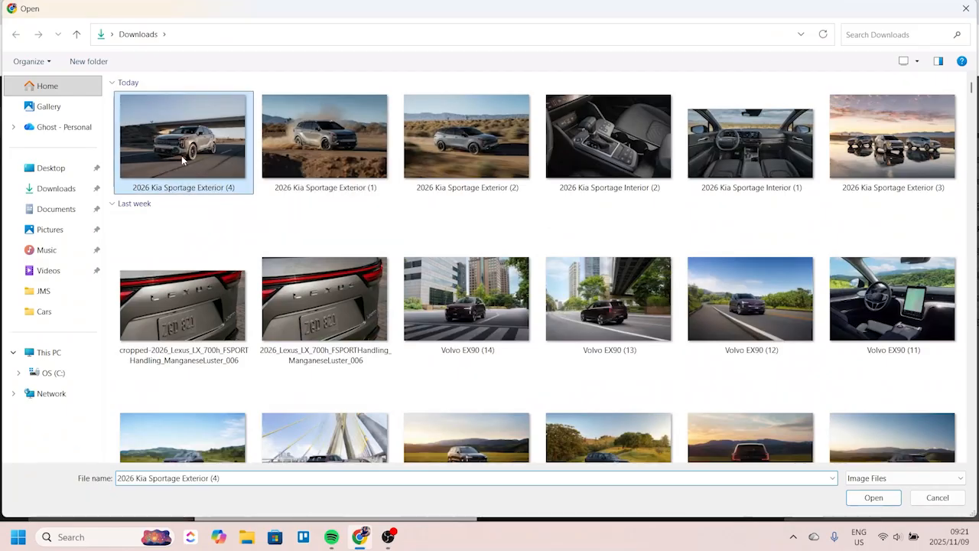
{"action": "left_click", "coordinate": [900, 167], "text": "shift"}
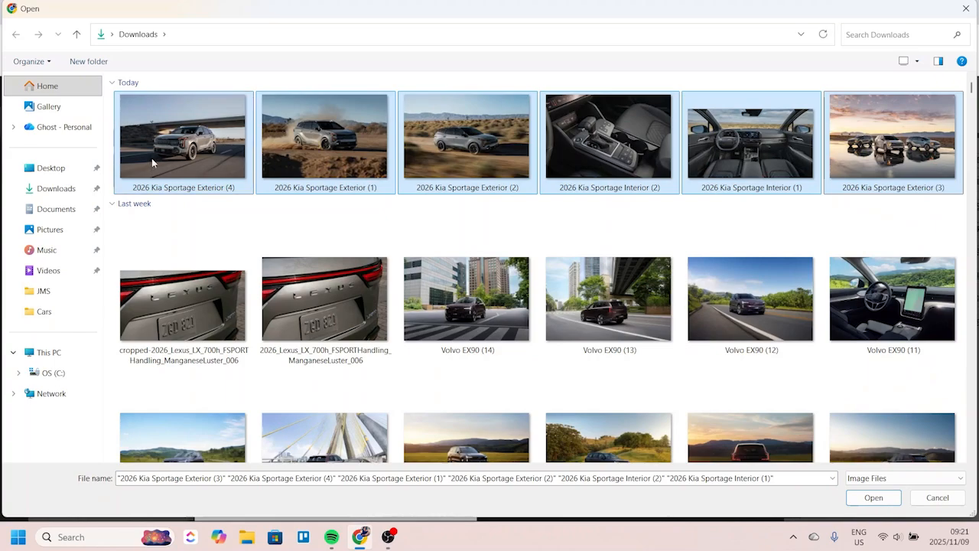
{"action": "left_click", "coordinate": [855, 497]}
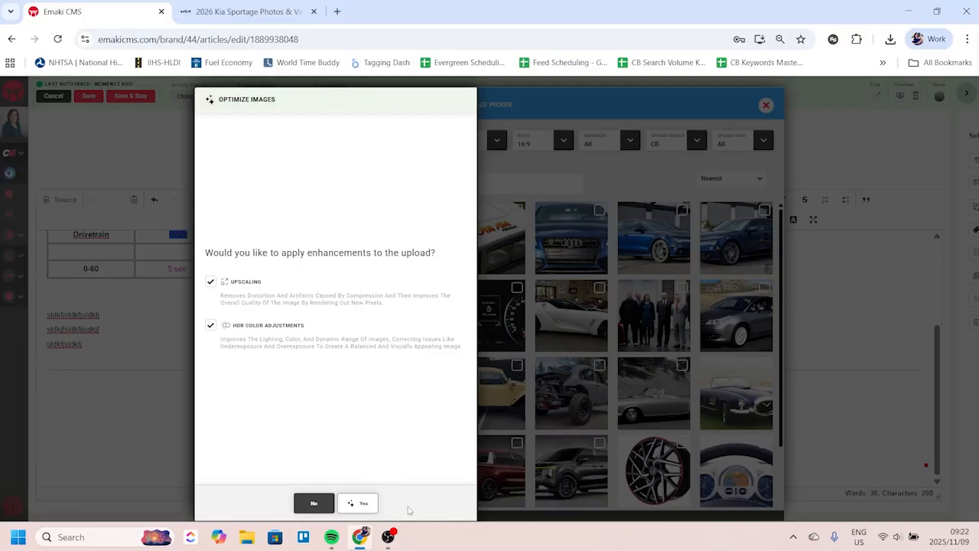
Step: Skip image enhancements and open Bulk Edit for all six new Kia Sportage photos
{"action": "left_click", "coordinate": [314, 503]}
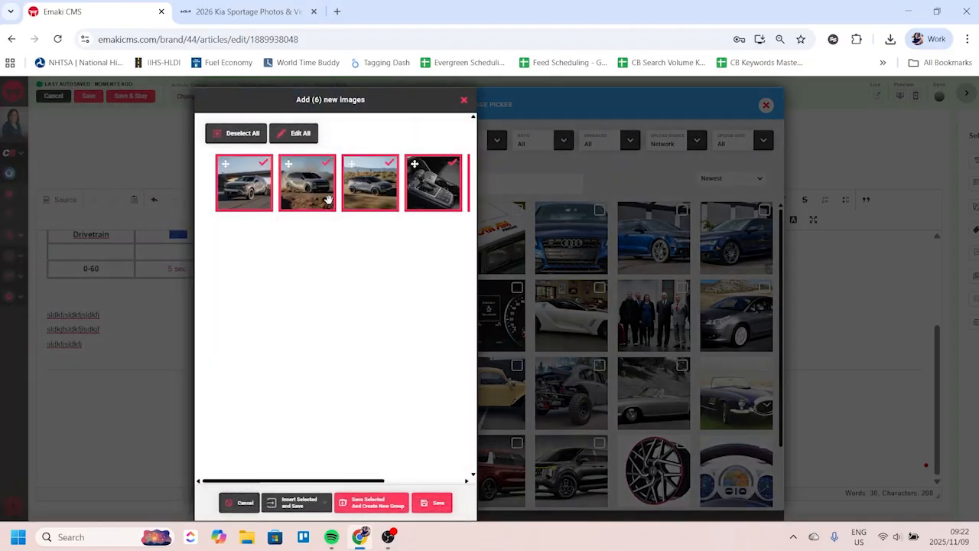
{"action": "mouse_move", "coordinate": [270, 480]}
{"action": "left_mouse_down"}
{"action": "mouse_move", "coordinate": [348, 480]}
{"action": "mouse_move", "coordinate": [270, 479]}
{"action": "left_mouse_up"}
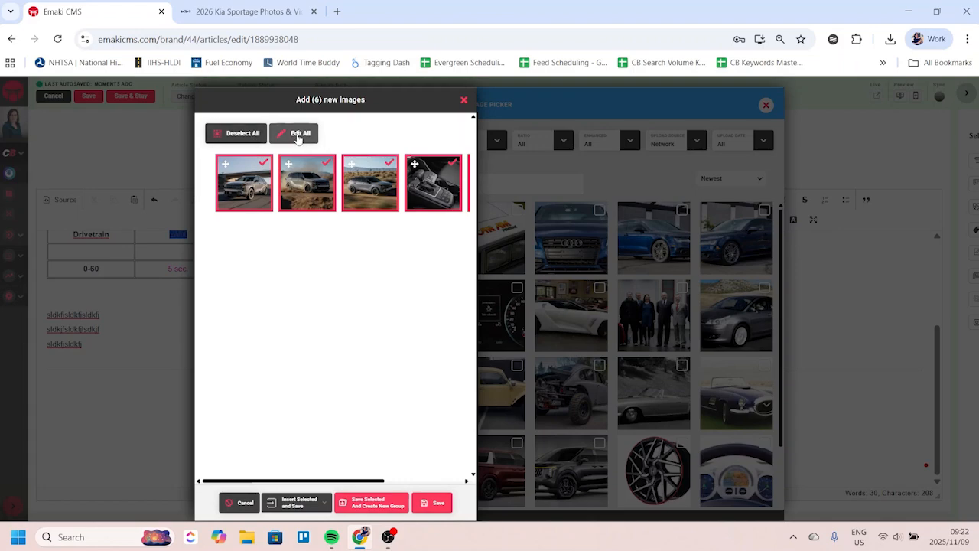
{"action": "left_click", "coordinate": [298, 137]}
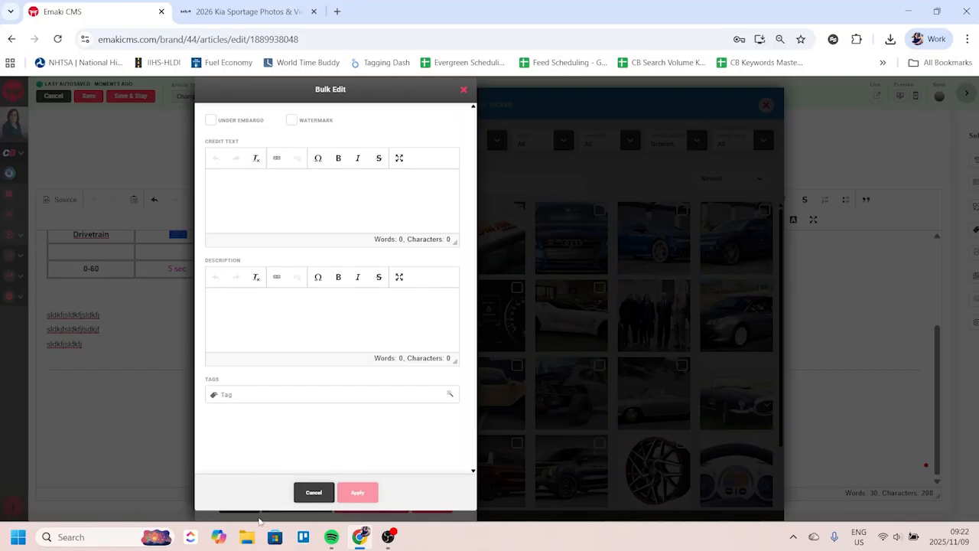
{"action": "left_click", "coordinate": [246, 537]}
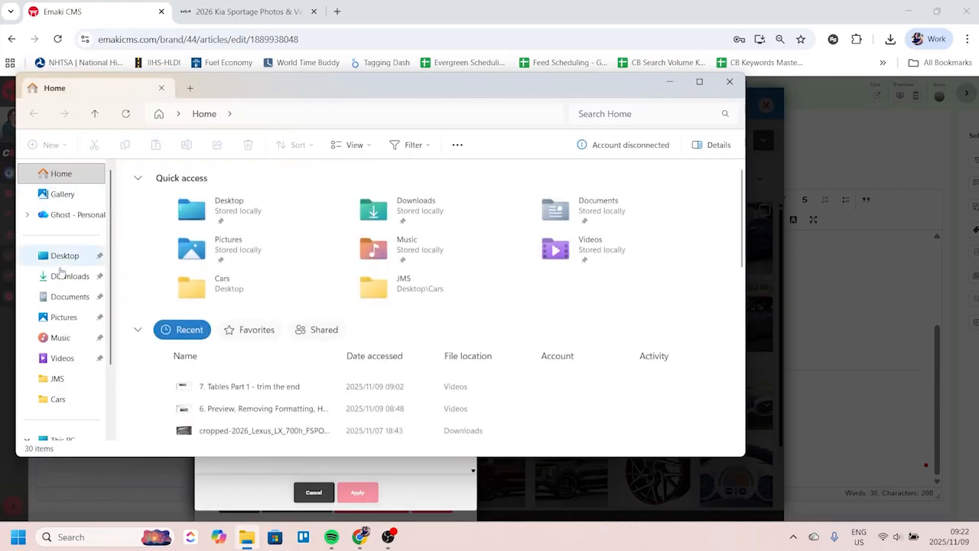
{"action": "left_click", "coordinate": [68, 276]}
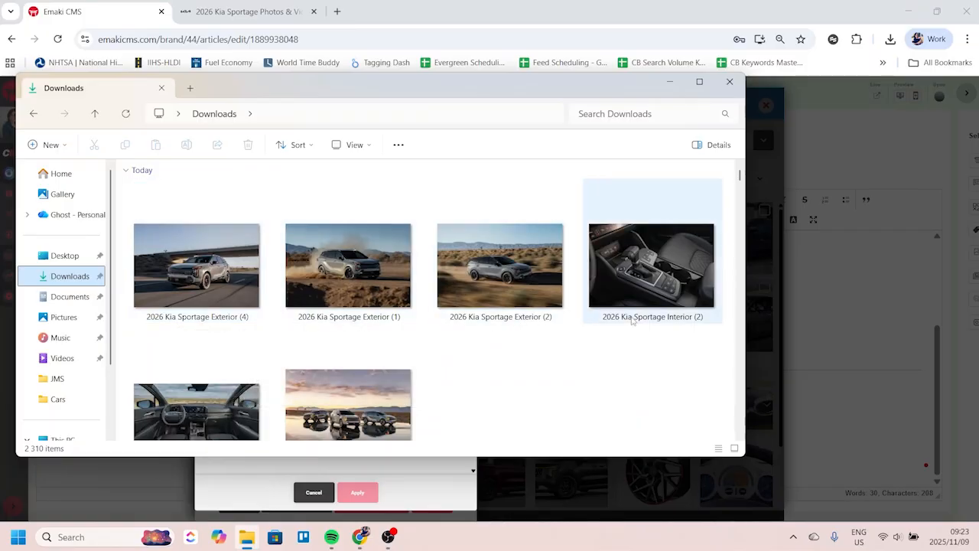
{"action": "scroll", "coordinate": [368, 370], "scroll_direction": "down", "scroll_amount": 1}
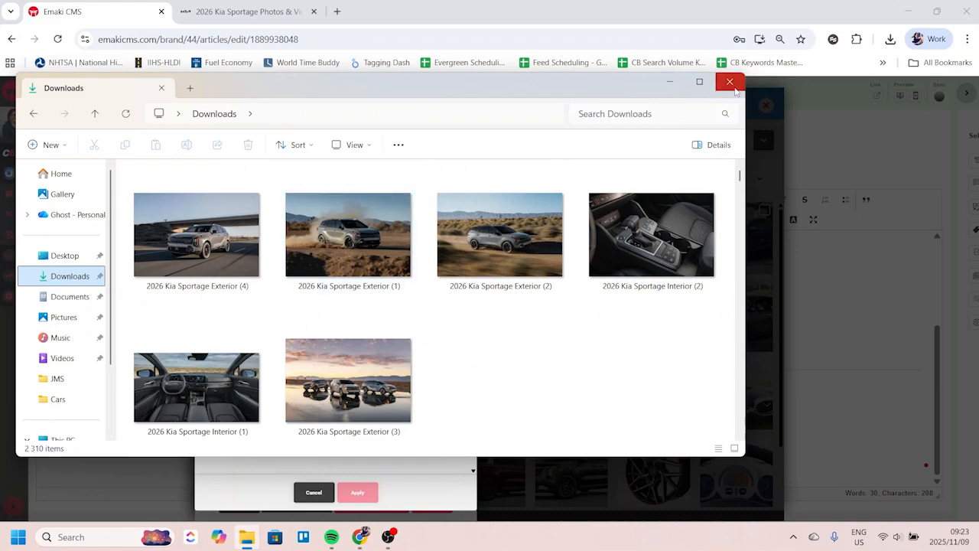
{"action": "left_click", "coordinate": [730, 82]}
Step: Set the photo credit to Kia, toggling Under Embargo on and back off
{"action": "left_click", "coordinate": [247, 210]}
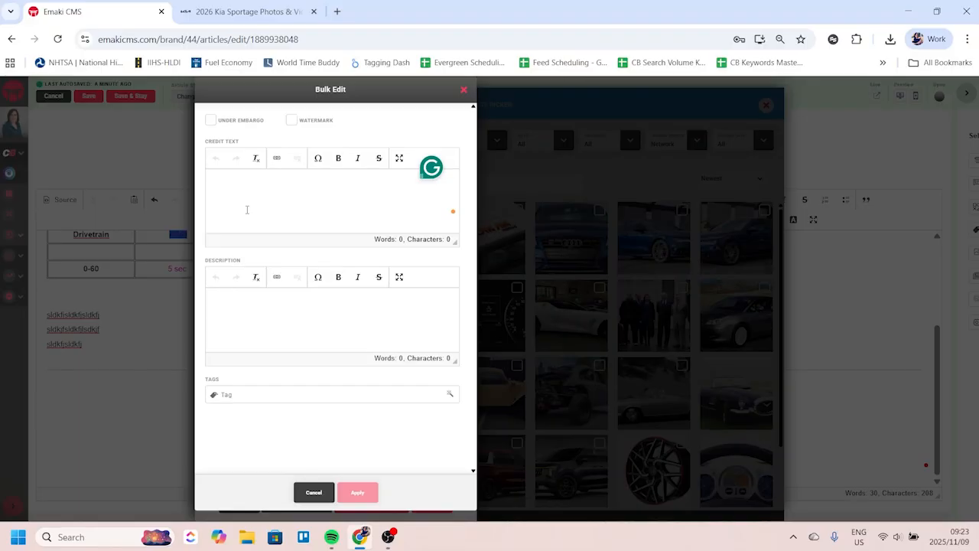
{"action": "type", "text": "Kia"}
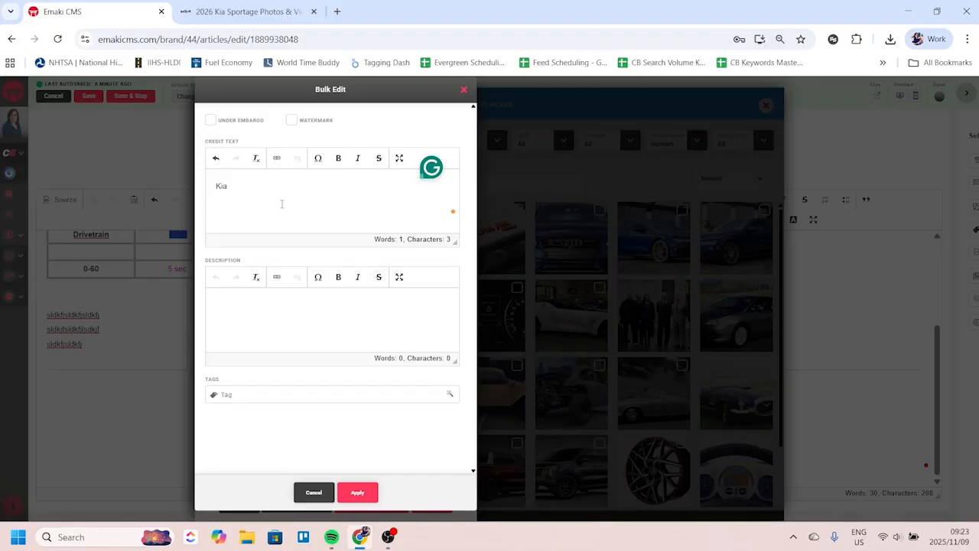
{"action": "left_click", "coordinate": [211, 120]}
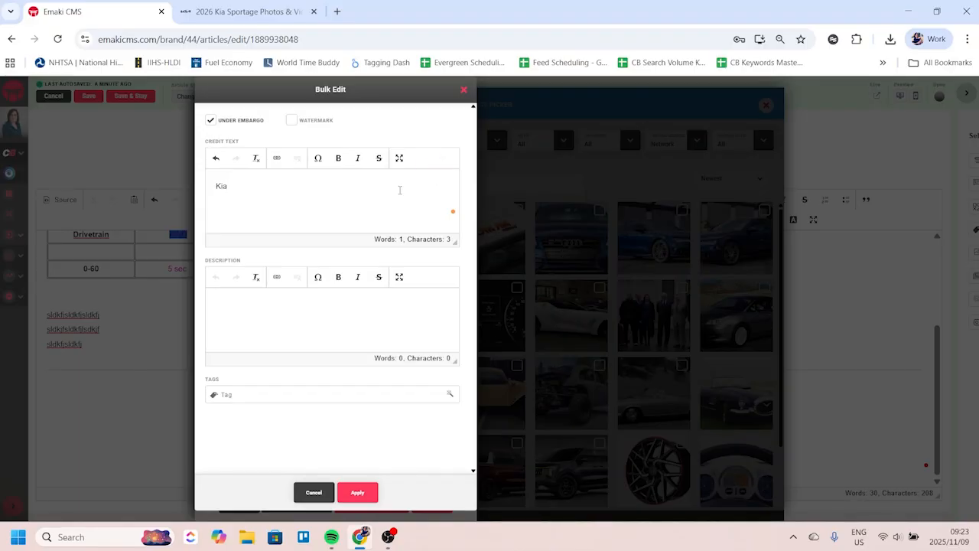
{"action": "left_click", "coordinate": [210, 120]}
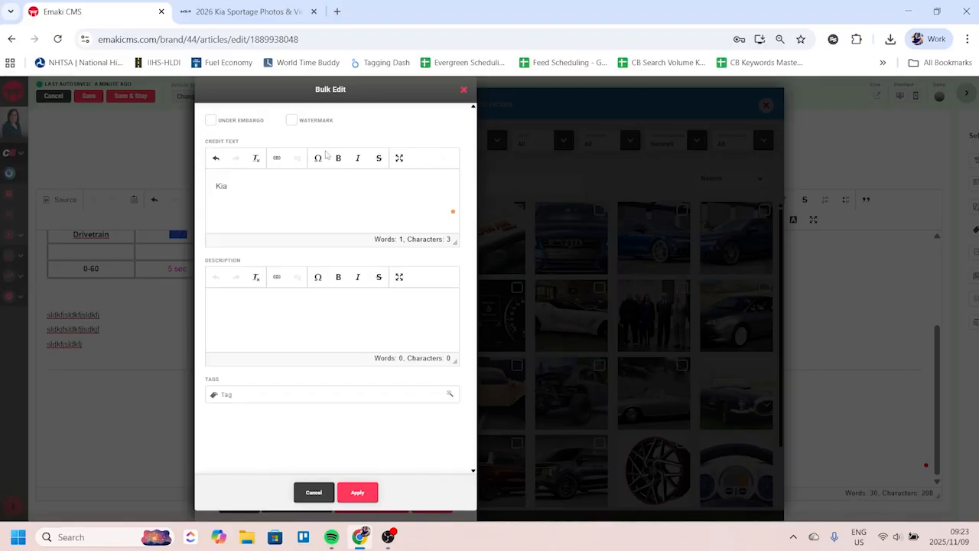
Step: Enter the description '2026 Kia Sportage Dynamic Road Test' for the six images
{"action": "left_click", "coordinate": [292, 121]}
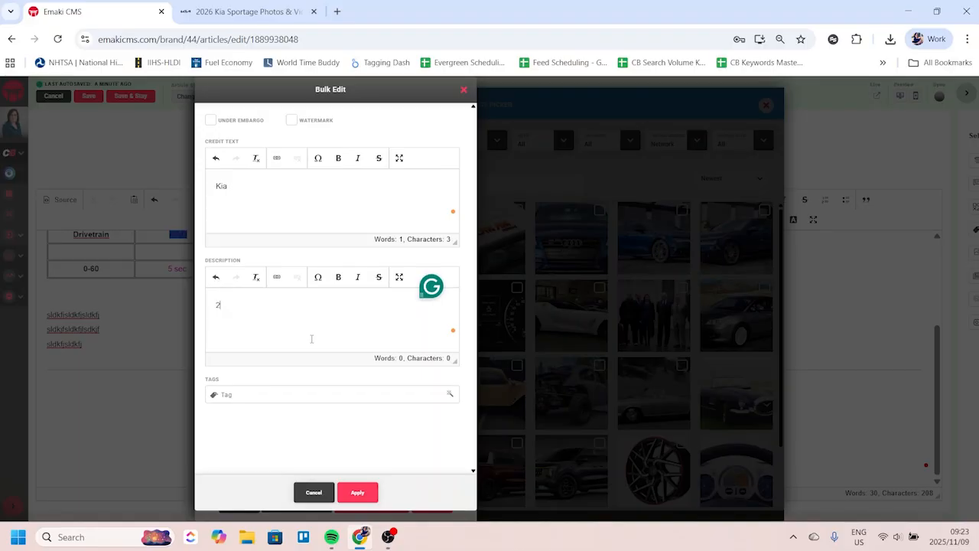
{"action": "type", "text": "ta"}
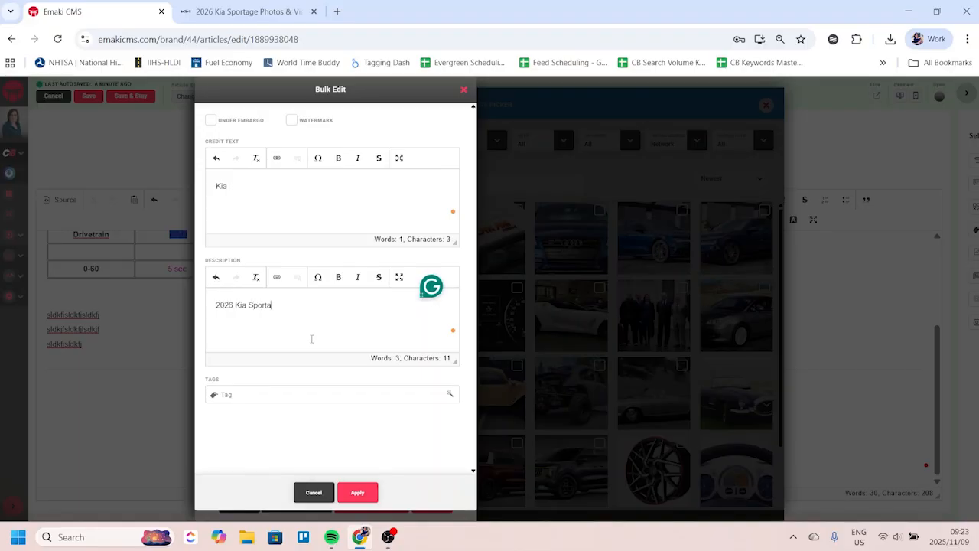
{"action": "type", "text": "ge "}
{"action": "type", "text": "Facelift"}
{"action": "type", "text": "Road Test"}
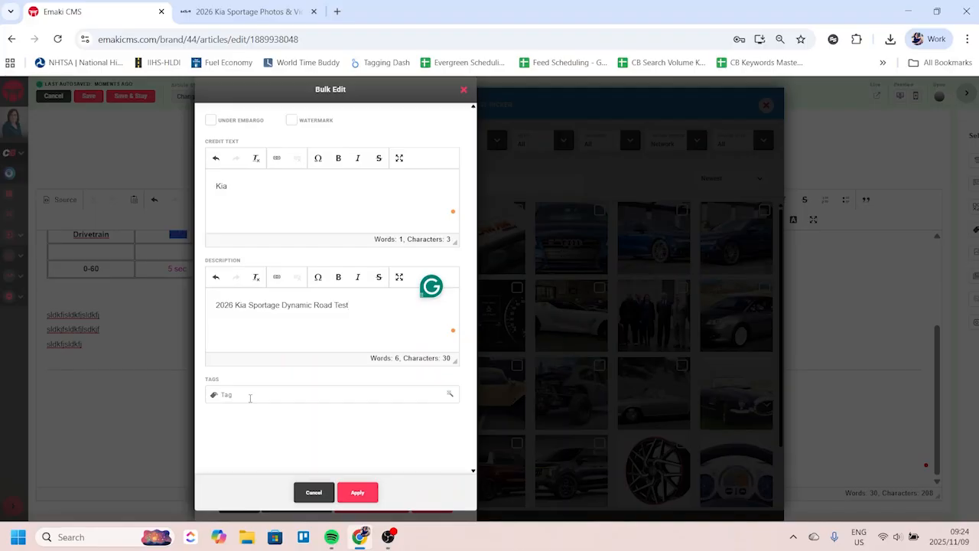
{"action": "left_click", "coordinate": [237, 394]}
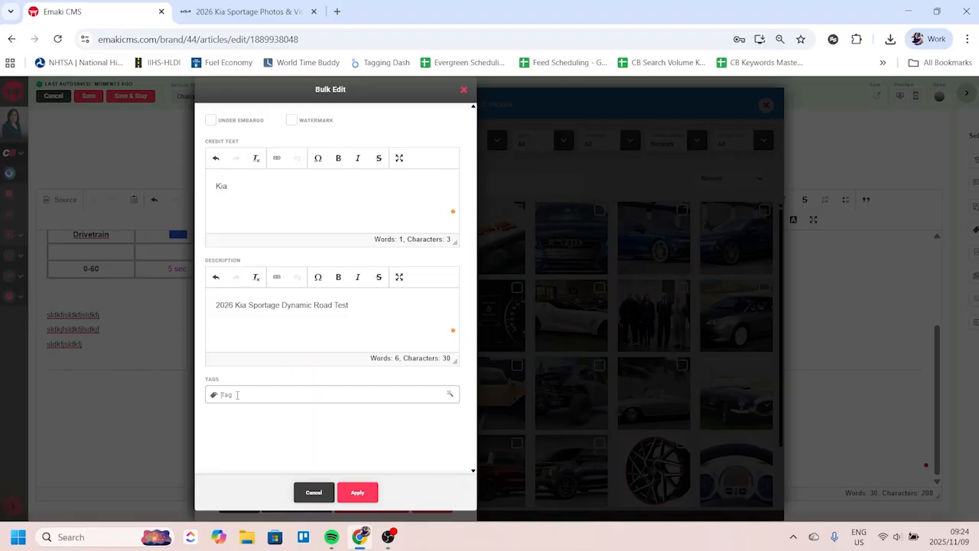
Step: Add the 2026 Kia Sportage Vehicle Sub-Model Year tag as primary and apply the bulk edits
{"action": "type", "text": "2026 Kia Sportage"}
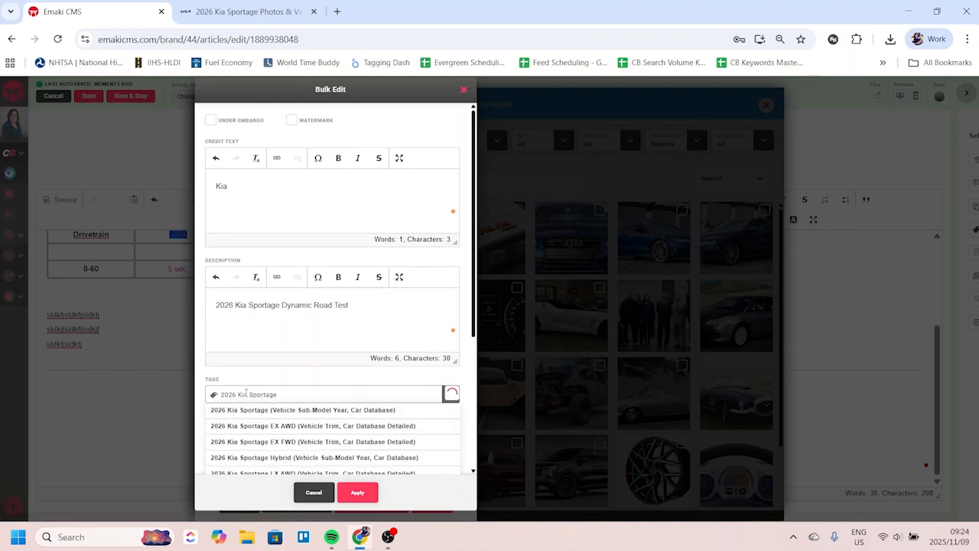
{"action": "scroll", "coordinate": [298, 438], "scroll_direction": "down", "scroll_amount": 2}
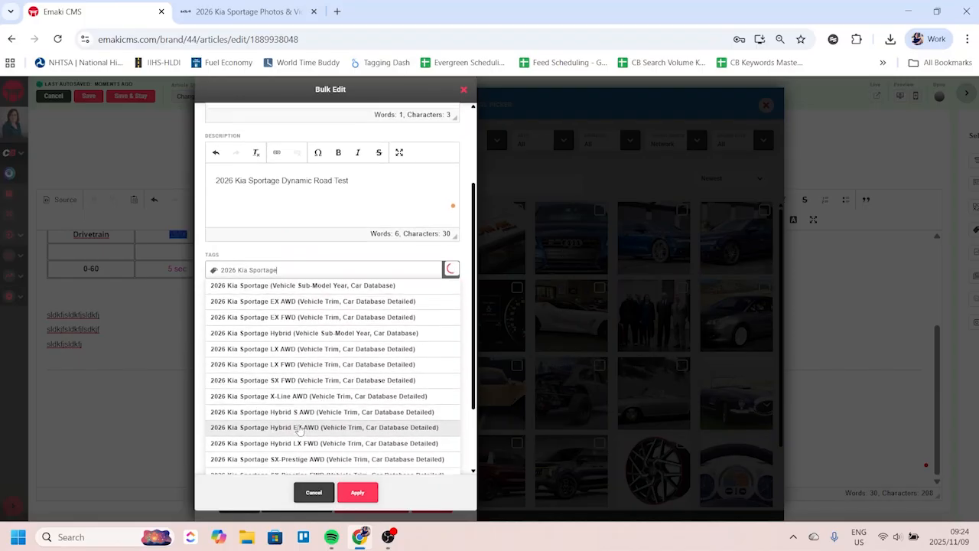
{"action": "scroll", "coordinate": [275, 398], "scroll_direction": "up", "scroll_amount": 1}
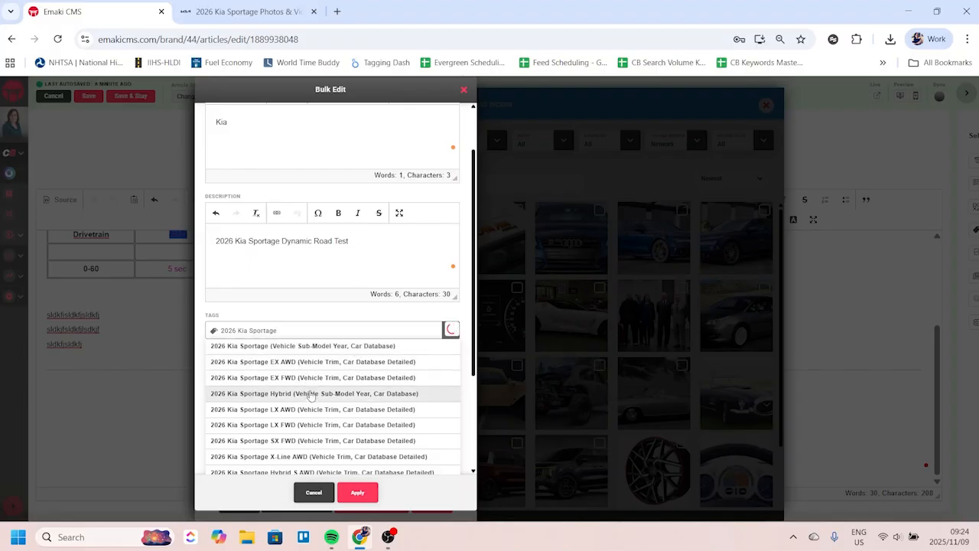
{"action": "scroll", "coordinate": [310, 414], "scroll_direction": "down", "scroll_amount": 1}
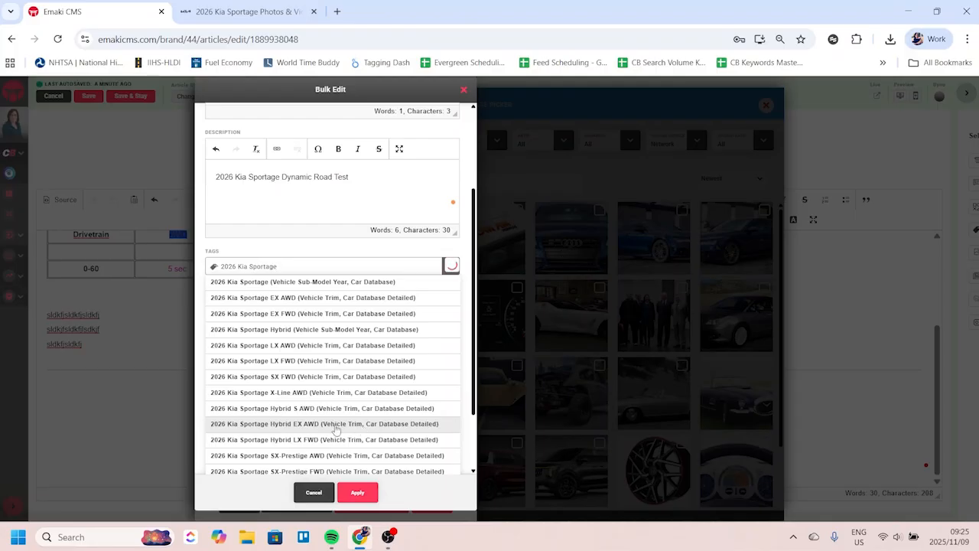
{"action": "scroll", "coordinate": [339, 430], "scroll_direction": "up", "scroll_amount": 2}
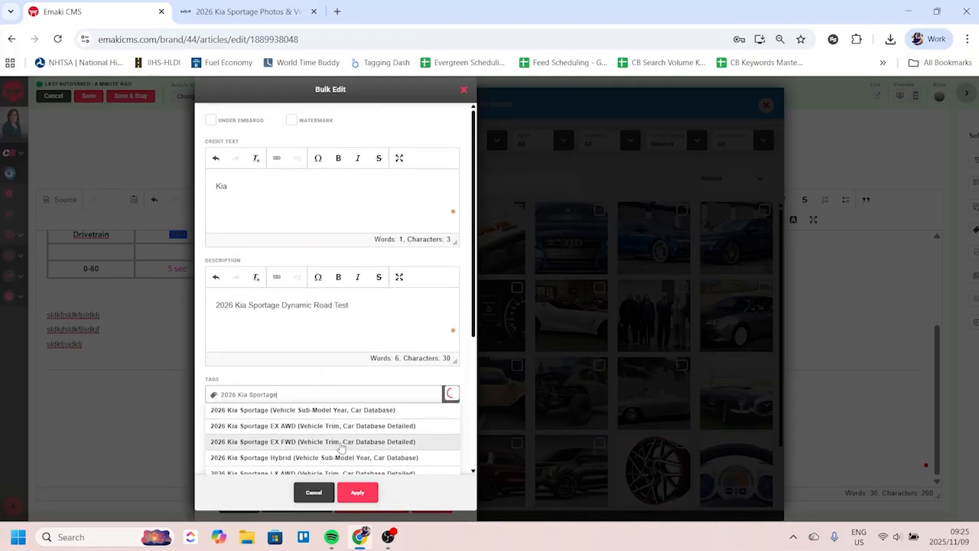
{"action": "scroll", "coordinate": [339, 430], "scroll_direction": "down", "scroll_amount": 2}
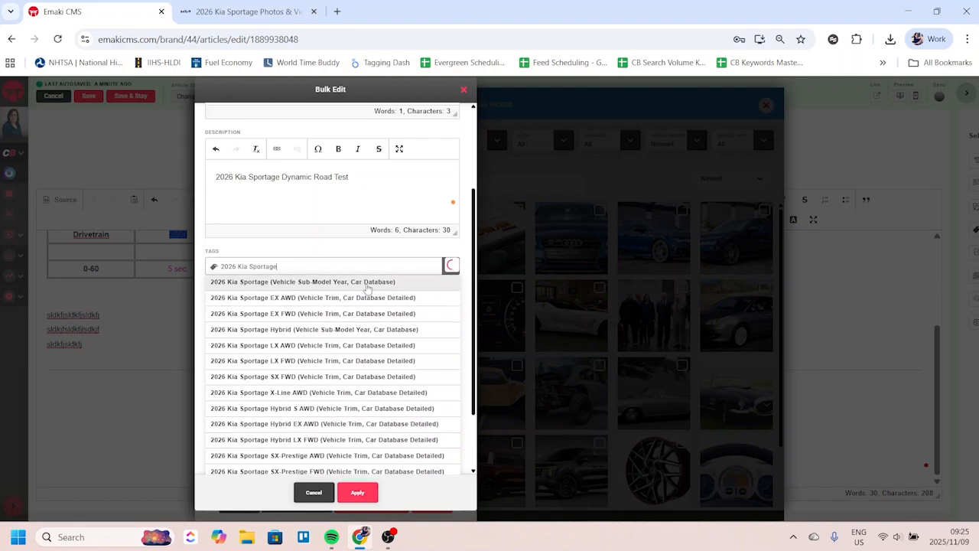
{"action": "left_click", "coordinate": [246, 284]}
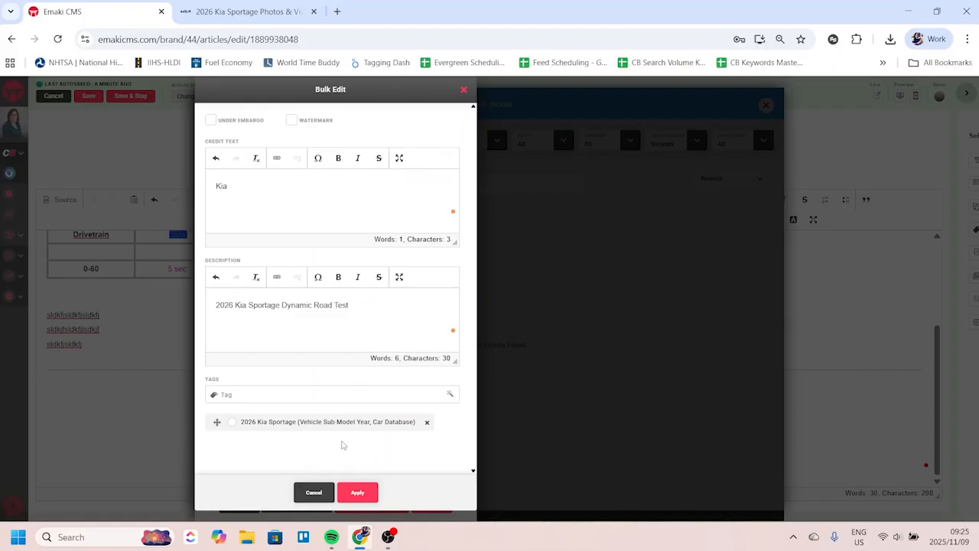
{"action": "left_click", "coordinate": [232, 423]}
{"action": "left_click", "coordinate": [358, 493]}
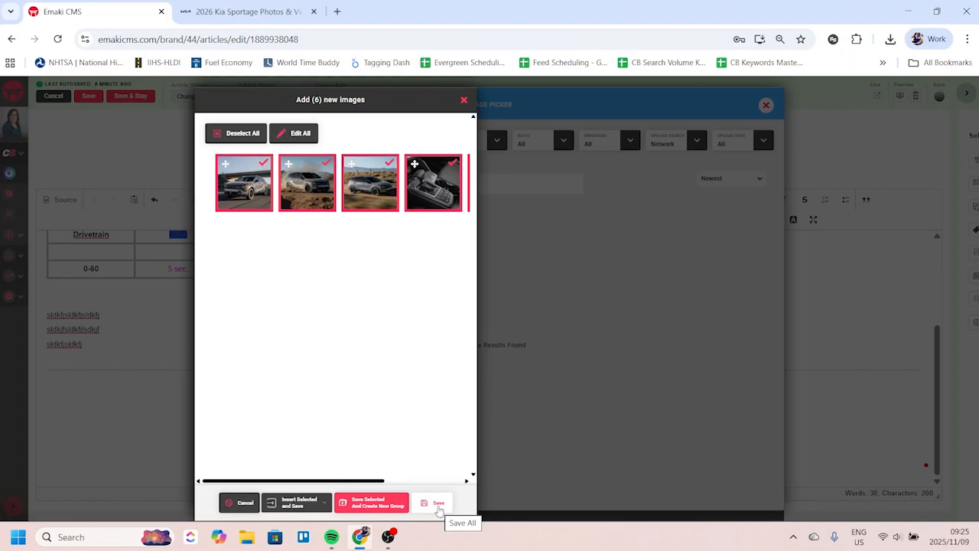
Step: Show the Insert Individually, Insert as Gallery and Insert as Grid options for the six photos
{"action": "mouse_move", "coordinate": [312, 504]}
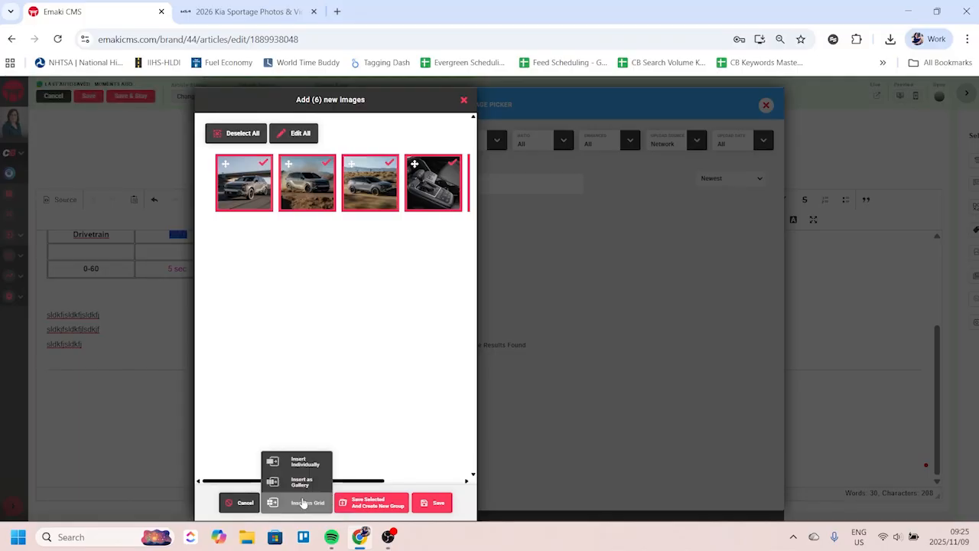
Step: Insert the six photos as a gallery and move the bridge shot after the dashboard interior
{"action": "left_click", "coordinate": [298, 485]}
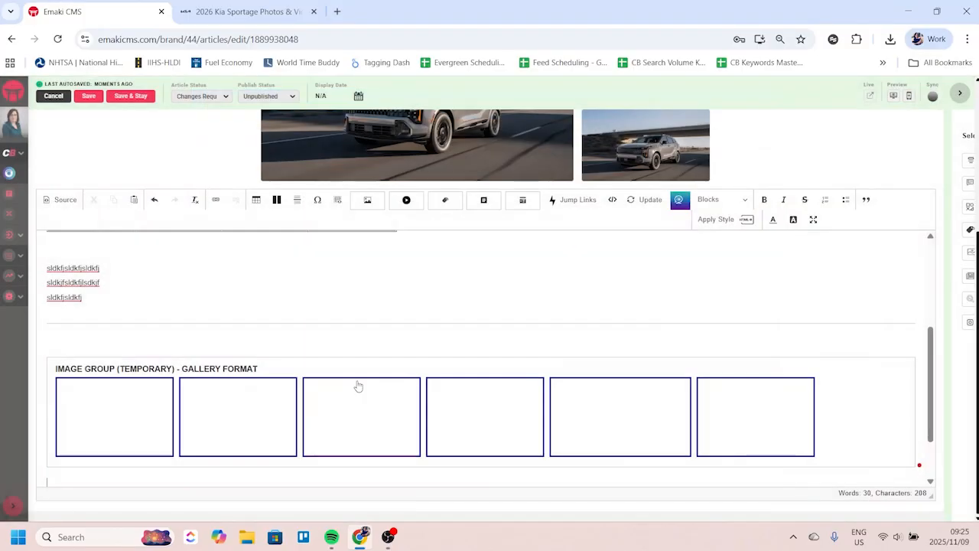
{"action": "scroll", "coordinate": [301, 306], "scroll_direction": "down", "scroll_amount": 1}
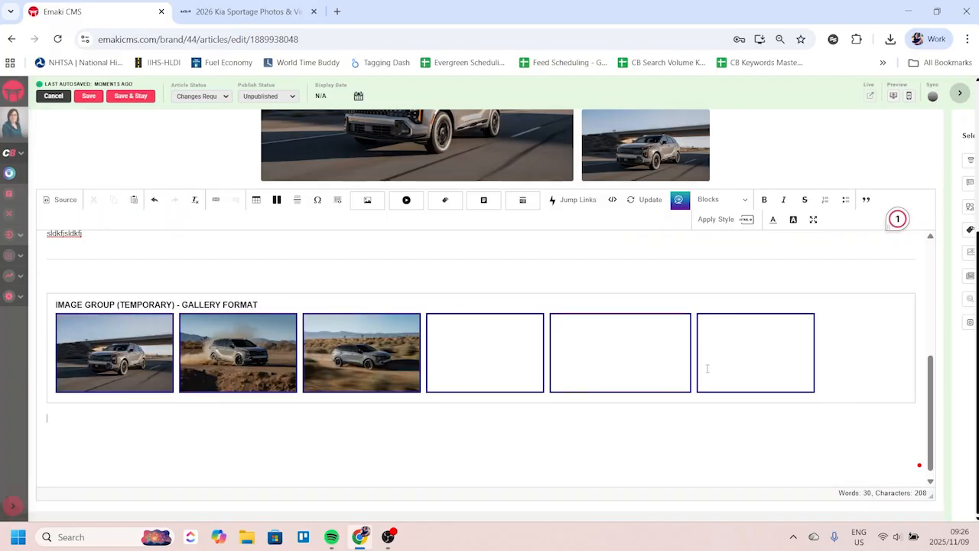
{"action": "scroll", "coordinate": [242, 376], "scroll_direction": "up", "scroll_amount": 1}
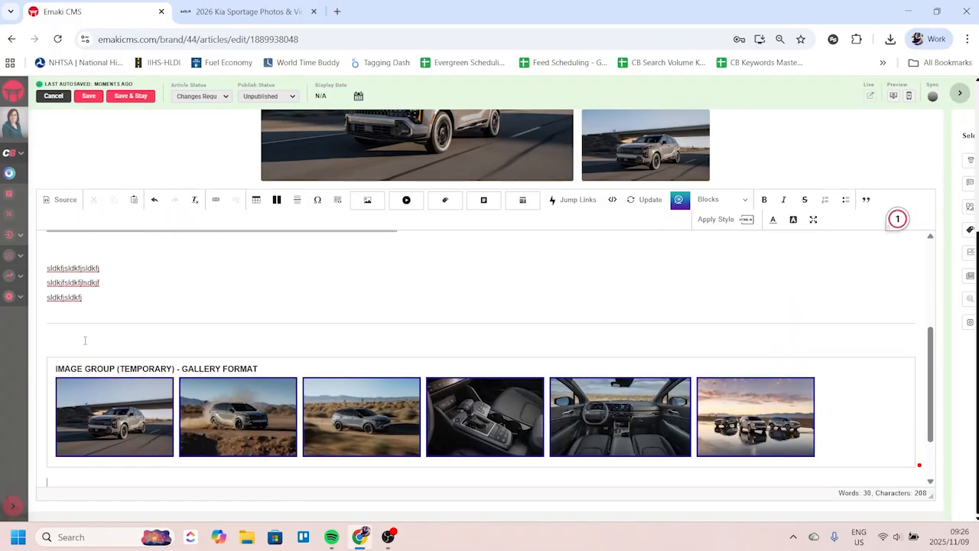
{"action": "scroll", "coordinate": [108, 345], "scroll_direction": "down", "scroll_amount": 1}
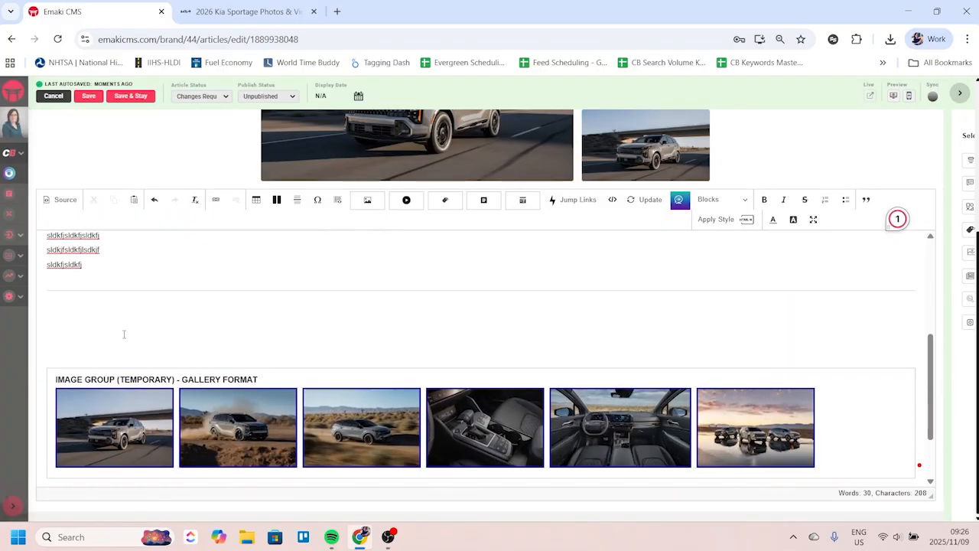
{"action": "left_click", "coordinate": [94, 347]}
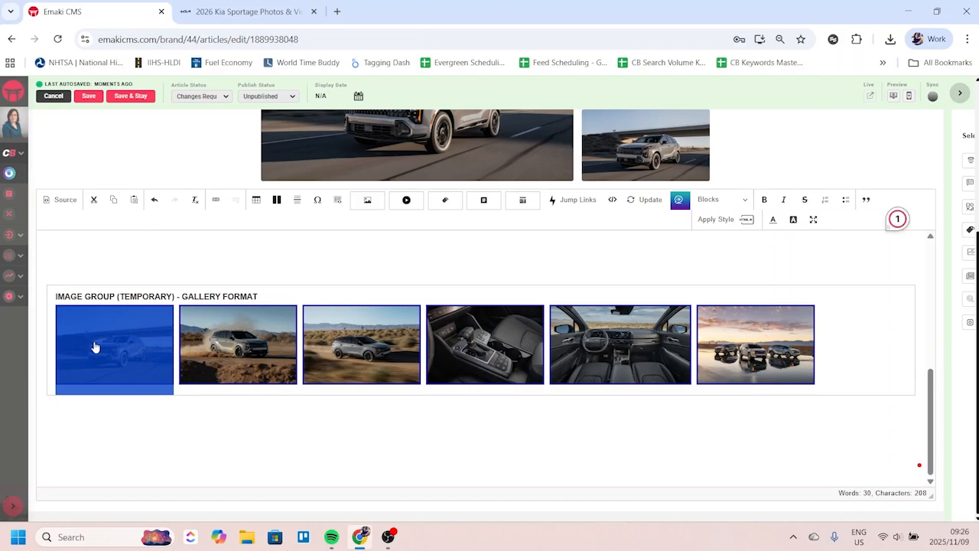
{"action": "left_click_drag", "start_coordinate": [94, 347], "coordinate": [122, 253]}
{"action": "scroll", "coordinate": [124, 394], "scroll_direction": "up", "scroll_amount": 1}
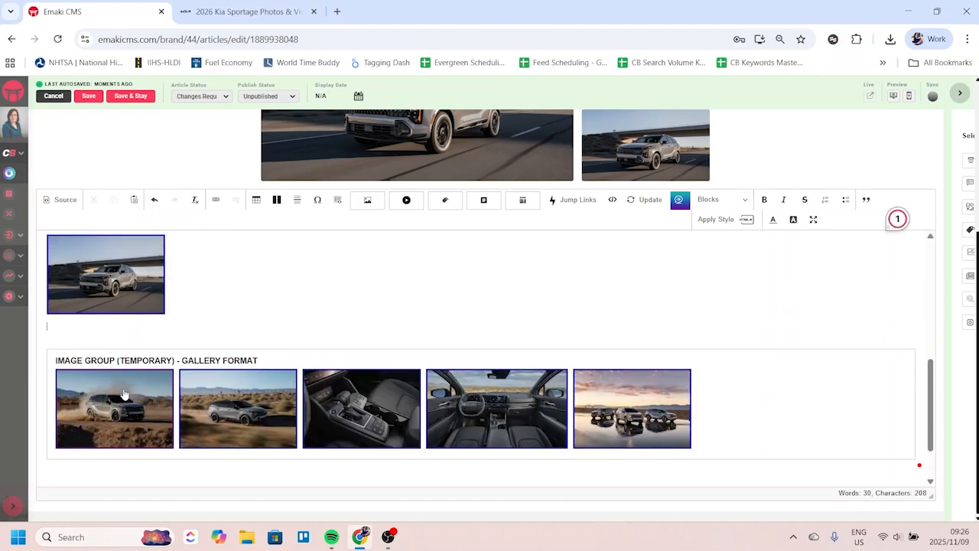
{"action": "scroll", "coordinate": [126, 392], "scroll_direction": "down", "scroll_amount": 1}
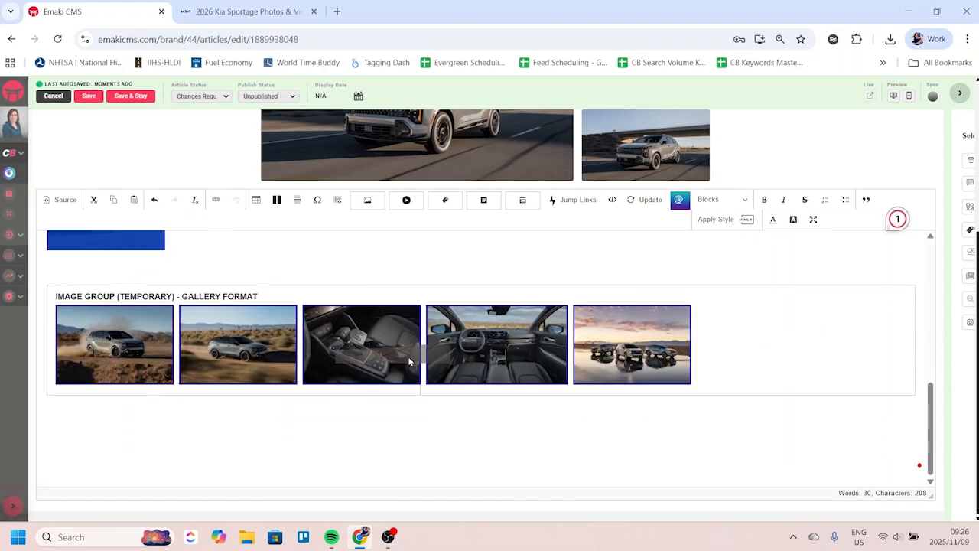
{"action": "left_click_drag", "start_coordinate": [409, 361], "coordinate": [413, 360]}
{"action": "left_click_drag", "start_coordinate": [480, 376], "coordinate": [687, 382]}
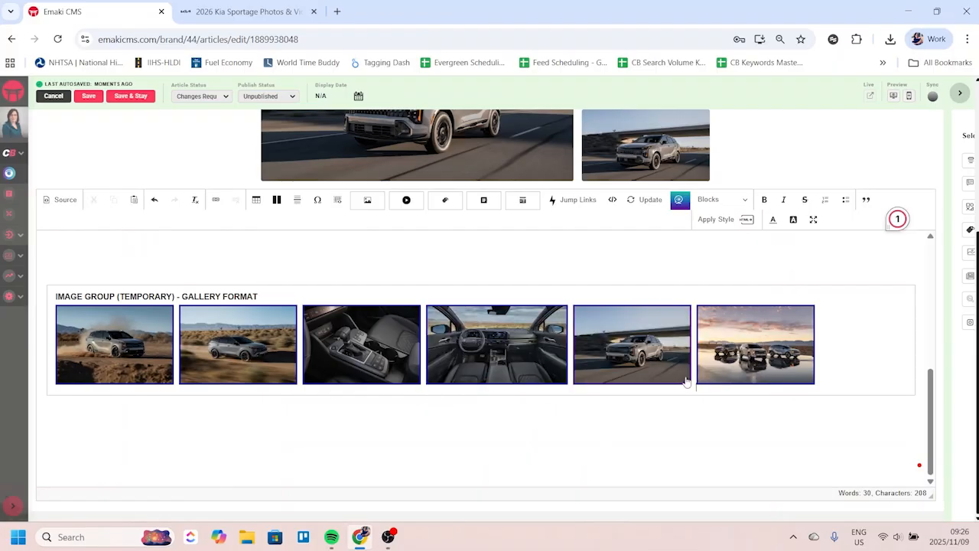
Step: Copy-paste the last three gallery photos, creating a duplicate second row
{"action": "left_click_drag", "start_coordinate": [869, 364], "coordinate": [404, 370]}
{"action": "key", "text": "ctrl+v"}
{"action": "key", "text": "ctrl+v"}
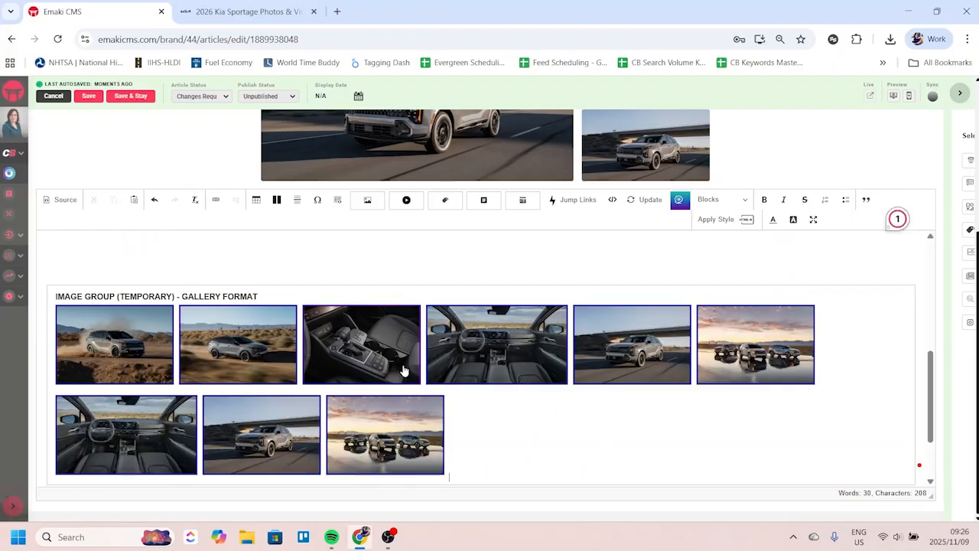
{"action": "scroll", "coordinate": [418, 392], "scroll_direction": "down", "scroll_amount": 1}
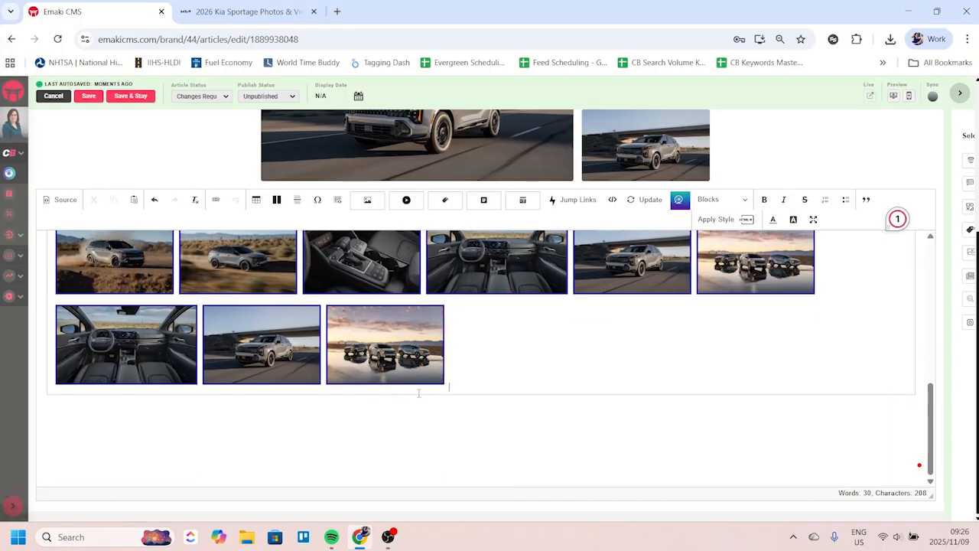
{"action": "scroll", "coordinate": [291, 403], "scroll_direction": "up", "scroll_amount": 2}
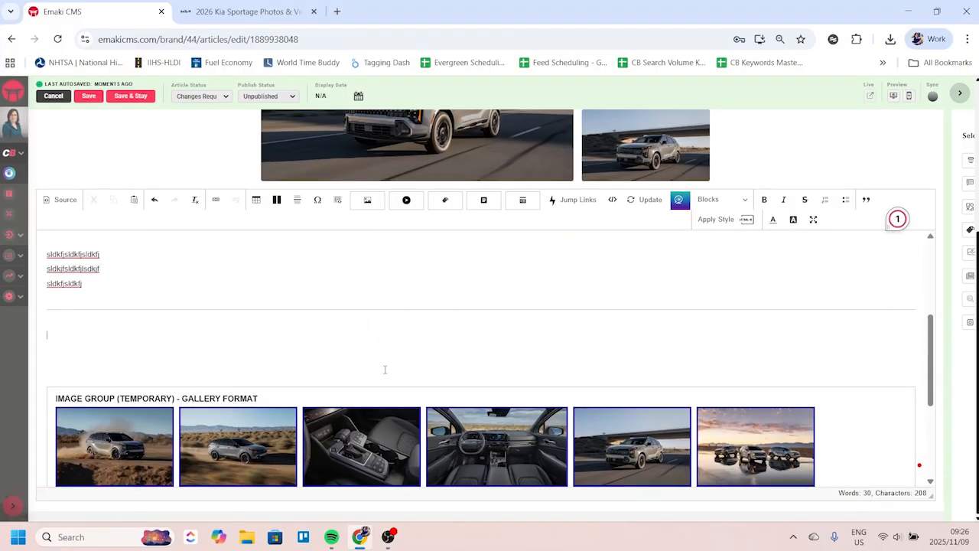
{"action": "key", "text": "shift+Down"}
{"action": "key", "text": "shift+Down"}
{"action": "key", "text": "shift+Down"}
{"action": "key", "text": "shift+Down"}
{"action": "key", "text": "shift+Down"}
{"action": "key", "text": "shift+Down"}
{"action": "key", "text": "shift+Down"}
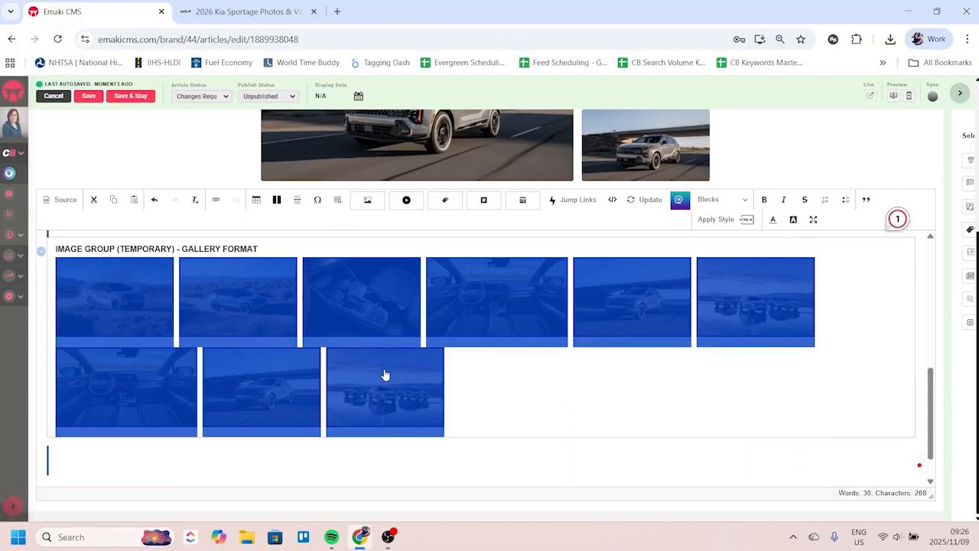
{"action": "key", "text": "shift+Down"}
{"action": "left_click", "coordinate": [385, 375]}
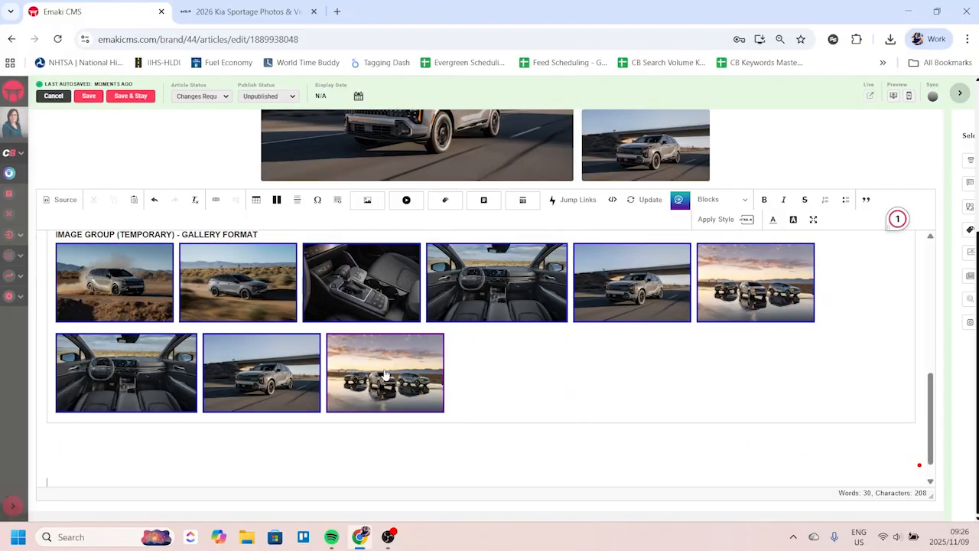
Step: Remove the duplicated row so the gallery keeps a single row of six photos
{"action": "scroll", "coordinate": [429, 376], "scroll_direction": "down", "scroll_amount": 1}
{"action": "scroll", "coordinate": [229, 338], "scroll_direction": "up", "scroll_amount": 4}
{"action": "scroll", "coordinate": [222, 347], "scroll_direction": "down", "scroll_amount": 4}
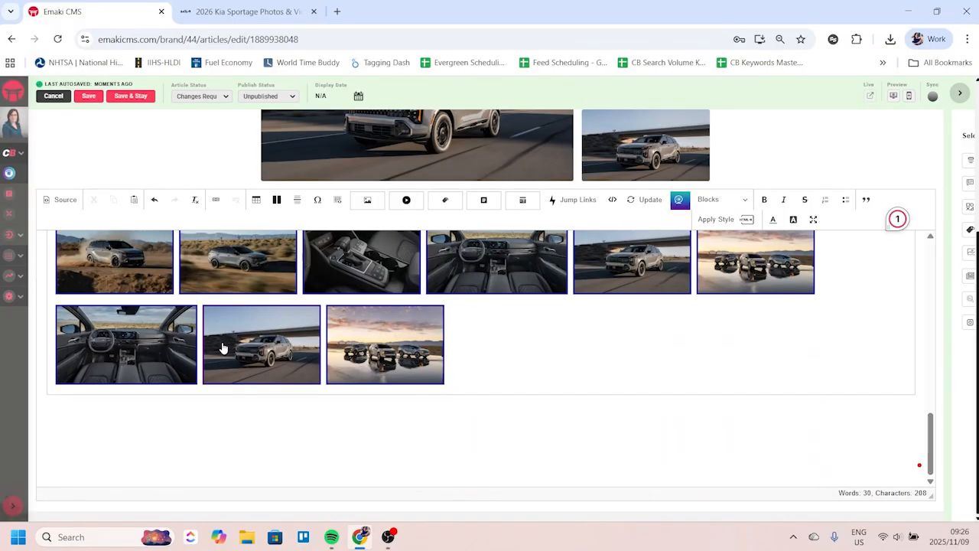
{"action": "scroll", "coordinate": [222, 348], "scroll_direction": "up", "scroll_amount": 6}
{"action": "scroll", "coordinate": [222, 349], "scroll_direction": "down", "scroll_amount": 2}
{"action": "scroll", "coordinate": [221, 348], "scroll_direction": "up", "scroll_amount": 4}
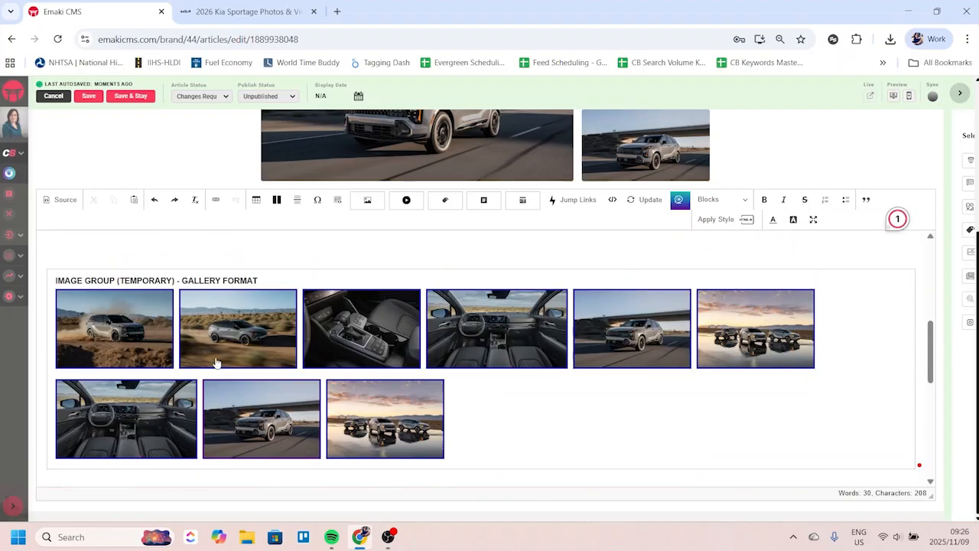
{"action": "scroll", "coordinate": [206, 366], "scroll_direction": "down", "scroll_amount": 2}
{"action": "key", "text": "ctrl+z"}
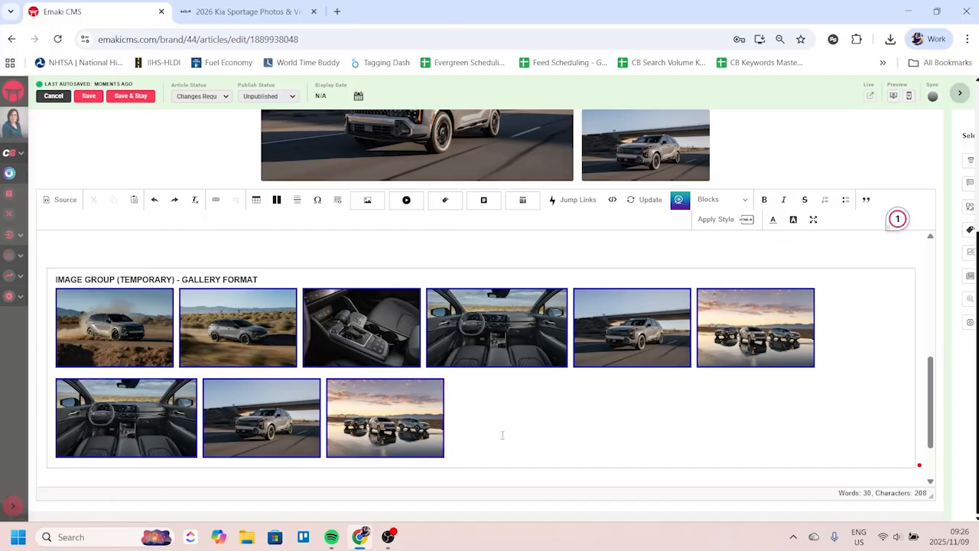
{"action": "key", "text": "BackSpace"}
{"action": "key", "text": "BackSpace"}
{"action": "key", "text": "BackSpace"}
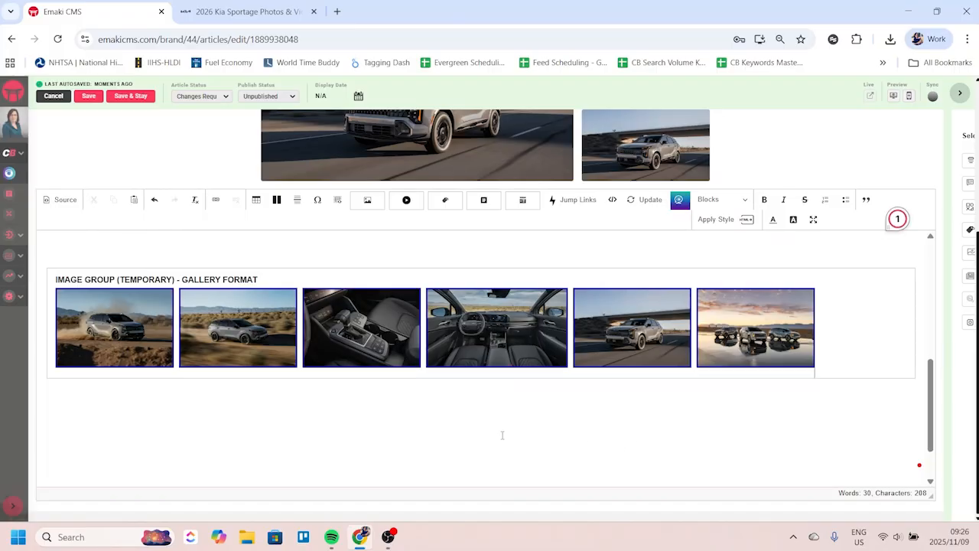
{"action": "scroll", "coordinate": [199, 389], "scroll_direction": "up", "scroll_amount": 1}
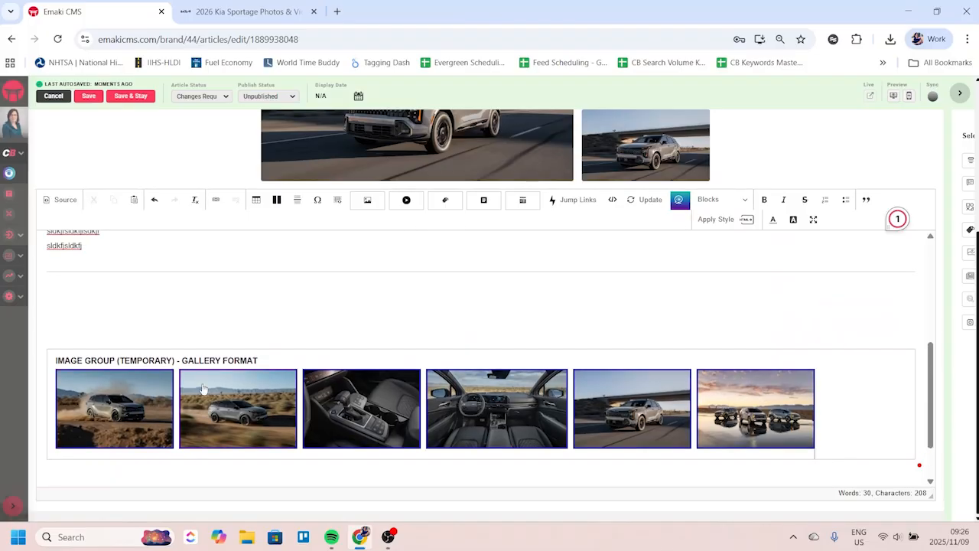
{"action": "left_click_drag", "start_coordinate": [115, 413], "coordinate": [365, 413]}
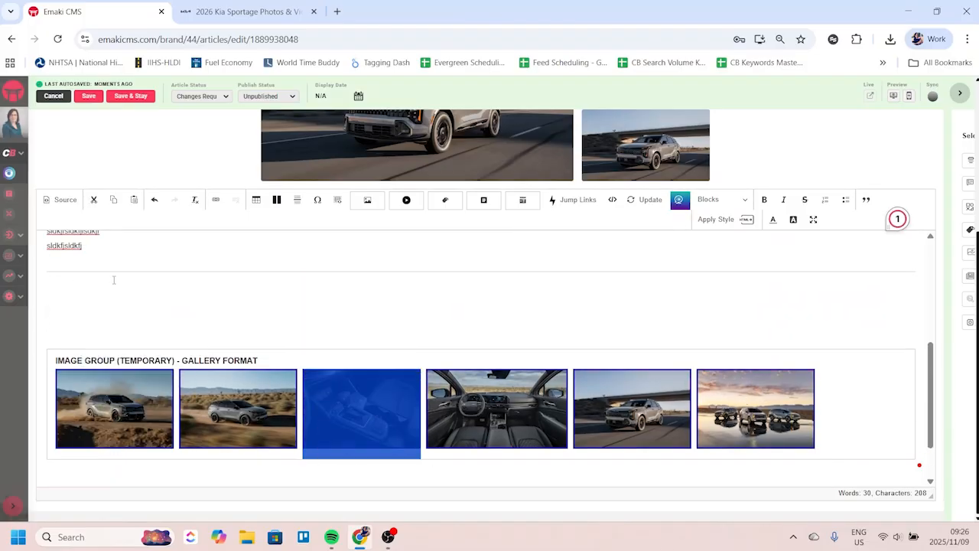
{"action": "scroll", "coordinate": [97, 348], "scroll_direction": "down", "scroll_amount": 1}
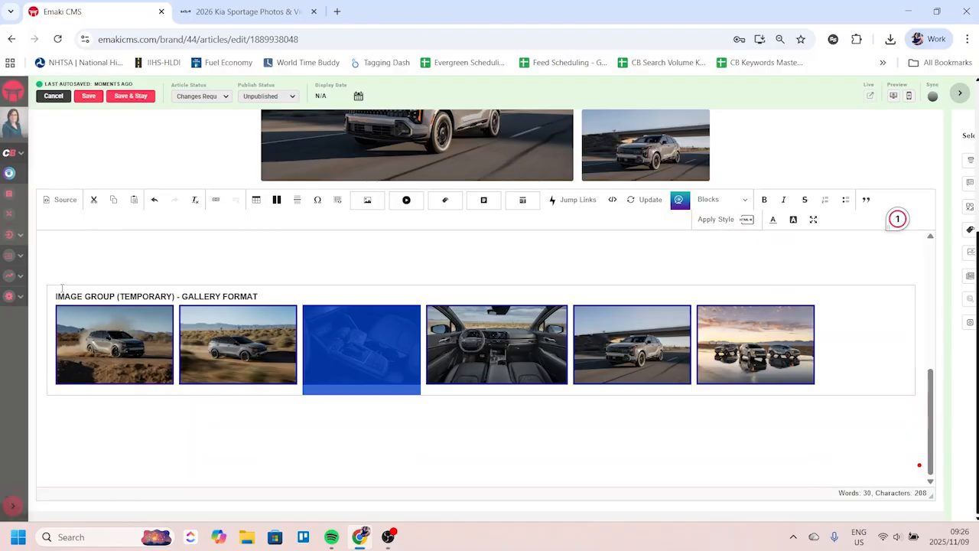
{"action": "left_click", "coordinate": [168, 404]}
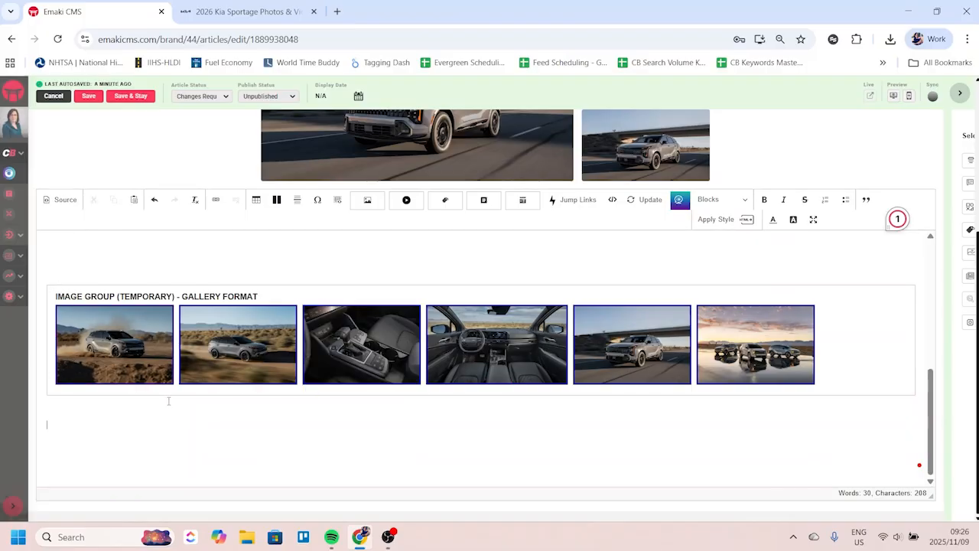
Step: Insert the dusty off-road, desert SUV and three-SUV sunset photos as a grid, then save
{"action": "left_click", "coordinate": [377, 203]}
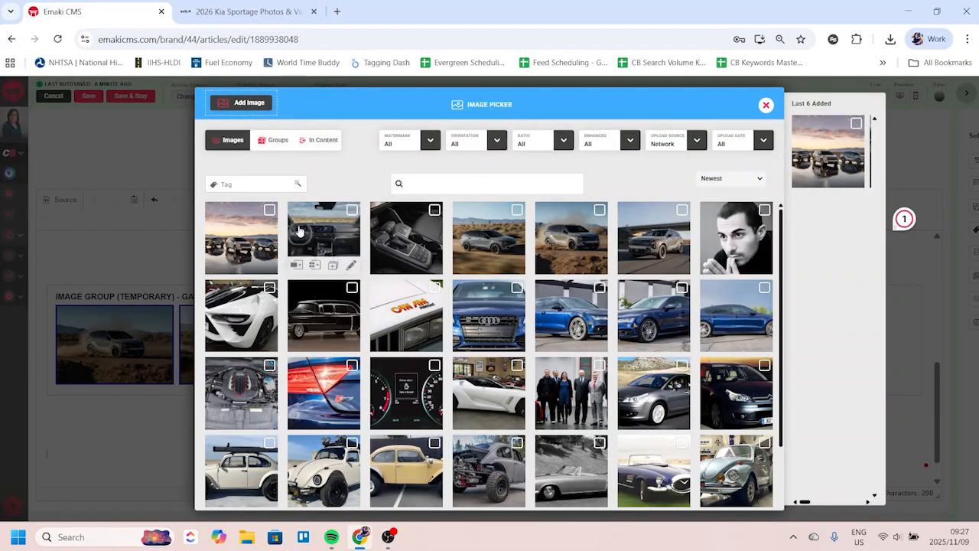
{"action": "left_click", "coordinate": [599, 216]}
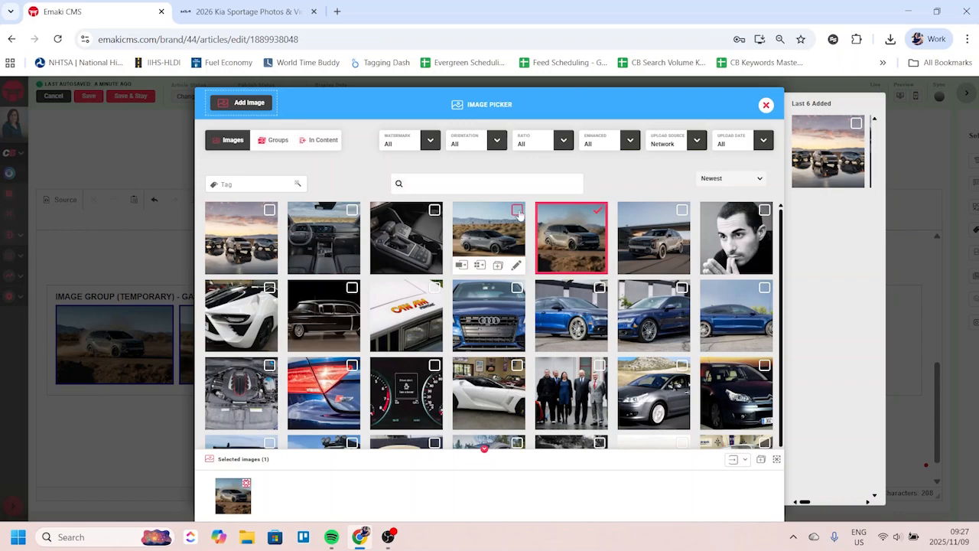
{"action": "left_click", "coordinate": [518, 213]}
{"action": "left_click", "coordinate": [269, 213]}
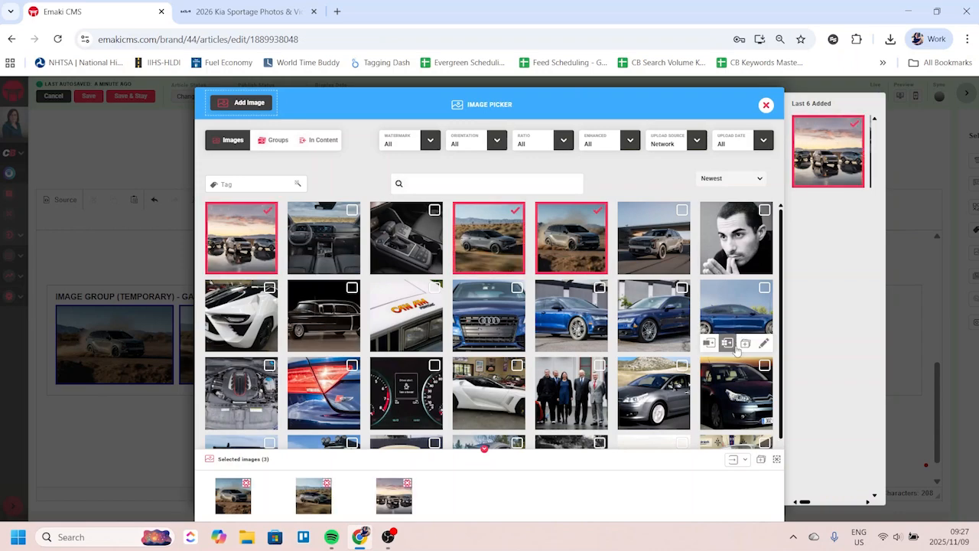
{"action": "scroll", "coordinate": [736, 350], "scroll_direction": "down", "scroll_amount": 1}
{"action": "left_click", "coordinate": [745, 460]}
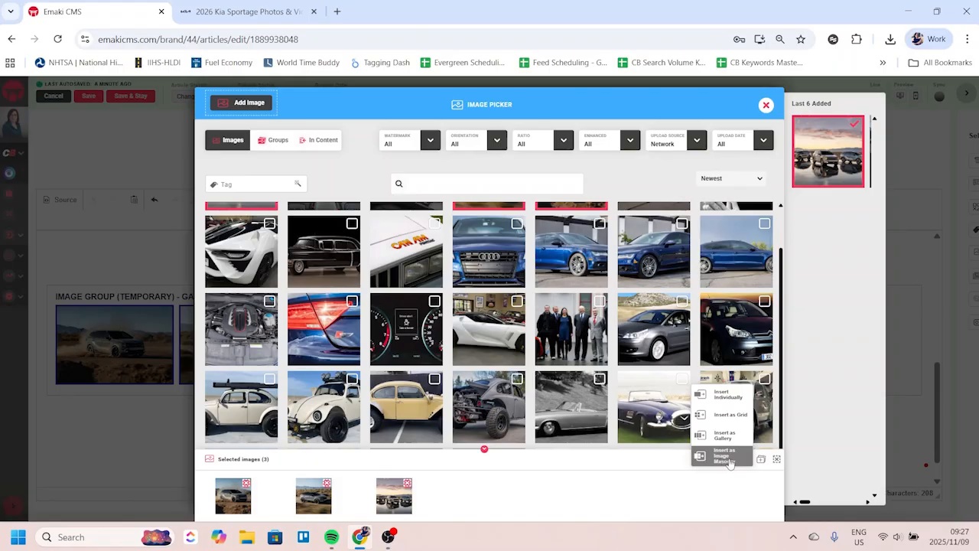
{"action": "left_click", "coordinate": [731, 415]}
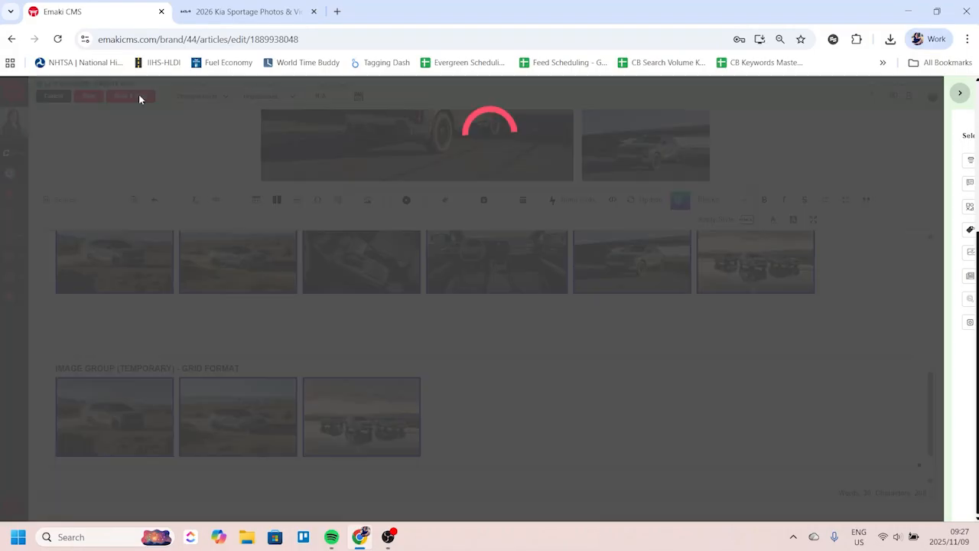
{"action": "left_click", "coordinate": [138, 95]}
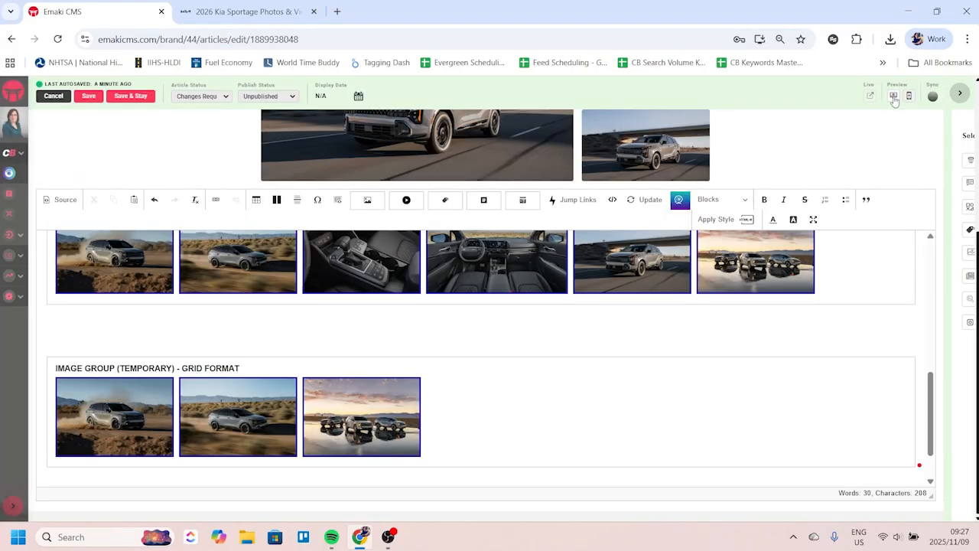
Step: Preview the article on CarBuzz and step through the gallery photos to the dashboard interior
{"action": "left_click", "coordinate": [893, 97]}
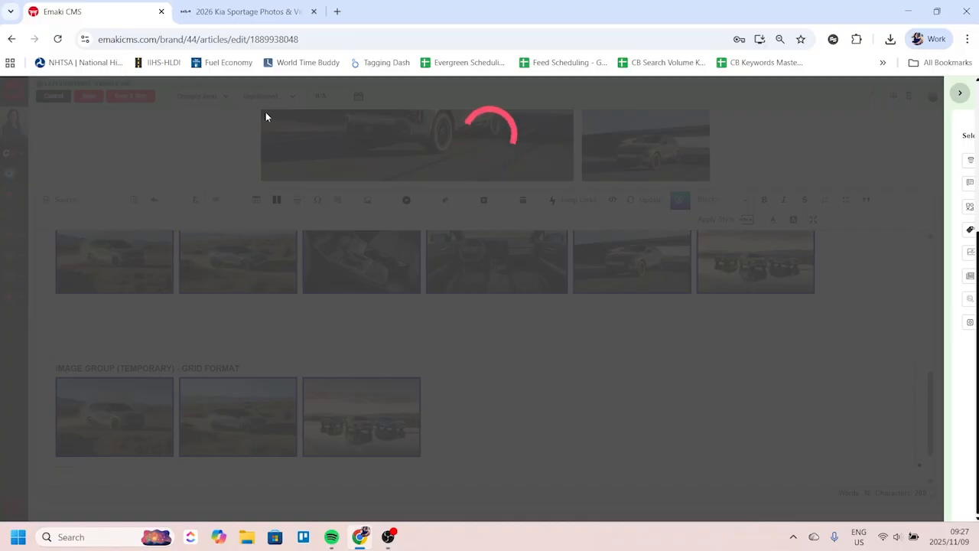
{"action": "scroll", "coordinate": [429, 255], "scroll_direction": "down", "scroll_amount": 8}
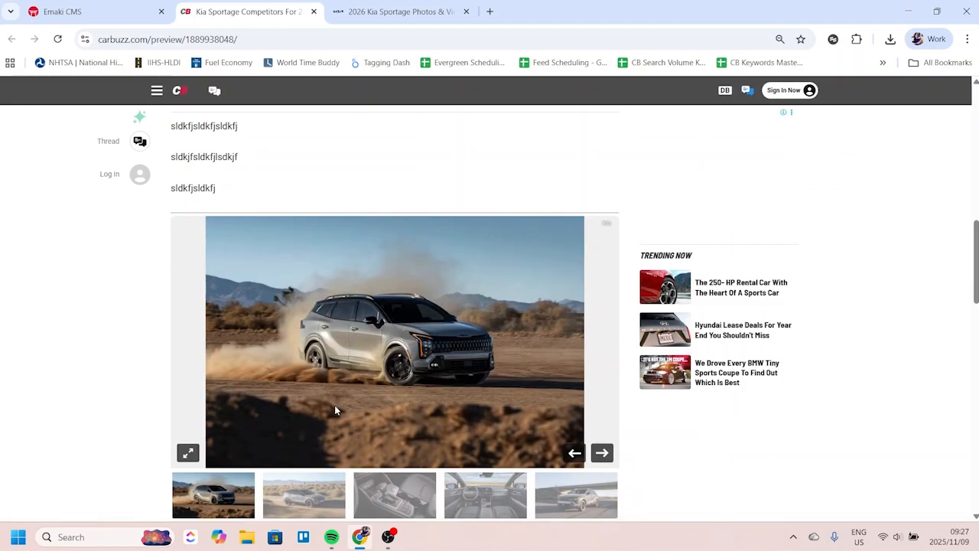
{"action": "left_click", "coordinate": [603, 454]}
{"action": "left_click", "coordinate": [603, 454]}
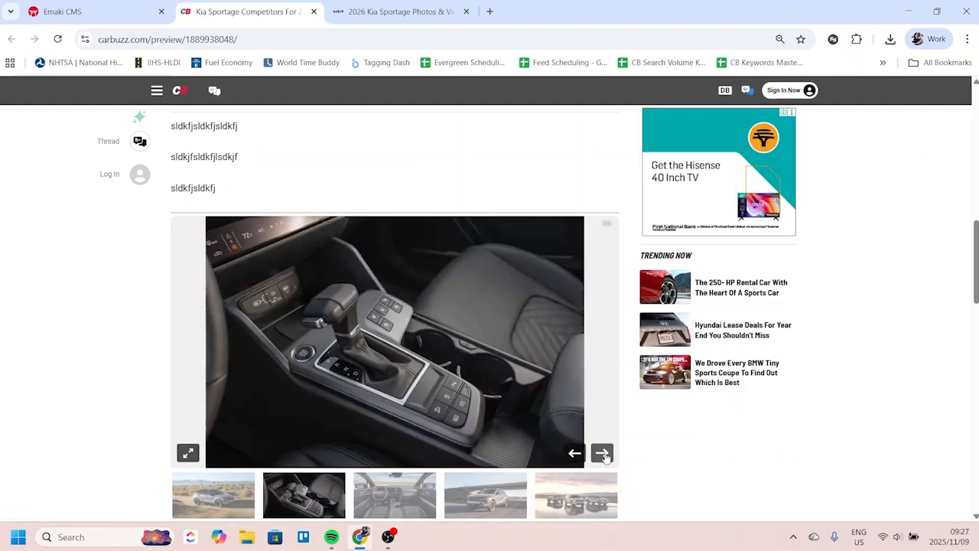
{"action": "left_click", "coordinate": [603, 454]}
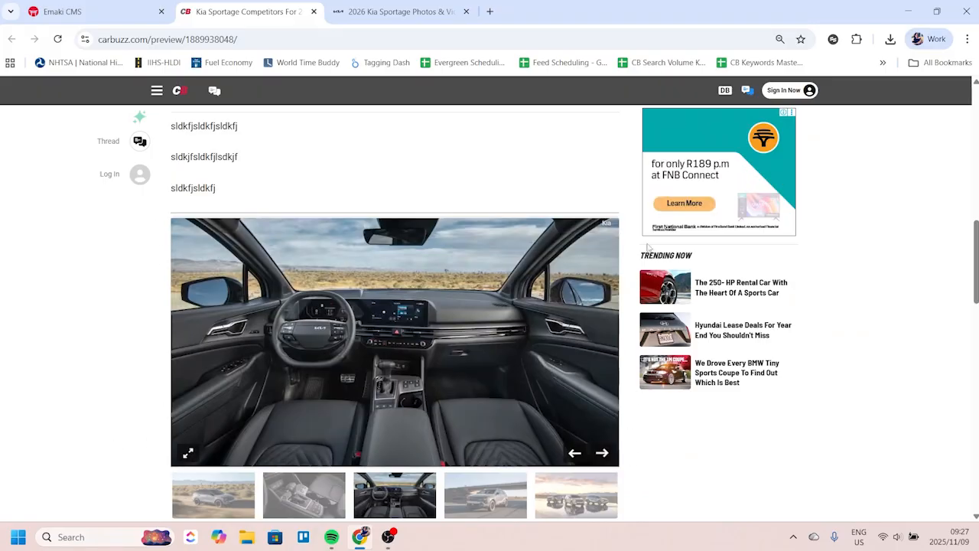
{"action": "left_click", "coordinate": [603, 454]}
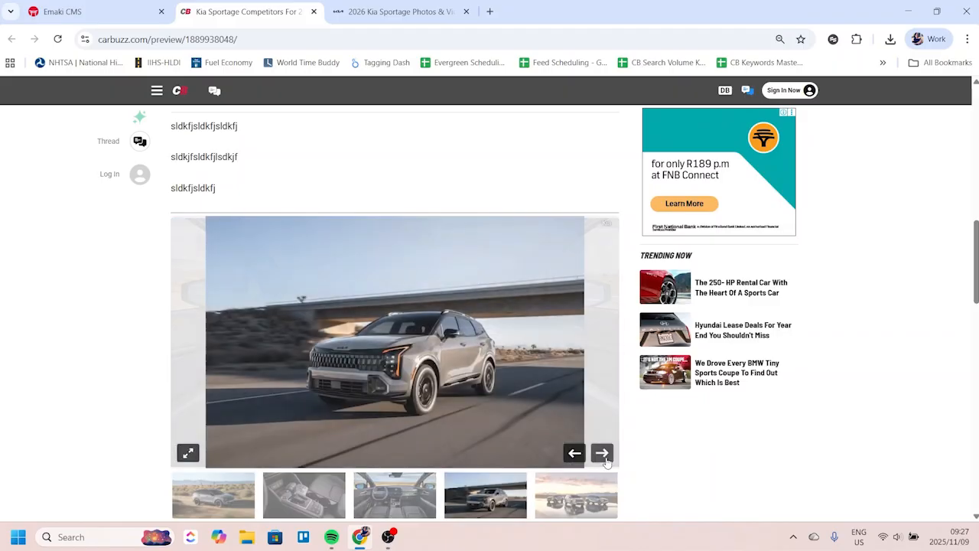
{"action": "left_click", "coordinate": [574, 455]}
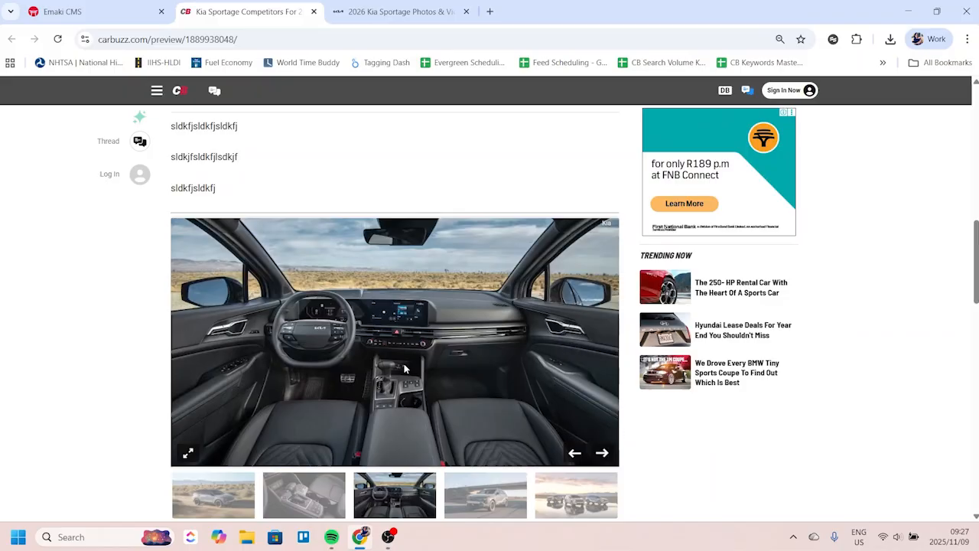
Step: View the grid photos full-size in the lightbox, then return to the Emaki CMS editor
{"action": "scroll", "coordinate": [405, 368], "scroll_direction": "down", "scroll_amount": 5}
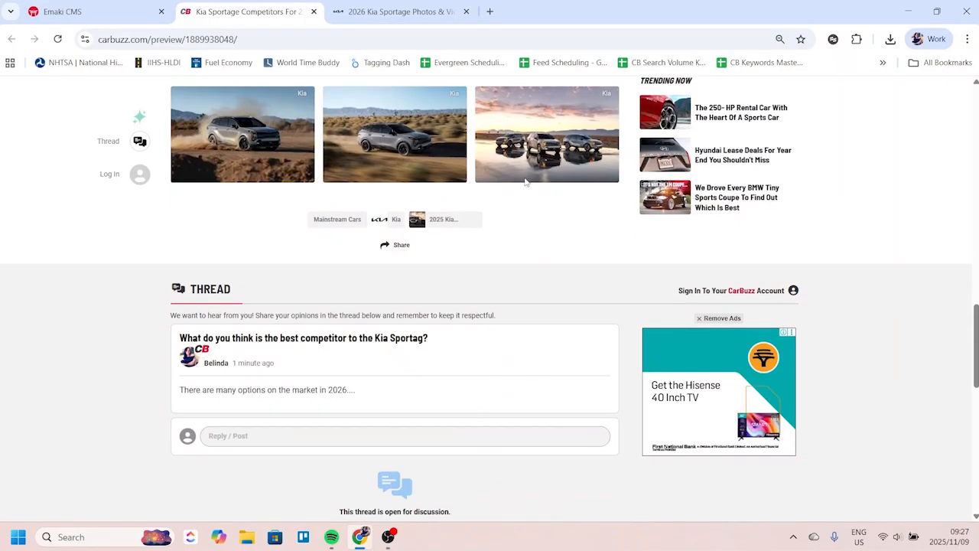
{"action": "left_click", "coordinate": [387, 138]}
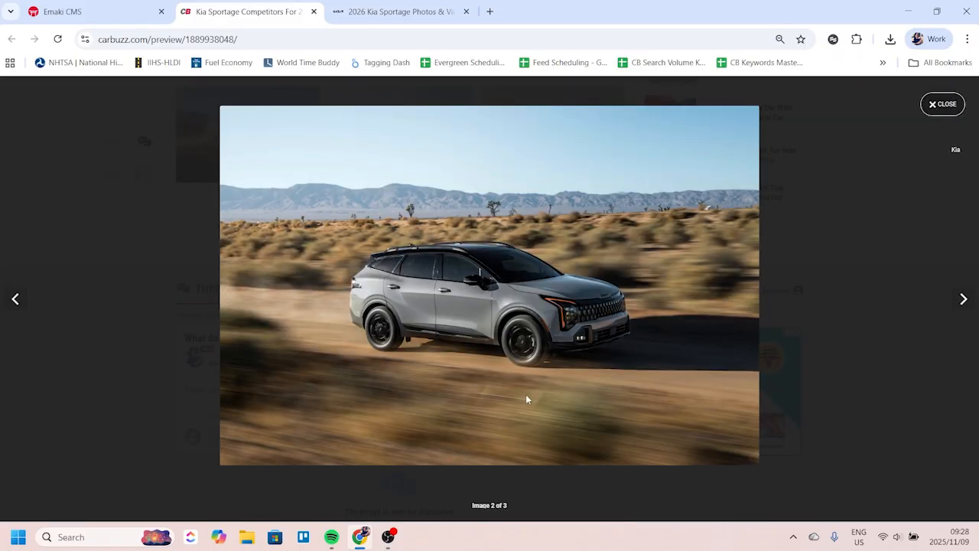
{"action": "left_click", "coordinate": [962, 300]}
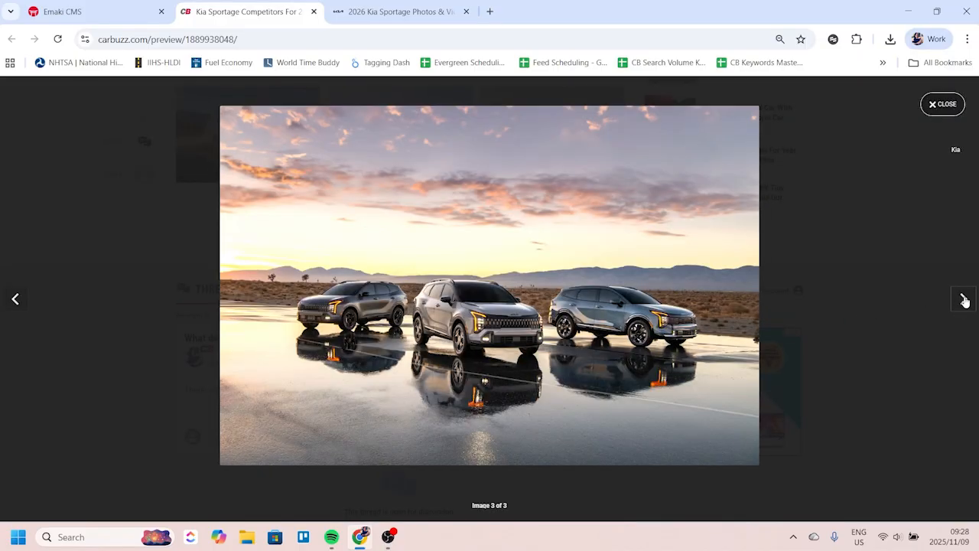
{"action": "left_click", "coordinate": [962, 300]}
{"action": "left_click", "coordinate": [942, 105]}
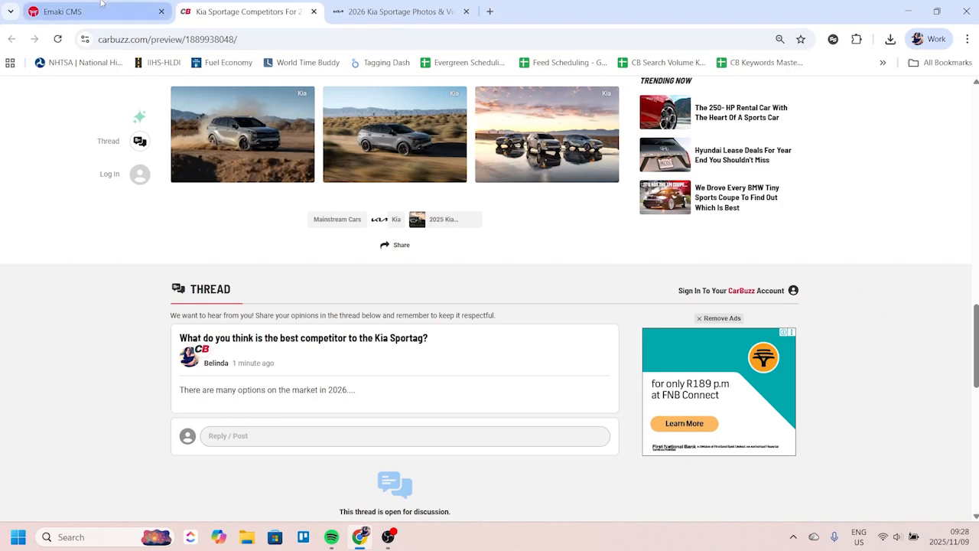
{"action": "left_click", "coordinate": [62, 12]}
Step: Move the gear-shifter and dusty off-road photos from the gallery into the grid group
{"action": "scroll", "coordinate": [413, 431], "scroll_direction": "up", "scroll_amount": 1}
{"action": "scroll", "coordinate": [387, 387], "scroll_direction": "up", "scroll_amount": 1}
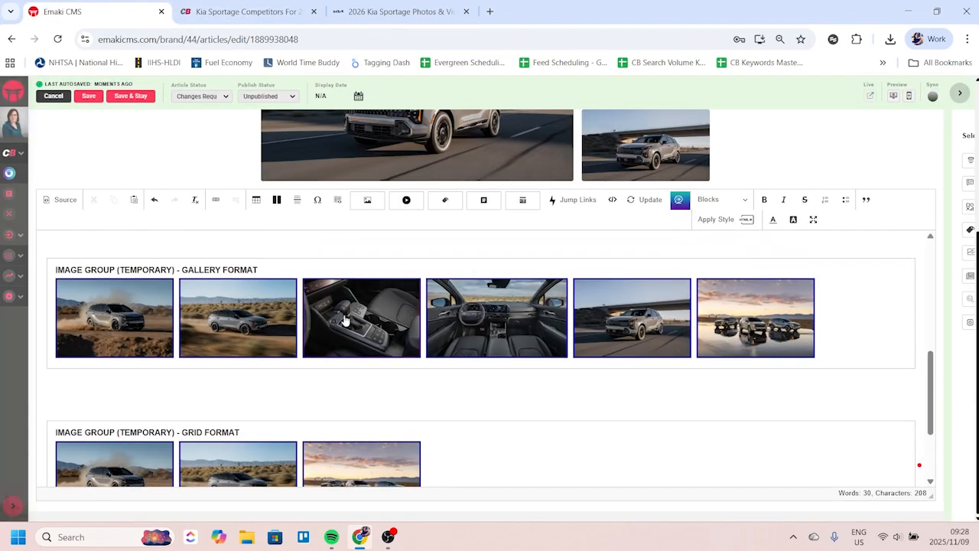
{"action": "scroll", "coordinate": [492, 406], "scroll_direction": "down", "scroll_amount": 2}
{"action": "scroll", "coordinate": [354, 315], "scroll_direction": "up", "scroll_amount": 1}
{"action": "left_click_drag", "start_coordinate": [375, 291], "coordinate": [533, 457]}
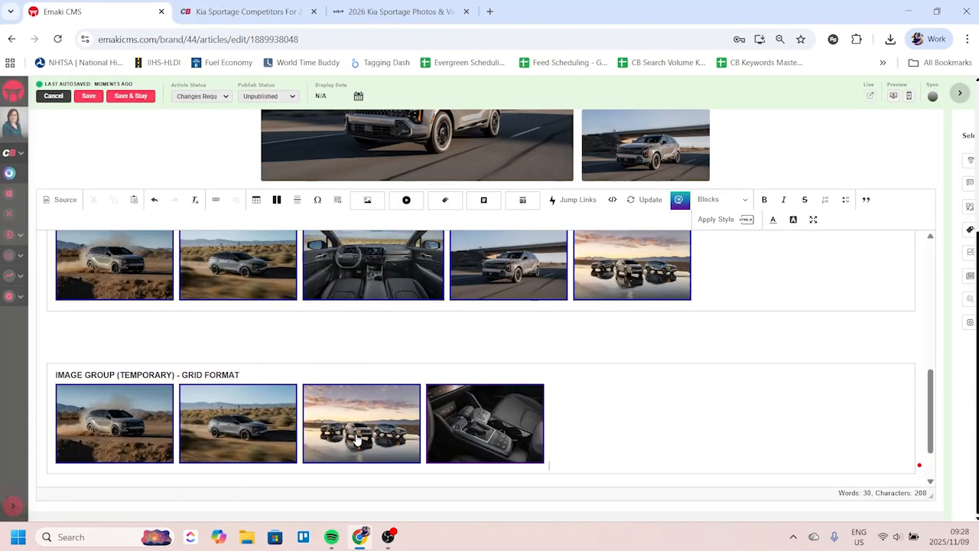
{"action": "left_click_drag", "start_coordinate": [264, 413], "coordinate": [342, 278]}
{"action": "left_click", "coordinate": [138, 266]}
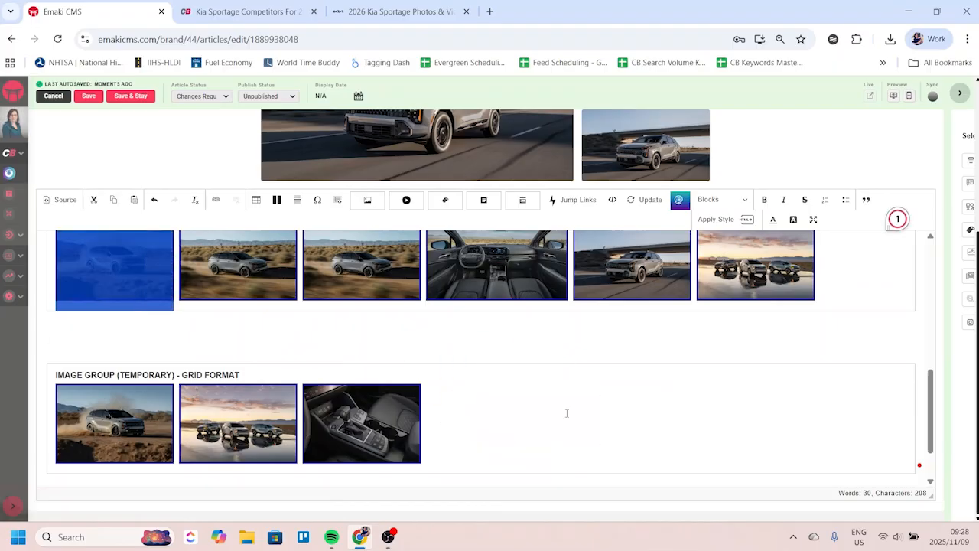
{"action": "left_click_drag", "start_coordinate": [567, 413], "coordinate": [570, 413]}
Step: Place the cursor on the empty line below the grid group
{"action": "scroll", "coordinate": [489, 325], "scroll_direction": "up", "scroll_amount": 2}
{"action": "scroll", "coordinate": [184, 354], "scroll_direction": "down", "scroll_amount": 2}
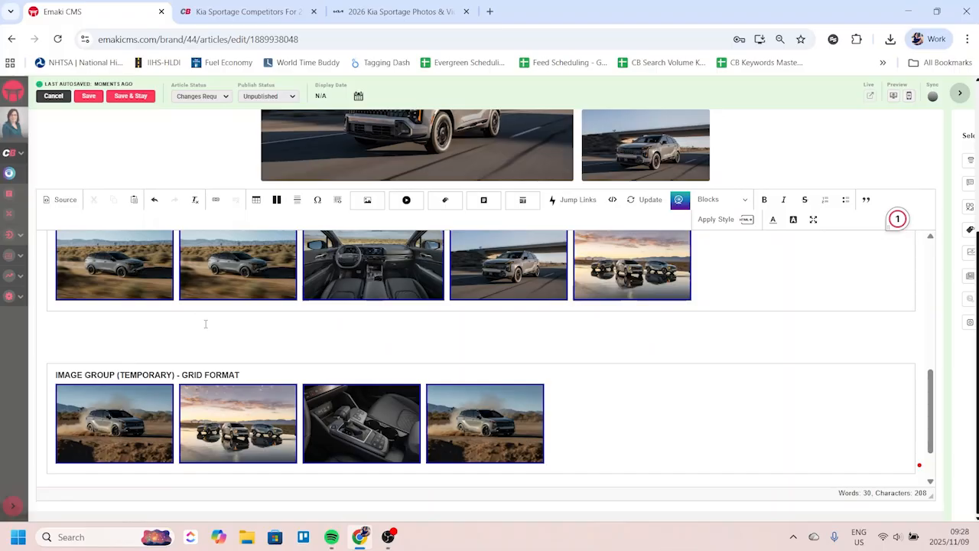
{"action": "scroll", "coordinate": [205, 324], "scroll_direction": "up", "scroll_amount": 3}
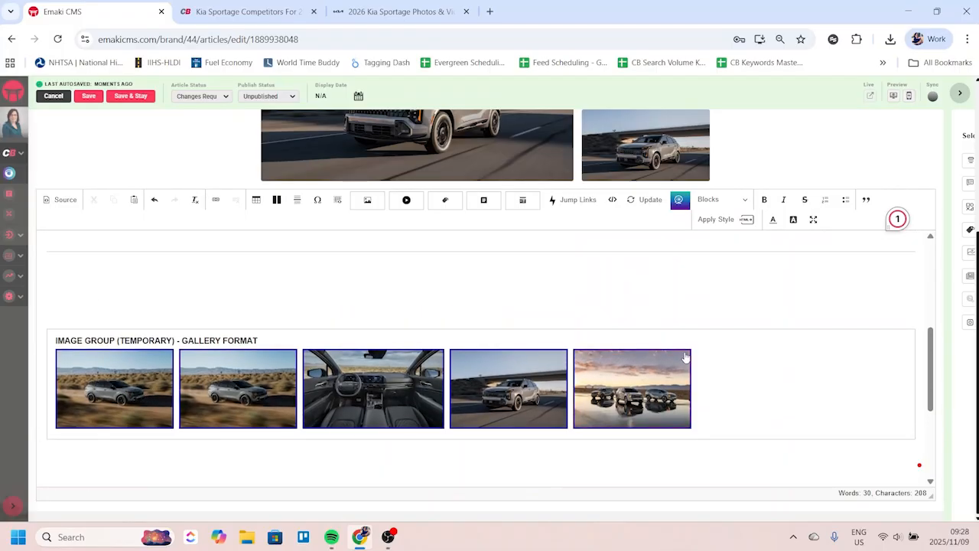
{"action": "scroll", "coordinate": [280, 344], "scroll_direction": "down", "scroll_amount": 3}
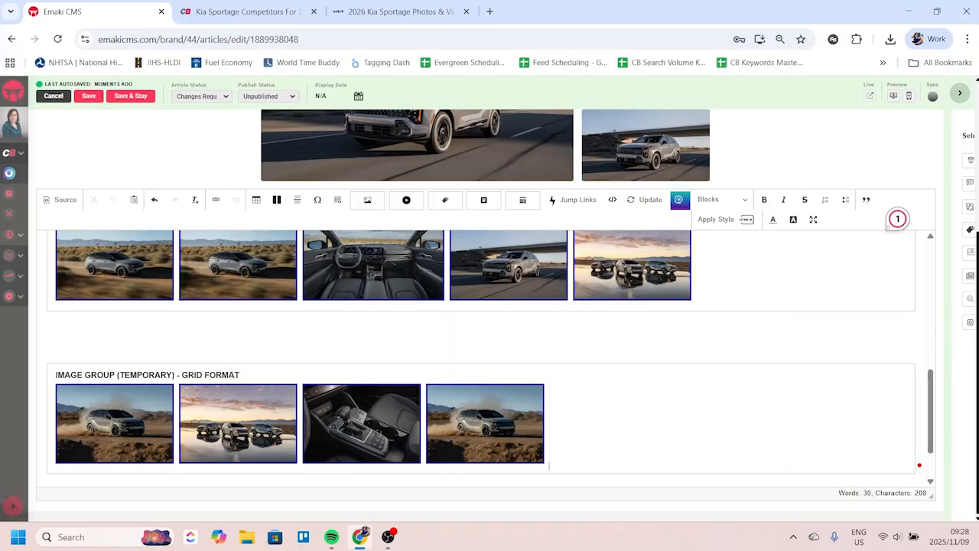
{"action": "scroll", "coordinate": [482, 352], "scroll_direction": "down", "scroll_amount": 2}
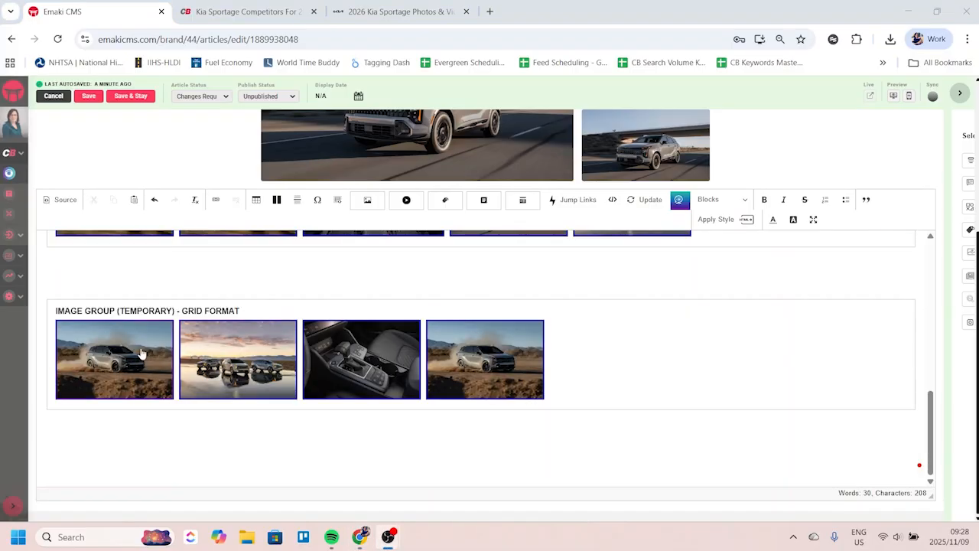
{"action": "left_click", "coordinate": [78, 452]}
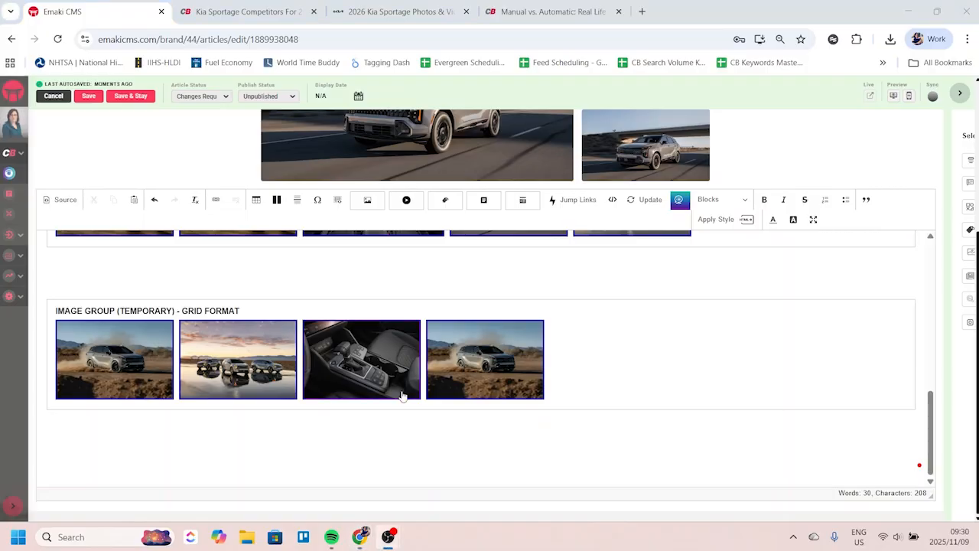
{"action": "left_click", "coordinate": [84, 462]}
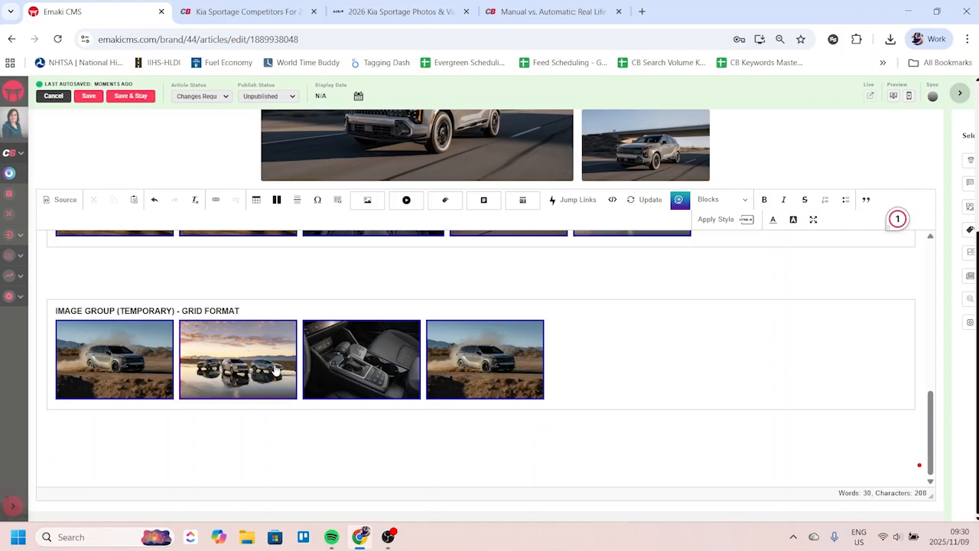
{"action": "left_click", "coordinate": [547, 11]}
{"action": "scroll", "coordinate": [483, 268], "scroll_direction": "up", "scroll_amount": 2}
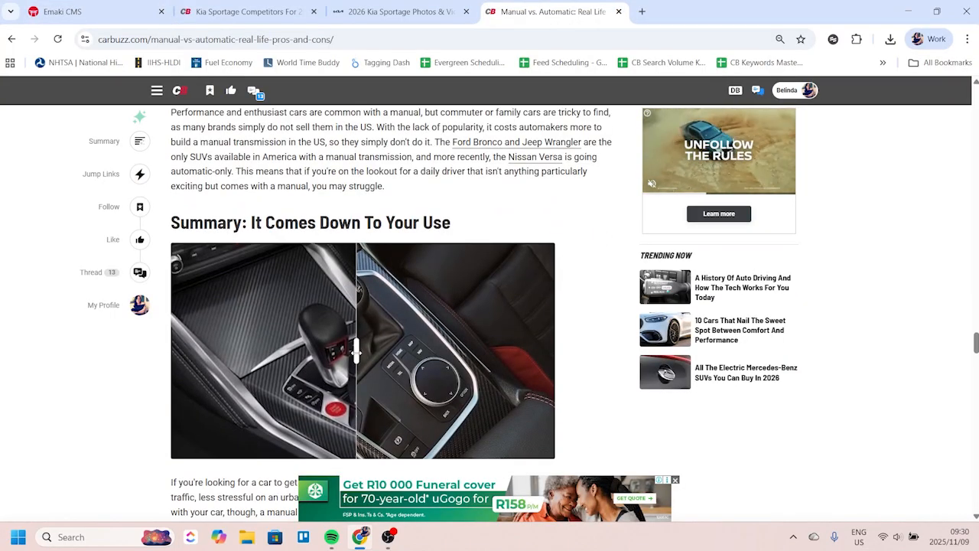
{"action": "mouse_move", "coordinate": [356, 352]}
{"action": "left_mouse_down"}
{"action": "mouse_move", "coordinate": [452, 351]}
{"action": "mouse_move", "coordinate": [176, 352]}
{"action": "mouse_move", "coordinate": [522, 352]}
{"action": "mouse_move", "coordinate": [174, 352]}
{"action": "mouse_move", "coordinate": [543, 349]}
{"action": "mouse_move", "coordinate": [329, 350]}
{"action": "mouse_move", "coordinate": [357, 346]}
{"action": "left_mouse_up"}
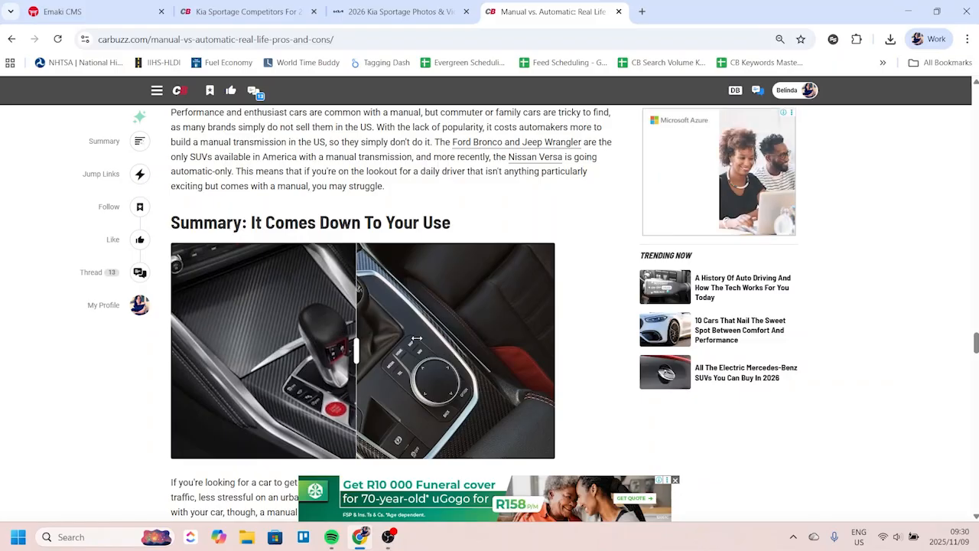
{"action": "left_click_drag", "start_coordinate": [364, 349], "coordinate": [342, 352]}
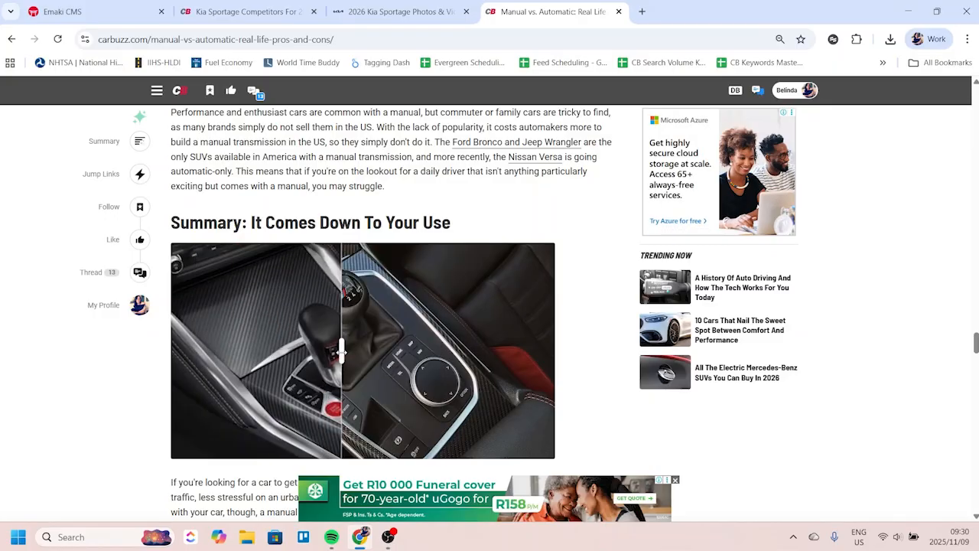
{"action": "left_click", "coordinate": [87, 6]}
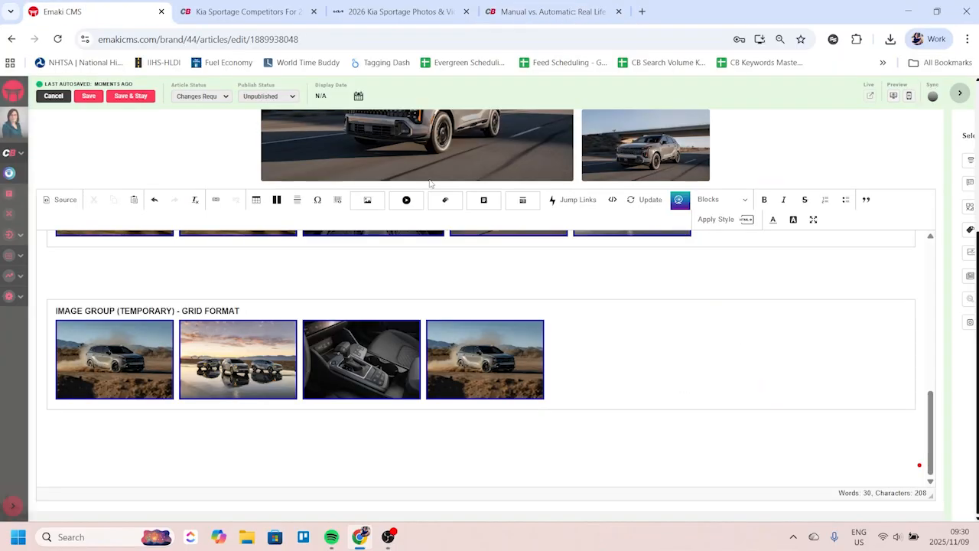
Step: Insert the blurred desert and dusty off-road Kia photos as an Image Comparison group
{"action": "left_click", "coordinate": [365, 202]}
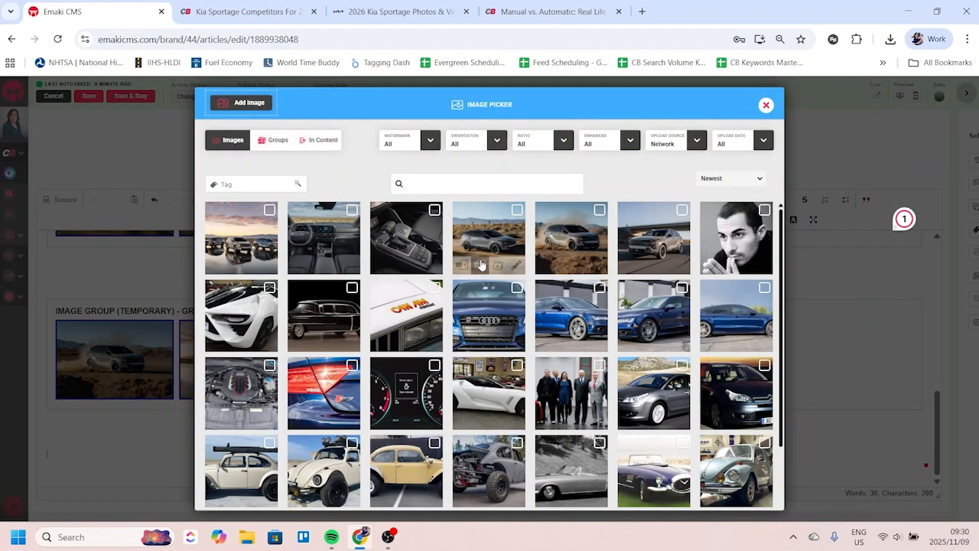
{"action": "left_click", "coordinate": [517, 211]}
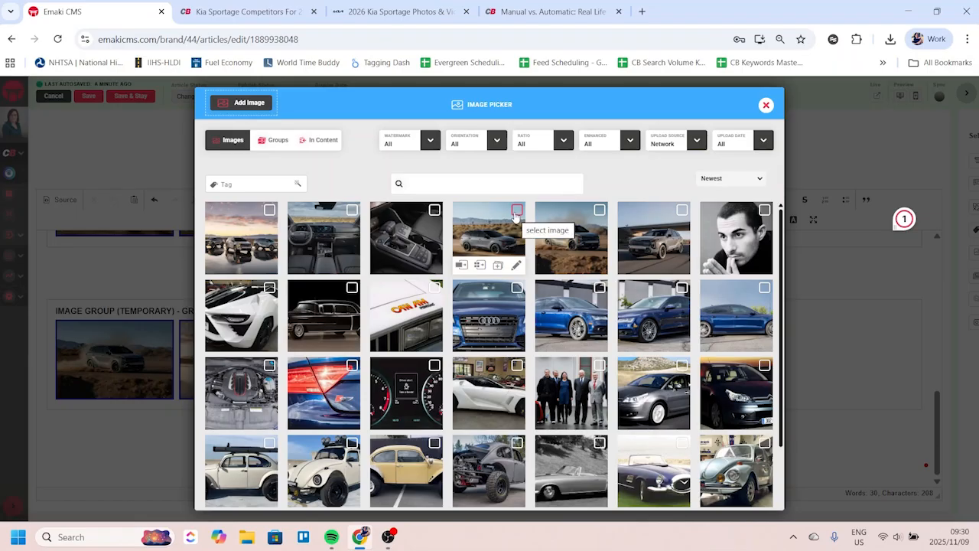
{"action": "left_click", "coordinate": [599, 211]}
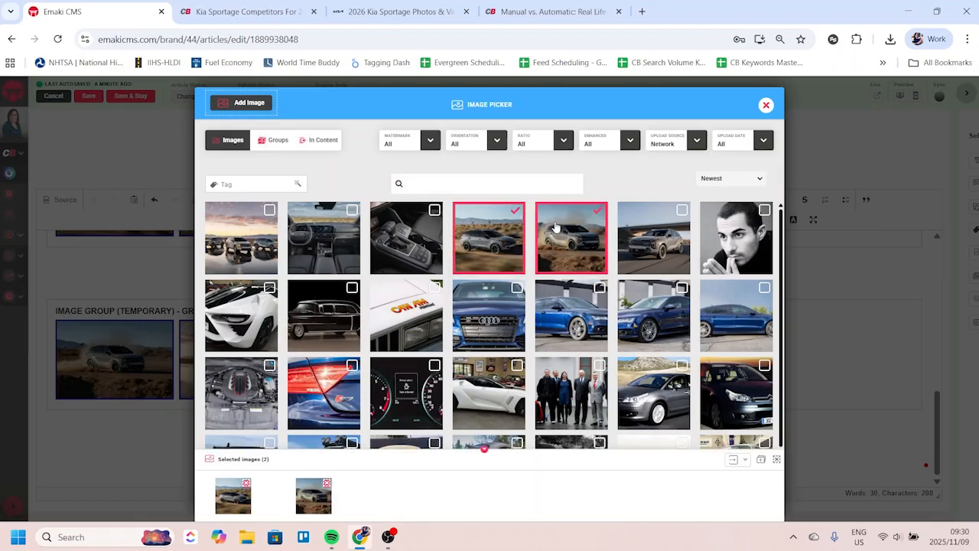
{"action": "left_click", "coordinate": [745, 459]}
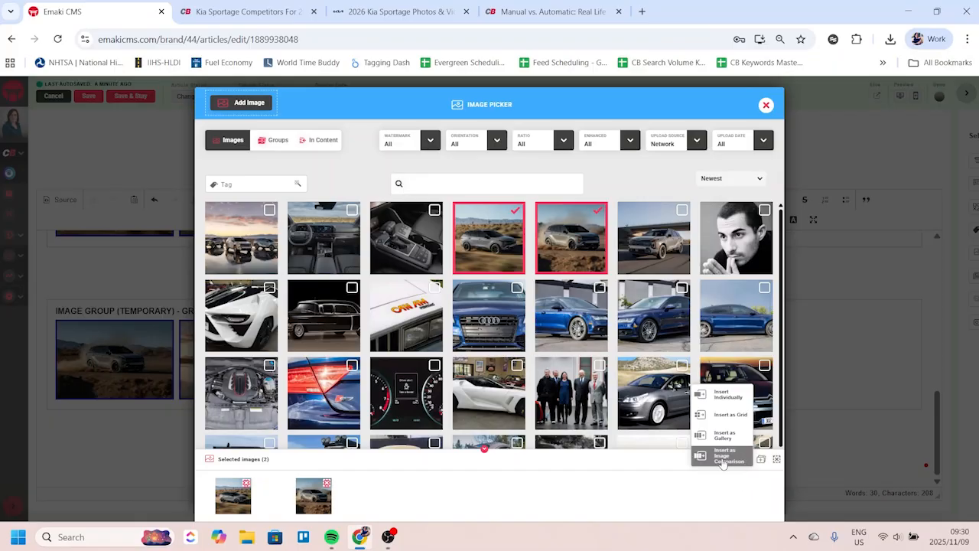
{"action": "left_click", "coordinate": [723, 456]}
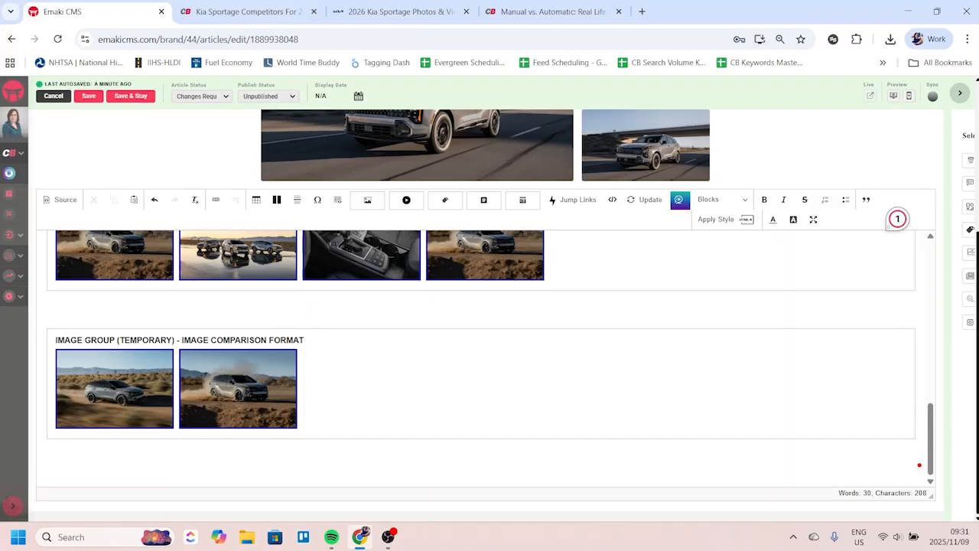
Step: Save, then drag the preview's comparison divider across the two desert Kia photos
{"action": "left_click", "coordinate": [131, 96]}
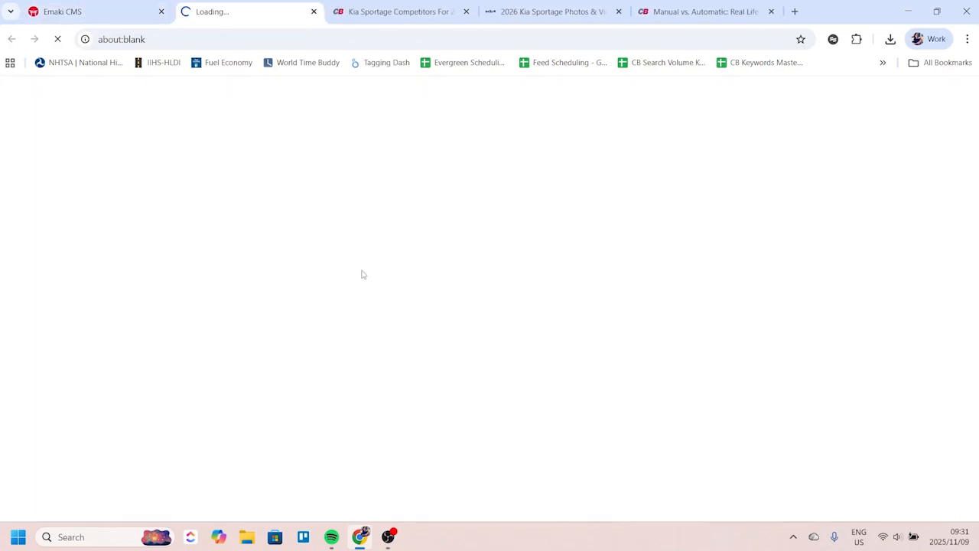
{"action": "scroll", "coordinate": [312, 273], "scroll_direction": "down", "scroll_amount": 15}
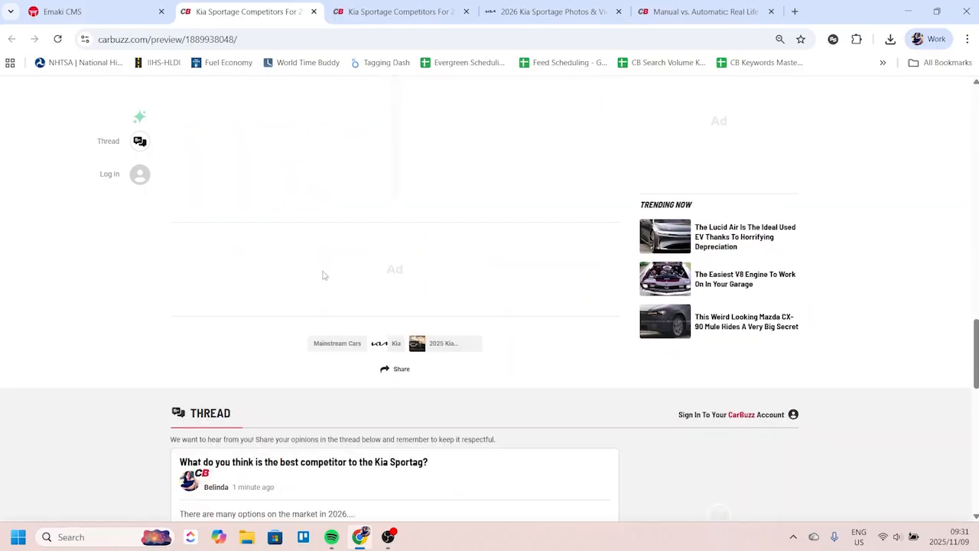
{"action": "scroll", "coordinate": [323, 275], "scroll_direction": "up", "scroll_amount": 3}
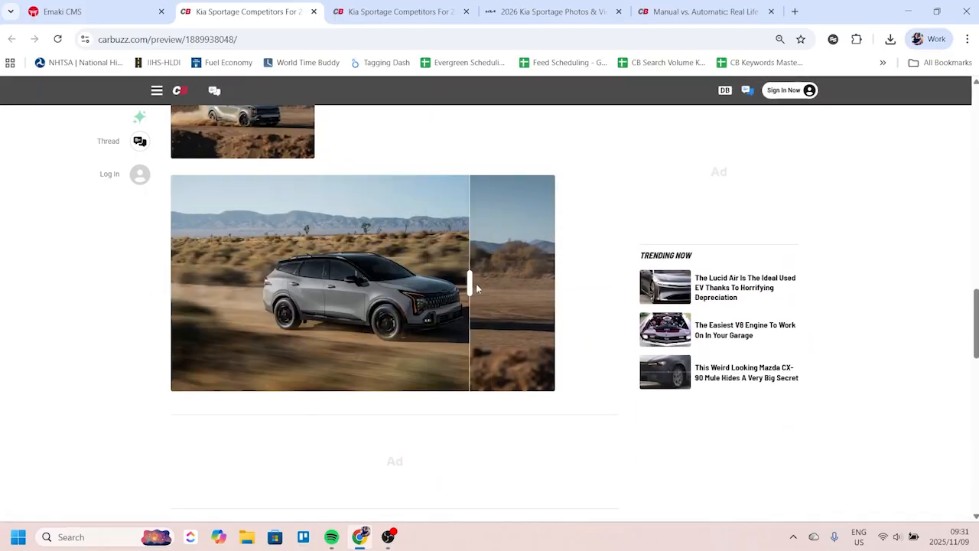
{"action": "left_click_drag", "start_coordinate": [471, 289], "coordinate": [365, 286]}
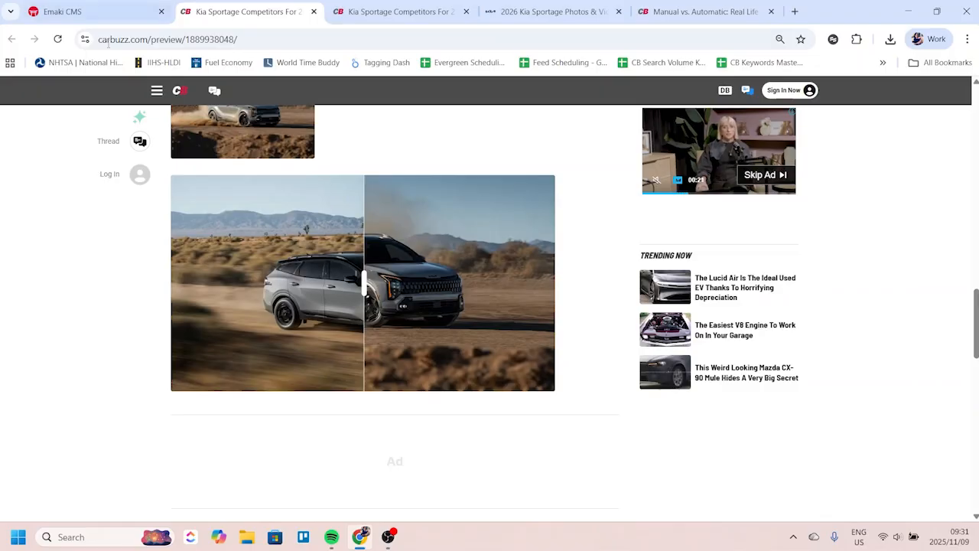
{"action": "mouse_move", "coordinate": [364, 283]}
{"action": "left_mouse_down"}
{"action": "mouse_move", "coordinate": [102, 288]}
{"action": "mouse_move", "coordinate": [498, 289]}
{"action": "mouse_move", "coordinate": [357, 284]}
{"action": "left_mouse_up"}
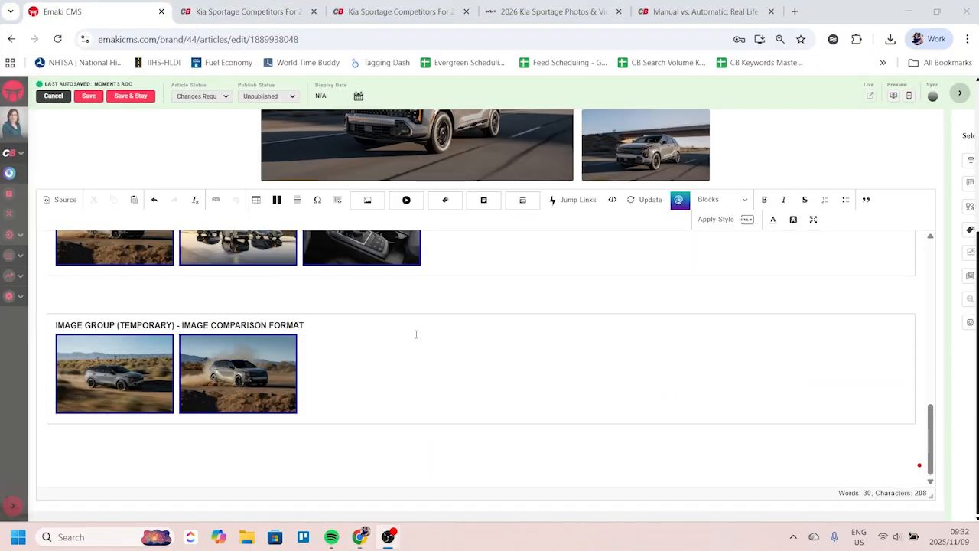
Step: Insert the sunset trio, dashboard and gear-shifter photos below the comparison group as an Image Masonry group, then save
{"action": "left_click", "coordinate": [108, 474]}
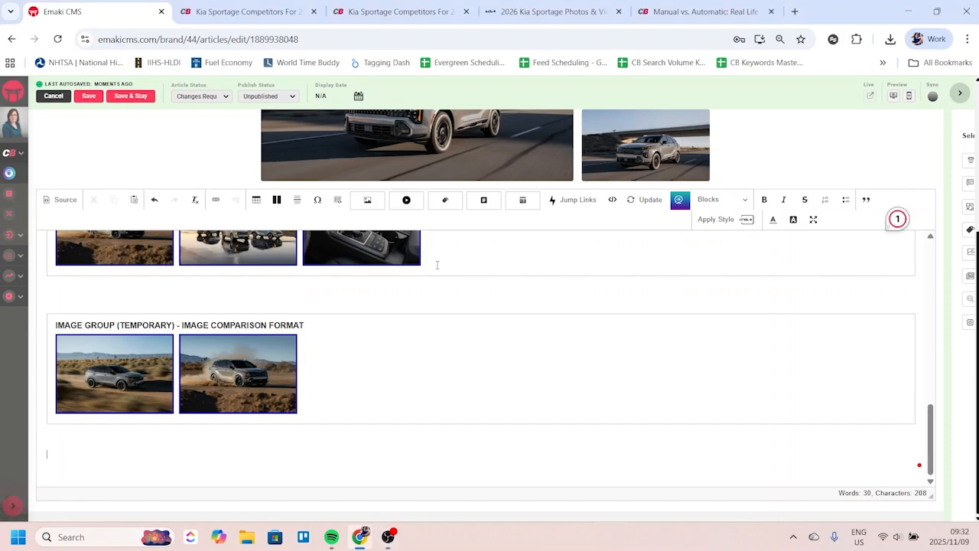
{"action": "left_click", "coordinate": [367, 200]}
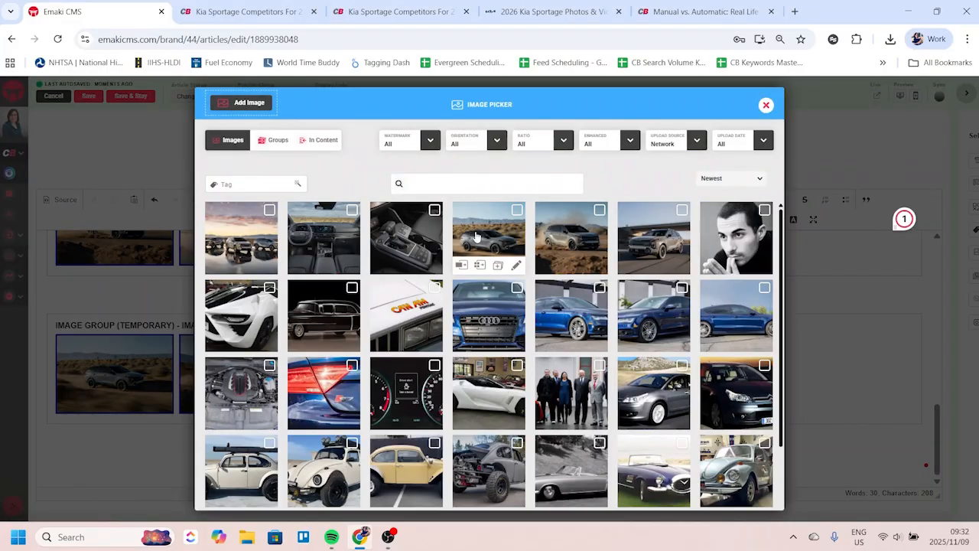
{"action": "left_click", "coordinate": [268, 211]}
{"action": "left_click", "coordinate": [352, 211]}
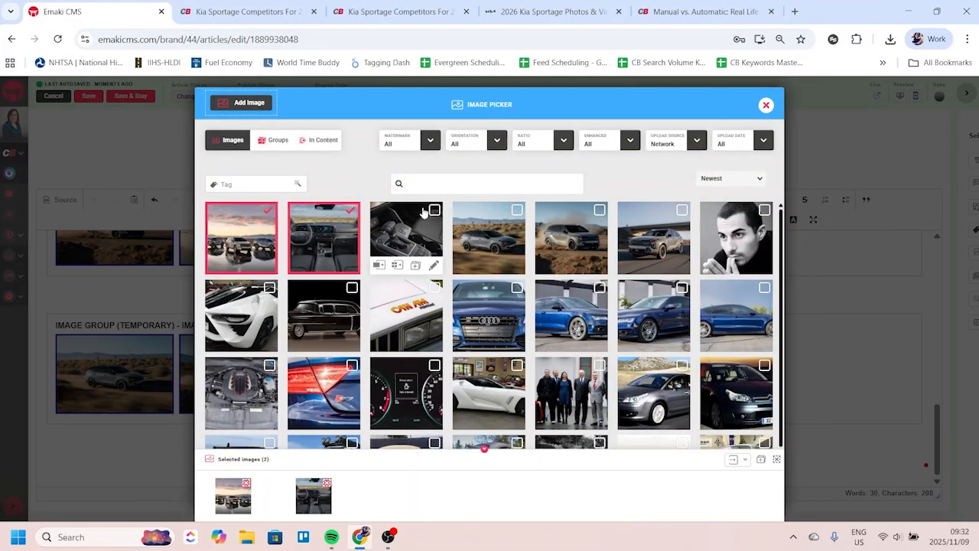
{"action": "left_click", "coordinate": [433, 212]}
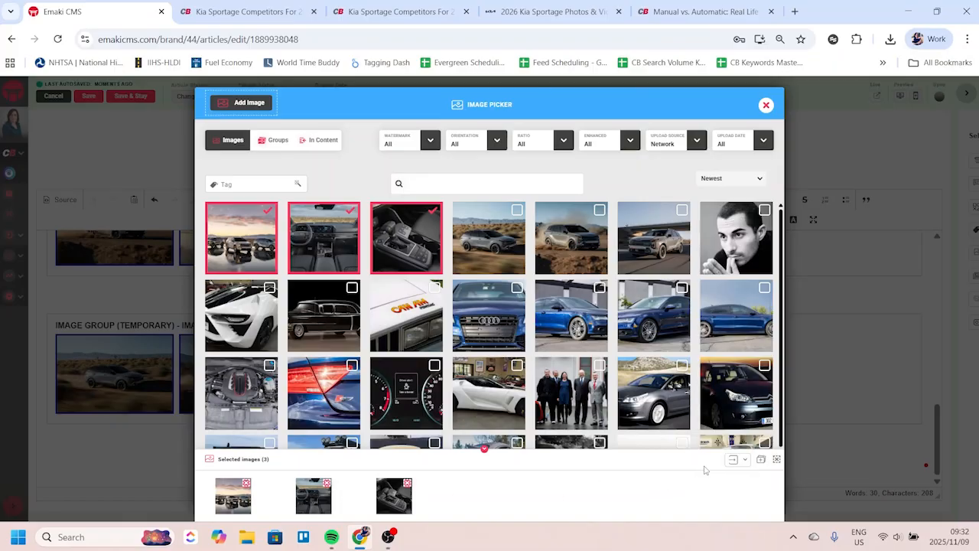
{"action": "mouse_move", "coordinate": [735, 460]}
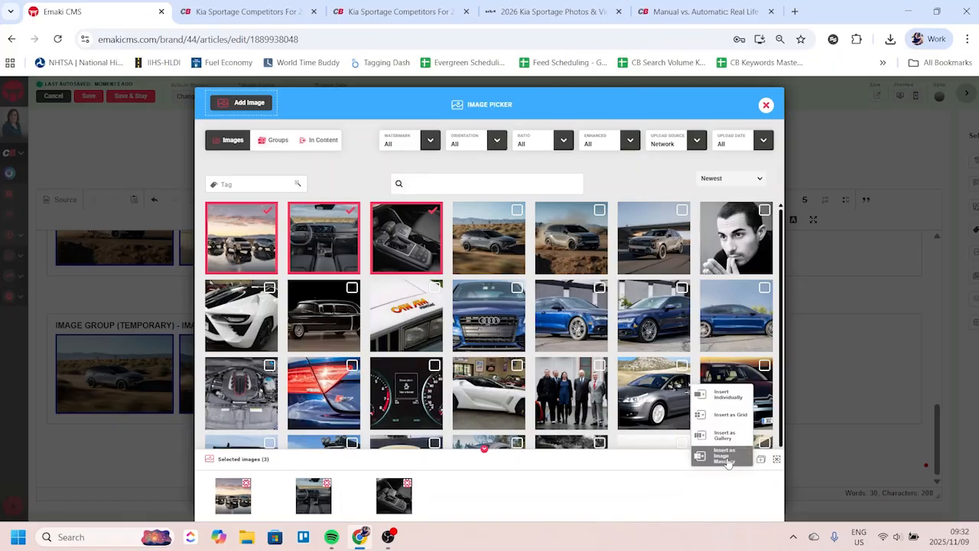
{"action": "left_click", "coordinate": [725, 456]}
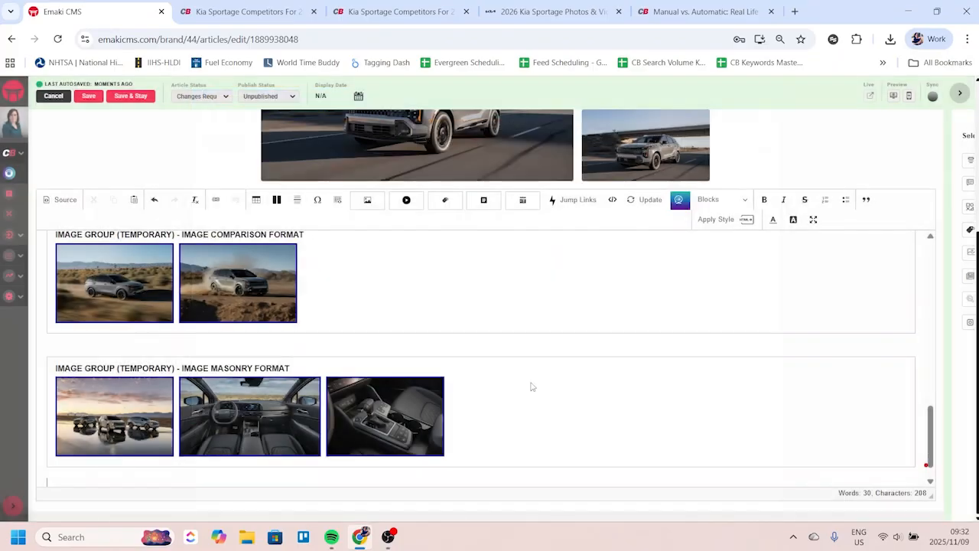
{"action": "left_click", "coordinate": [141, 98]}
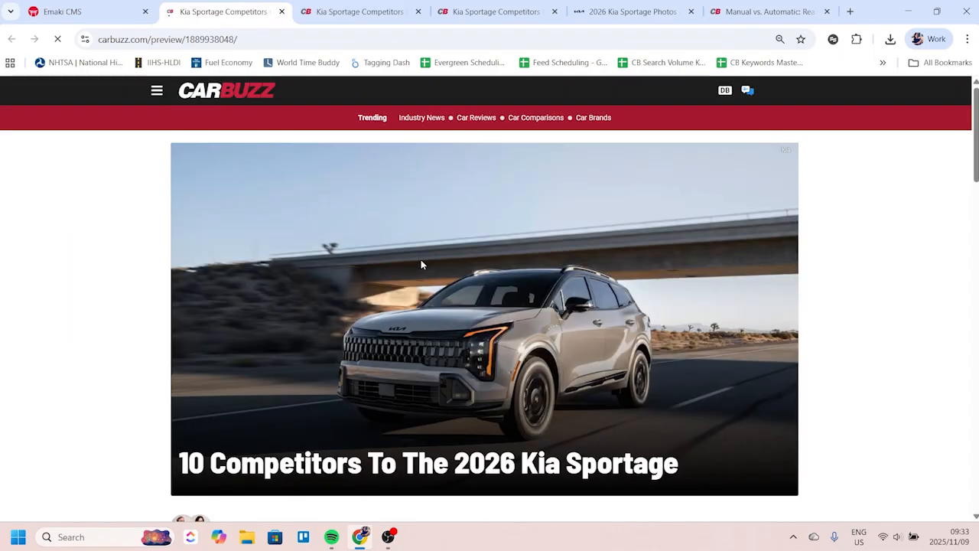
Step: View the masonry photos full-screen in the CarBuzz preview, advancing to the interior and console shots, then return to the editor
{"action": "scroll", "coordinate": [421, 265], "scroll_direction": "down", "scroll_amount": 12}
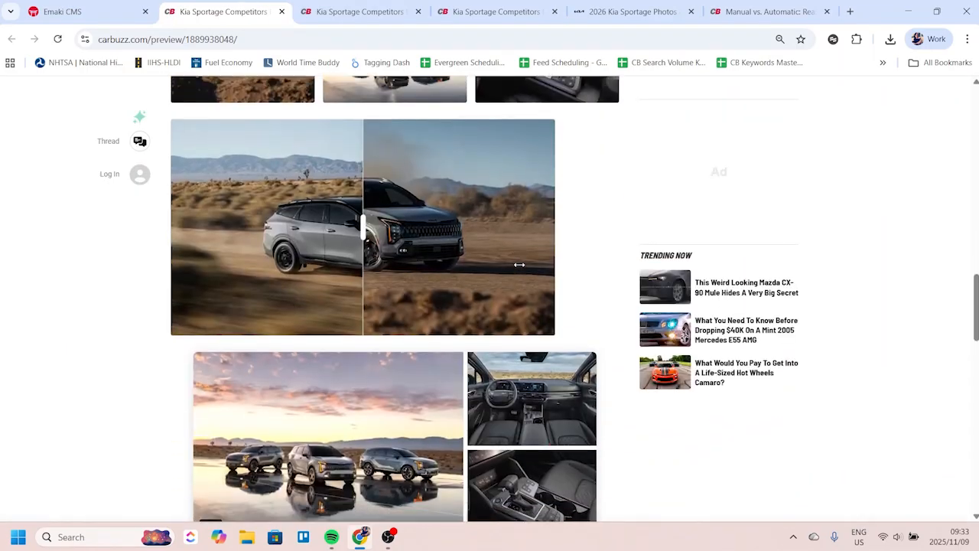
{"action": "scroll", "coordinate": [520, 265], "scroll_direction": "down", "scroll_amount": 4}
{"action": "scroll", "coordinate": [417, 272], "scroll_direction": "up", "scroll_amount": 1}
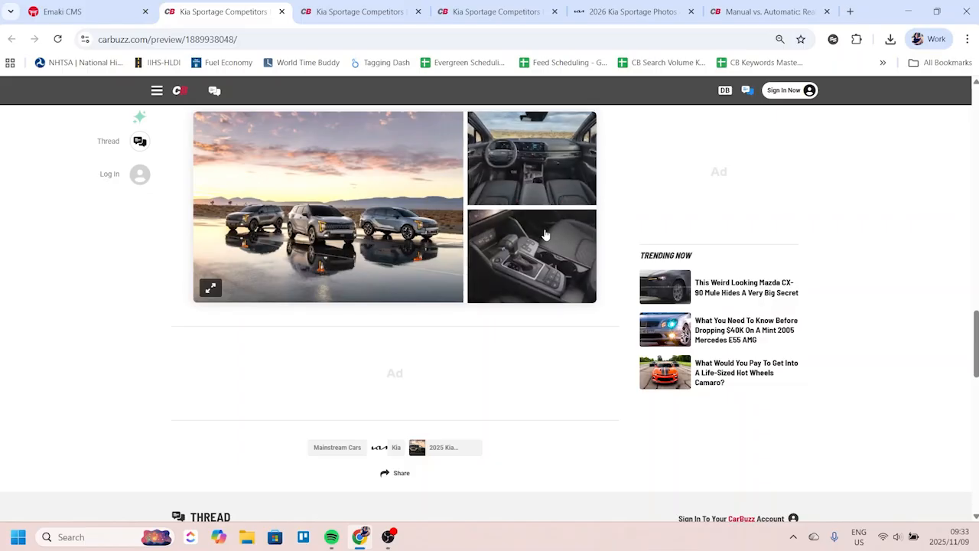
{"action": "left_click", "coordinate": [290, 237]}
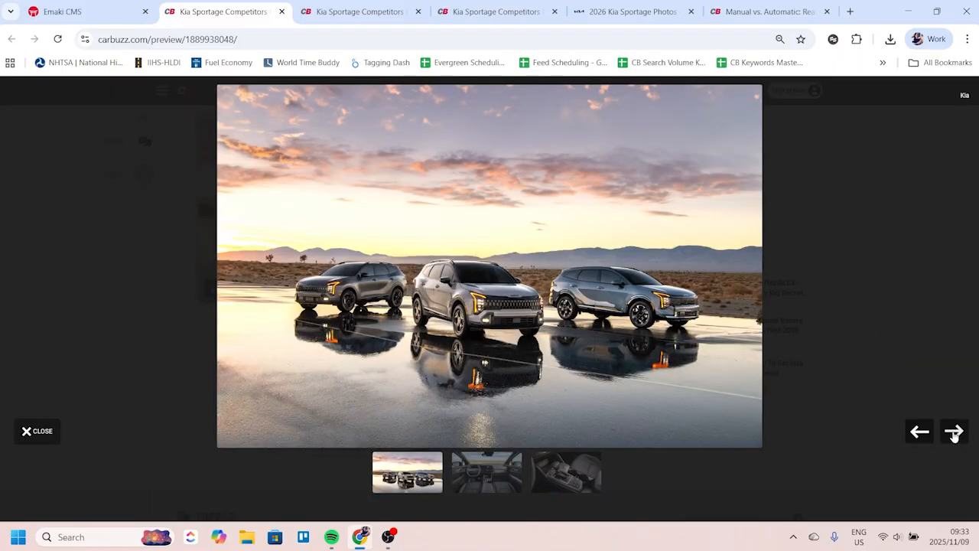
{"action": "left_click", "coordinate": [954, 433]}
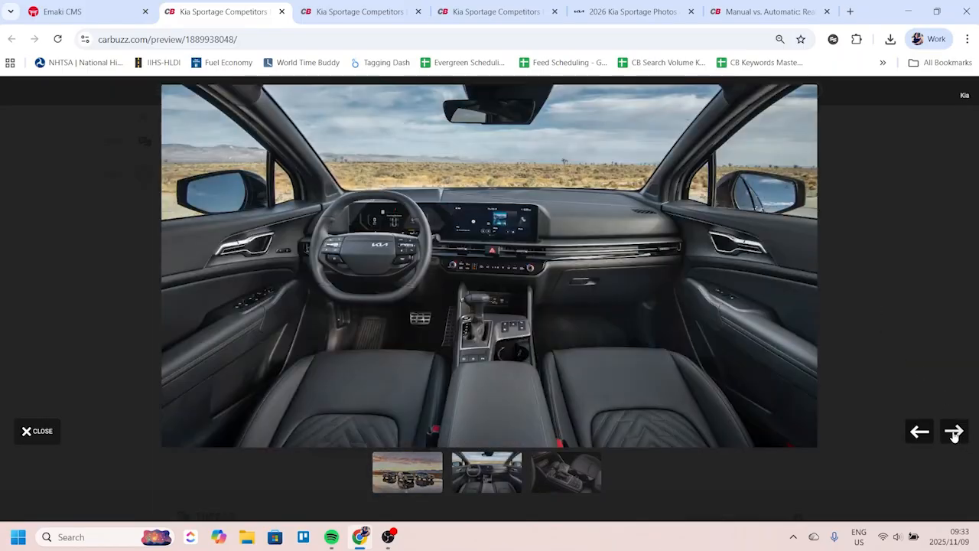
{"action": "left_click", "coordinate": [954, 433]}
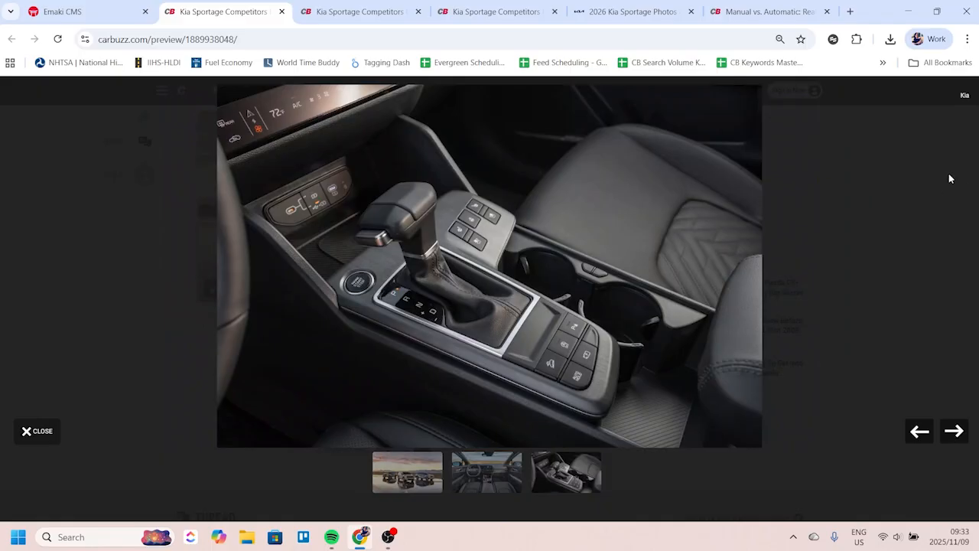
{"action": "left_click", "coordinate": [107, 11]}
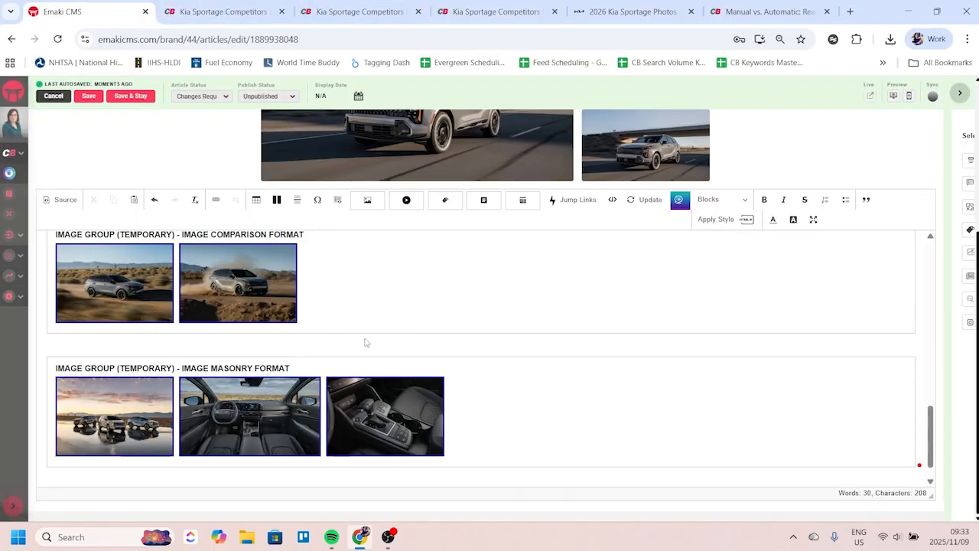
{"action": "scroll", "coordinate": [524, 355], "scroll_direction": "up", "scroll_amount": 2}
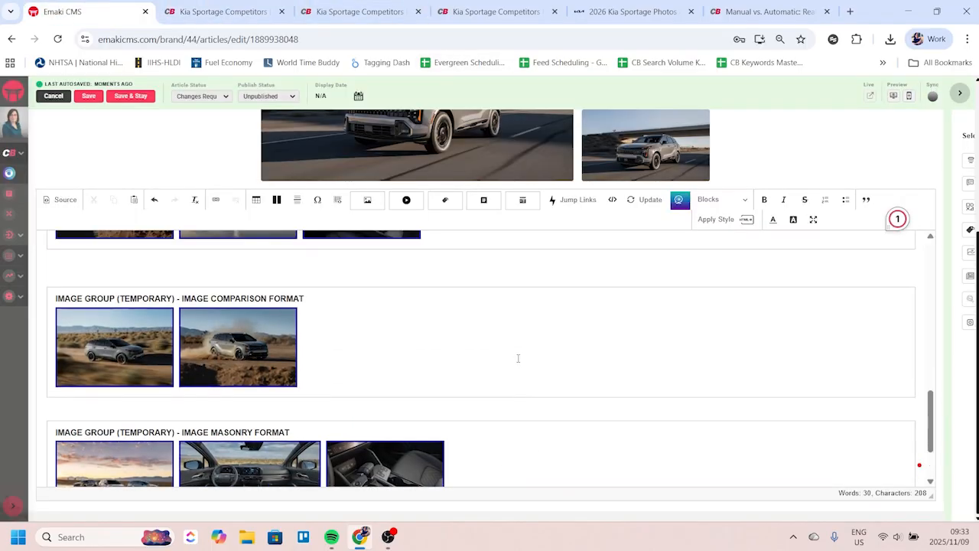
Step: Drag the gallery's three-car sunset photo to the end of the masonry group, save, and open the preview
{"action": "scroll", "coordinate": [520, 354], "scroll_direction": "up", "scroll_amount": 4}
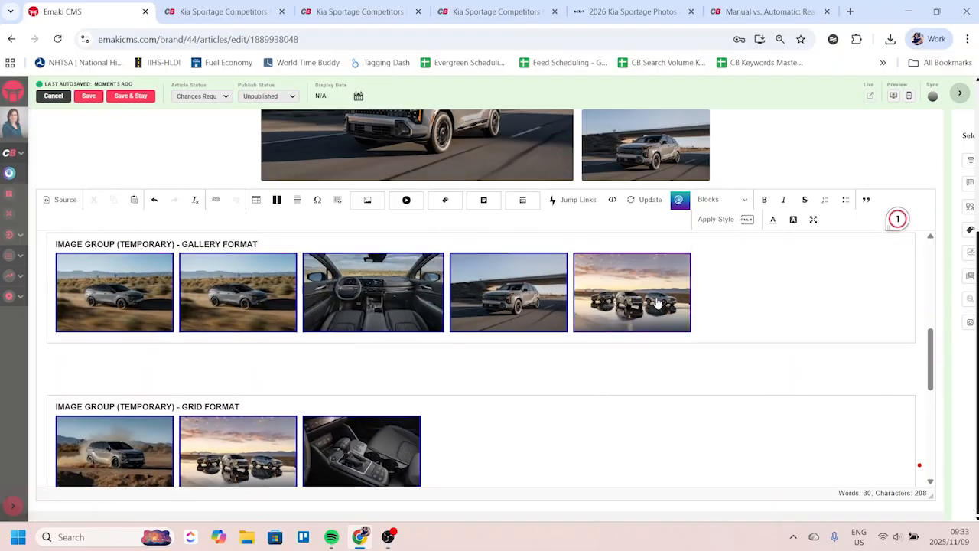
{"action": "left_click_drag", "start_coordinate": [654, 300], "coordinate": [608, 393]}
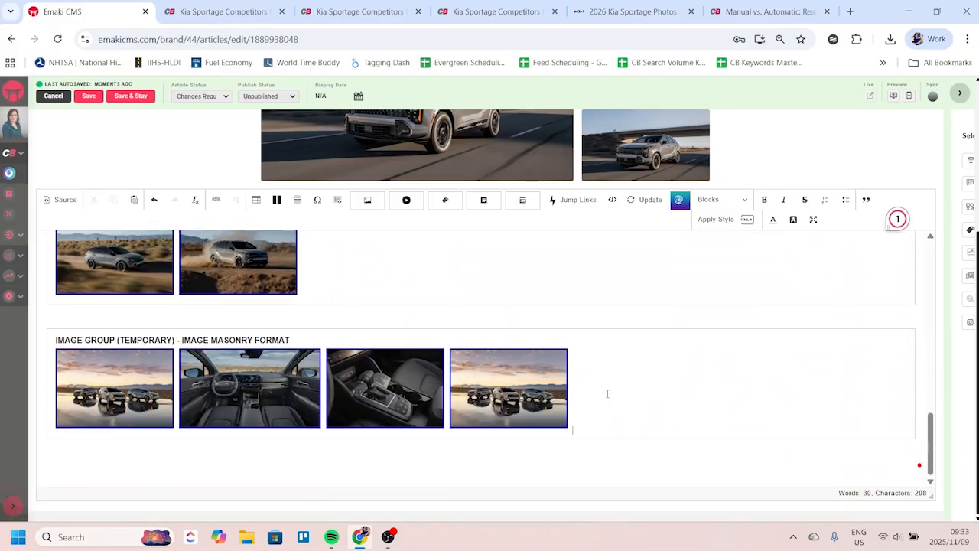
{"action": "left_click", "coordinate": [117, 97]}
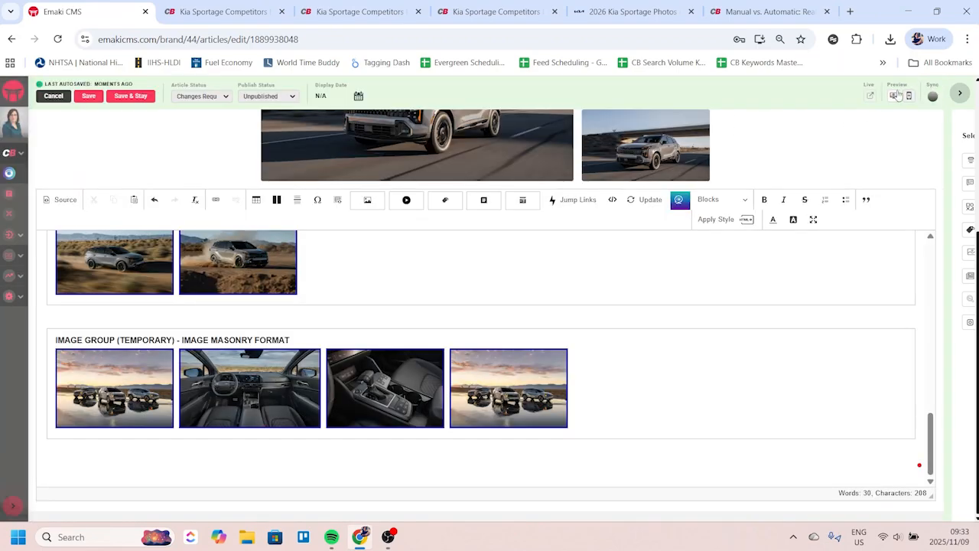
{"action": "left_click", "coordinate": [894, 97]}
Step: Scroll the CarBuzz preview to the four-photo masonry gallery, then switch back to the Emaki CMS editor
{"action": "scroll", "coordinate": [811, 243], "scroll_direction": "down", "scroll_amount": 4}
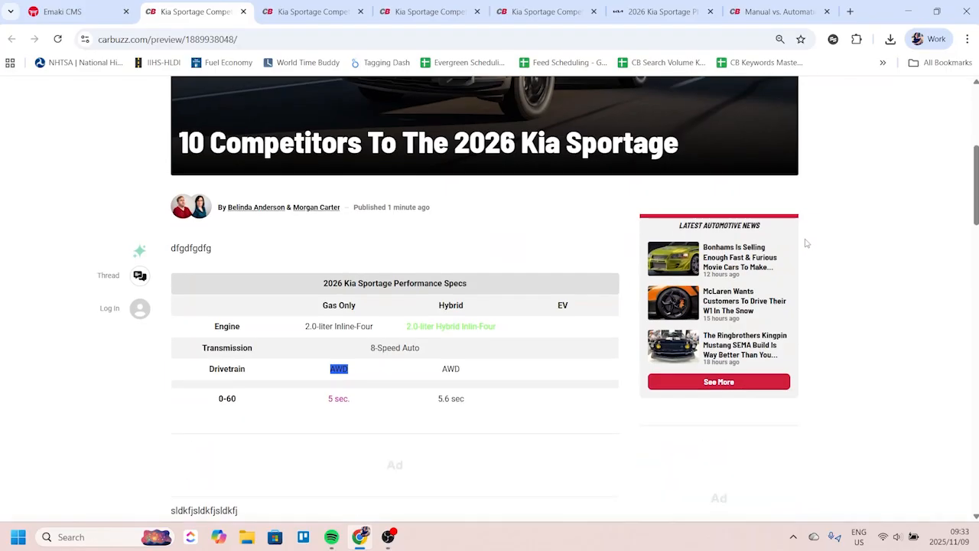
{"action": "scroll", "coordinate": [806, 243], "scroll_direction": "down", "scroll_amount": 15}
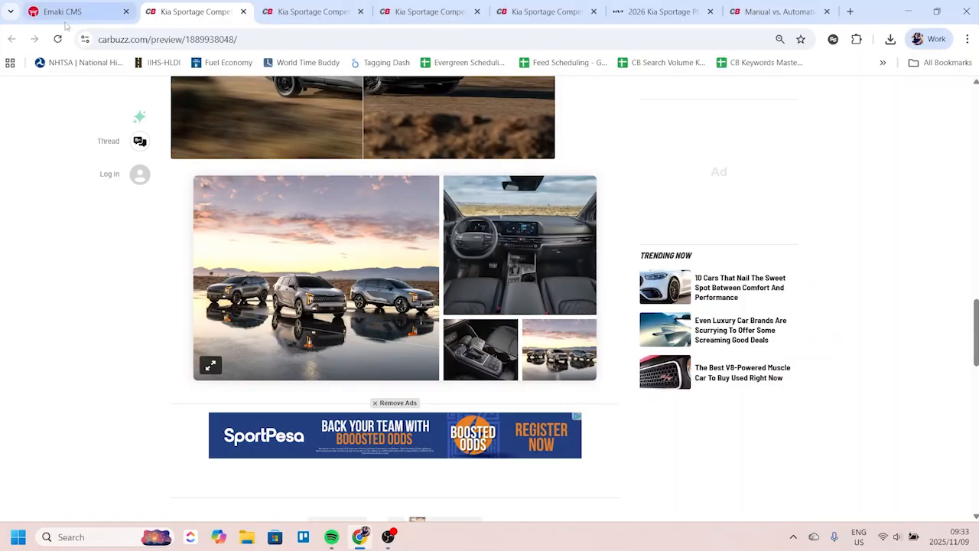
{"action": "left_click", "coordinate": [66, 14]}
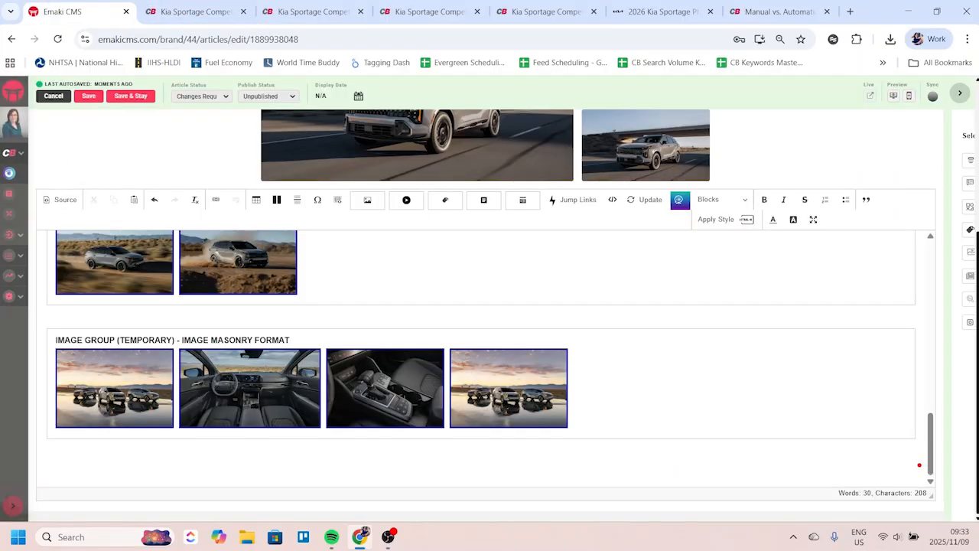
{"action": "key", "text": "alt+Tab"}
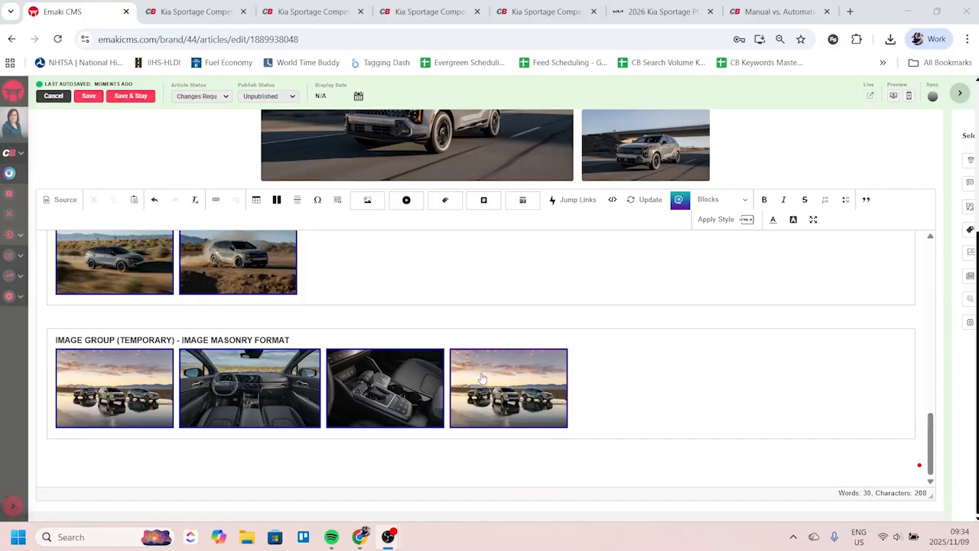
Step: Open the first gallery photo's image details and review its dimensions, title and alt text
{"action": "scroll", "coordinate": [480, 375], "scroll_direction": "up", "scroll_amount": 10}
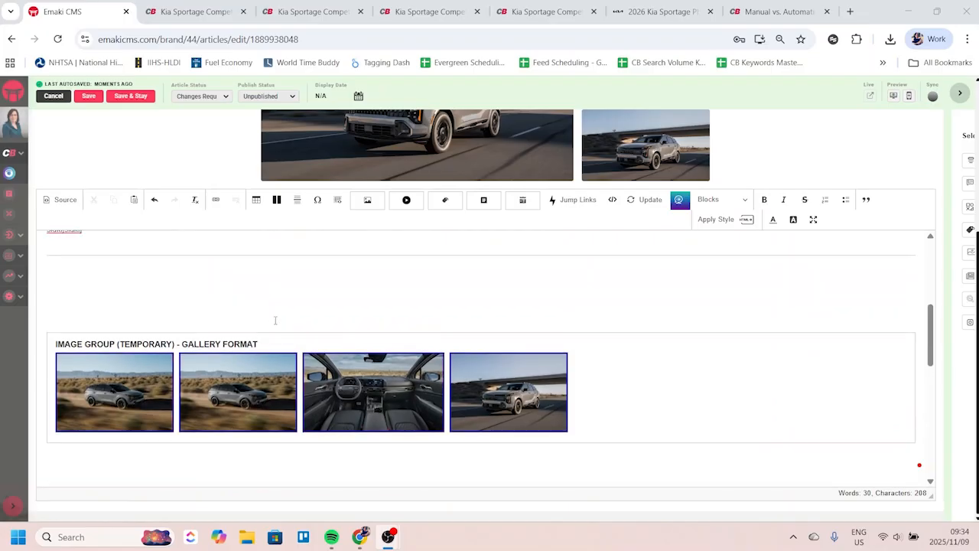
{"action": "scroll", "coordinate": [118, 395], "scroll_direction": "down", "scroll_amount": 1}
{"action": "double_click", "coordinate": [118, 341]}
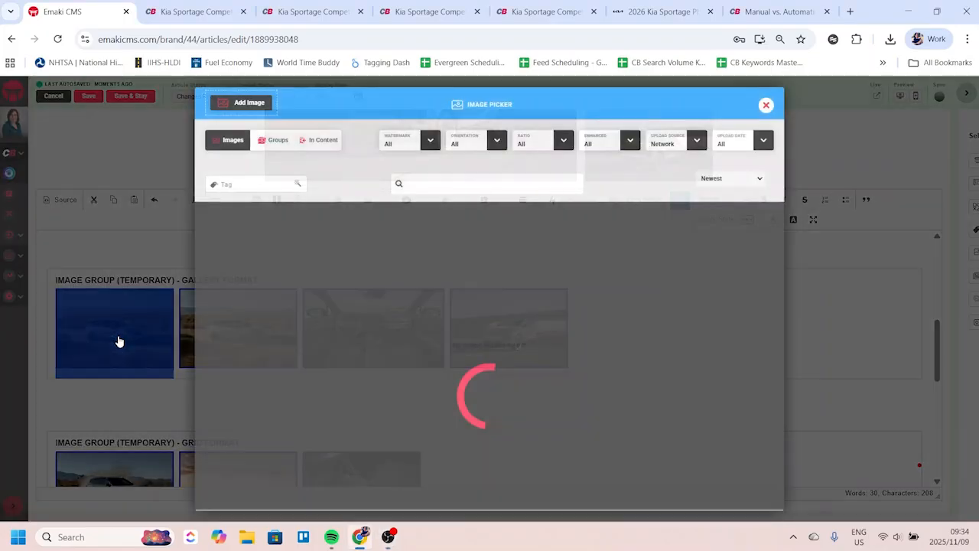
{"action": "scroll", "coordinate": [361, 234], "scroll_direction": "up", "scroll_amount": 5}
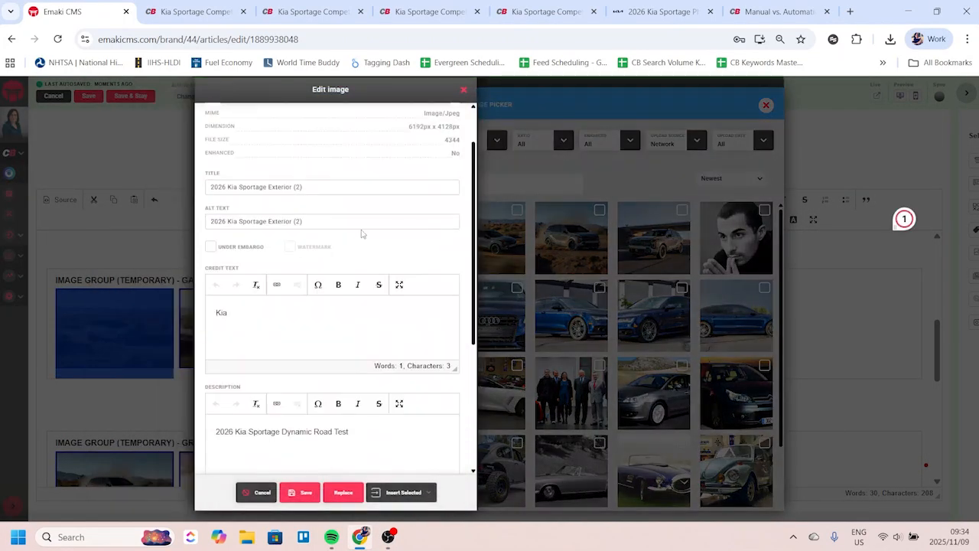
{"action": "scroll", "coordinate": [394, 283], "scroll_direction": "down", "scroll_amount": 1}
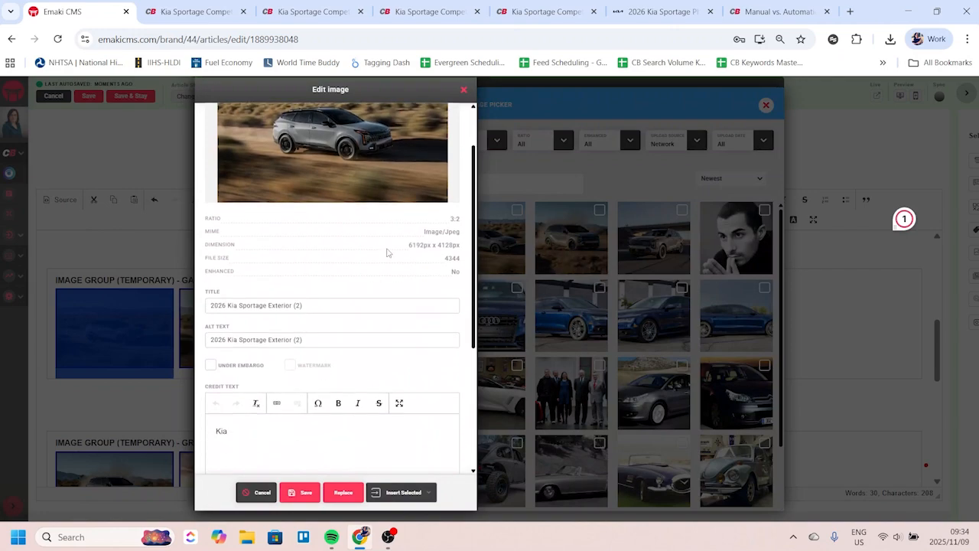
{"action": "left_click_drag", "start_coordinate": [408, 245], "coordinate": [445, 229]}
{"action": "left_click", "coordinate": [450, 223]}
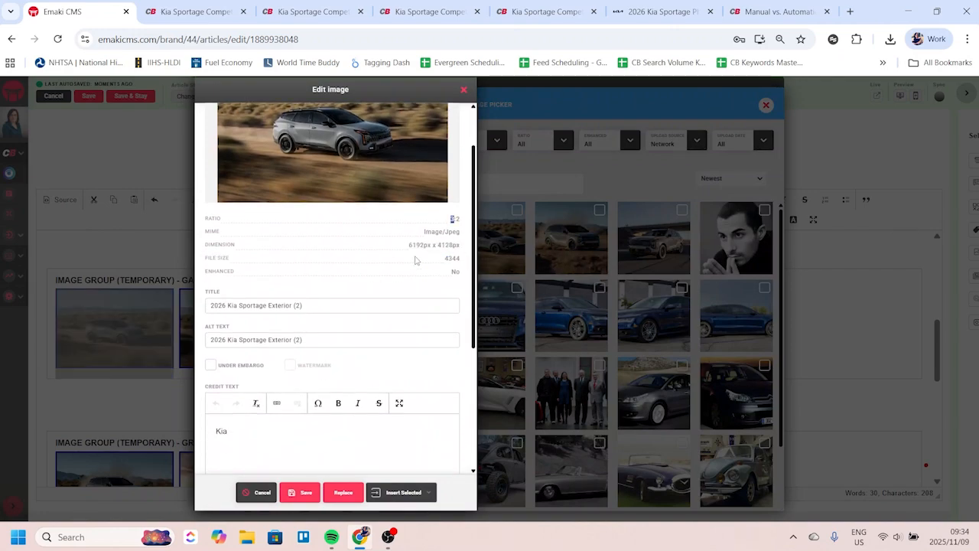
{"action": "scroll", "coordinate": [229, 172], "scroll_direction": "down", "scroll_amount": 2}
{"action": "left_click", "coordinate": [221, 178]}
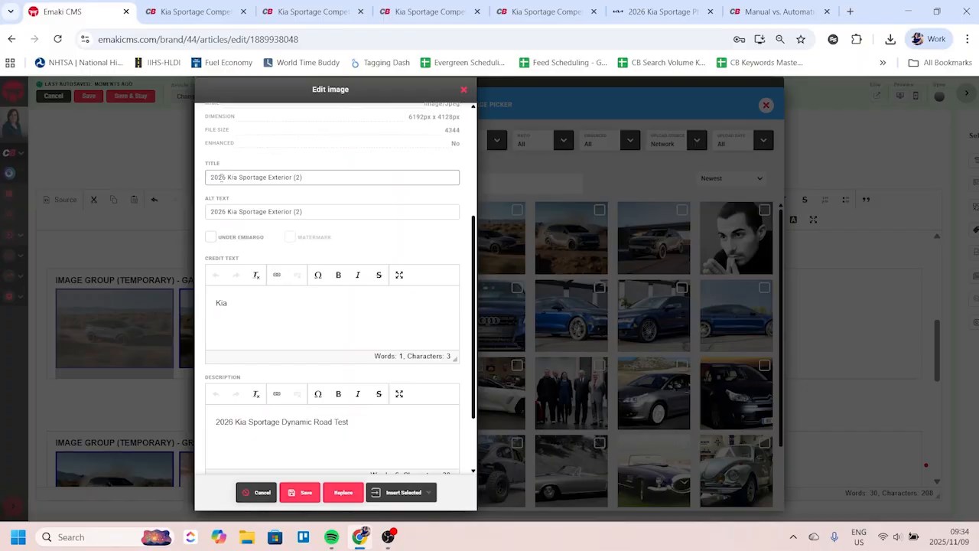
{"action": "left_click", "coordinate": [245, 212]}
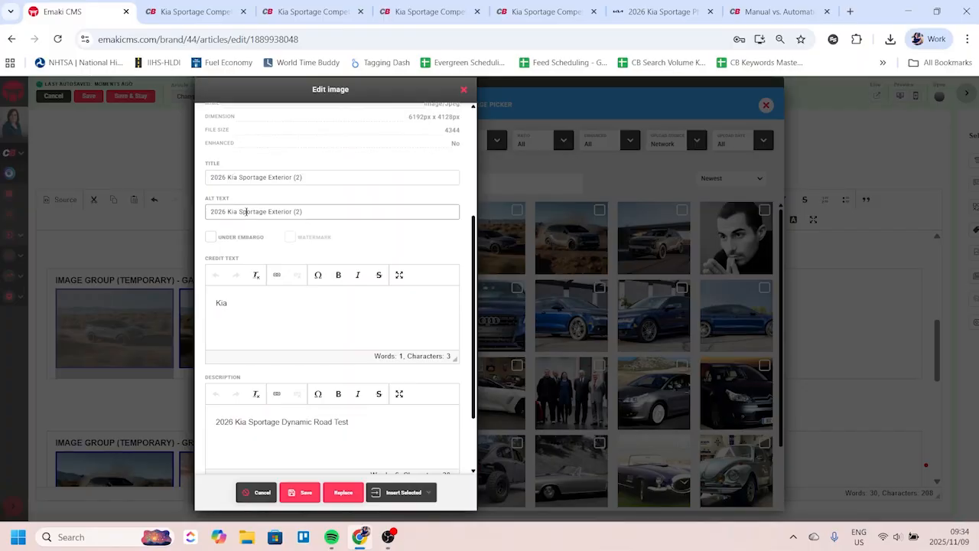
{"action": "scroll", "coordinate": [356, 279], "scroll_direction": "down", "scroll_amount": 1}
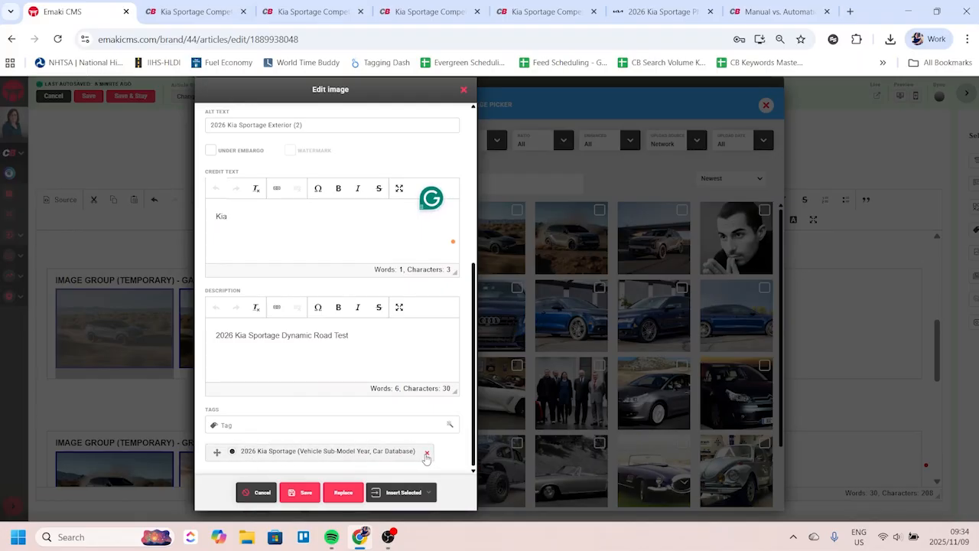
Step: Replace the photo's tag with '2026 kia sportage', save the details, and reopen them
{"action": "left_click", "coordinate": [427, 452]}
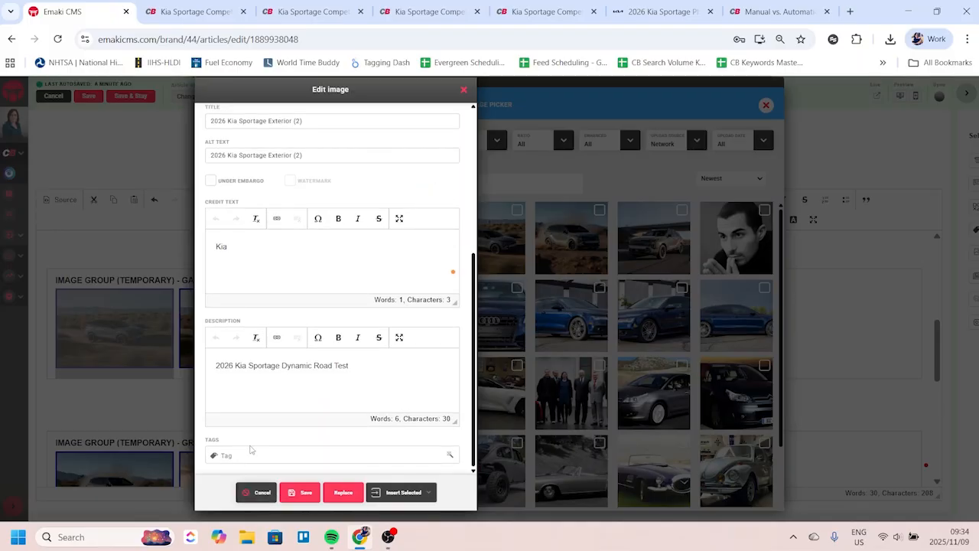
{"action": "left_click", "coordinate": [222, 452]}
{"action": "type", "text": "202"}
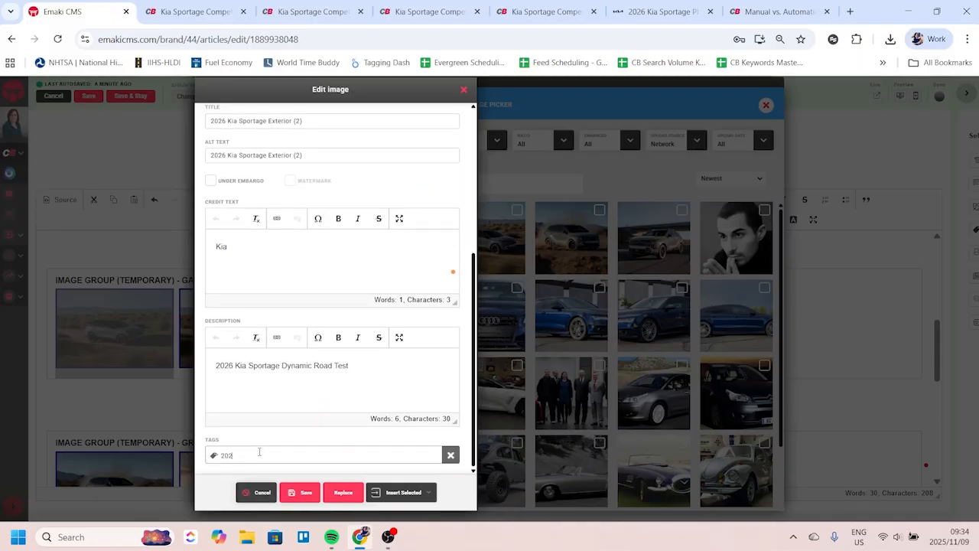
{"action": "type", "text": "6 kia sportage"}
{"action": "left_click", "coordinate": [260, 469]}
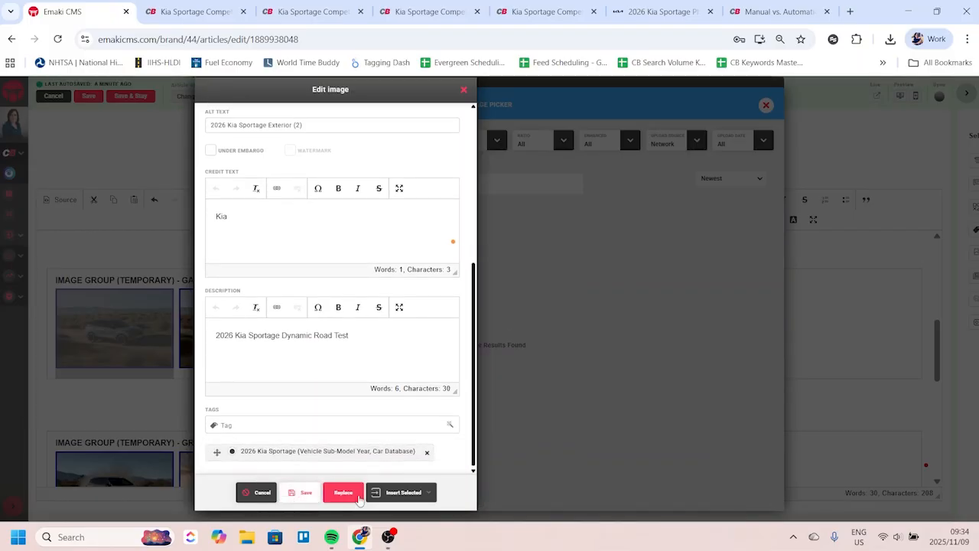
{"action": "left_click", "coordinate": [300, 492]}
{"action": "double_click", "coordinate": [157, 339]}
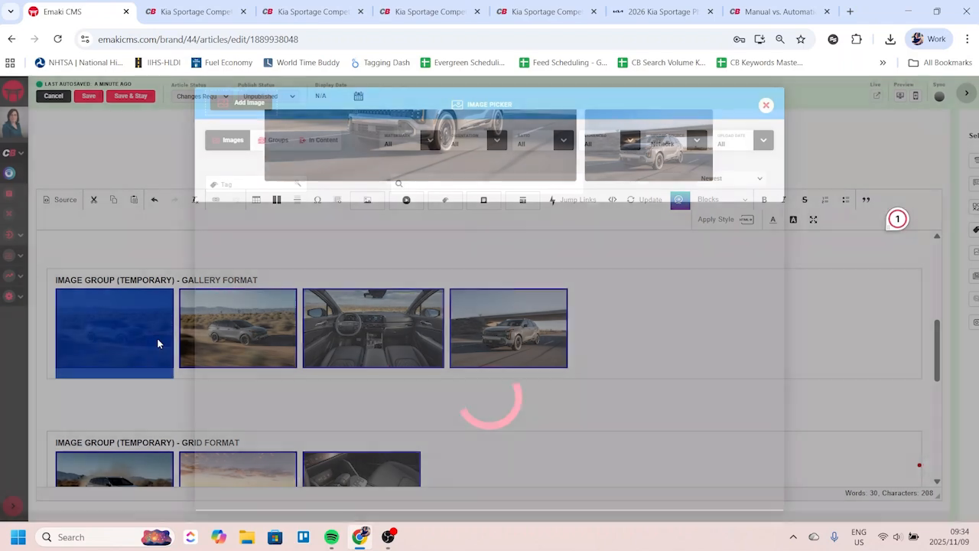
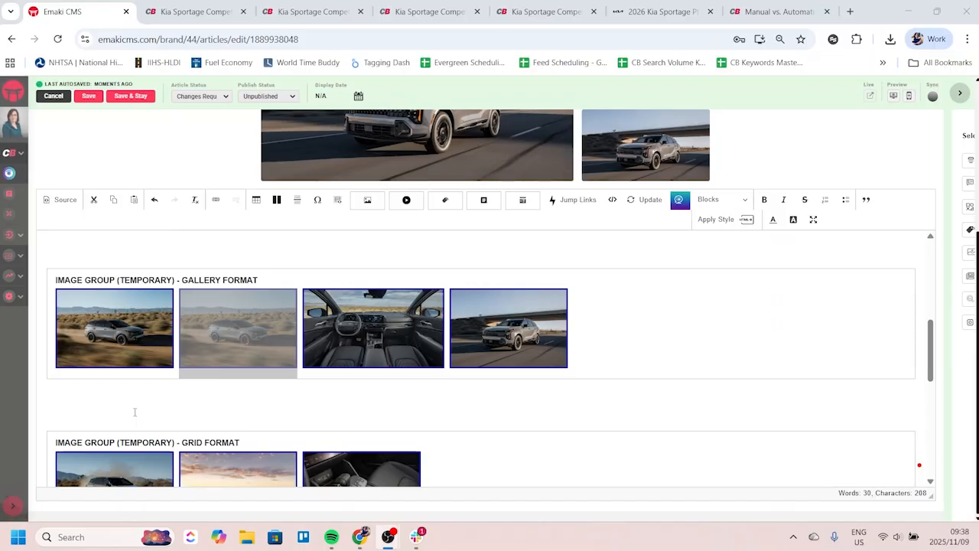
Step: Embed the Toyota Century Coupe Concept Advert video on the empty line below the gallery
{"action": "left_click", "coordinate": [134, 412]}
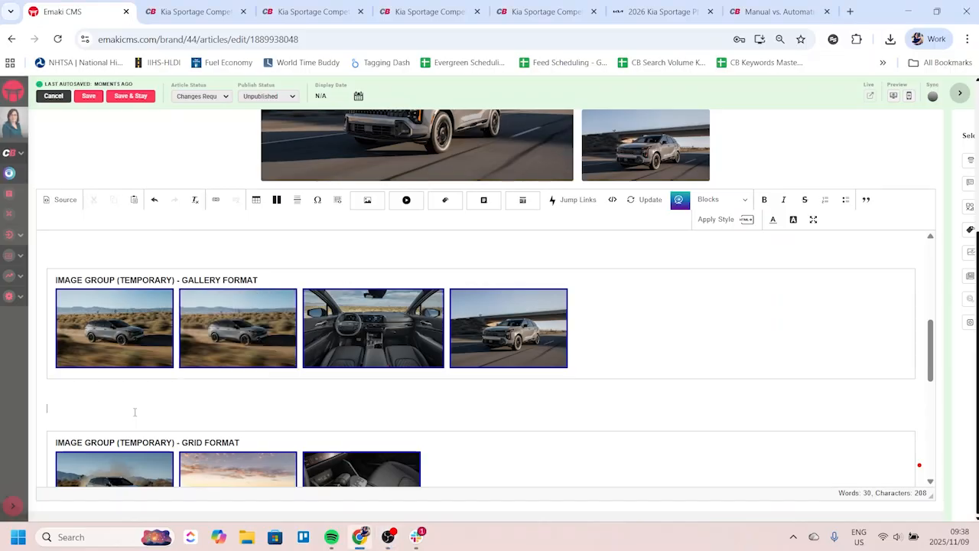
{"action": "left_click", "coordinate": [407, 200]}
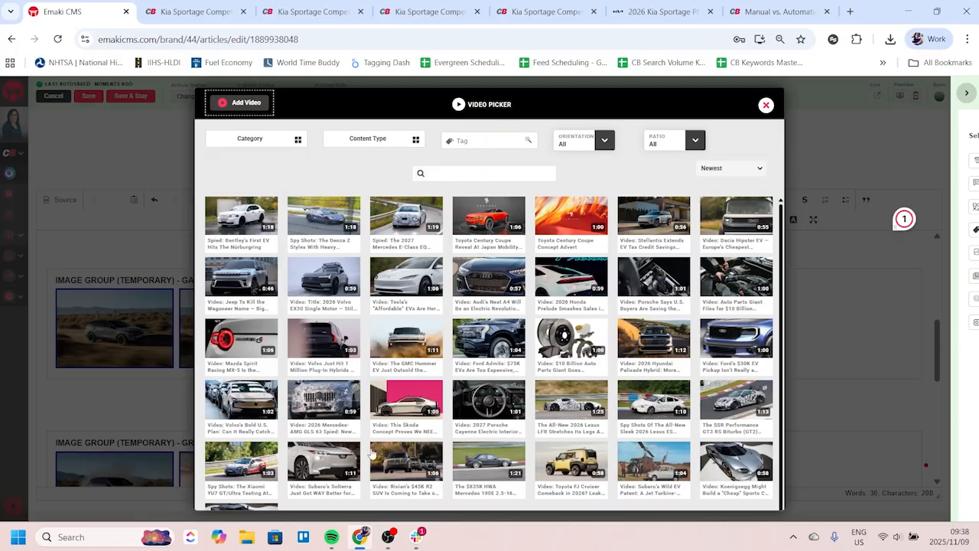
{"action": "scroll", "coordinate": [525, 362], "scroll_direction": "down", "scroll_amount": 1}
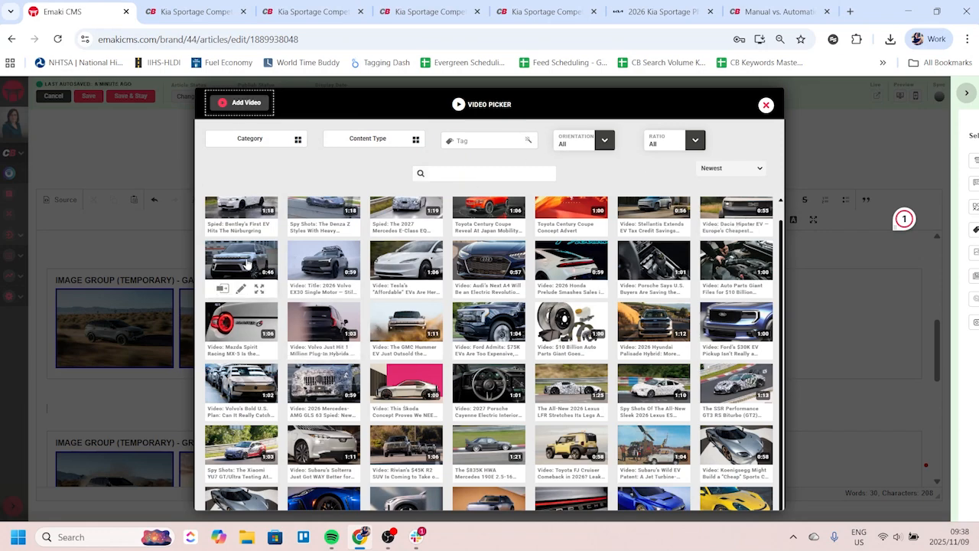
{"action": "scroll", "coordinate": [301, 310], "scroll_direction": "up", "scroll_amount": 1}
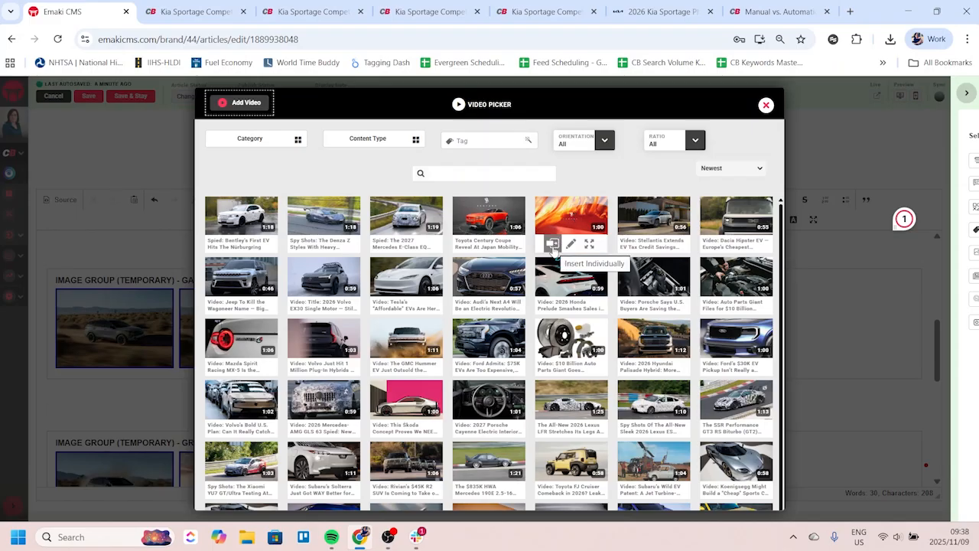
{"action": "left_click", "coordinate": [552, 244]}
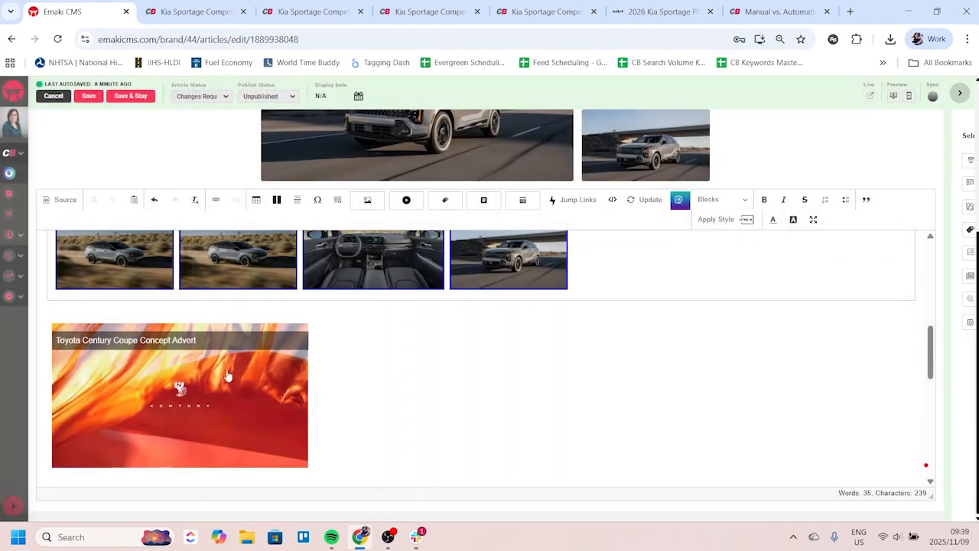
Step: Scroll through the article to check the Toyota video's placement below the gallery
{"action": "scroll", "coordinate": [252, 386], "scroll_direction": "down", "scroll_amount": 4}
{"action": "scroll", "coordinate": [218, 370], "scroll_direction": "up", "scroll_amount": 7}
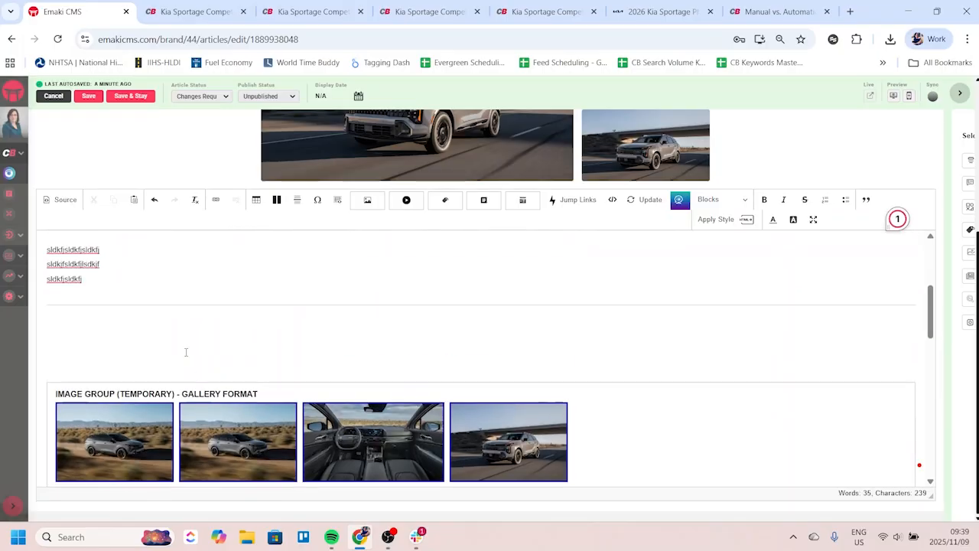
{"action": "scroll", "coordinate": [190, 346], "scroll_direction": "down", "scroll_amount": 2}
{"action": "scroll", "coordinate": [190, 347], "scroll_direction": "down", "scroll_amount": 6}
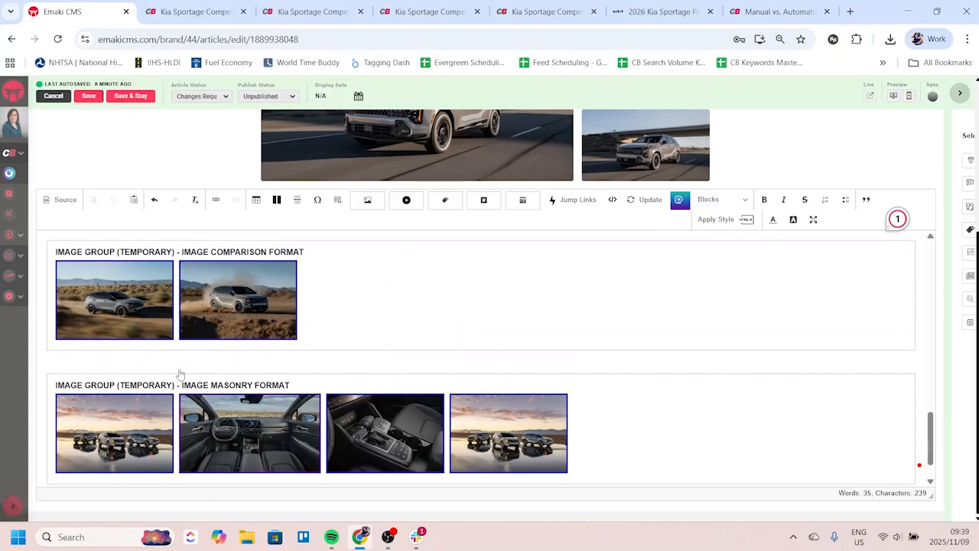
{"action": "scroll", "coordinate": [180, 370], "scroll_direction": "up", "scroll_amount": 6}
{"action": "scroll", "coordinate": [181, 370], "scroll_direction": "up", "scroll_amount": 2}
{"action": "scroll", "coordinate": [170, 370], "scroll_direction": "down", "scroll_amount": 3}
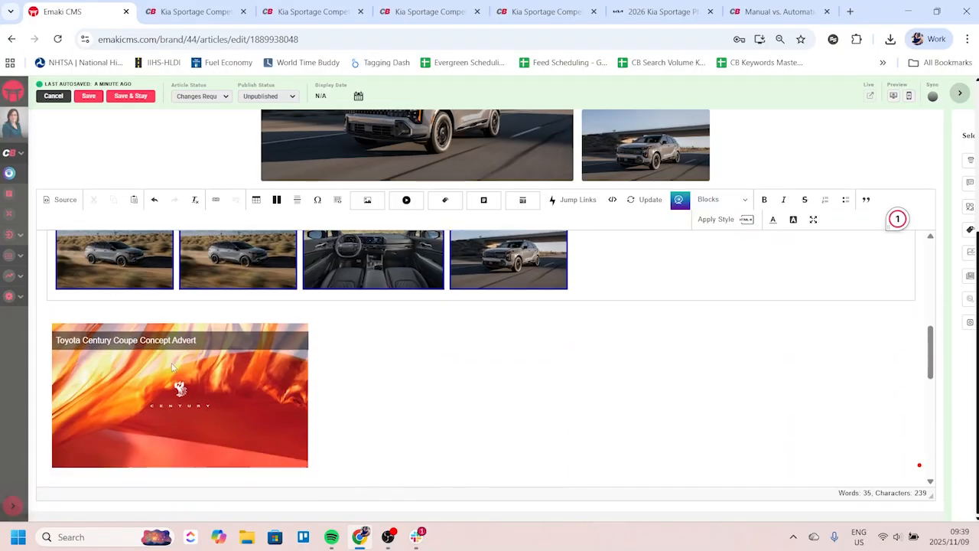
{"action": "scroll", "coordinate": [162, 369], "scroll_direction": "up", "scroll_amount": 3}
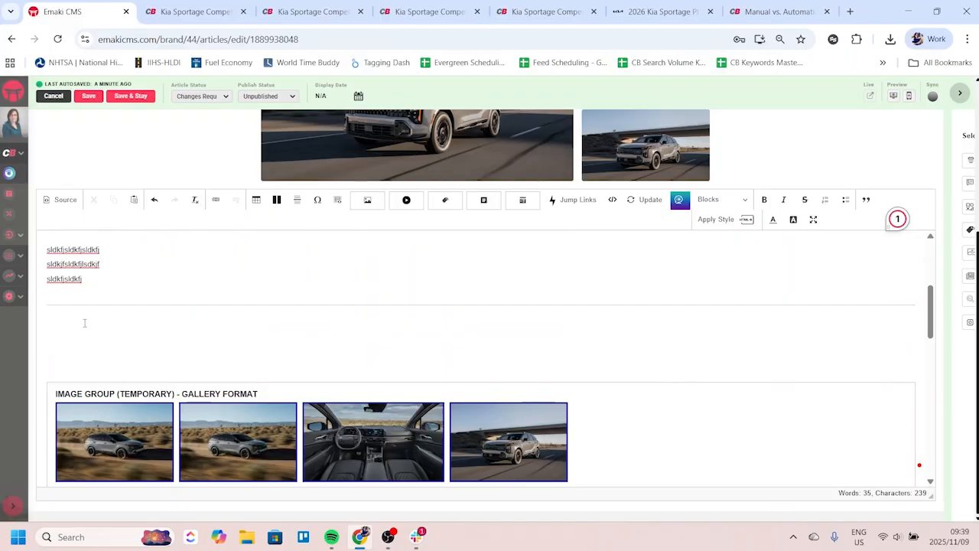
{"action": "scroll", "coordinate": [85, 323], "scroll_direction": "up", "scroll_amount": 2}
{"action": "scroll", "coordinate": [88, 317], "scroll_direction": "down", "scroll_amount": 5}
{"action": "scroll", "coordinate": [92, 306], "scroll_direction": "up", "scroll_amount": 5}
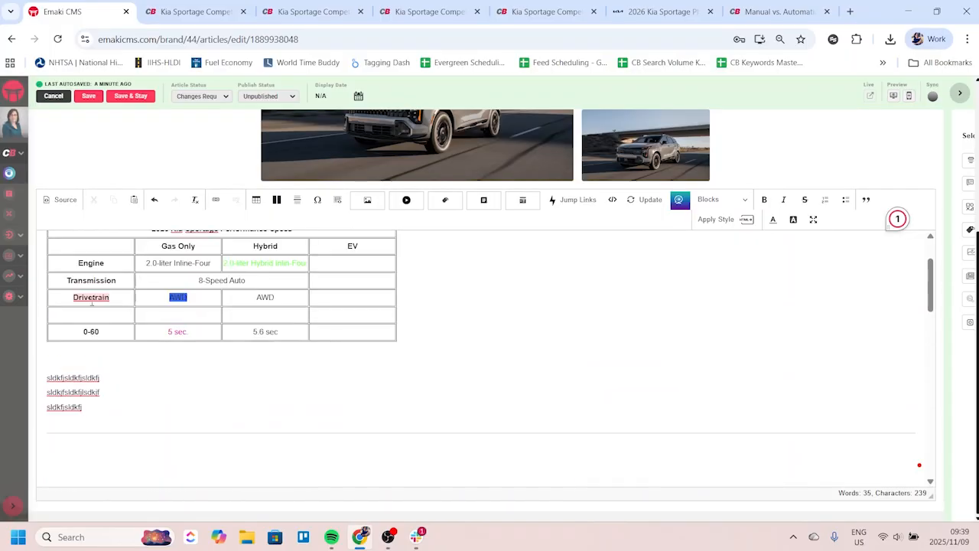
{"action": "scroll", "coordinate": [86, 287], "scroll_direction": "up", "scroll_amount": 1}
{"action": "scroll", "coordinate": [63, 431], "scroll_direction": "down", "scroll_amount": 2}
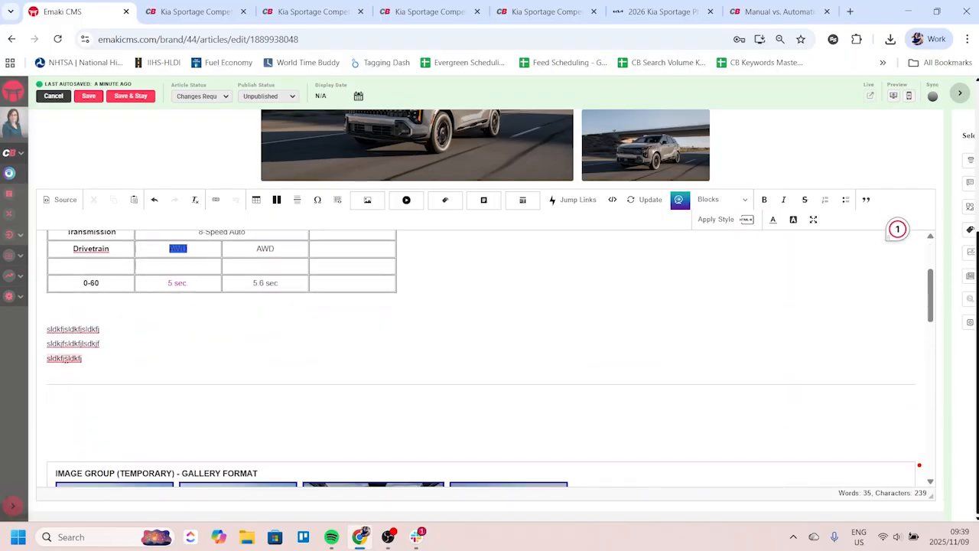
{"action": "scroll", "coordinate": [77, 397], "scroll_direction": "down", "scroll_amount": 2}
{"action": "scroll", "coordinate": [105, 437], "scroll_direction": "down", "scroll_amount": 2}
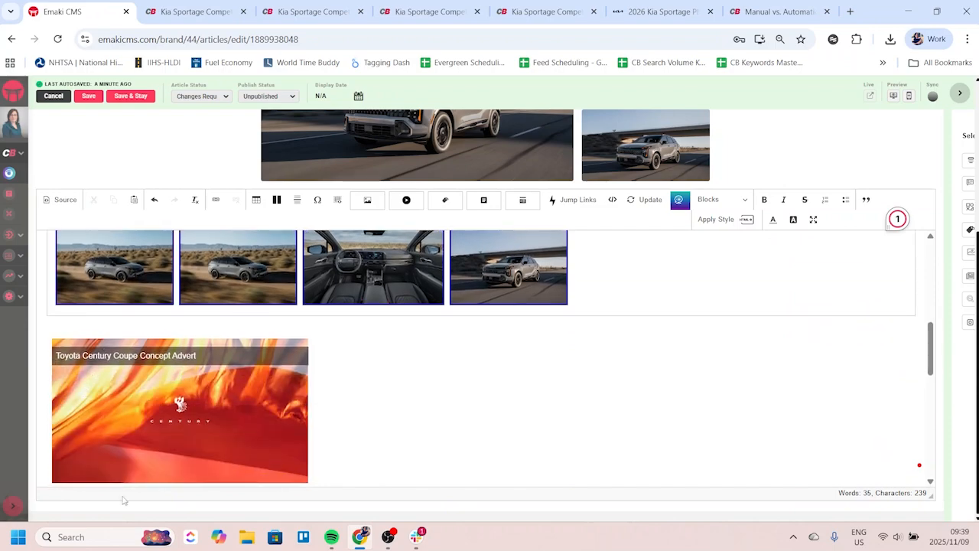
{"action": "scroll", "coordinate": [85, 438], "scroll_direction": "up", "scroll_amount": 2}
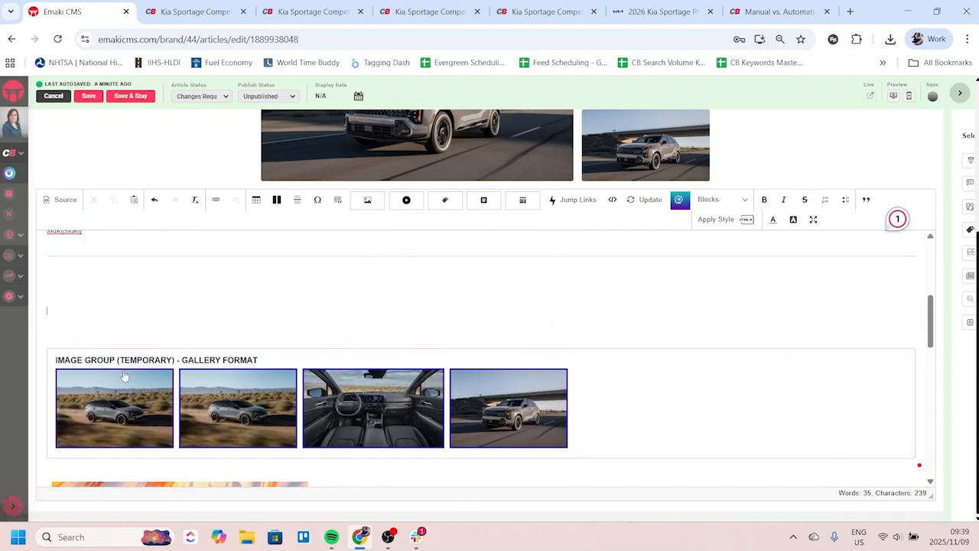
{"action": "scroll", "coordinate": [50, 340], "scroll_direction": "down", "scroll_amount": 2}
{"action": "scroll", "coordinate": [93, 367], "scroll_direction": "down", "scroll_amount": 3}
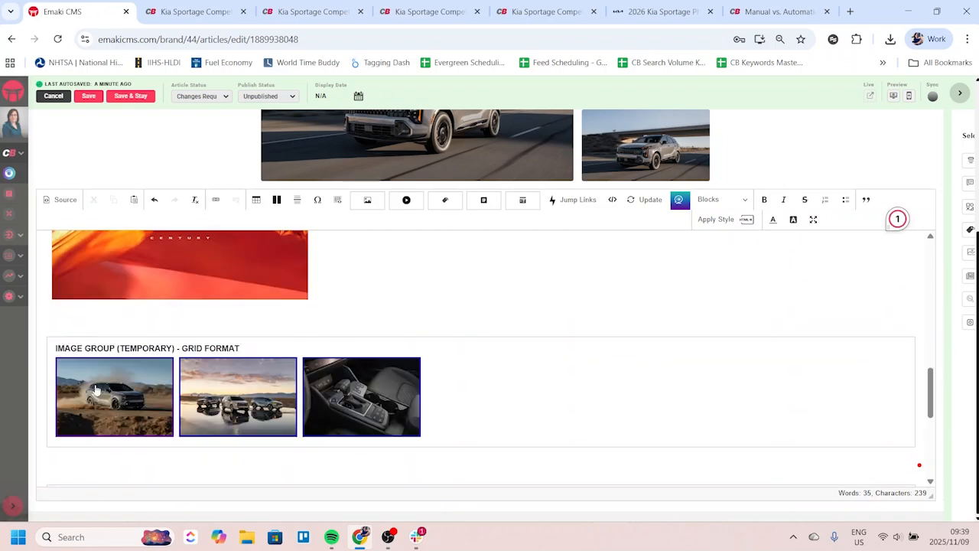
{"action": "scroll", "coordinate": [58, 325], "scroll_direction": "down", "scroll_amount": 3}
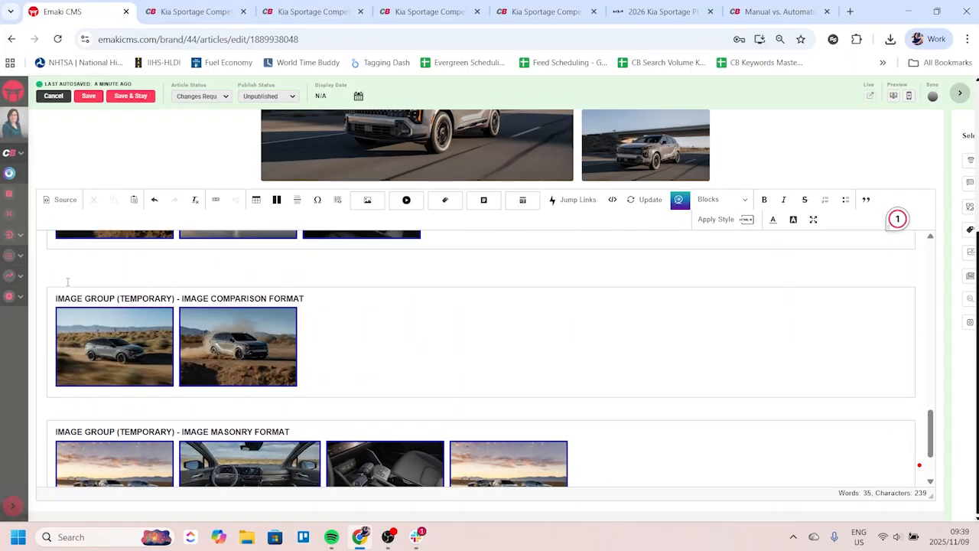
{"action": "scroll", "coordinate": [71, 301], "scroll_direction": "up", "scroll_amount": 3}
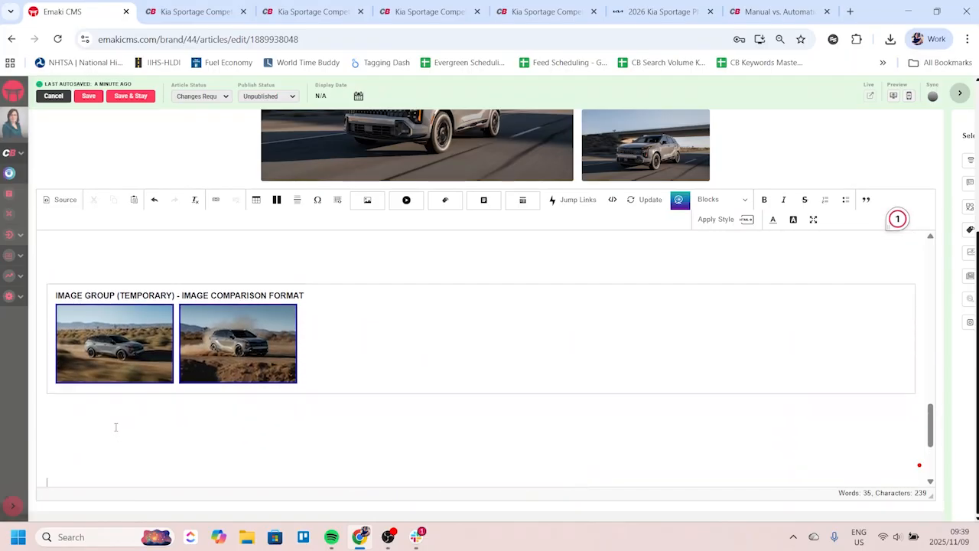
{"action": "scroll", "coordinate": [114, 436], "scroll_direction": "up", "scroll_amount": 3}
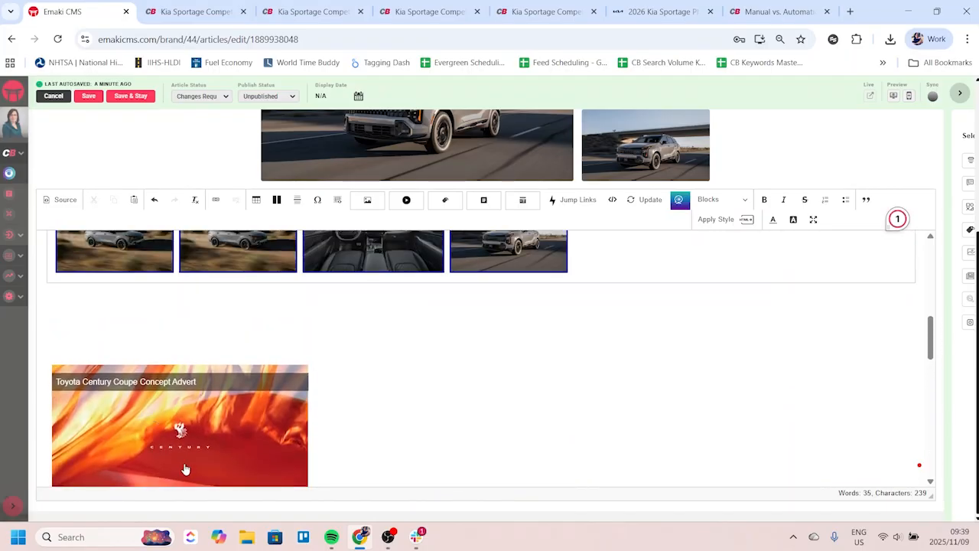
{"action": "scroll", "coordinate": [204, 432], "scroll_direction": "down", "scroll_amount": 1}
Step: Add an empty paragraph above the Toyota video and select through the video block
{"action": "left_click", "coordinate": [90, 255]}
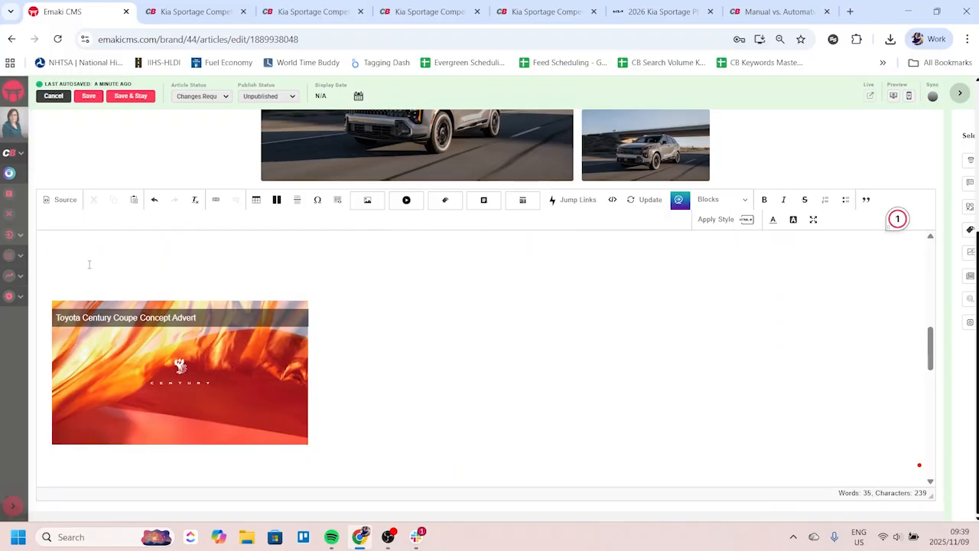
{"action": "mouse_move", "coordinate": [61, 307]}
{"action": "left_click", "coordinate": [67, 305]}
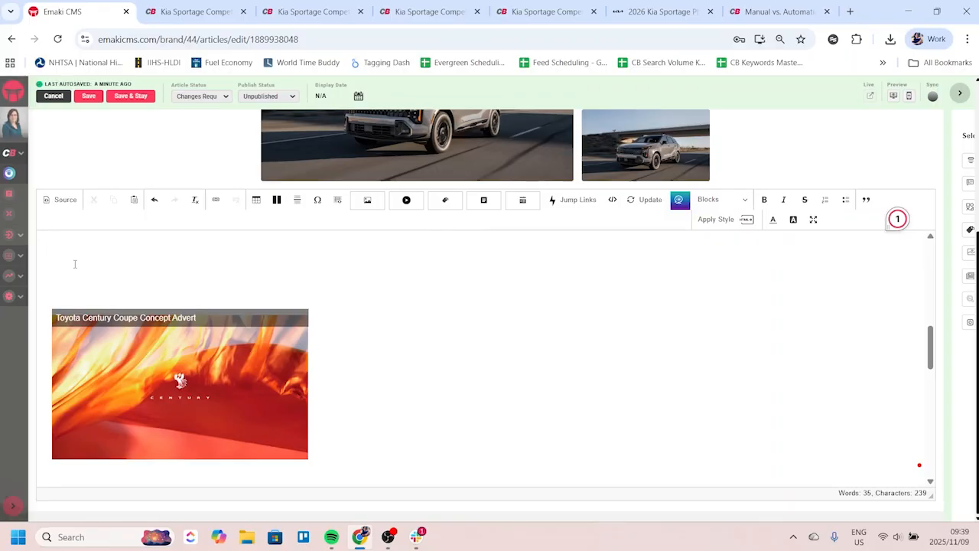
{"action": "key", "text": "shift+Down"}
{"action": "key", "text": "shift+Down"}
{"action": "key", "text": "shift+Down"}
{"action": "key", "text": "shift+Down"}
{"action": "key", "text": "shift+Down"}
{"action": "key", "text": "shift+Down"}
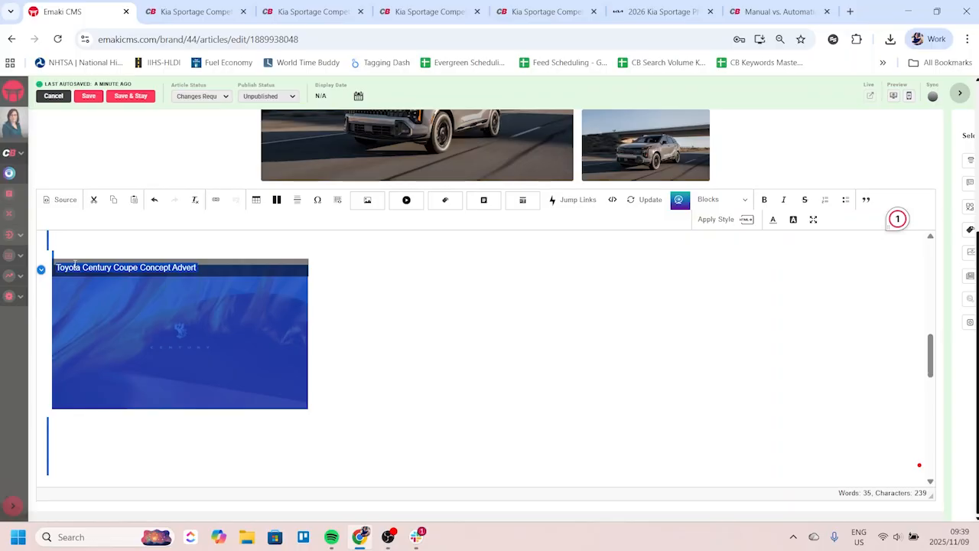
Step: Paste the Toyota video block onto a new line below the masonry gallery
{"action": "scroll", "coordinate": [230, 329], "scroll_direction": "down", "scroll_amount": 6}
{"action": "scroll", "coordinate": [230, 327], "scroll_direction": "down", "scroll_amount": 4}
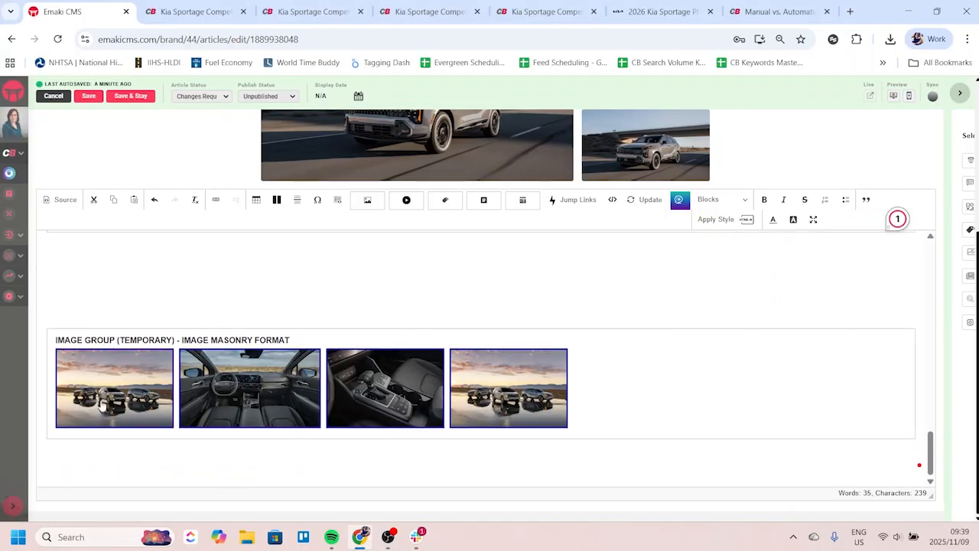
{"action": "key", "text": "Return"}
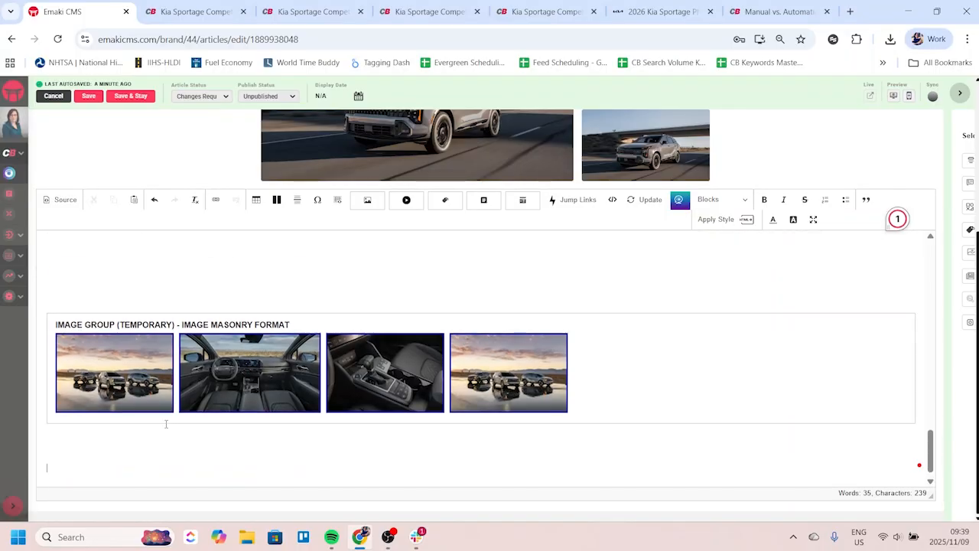
{"action": "key", "text": "ctrl+v"}
Step: Select and delete the 2026 Kia Sportage Performance Specs table, then undo to restore it
{"action": "scroll", "coordinate": [247, 414], "scroll_direction": "up", "scroll_amount": 12}
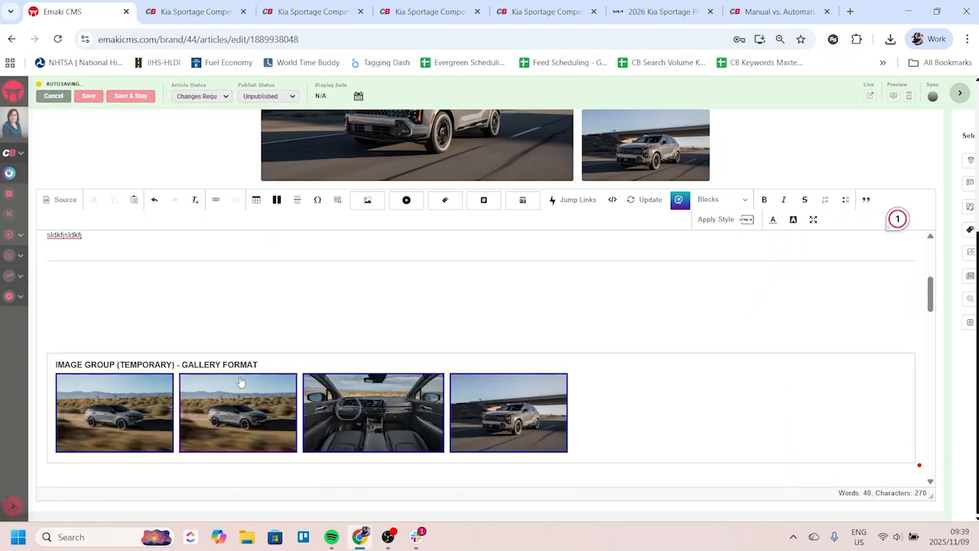
{"action": "scroll", "coordinate": [240, 382], "scroll_direction": "up", "scroll_amount": 5}
{"action": "key", "text": "Return"}
{"action": "key", "text": "Return"}
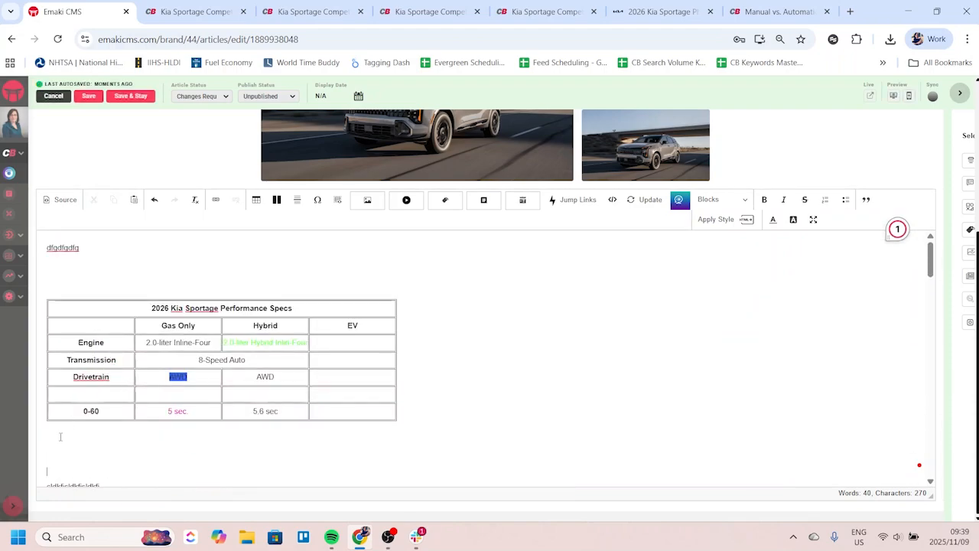
{"action": "key", "text": "shift+Up"}
{"action": "key", "text": "shift+Up"}
{"action": "key", "text": "shift+Up"}
{"action": "key", "text": "shift+Up"}
{"action": "key", "text": "shift+Up"}
{"action": "key", "text": "shift+Up"}
{"action": "key", "text": "shift+Up"}
{"action": "key", "text": "shift+Up"}
{"action": "key", "text": "shift+Up"}
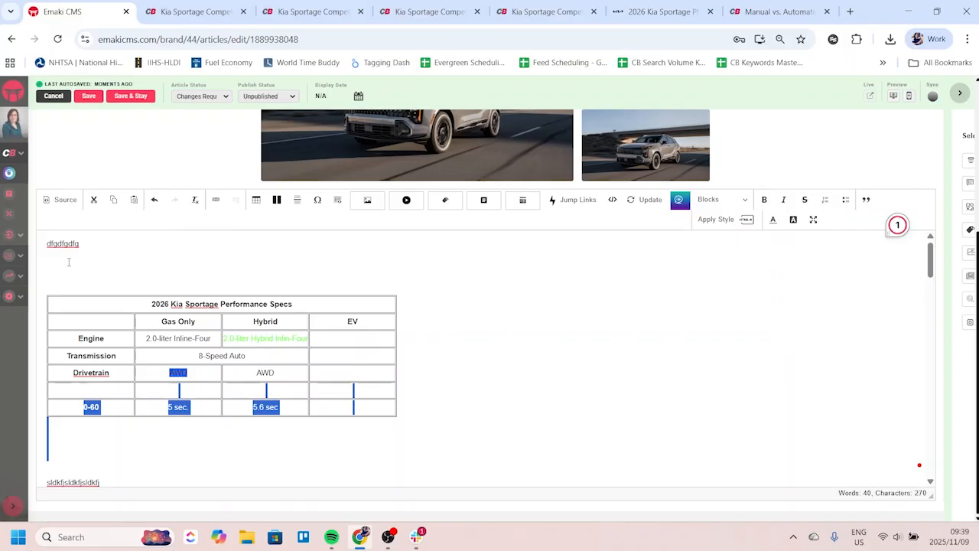
{"action": "key", "text": "shift+Up"}
{"action": "key", "text": "shift+Up"}
{"action": "key", "text": "shift+Up"}
{"action": "key", "text": "shift+Up"}
{"action": "key", "text": "shift+Up"}
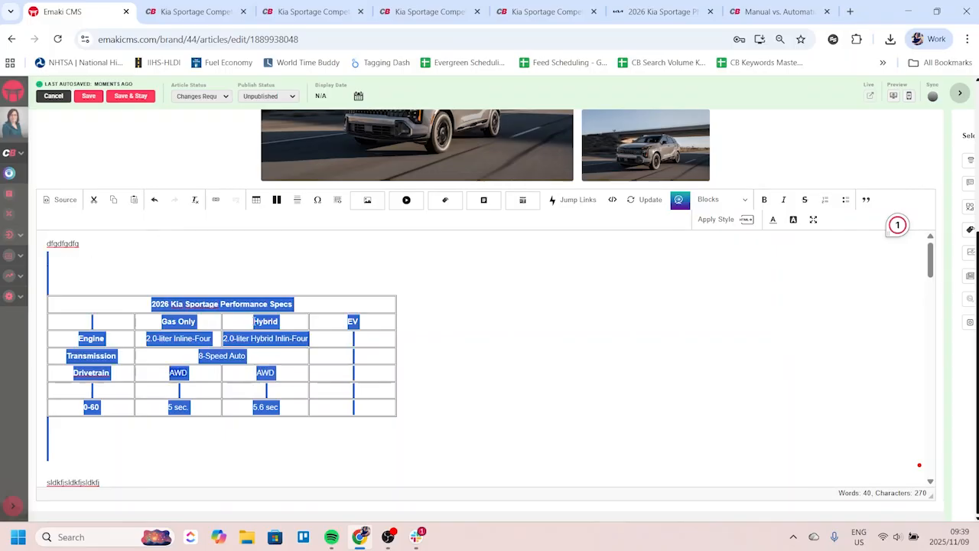
{"action": "key", "text": "Delete"}
{"action": "scroll", "coordinate": [91, 306], "scroll_direction": "down", "scroll_amount": 10}
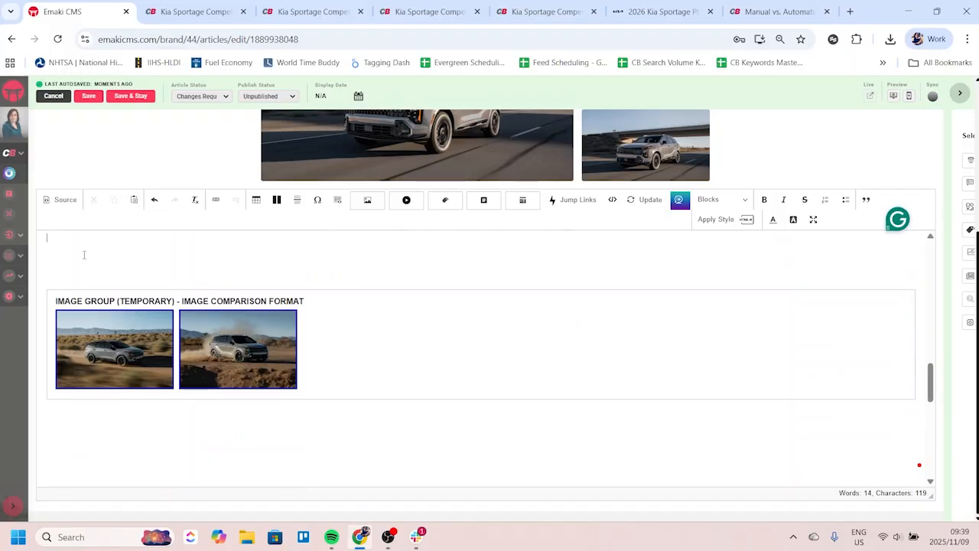
{"action": "key", "text": "ctrl+z"}
{"action": "key", "text": "ctrl+z"}
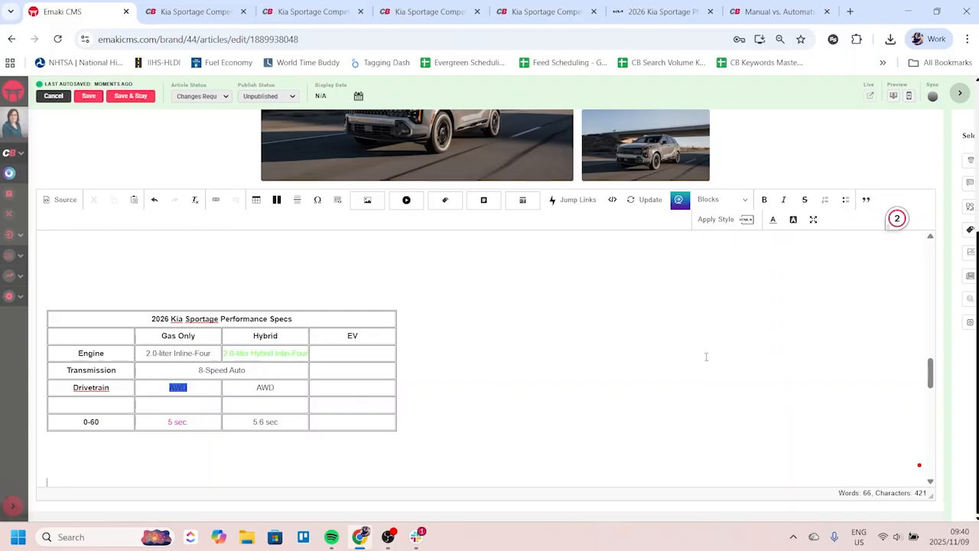
{"action": "key", "text": "ctrl+z"}
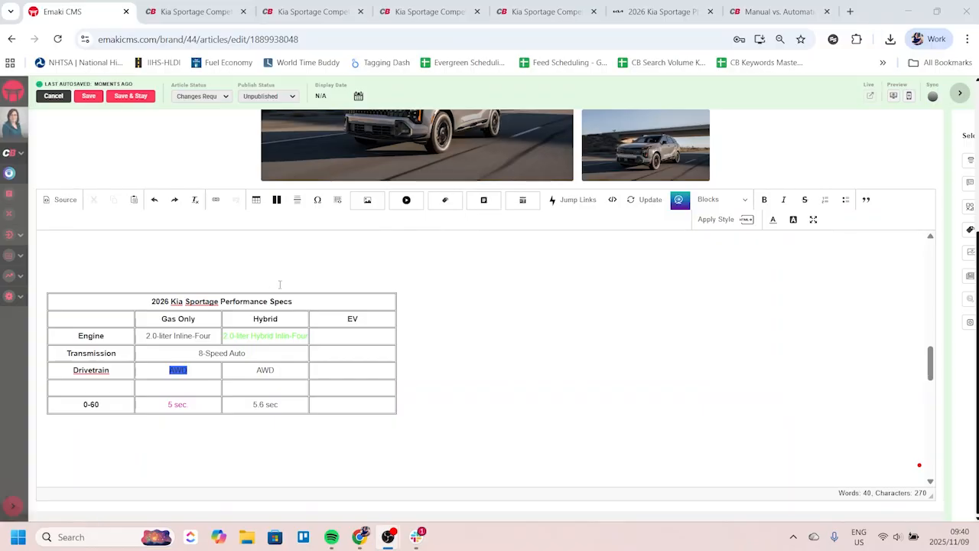
{"action": "scroll", "coordinate": [279, 284], "scroll_direction": "up", "scroll_amount": 1}
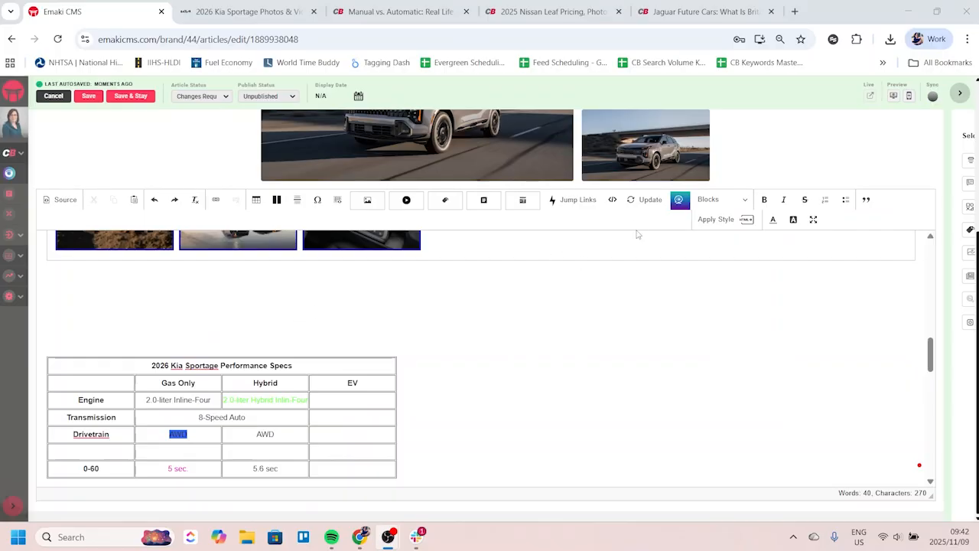
Step: Browse the Jaguar, Manual vs. Automatic and 2025 Nissan Leaf CarBuzz articles
{"action": "left_click", "coordinate": [690, 10]}
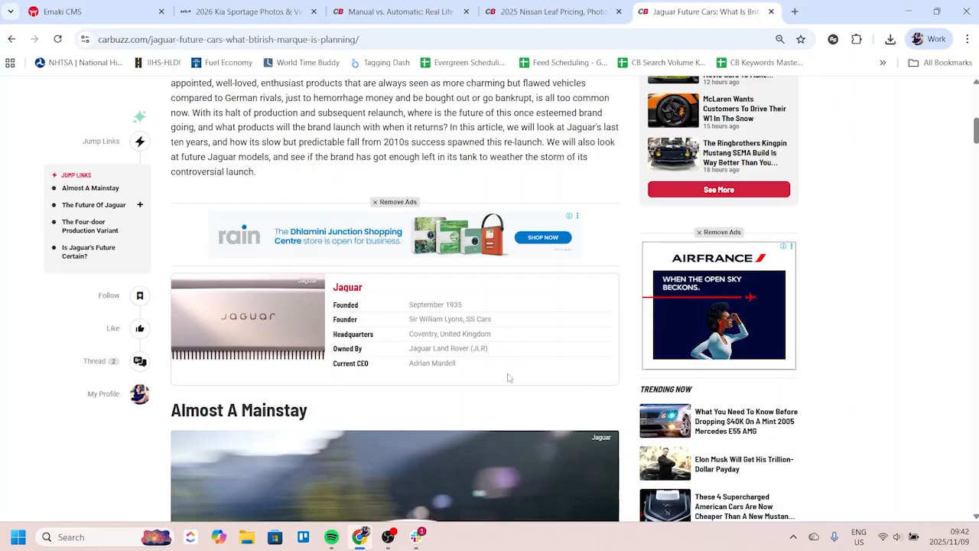
{"action": "left_click", "coordinate": [404, 9]}
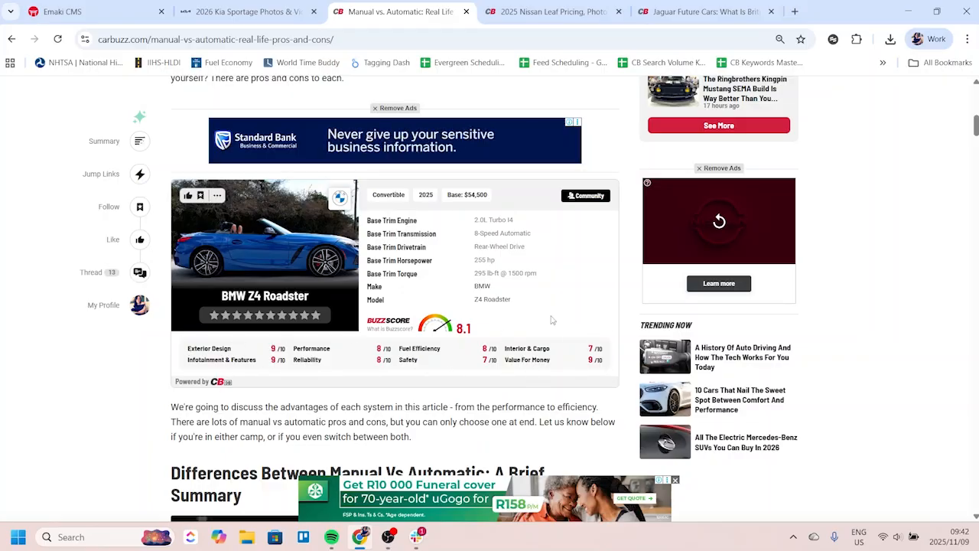
{"action": "left_click", "coordinate": [539, 4]}
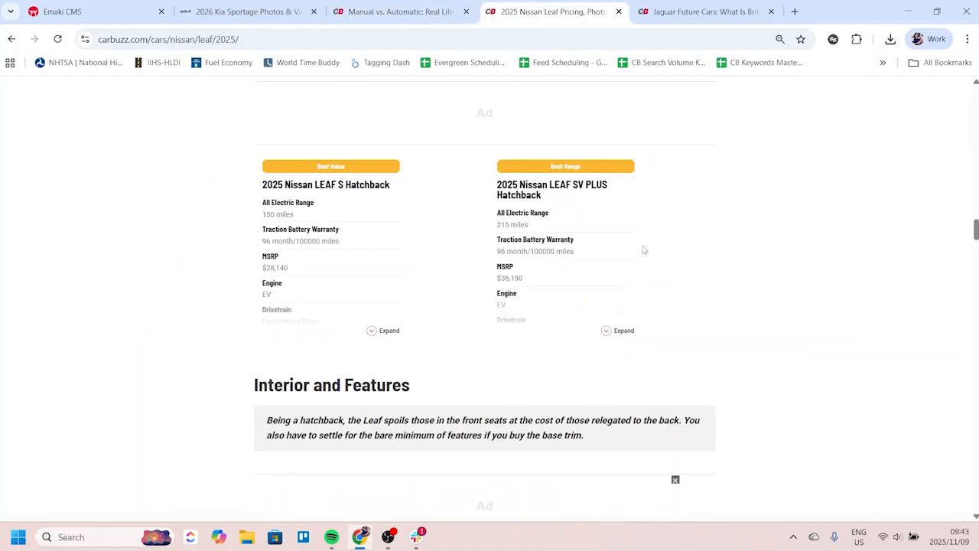
{"action": "scroll", "coordinate": [647, 245], "scroll_direction": "up", "scroll_amount": 1}
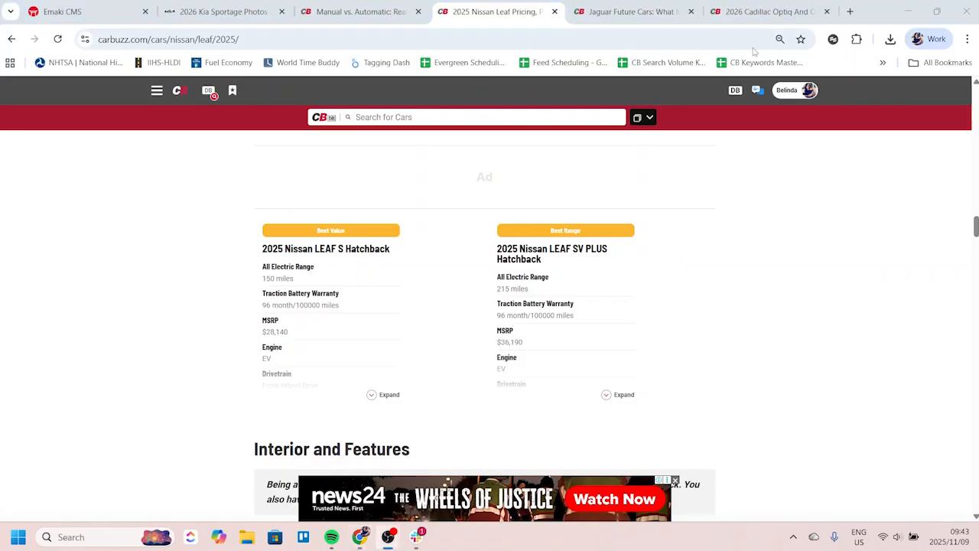
Step: Expand and review the full specs on the 2026 Cadillac Optiq card
{"action": "left_click", "coordinate": [757, 12]}
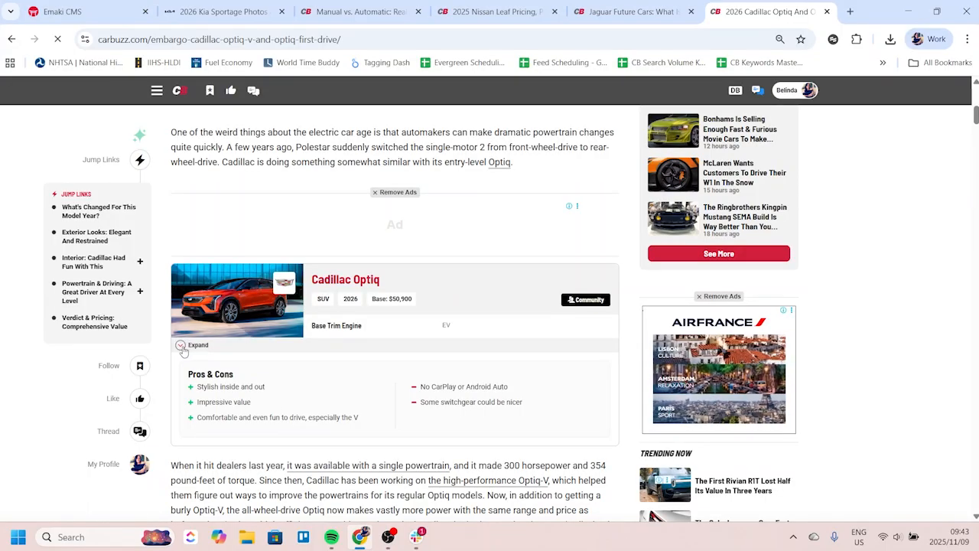
{"action": "scroll", "coordinate": [188, 337], "scroll_direction": "down", "scroll_amount": 2}
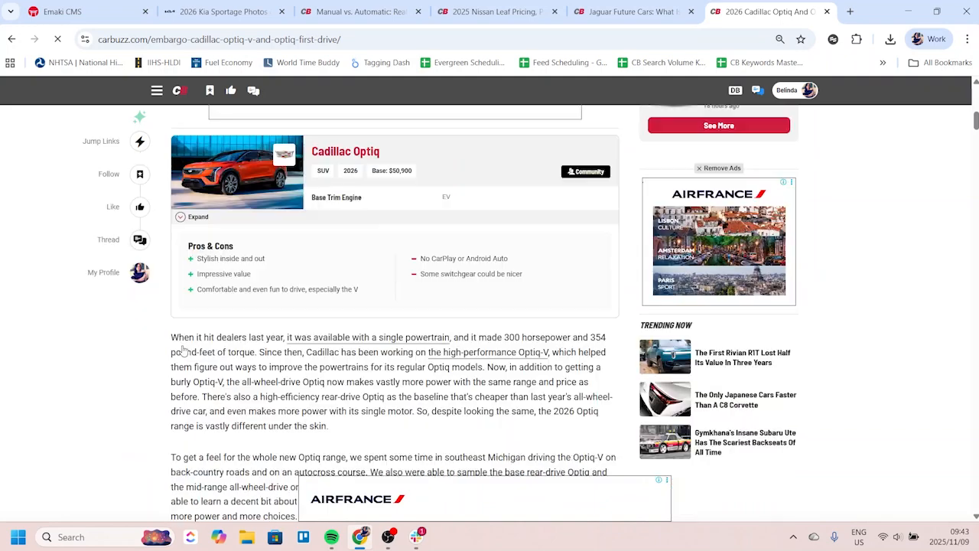
{"action": "left_click", "coordinate": [181, 219]}
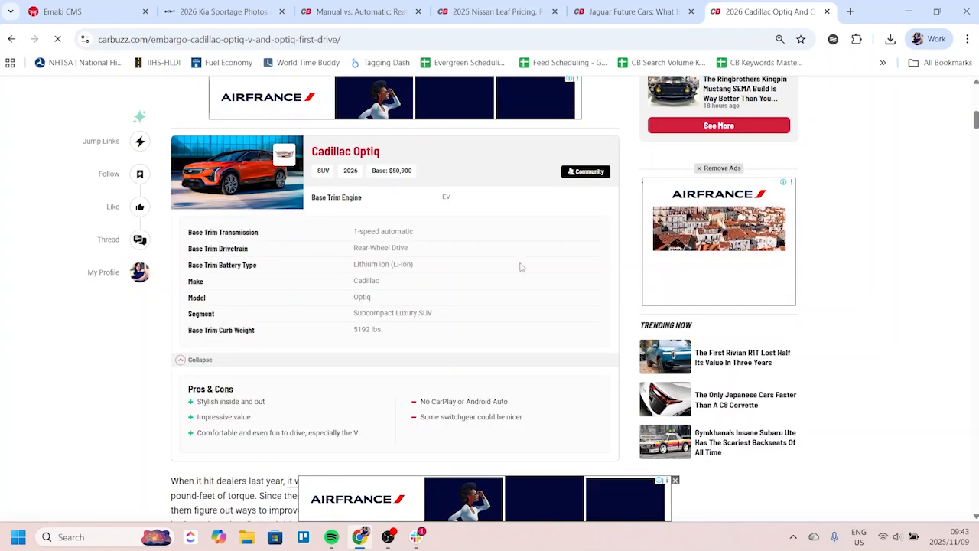
{"action": "scroll", "coordinate": [535, 266], "scroll_direction": "down", "scroll_amount": 1}
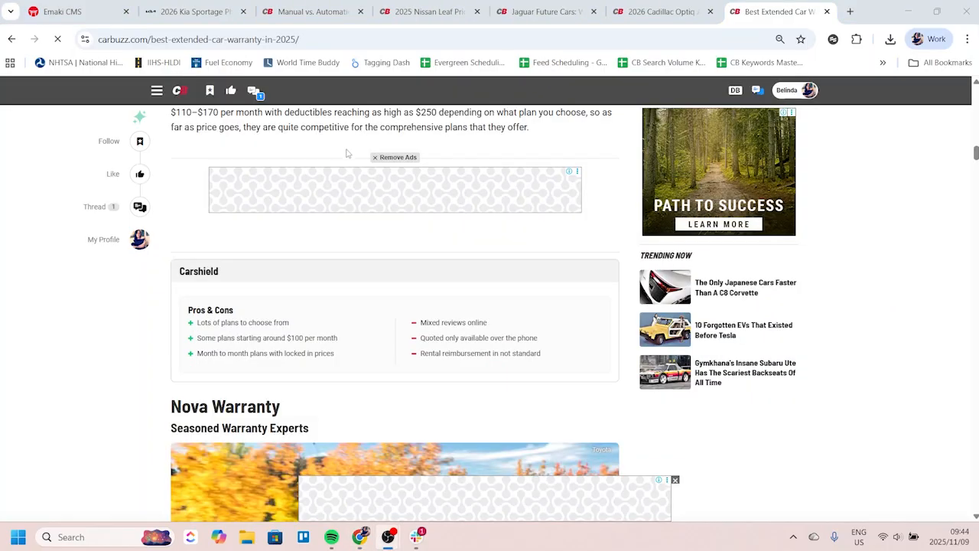
{"action": "scroll", "coordinate": [347, 259], "scroll_direction": "up", "scroll_amount": 2}
{"action": "scroll", "coordinate": [417, 258], "scroll_direction": "down", "scroll_amount": 2}
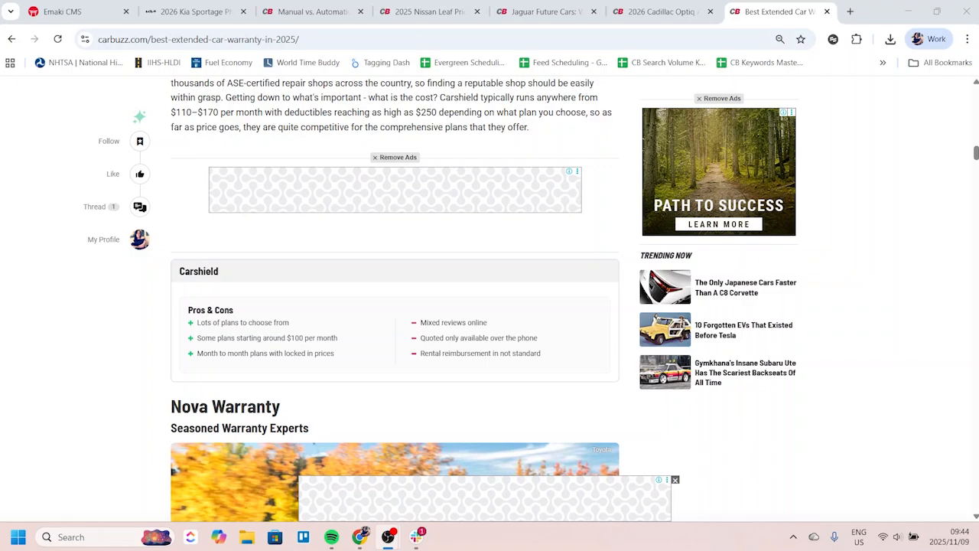
{"action": "left_click", "coordinate": [61, 11]}
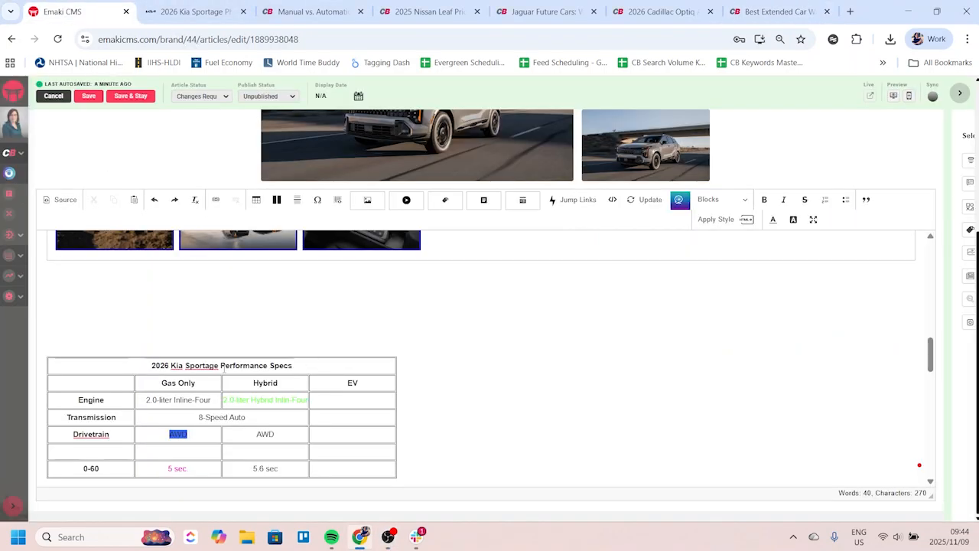
Step: Open the Insert Tags search and enter '2026 kia spor' as the search term
{"action": "left_click", "coordinate": [445, 202]}
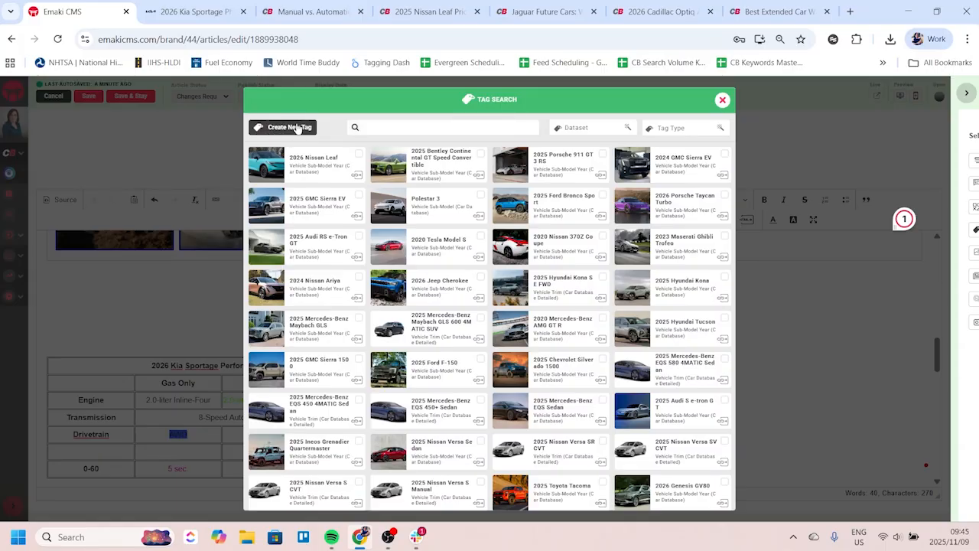
{"action": "left_click", "coordinate": [383, 126]}
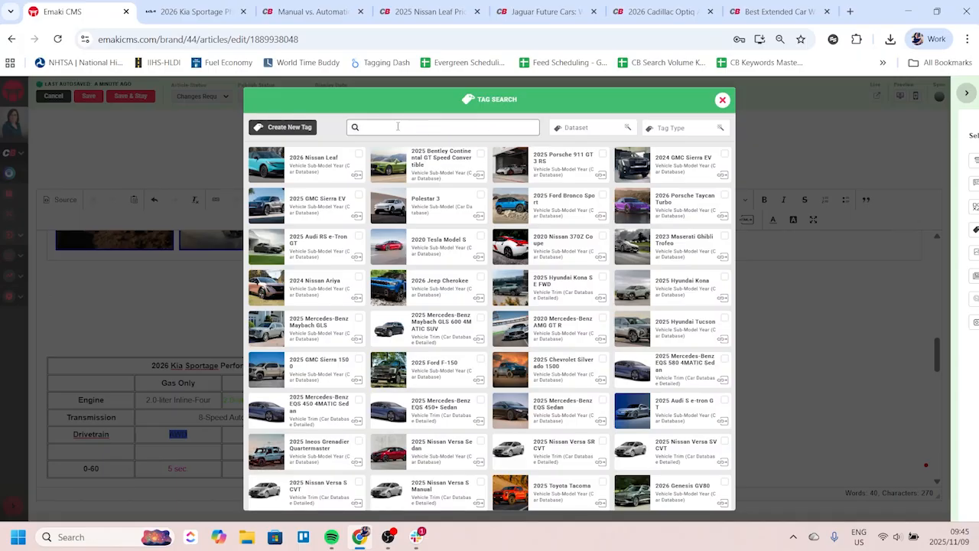
{"action": "type", "text": "2026 ki"}
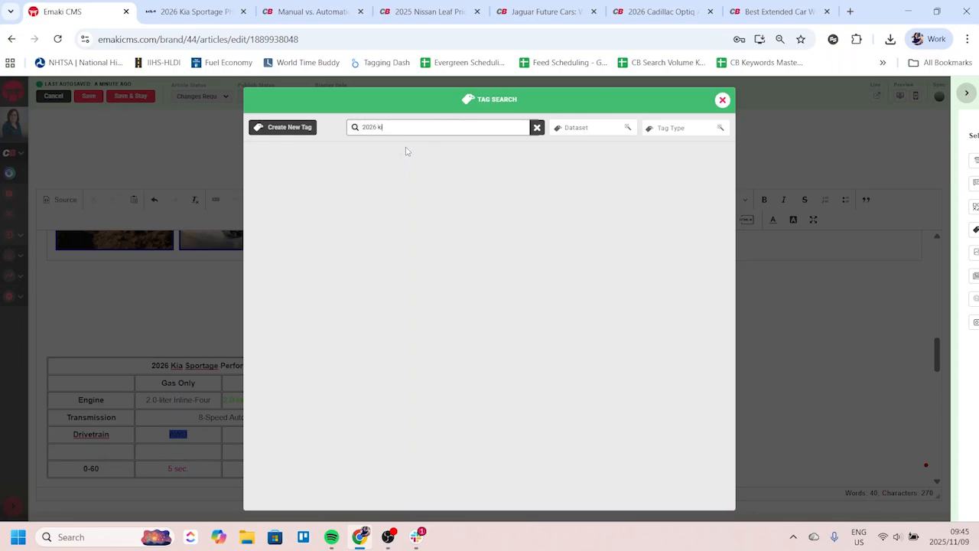
{"action": "type", "text": "a sportage"}
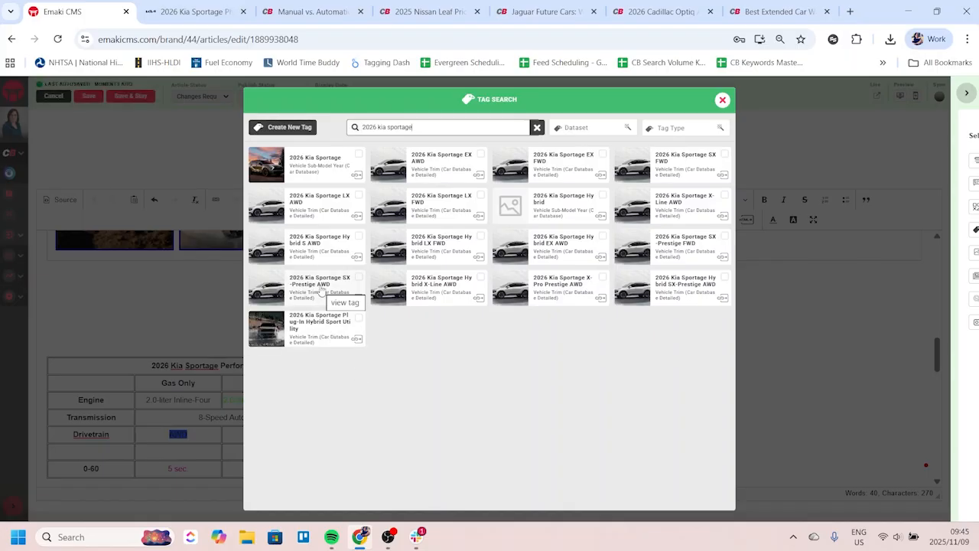
Step: Expand the LEAF S and LEAF SV PLUS trim cards and scroll through their specs
{"action": "left_click", "coordinate": [429, 11]}
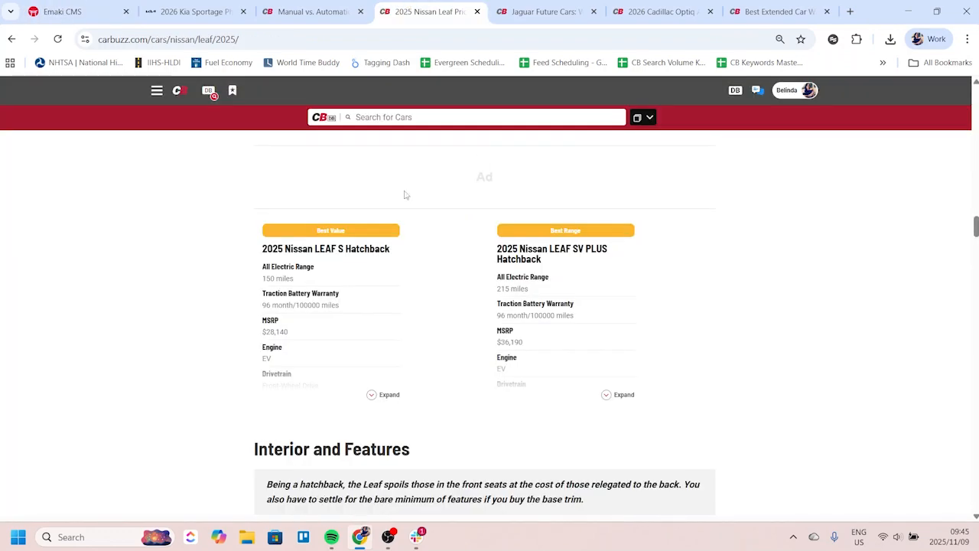
{"action": "left_click", "coordinate": [373, 396]}
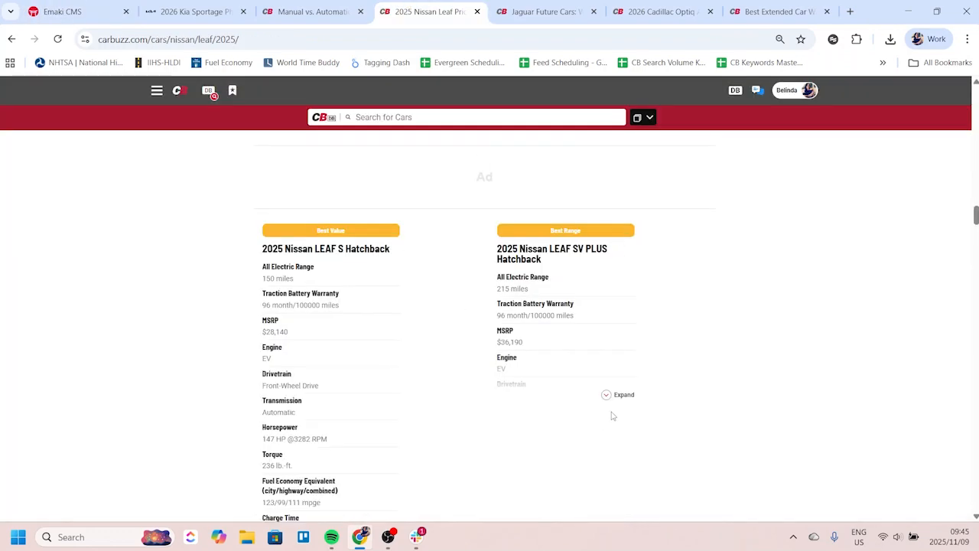
{"action": "left_click", "coordinate": [609, 396]}
{"action": "scroll", "coordinate": [377, 249], "scroll_direction": "down", "scroll_amount": 3}
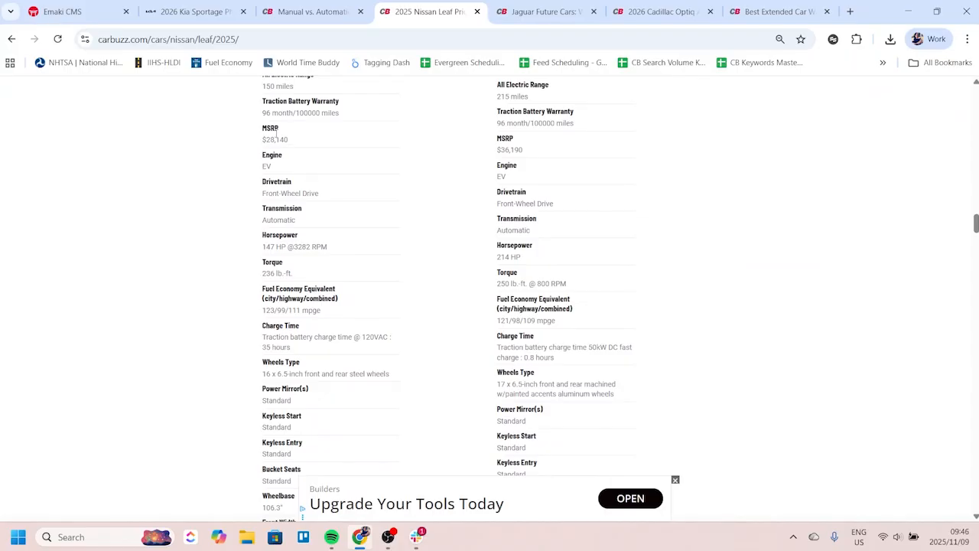
{"action": "scroll", "coordinate": [276, 133], "scroll_direction": "down", "scroll_amount": 3}
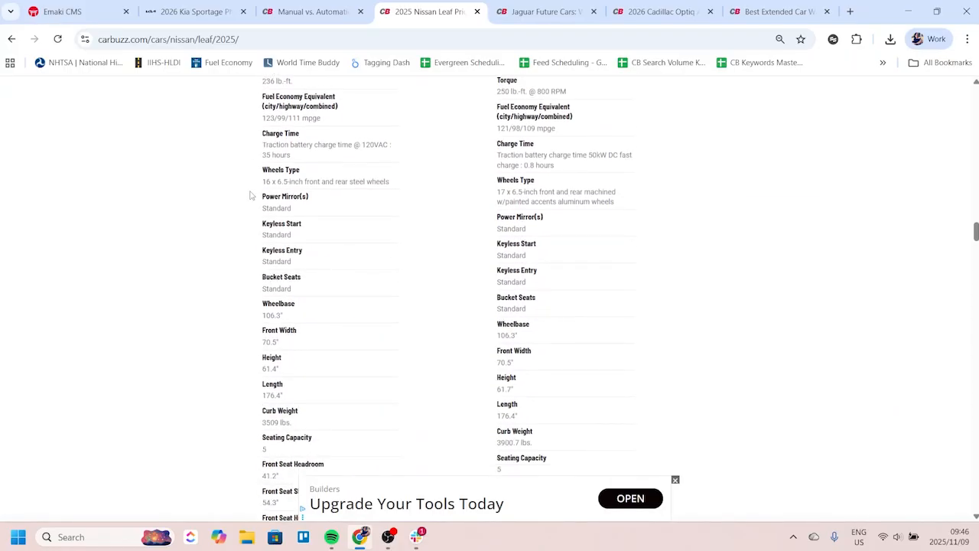
{"action": "scroll", "coordinate": [298, 211], "scroll_direction": "down", "scroll_amount": 2}
{"action": "scroll", "coordinate": [305, 230], "scroll_direction": "down", "scroll_amount": 3}
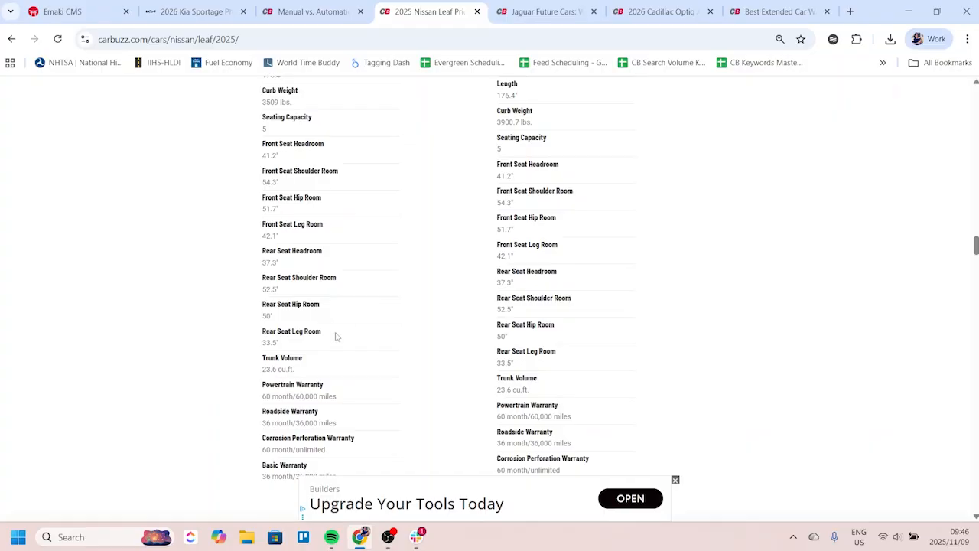
{"action": "scroll", "coordinate": [329, 321], "scroll_direction": "down", "scroll_amount": 3}
{"action": "scroll", "coordinate": [536, 295], "scroll_direction": "up", "scroll_amount": 4}
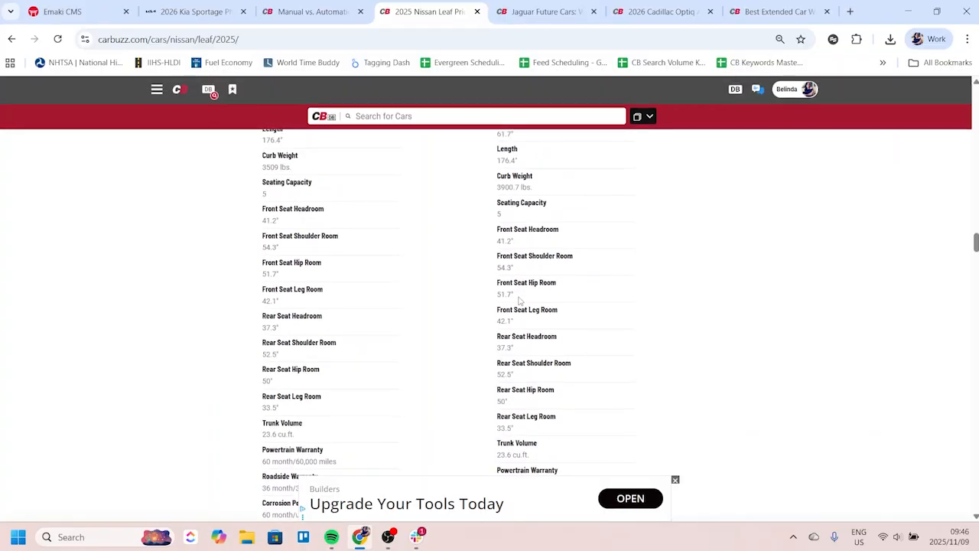
{"action": "scroll", "coordinate": [519, 300], "scroll_direction": "up", "scroll_amount": 9}
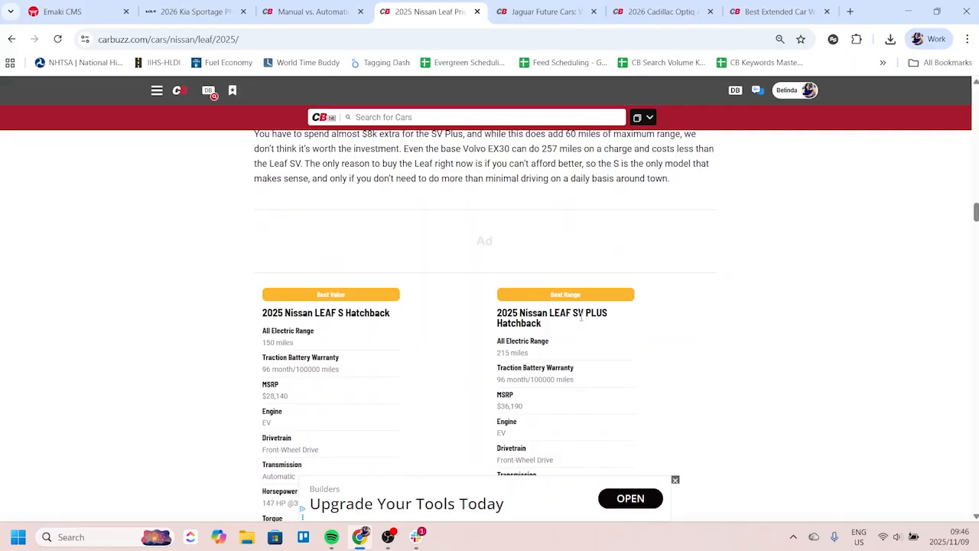
Step: Select the SV PLUS and S trim names in the card titles and compare specs further
{"action": "left_click_drag", "start_coordinate": [573, 314], "coordinate": [608, 314]}
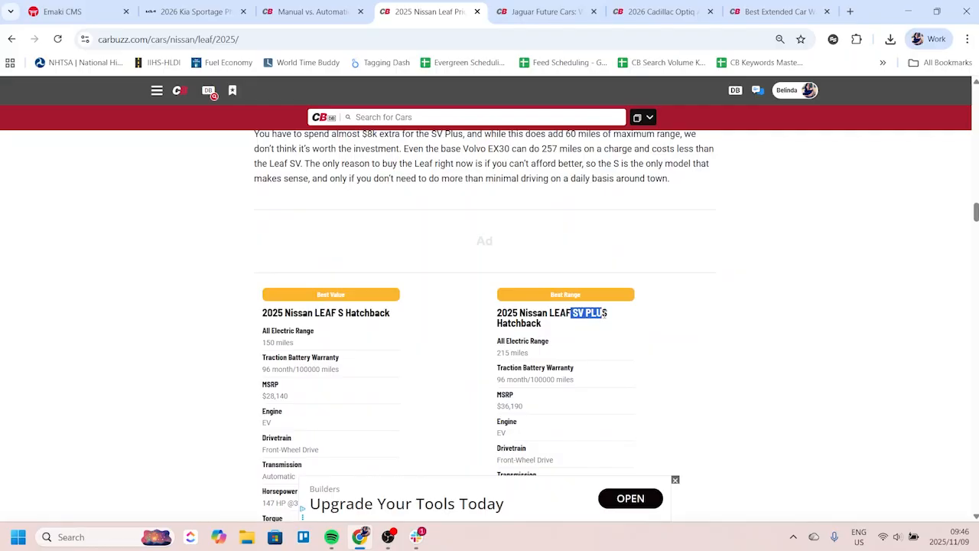
{"action": "left_click", "coordinate": [342, 312]}
{"action": "double_click", "coordinate": [341, 312]}
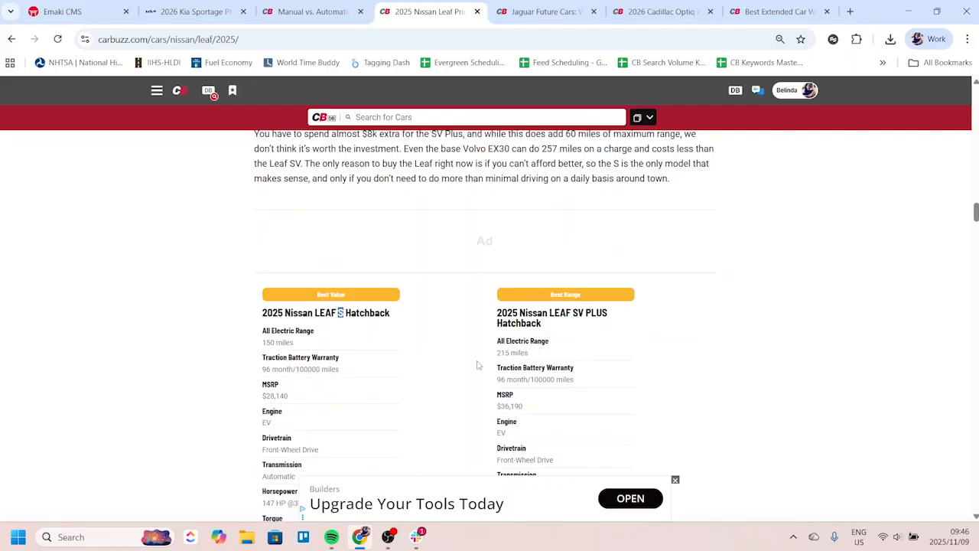
{"action": "scroll", "coordinate": [337, 313], "scroll_direction": "down", "scroll_amount": 2}
{"action": "scroll", "coordinate": [544, 345], "scroll_direction": "down", "scroll_amount": 2}
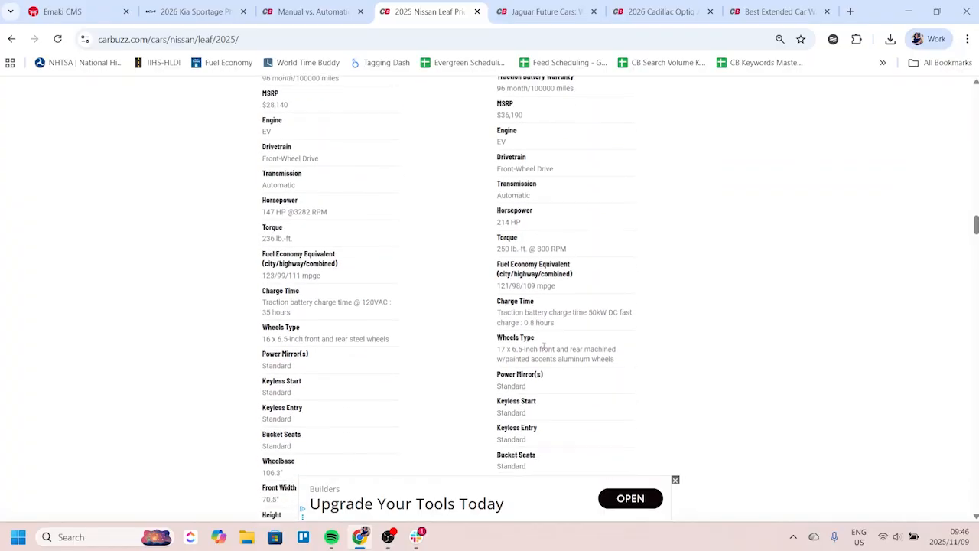
{"action": "scroll", "coordinate": [544, 346], "scroll_direction": "down", "scroll_amount": 3}
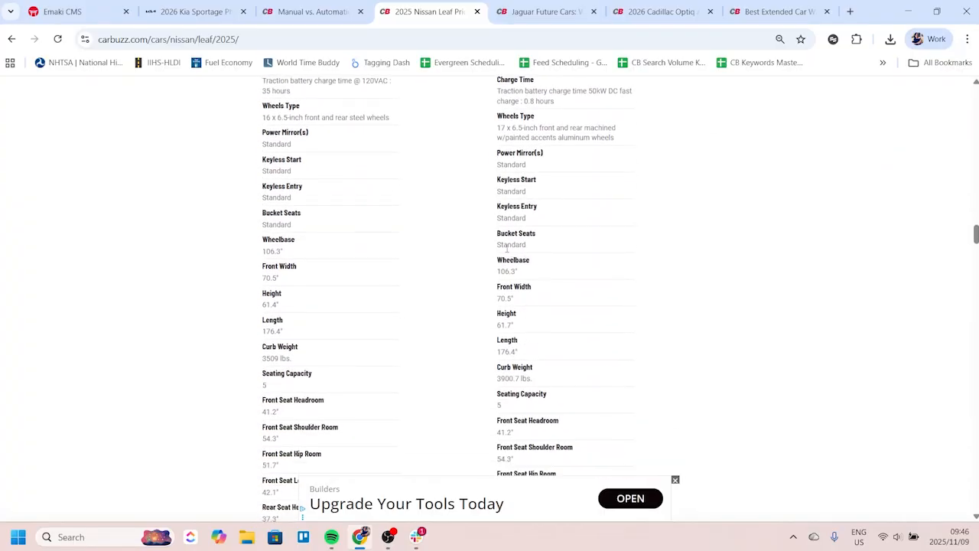
{"action": "scroll", "coordinate": [477, 247], "scroll_direction": "down", "scroll_amount": 4}
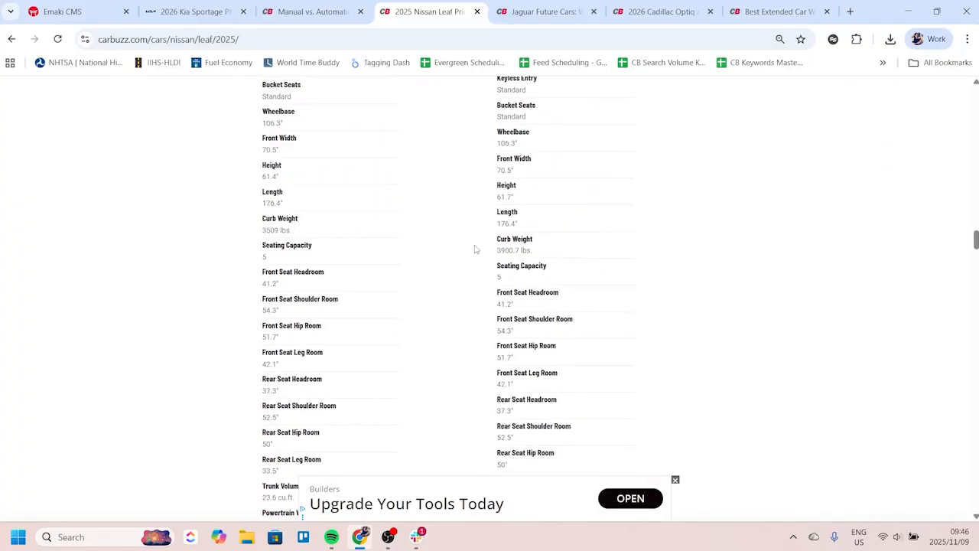
{"action": "scroll", "coordinate": [330, 302], "scroll_direction": "down", "scroll_amount": 4}
{"action": "scroll", "coordinate": [526, 317], "scroll_direction": "up", "scroll_amount": 11}
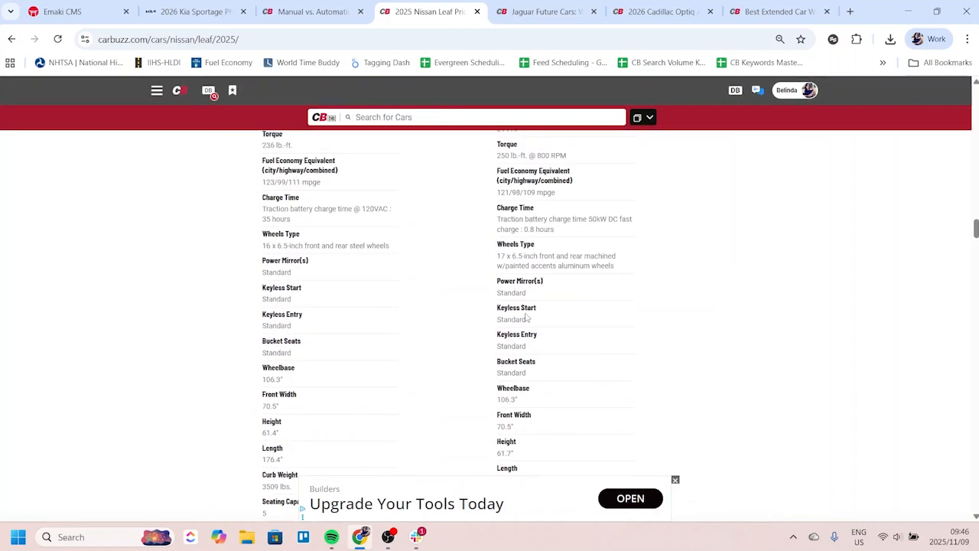
{"action": "scroll", "coordinate": [526, 317], "scroll_direction": "up", "scroll_amount": 4}
{"action": "scroll", "coordinate": [547, 243], "scroll_direction": "down", "scroll_amount": 4}
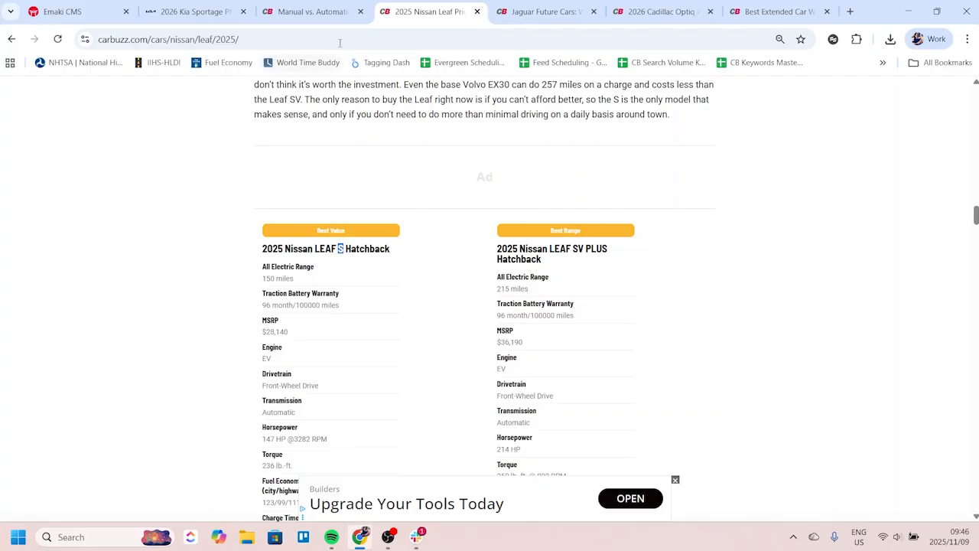
Step: Review the BMW Z4 Roadster card on the Manual vs. Automatic page, then return to Emaki CMS
{"action": "left_click", "coordinate": [312, 12]}
{"action": "scroll", "coordinate": [485, 258], "scroll_direction": "down", "scroll_amount": 5}
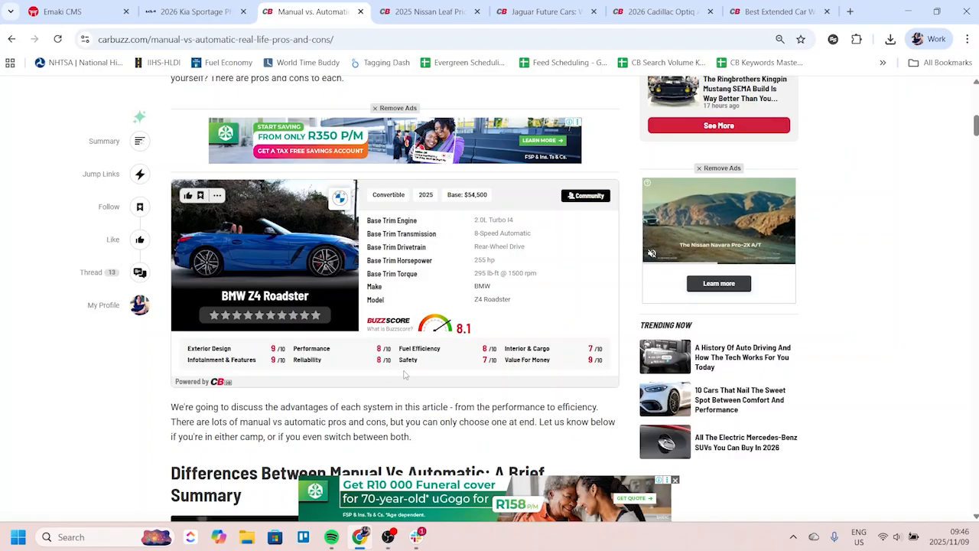
{"action": "key", "text": "ctrl+1"}
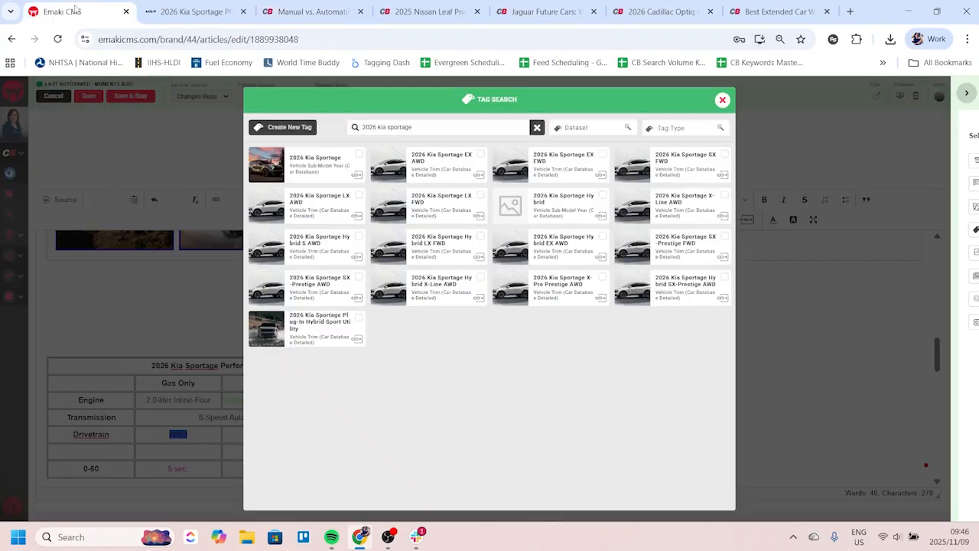
Step: Pick the 2026 Kia Sportage tag and open its Tag Display Card settings
{"action": "left_click", "coordinate": [306, 168]}
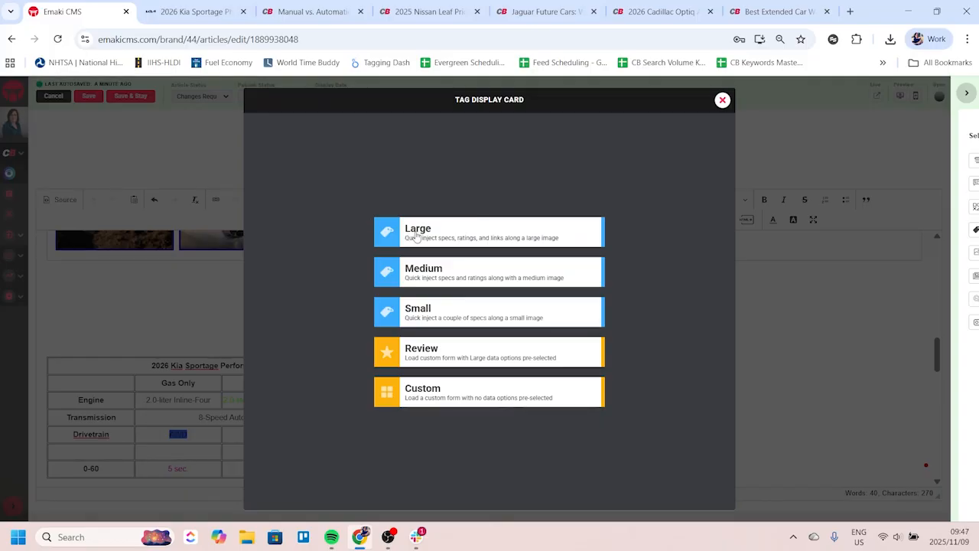
{"action": "left_click", "coordinate": [415, 392]}
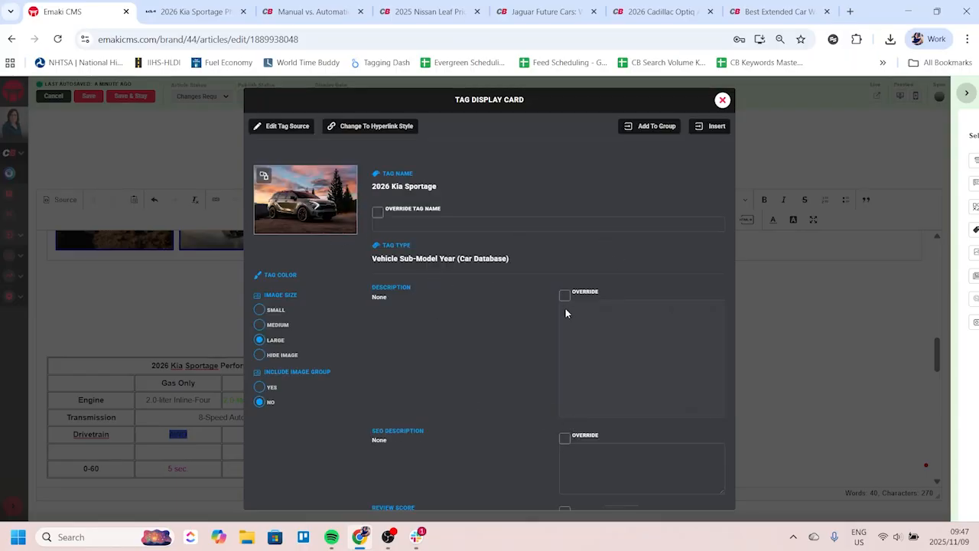
{"action": "scroll", "coordinate": [568, 309], "scroll_direction": "down", "scroll_amount": 15}
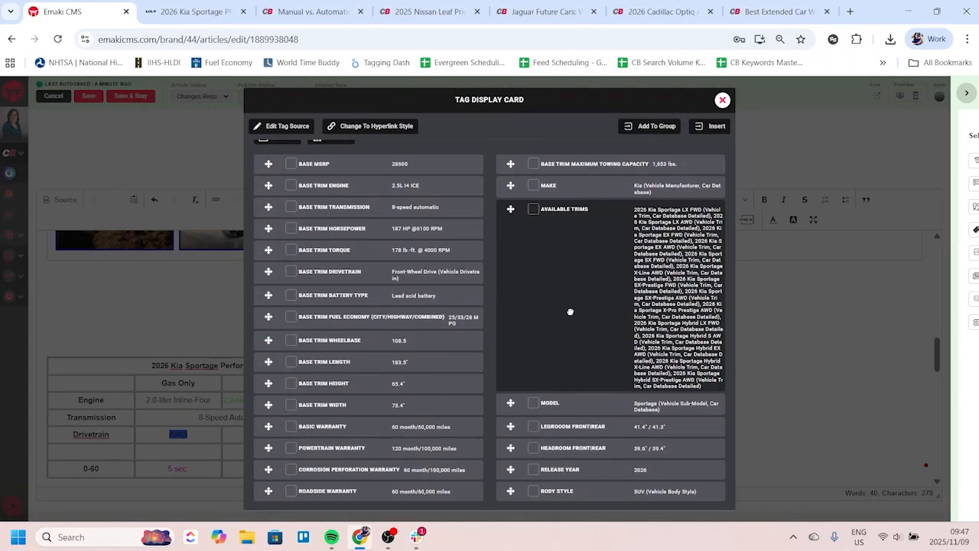
{"action": "scroll", "coordinate": [570, 312], "scroll_direction": "up", "scroll_amount": 15}
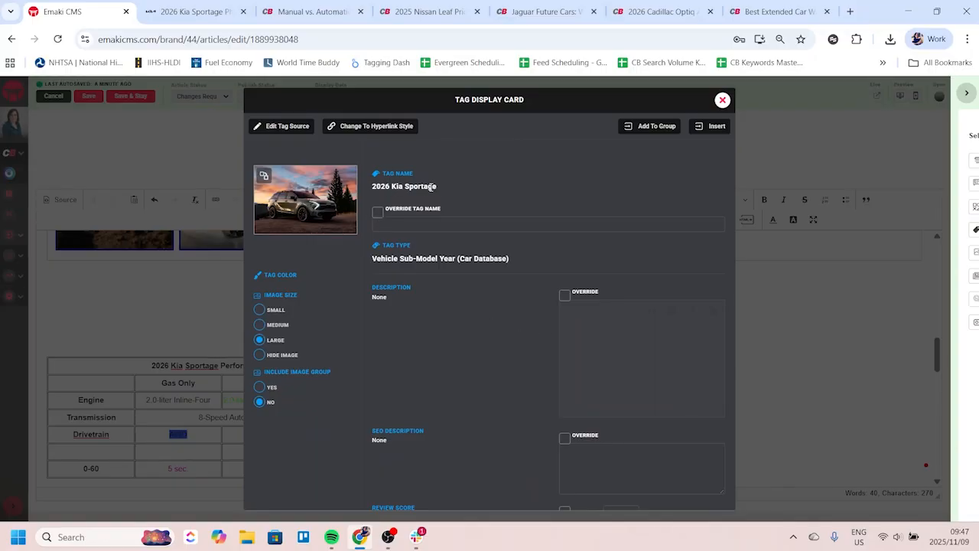
Step: Turn on Override Tag Name, type then discard 'Kia Sportage', leaving the override checked but blank
{"action": "left_click", "coordinate": [378, 213]}
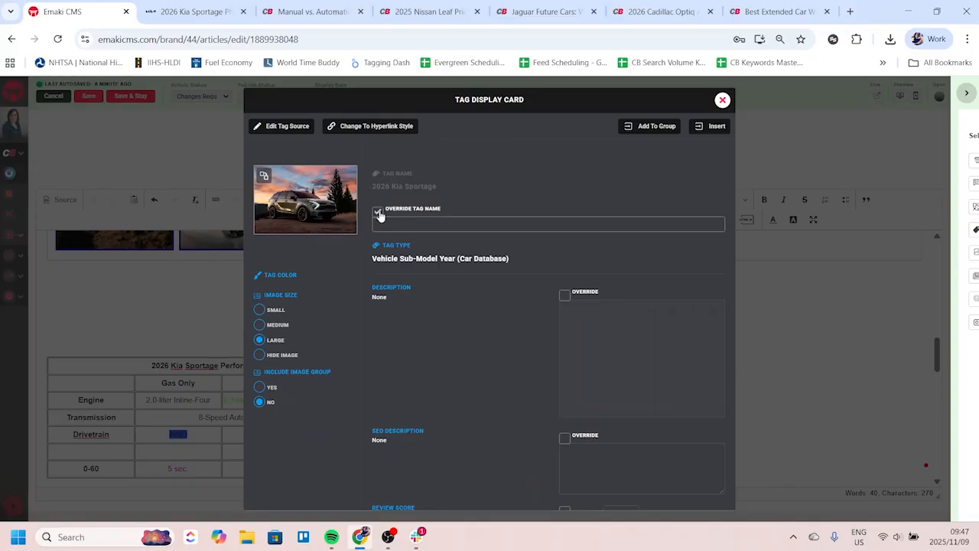
{"action": "left_click", "coordinate": [378, 212]}
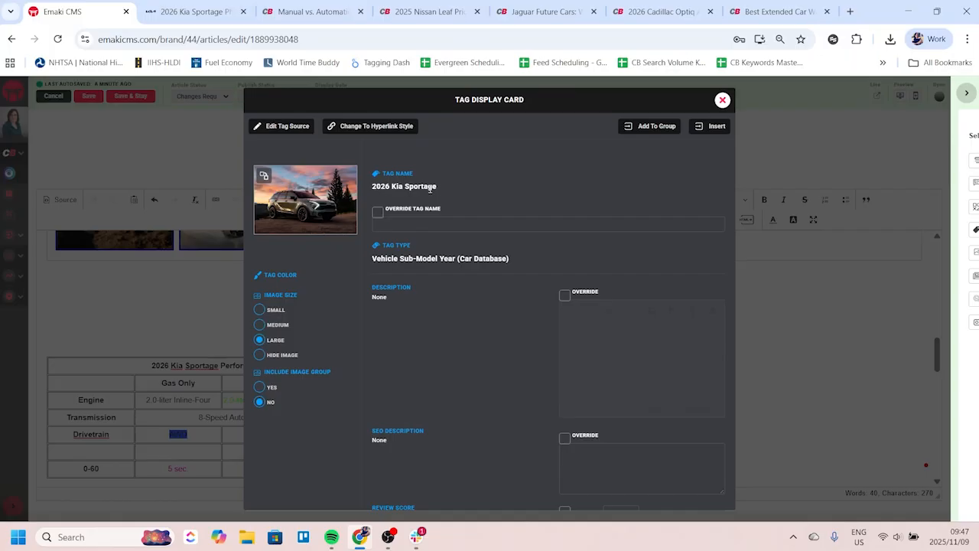
{"action": "left_click", "coordinate": [378, 212]}
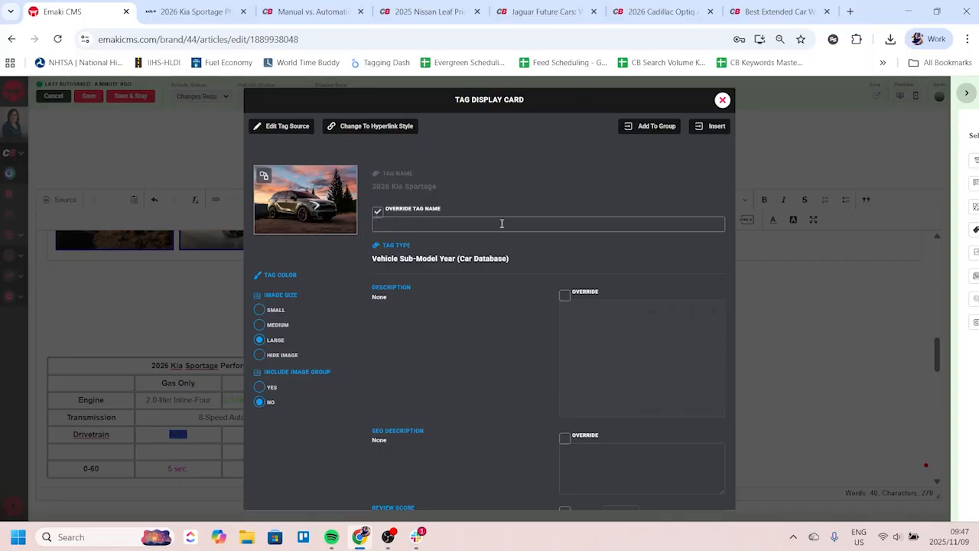
{"action": "type", "text": "Kia Sportage"}
{"action": "left_click", "coordinate": [377, 212]}
{"action": "left_click", "coordinate": [376, 212]}
{"action": "scroll", "coordinate": [442, 322], "scroll_direction": "down", "scroll_amount": 2}
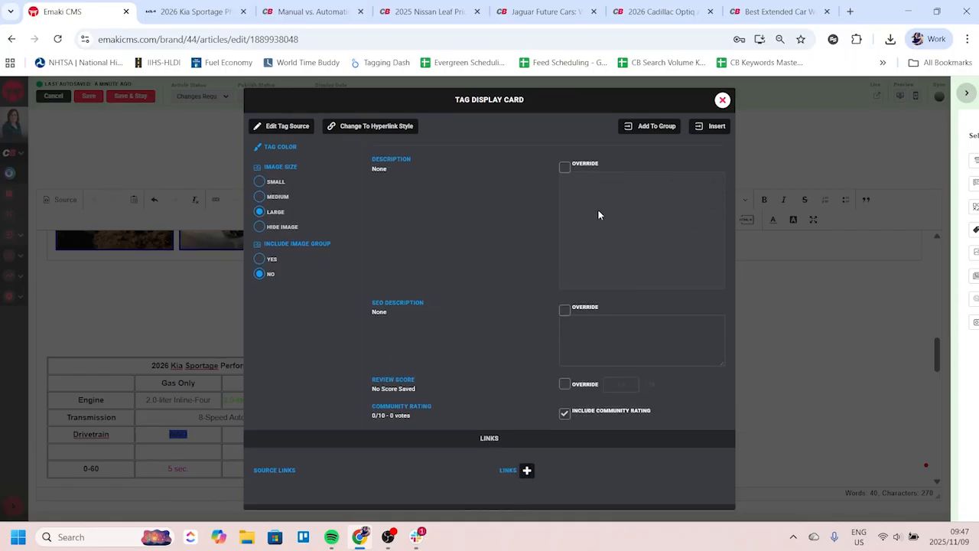
{"action": "scroll", "coordinate": [422, 247], "scroll_direction": "up", "scroll_amount": 1}
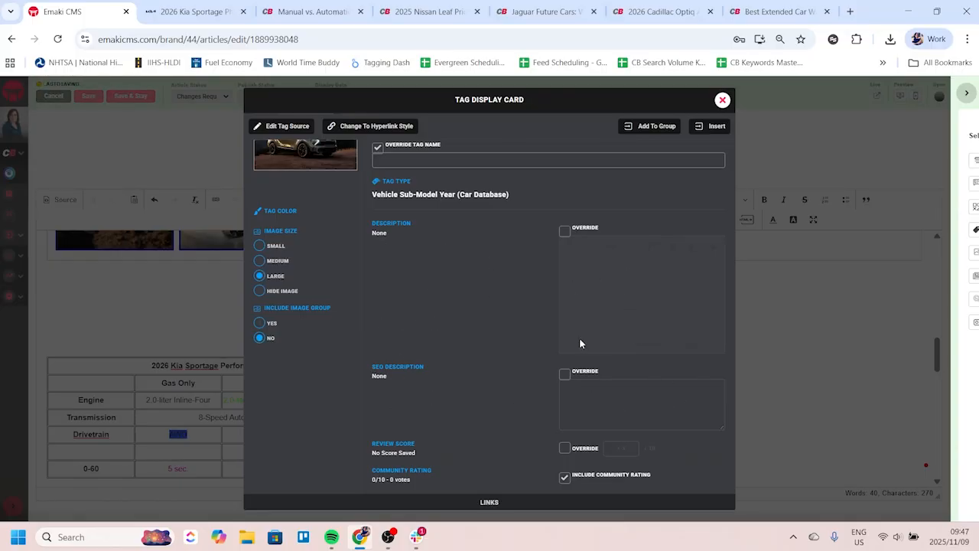
{"action": "scroll", "coordinate": [607, 294], "scroll_direction": "down", "scroll_amount": 1}
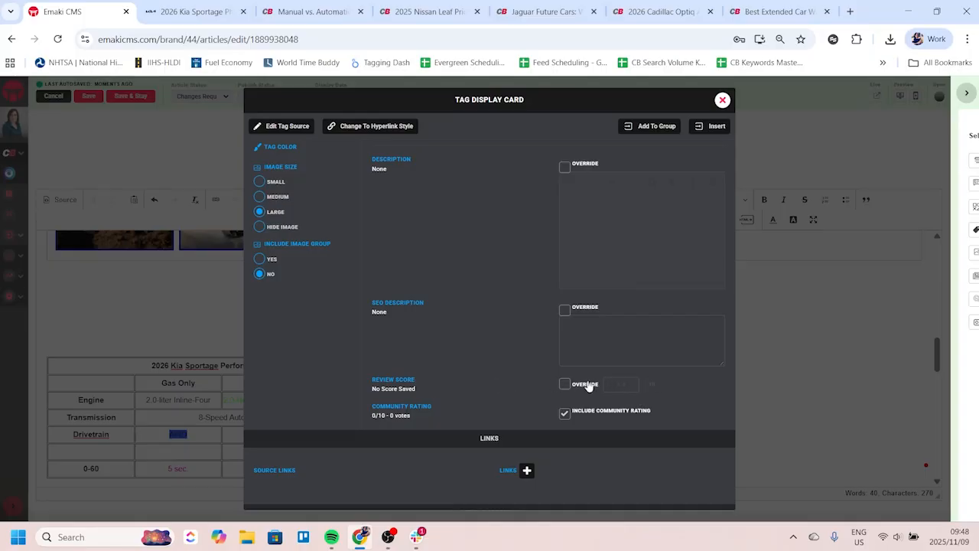
{"action": "left_click", "coordinate": [565, 384]}
{"action": "left_click", "coordinate": [565, 384]}
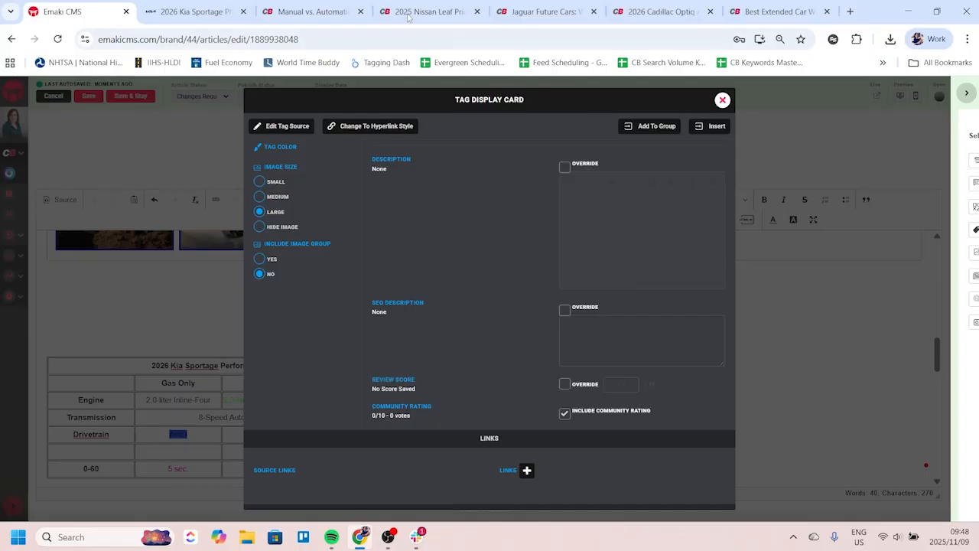
{"action": "left_click", "coordinate": [320, 5]}
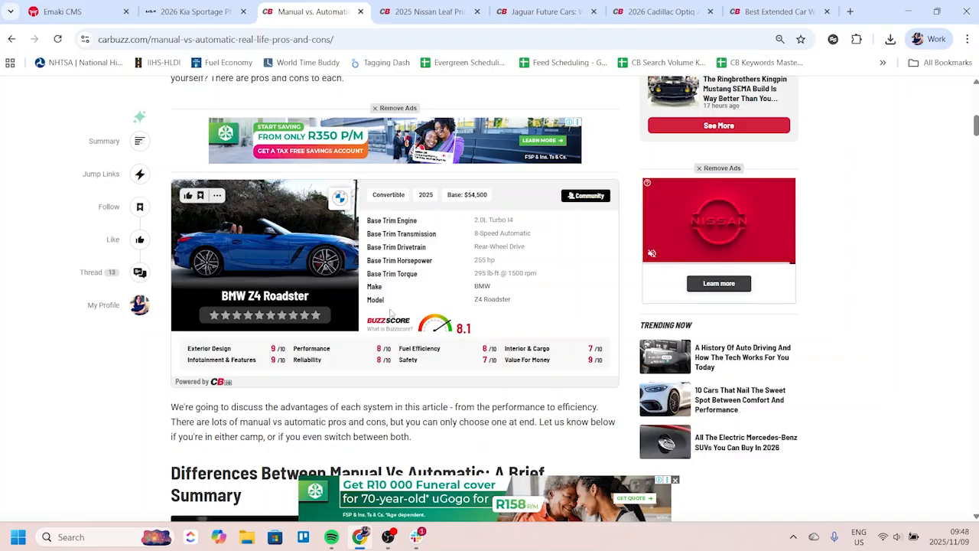
{"action": "left_click", "coordinate": [187, 11]}
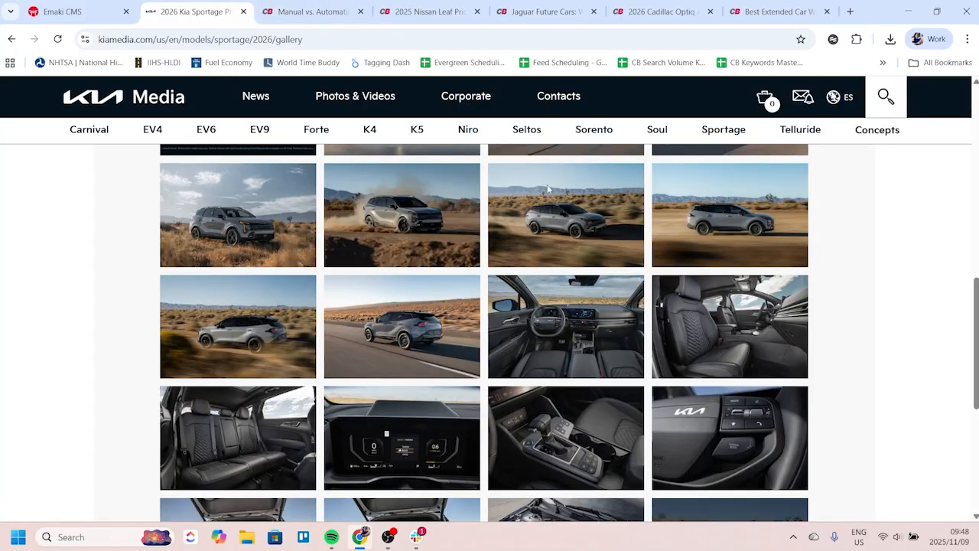
{"action": "left_click", "coordinate": [113, 7]}
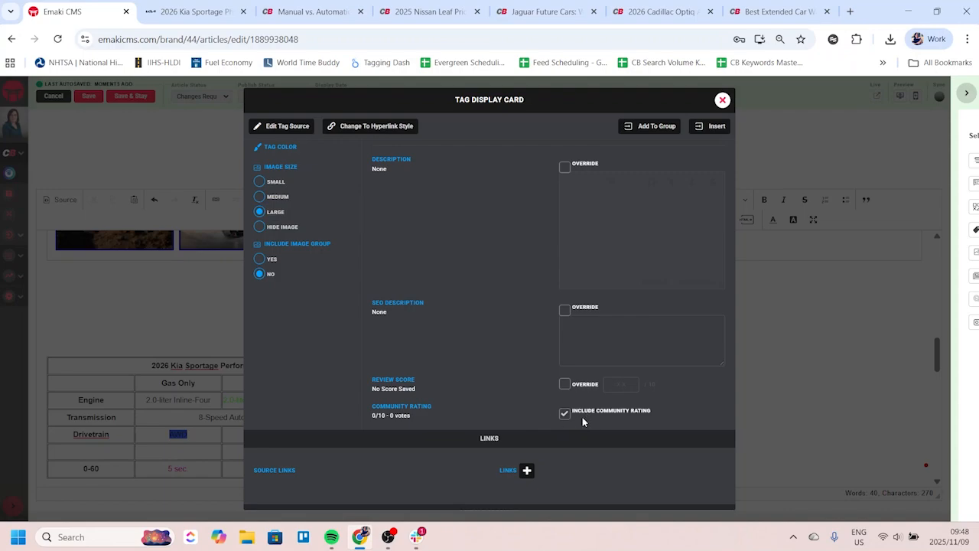
{"action": "left_click", "coordinate": [312, 11]}
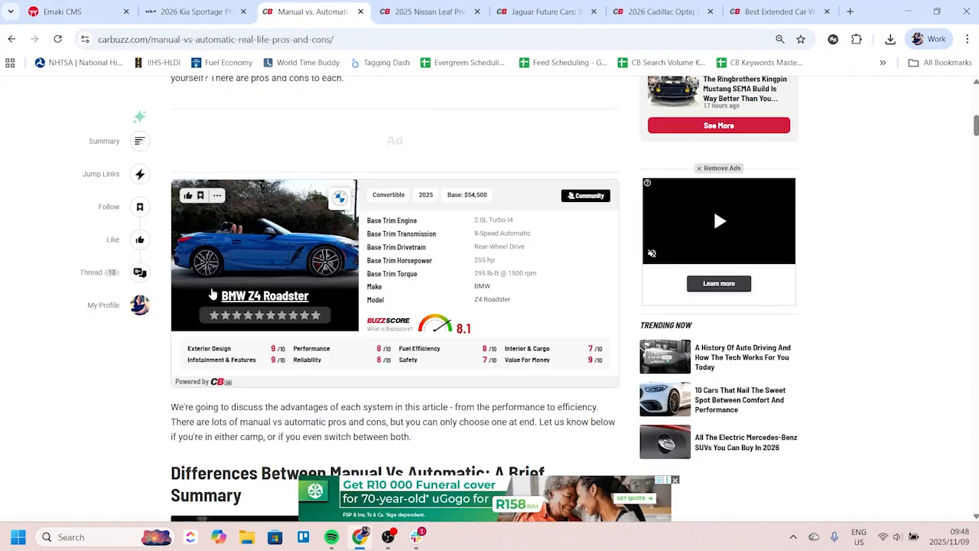
{"action": "left_click", "coordinate": [64, 6]}
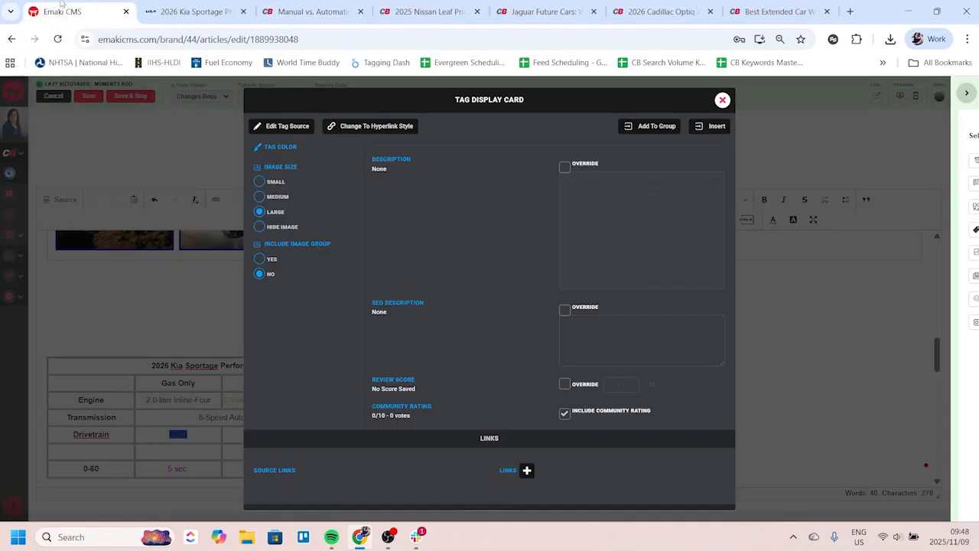
{"action": "left_click", "coordinate": [566, 414]}
{"action": "scroll", "coordinate": [569, 375], "scroll_direction": "up", "scroll_amount": 2}
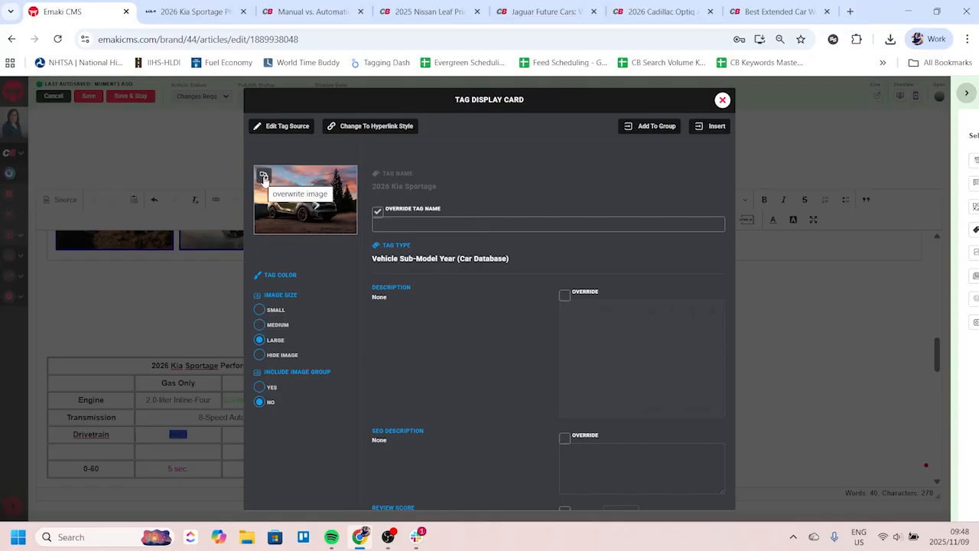
{"action": "left_click", "coordinate": [263, 177]}
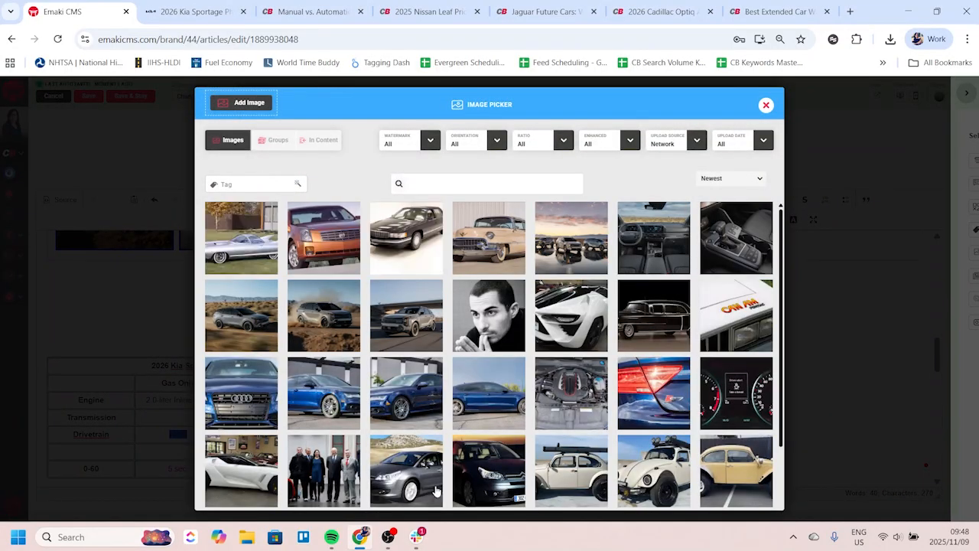
{"action": "left_click", "coordinate": [765, 106]}
{"action": "scroll", "coordinate": [298, 252], "scroll_direction": "down", "scroll_amount": 3}
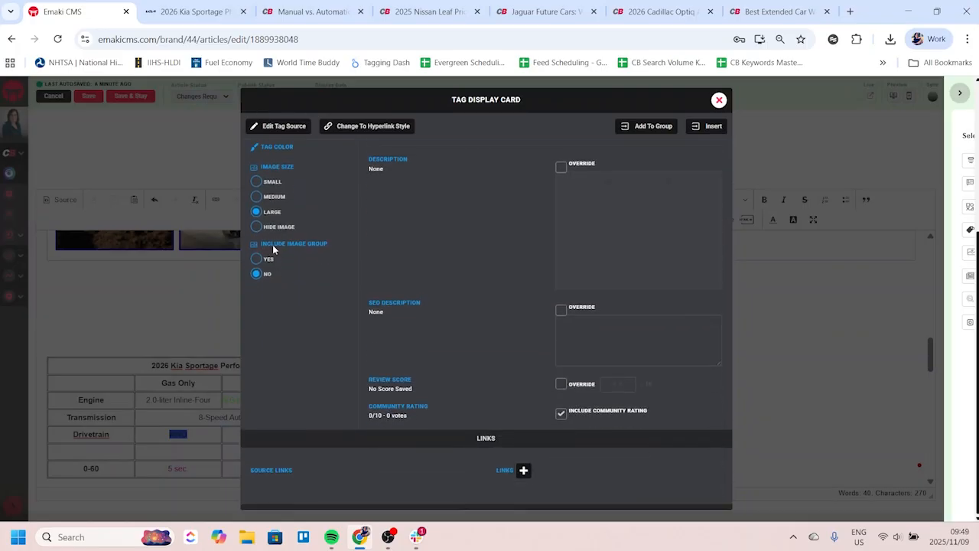
{"action": "scroll", "coordinate": [269, 199], "scroll_direction": "up", "scroll_amount": 2}
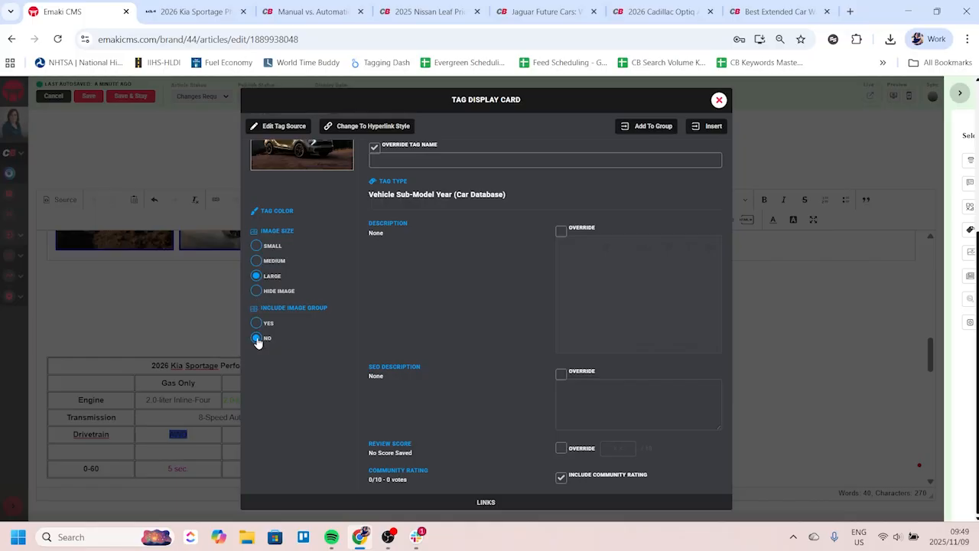
{"action": "scroll", "coordinate": [317, 364], "scroll_direction": "down", "scroll_amount": 3}
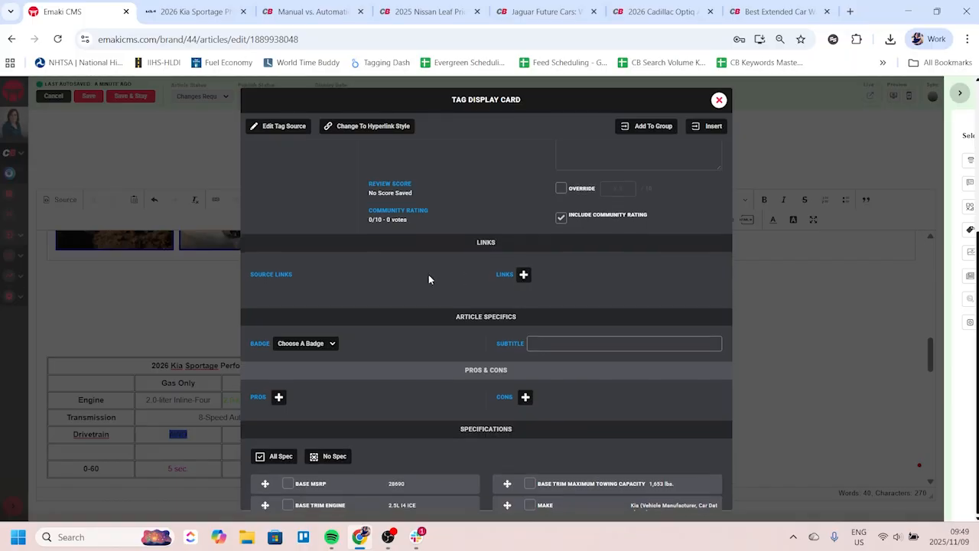
{"action": "scroll", "coordinate": [419, 260], "scroll_direction": "down", "scroll_amount": 1}
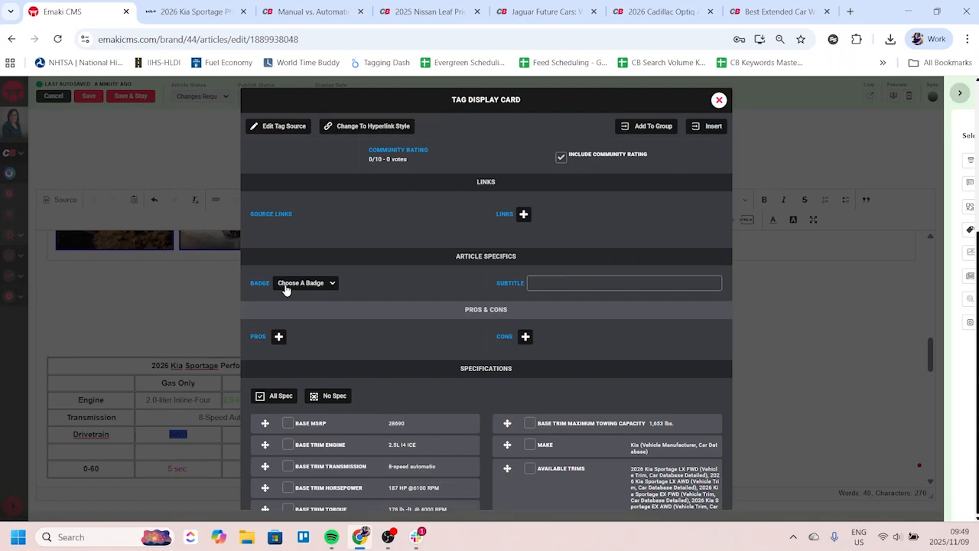
Step: Review the badge options and compare with example badges on the 2025 Nissan Leaf page
{"action": "left_click", "coordinate": [312, 285]}
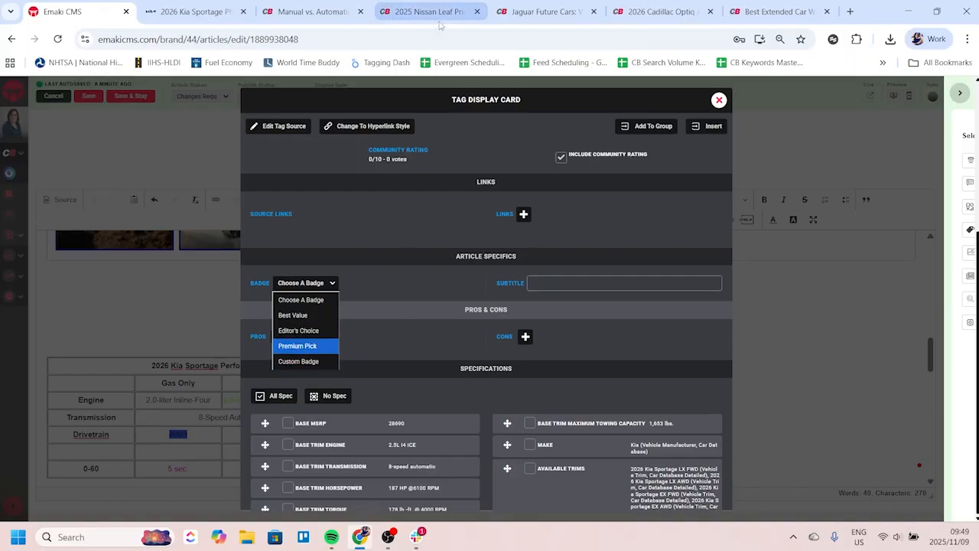
{"action": "left_click", "coordinate": [416, 13]}
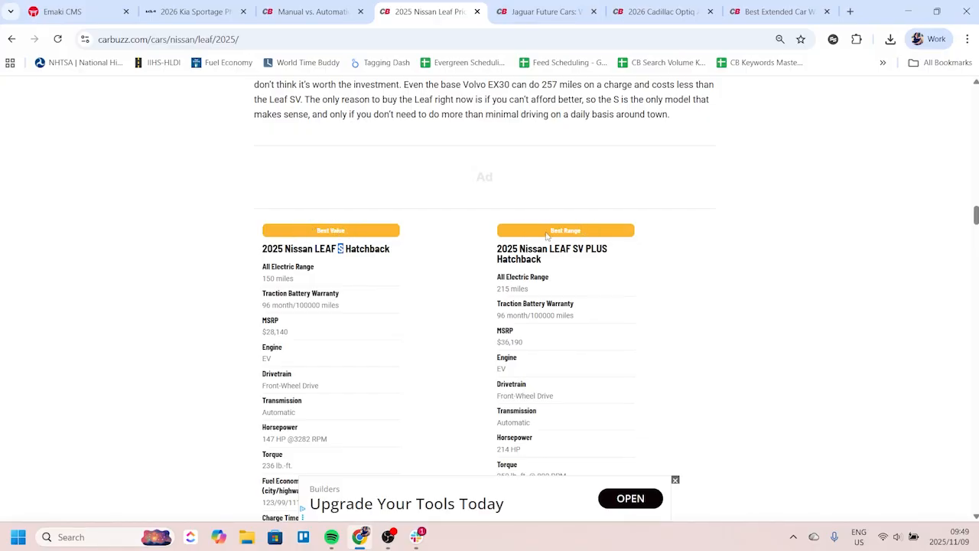
{"action": "left_click", "coordinate": [61, 12]}
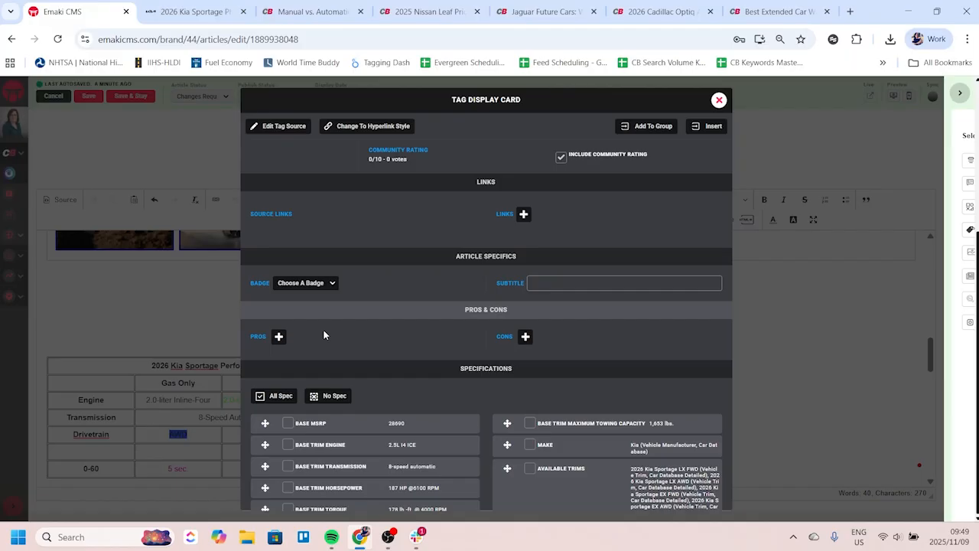
Step: Give the card a Custom Badge named 'Longest Range'
{"action": "left_click", "coordinate": [313, 284]}
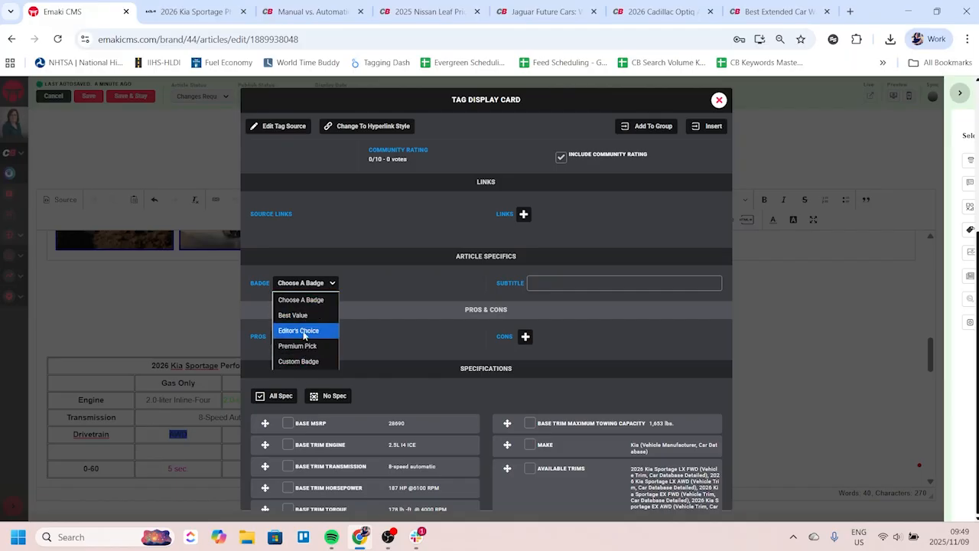
{"action": "left_click", "coordinate": [299, 363]}
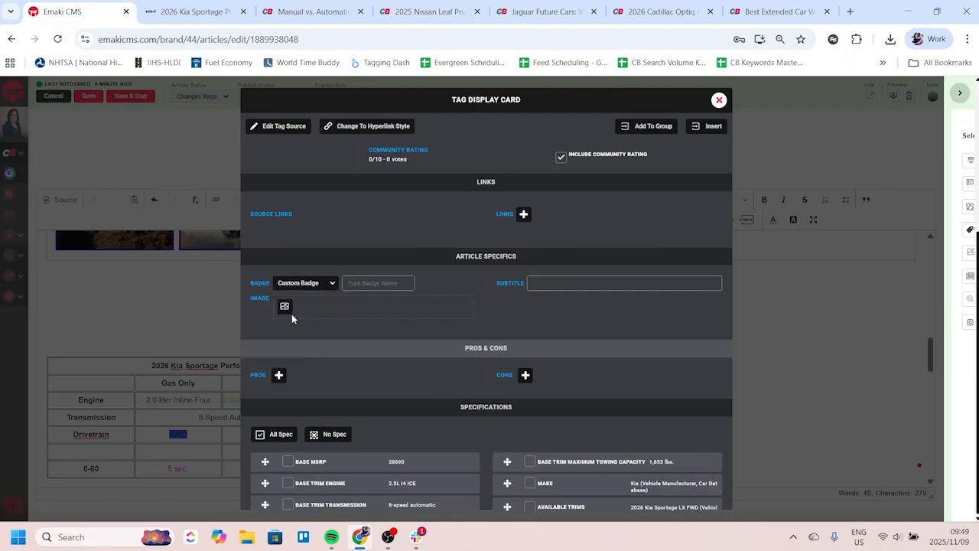
{"action": "left_click", "coordinate": [348, 283]}
{"action": "type", "text": "Longest Range"}
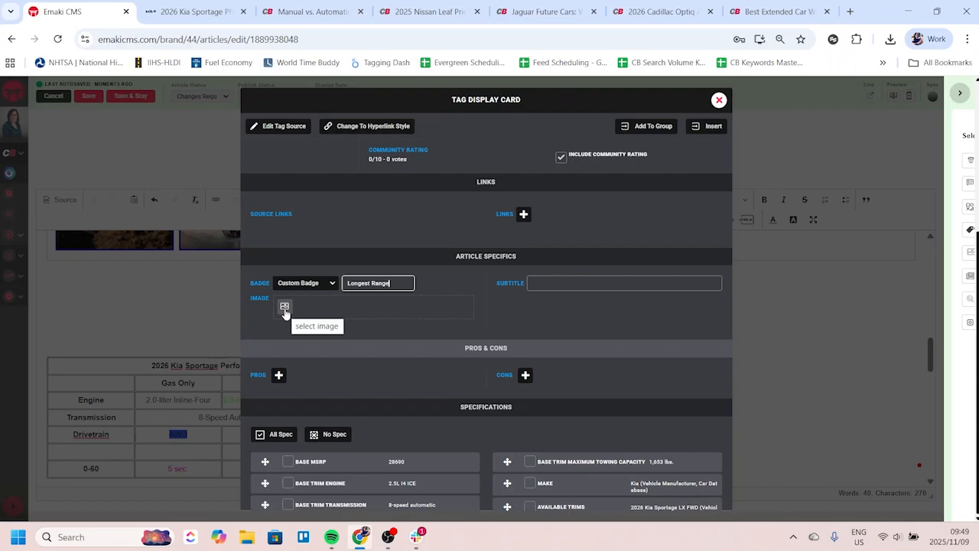
Step: Enter the subtitle 'Prettiest Sportage' and reset the badge to Choose A Badge
{"action": "left_click", "coordinate": [542, 282]}
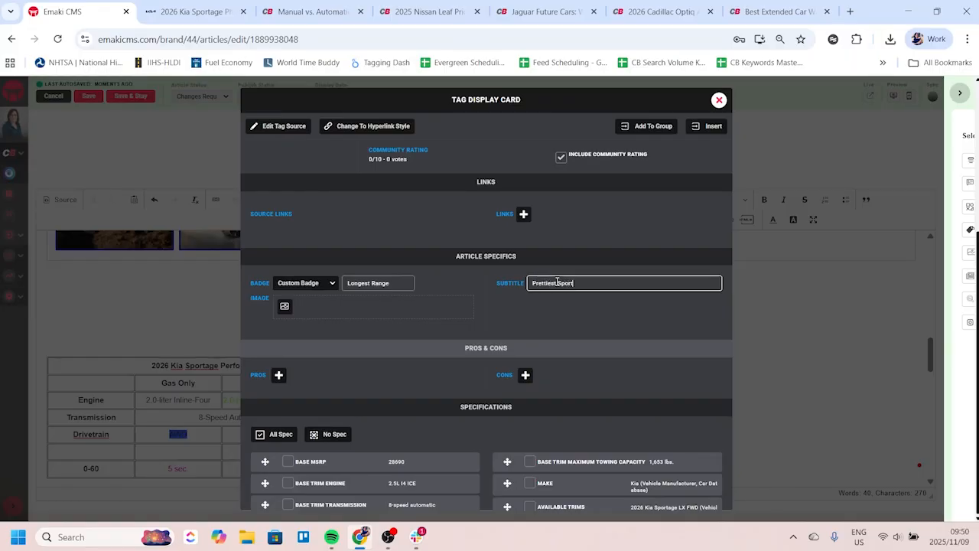
{"action": "left_click", "coordinate": [329, 283]}
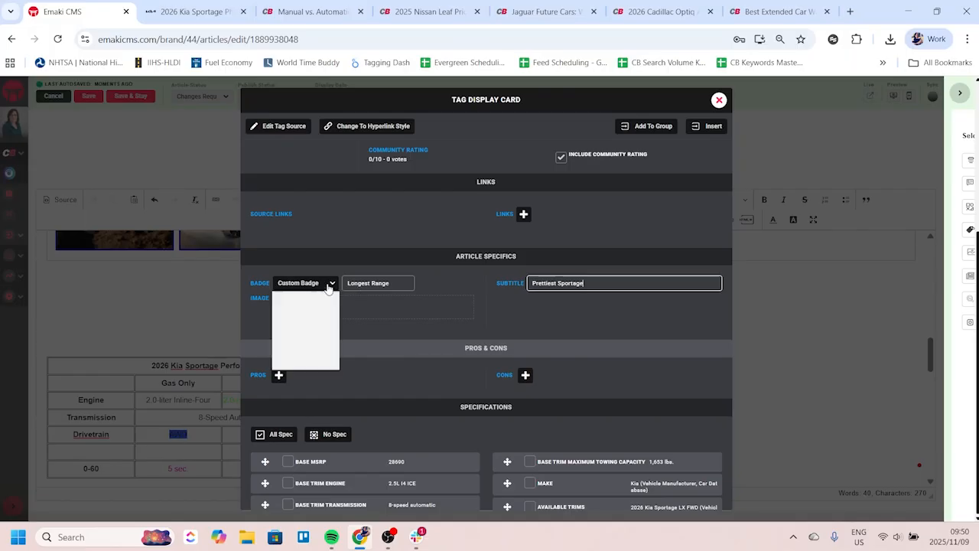
{"action": "left_click", "coordinate": [312, 299]}
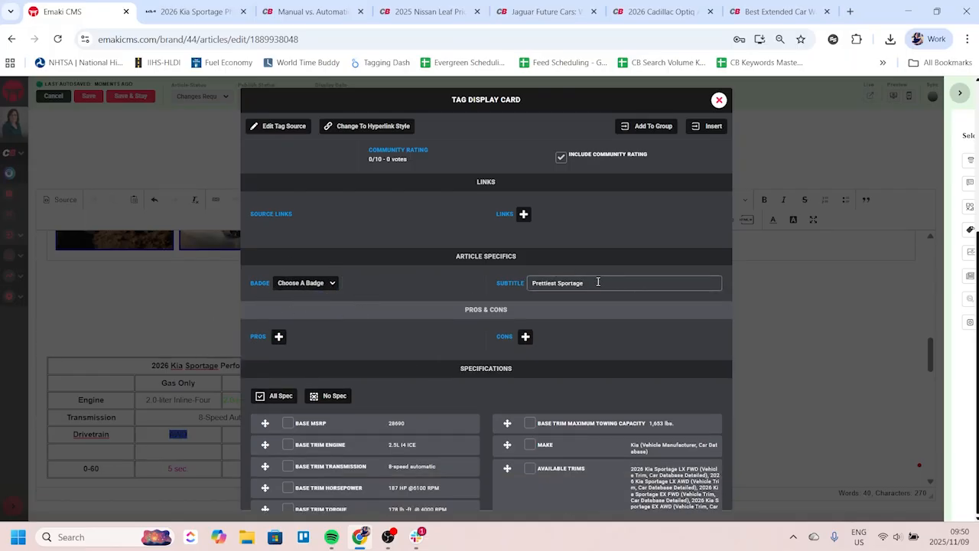
Step: Add three Pros fields and three Cons fields to the Sportage tag card
{"action": "scroll", "coordinate": [456, 334], "scroll_direction": "down", "scroll_amount": 1}
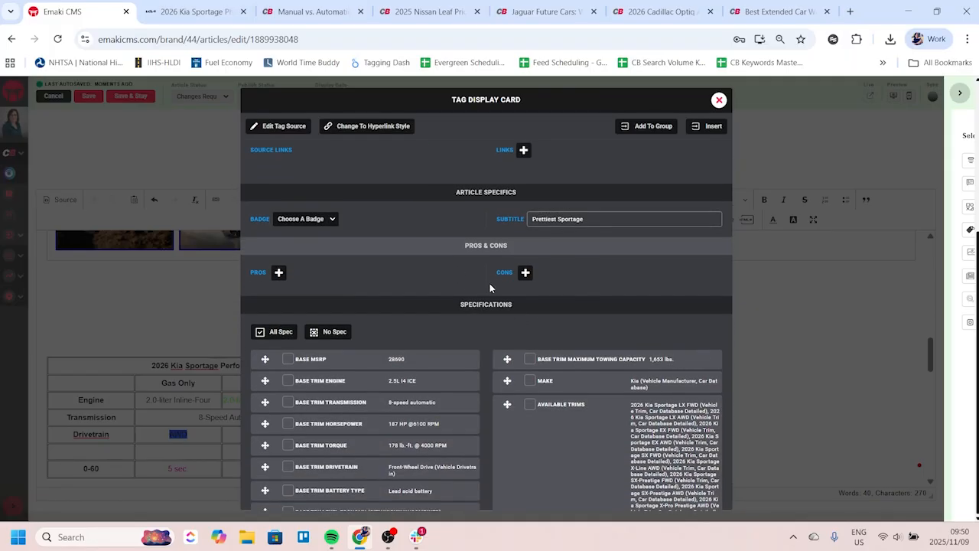
{"action": "left_click", "coordinate": [279, 273]}
{"action": "left_click", "coordinate": [279, 273]}
{"action": "left_click", "coordinate": [279, 273]}
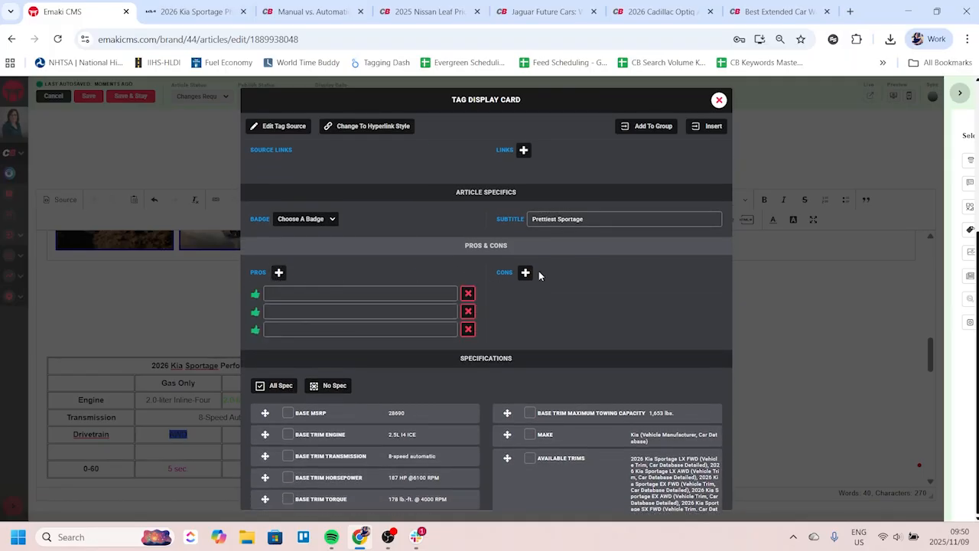
{"action": "left_click", "coordinate": [525, 272]}
{"action": "left_click", "coordinate": [525, 273]}
{"action": "left_click", "coordinate": [525, 273]}
{"action": "left_click", "coordinate": [374, 291]}
Step: Fill the three pros with placeholders 'twertert', 'erterter' and 'werwerwer'
{"action": "type", "text": "twertert"}
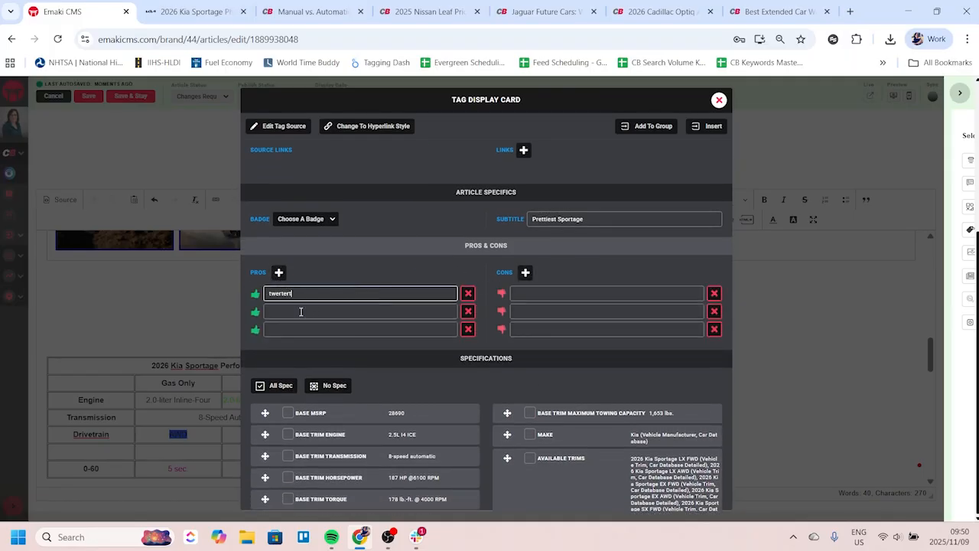
{"action": "left_click", "coordinate": [303, 312]}
{"action": "type", "text": "erterter"}
{"action": "left_click", "coordinate": [299, 329]}
{"action": "type", "text": "werwerwer"}
Step: Fill the cons with placeholders like 'werwerwe', then delete an extra fourth cons field
{"action": "left_click", "coordinate": [540, 297]}
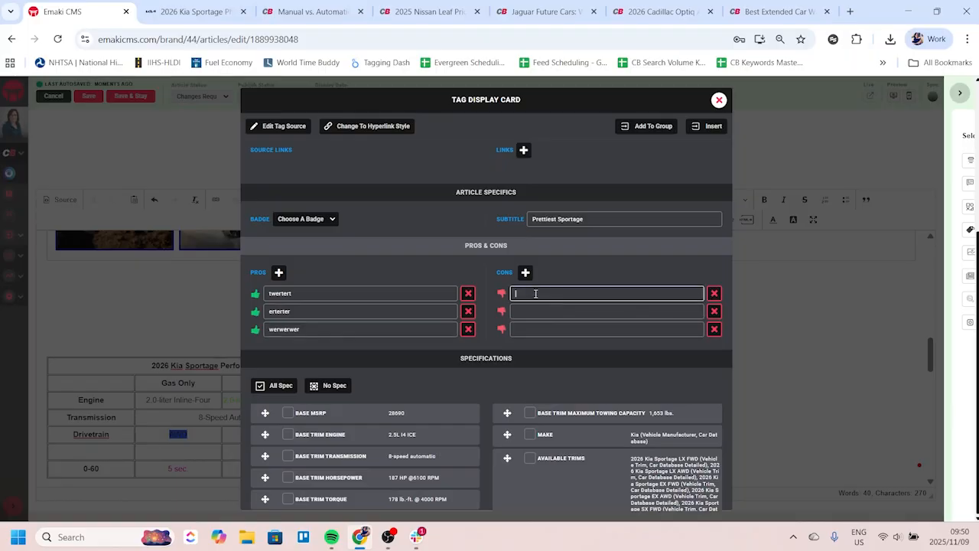
{"action": "type", "text": "werwerwe"}
{"action": "left_click", "coordinate": [544, 310]}
{"action": "type", "text": "werwerwer"}
{"action": "left_click", "coordinate": [538, 329]}
{"action": "type", "text": "werwerwe"}
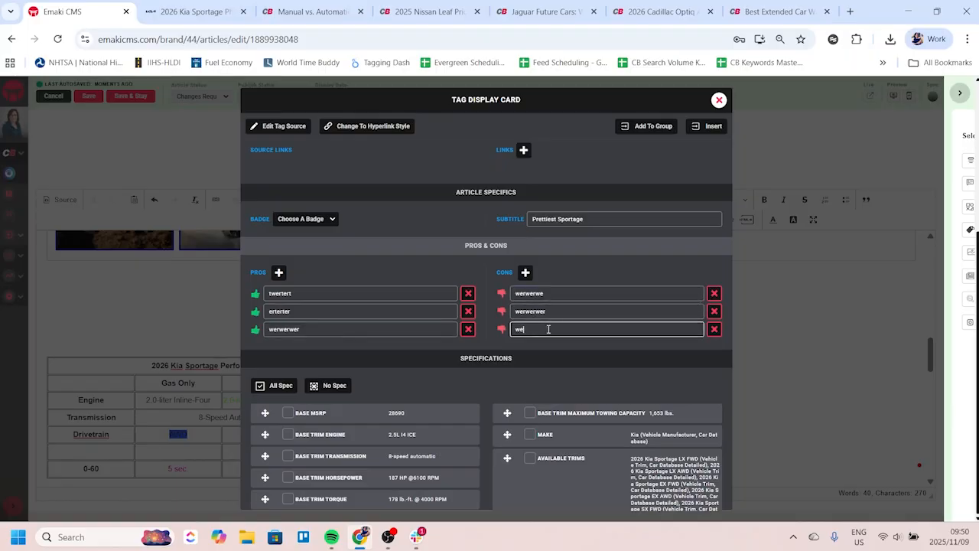
{"action": "left_click", "coordinate": [526, 273]}
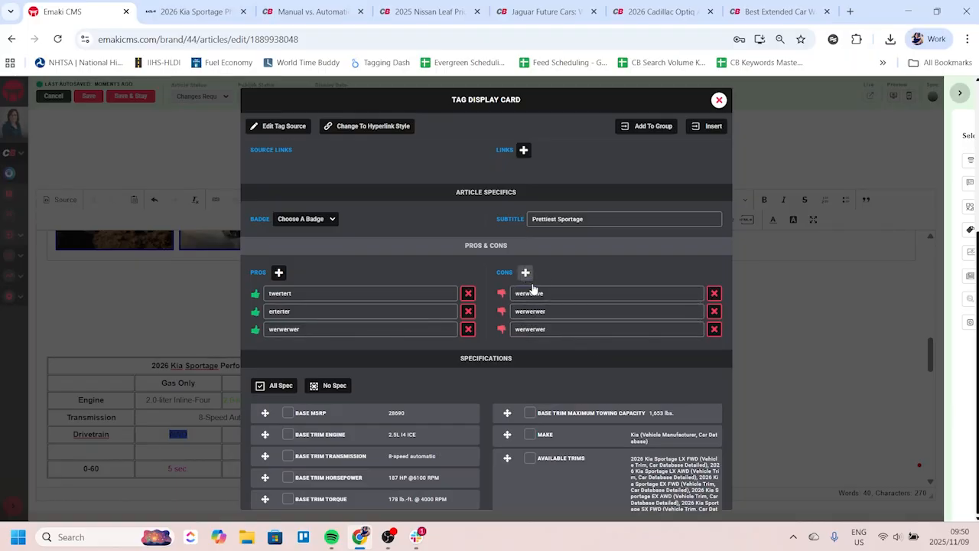
{"action": "left_click", "coordinate": [534, 347]}
{"action": "type", "text": "werwerwer"}
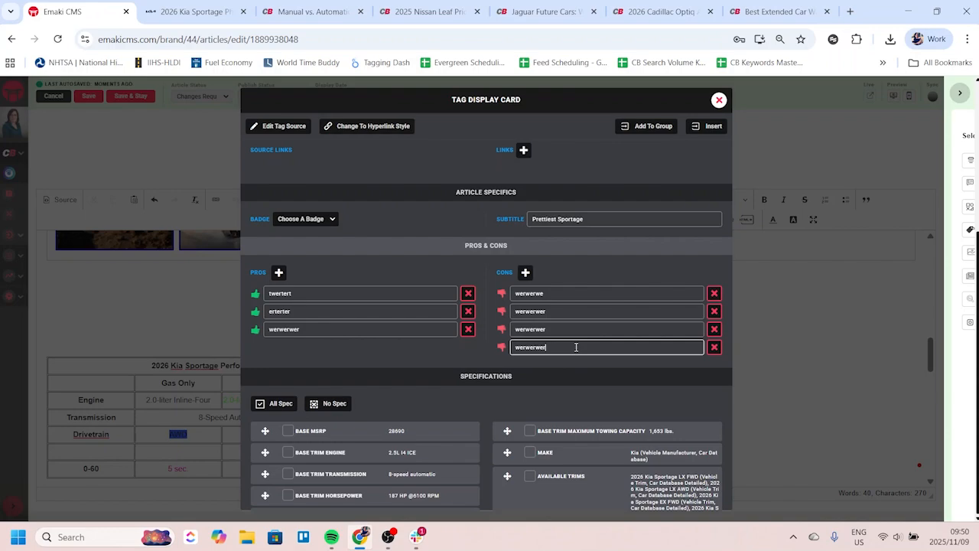
{"action": "left_click", "coordinate": [714, 345]}
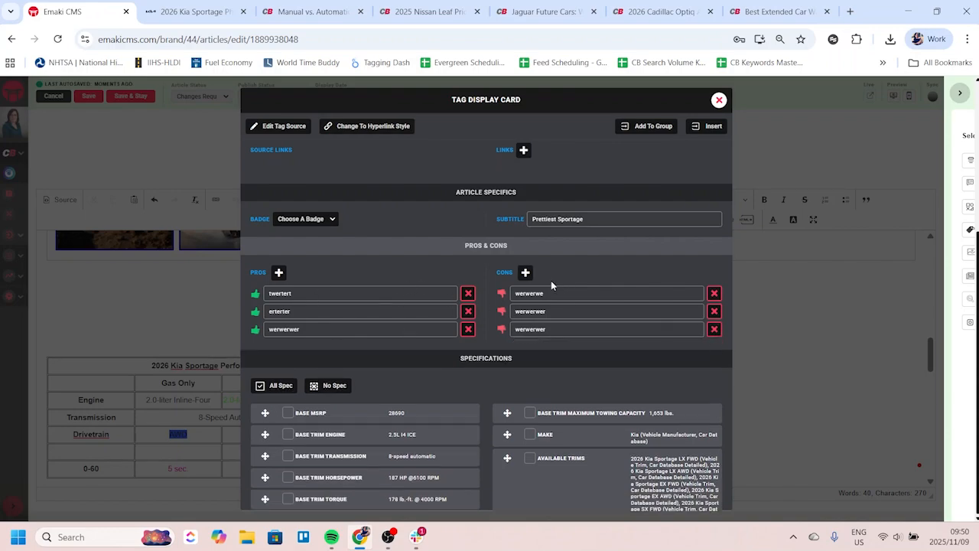
{"action": "scroll", "coordinate": [459, 283], "scroll_direction": "down", "scroll_amount": 2}
{"action": "scroll", "coordinate": [459, 252], "scroll_direction": "down", "scroll_amount": 1}
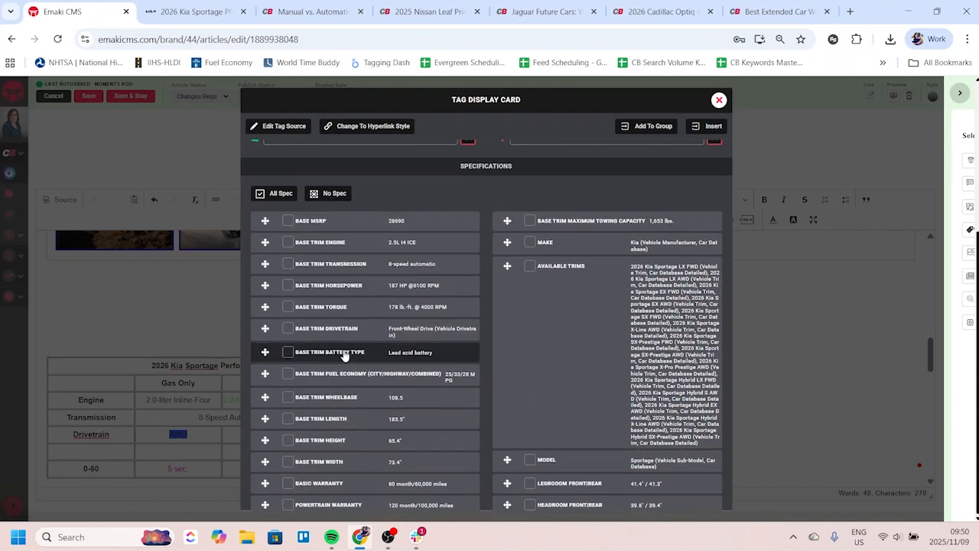
{"action": "scroll", "coordinate": [614, 344], "scroll_direction": "down", "scroll_amount": 1}
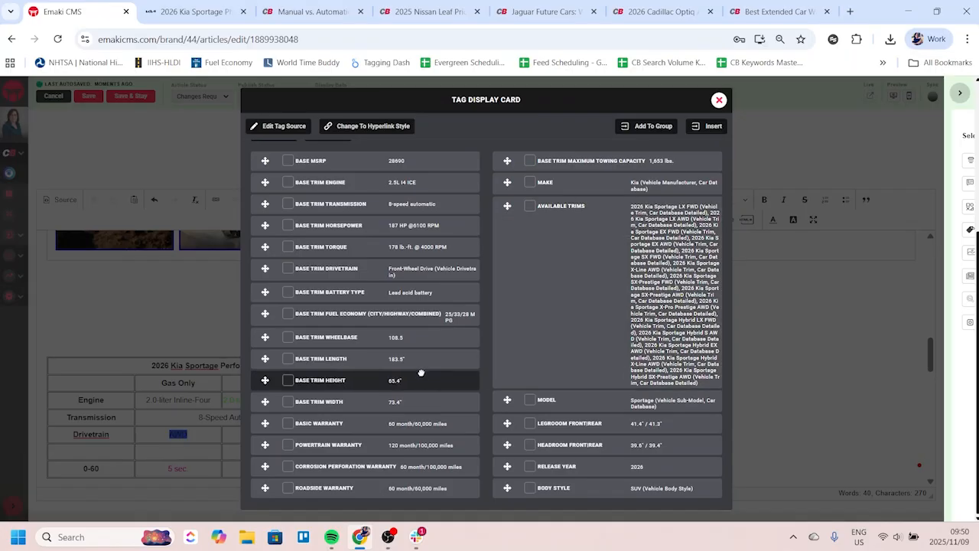
{"action": "scroll", "coordinate": [367, 368], "scroll_direction": "up", "scroll_amount": 1}
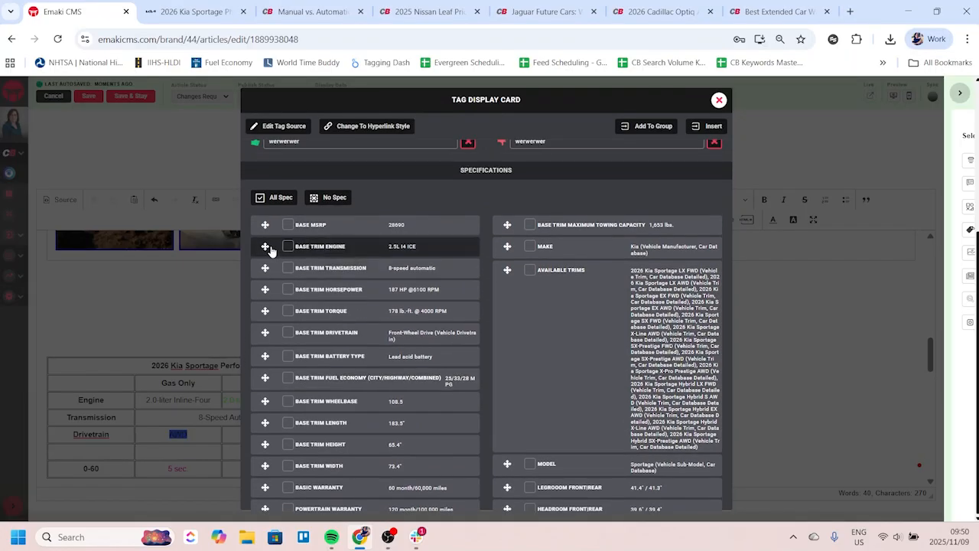
{"action": "left_click", "coordinate": [306, 12]}
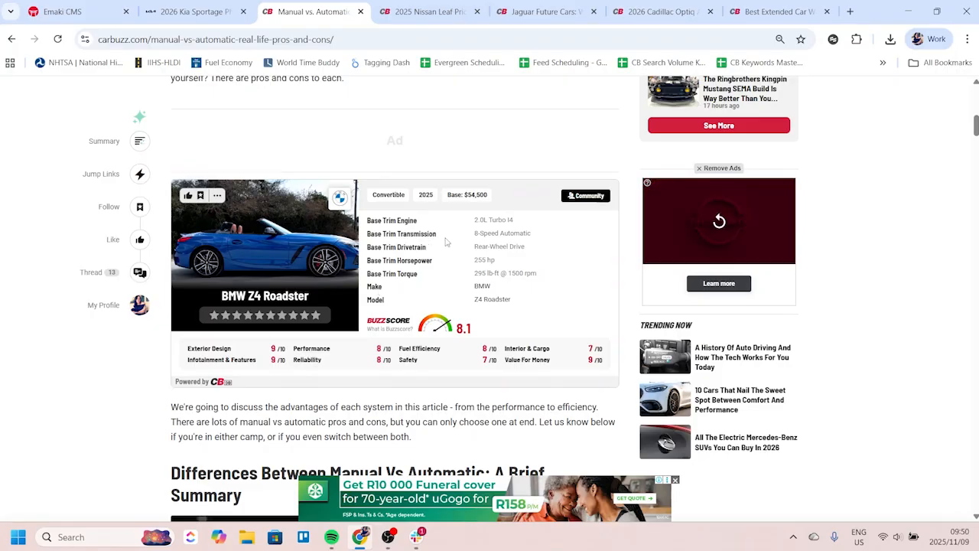
{"action": "left_click", "coordinate": [645, 9]}
{"action": "scroll", "coordinate": [275, 248], "scroll_direction": "up", "scroll_amount": 1}
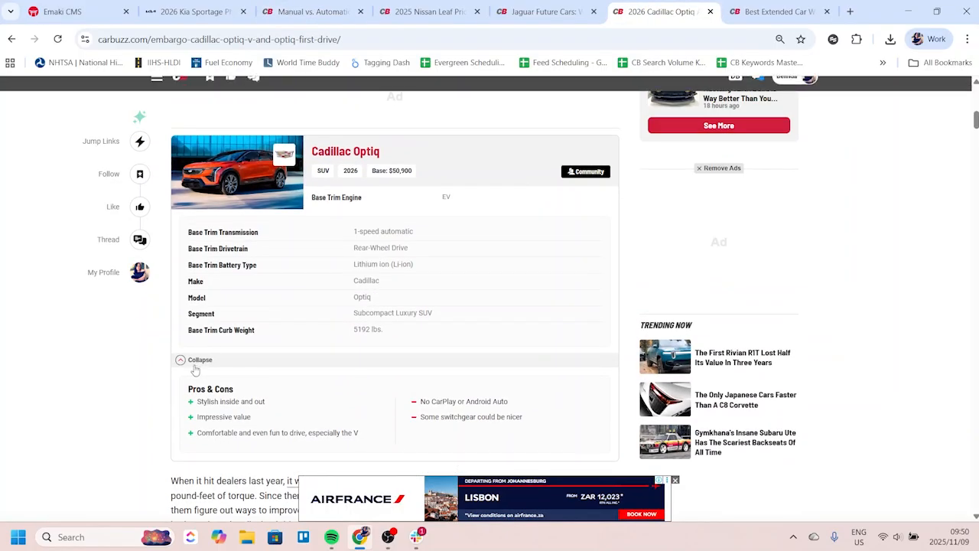
{"action": "left_click", "coordinate": [191, 359]}
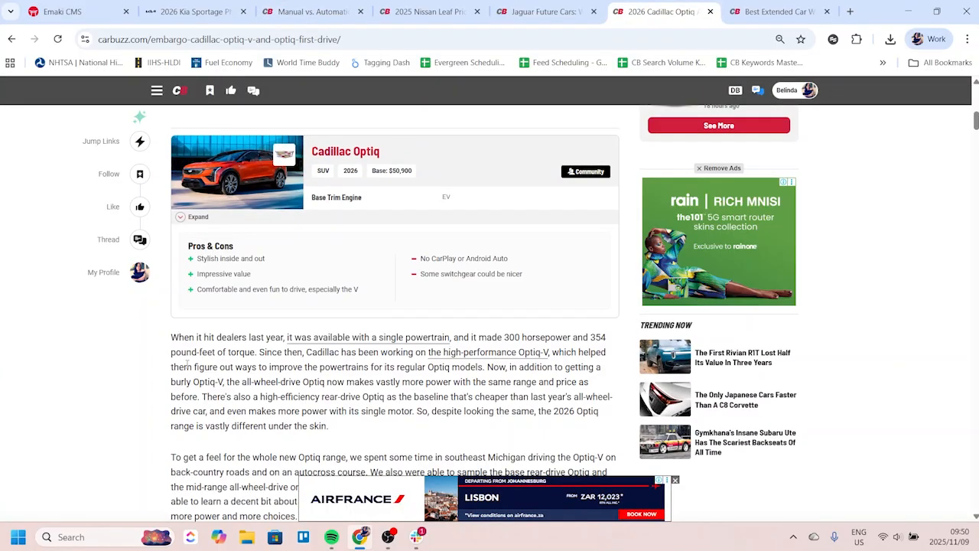
{"action": "left_click", "coordinate": [181, 217]}
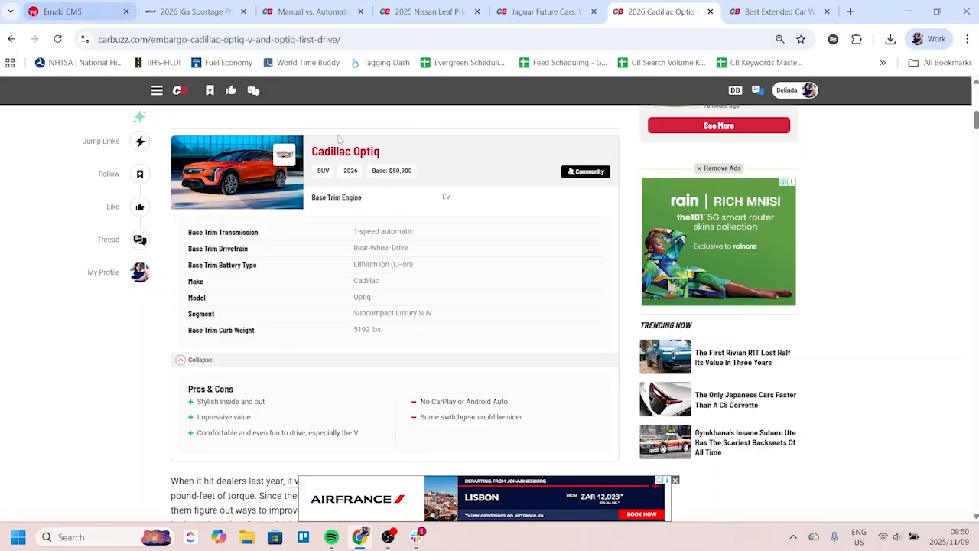
{"action": "left_click", "coordinate": [69, 12]}
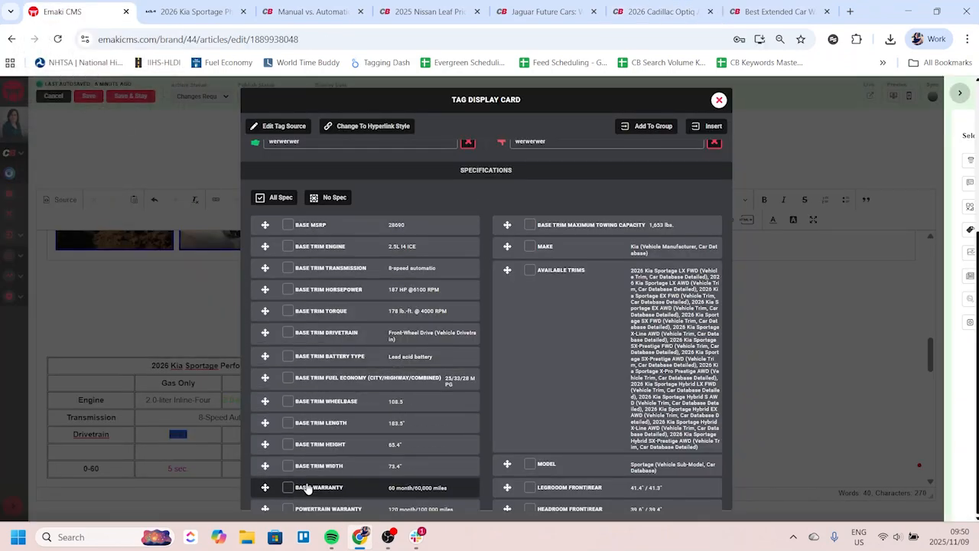
Step: Tick Base MSRP, Base Trim Engine, Transmission, Horsepower, Torque and Drivetrain specs
{"action": "scroll", "coordinate": [306, 482], "scroll_direction": "down", "scroll_amount": 2}
{"action": "scroll", "coordinate": [313, 273], "scroll_direction": "up", "scroll_amount": 3}
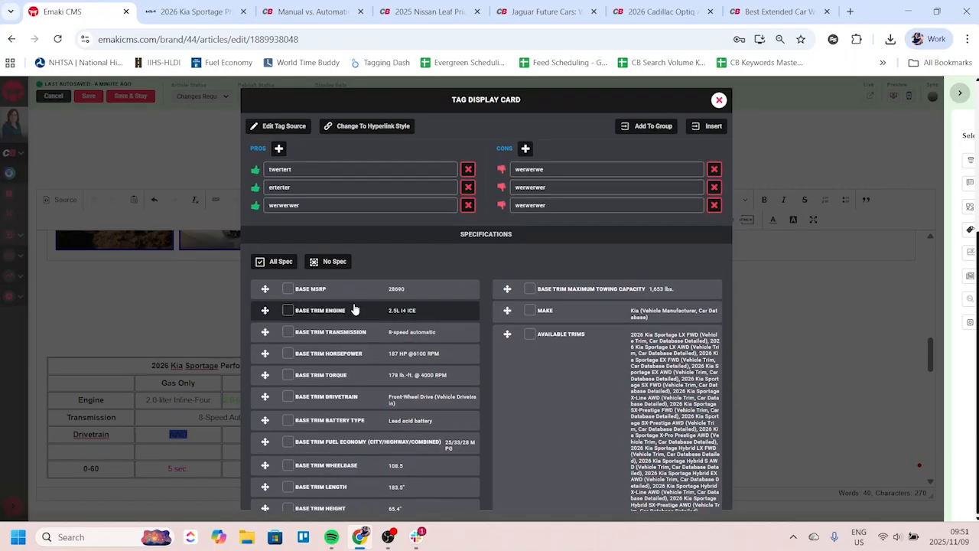
{"action": "scroll", "coordinate": [336, 348], "scroll_direction": "up", "scroll_amount": 2}
{"action": "scroll", "coordinate": [345, 354], "scroll_direction": "down", "scroll_amount": 4}
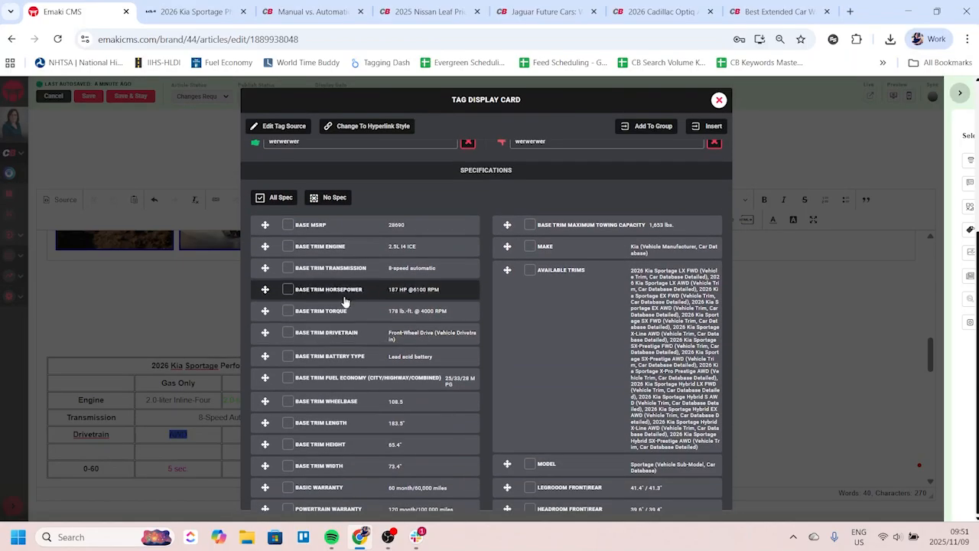
{"action": "scroll", "coordinate": [337, 291], "scroll_direction": "down", "scroll_amount": 2}
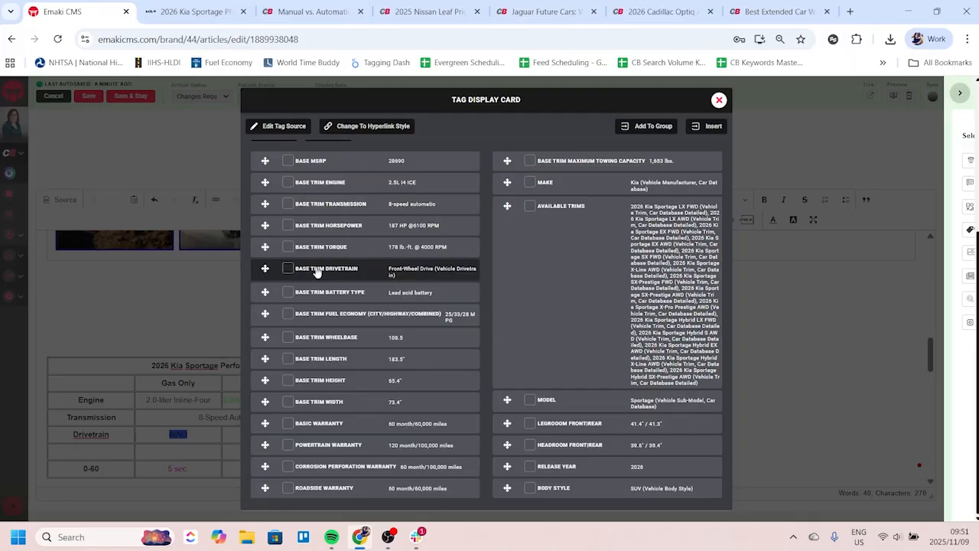
{"action": "left_click", "coordinate": [287, 161]}
{"action": "left_click", "coordinate": [288, 185]}
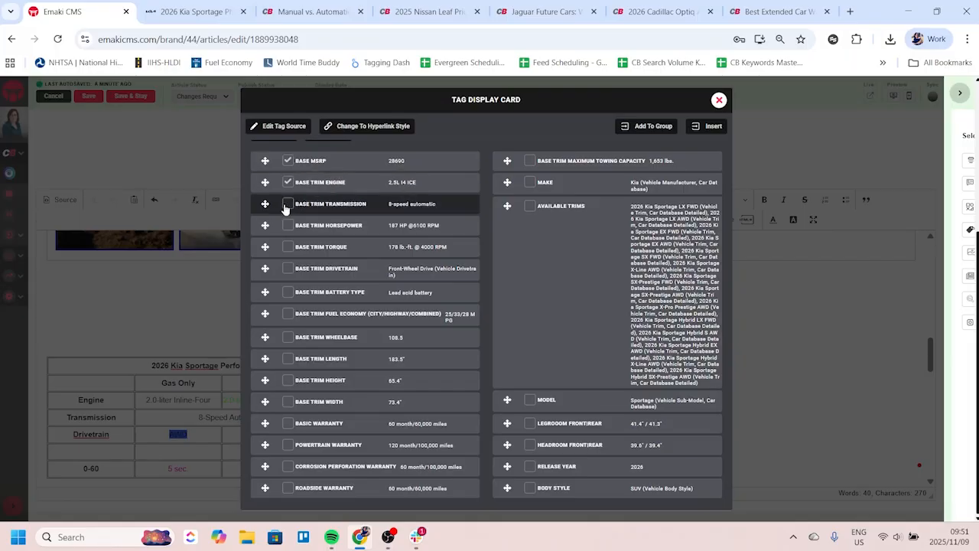
{"action": "left_click", "coordinate": [288, 227]}
{"action": "left_click", "coordinate": [287, 248]}
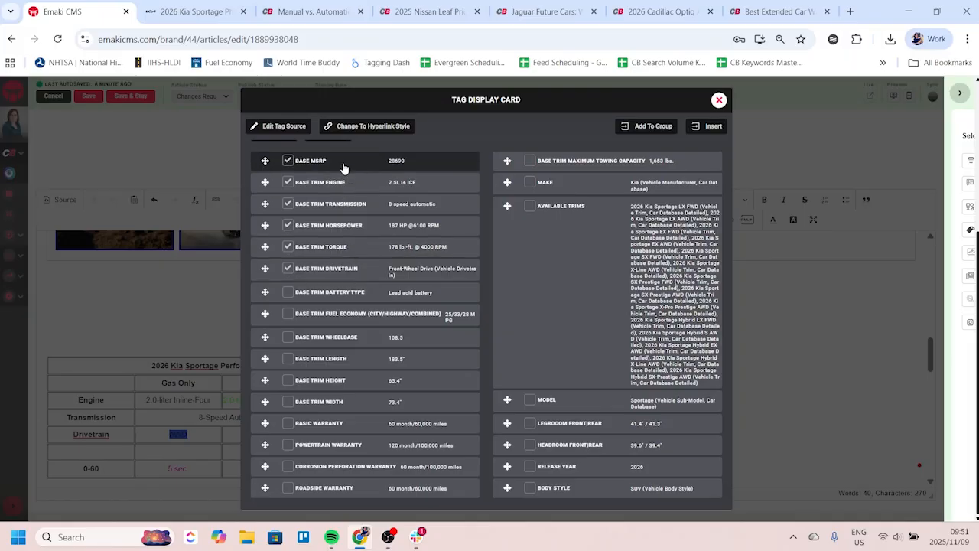
Step: Include Available Trims, comparing against the Manual vs. Automatic article's card
{"action": "left_click", "coordinate": [295, 12]}
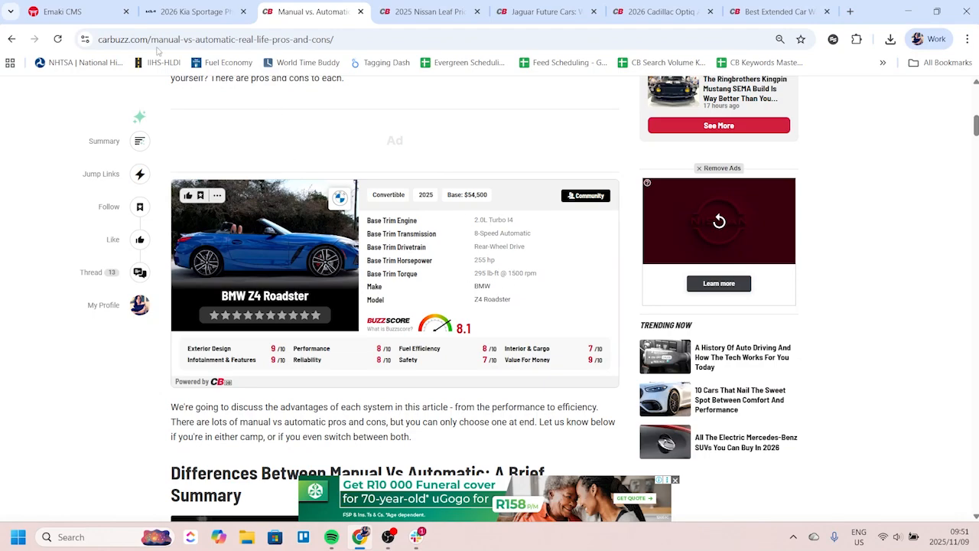
{"action": "left_click", "coordinate": [84, 10]}
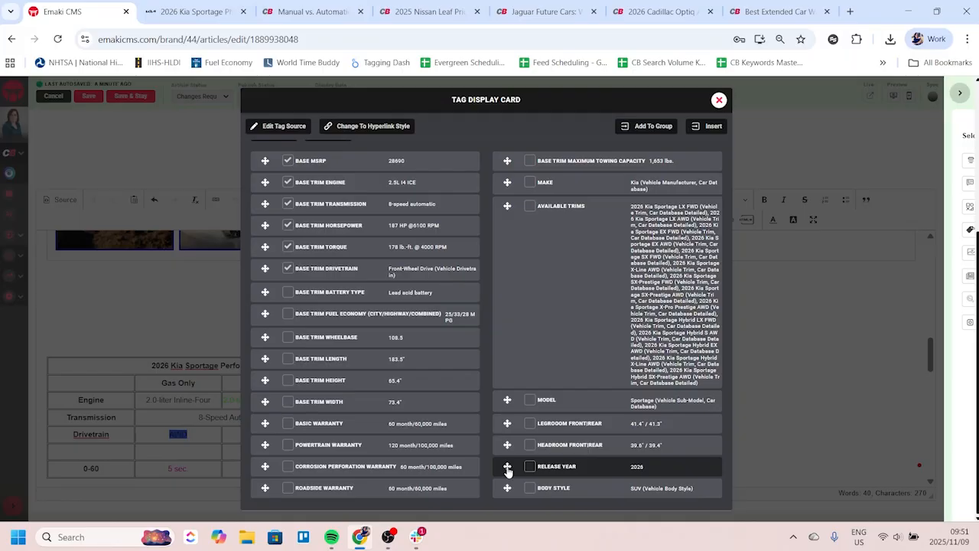
{"action": "mouse_move", "coordinate": [507, 469]}
{"action": "left_mouse_down"}
{"action": "mouse_move", "coordinate": [511, 442]}
{"action": "mouse_move", "coordinate": [352, 270]}
{"action": "mouse_move", "coordinate": [506, 466]}
{"action": "left_mouse_up"}
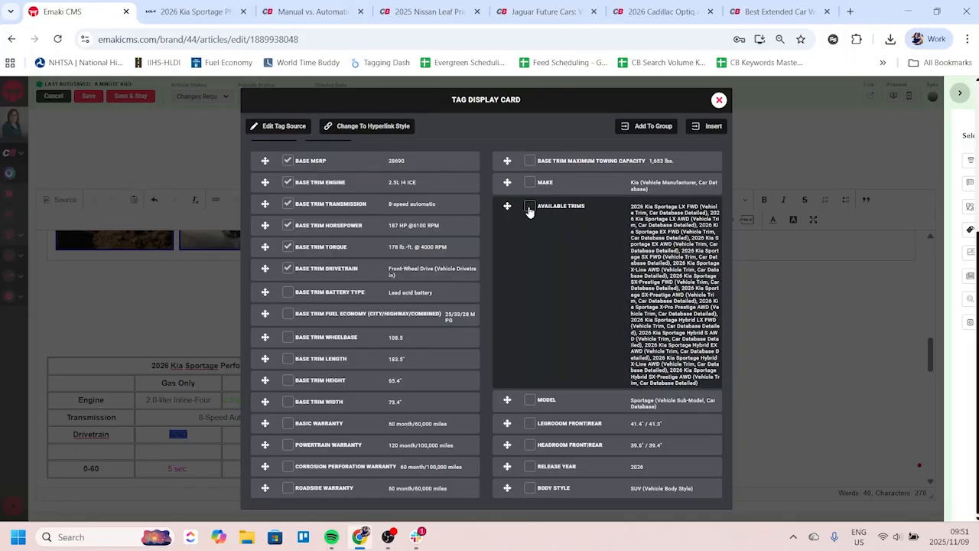
{"action": "left_click", "coordinate": [530, 207]}
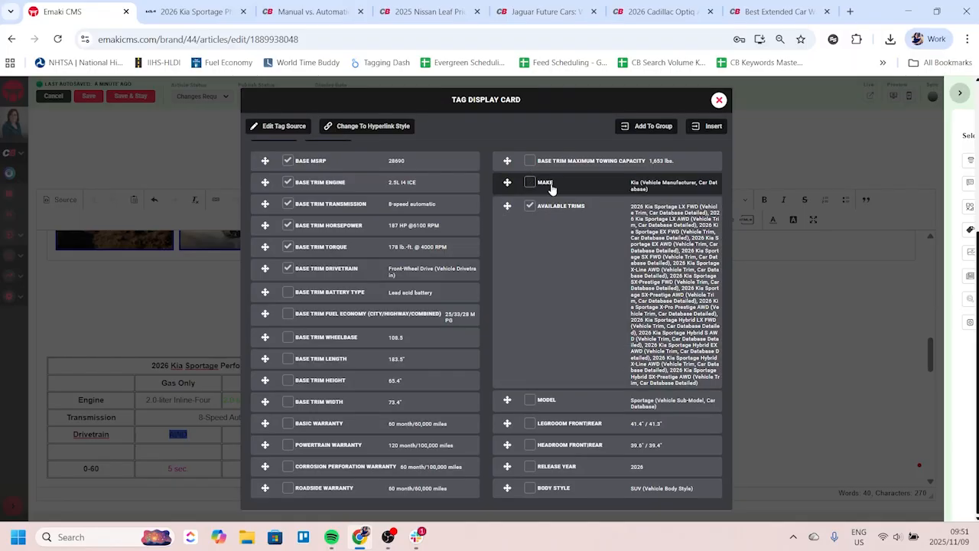
{"action": "left_click", "coordinate": [310, 12]}
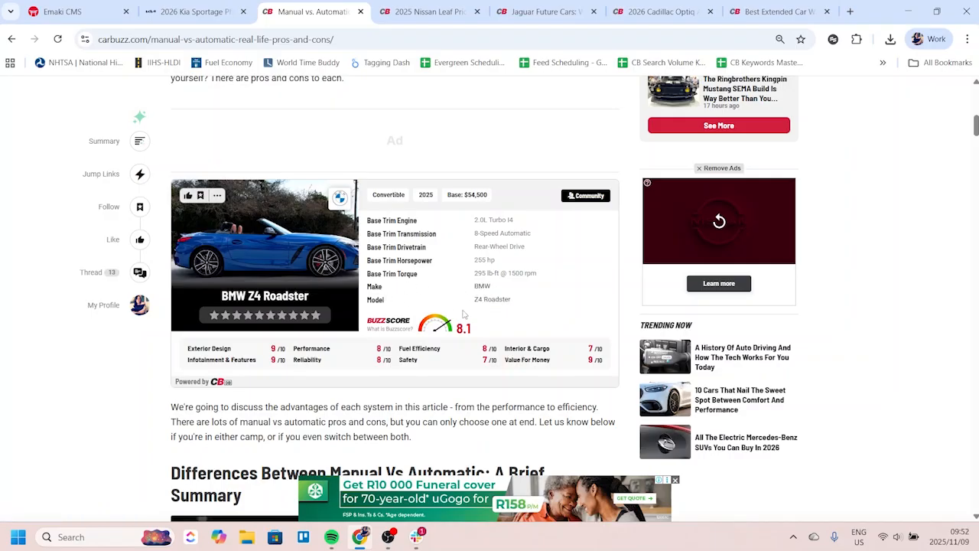
{"action": "left_click", "coordinate": [69, 12]}
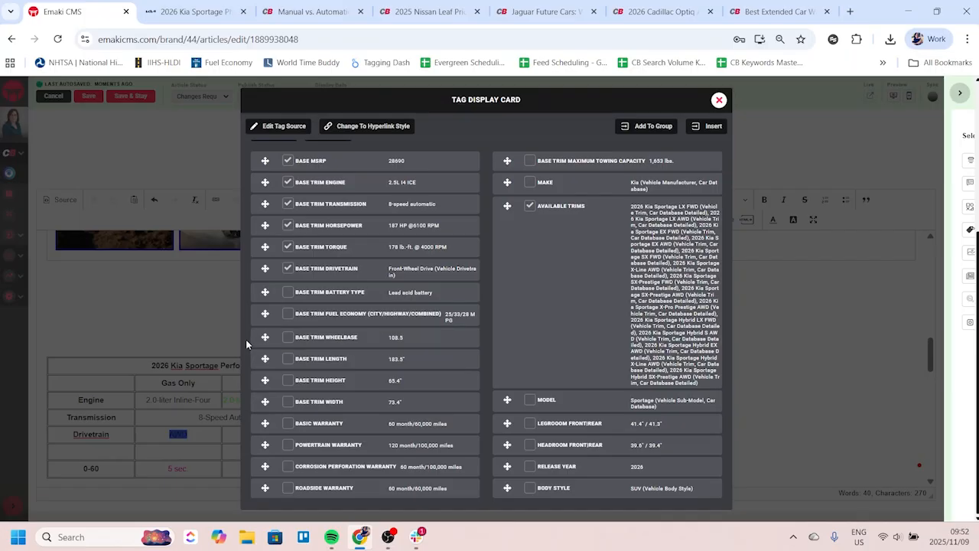
{"action": "left_click", "coordinate": [287, 337]}
{"action": "left_click", "coordinate": [288, 358]}
{"action": "left_click", "coordinate": [287, 380]}
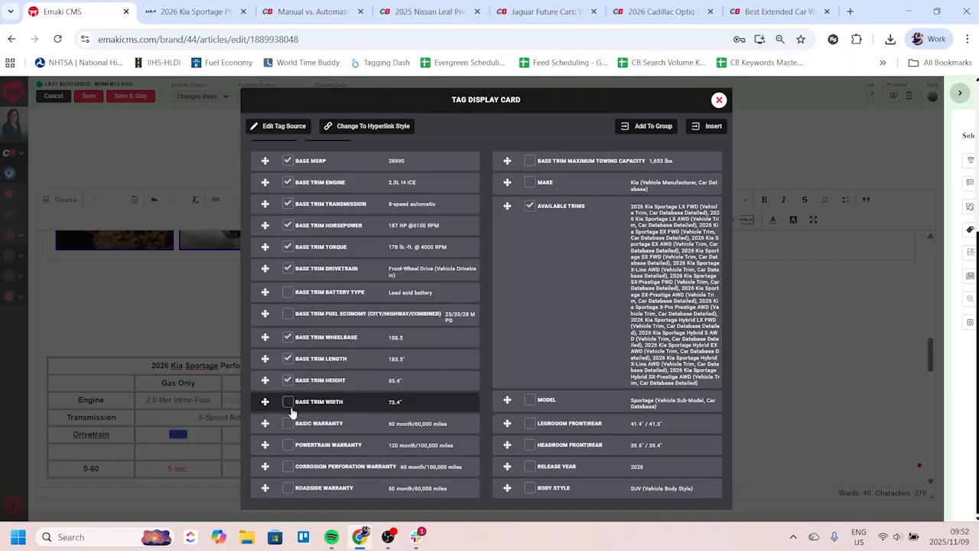
{"action": "left_click", "coordinate": [288, 402]}
{"action": "left_click", "coordinate": [290, 426]}
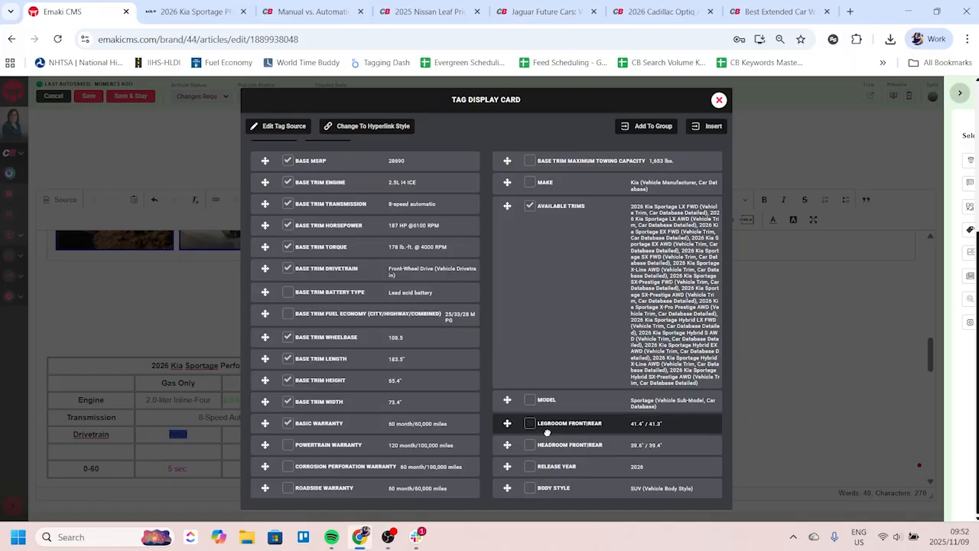
{"action": "scroll", "coordinate": [587, 427], "scroll_direction": "up", "scroll_amount": 5}
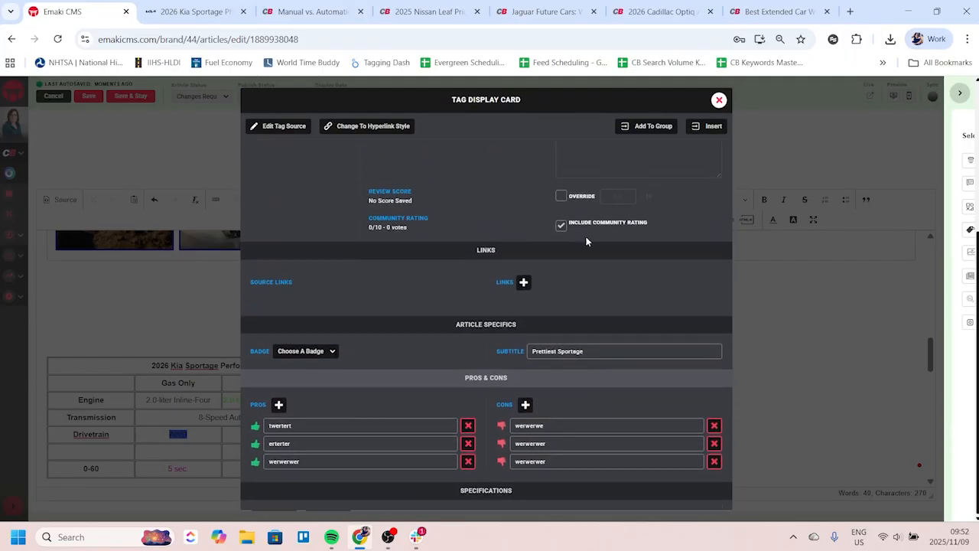
{"action": "scroll", "coordinate": [690, 385], "scroll_direction": "down", "scroll_amount": 6}
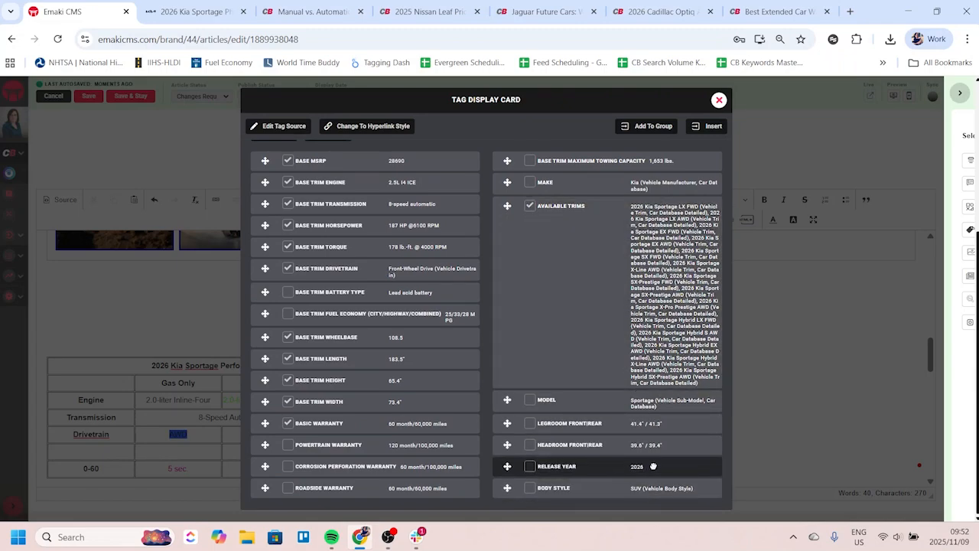
{"action": "left_click", "coordinate": [297, 13]}
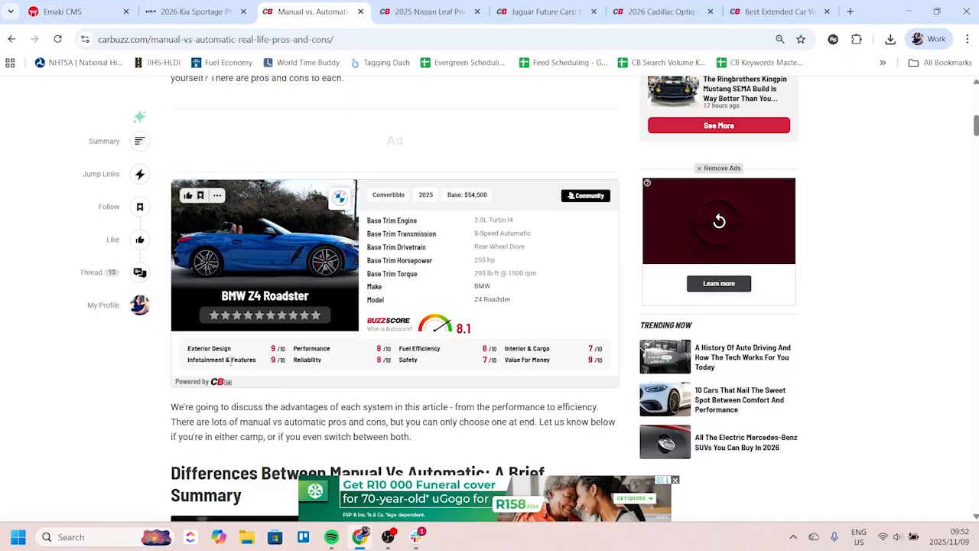
{"action": "left_click", "coordinate": [61, 12]}
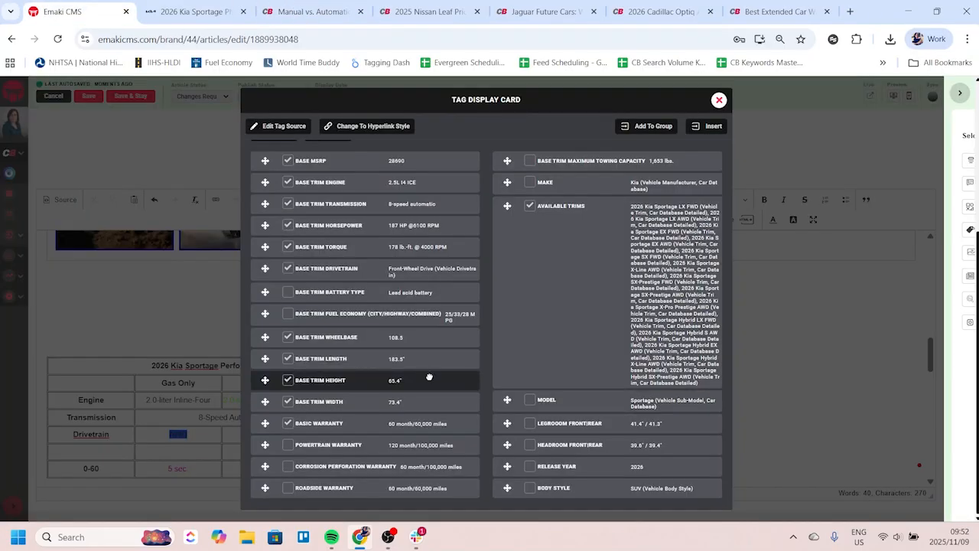
{"action": "scroll", "coordinate": [455, 396], "scroll_direction": "up", "scroll_amount": 4}
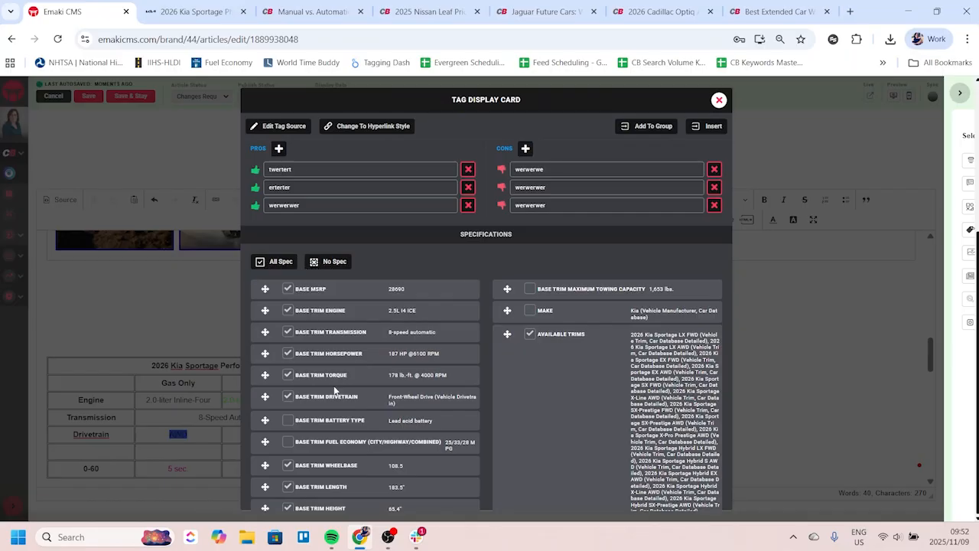
{"action": "scroll", "coordinate": [399, 350], "scroll_direction": "up", "scroll_amount": 3}
{"action": "scroll", "coordinate": [505, 340], "scroll_direction": "up", "scroll_amount": 10}
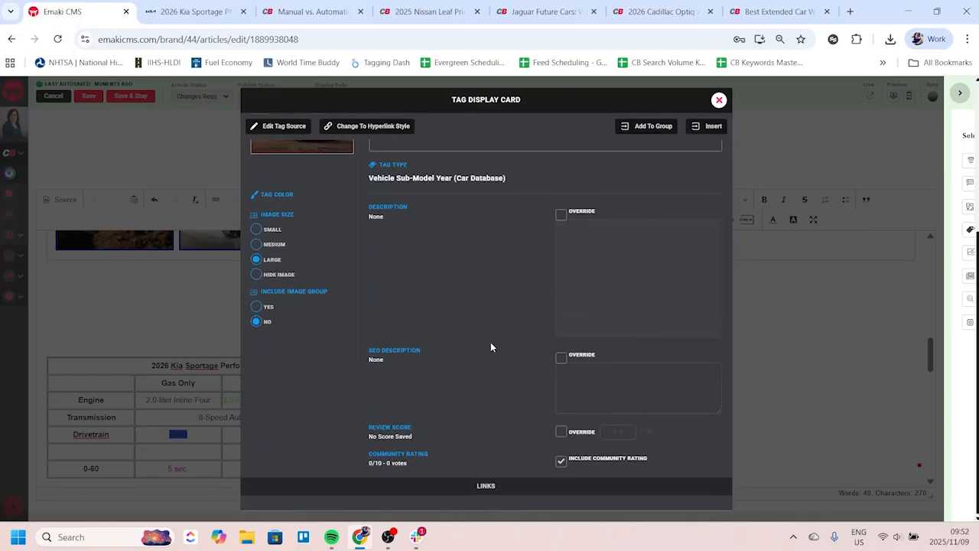
Step: Insert the 2026 Kia Sportage tag card into the article body
{"action": "left_click", "coordinate": [713, 127]}
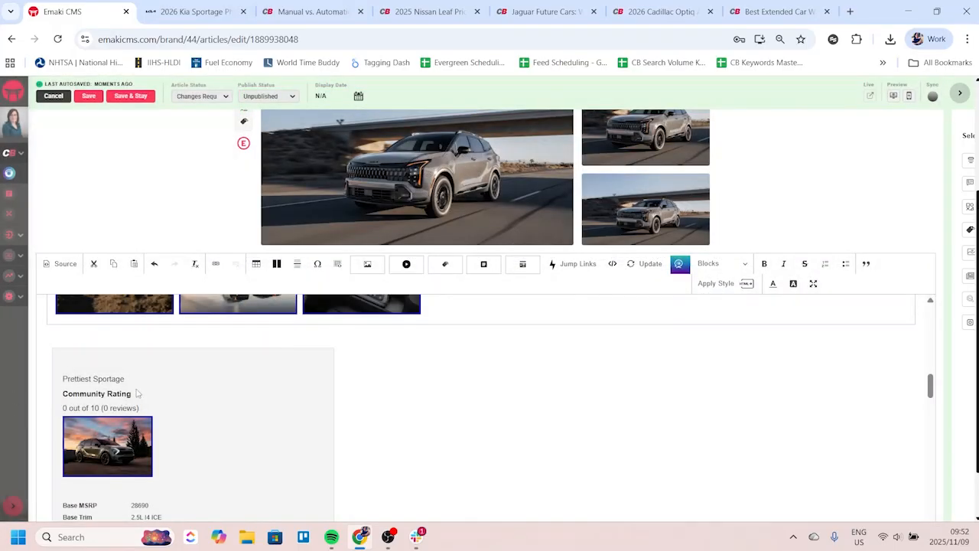
{"action": "scroll", "coordinate": [123, 355], "scroll_direction": "down", "scroll_amount": 5}
{"action": "scroll", "coordinate": [93, 408], "scroll_direction": "down", "scroll_amount": 5}
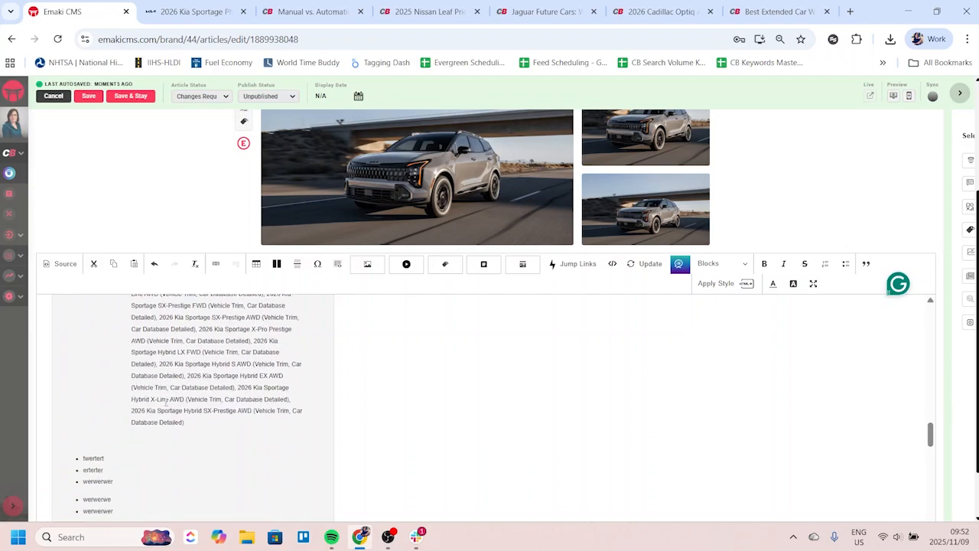
{"action": "scroll", "coordinate": [155, 417], "scroll_direction": "up", "scroll_amount": 10}
{"action": "scroll", "coordinate": [154, 418], "scroll_direction": "up", "scroll_amount": 3}
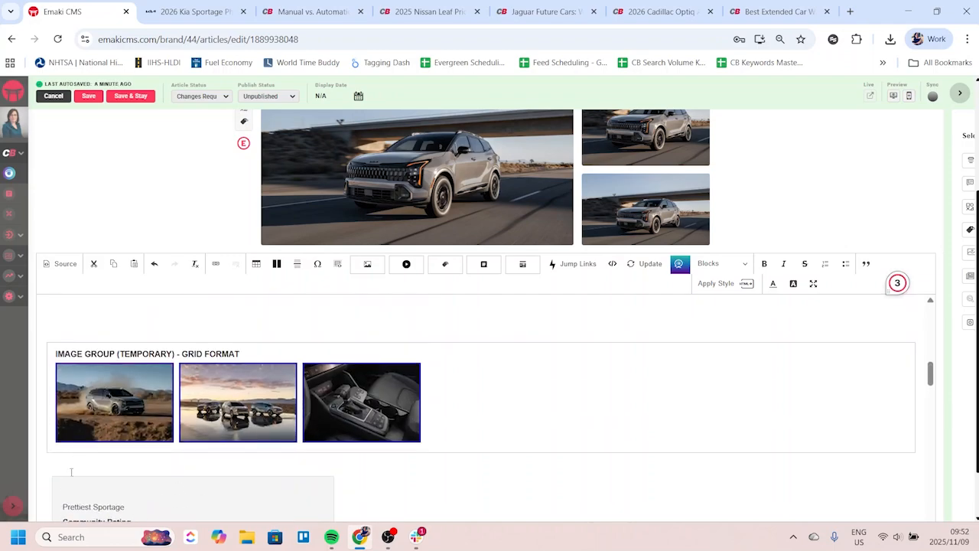
Step: Place the cursor below the image gallery and save the article with Save & Stay
{"action": "left_click", "coordinate": [134, 460]}
{"action": "scroll", "coordinate": [134, 460], "scroll_direction": "down", "scroll_amount": 2}
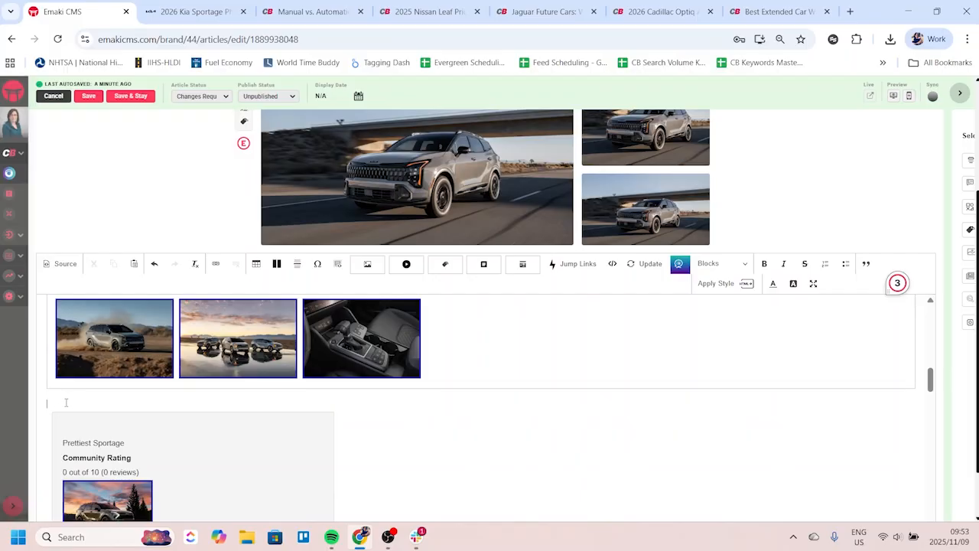
{"action": "scroll", "coordinate": [66, 402], "scroll_direction": "down", "scroll_amount": 6}
{"action": "scroll", "coordinate": [880, 198], "scroll_direction": "down", "scroll_amount": 2}
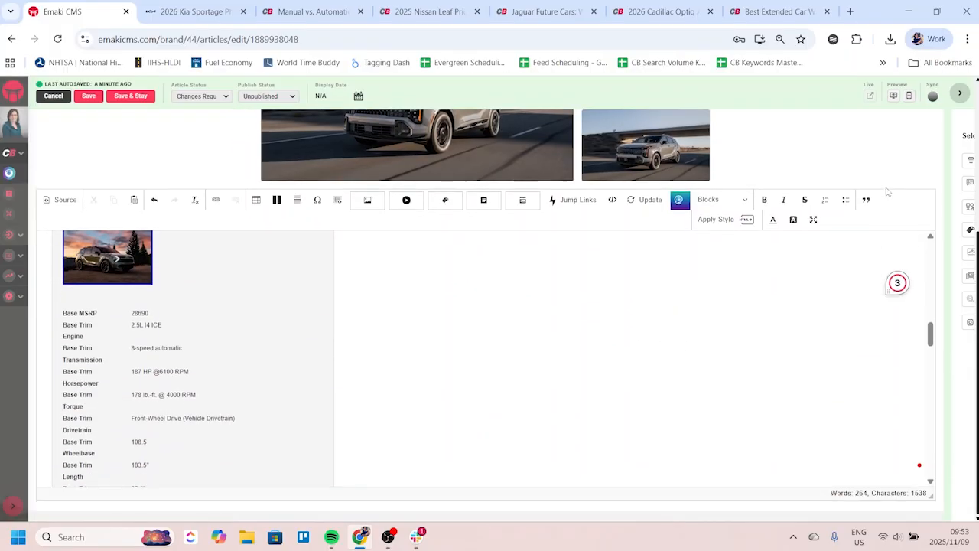
{"action": "scroll", "coordinate": [383, 360], "scroll_direction": "down", "scroll_amount": 6}
{"action": "scroll", "coordinate": [186, 392], "scroll_direction": "up", "scroll_amount": 12}
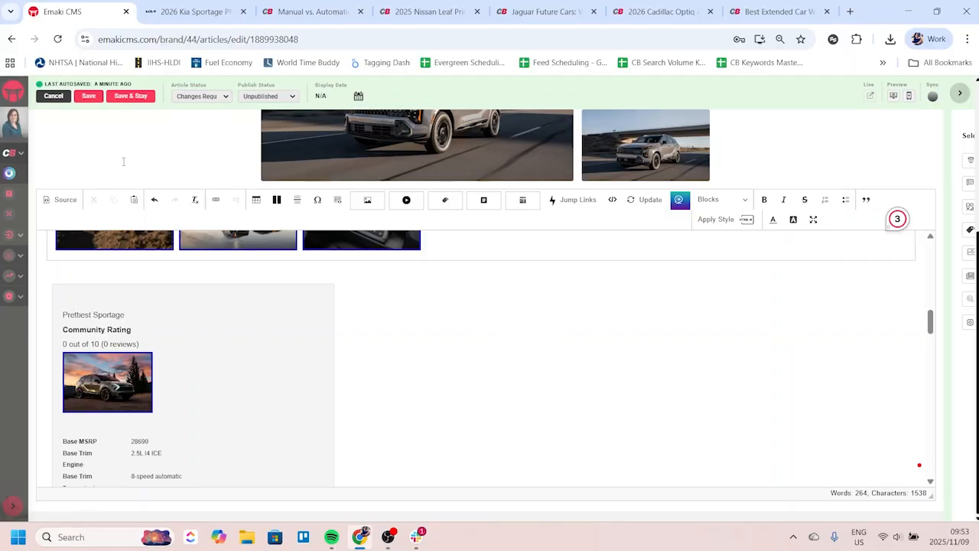
{"action": "left_click", "coordinate": [146, 96]}
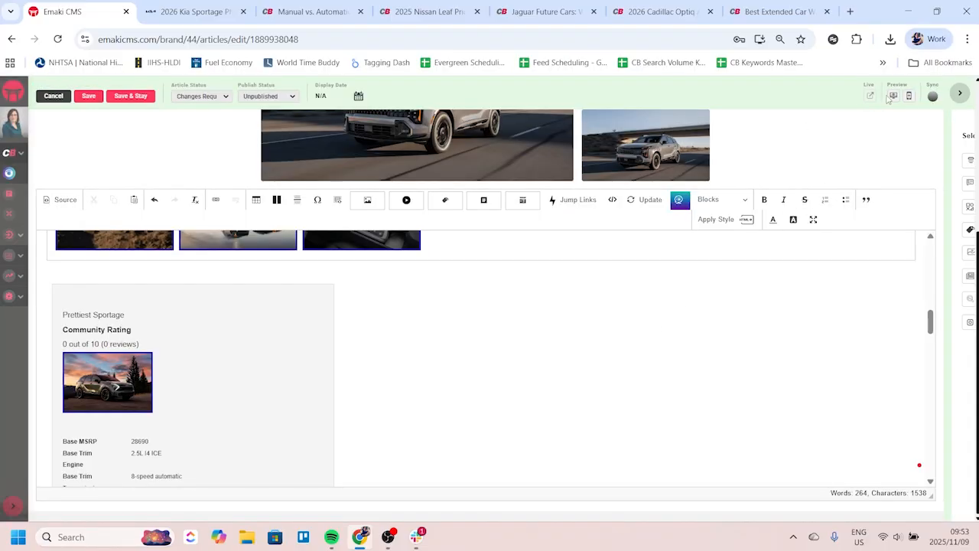
Step: Preview the article on CarBuzz and expand the Sportage spec card to view Available Trims
{"action": "left_click", "coordinate": [891, 97]}
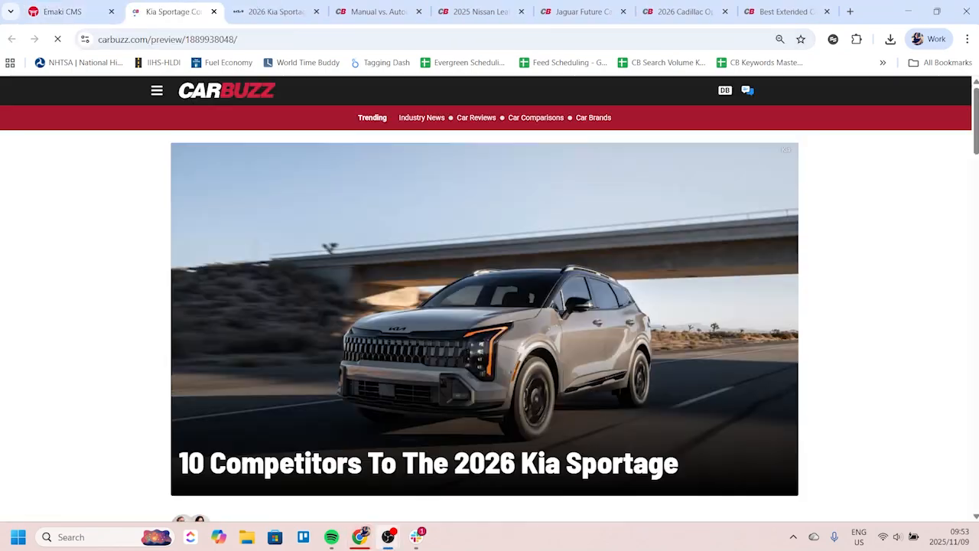
{"action": "scroll", "coordinate": [214, 329], "scroll_direction": "down", "scroll_amount": 10}
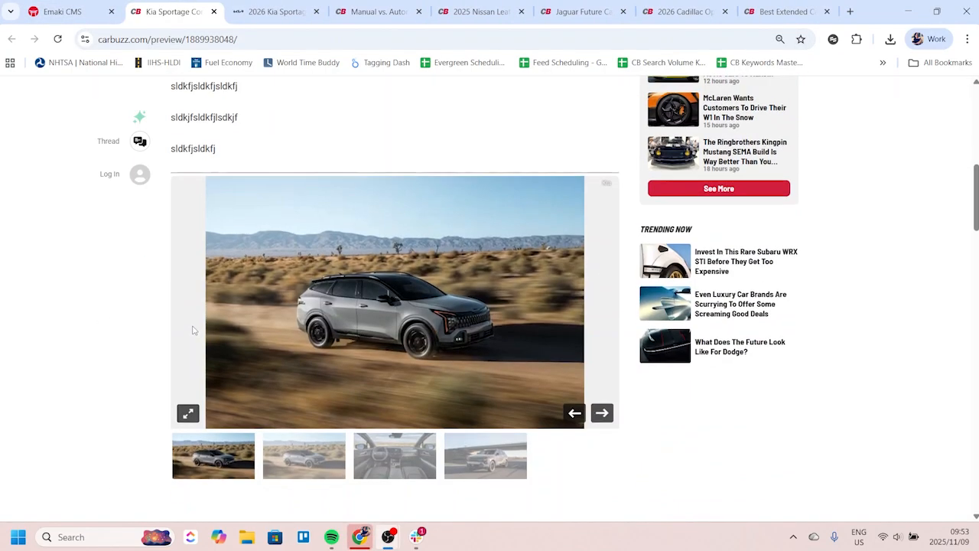
{"action": "scroll", "coordinate": [162, 326], "scroll_direction": "down", "scroll_amount": 1}
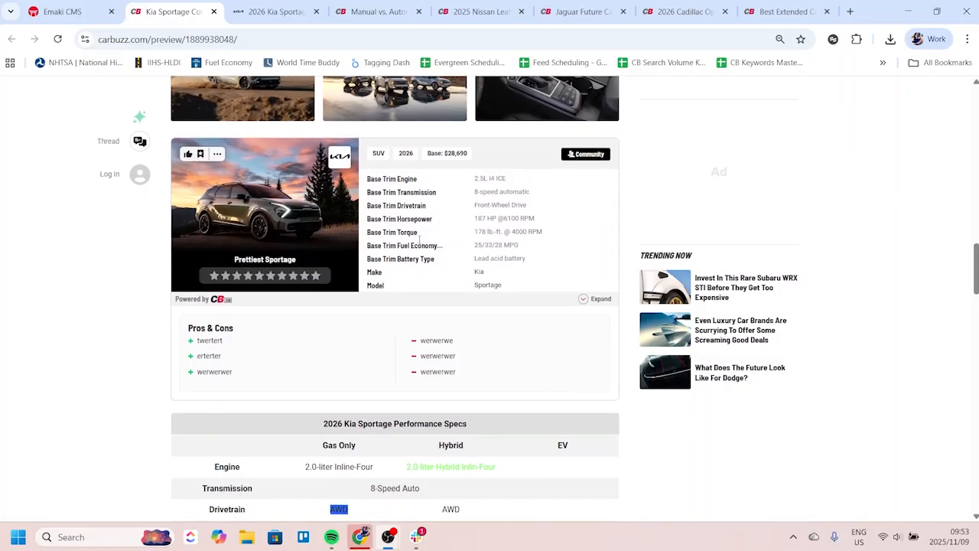
{"action": "left_click", "coordinate": [586, 299]}
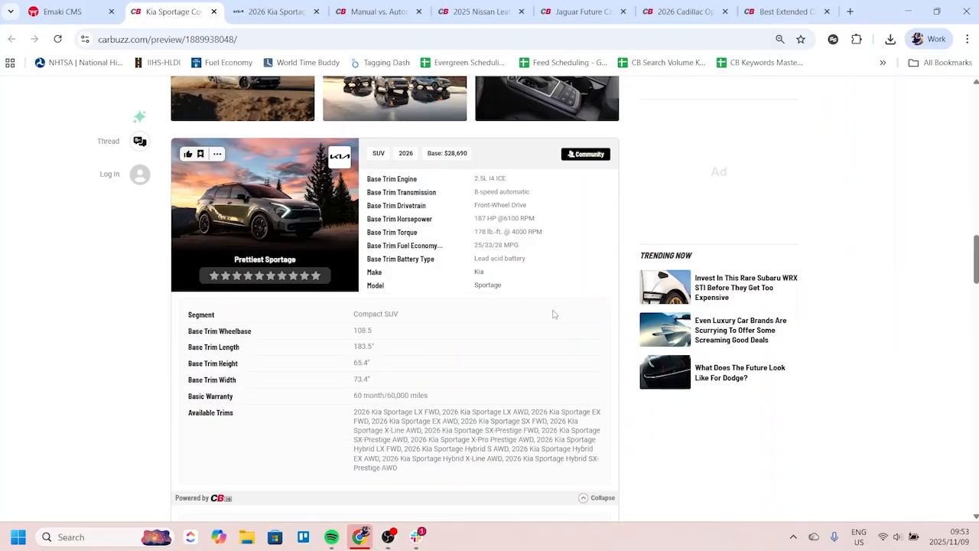
{"action": "scroll", "coordinate": [393, 259], "scroll_direction": "down", "scroll_amount": 1}
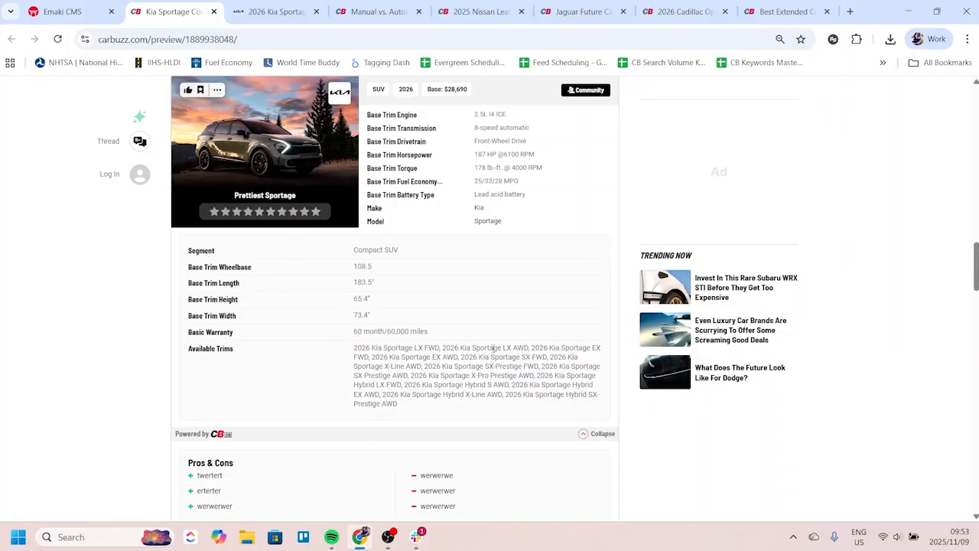
{"action": "left_click_drag", "start_coordinate": [396, 405], "coordinate": [178, 355]}
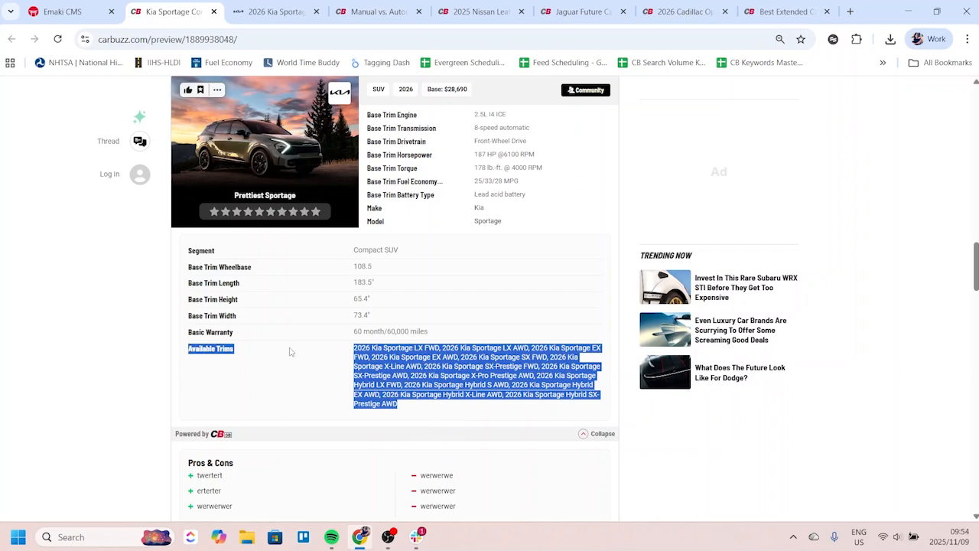
Step: Collapse and re-expand the spec card to test it, then return to the Emaki CMS editor
{"action": "key", "text": "ctrl+Page_Up"}
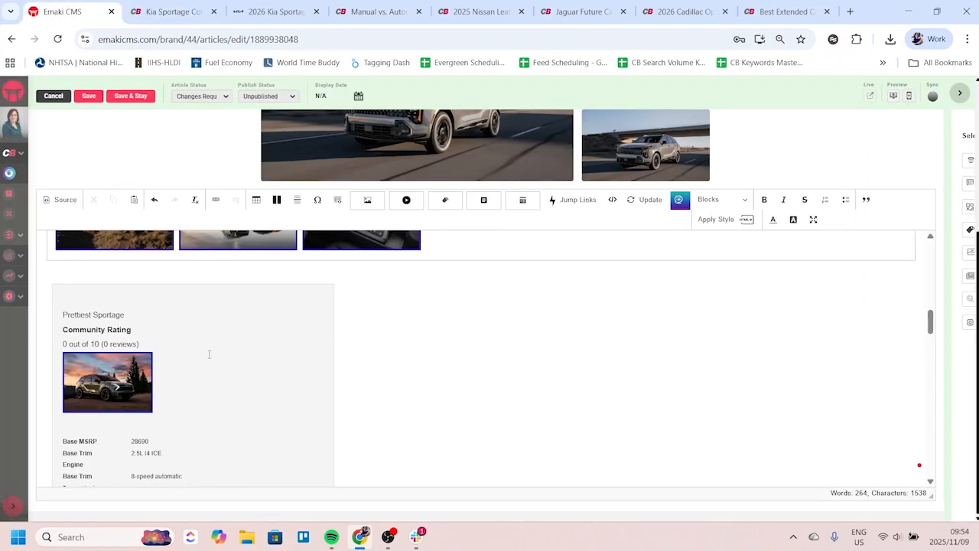
{"action": "key", "text": "ctrl+Page_Down"}
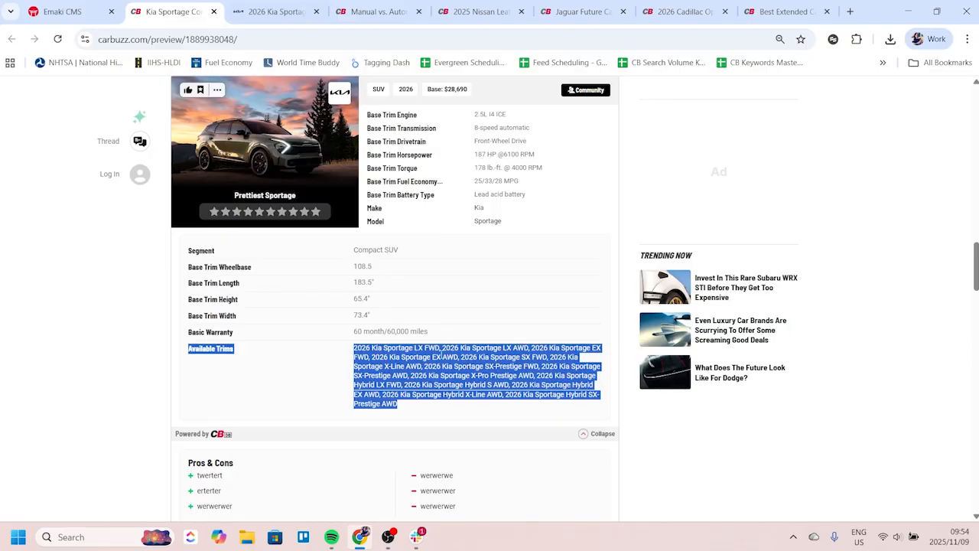
{"action": "scroll", "coordinate": [440, 352], "scroll_direction": "down", "scroll_amount": 1}
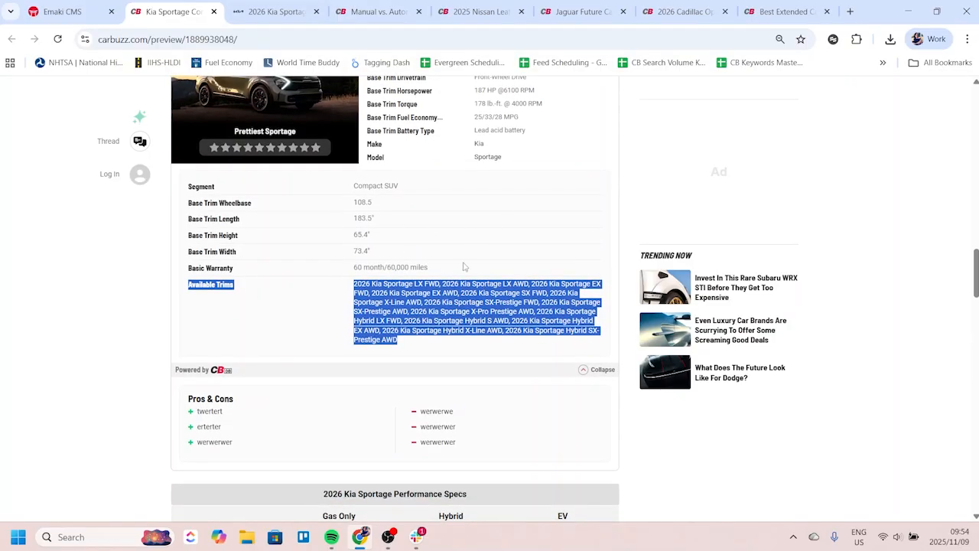
{"action": "left_click", "coordinate": [583, 370]}
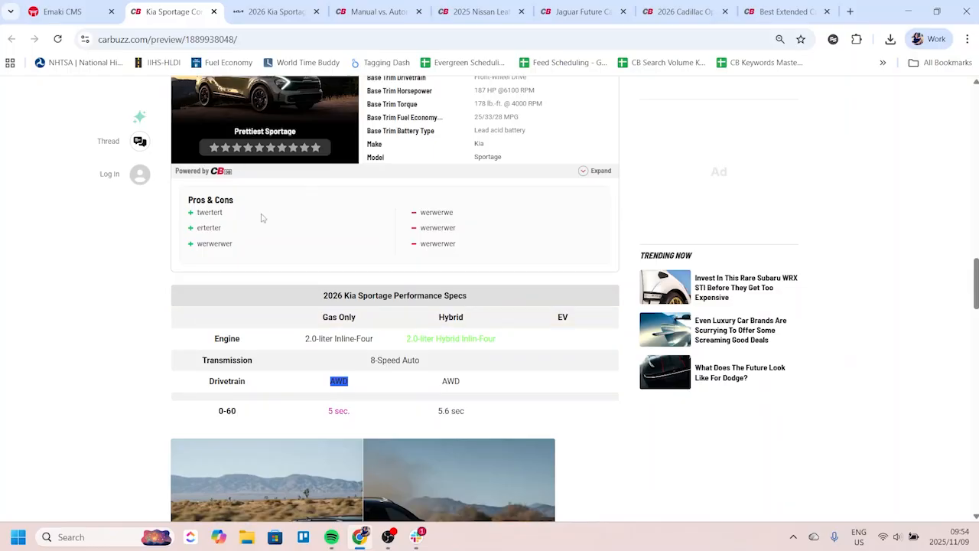
{"action": "scroll", "coordinate": [422, 246], "scroll_direction": "up", "scroll_amount": 3}
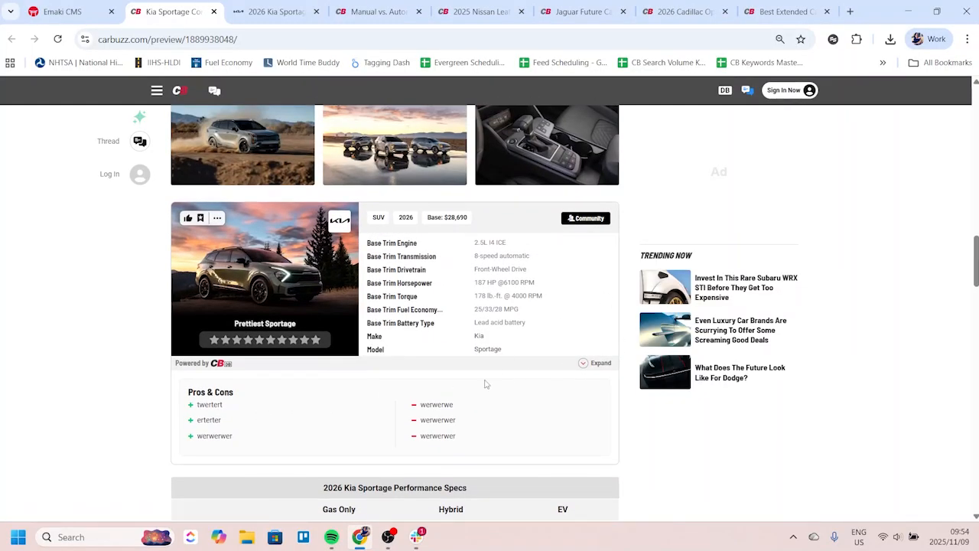
{"action": "scroll", "coordinate": [485, 384], "scroll_direction": "down", "scroll_amount": 1}
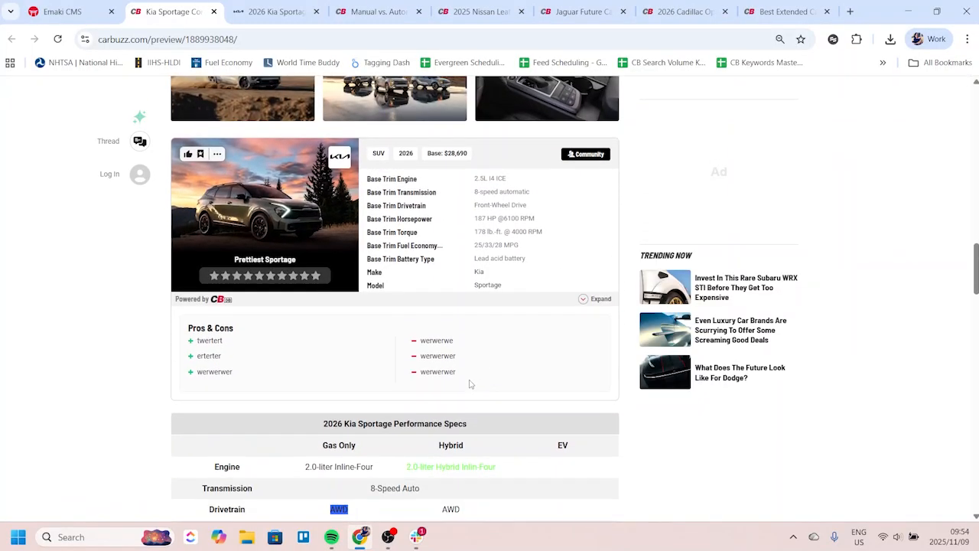
{"action": "left_click", "coordinate": [588, 299]}
{"action": "scroll", "coordinate": [489, 340], "scroll_direction": "down", "scroll_amount": 1}
{"action": "scroll", "coordinate": [474, 345], "scroll_direction": "down", "scroll_amount": 1}
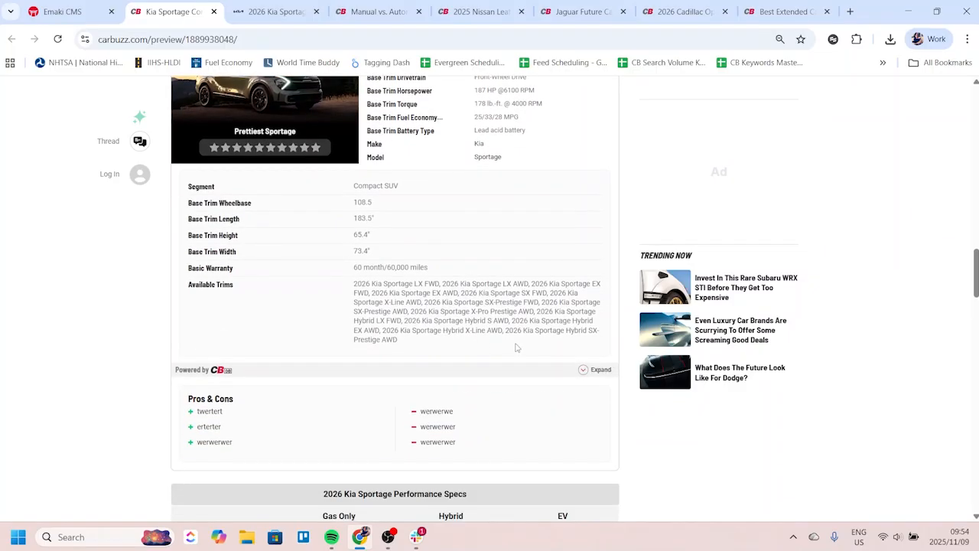
{"action": "left_click", "coordinate": [601, 367]}
{"action": "scroll", "coordinate": [445, 213], "scroll_direction": "up", "scroll_amount": 4}
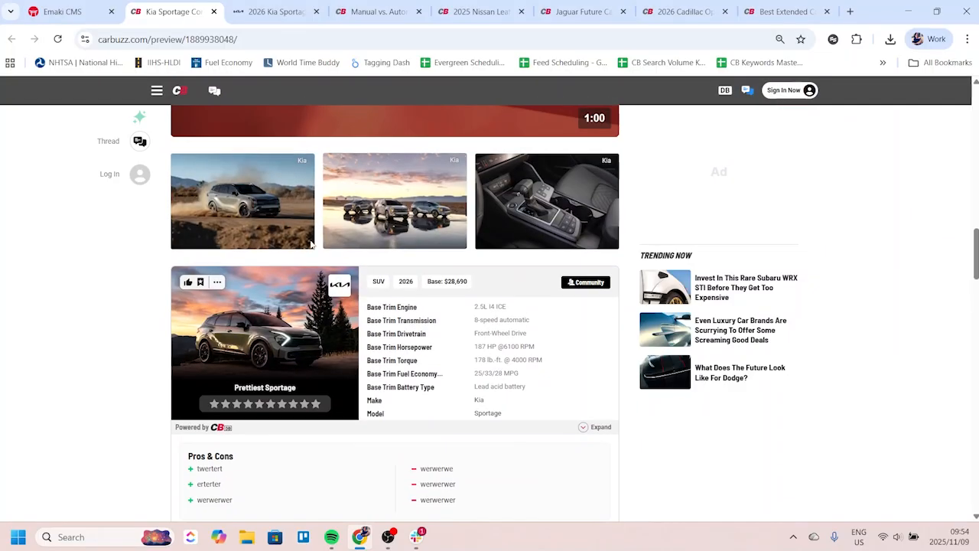
{"action": "scroll", "coordinate": [222, 409], "scroll_direction": "down", "scroll_amount": 1}
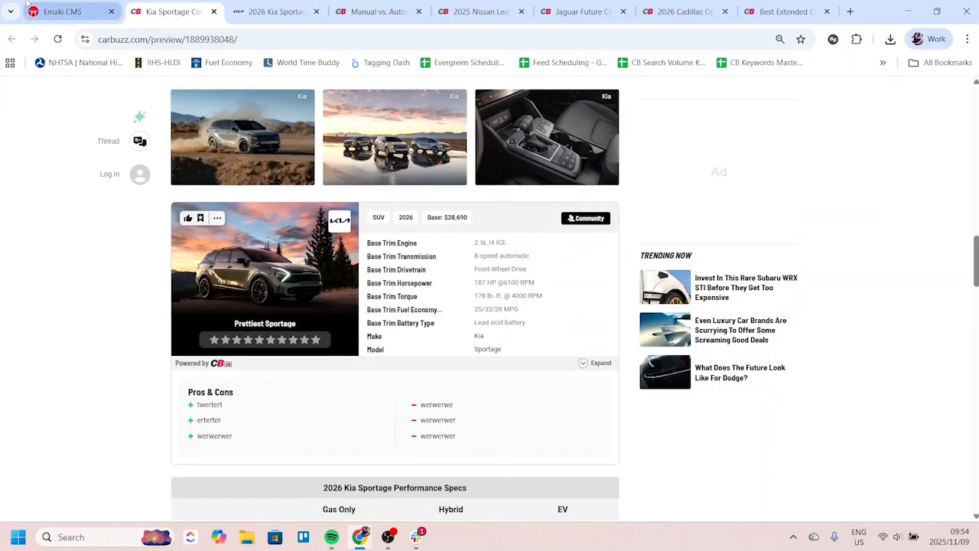
{"action": "left_click", "coordinate": [65, 11]}
{"action": "scroll", "coordinate": [284, 280], "scroll_direction": "down", "scroll_amount": 2}
Step: Open the Sportage card's display settings and turn off the custom tag name override
{"action": "scroll", "coordinate": [64, 285], "scroll_direction": "up", "scroll_amount": 1}
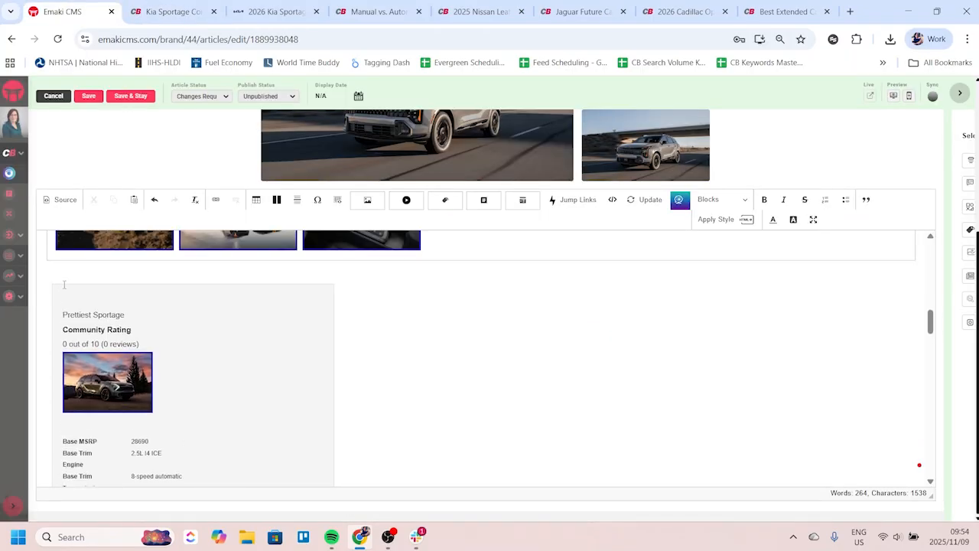
{"action": "left_click", "coordinate": [45, 271]}
{"action": "double_click", "coordinate": [133, 395]}
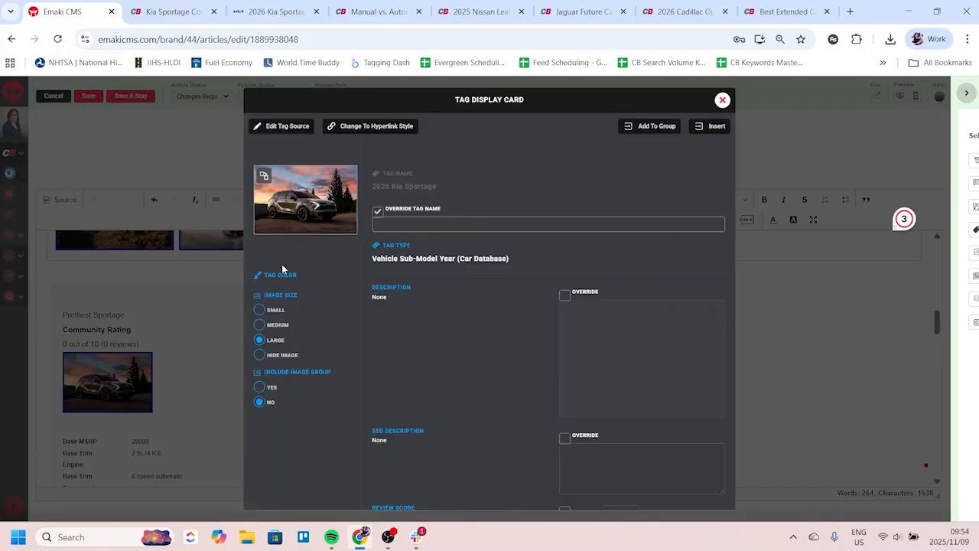
{"action": "left_click", "coordinate": [378, 212]}
{"action": "scroll", "coordinate": [472, 289], "scroll_direction": "down", "scroll_amount": 3}
{"action": "scroll", "coordinate": [291, 258], "scroll_direction": "up", "scroll_amount": 1}
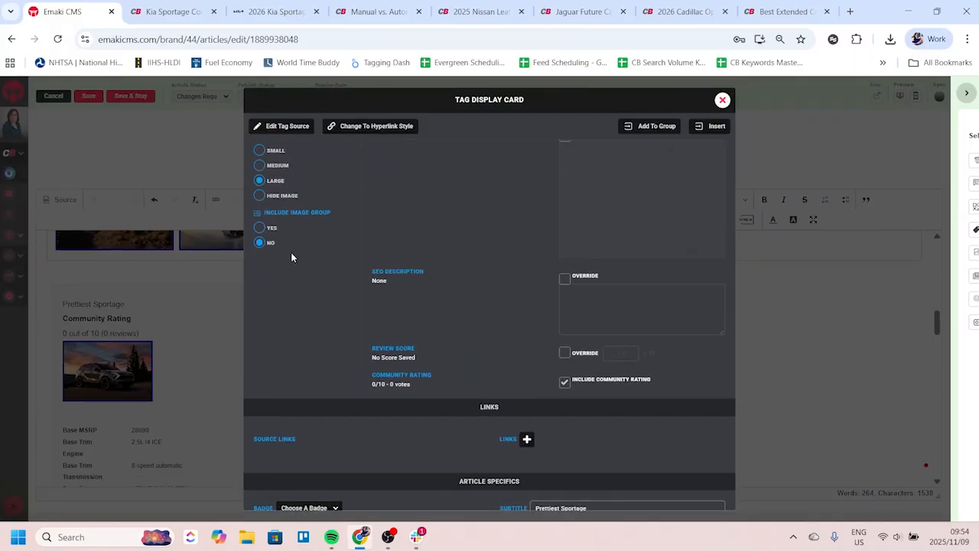
Step: Set the card image size to Medium and clear the 'Prettiest Sportage' subtitle
{"action": "left_click", "coordinate": [260, 196]}
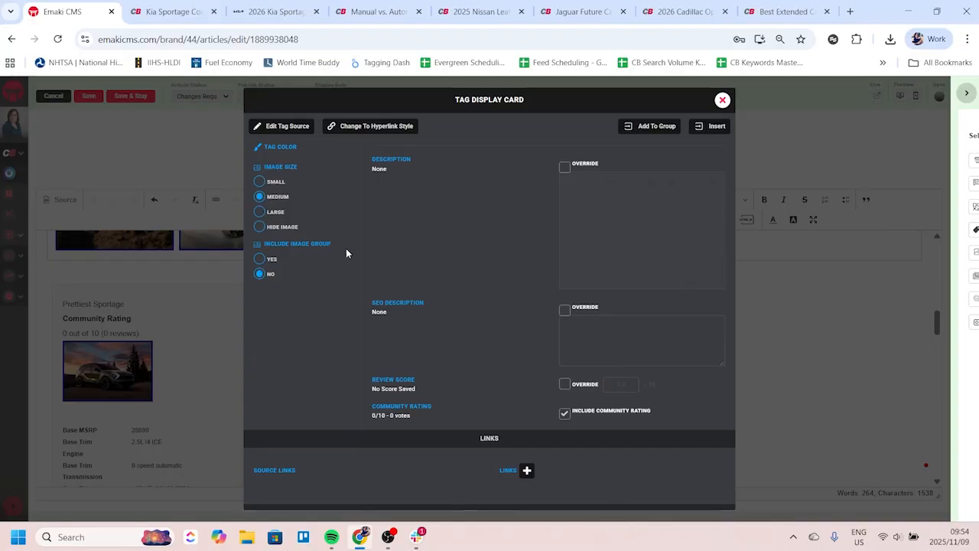
{"action": "scroll", "coordinate": [434, 248], "scroll_direction": "down", "scroll_amount": 3}
{"action": "scroll", "coordinate": [497, 248], "scroll_direction": "down", "scroll_amount": 2}
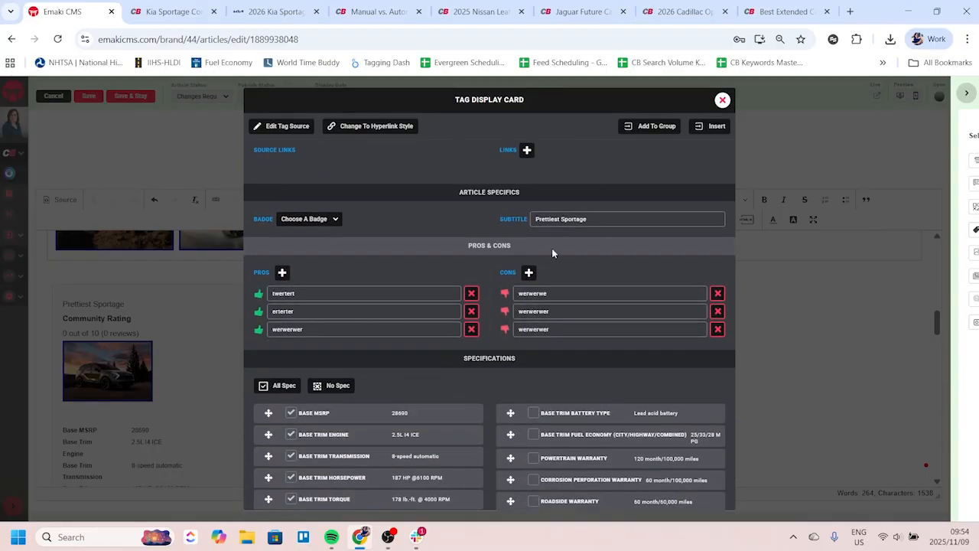
{"action": "left_click", "coordinate": [586, 219]}
{"action": "key", "text": "ctrl+a"}
{"action": "key", "text": "BackSpace"}
Step: Uncheck Available Trims, warranty, width, height and length specs, then reinsert the card
{"action": "scroll", "coordinate": [499, 405], "scroll_direction": "down", "scroll_amount": 2}
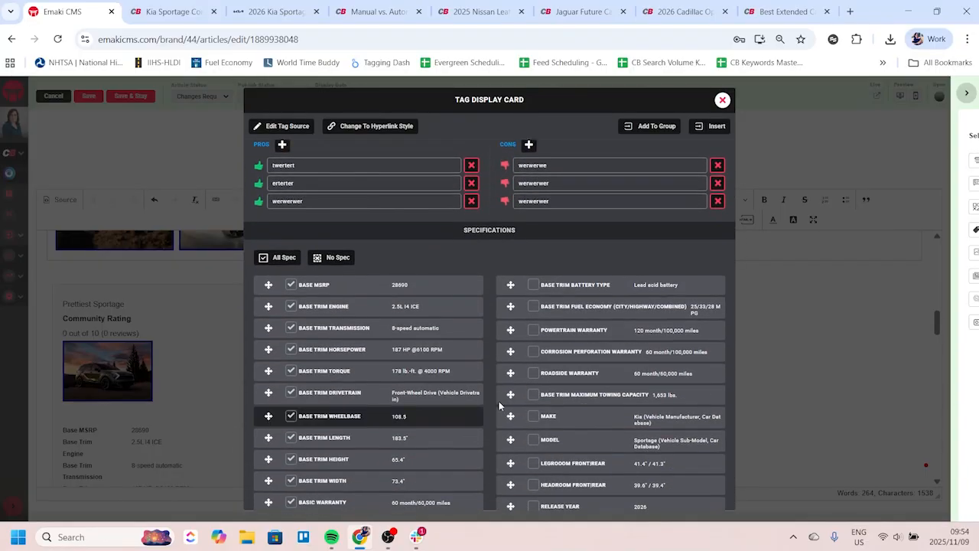
{"action": "scroll", "coordinate": [534, 405], "scroll_direction": "down", "scroll_amount": 3}
{"action": "left_click", "coordinate": [291, 319]}
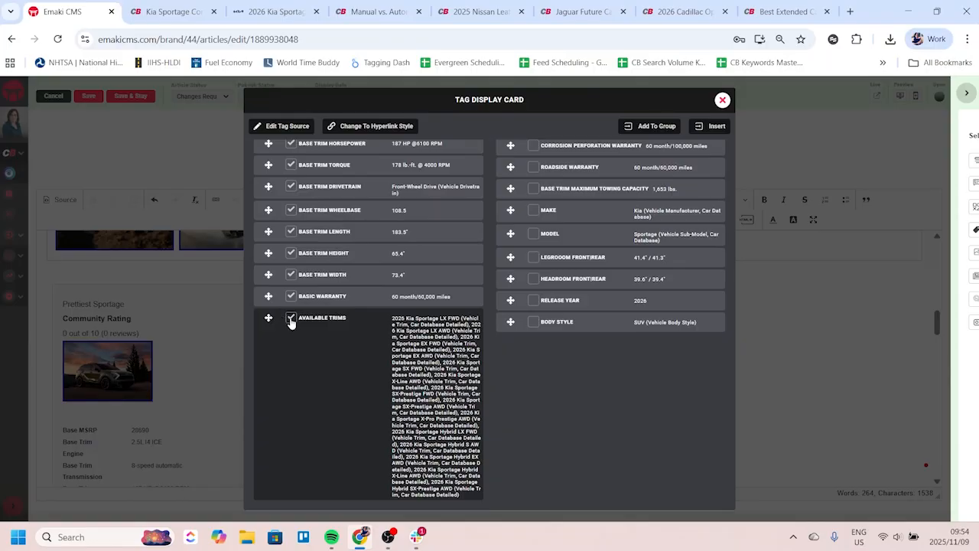
{"action": "left_click", "coordinate": [291, 319]}
{"action": "left_click", "coordinate": [291, 297]}
{"action": "left_click", "coordinate": [291, 275]}
{"action": "left_click", "coordinate": [291, 254]}
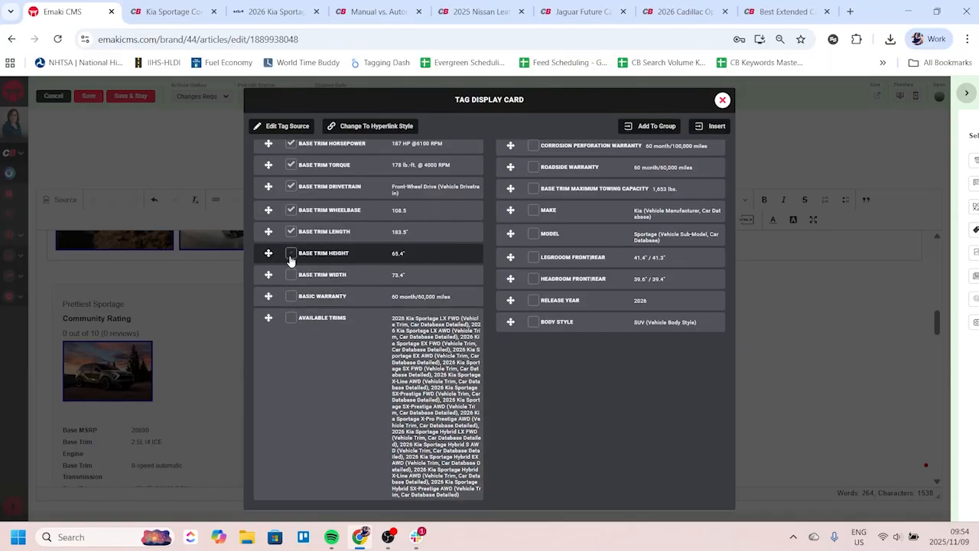
{"action": "left_click", "coordinate": [291, 233]}
{"action": "scroll", "coordinate": [312, 237], "scroll_direction": "up", "scroll_amount": 4}
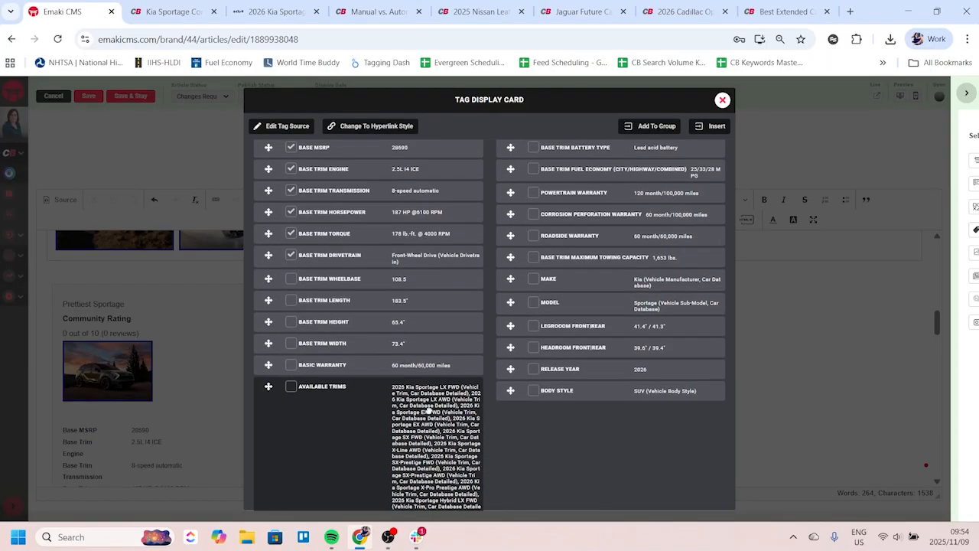
{"action": "scroll", "coordinate": [306, 222], "scroll_direction": "down", "scroll_amount": 2}
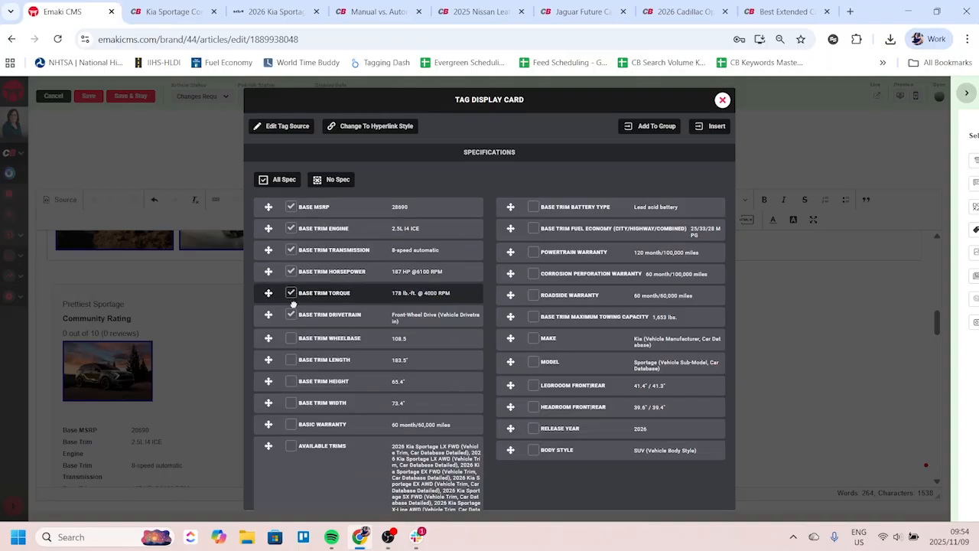
{"action": "scroll", "coordinate": [602, 329], "scroll_direction": "down", "scroll_amount": 6}
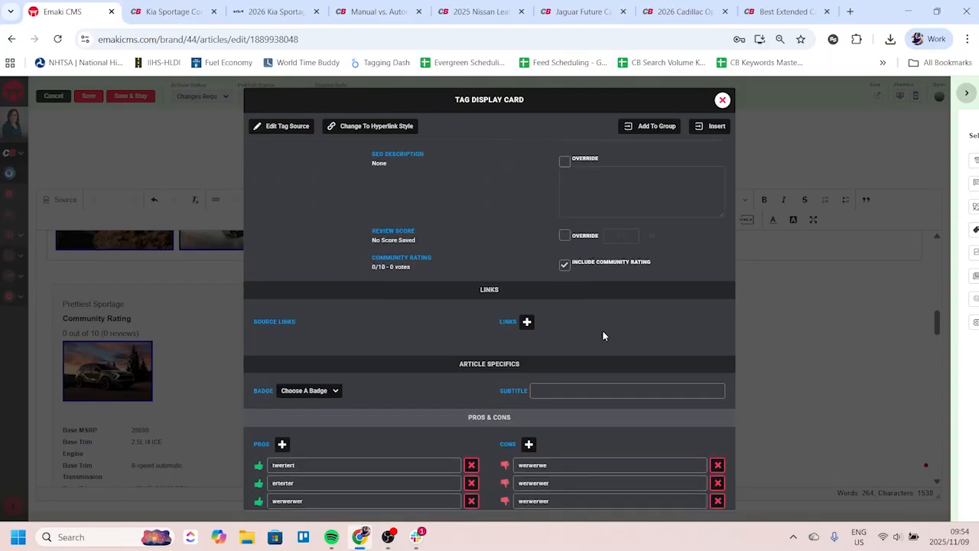
{"action": "left_click", "coordinate": [719, 127]}
{"action": "scroll", "coordinate": [88, 290], "scroll_direction": "down", "scroll_amount": 5}
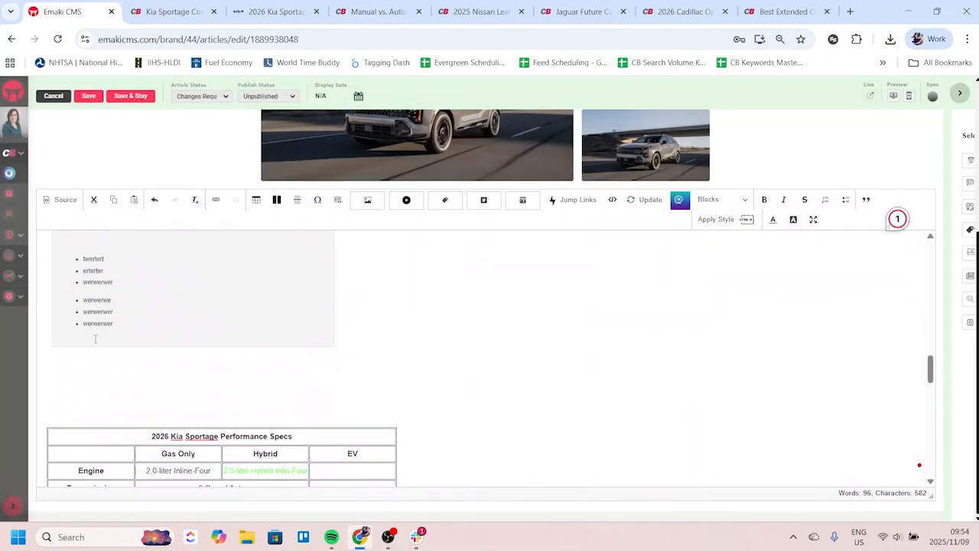
Step: Save the article with Save & Stay
{"action": "scroll", "coordinate": [109, 240], "scroll_direction": "up", "scroll_amount": 4}
{"action": "scroll", "coordinate": [109, 240], "scroll_direction": "up", "scroll_amount": 2}
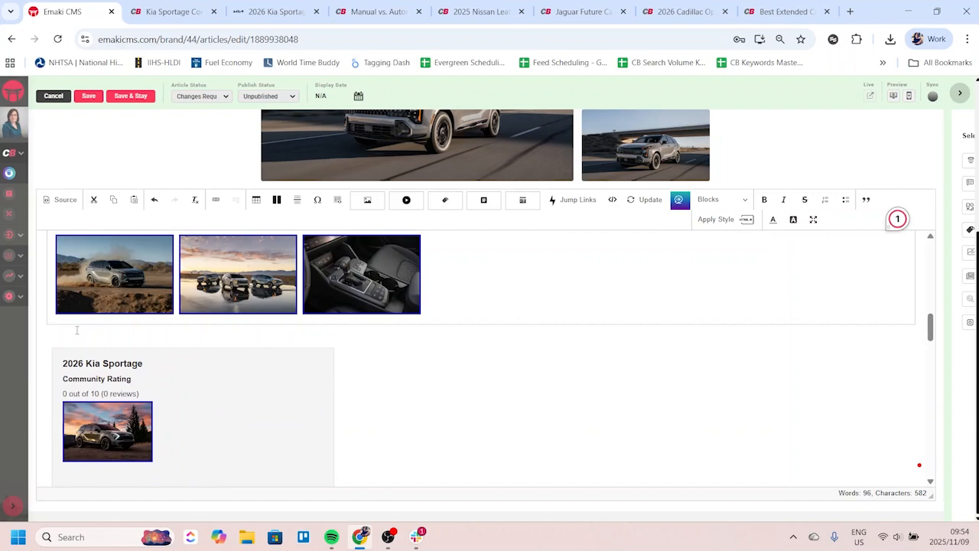
{"action": "left_click", "coordinate": [146, 97]}
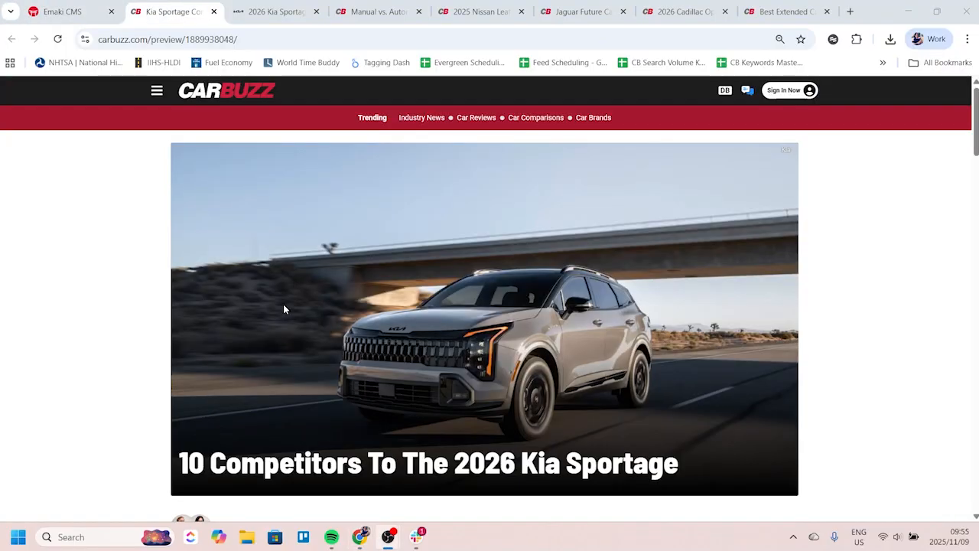
Step: In the preview, expand and collapse the revised Sportage card, then return to the editor
{"action": "scroll", "coordinate": [267, 310], "scroll_direction": "down", "scroll_amount": 2}
{"action": "scroll", "coordinate": [265, 306], "scroll_direction": "down", "scroll_amount": 15}
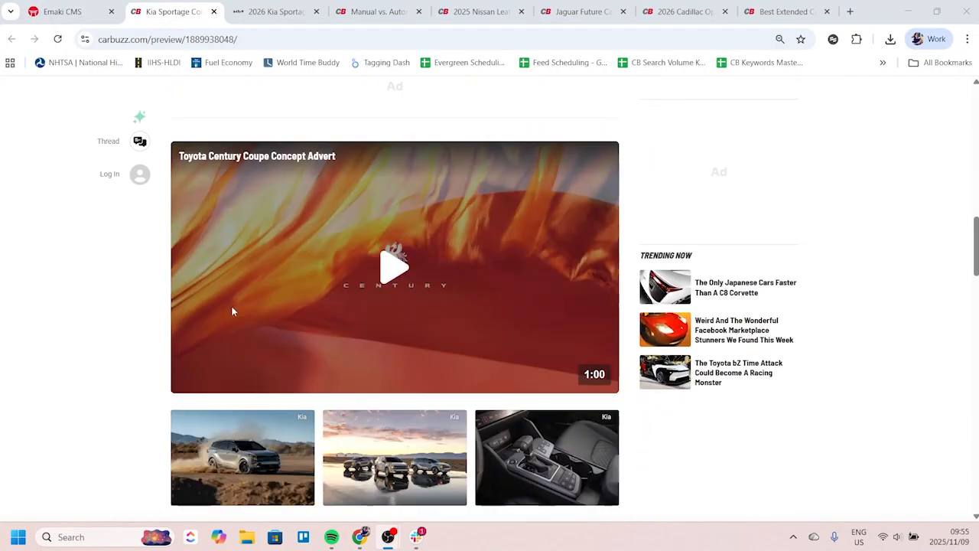
{"action": "scroll", "coordinate": [555, 299], "scroll_direction": "up", "scroll_amount": 2}
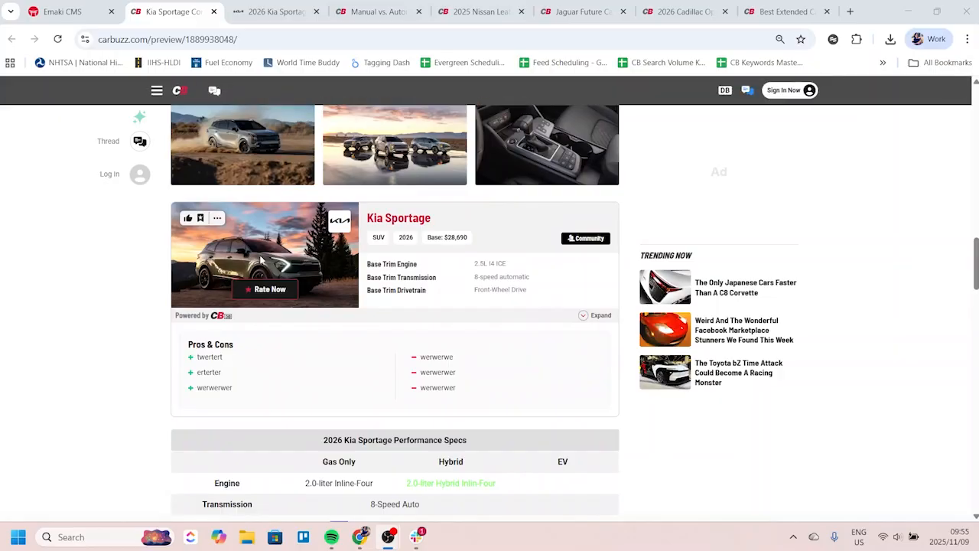
{"action": "left_click", "coordinate": [597, 315]}
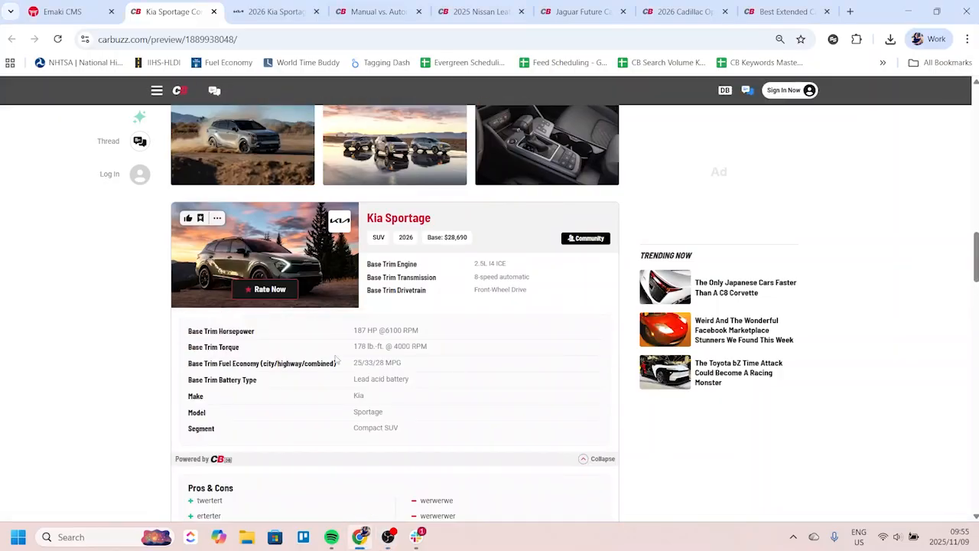
{"action": "scroll", "coordinate": [409, 378], "scroll_direction": "down", "scroll_amount": 2}
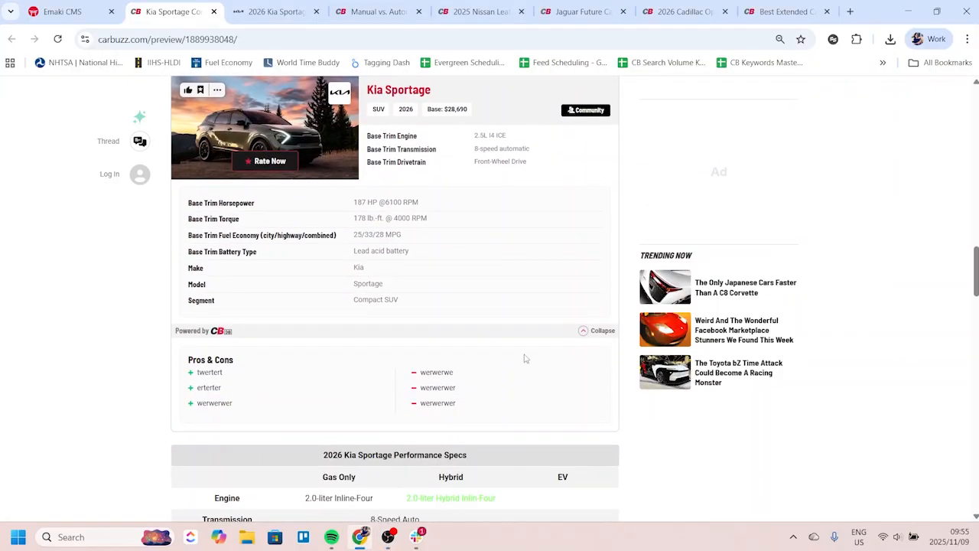
{"action": "scroll", "coordinate": [524, 358], "scroll_direction": "up", "scroll_amount": 1}
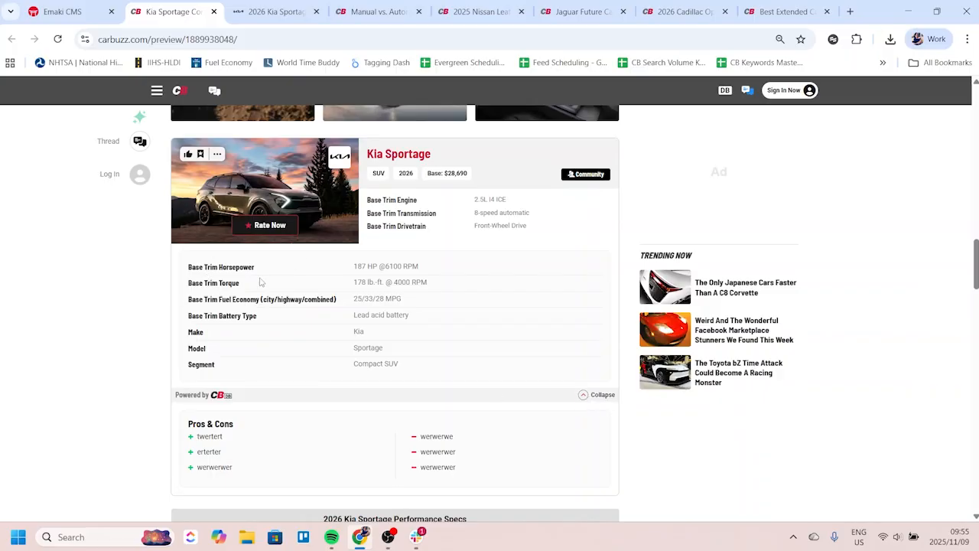
{"action": "left_click", "coordinate": [586, 395]}
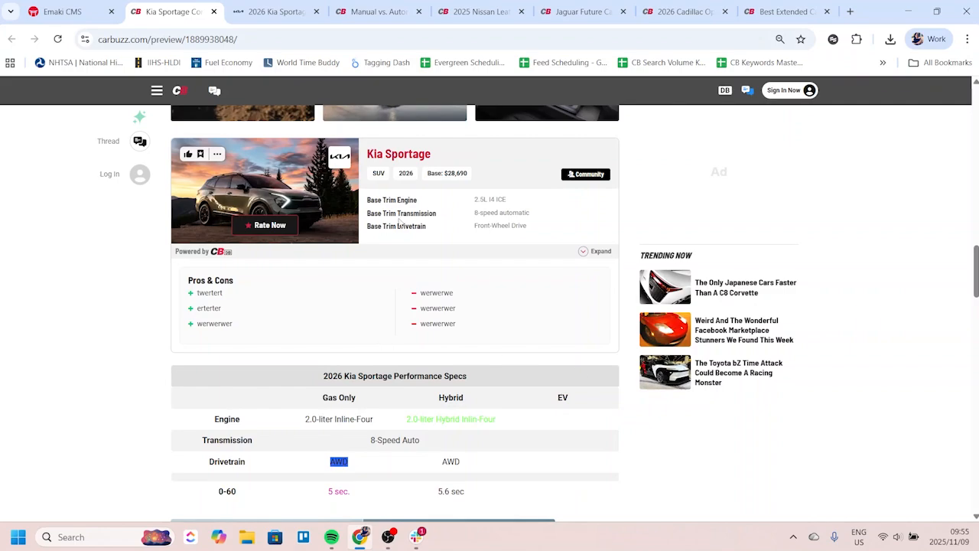
{"action": "left_click", "coordinate": [61, 12]}
Step: Delete the old Kia Sportage card from the article
{"action": "scroll", "coordinate": [59, 320], "scroll_direction": "down", "scroll_amount": 1}
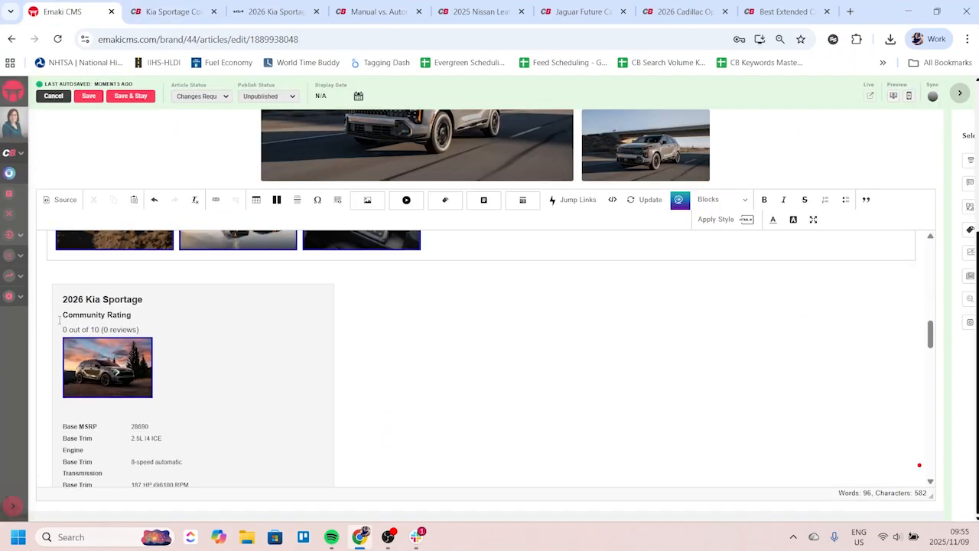
{"action": "key", "text": "Return"}
{"action": "key", "text": "Return"}
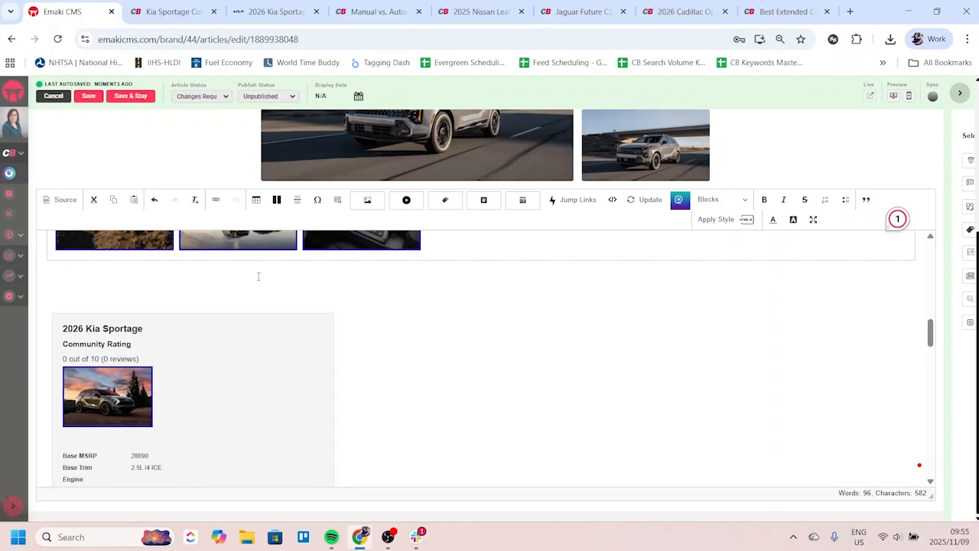
{"action": "key", "text": "Delete"}
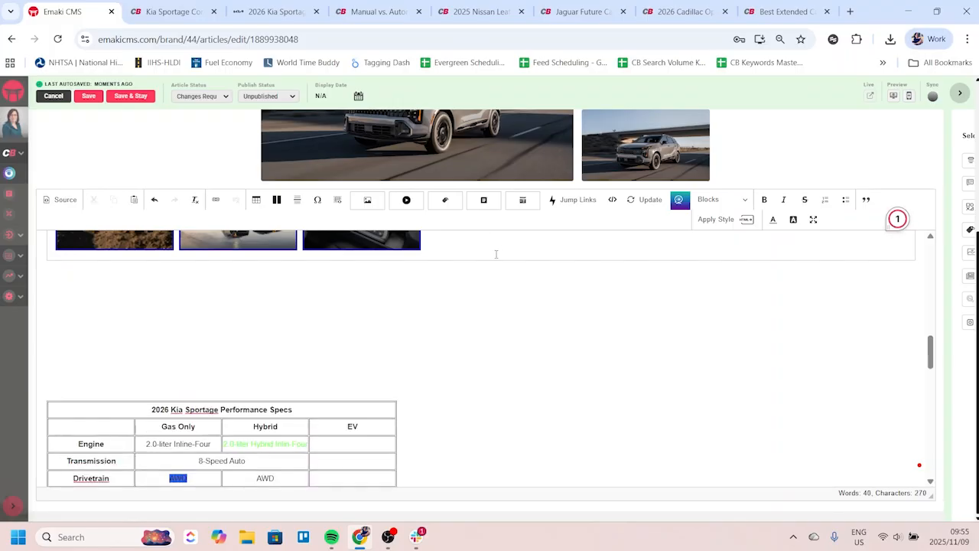
Step: Search tags for '2026 kia sportage', briefly checking the 2025 Nissan Leaf tab
{"action": "left_click", "coordinate": [445, 200]}
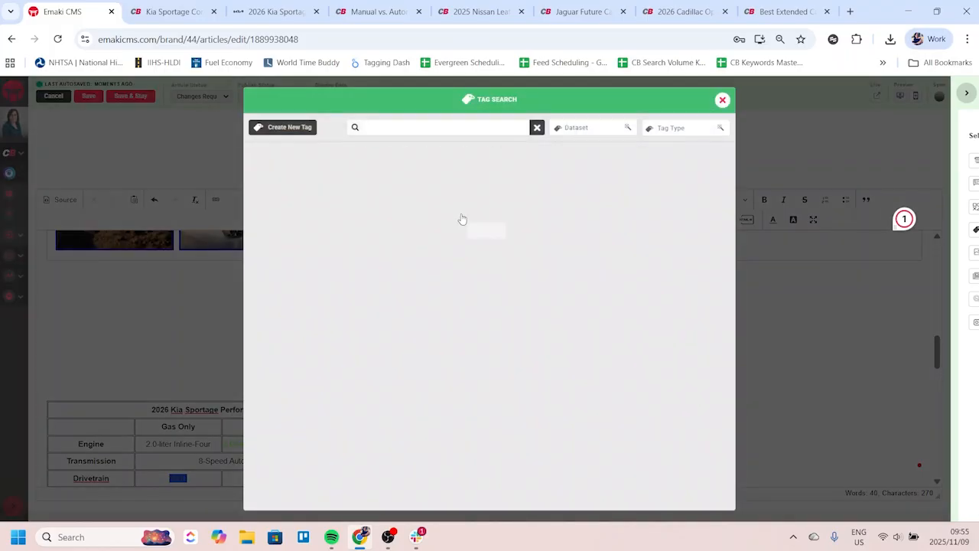
{"action": "left_click", "coordinate": [420, 124]}
{"action": "type", "text": "2026 kia sportage"}
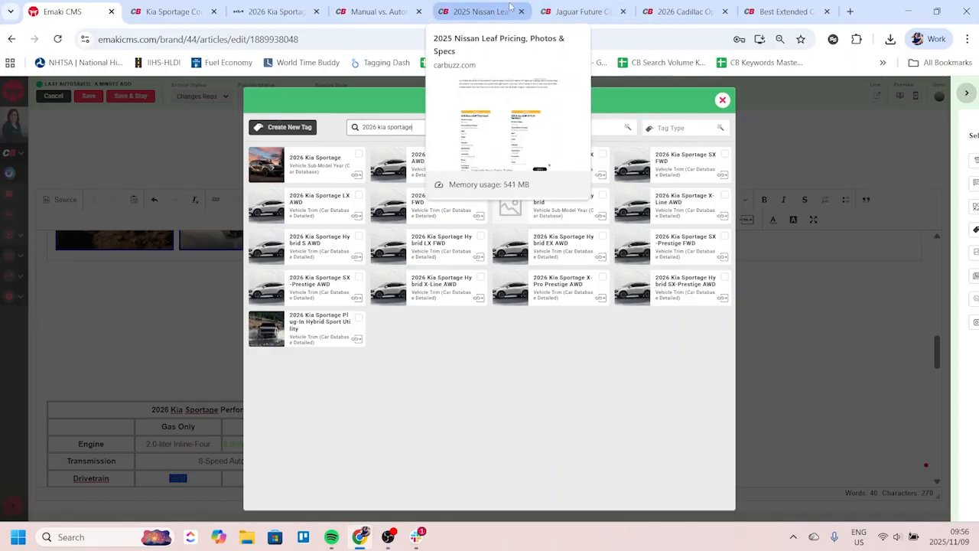
{"action": "left_click", "coordinate": [482, 11]}
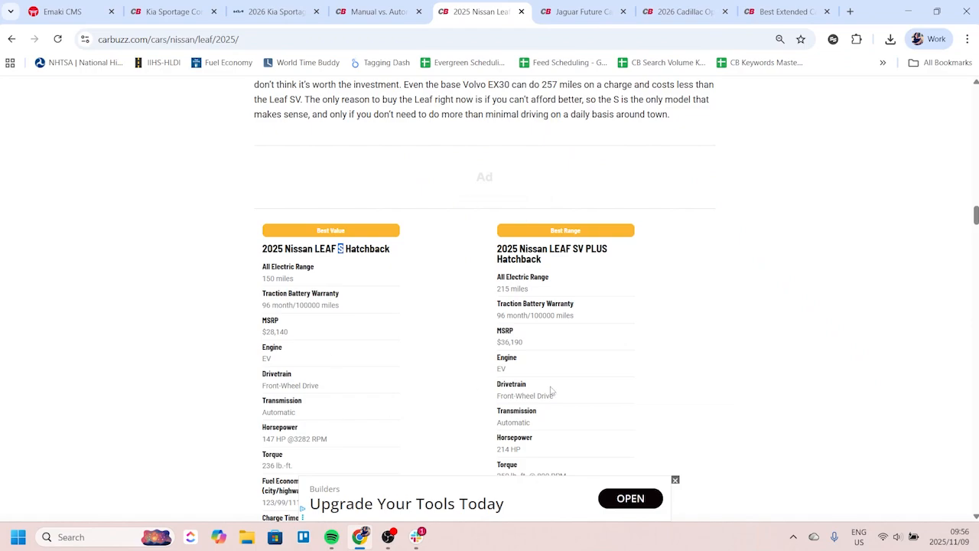
{"action": "left_click", "coordinate": [68, 4]}
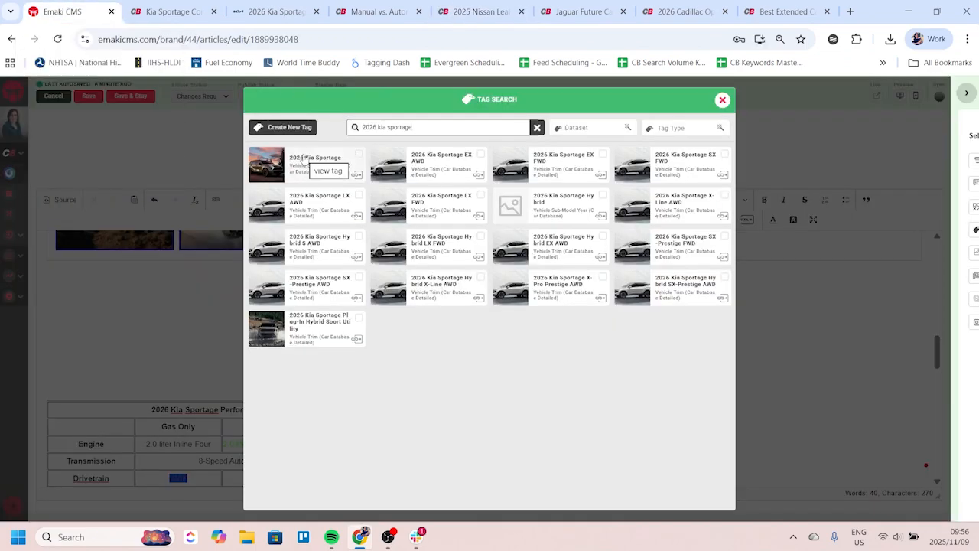
Step: Open the 2026 Kia Sportage tag card, pick a layout and clear all specs
{"action": "left_click", "coordinate": [301, 163]}
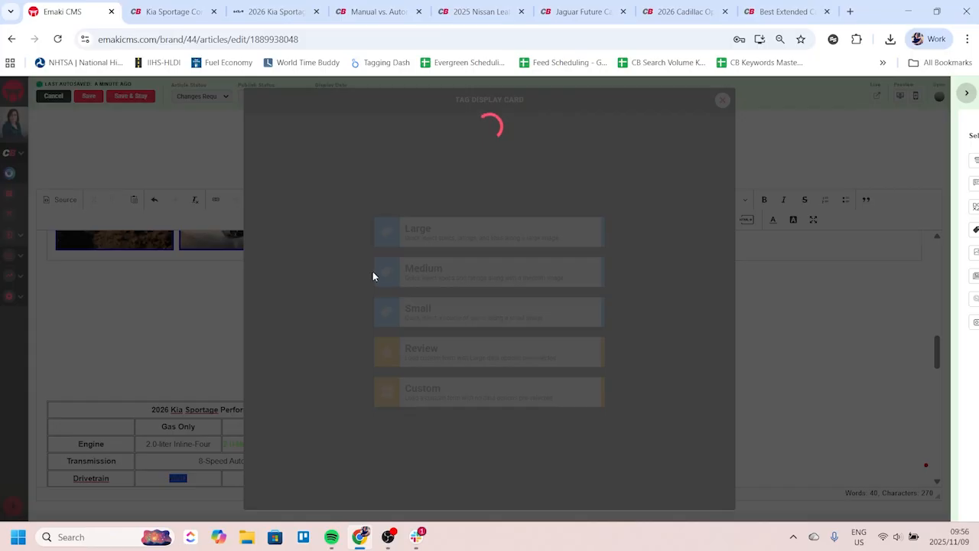
{"action": "left_click", "coordinate": [474, 348]}
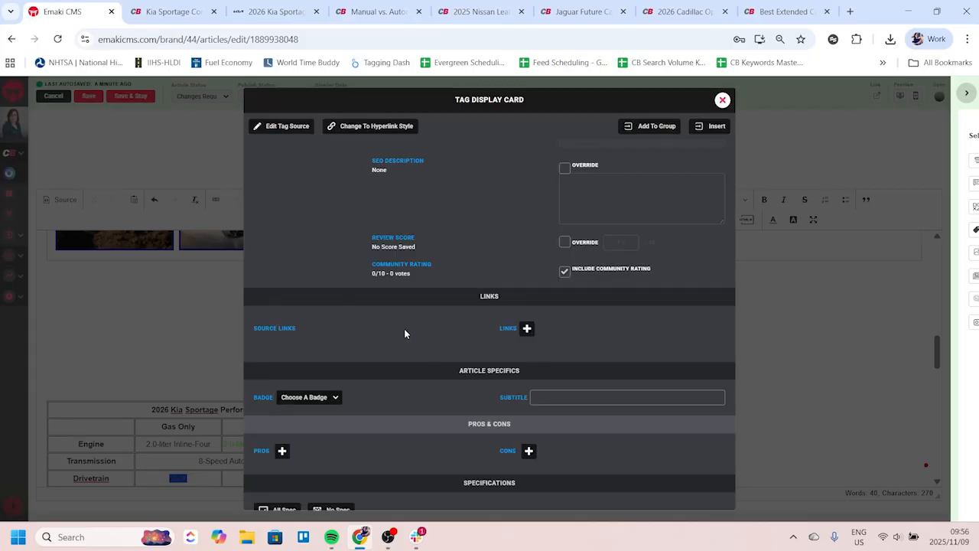
{"action": "scroll", "coordinate": [405, 275], "scroll_direction": "down", "scroll_amount": 7}
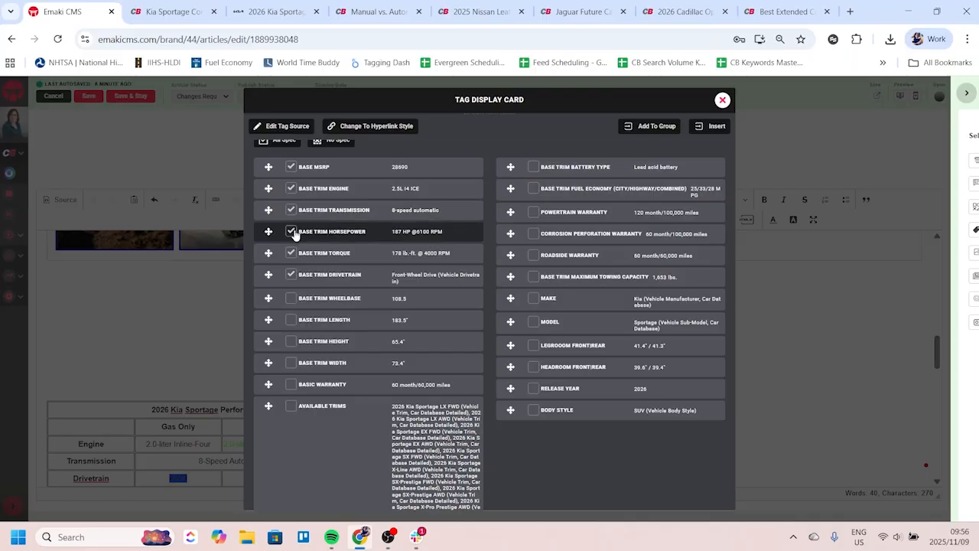
{"action": "scroll", "coordinate": [454, 299], "scroll_direction": "up", "scroll_amount": 3}
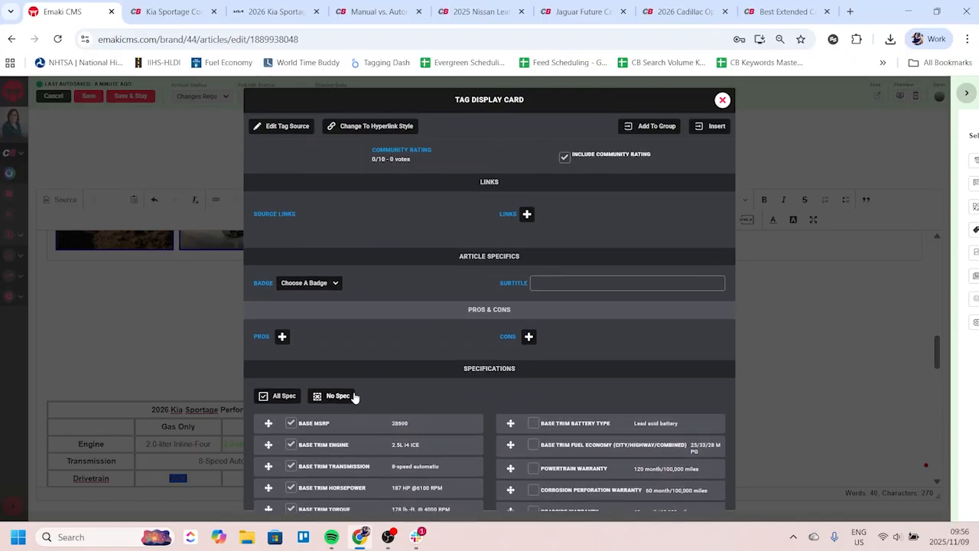
{"action": "left_click", "coordinate": [350, 394]}
{"action": "scroll", "coordinate": [356, 365], "scroll_direction": "down", "scroll_amount": 1}
{"action": "scroll", "coordinate": [356, 366], "scroll_direction": "down", "scroll_amount": 1}
Step: Tick MSRP, engine, transmission, horsepower, torque and drivetrain, then add the tag to a group
{"action": "left_click", "coordinate": [292, 296]}
{"action": "left_click", "coordinate": [290, 316]}
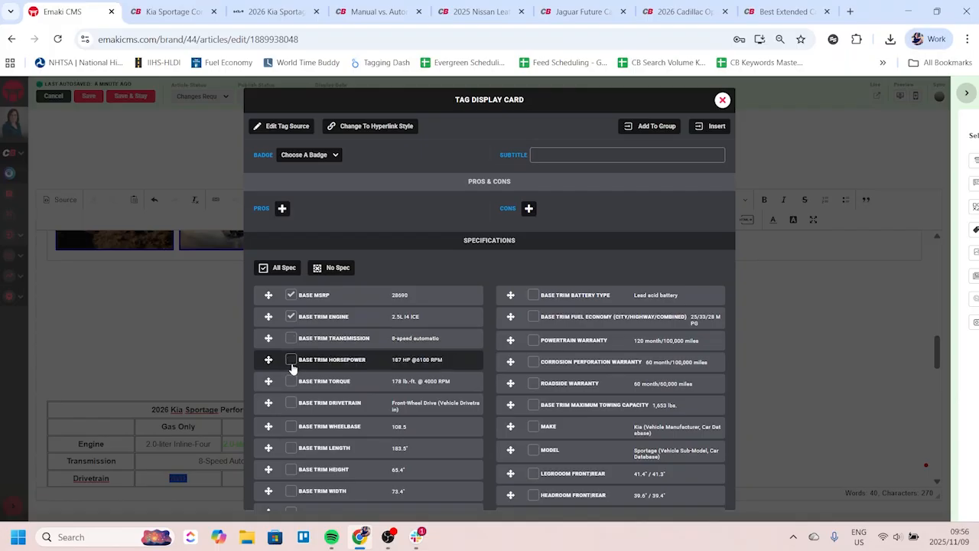
{"action": "left_click", "coordinate": [308, 339]}
{"action": "left_click", "coordinate": [315, 361]}
{"action": "left_click", "coordinate": [312, 382]}
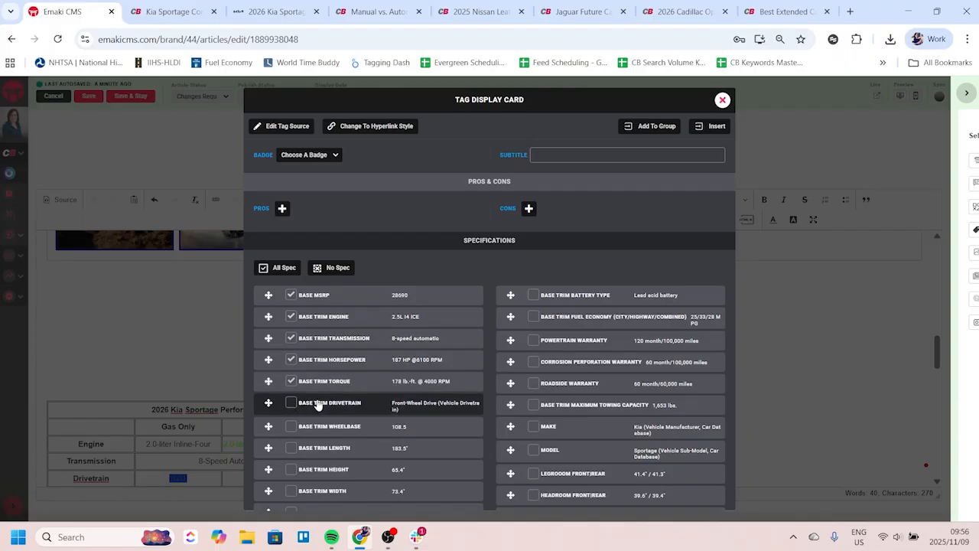
{"action": "left_click", "coordinate": [316, 404]}
{"action": "scroll", "coordinate": [367, 390], "scroll_direction": "up", "scroll_amount": 10}
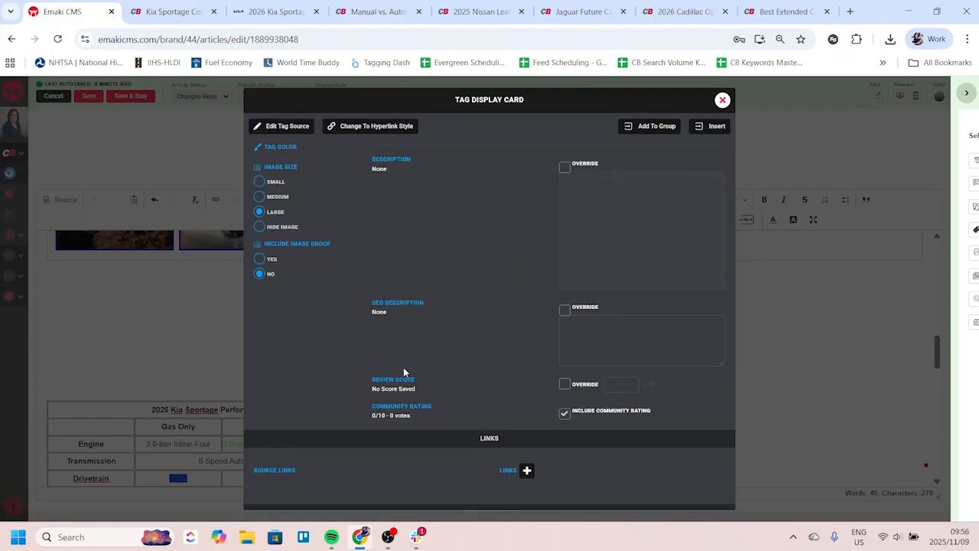
{"action": "scroll", "coordinate": [404, 371], "scroll_direction": "up", "scroll_amount": 3}
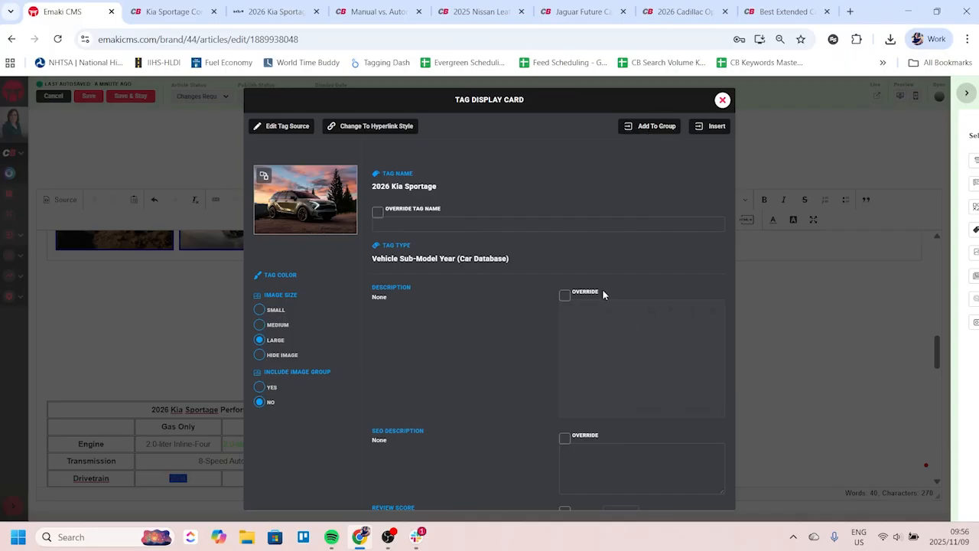
{"action": "left_click", "coordinate": [660, 126]}
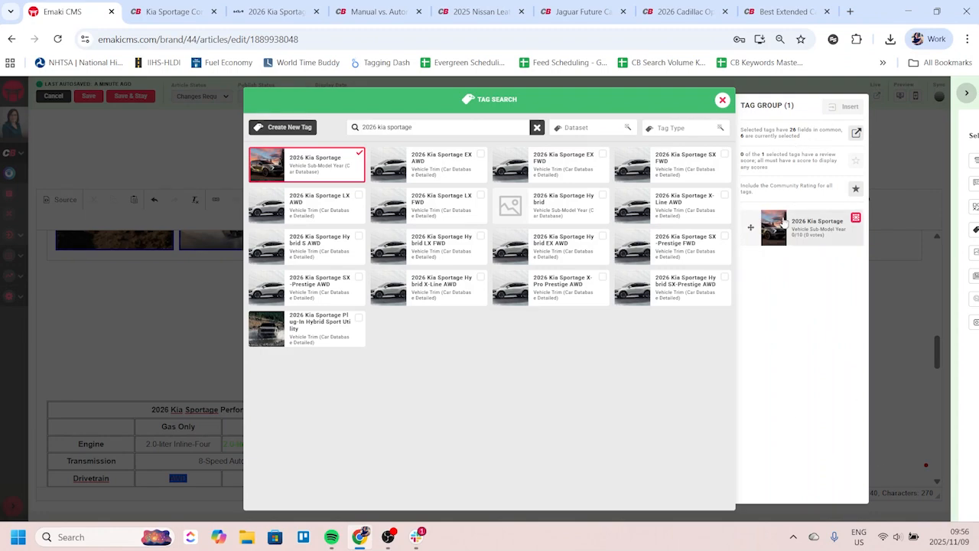
Step: Search 'toyota rav4' and add the 2026 Toyota RAV4 to the group beside the Sportage
{"action": "left_click_drag", "start_coordinate": [450, 131], "coordinate": [377, 129]}
{"action": "type", "text": "toyo"}
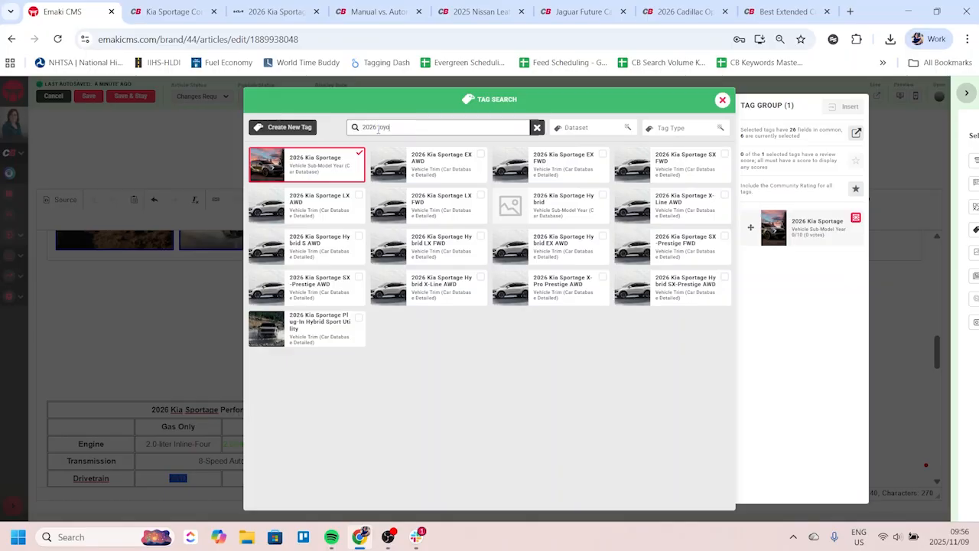
{"action": "type", "text": "ta rav4"}
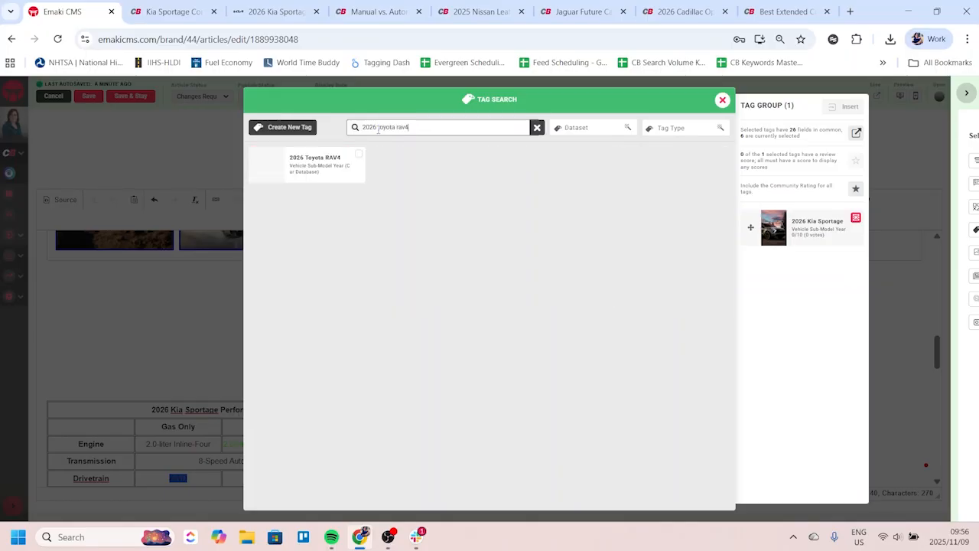
{"action": "left_click", "coordinate": [318, 158]}
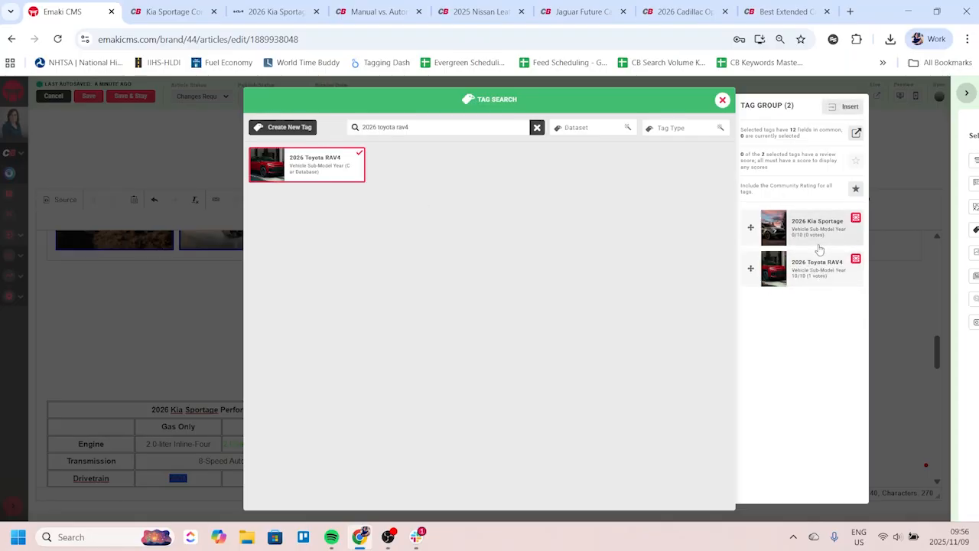
{"action": "mouse_move", "coordinate": [751, 268]}
{"action": "left_mouse_down"}
{"action": "mouse_move", "coordinate": [752, 245]}
{"action": "mouse_move", "coordinate": [758, 274]}
{"action": "left_mouse_up"}
{"action": "left_click", "coordinate": [857, 261]}
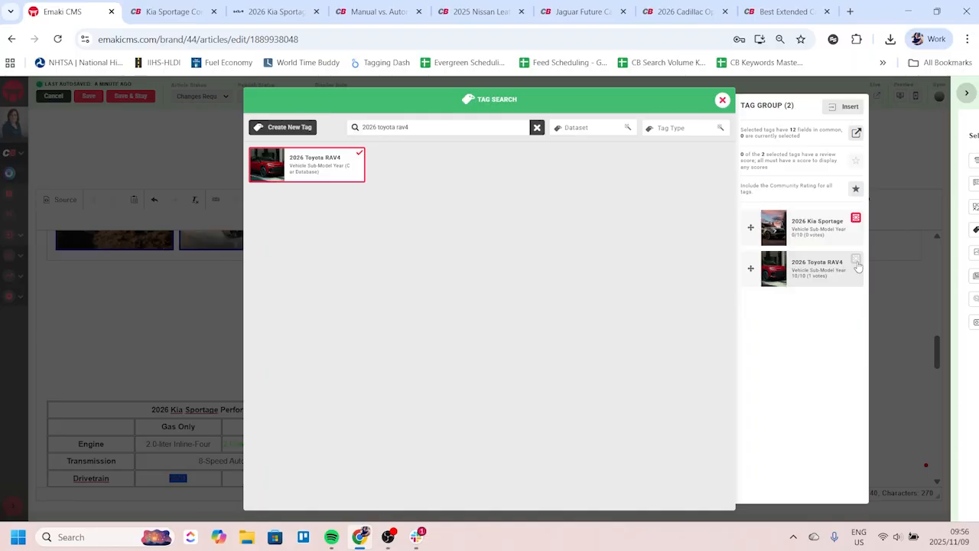
{"action": "left_click", "coordinate": [858, 261]}
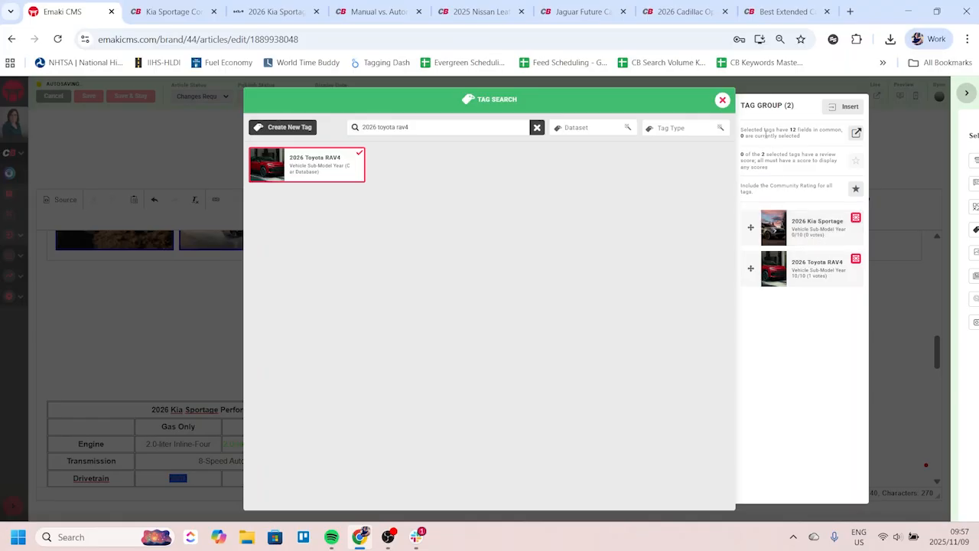
Step: Choose base-trim engine, transmission, horsepower and drivetrain as common specs, then insert the Sportage–RAV4 tag group
{"action": "left_click", "coordinate": [856, 134]}
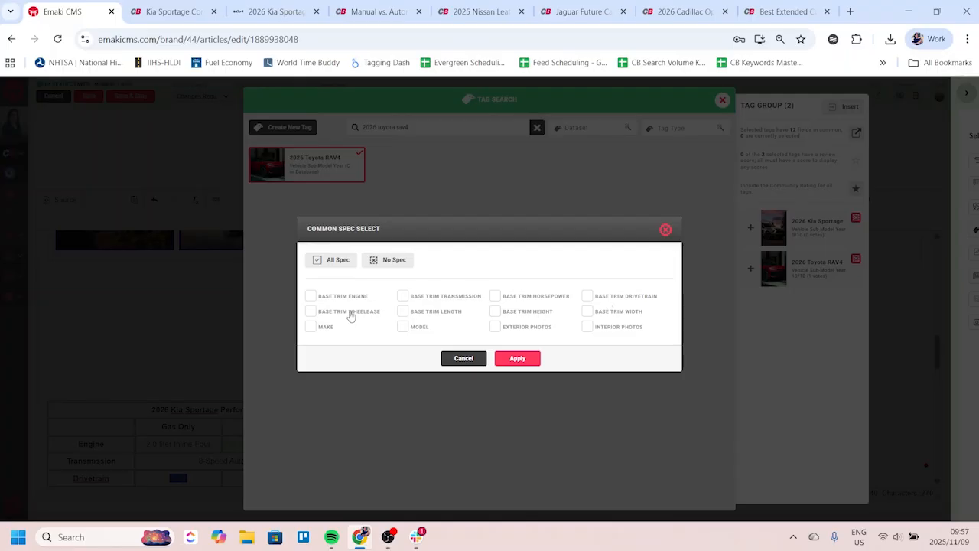
{"action": "left_click", "coordinate": [322, 297]}
{"action": "left_click", "coordinate": [341, 313]}
{"action": "left_click", "coordinate": [424, 299]}
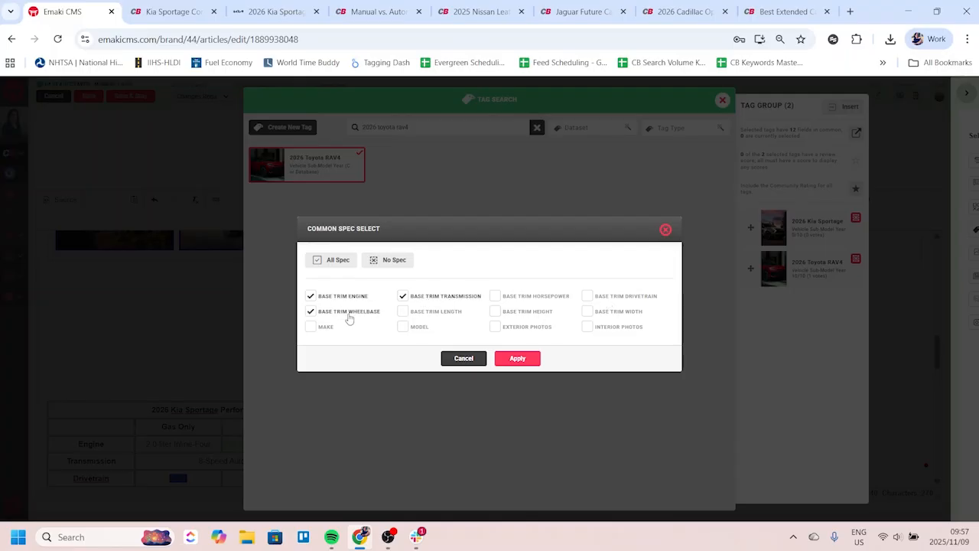
{"action": "left_click", "coordinate": [351, 315]}
{"action": "left_click", "coordinate": [525, 303]}
{"action": "left_click", "coordinate": [640, 301]}
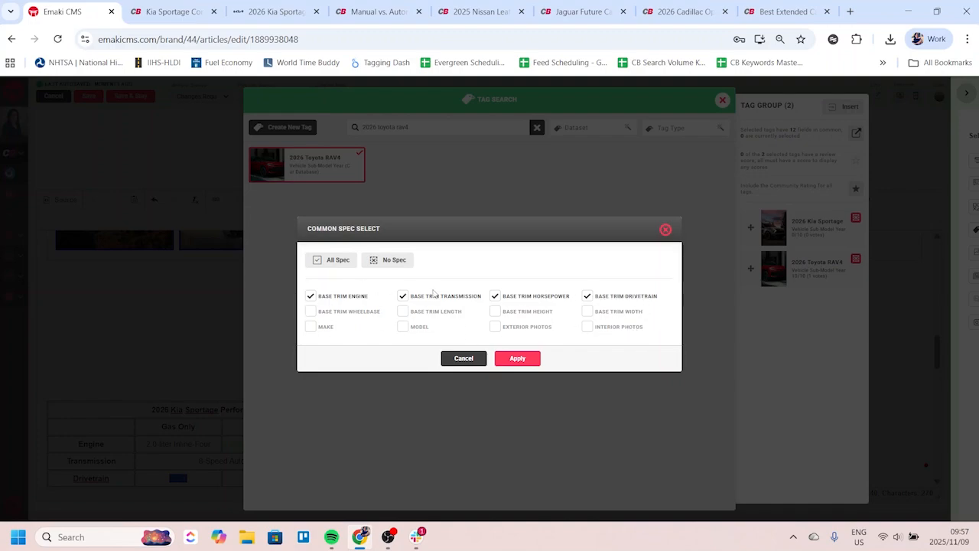
{"action": "left_click", "coordinate": [518, 360]}
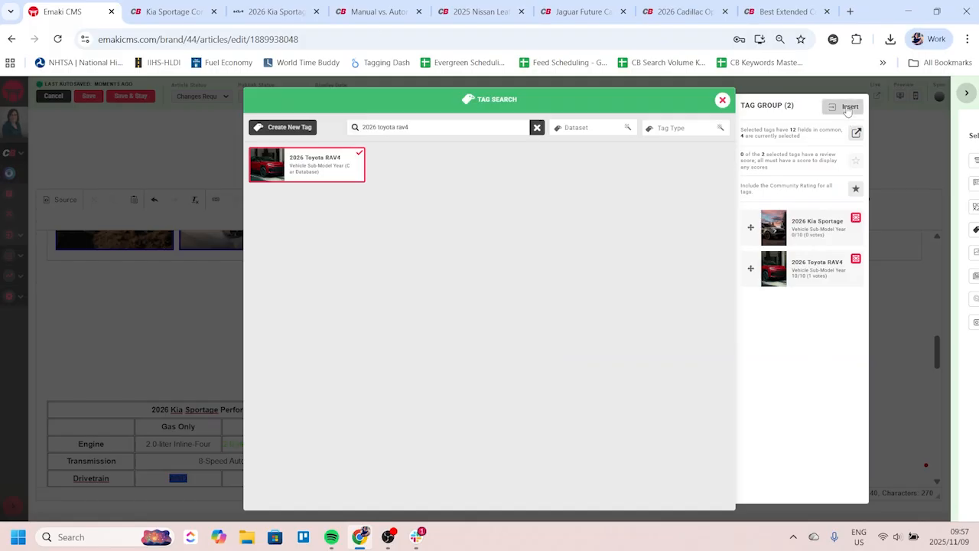
{"action": "left_click", "coordinate": [848, 108]}
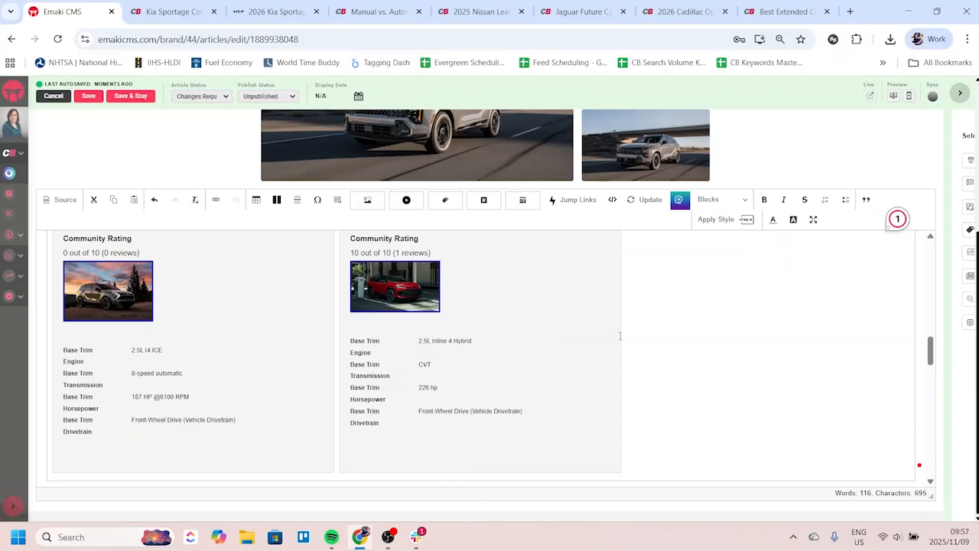
Step: Check the inserted Sportage–RAV4 tag group and save the article with Save & Stay
{"action": "scroll", "coordinate": [265, 351], "scroll_direction": "up", "scroll_amount": 1}
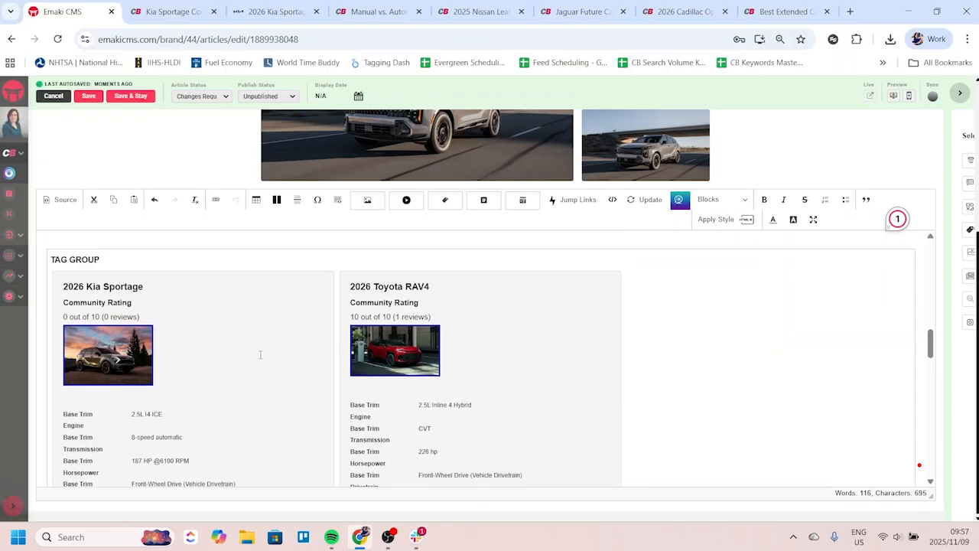
{"action": "scroll", "coordinate": [260, 354], "scroll_direction": "down", "scroll_amount": 2}
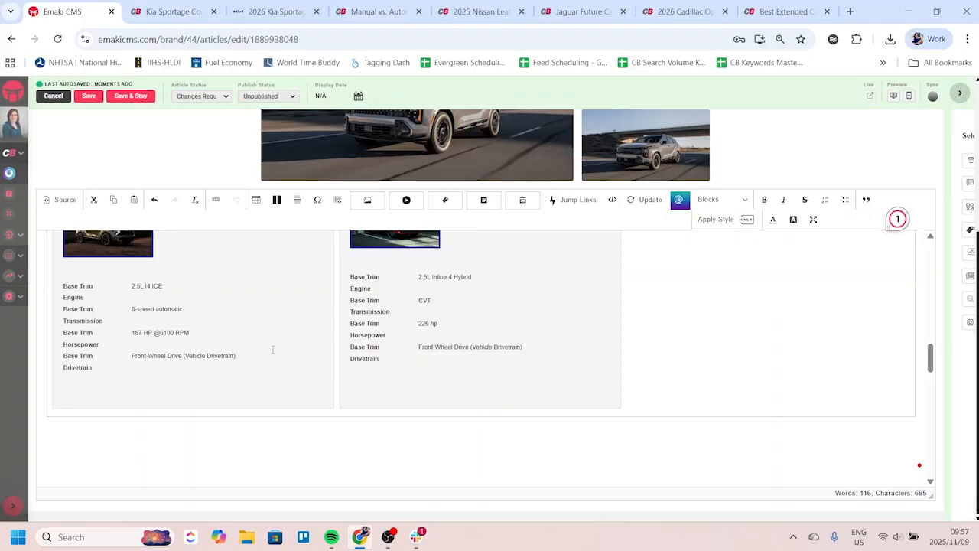
{"action": "scroll", "coordinate": [273, 349], "scroll_direction": "up", "scroll_amount": 2}
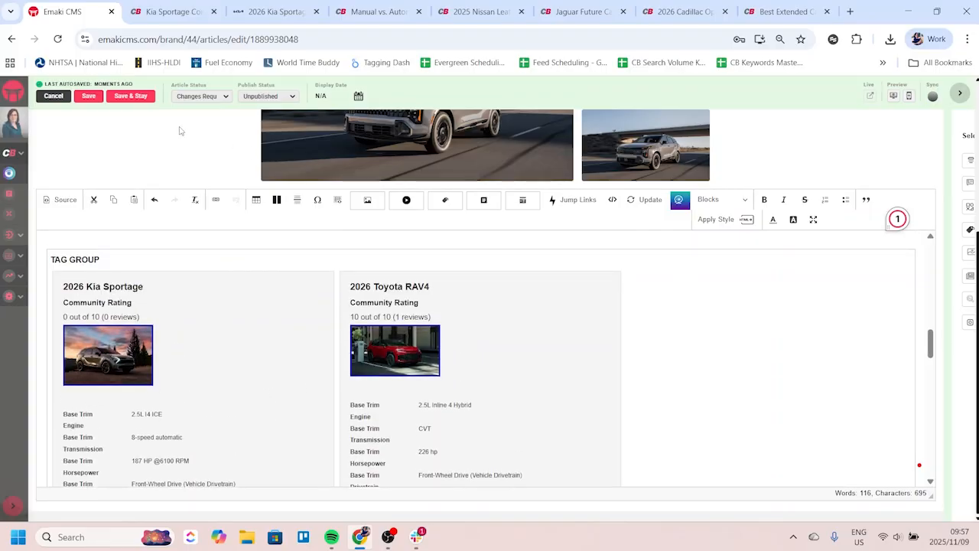
{"action": "left_click", "coordinate": [131, 96]}
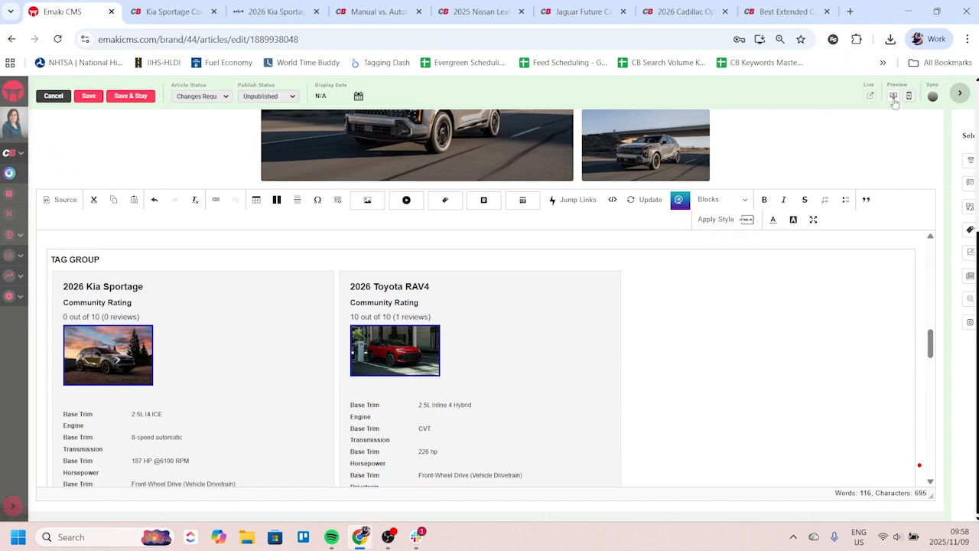
Step: Open the article's desktop preview and scroll to the Kia Sportage and Toyota RAV4 cards
{"action": "left_click", "coordinate": [893, 97]}
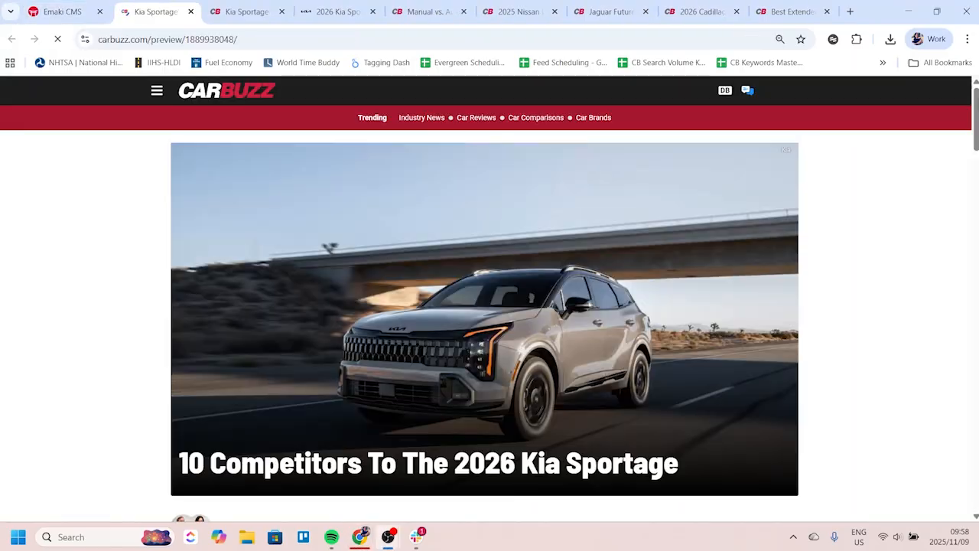
{"action": "scroll", "coordinate": [487, 375], "scroll_direction": "down", "scroll_amount": 16}
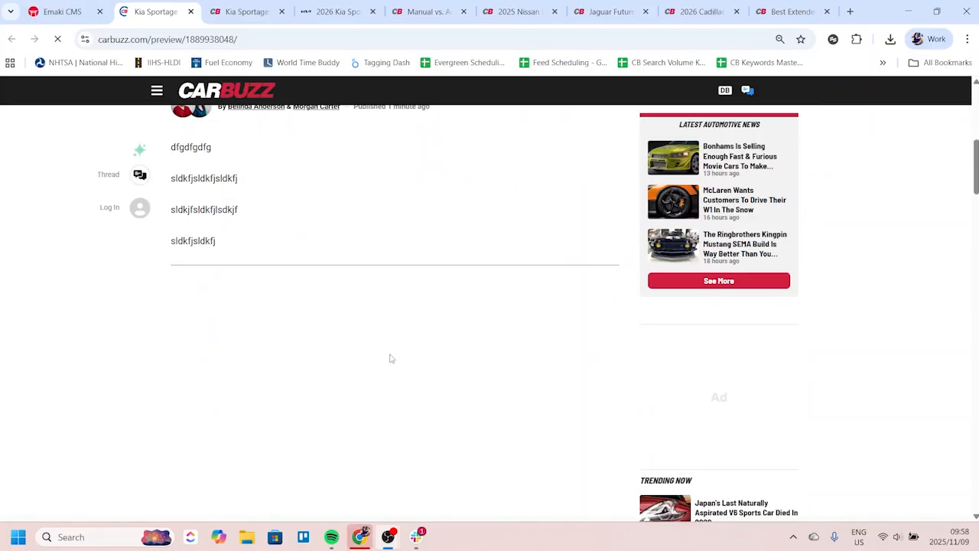
{"action": "scroll", "coordinate": [337, 358], "scroll_direction": "down", "scroll_amount": 2}
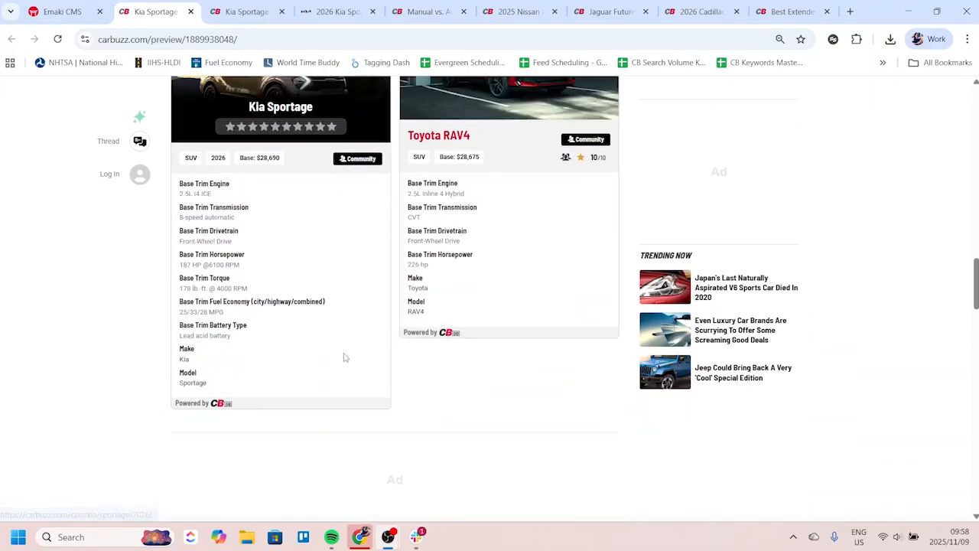
{"action": "scroll", "coordinate": [355, 365], "scroll_direction": "up", "scroll_amount": 3}
{"action": "scroll", "coordinate": [373, 370], "scroll_direction": "down", "scroll_amount": 2}
{"action": "scroll", "coordinate": [322, 368], "scroll_direction": "up", "scroll_amount": 1}
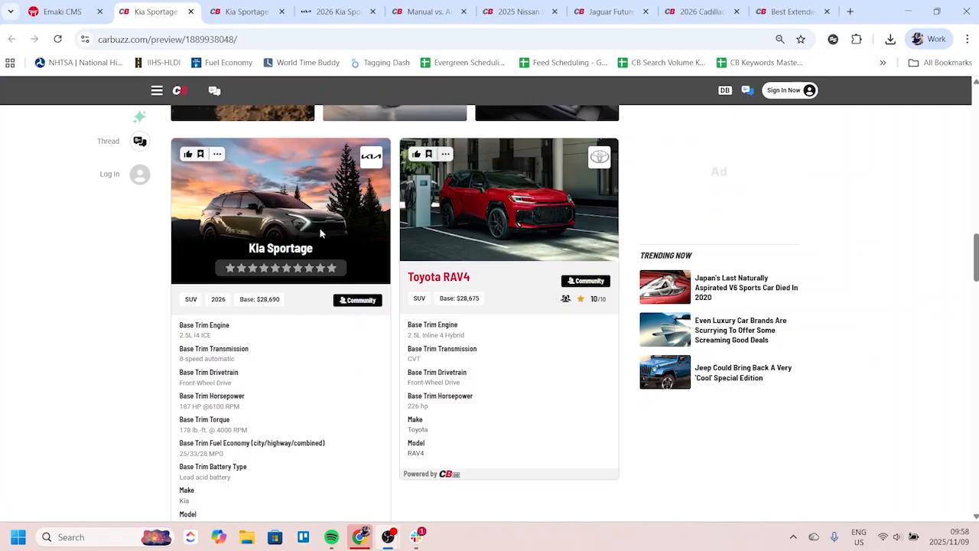
{"action": "scroll", "coordinate": [459, 298], "scroll_direction": "down", "scroll_amount": 1}
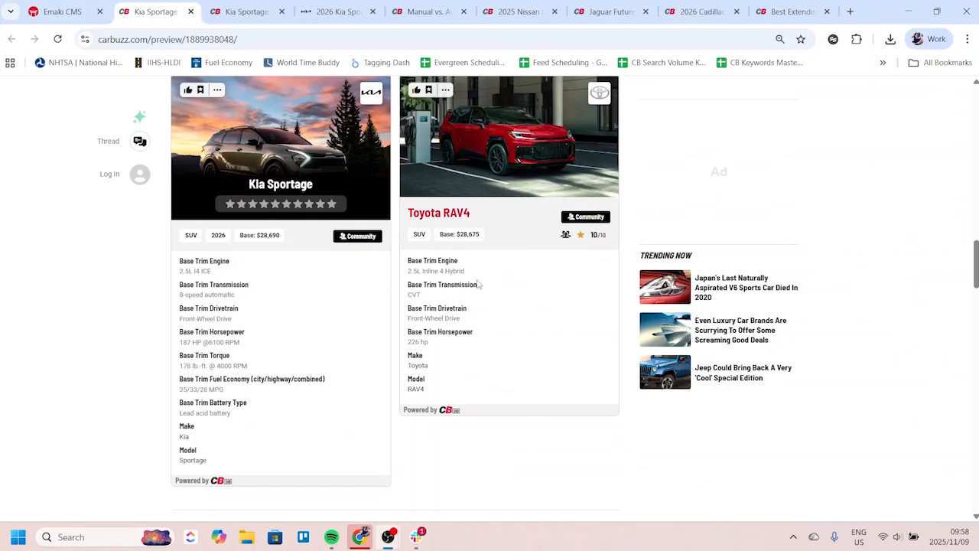
{"action": "scroll", "coordinate": [321, 307], "scroll_direction": "up", "scroll_amount": 1}
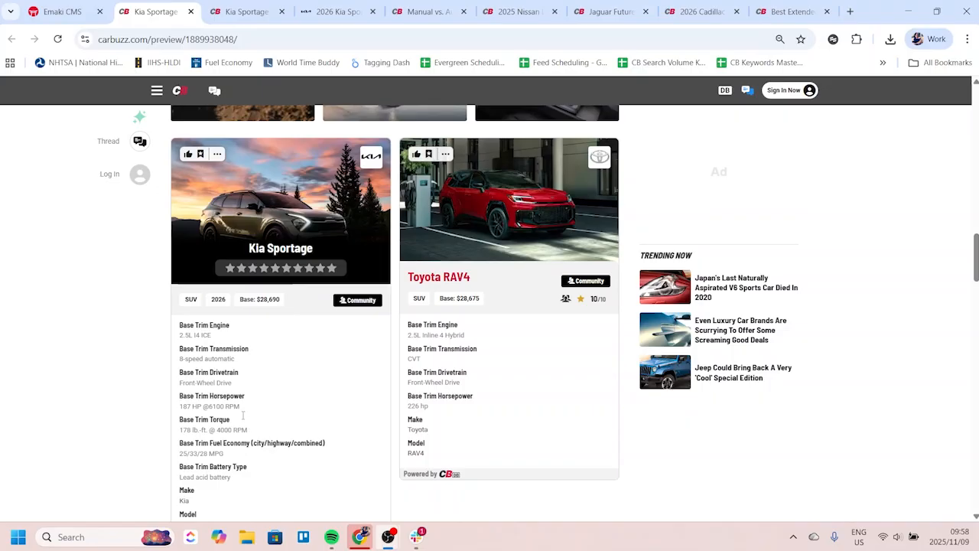
Step: Back in the editor, search for '2026 Kia sportage' and pick the 2026 Kia Sportage tag
{"action": "left_click", "coordinate": [76, 9]}
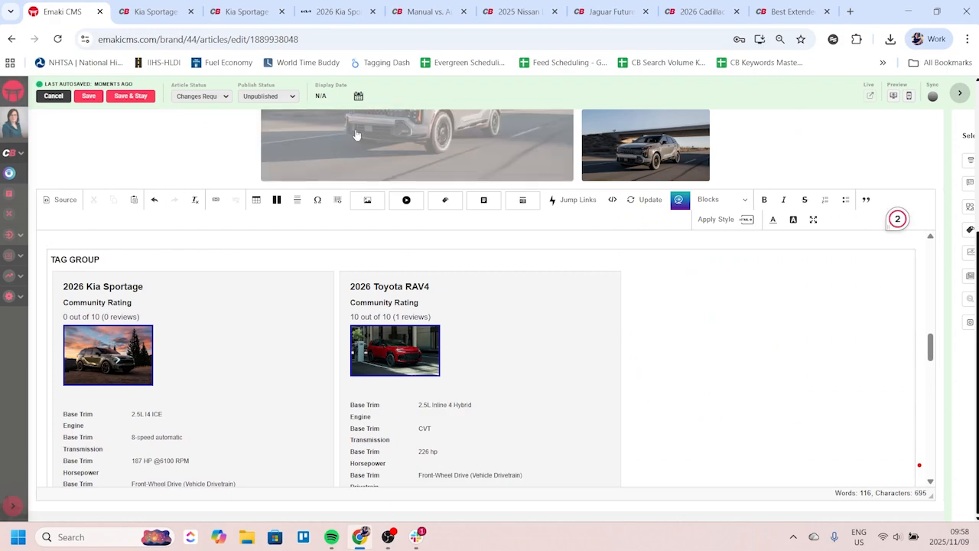
{"action": "scroll", "coordinate": [115, 290], "scroll_direction": "down", "scroll_amount": 2}
{"action": "scroll", "coordinate": [84, 334], "scroll_direction": "up", "scroll_amount": 3}
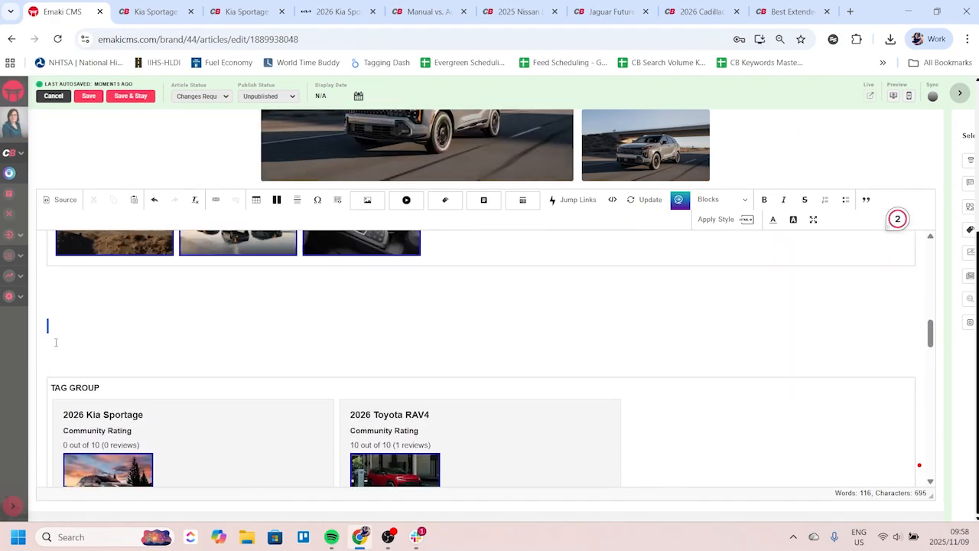
{"action": "scroll", "coordinate": [55, 342], "scroll_direction": "down", "scroll_amount": 6}
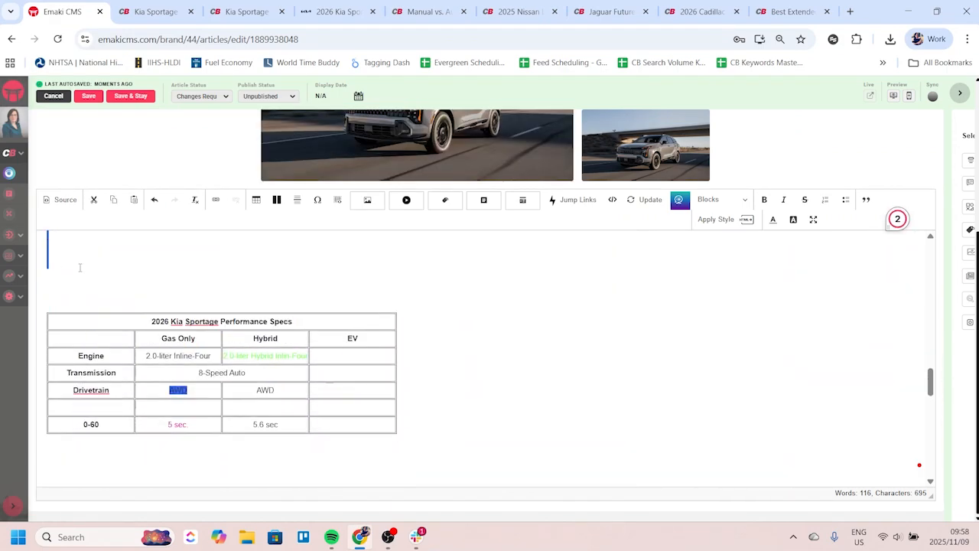
{"action": "scroll", "coordinate": [69, 322], "scroll_direction": "up", "scroll_amount": 5}
{"action": "scroll", "coordinate": [58, 378], "scroll_direction": "down", "scroll_amount": 2}
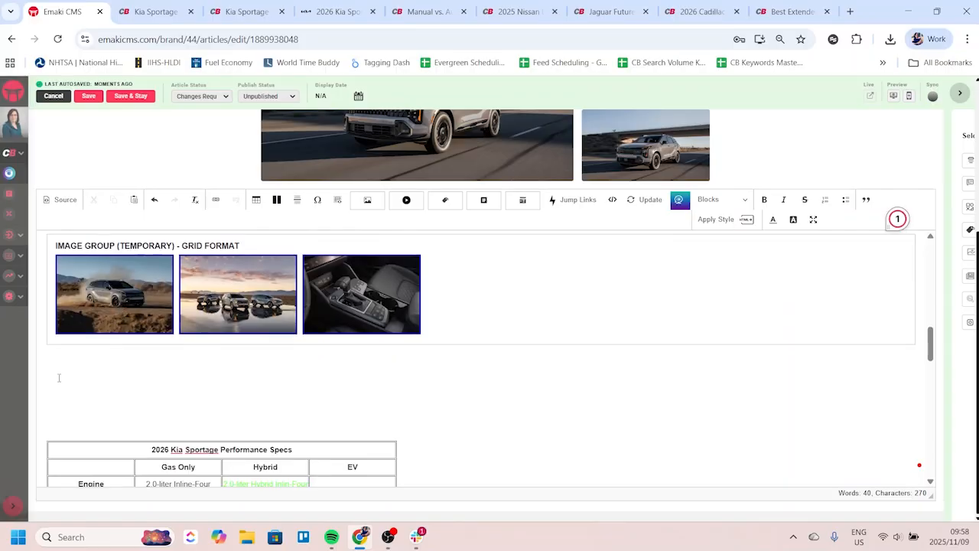
{"action": "left_click", "coordinate": [444, 200]}
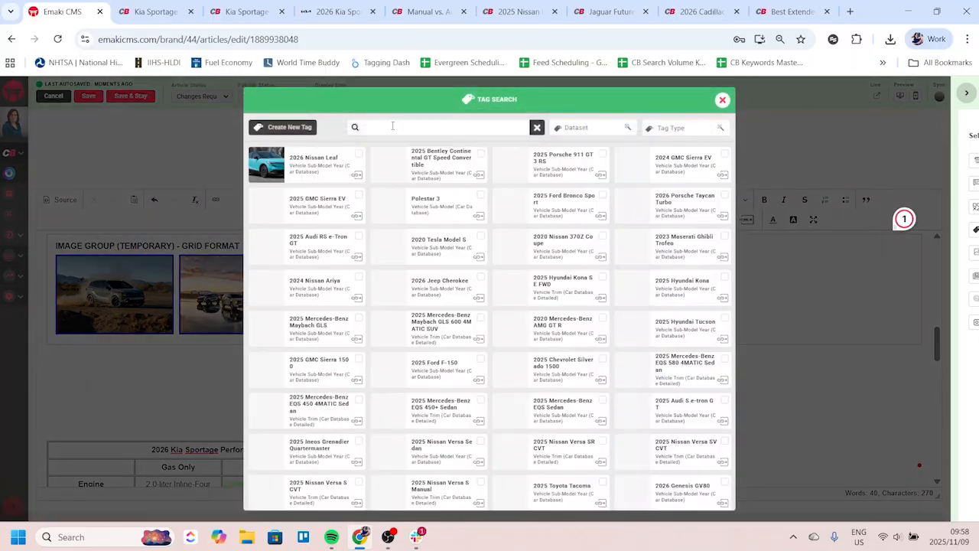
{"action": "left_click", "coordinate": [393, 127]}
{"action": "type", "text": "2026"}
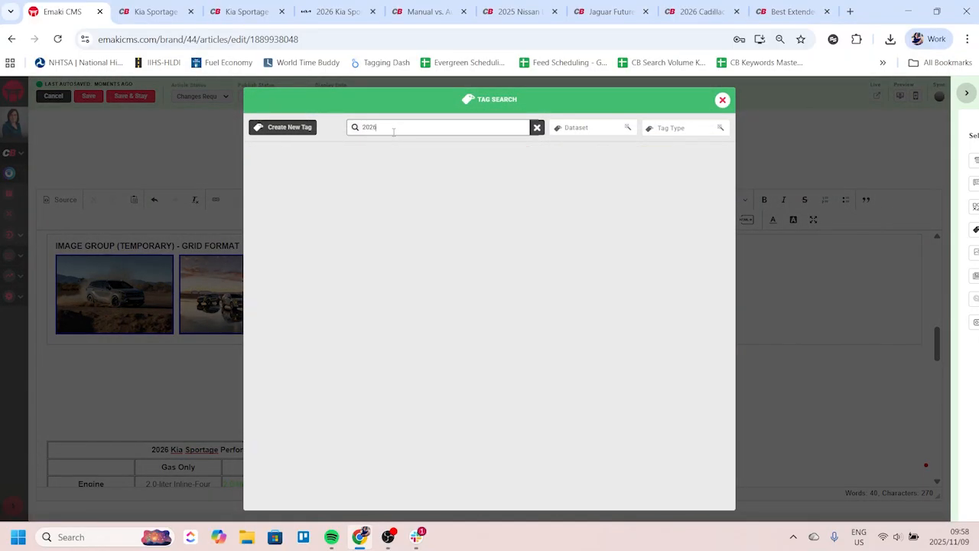
{"action": "type", "text": " Kia sportage"}
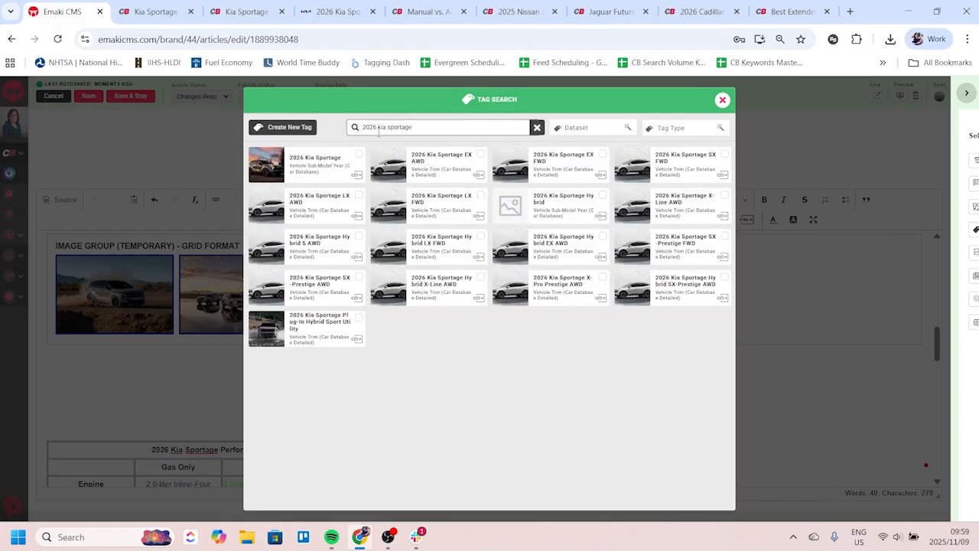
{"action": "left_click", "coordinate": [321, 163]}
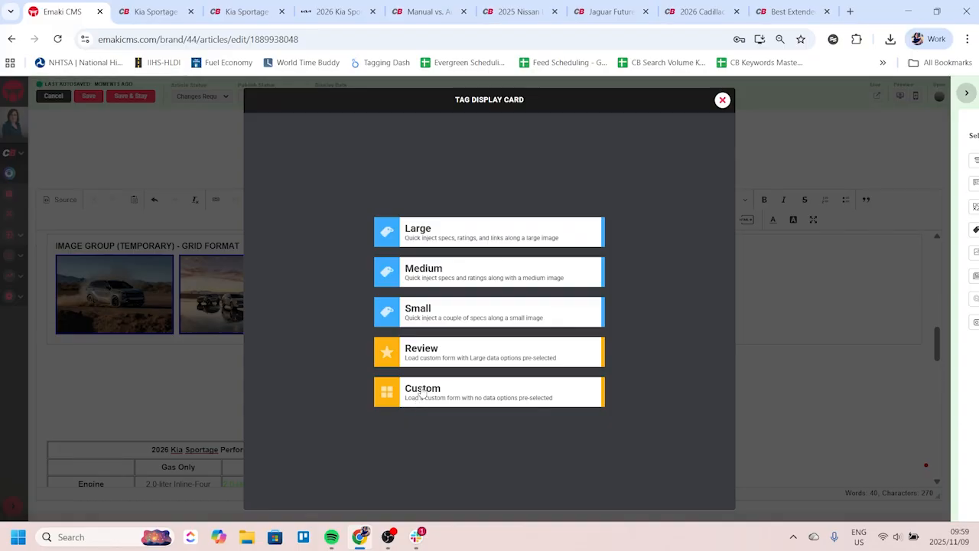
Step: Start a tag group with the 2026 Kia Sportage via Custom and search for 'toyota ra'
{"action": "left_click", "coordinate": [421, 395]}
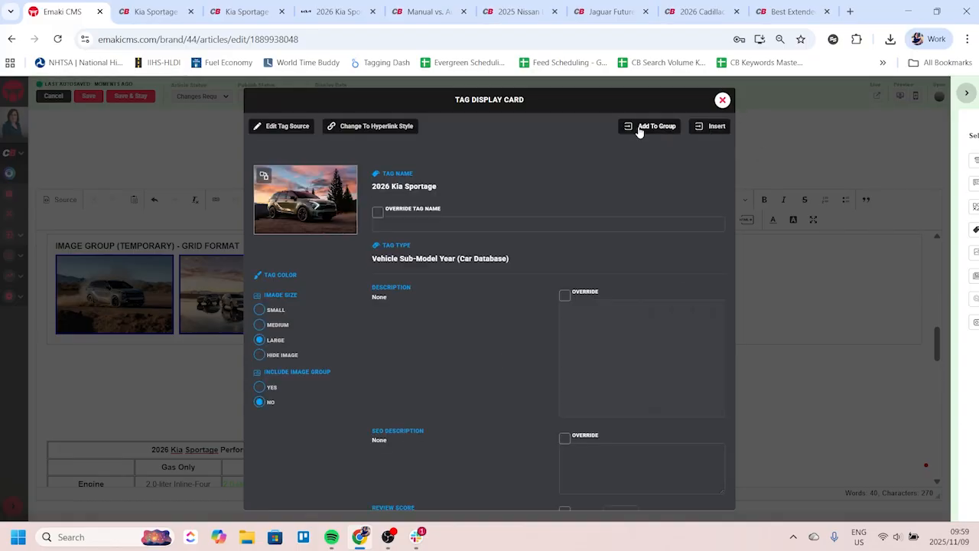
{"action": "scroll", "coordinate": [448, 344], "scroll_direction": "down", "scroll_amount": 8}
{"action": "scroll", "coordinate": [390, 356], "scroll_direction": "up", "scroll_amount": 3}
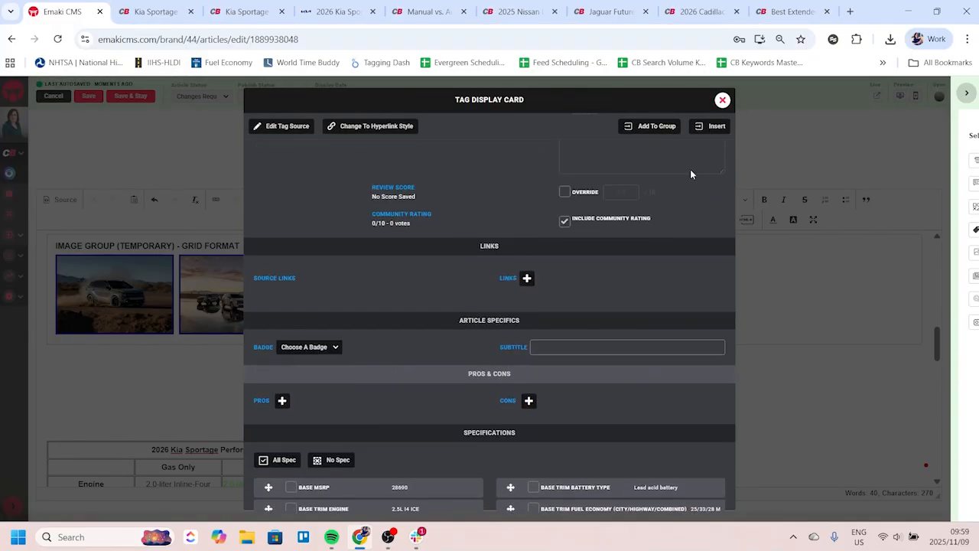
{"action": "scroll", "coordinate": [612, 162], "scroll_direction": "up", "scroll_amount": 5}
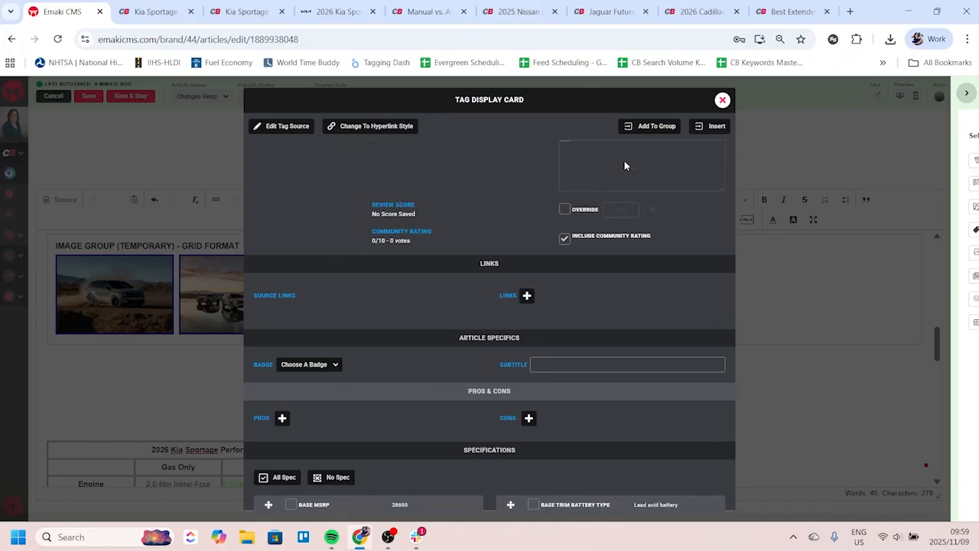
{"action": "left_click", "coordinate": [646, 126]}
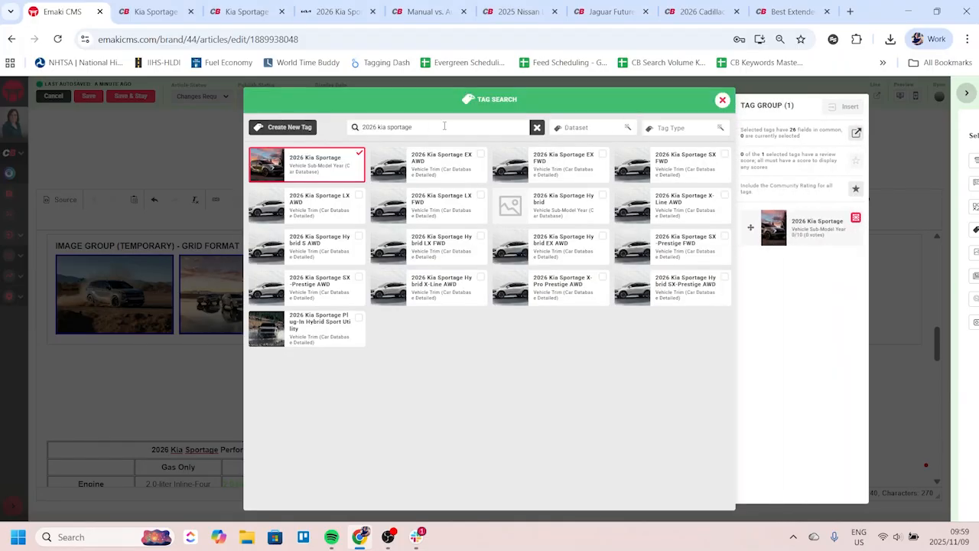
{"action": "left_click", "coordinate": [444, 127]}
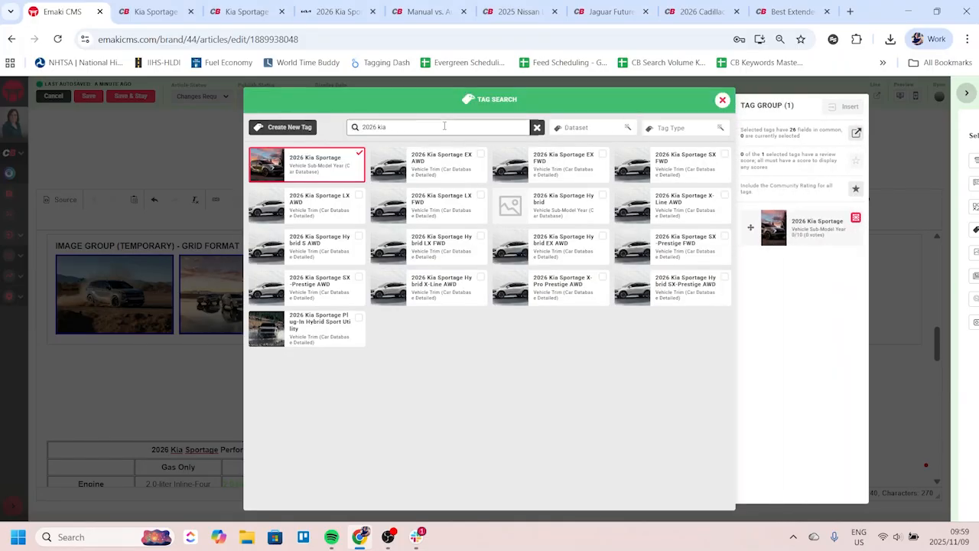
{"action": "type", "text": "toyota rav4"}
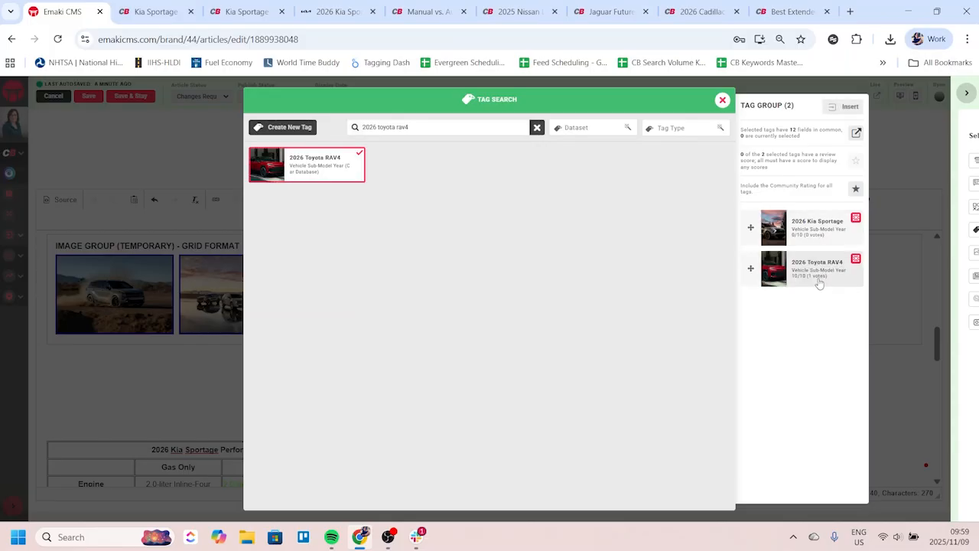
Step: Compare base-trim engine, transmission, horsepower and drivetrain, insert the tag group, and save
{"action": "left_click", "coordinate": [855, 134]}
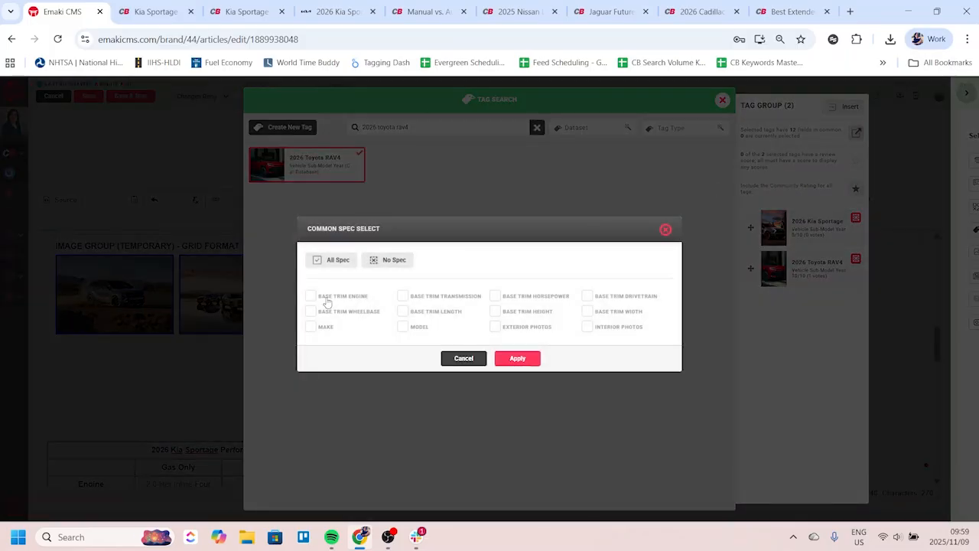
{"action": "left_click", "coordinate": [336, 300]}
{"action": "left_click", "coordinate": [450, 297]}
{"action": "left_click", "coordinate": [533, 298]}
{"action": "left_click", "coordinate": [599, 300]}
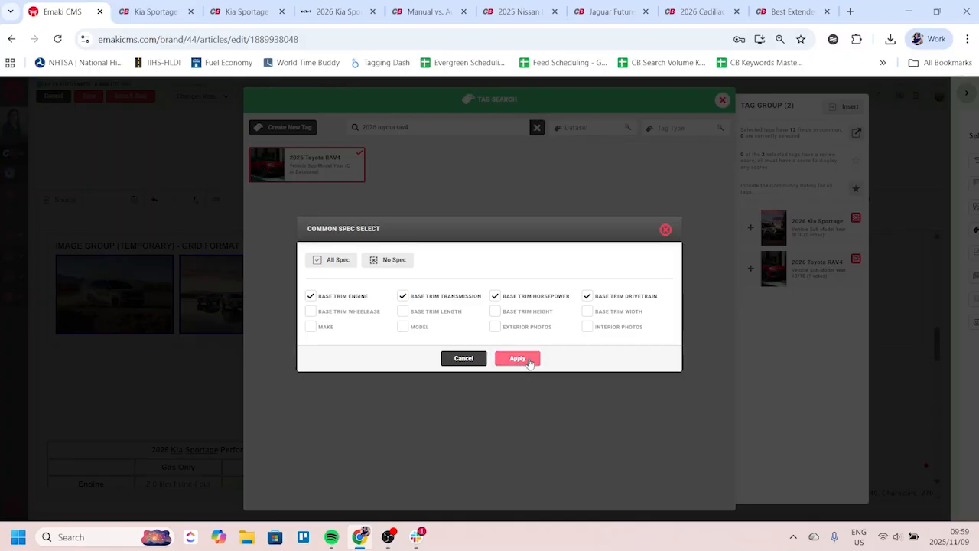
{"action": "left_click", "coordinate": [528, 361]}
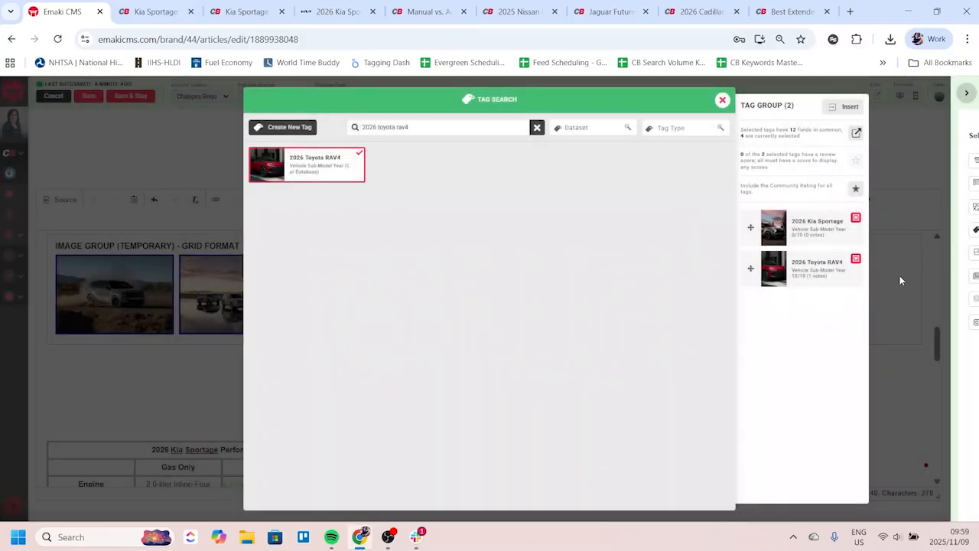
{"action": "left_click", "coordinate": [849, 108]}
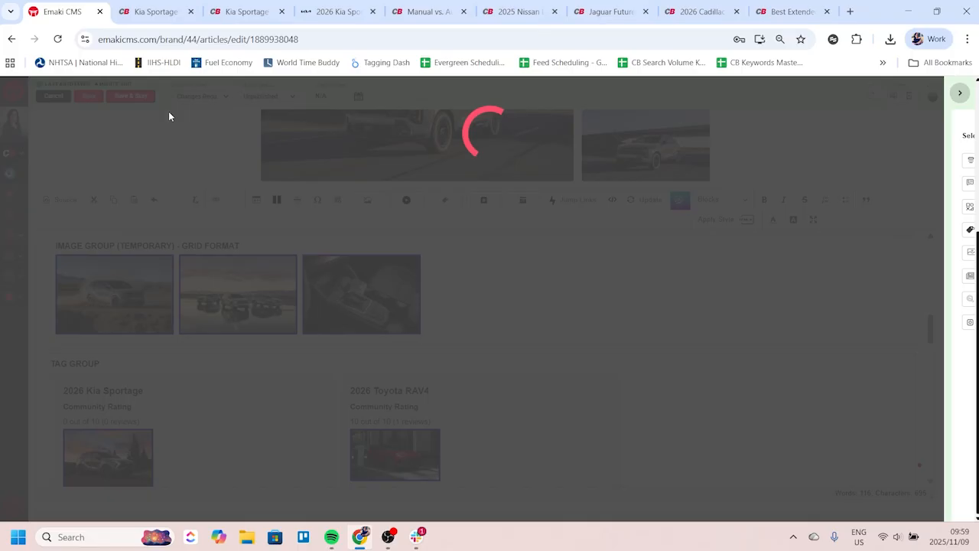
{"action": "left_click", "coordinate": [131, 96]}
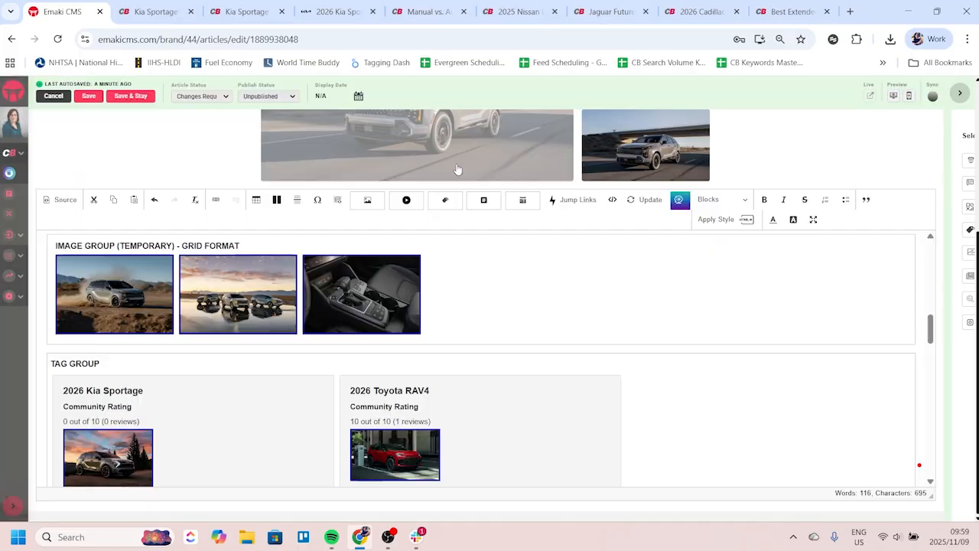
Step: Preview the saved article and scroll to the Sportage and RAV4 comparison cards
{"action": "left_click", "coordinate": [895, 97]}
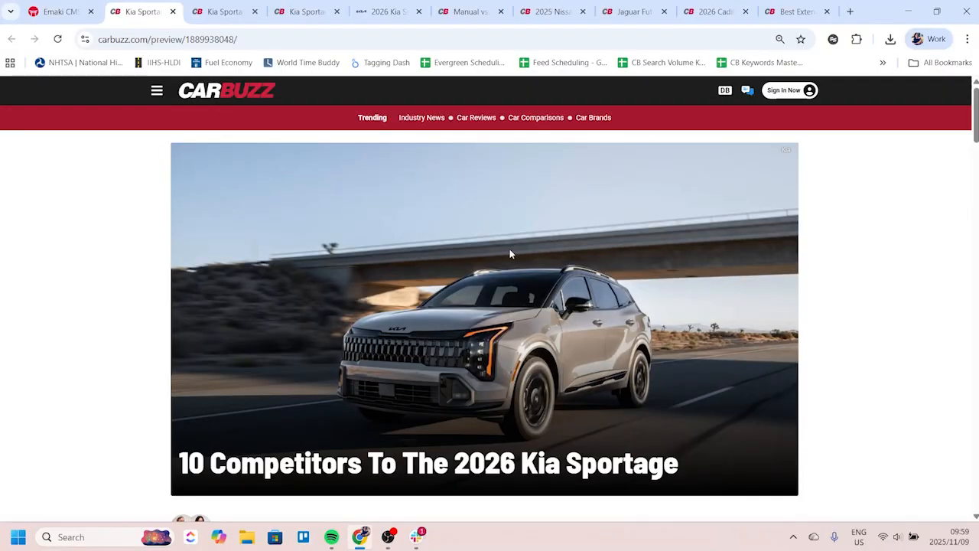
{"action": "scroll", "coordinate": [493, 253], "scroll_direction": "down", "scroll_amount": 14}
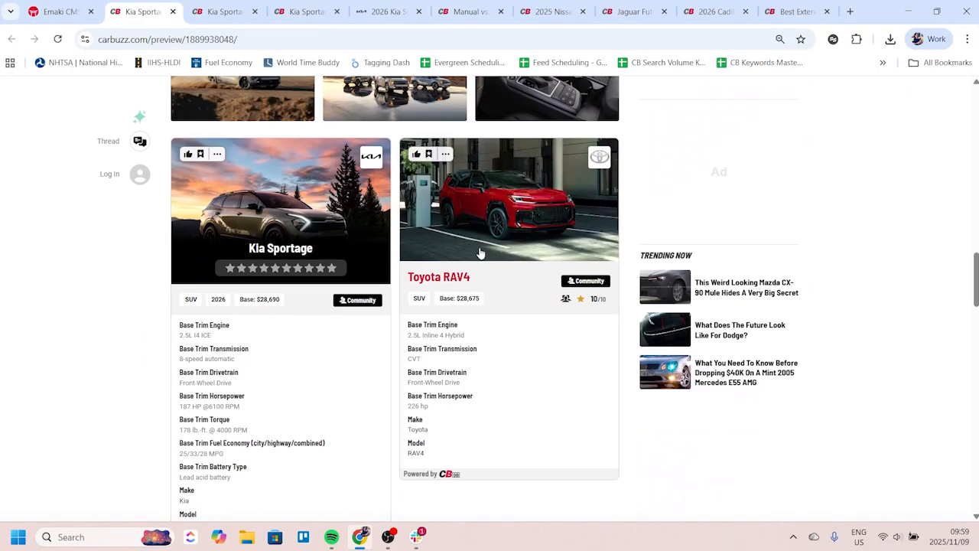
{"action": "scroll", "coordinate": [481, 253], "scroll_direction": "down", "scroll_amount": 2}
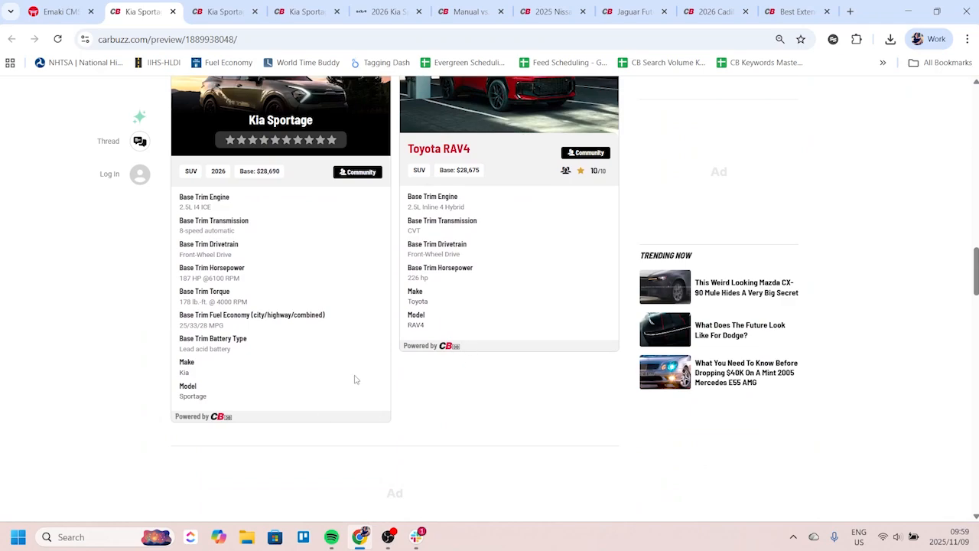
{"action": "scroll", "coordinate": [459, 329], "scroll_direction": "up", "scroll_amount": 2}
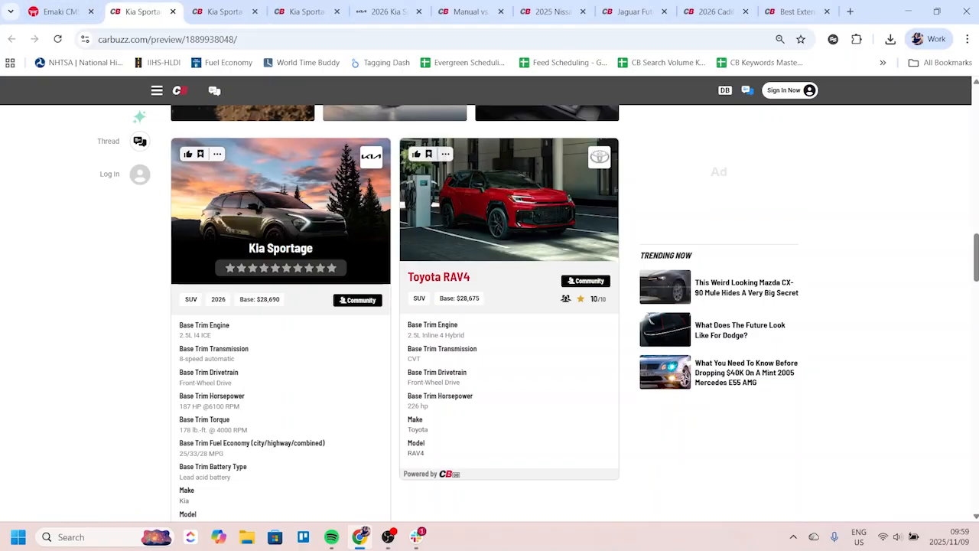
Step: Delete the existing 2026 tag group block, leaving a blank line above the specs table
{"action": "left_click", "coordinate": [61, 12]}
{"action": "scroll", "coordinate": [168, 344], "scroll_direction": "down", "scroll_amount": 1}
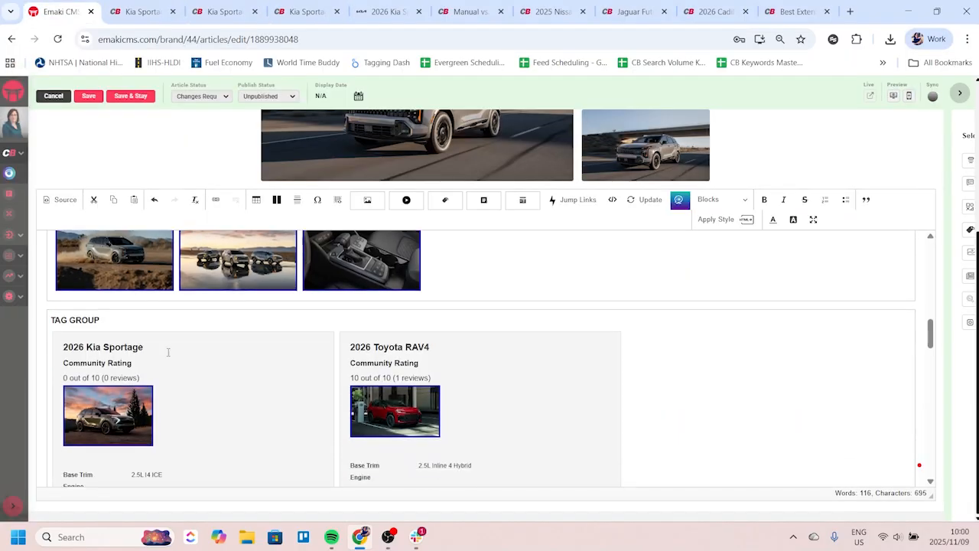
{"action": "left_click", "coordinate": [49, 283]}
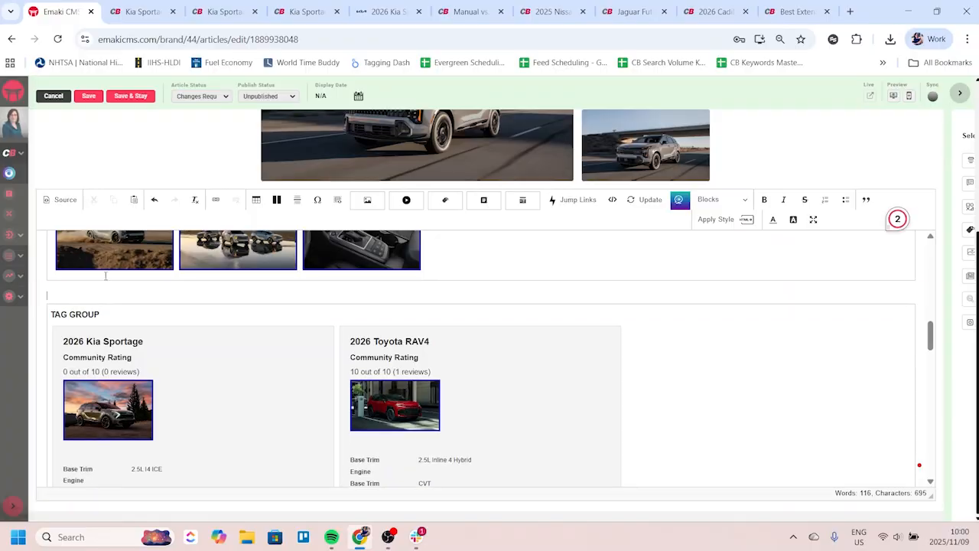
{"action": "key", "text": "Return"}
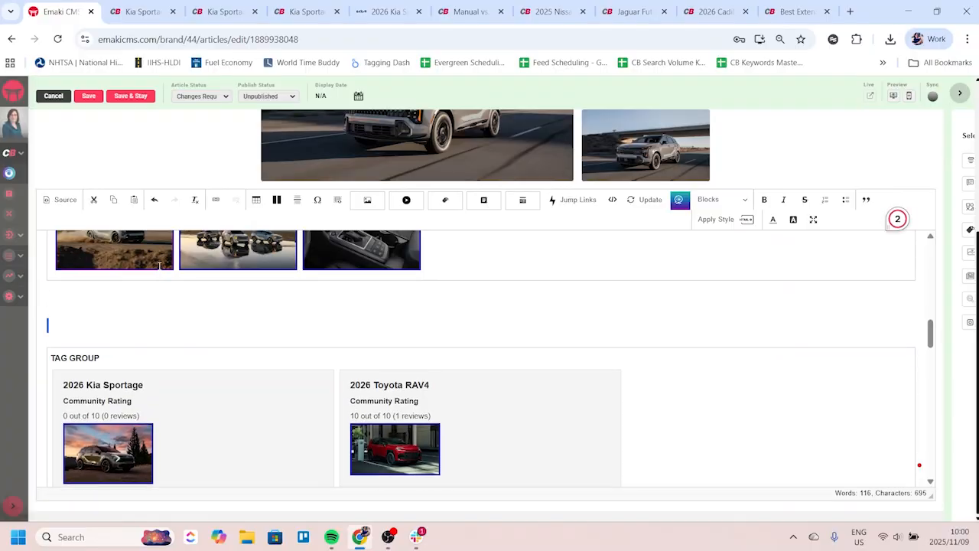
{"action": "key", "text": "ctrl+shift+End"}
{"action": "key", "text": "Delete"}
{"action": "key", "text": "Return"}
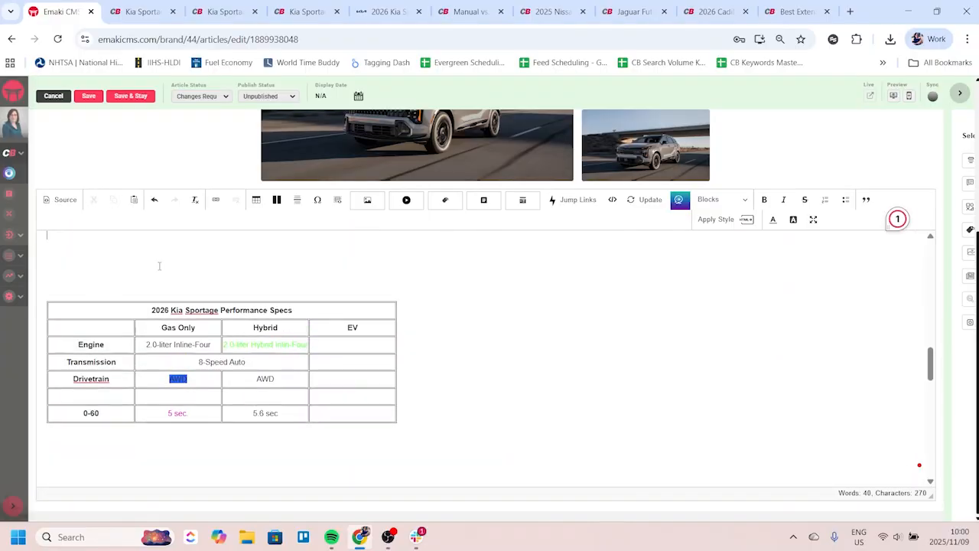
{"action": "scroll", "coordinate": [153, 306], "scroll_direction": "up", "scroll_amount": 2}
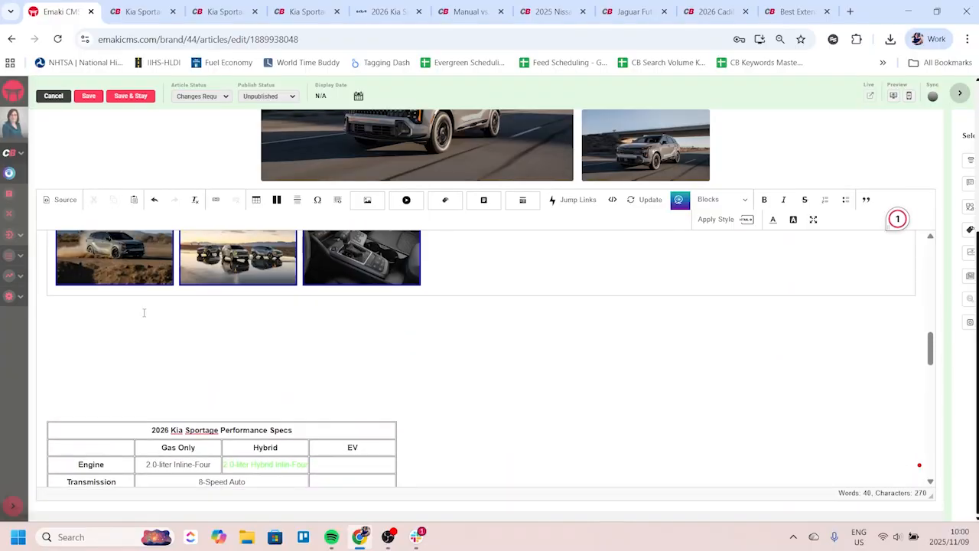
Step: Search tags for '20' and pick the 2025 Kia Sportage, loading its custom card form
{"action": "left_click", "coordinate": [445, 200]}
{"action": "left_click", "coordinate": [385, 126]}
{"action": "type", "text": "2025 kia sportage"}
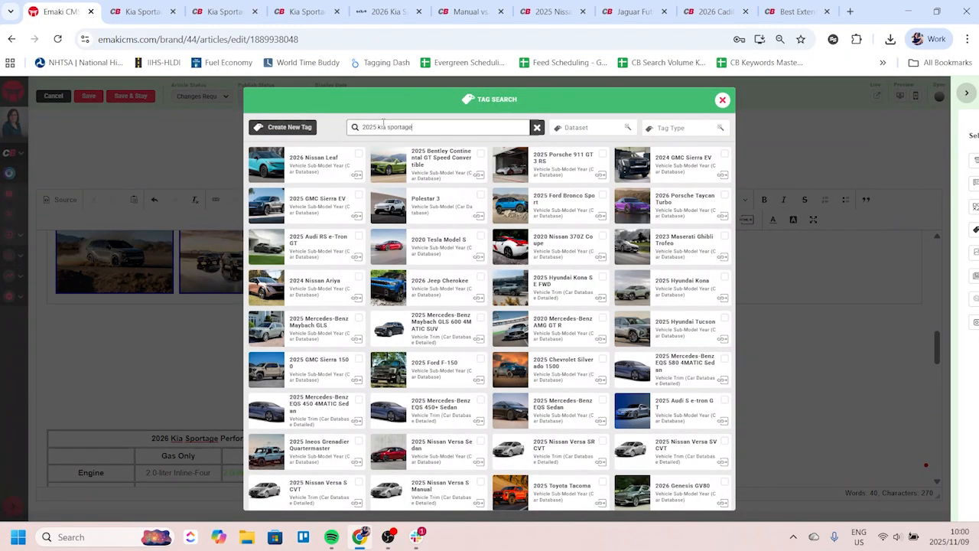
{"action": "key", "text": "Return"}
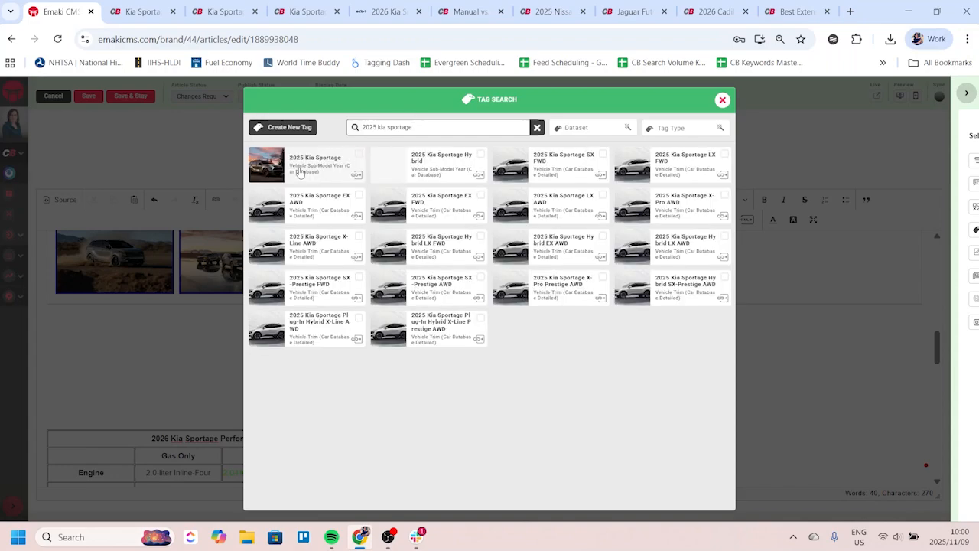
{"action": "left_click", "coordinate": [302, 165]}
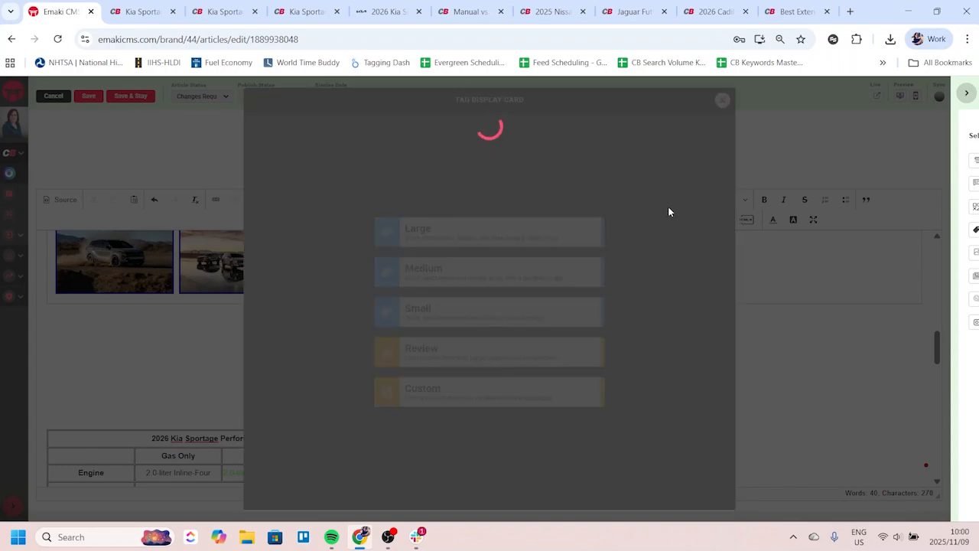
{"action": "left_click", "coordinate": [417, 387]}
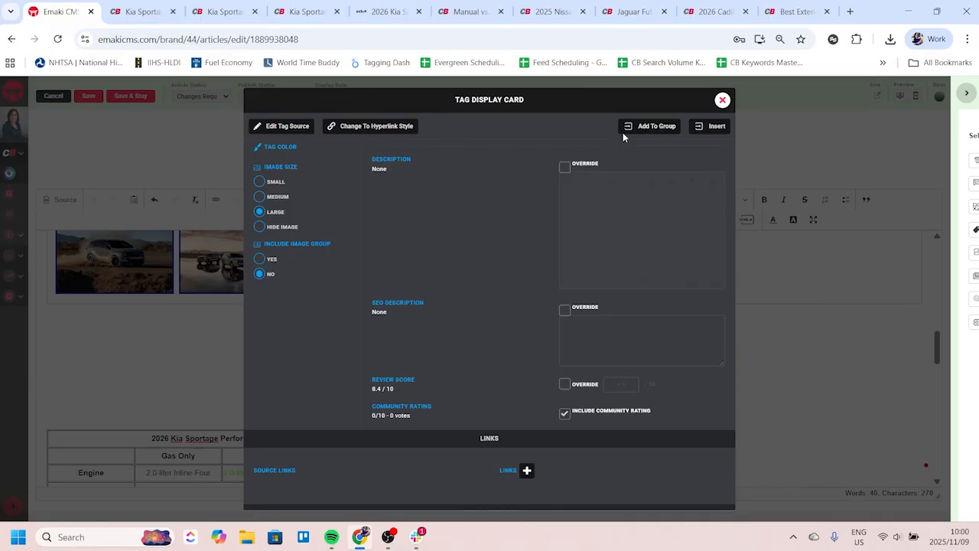
Step: Start a tag group with the 2025 Kia Sportage and add the 2025 Toyota RAV4
{"action": "left_click", "coordinate": [651, 127]}
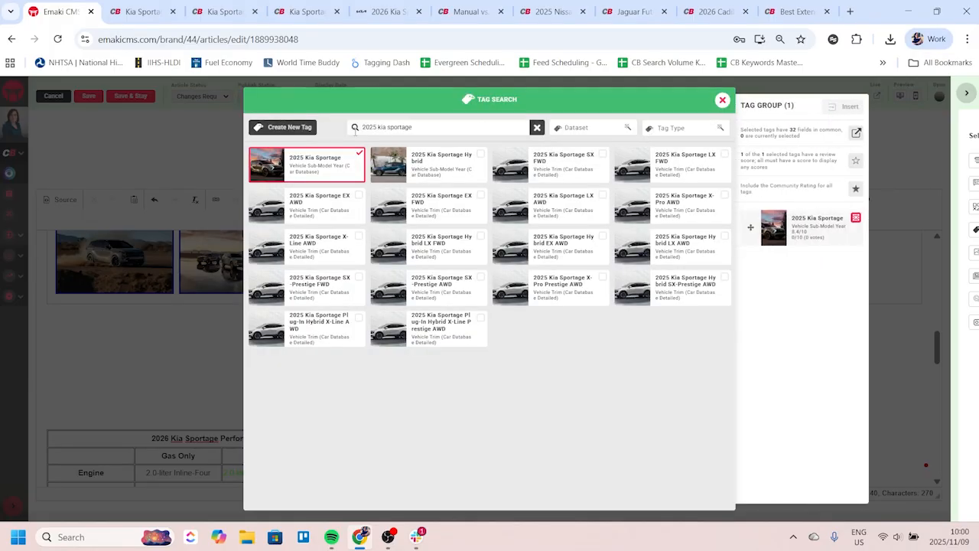
{"action": "left_click_drag", "start_coordinate": [377, 128], "coordinate": [482, 128]}
{"action": "key", "text": "BackSpace"}
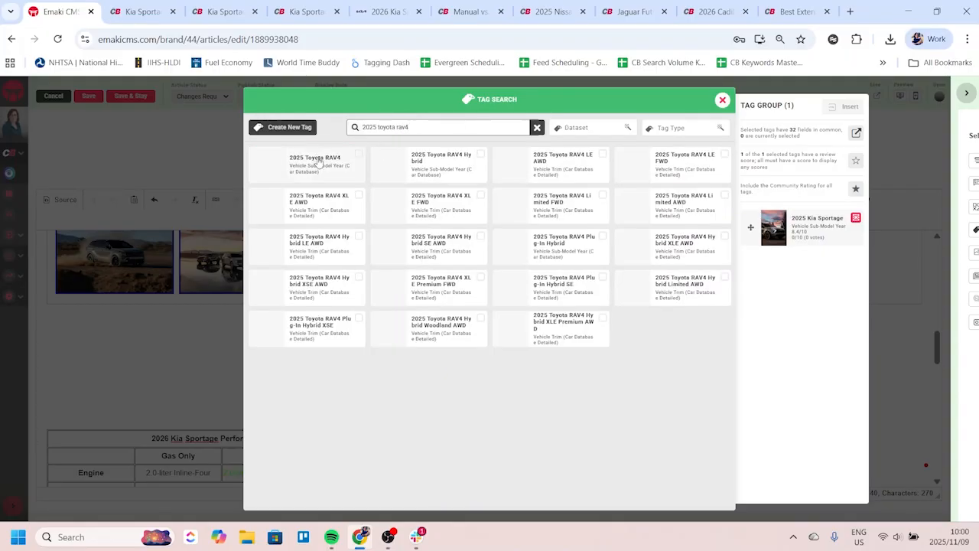
{"action": "left_click", "coordinate": [317, 159]}
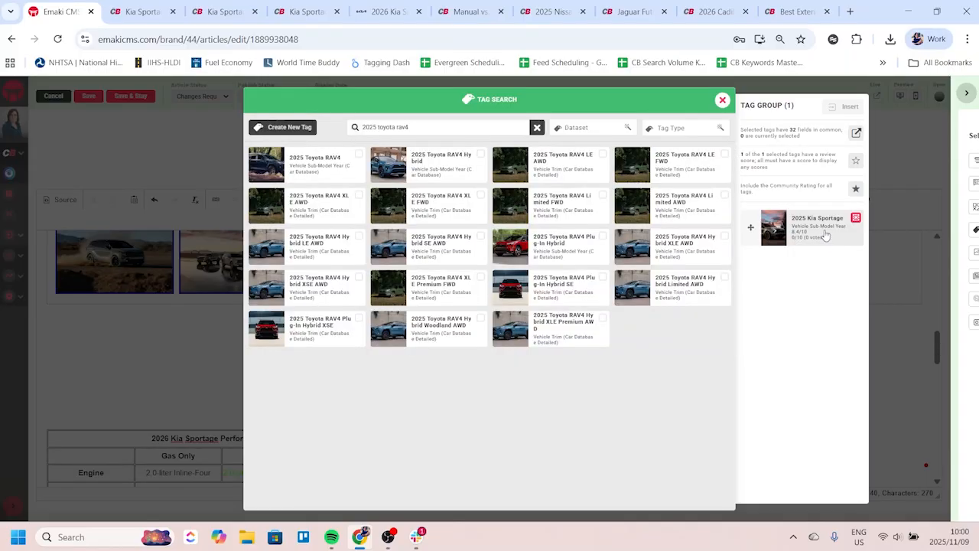
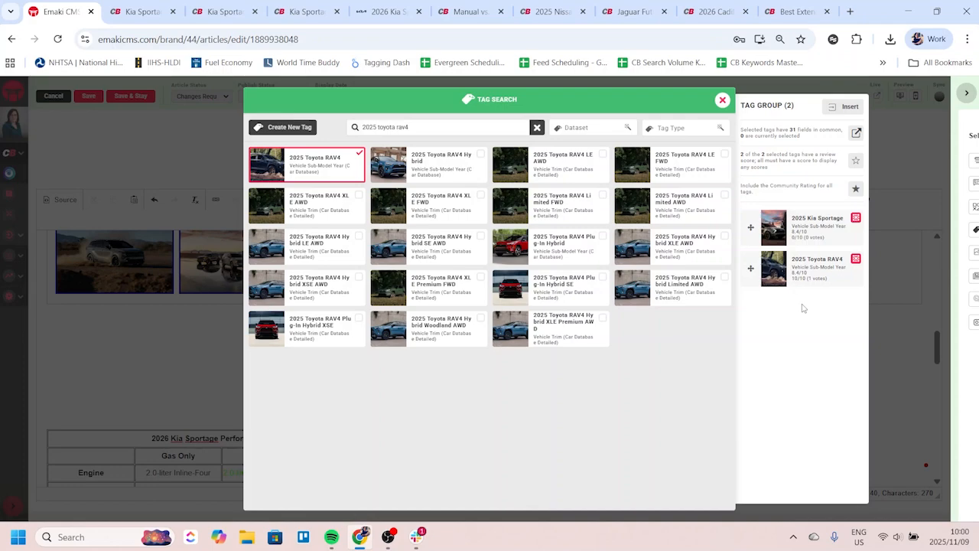
Step: Give the Sportage vs RAV4 tag group Base MSRP, Base Trim Torque, Engine and Transmission specs, then insert it
{"action": "left_click", "coordinate": [857, 134]}
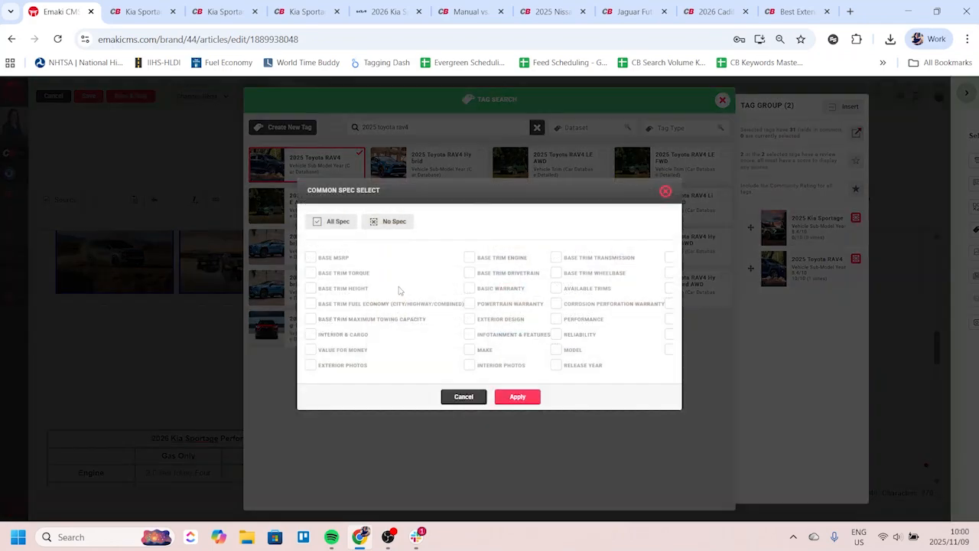
{"action": "left_click", "coordinate": [311, 259]}
{"action": "left_click", "coordinate": [312, 274]}
{"action": "left_click", "coordinate": [490, 260]}
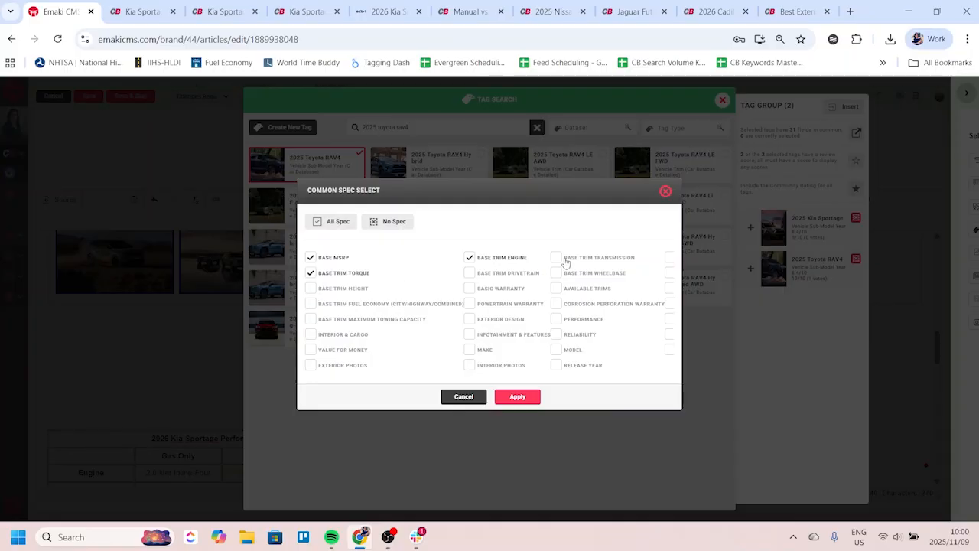
{"action": "left_click", "coordinate": [575, 260]}
{"action": "left_click", "coordinate": [518, 396]}
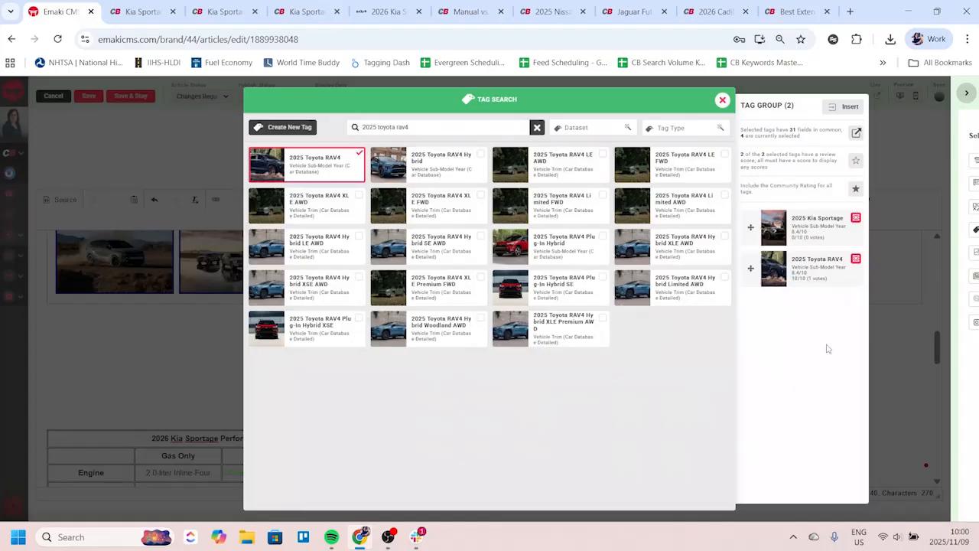
{"action": "left_click", "coordinate": [848, 111]}
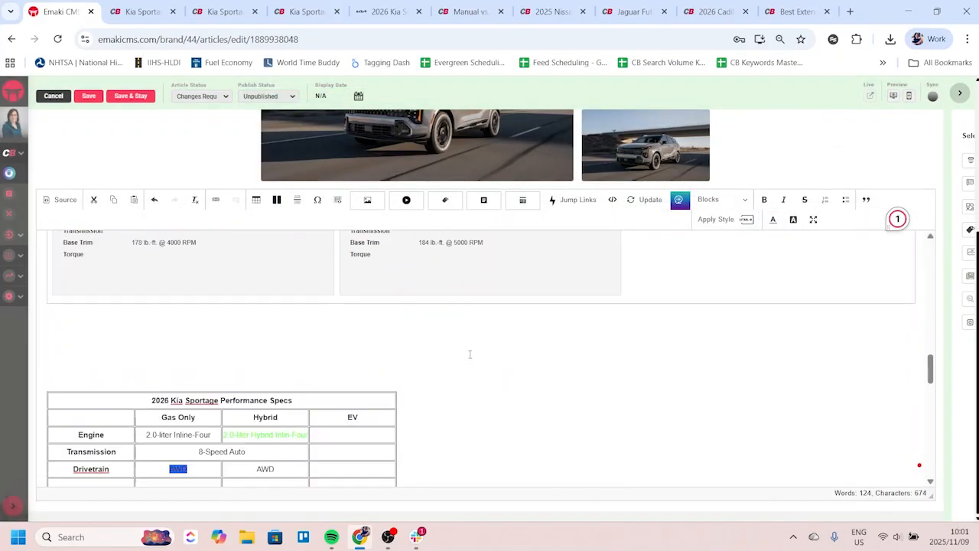
Step: Save the article and scroll the CarBuzz preview to the Sportage and RAV4 cards with 8.4 Buzzscores
{"action": "left_click", "coordinate": [131, 97]}
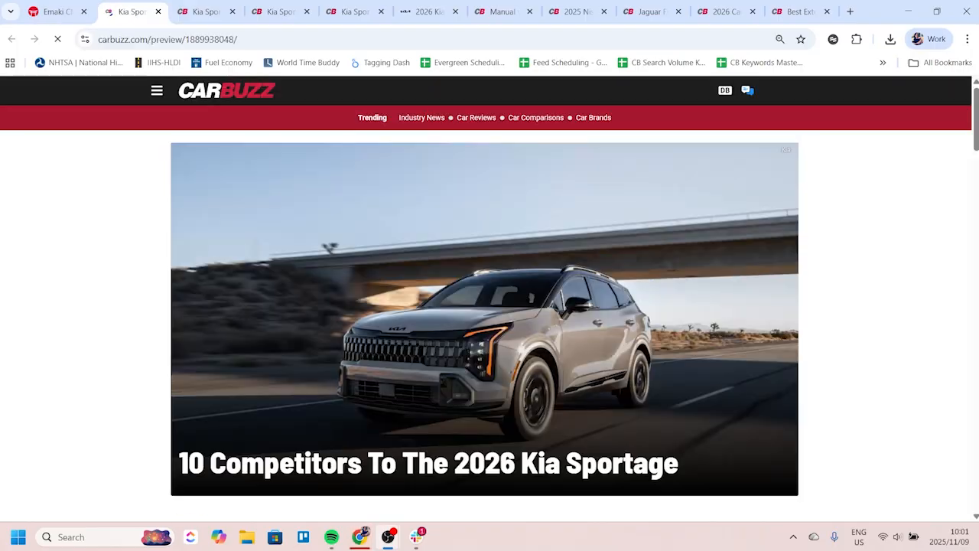
{"action": "scroll", "coordinate": [284, 338], "scroll_direction": "down", "scroll_amount": 3}
{"action": "scroll", "coordinate": [274, 347], "scroll_direction": "down", "scroll_amount": 15}
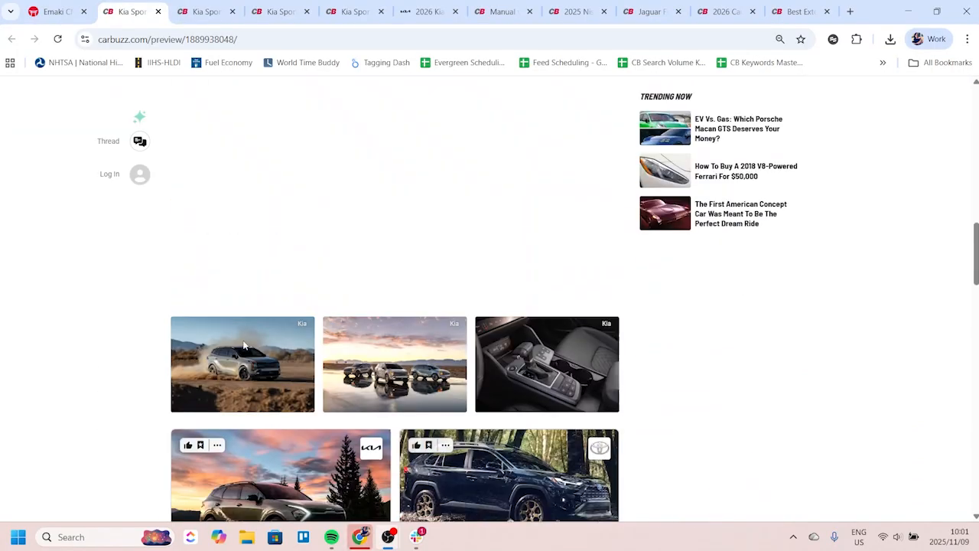
{"action": "scroll", "coordinate": [245, 346], "scroll_direction": "down", "scroll_amount": 2}
{"action": "scroll", "coordinate": [306, 340], "scroll_direction": "up", "scroll_amount": 2}
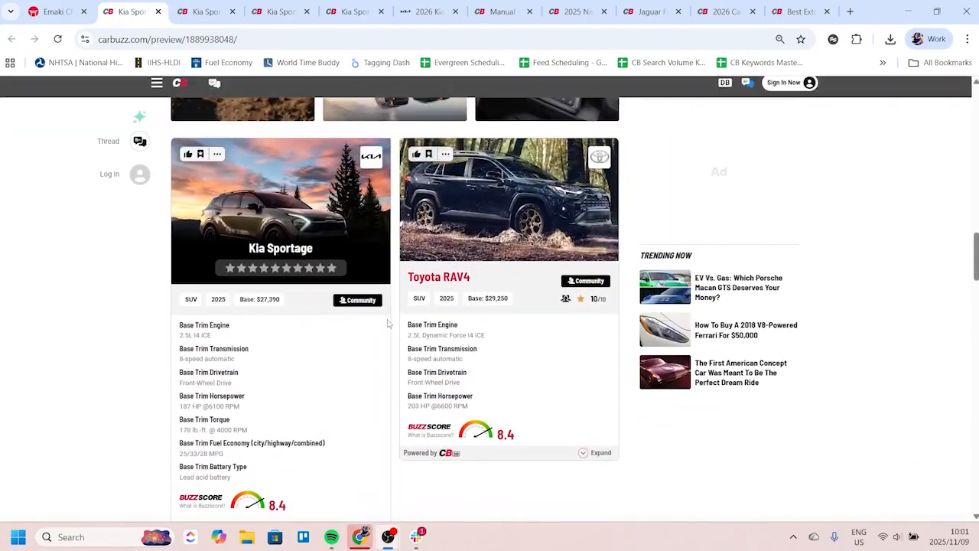
{"action": "scroll", "coordinate": [306, 340], "scroll_direction": "down", "scroll_amount": 2}
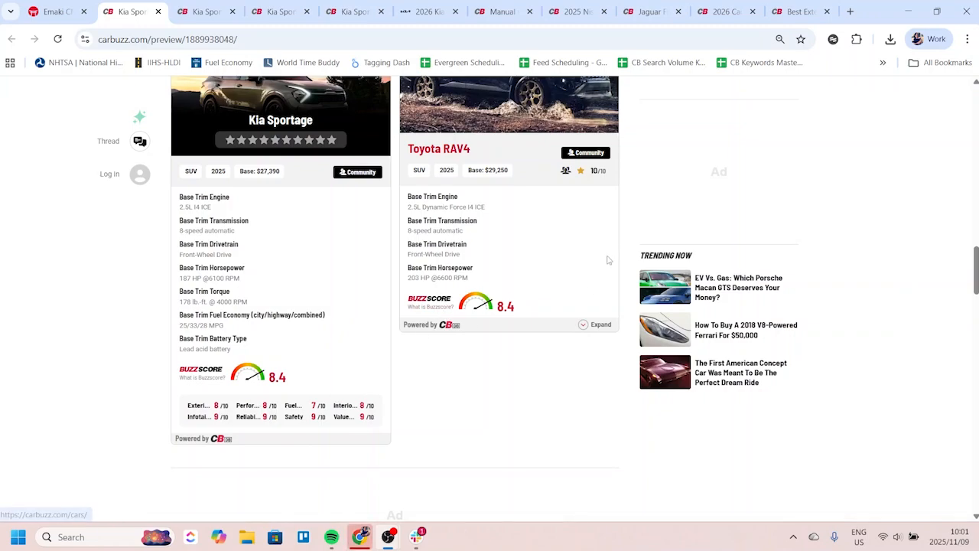
{"action": "scroll", "coordinate": [462, 292], "scroll_direction": "down", "scroll_amount": 2}
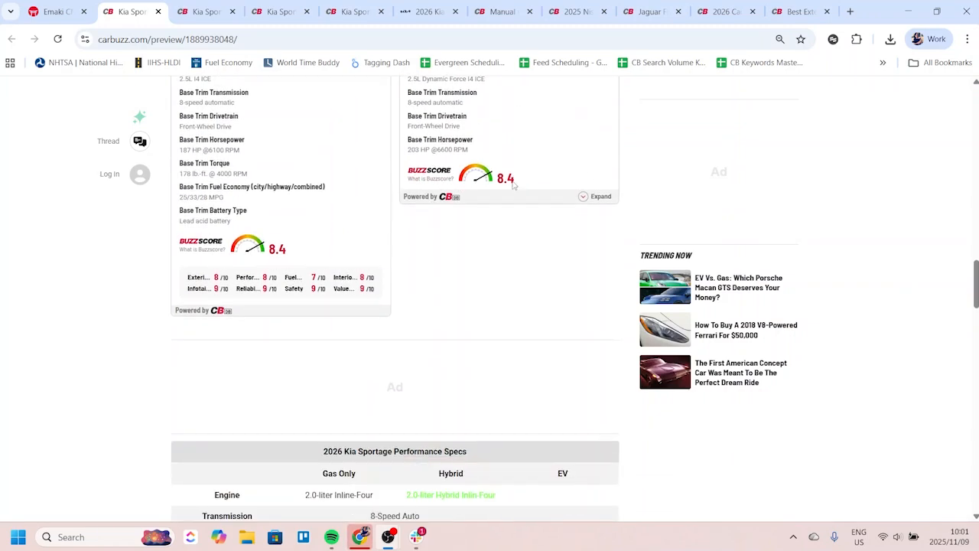
{"action": "scroll", "coordinate": [481, 243], "scroll_direction": "up", "scroll_amount": 3}
{"action": "scroll", "coordinate": [481, 243], "scroll_direction": "down", "scroll_amount": 1}
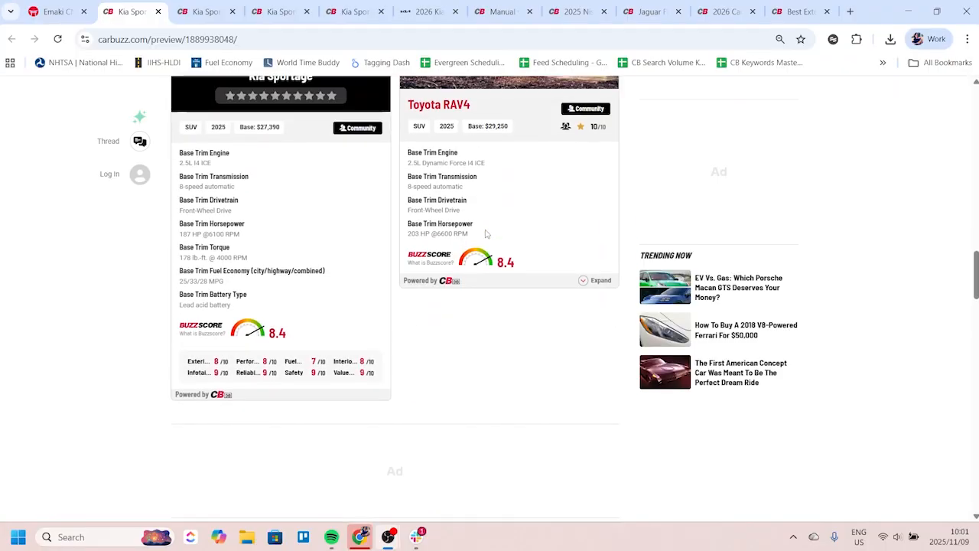
{"action": "scroll", "coordinate": [481, 244], "scroll_direction": "up", "scroll_amount": 3}
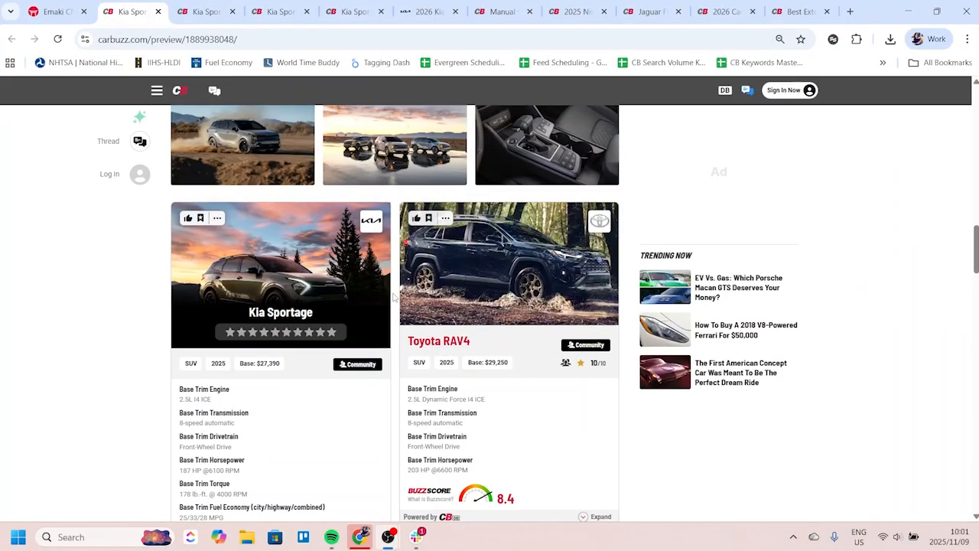
Step: Back in the editor, add an empty paragraph below the image gallery
{"action": "left_click", "coordinate": [54, 11]}
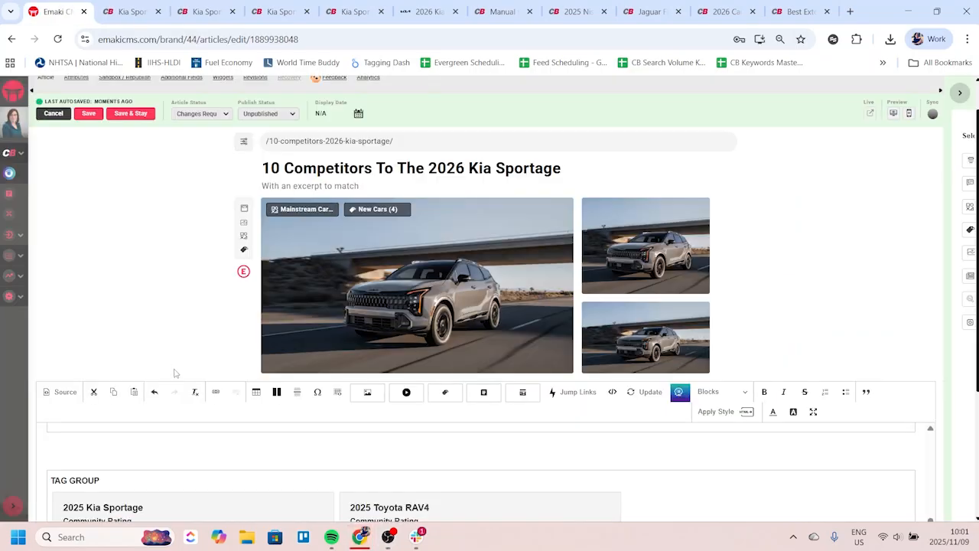
{"action": "scroll", "coordinate": [98, 355], "scroll_direction": "down", "scroll_amount": 5}
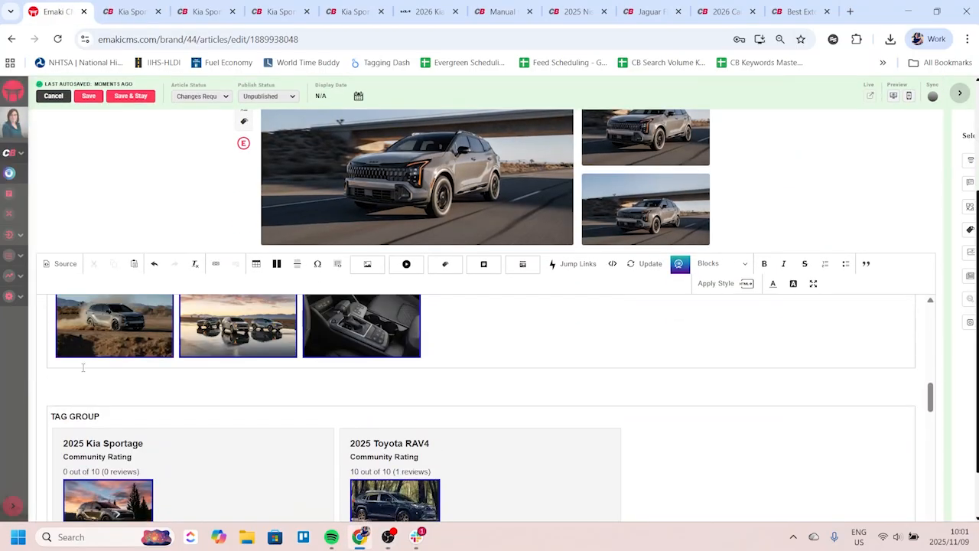
{"action": "left_click", "coordinate": [83, 367]}
{"action": "type", "text": "2026 Kia Sportage Performance Specs \tGas Only\tHybrid\tEV Engine\t2.0-liter Inline-Four\t2.0-liter Hybrid Inline-Four\t Transmission\t8-Speed Auto\t Drivetrain\tAWD\tAWD\t \t\t\t 0-60\t5 sec.\t5.6 sec"}
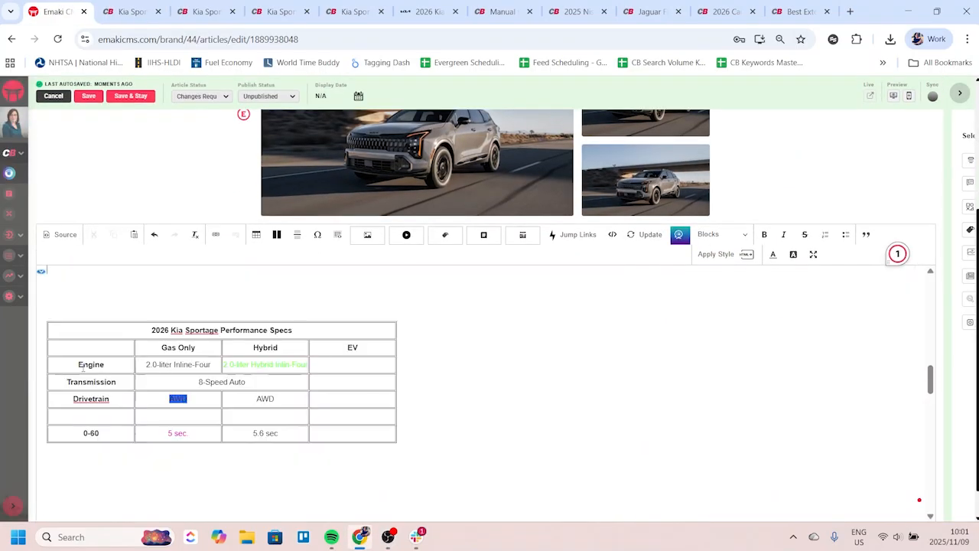
{"action": "scroll", "coordinate": [84, 367], "scroll_direction": "up", "scroll_amount": 3}
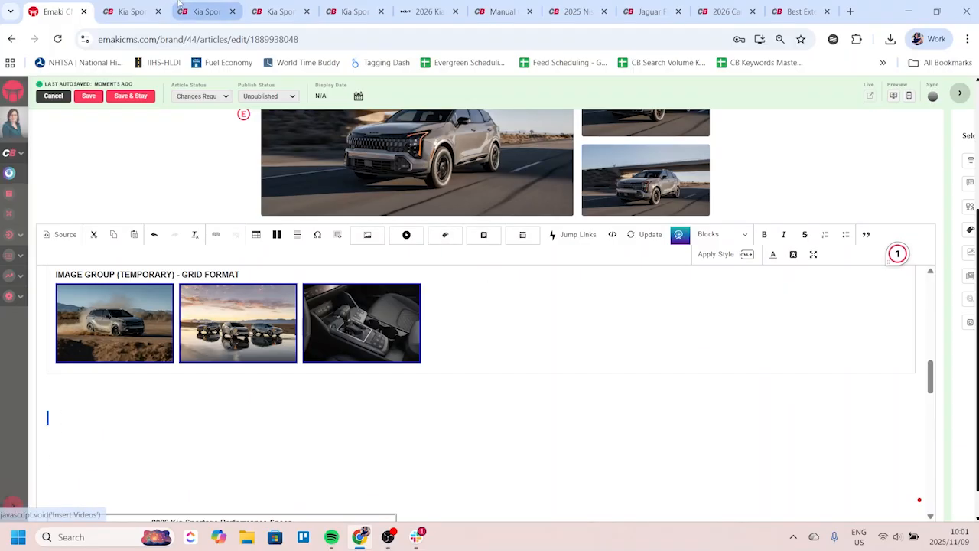
Step: Close the old Kia Sportage preview tabs and leftover research tabs, keeping only the editor
{"action": "left_click", "coordinate": [152, 12]}
{"action": "left_click", "coordinate": [159, 12]}
{"action": "left_click", "coordinate": [158, 12]}
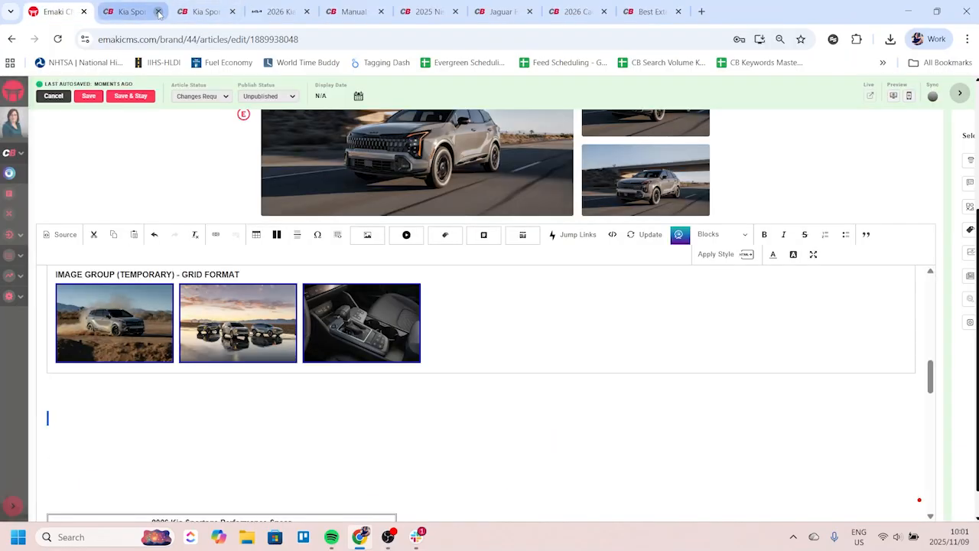
{"action": "left_click", "coordinate": [158, 13]}
{"action": "left_click", "coordinate": [159, 12]}
{"action": "left_click", "coordinate": [158, 12]}
{"action": "left_click", "coordinate": [158, 12]}
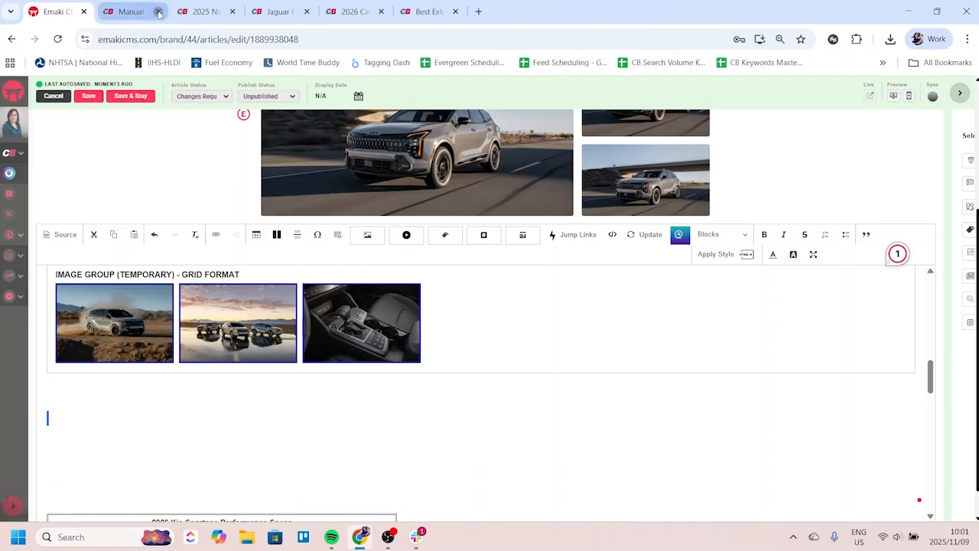
{"action": "left_click", "coordinate": [158, 12]}
{"action": "left_click", "coordinate": [158, 13]}
{"action": "left_click", "coordinate": [158, 13]}
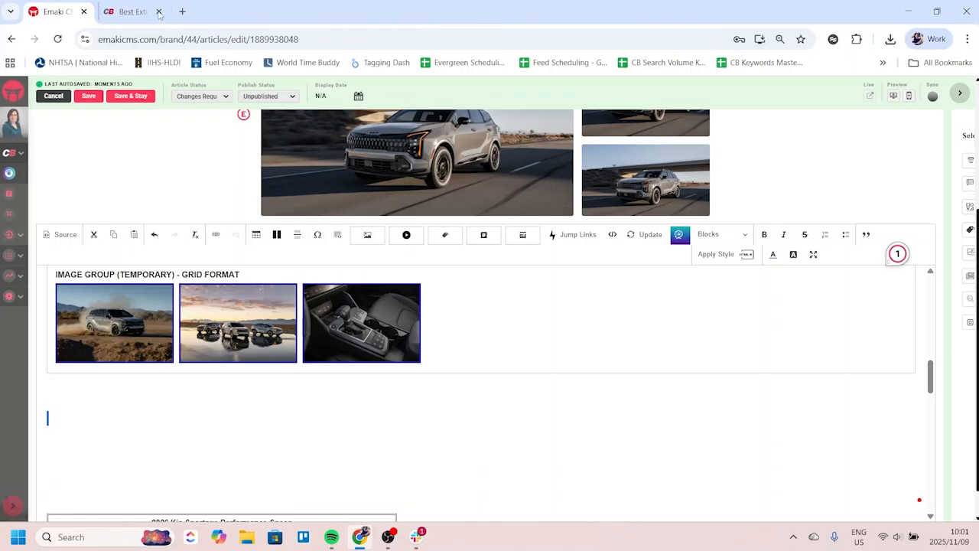
{"action": "left_click", "coordinate": [159, 13]}
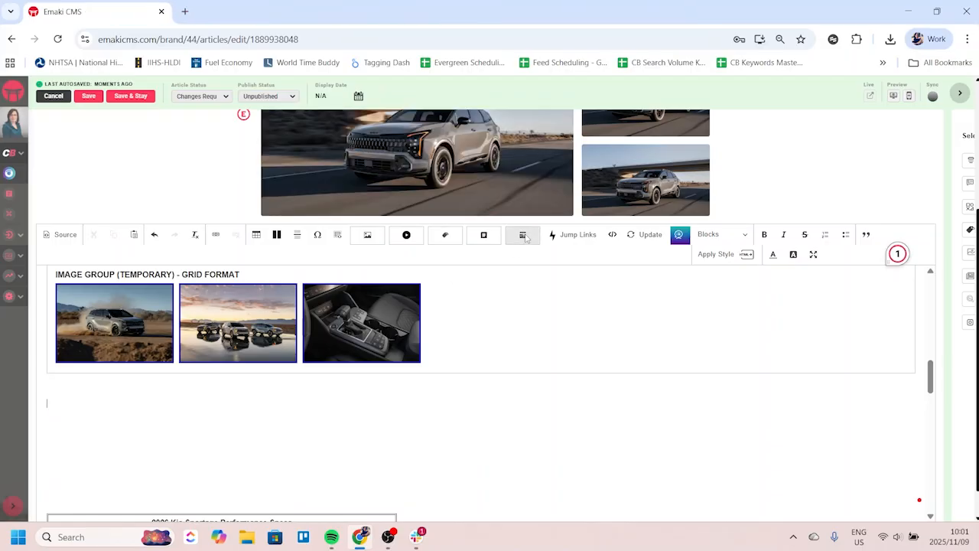
Step: Start a custom tag group with the 2025 Kia Sportage EX FWD, SX-Prestige FWD and X-Pro Prestige AWD
{"action": "left_click", "coordinate": [445, 234]}
{"action": "left_click", "coordinate": [395, 127]}
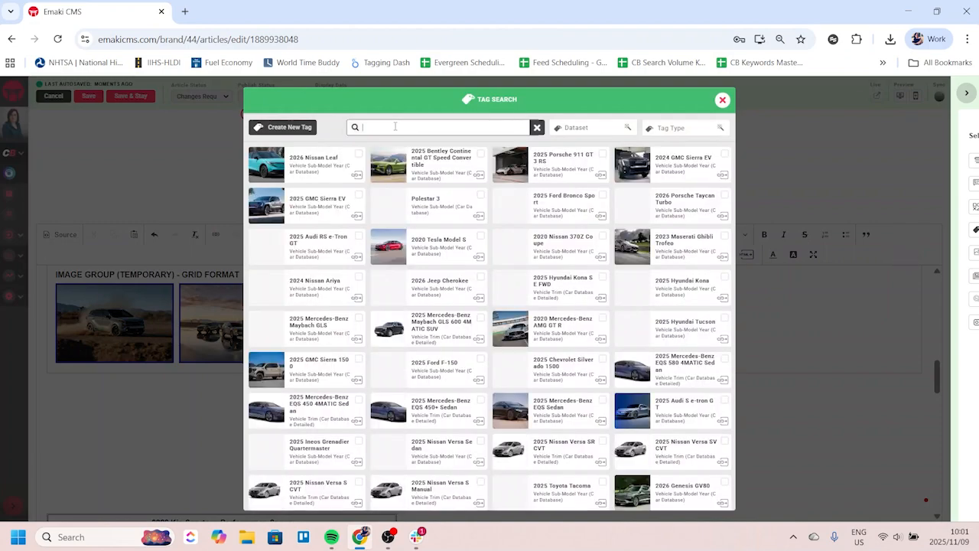
{"action": "type", "text": "2025 kia sportage"}
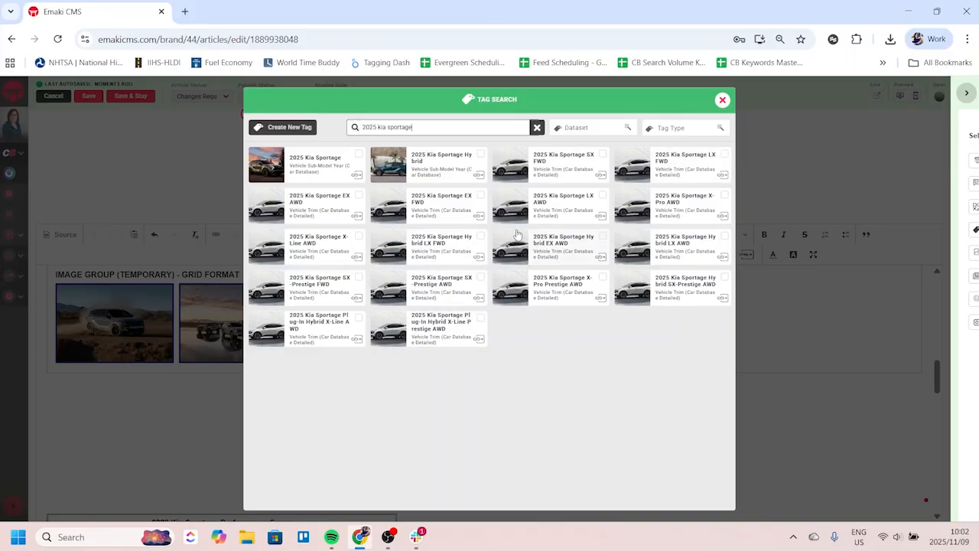
{"action": "left_click", "coordinate": [425, 212]}
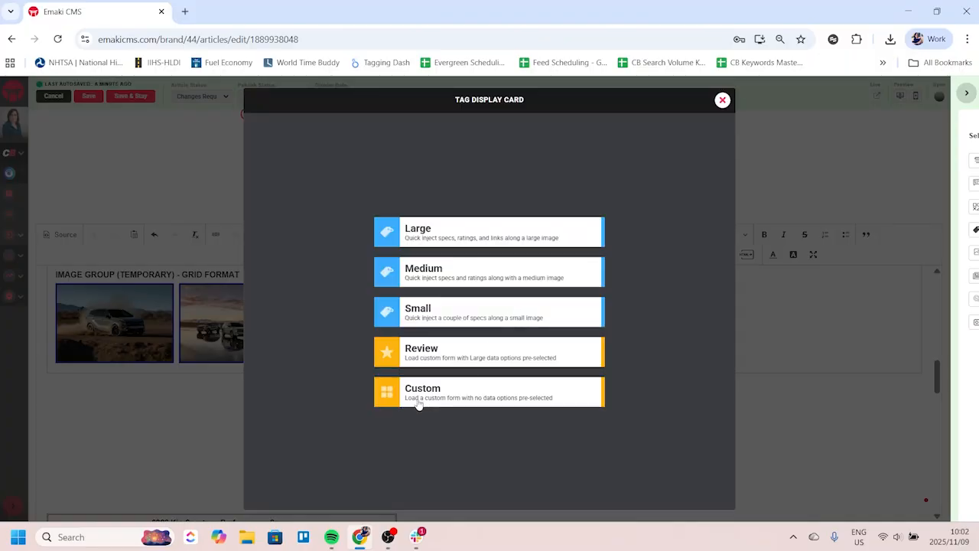
{"action": "left_click", "coordinate": [417, 402]}
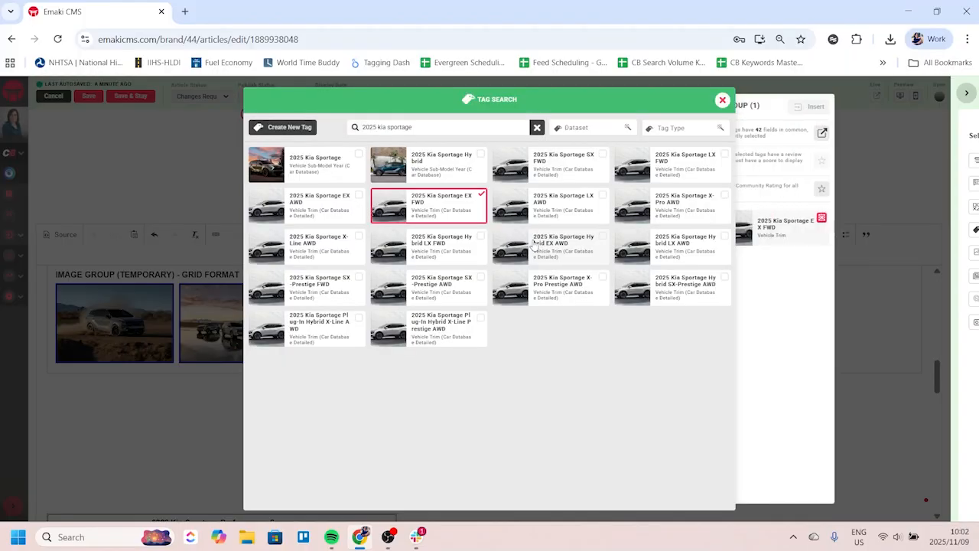
{"action": "left_click", "coordinate": [303, 285]}
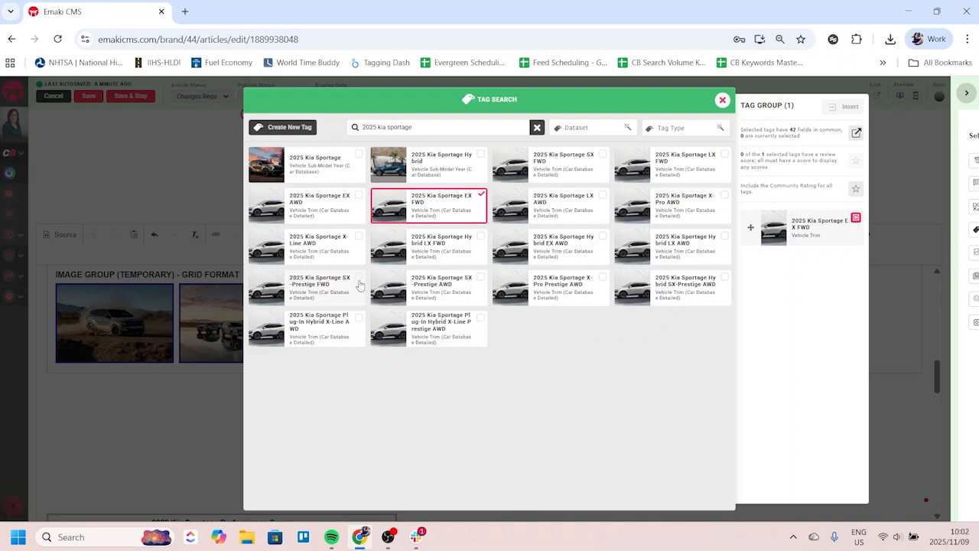
{"action": "left_click", "coordinate": [359, 282]}
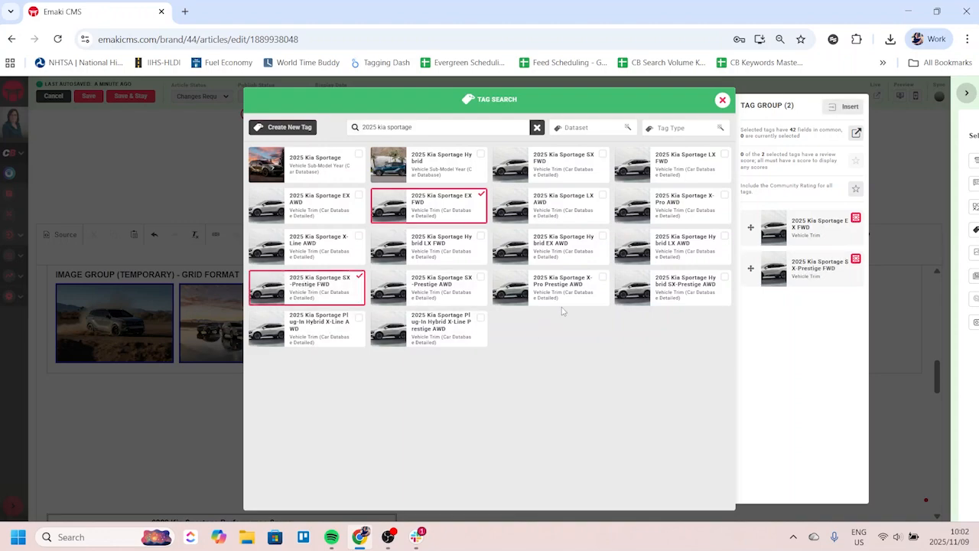
{"action": "scroll", "coordinate": [559, 289], "scroll_direction": "down", "scroll_amount": 3}
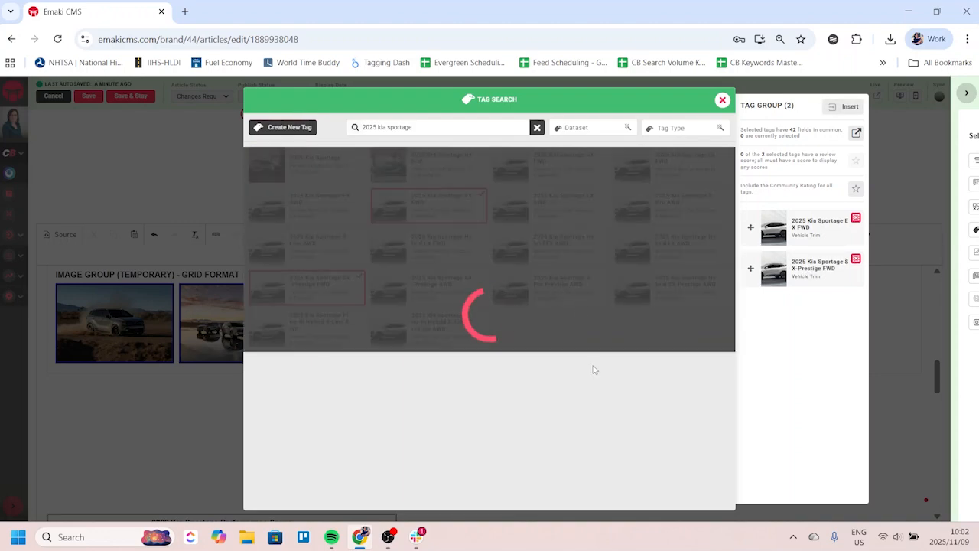
{"action": "left_click", "coordinate": [551, 287]}
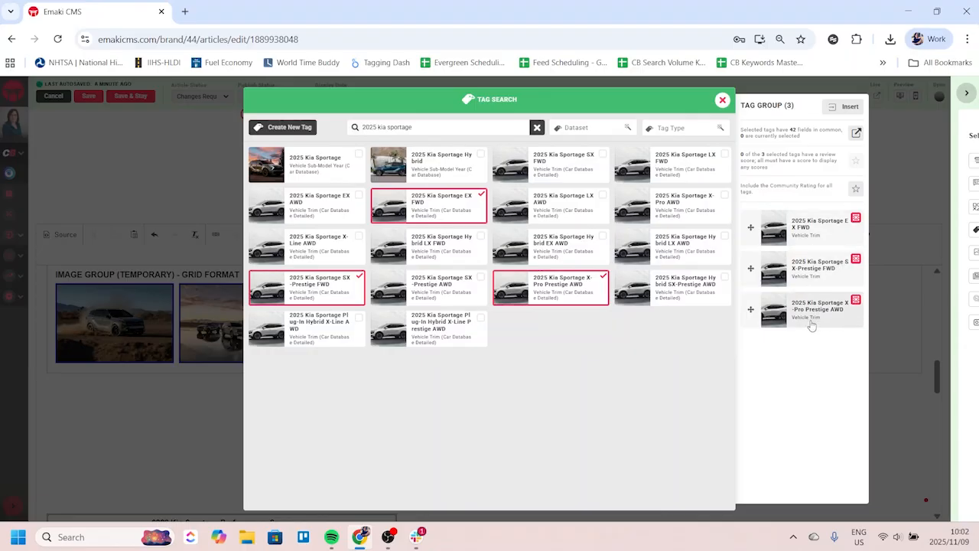
Step: Reorder the trims so X-Pro Prestige AWD comes first
{"action": "left_click_drag", "start_coordinate": [750, 273], "coordinate": [762, 354]}
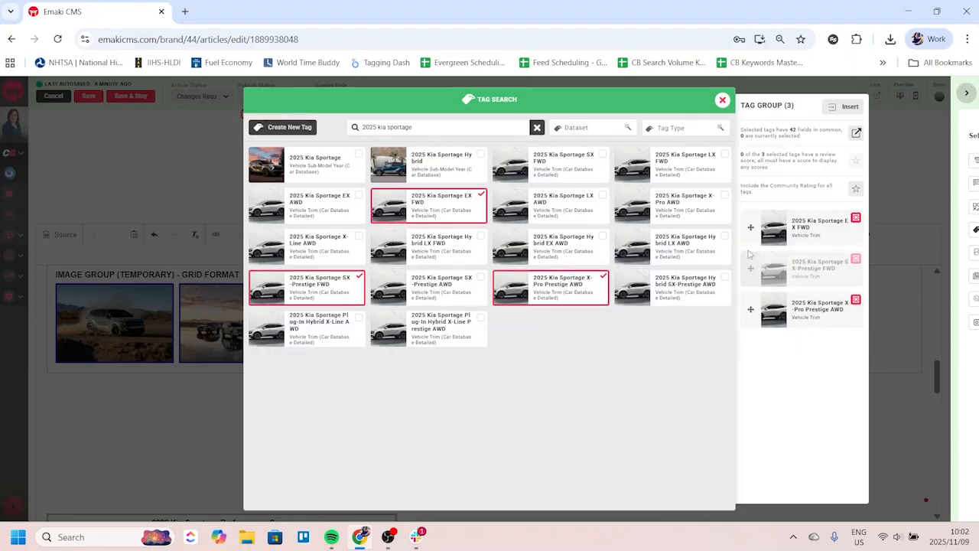
{"action": "left_click_drag", "start_coordinate": [751, 230], "coordinate": [771, 357]}
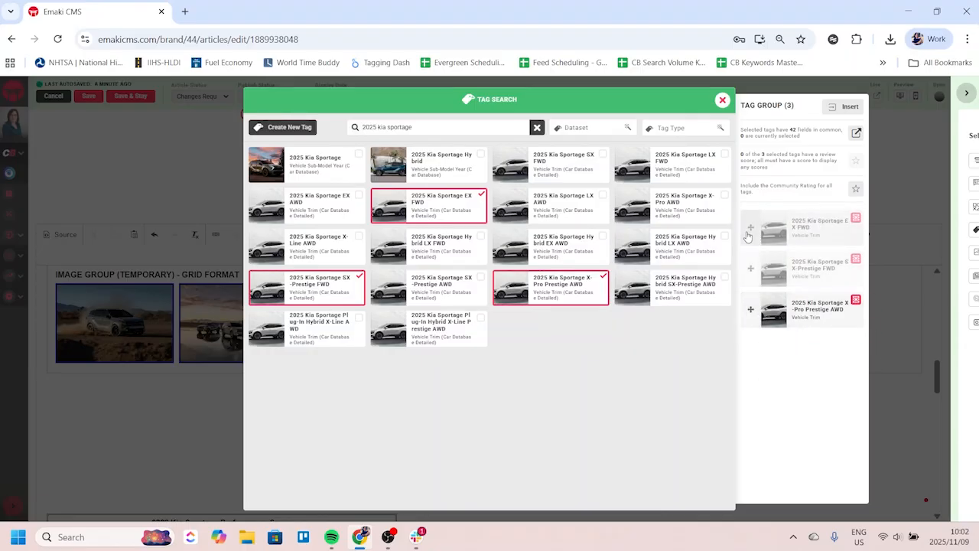
{"action": "left_click_drag", "start_coordinate": [750, 309], "coordinate": [747, 243]}
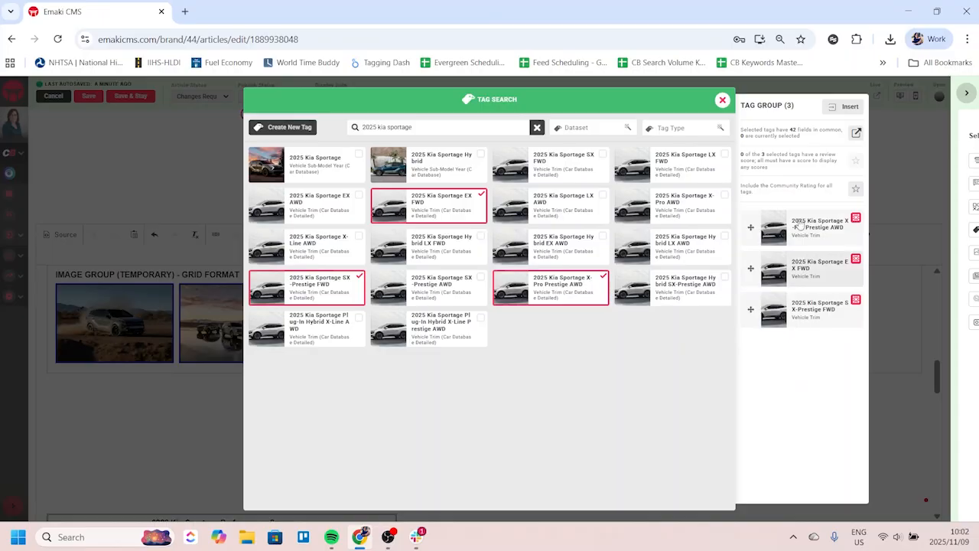
Step: Give the tag group all common specs, insert it into the article and save
{"action": "left_click", "coordinate": [856, 134]}
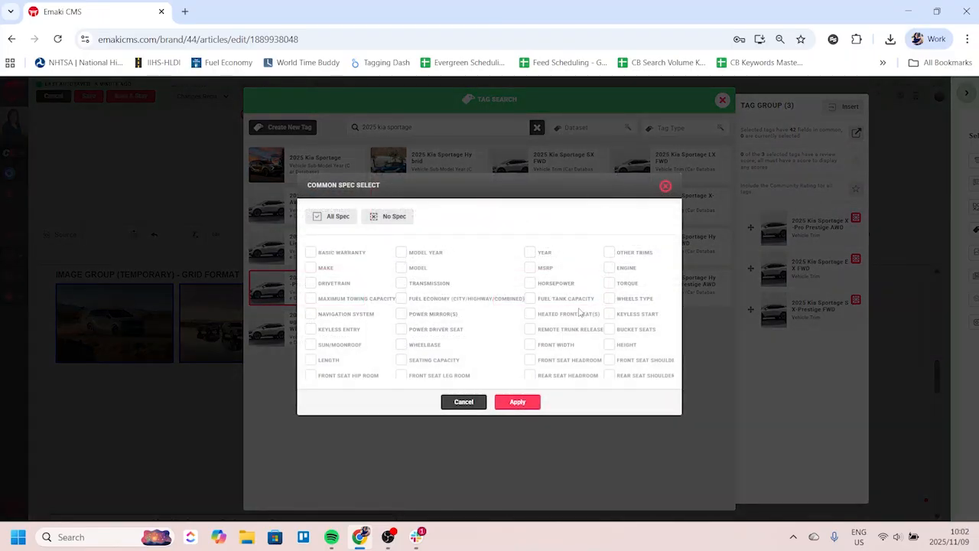
{"action": "left_click", "coordinate": [334, 218]}
{"action": "scroll", "coordinate": [542, 322], "scroll_direction": "down", "scroll_amount": 2}
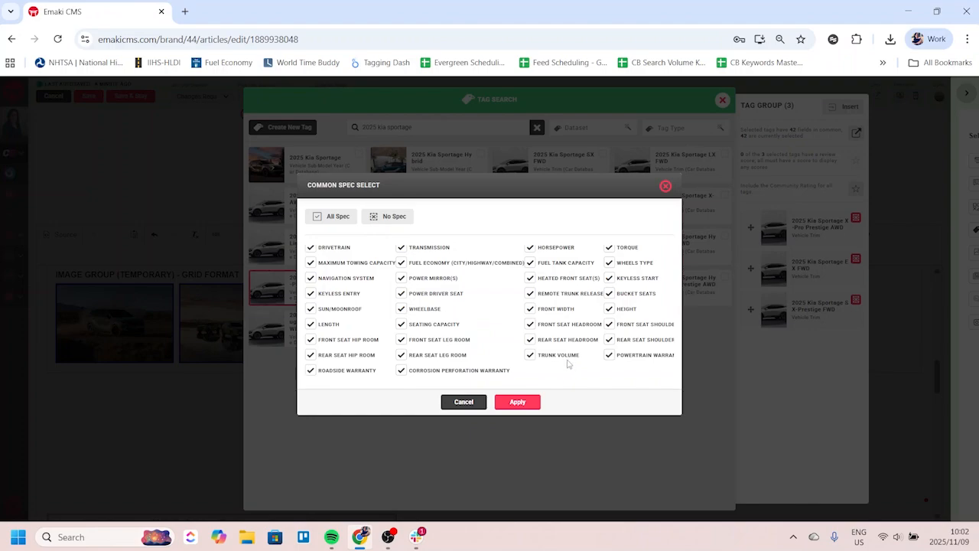
{"action": "left_click", "coordinate": [537, 402]}
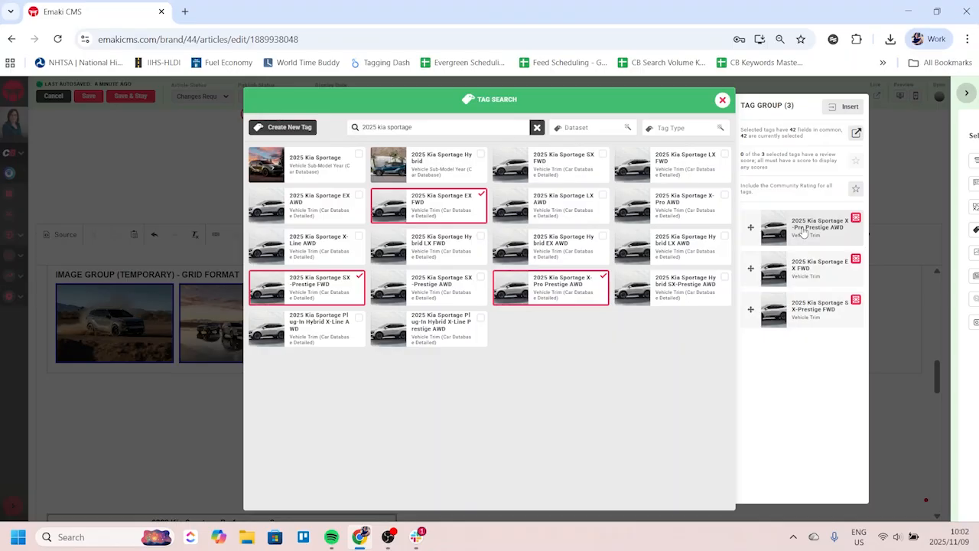
{"action": "left_click", "coordinate": [845, 107]}
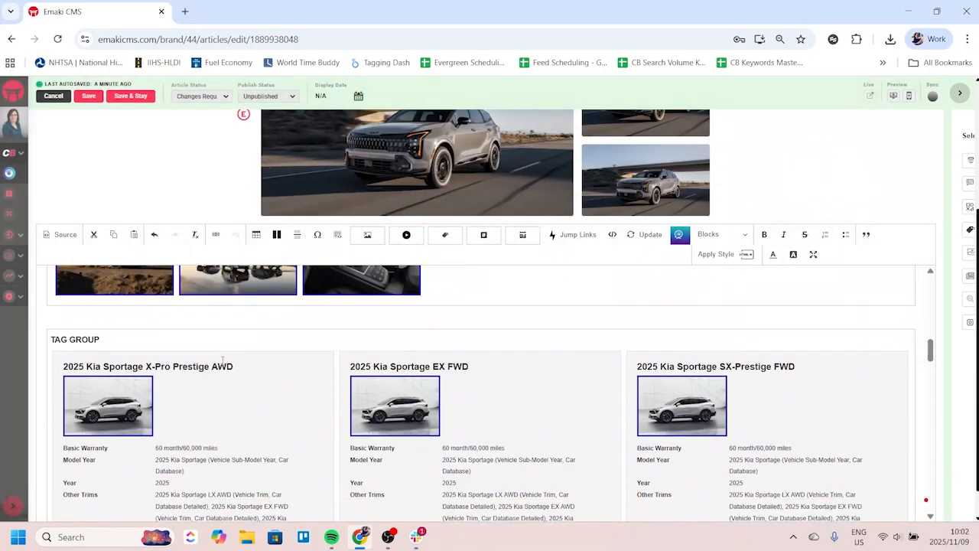
{"action": "scroll", "coordinate": [222, 360], "scroll_direction": "down", "scroll_amount": 3}
{"action": "scroll", "coordinate": [229, 345], "scroll_direction": "up", "scroll_amount": 3}
{"action": "scroll", "coordinate": [252, 322], "scroll_direction": "down", "scroll_amount": 6}
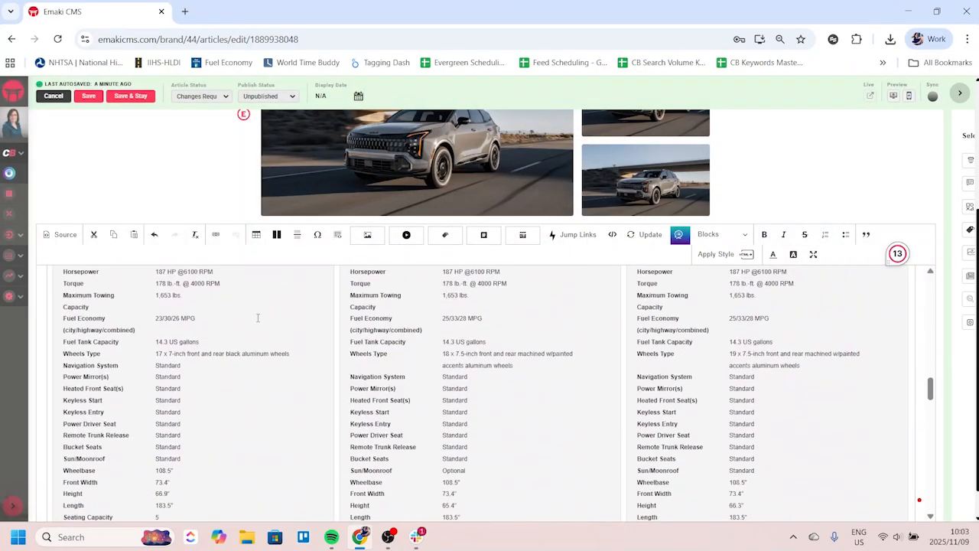
{"action": "scroll", "coordinate": [258, 317], "scroll_direction": "up", "scroll_amount": 10}
{"action": "left_click", "coordinate": [136, 159]}
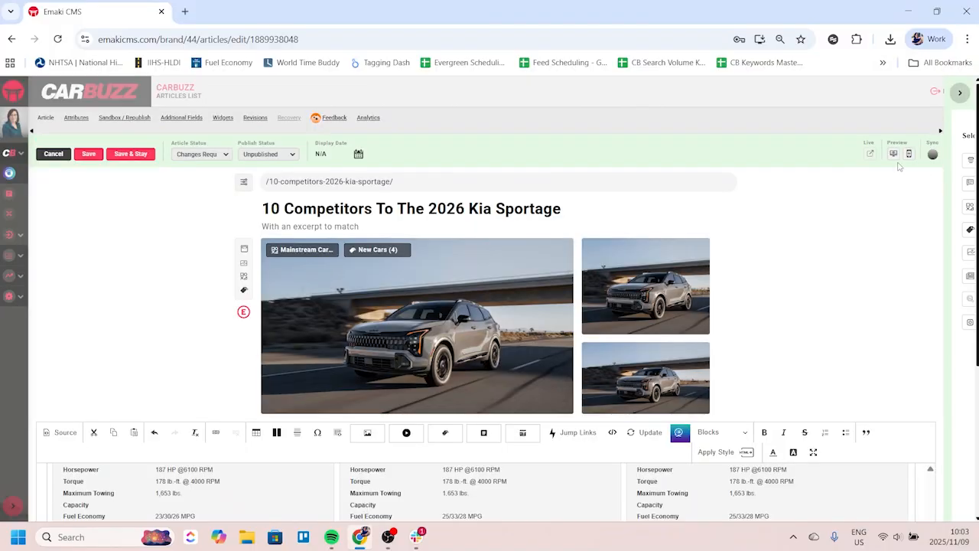
Step: Open the desktop preview and expand the Sportage trim cards' full specs
{"action": "left_click", "coordinate": [892, 154]}
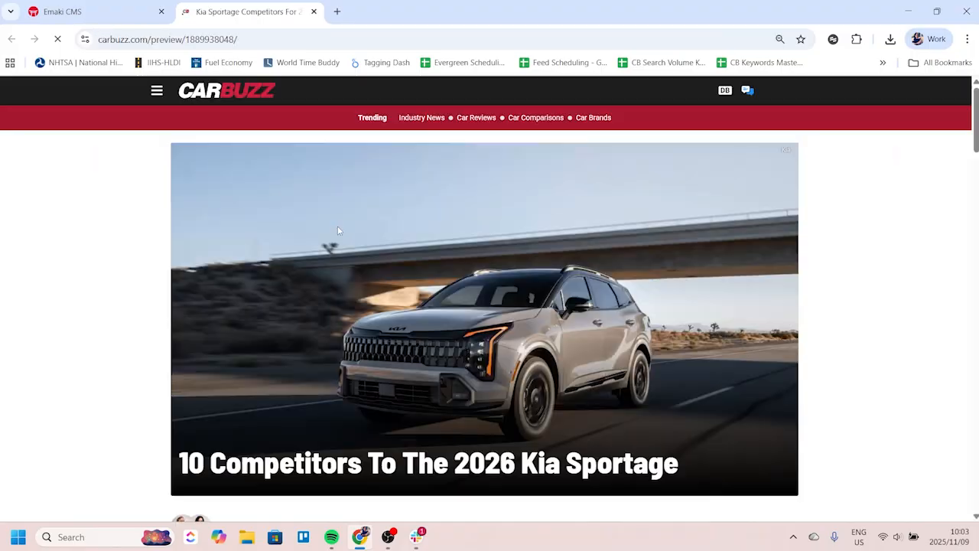
{"action": "scroll", "coordinate": [350, 275], "scroll_direction": "down", "scroll_amount": 5}
{"action": "scroll", "coordinate": [358, 298], "scroll_direction": "down", "scroll_amount": 5}
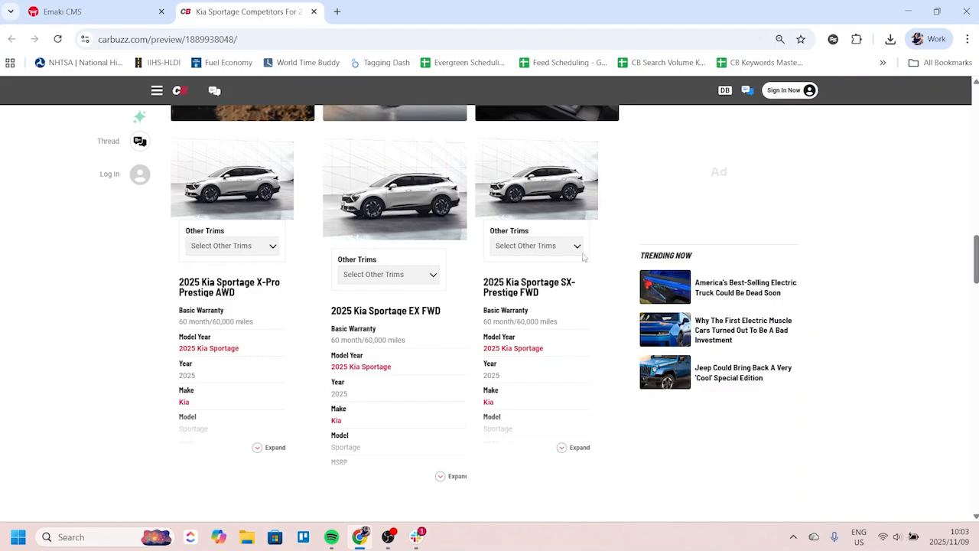
{"action": "left_click", "coordinate": [448, 476]}
{"action": "left_click", "coordinate": [572, 447]}
Step: Review the three trim cards' spec lists from MSRP through warranties
{"action": "scroll", "coordinate": [535, 390], "scroll_direction": "down", "scroll_amount": 4}
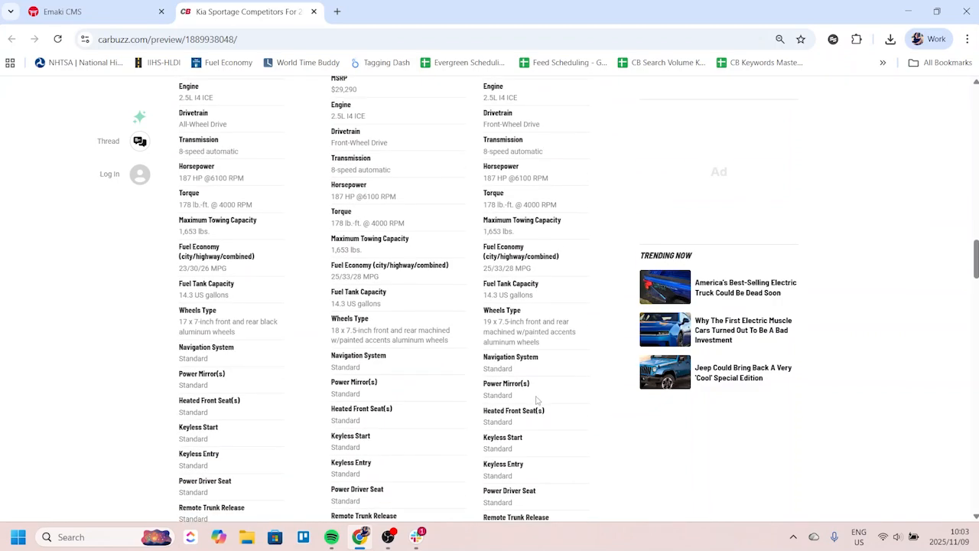
{"action": "scroll", "coordinate": [535, 398], "scroll_direction": "up", "scroll_amount": 5}
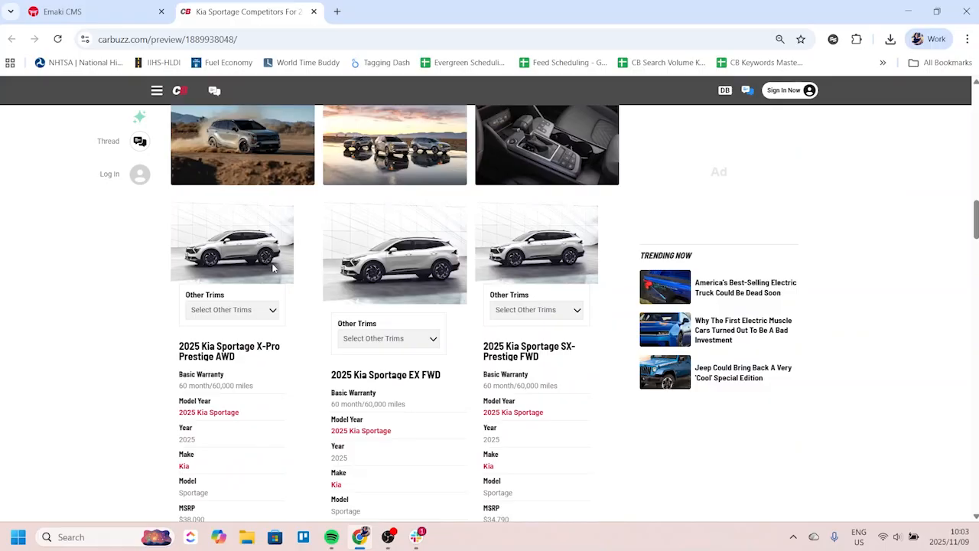
{"action": "scroll", "coordinate": [259, 289], "scroll_direction": "down", "scroll_amount": 3}
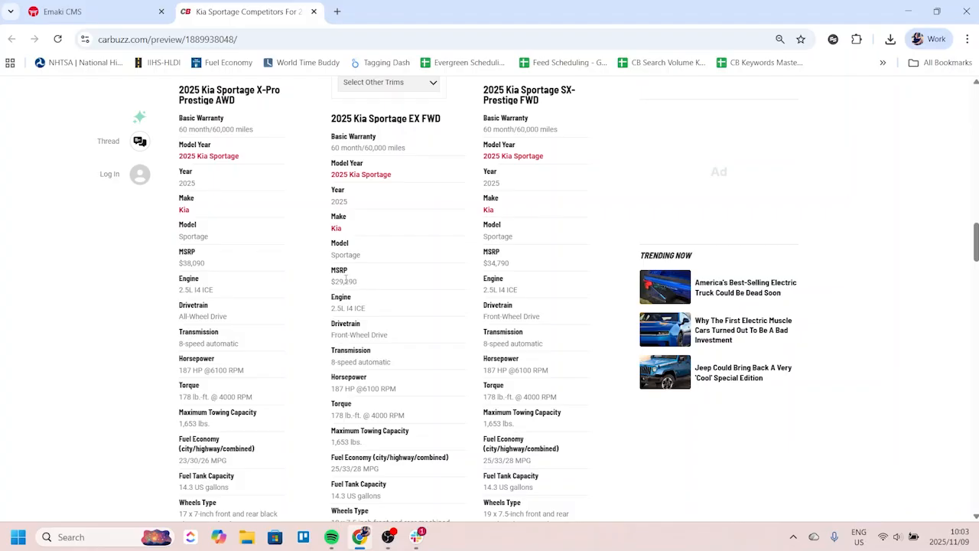
{"action": "scroll", "coordinate": [453, 354], "scroll_direction": "down", "scroll_amount": 8}
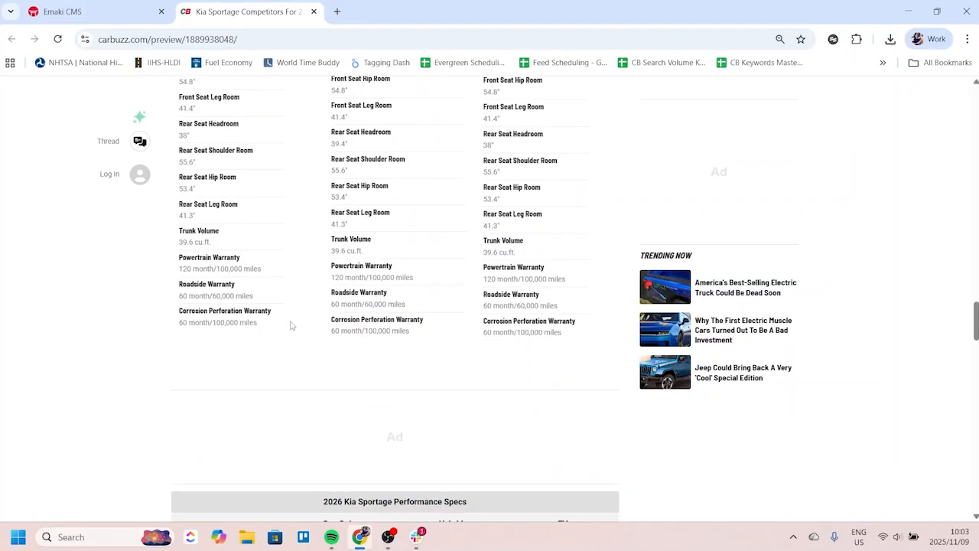
{"action": "scroll", "coordinate": [306, 337], "scroll_direction": "up", "scroll_amount": 7}
{"action": "scroll", "coordinate": [340, 356], "scroll_direction": "up", "scroll_amount": 6}
{"action": "scroll", "coordinate": [457, 301], "scroll_direction": "down", "scroll_amount": 2}
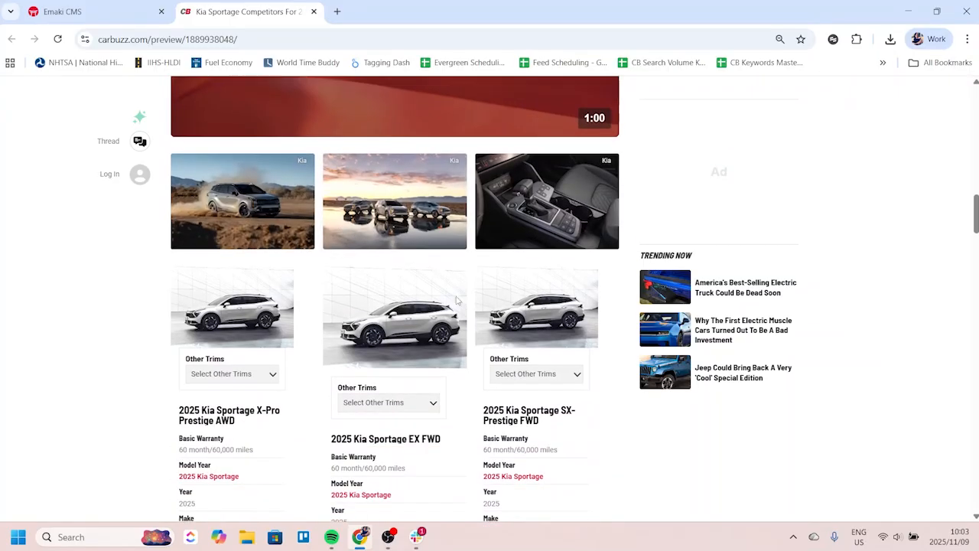
{"action": "left_click", "coordinate": [92, 11]}
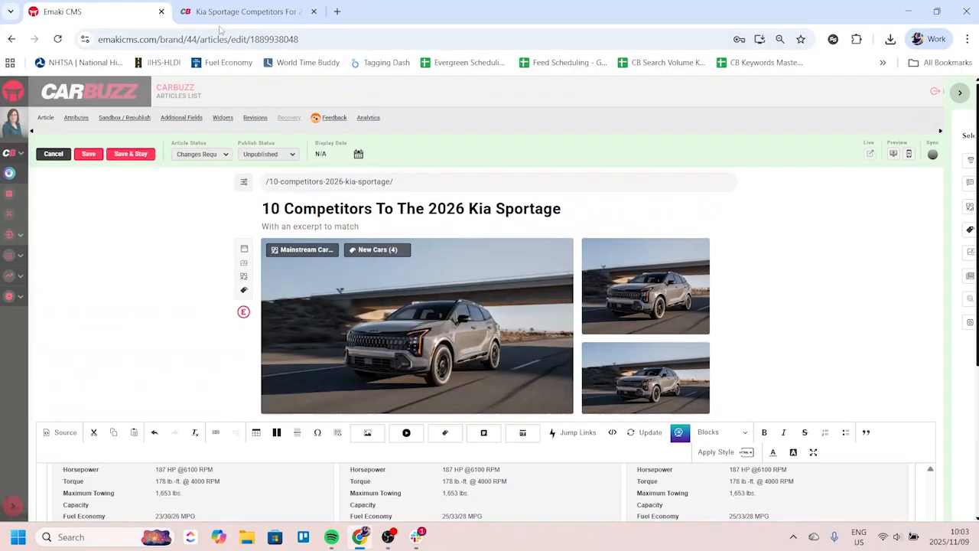
{"action": "left_click", "coordinate": [224, 12]}
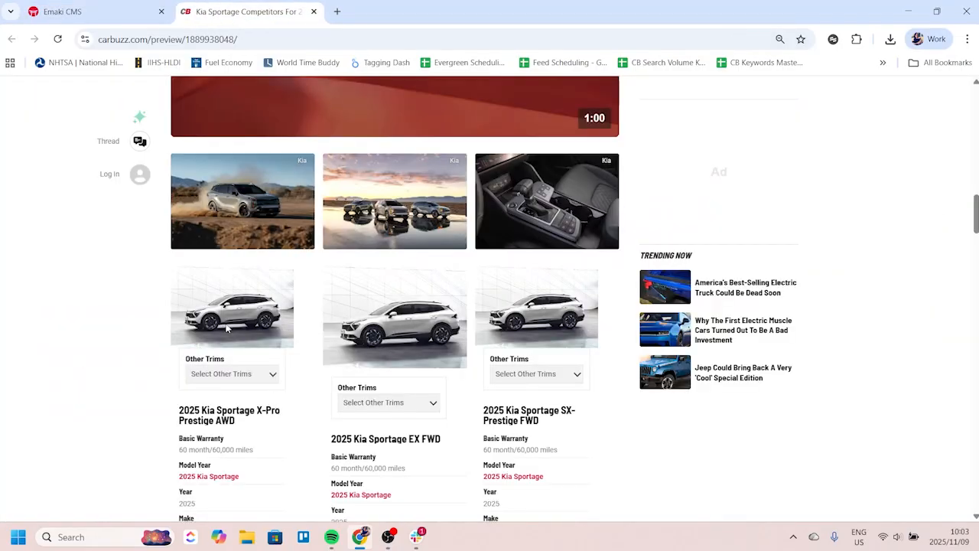
Step: Search 'nissan leaf carbuzz' in a new tab and open CarBuzz's 2025 Nissan Leaf page
{"action": "left_click", "coordinate": [337, 11]}
{"action": "type", "text": "n"}
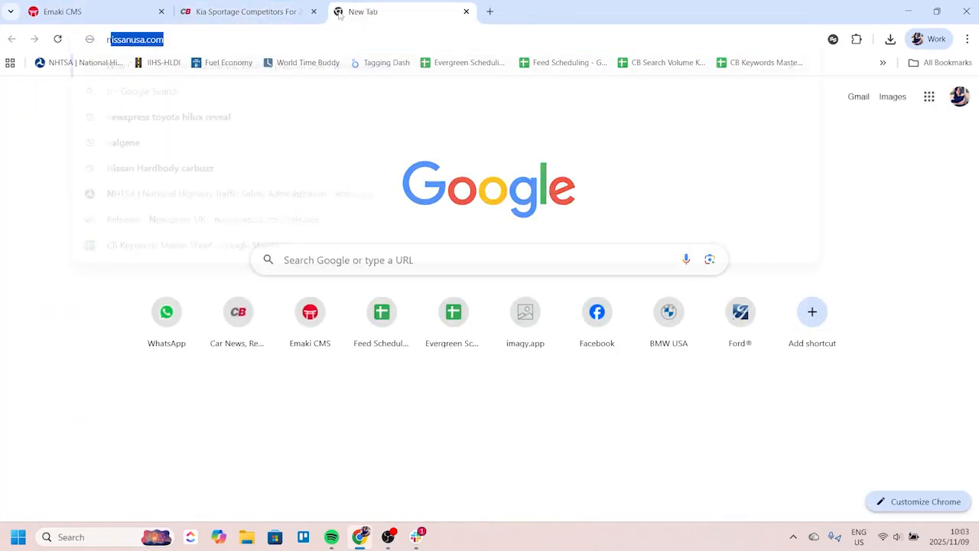
{"action": "type", "text": "issan leaf carbuzz"}
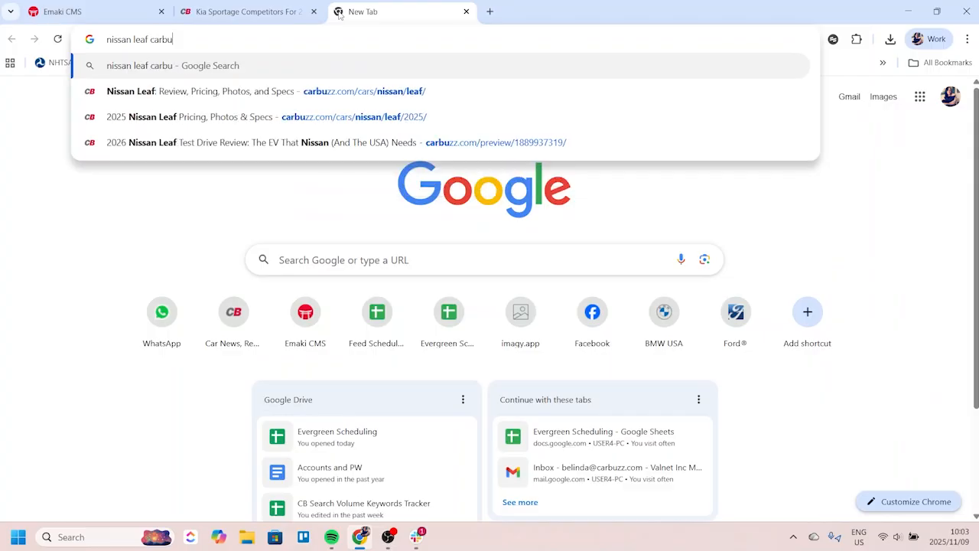
{"action": "key", "text": "Return"}
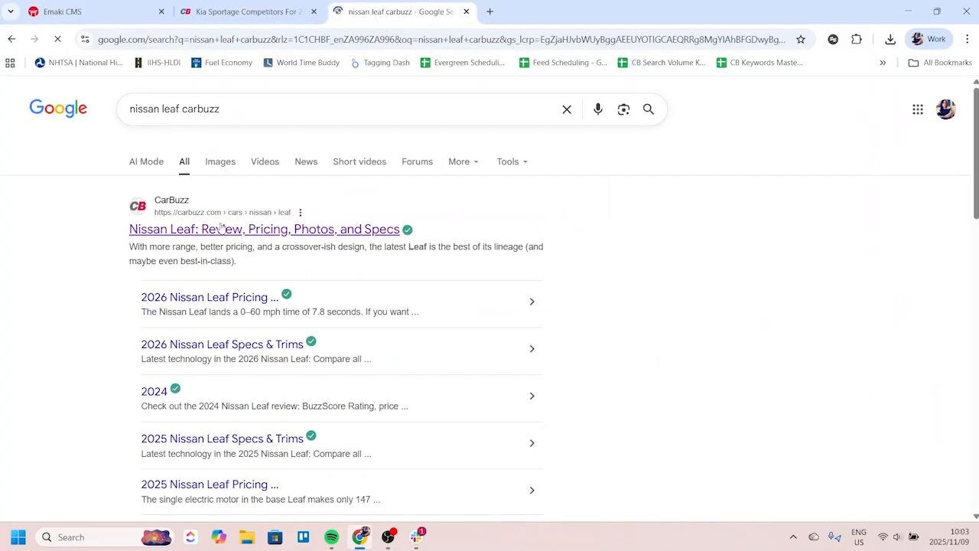
{"action": "left_click", "coordinate": [234, 230]}
{"action": "left_click", "coordinate": [224, 189]}
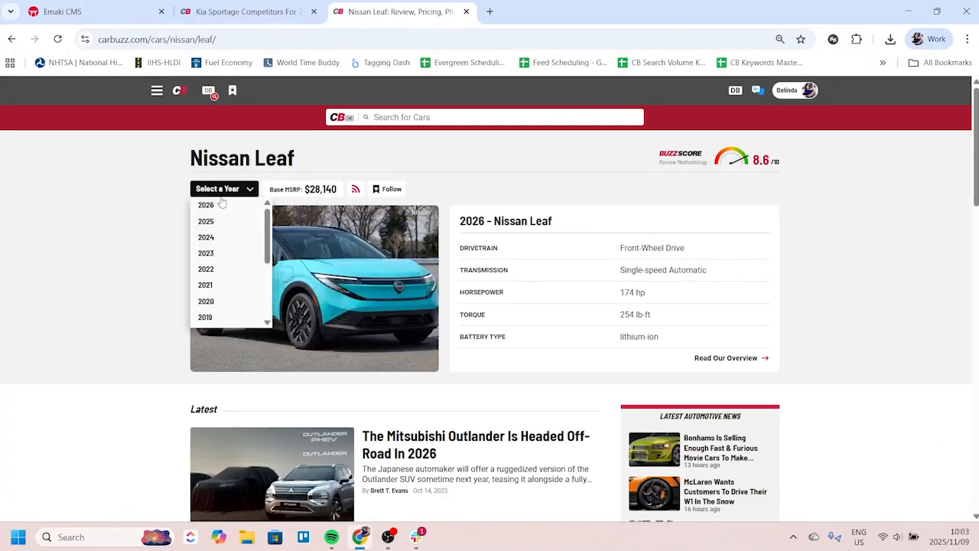
{"action": "left_click", "coordinate": [206, 222]}
Step: Expand and review the full specs of the LEAF S and LEAF SV PLUS trims
{"action": "scroll", "coordinate": [528, 306], "scroll_direction": "down", "scroll_amount": 10}
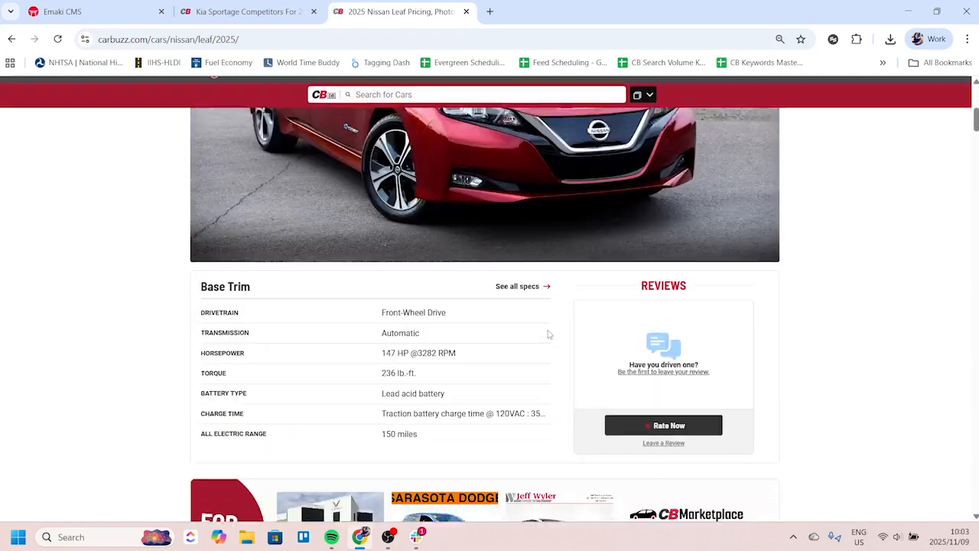
{"action": "scroll", "coordinate": [543, 351], "scroll_direction": "down", "scroll_amount": 15}
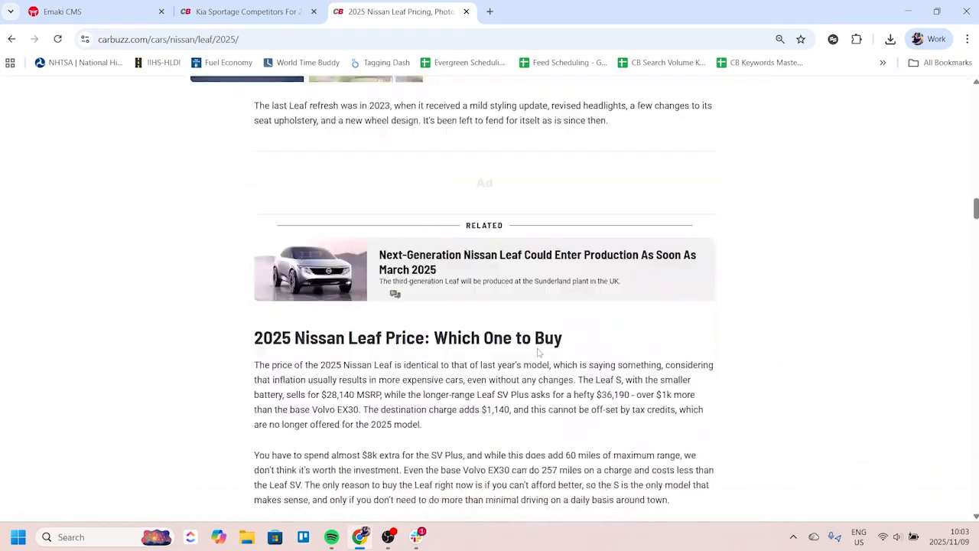
{"action": "scroll", "coordinate": [467, 344], "scroll_direction": "up", "scroll_amount": 1}
{"action": "left_click", "coordinate": [386, 332]}
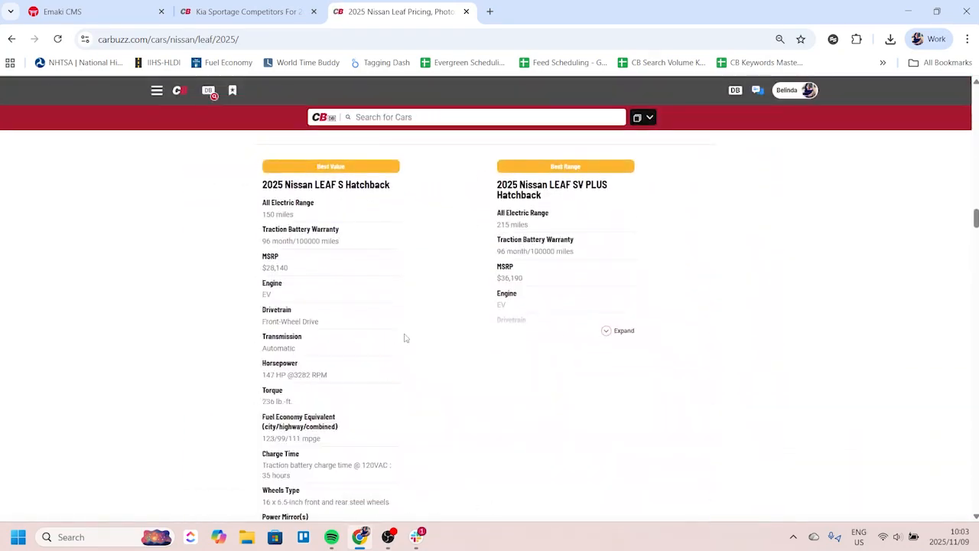
{"action": "left_click", "coordinate": [618, 331]}
{"action": "scroll", "coordinate": [669, 345], "scroll_direction": "down", "scroll_amount": 3}
{"action": "scroll", "coordinate": [629, 349], "scroll_direction": "up", "scroll_amount": 4}
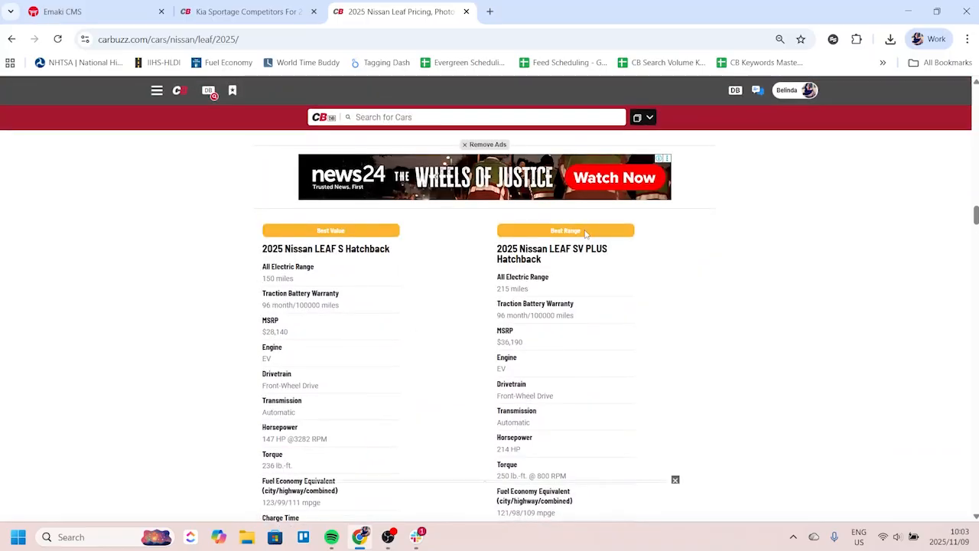
{"action": "scroll", "coordinate": [627, 244], "scroll_direction": "down", "scroll_amount": 9}
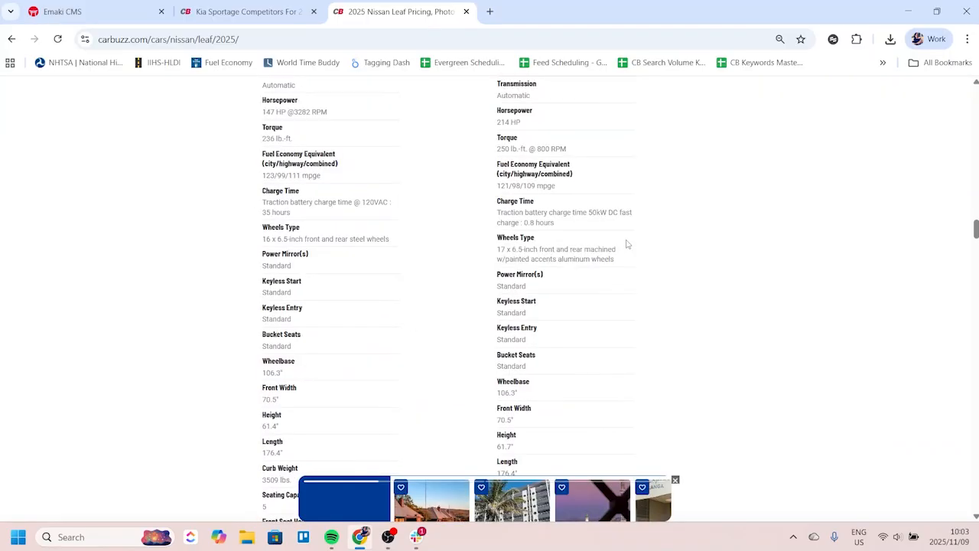
{"action": "scroll", "coordinate": [616, 241], "scroll_direction": "down", "scroll_amount": 6}
{"action": "scroll", "coordinate": [573, 280], "scroll_direction": "up", "scroll_amount": 7}
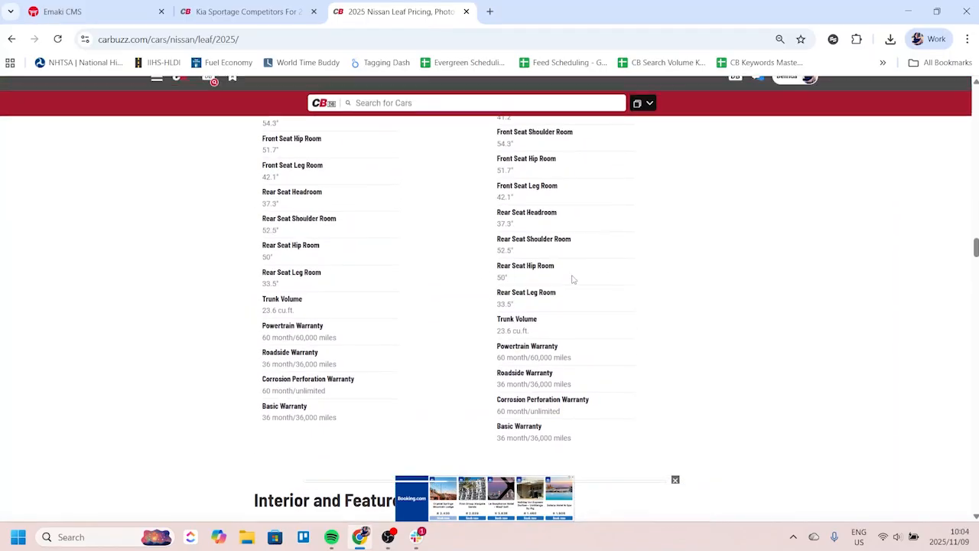
{"action": "scroll", "coordinate": [582, 295], "scroll_direction": "up", "scroll_amount": 3}
Step: Back in the editor, add three blank lines between the image gallery and the Sportage trim tag group
{"action": "key", "text": "ctrl+1"}
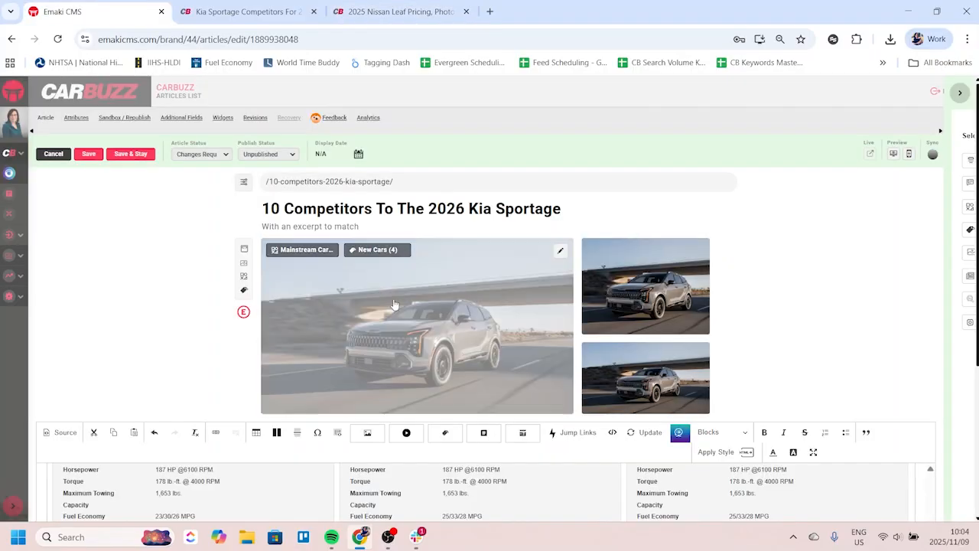
{"action": "scroll", "coordinate": [544, 326], "scroll_direction": "down", "scroll_amount": 3}
{"action": "scroll", "coordinate": [544, 326], "scroll_direction": "down", "scroll_amount": 1}
{"action": "scroll", "coordinate": [391, 392], "scroll_direction": "up", "scroll_amount": 5}
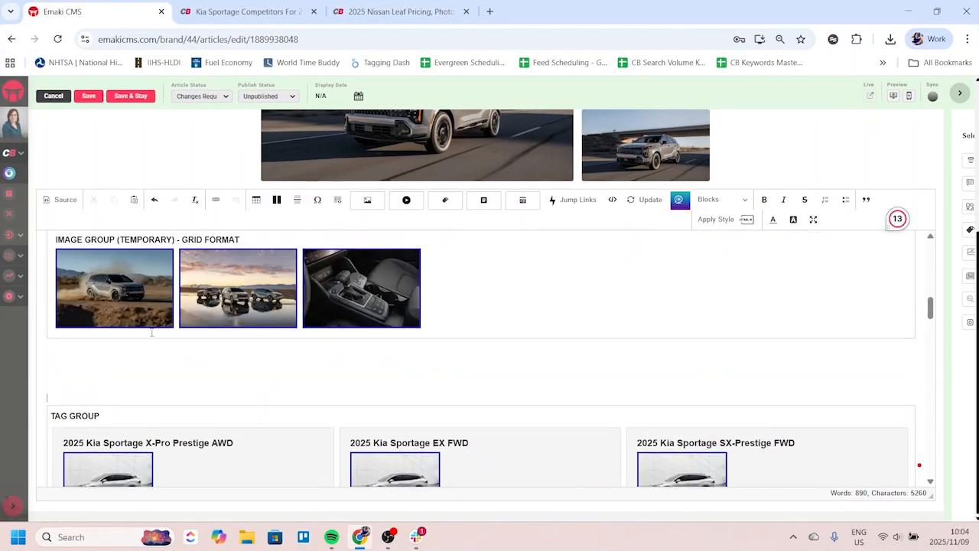
{"action": "scroll", "coordinate": [160, 332], "scroll_direction": "down", "scroll_amount": 2}
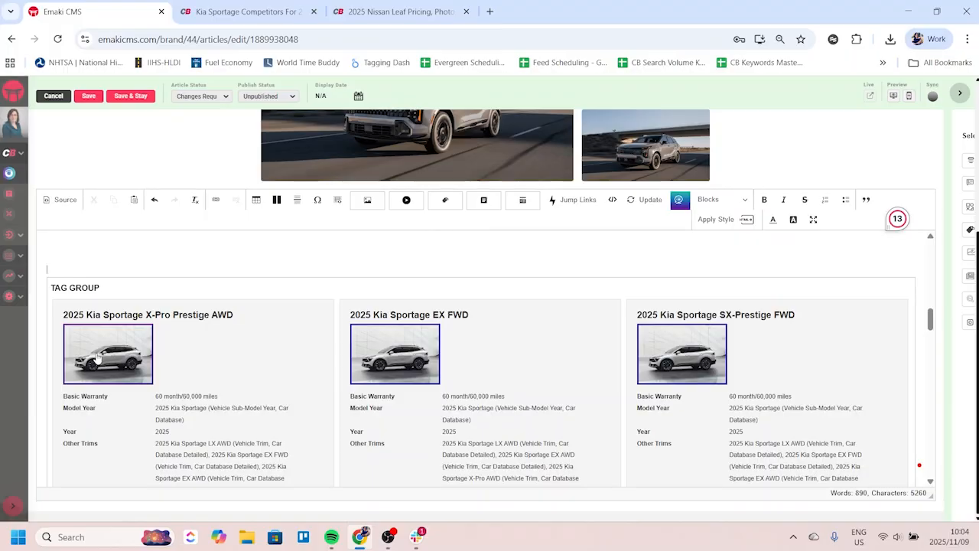
{"action": "scroll", "coordinate": [78, 241], "scroll_direction": "up", "scroll_amount": 3}
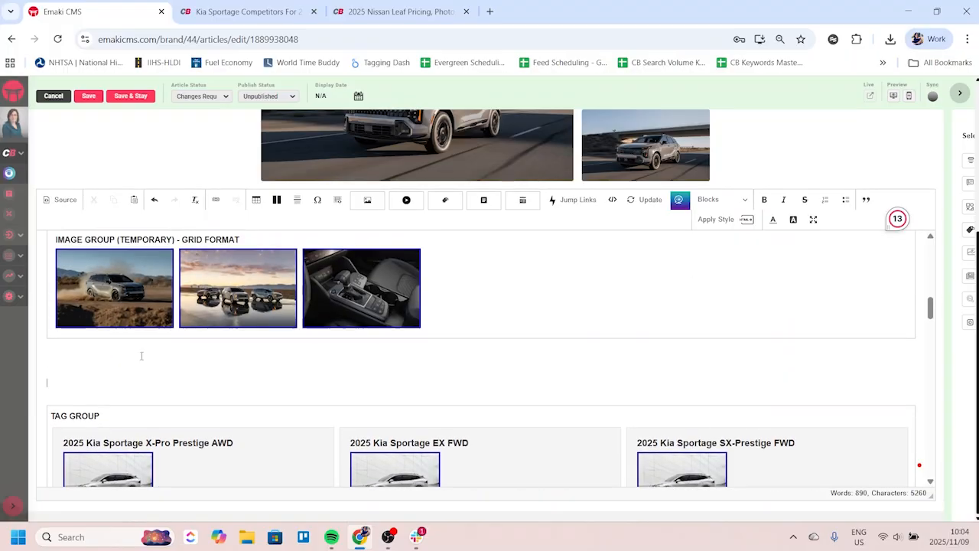
{"action": "key", "text": "Return"}
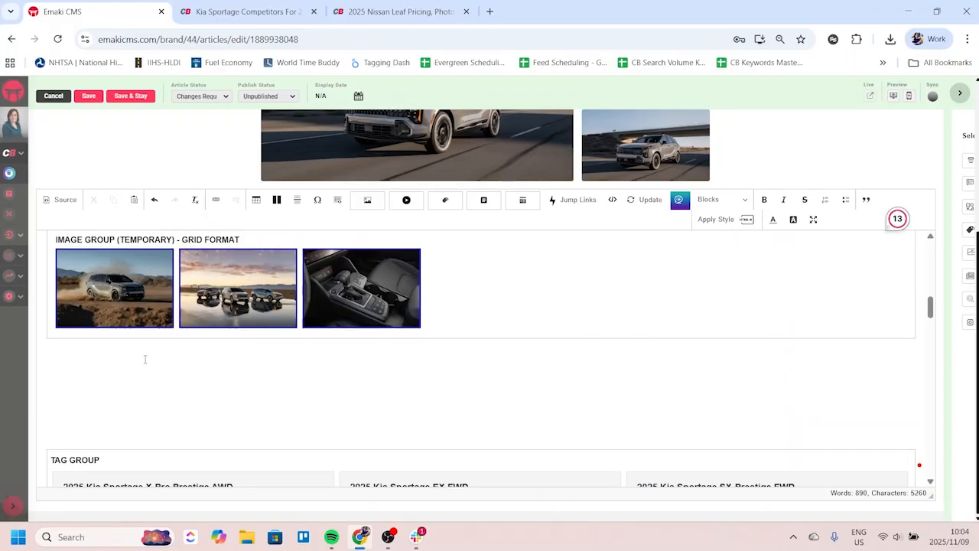
{"action": "key", "text": "Return"}
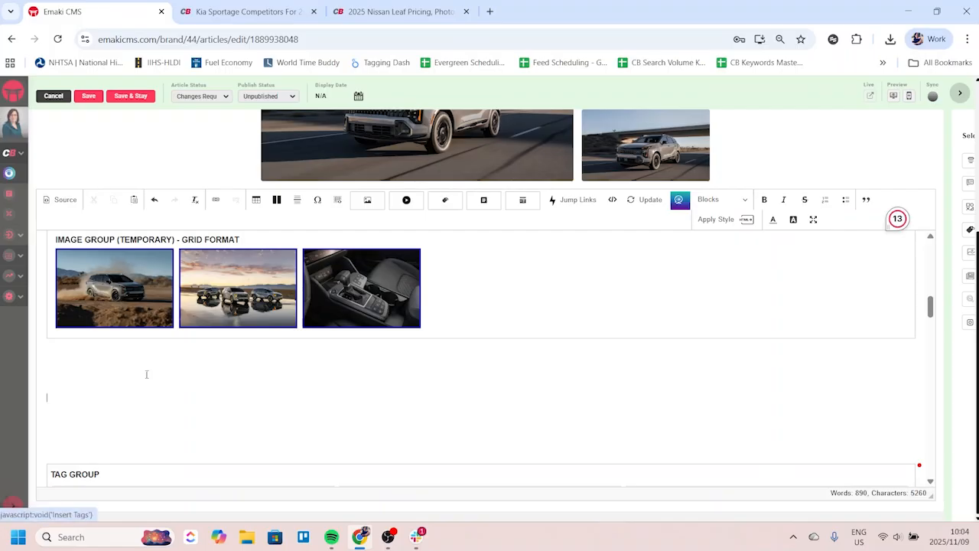
{"action": "key", "text": "Return"}
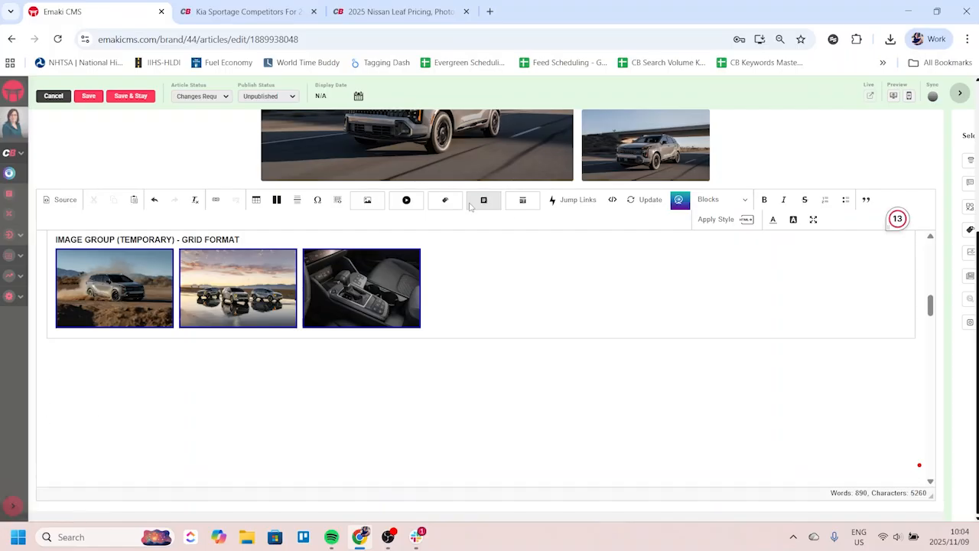
Step: Insert a custom Kia manufacturer tag card showing all of Kia's specs
{"action": "left_click", "coordinate": [445, 199]}
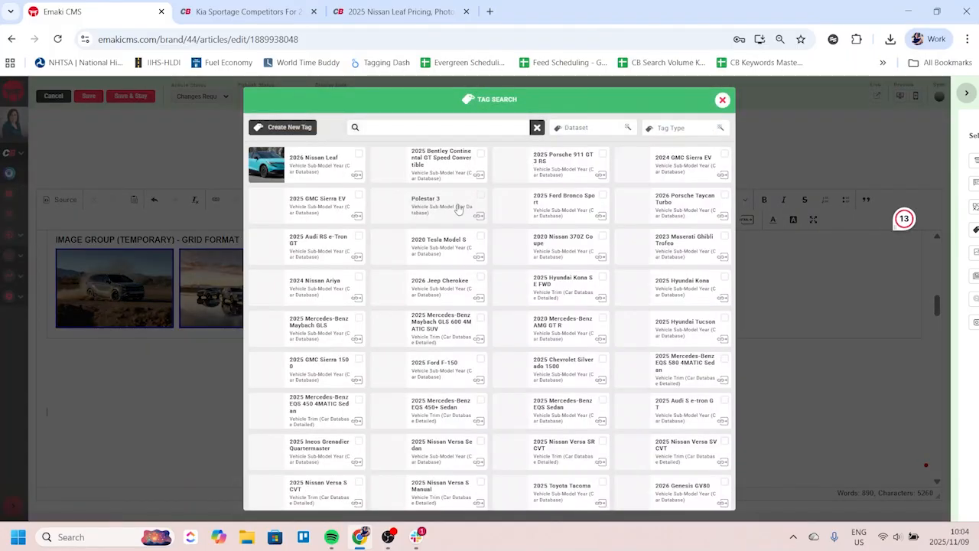
{"action": "left_click", "coordinate": [401, 128]}
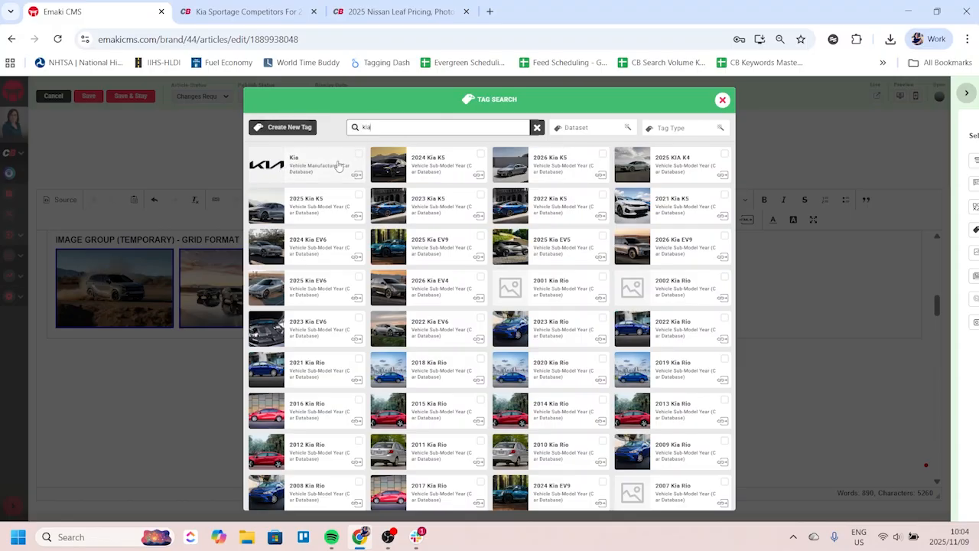
{"action": "left_click", "coordinate": [679, 129]}
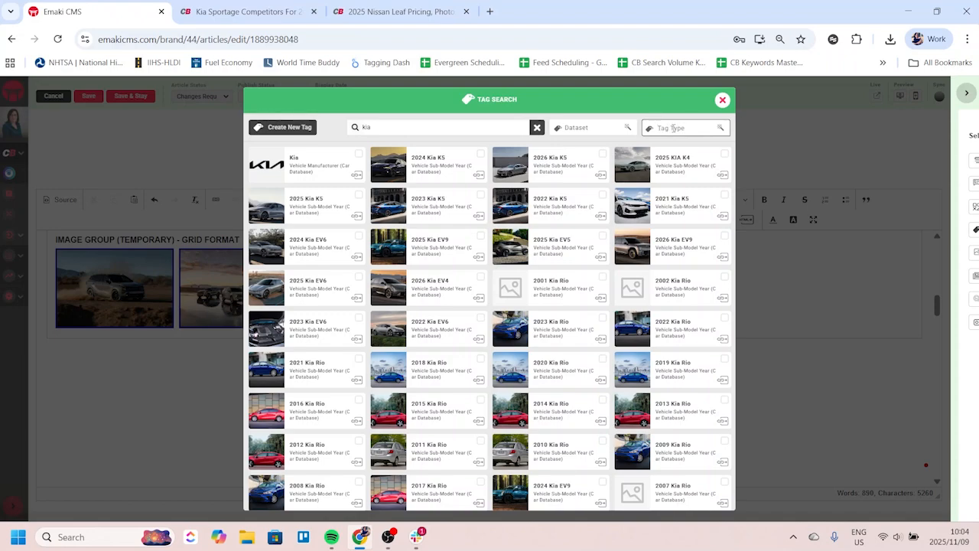
{"action": "left_click", "coordinate": [296, 165]}
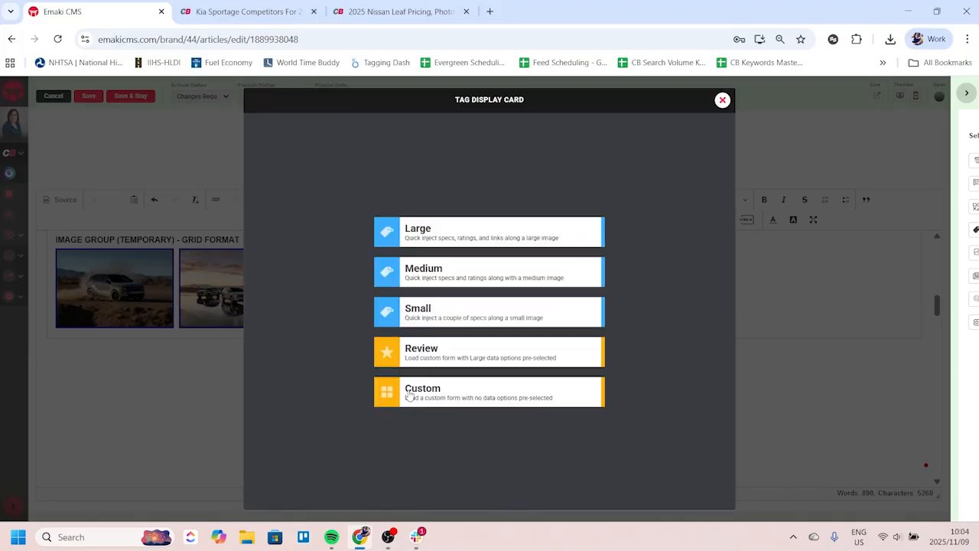
{"action": "left_click", "coordinate": [418, 396]}
{"action": "scroll", "coordinate": [474, 288], "scroll_direction": "down", "scroll_amount": 5}
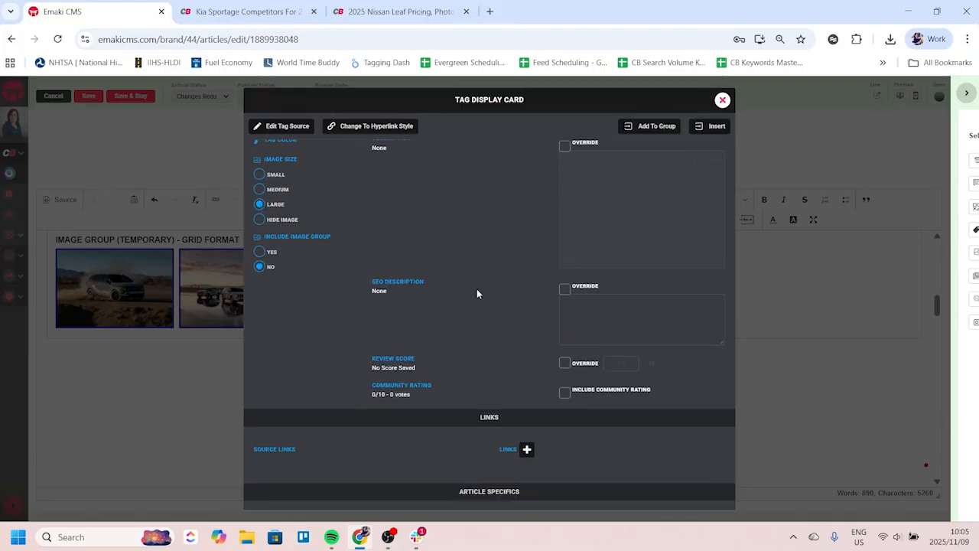
{"action": "scroll", "coordinate": [495, 425], "scroll_direction": "up", "scroll_amount": 2}
{"action": "scroll", "coordinate": [495, 426], "scroll_direction": "down", "scroll_amount": 3}
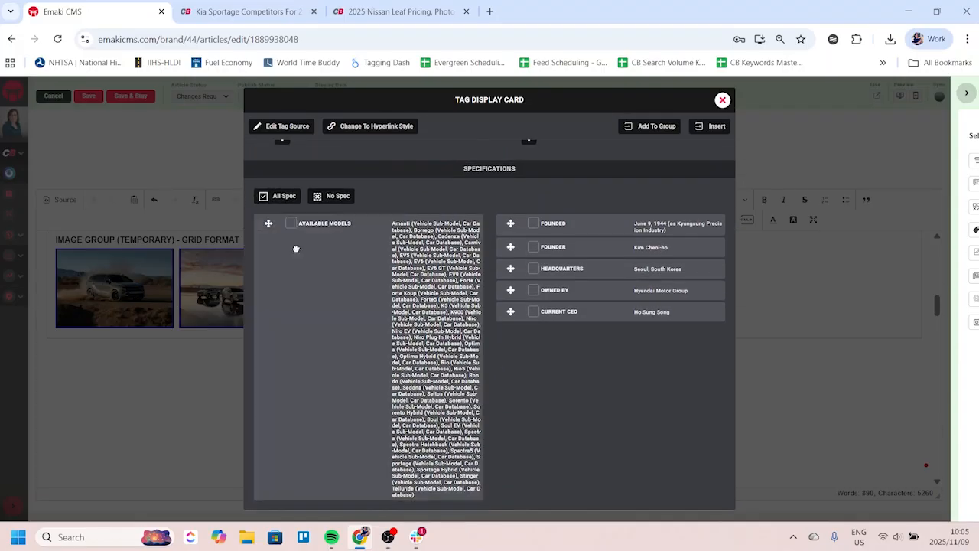
{"action": "left_click", "coordinate": [285, 202]}
{"action": "scroll", "coordinate": [291, 386], "scroll_direction": "up", "scroll_amount": 10}
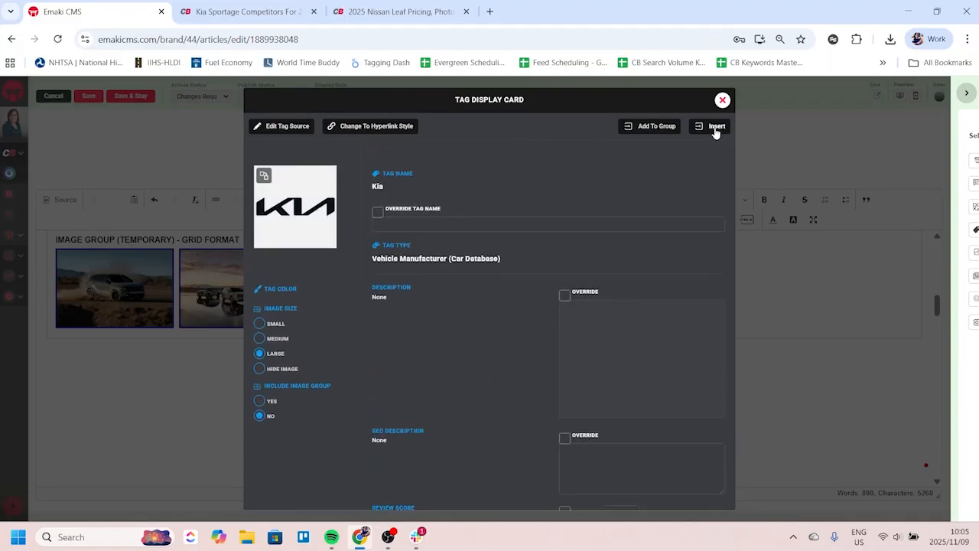
{"action": "left_click", "coordinate": [716, 128]}
{"action": "scroll", "coordinate": [195, 336], "scroll_direction": "down", "scroll_amount": 10}
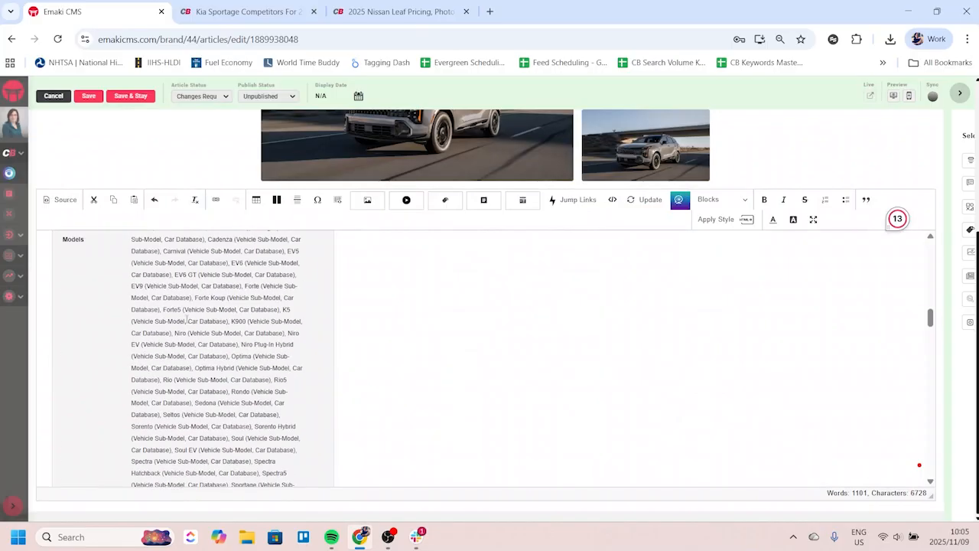
Step: Save the article with the Kia card and launch its preview
{"action": "scroll", "coordinate": [212, 356], "scroll_direction": "up", "scroll_amount": 3}
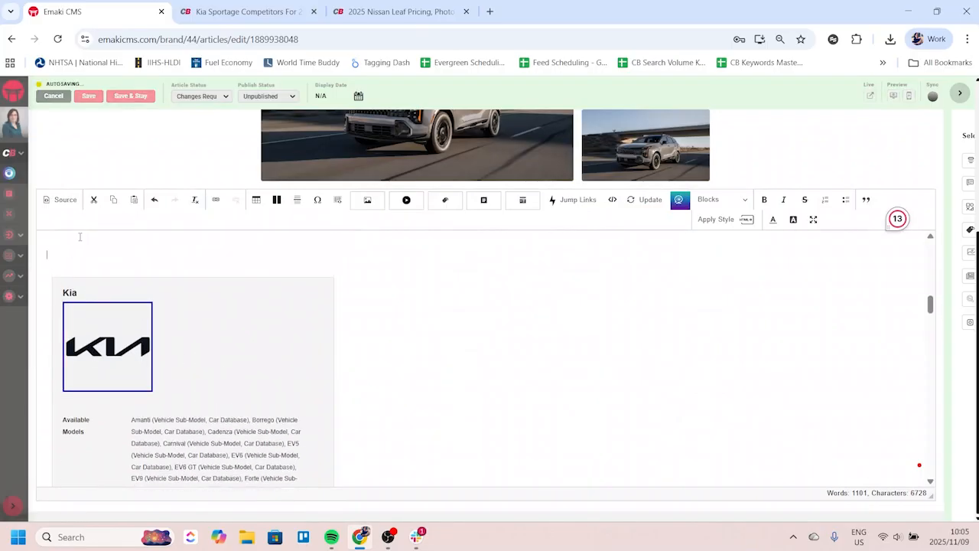
{"action": "left_click", "coordinate": [129, 97]}
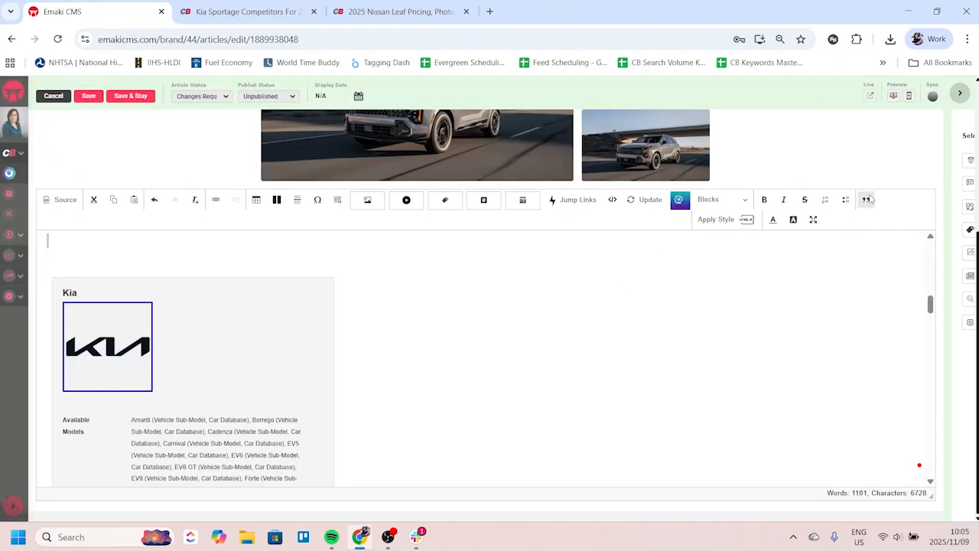
{"action": "left_click", "coordinate": [893, 96]}
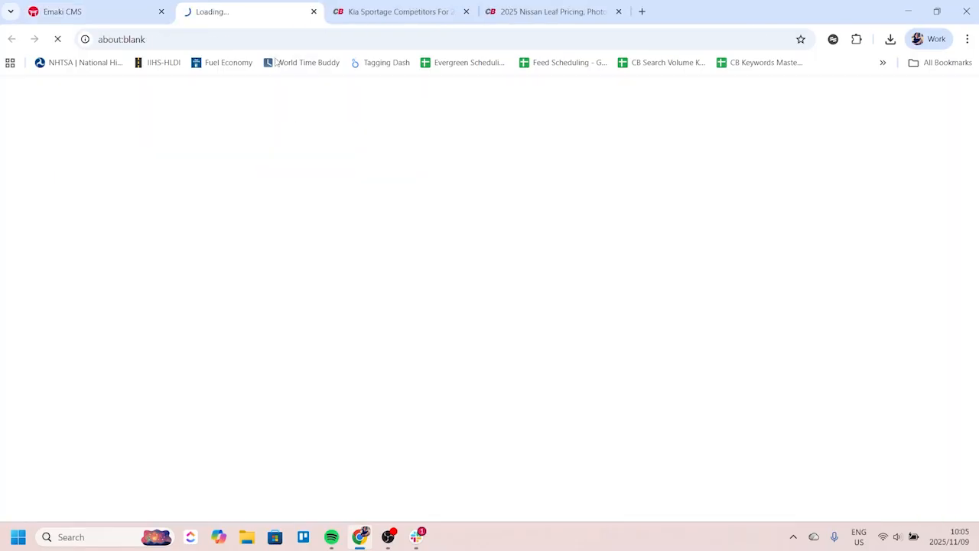
Step: Check the Kia card's Available Models list in the preview, then open CarBuzz's Kia brand page
{"action": "scroll", "coordinate": [454, 338], "scroll_direction": "down", "scroll_amount": 8}
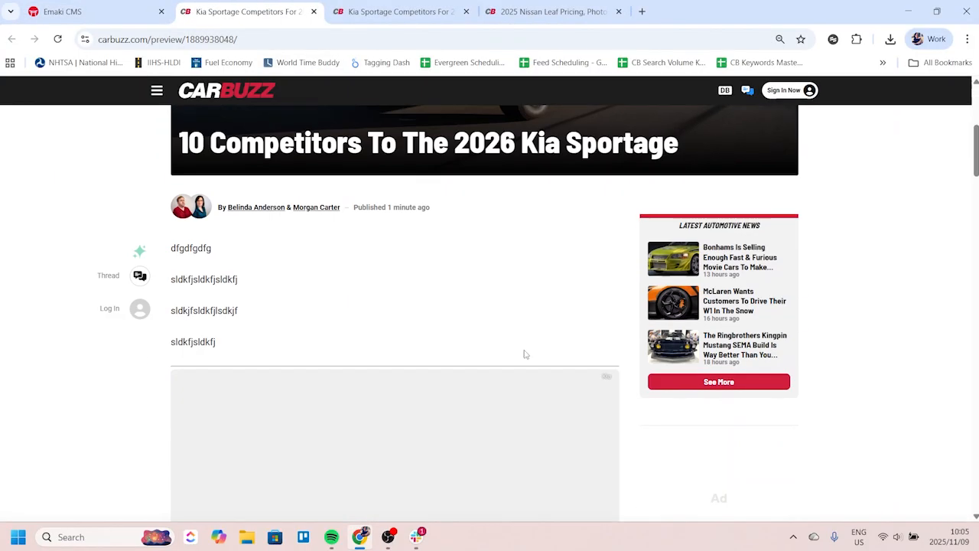
{"action": "scroll", "coordinate": [449, 334], "scroll_direction": "down", "scroll_amount": 6}
{"action": "scroll", "coordinate": [430, 328], "scroll_direction": "up", "scroll_amount": 2}
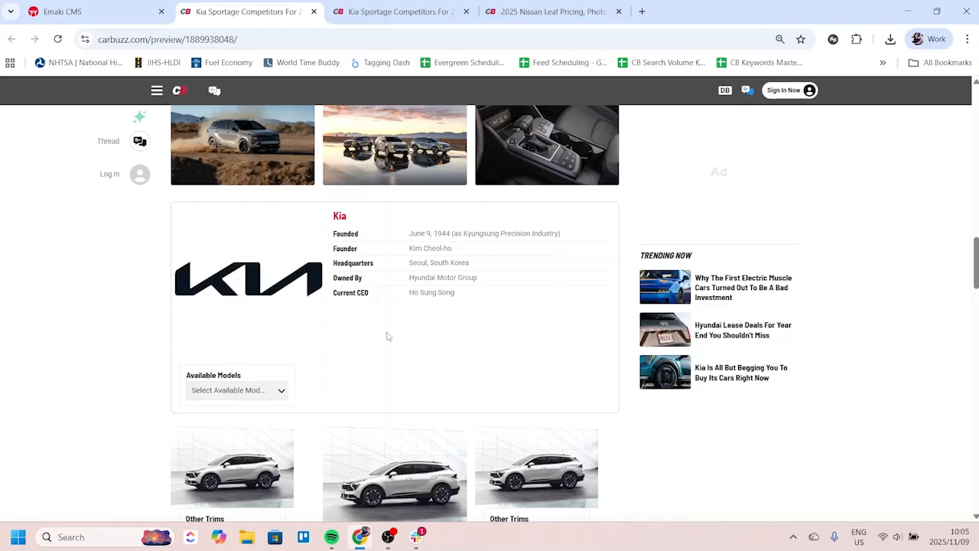
{"action": "left_click", "coordinate": [286, 391]}
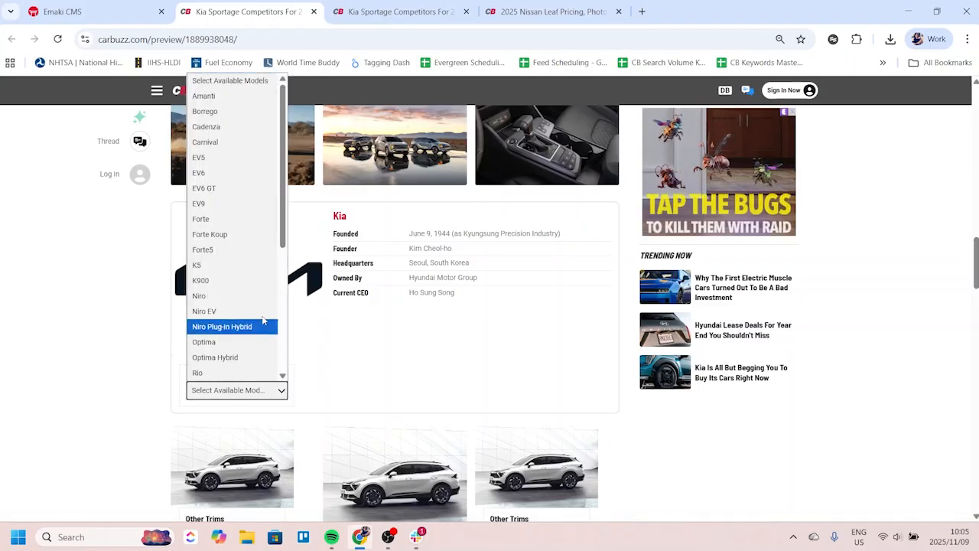
{"action": "scroll", "coordinate": [222, 295], "scroll_direction": "down", "scroll_amount": 3}
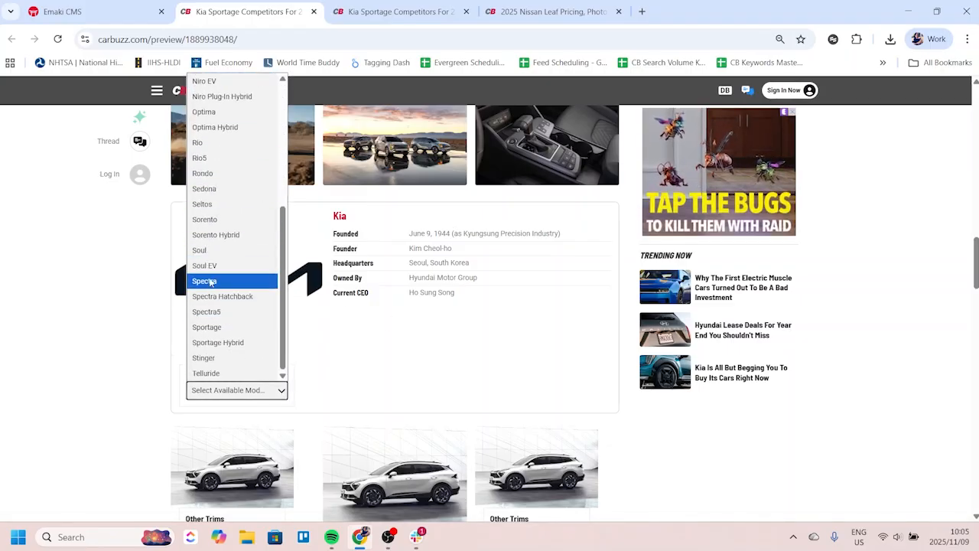
{"action": "scroll", "coordinate": [212, 281], "scroll_direction": "up", "scroll_amount": 4}
{"action": "left_click", "coordinate": [144, 303]}
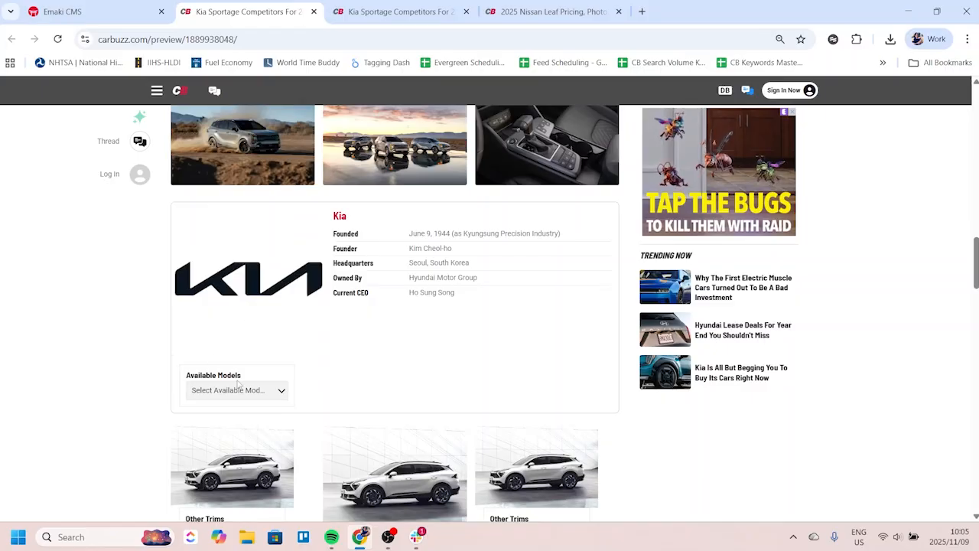
{"action": "scroll", "coordinate": [429, 366], "scroll_direction": "up", "scroll_amount": 4}
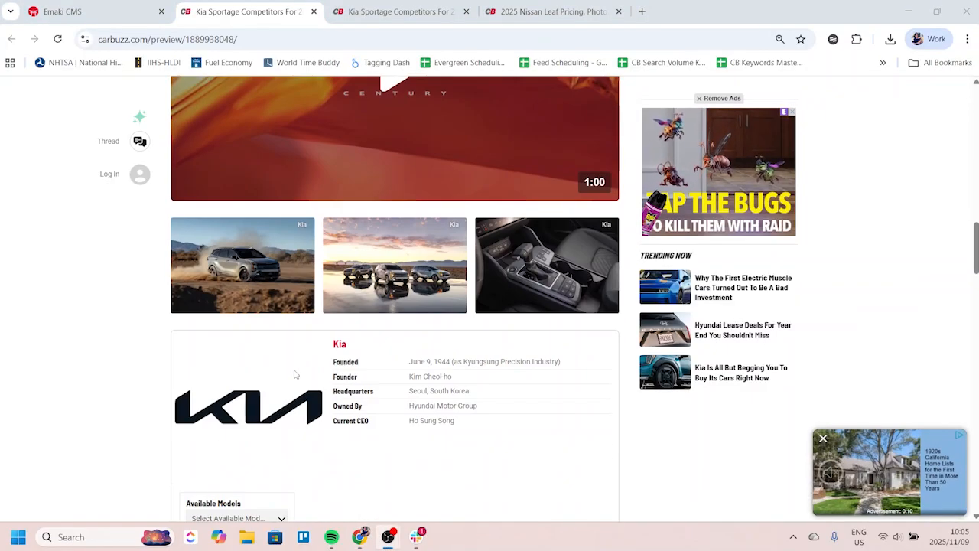
{"action": "scroll", "coordinate": [313, 367], "scroll_direction": "down", "scroll_amount": 3}
{"action": "left_click", "coordinate": [339, 282]}
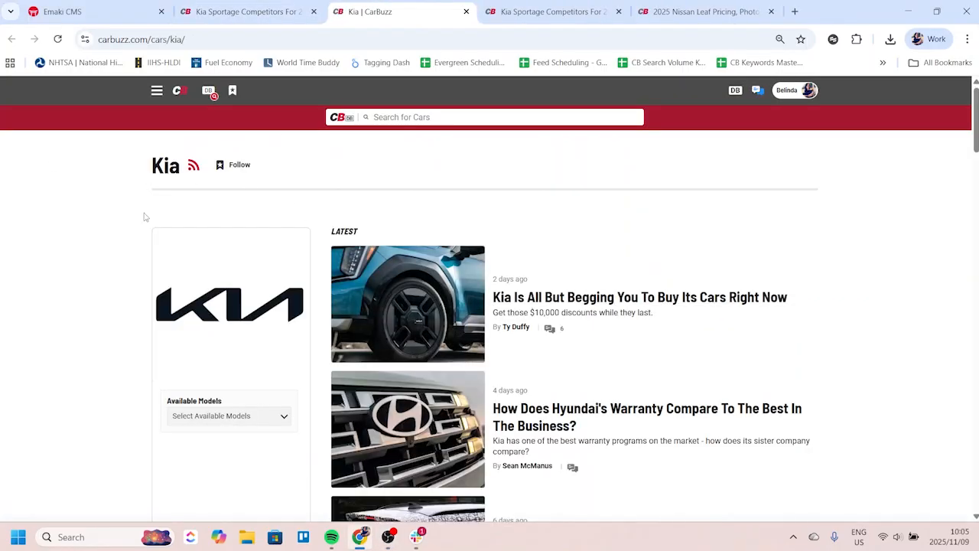
Step: Browse the brand page, opening its available models list and closing it without choosing
{"action": "scroll", "coordinate": [240, 179], "scroll_direction": "down", "scroll_amount": 15}
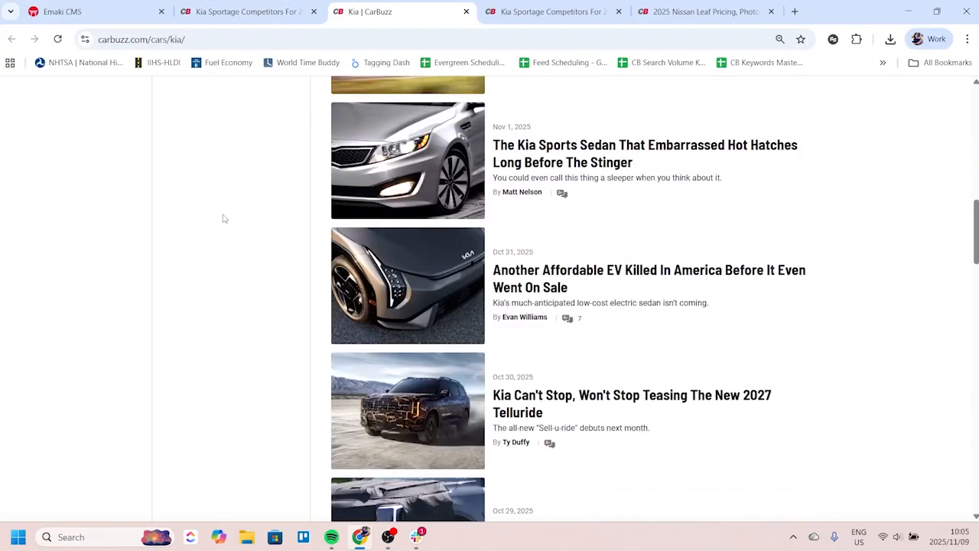
{"action": "scroll", "coordinate": [226, 232], "scroll_direction": "down", "scroll_amount": 5}
{"action": "scroll", "coordinate": [227, 232], "scroll_direction": "up", "scroll_amount": 20}
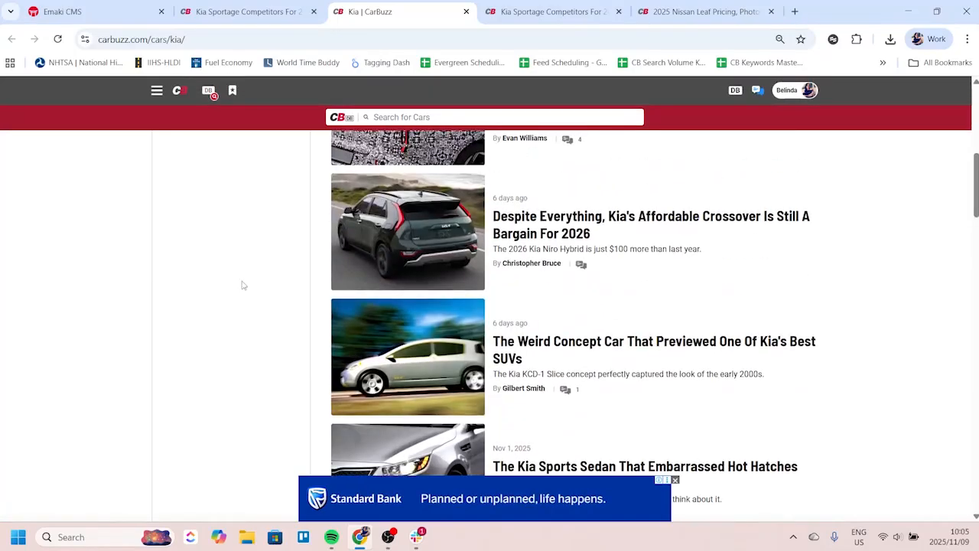
{"action": "left_click", "coordinate": [243, 414]}
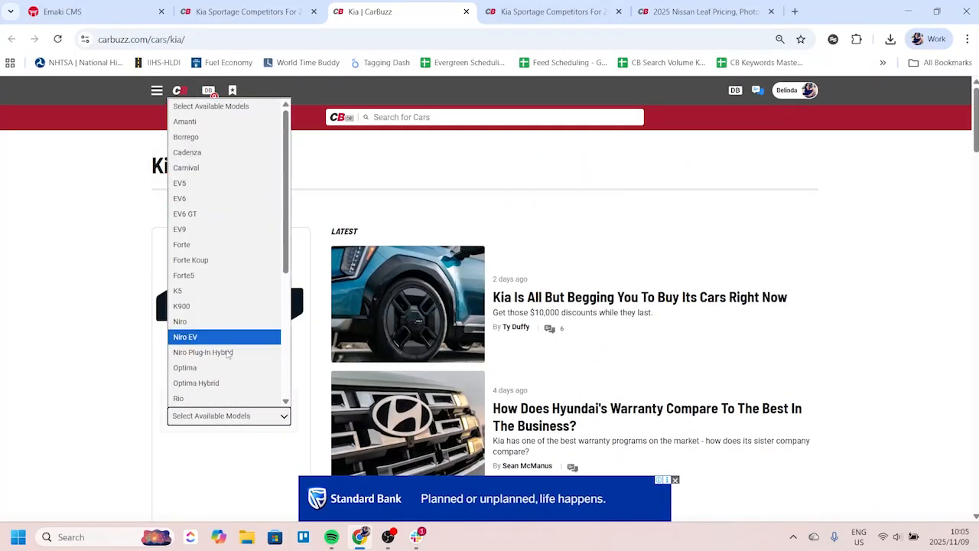
{"action": "left_click", "coordinate": [82, 377]}
{"action": "scroll", "coordinate": [212, 351], "scroll_direction": "down", "scroll_amount": 7}
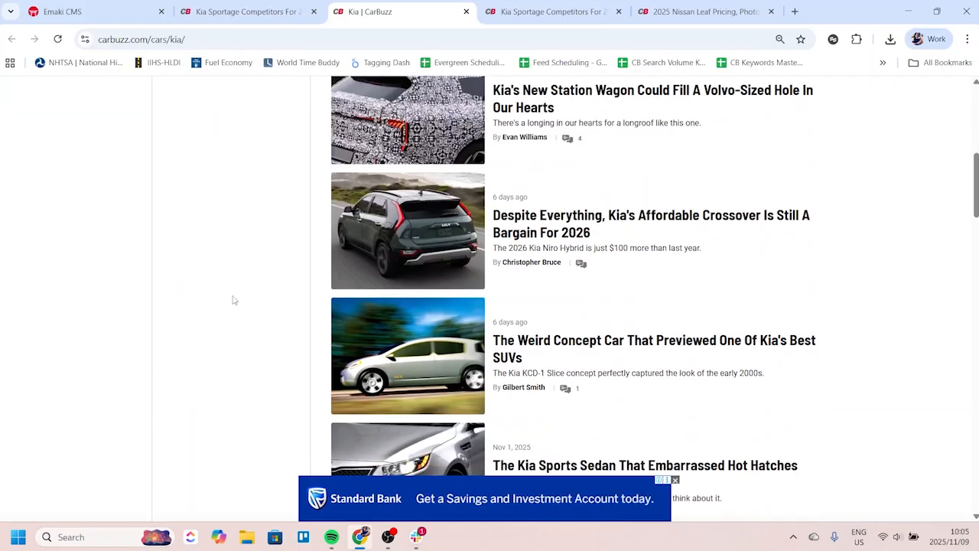
{"action": "scroll", "coordinate": [219, 421], "scroll_direction": "down", "scroll_amount": 2}
{"action": "scroll", "coordinate": [222, 393], "scroll_direction": "up", "scroll_amount": 9}
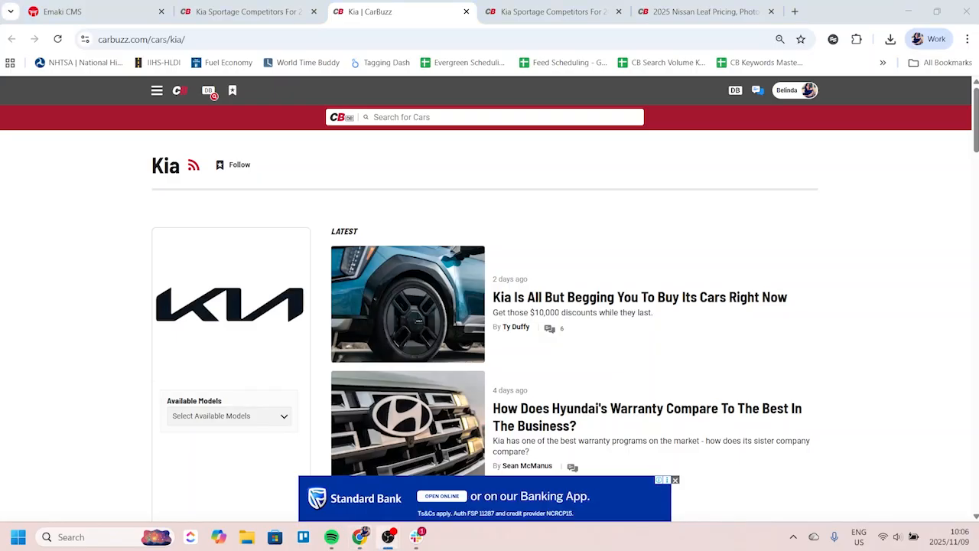
Step: Search Google for just 'carbuzz hyundai', removing the 'ioniq 5 n' part of the query
{"action": "left_click", "coordinate": [234, 39]}
{"action": "type", "text": "ca"}
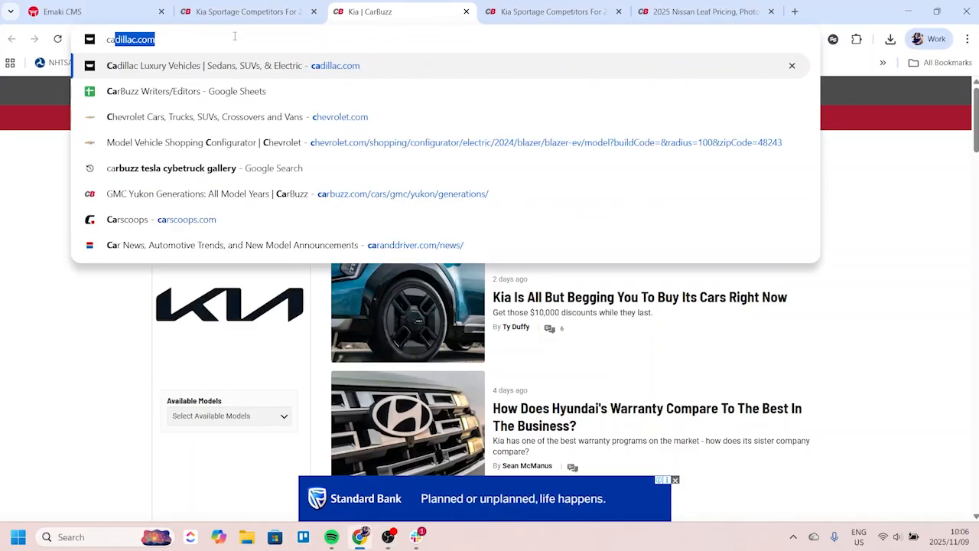
{"action": "type", "text": "rbuzz hyundai"}
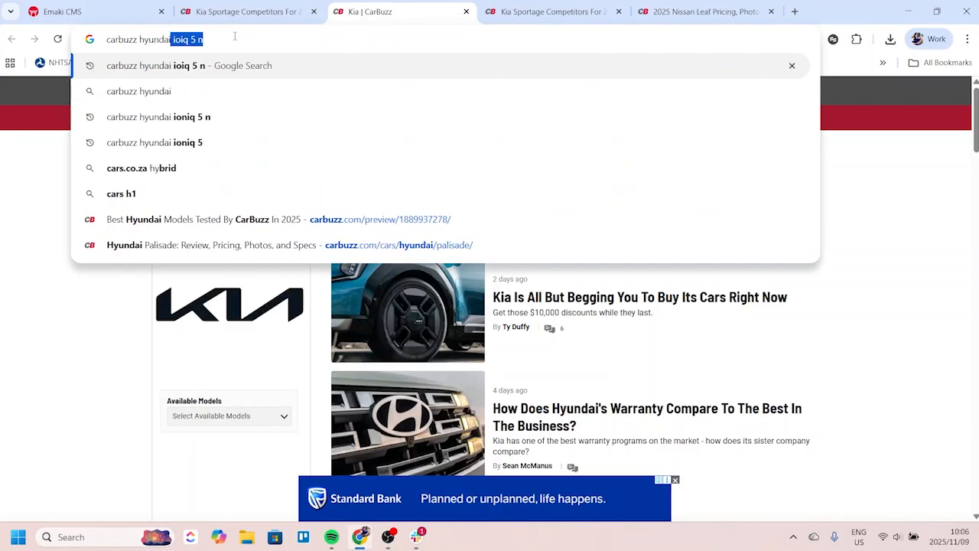
{"action": "key", "text": "Return"}
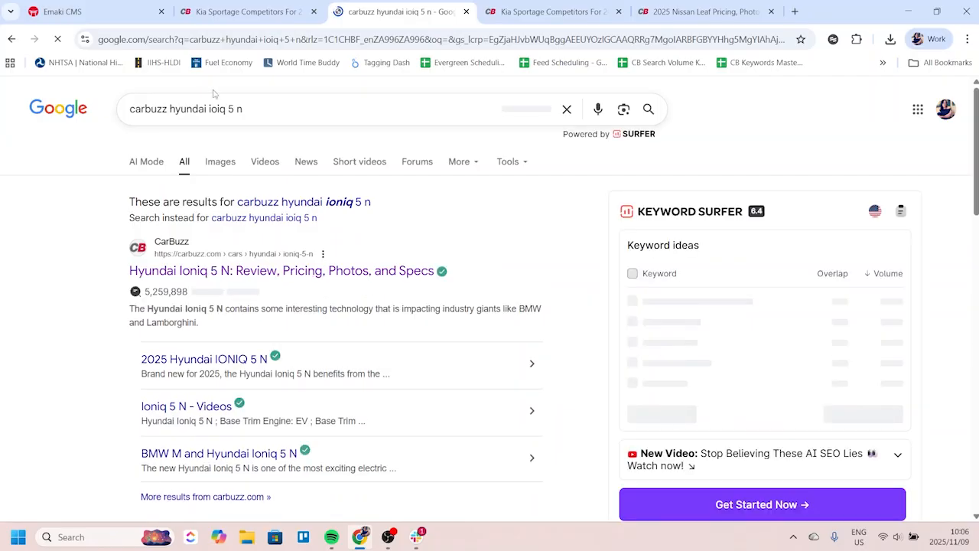
{"action": "left_click_drag", "start_coordinate": [205, 111], "coordinate": [286, 109]}
{"action": "key", "text": "BackSpace"}
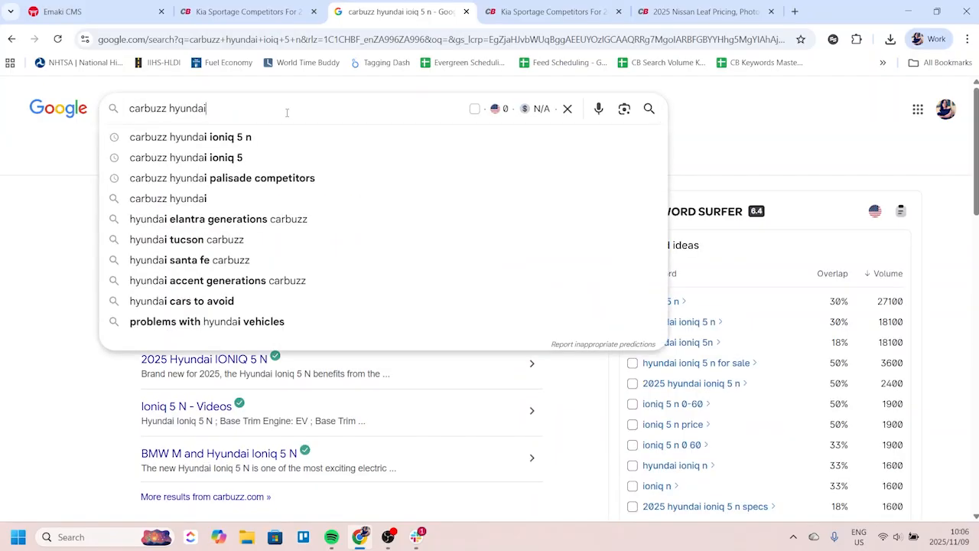
{"action": "key", "text": "Return"}
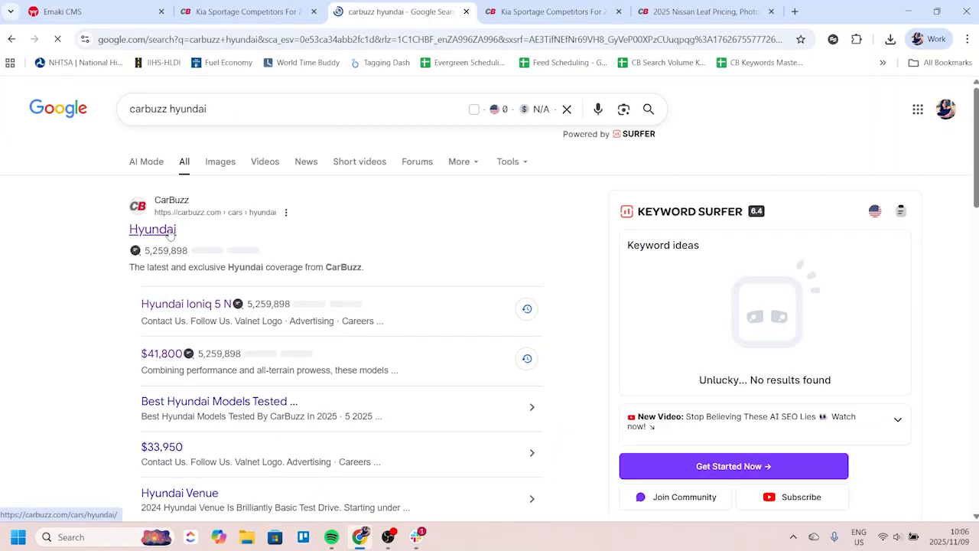
Step: Skim the CarBuzz Hyundai brand page, then close its tab to get back to the editor
{"action": "left_click", "coordinate": [172, 230]}
{"action": "scroll", "coordinate": [233, 237], "scroll_direction": "down", "scroll_amount": 20}
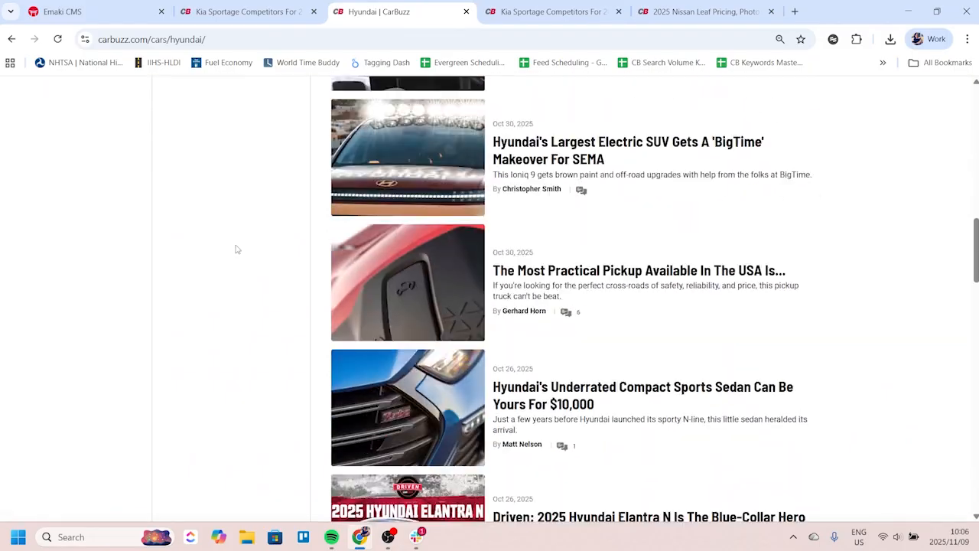
{"action": "scroll", "coordinate": [238, 288], "scroll_direction": "up", "scroll_amount": 20}
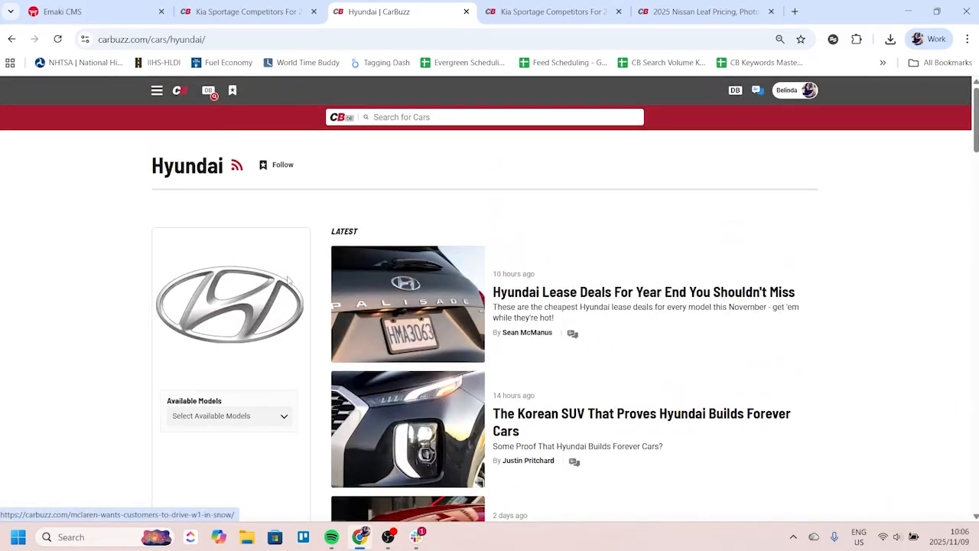
{"action": "key", "text": "ctrl+w"}
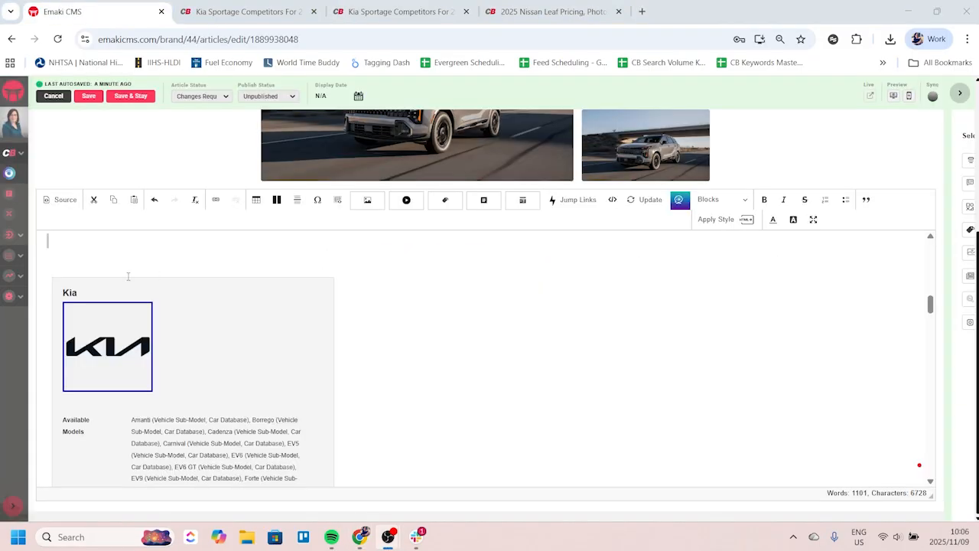
{"action": "scroll", "coordinate": [87, 321], "scroll_direction": "down", "scroll_amount": 2}
{"action": "scroll", "coordinate": [92, 383], "scroll_direction": "up", "scroll_amount": 3}
Step: Uncheck Available Models under Specifications in the Kia tag card and re-insert the card
{"action": "scroll", "coordinate": [101, 456], "scroll_direction": "down", "scroll_amount": 1}
{"action": "scroll", "coordinate": [100, 456], "scroll_direction": "down", "scroll_amount": 3}
{"action": "scroll", "coordinate": [62, 314], "scroll_direction": "up", "scroll_amount": 4}
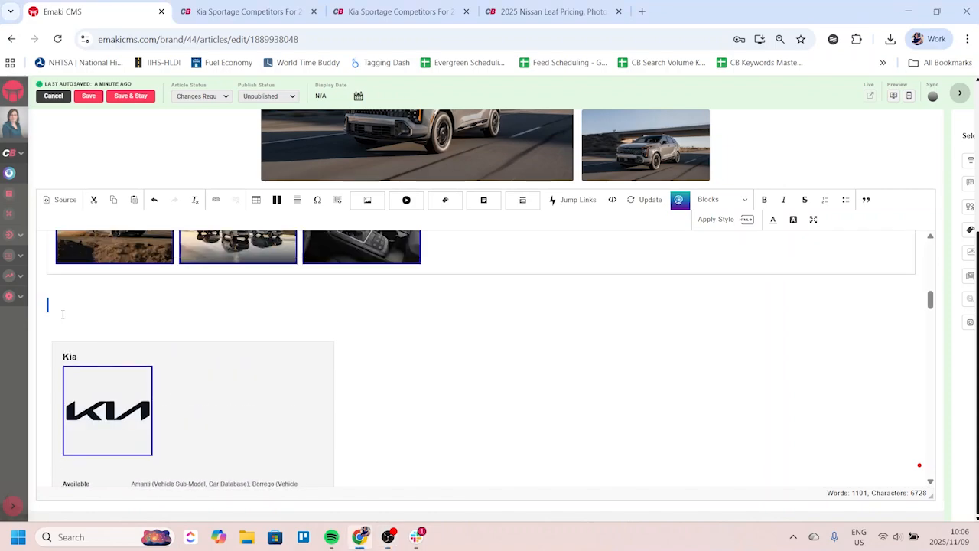
{"action": "double_click", "coordinate": [151, 434]}
{"action": "scroll", "coordinate": [403, 388], "scroll_direction": "down", "scroll_amount": 3}
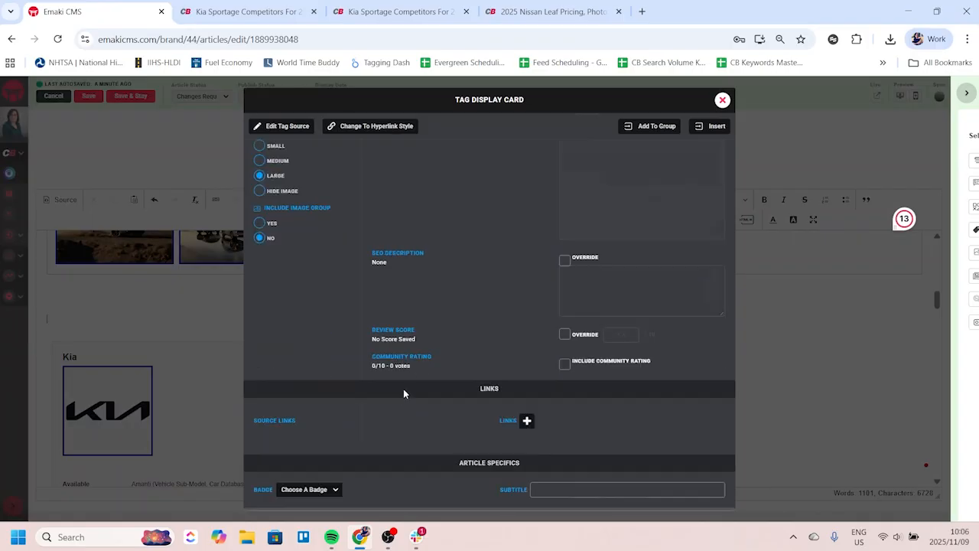
{"action": "scroll", "coordinate": [403, 389], "scroll_direction": "down", "scroll_amount": 4}
{"action": "left_click", "coordinate": [291, 295]}
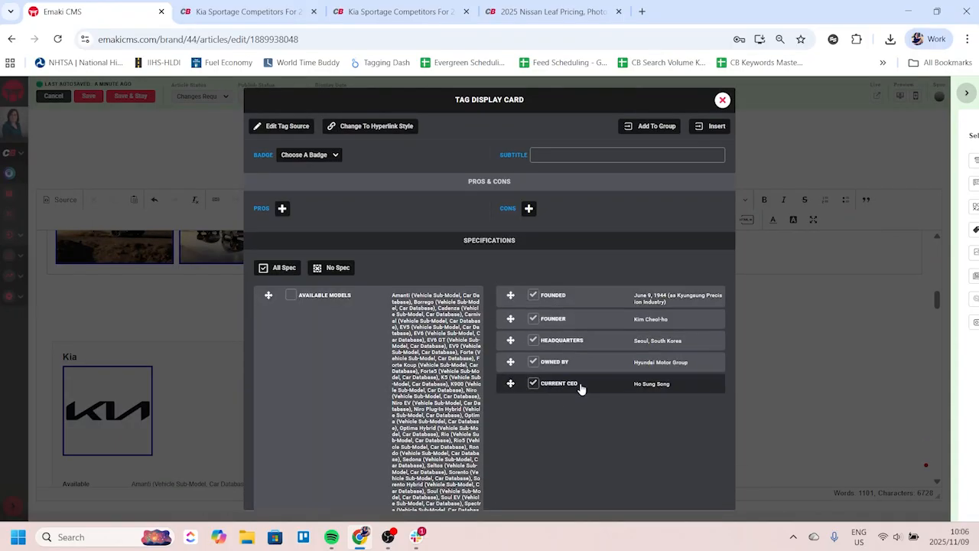
{"action": "scroll", "coordinate": [511, 389], "scroll_direction": "up", "scroll_amount": 2}
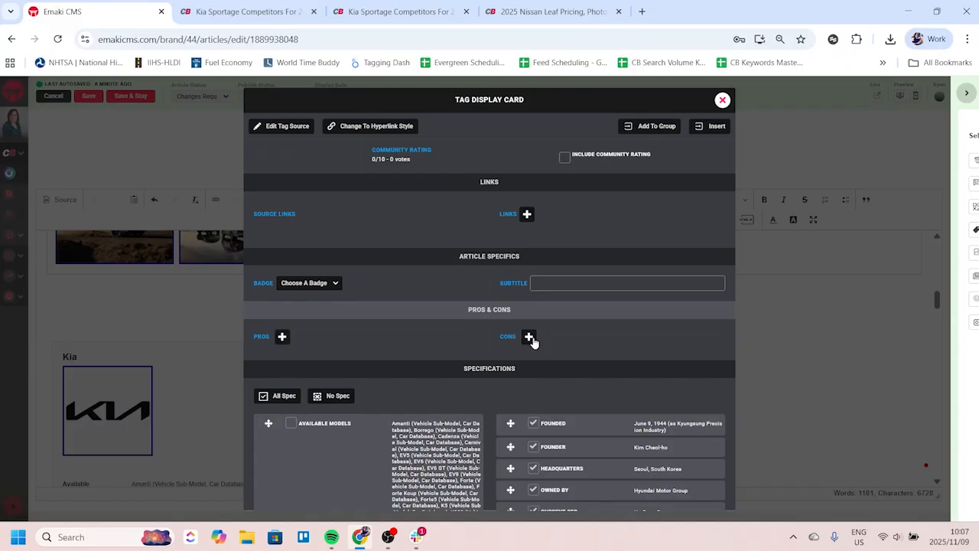
{"action": "scroll", "coordinate": [602, 344], "scroll_direction": "up", "scroll_amount": 5}
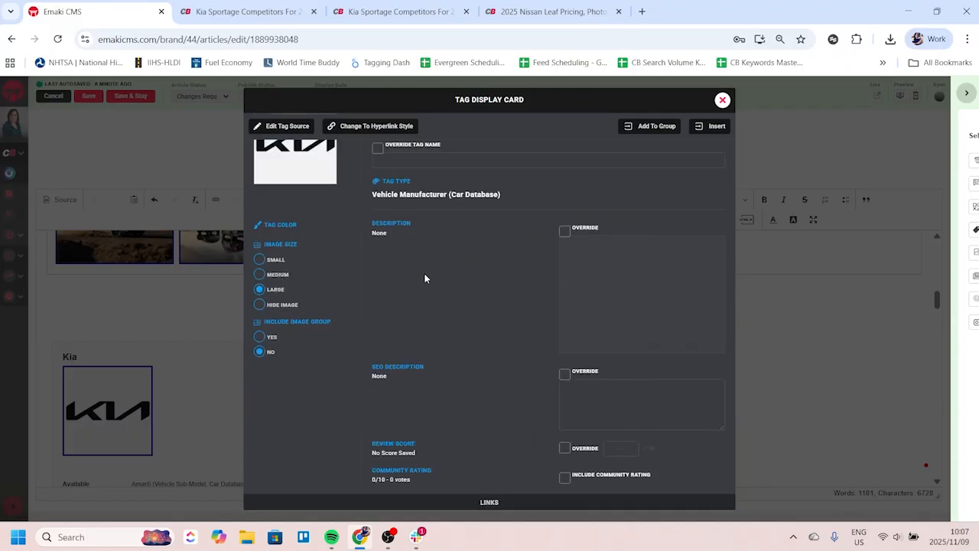
{"action": "scroll", "coordinate": [496, 331], "scroll_direction": "up", "scroll_amount": 1}
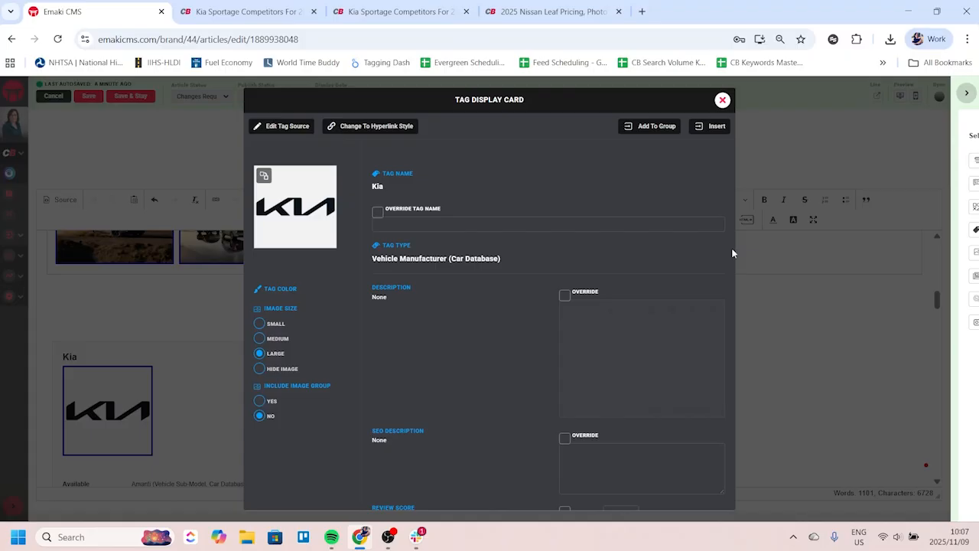
{"action": "left_click", "coordinate": [717, 126]}
{"action": "scroll", "coordinate": [126, 270], "scroll_direction": "up", "scroll_amount": 5}
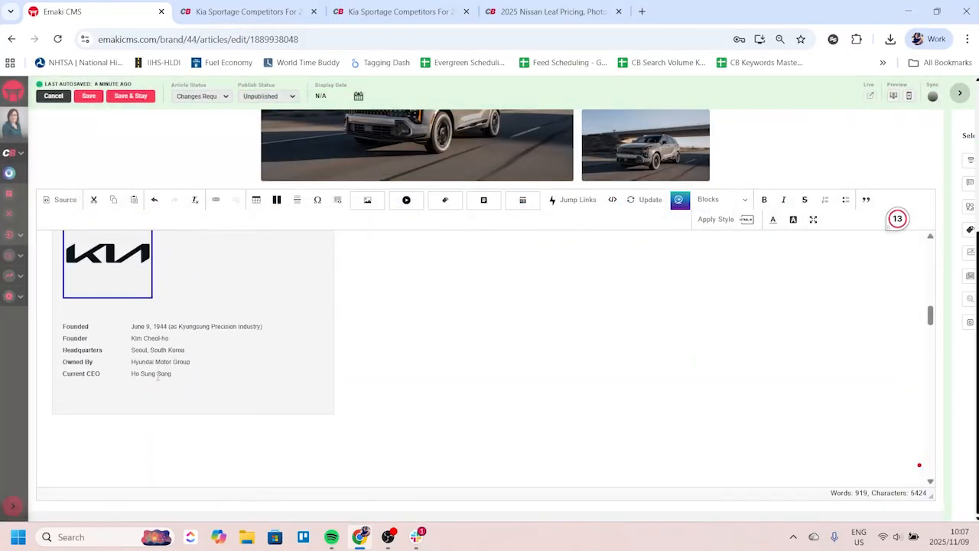
Step: Add empty lines below the image grid and pick the Blank 1 tag from a 'blank' tag search
{"action": "left_click", "coordinate": [73, 362]}
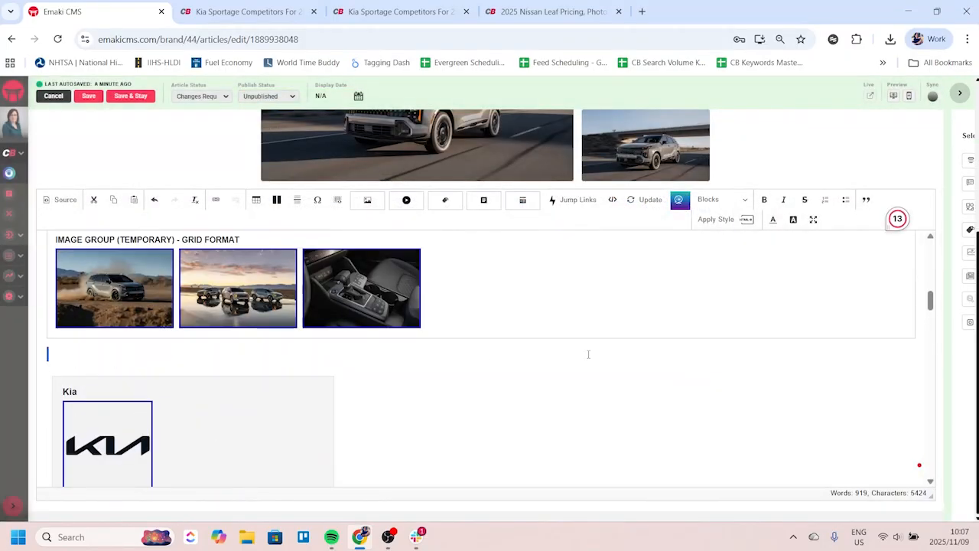
{"action": "key", "text": "Return"}
{"action": "key", "text": "Return"}
{"action": "key", "text": "Return"}
{"action": "key", "text": "Return"}
{"action": "key", "text": "Return"}
{"action": "key", "text": "Return"}
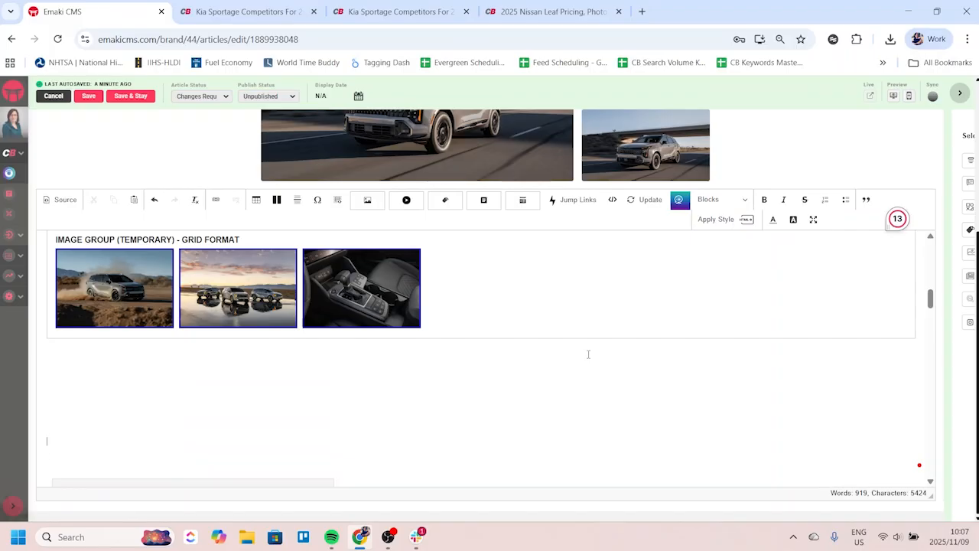
{"action": "left_click", "coordinate": [82, 412]}
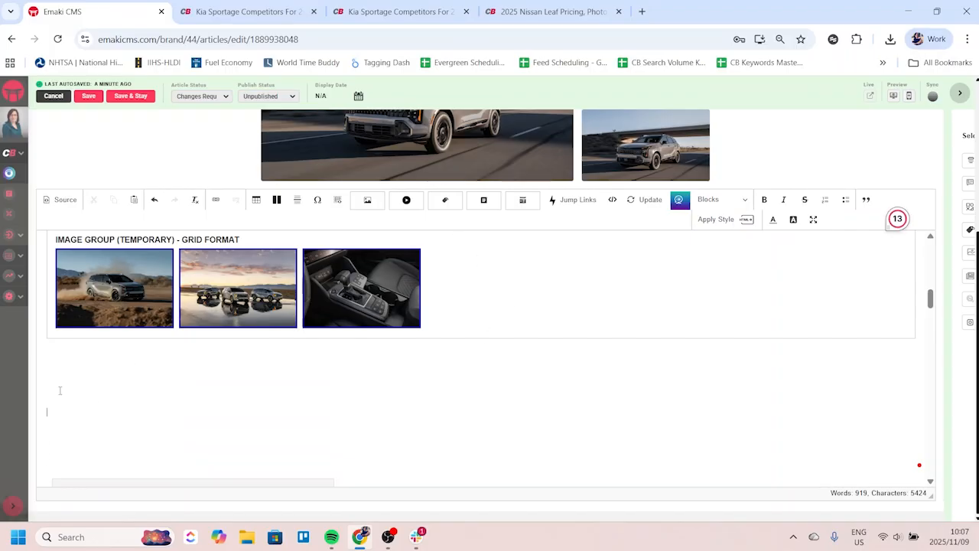
{"action": "left_click", "coordinate": [445, 200]}
{"action": "left_click", "coordinate": [382, 127]}
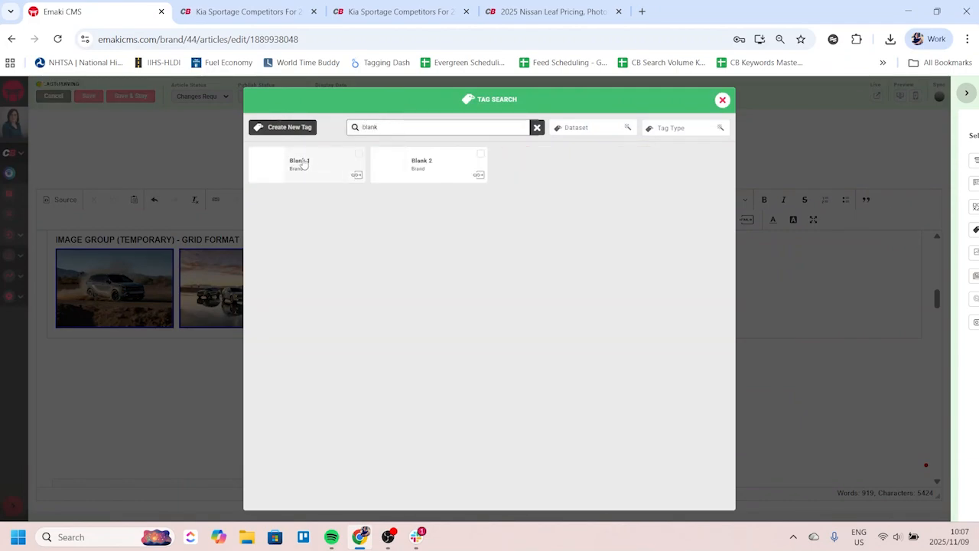
{"action": "left_click", "coordinate": [304, 164]}
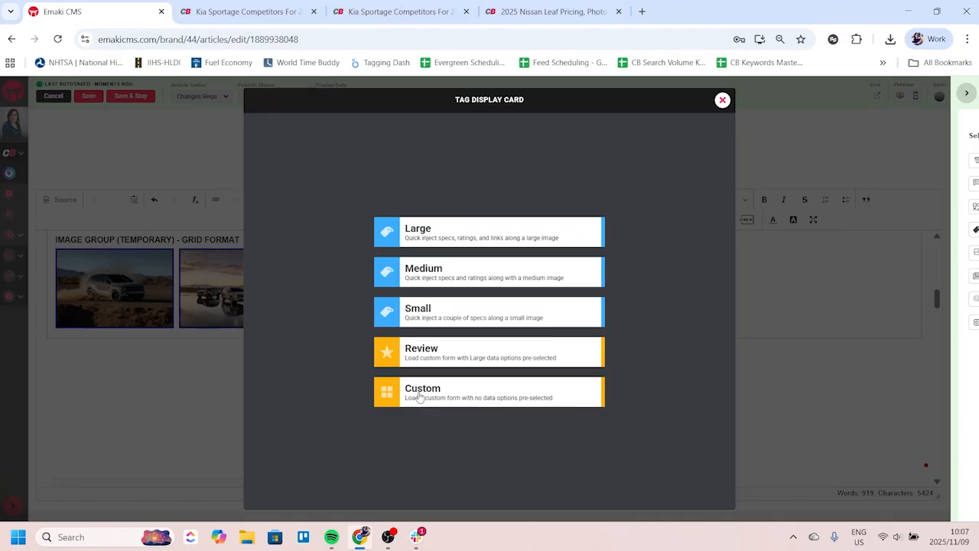
Step: Choose the Custom card layout and override the tag name to 'Pilot Cup S'
{"action": "left_click", "coordinate": [419, 394]}
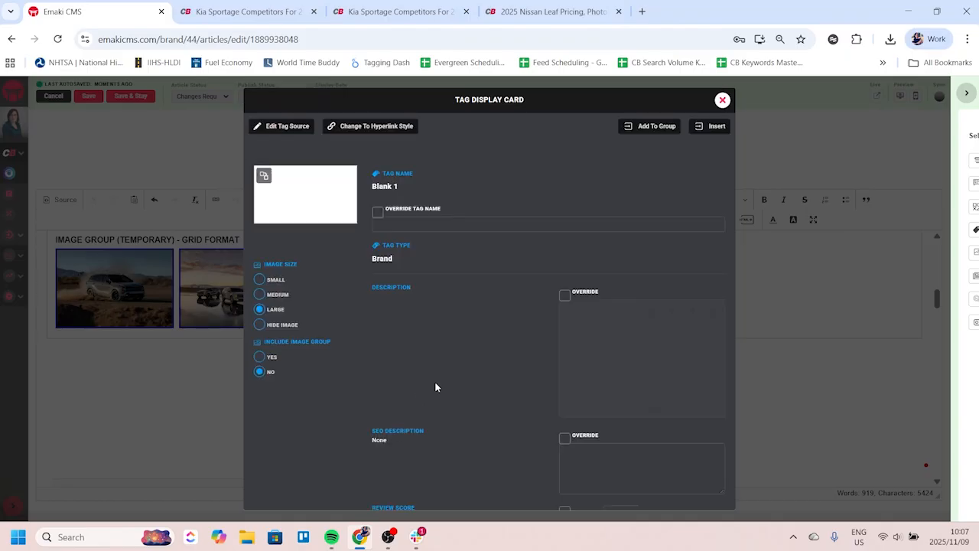
{"action": "left_click", "coordinate": [378, 213]}
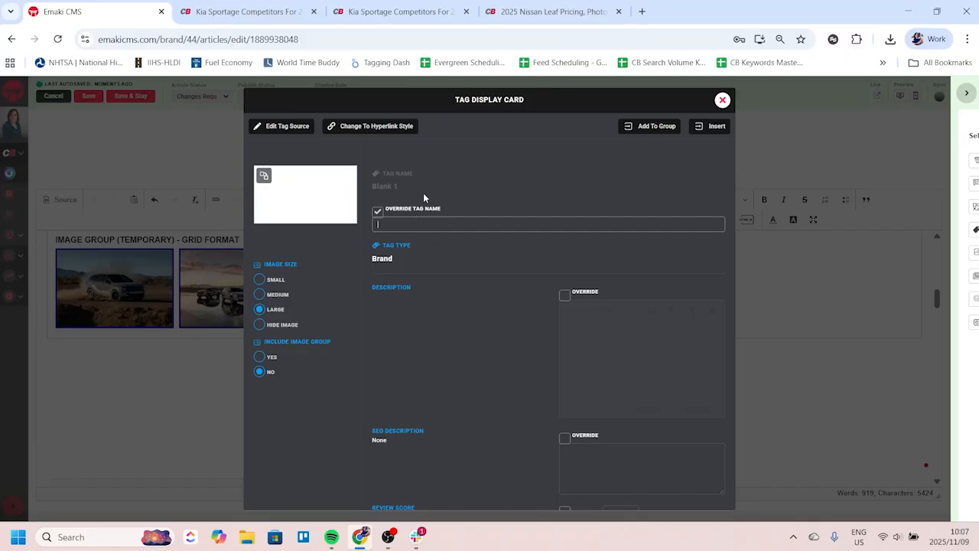
{"action": "type", "text": "Pilot Cup S"}
Step: Add three pros rows and one con row, filling them with placeholder text
{"action": "scroll", "coordinate": [470, 316], "scroll_direction": "down", "scroll_amount": 4}
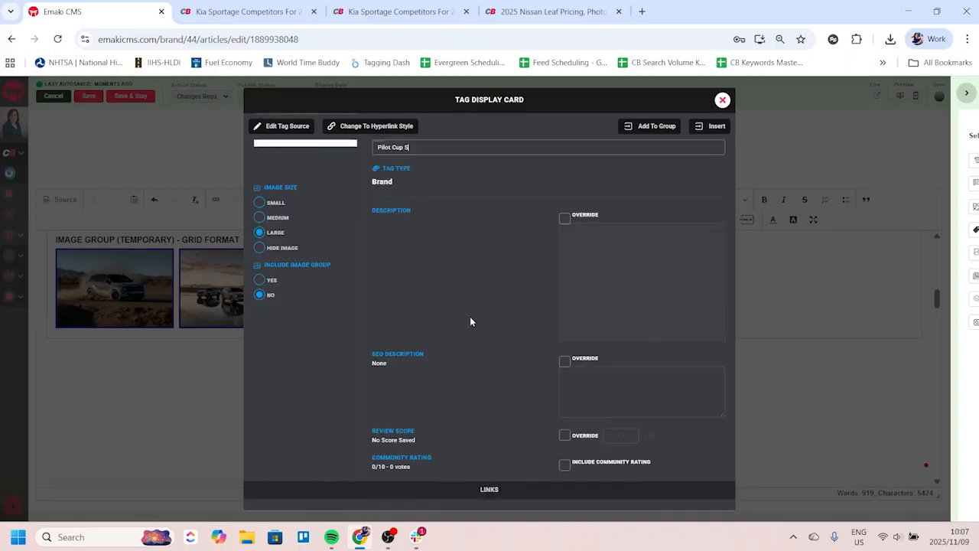
{"action": "left_click", "coordinate": [282, 449]}
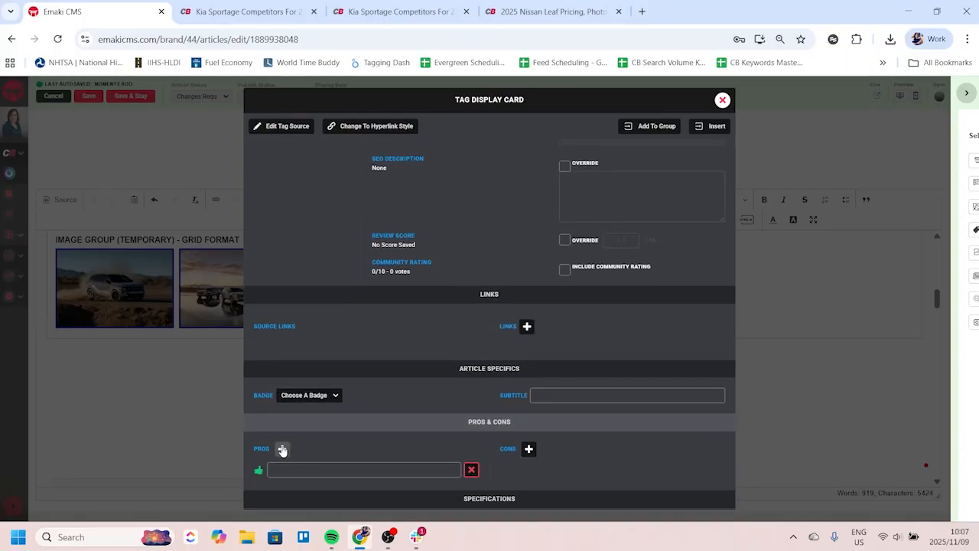
{"action": "left_click", "coordinate": [305, 468]}
{"action": "scroll", "coordinate": [321, 430], "scroll_direction": "down", "scroll_amount": 1}
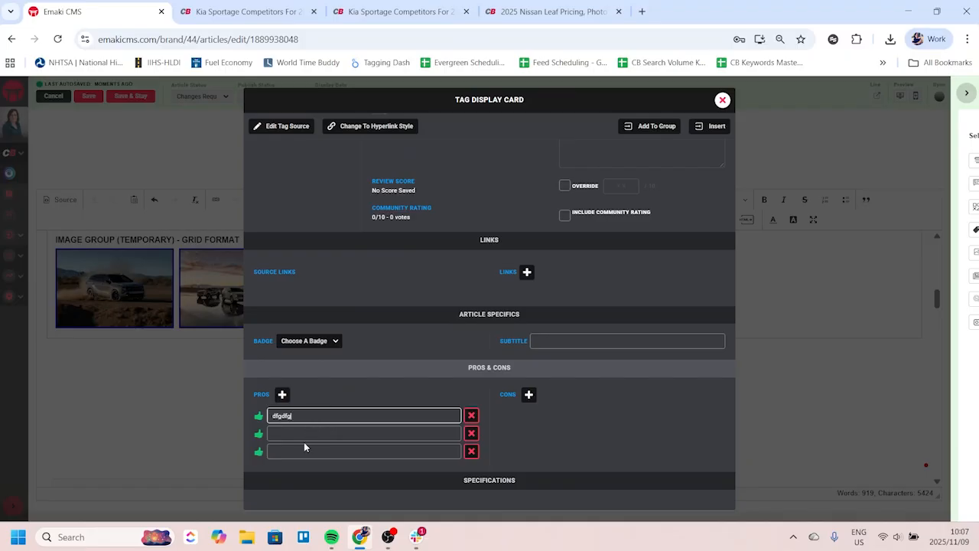
{"action": "left_click", "coordinate": [306, 450]}
{"action": "type", "text": "dfgdfg"}
{"action": "left_click", "coordinate": [303, 434]}
{"action": "type", "text": "dfgdfg"}
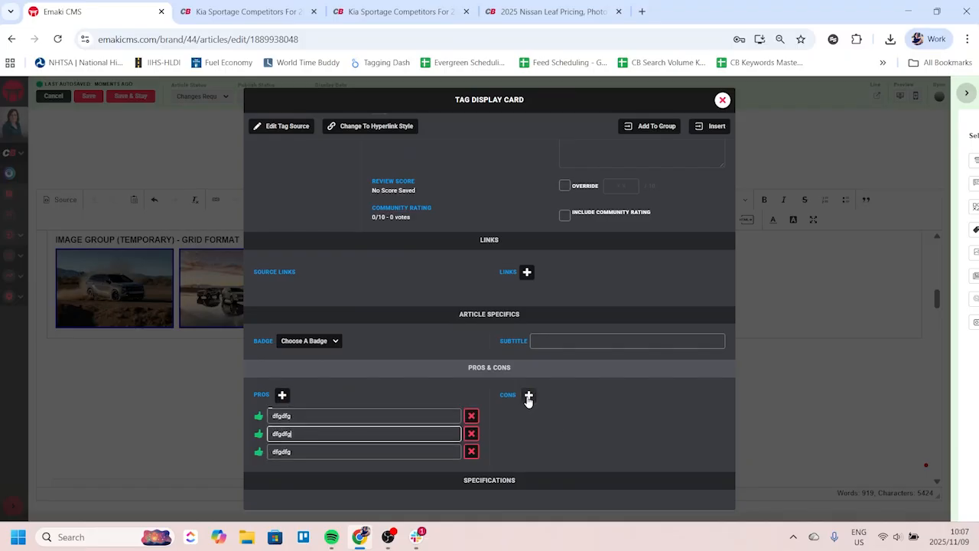
{"action": "left_click", "coordinate": [528, 395]}
{"action": "left_click", "coordinate": [560, 416]}
{"action": "type", "text": "dfgdfgdfg"}
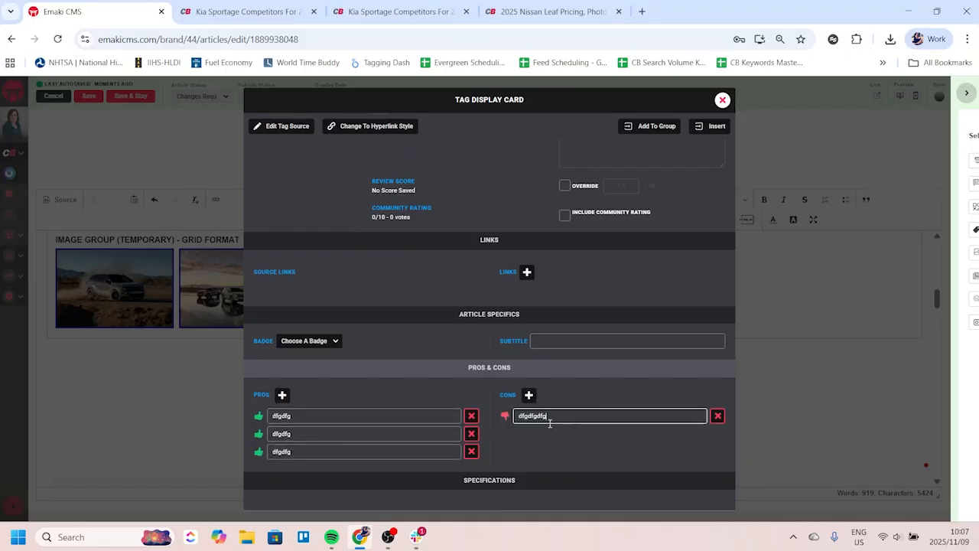
Step: Give the card a placeholder override description and insert it into the article
{"action": "scroll", "coordinate": [605, 344], "scroll_direction": "up", "scroll_amount": 6}
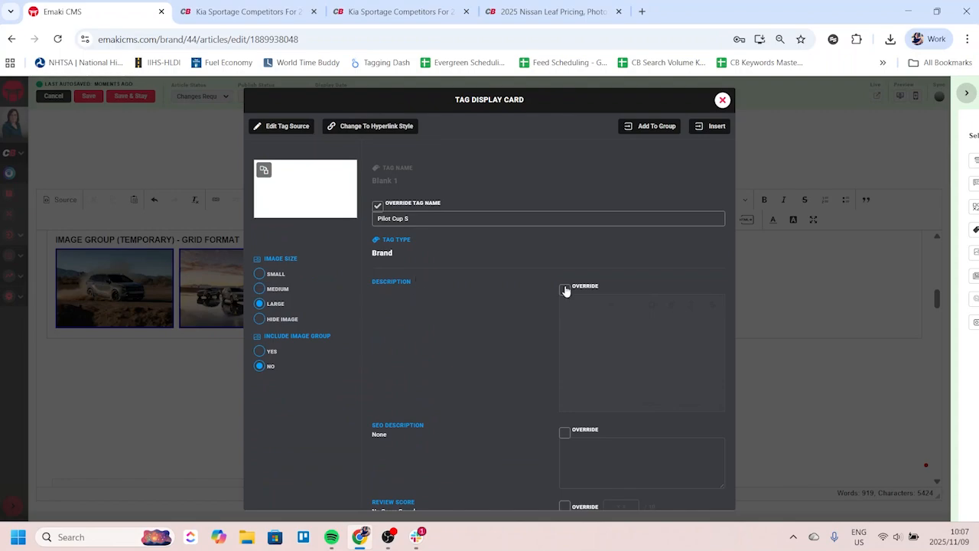
{"action": "left_click", "coordinate": [564, 289]}
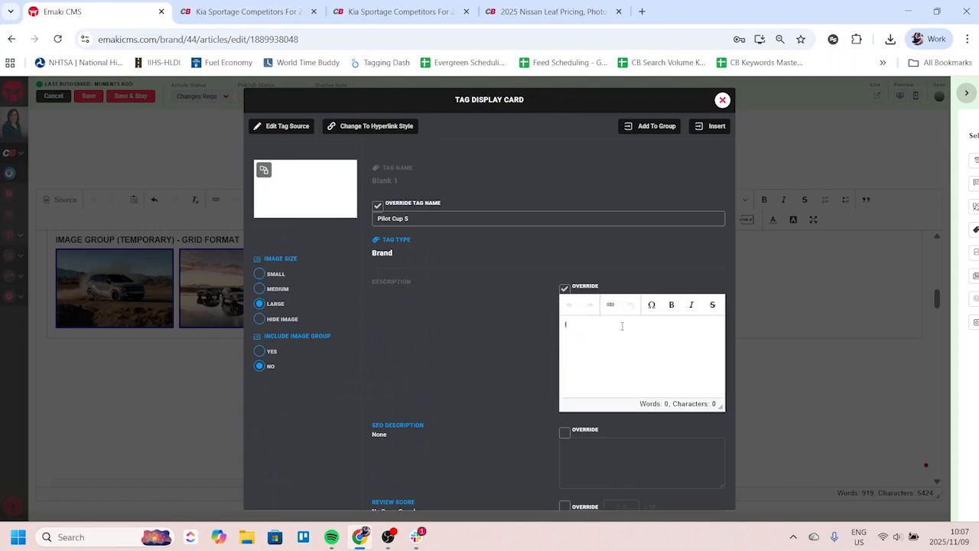
{"action": "type", "text": "lsdkfjslkdfjslkdfj stuff in this box"}
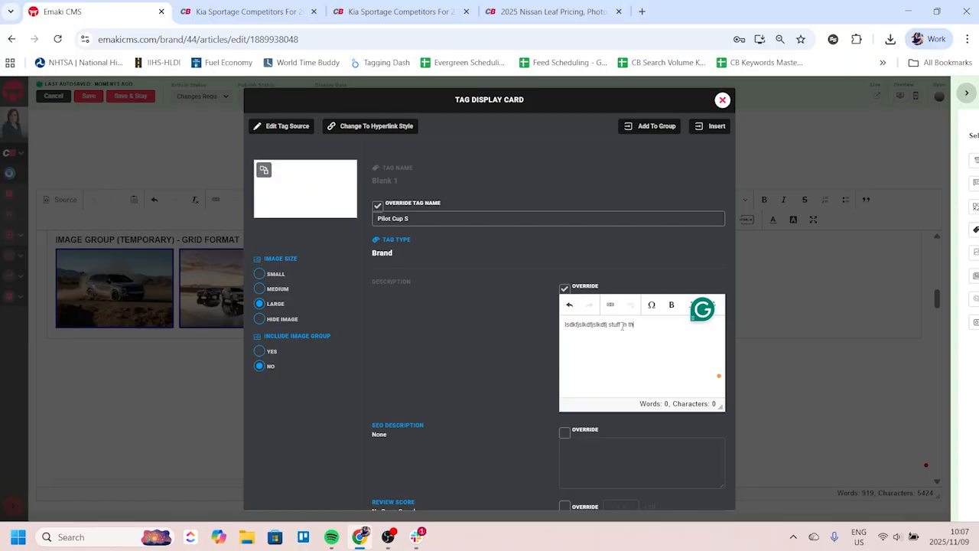
{"action": "left_click", "coordinate": [719, 127]}
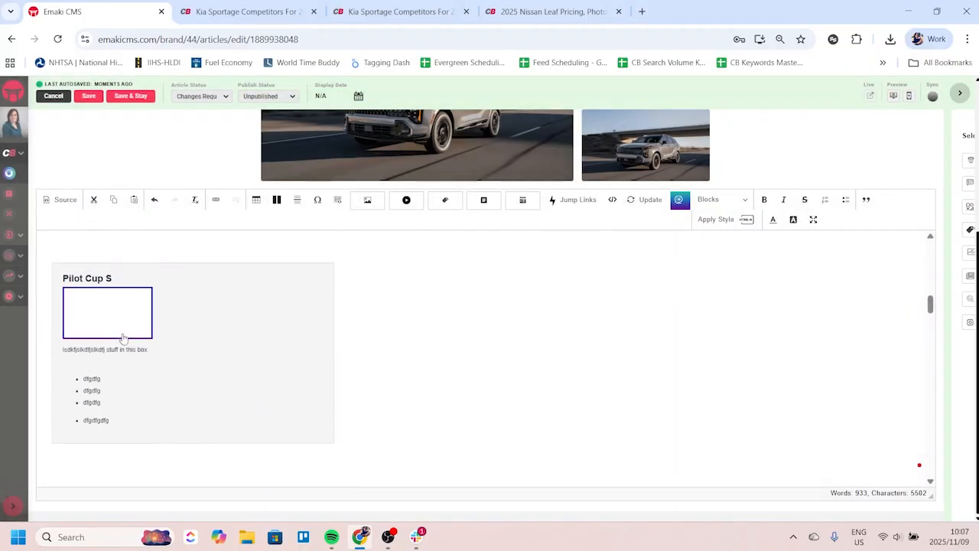
Step: Set the Pilot Cup S card's Image Size to Hide Image, apply it, and Save & Stay
{"action": "double_click", "coordinate": [83, 321]}
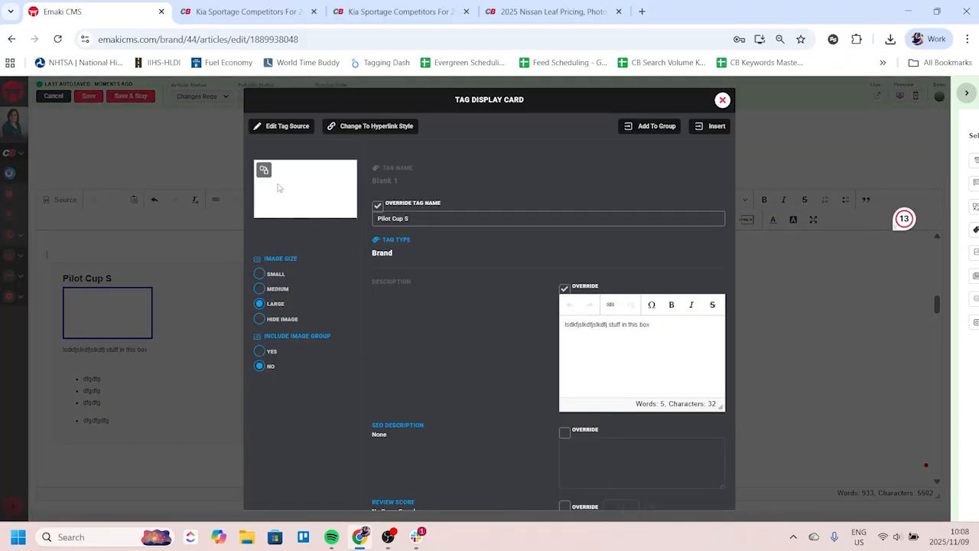
{"action": "left_click", "coordinate": [261, 320]}
{"action": "left_click", "coordinate": [717, 128]}
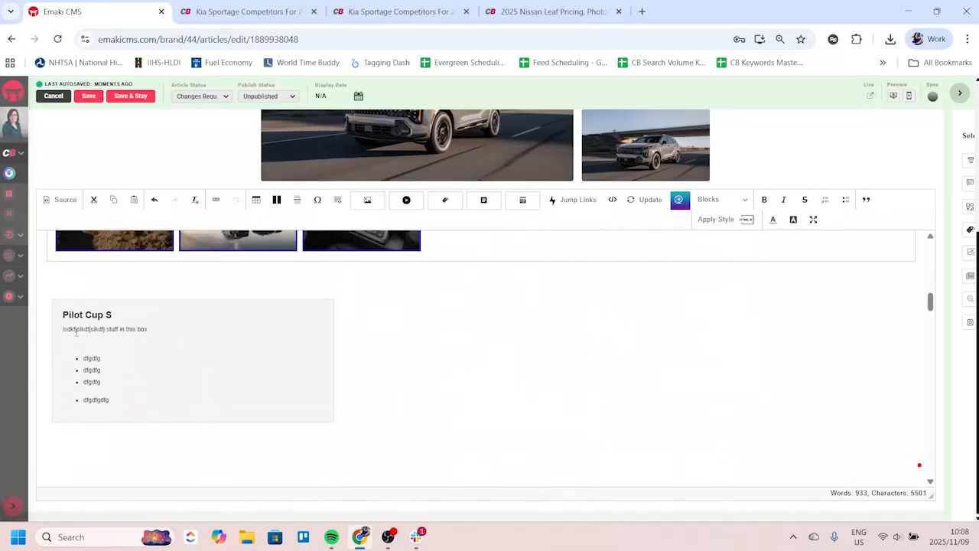
{"action": "left_click", "coordinate": [138, 101]}
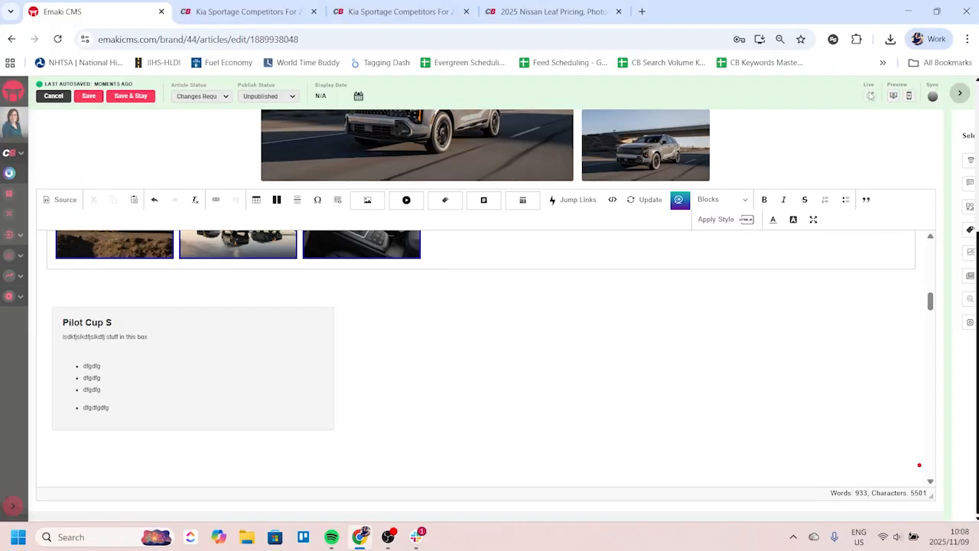
Step: Preview the article on desktop, checking the imageless Pilot Cup S box above the Kia card
{"action": "left_click", "coordinate": [894, 96]}
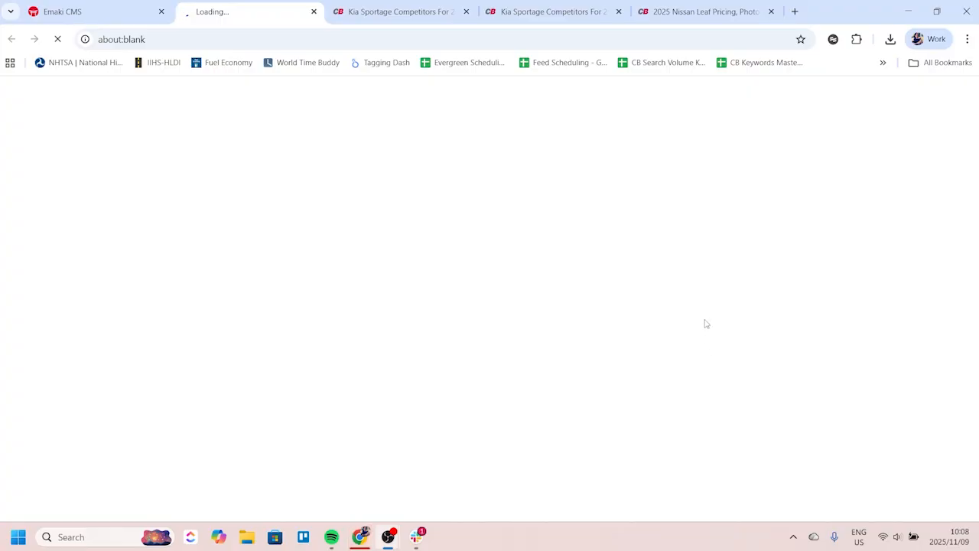
{"action": "scroll", "coordinate": [269, 349], "scroll_direction": "down", "scroll_amount": 5}
{"action": "scroll", "coordinate": [269, 348], "scroll_direction": "down", "scroll_amount": 10}
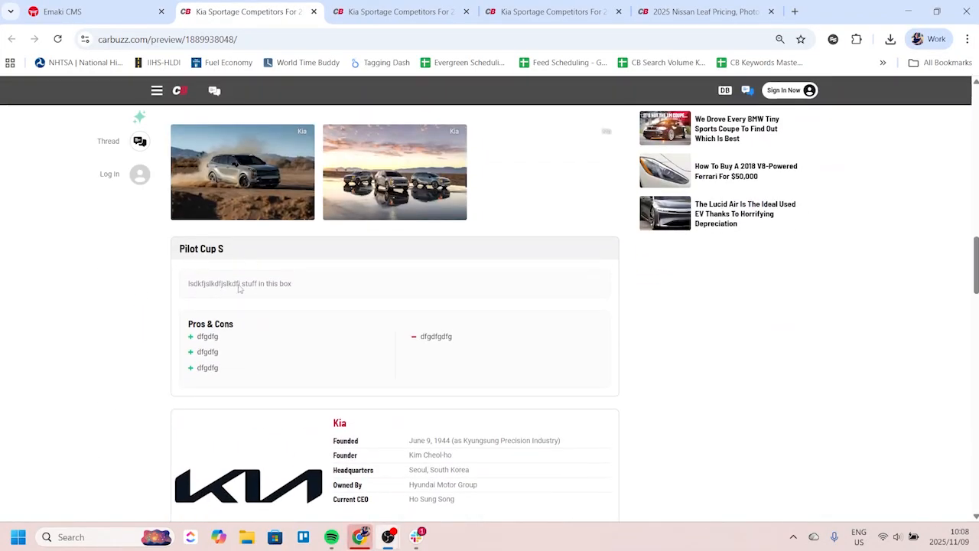
{"action": "scroll", "coordinate": [240, 289], "scroll_direction": "up", "scroll_amount": 2}
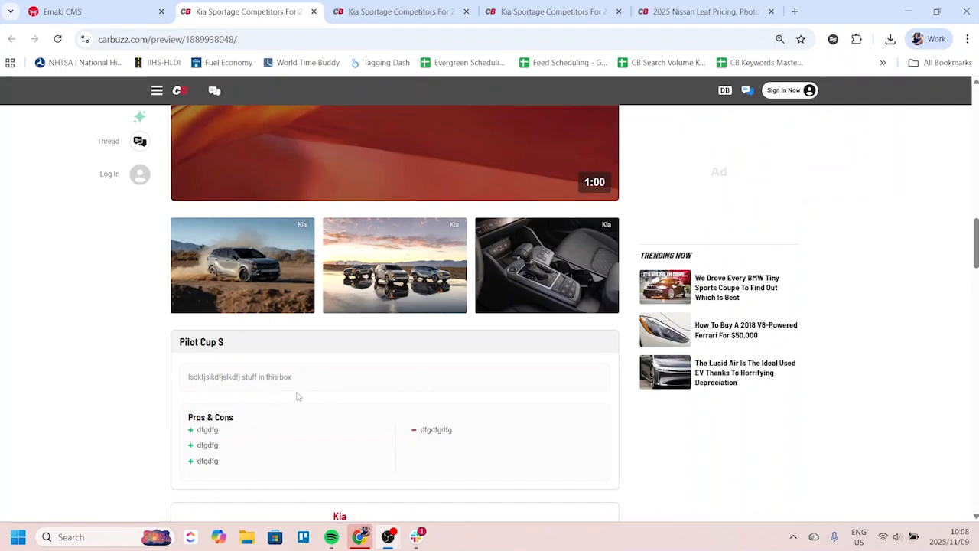
{"action": "scroll", "coordinate": [298, 396], "scroll_direction": "down", "scroll_amount": 4}
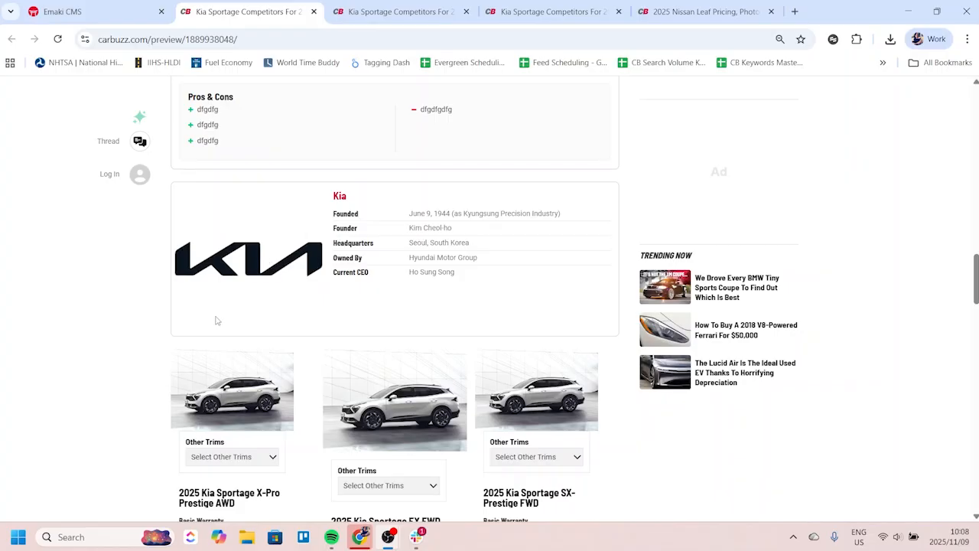
{"action": "scroll", "coordinate": [534, 307], "scroll_direction": "up", "scroll_amount": 2}
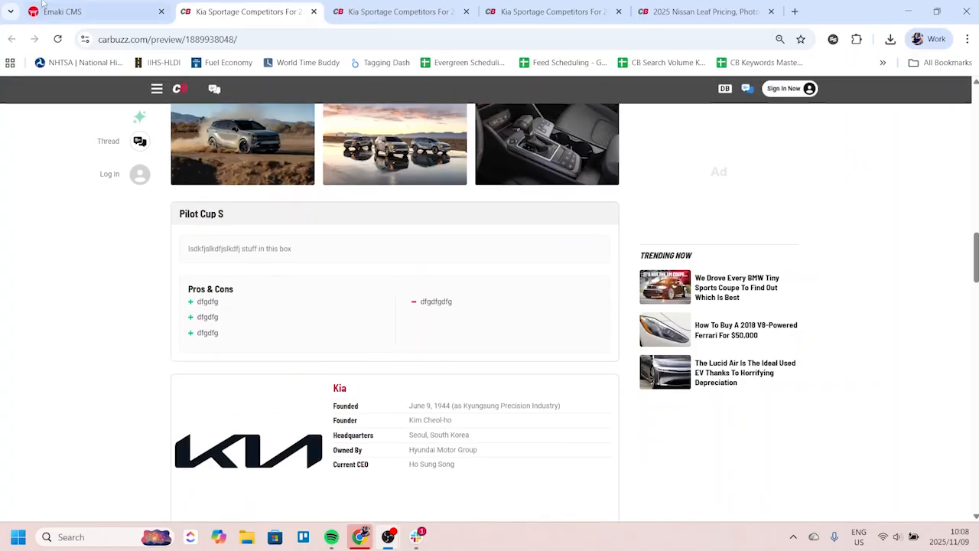
{"action": "left_click", "coordinate": [111, 9]}
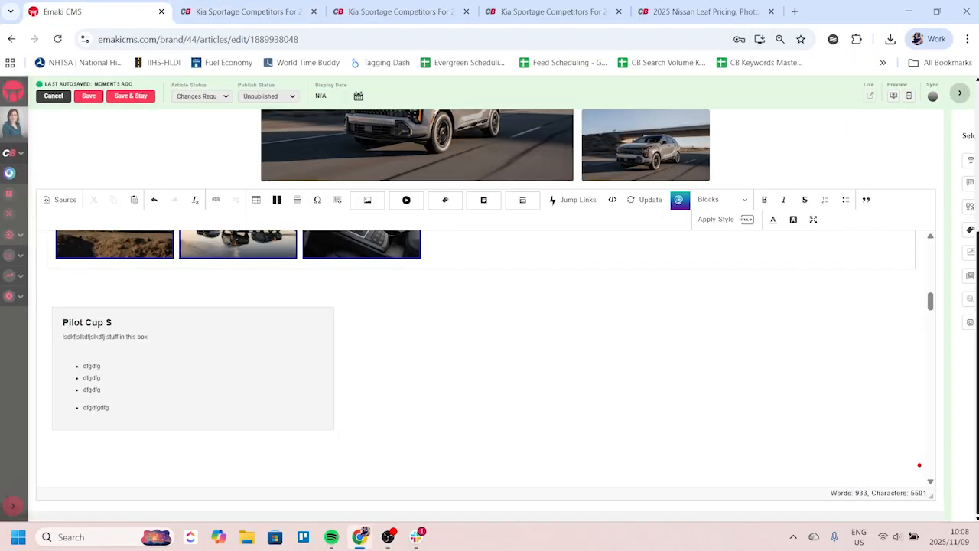
Step: Add blank lines under the image group and open the Tag search window there
{"action": "scroll", "coordinate": [84, 398], "scroll_direction": "down", "scroll_amount": 1}
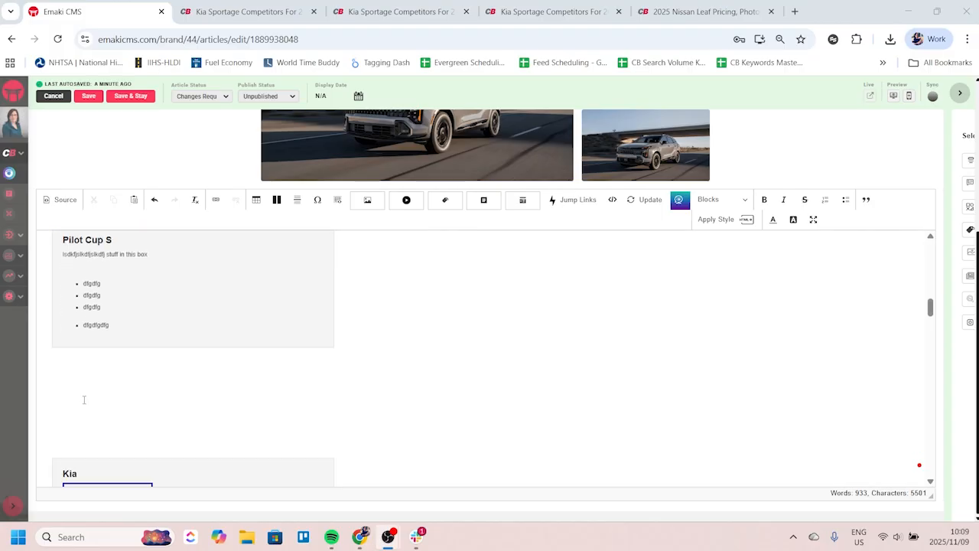
{"action": "scroll", "coordinate": [65, 355], "scroll_direction": "up", "scroll_amount": 2}
{"action": "left_click", "coordinate": [59, 351]}
{"action": "key", "text": "Return"}
{"action": "key", "text": "Return"}
{"action": "key", "text": "Return"}
{"action": "key", "text": "Return"}
{"action": "key", "text": "Return"}
{"action": "key", "text": "Return"}
{"action": "key", "text": "Return"}
{"action": "key", "text": "Return"}
{"action": "key", "text": "Return"}
{"action": "key", "text": "Return"}
{"action": "key", "text": "Return"}
{"action": "key", "text": "Return"}
{"action": "key", "text": "Return"}
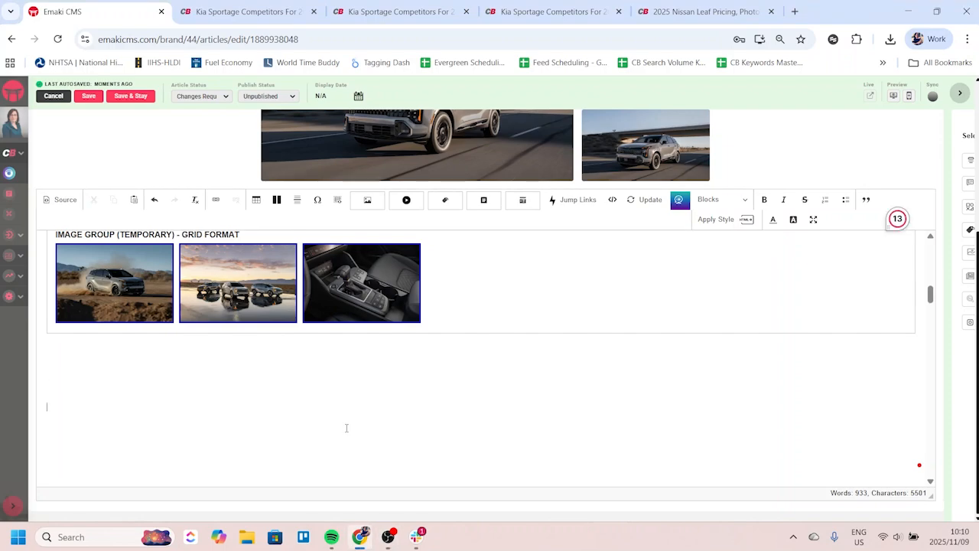
{"action": "left_click", "coordinate": [444, 200]}
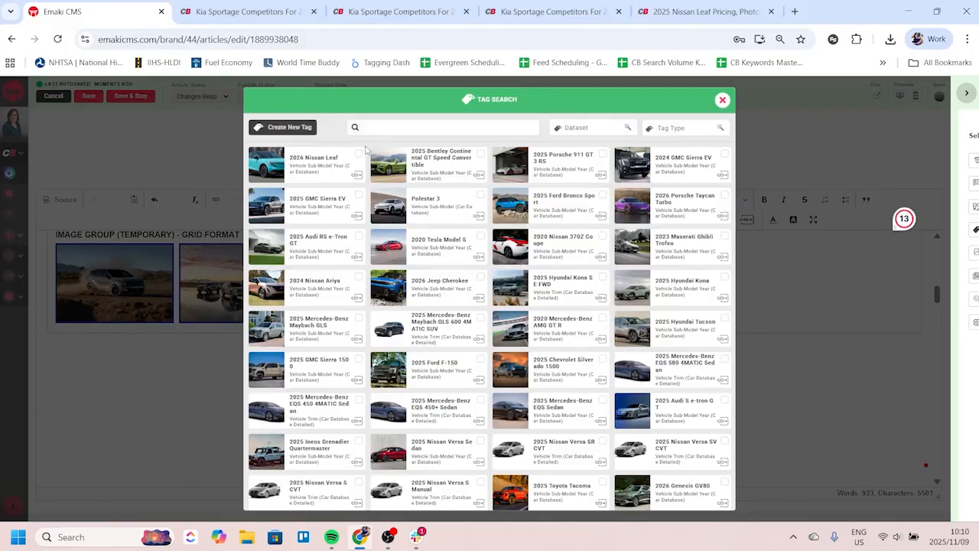
Step: Search the tags for the journalist's first name and pick their person tag
{"action": "left_click", "coordinate": [384, 128]}
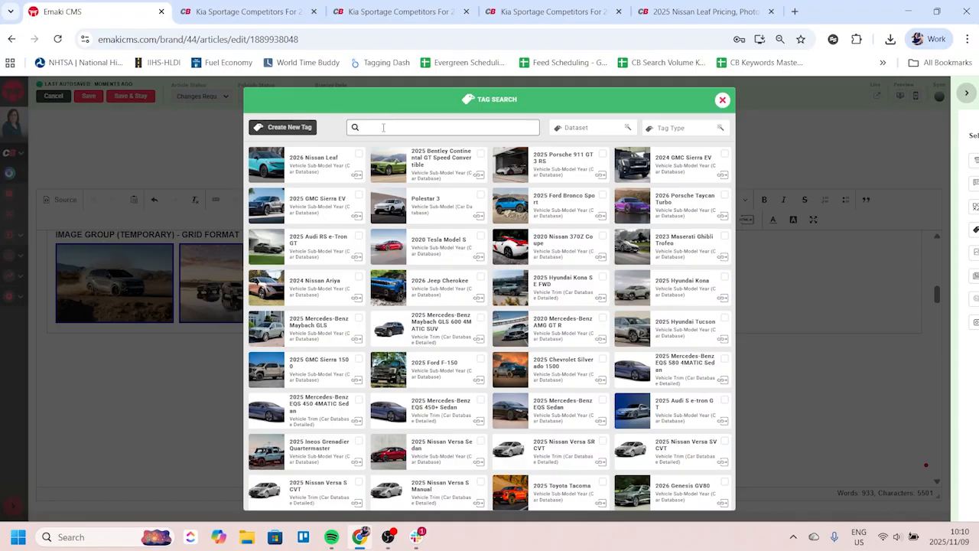
{"action": "left_click", "coordinate": [383, 127]}
{"action": "type", "text": "roger"}
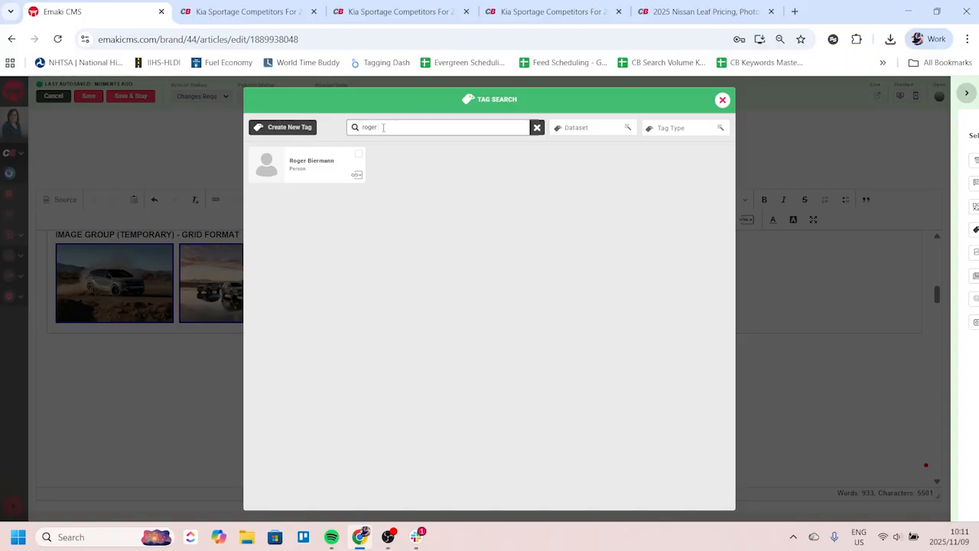
{"action": "left_click", "coordinate": [299, 166]}
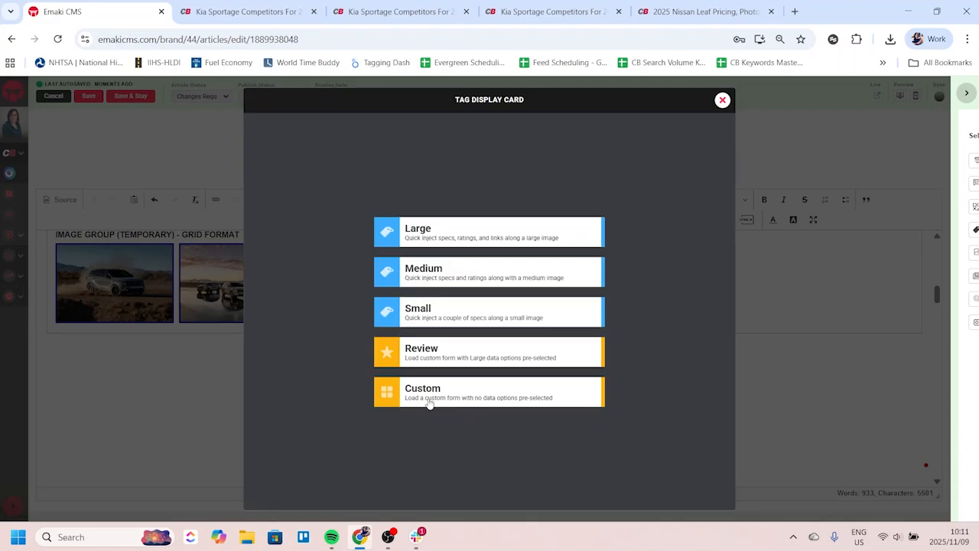
Step: Choose the Custom layout and write a placeholder override description beginning 'CaRBuzz Is Fantas'
{"action": "left_click", "coordinate": [426, 395]}
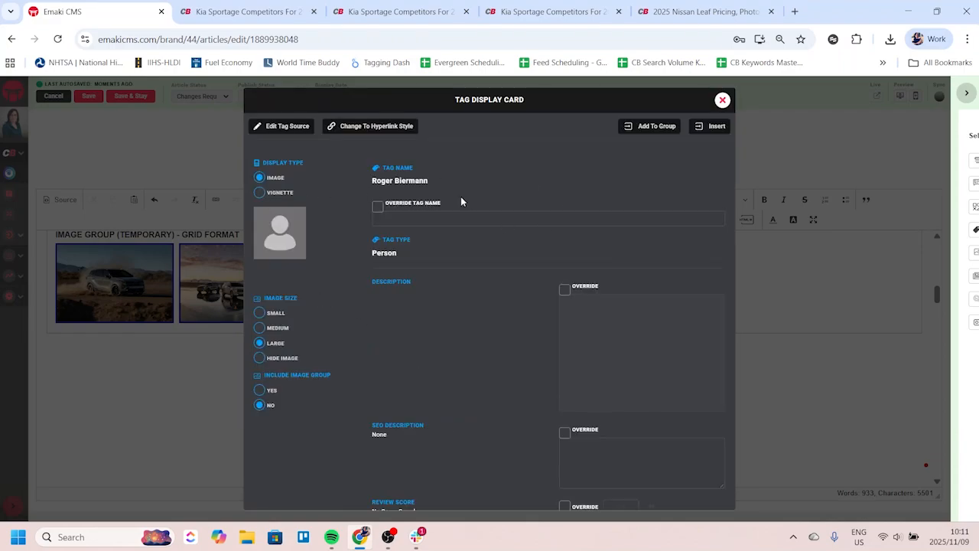
{"action": "scroll", "coordinate": [588, 304], "scroll_direction": "down", "scroll_amount": 2}
{"action": "scroll", "coordinate": [577, 204], "scroll_direction": "up", "scroll_amount": 2}
{"action": "left_click", "coordinate": [565, 289]}
{"action": "left_click", "coordinate": [603, 375]}
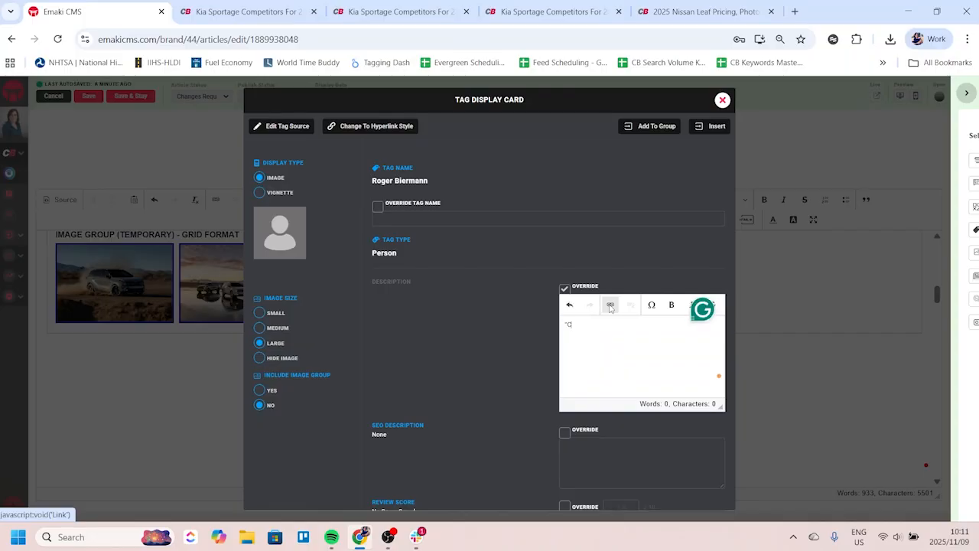
{"action": "type", "text": "\"CaRBuzz Is Fant"}
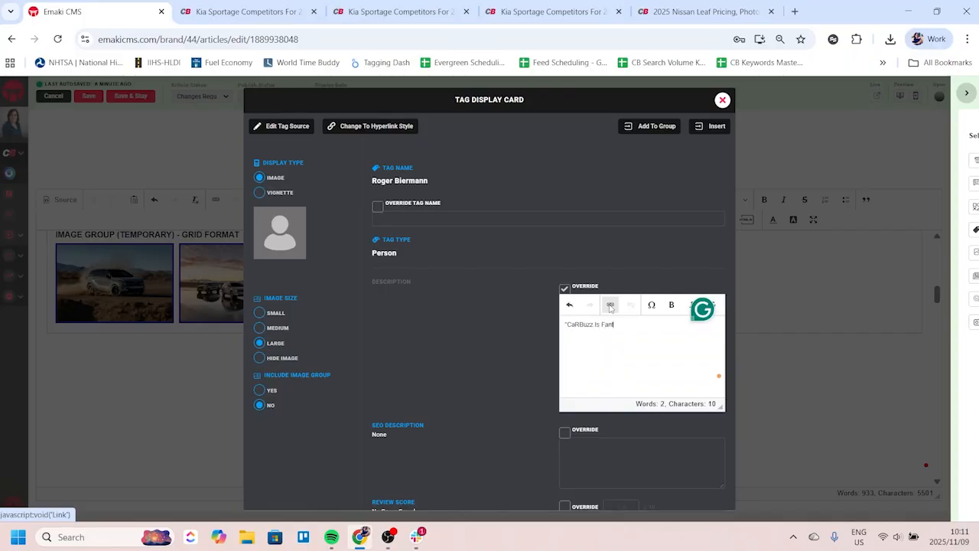
{"action": "type", "text": "astic\""}
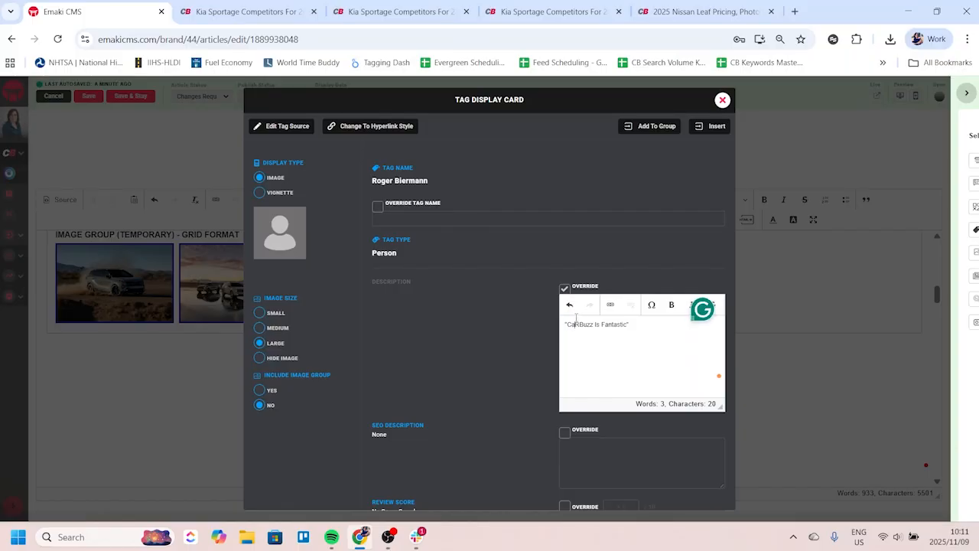
{"action": "key", "text": "BackSpace"}
{"action": "type", "text": "r"}
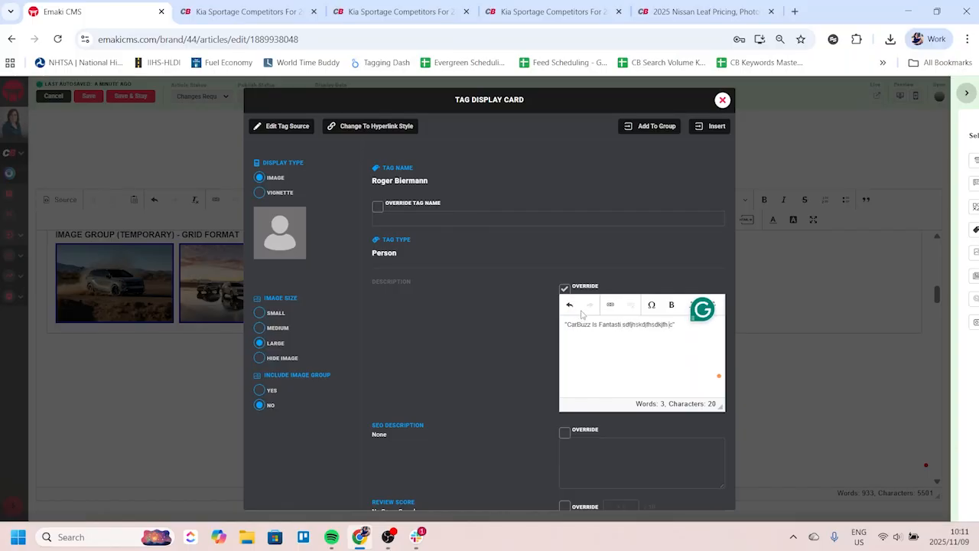
{"action": "type", "text": "sdkjfh skdjfh sdjkfhskdjfh sdkjfh sdkjfh"}
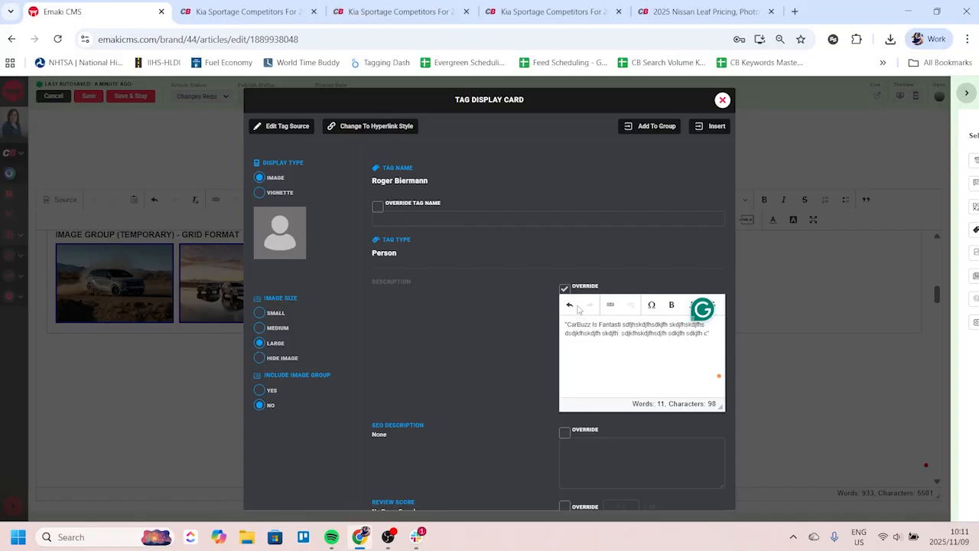
Step: Insert the journalist's card into the article and Save & Stay
{"action": "scroll", "coordinate": [498, 321], "scroll_direction": "down", "scroll_amount": 4}
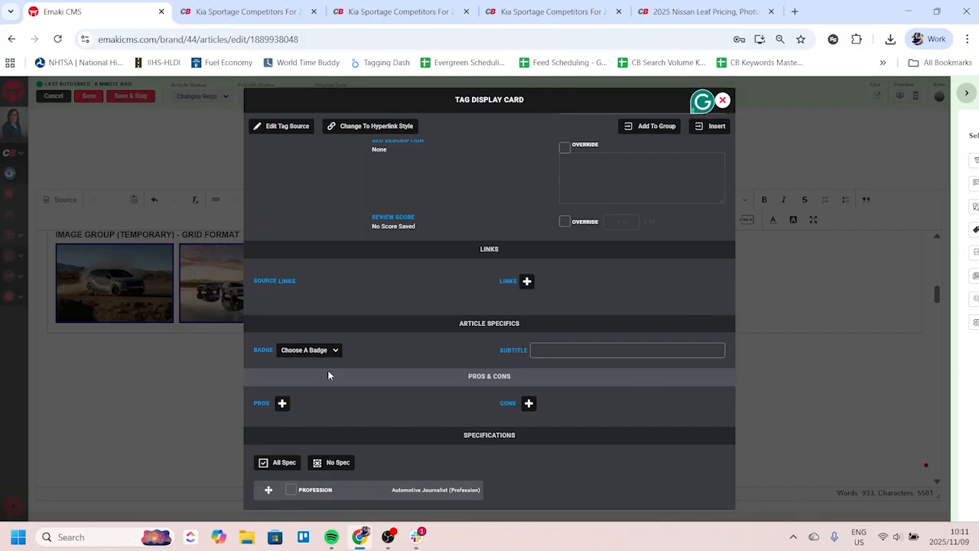
{"action": "scroll", "coordinate": [488, 352], "scroll_direction": "up", "scroll_amount": 5}
{"action": "left_click", "coordinate": [722, 125]}
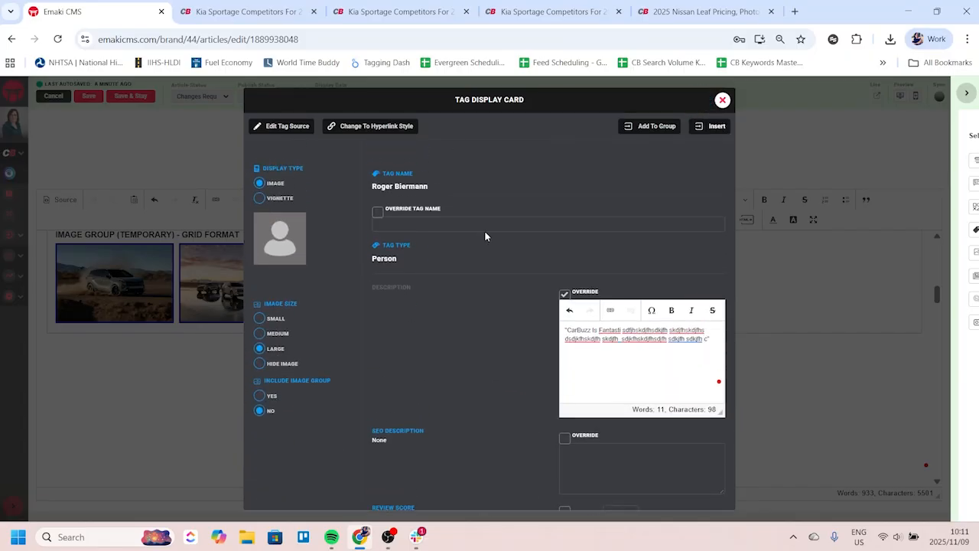
{"action": "left_click", "coordinate": [130, 96]}
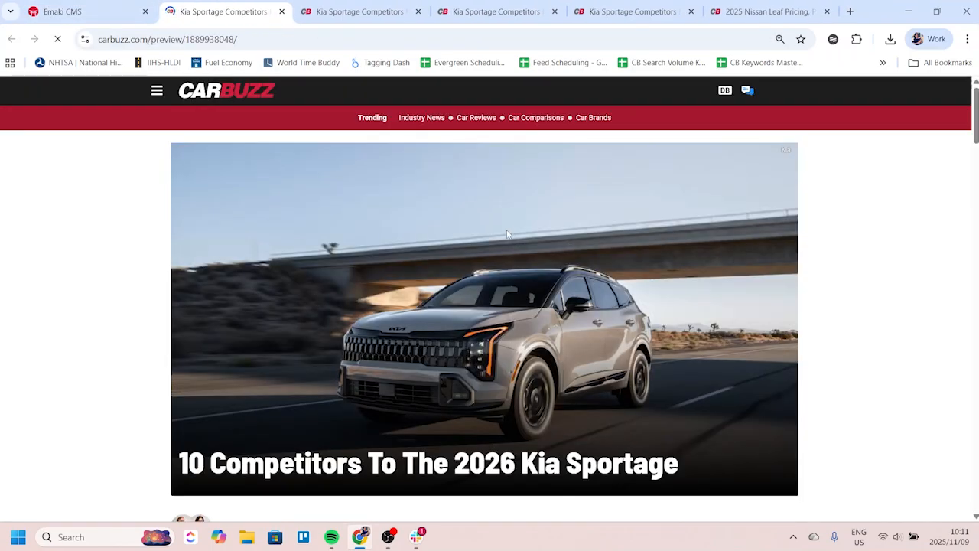
Step: Scroll the preview to the journalist's card showing Automotive Journalist and the quote above Pilot Cup S
{"action": "scroll", "coordinate": [478, 225], "scroll_direction": "down", "scroll_amount": 10}
{"action": "scroll", "coordinate": [411, 231], "scroll_direction": "down", "scroll_amount": 3}
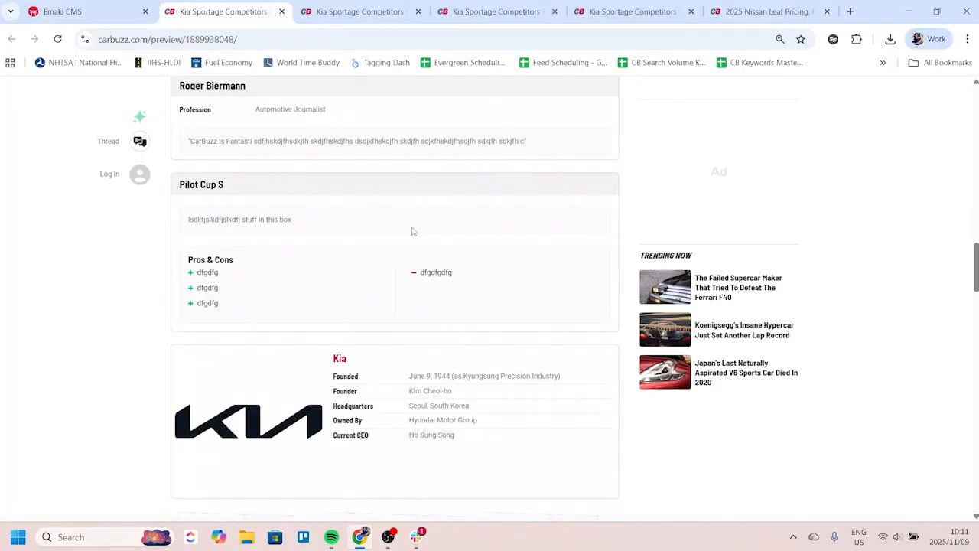
{"action": "scroll", "coordinate": [459, 245], "scroll_direction": "up", "scroll_amount": 2}
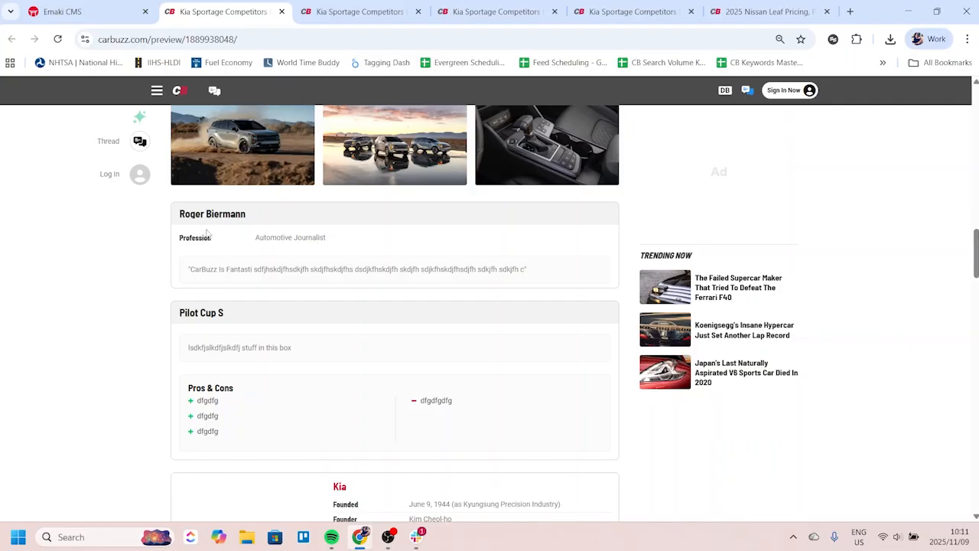
Step: Return to the article editor, deselect the image group, and scroll to the new journalist card
{"action": "left_click", "coordinate": [85, 12]}
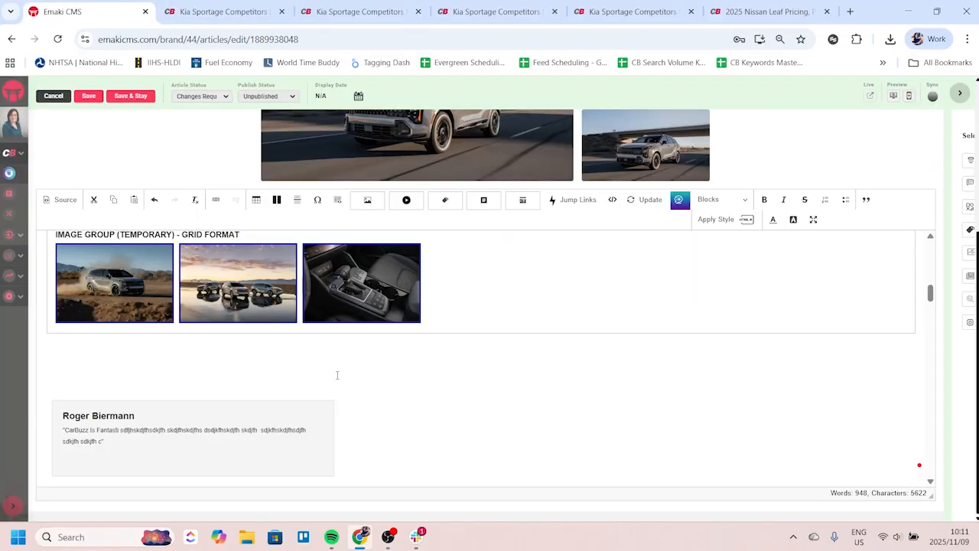
{"action": "left_click", "coordinate": [107, 379]}
{"action": "scroll", "coordinate": [125, 394], "scroll_direction": "down", "scroll_amount": 2}
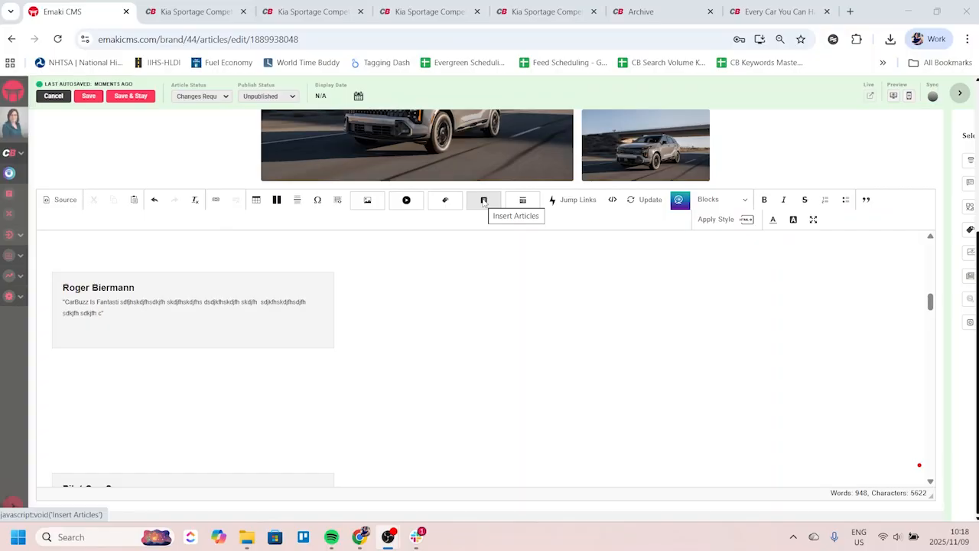
{"action": "left_click", "coordinate": [776, 13]}
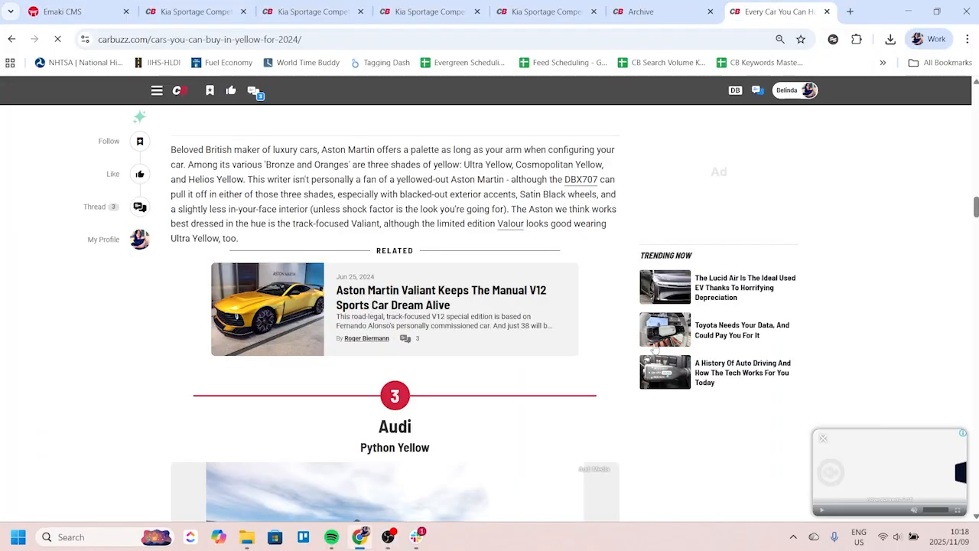
{"action": "scroll", "coordinate": [654, 349], "scroll_direction": "up", "scroll_amount": 10}
{"action": "scroll", "coordinate": [569, 309], "scroll_direction": "down", "scroll_amount": 4}
{"action": "scroll", "coordinate": [576, 317], "scroll_direction": "up", "scroll_amount": 5}
{"action": "scroll", "coordinate": [579, 319], "scroll_direction": "down", "scroll_amount": 4}
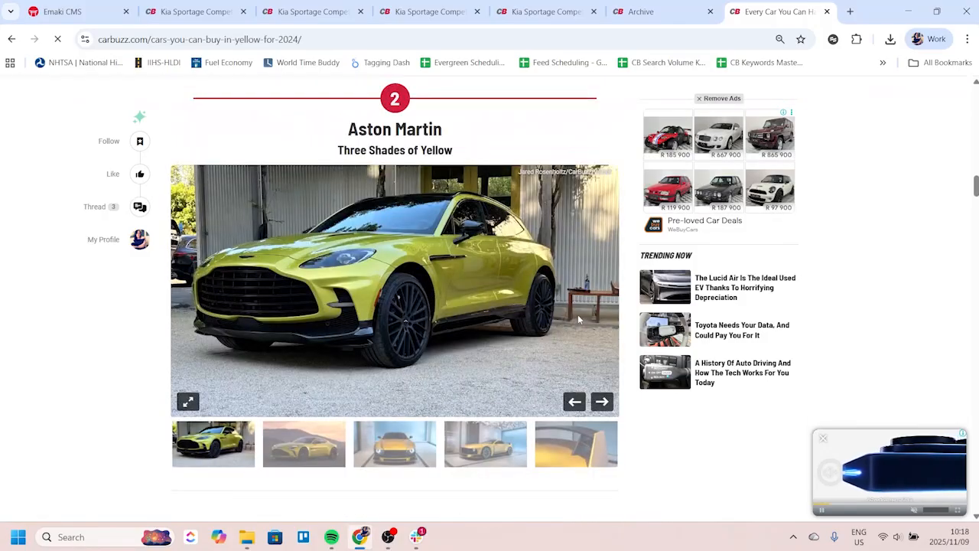
{"action": "scroll", "coordinate": [579, 320], "scroll_direction": "down", "scroll_amount": 7}
{"action": "scroll", "coordinate": [638, 180], "scroll_direction": "up", "scroll_amount": 2}
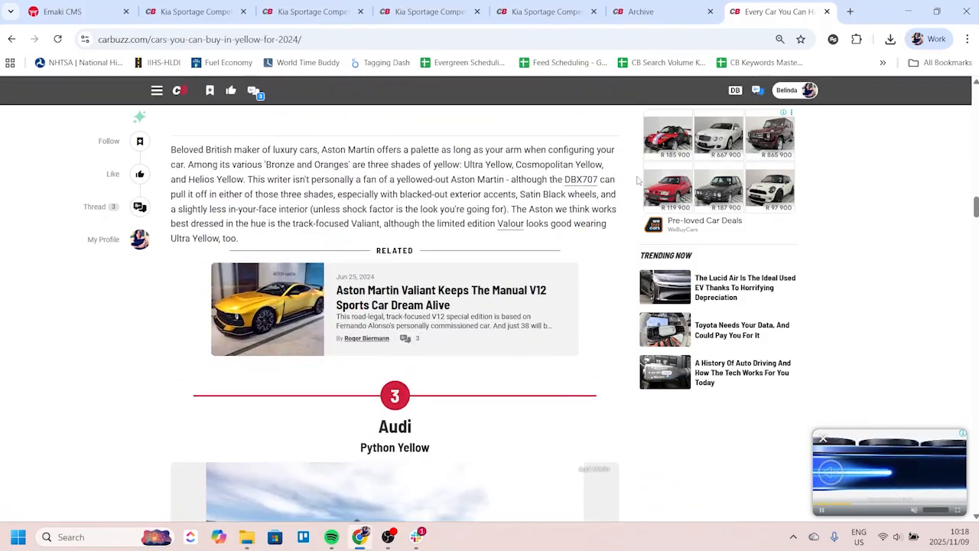
{"action": "scroll", "coordinate": [637, 180], "scroll_direction": "up", "scroll_amount": 3}
{"action": "mouse_move", "coordinate": [976, 202]}
{"action": "left_mouse_down"}
{"action": "mouse_move", "coordinate": [973, 119]}
{"action": "mouse_move", "coordinate": [973, 217]}
{"action": "left_mouse_up"}
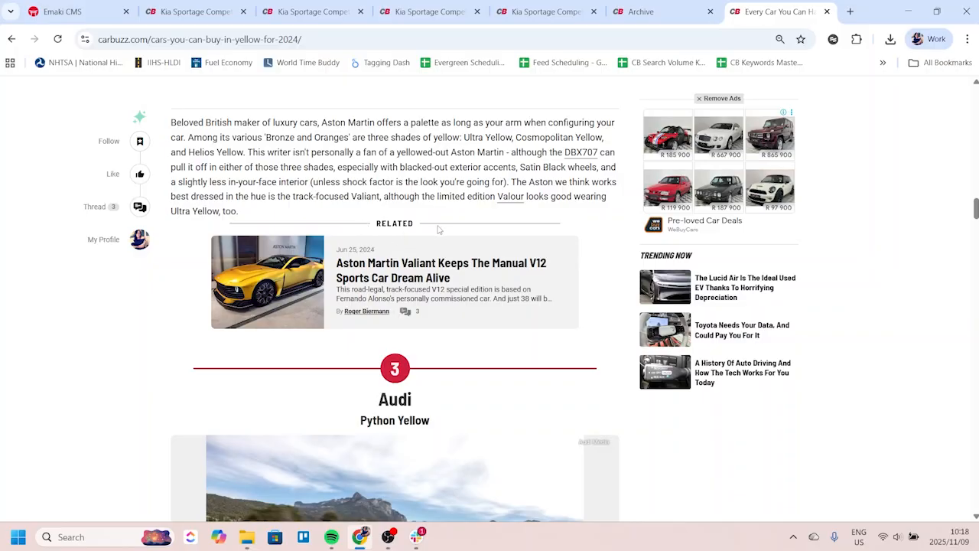
{"action": "scroll", "coordinate": [439, 228], "scroll_direction": "up", "scroll_amount": 8}
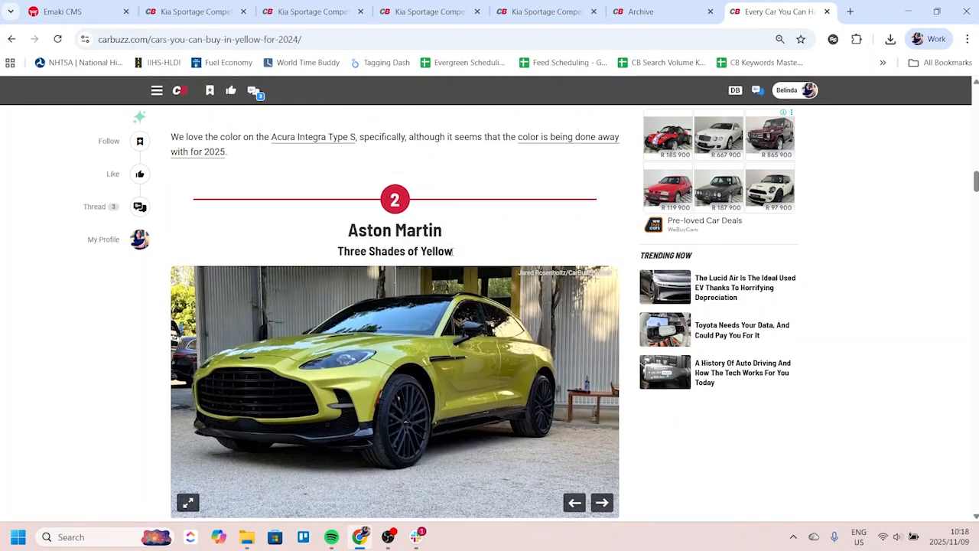
{"action": "scroll", "coordinate": [490, 230], "scroll_direction": "down", "scroll_amount": 8}
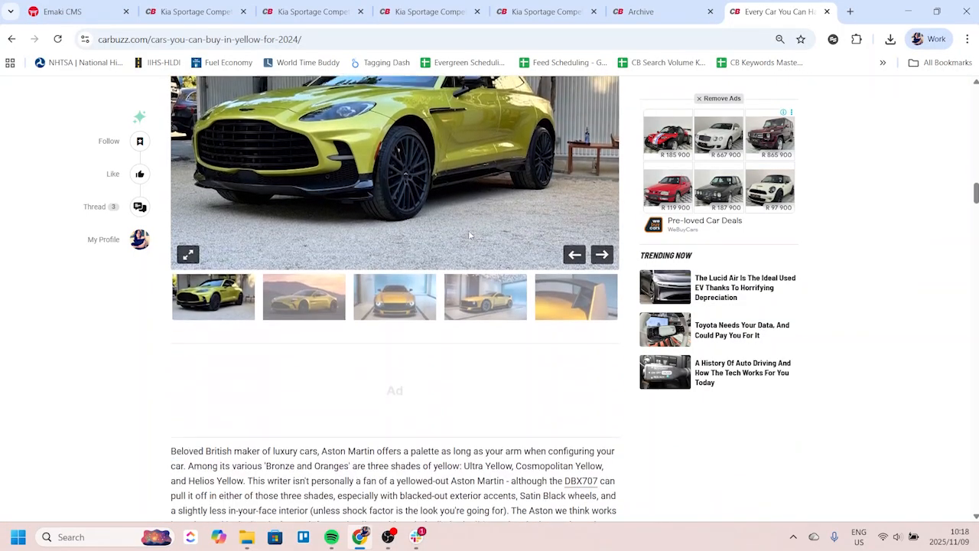
{"action": "scroll", "coordinate": [489, 219], "scroll_direction": "down", "scroll_amount": 10}
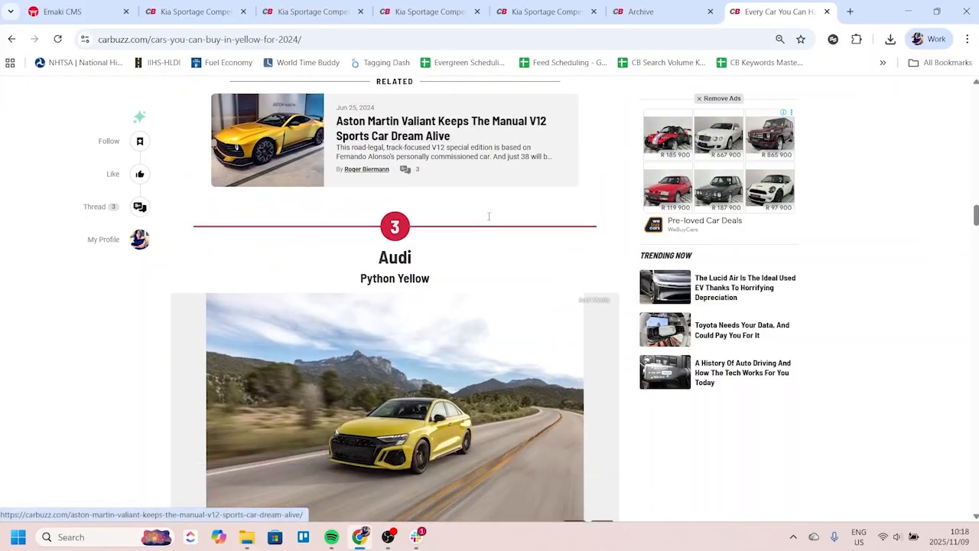
{"action": "scroll", "coordinate": [490, 219], "scroll_direction": "down", "scroll_amount": 6}
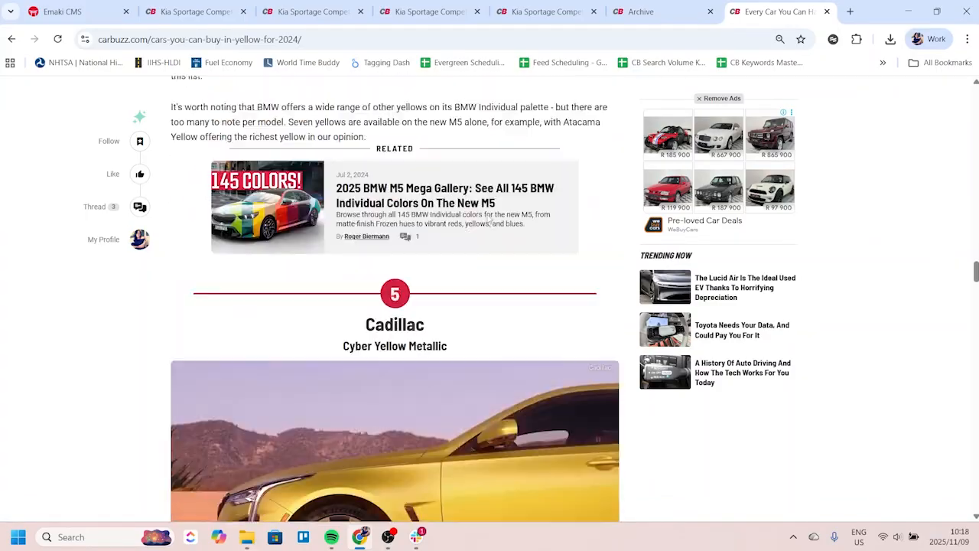
{"action": "scroll", "coordinate": [441, 334], "scroll_direction": "up", "scroll_amount": 2}
{"action": "scroll", "coordinate": [451, 362], "scroll_direction": "up", "scroll_amount": 3}
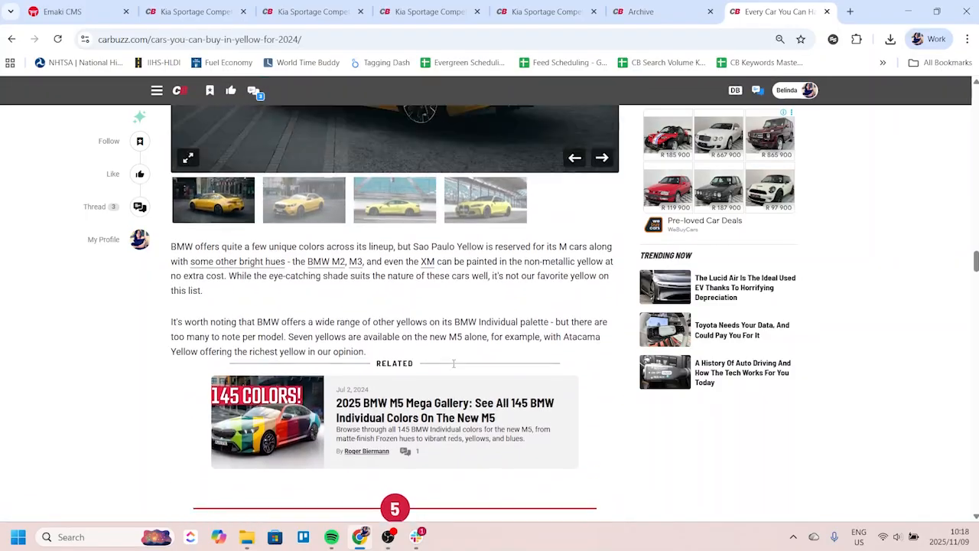
{"action": "scroll", "coordinate": [344, 338], "scroll_direction": "down", "scroll_amount": 2}
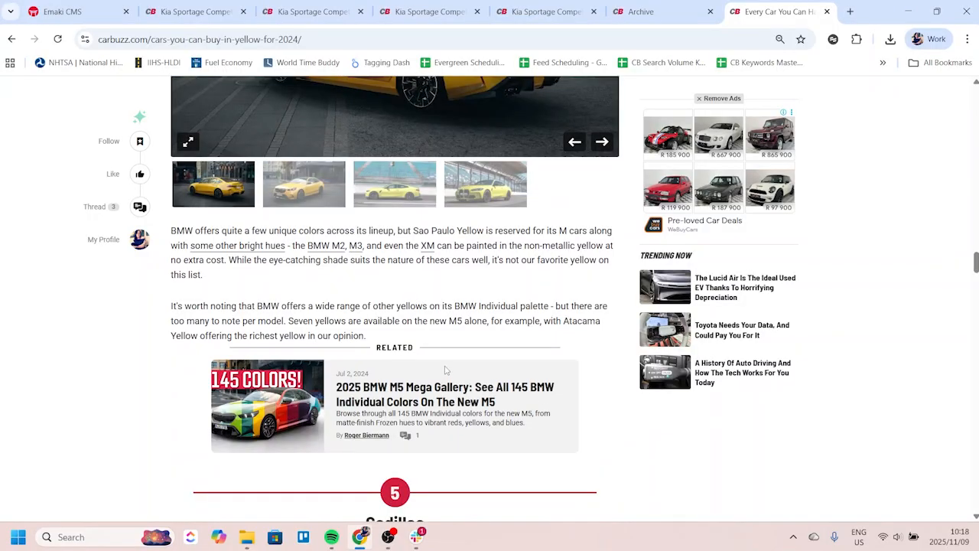
{"action": "scroll", "coordinate": [445, 369], "scroll_direction": "down", "scroll_amount": 3}
{"action": "scroll", "coordinate": [436, 352], "scroll_direction": "up", "scroll_amount": 5}
{"action": "scroll", "coordinate": [424, 333], "scroll_direction": "down", "scroll_amount": 4}
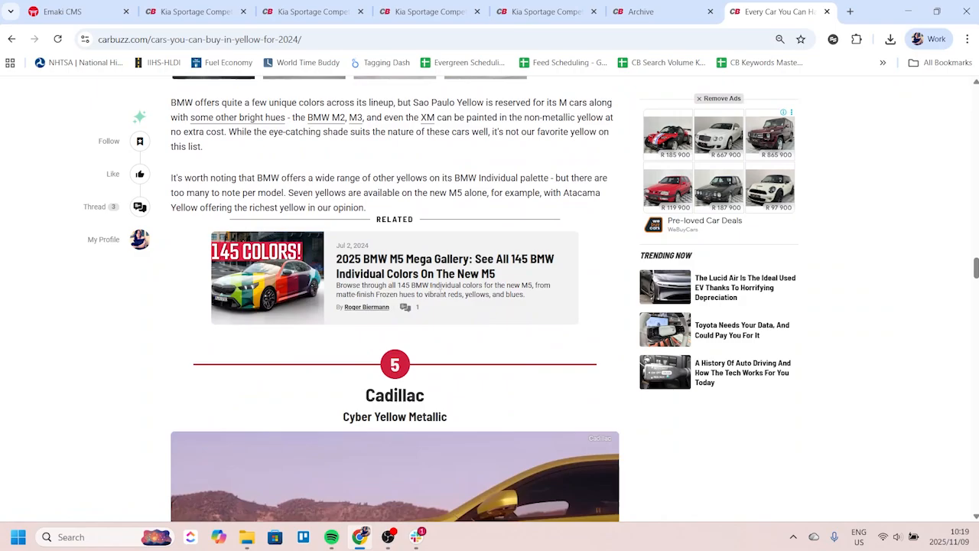
{"action": "scroll", "coordinate": [447, 298], "scroll_direction": "down", "scroll_amount": 10}
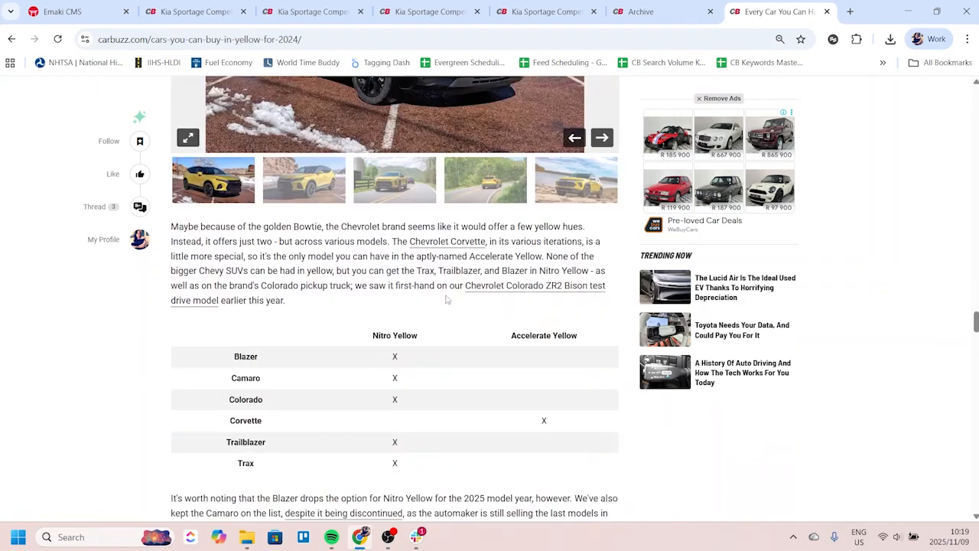
{"action": "scroll", "coordinate": [447, 298], "scroll_direction": "down", "scroll_amount": 15}
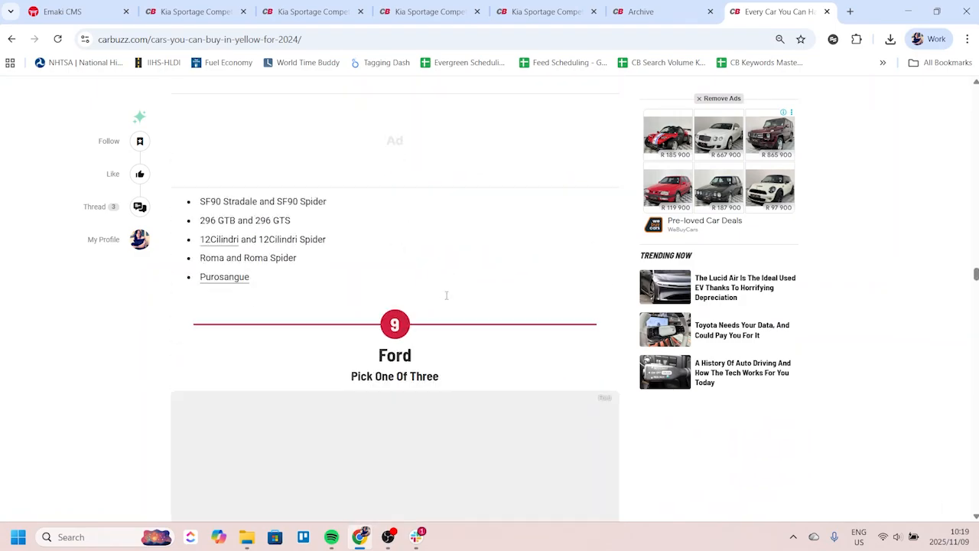
{"action": "scroll", "coordinate": [446, 295], "scroll_direction": "down", "scroll_amount": 10}
{"action": "scroll", "coordinate": [447, 299], "scroll_direction": "up", "scroll_amount": 4}
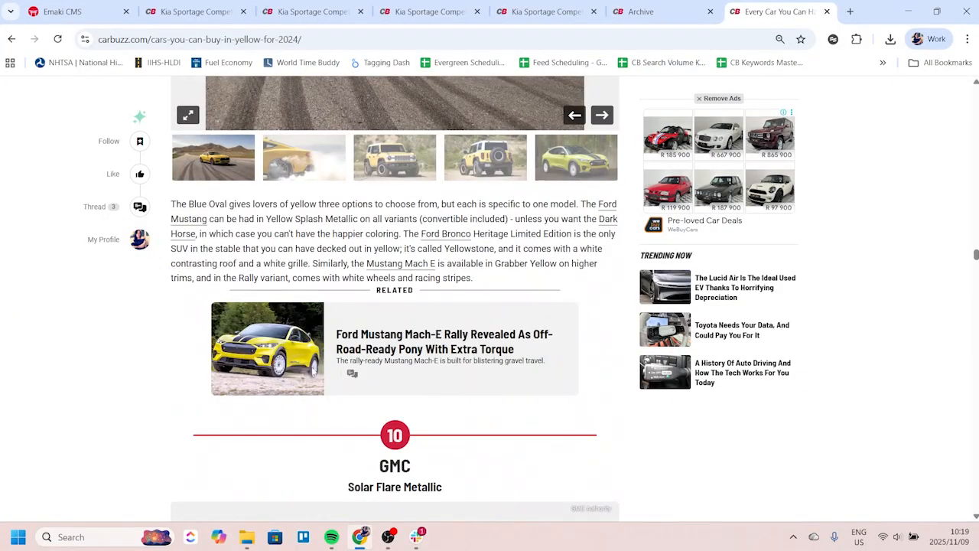
Step: Back in the editor, add an empty line below the first grey box and open Article Search
{"action": "left_click", "coordinate": [65, 12]}
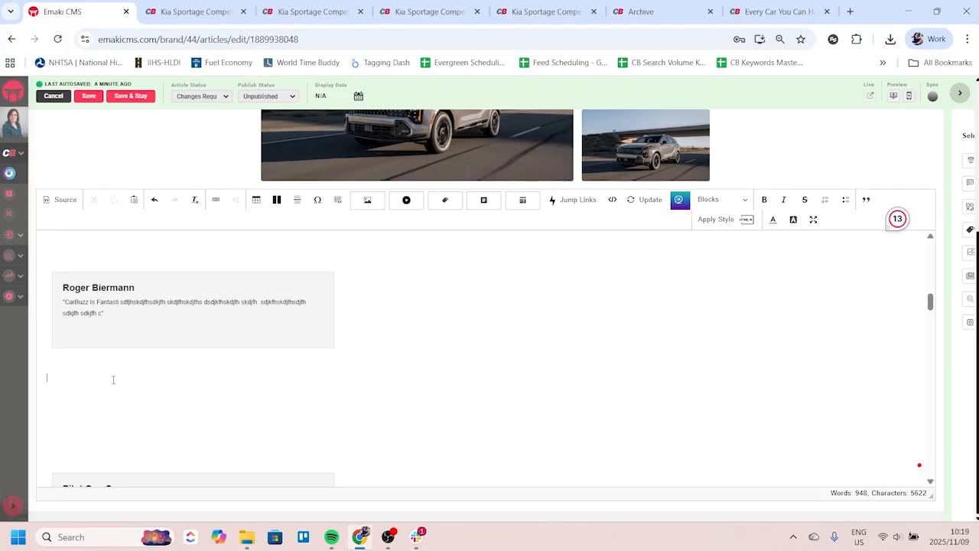
{"action": "key", "text": "Return"}
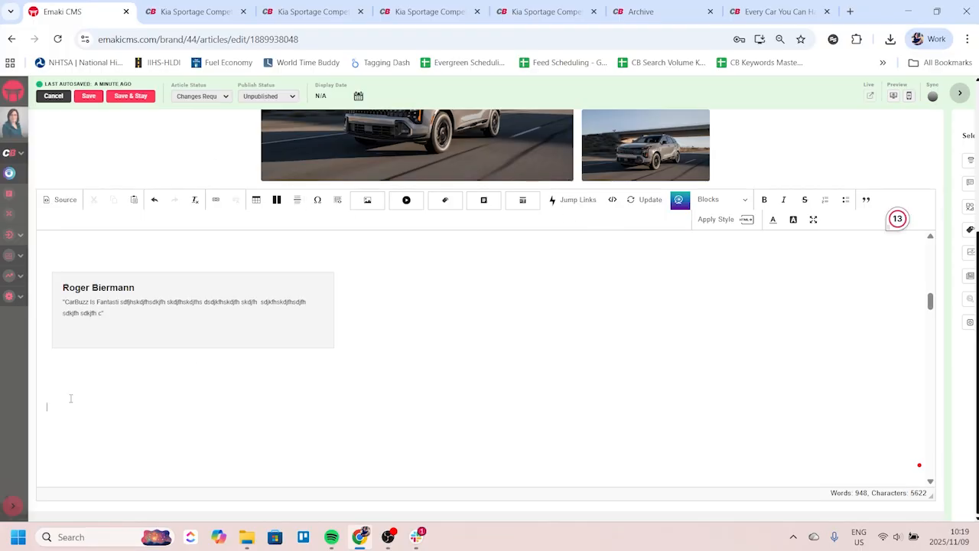
{"action": "left_click", "coordinate": [484, 205]}
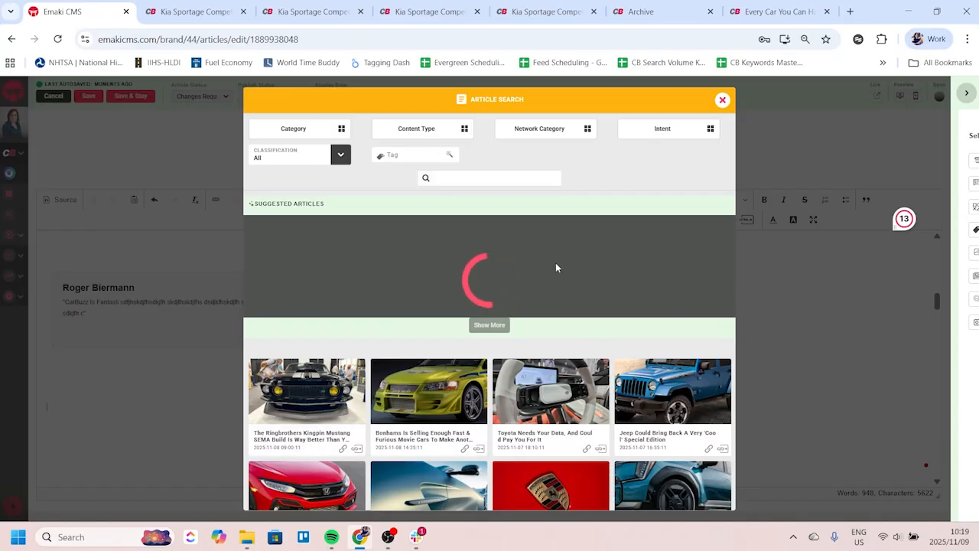
Step: Search the article list for '2026 kia sportage'
{"action": "scroll", "coordinate": [393, 283], "scroll_direction": "down", "scroll_amount": 3}
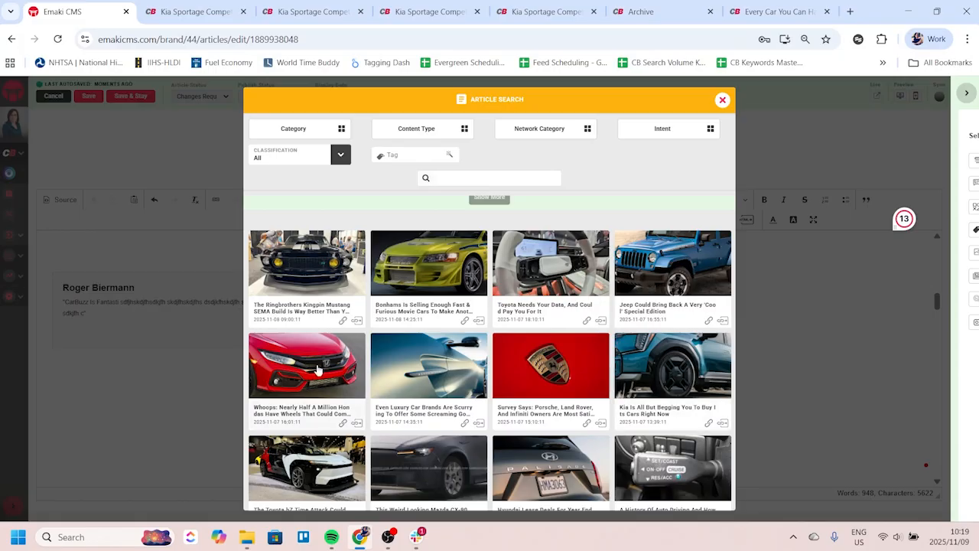
{"action": "scroll", "coordinate": [685, 366], "scroll_direction": "down", "scroll_amount": 4}
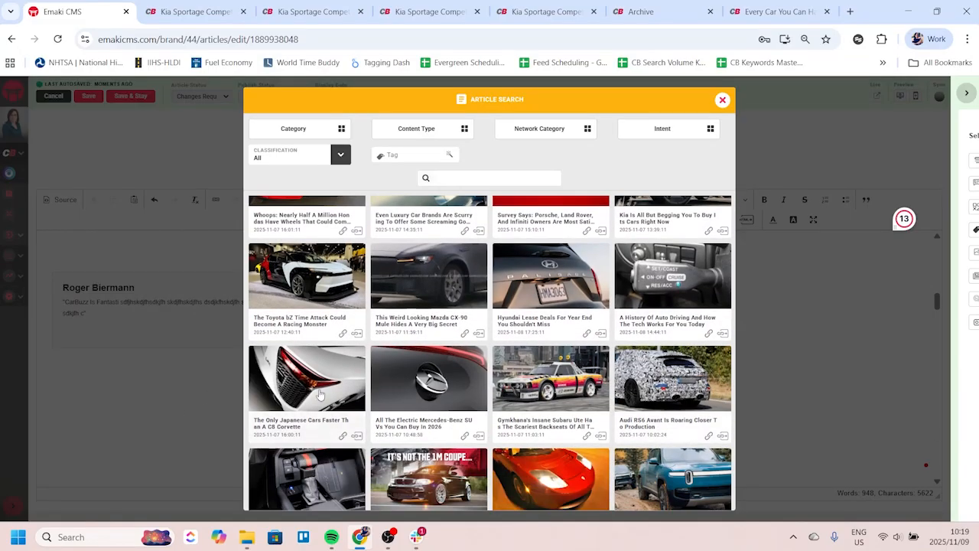
{"action": "scroll", "coordinate": [684, 366], "scroll_direction": "down", "scroll_amount": 6}
{"action": "scroll", "coordinate": [408, 402], "scroll_direction": "up", "scroll_amount": 10}
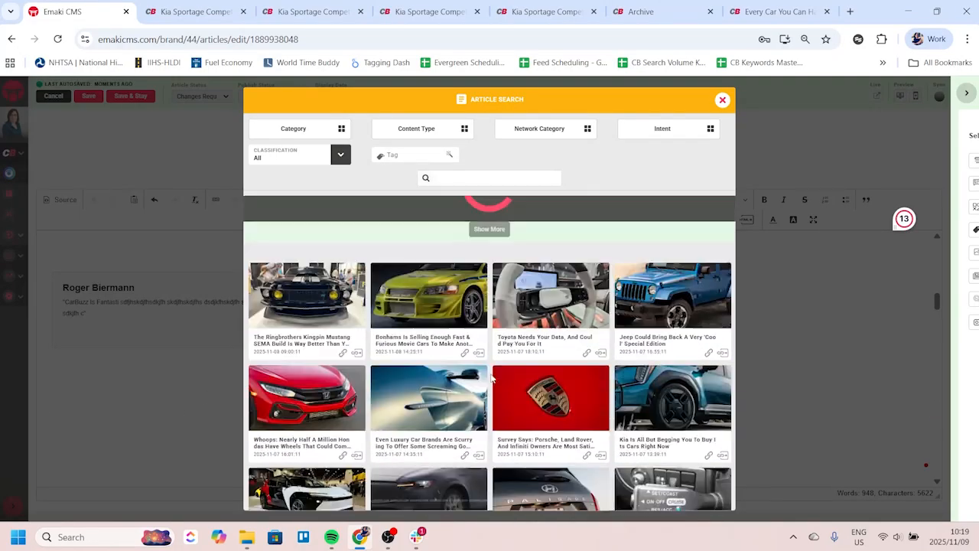
{"action": "left_click", "coordinate": [492, 177]}
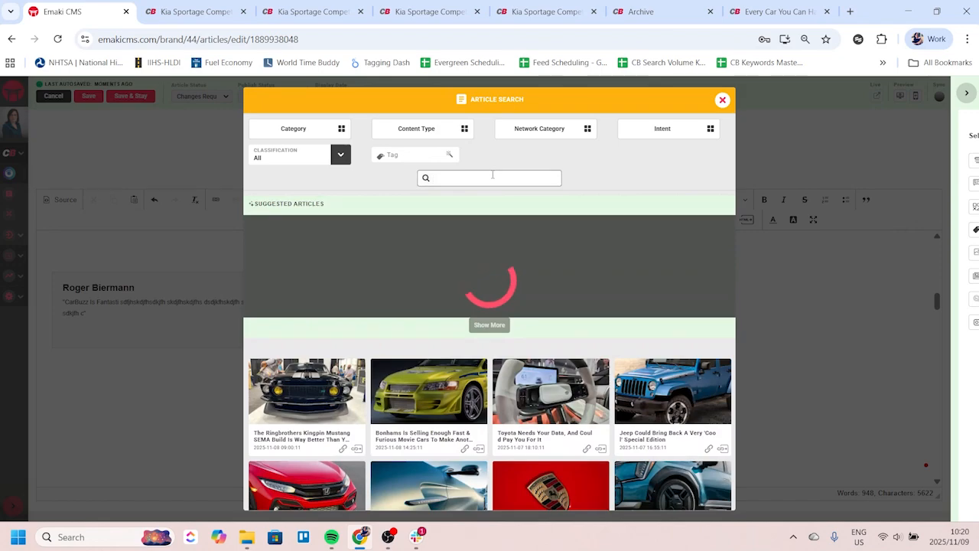
{"action": "type", "text": "k"}
{"action": "key", "text": "BackSpace"}
{"action": "type", "text": "026 sportage"}
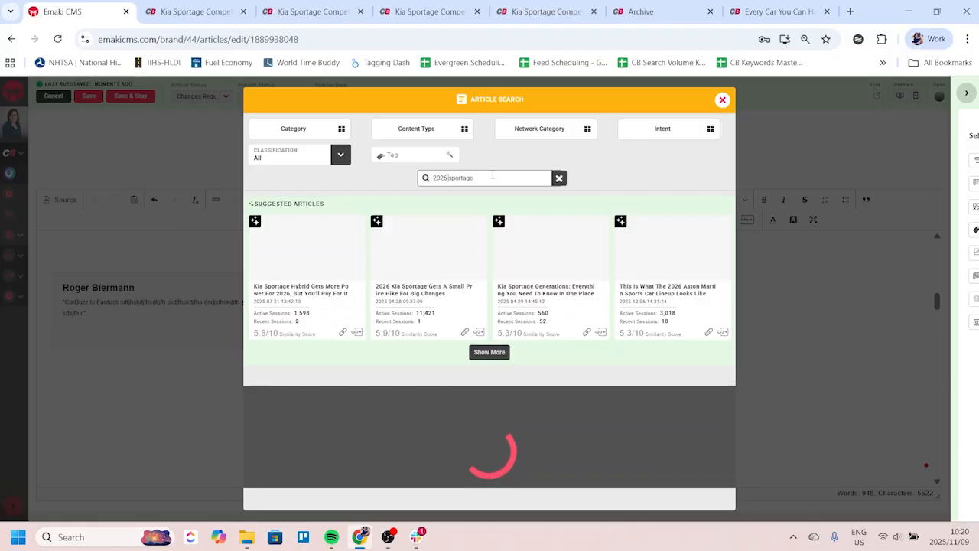
{"action": "key", "text": "ctrl+Left"}
{"action": "type", "text": "kia"}
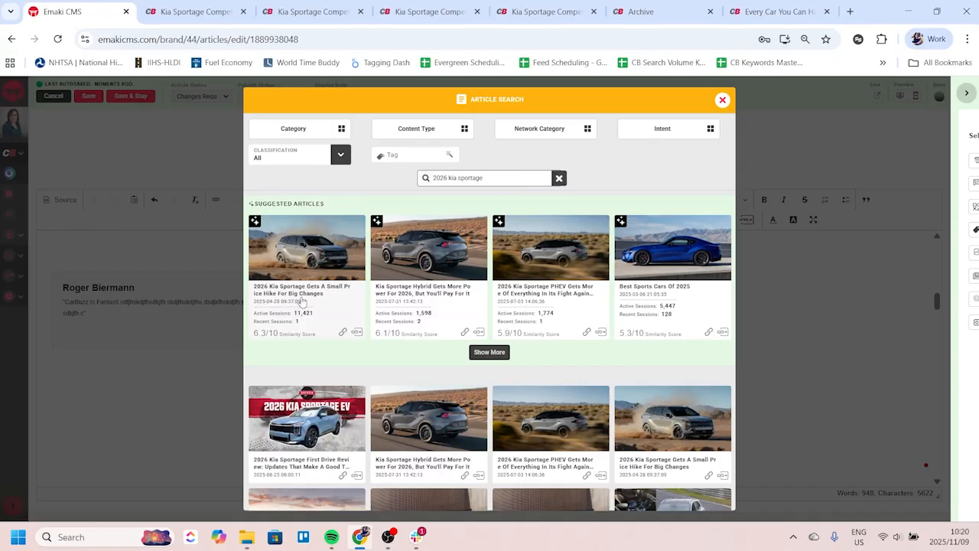
Step: Open the display card settings for the 2026 Kia Sportage First Drive Review
{"action": "scroll", "coordinate": [295, 298], "scroll_direction": "down", "scroll_amount": 1}
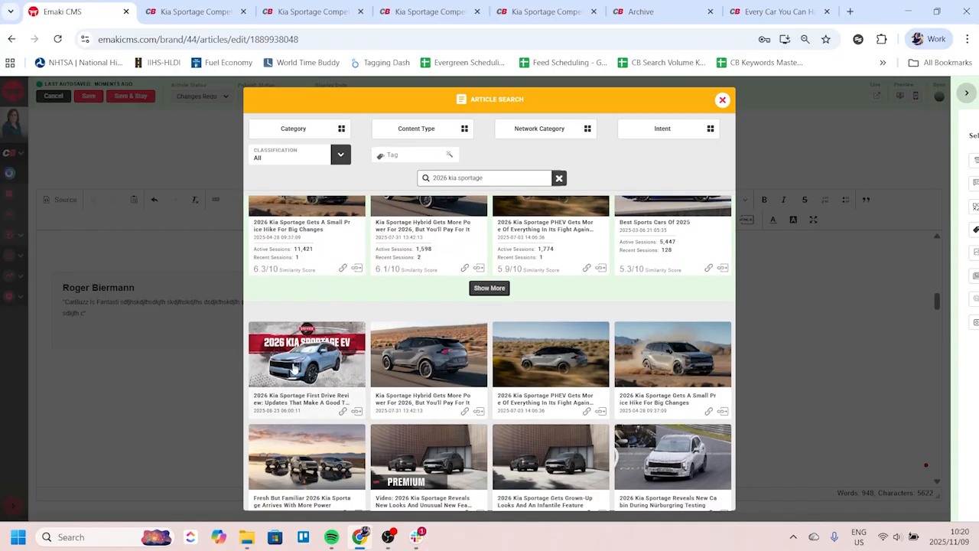
{"action": "scroll", "coordinate": [520, 314], "scroll_direction": "up", "scroll_amount": 1}
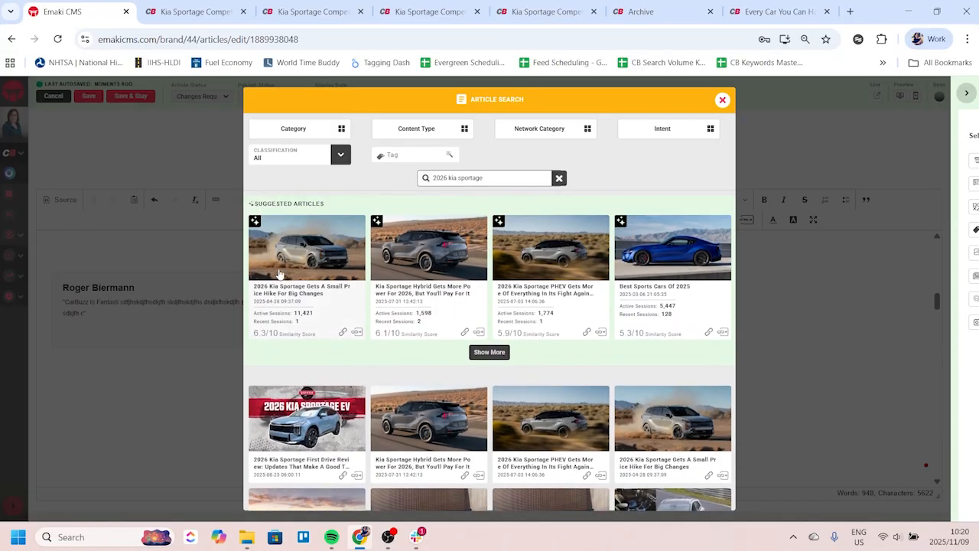
{"action": "left_click", "coordinate": [328, 438]}
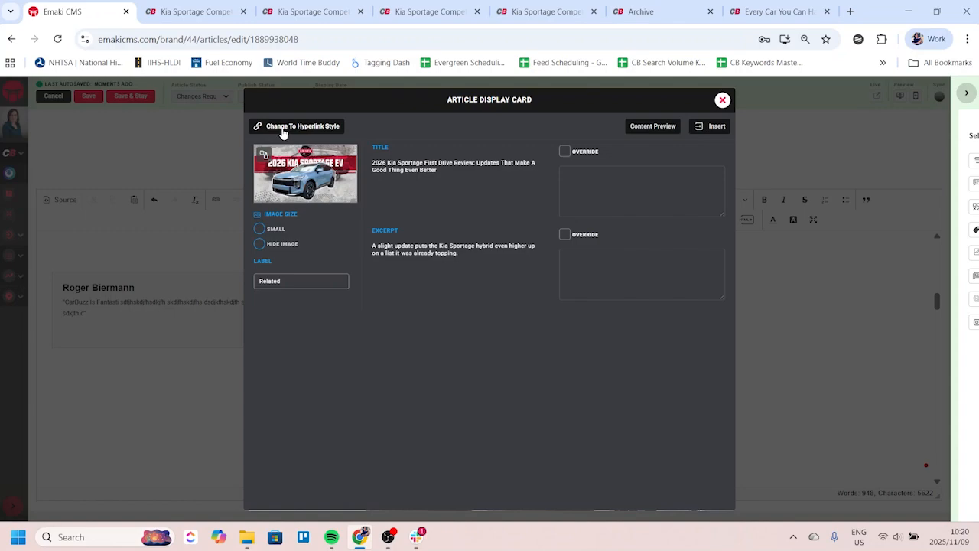
Step: Insert the First Drive Review as a plain hyperlink, add a new line, and reopen Article Search
{"action": "left_click", "coordinate": [777, 12]}
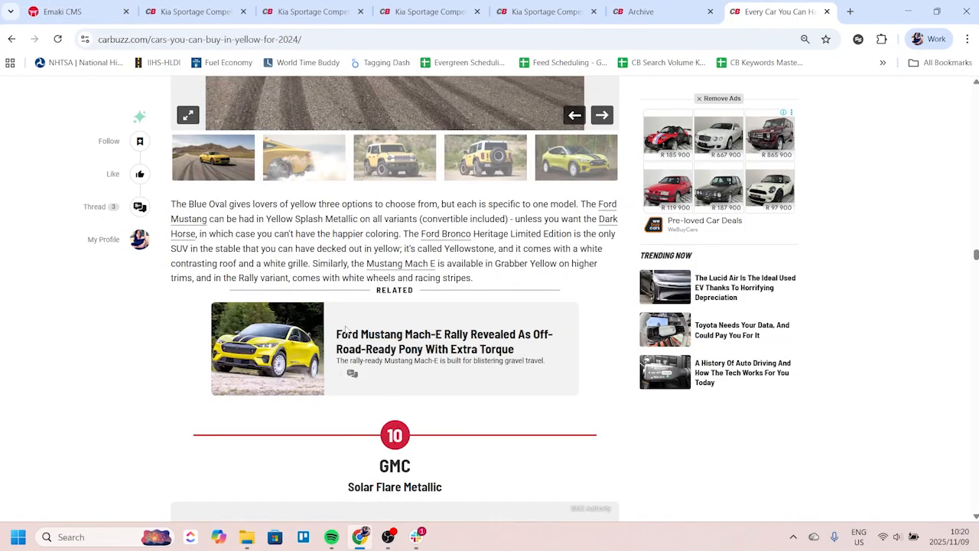
{"action": "left_click", "coordinate": [76, 11]}
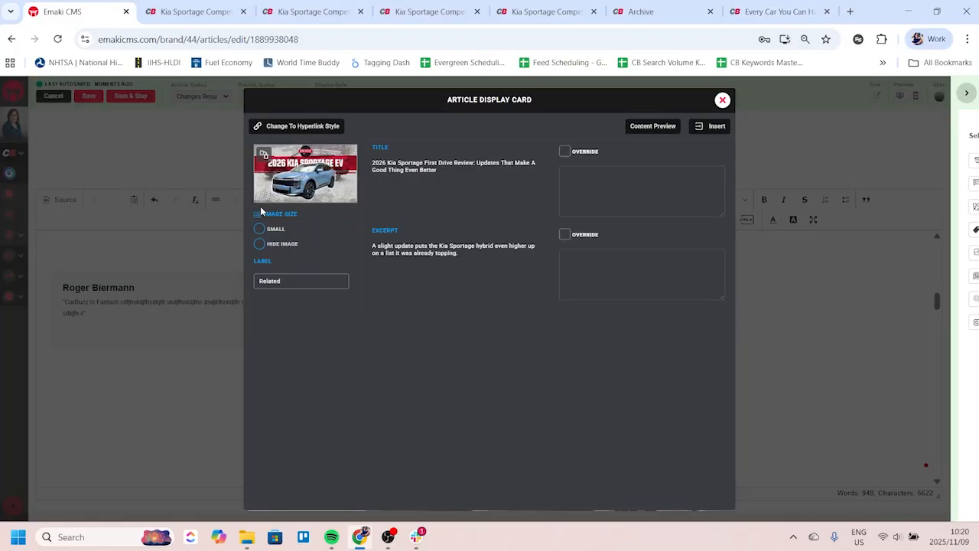
{"action": "left_click", "coordinate": [294, 126]}
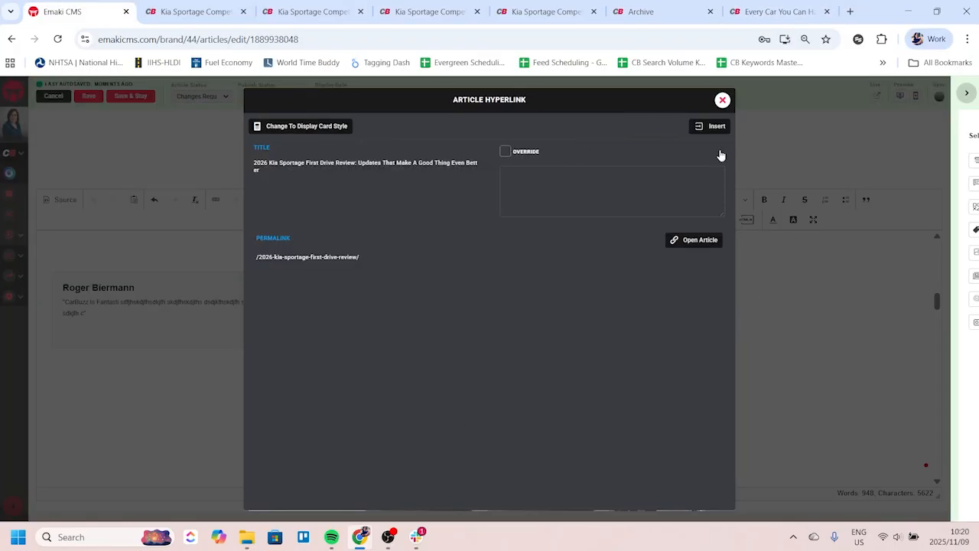
{"action": "left_click", "coordinate": [710, 128]}
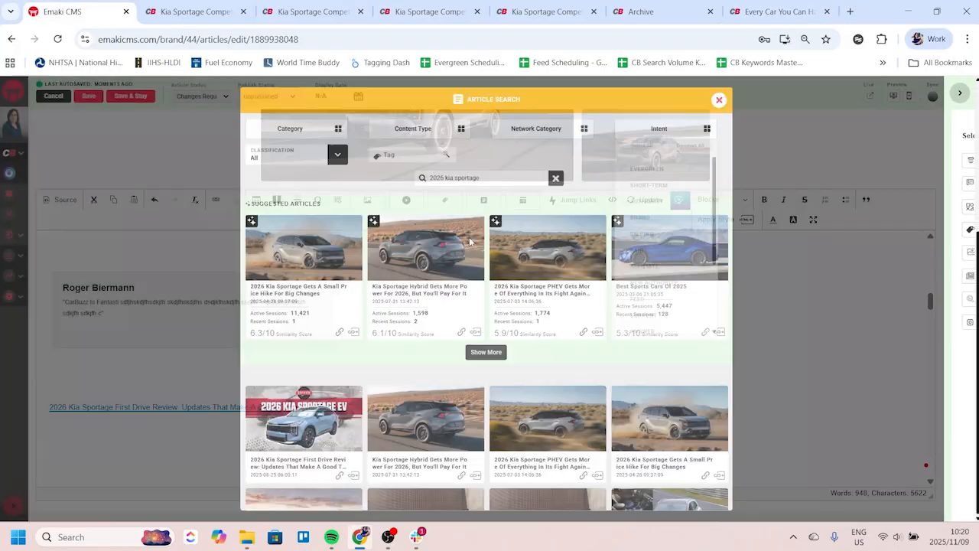
{"action": "scroll", "coordinate": [169, 392], "scroll_direction": "down", "scroll_amount": 1}
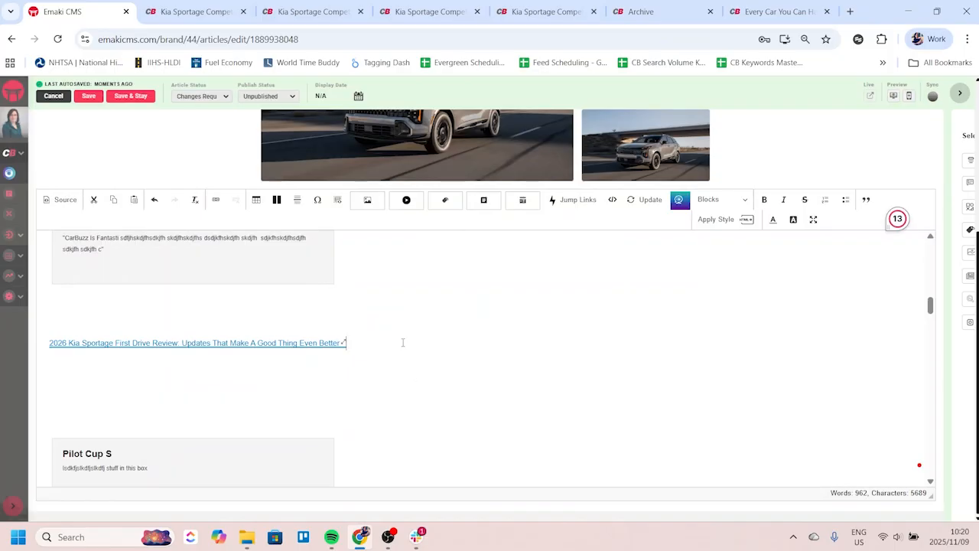
{"action": "key", "text": "Return"}
{"action": "key", "text": "Return"}
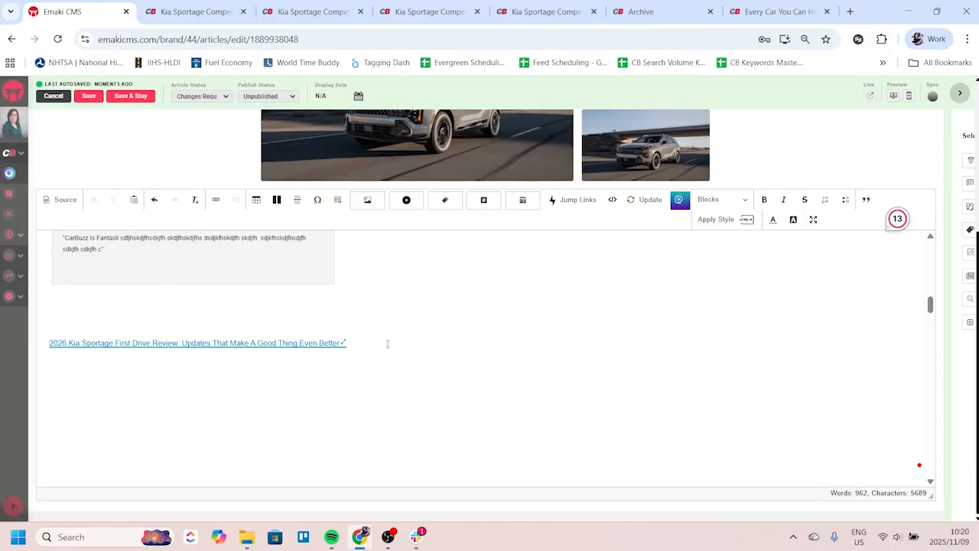
{"action": "left_click", "coordinate": [469, 202]}
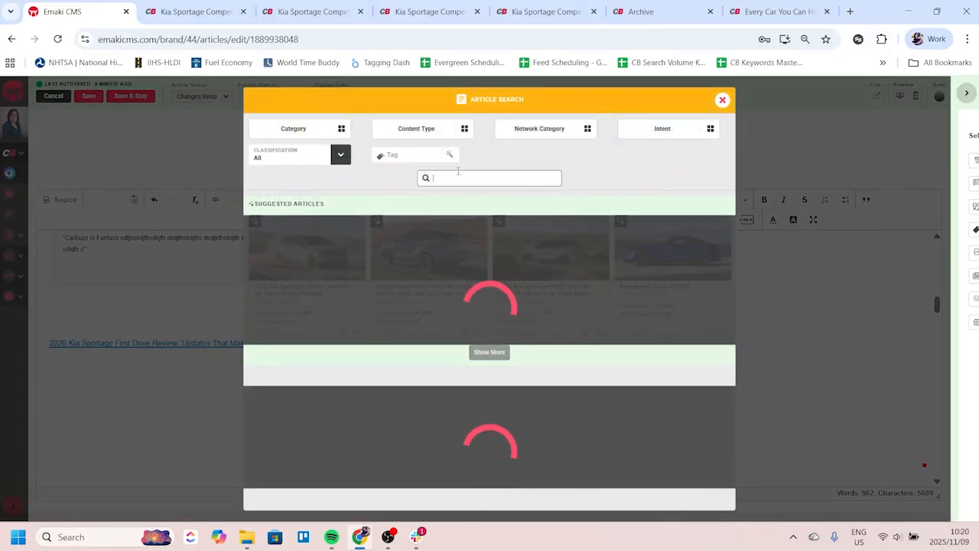
Step: Insert the 2026 Kia Sportage First Drive Review card with its label changed to 'Test Drive Review'
{"action": "type", "text": "2026 kia spor"}
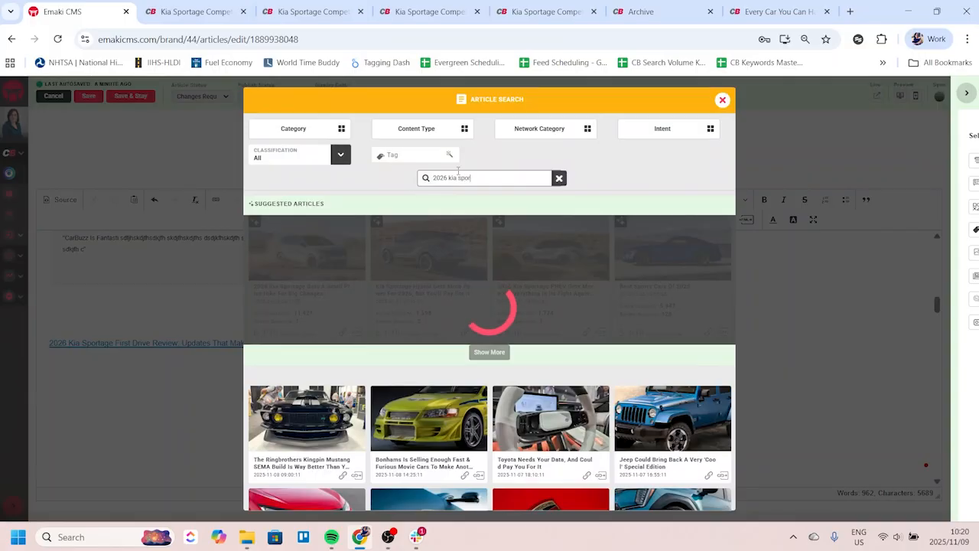
{"action": "type", "text": "tage"}
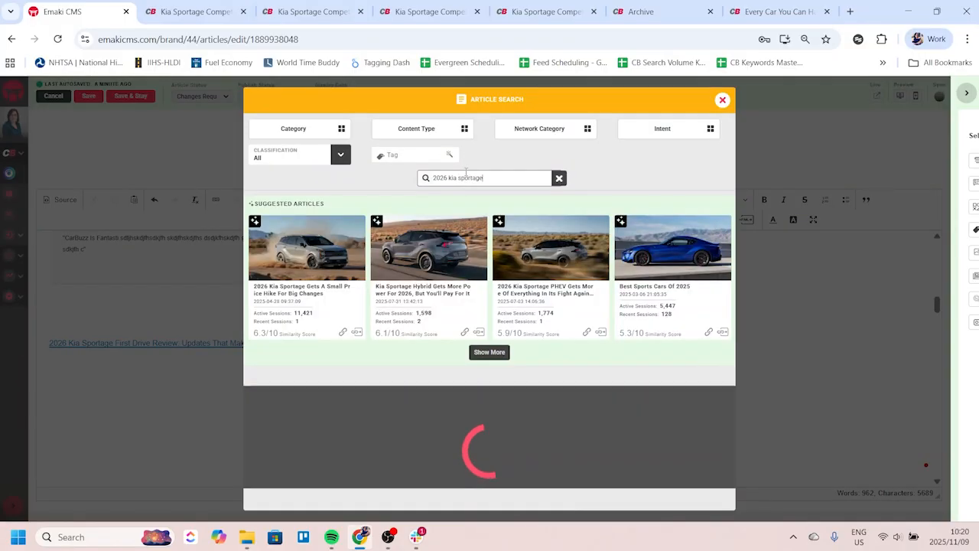
{"action": "left_click", "coordinate": [304, 434]}
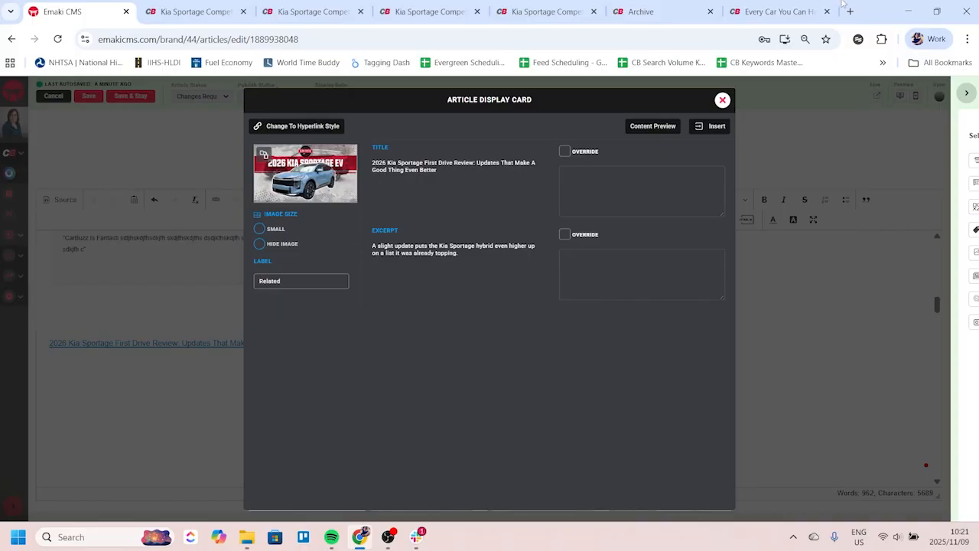
{"action": "left_click", "coordinate": [788, 12]}
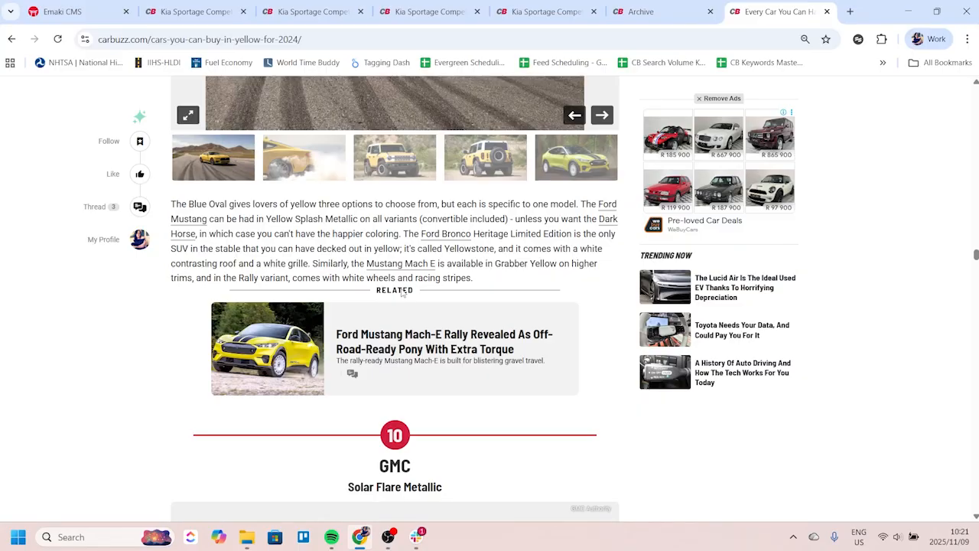
{"action": "left_click", "coordinate": [77, 8]}
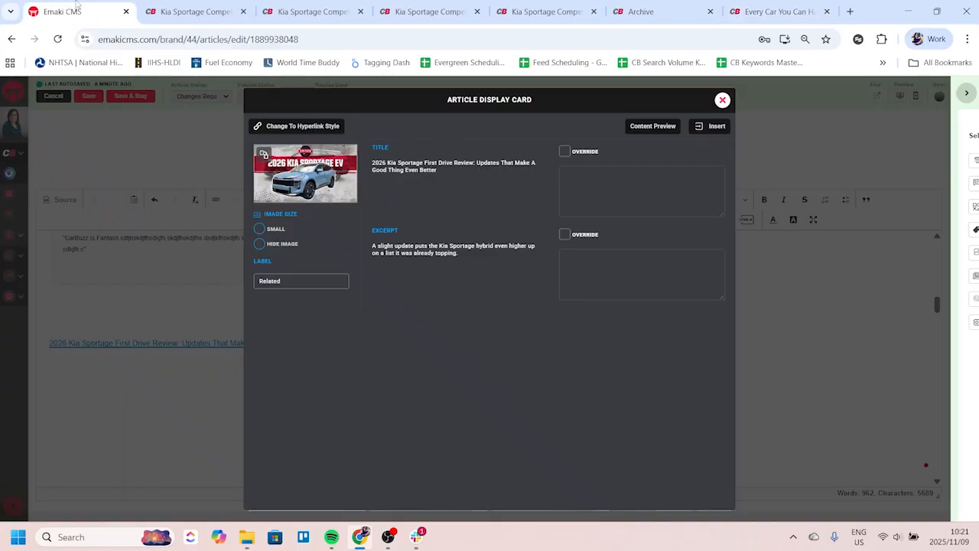
{"action": "left_click", "coordinate": [303, 282]}
{"action": "key", "text": "ctrl+a"}
{"action": "type", "text": "Test Dr"}
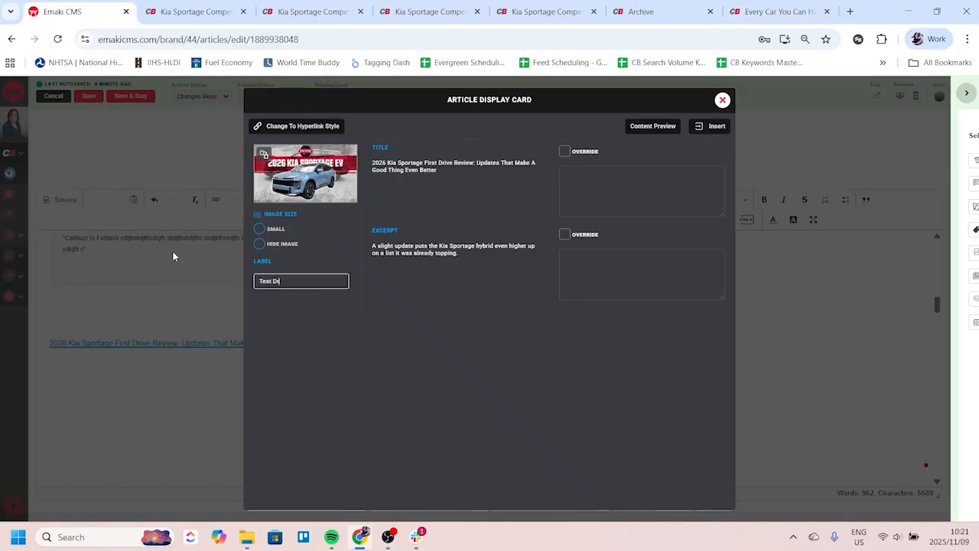
{"action": "type", "text": "ive Review"}
{"action": "left_click", "coordinate": [716, 127]}
{"action": "scroll", "coordinate": [263, 393], "scroll_direction": "down", "scroll_amount": 3}
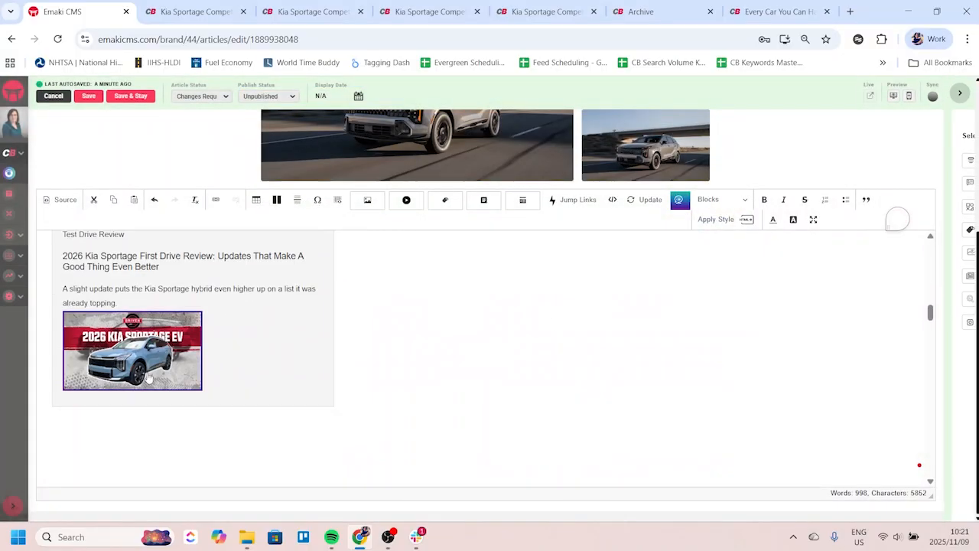
Step: Below the first card, insert the 2026 Kia Sportage First Drive Review in Content Preview style
{"action": "left_click", "coordinate": [72, 361]}
{"action": "key", "text": "Return"}
{"action": "key", "text": "Return"}
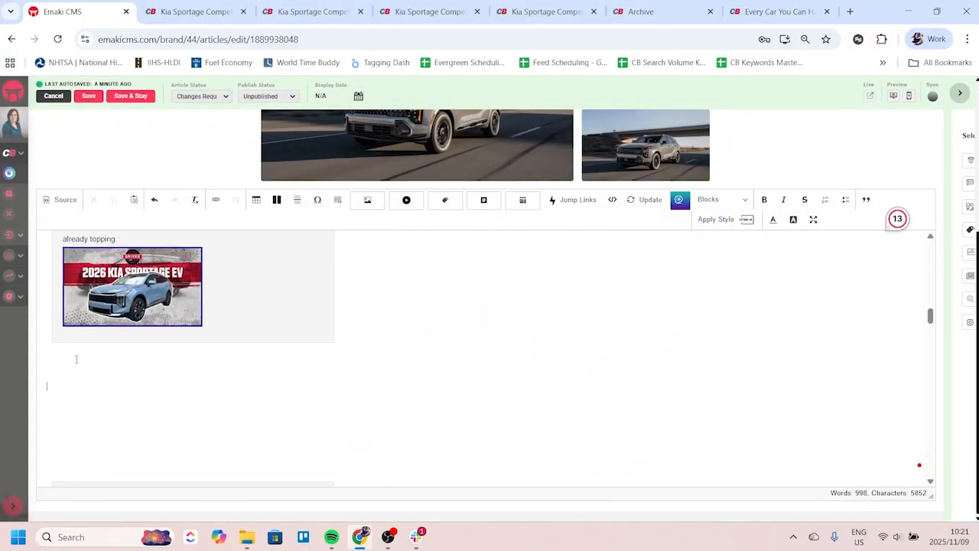
{"action": "left_click", "coordinate": [483, 199]}
{"action": "type", "text": "20"}
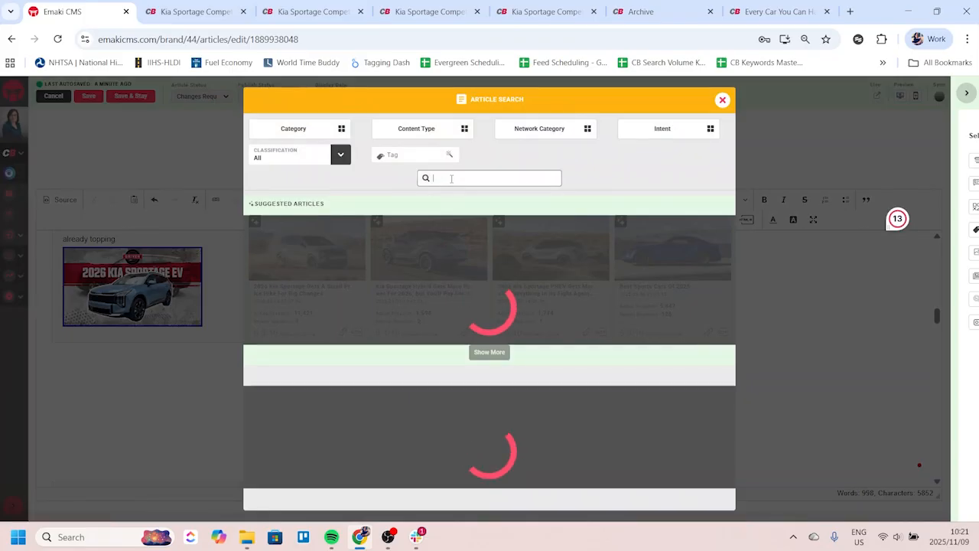
{"action": "type", "text": "26 Kia sportage"}
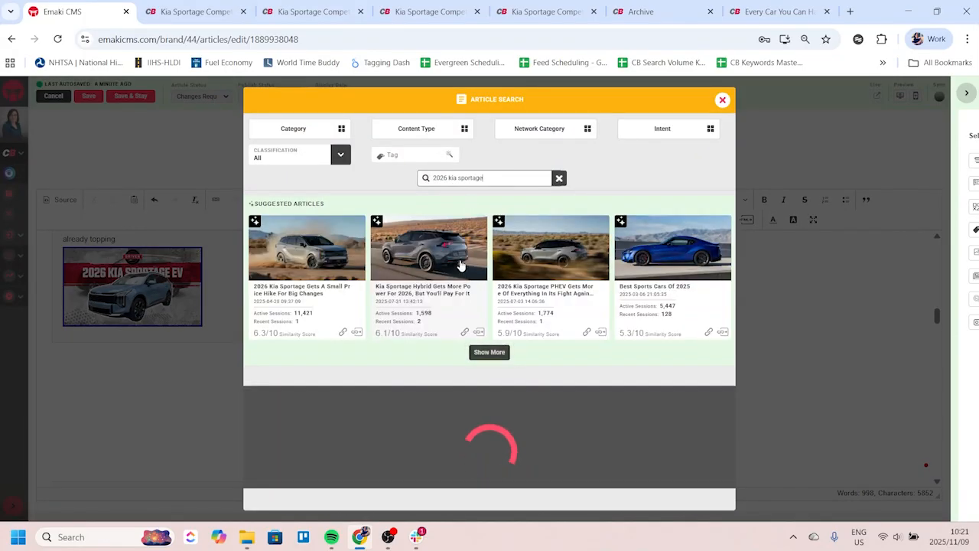
{"action": "left_click", "coordinate": [297, 419]}
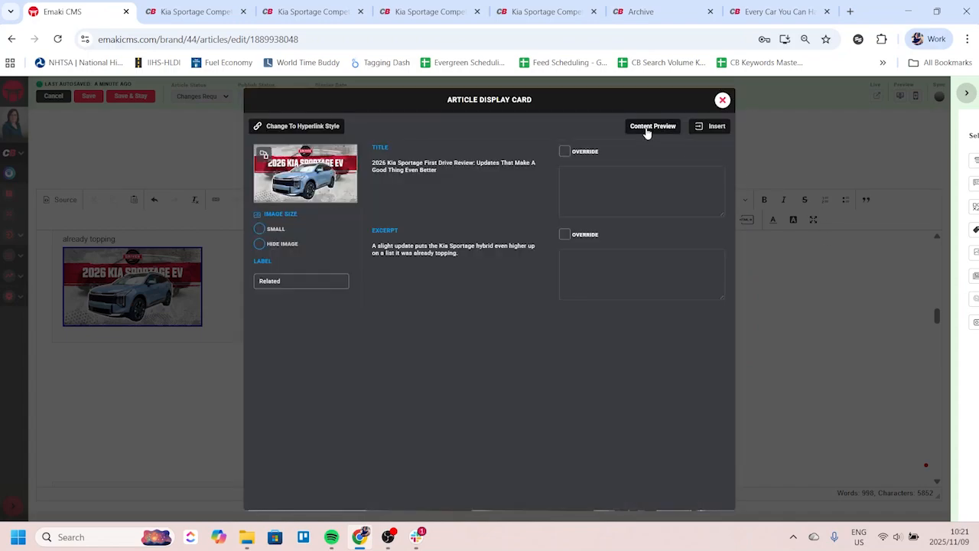
{"action": "left_click", "coordinate": [652, 127]}
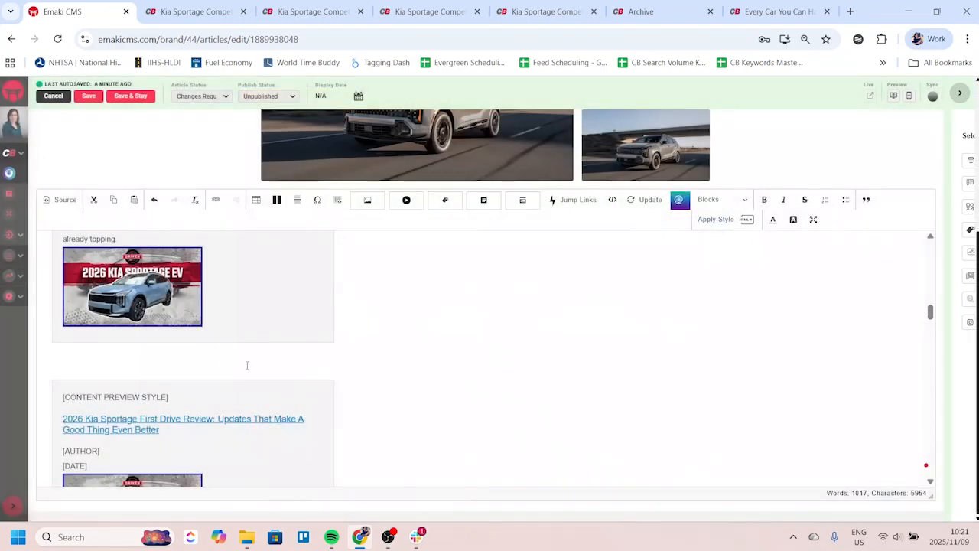
Step: Save the article with Save & Stay
{"action": "scroll", "coordinate": [247, 366], "scroll_direction": "down", "scroll_amount": 1}
{"action": "scroll", "coordinate": [153, 383], "scroll_direction": "up", "scroll_amount": 5}
{"action": "scroll", "coordinate": [166, 356], "scroll_direction": "down", "scroll_amount": 3}
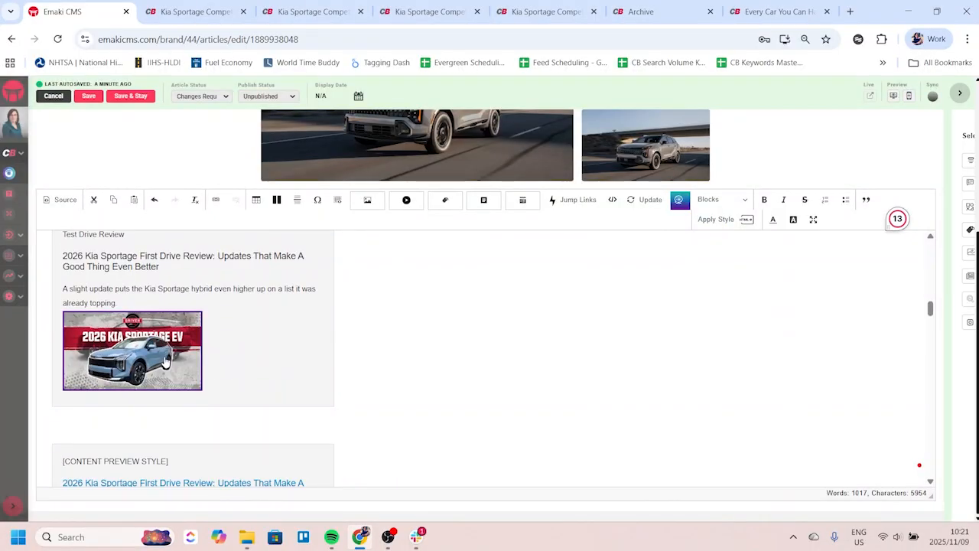
{"action": "scroll", "coordinate": [338, 397], "scroll_direction": "down", "scroll_amount": 3}
{"action": "left_click", "coordinate": [128, 96]}
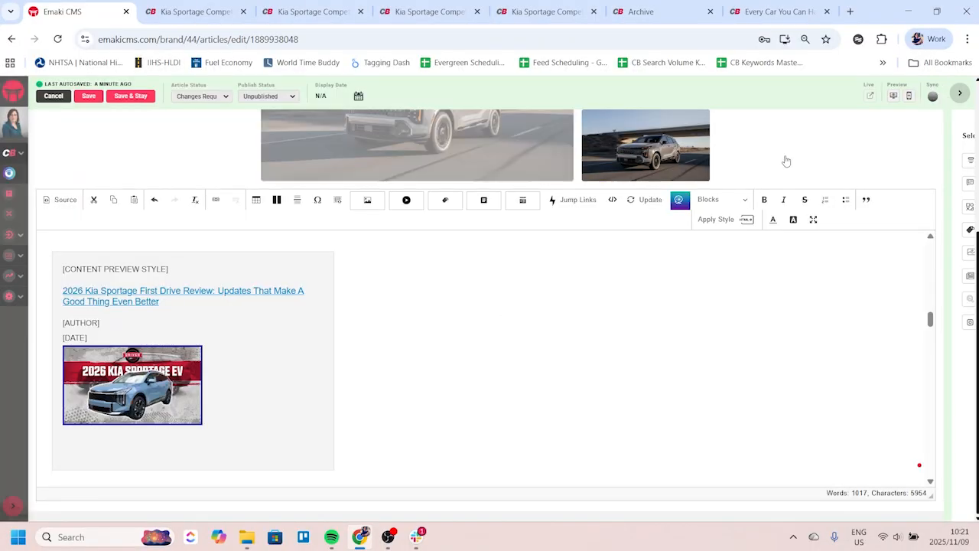
Step: Preview the article on CarBuzz and scroll through the review link and content-preview card
{"action": "left_click", "coordinate": [897, 97]}
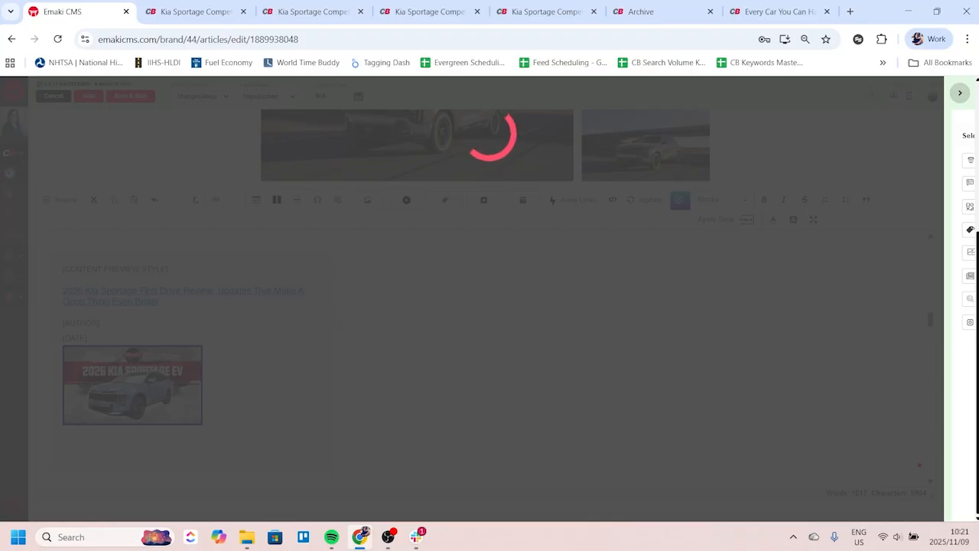
{"action": "scroll", "coordinate": [319, 354], "scroll_direction": "down", "scroll_amount": 10}
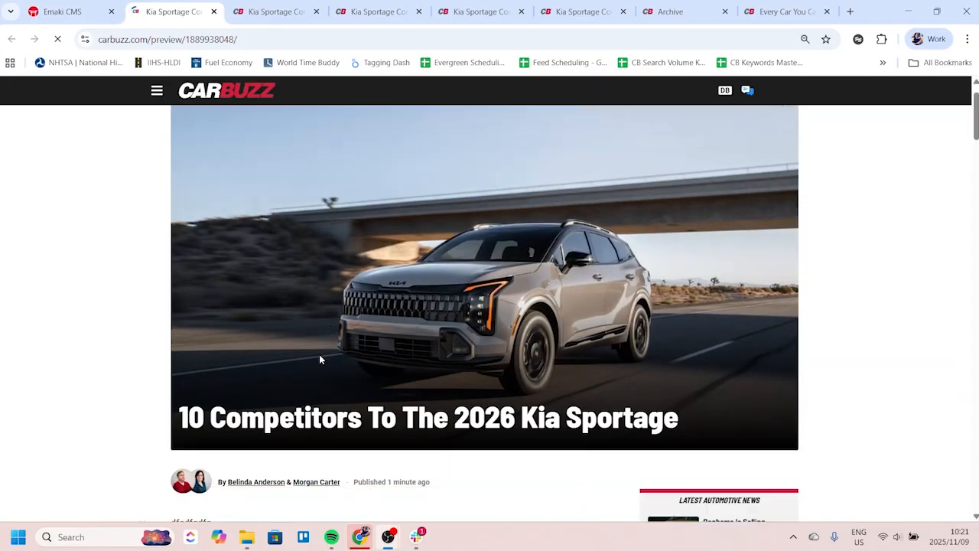
{"action": "scroll", "coordinate": [205, 338], "scroll_direction": "down", "scroll_amount": 10}
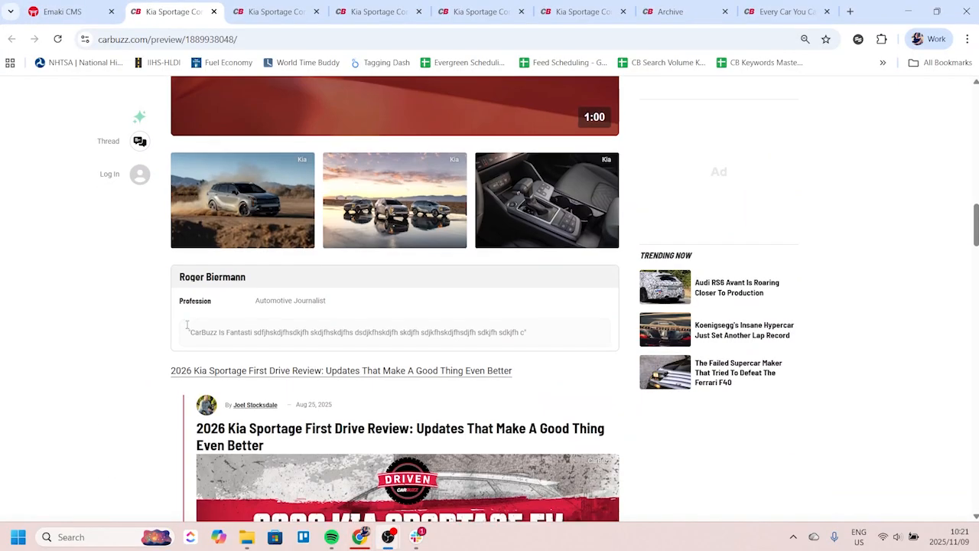
{"action": "scroll", "coordinate": [183, 325], "scroll_direction": "up", "scroll_amount": 2}
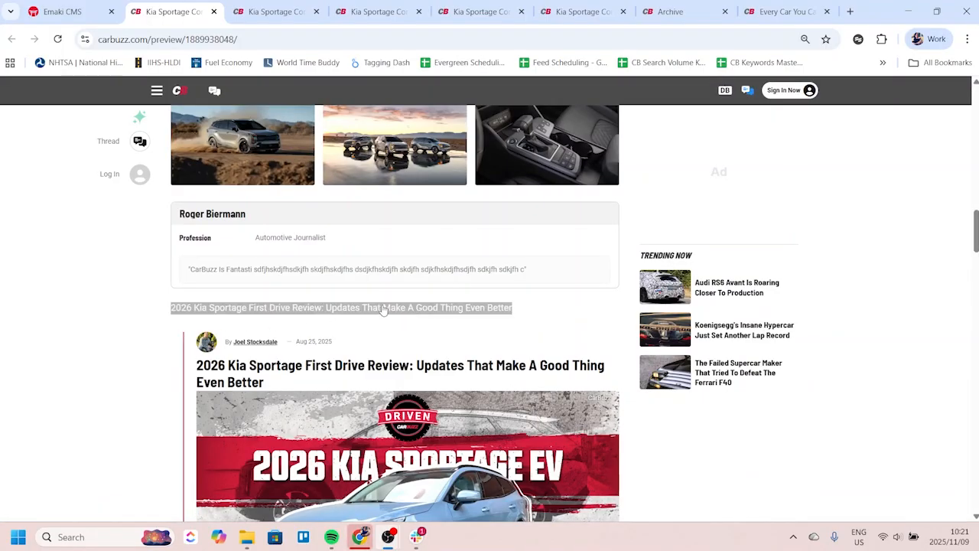
{"action": "scroll", "coordinate": [874, 292], "scroll_direction": "down", "scroll_amount": 2}
{"action": "scroll", "coordinate": [811, 295], "scroll_direction": "down", "scroll_amount": 1}
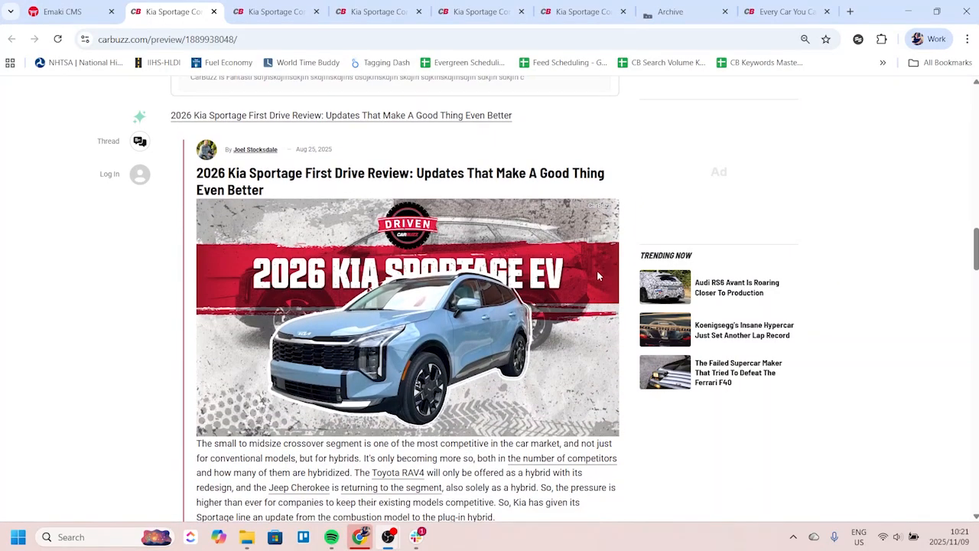
{"action": "scroll", "coordinate": [172, 222], "scroll_direction": "down", "scroll_amount": 3}
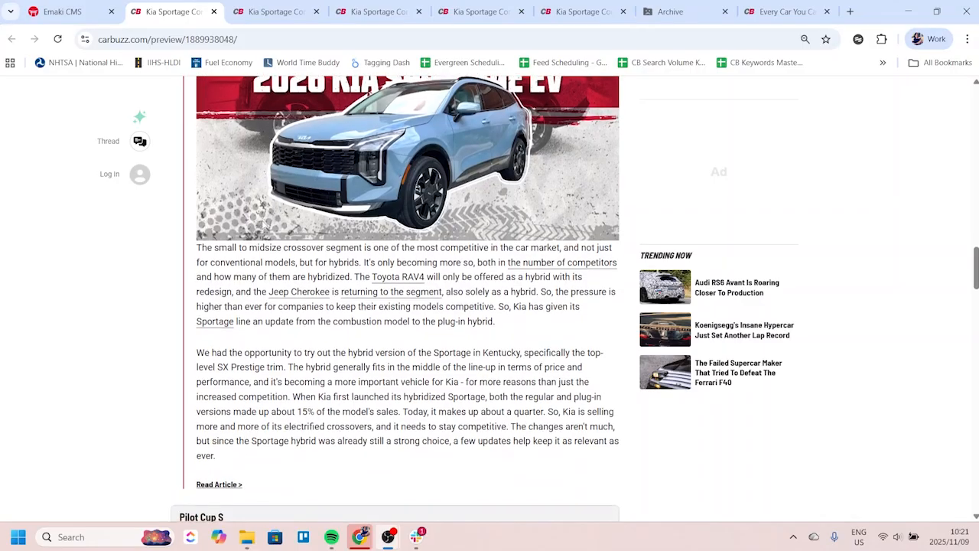
{"action": "scroll", "coordinate": [261, 224], "scroll_direction": "down", "scroll_amount": 2}
{"action": "scroll", "coordinate": [252, 299], "scroll_direction": "up", "scroll_amount": 10}
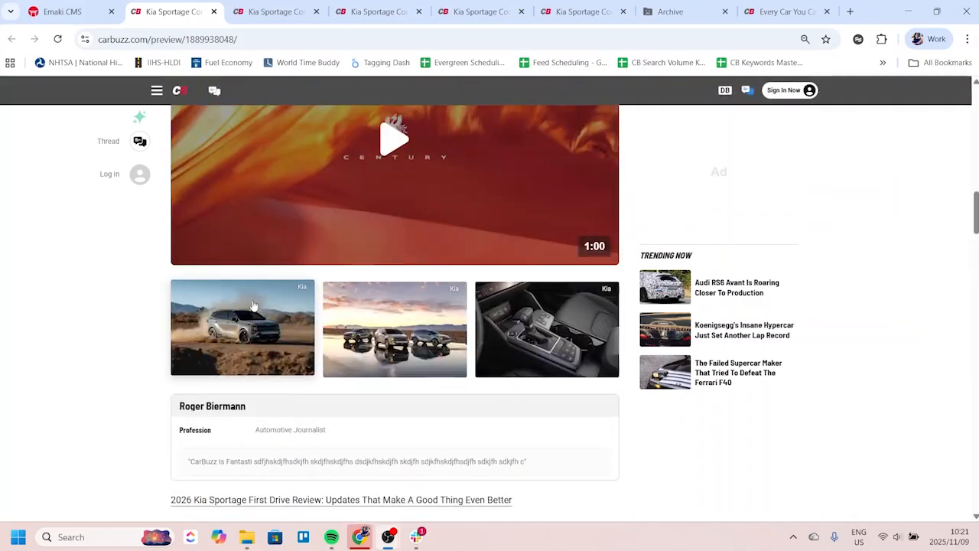
{"action": "scroll", "coordinate": [230, 306], "scroll_direction": "down", "scroll_amount": 3}
{"action": "scroll", "coordinate": [219, 308], "scroll_direction": "down", "scroll_amount": 3}
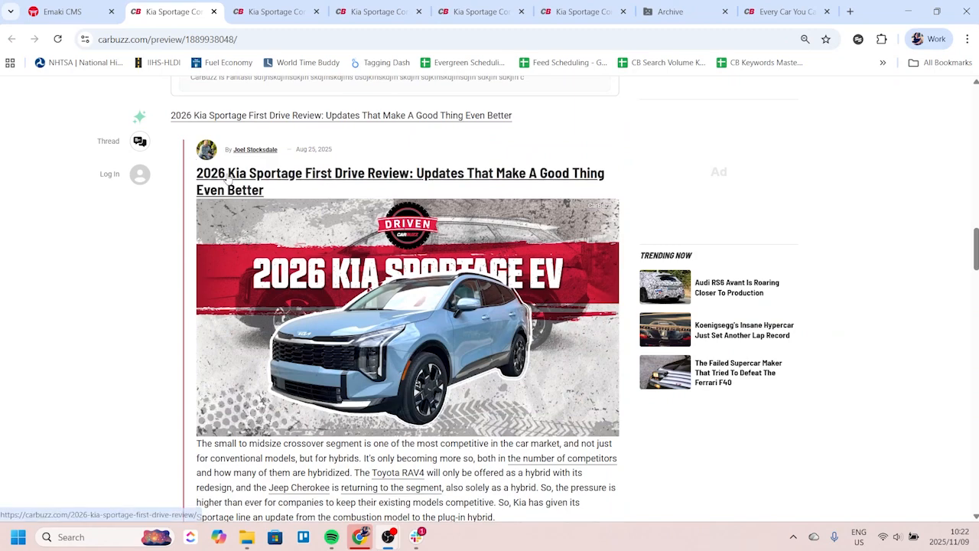
{"action": "scroll", "coordinate": [229, 175], "scroll_direction": "down", "scroll_amount": 1}
{"action": "scroll", "coordinate": [228, 420], "scroll_direction": "down", "scroll_amount": 2}
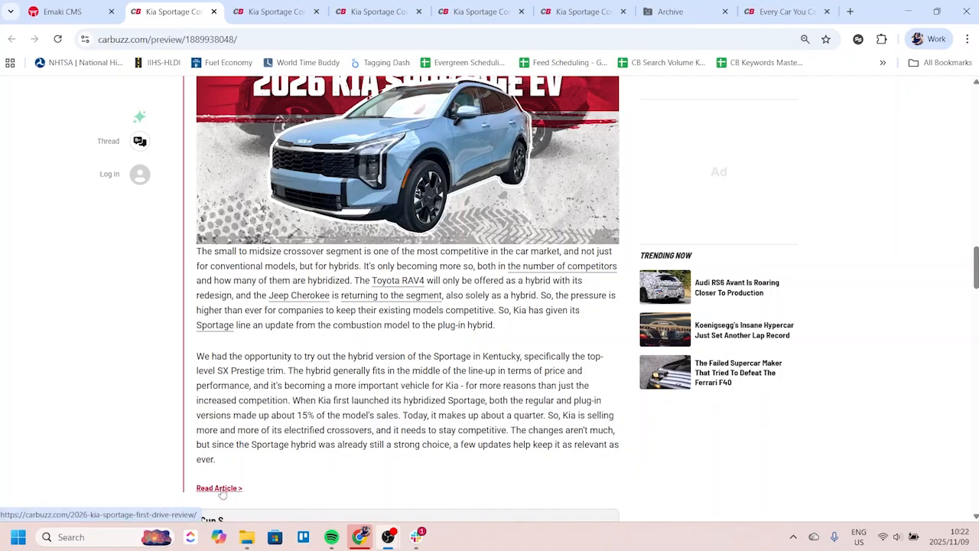
Step: Delete the First Drive Review hyperlink and Test Drive Review card, leaving blank space before Pilot Cup S
{"action": "left_click", "coordinate": [61, 11]}
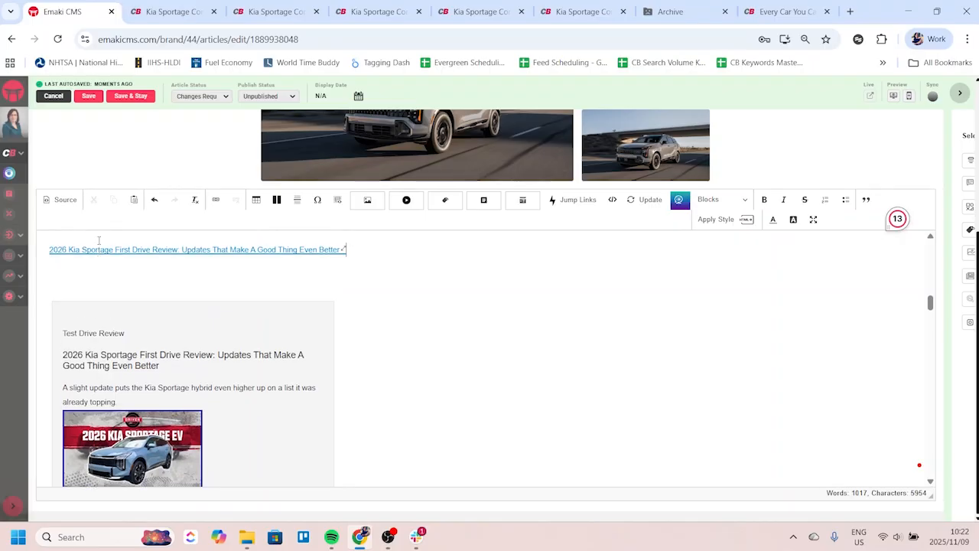
{"action": "key", "text": "Return"}
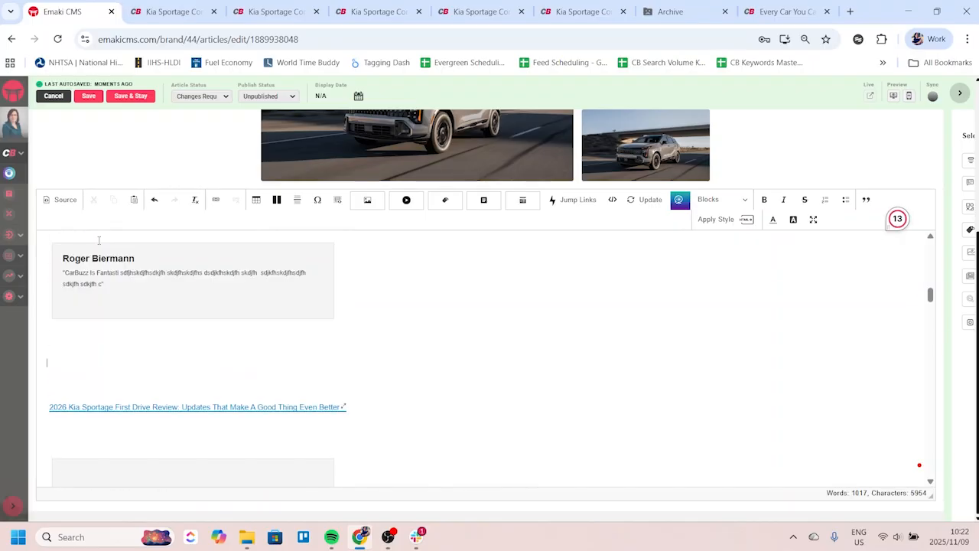
{"action": "scroll", "coordinate": [100, 392], "scroll_direction": "down", "scroll_amount": 4}
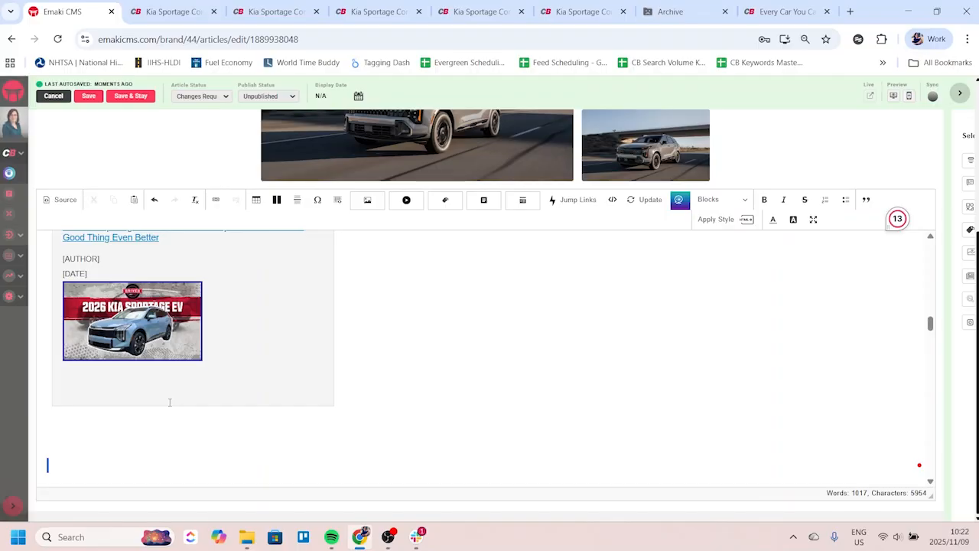
{"action": "key", "text": "ctrl+a"}
{"action": "scroll", "coordinate": [170, 408], "scroll_direction": "up", "scroll_amount": 1}
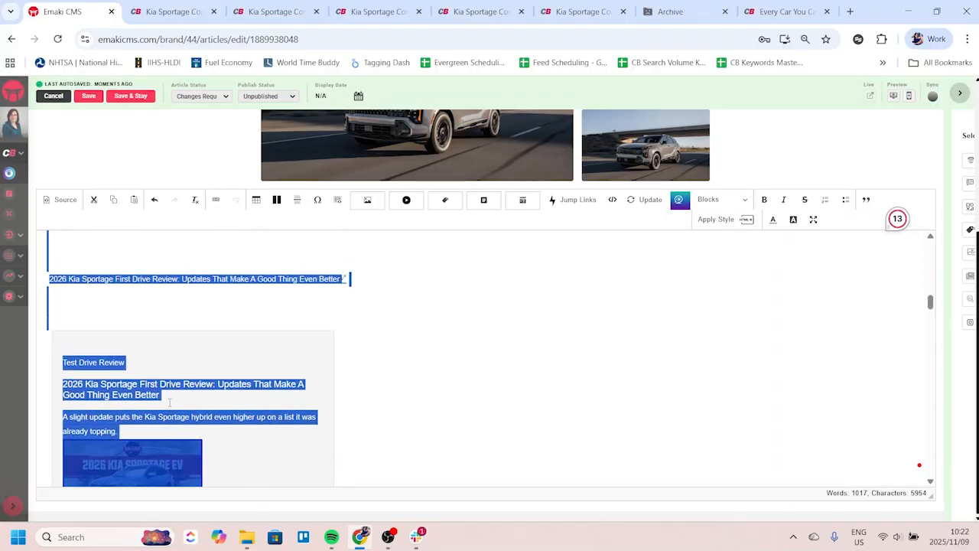
{"action": "key", "text": "Delete"}
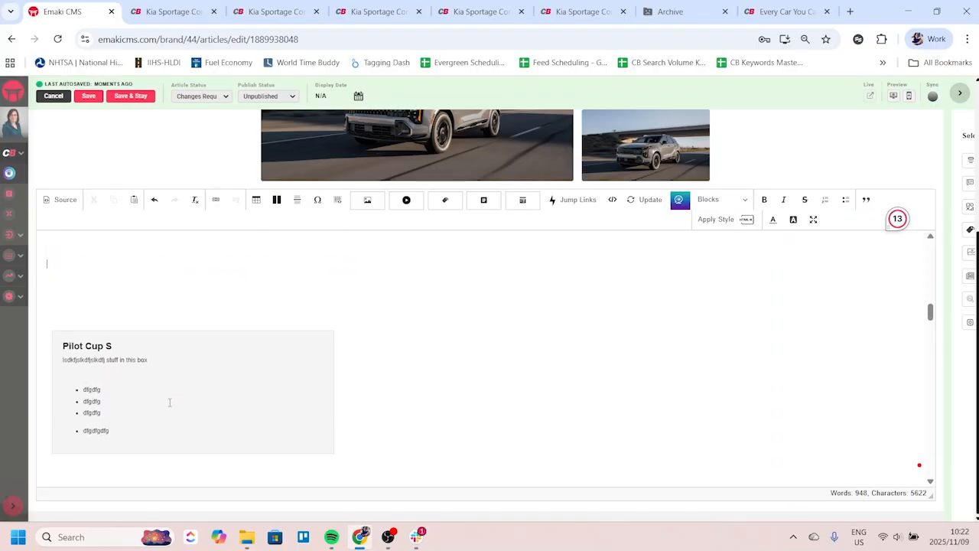
Step: Re-add the First Drive Review card labelled 'Test Drive Review' and save the article
{"action": "left_click", "coordinate": [486, 204]}
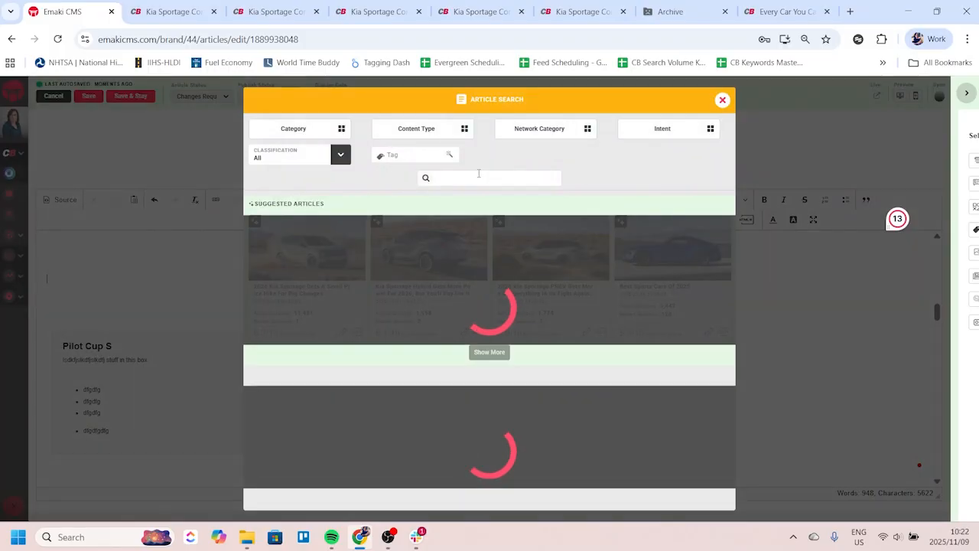
{"action": "type", "text": "2026 kia s"}
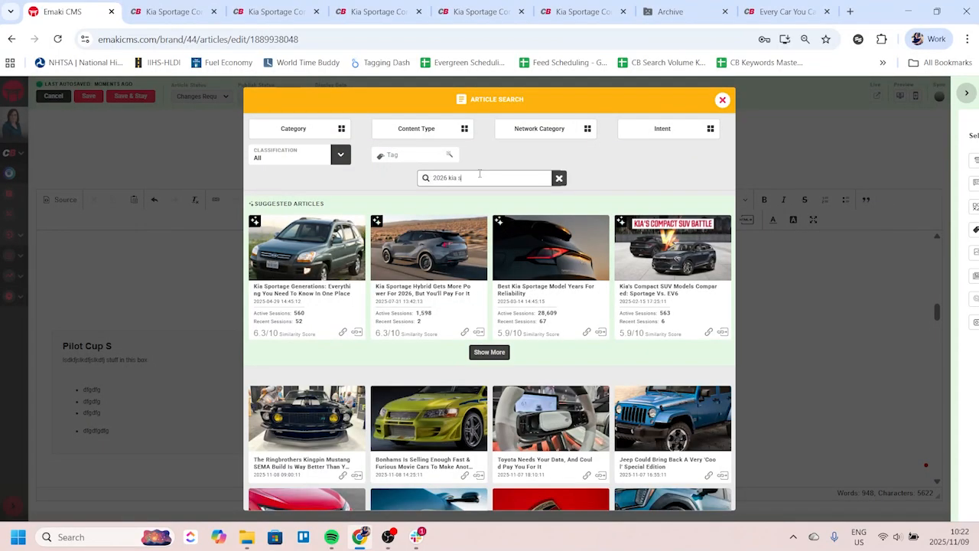
{"action": "type", "text": "portage"}
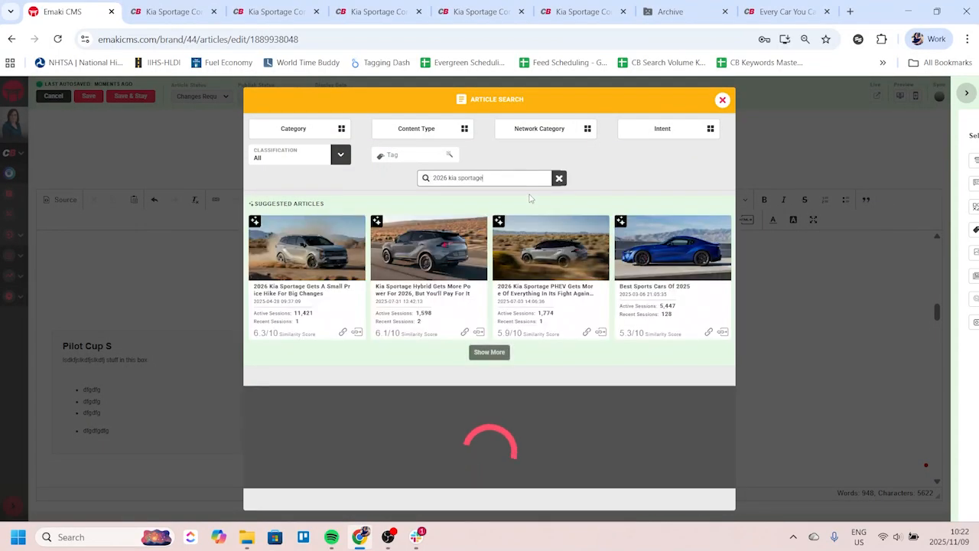
{"action": "left_click", "coordinate": [325, 439]}
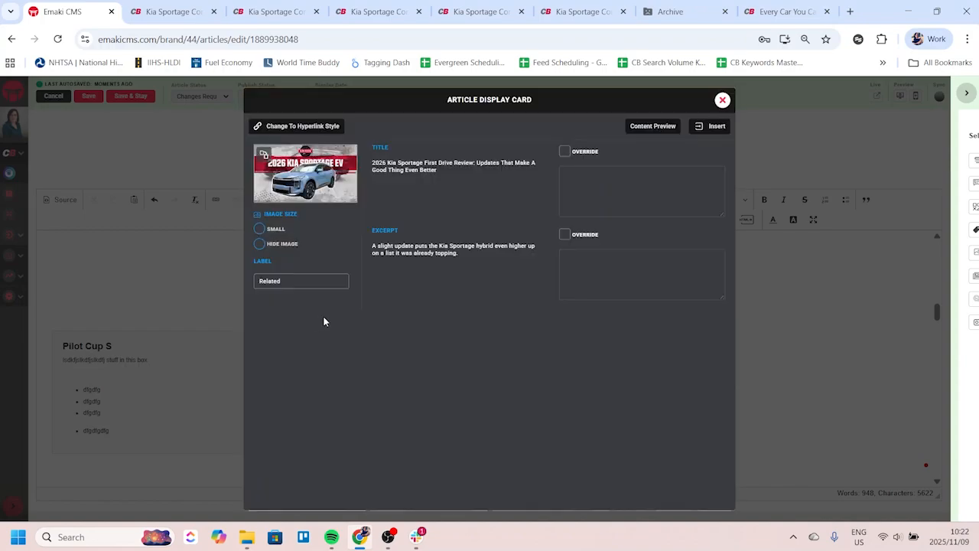
{"action": "left_click", "coordinate": [284, 281]}
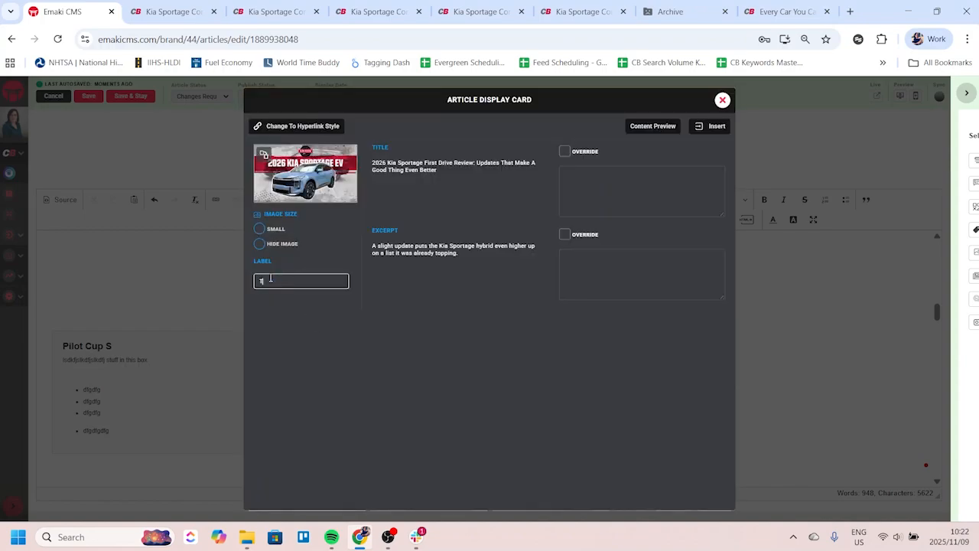
{"action": "type", "text": "Test-Drive Review"}
{"action": "left_click", "coordinate": [700, 136]}
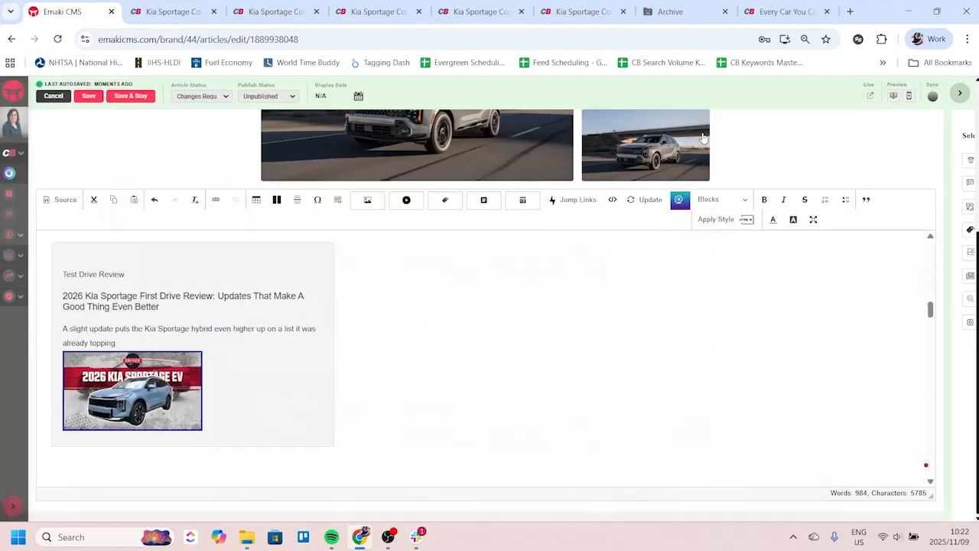
{"action": "left_click", "coordinate": [140, 102]}
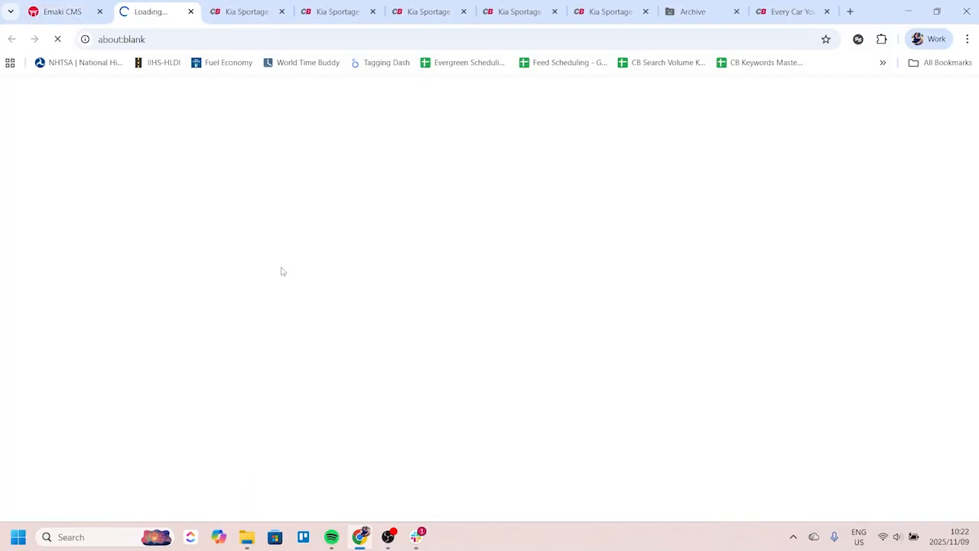
Step: Scroll the preview, then place the cursor above the review card in the editor
{"action": "scroll", "coordinate": [297, 325], "scroll_direction": "down", "scroll_amount": 12}
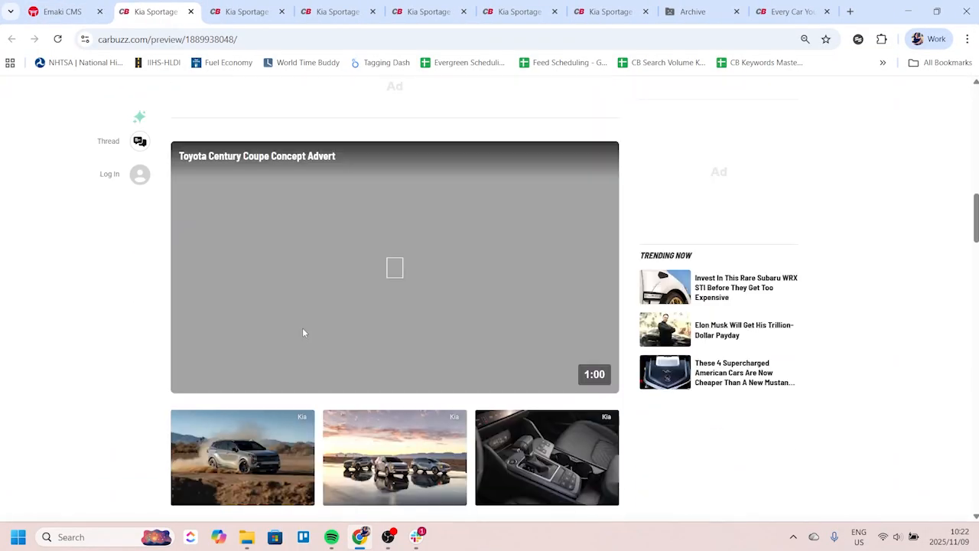
{"action": "scroll", "coordinate": [303, 332], "scroll_direction": "down", "scroll_amount": 5}
{"action": "scroll", "coordinate": [302, 337], "scroll_direction": "up", "scroll_amount": 5}
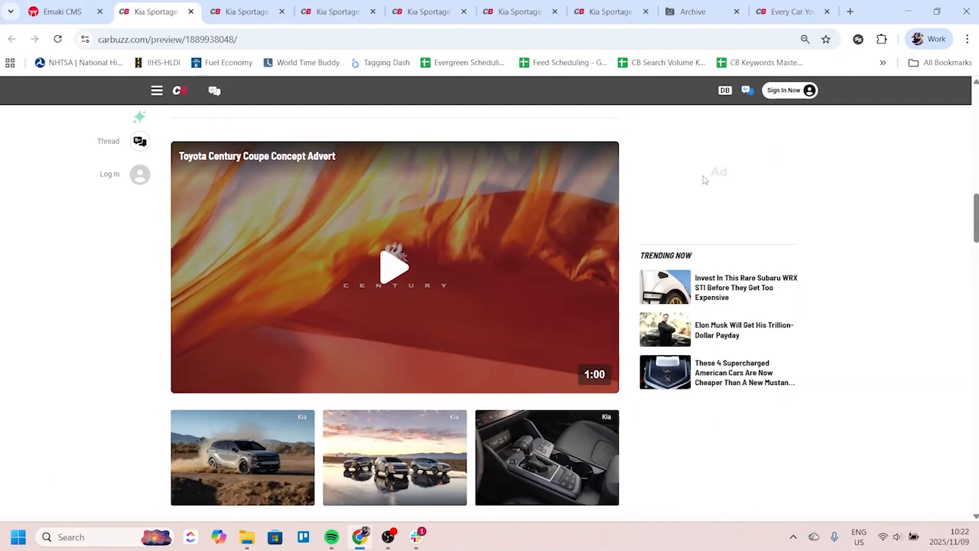
{"action": "scroll", "coordinate": [387, 305], "scroll_direction": "up", "scroll_amount": 7}
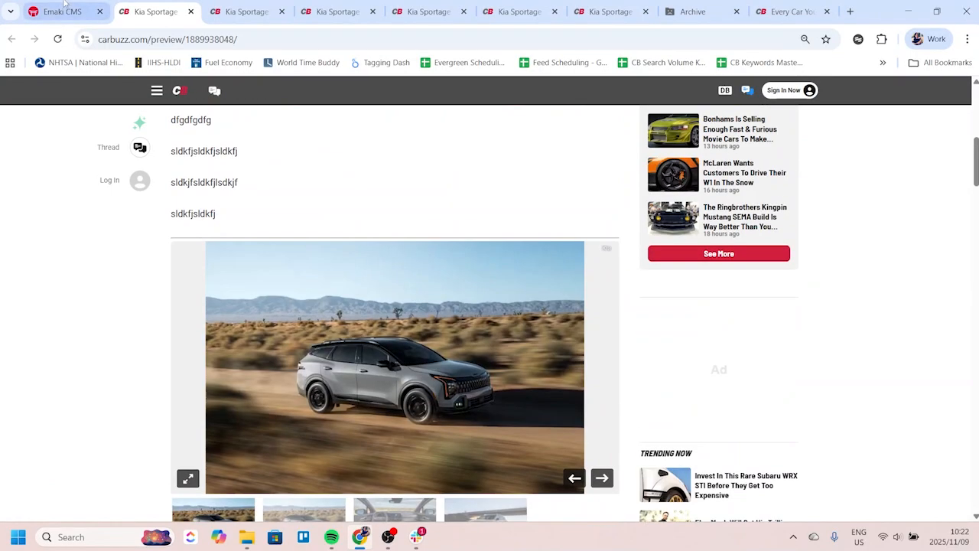
{"action": "left_click", "coordinate": [65, 7]}
{"action": "scroll", "coordinate": [102, 330], "scroll_direction": "up", "scroll_amount": 2}
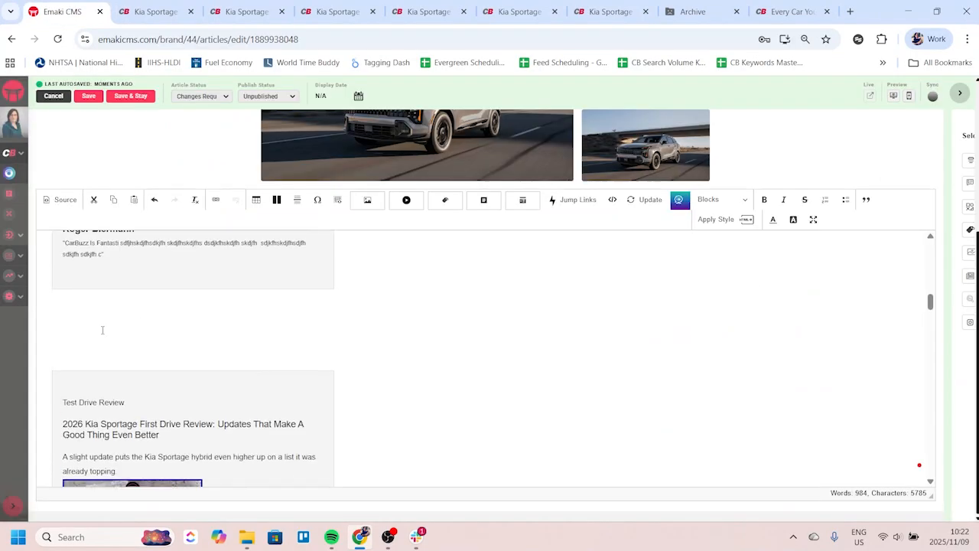
{"action": "left_click", "coordinate": [151, 346]}
Step: Highlight the RELATED label on the yellow-paint cars article for reference
{"action": "left_click", "coordinate": [796, 7]}
{"action": "scroll", "coordinate": [513, 231], "scroll_direction": "down", "scroll_amount": 1}
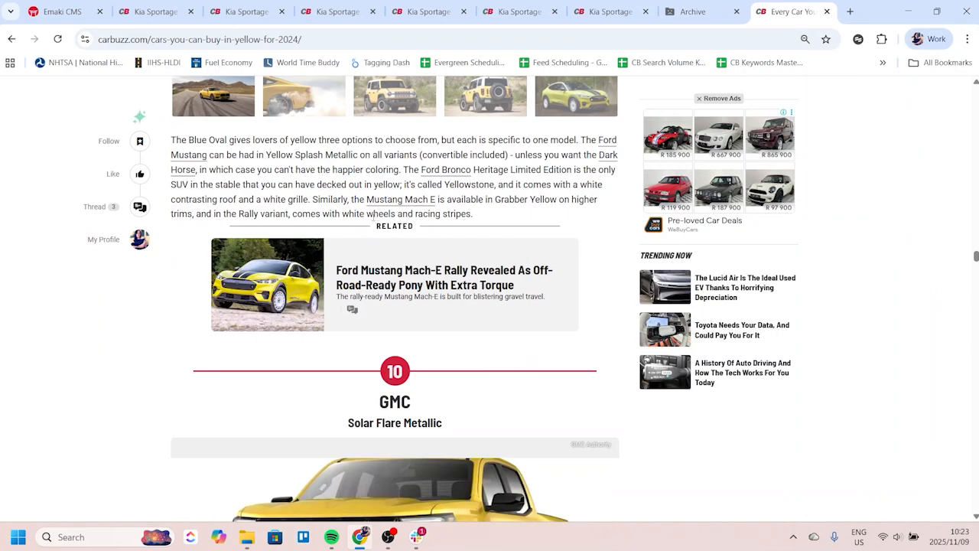
{"action": "left_click_drag", "start_coordinate": [379, 229], "coordinate": [411, 230]}
Step: Close the yellow-paint article and broken Archive page, leaving a fresh new tab
{"action": "left_click", "coordinate": [826, 11]}
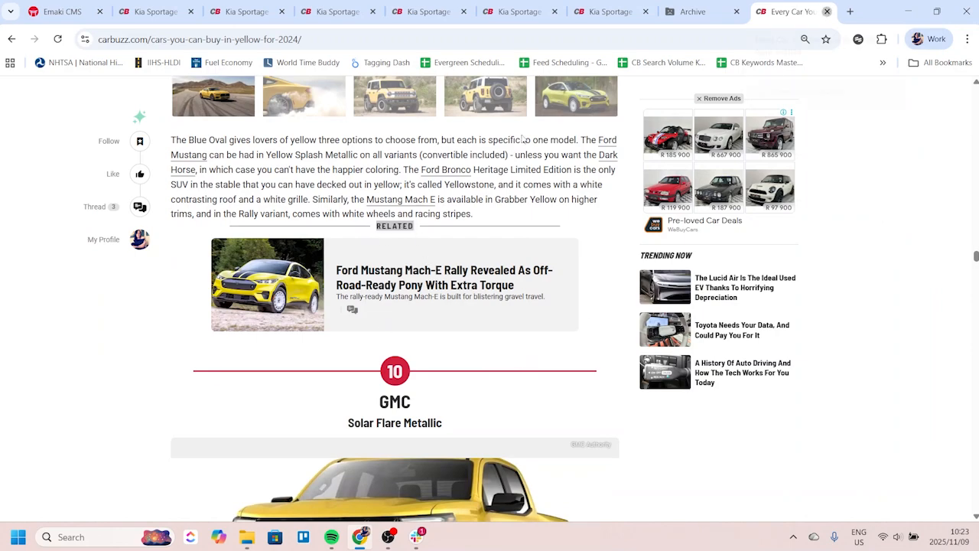
{"action": "left_click", "coordinate": [826, 12]}
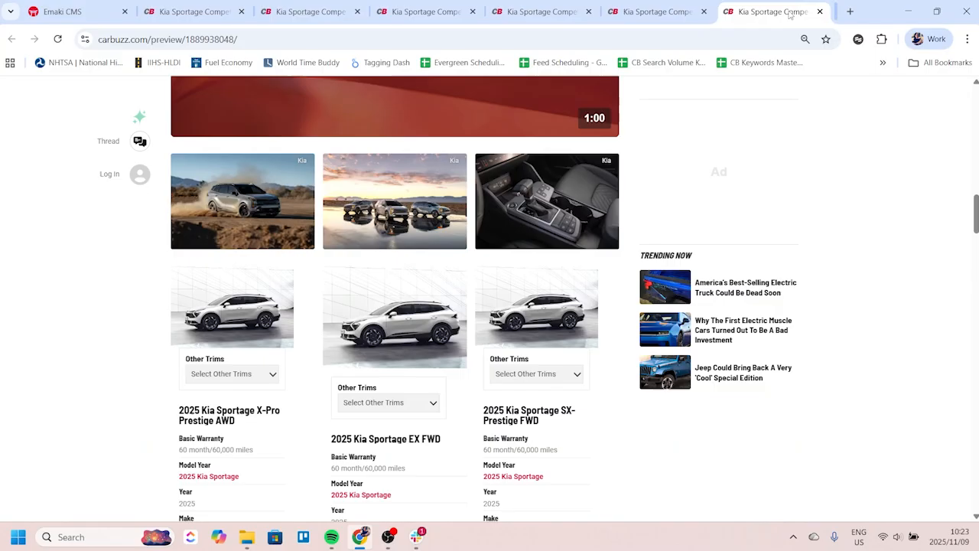
{"action": "left_click", "coordinate": [850, 11]}
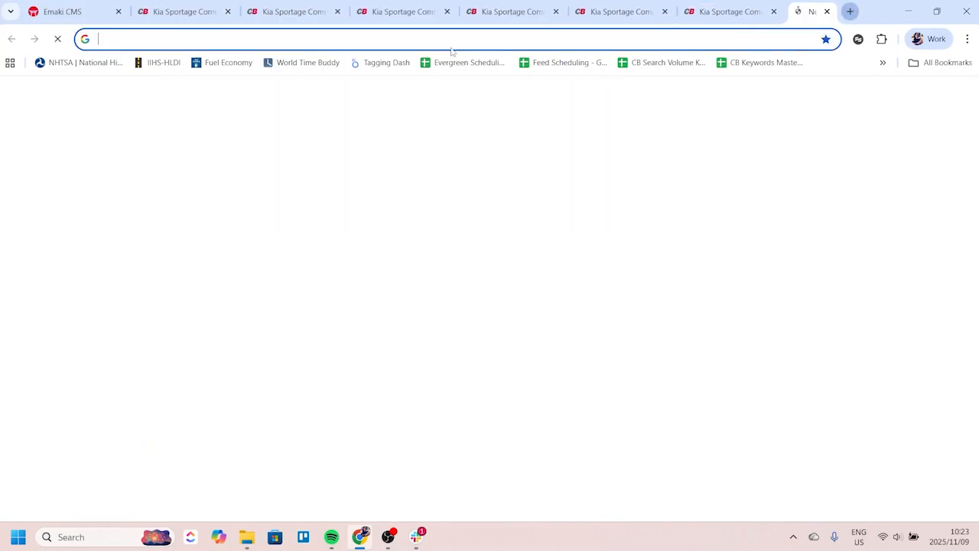
Step: Search Google for 'carbuzz hyundai ioniq 5 n'
{"action": "left_click", "coordinate": [253, 39]}
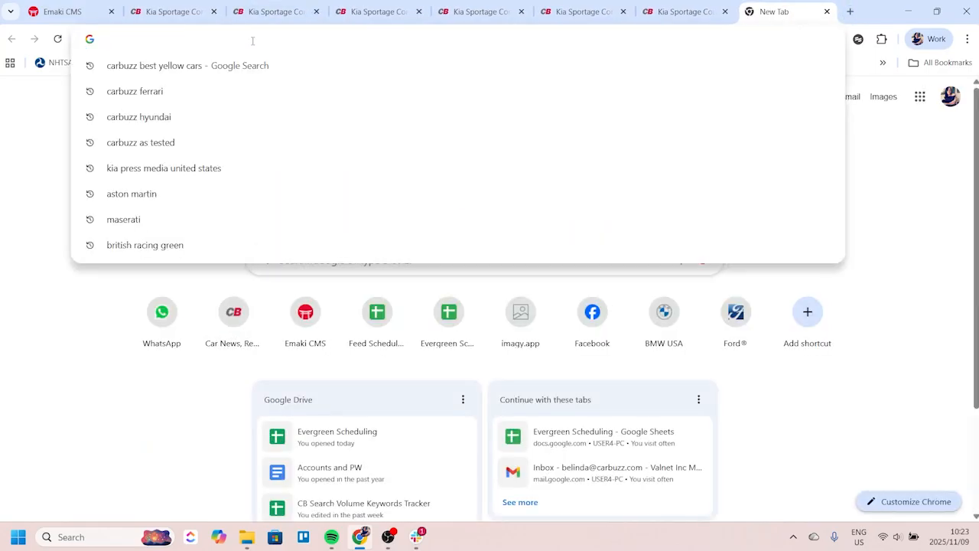
{"action": "type", "text": "carbuzz hy"}
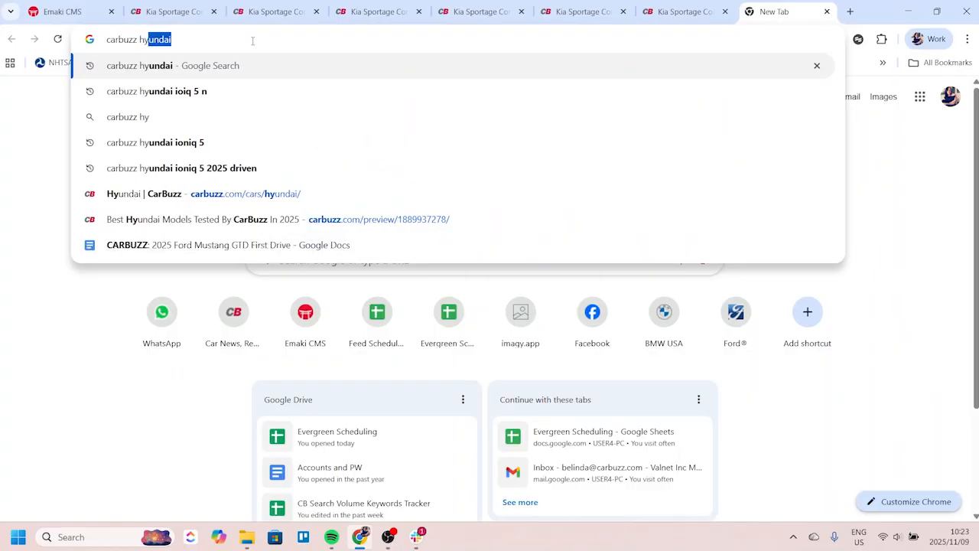
{"action": "type", "text": "undai"}
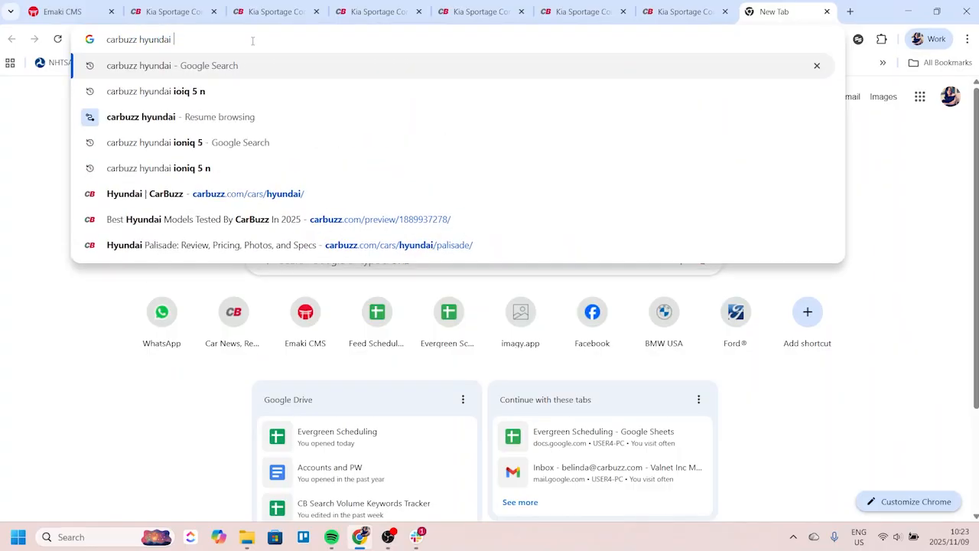
{"action": "type", "text": " ioniq 5 n"}
{"action": "key", "text": "Return"}
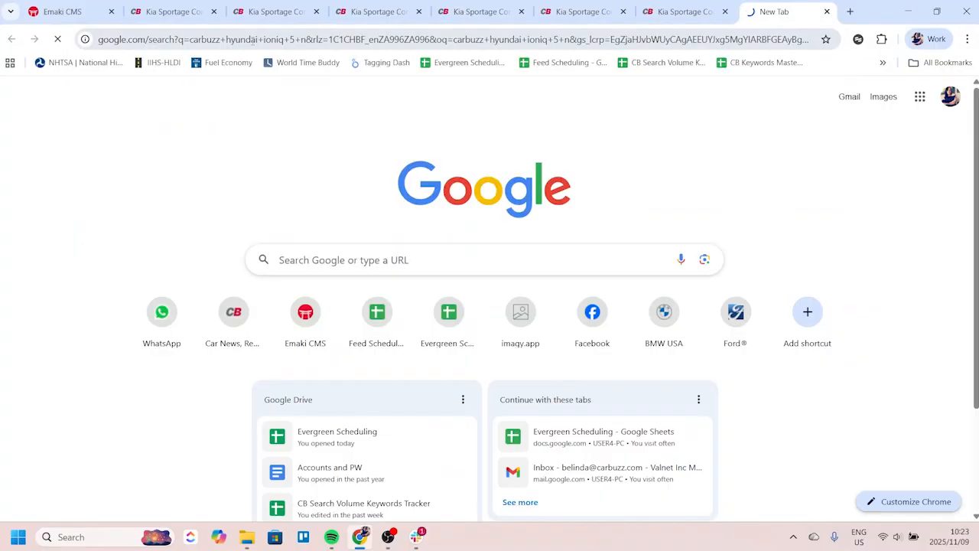
Step: Open CarBuzz's 2025 Hyundai Ioniq 5 N model page from the search results
{"action": "left_click", "coordinate": [284, 214]}
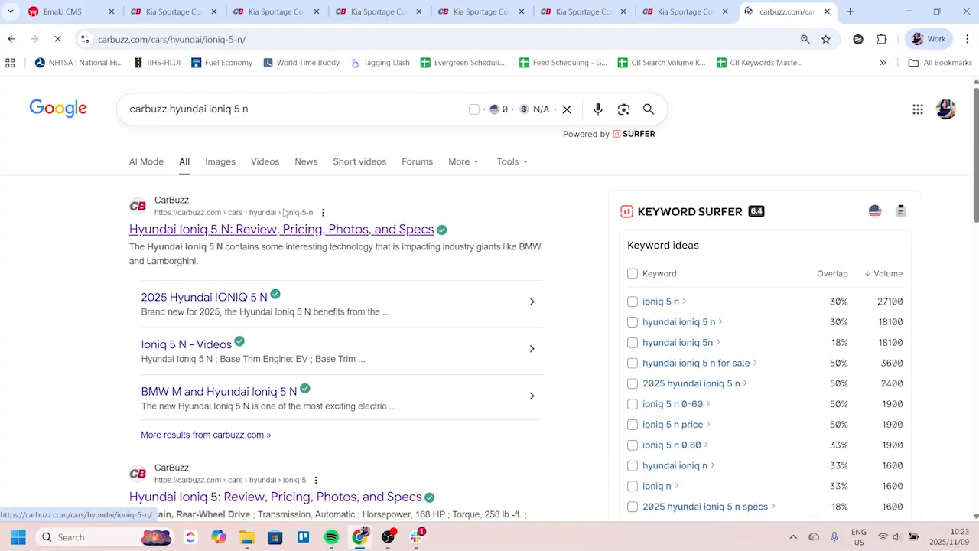
{"action": "left_click", "coordinate": [234, 196]}
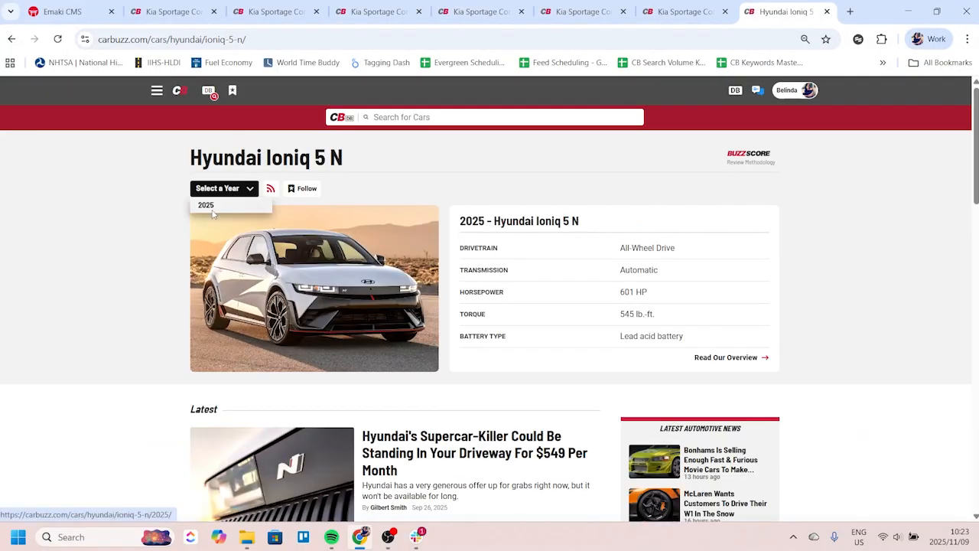
{"action": "left_click", "coordinate": [210, 208]}
{"action": "scroll", "coordinate": [442, 262], "scroll_direction": "down", "scroll_amount": 5}
{"action": "scroll", "coordinate": [444, 266], "scroll_direction": "down", "scroll_amount": 8}
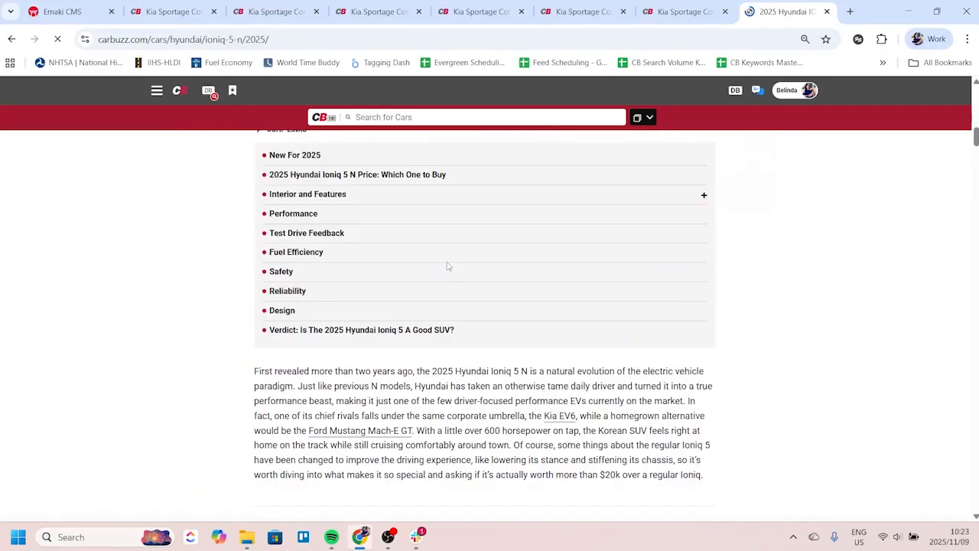
{"action": "scroll", "coordinate": [350, 269], "scroll_direction": "up", "scroll_amount": 2}
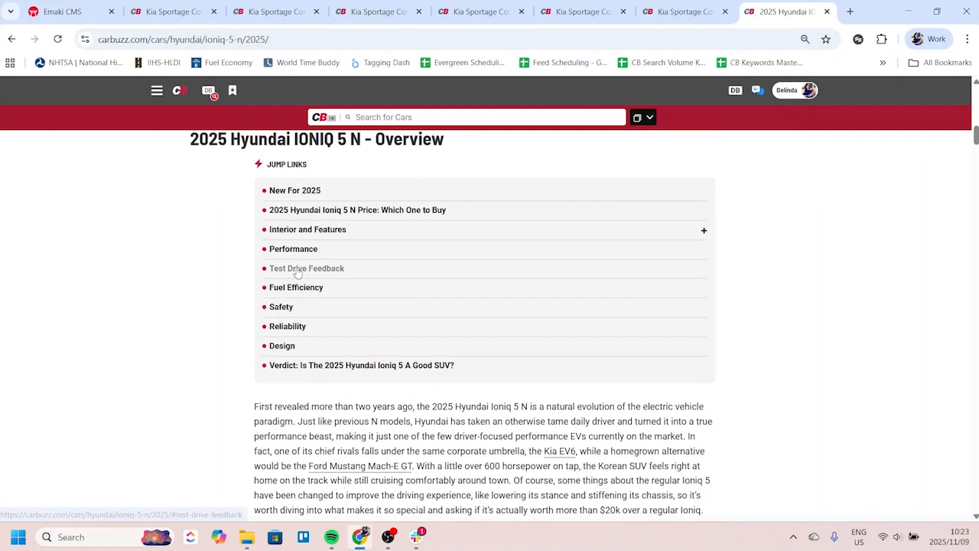
Step: Open the Ioniq 5 N First Drive Review from Test Drive Feedback, then return to the editor tab
{"action": "left_click", "coordinate": [298, 271]}
{"action": "scroll", "coordinate": [699, 310], "scroll_direction": "down", "scroll_amount": 2}
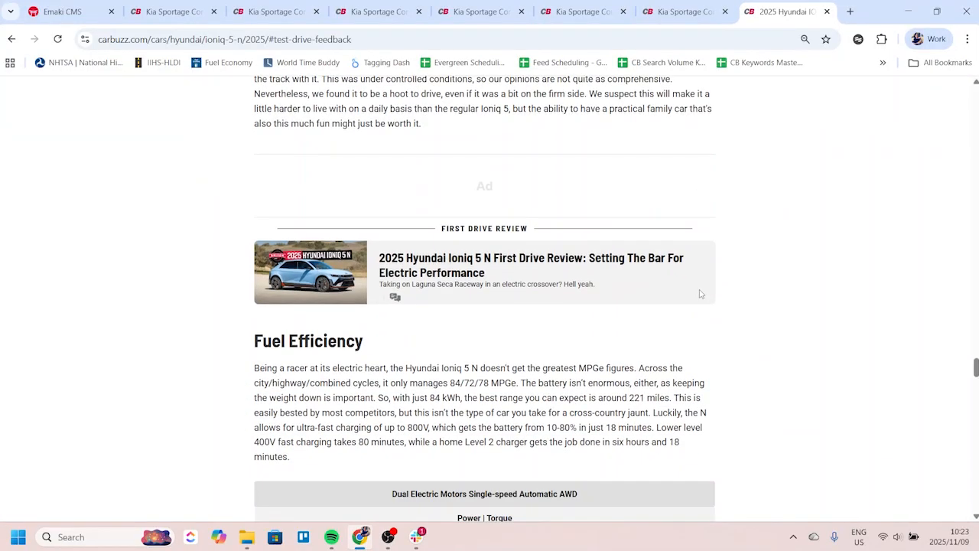
{"action": "scroll", "coordinate": [702, 296], "scroll_direction": "up", "scroll_amount": 2}
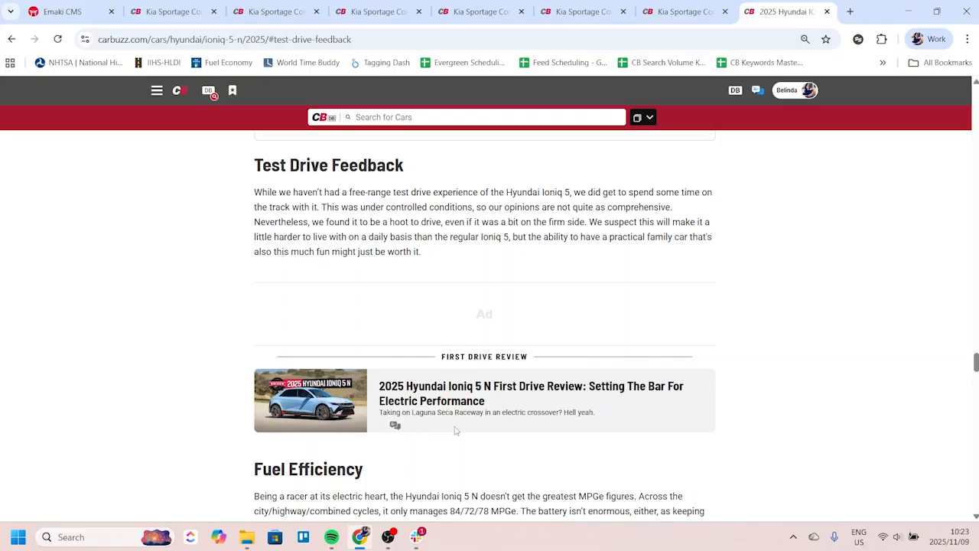
{"action": "left_click", "coordinate": [417, 394]}
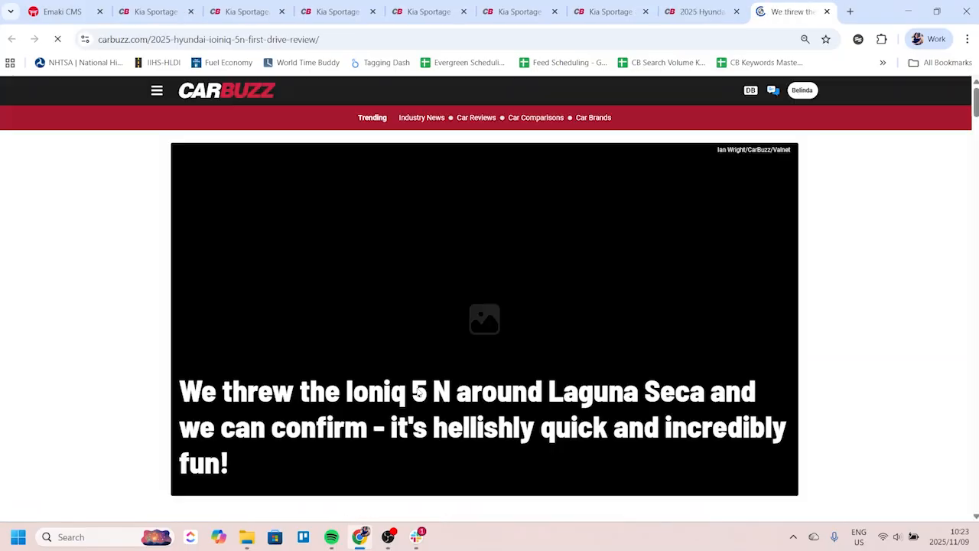
{"action": "scroll", "coordinate": [712, 360], "scroll_direction": "down", "scroll_amount": 10}
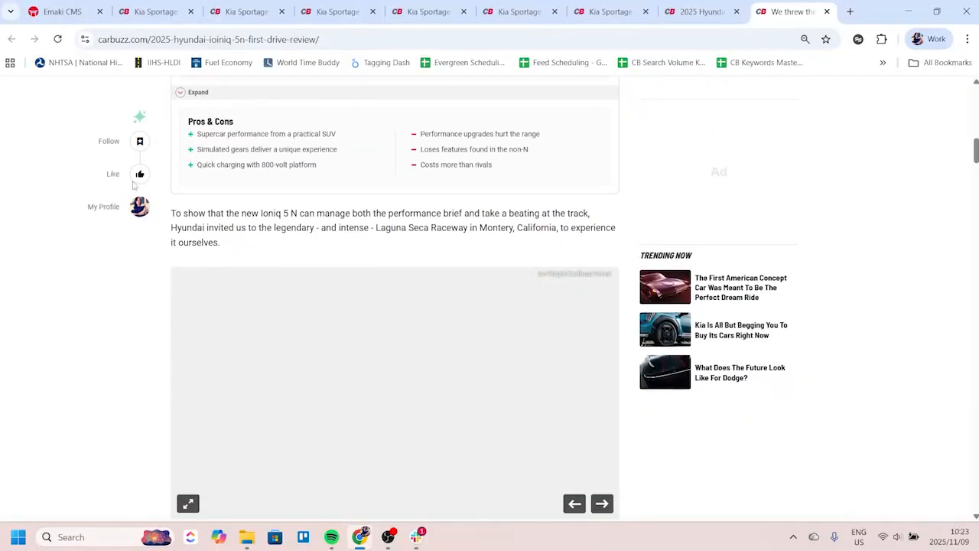
{"action": "key", "text": "ctrl+1"}
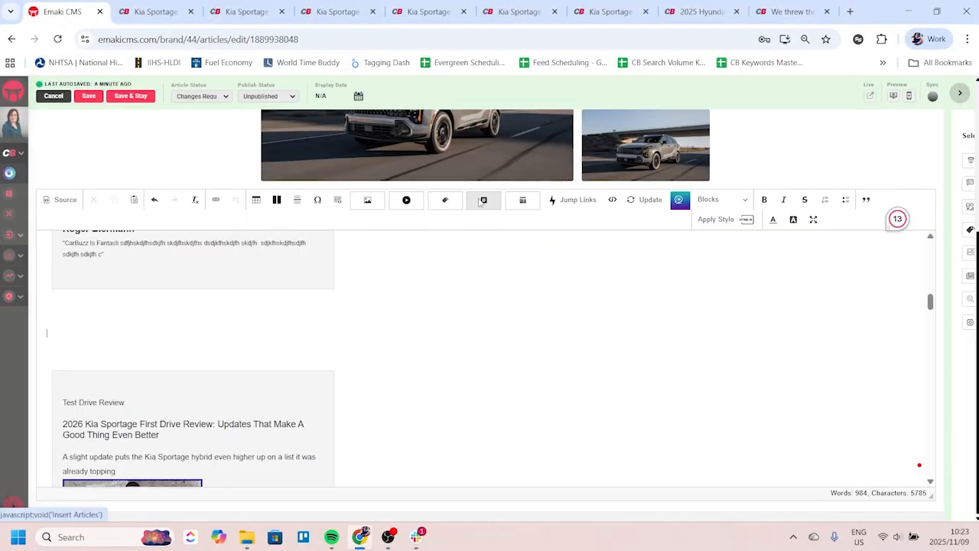
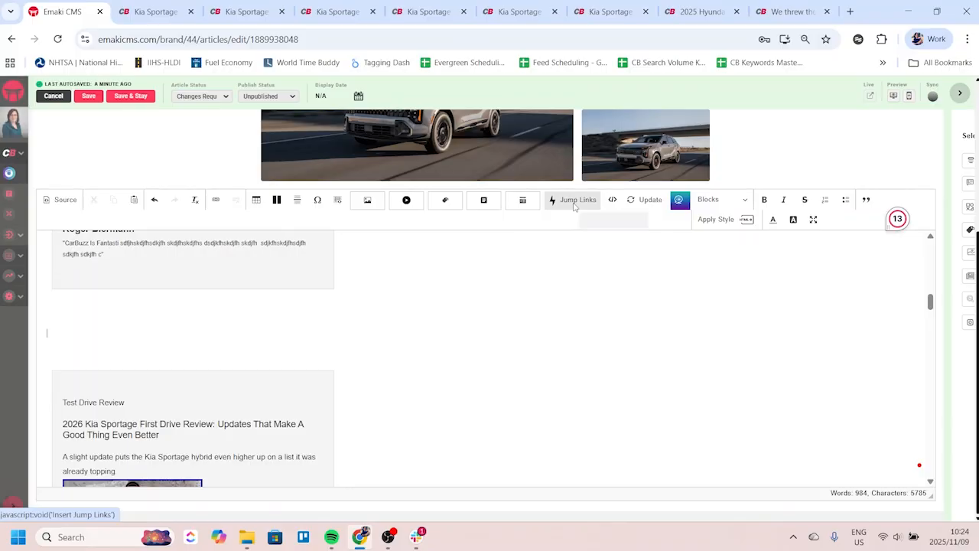
Step: Browse the Hyundai Ioniq 5 N reference page, expanding and collapsing its Interior and Features subsections
{"action": "left_click", "coordinate": [703, 11]}
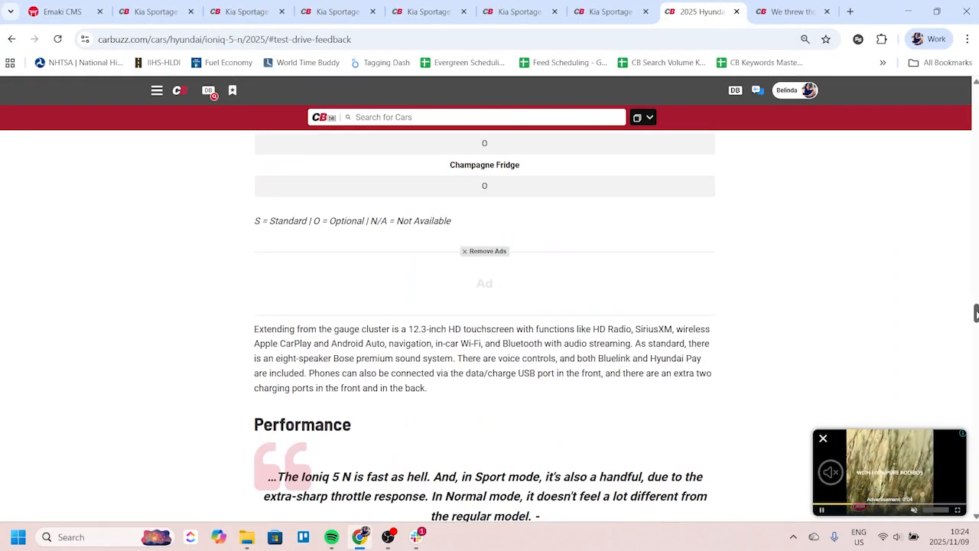
{"action": "left_click_drag", "start_coordinate": [975, 312], "coordinate": [976, 90]}
{"action": "scroll", "coordinate": [354, 280], "scroll_direction": "down", "scroll_amount": 6}
{"action": "scroll", "coordinate": [345, 296], "scroll_direction": "down", "scroll_amount": 6}
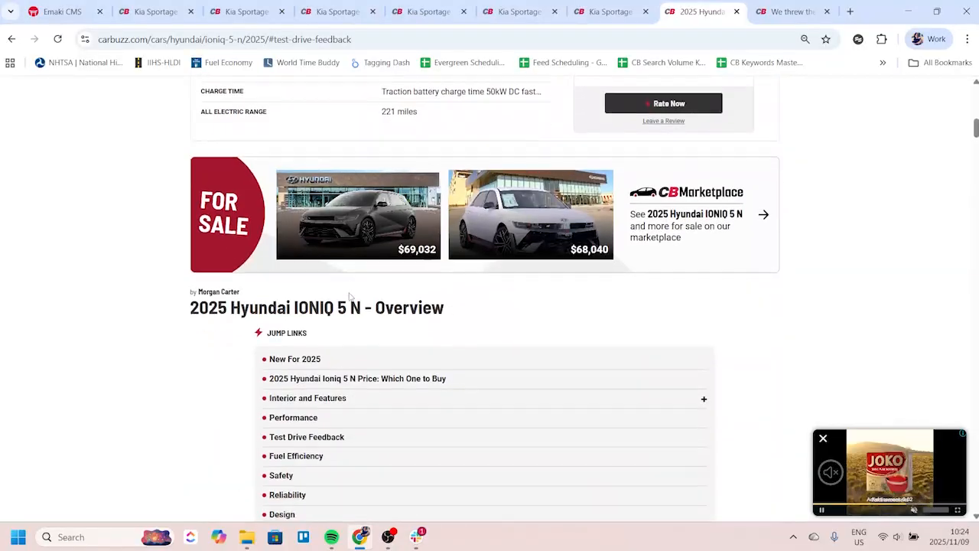
{"action": "scroll", "coordinate": [235, 186], "scroll_direction": "up", "scroll_amount": 1}
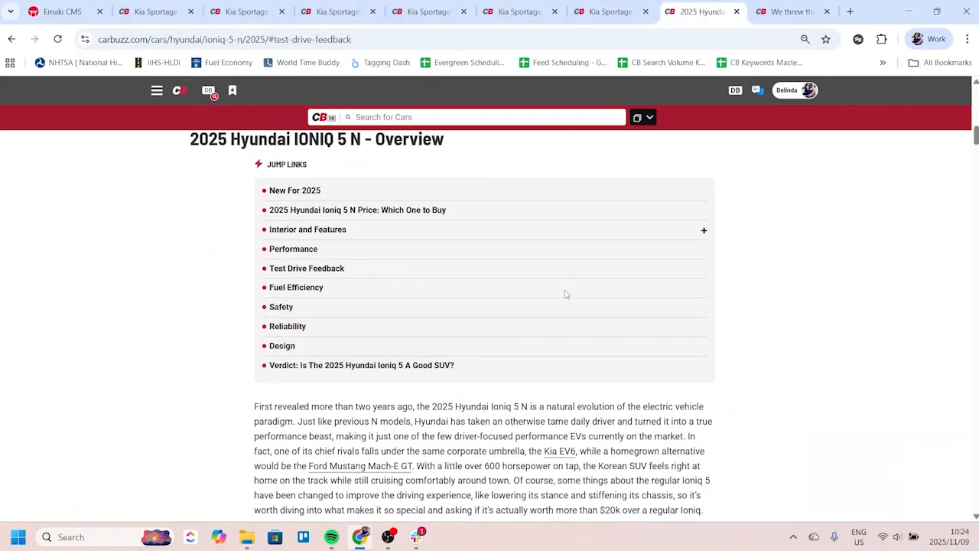
{"action": "left_click", "coordinate": [704, 229]}
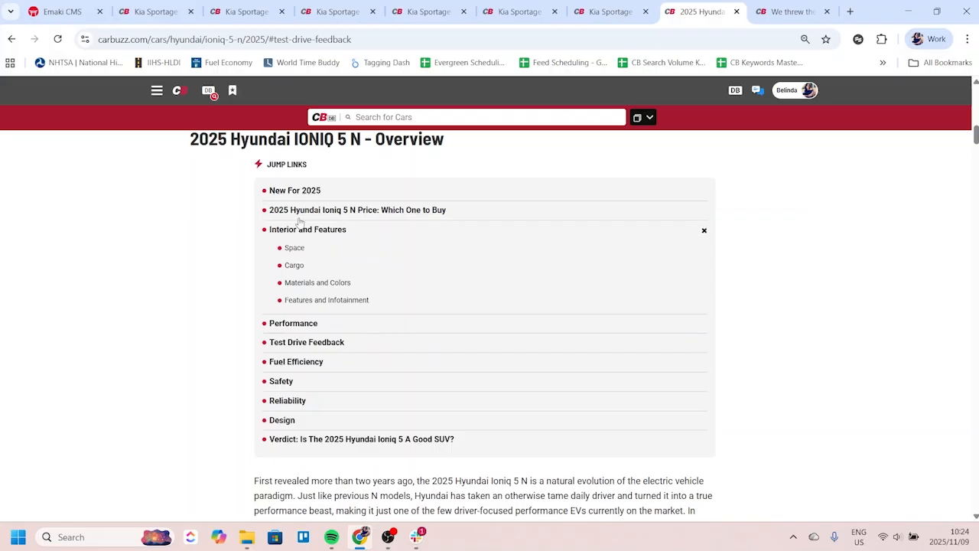
{"action": "left_click", "coordinate": [296, 362]}
{"action": "scroll", "coordinate": [436, 332], "scroll_direction": "up", "scroll_amount": 2}
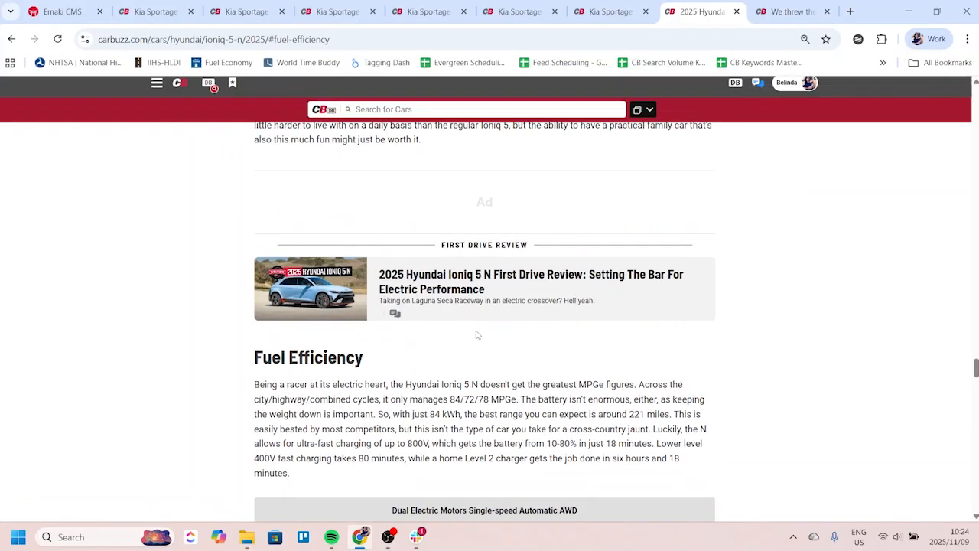
{"action": "scroll", "coordinate": [485, 269], "scroll_direction": "up", "scroll_amount": 15}
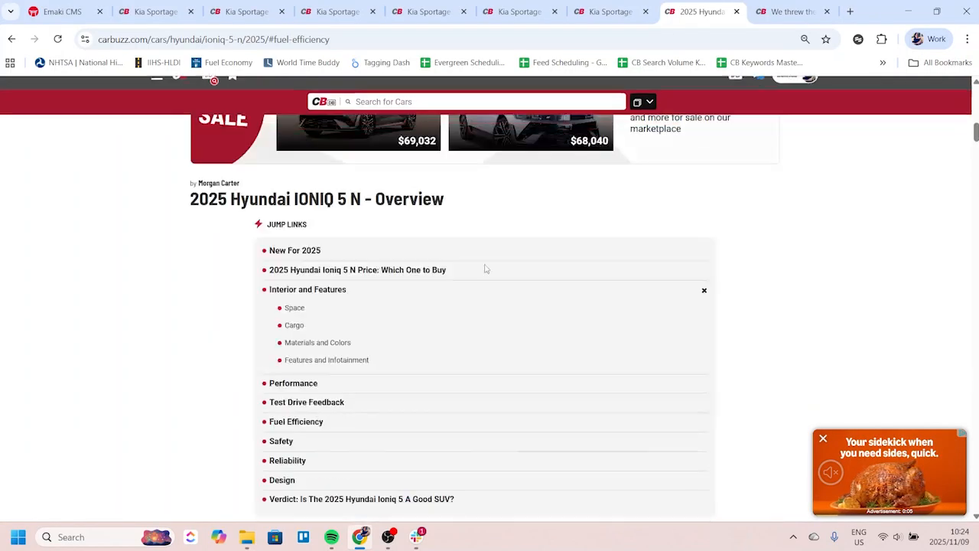
{"action": "scroll", "coordinate": [354, 353], "scroll_direction": "down", "scroll_amount": 2}
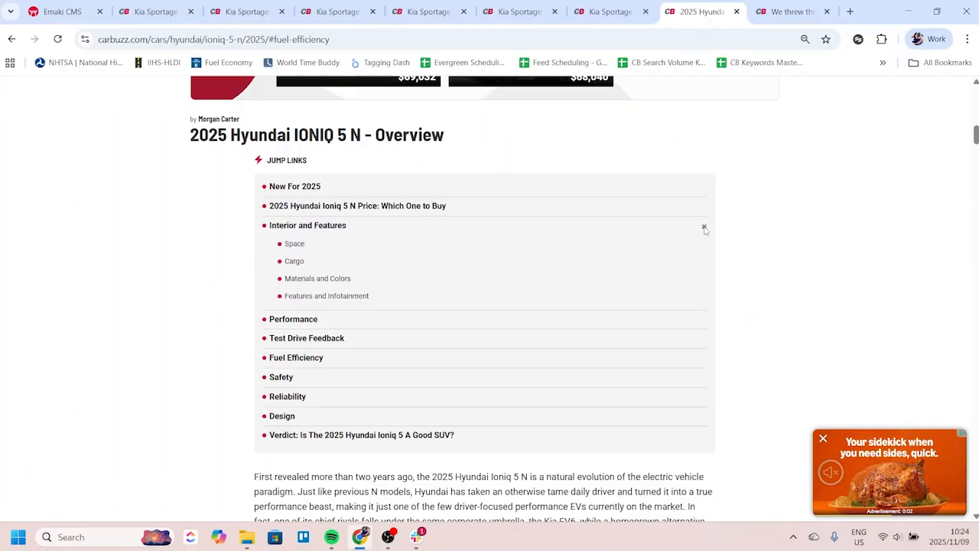
{"action": "left_click", "coordinate": [703, 226]}
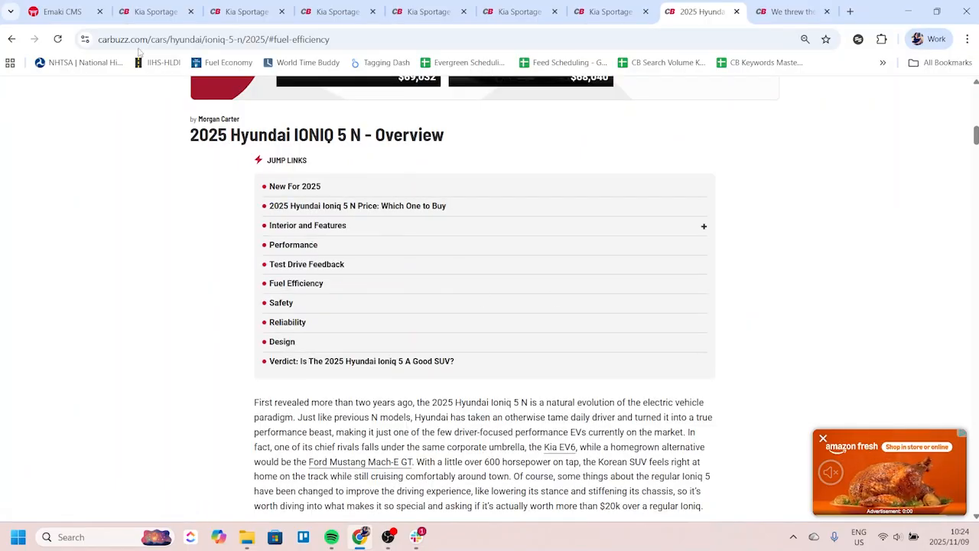
{"action": "left_click", "coordinate": [53, 14]}
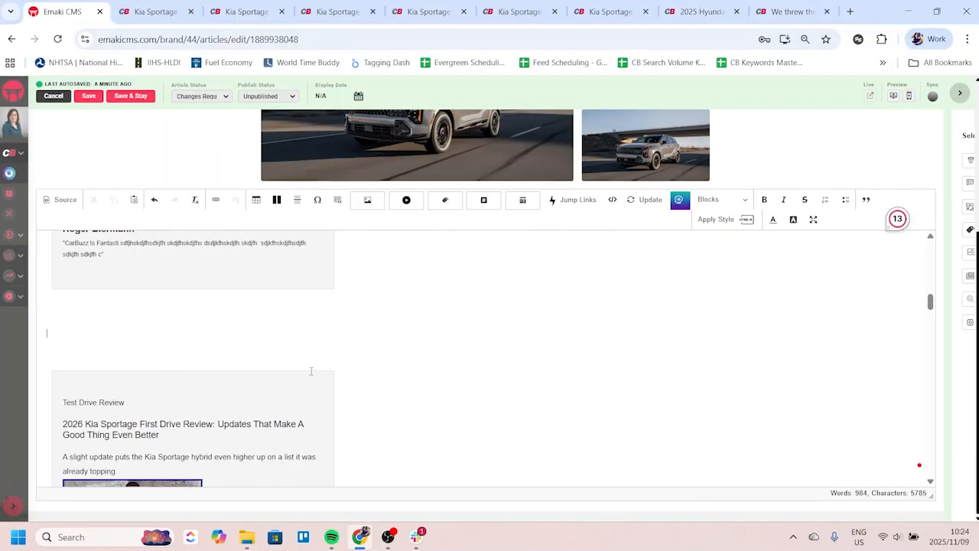
Step: Clear all the placeholder text from the article body
{"action": "scroll", "coordinate": [601, 367], "scroll_direction": "up", "scroll_amount": 2}
{"action": "scroll", "coordinate": [601, 367], "scroll_direction": "up", "scroll_amount": 8}
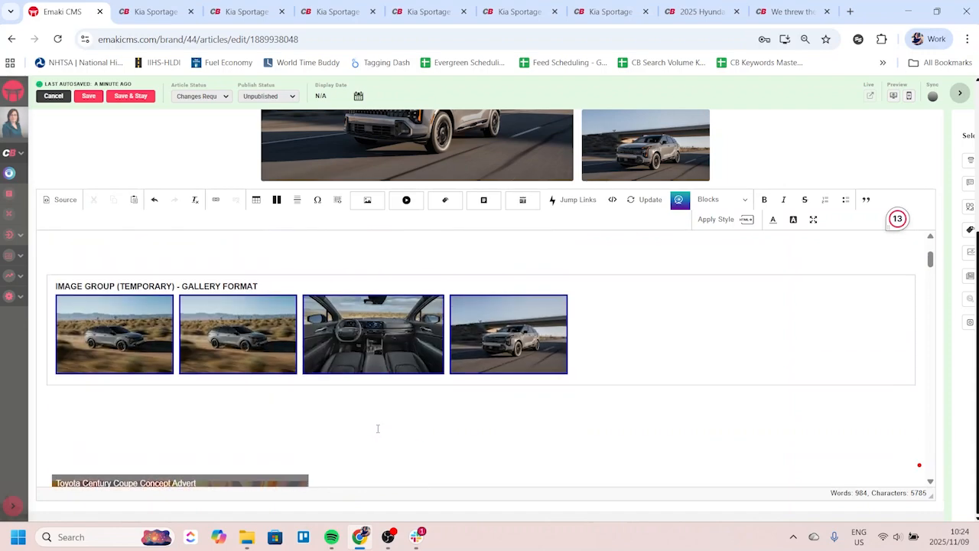
{"action": "scroll", "coordinate": [329, 413], "scroll_direction": "up", "scroll_amount": 1}
{"action": "scroll", "coordinate": [302, 381], "scroll_direction": "down", "scroll_amount": 10}
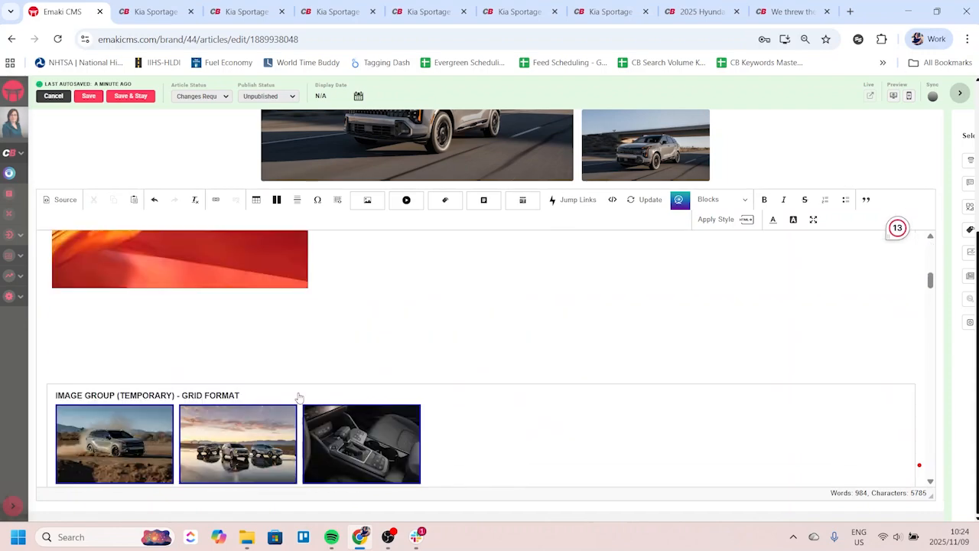
{"action": "scroll", "coordinate": [300, 394], "scroll_direction": "down", "scroll_amount": 9}
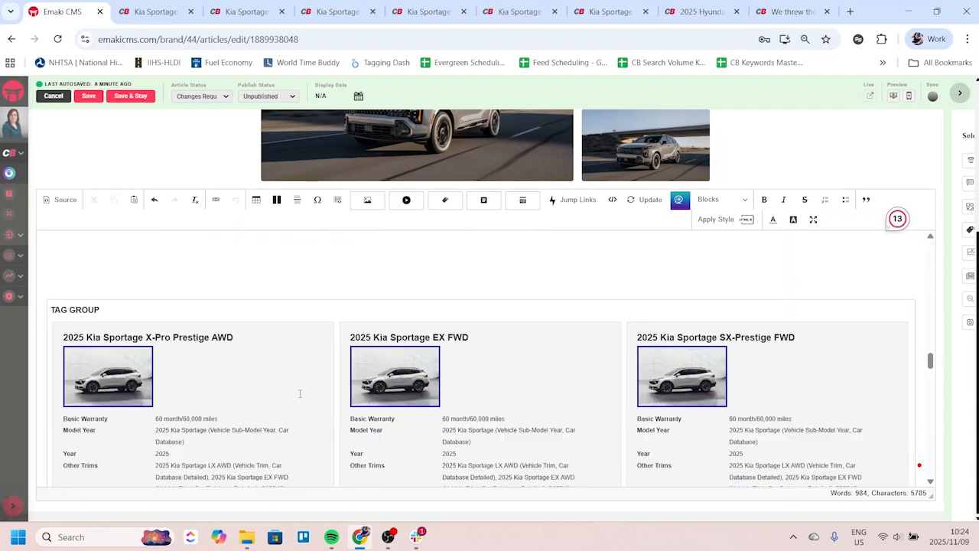
{"action": "scroll", "coordinate": [302, 399], "scroll_direction": "up", "scroll_amount": 18}
{"action": "scroll", "coordinate": [369, 385], "scroll_direction": "up", "scroll_amount": 6}
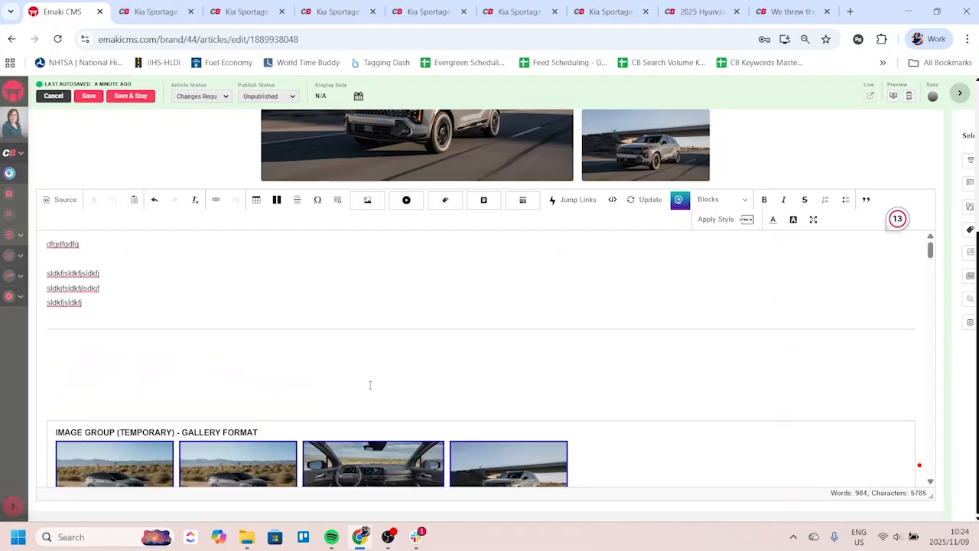
{"action": "key", "text": "ctrl+a"}
{"action": "key", "text": "Delete"}
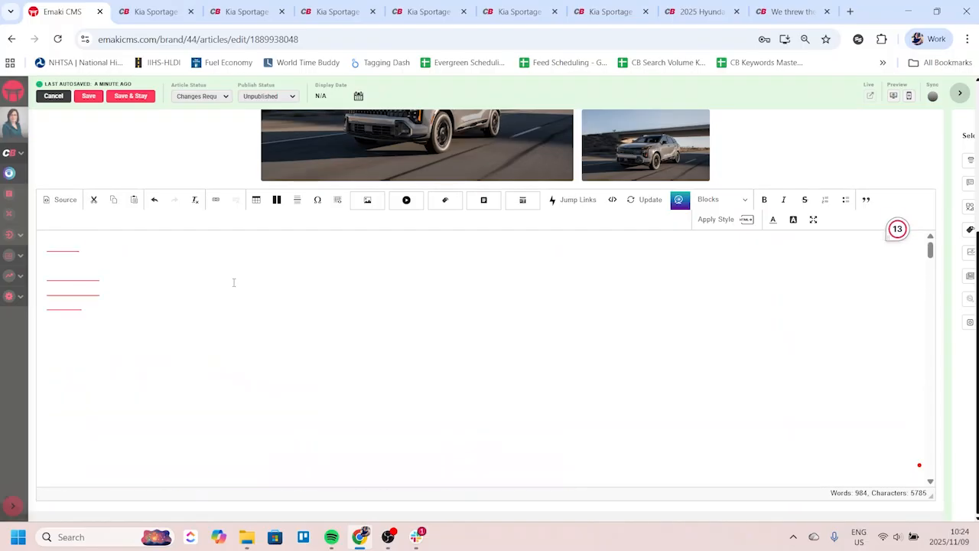
Step: Paste the Sportage hybrid test-drive paragraph, copied from the article preview, into the body
{"action": "scroll", "coordinate": [248, 325], "scroll_direction": "up", "scroll_amount": 4}
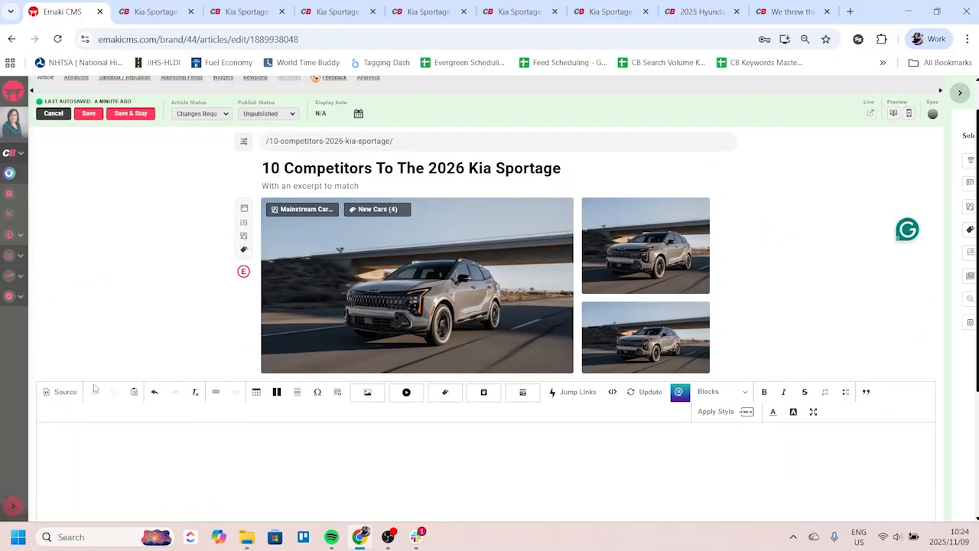
{"action": "scroll", "coordinate": [169, 431], "scroll_direction": "down", "scroll_amount": 3}
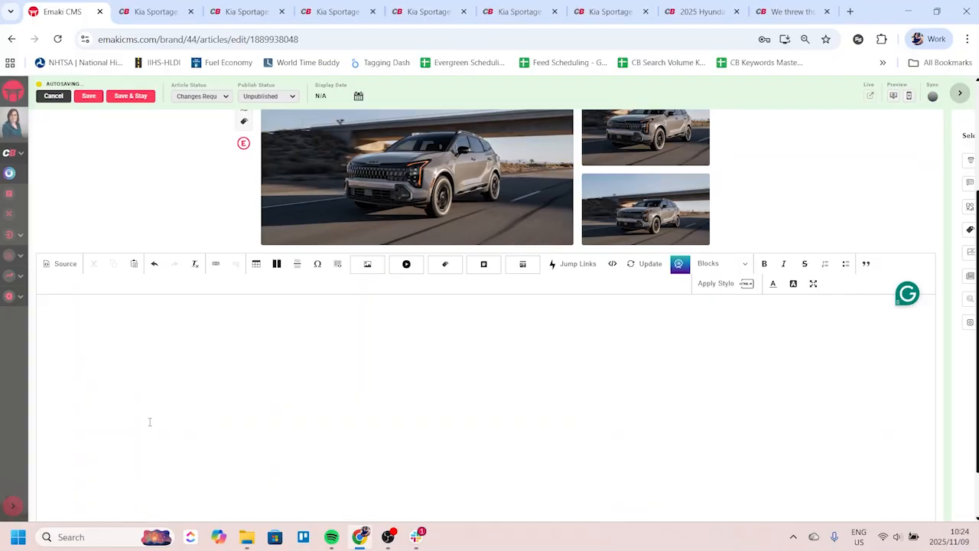
{"action": "key", "text": "ctrl+3"}
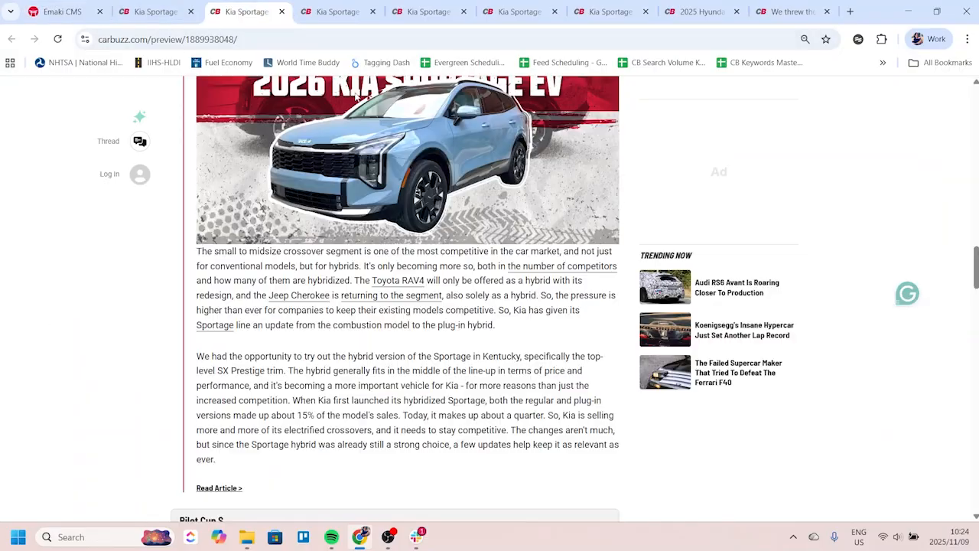
{"action": "left_click_drag", "start_coordinate": [200, 357], "coordinate": [227, 462]}
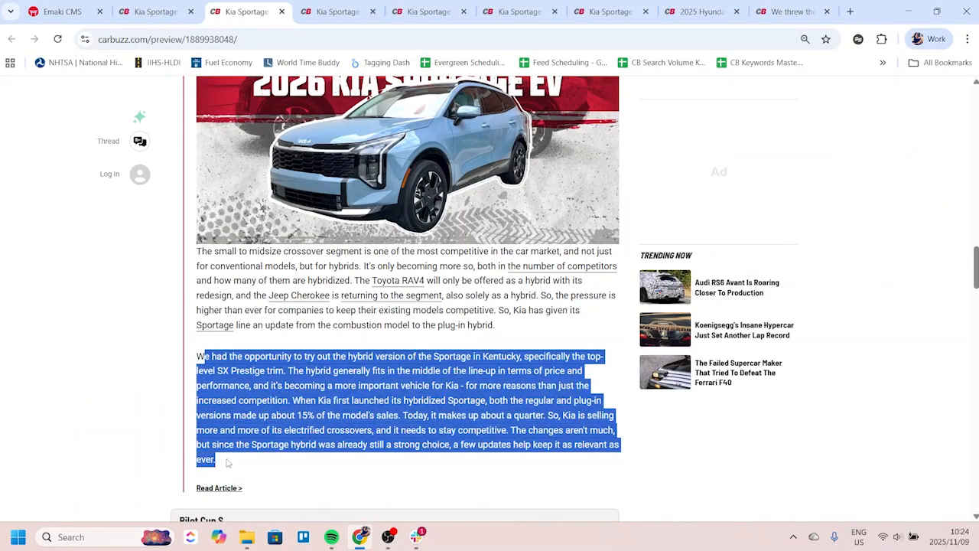
{"action": "key", "text": "ctrl+c"}
{"action": "left_click", "coordinate": [57, 11]}
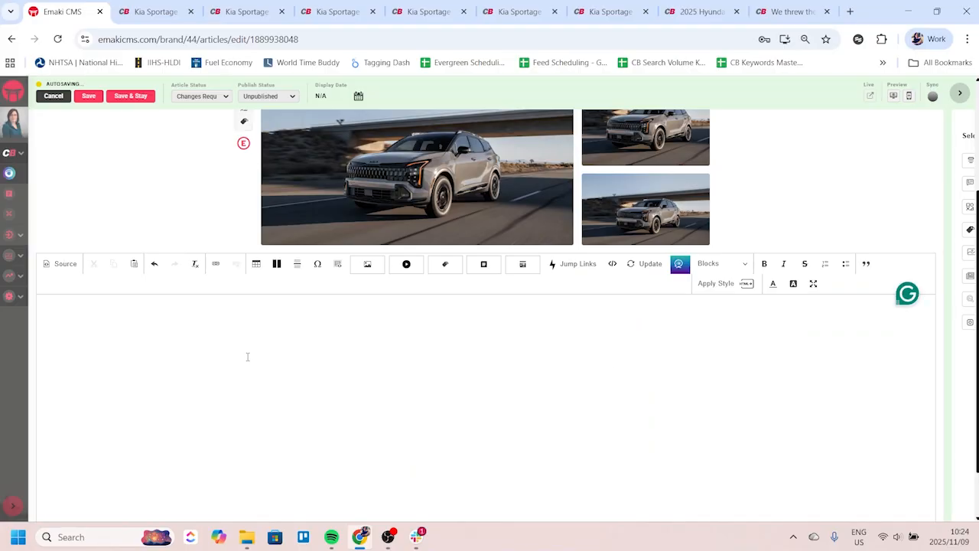
{"action": "key", "text": "ctrl+v"}
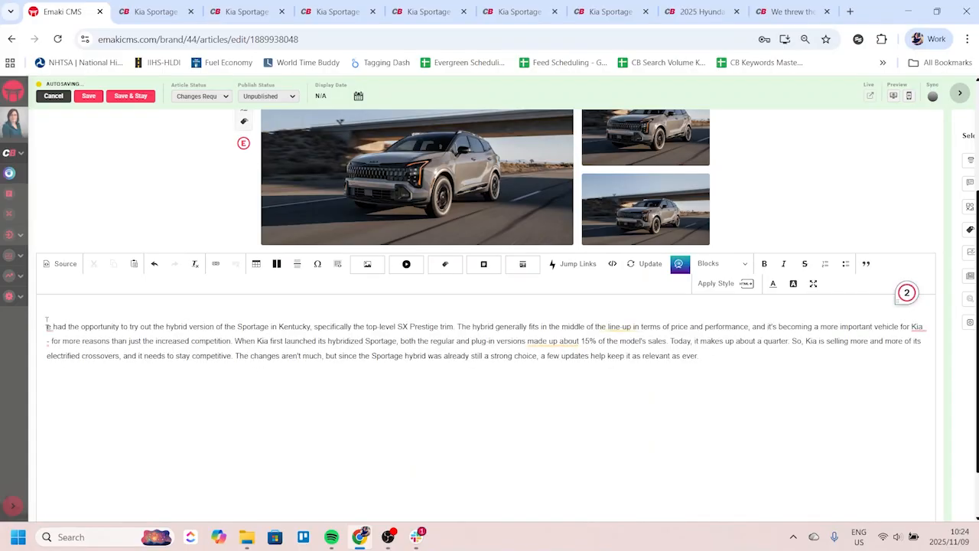
Step: Add the missing opening 'W' to the paragraph and duplicate it into three copies
{"action": "left_click", "coordinate": [47, 325]}
{"action": "type", "text": "We"}
{"action": "key", "text": "ctrl+a"}
{"action": "key", "text": "ctrl+c"}
{"action": "key", "text": "ctrl+shift+v"}
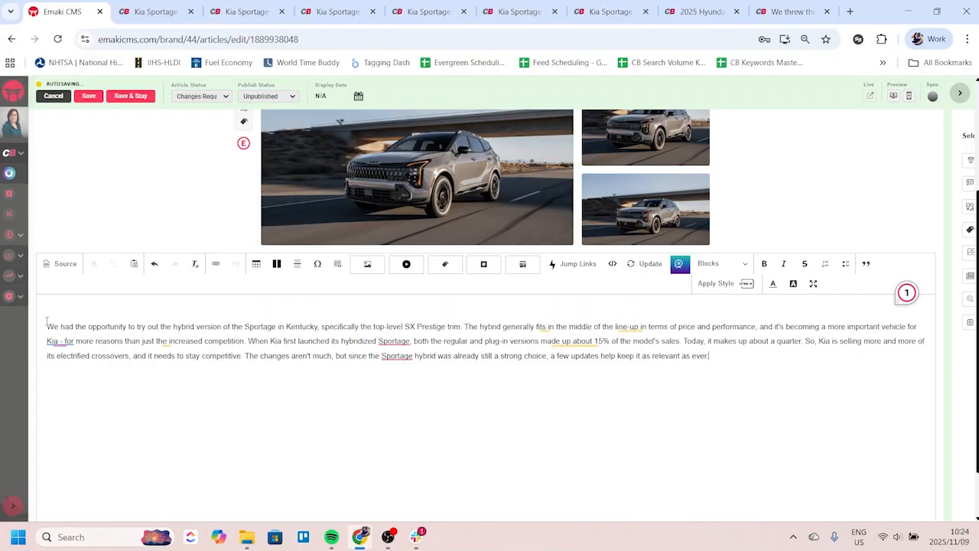
{"action": "key", "text": "ctrl+shift+v"}
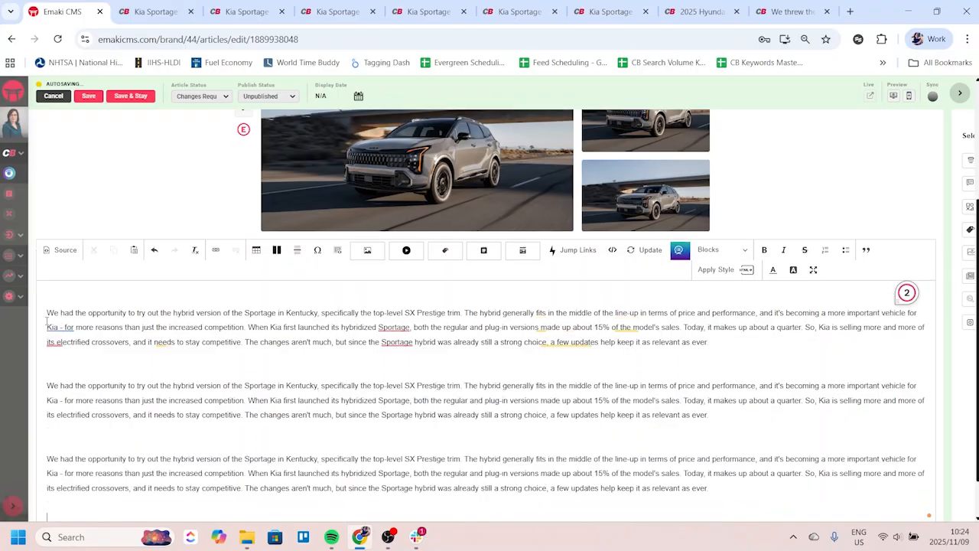
{"action": "key", "text": "ctrl+shift+v"}
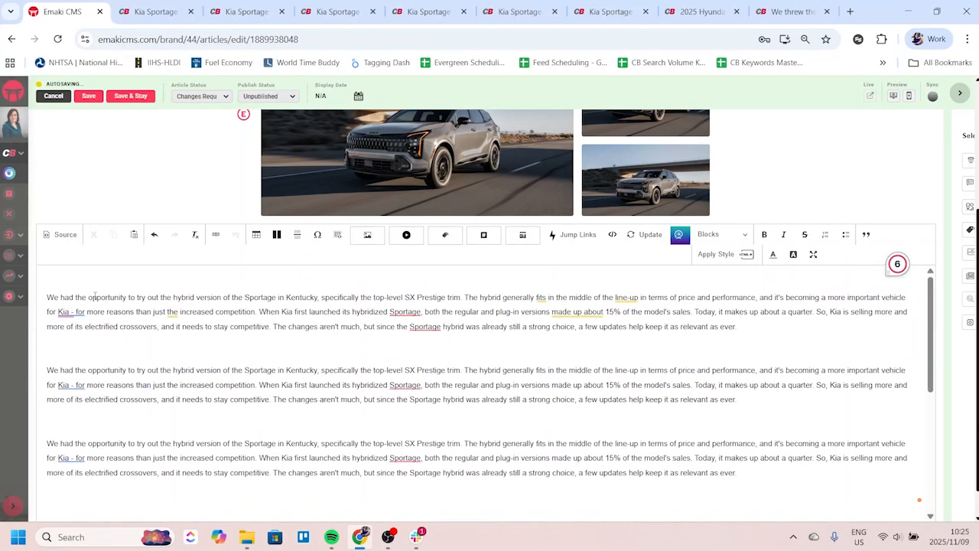
Step: Insert an empty line above the first paragraph
{"action": "left_click", "coordinate": [147, 282]}
{"action": "key", "text": "Return"}
{"action": "key", "text": "Return"}
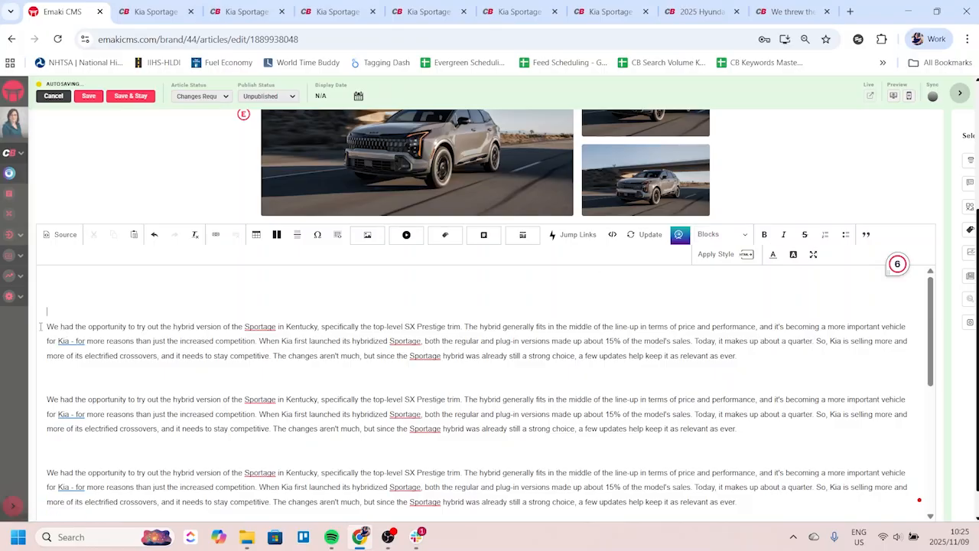
{"action": "left_click_drag", "start_coordinate": [43, 327], "coordinate": [754, 356]}
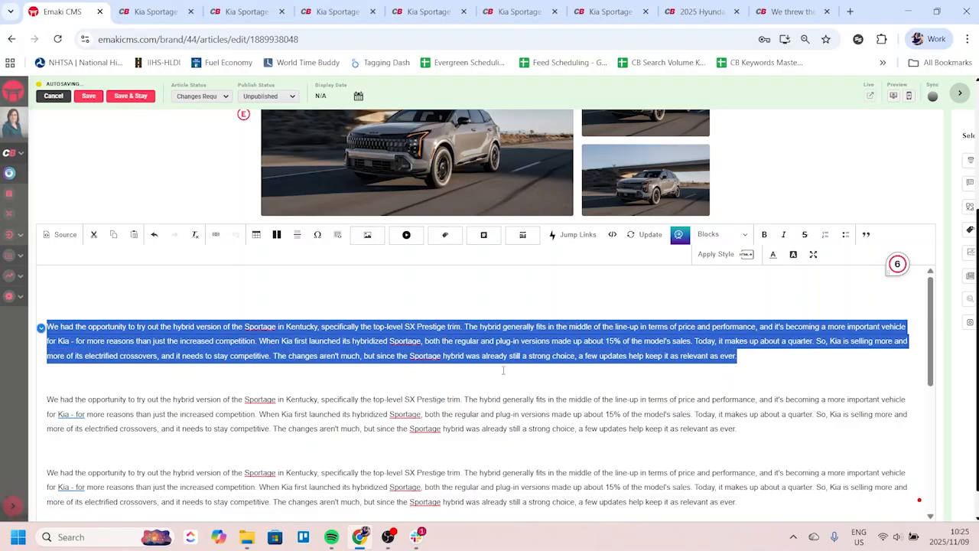
{"action": "left_click", "coordinate": [111, 298]}
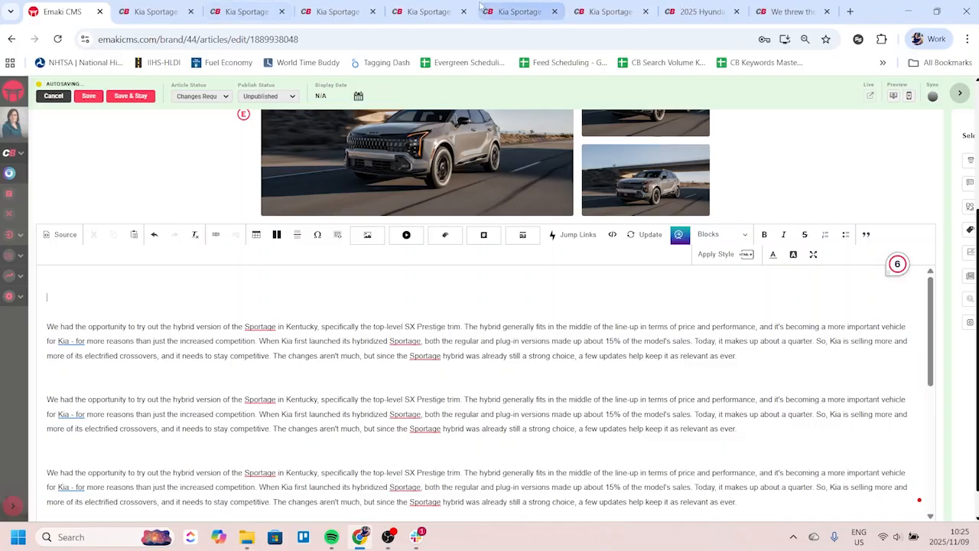
Step: Skim through the Ioniq 5 N review page on CarBuzz
{"action": "left_click", "coordinate": [698, 9]}
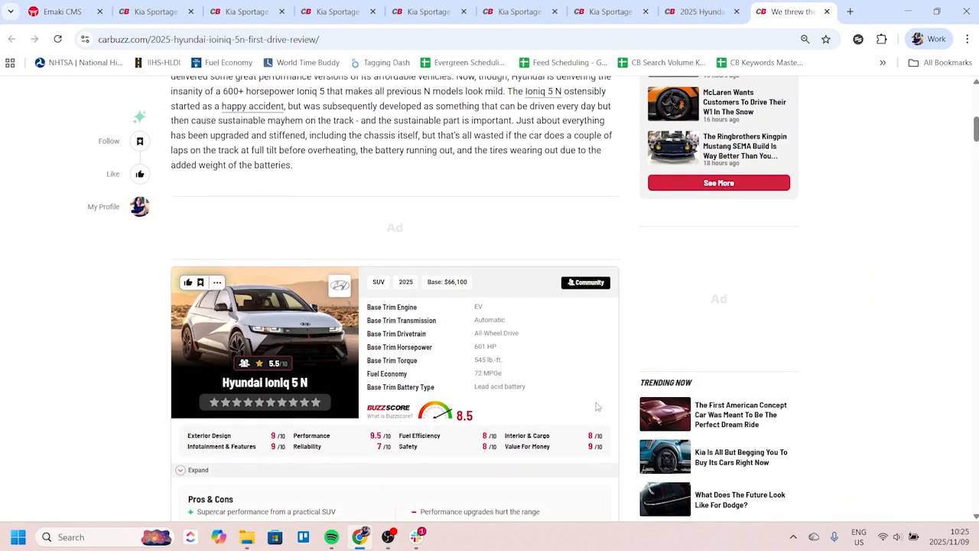
{"action": "scroll", "coordinate": [231, 341], "scroll_direction": "down", "scroll_amount": 8}
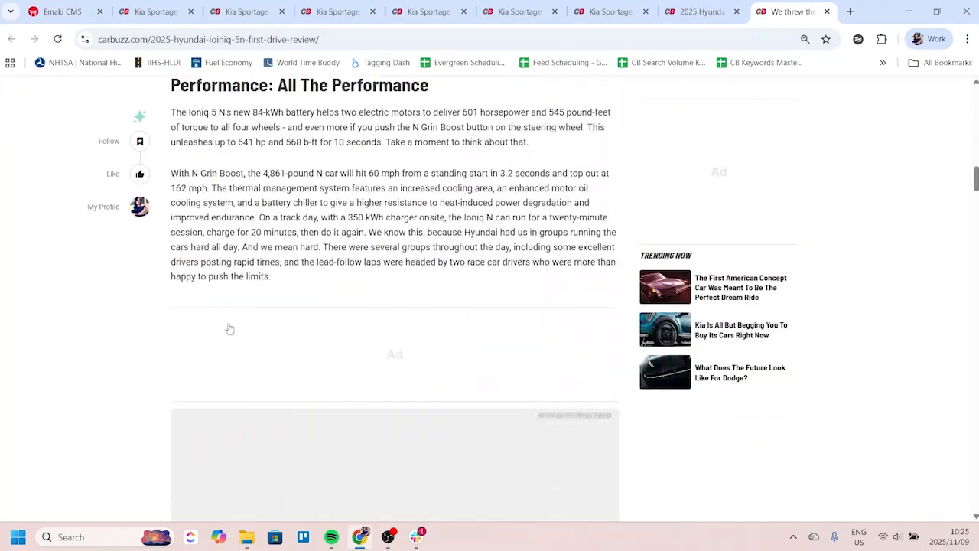
{"action": "scroll", "coordinate": [203, 134], "scroll_direction": "up", "scroll_amount": 3}
{"action": "left_click_drag", "start_coordinate": [168, 278], "coordinate": [456, 280]}
{"action": "left_click", "coordinate": [451, 336]}
{"action": "scroll", "coordinate": [306, 299], "scroll_direction": "down", "scroll_amount": 6}
{"action": "scroll", "coordinate": [304, 299], "scroll_direction": "down", "scroll_amount": 20}
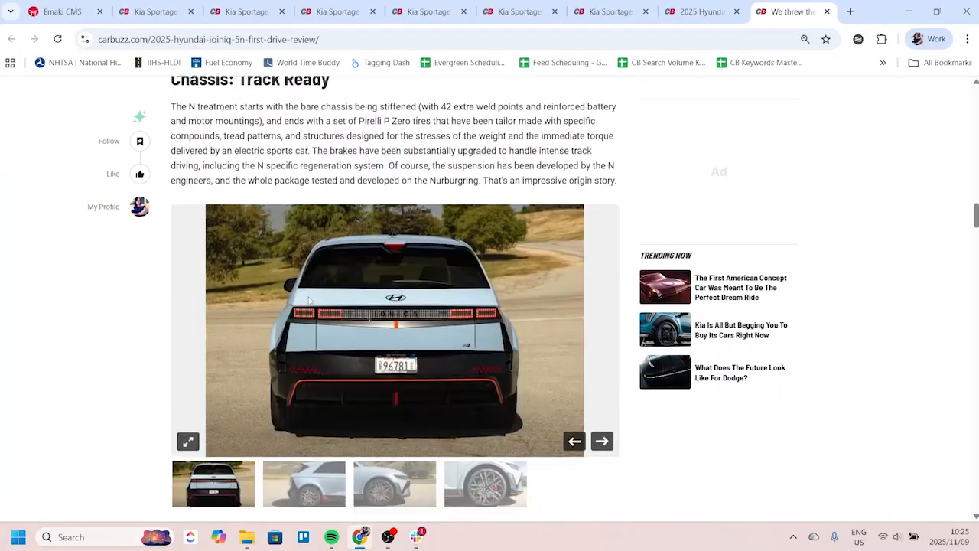
{"action": "scroll", "coordinate": [318, 295], "scroll_direction": "down", "scroll_amount": 20}
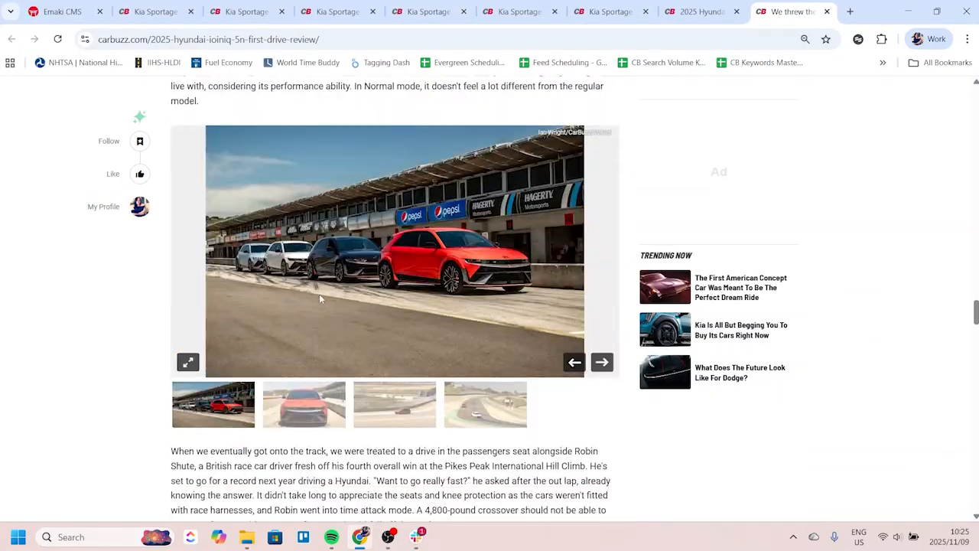
{"action": "scroll", "coordinate": [337, 304], "scroll_direction": "down", "scroll_amount": 15}
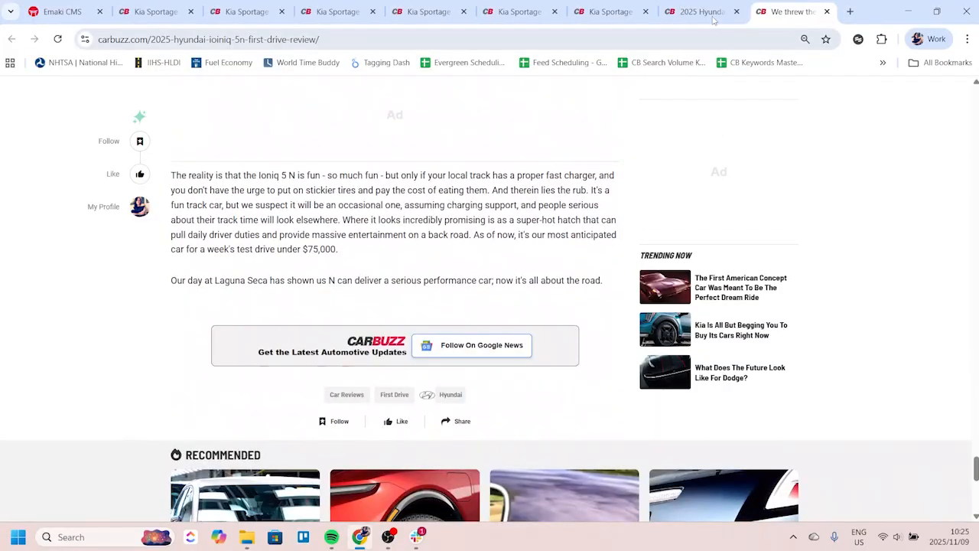
Step: On the 2025 Hyundai IONIQ 5 N overview, select the New For 2025, Space and Cargo headings
{"action": "key", "text": "ctrl+Page_Up"}
{"action": "scroll", "coordinate": [383, 295], "scroll_direction": "down", "scroll_amount": 9}
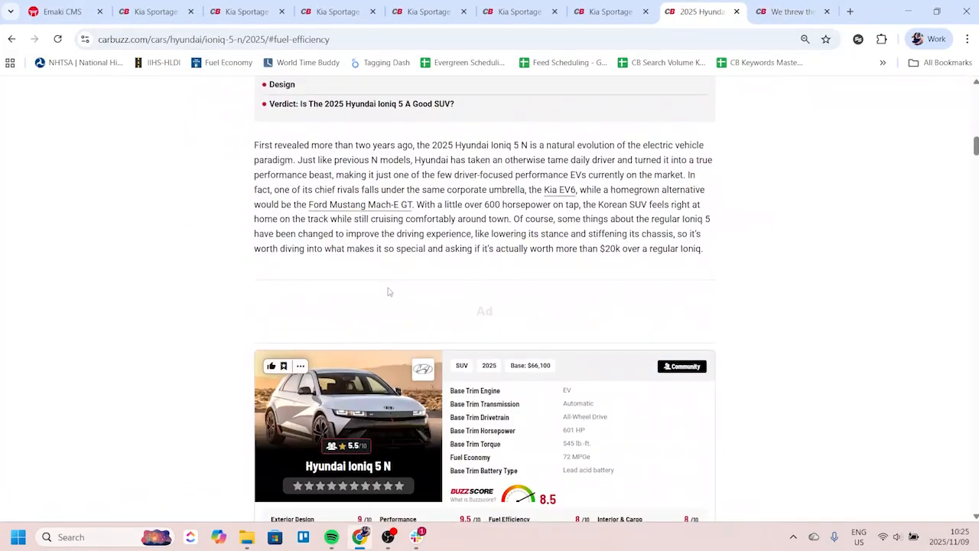
{"action": "triple_click", "coordinate": [383, 238]}
{"action": "scroll", "coordinate": [381, 237], "scroll_direction": "down", "scroll_amount": 7}
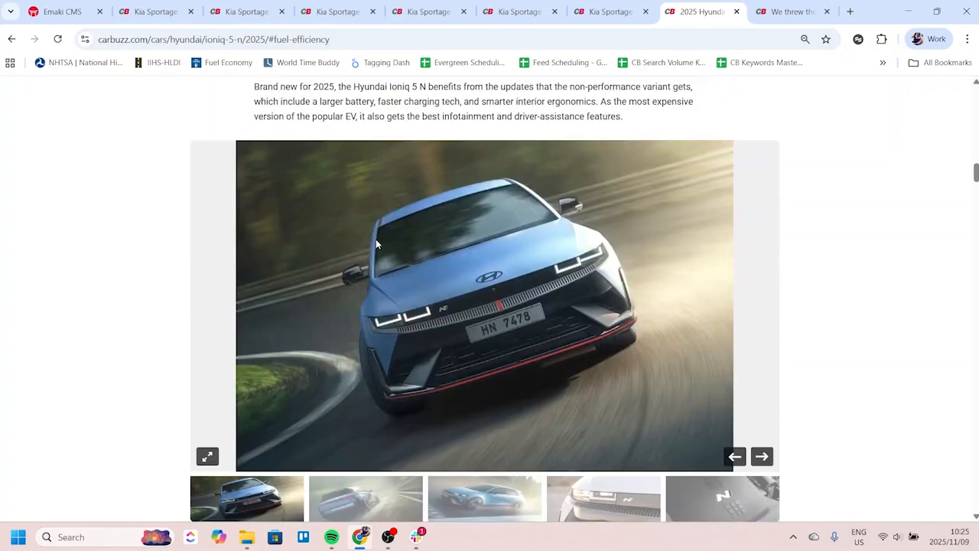
{"action": "scroll", "coordinate": [505, 213], "scroll_direction": "down", "scroll_amount": 15}
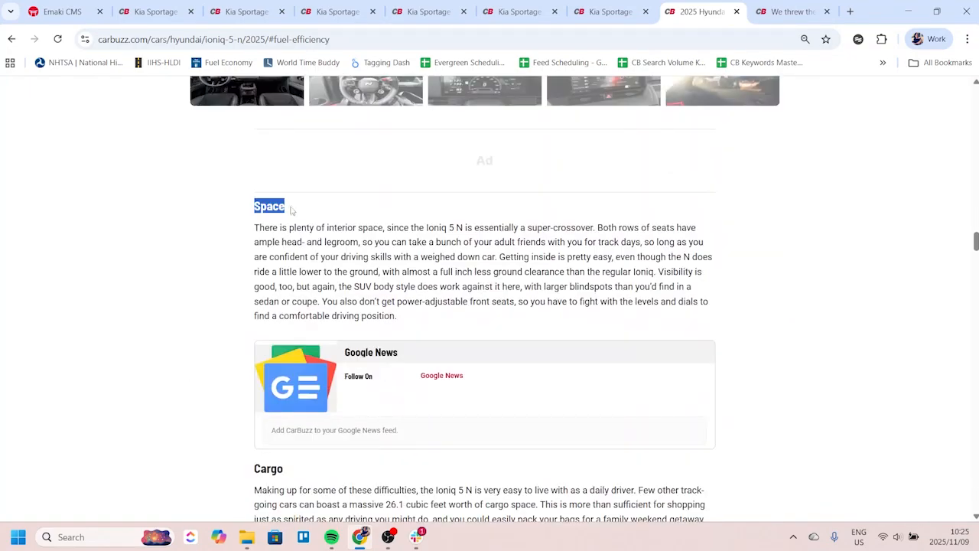
{"action": "left_click_drag", "start_coordinate": [255, 470], "coordinate": [302, 471]}
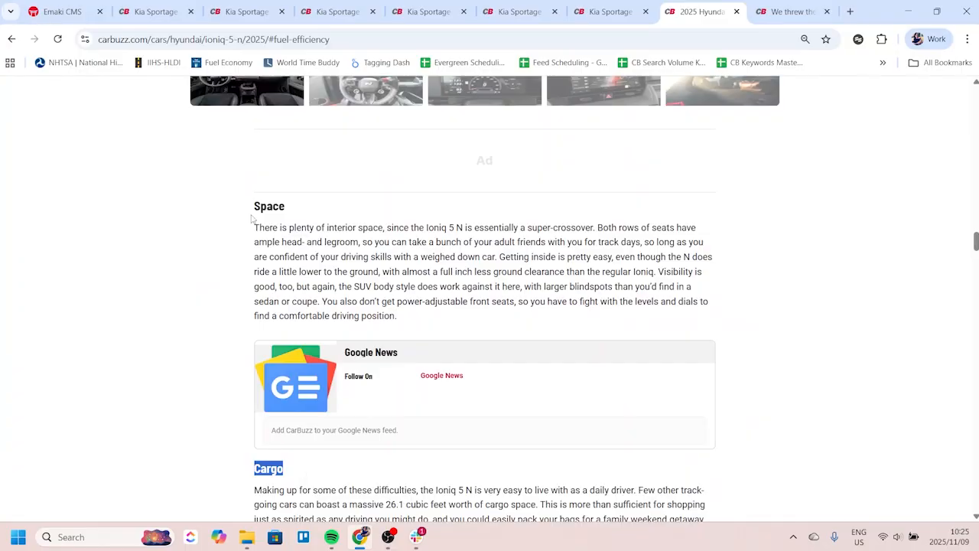
{"action": "left_click_drag", "start_coordinate": [252, 219], "coordinate": [310, 213]}
{"action": "left_click_drag", "start_coordinate": [253, 471], "coordinate": [302, 468]}
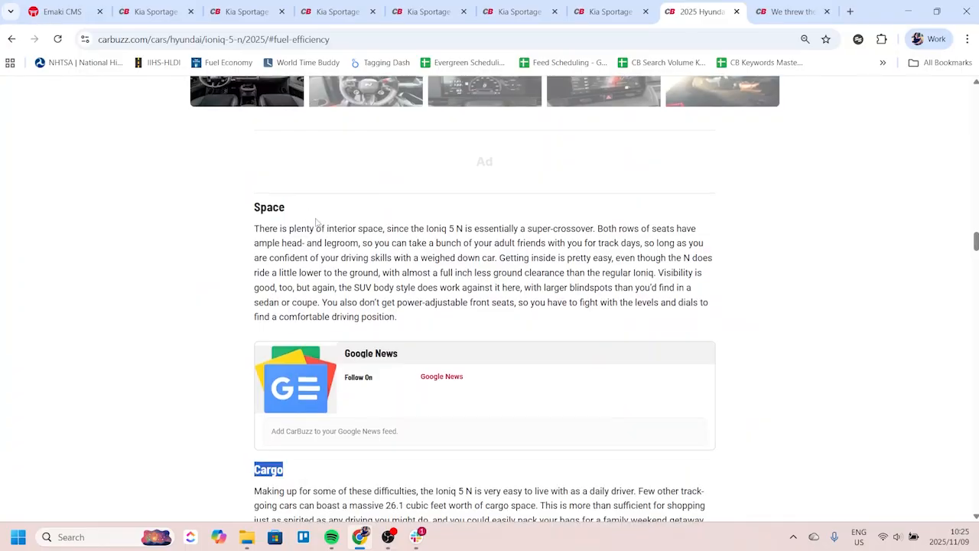
Step: Expand the Interior and Features sub-sections in the overview's Jump Links
{"action": "scroll", "coordinate": [302, 304], "scroll_direction": "up", "scroll_amount": 6}
{"action": "scroll", "coordinate": [745, 368], "scroll_direction": "up", "scroll_amount": 15}
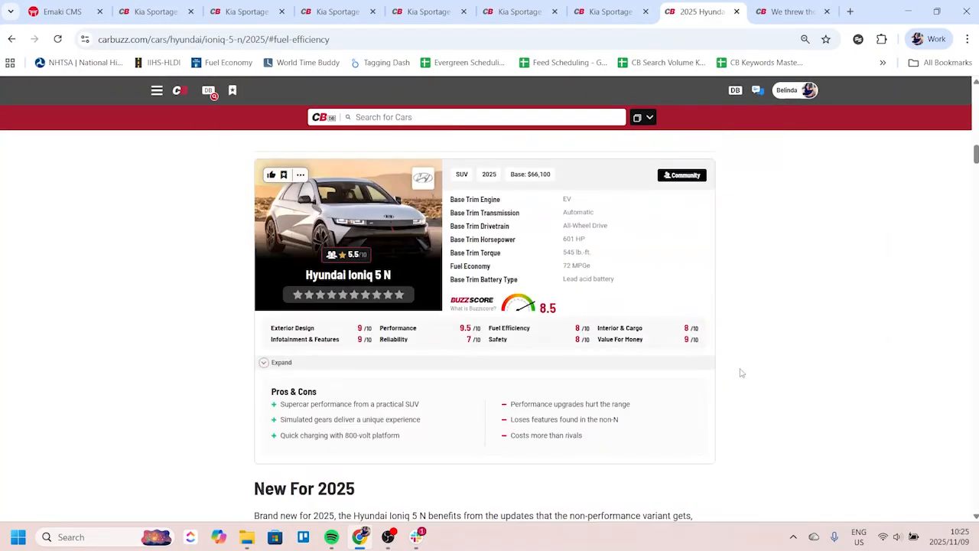
{"action": "scroll", "coordinate": [723, 332], "scroll_direction": "down", "scroll_amount": 2}
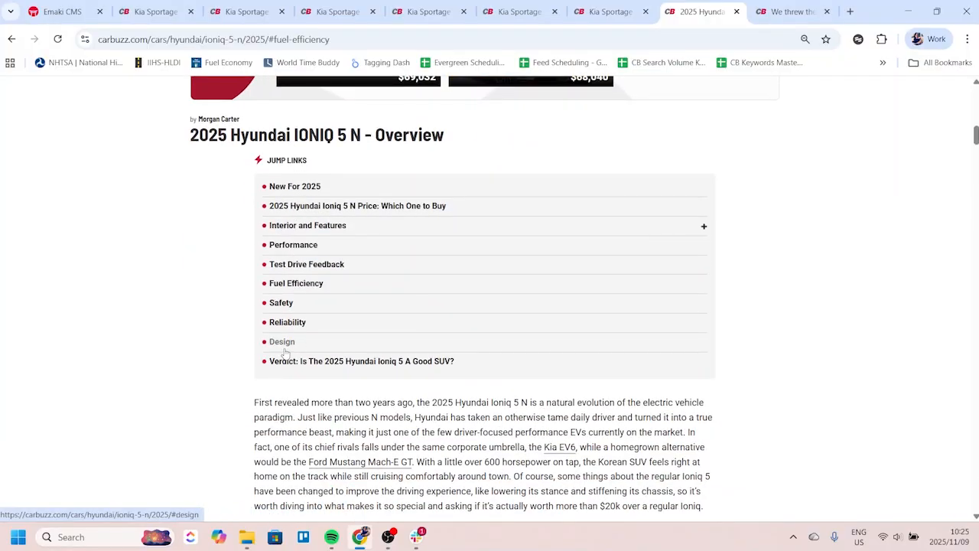
{"action": "left_click", "coordinate": [704, 228]}
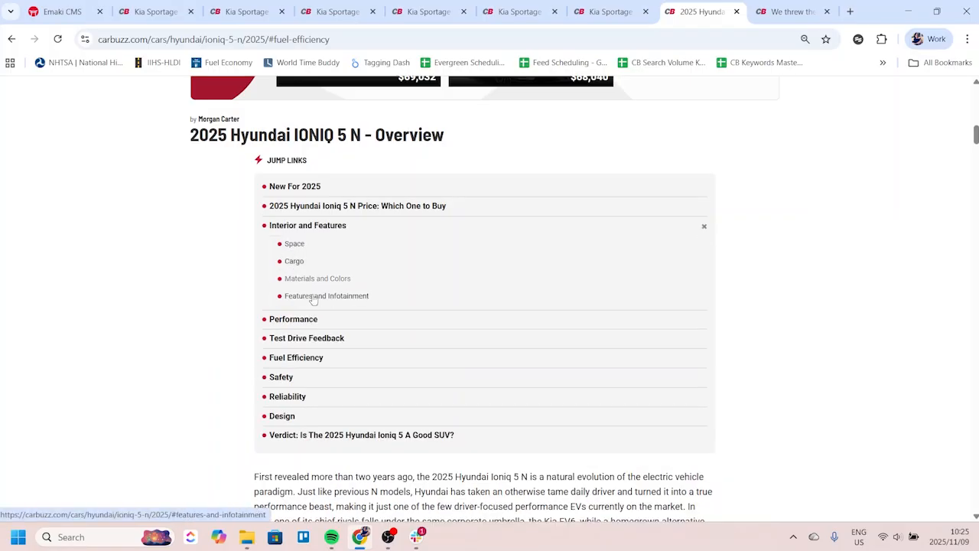
{"action": "left_click", "coordinate": [53, 11]}
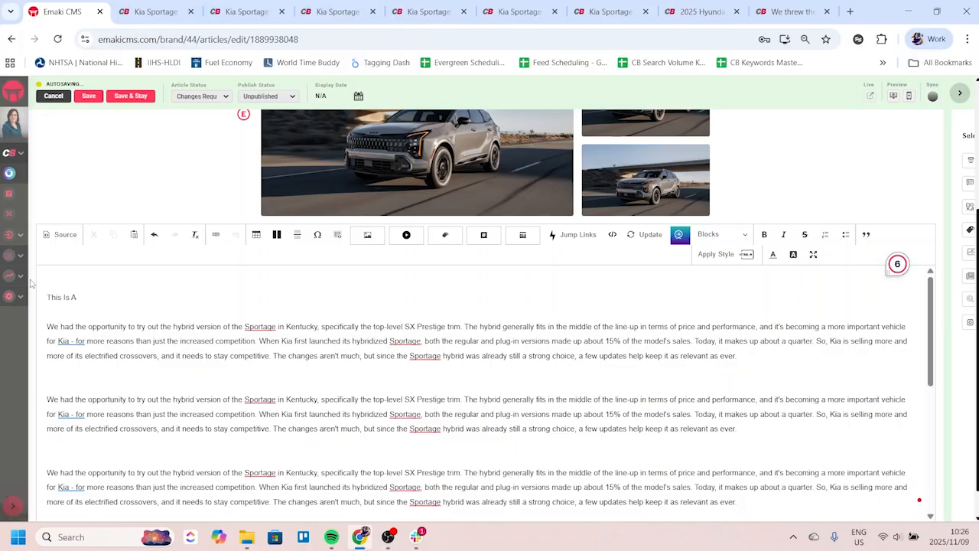
Step: Finish the 'This Is A Header' line and style it as Heading 2
{"action": "type", "text": "ders"}
{"action": "key", "text": "BackSpace"}
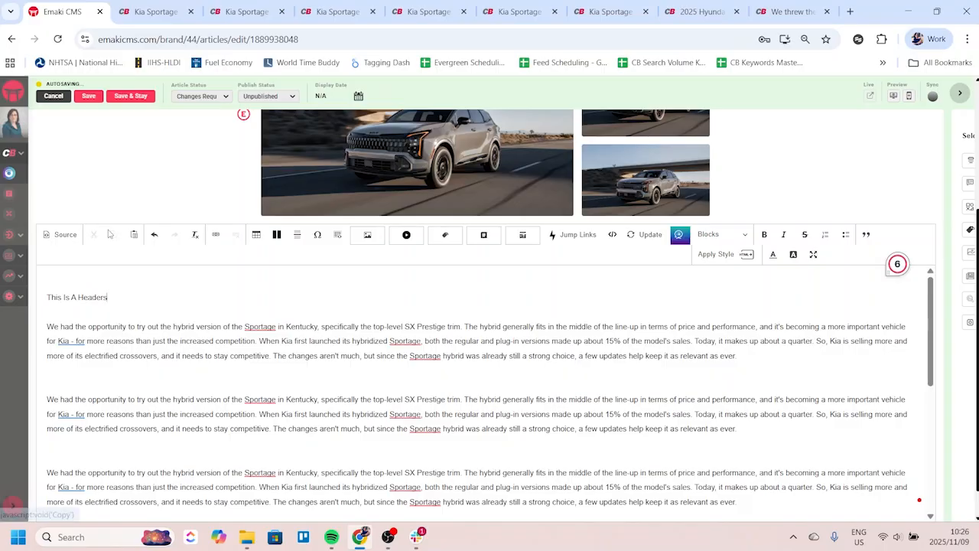
{"action": "left_click_drag", "start_coordinate": [113, 299], "coordinate": [38, 298]}
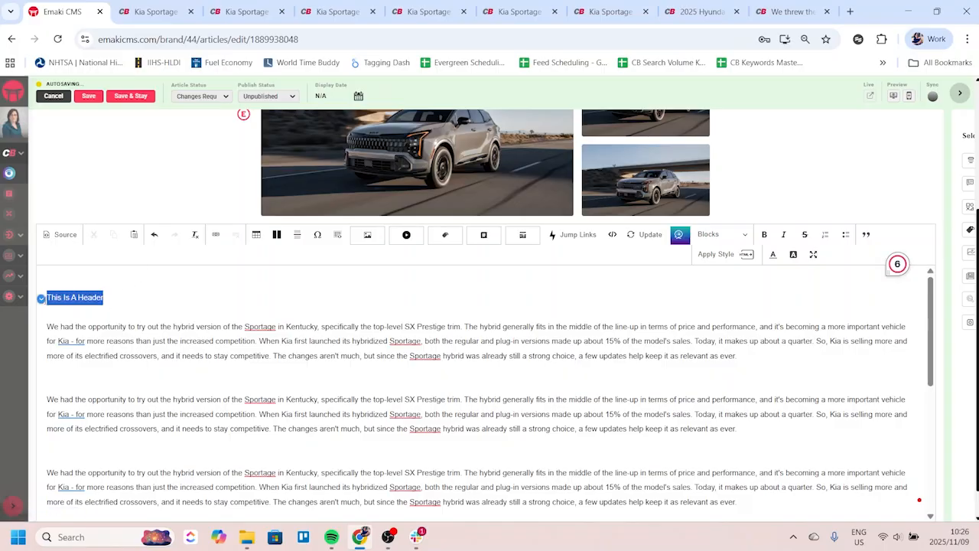
{"action": "left_click", "coordinate": [724, 237]}
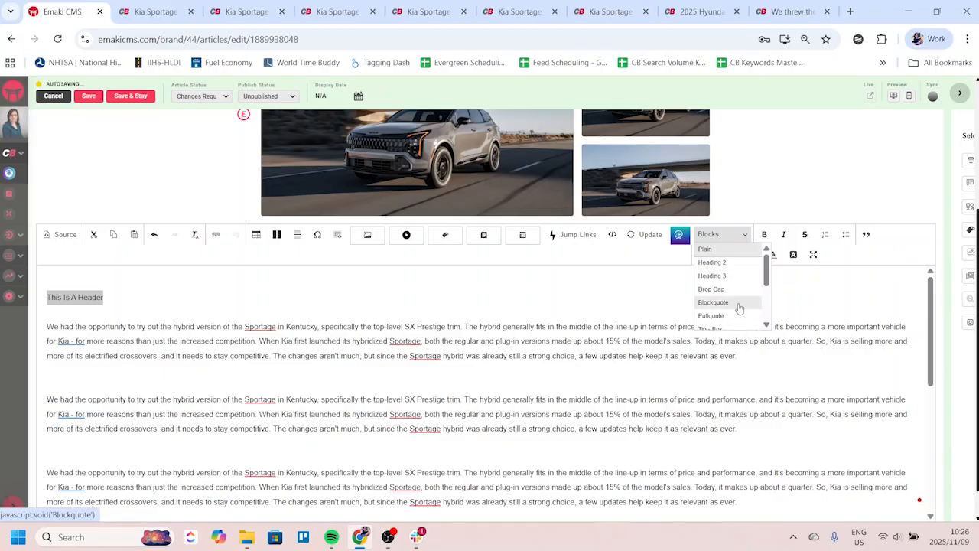
{"action": "left_click", "coordinate": [724, 263]}
Step: Add 'This is A Sub-Header' below the first paragraph as a Heading 3
{"action": "left_click", "coordinate": [44, 307]}
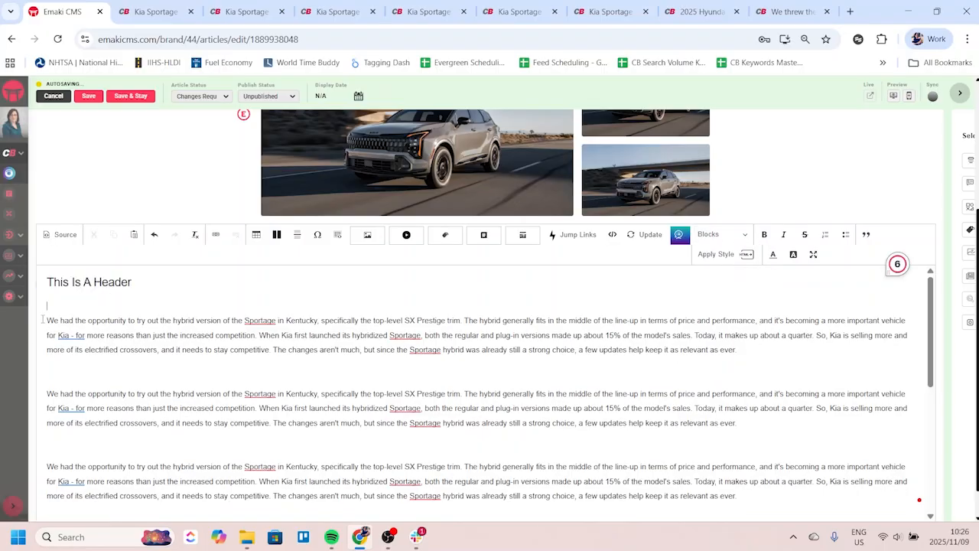
{"action": "key", "text": "Return"}
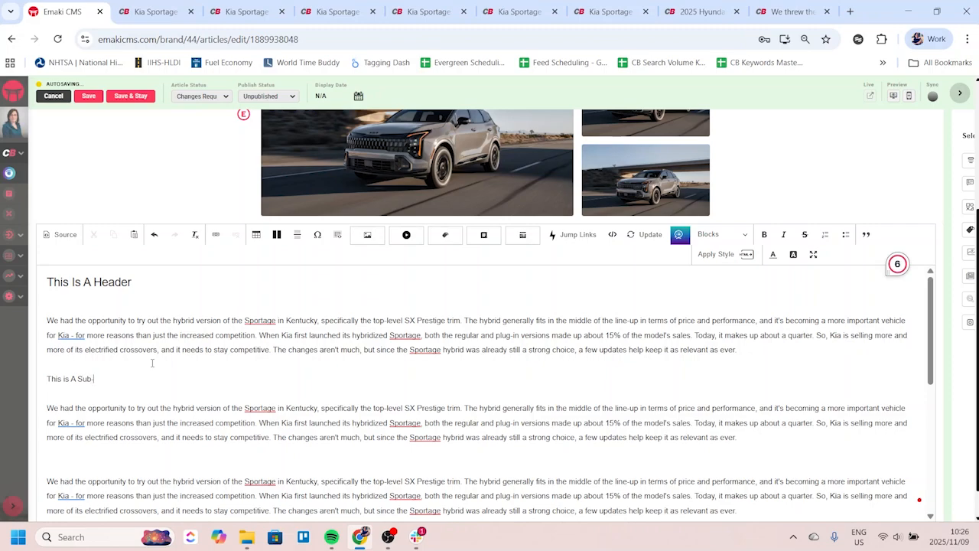
{"action": "left_click_drag", "start_coordinate": [47, 377], "coordinate": [121, 379]}
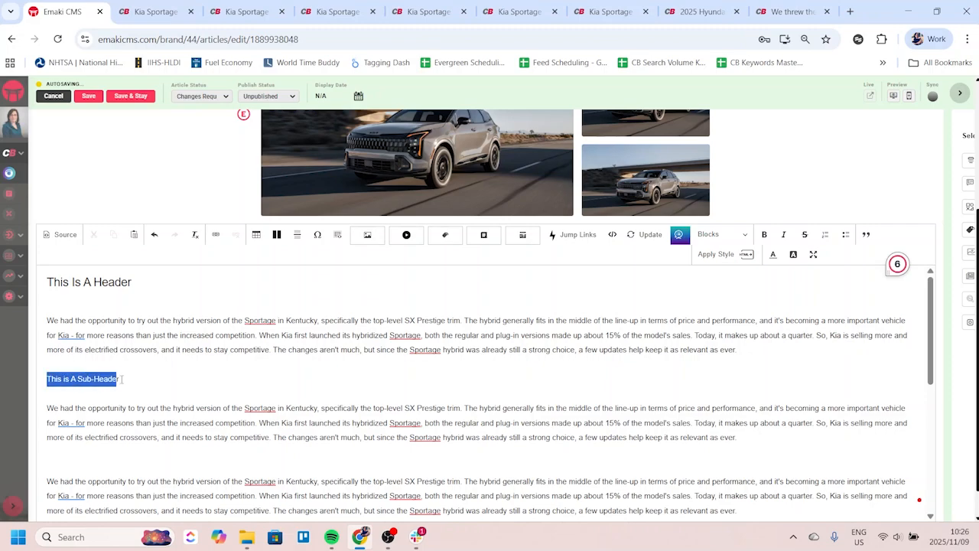
{"action": "left_click", "coordinate": [723, 234]}
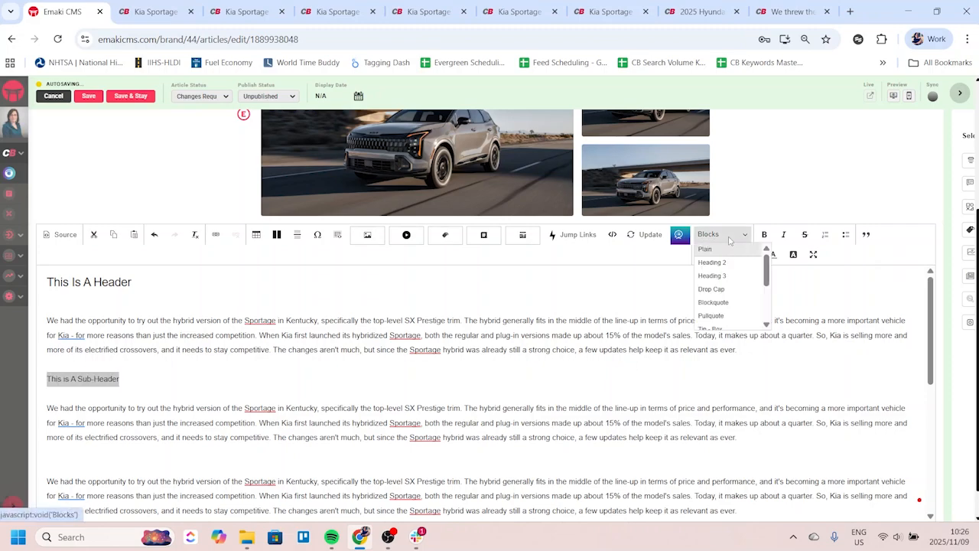
{"action": "left_click", "coordinate": [719, 284]}
Step: Add 'This Is My Second Header' as a Heading 2 below the next paragraph
{"action": "scroll", "coordinate": [140, 429], "scroll_direction": "down", "scroll_amount": 2}
{"action": "left_click", "coordinate": [155, 323]}
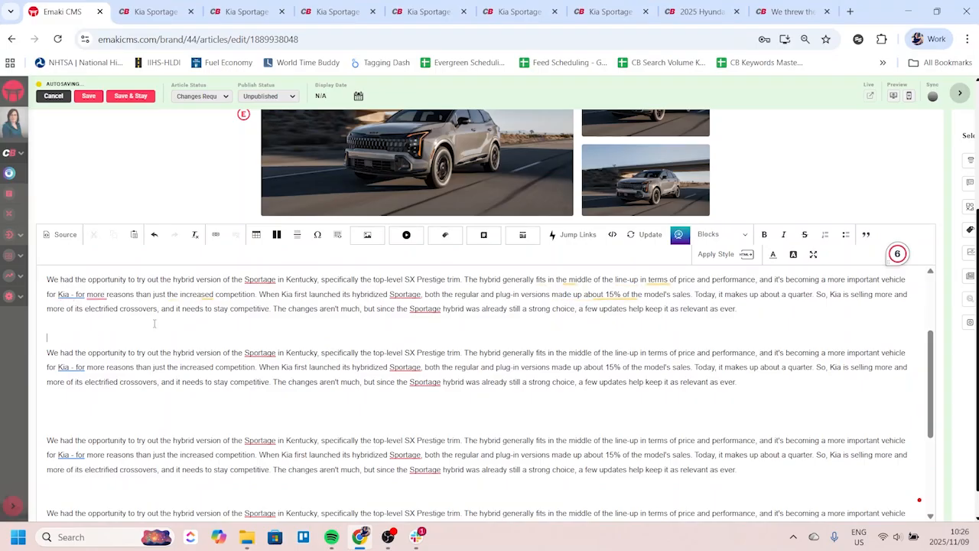
{"action": "key", "text": "Return"}
{"action": "key", "text": "Return"}
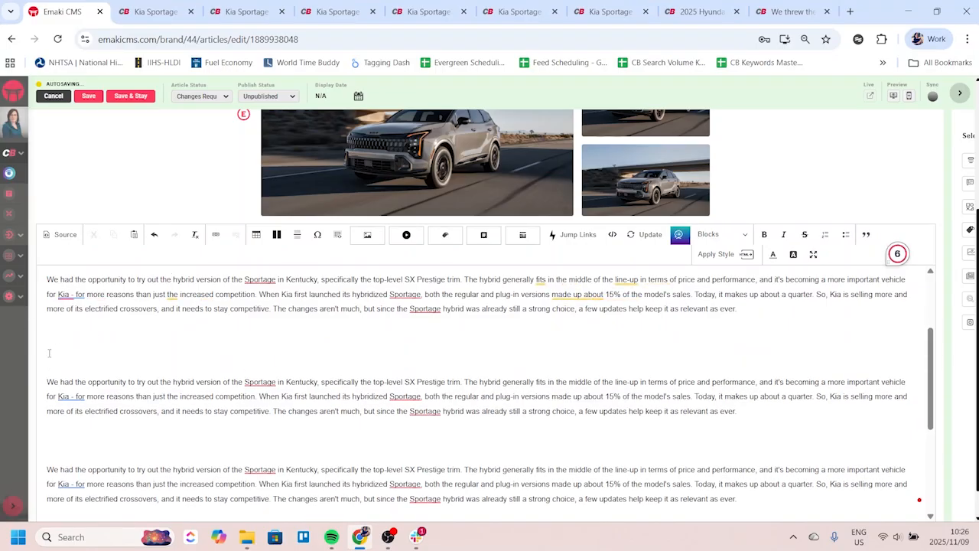
{"action": "left_click", "coordinate": [723, 235]}
{"action": "left_click", "coordinate": [730, 272]}
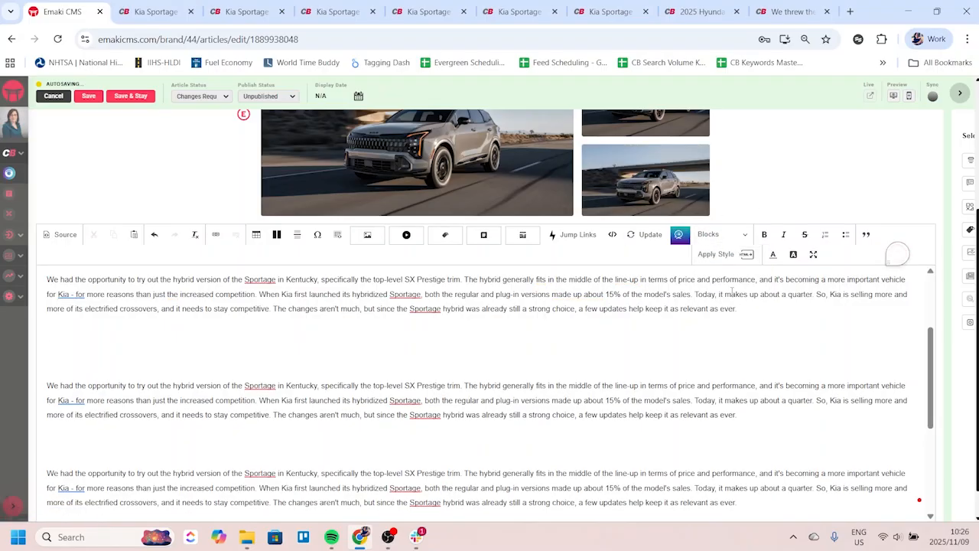
{"action": "type", "text": "This Is My Second Header"}
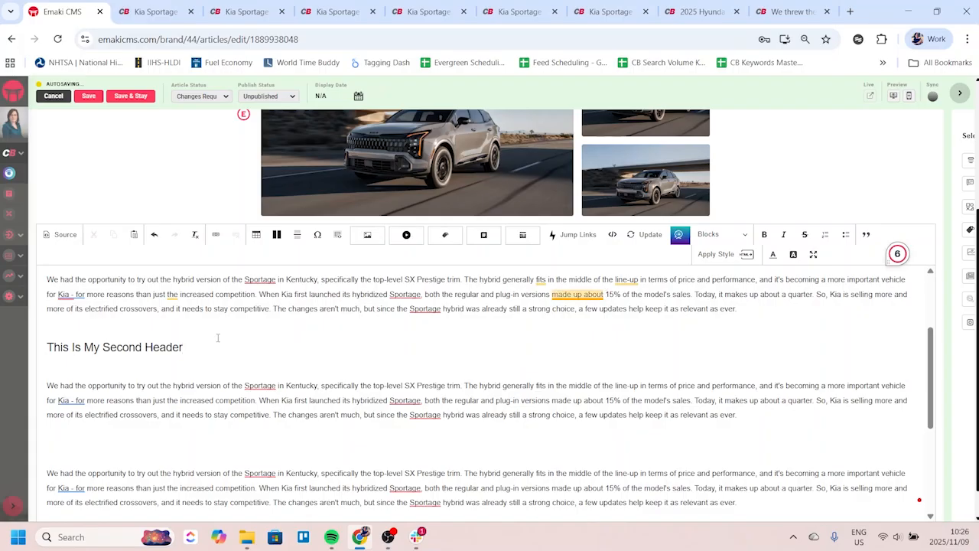
Step: Style the 'This Is A Second Sub-Header' line as Heading 3
{"action": "left_click", "coordinate": [131, 434]}
{"action": "left_click", "coordinate": [70, 449]}
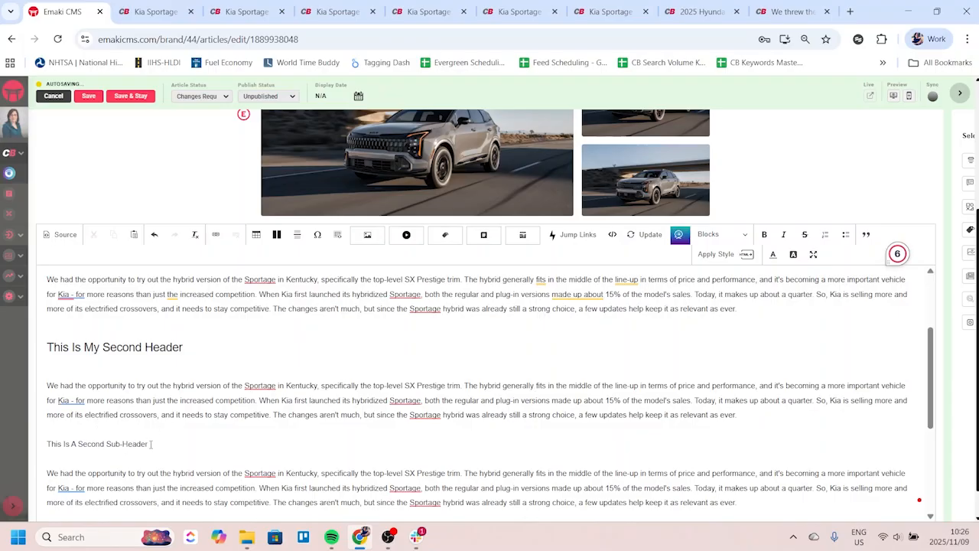
{"action": "left_click_drag", "start_coordinate": [150, 444], "coordinate": [46, 445]}
{"action": "left_click", "coordinate": [719, 234]}
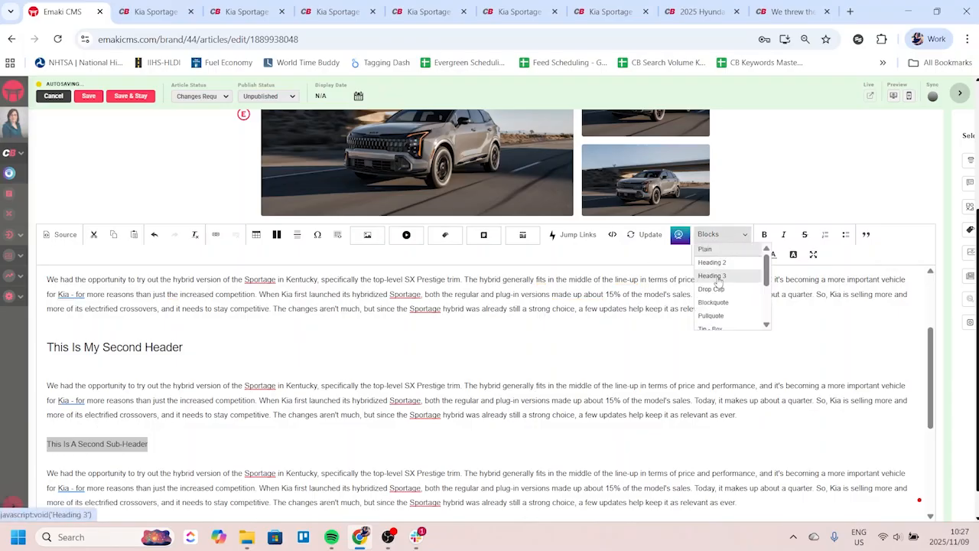
{"action": "left_click", "coordinate": [719, 277]}
{"action": "scroll", "coordinate": [262, 410], "scroll_direction": "down", "scroll_amount": 3}
{"action": "left_click", "coordinate": [214, 424]}
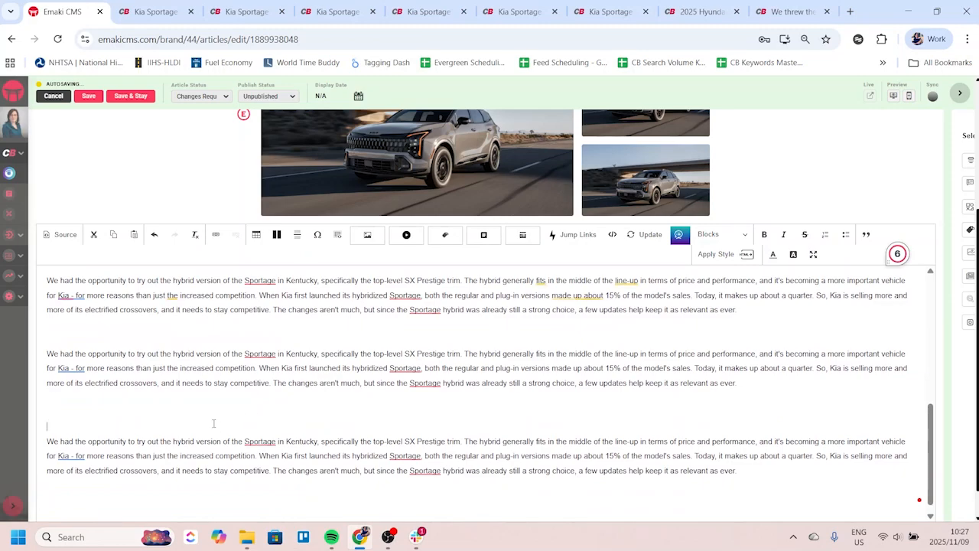
{"action": "scroll", "coordinate": [183, 398], "scroll_direction": "up", "scroll_amount": 3}
{"action": "scroll", "coordinate": [85, 325], "scroll_direction": "down", "scroll_amount": 4}
Step: Insert an empty line above 'This Is A Header'
{"action": "scroll", "coordinate": [137, 384], "scroll_direction": "up", "scroll_amount": 4}
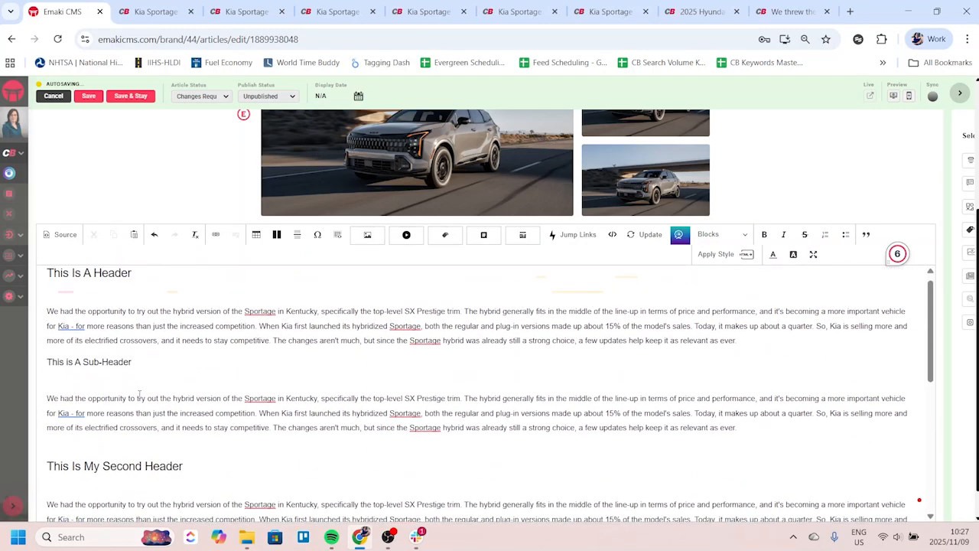
{"action": "scroll", "coordinate": [229, 392], "scroll_direction": "up", "scroll_amount": 1}
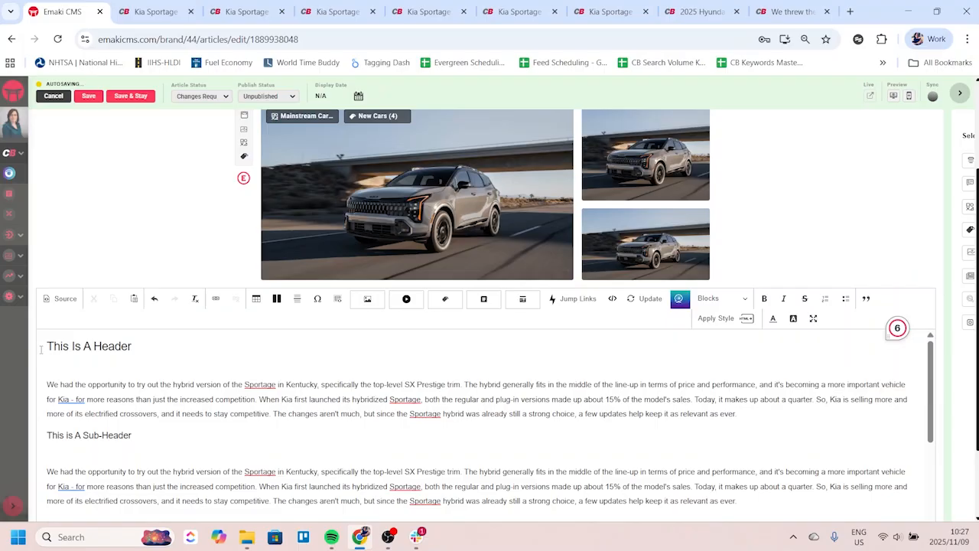
{"action": "key", "text": "Return"}
{"action": "key", "text": "Return"}
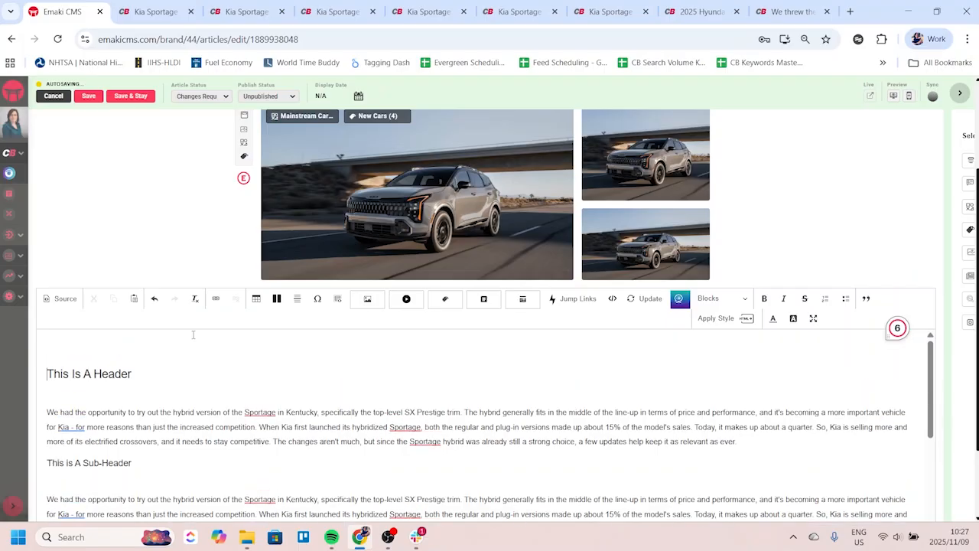
{"action": "key", "text": "Up"}
{"action": "key", "text": "Up"}
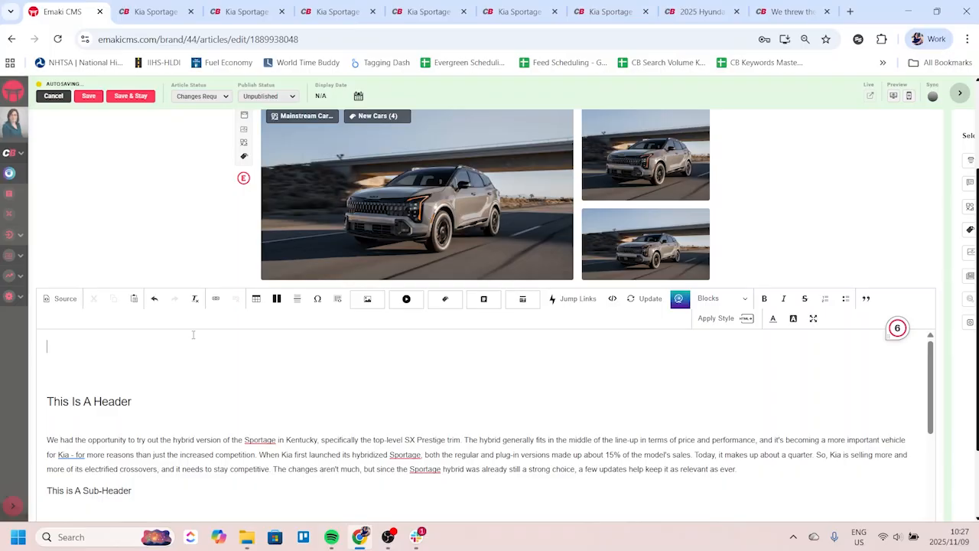
{"action": "left_click", "coordinate": [54, 347]}
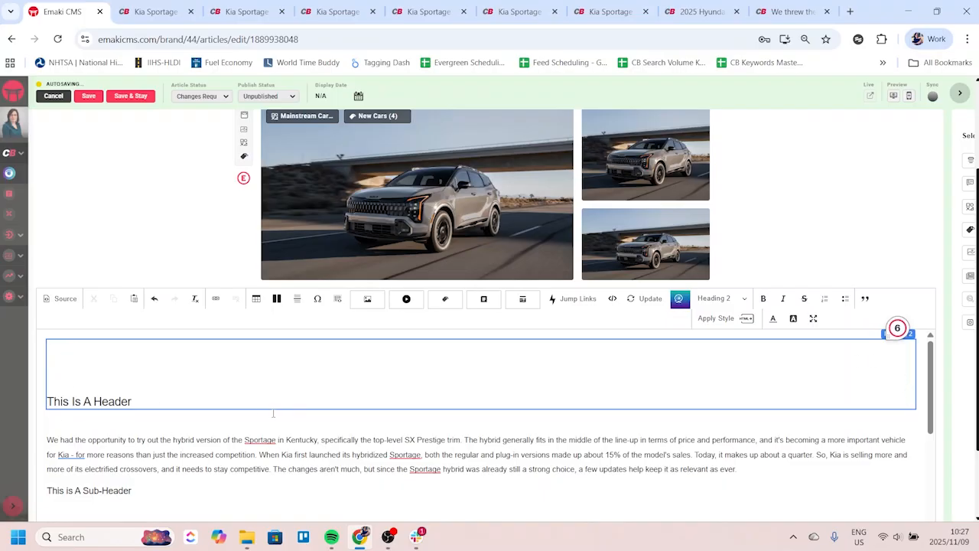
{"action": "key", "text": "ctrl+z"}
{"action": "key", "text": "ctrl+z"}
{"action": "key", "text": "ctrl+z"}
{"action": "key", "text": "ctrl+z"}
{"action": "key", "text": "ctrl+z"}
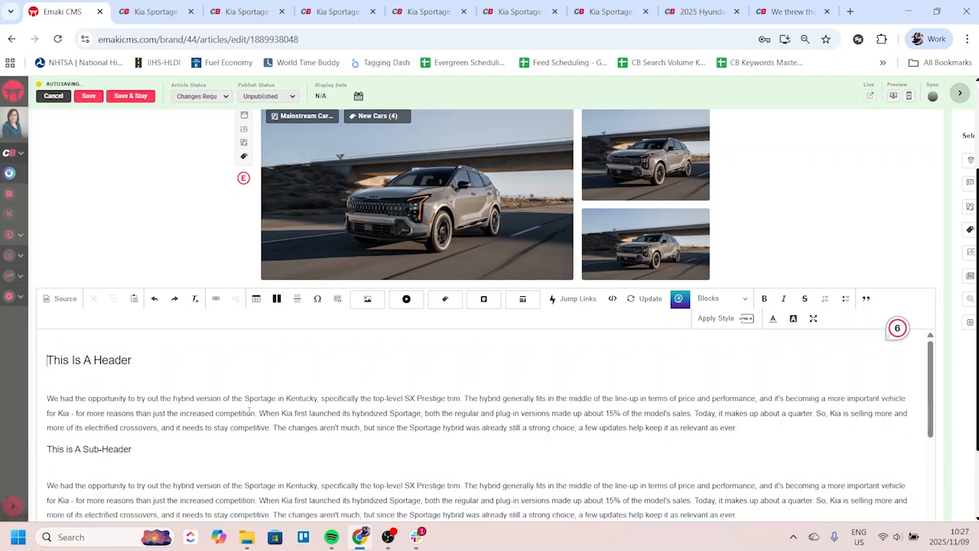
{"action": "key", "text": "Return"}
{"action": "left_click", "coordinate": [53, 350]}
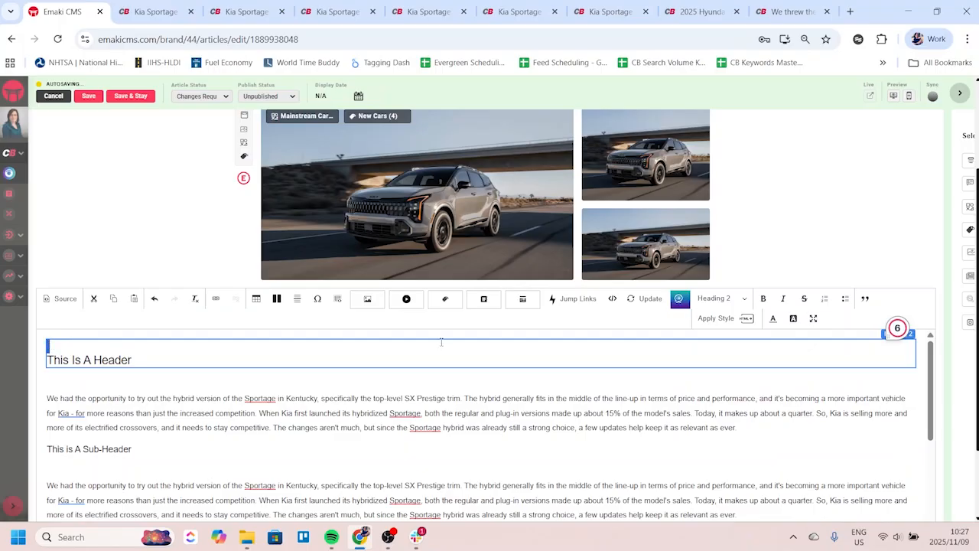
Step: Reset 'This Is A Header' to plain text, add blank lines above, then restyle it Heading 2
{"action": "left_click", "coordinate": [719, 298]}
{"action": "left_click", "coordinate": [724, 315]}
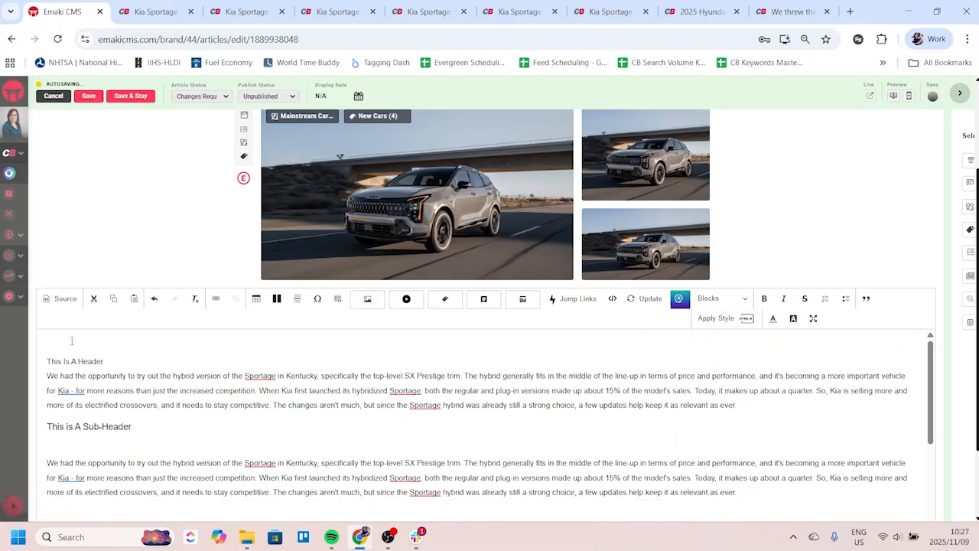
{"action": "key", "text": "Return"}
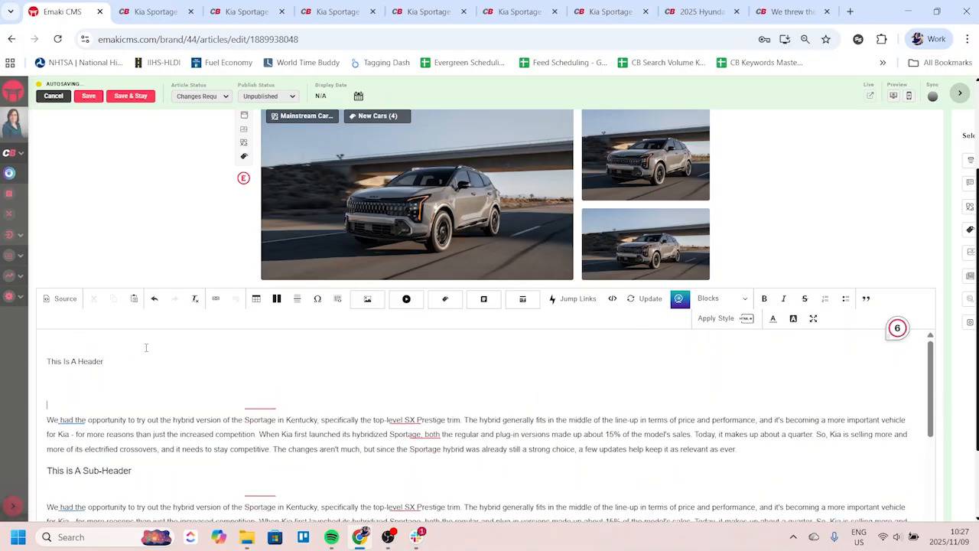
{"action": "key", "text": "Return"}
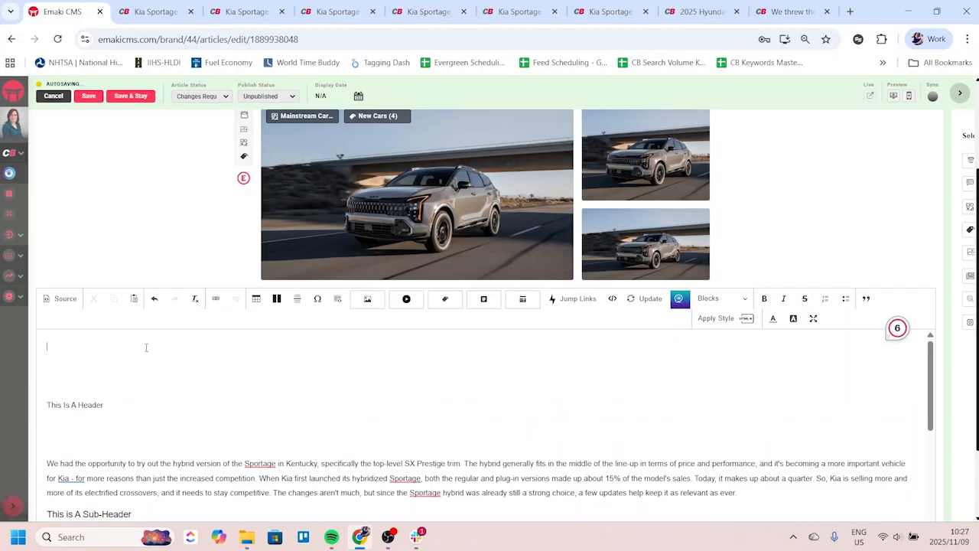
{"action": "key", "text": "Return"}
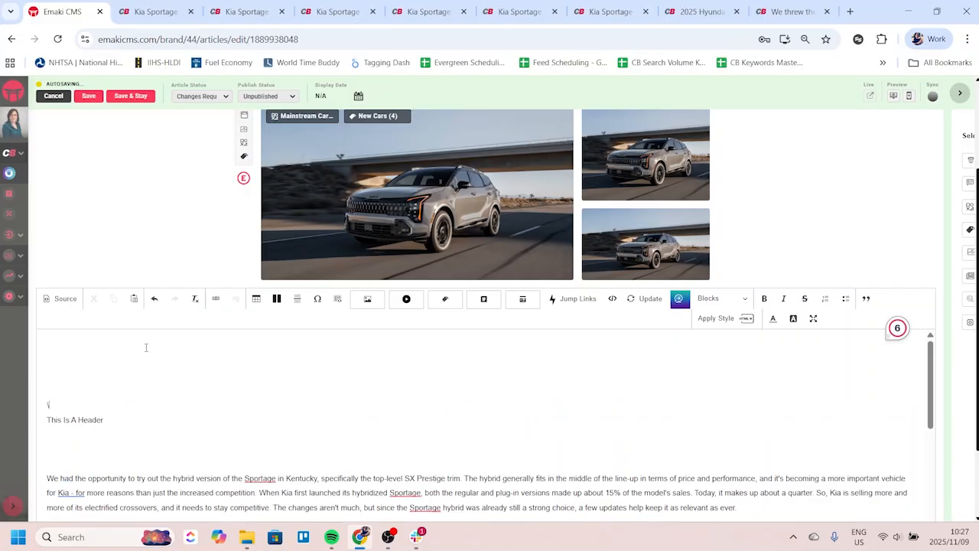
{"action": "left_click_drag", "start_coordinate": [122, 421], "coordinate": [46, 420]}
{"action": "left_click", "coordinate": [723, 298]}
{"action": "left_click", "coordinate": [735, 333]}
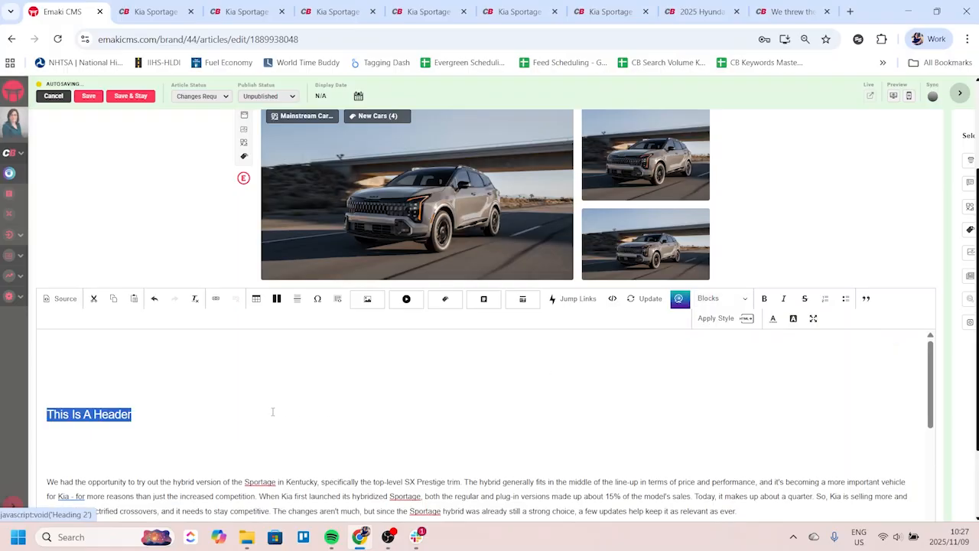
Step: Remove the extra blank line below the header and save with Save & Stay
{"action": "left_click", "coordinate": [136, 438]}
{"action": "key", "text": "Delete"}
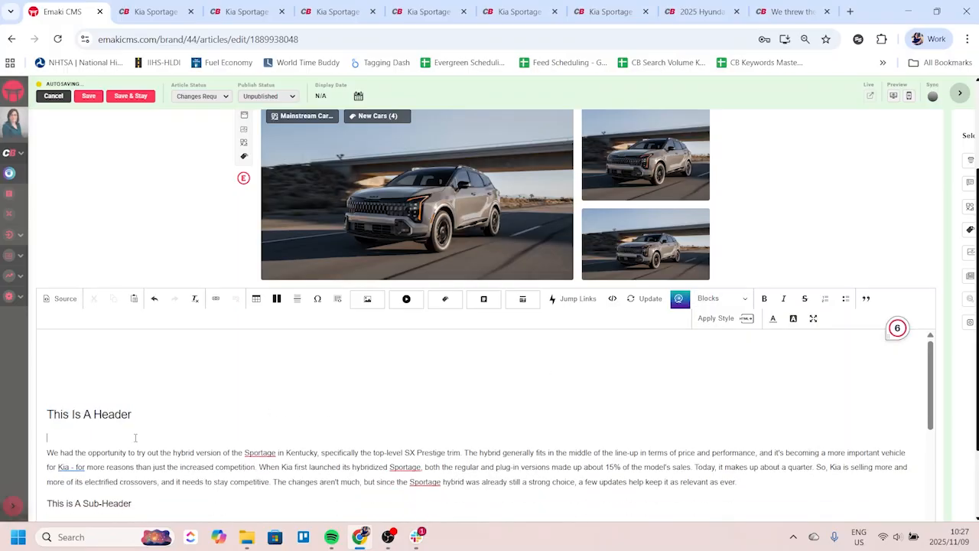
{"action": "left_click", "coordinate": [52, 362]}
{"action": "left_click", "coordinate": [49, 345]}
{"action": "left_click", "coordinate": [131, 98]}
Step: Insert a Jump Links box listing the article's headers and sub-headers
{"action": "left_click", "coordinate": [563, 299]}
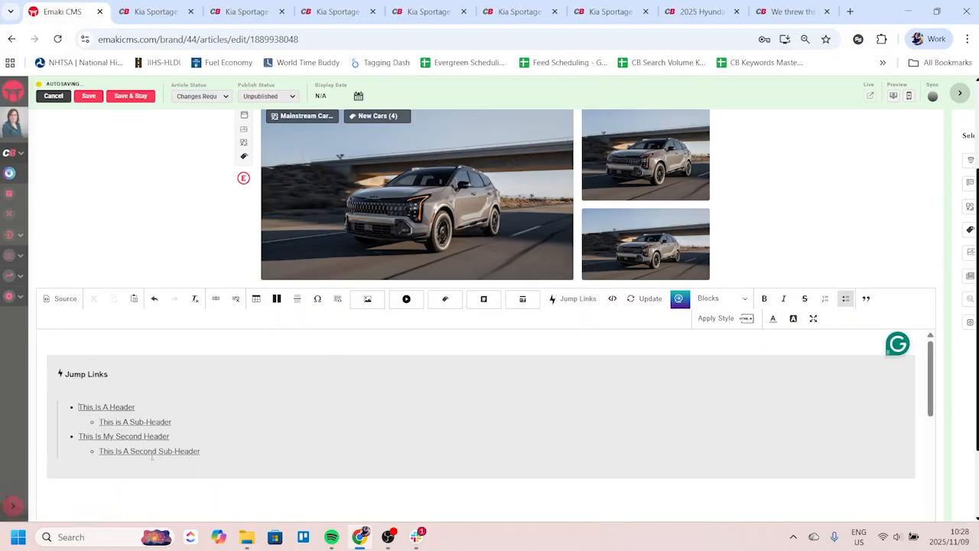
{"action": "scroll", "coordinate": [149, 442], "scroll_direction": "down", "scroll_amount": 2}
{"action": "scroll", "coordinate": [149, 382], "scroll_direction": "down", "scroll_amount": 2}
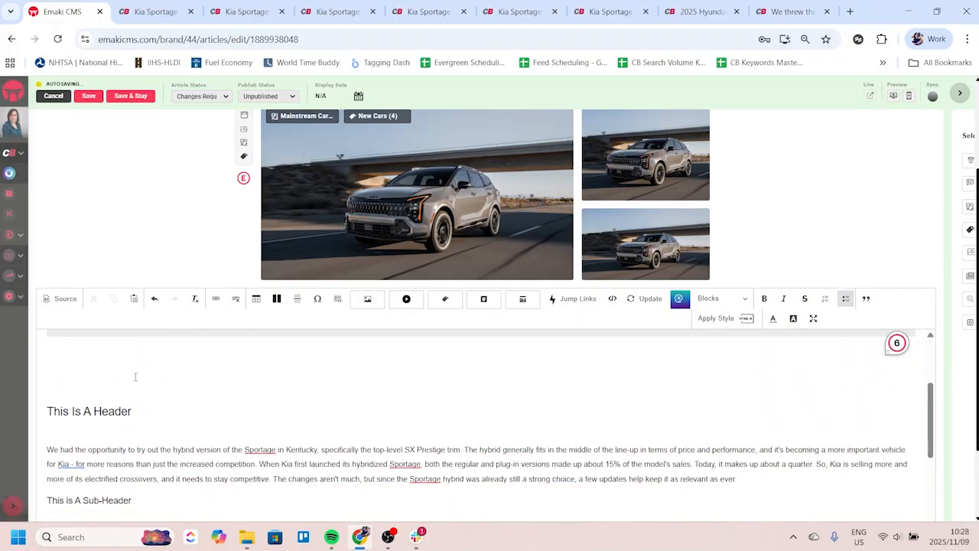
{"action": "scroll", "coordinate": [125, 374], "scroll_direction": "up", "scroll_amount": 2}
{"action": "scroll", "coordinate": [164, 385], "scroll_direction": "down", "scroll_amount": 5}
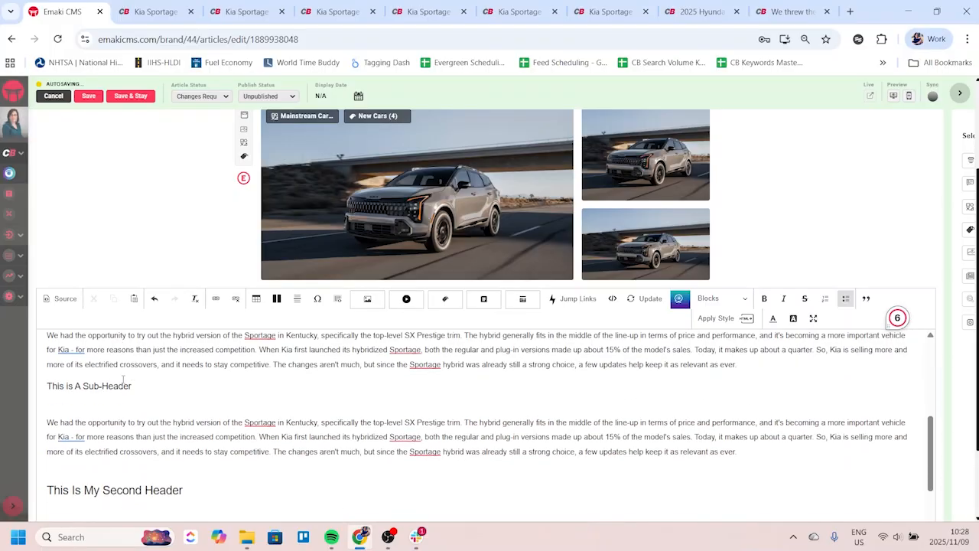
{"action": "scroll", "coordinate": [177, 384], "scroll_direction": "down", "scroll_amount": 3}
Step: Append filler text 're ertertert ert et' and 'ertert' to the second sub-header and first header
{"action": "left_click", "coordinate": [200, 389]}
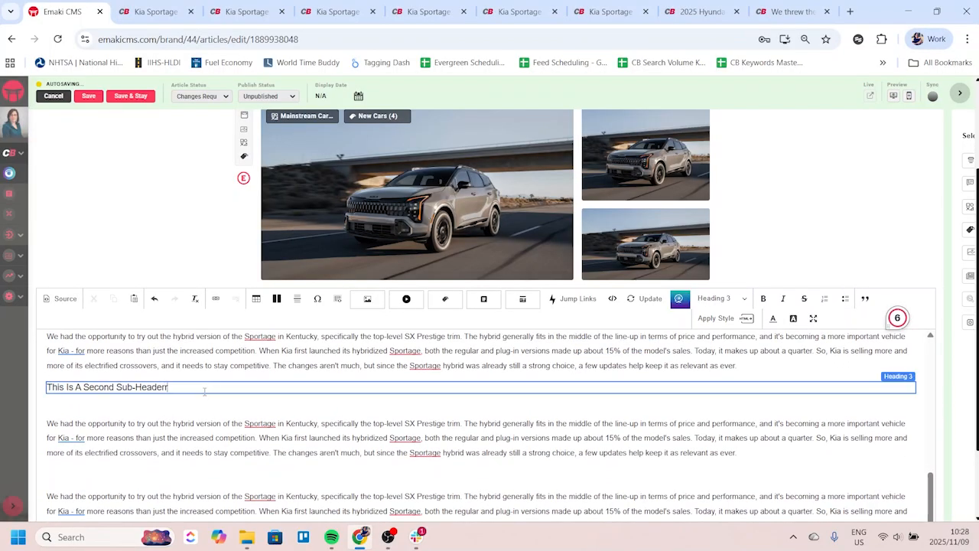
{"action": "type", "text": "re ertertert ert et"}
{"action": "scroll", "coordinate": [205, 392], "scroll_direction": "down", "scroll_amount": 1}
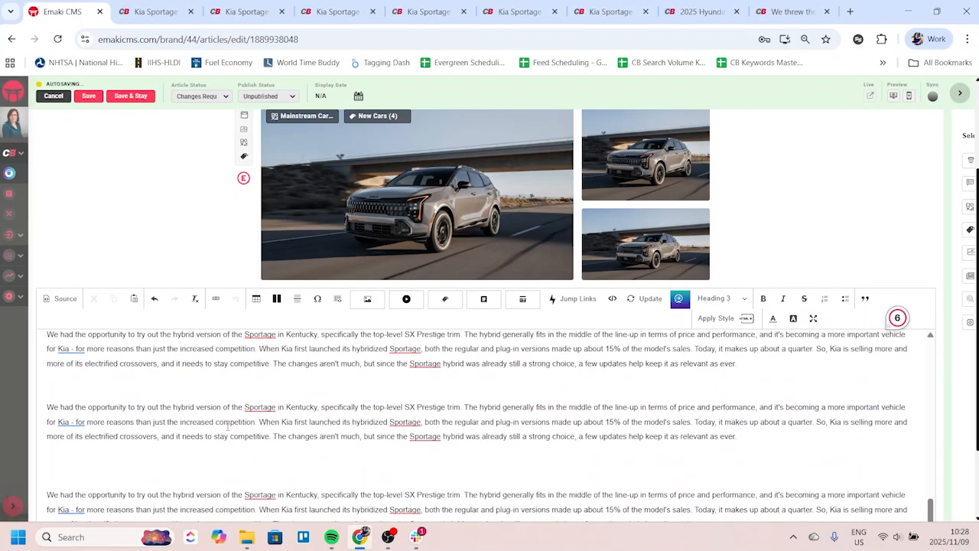
{"action": "scroll", "coordinate": [191, 439], "scroll_direction": "up", "scroll_amount": 8}
{"action": "scroll", "coordinate": [199, 482], "scroll_direction": "down", "scroll_amount": 1}
{"action": "left_click", "coordinate": [154, 464]}
{"action": "type", "text": "ertert"}
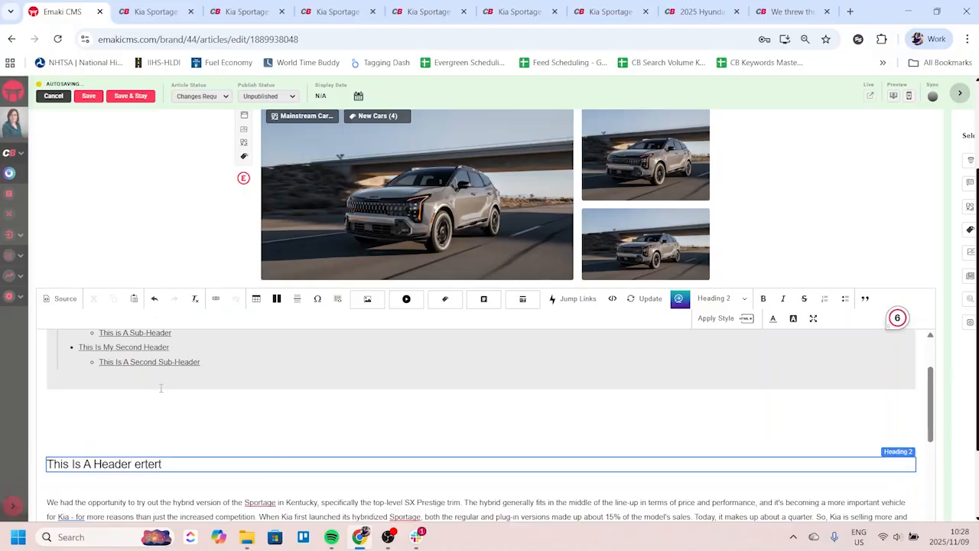
{"action": "scroll", "coordinate": [159, 387], "scroll_direction": "up", "scroll_amount": 1}
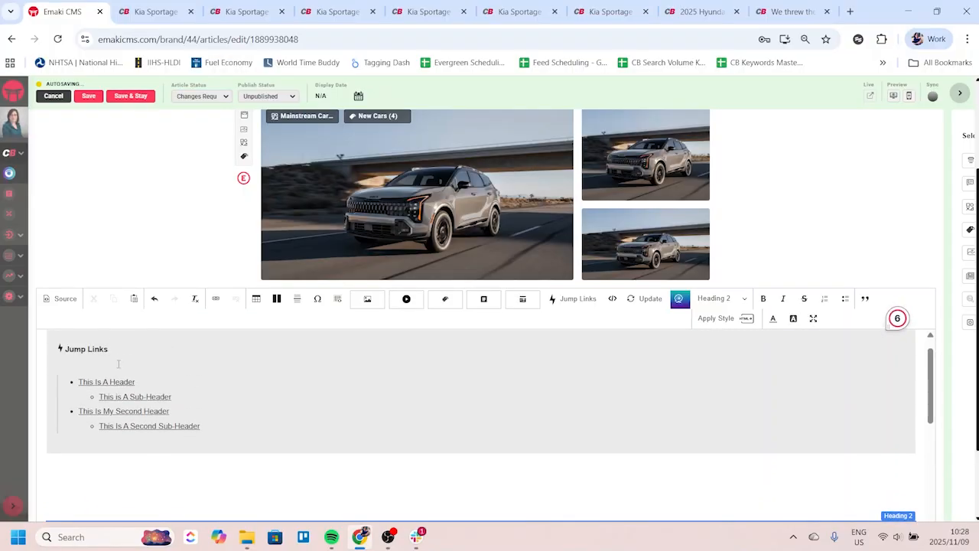
{"action": "scroll", "coordinate": [102, 445], "scroll_direction": "up", "scroll_amount": 1}
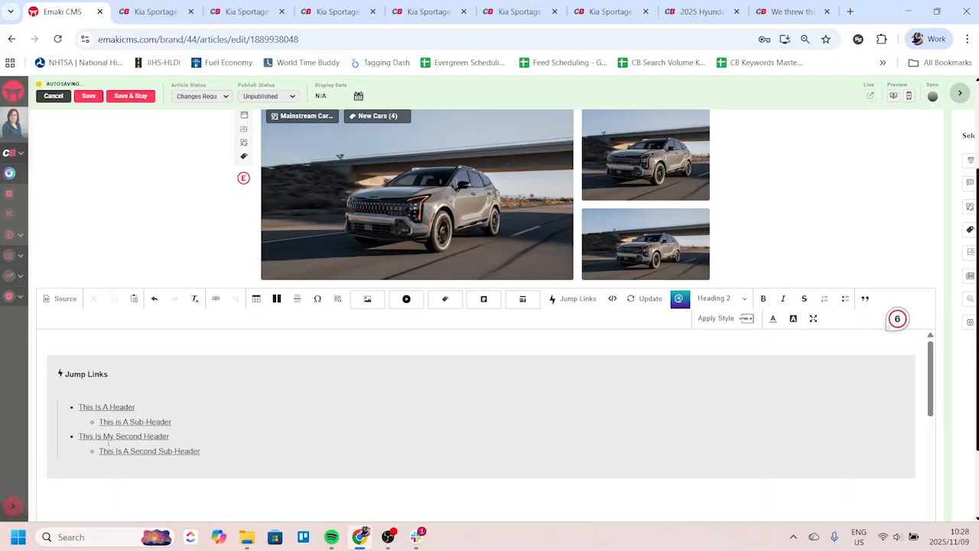
{"action": "mouse_move", "coordinate": [64, 355]}
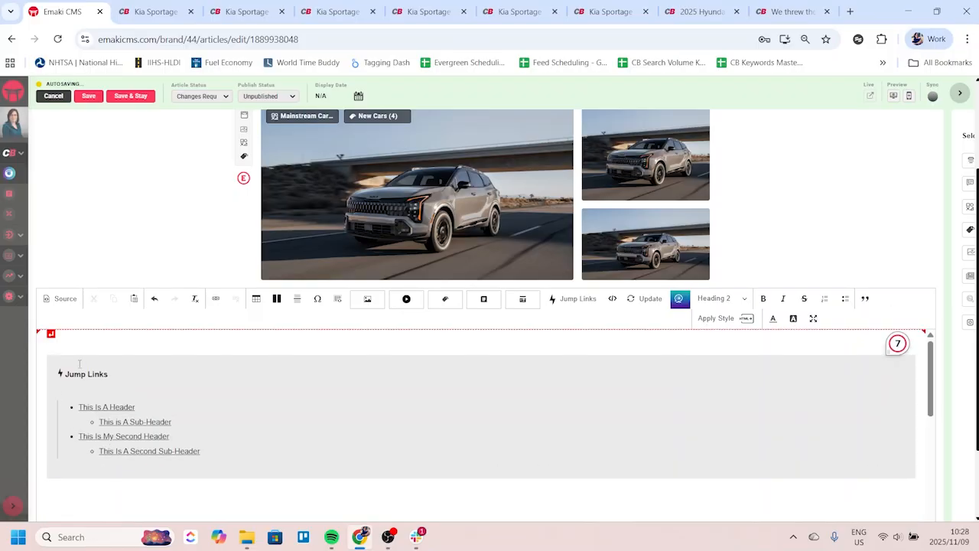
Step: Clear the old Jump Links box and blank lines from the article top, then save
{"action": "left_click", "coordinate": [51, 336]}
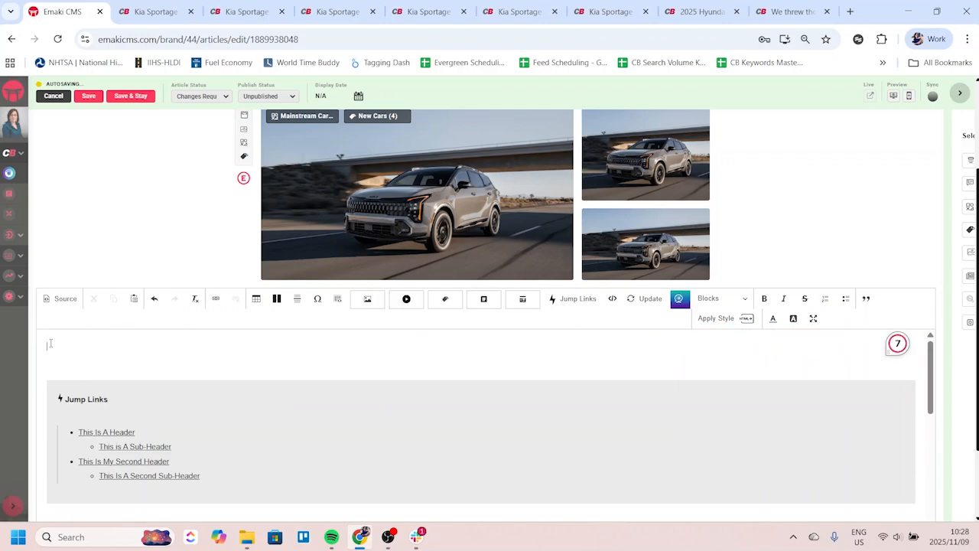
{"action": "key", "text": "Return"}
{"action": "key", "text": "Return"}
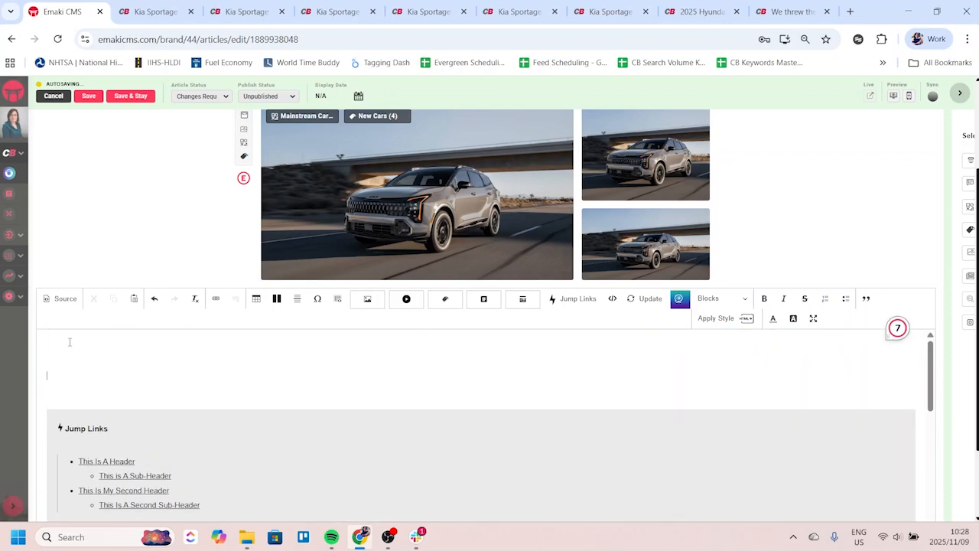
{"action": "scroll", "coordinate": [70, 342], "scroll_direction": "down", "scroll_amount": 3}
{"action": "left_click", "coordinate": [66, 347]}
{"action": "key", "text": "Return"}
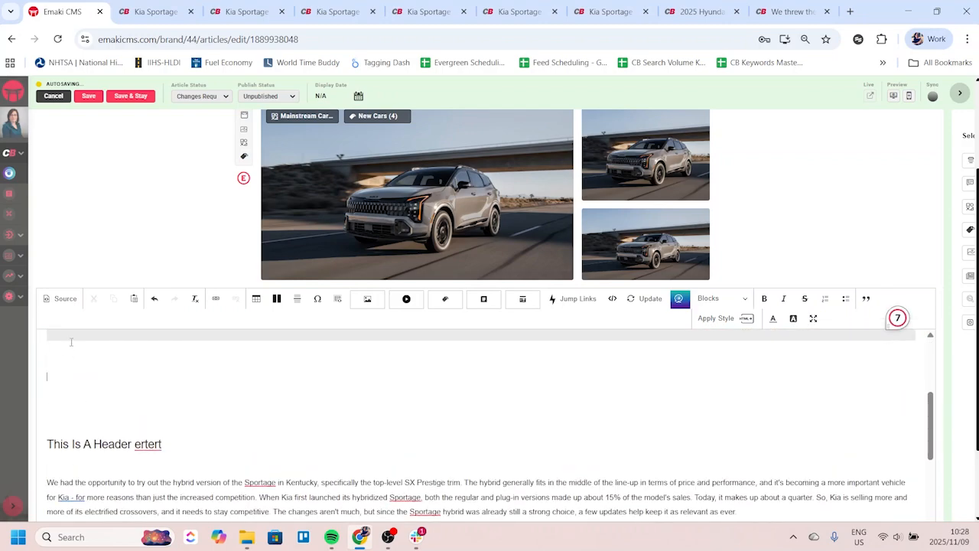
{"action": "key", "text": "shift+Up"}
{"action": "key", "text": "shift+Up"}
{"action": "key", "text": "shift+Up"}
{"action": "key", "text": "shift+Up"}
{"action": "key", "text": "shift+Up"}
{"action": "key", "text": "shift+Up"}
{"action": "key", "text": "shift+Up"}
{"action": "key", "text": "shift+Up"}
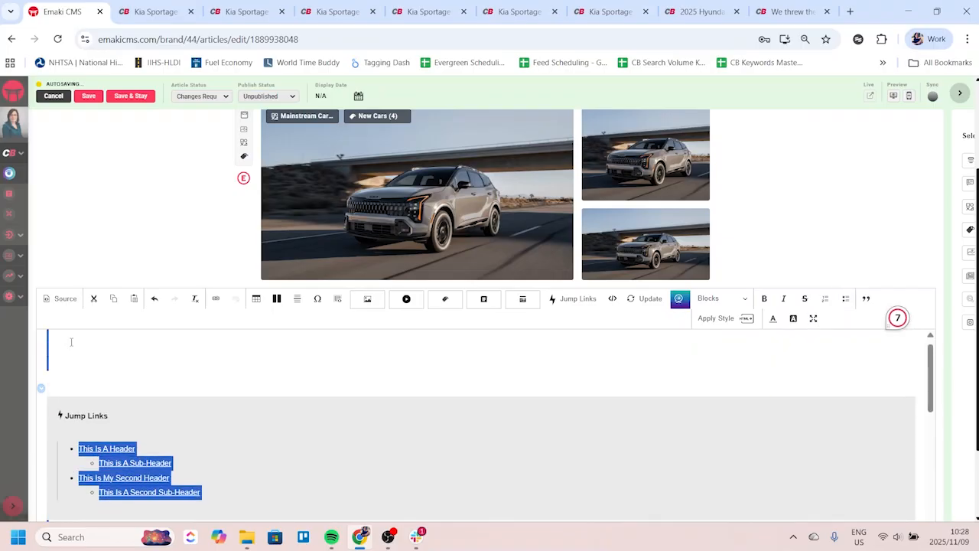
{"action": "key", "text": "BackSpace"}
{"action": "key", "text": "Return"}
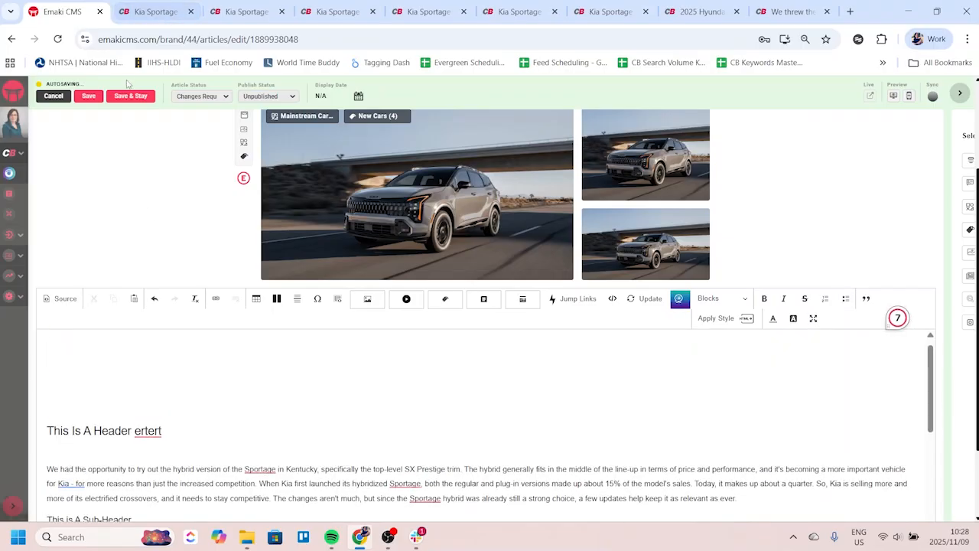
{"action": "left_click", "coordinate": [130, 97]}
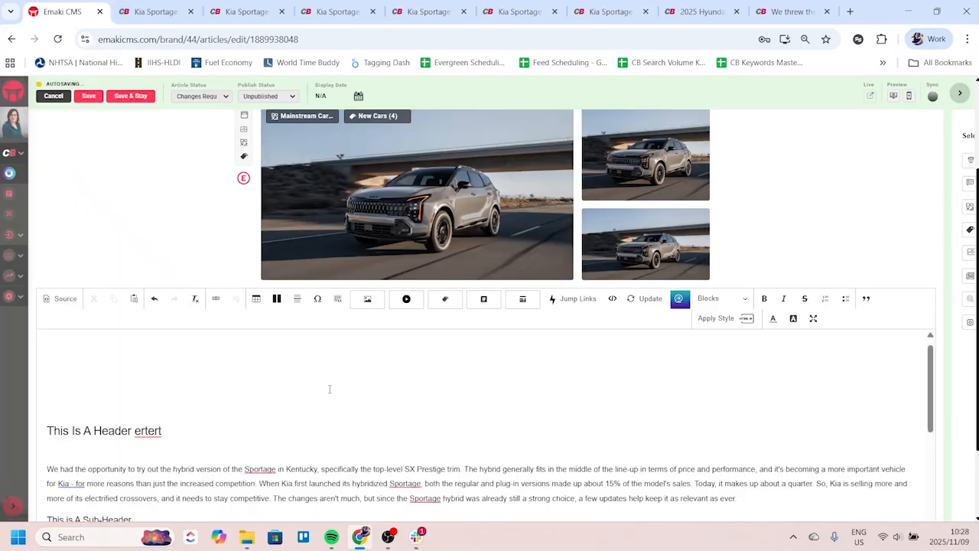
Step: Regenerate the Jump Links box from the article's current headings
{"action": "left_click", "coordinate": [572, 298]}
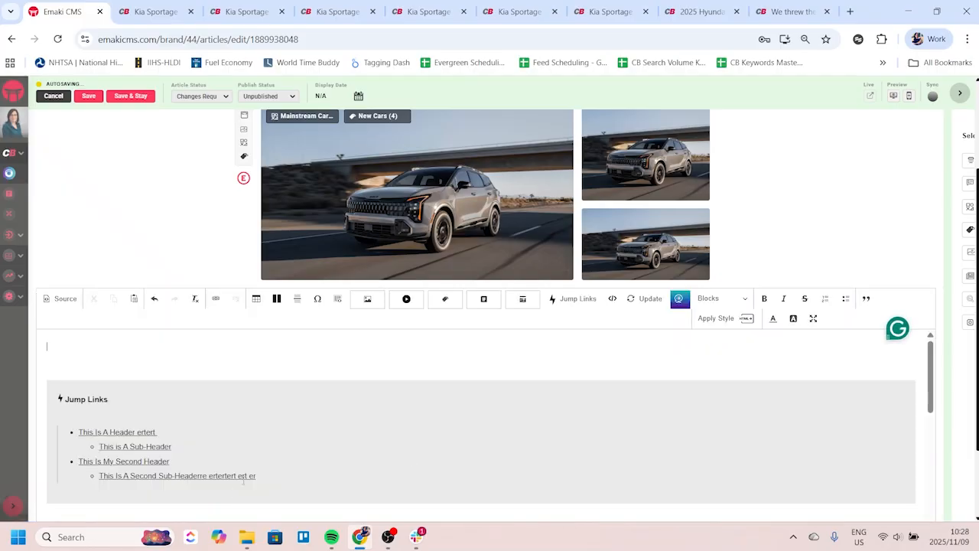
{"action": "scroll", "coordinate": [237, 468], "scroll_direction": "down", "scroll_amount": 2}
{"action": "scroll", "coordinate": [211, 368], "scroll_direction": "up", "scroll_amount": 1}
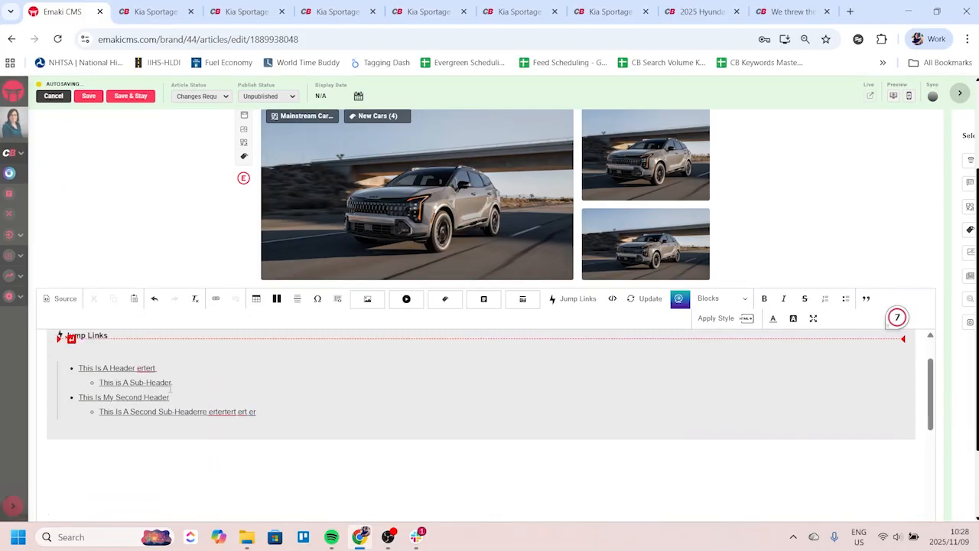
{"action": "scroll", "coordinate": [169, 381], "scroll_direction": "up", "scroll_amount": 1}
{"action": "scroll", "coordinate": [125, 403], "scroll_direction": "down", "scroll_amount": 2}
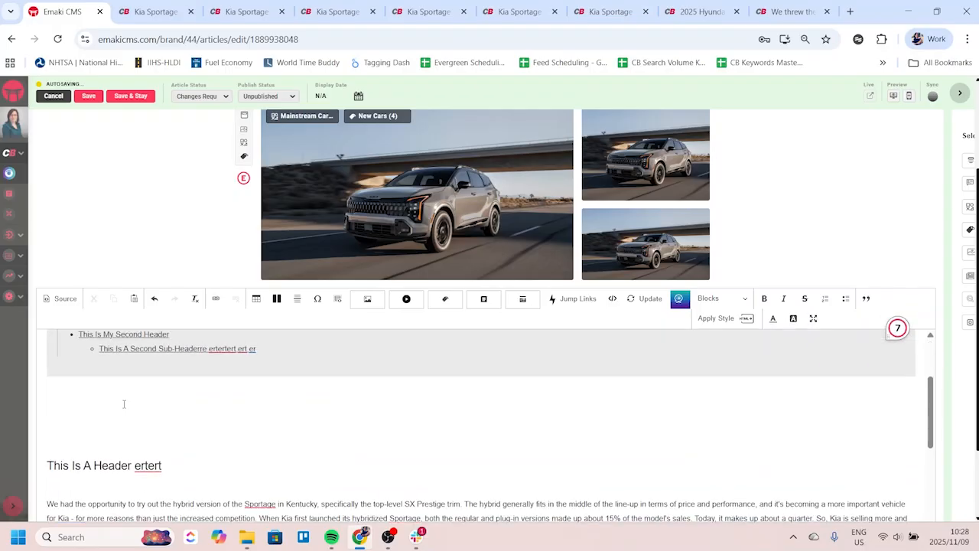
{"action": "scroll", "coordinate": [68, 350], "scroll_direction": "up", "scroll_amount": 2}
{"action": "scroll", "coordinate": [68, 367], "scroll_direction": "down", "scroll_amount": 3}
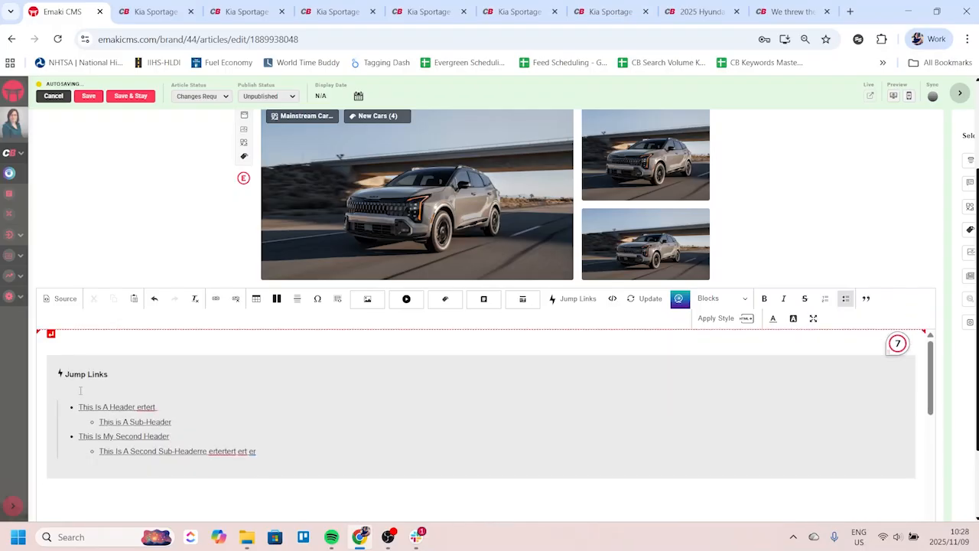
Step: Delete the empty line below the Jump Links box and save, staying in the editor
{"action": "left_click_drag", "start_coordinate": [61, 436], "coordinate": [51, 459]}
{"action": "key", "text": "BackSpace"}
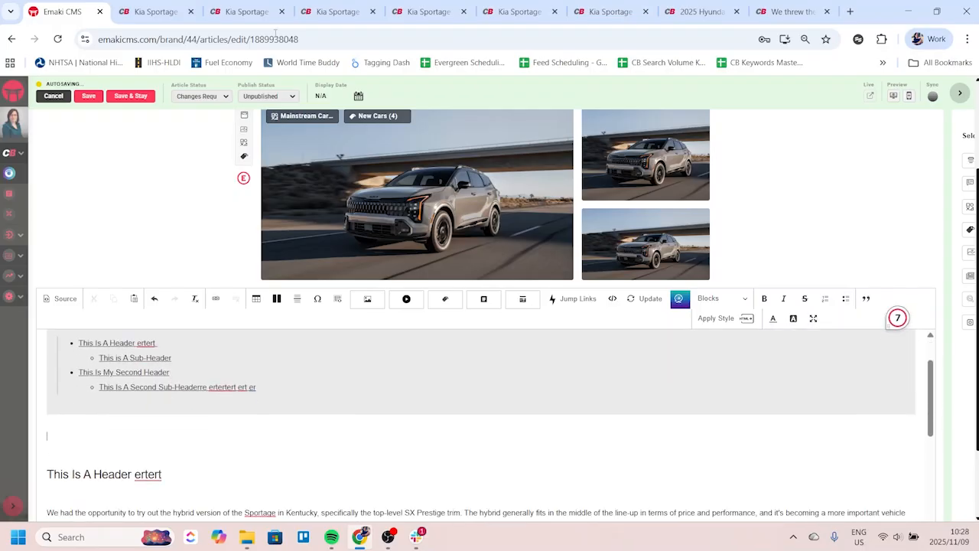
{"action": "left_click", "coordinate": [132, 96]}
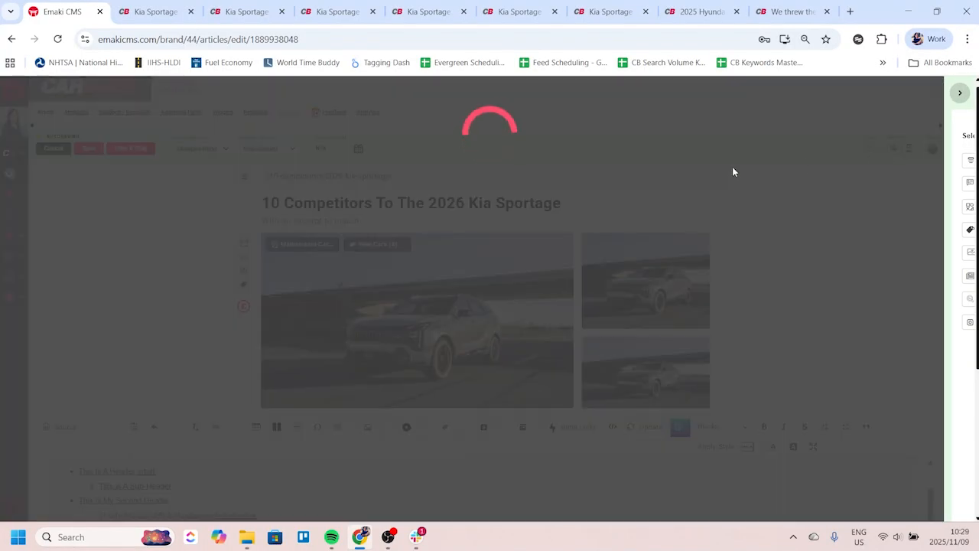
Step: Expand the first jump link and This Is My Second Header, then jump to that section
{"action": "scroll", "coordinate": [244, 183], "scroll_direction": "down", "scroll_amount": 3}
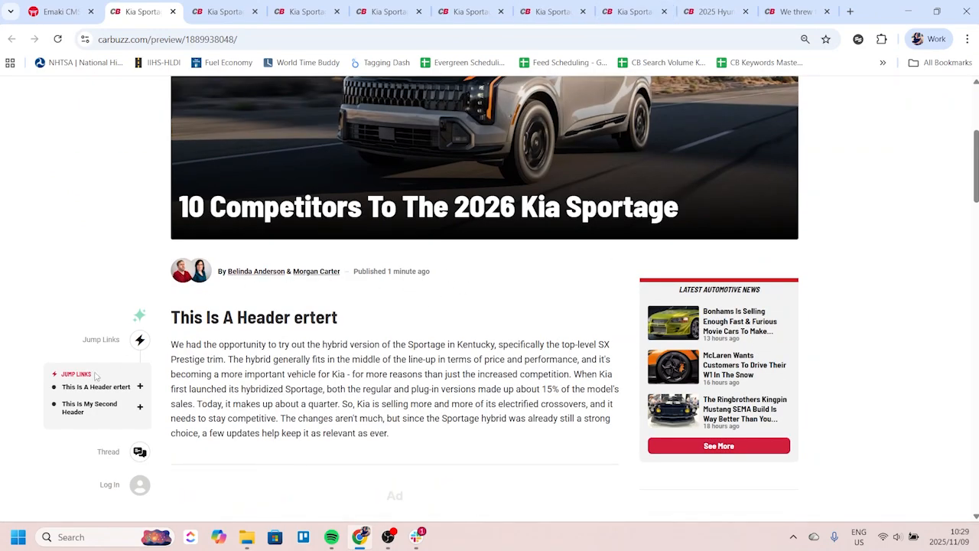
{"action": "left_click", "coordinate": [140, 386]}
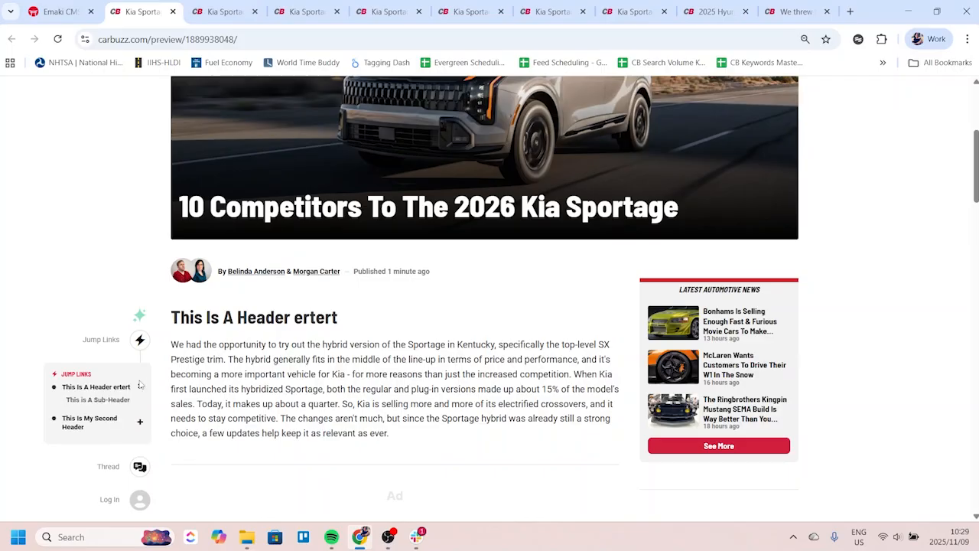
{"action": "scroll", "coordinate": [140, 386], "scroll_direction": "down", "scroll_amount": 1}
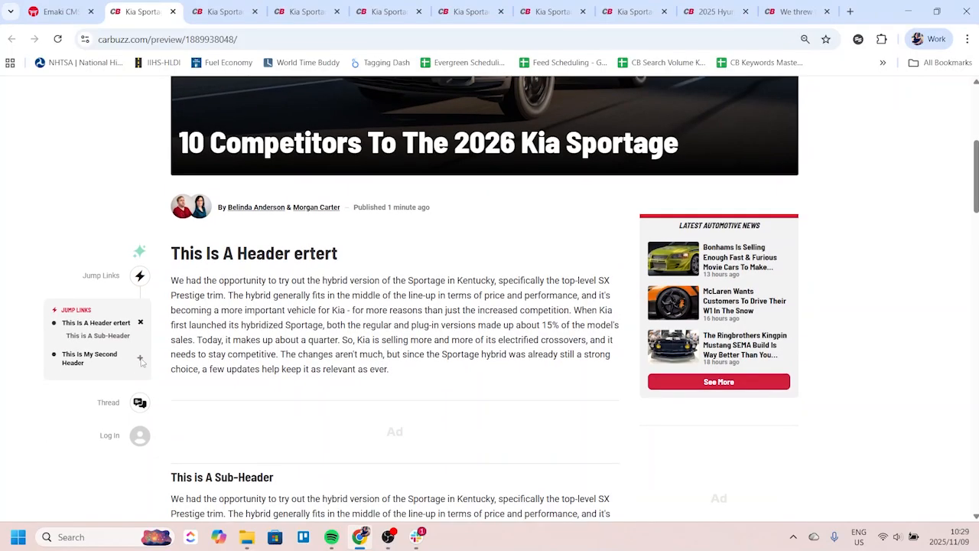
{"action": "left_click", "coordinate": [140, 358]}
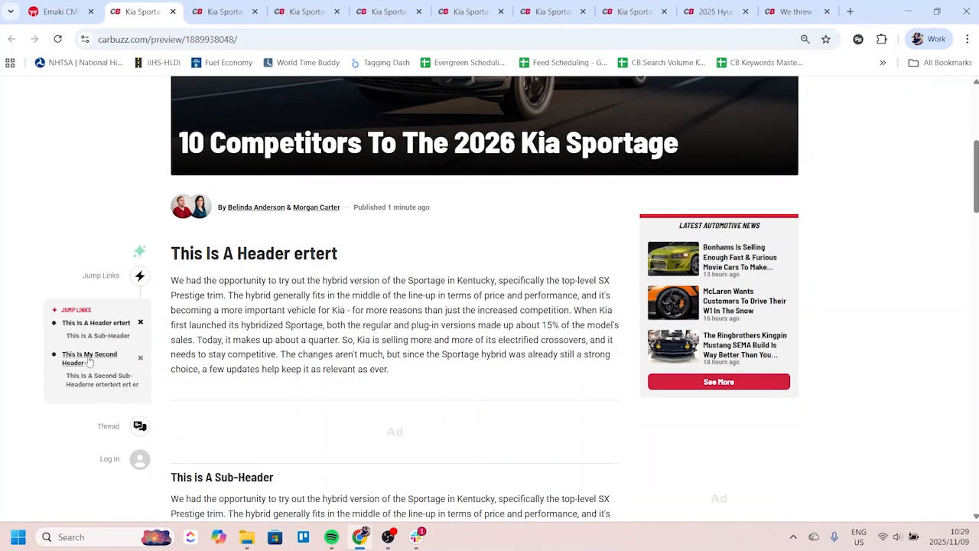
{"action": "left_click", "coordinate": [89, 359]}
{"action": "scroll", "coordinate": [280, 328], "scroll_direction": "up", "scroll_amount": 10}
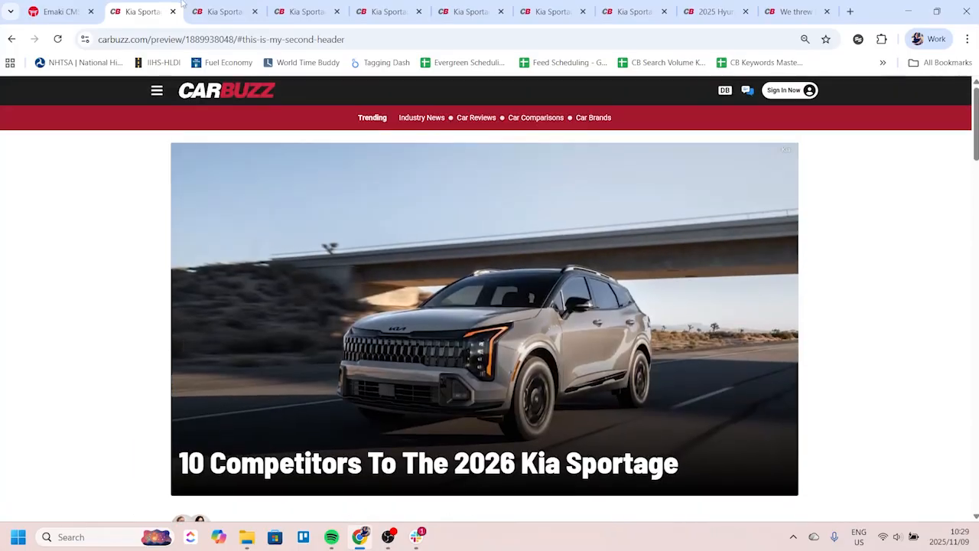
Step: In the editor, add an empty line above Jump Links and type test text 'kyr;tlkr;dlgkdf;glkd;f'
{"action": "left_click", "coordinate": [62, 11]}
{"action": "scroll", "coordinate": [68, 373], "scroll_direction": "down", "scroll_amount": 3}
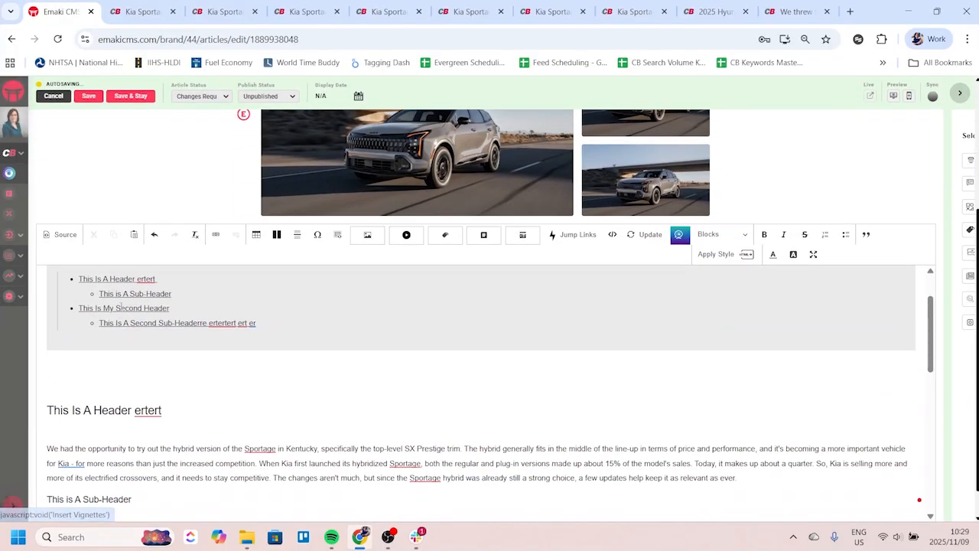
{"action": "scroll", "coordinate": [66, 310], "scroll_direction": "up", "scroll_amount": 2}
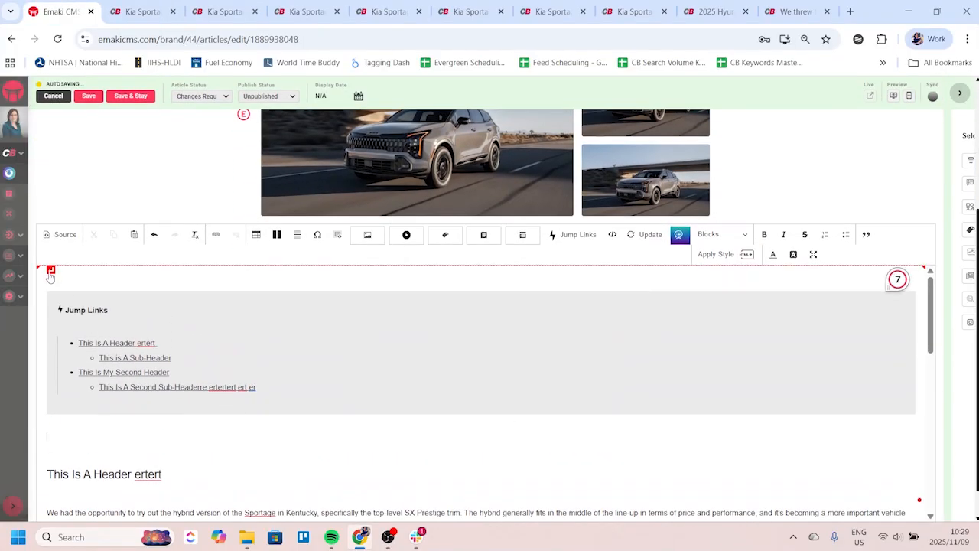
{"action": "left_click", "coordinate": [49, 275]}
{"action": "key", "text": "Return"}
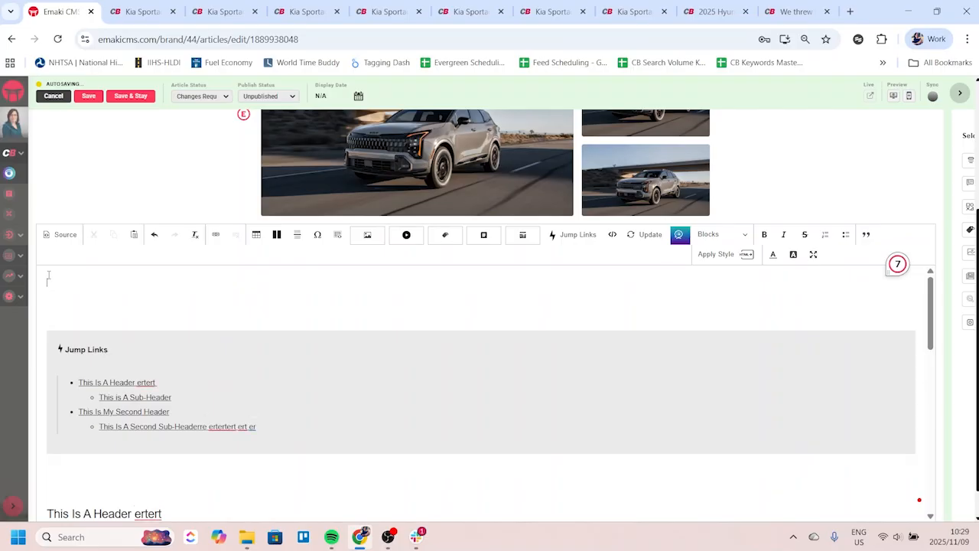
{"action": "key", "text": "Down"}
{"action": "key", "text": "Down"}
{"action": "key", "text": "Down"}
{"action": "scroll", "coordinate": [117, 436], "scroll_direction": "down", "scroll_amount": 1}
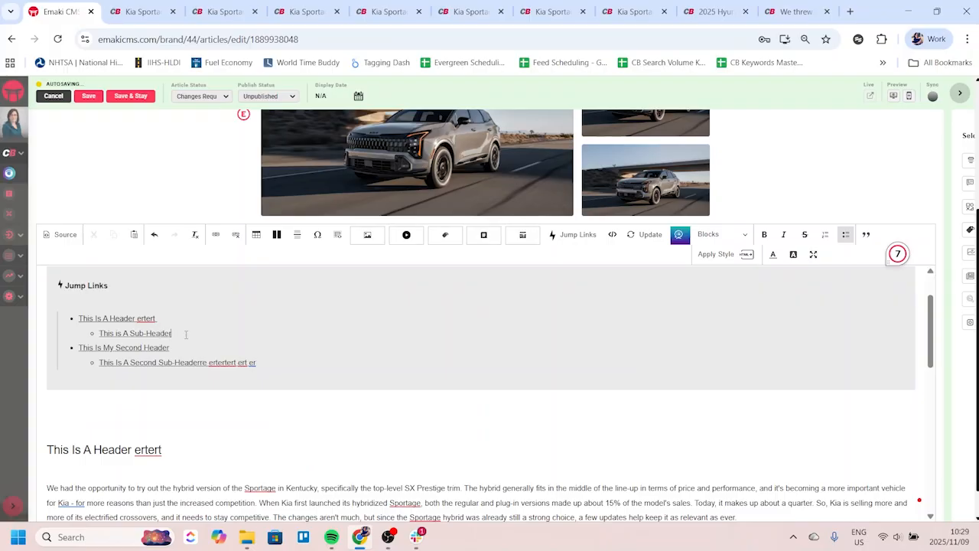
{"action": "type", "text": "kyr;tlkr;dlgkdf;glkd;flg"}
{"action": "scroll", "coordinate": [169, 380], "scroll_direction": "down", "scroll_amount": 2}
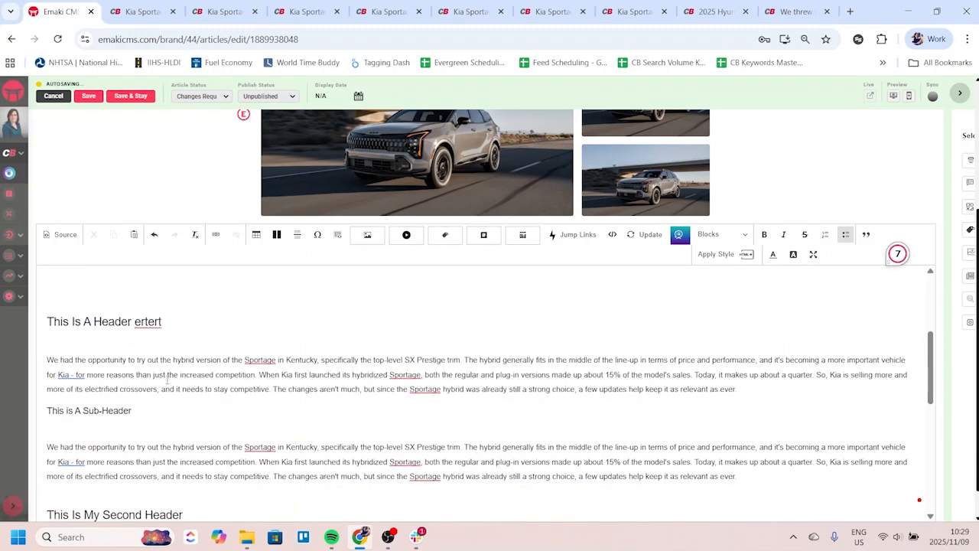
Step: Check the heading levels of the first header, This Is My Second Header and This is A Sub-Header
{"action": "left_click", "coordinate": [145, 322]}
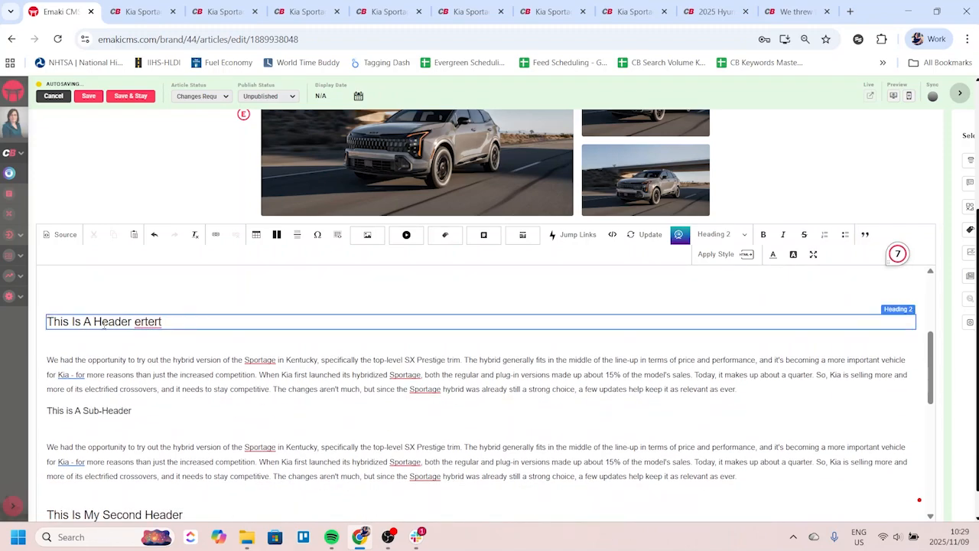
{"action": "scroll", "coordinate": [143, 467], "scroll_direction": "down", "scroll_amount": 1}
{"action": "left_click", "coordinate": [145, 451]}
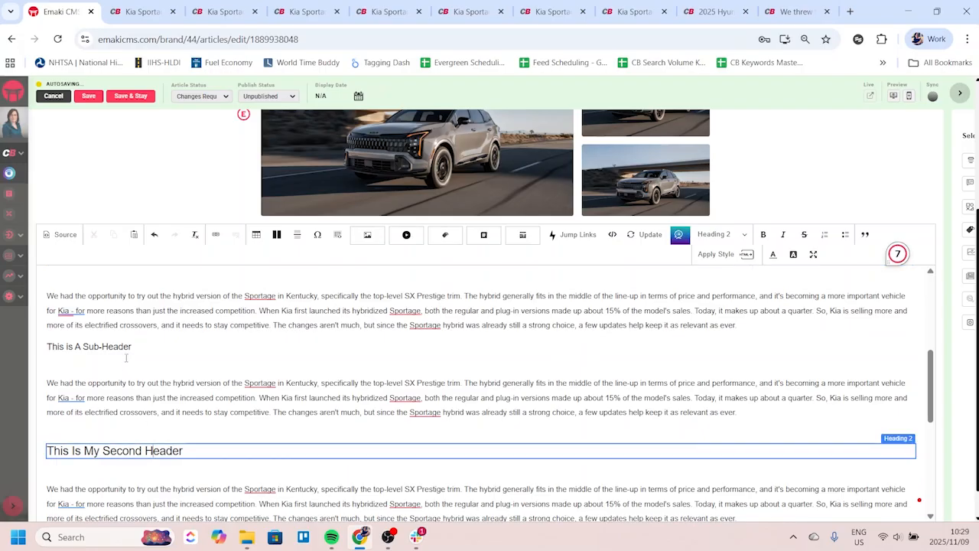
{"action": "left_click", "coordinate": [146, 348]}
{"action": "scroll", "coordinate": [147, 367], "scroll_direction": "up", "scroll_amount": 3}
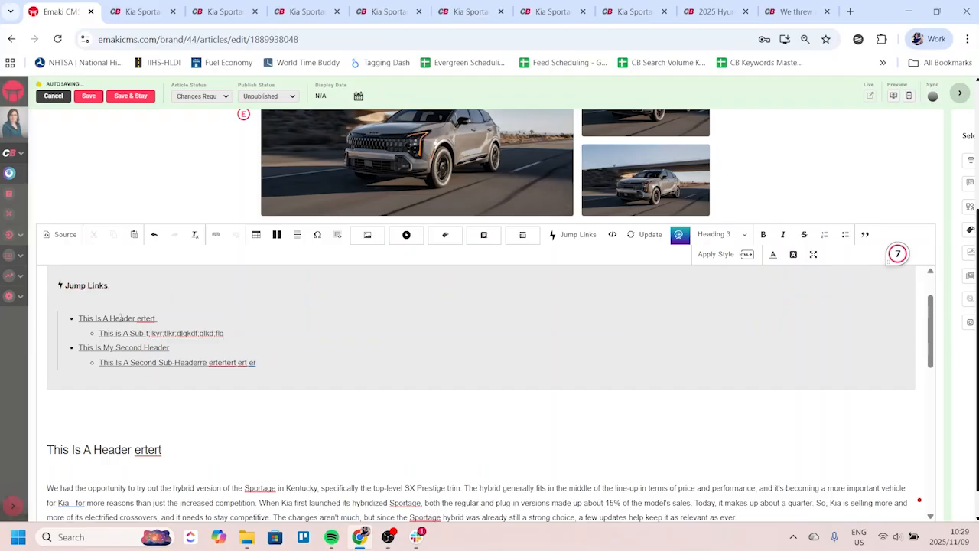
{"action": "scroll", "coordinate": [121, 318], "scroll_direction": "up", "scroll_amount": 1}
Step: Delete the old Jump Links block and generate a fresh one from the headers
{"action": "left_click", "coordinate": [57, 279]}
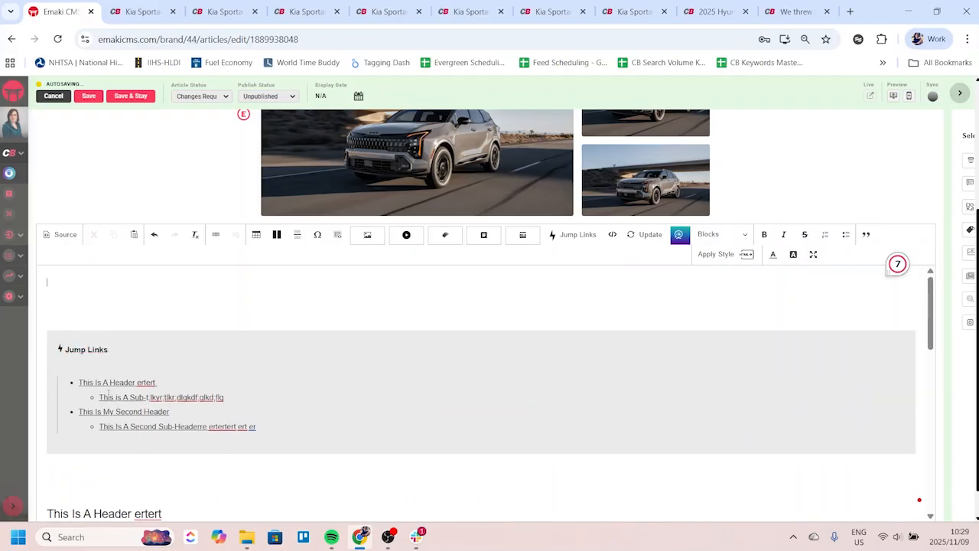
{"action": "scroll", "coordinate": [108, 392], "scroll_direction": "down", "scroll_amount": 2}
{"action": "scroll", "coordinate": [122, 283], "scroll_direction": "up", "scroll_amount": 2}
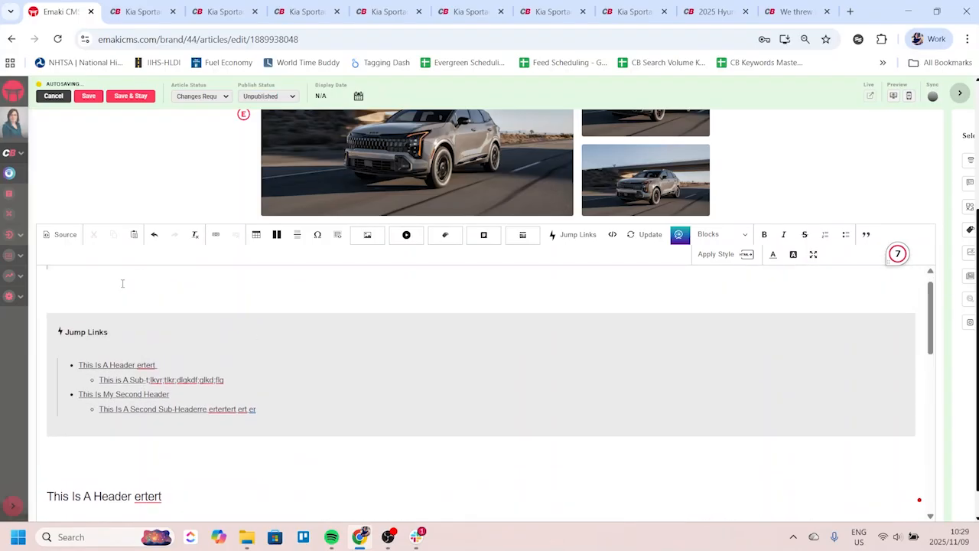
{"action": "left_click_drag", "start_coordinate": [86, 288], "coordinate": [59, 489]}
{"action": "key", "text": "BackSpace"}
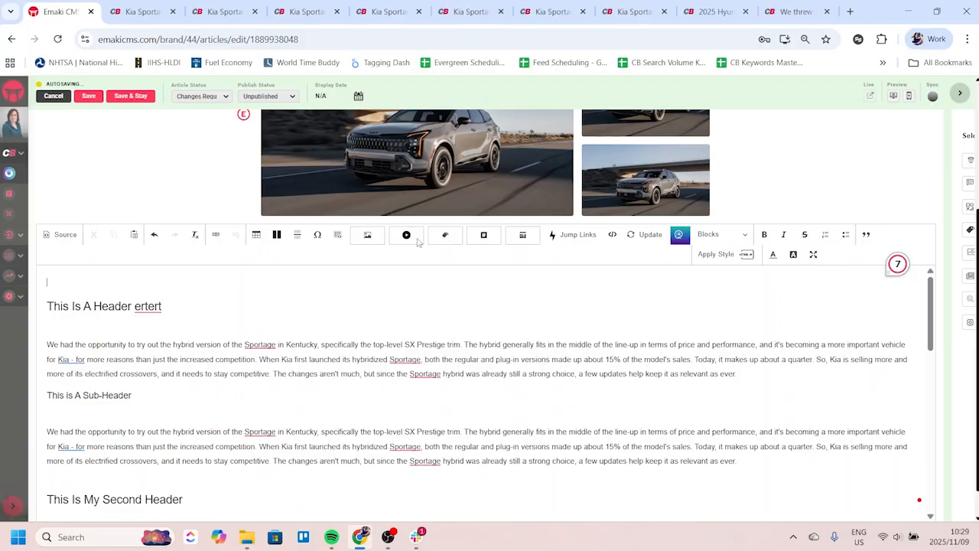
{"action": "left_click", "coordinate": [575, 234]}
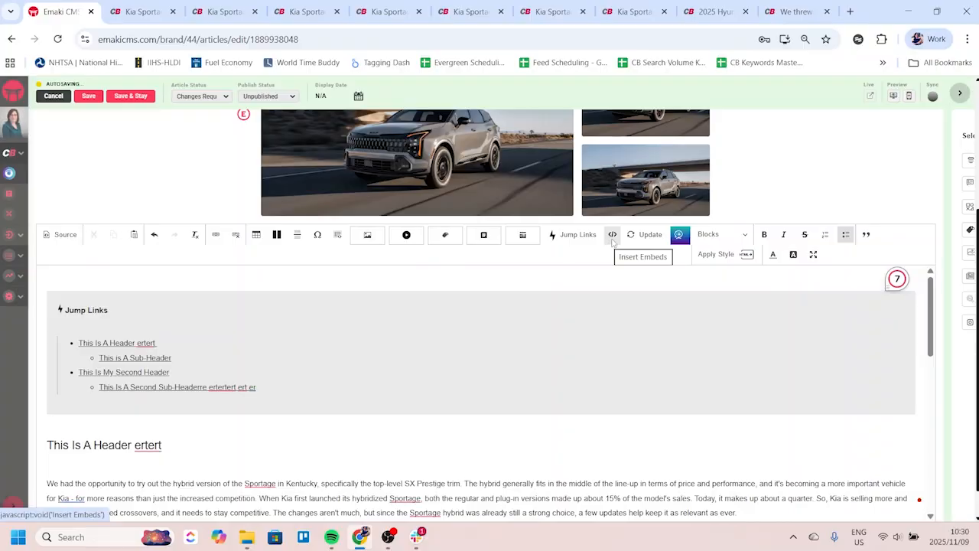
Step: Search the web for 'best yellow cars' and open the CarBuzz yellow-paint cars article
{"action": "left_click", "coordinate": [795, 11]}
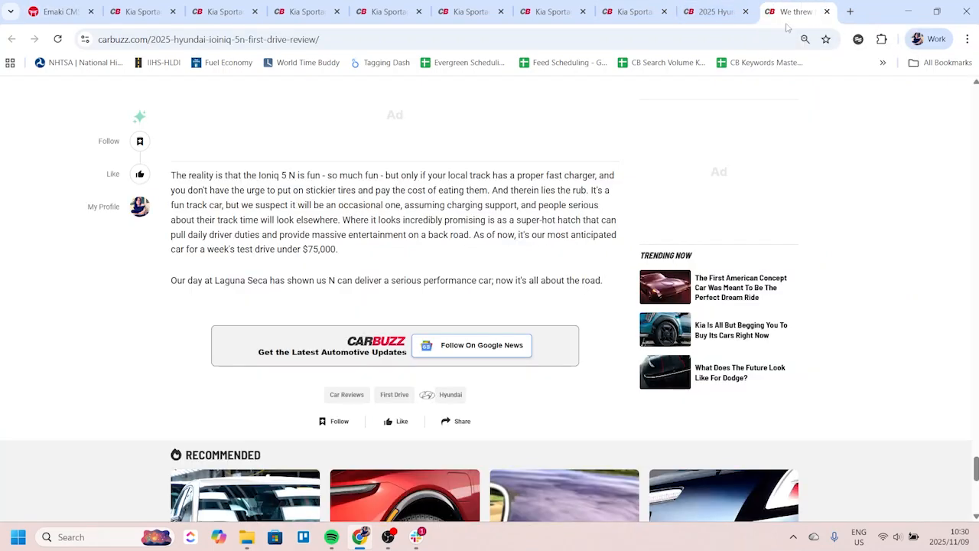
{"action": "left_click", "coordinate": [738, 35]}
{"action": "type", "text": "best yellow cars"}
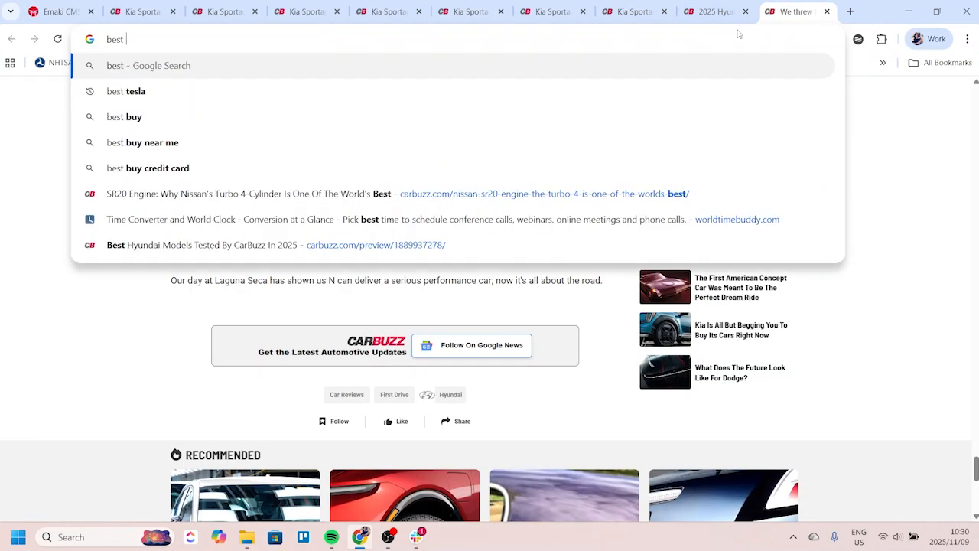
{"action": "key", "text": "Return"}
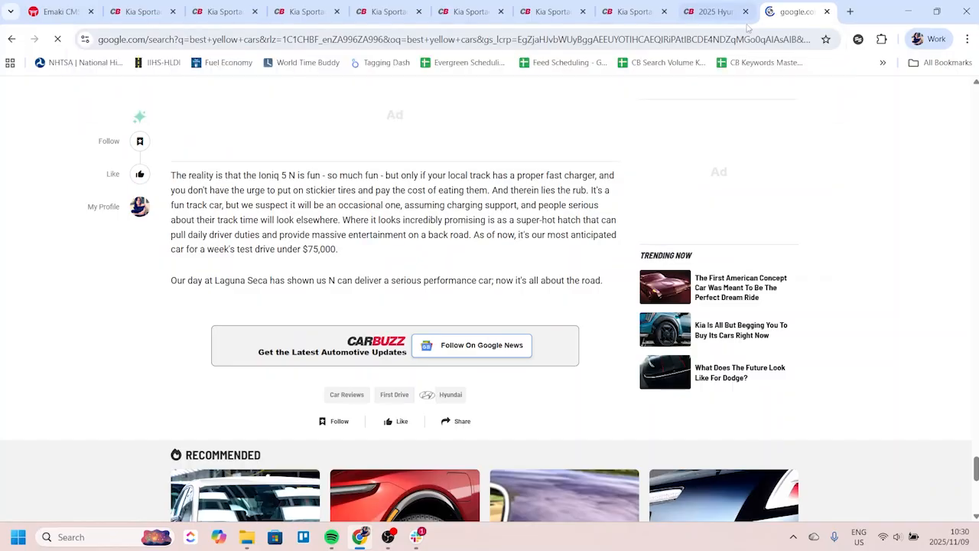
{"action": "left_click", "coordinate": [297, 231]}
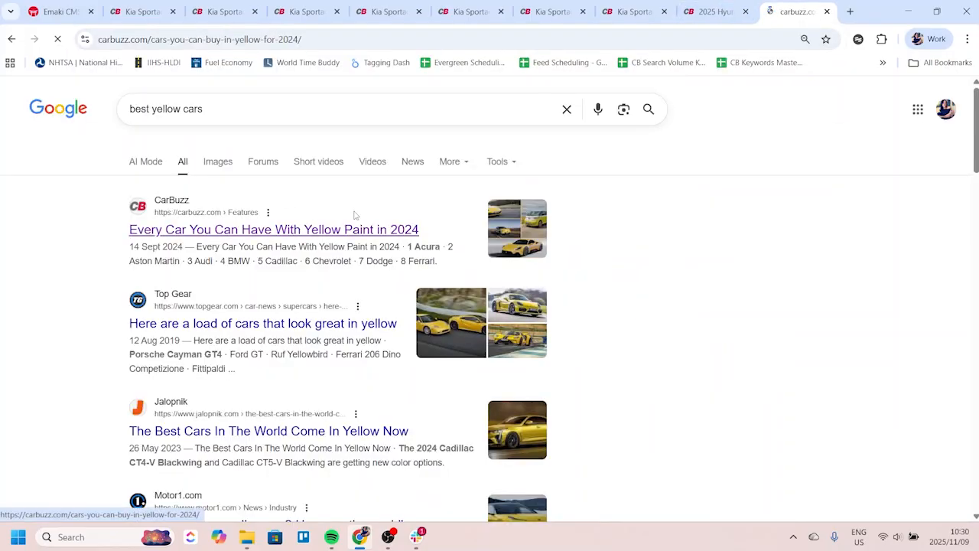
Step: Browse the article and page through six photos of the embedded Instagram post, then return to the editor
{"action": "scroll", "coordinate": [526, 257], "scroll_direction": "down", "scroll_amount": 5}
{"action": "scroll", "coordinate": [527, 257], "scroll_direction": "down", "scroll_amount": 10}
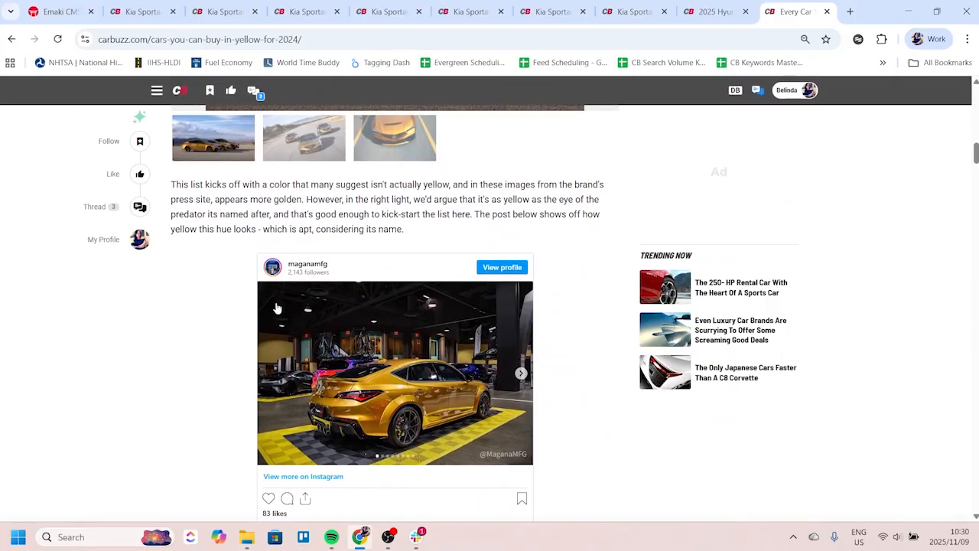
{"action": "scroll", "coordinate": [536, 287], "scroll_direction": "down", "scroll_amount": 3}
{"action": "scroll", "coordinate": [520, 286], "scroll_direction": "up", "scroll_amount": 2}
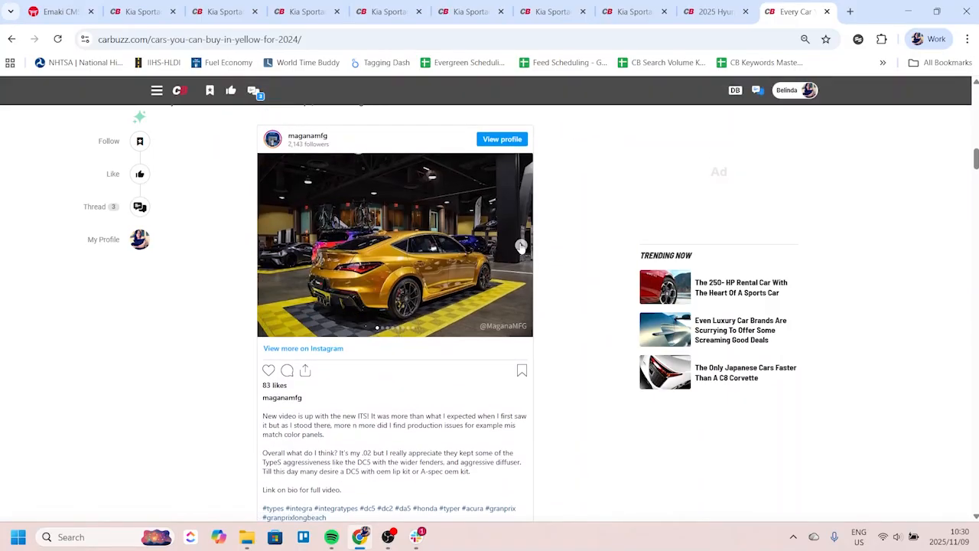
{"action": "left_click", "coordinate": [521, 246]}
{"action": "left_click", "coordinate": [522, 246]}
{"action": "left_click", "coordinate": [522, 245]}
{"action": "left_click", "coordinate": [522, 246]}
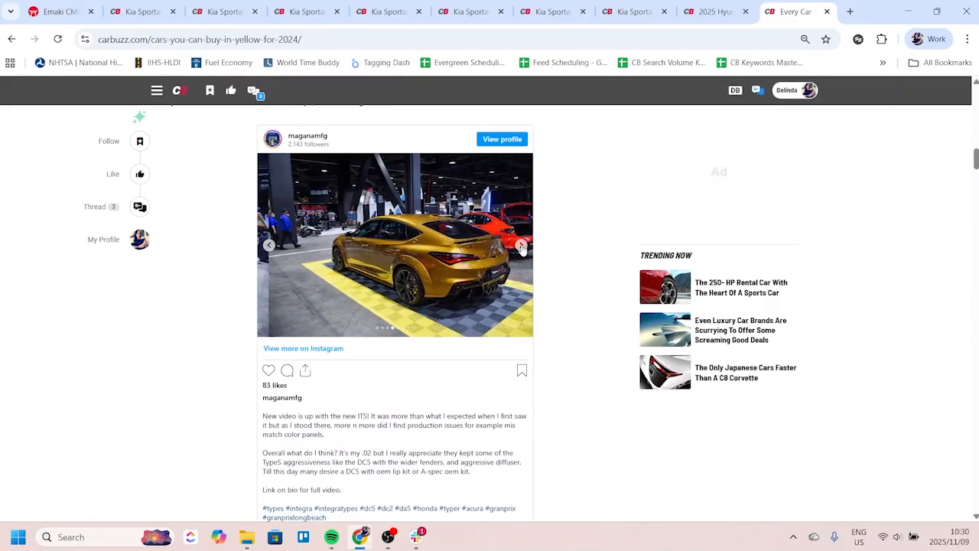
{"action": "left_click", "coordinate": [522, 246]}
{"action": "left_click", "coordinate": [522, 245]}
{"action": "scroll", "coordinate": [599, 302], "scroll_direction": "up", "scroll_amount": 3}
{"action": "scroll", "coordinate": [599, 302], "scroll_direction": "up", "scroll_amount": 1}
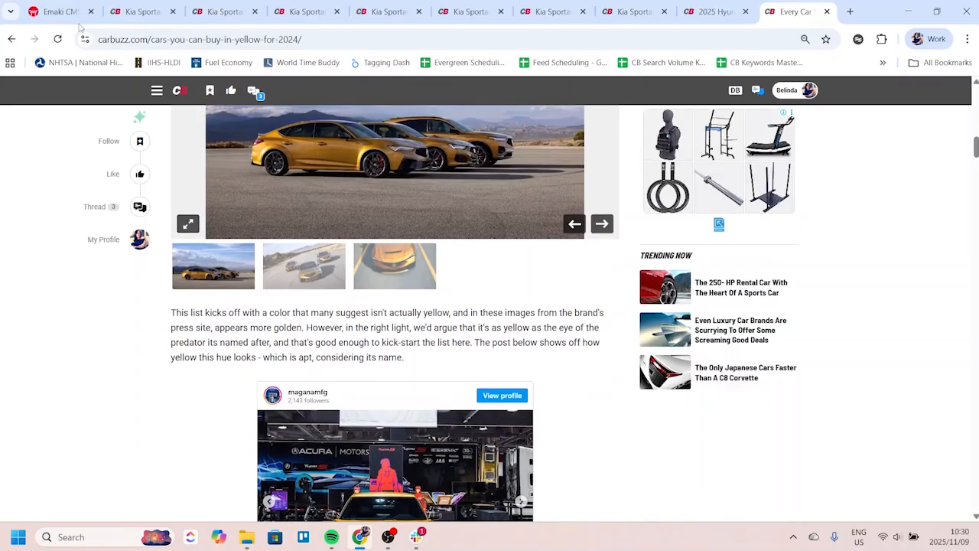
{"action": "key", "text": "ctrl+1"}
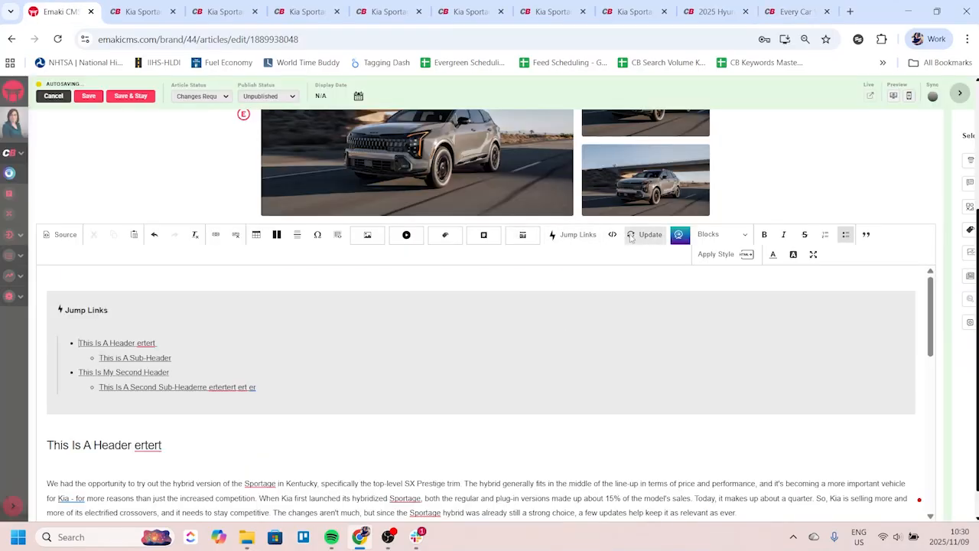
Step: Add empty lines after the sub-header's paragraph and bring up the Insert Embed dialog
{"action": "scroll", "coordinate": [141, 423], "scroll_direction": "down", "scroll_amount": 3}
{"action": "scroll", "coordinate": [141, 422], "scroll_direction": "down", "scroll_amount": 2}
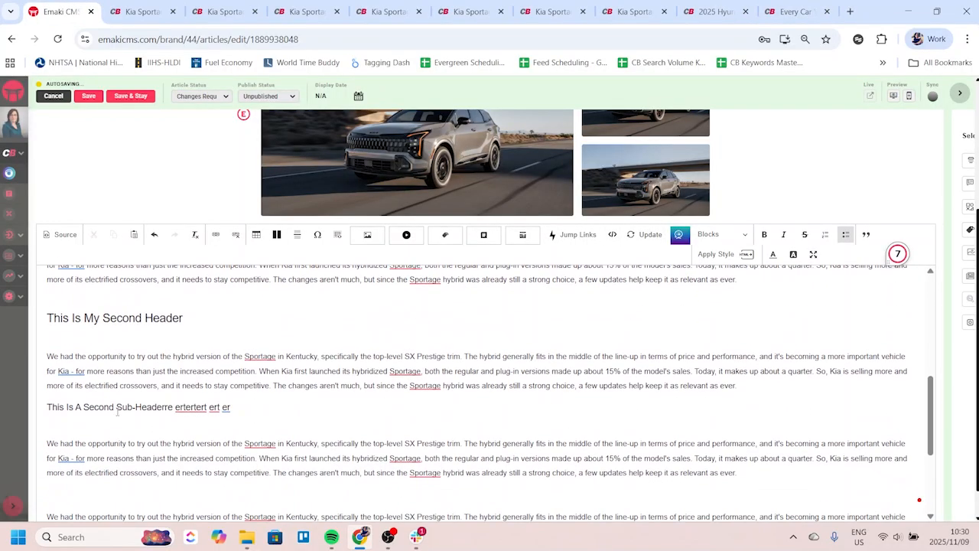
{"action": "scroll", "coordinate": [120, 410], "scroll_direction": "up", "scroll_amount": 2}
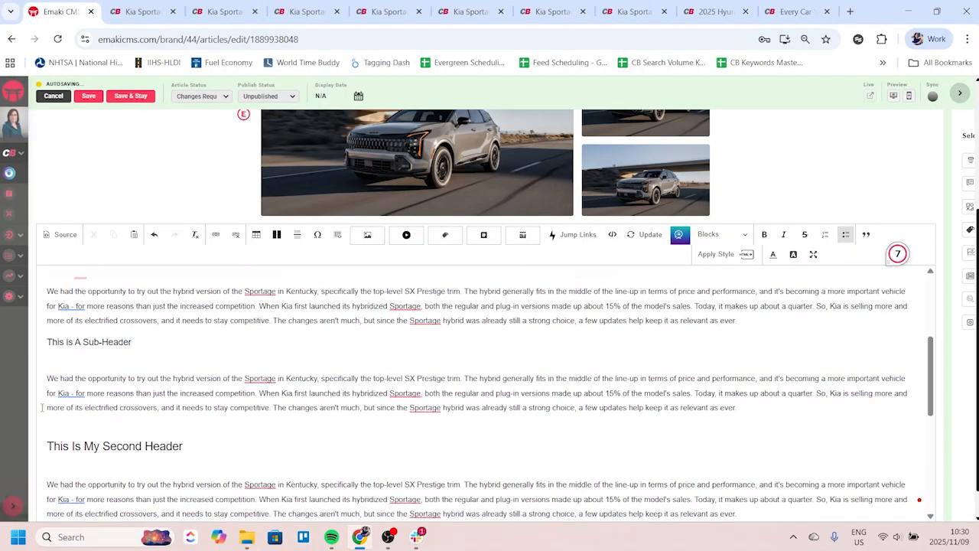
{"action": "left_click", "coordinate": [769, 404]}
{"action": "key", "text": "Return"}
{"action": "key", "text": "Return"}
{"action": "key", "text": "Return"}
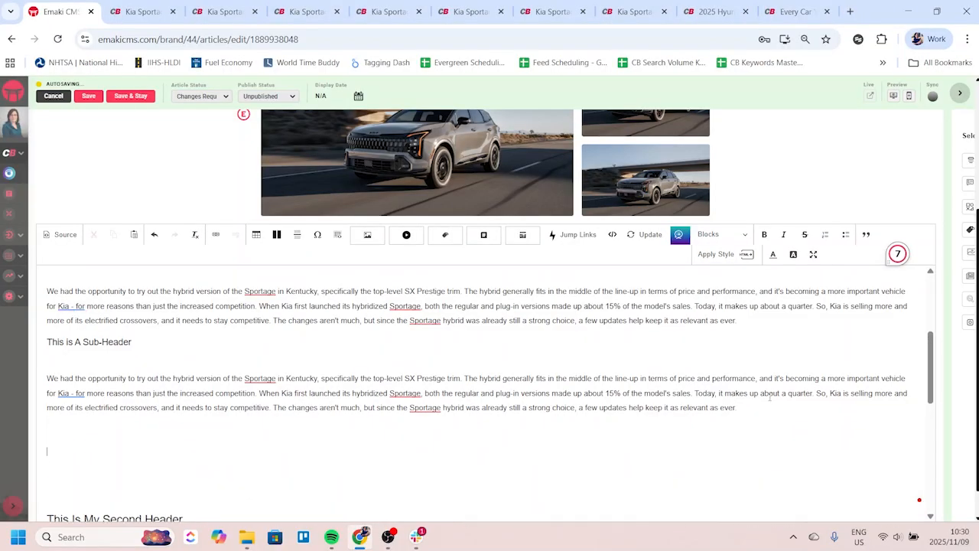
{"action": "scroll", "coordinate": [510, 408], "scroll_direction": "down", "scroll_amount": 1}
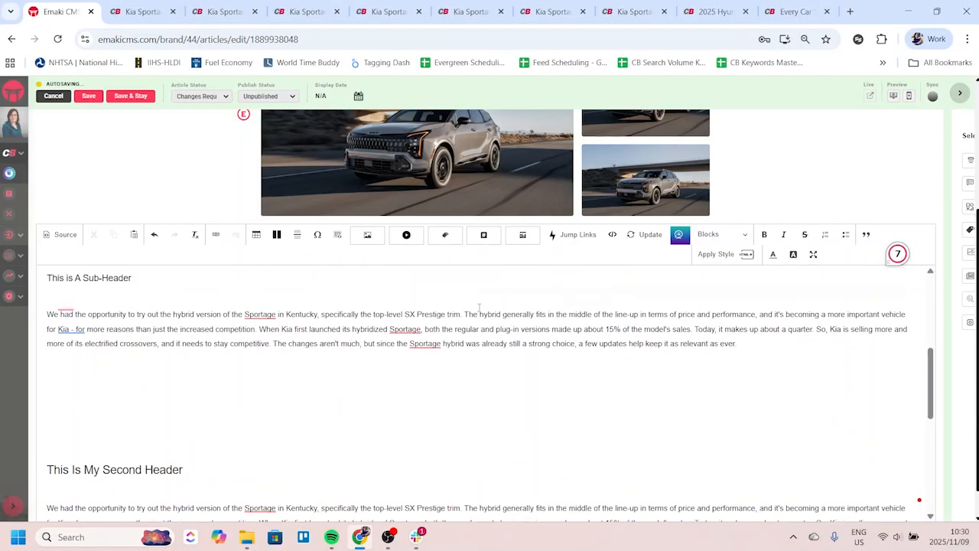
{"action": "left_click", "coordinate": [612, 234]}
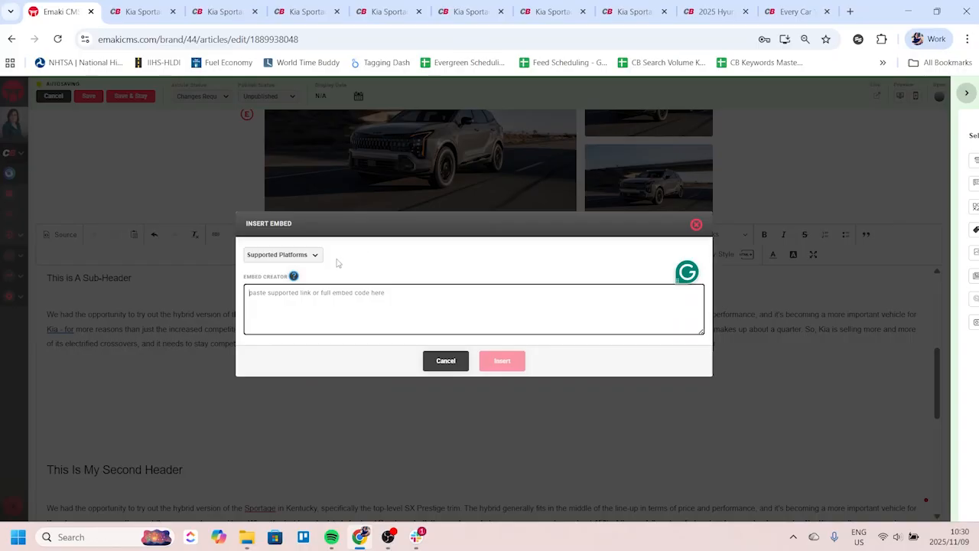
Step: Review the Supported Platforms list, then close the Insert Embed dialog without embedding anything
{"action": "left_click", "coordinate": [306, 258]}
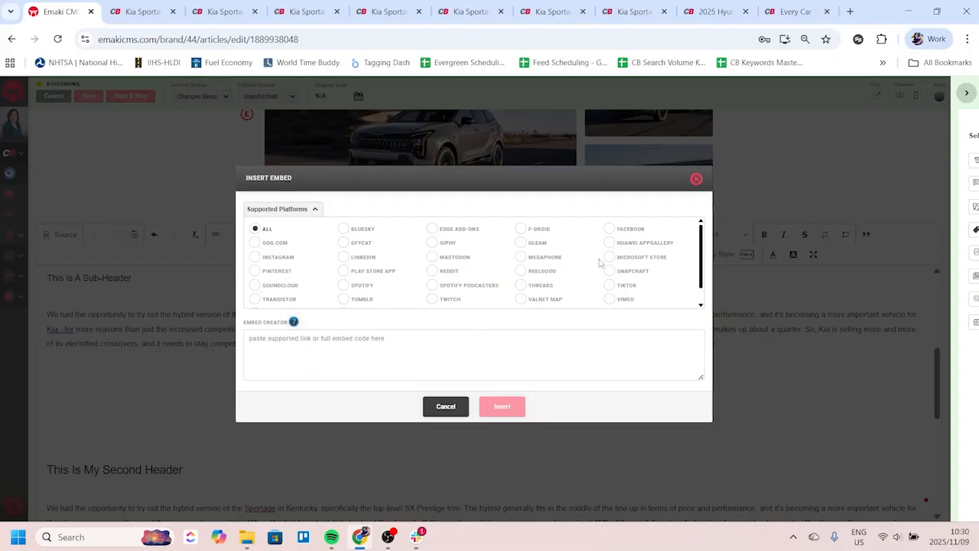
{"action": "left_click", "coordinate": [697, 179]}
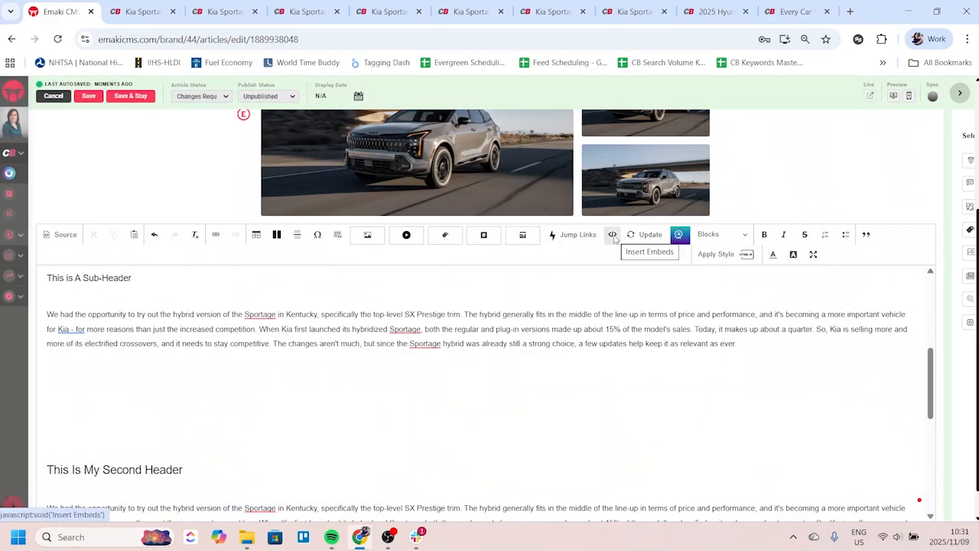
Step: Add empty lines above the Jump Links box and insert a dated Update block there
{"action": "left_click", "coordinate": [80, 407]}
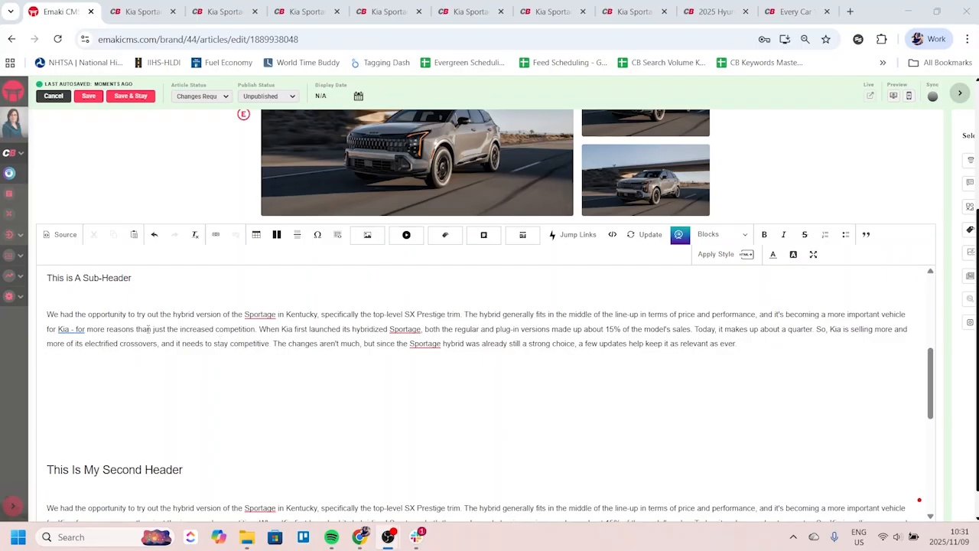
{"action": "left_click", "coordinate": [68, 405]}
{"action": "scroll", "coordinate": [73, 413], "scroll_direction": "up", "scroll_amount": 2}
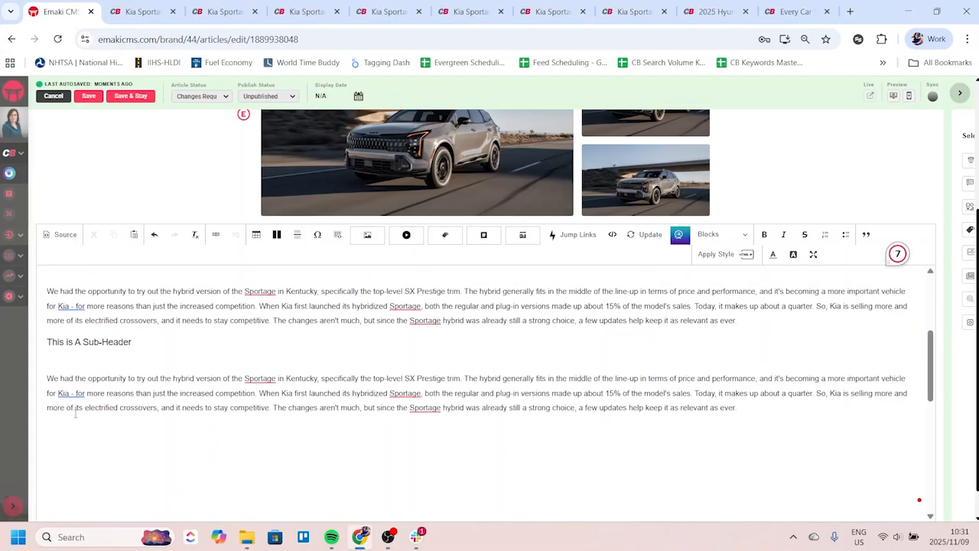
{"action": "scroll", "coordinate": [71, 420], "scroll_direction": "up", "scroll_amount": 5}
{"action": "scroll", "coordinate": [59, 310], "scroll_direction": "down", "scroll_amount": 3}
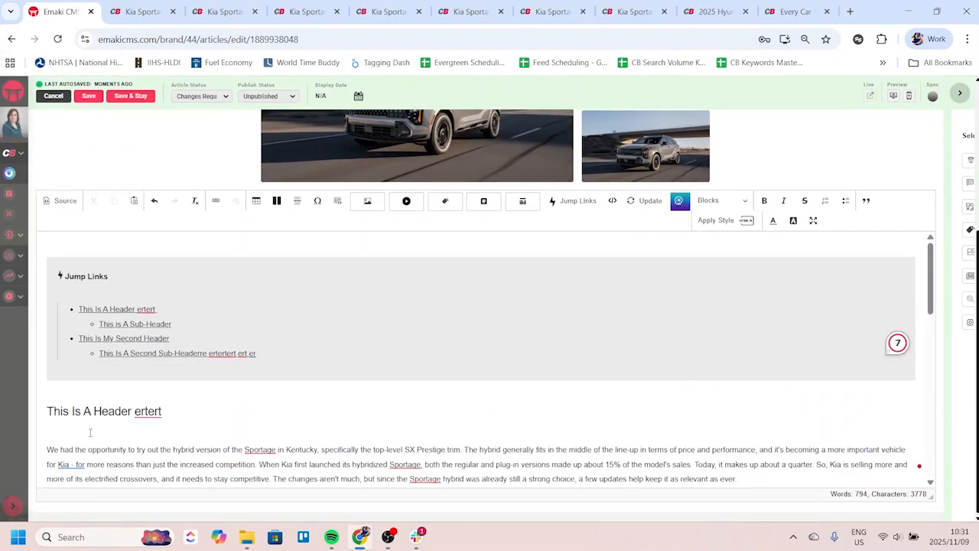
{"action": "left_click", "coordinate": [51, 300]}
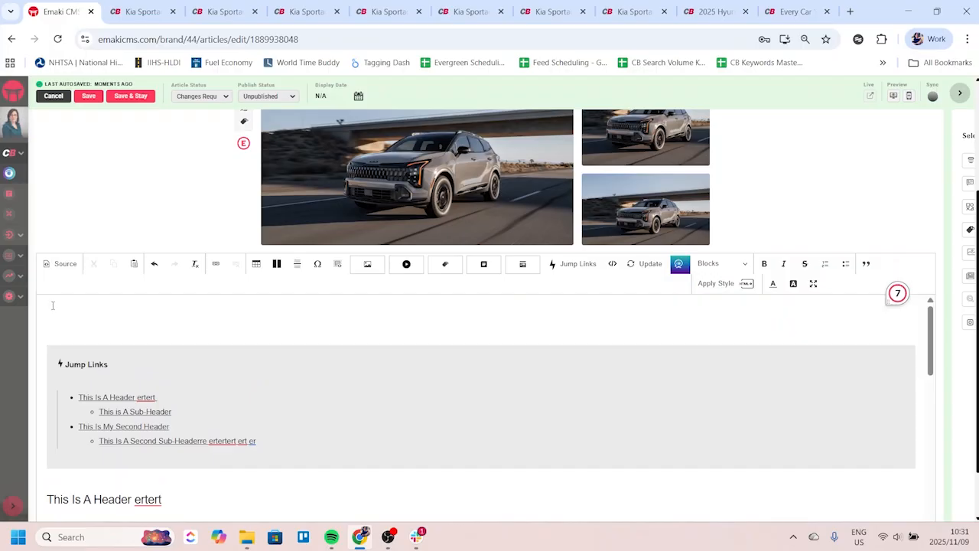
{"action": "left_click", "coordinate": [52, 306]}
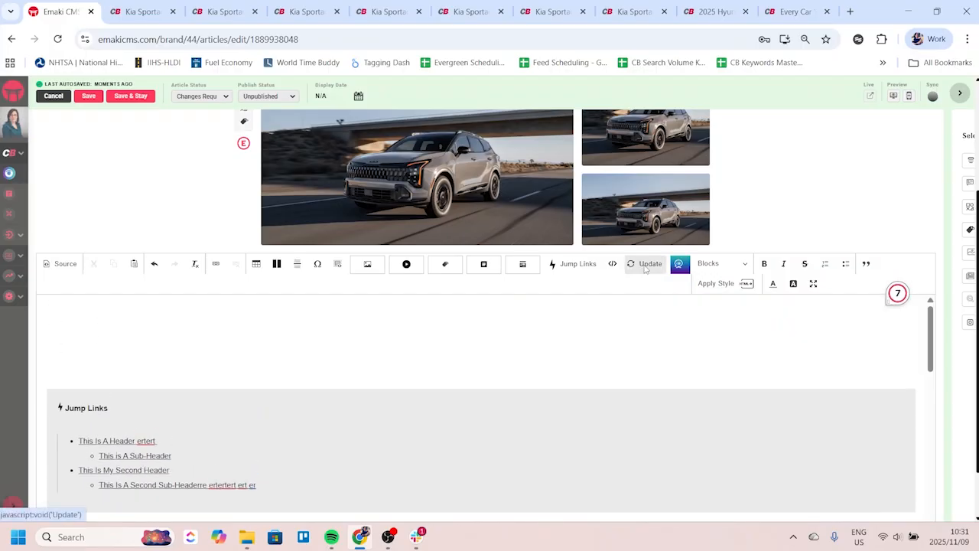
{"action": "left_click", "coordinate": [646, 268]}
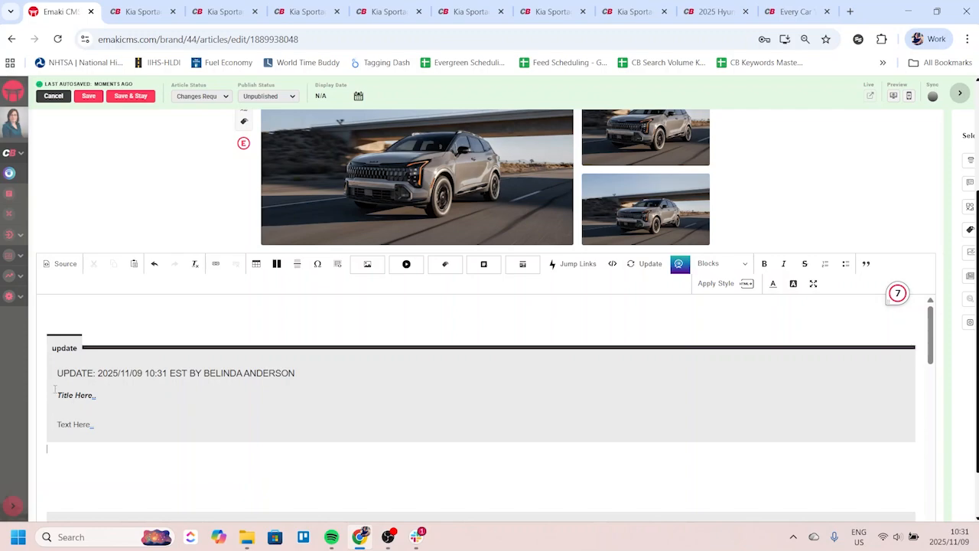
Step: Title the update 'We received new information from sao and so, and this', remove the body line, and save
{"action": "left_click_drag", "start_coordinate": [56, 396], "coordinate": [98, 395]}
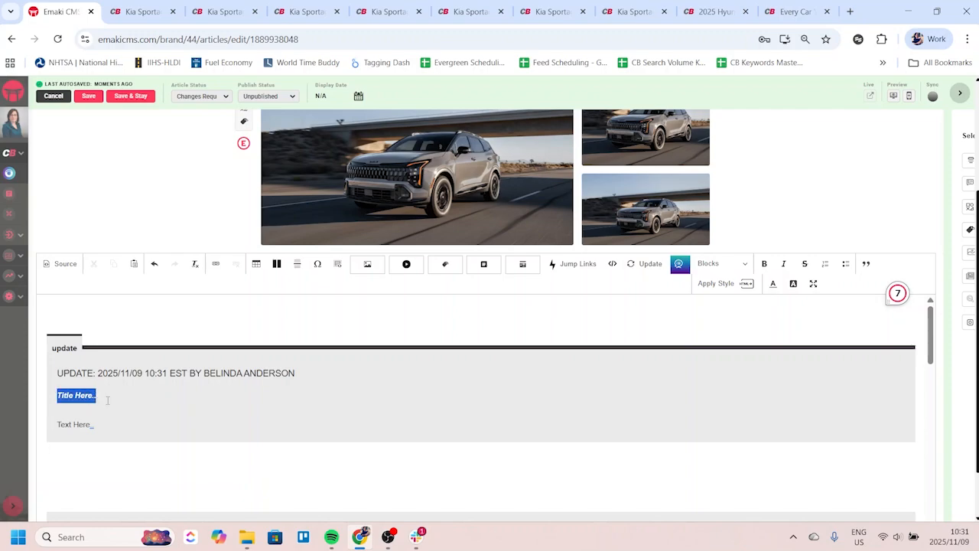
{"action": "type", "text": "We receive"}
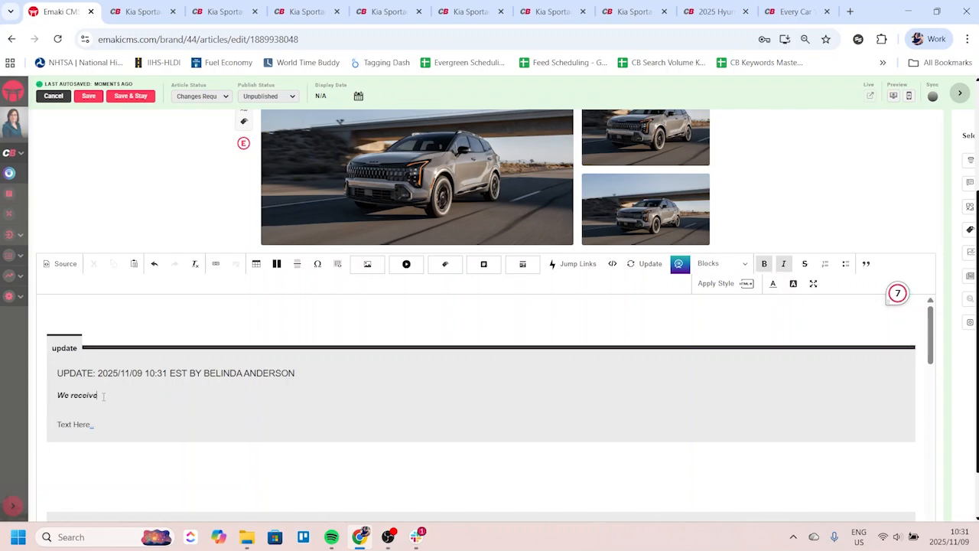
{"action": "type", "text": "d new information fro"}
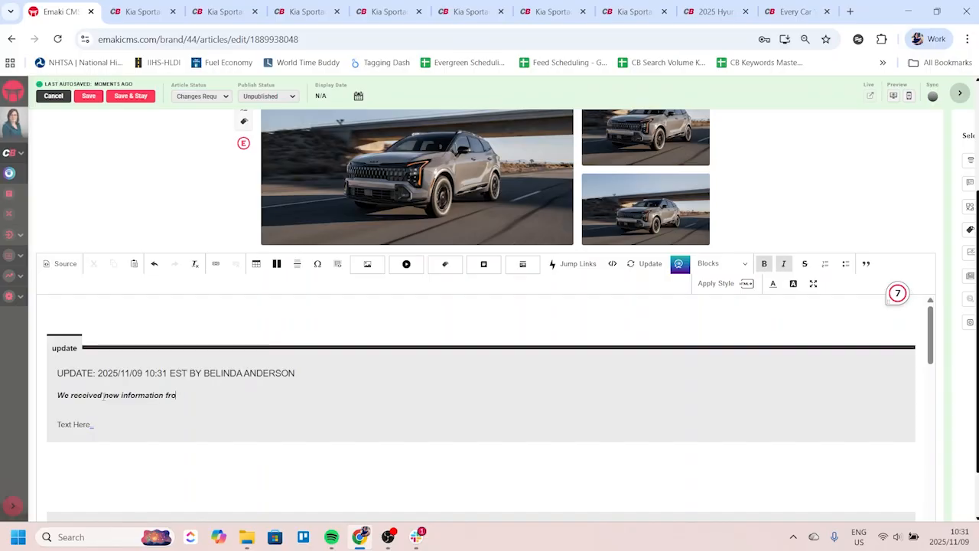
{"action": "type", "text": "m sa"}
{"action": "type", "text": "o and s"}
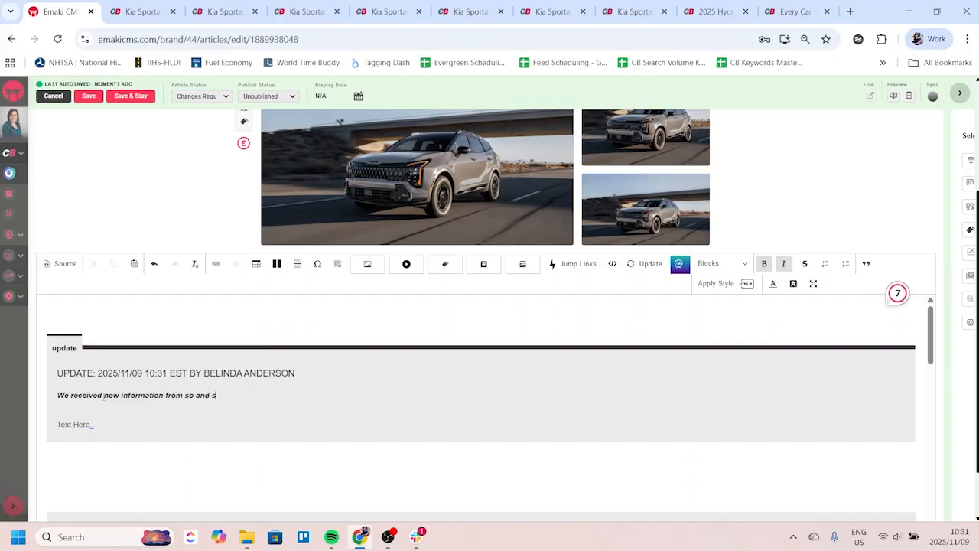
{"action": "type", "text": "o, and this is now correct."}
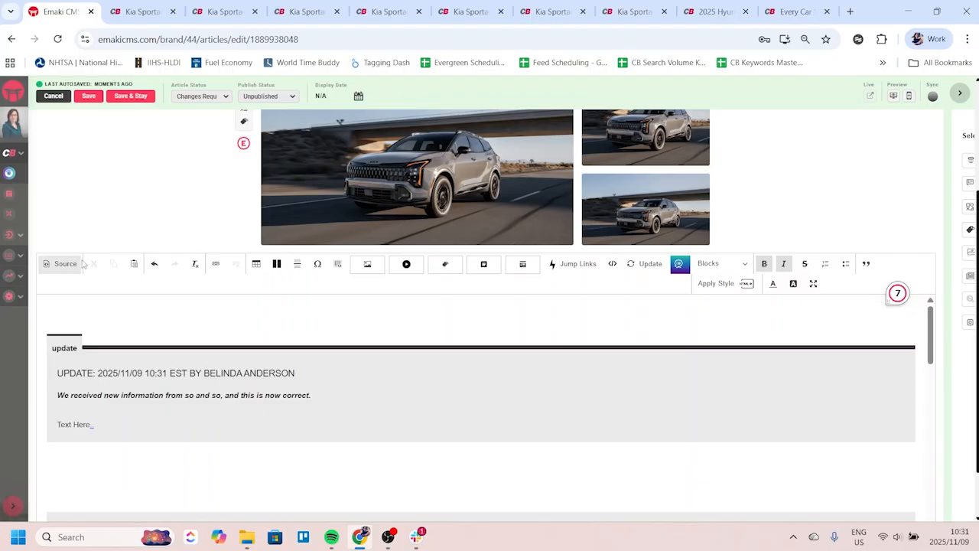
{"action": "left_click_drag", "start_coordinate": [95, 425], "coordinate": [47, 421]}
{"action": "key", "text": "BackSpace"}
{"action": "key", "text": "BackSpace"}
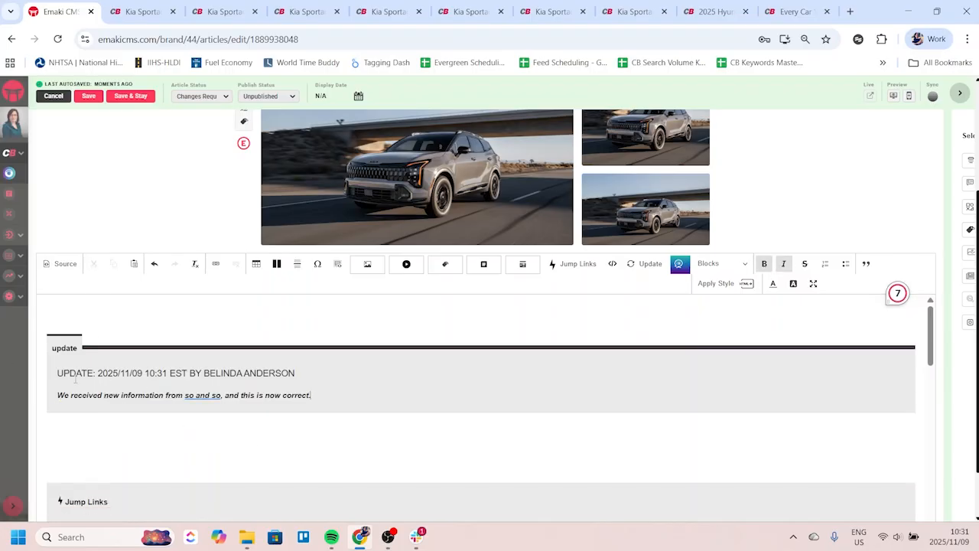
{"action": "left_click", "coordinate": [137, 96]}
{"action": "left_click", "coordinate": [894, 95]}
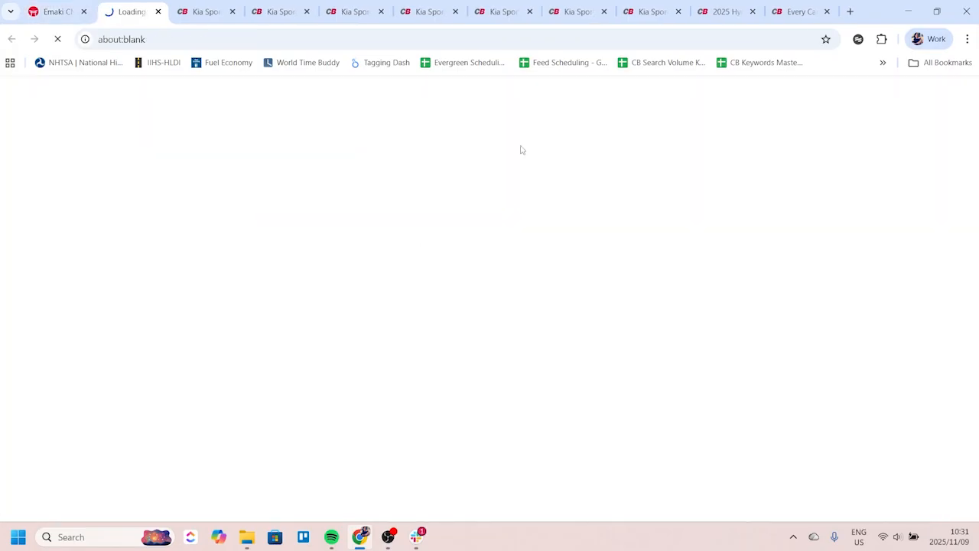
Step: Scroll the CarBuzz preview to check the update note, then return to the editor
{"action": "scroll", "coordinate": [611, 341], "scroll_direction": "down", "scroll_amount": 3}
{"action": "scroll", "coordinate": [600, 335], "scroll_direction": "down", "scroll_amount": 3}
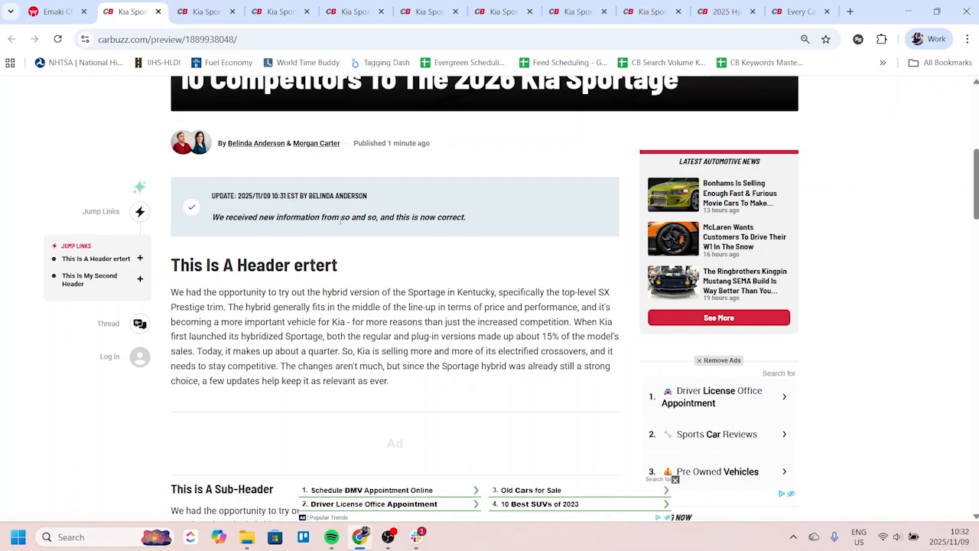
{"action": "left_click", "coordinate": [59, 12]}
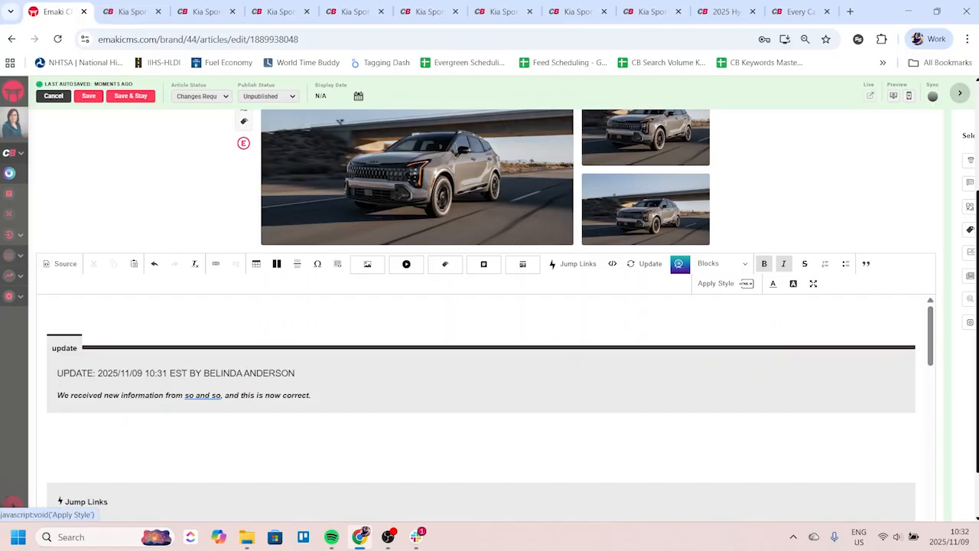
Step: Add empty lines above the update box and generate an AI Key Takeaways box with three bullets
{"action": "scroll", "coordinate": [347, 299], "scroll_direction": "down", "scroll_amount": 1}
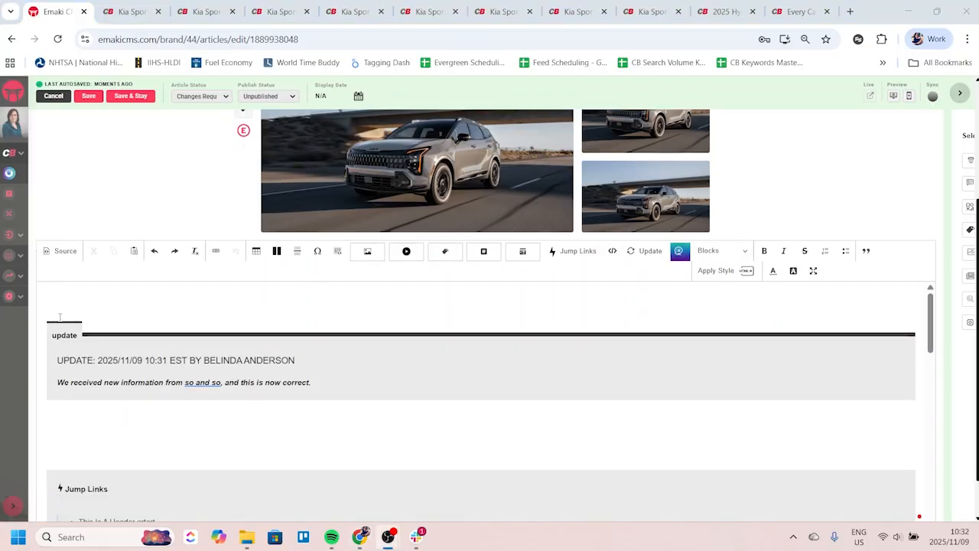
{"action": "left_click", "coordinate": [77, 291]}
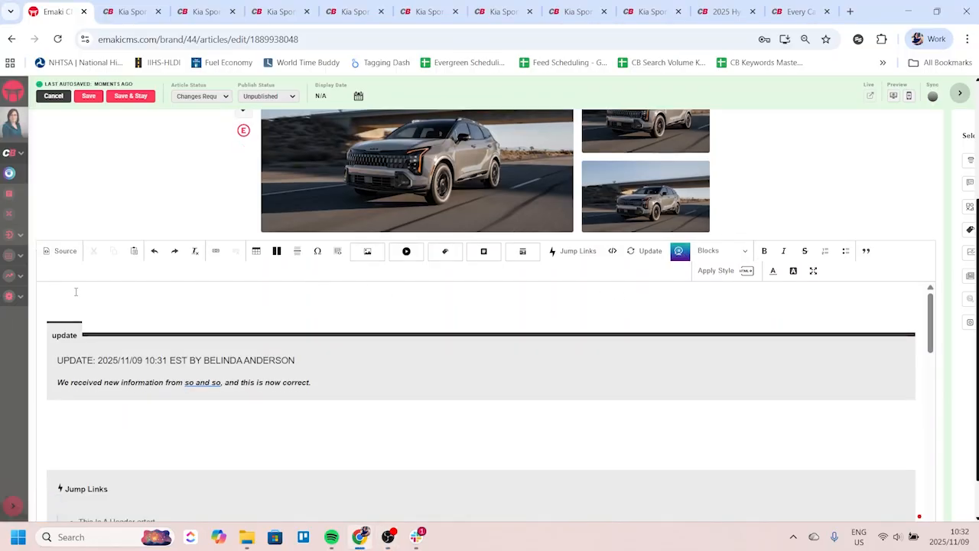
{"action": "key", "text": "Return"}
{"action": "key", "text": "Return"}
{"action": "key", "text": "Return"}
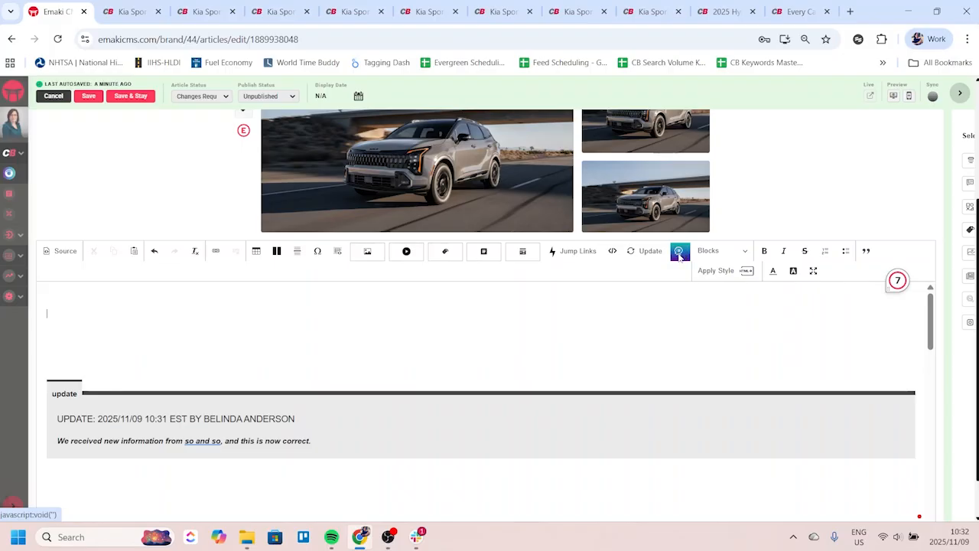
{"action": "left_click", "coordinate": [119, 301]}
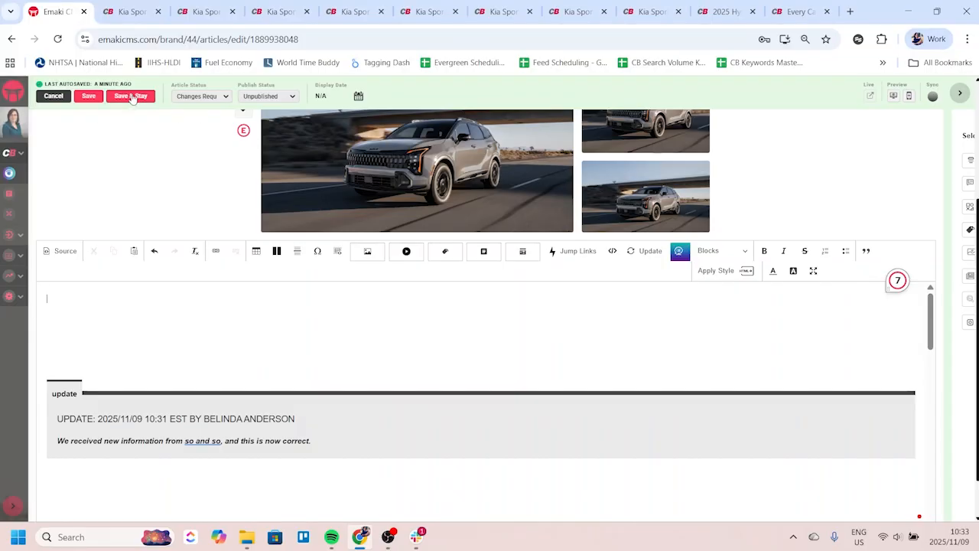
{"action": "left_click", "coordinate": [680, 252]}
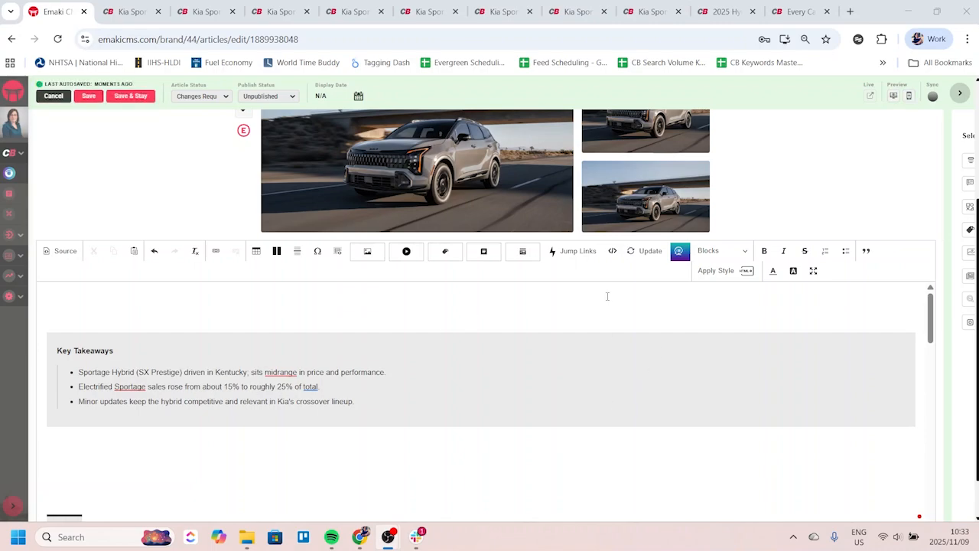
Step: Apply the Drop Cap block style to the opening 'We…' paragraph under This Is A Header ertert
{"action": "left_click", "coordinate": [722, 253]}
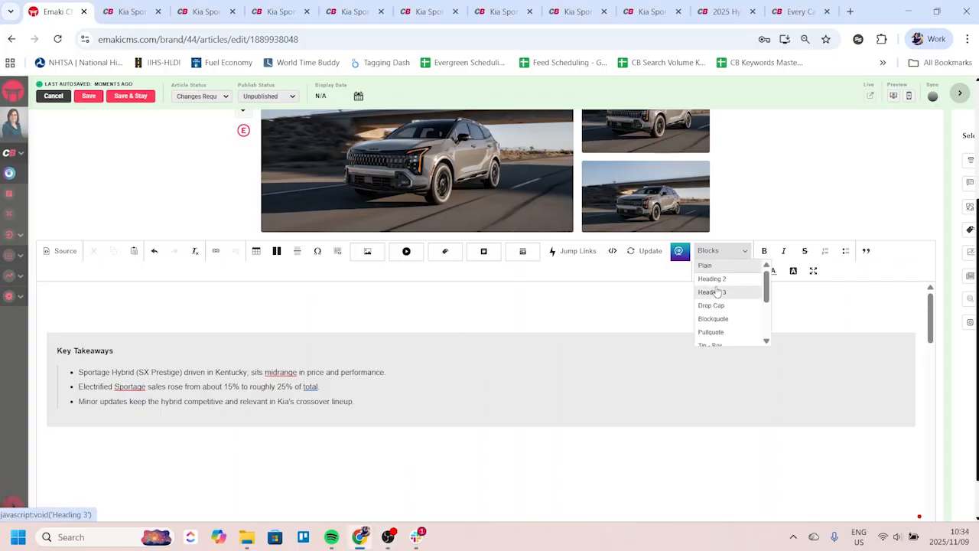
{"action": "scroll", "coordinate": [719, 295], "scroll_direction": "down", "scroll_amount": 2}
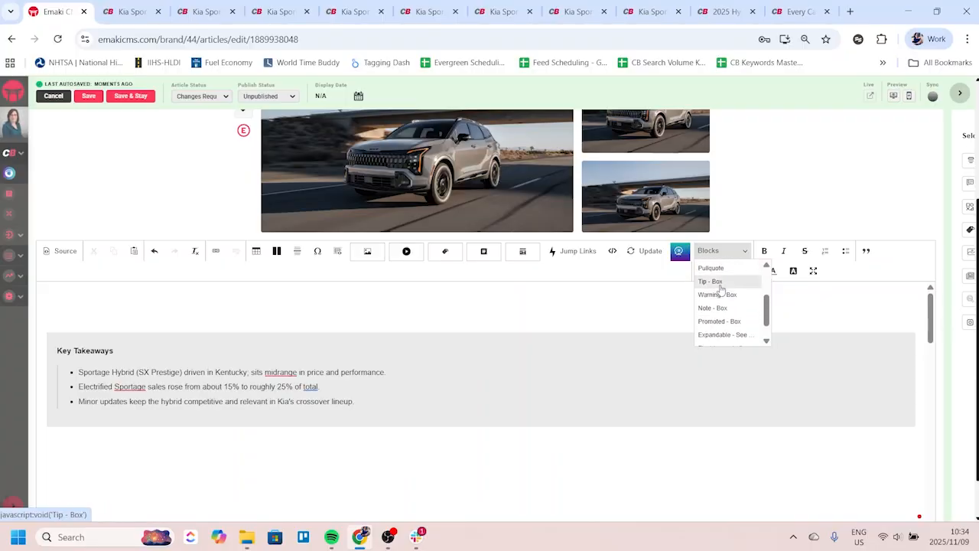
{"action": "scroll", "coordinate": [727, 294], "scroll_direction": "up", "scroll_amount": 2}
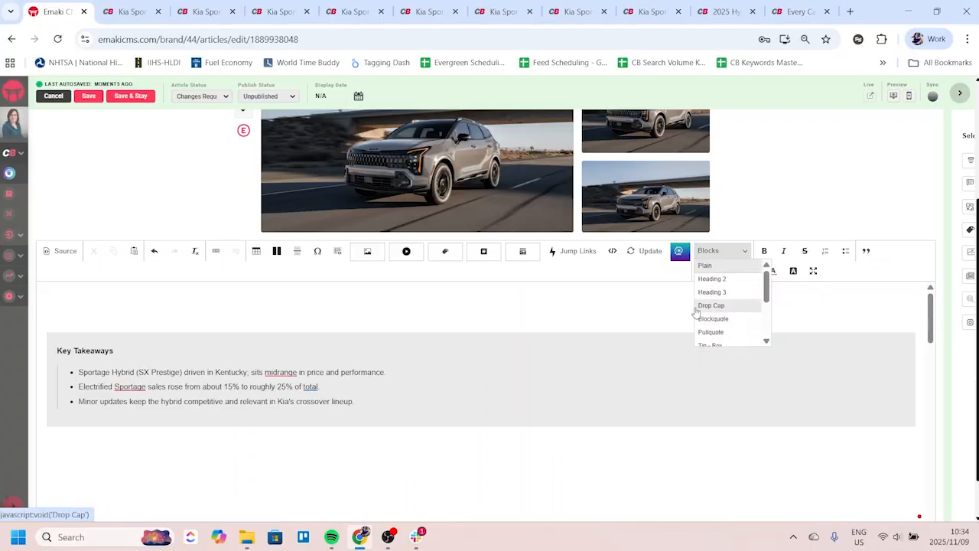
{"action": "left_click", "coordinate": [246, 470]}
{"action": "scroll", "coordinate": [244, 459], "scroll_direction": "down", "scroll_amount": 10}
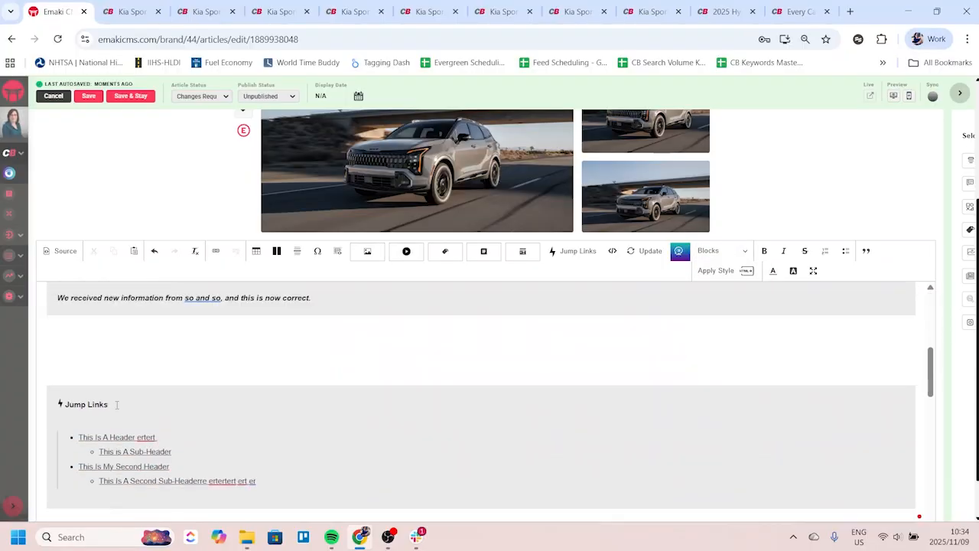
{"action": "scroll", "coordinate": [121, 403], "scroll_direction": "up", "scroll_amount": 3}
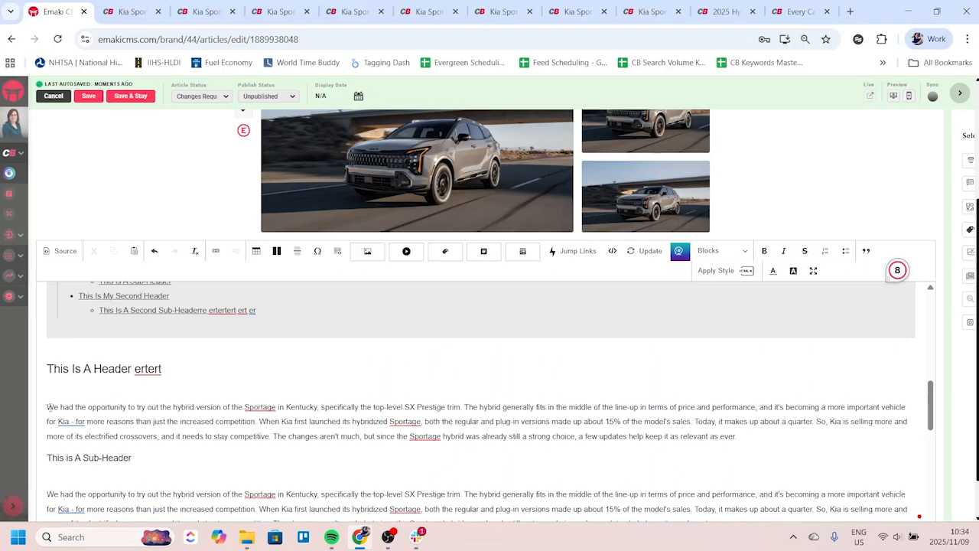
{"action": "double_click", "coordinate": [48, 407]}
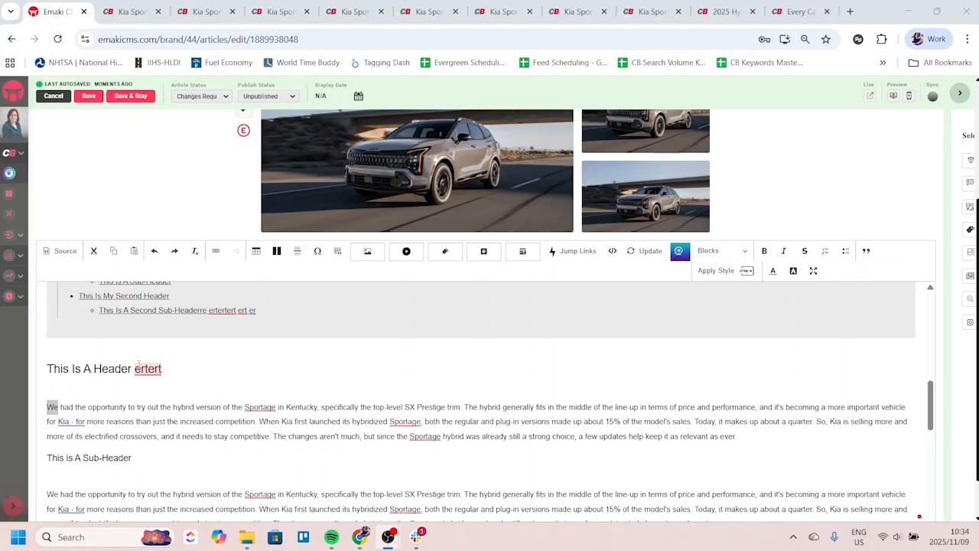
{"action": "left_click", "coordinate": [54, 417]}
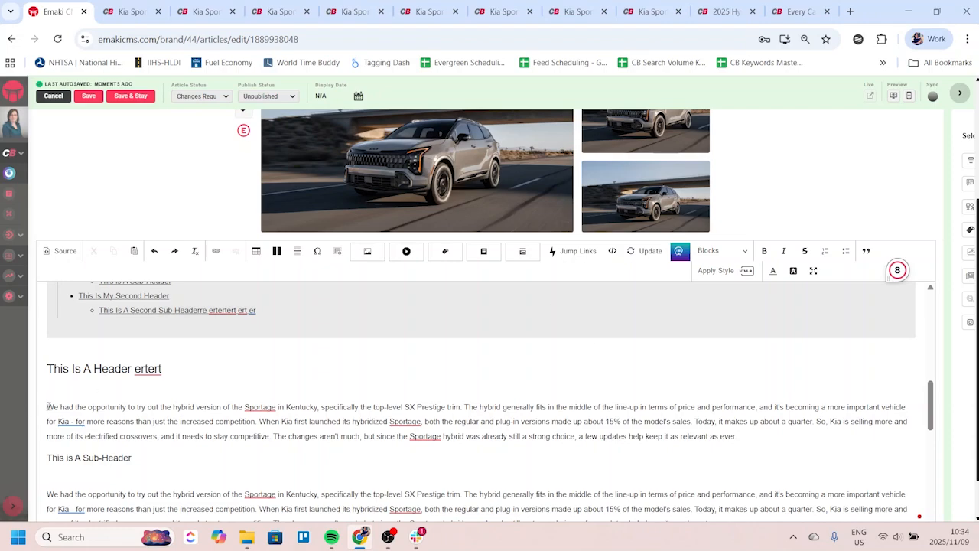
{"action": "left_click", "coordinate": [740, 252]}
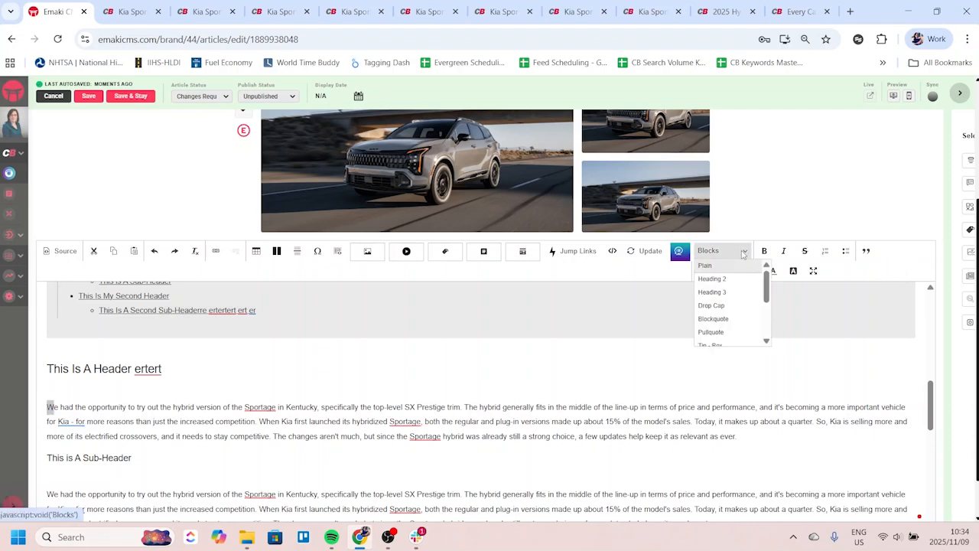
{"action": "left_click", "coordinate": [718, 308]}
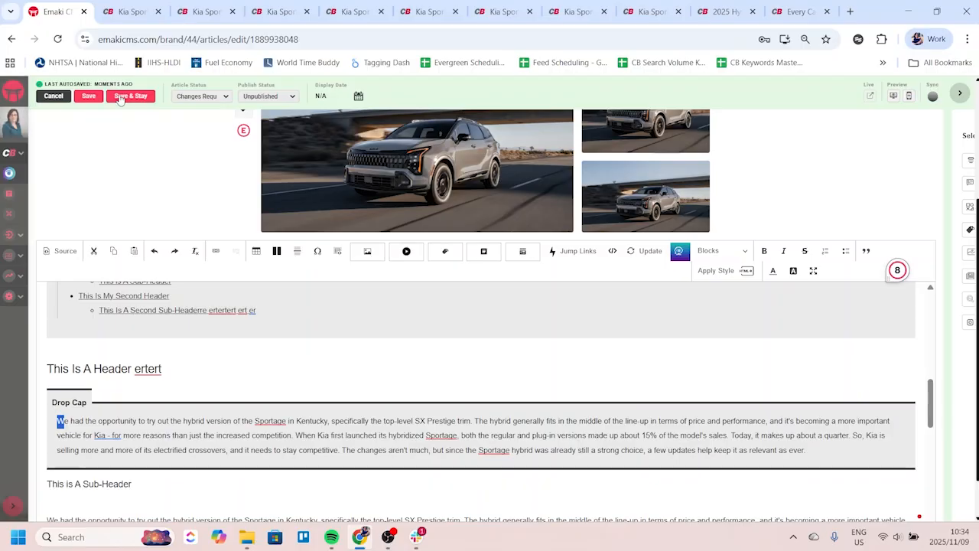
Step: Save the article, preview it on desktop to confirm the drop-cap 'W', then return to the editor
{"action": "left_click", "coordinate": [120, 97]}
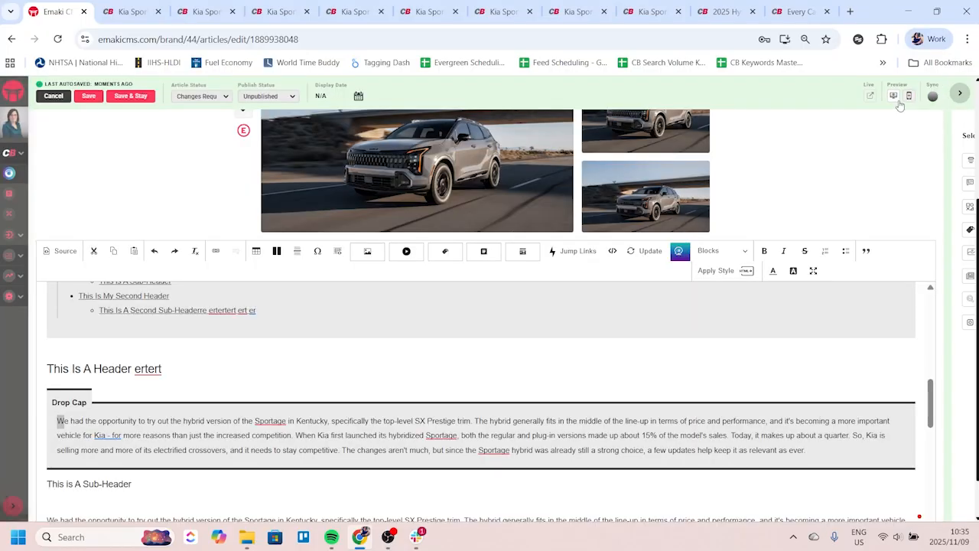
{"action": "left_click", "coordinate": [900, 101]}
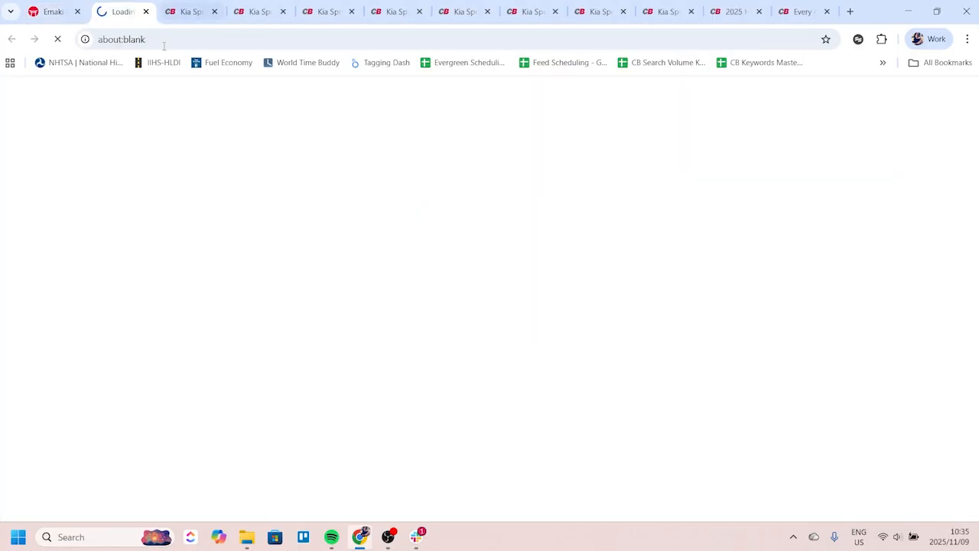
{"action": "scroll", "coordinate": [359, 212], "scroll_direction": "down", "scroll_amount": 3}
{"action": "scroll", "coordinate": [359, 212], "scroll_direction": "down", "scroll_amount": 6}
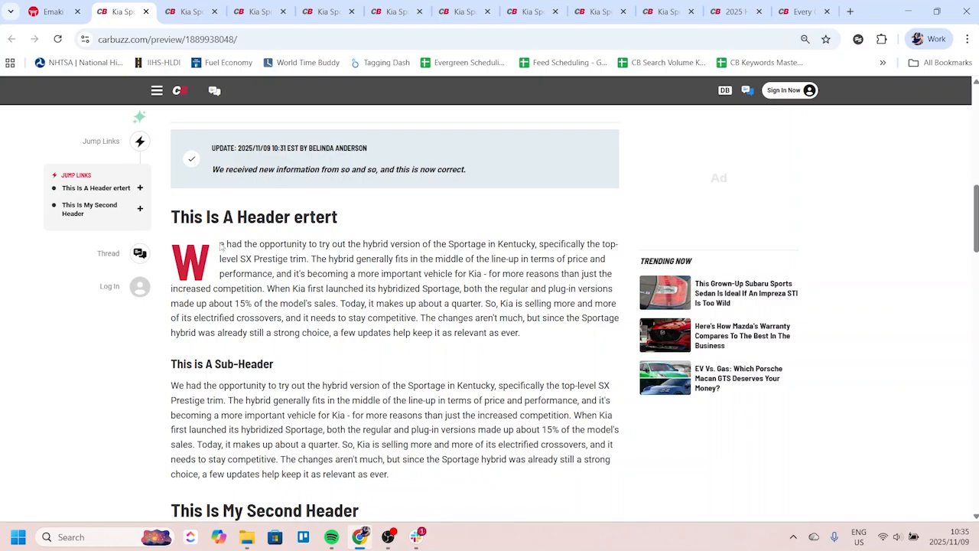
{"action": "left_click", "coordinate": [49, 11]}
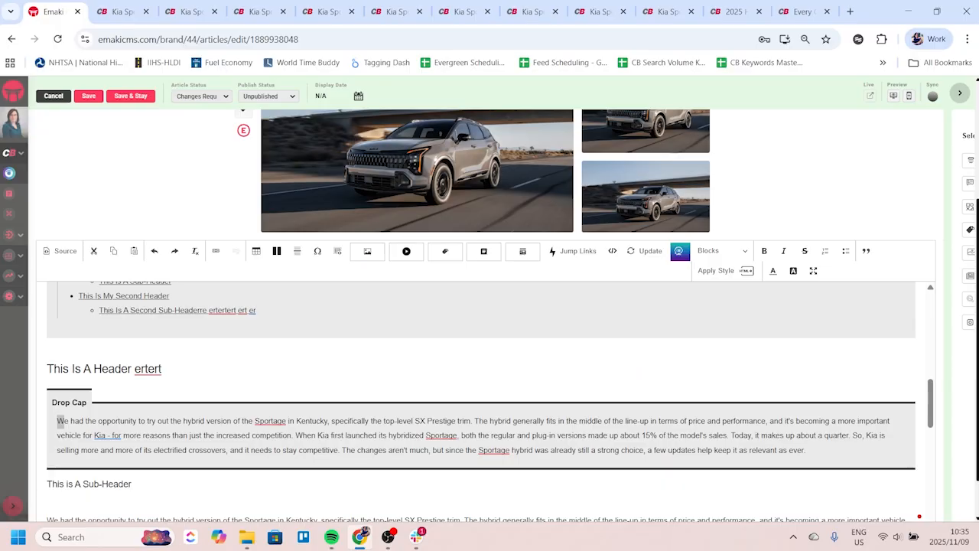
Step: Turn the empty paragraph into a Blockquote and type placeholder text into it
{"action": "scroll", "coordinate": [107, 347], "scroll_direction": "down", "scroll_amount": 5}
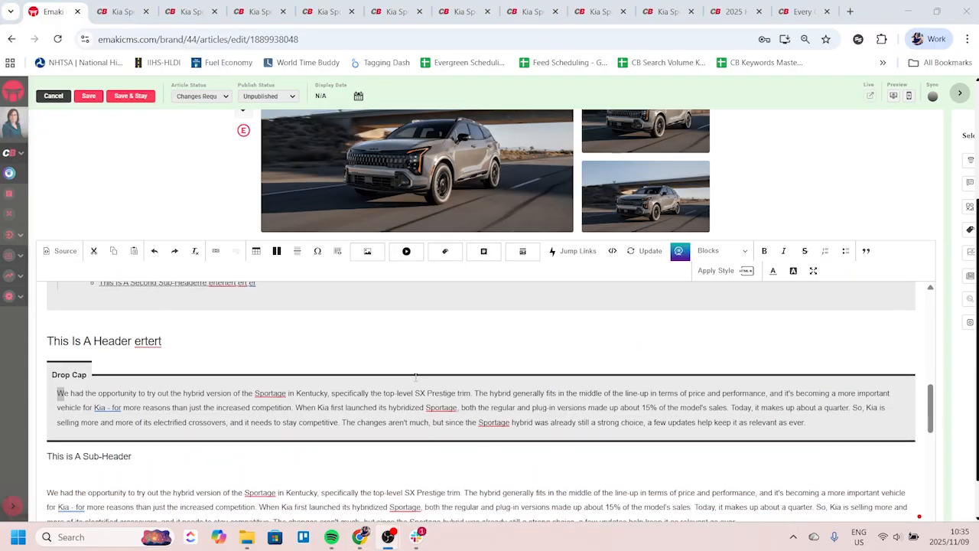
{"action": "scroll", "coordinate": [107, 347], "scroll_direction": "up", "scroll_amount": 1}
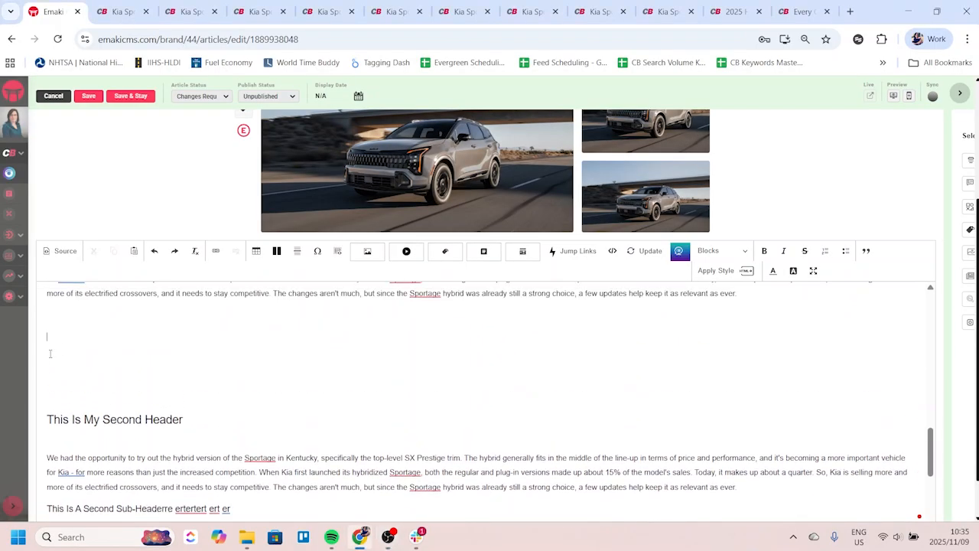
{"action": "left_click", "coordinate": [719, 251]}
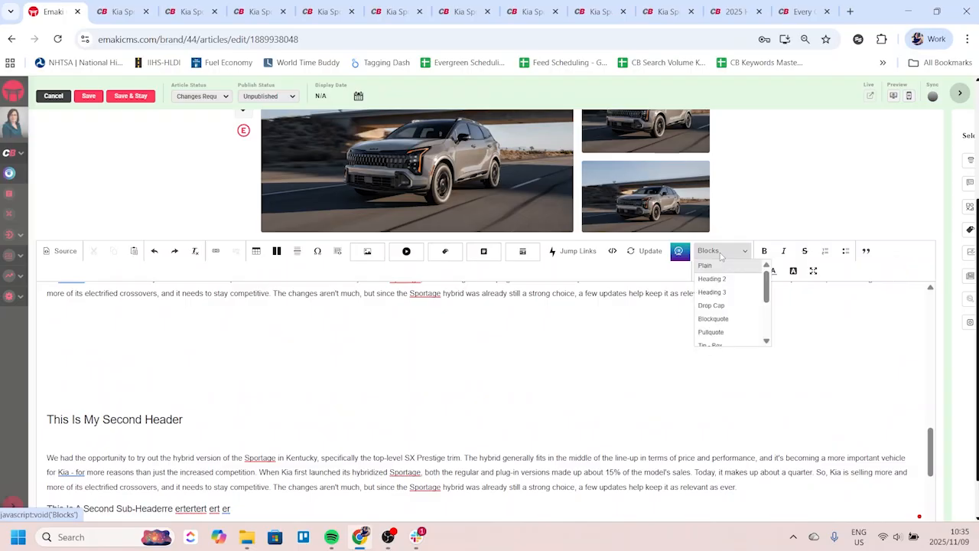
{"action": "left_click", "coordinate": [719, 319]}
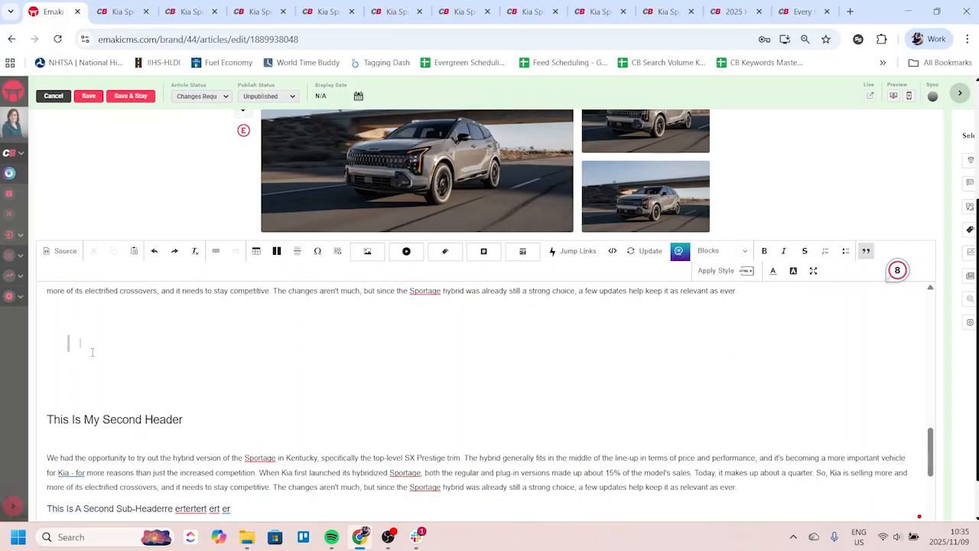
{"action": "type", "text": "dsfsdlkfjsldfjksdlk"}
Step: Copy the hybridized Sportage sentence and paste it repeatedly into the blockquote
{"action": "left_click_drag", "start_coordinate": [257, 473], "coordinate": [583, 474]}
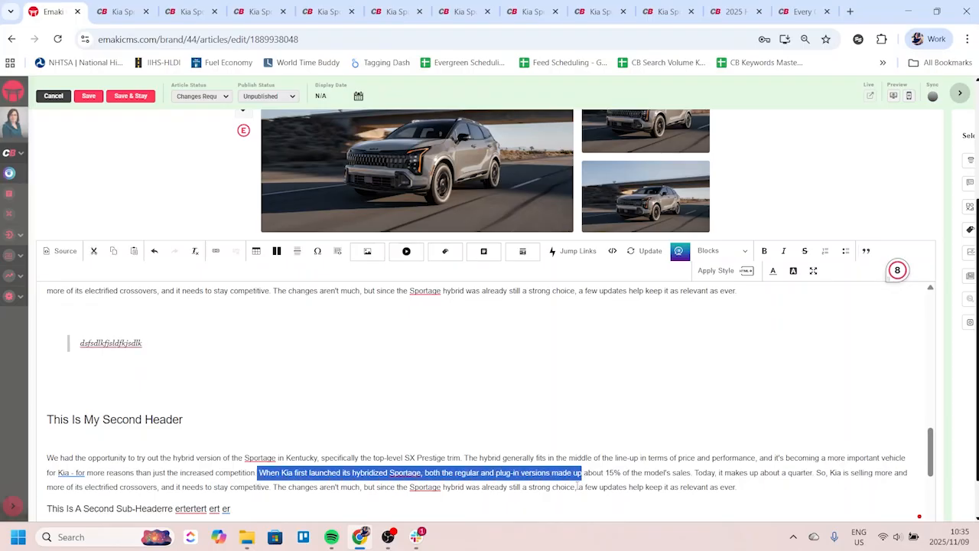
{"action": "key", "text": "ctrl+c"}
{"action": "left_click", "coordinate": [126, 364]}
{"action": "key", "text": "ctrl+v"}
{"action": "key", "text": "ctrl+v"}
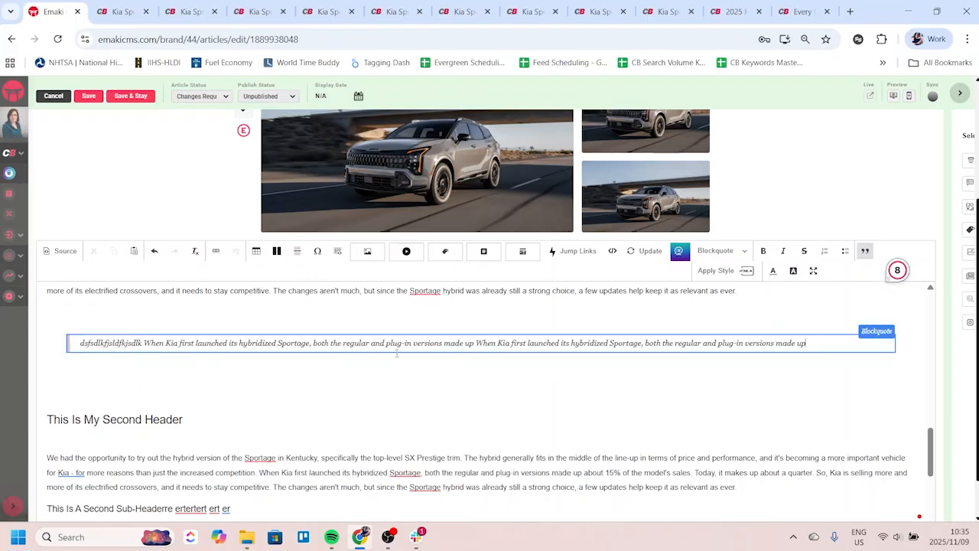
{"action": "key", "text": "ctrl+v"}
{"action": "key", "text": "ctrl+v"}
{"action": "key", "text": "ctrl+v"}
{"action": "key", "text": "ctrl+v"}
{"action": "key", "text": "ctrl+v"}
{"action": "key", "text": "ctrl+v"}
{"action": "key", "text": "ctrl+v"}
{"action": "key", "text": "ctrl+v"}
{"action": "left_click", "coordinate": [354, 367]}
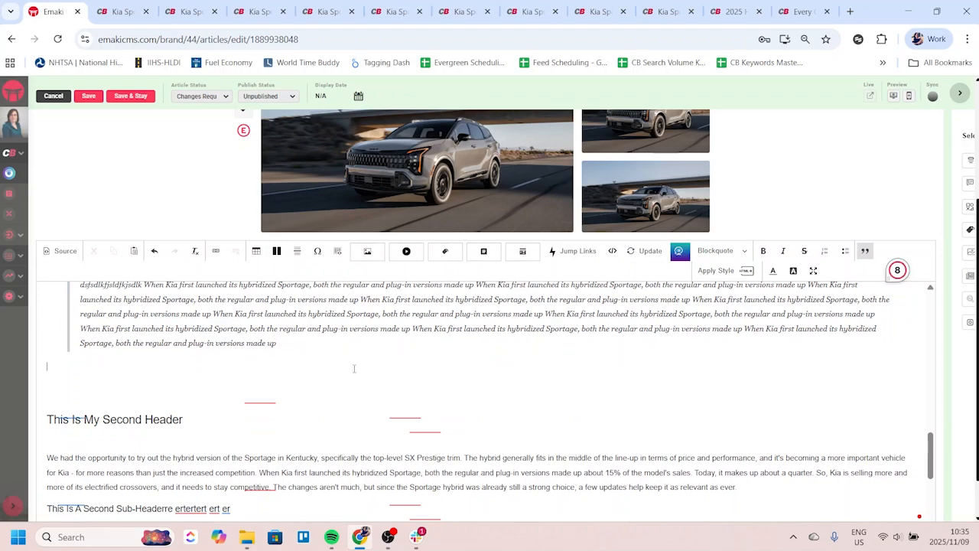
{"action": "scroll", "coordinate": [140, 378], "scroll_direction": "up", "scroll_amount": 2}
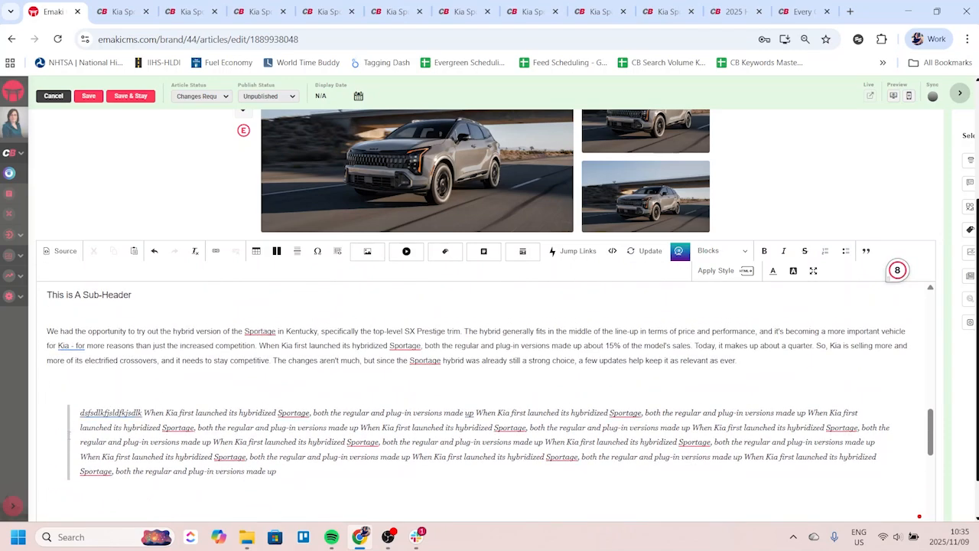
{"action": "left_click", "coordinate": [738, 253]}
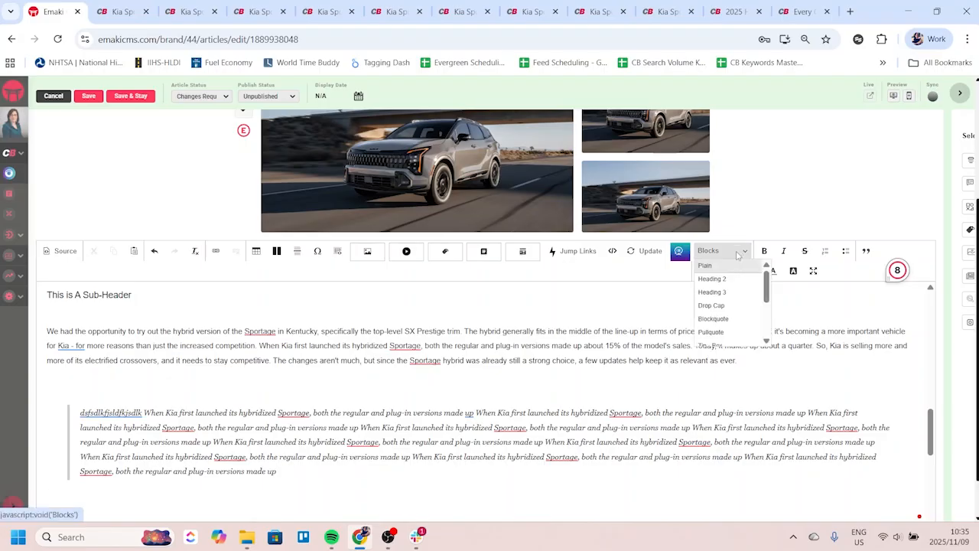
{"action": "left_click", "coordinate": [873, 189]}
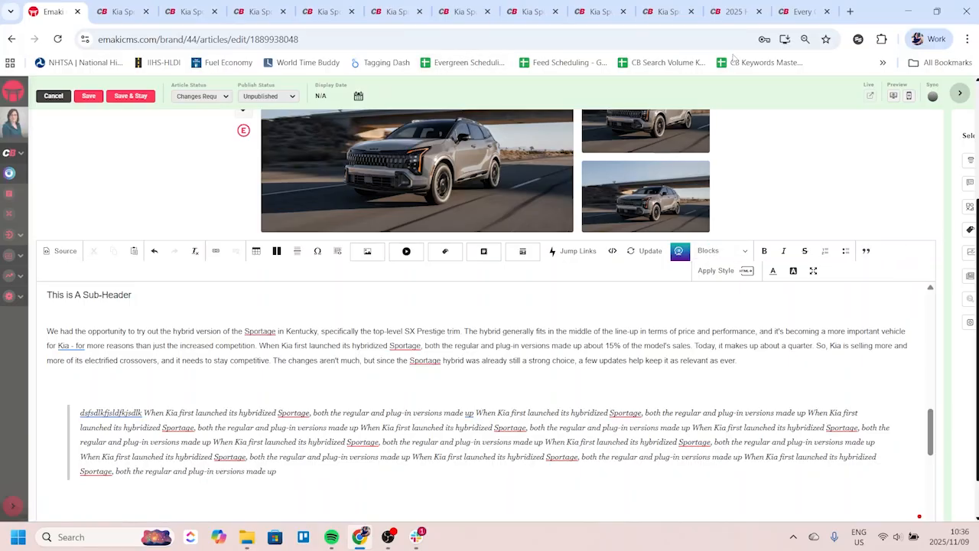
Step: Look through the open tabs: the yellow cars article, Hyundai IONIQ 5 N article and Kia Sportage previews
{"action": "left_click", "coordinate": [803, 11]}
{"action": "scroll", "coordinate": [796, 230], "scroll_direction": "down", "scroll_amount": 4}
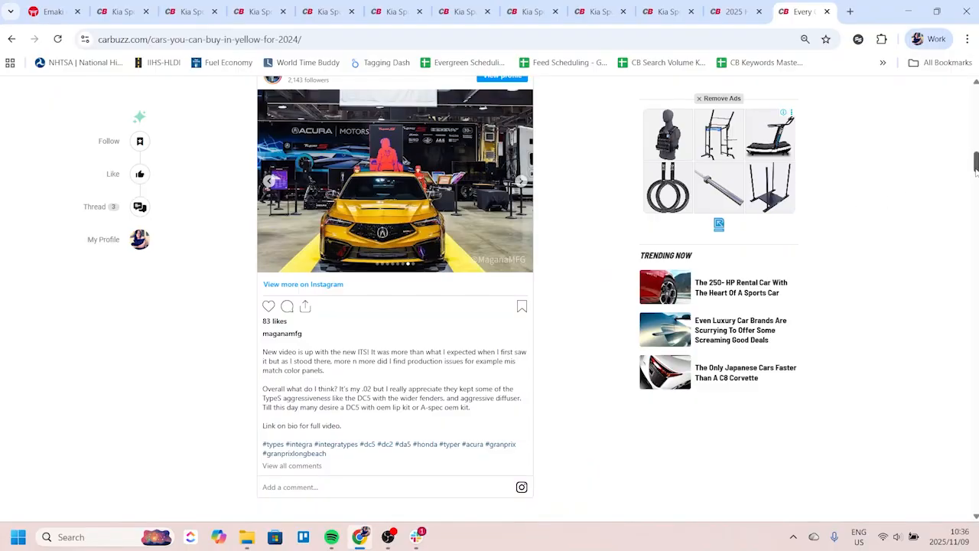
{"action": "left_click_drag", "start_coordinate": [976, 162], "coordinate": [972, 478]}
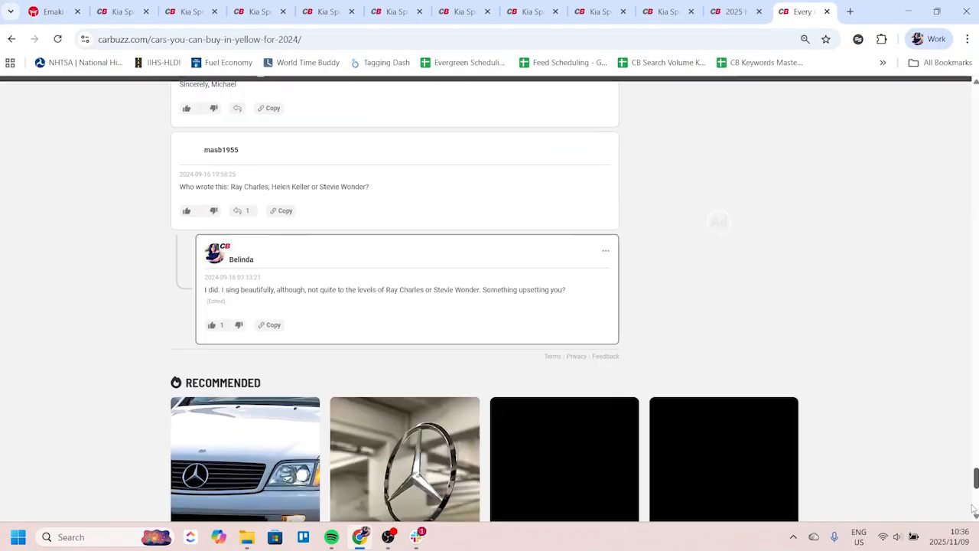
{"action": "scroll", "coordinate": [809, 119], "scroll_direction": "up", "scroll_amount": 7}
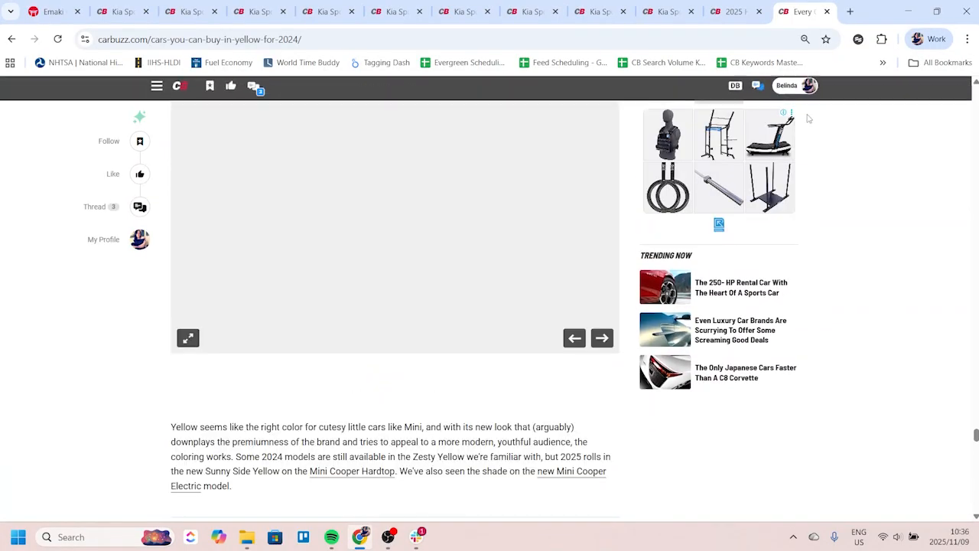
{"action": "left_click", "coordinate": [725, 18]}
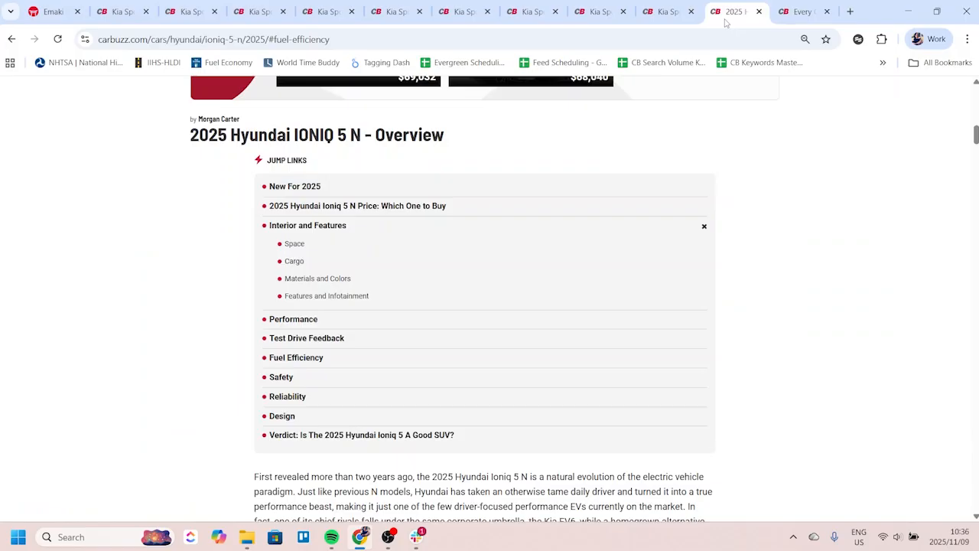
{"action": "left_click", "coordinate": [604, 12]}
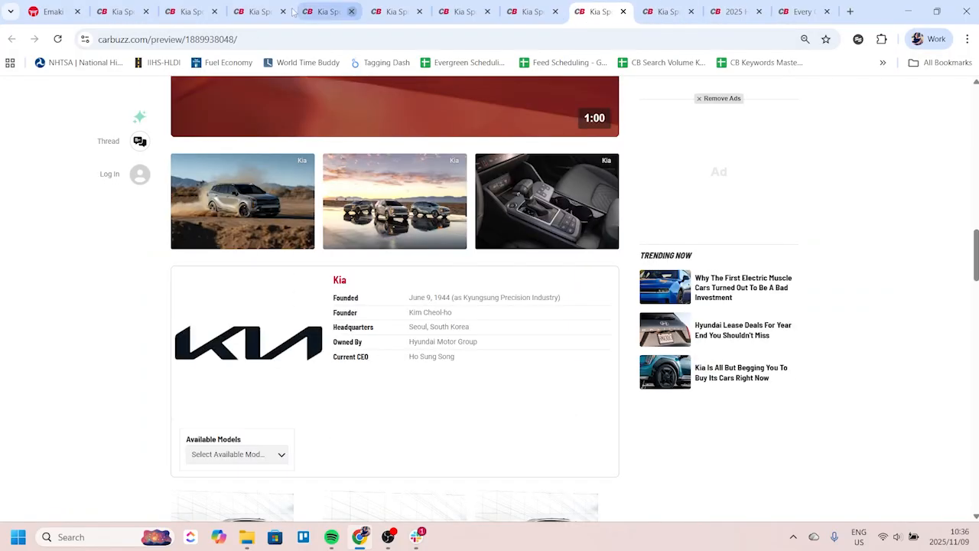
{"action": "left_click", "coordinate": [131, 11]}
Step: Close the duplicate Kia Sportage preview tabs and other leftover article tabs
{"action": "left_click", "coordinate": [146, 12]}
{"action": "left_click", "coordinate": [146, 12]}
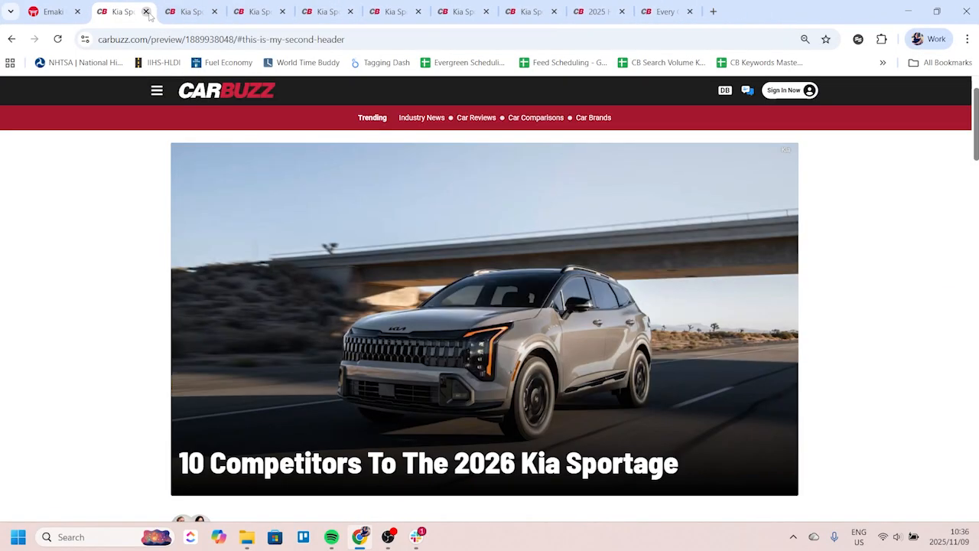
{"action": "left_click", "coordinate": [146, 12]}
{"action": "left_click", "coordinate": [147, 11]}
{"action": "left_click", "coordinate": [146, 12]}
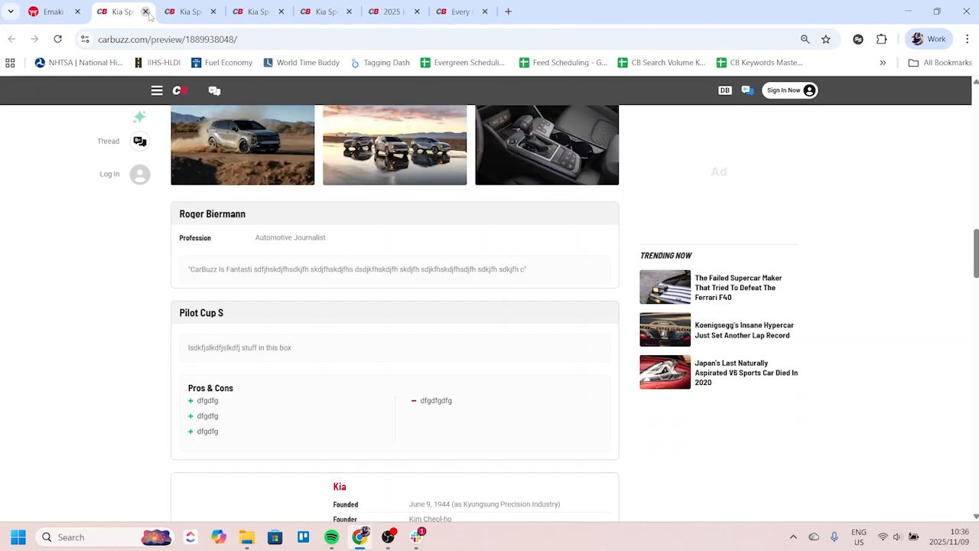
{"action": "left_click", "coordinate": [146, 11]}
{"action": "left_click", "coordinate": [146, 11]}
{"action": "left_click", "coordinate": [148, 12]}
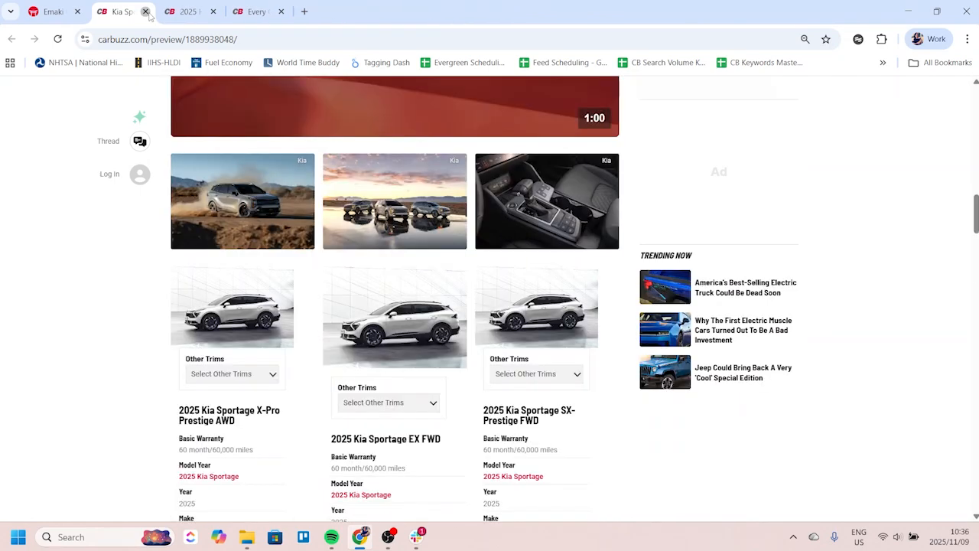
{"action": "left_click", "coordinate": [146, 12]}
{"action": "left_click", "coordinate": [146, 11]}
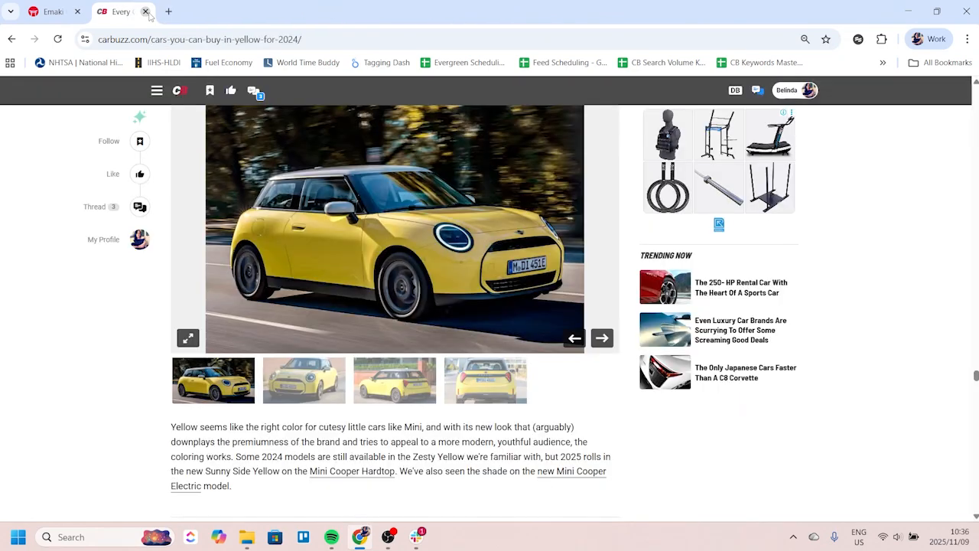
Step: From the CarBuzz homepage, open the 10 Bulletproof Transmissions article and scroll through it
{"action": "left_click", "coordinate": [181, 91]}
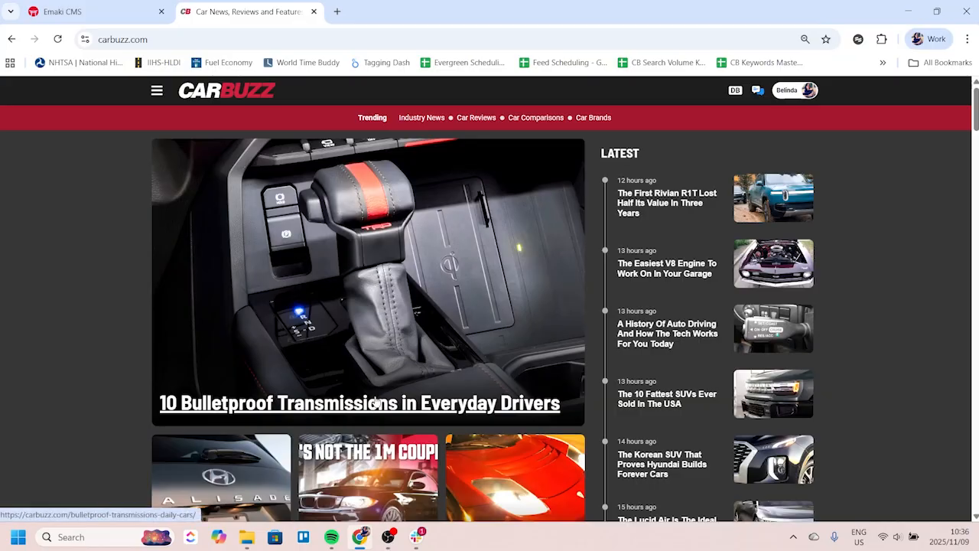
{"action": "left_click", "coordinate": [376, 404]}
{"action": "scroll", "coordinate": [450, 367], "scroll_direction": "down", "scroll_amount": 15}
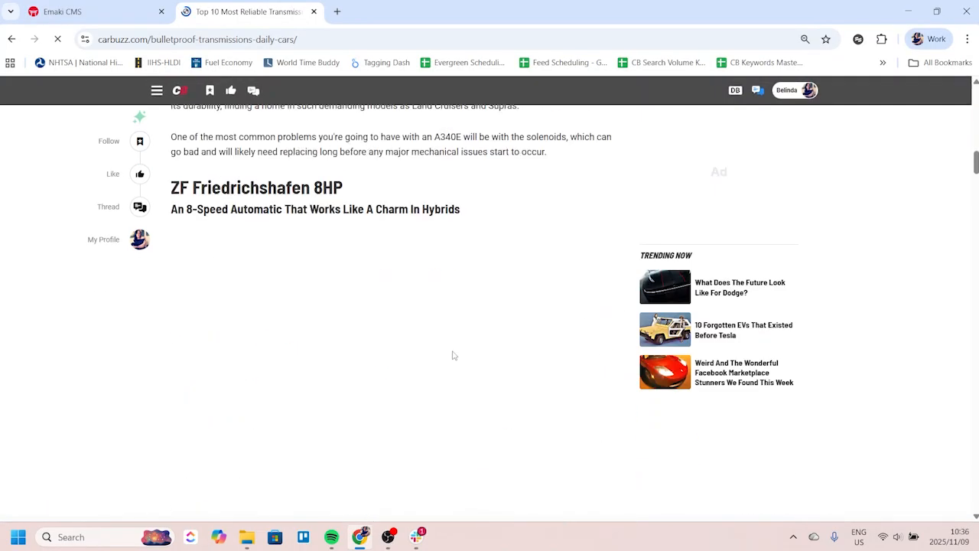
{"action": "scroll", "coordinate": [452, 355], "scroll_direction": "down", "scroll_amount": 20}
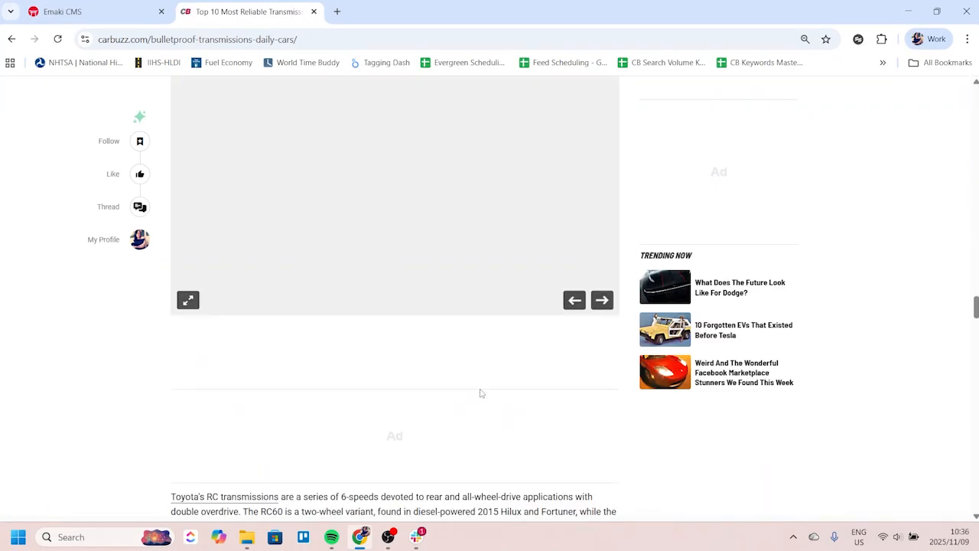
{"action": "scroll", "coordinate": [480, 393], "scroll_direction": "down", "scroll_amount": 20}
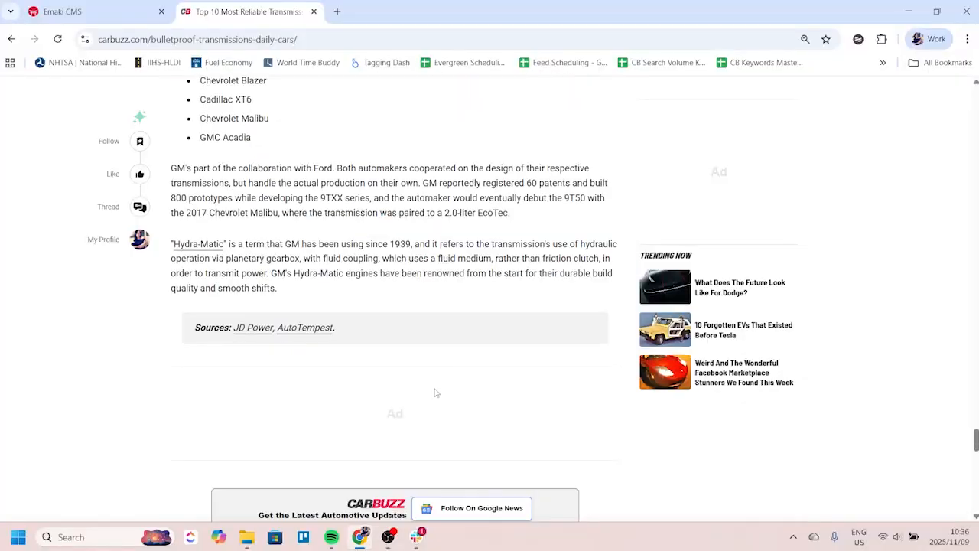
{"action": "scroll", "coordinate": [435, 392], "scroll_direction": "down", "scroll_amount": 3}
{"action": "scroll", "coordinate": [443, 391], "scroll_direction": "up", "scroll_amount": 4}
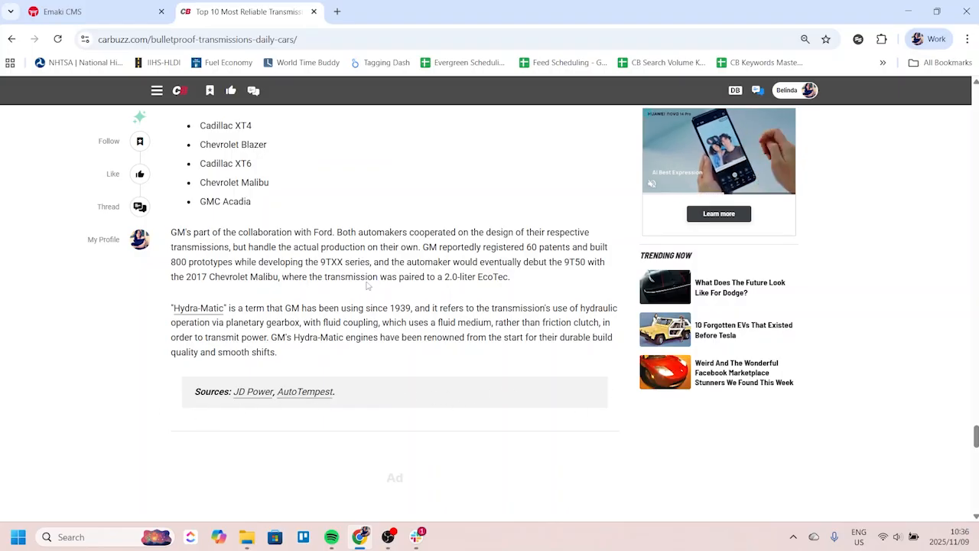
Step: Insert a Pullquote block above 'This Is My Second Header' with opening placeholder text
{"action": "left_click", "coordinate": [76, 12]}
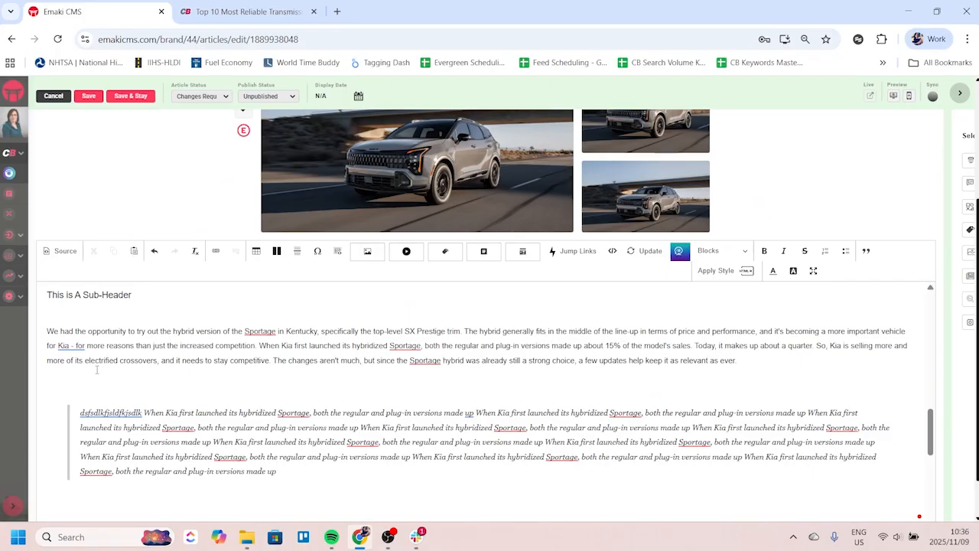
{"action": "scroll", "coordinate": [96, 370], "scroll_direction": "down", "scroll_amount": 1}
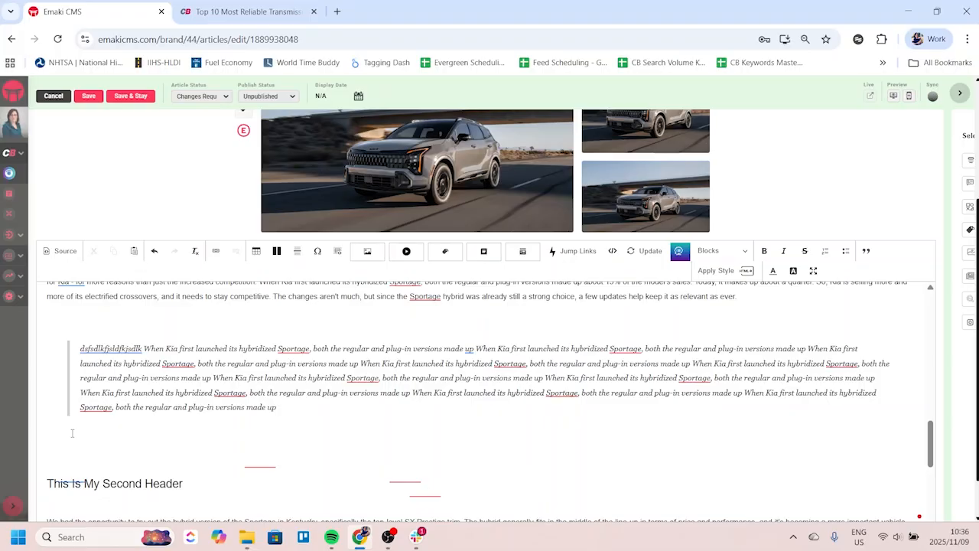
{"action": "key", "text": "Return"}
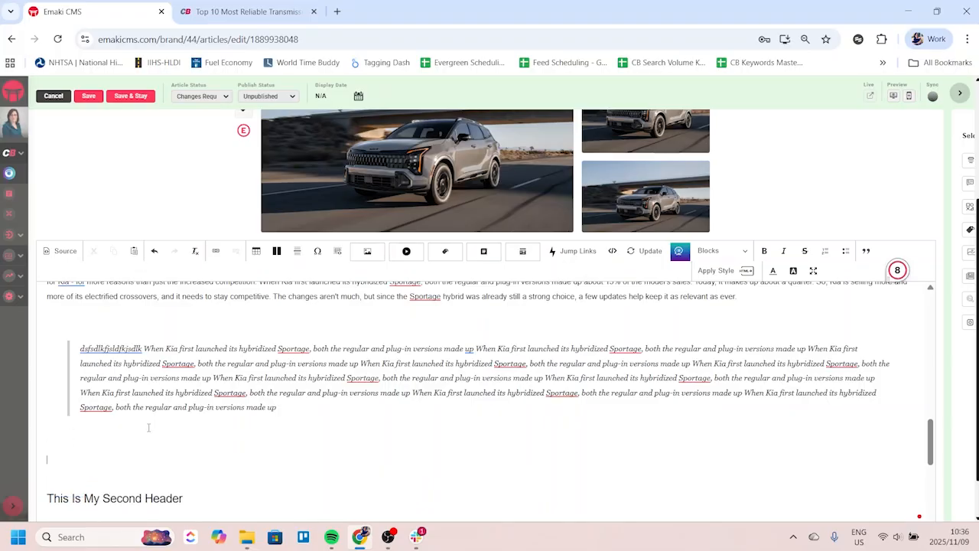
{"action": "left_click", "coordinate": [728, 251]}
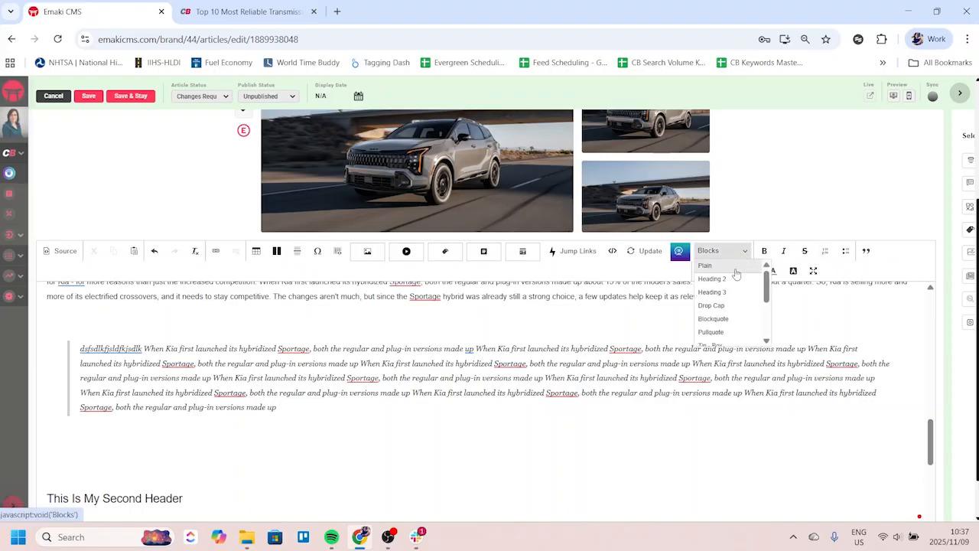
{"action": "left_click", "coordinate": [717, 333]}
{"action": "scroll", "coordinate": [95, 347], "scroll_direction": "down", "scroll_amount": 2}
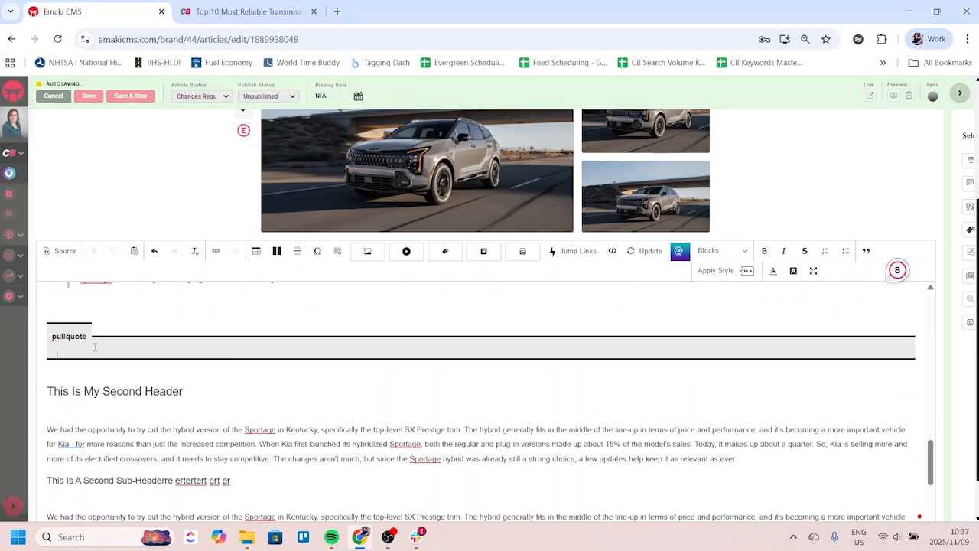
{"action": "type", "text": "\"d"}
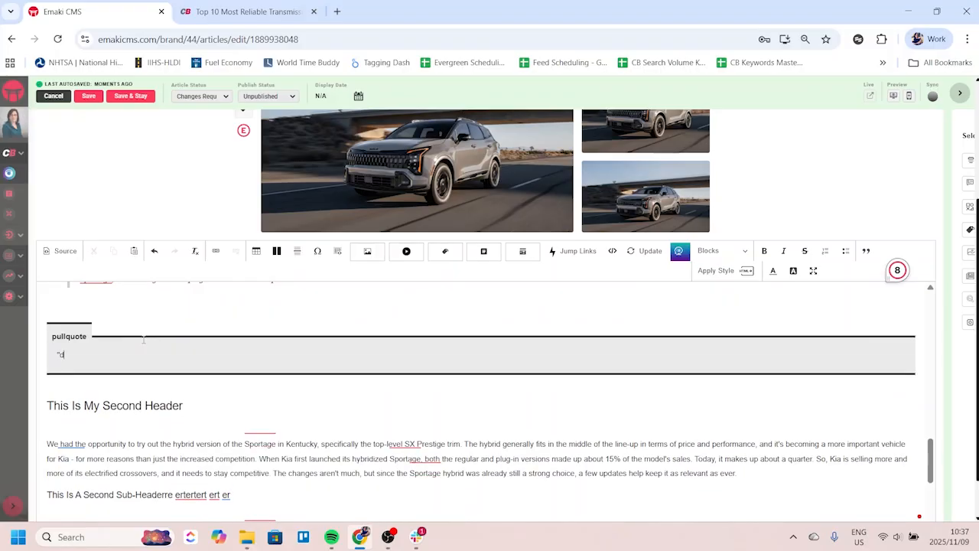
{"action": "type", "text": "lfksldfkjsdlkfjsdljk"}
Step: Paste the Sportage sentence as the quote, credit the Deputy Editor of CarBuzz below it, and save
{"action": "type", "text": "When Kia first launched its hybridized Sportage, both the regular and plug-in versions made up"}
{"action": "type", "text": "skd"}
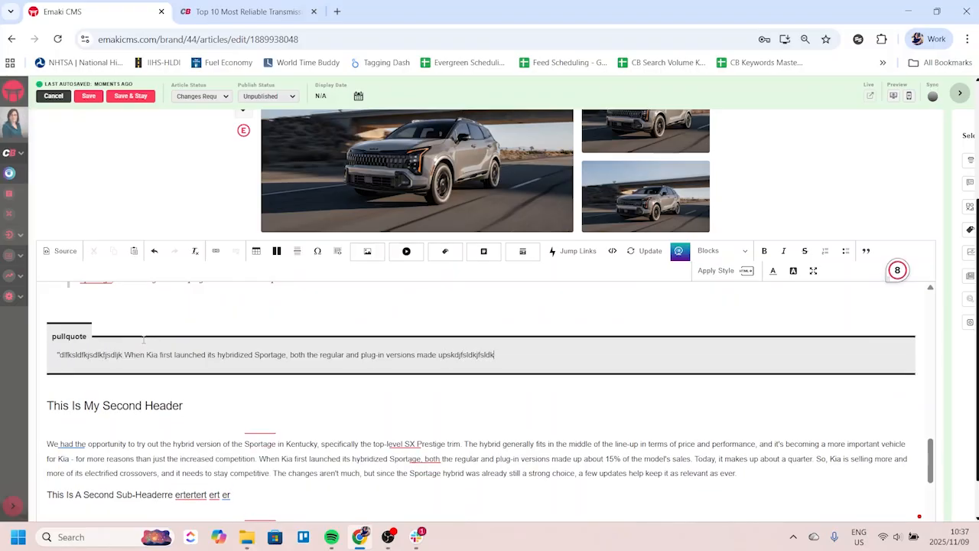
{"action": "key", "text": "ctrl+f"}
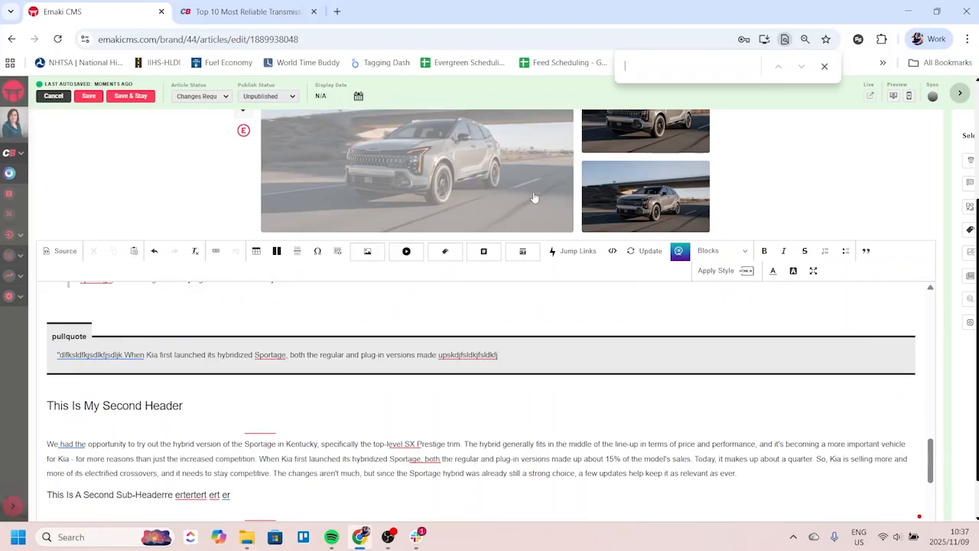
{"action": "left_click", "coordinate": [825, 66]}
{"action": "left_click", "coordinate": [515, 355]}
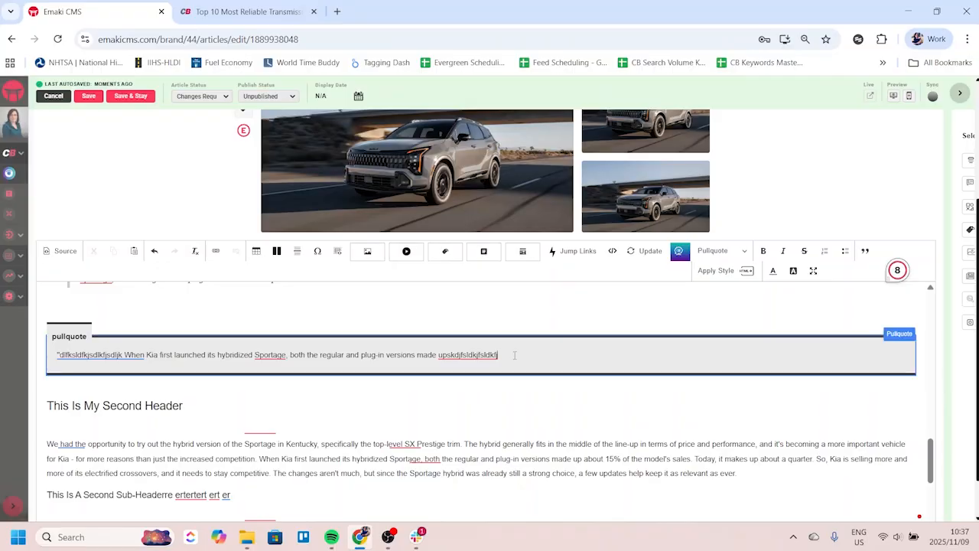
{"action": "type", "text": "\""}
{"action": "key", "text": "Return"}
{"action": "key", "text": "Return"}
{"action": "type", "text": "- Belindaand"}
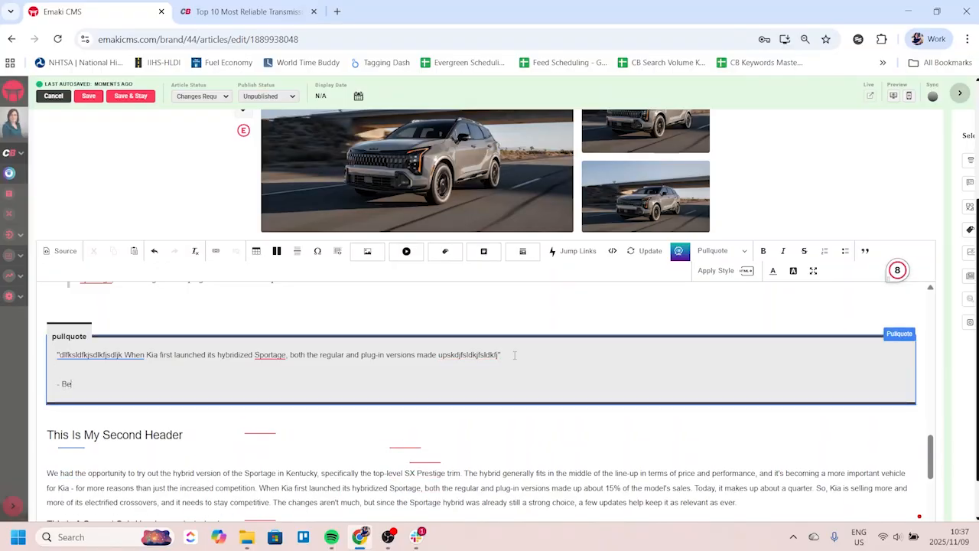
{"action": "key", "text": "BackSpace"}
{"action": "key", "text": "BackSpace"}
{"action": "key", "text": "BackSpace"}
{"action": "type", "text": "Anderson, Deputy Editor, Ca"}
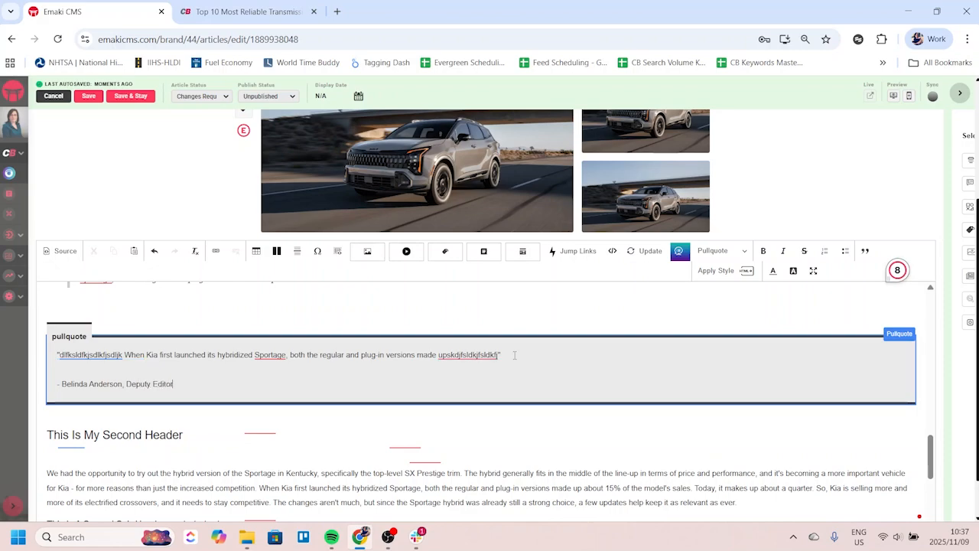
{"action": "type", "text": "rBuzz"}
{"action": "left_click", "coordinate": [132, 97]}
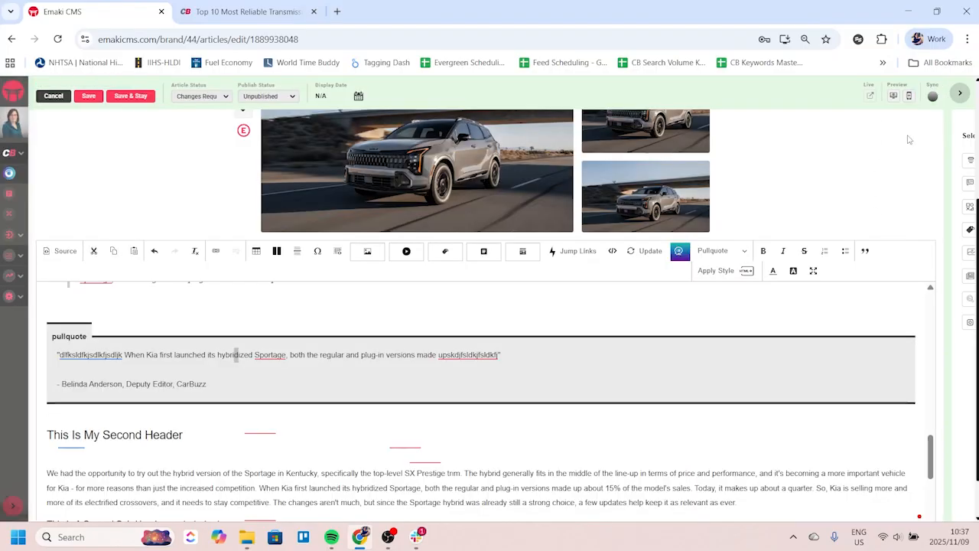
Step: Preview the article, scroll to the pullquote with its Deputy Editor credit, then return to the editor
{"action": "left_click", "coordinate": [893, 96]}
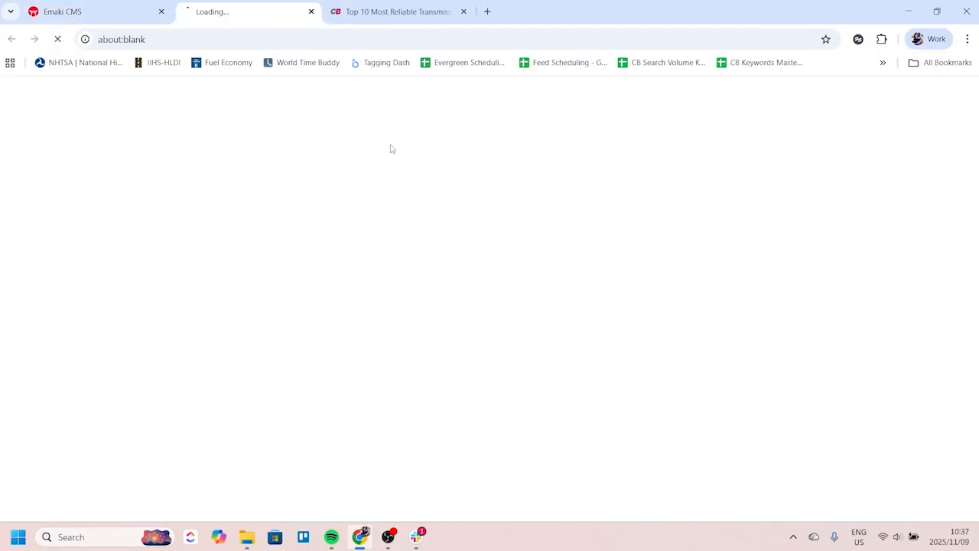
{"action": "scroll", "coordinate": [255, 233], "scroll_direction": "down", "scroll_amount": 10}
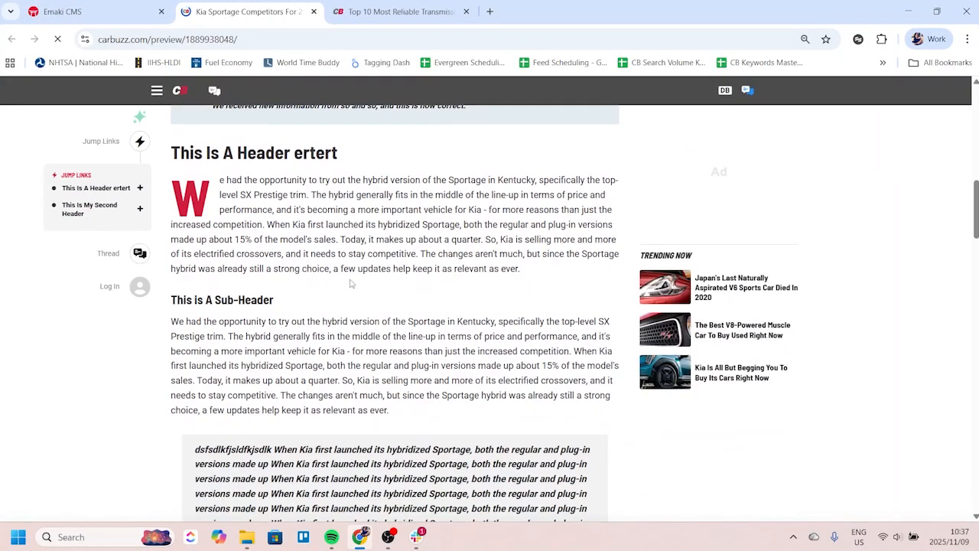
{"action": "scroll", "coordinate": [350, 280], "scroll_direction": "down", "scroll_amount": 5}
{"action": "scroll", "coordinate": [350, 280], "scroll_direction": "up", "scroll_amount": 2}
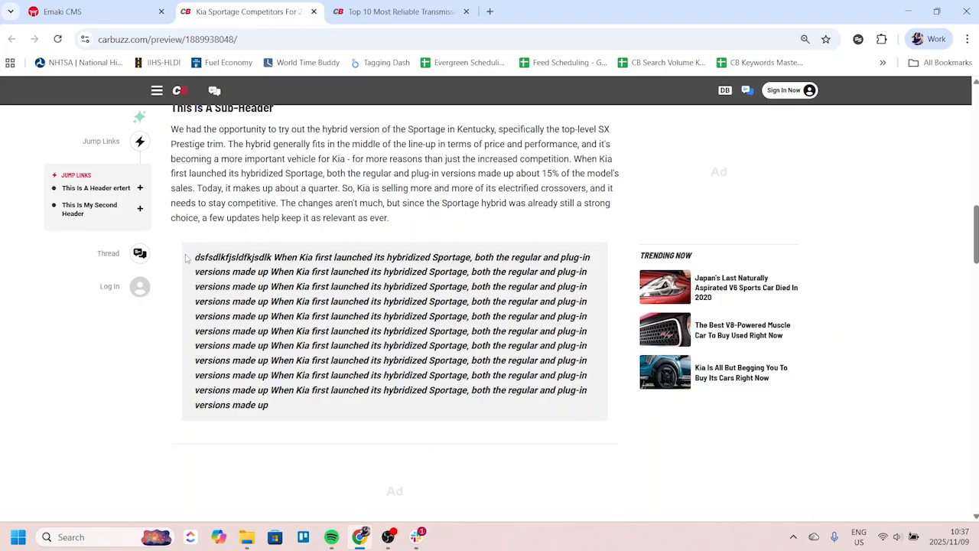
{"action": "scroll", "coordinate": [421, 305], "scroll_direction": "down", "scroll_amount": 5}
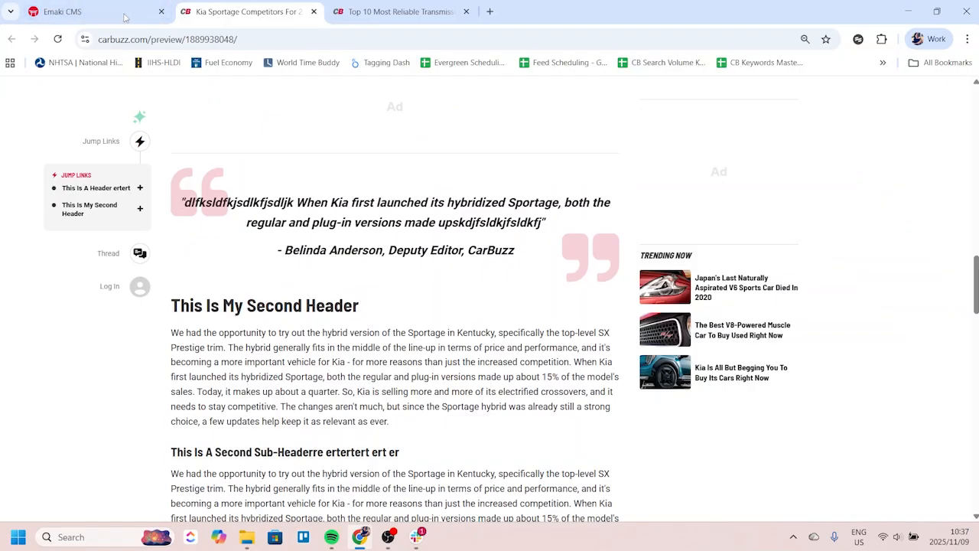
{"action": "left_click", "coordinate": [84, 12]}
Step: Add a Tip - Box on a new line below the pullquote
{"action": "left_click", "coordinate": [63, 420]}
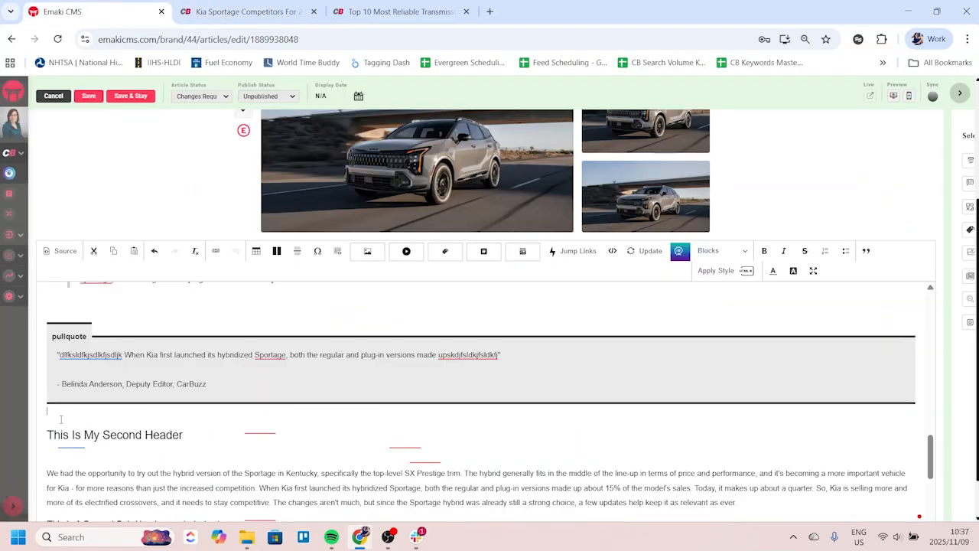
{"action": "key", "text": "Return"}
{"action": "key", "text": "Return"}
{"action": "key", "text": "Return"}
{"action": "key", "text": "Return"}
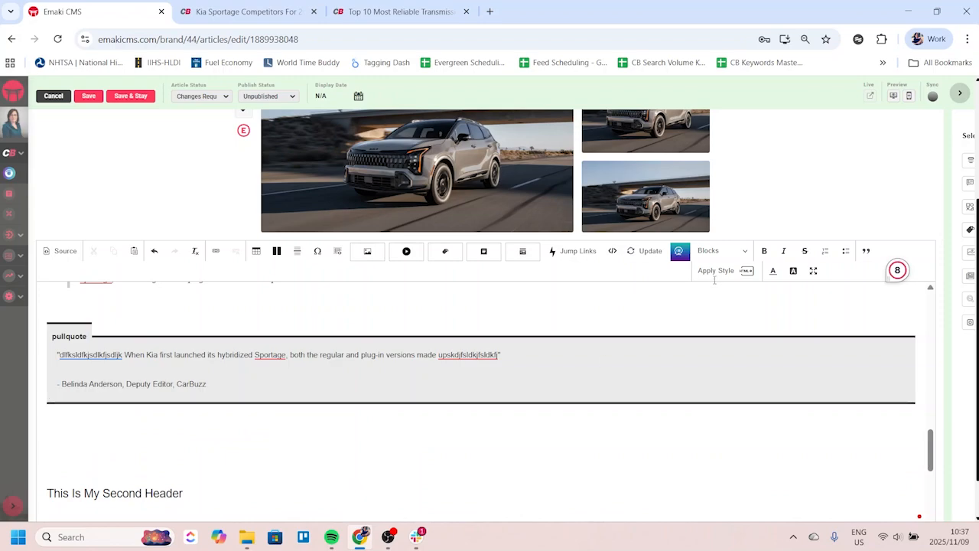
{"action": "left_click", "coordinate": [719, 251]}
{"action": "left_click", "coordinate": [767, 341]}
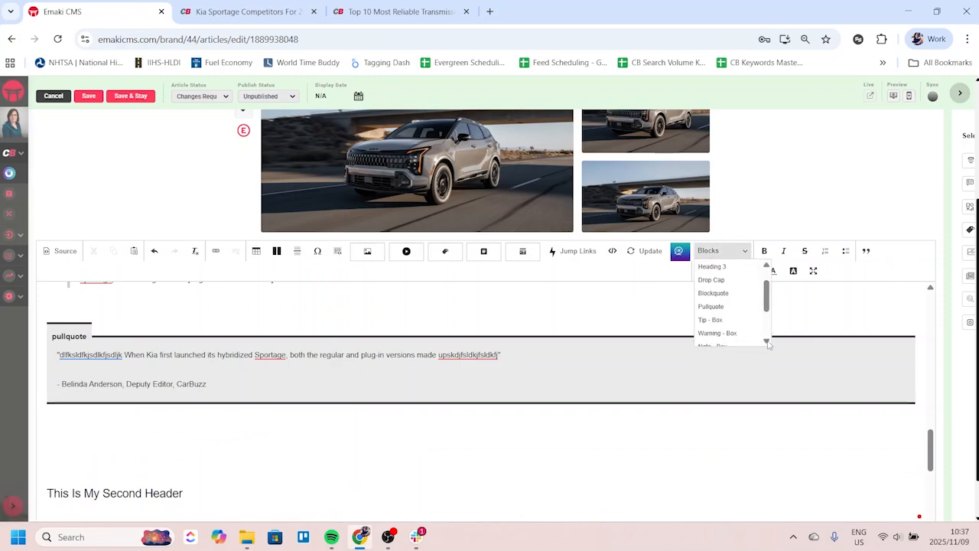
{"action": "left_click", "coordinate": [767, 341]}
{"action": "left_click", "coordinate": [767, 341]}
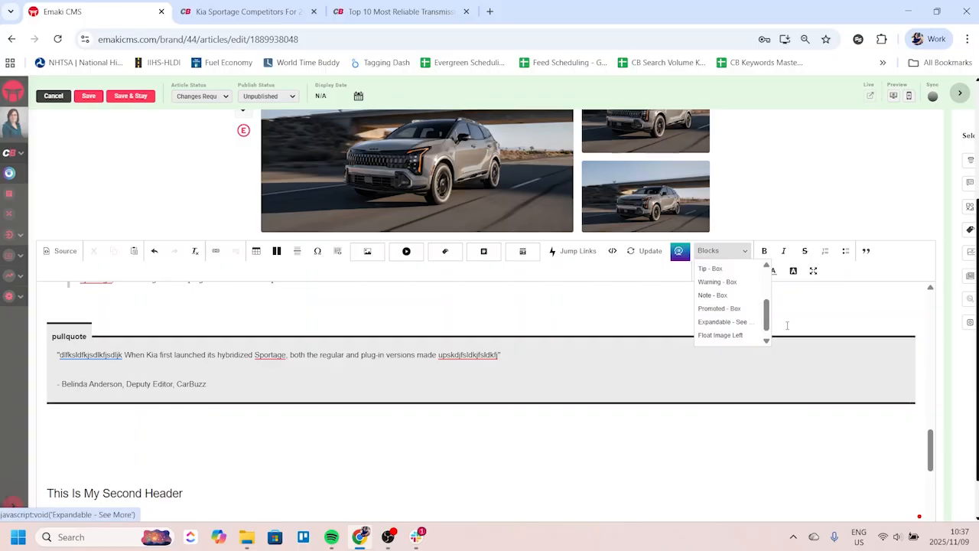
{"action": "left_click_drag", "start_coordinate": [767, 326], "coordinate": [765, 315]}
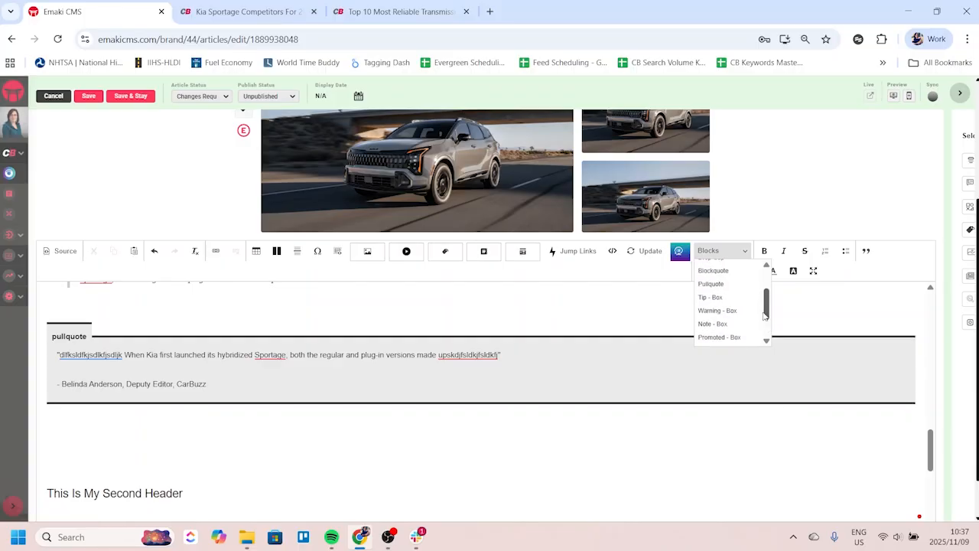
{"action": "left_click", "coordinate": [710, 297]}
{"action": "scroll", "coordinate": [119, 425], "scroll_direction": "down", "scroll_amount": 2}
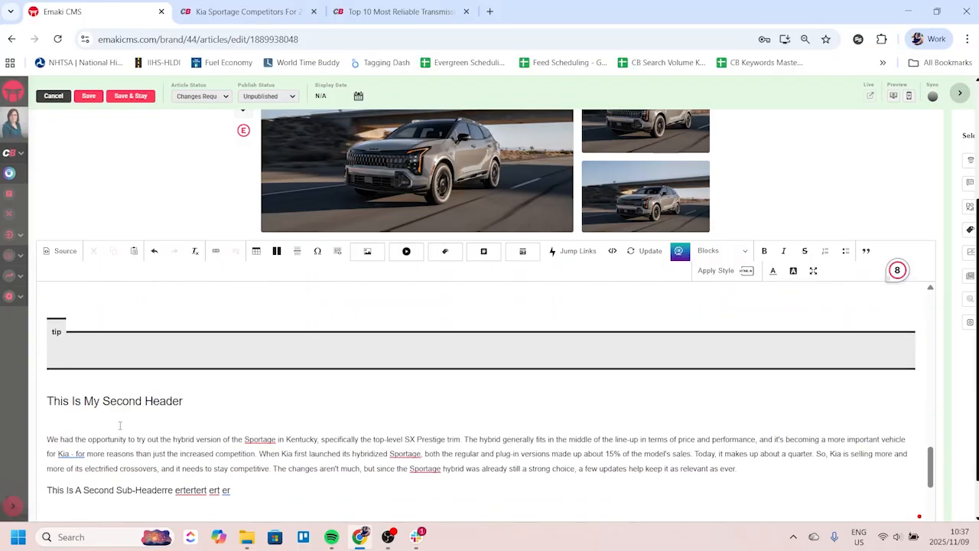
Step: Insert a warning box below the tip box, then a note box below the warning box
{"action": "key", "text": "Return"}
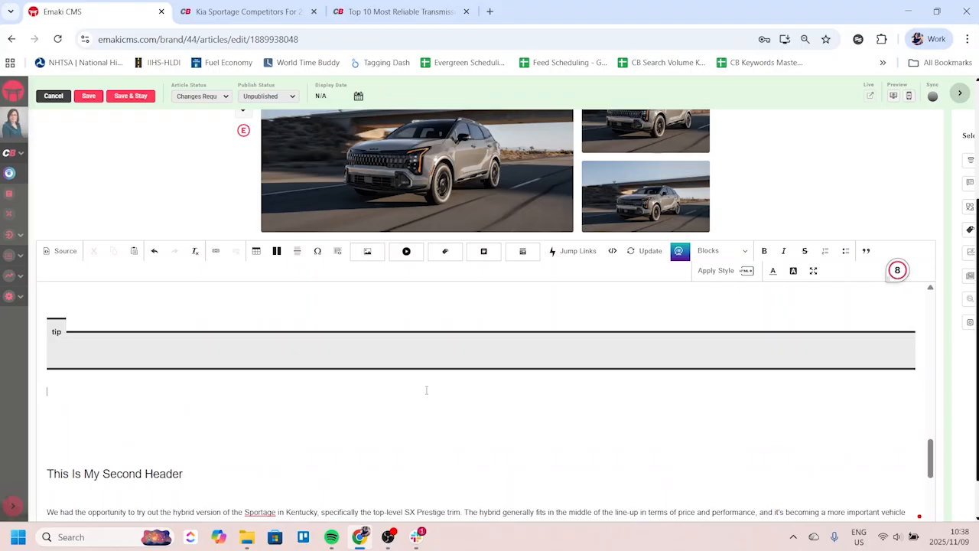
{"action": "left_click", "coordinate": [719, 251]}
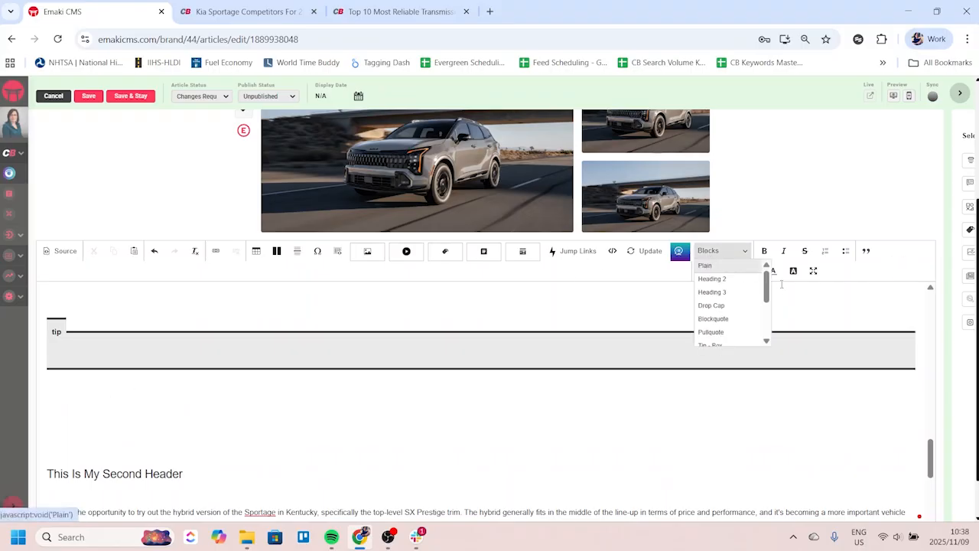
{"action": "left_click", "coordinate": [767, 342]}
{"action": "left_click", "coordinate": [739, 335]}
{"action": "left_click", "coordinate": [92, 459]}
{"action": "key", "text": "Return"}
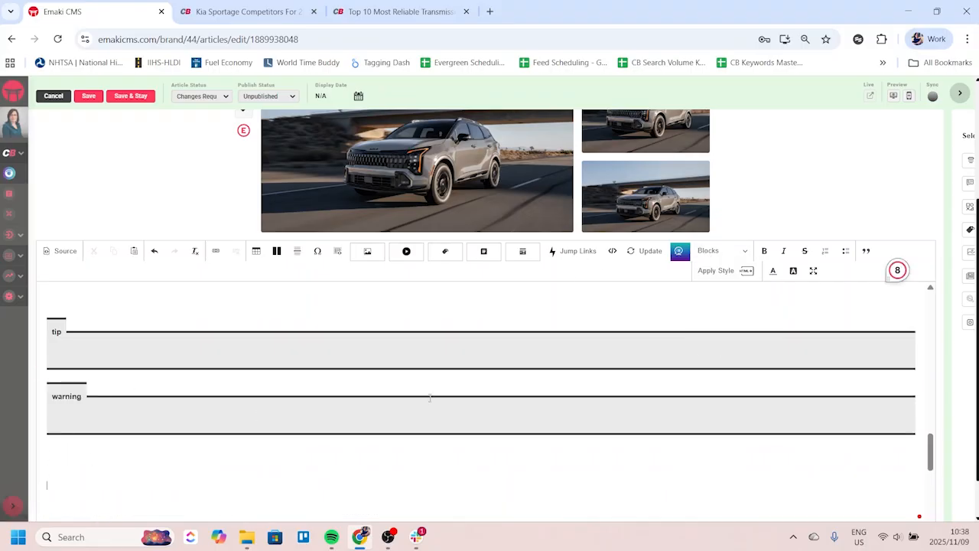
{"action": "left_click", "coordinate": [719, 251]}
{"action": "scroll", "coordinate": [731, 321], "scroll_direction": "down", "scroll_amount": 2}
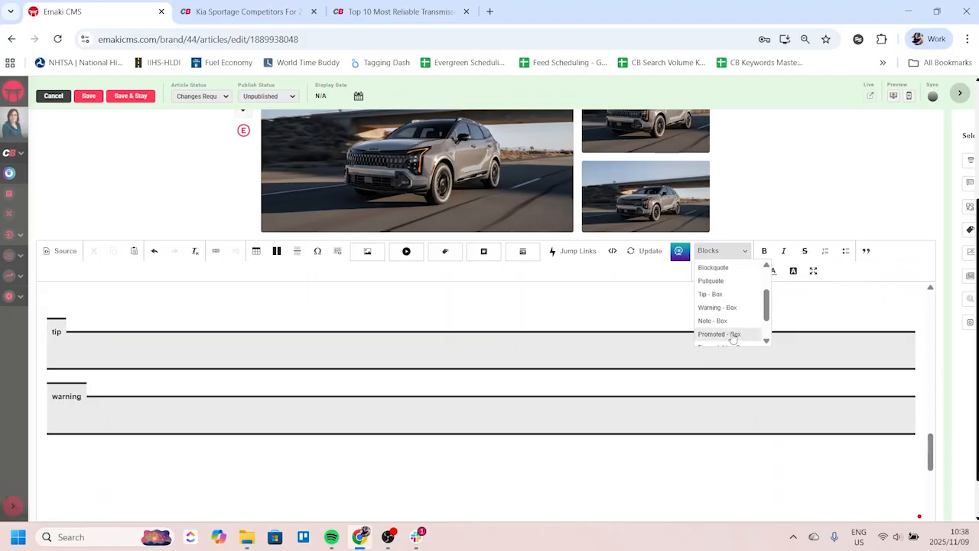
{"action": "left_click", "coordinate": [713, 320]}
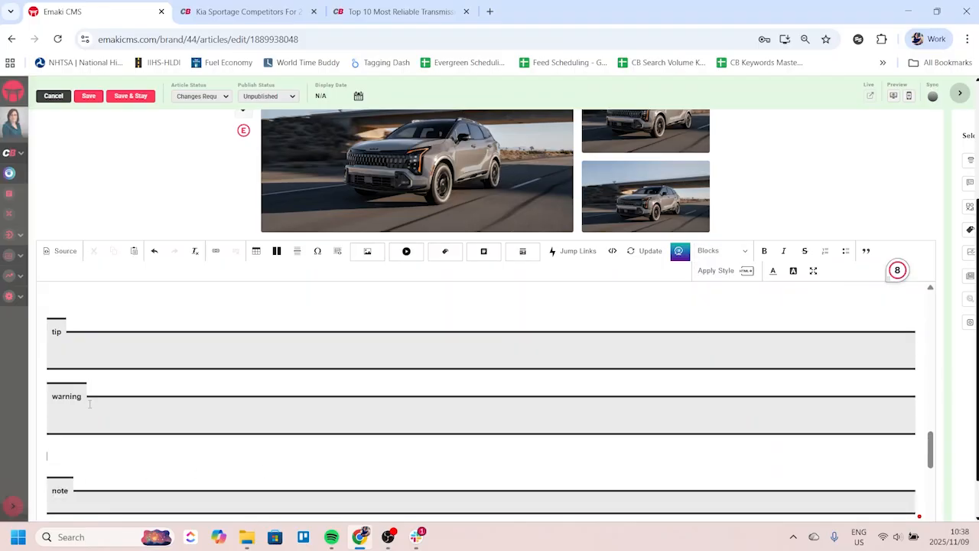
Step: Copy the pullquote's Sportage sentence and paste it into the tip, warning and note boxes
{"action": "scroll", "coordinate": [90, 404], "scroll_direction": "up", "scroll_amount": 3}
{"action": "left_click_drag", "start_coordinate": [60, 355], "coordinate": [289, 355]}
{"action": "key", "text": "ctrl+c"}
{"action": "left_click", "coordinate": [100, 466]}
{"action": "key", "text": "ctrl+v"}
{"action": "scroll", "coordinate": [116, 430], "scroll_direction": "down", "scroll_amount": 2}
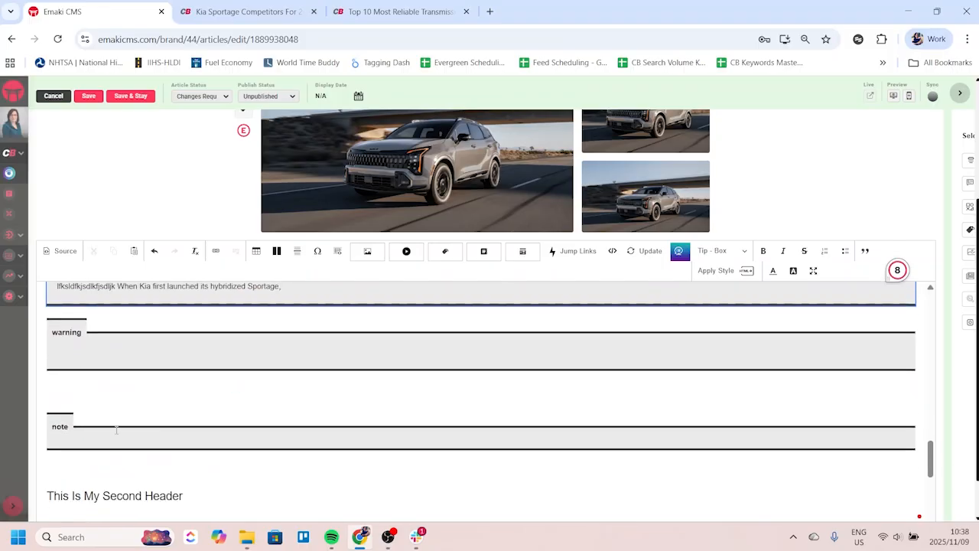
{"action": "key", "text": "ctrl+v"}
{"action": "left_click", "coordinate": [153, 442]}
{"action": "key", "text": "ctrl+v"}
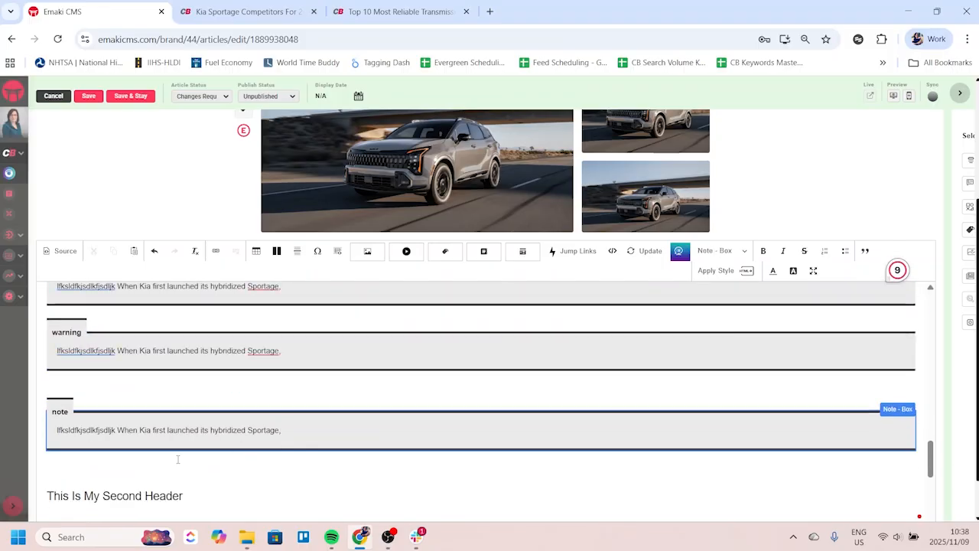
Step: Add a promoted box with the same sentence above the second header, then save the article
{"action": "key", "text": "Return"}
{"action": "key", "text": "Return"}
{"action": "left_click", "coordinate": [747, 251]}
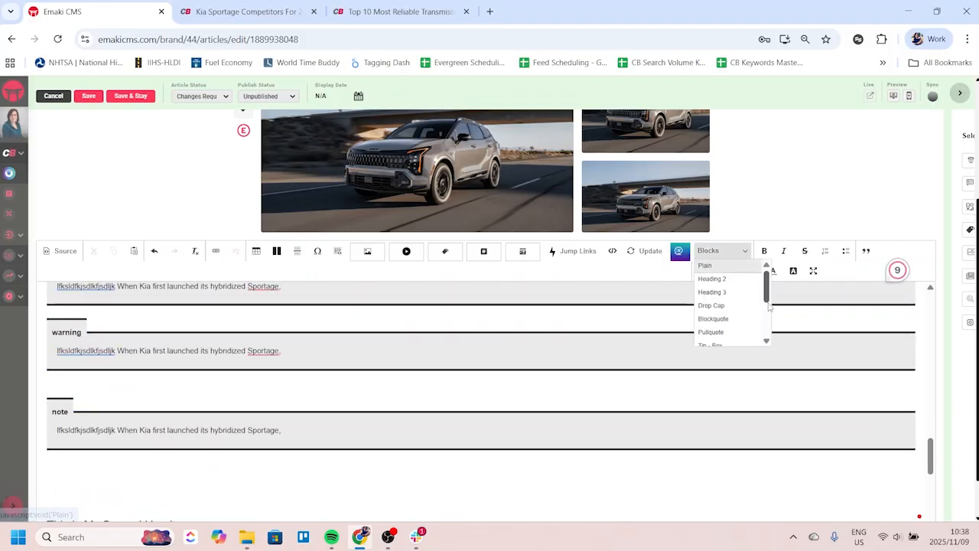
{"action": "scroll", "coordinate": [730, 323], "scroll_direction": "down", "scroll_amount": 3}
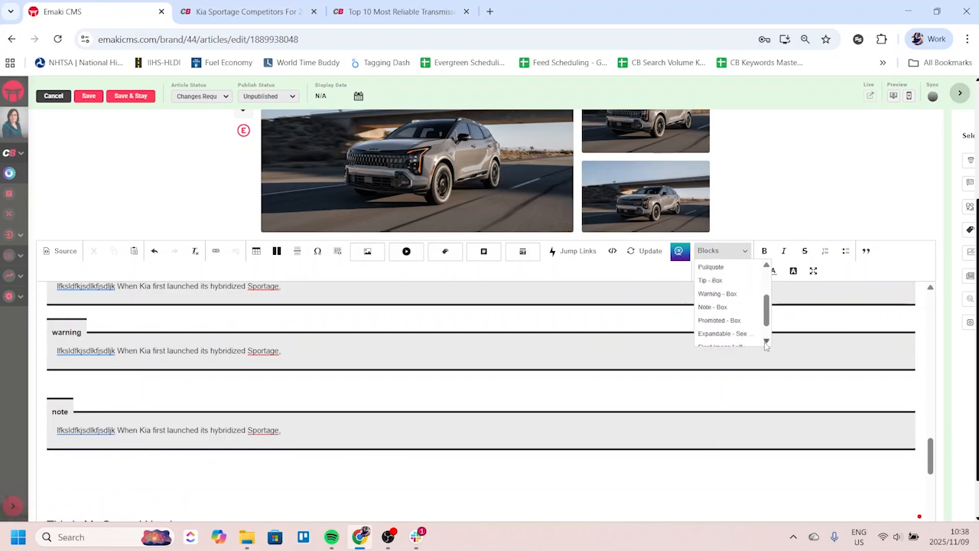
{"action": "left_click", "coordinate": [719, 309]}
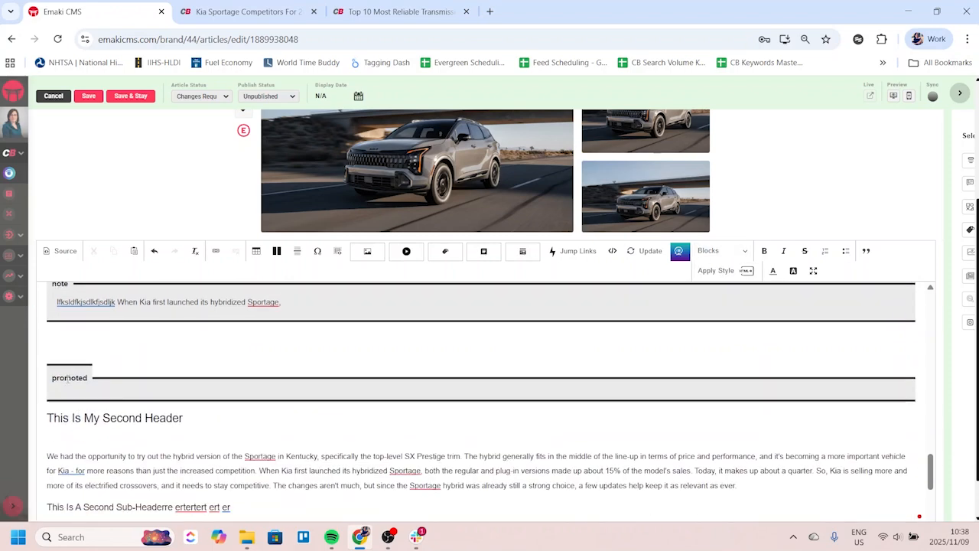
{"action": "key", "text": "ctrl+v"}
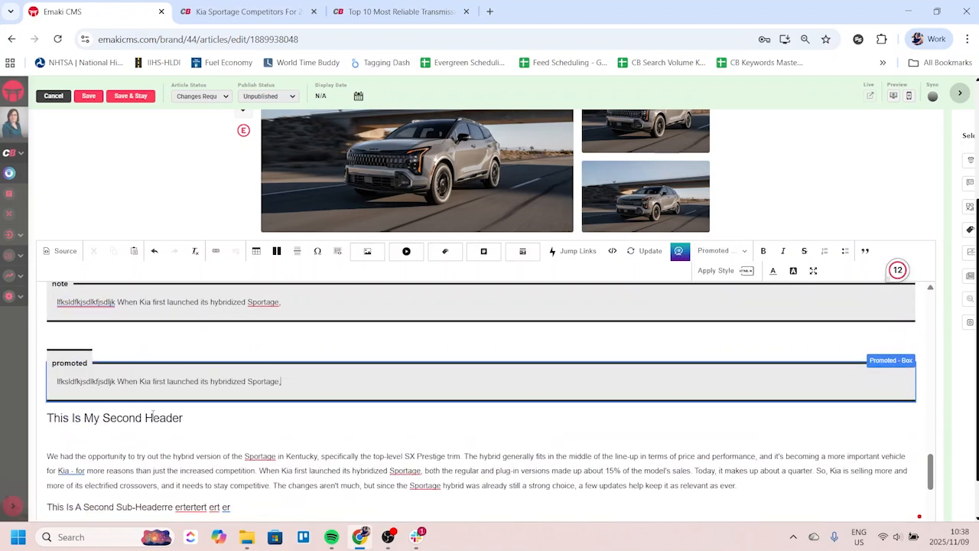
{"action": "left_click", "coordinate": [131, 98]}
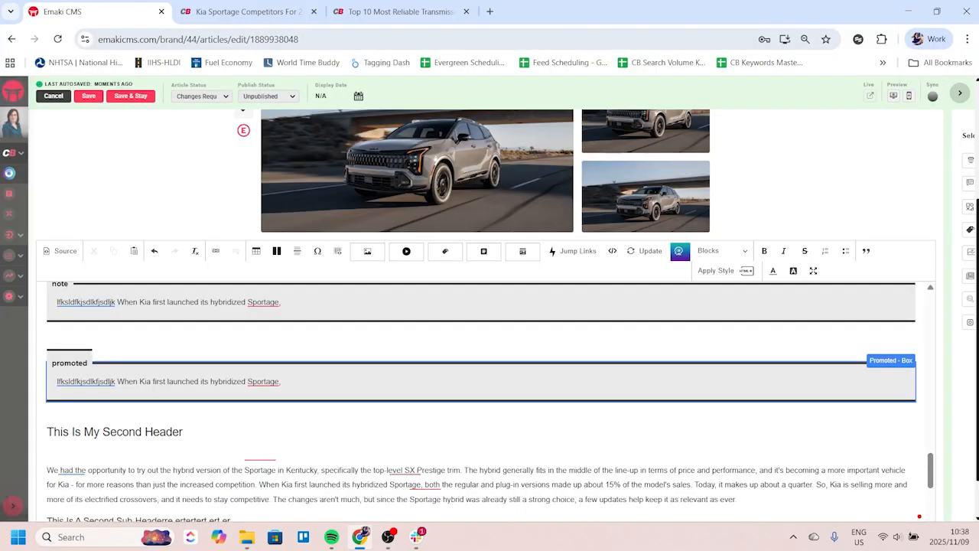
Step: Preview the article and scroll to the four Tip, Warning, Note and Promoted boxes showing the Sportage sentence
{"action": "left_click", "coordinate": [894, 97]}
{"action": "scroll", "coordinate": [360, 335], "scroll_direction": "down", "scroll_amount": 7}
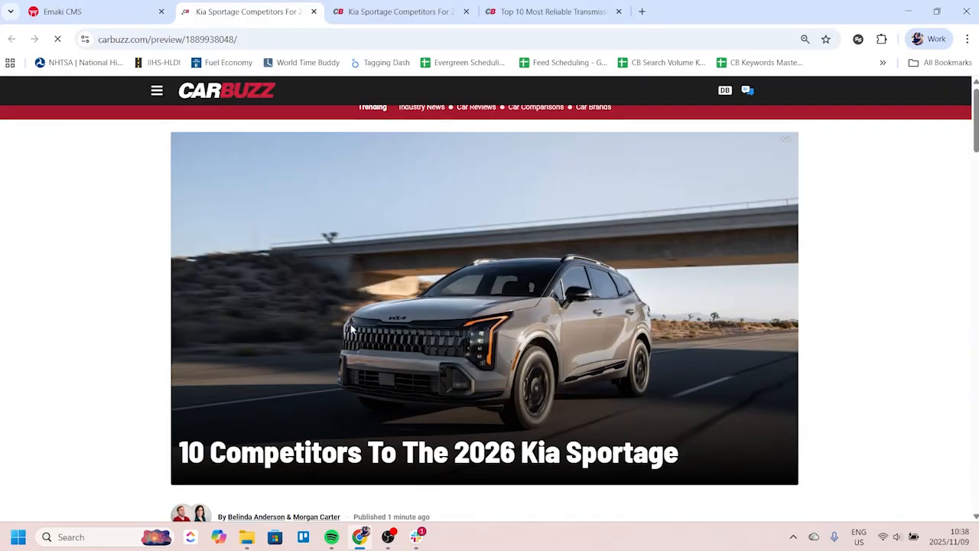
{"action": "scroll", "coordinate": [334, 342], "scroll_direction": "down", "scroll_amount": 15}
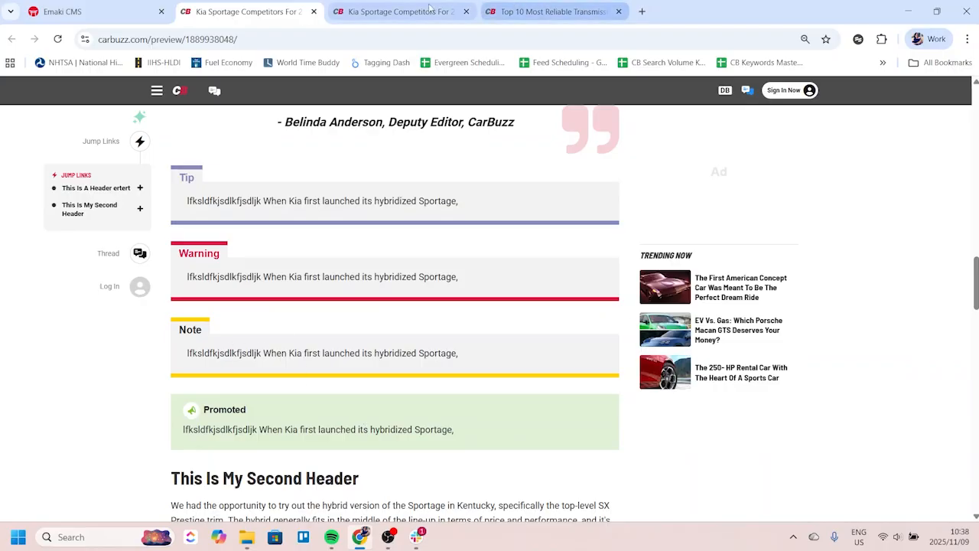
{"action": "left_click", "coordinate": [551, 12]}
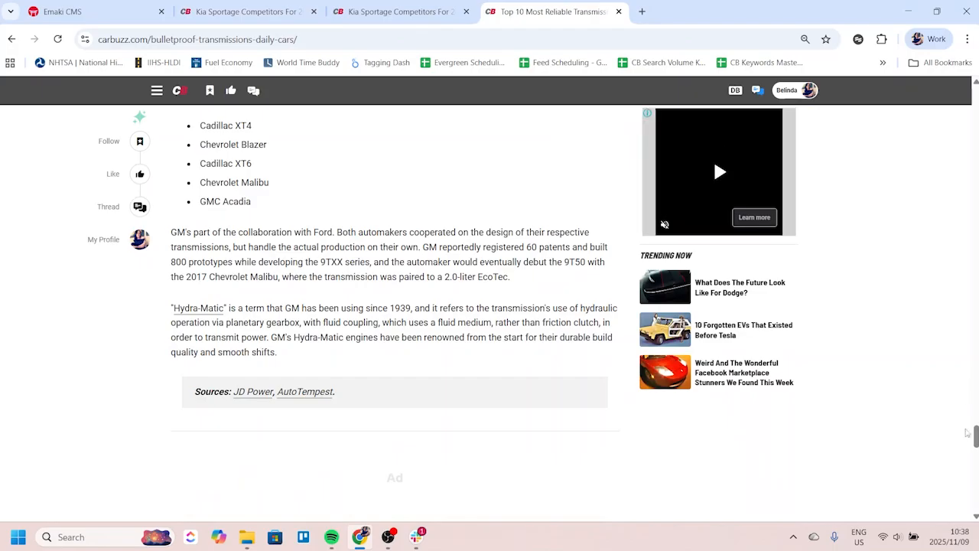
{"action": "scroll", "coordinate": [433, 230], "scroll_direction": "up", "scroll_amount": 20}
{"action": "scroll", "coordinate": [438, 242], "scroll_direction": "up", "scroll_amount": 7}
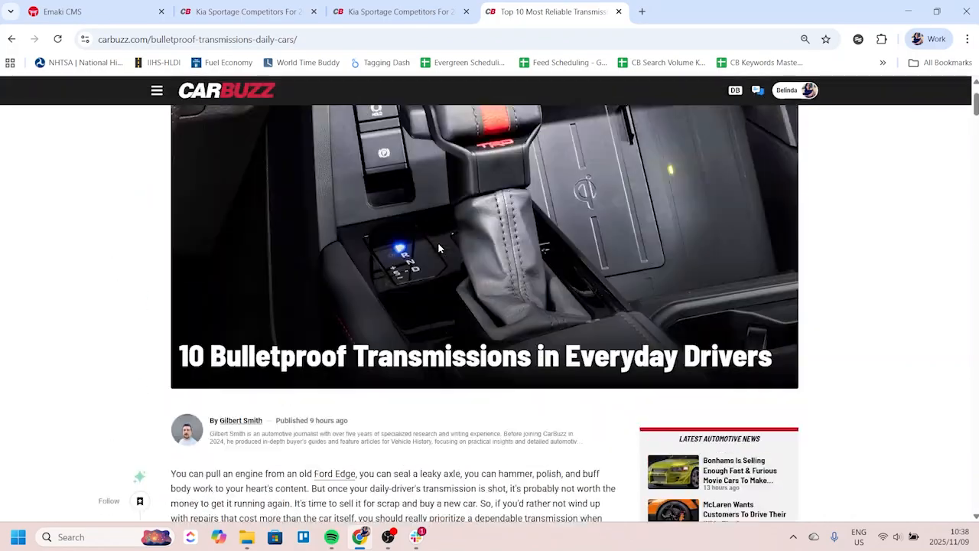
{"action": "scroll", "coordinate": [437, 242], "scroll_direction": "down", "scroll_amount": 15}
{"action": "scroll", "coordinate": [291, 307], "scroll_direction": "down", "scroll_amount": 14}
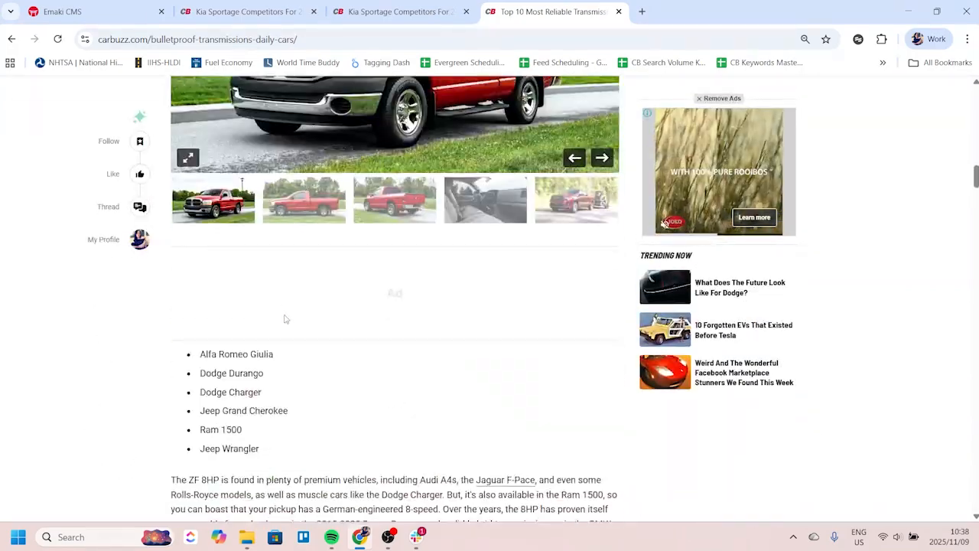
{"action": "scroll", "coordinate": [472, 308], "scroll_direction": "up", "scroll_amount": 7}
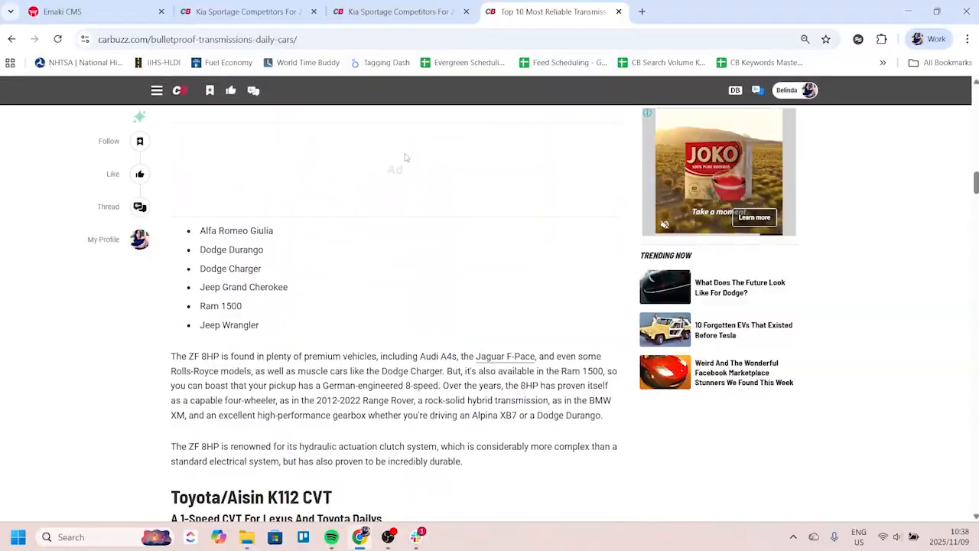
{"action": "left_click", "coordinate": [183, 92]}
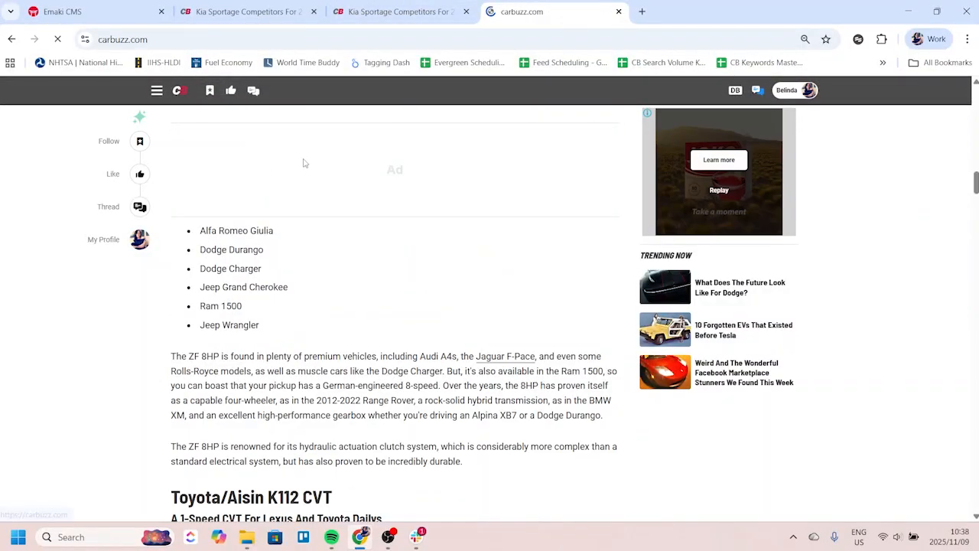
{"action": "scroll", "coordinate": [241, 298], "scroll_direction": "down", "scroll_amount": 4}
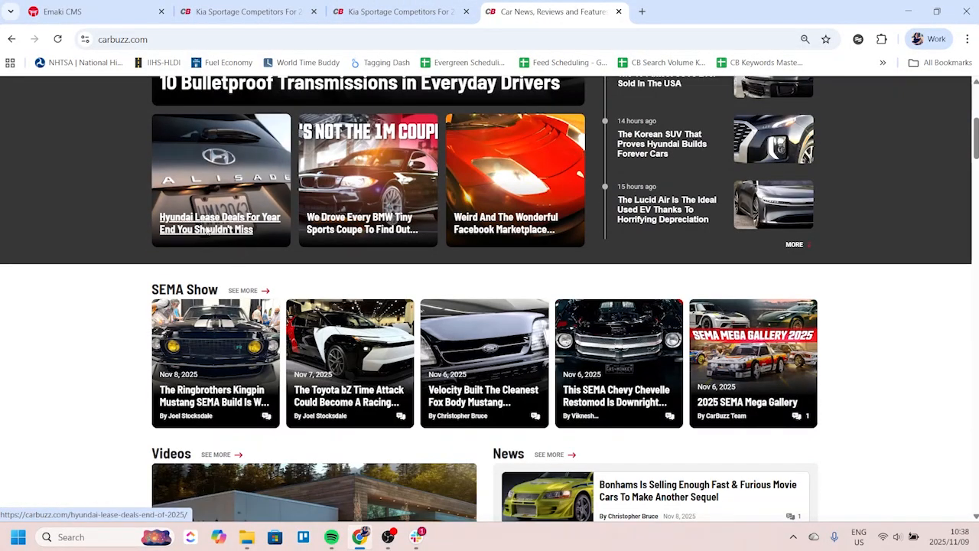
{"action": "left_click", "coordinate": [280, 246]}
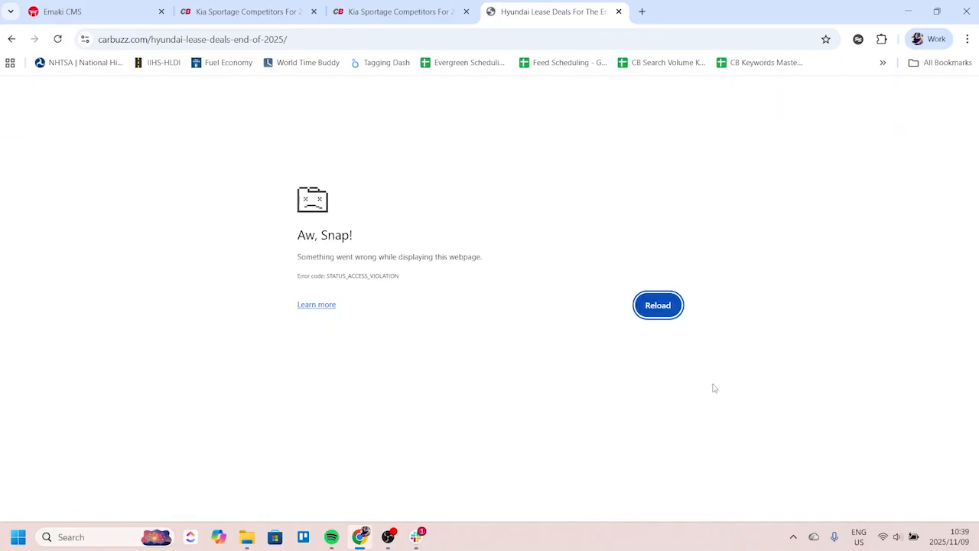
{"action": "left_click", "coordinate": [57, 39]}
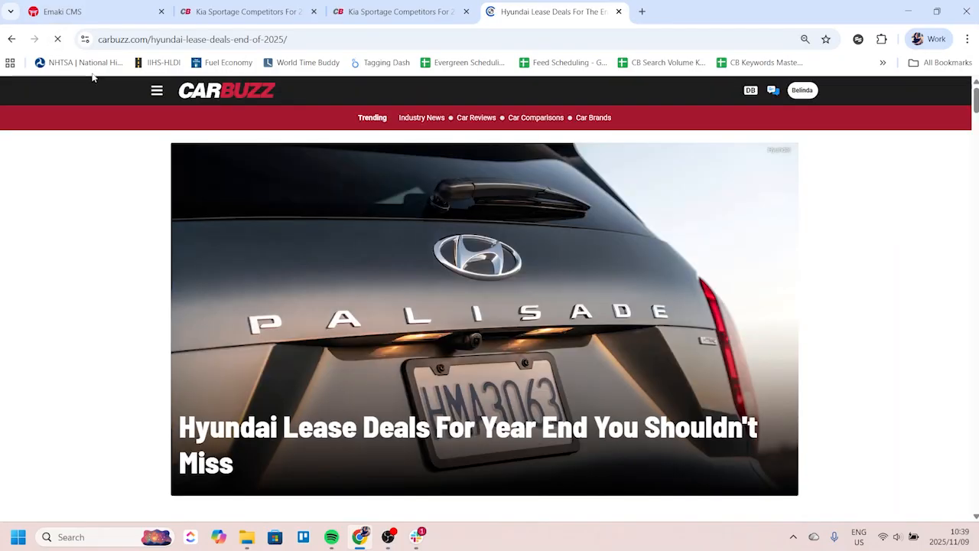
{"action": "scroll", "coordinate": [770, 302], "scroll_direction": "down", "scroll_amount": 3}
{"action": "scroll", "coordinate": [770, 302], "scroll_direction": "down", "scroll_amount": 8}
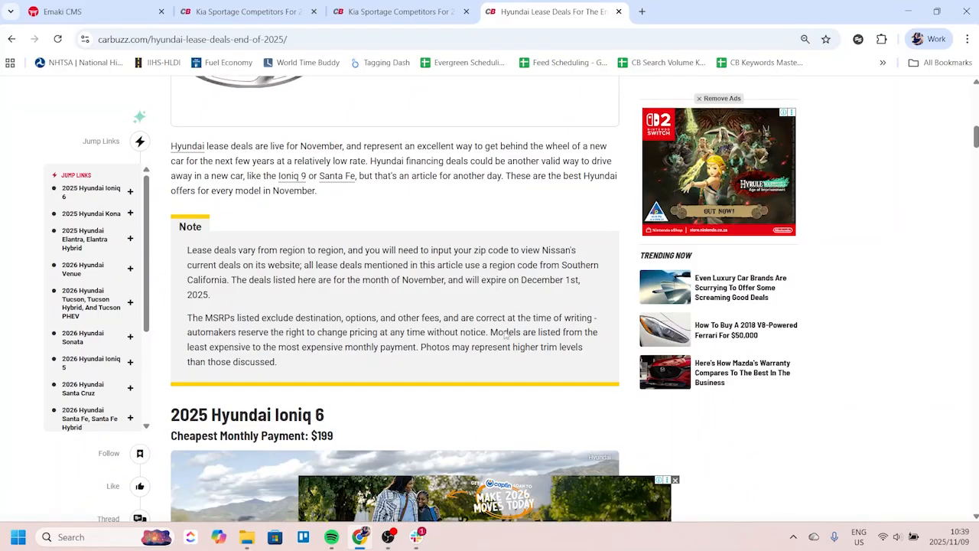
{"action": "scroll", "coordinate": [208, 260], "scroll_direction": "down", "scroll_amount": 1}
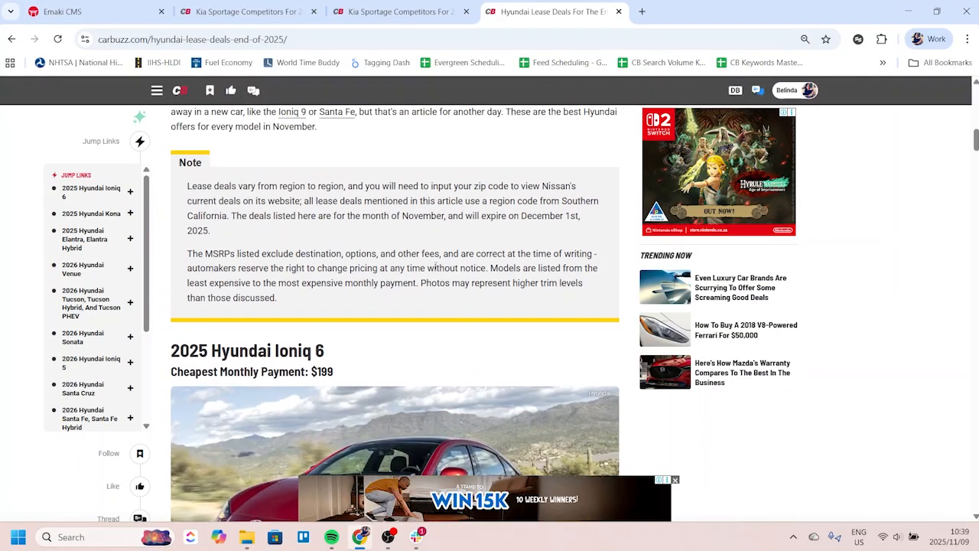
{"action": "left_click", "coordinate": [231, 4]}
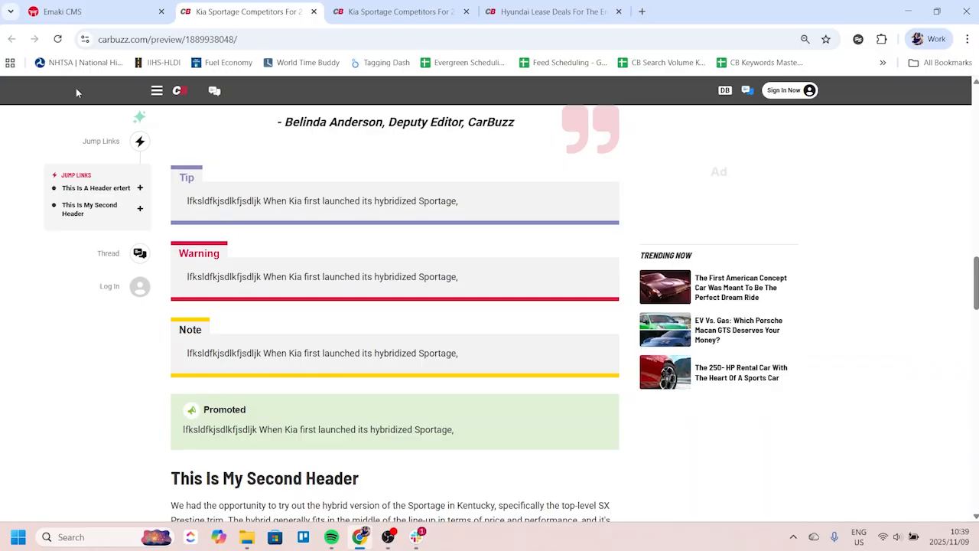
Step: Return to the Sportage article editor and save it with Save & Stay
{"action": "left_click", "coordinate": [77, 11]}
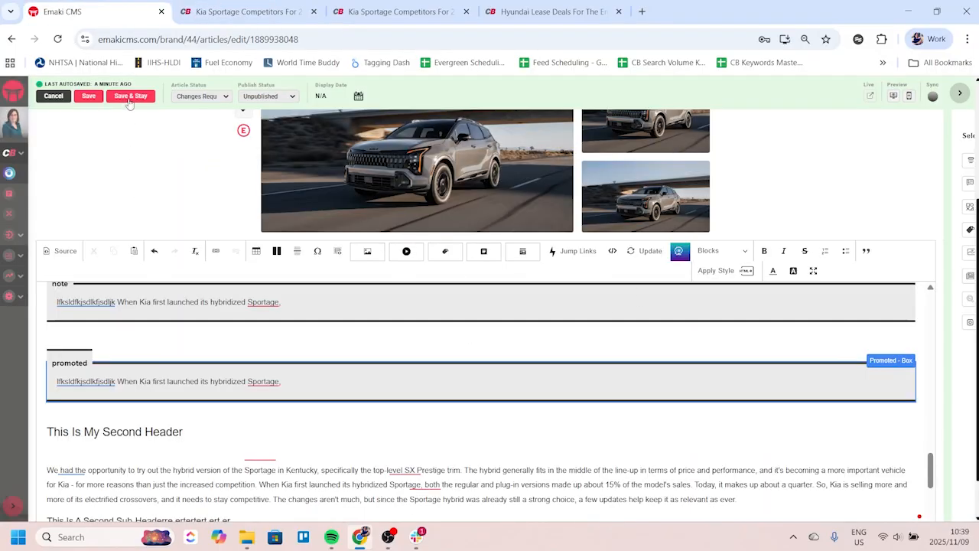
{"action": "left_click", "coordinate": [132, 96]}
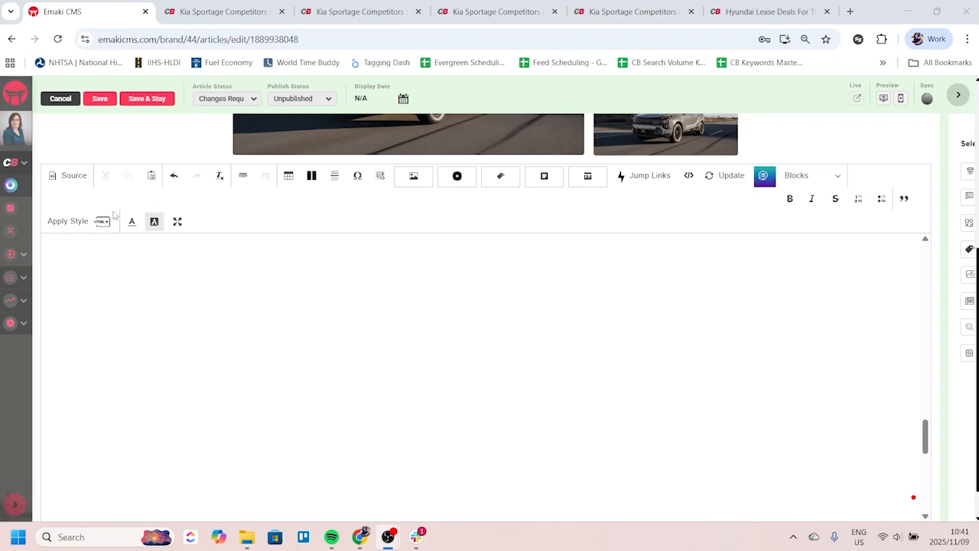
Step: Insert an empty Expandable - See More block below the promoted box
{"action": "left_click", "coordinate": [194, 299]}
{"action": "left_click", "coordinate": [837, 176]}
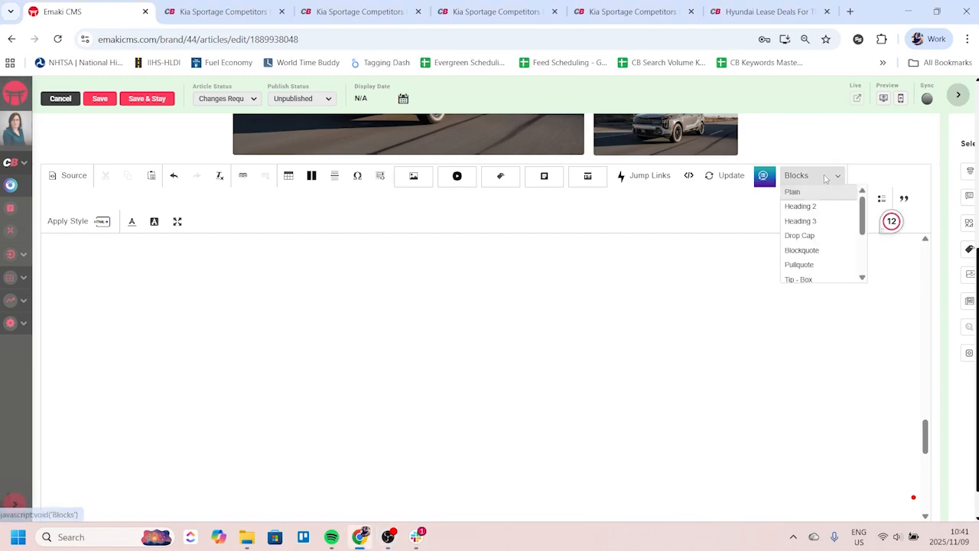
{"action": "left_click", "coordinate": [863, 278]}
{"action": "left_click", "coordinate": [863, 278]}
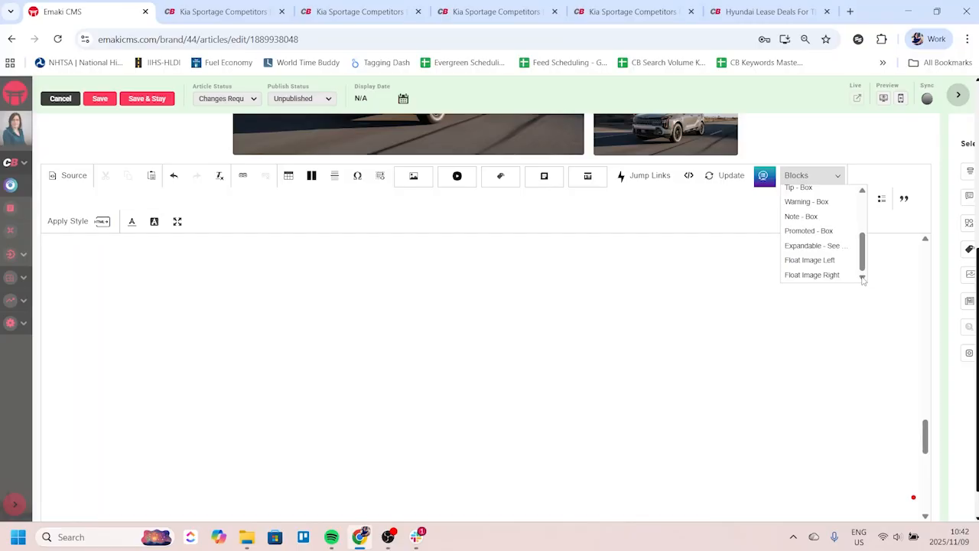
{"action": "left_click", "coordinate": [155, 306]}
{"action": "scroll", "coordinate": [138, 311], "scroll_direction": "up", "scroll_amount": 1}
{"action": "left_click", "coordinate": [77, 328]}
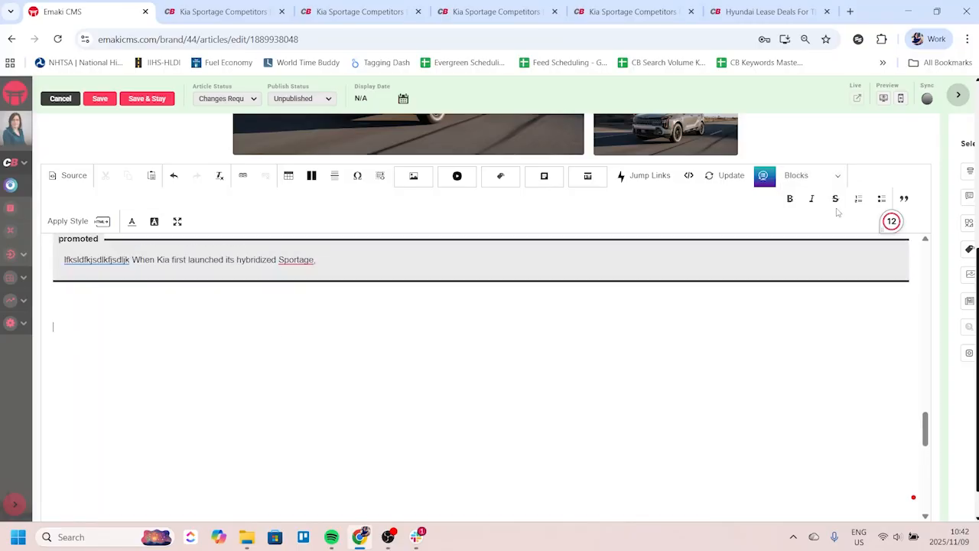
{"action": "left_click", "coordinate": [810, 176]}
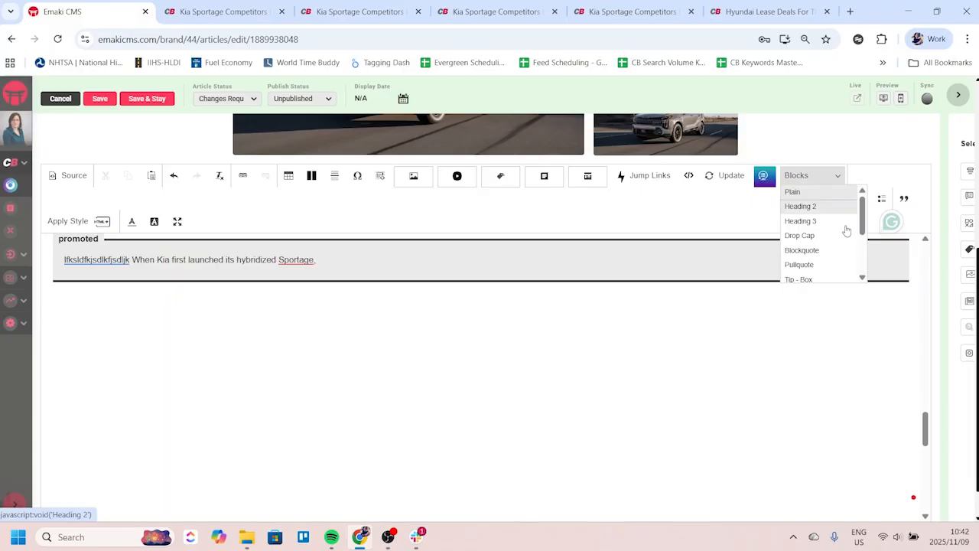
{"action": "left_click", "coordinate": [862, 278]}
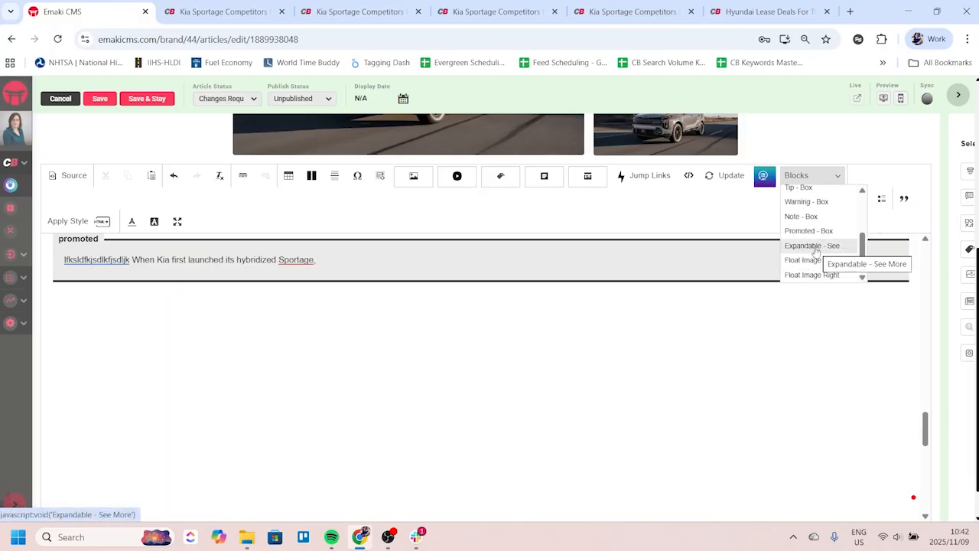
{"action": "left_click", "coordinate": [813, 251]}
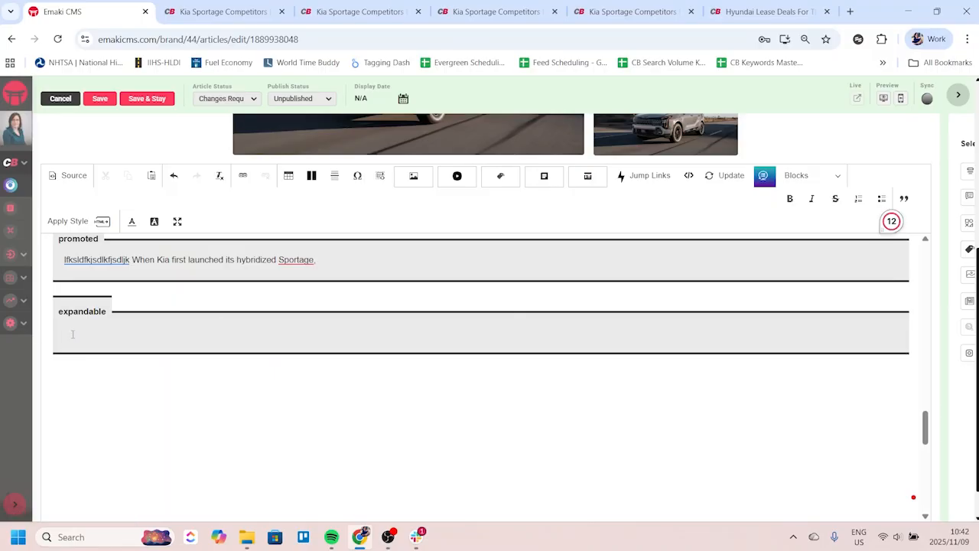
Step: Paste the copied Sportage paragraph into the expandable block, then save and preview the article
{"action": "scroll", "coordinate": [84, 309], "scroll_direction": "up", "scroll_amount": 3}
{"action": "scroll", "coordinate": [151, 327], "scroll_direction": "down", "scroll_amount": 6}
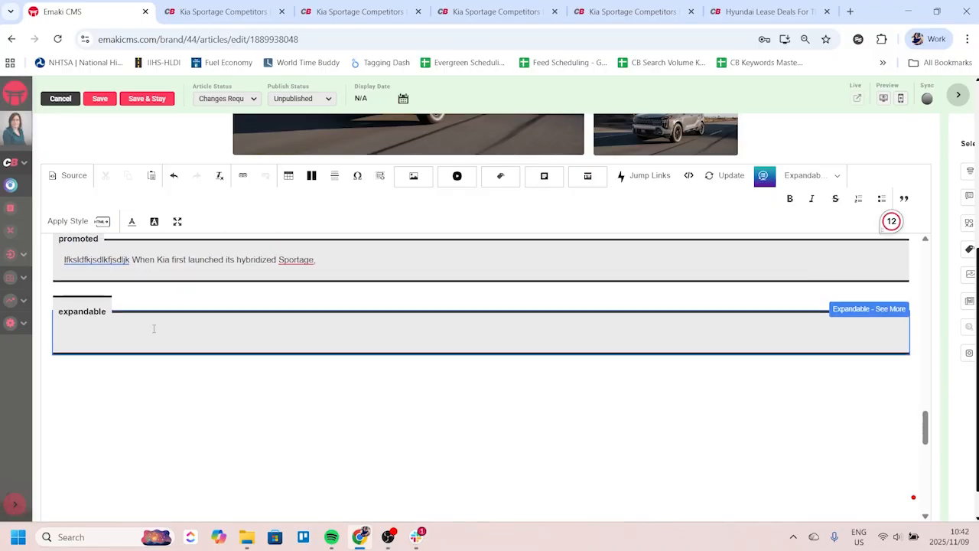
{"action": "scroll", "coordinate": [151, 327], "scroll_direction": "down", "scroll_amount": 3}
{"action": "left_click_drag", "start_coordinate": [52, 258], "coordinate": [262, 293]}
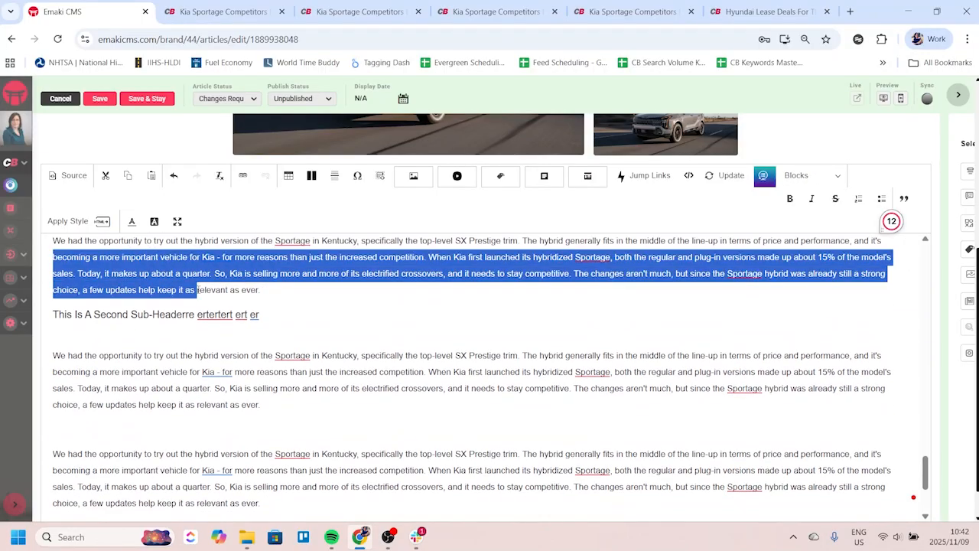
{"action": "scroll", "coordinate": [140, 291], "scroll_direction": "up", "scroll_amount": 6}
{"action": "scroll", "coordinate": [140, 291], "scroll_direction": "up", "scroll_amount": 3}
{"action": "left_click", "coordinate": [344, 393]}
{"action": "type", "text": "becoming a more important vehicle for Kia - for more reasons than just the increased competition. When Kia first launched its hybridized Sportage, both the regular and plug-in versions made up about 15% of the model's sales. Today, it makes up about a quarter. So, Kia is selling more and more of its electrified crossovers, and it needs to stay competitive. The changes aren't much, but since the Sportage hybrid was already still a strong choice, a few updates help keep it as becoming a more important vehicle for Kia - for more reasons than just the increased competition. When Kia first launched its hybridized Sportage, both the regular and plug-in versions made up about 15% of the model's sales. Today, it makes up about a quarter. So, Kia is selling more and more of its electrified crossovers, and it needs to stay competitive. The changes aren't much, but since the Sportage hybrid was already still a strong choice, a few updates help keep it as becoming a more important vehicle for Kia - for more reasons than just the increased competition. When Kia first launched its hybridized Sportage, both the regular and plug-in versions made up about 15% of the model's sales. Today, it makes up about a quarter. So, Kia is selling more and more of its electrified crossovers, and it needs to stay competitive. The changes aren't much, but since the Sportage hybrid was already still a strong choice, a few updates help keep it as"}
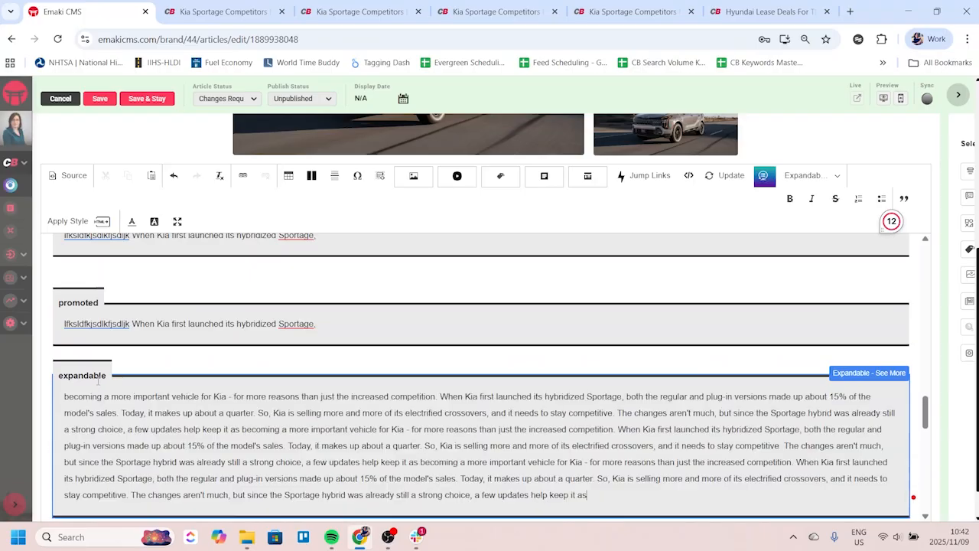
{"action": "left_click", "coordinate": [152, 101]}
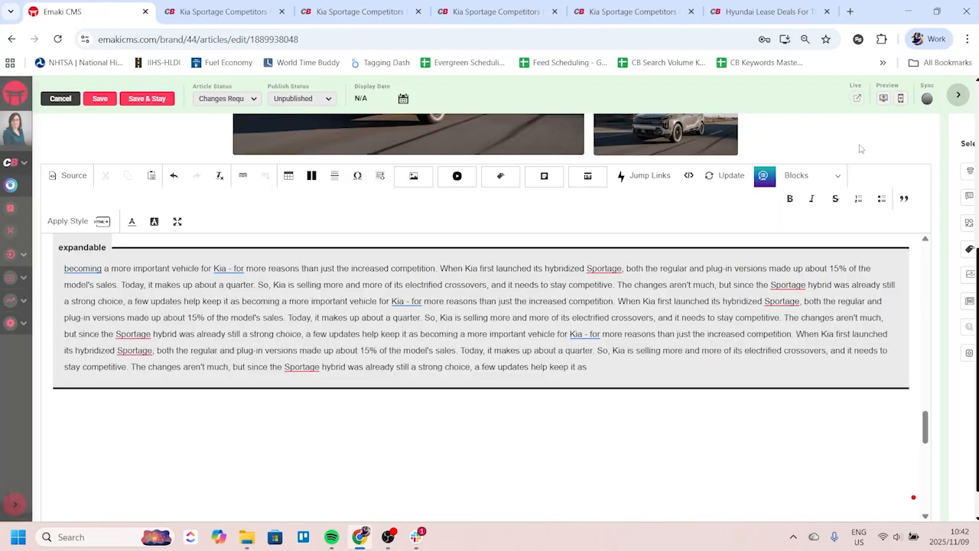
{"action": "left_click", "coordinate": [884, 99]}
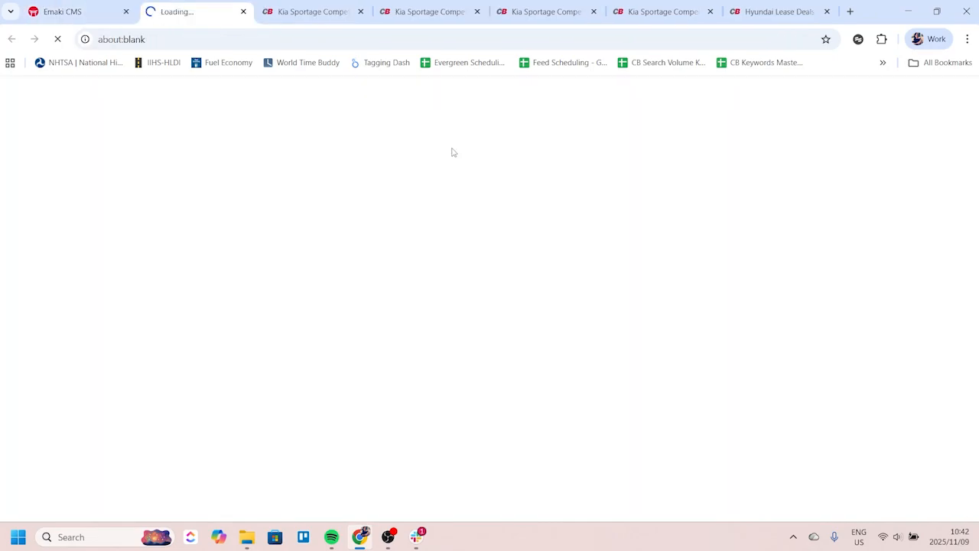
Step: In the preview, expand the new paragraph with Read More and collapse it with Read Less
{"action": "scroll", "coordinate": [460, 181], "scroll_direction": "down", "scroll_amount": 14}
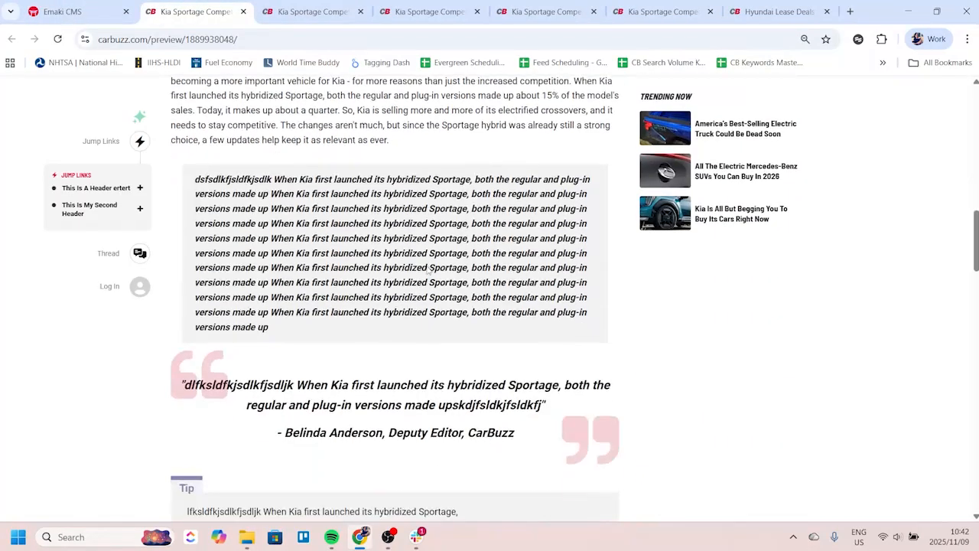
{"action": "scroll", "coordinate": [428, 272], "scroll_direction": "down", "scroll_amount": 8}
{"action": "scroll", "coordinate": [194, 299], "scroll_direction": "up", "scroll_amount": 1}
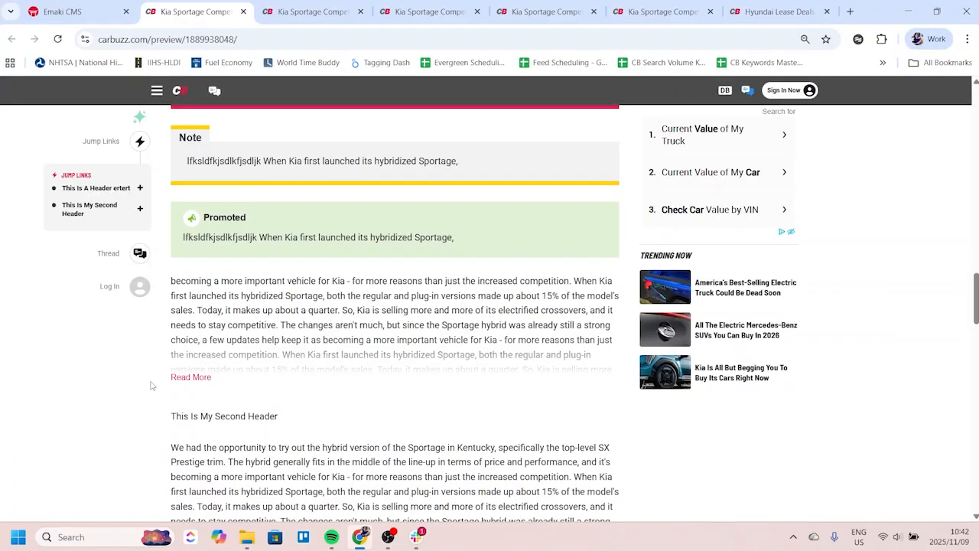
{"action": "left_click", "coordinate": [190, 377]}
{"action": "scroll", "coordinate": [187, 398], "scroll_direction": "down", "scroll_amount": 1}
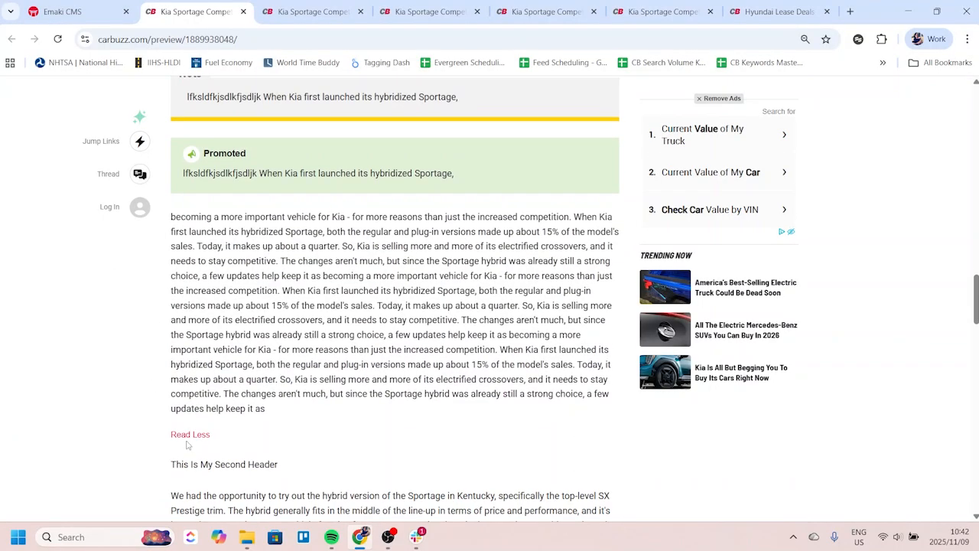
{"action": "left_click", "coordinate": [189, 434]}
{"action": "left_click", "coordinate": [53, 4]}
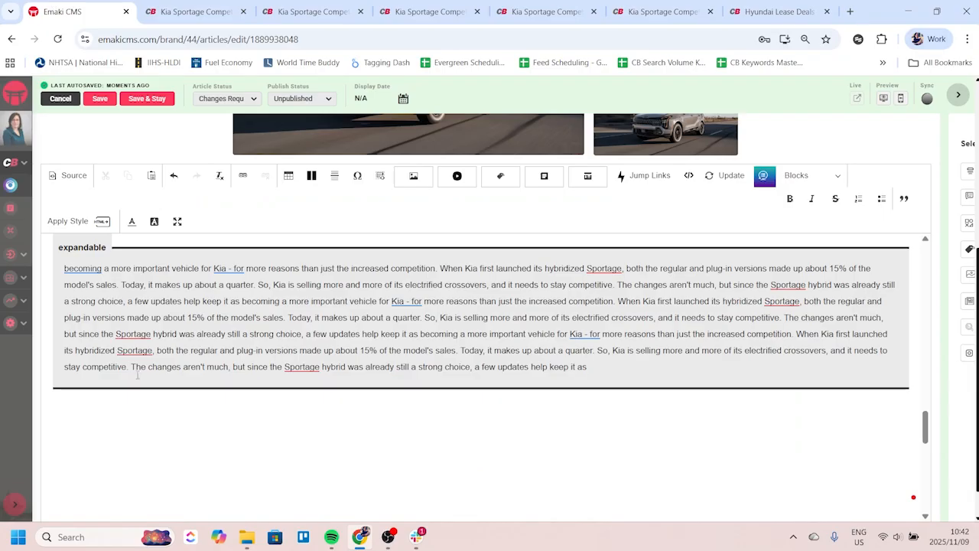
Step: Insert a Float Image Left block and a Float Image Right block below the expandable block
{"action": "scroll", "coordinate": [72, 418], "scroll_direction": "down", "scroll_amount": 2}
{"action": "left_click", "coordinate": [87, 334]}
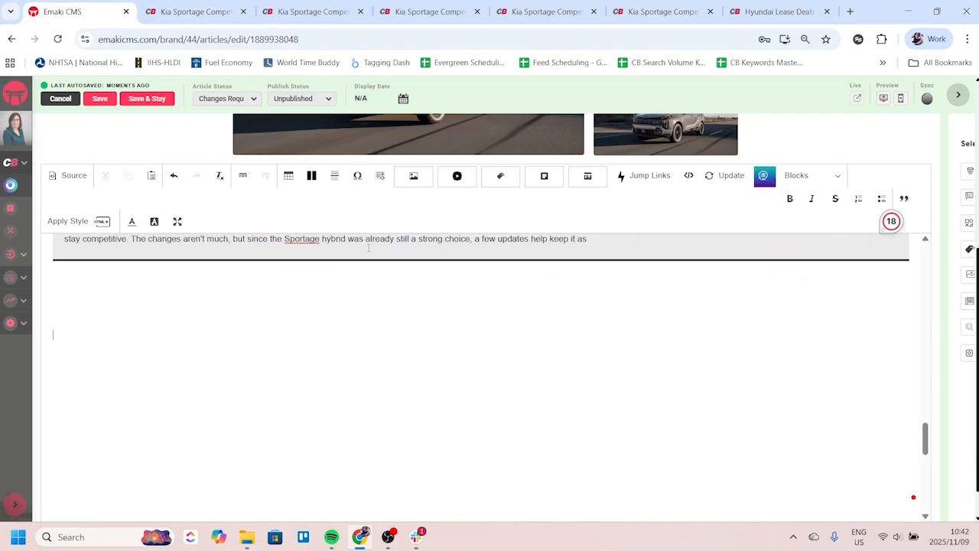
{"action": "left_click", "coordinate": [813, 176]}
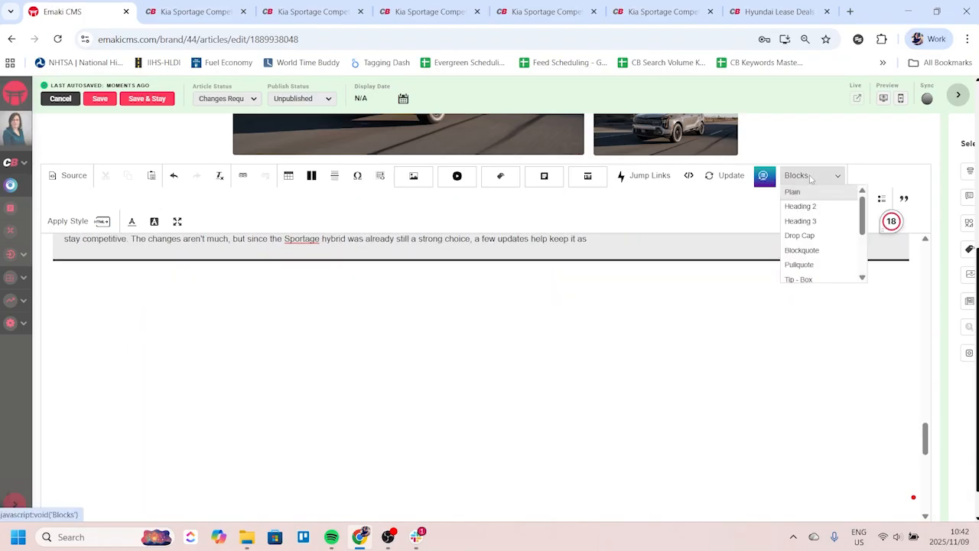
{"action": "scroll", "coordinate": [863, 279], "scroll_direction": "down", "scroll_amount": 3}
{"action": "scroll", "coordinate": [841, 276], "scroll_direction": "down", "scroll_amount": 2}
{"action": "left_click", "coordinate": [815, 264]}
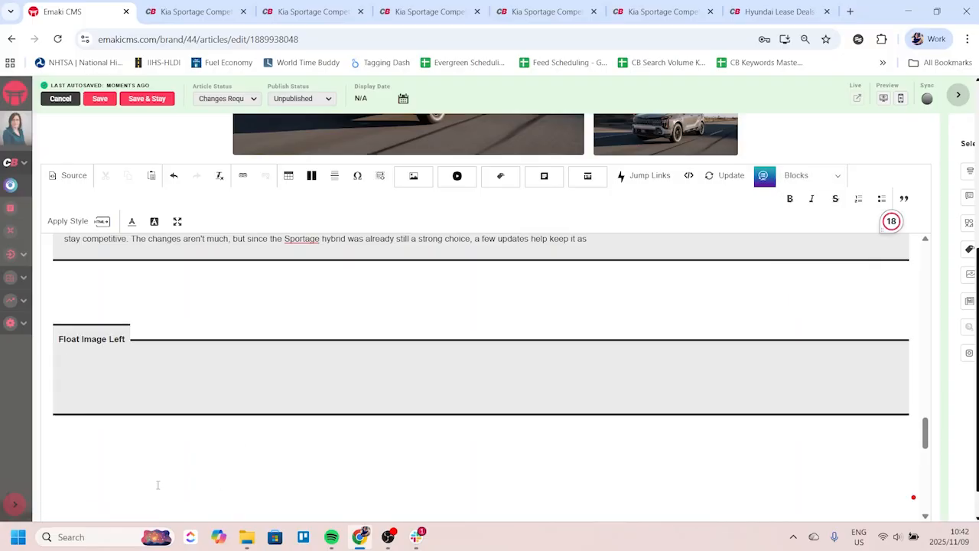
{"action": "left_click", "coordinate": [813, 176]}
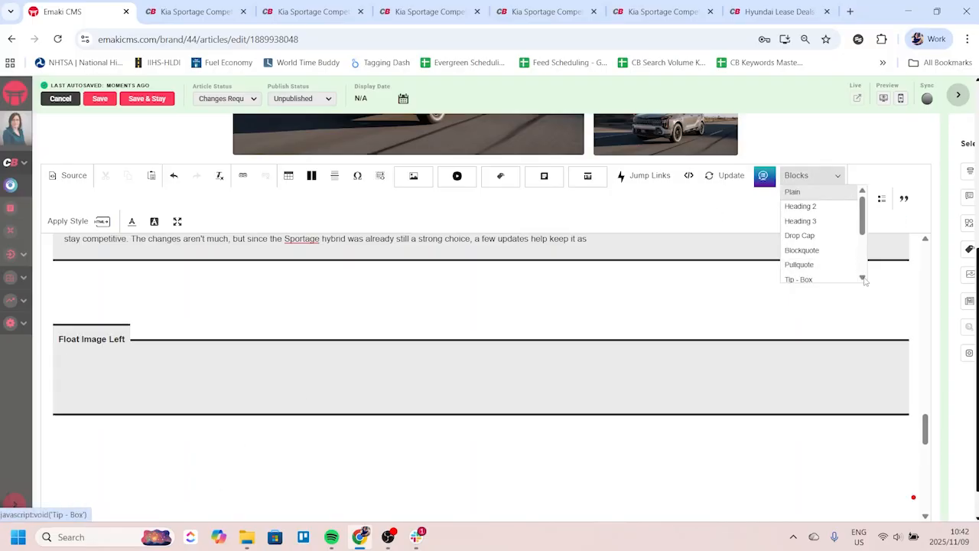
{"action": "scroll", "coordinate": [865, 278], "scroll_direction": "down", "scroll_amount": 3}
{"action": "scroll", "coordinate": [865, 278], "scroll_direction": "down", "scroll_amount": 2}
{"action": "left_click", "coordinate": [818, 275]}
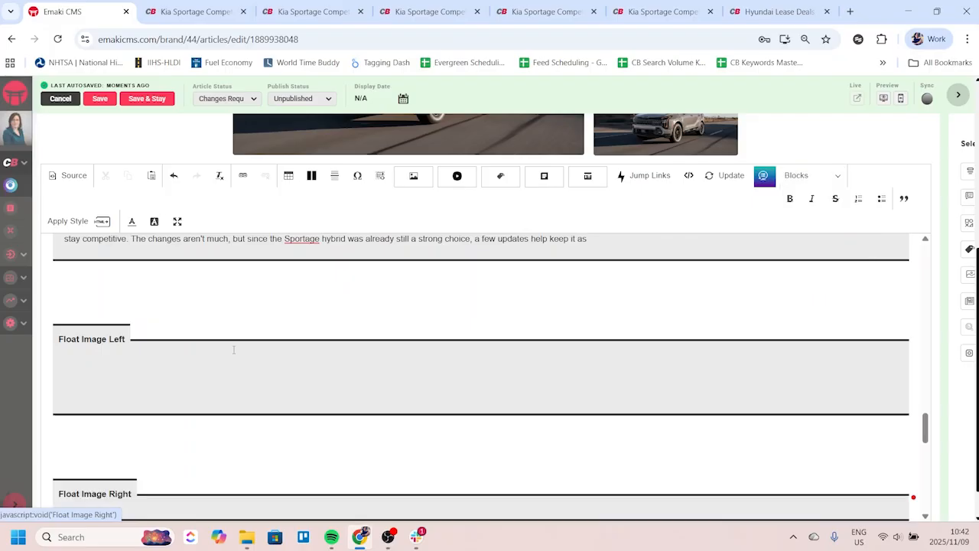
Step: Type filler text 'rjksdlfkjsldfkjsdlfjksdlkfjsdfsds' in the left float and 'dfsdfsdf' in the right float
{"action": "scroll", "coordinate": [186, 434], "scroll_direction": "down", "scroll_amount": 2}
{"action": "left_click", "coordinate": [81, 380]}
{"action": "key", "text": "Return"}
{"action": "key", "text": "Return"}
{"action": "key", "text": "Return"}
{"action": "scroll", "coordinate": [136, 380], "scroll_direction": "up", "scroll_amount": 2}
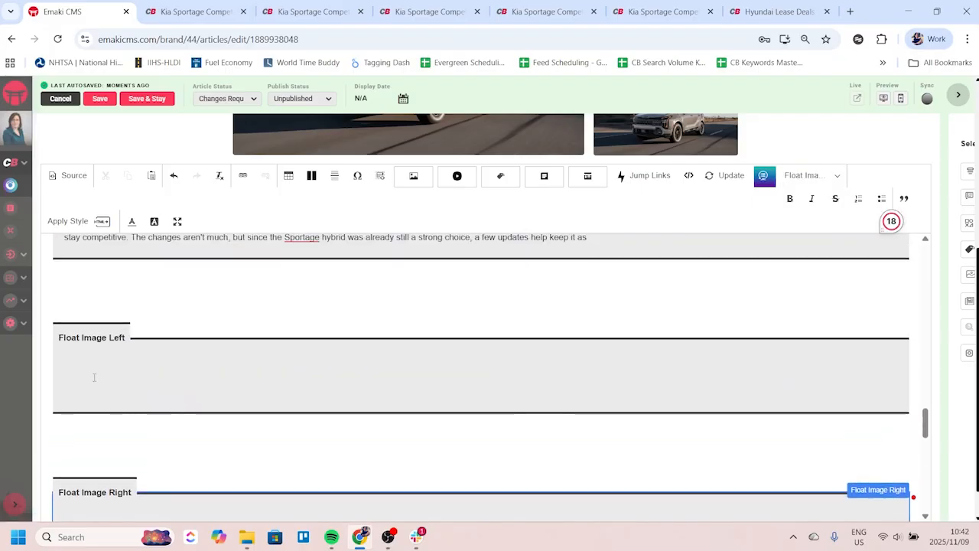
{"action": "left_click", "coordinate": [114, 372]}
{"action": "type", "text": "r"}
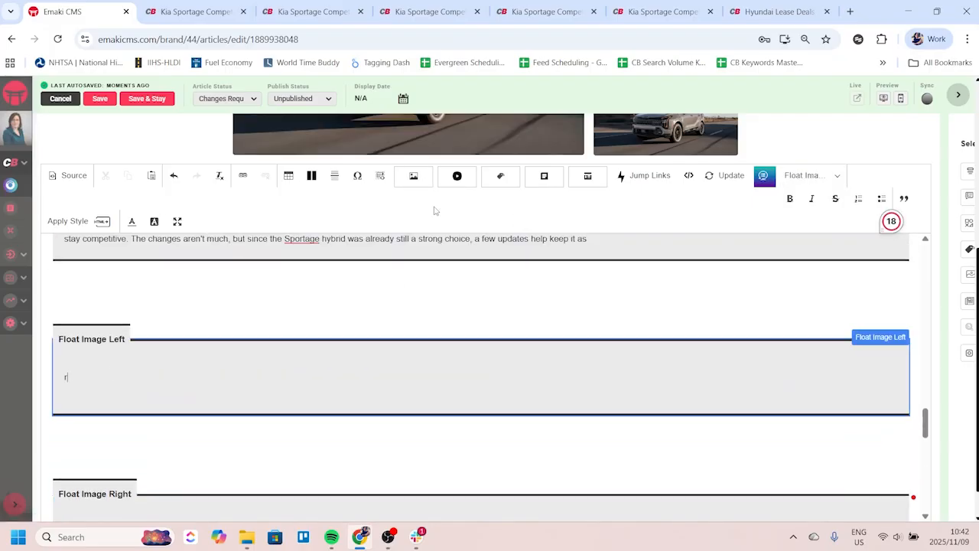
{"action": "type", "text": "jksdlfkjsldfkjsdlfjksdlkfjsdfsds"}
{"action": "scroll", "coordinate": [280, 362], "scroll_direction": "down", "scroll_amount": 2}
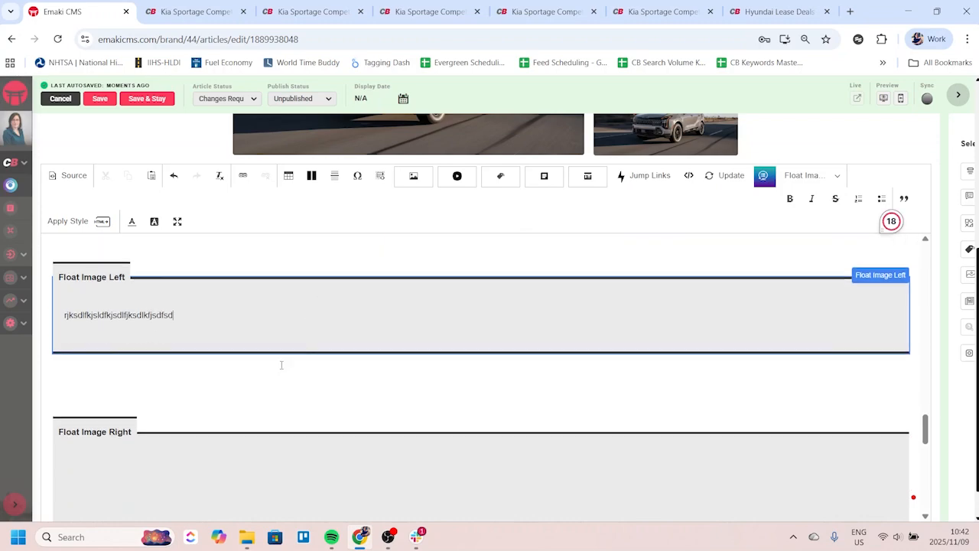
{"action": "left_click", "coordinate": [163, 405]}
{"action": "type", "text": "dfsdfsdfsdfsdfsd sdf sdf sdf s"}
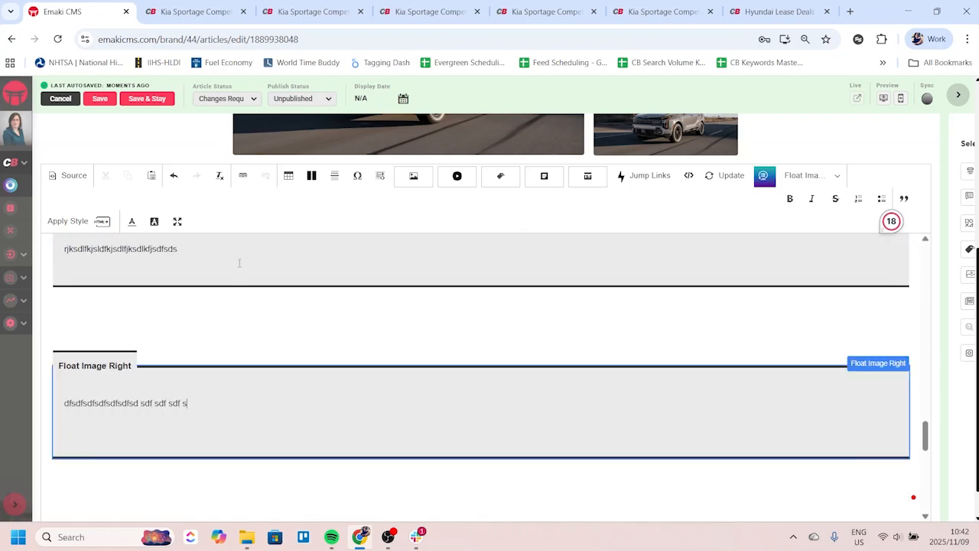
{"action": "left_click", "coordinate": [243, 261]}
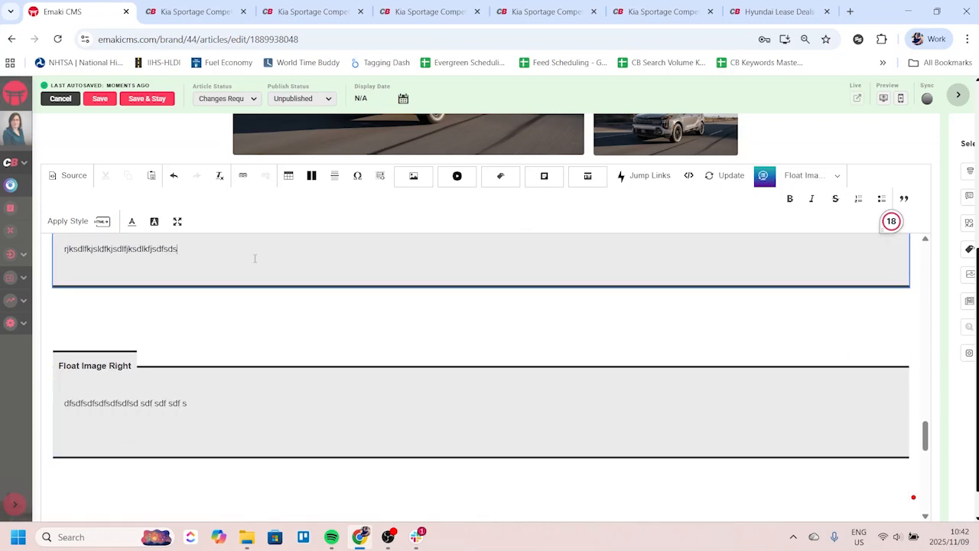
Step: Put the black-and-white portrait in the left float and the silver concept car in the right, then save and preview
{"action": "left_click", "coordinate": [413, 176]}
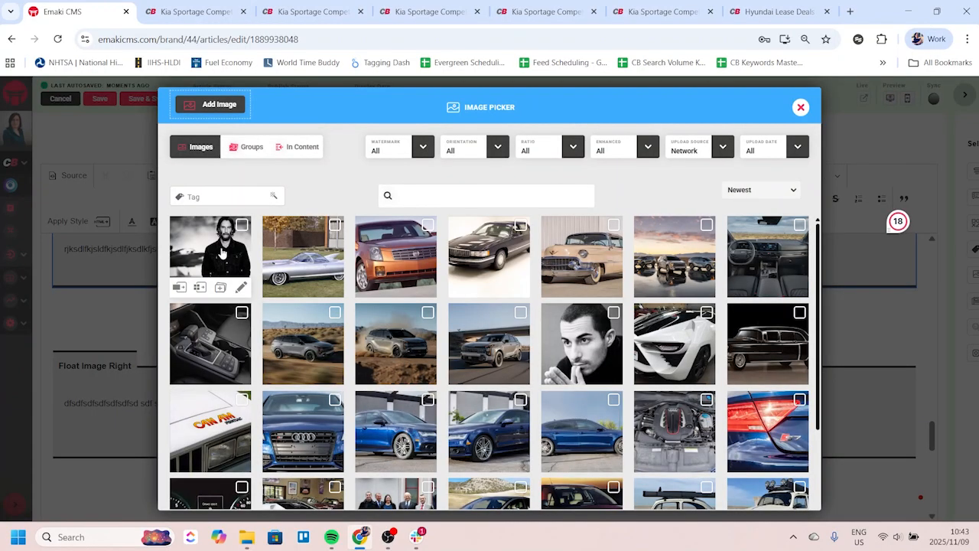
{"action": "left_click", "coordinate": [181, 288]}
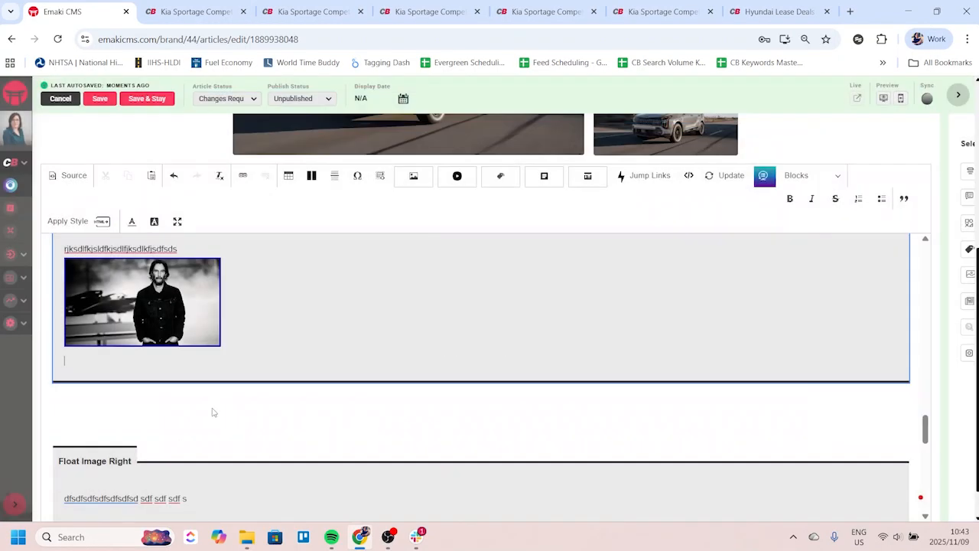
{"action": "left_click", "coordinate": [215, 498]}
{"action": "left_click", "coordinate": [413, 175]}
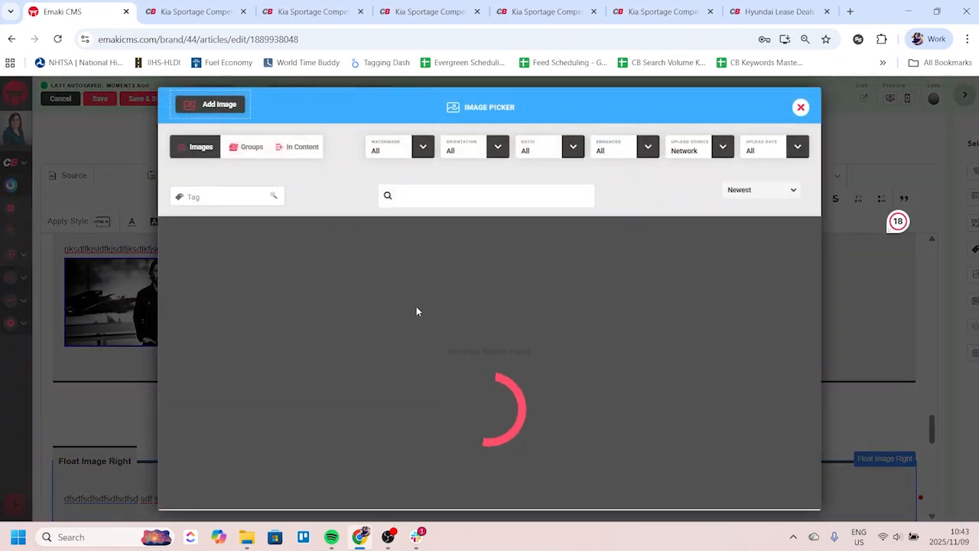
{"action": "mouse_move", "coordinate": [290, 261]}
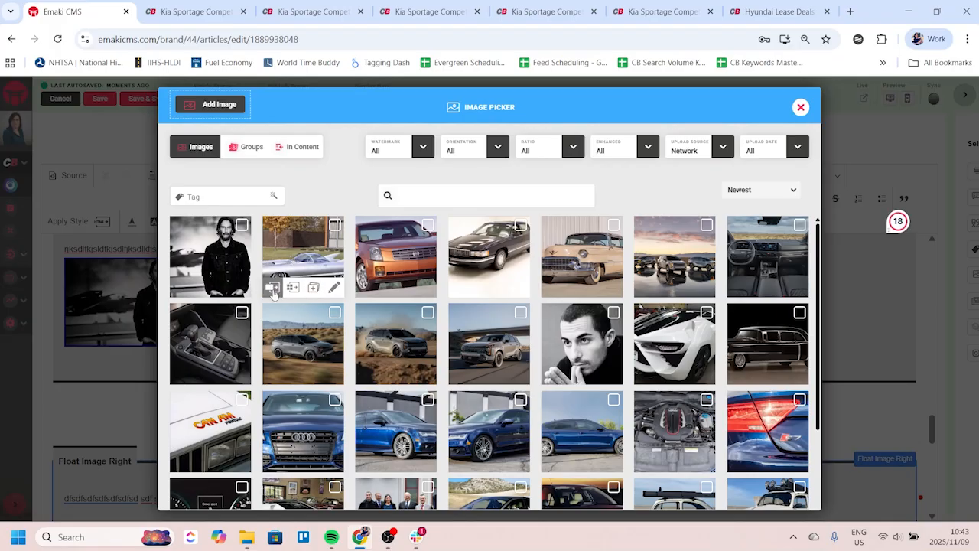
{"action": "left_click", "coordinate": [272, 288]}
{"action": "left_click", "coordinate": [153, 99]}
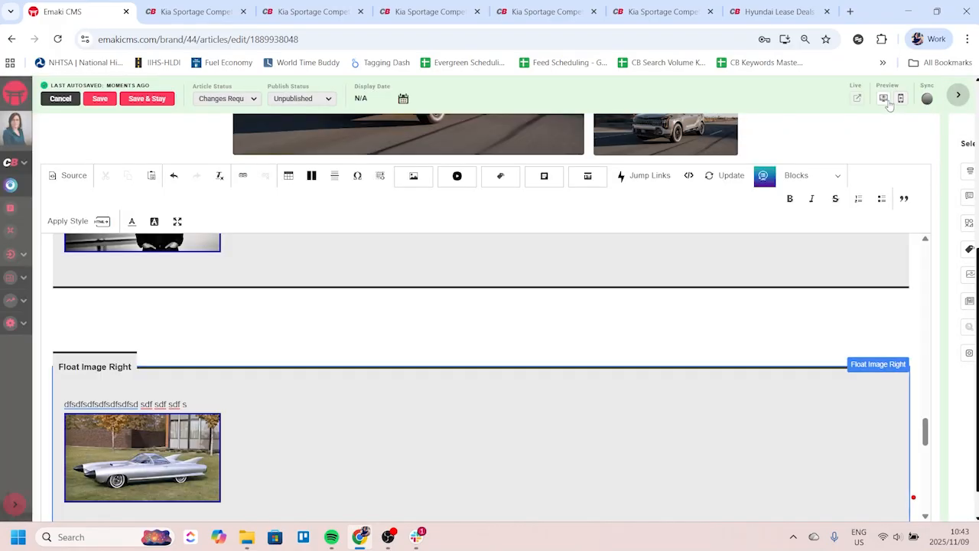
{"action": "left_click", "coordinate": [885, 100]}
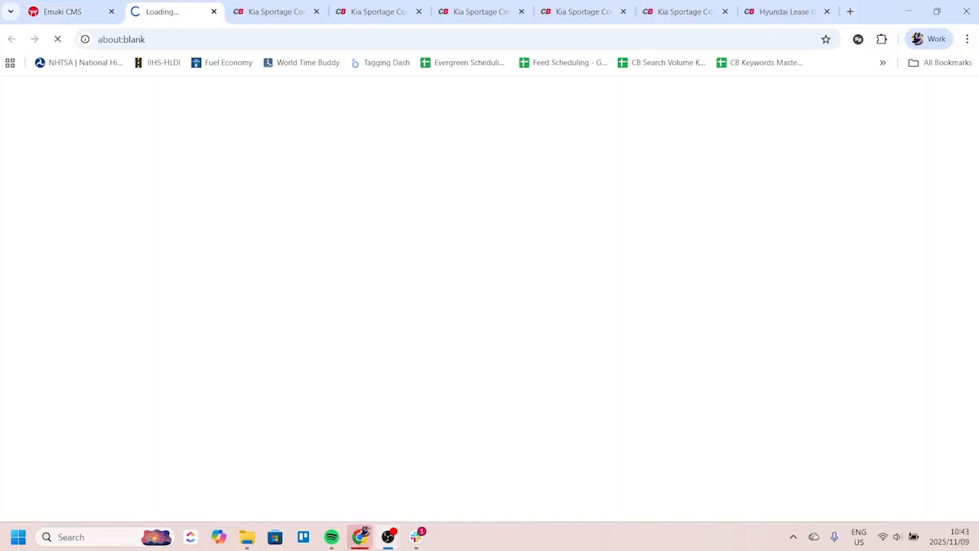
Step: Scroll the preview to the portrait floated left and the silver car floated right, then return to the editor
{"action": "scroll", "coordinate": [321, 232], "scroll_direction": "down", "scroll_amount": 10}
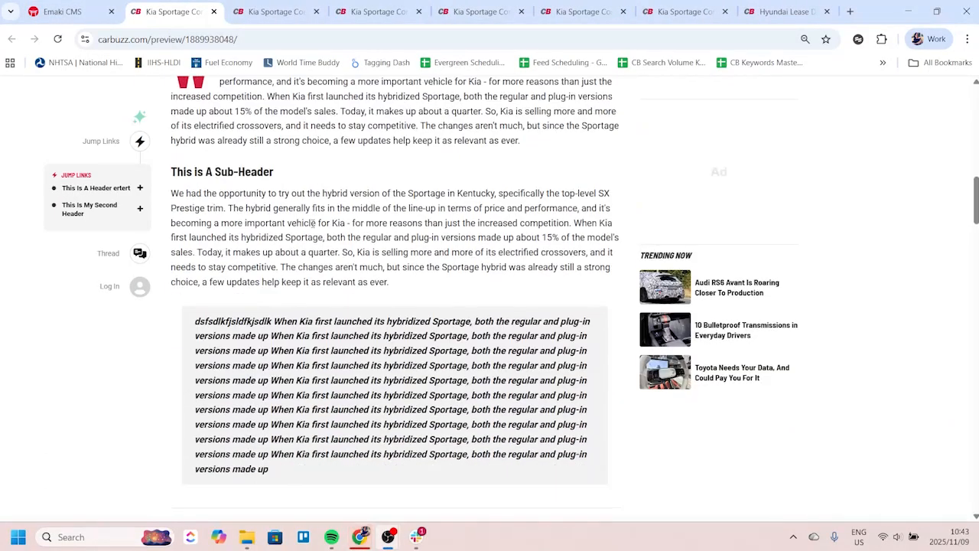
{"action": "scroll", "coordinate": [312, 223], "scroll_direction": "down", "scroll_amount": 15}
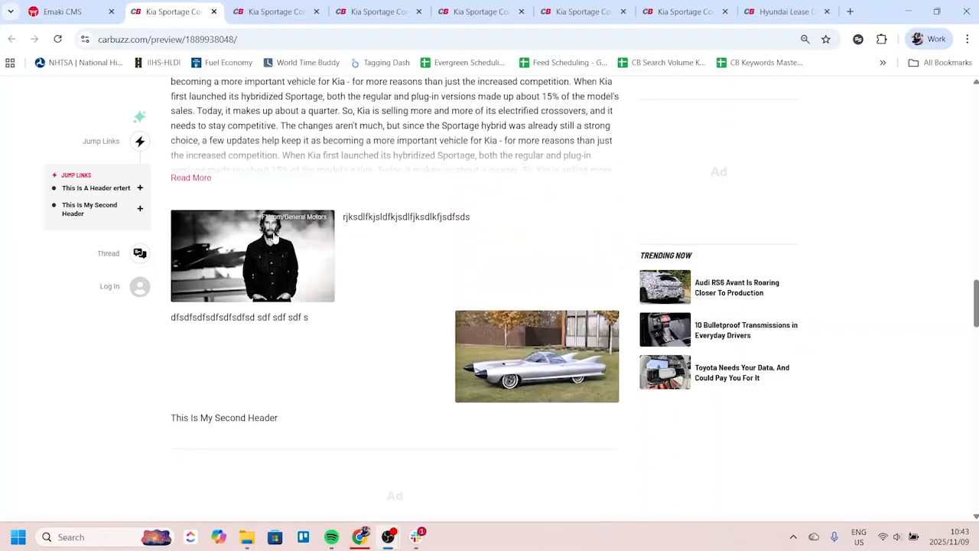
{"action": "scroll", "coordinate": [230, 238], "scroll_direction": "up", "scroll_amount": 1}
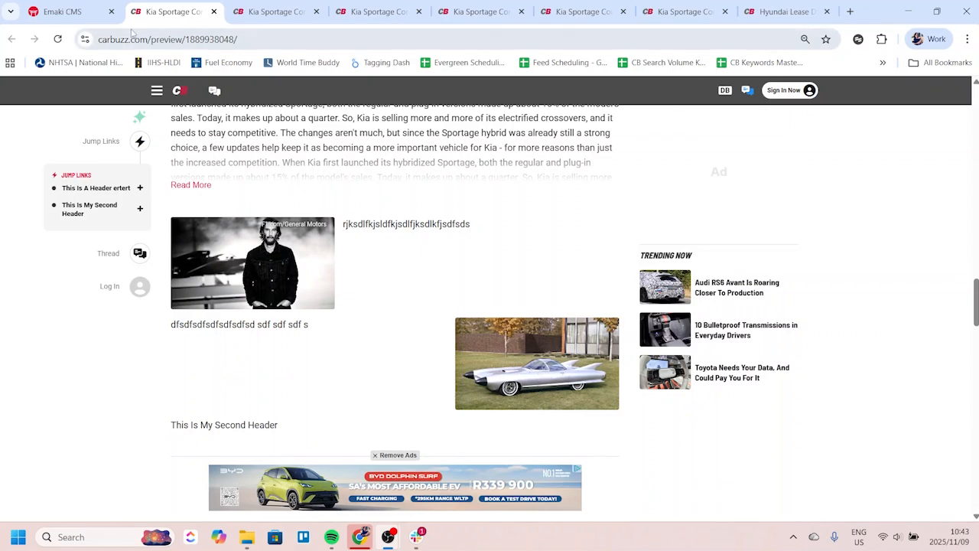
{"action": "left_click", "coordinate": [98, 19]}
Step: Browse the Blocks list without applying anything and scroll through the body paragraphs
{"action": "scroll", "coordinate": [671, 268], "scroll_direction": "up", "scroll_amount": 2}
{"action": "left_click", "coordinate": [806, 185]}
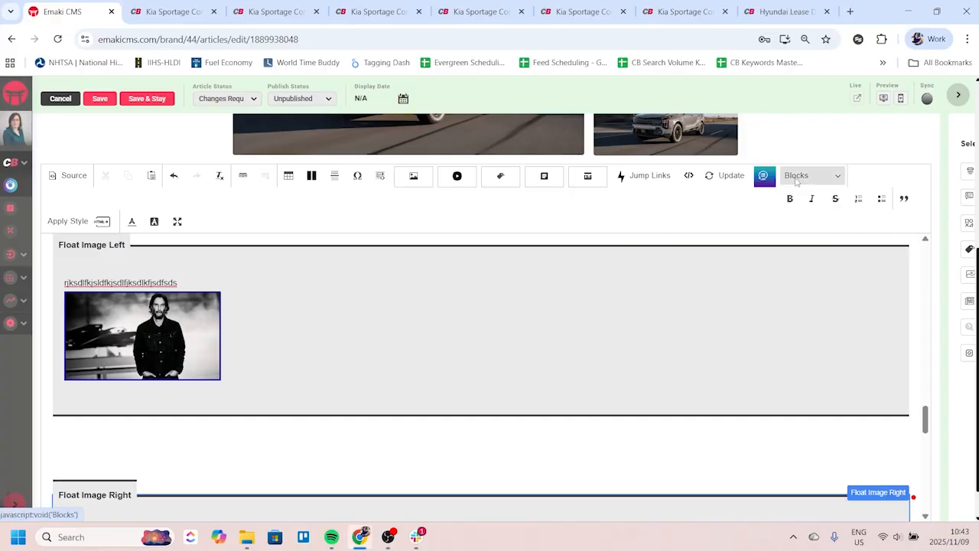
{"action": "scroll", "coordinate": [832, 244], "scroll_direction": "down", "scroll_amount": 3}
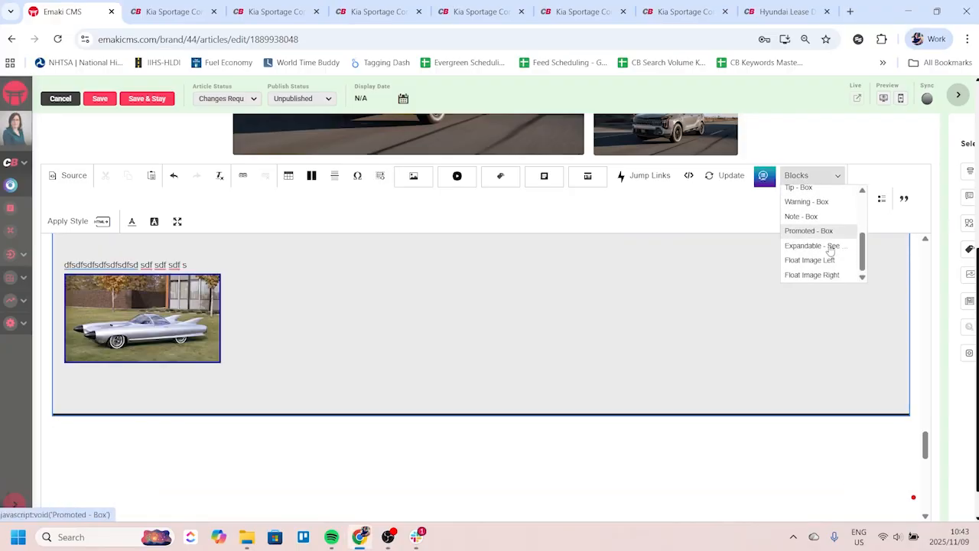
{"action": "left_click", "coordinate": [850, 173]}
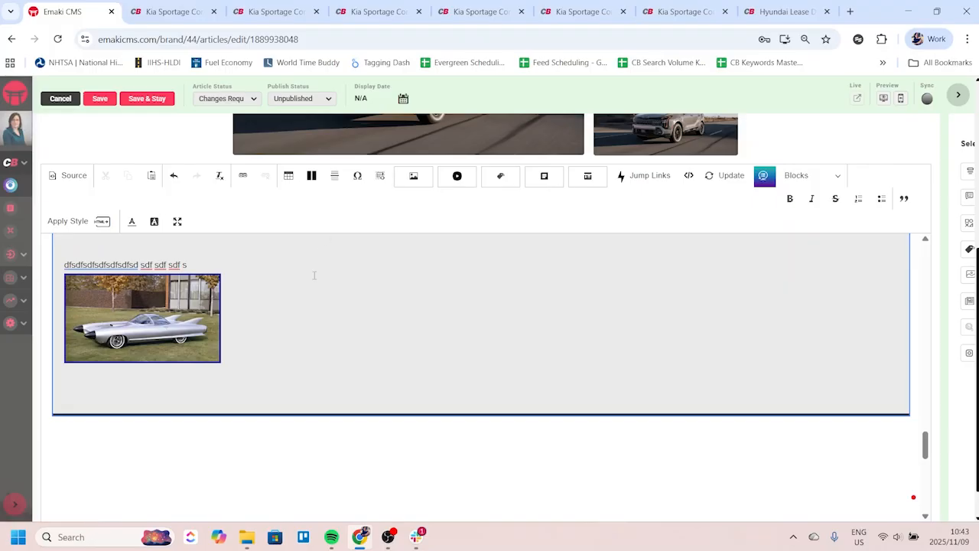
{"action": "scroll", "coordinate": [156, 261], "scroll_direction": "down", "scroll_amount": 1}
{"action": "scroll", "coordinate": [156, 261], "scroll_direction": "up", "scroll_amount": 1}
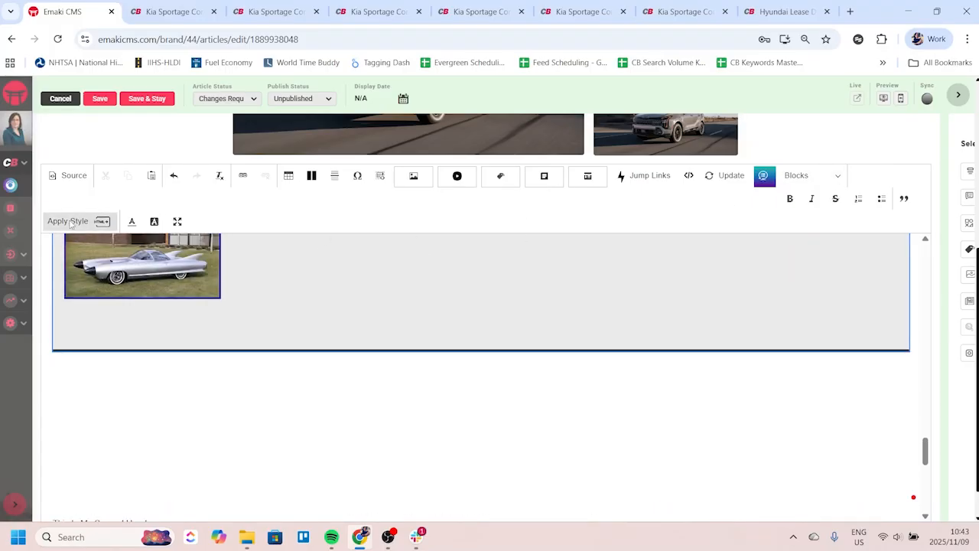
{"action": "scroll", "coordinate": [127, 354], "scroll_direction": "down", "scroll_amount": 5}
{"action": "scroll", "coordinate": [131, 345], "scroll_direction": "up", "scroll_amount": 3}
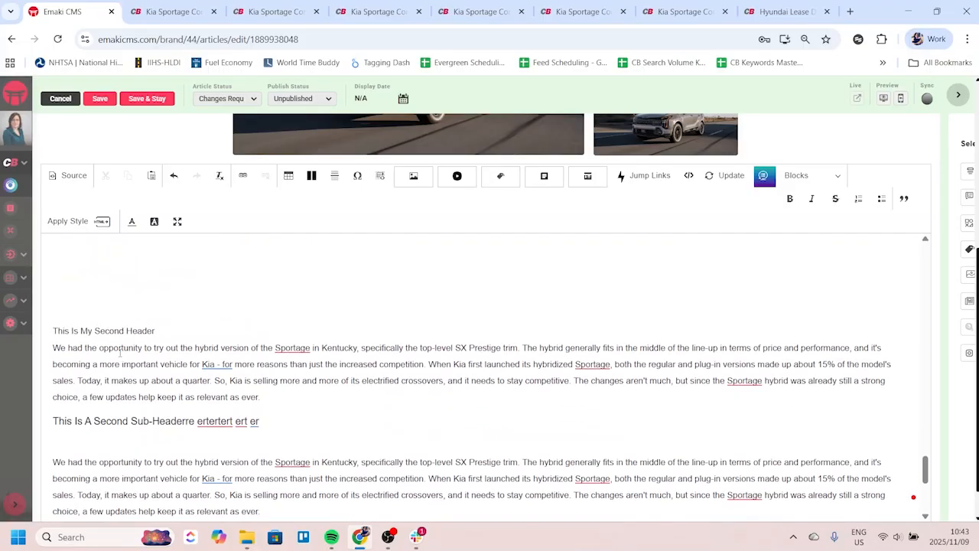
{"action": "scroll", "coordinate": [120, 353], "scroll_direction": "down", "scroll_amount": 3}
{"action": "scroll", "coordinate": [84, 351], "scroll_direction": "up", "scroll_amount": 1}
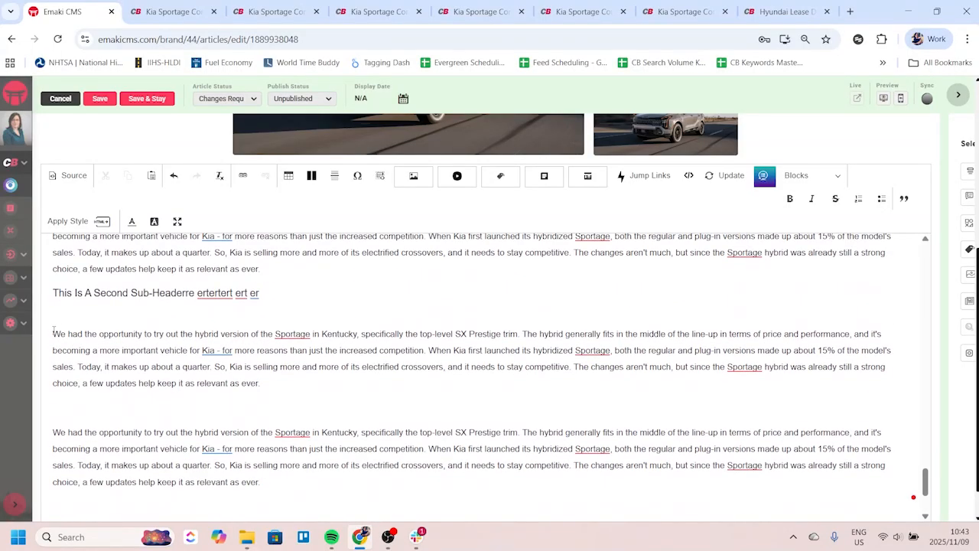
Step: Restyle the Sportage hybrid paragraph under the second sub-header as a Pullquote
{"action": "left_click_drag", "start_coordinate": [53, 330], "coordinate": [261, 383]}
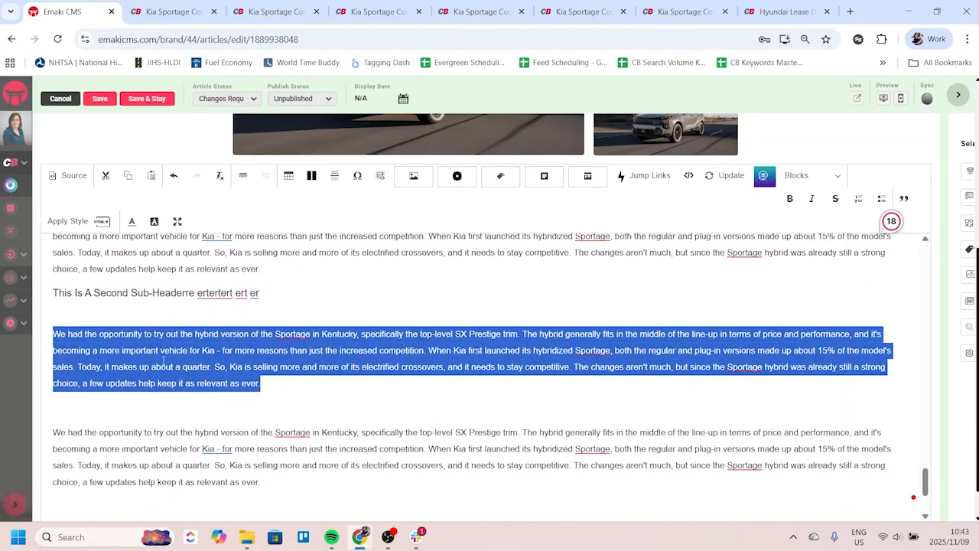
{"action": "left_click", "coordinate": [84, 221]}
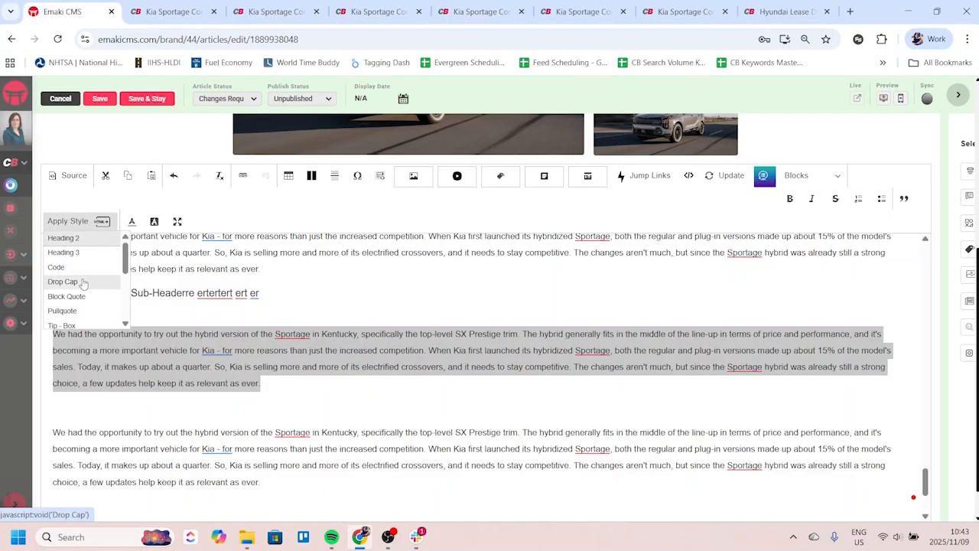
{"action": "scroll", "coordinate": [83, 284], "scroll_direction": "down", "scroll_amount": 4}
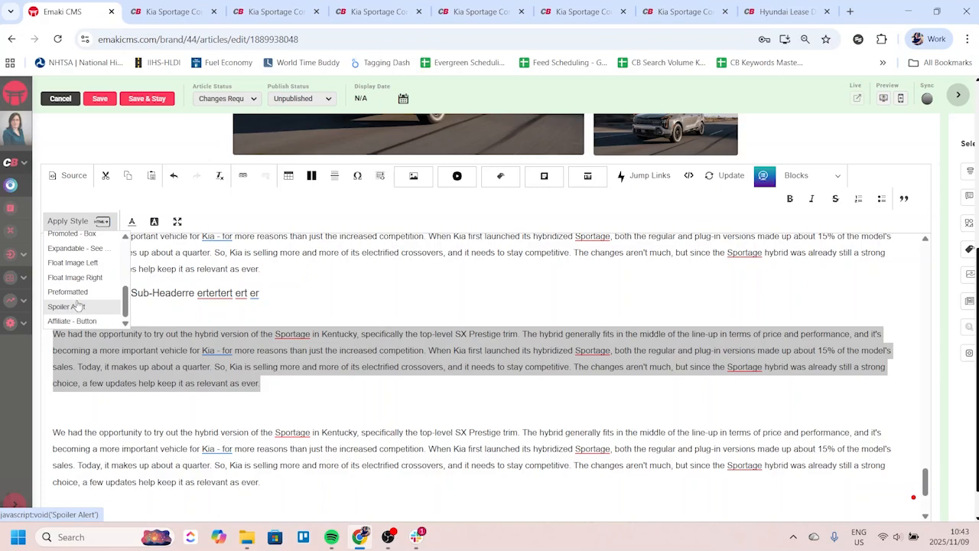
{"action": "scroll", "coordinate": [91, 283], "scroll_direction": "up", "scroll_amount": 3}
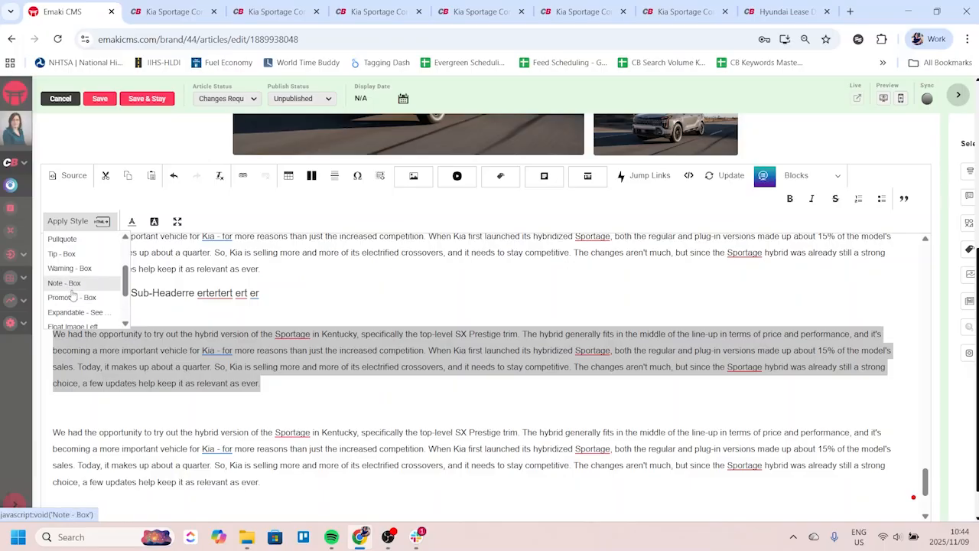
{"action": "left_click", "coordinate": [62, 239]}
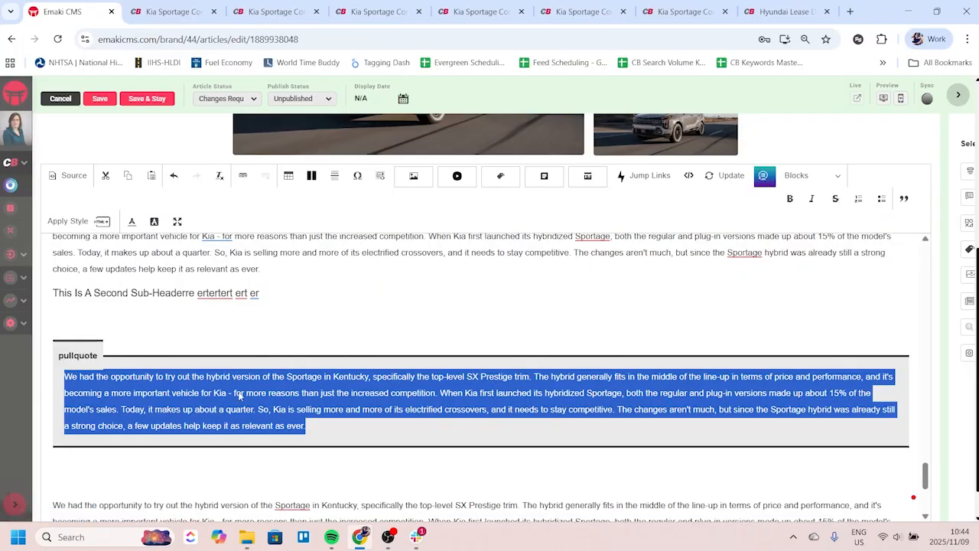
{"action": "left_click", "coordinate": [221, 409]}
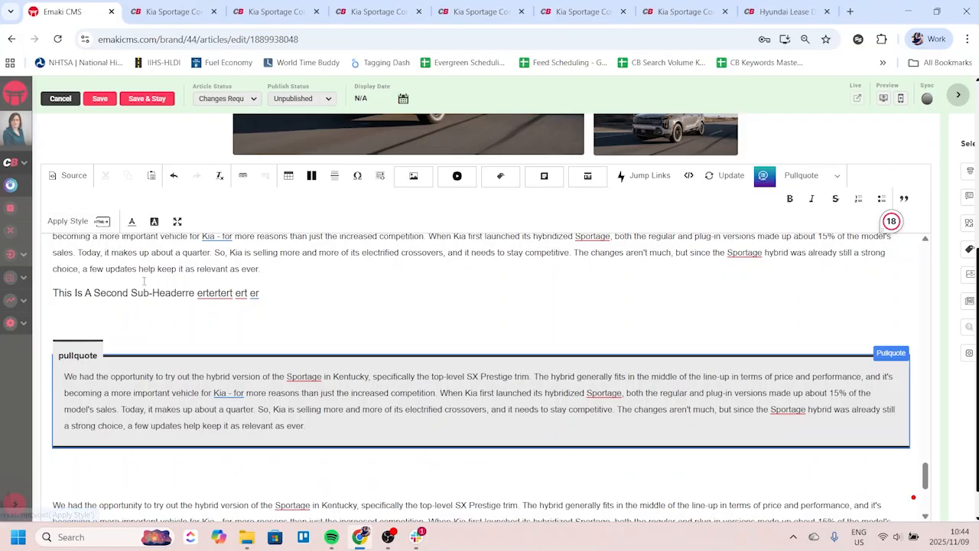
{"action": "left_click", "coordinate": [367, 282]}
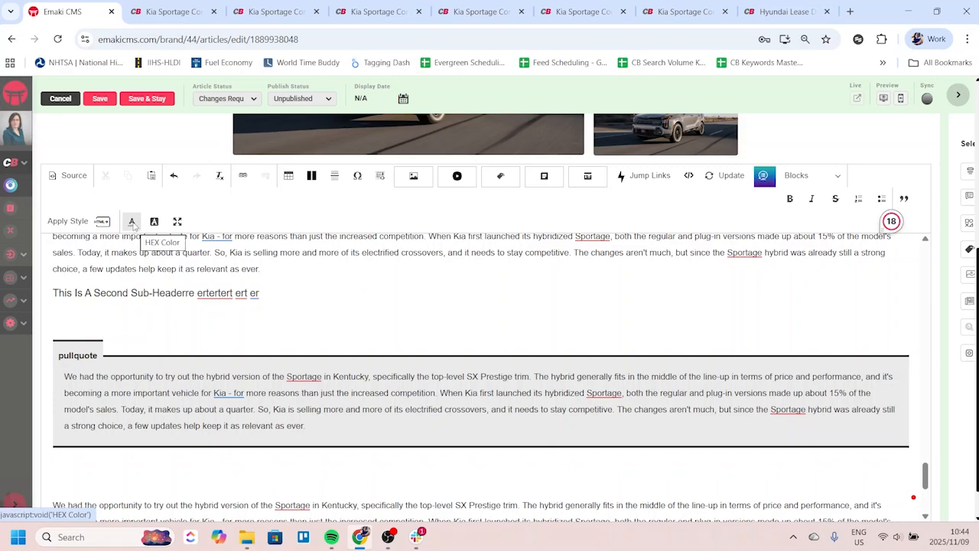
Step: Add a numbered list with items 'dgsdfsd' and 'ds' below the paragraph after the pullquote
{"action": "left_click", "coordinate": [177, 221]}
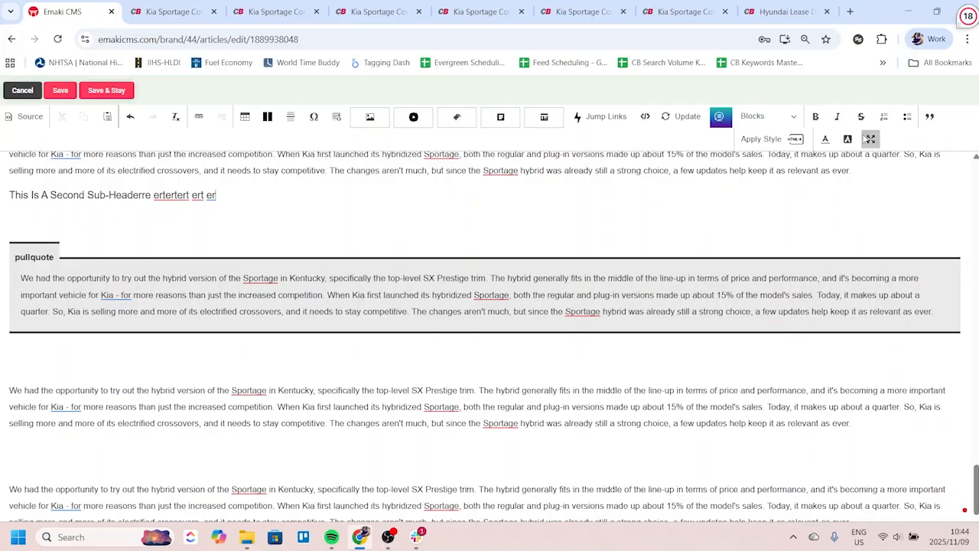
{"action": "left_click", "coordinate": [870, 139]}
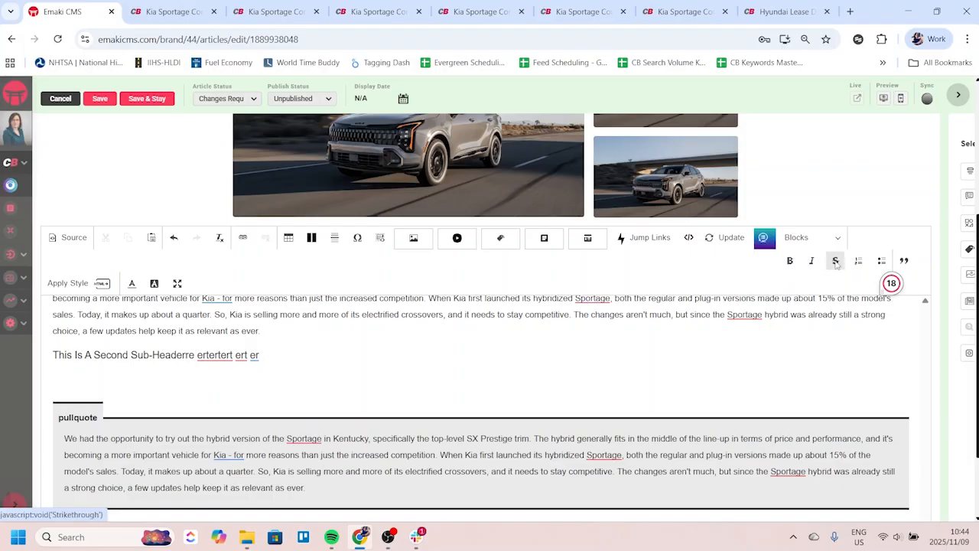
{"action": "left_click", "coordinate": [251, 356]}
{"action": "scroll", "coordinate": [251, 360], "scroll_direction": "down", "scroll_amount": 3}
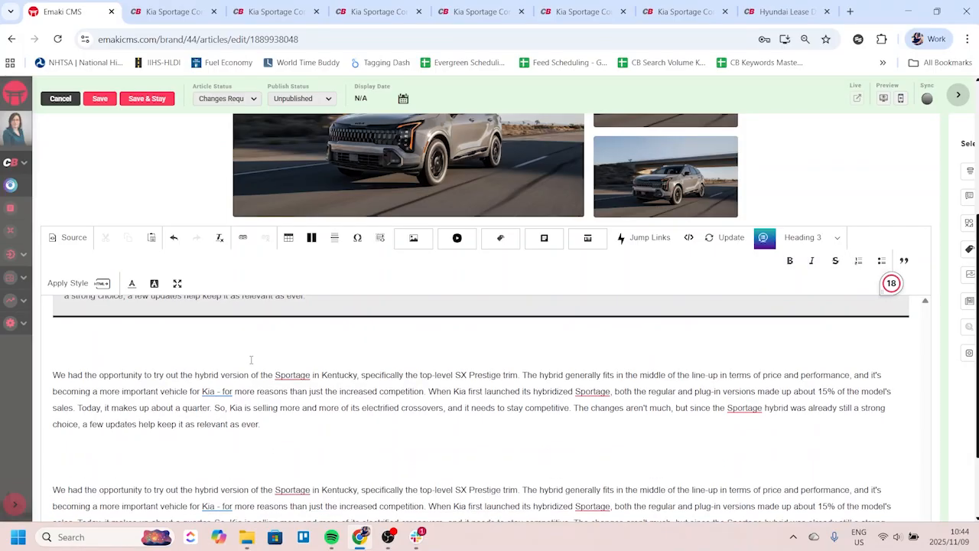
{"action": "key", "text": "Return"}
{"action": "type", "text": "dg"}
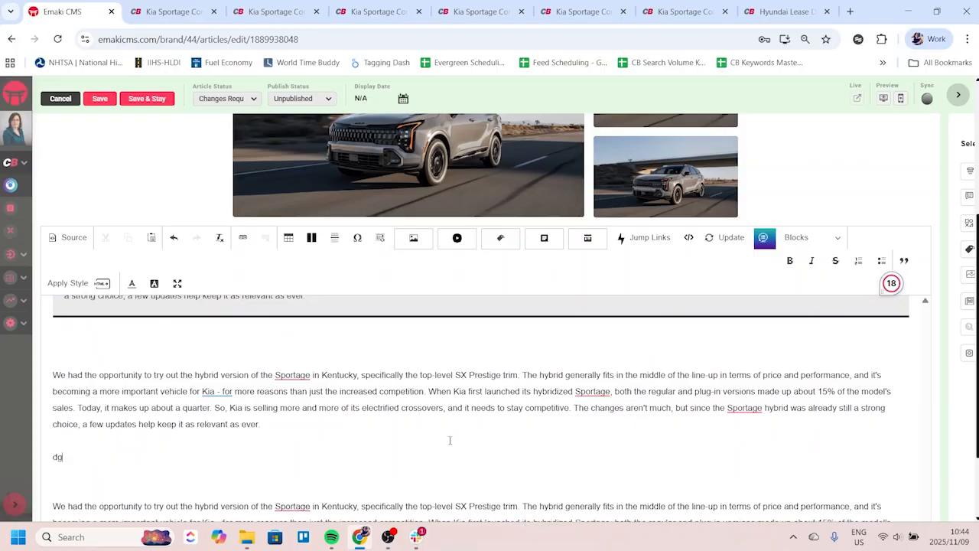
{"action": "type", "text": "sdfsd"}
{"action": "left_click", "coordinate": [858, 260]}
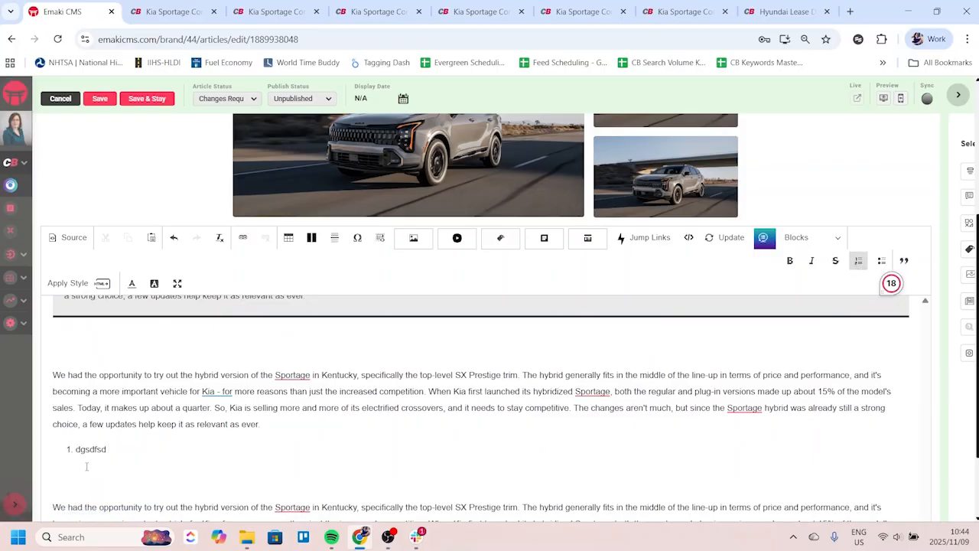
{"action": "key", "text": "Return"}
{"action": "type", "text": "ds"}
{"action": "key", "text": "Return"}
{"action": "key", "text": "Return"}
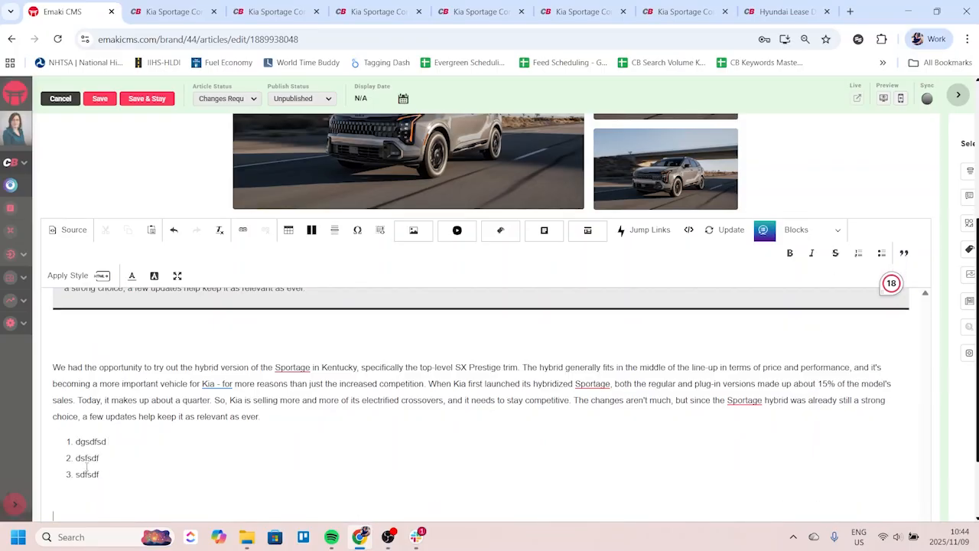
Step: Add a bulleted list with 'sdfsdfsd', 'sdfsdfsdf' and 'sdfs' beneath the numbered list, then review it
{"action": "scroll", "coordinate": [638, 312], "scroll_direction": "down", "scroll_amount": 2}
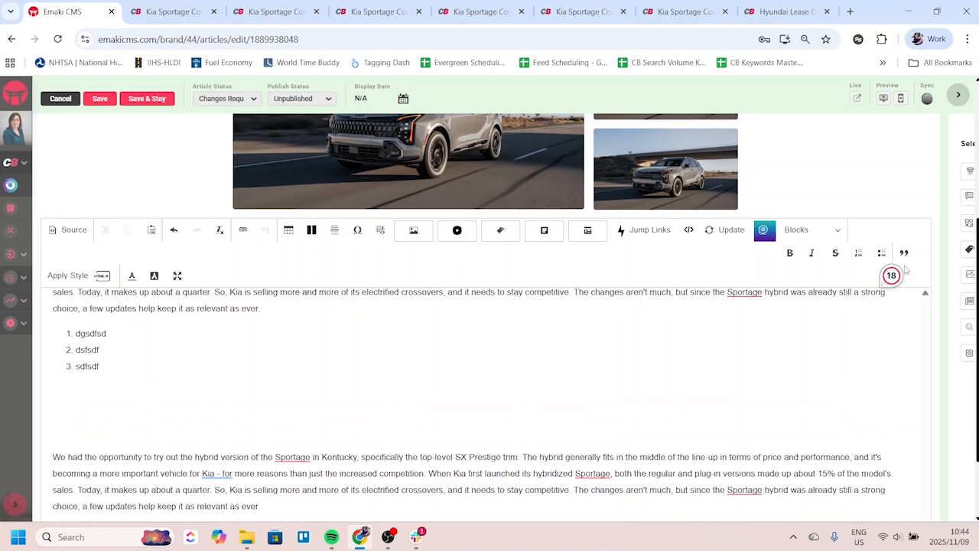
{"action": "left_click", "coordinate": [881, 252]}
{"action": "type", "text": "sdfsdfsd"}
{"action": "key", "text": "Return"}
{"action": "type", "text": "sdfsdfsdf"}
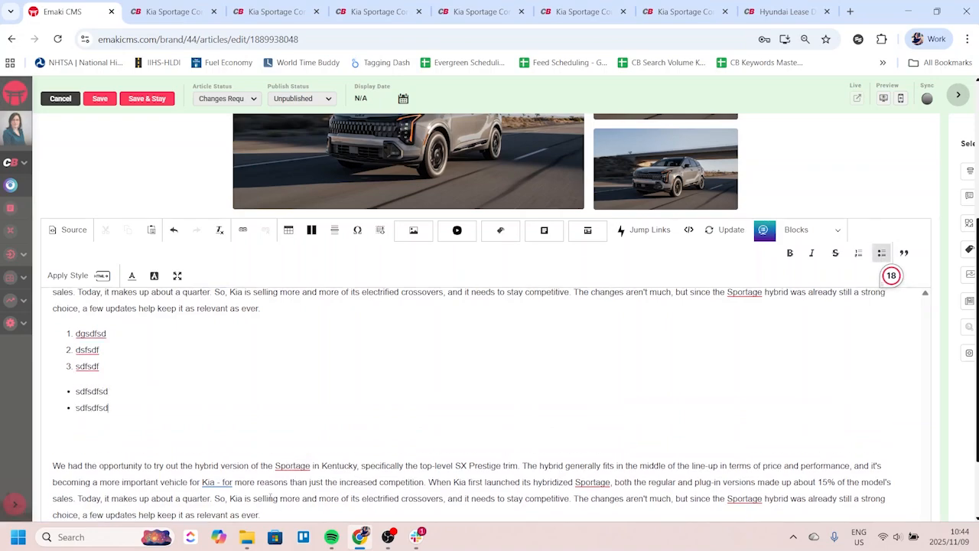
{"action": "key", "text": "Return"}
{"action": "type", "text": "sdfsdfsd"}
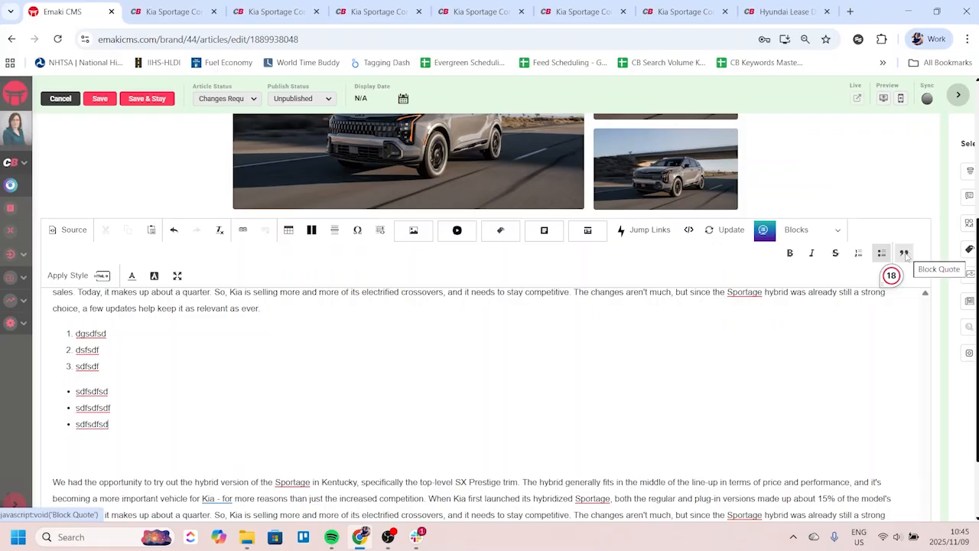
{"action": "left_click", "coordinate": [284, 380]}
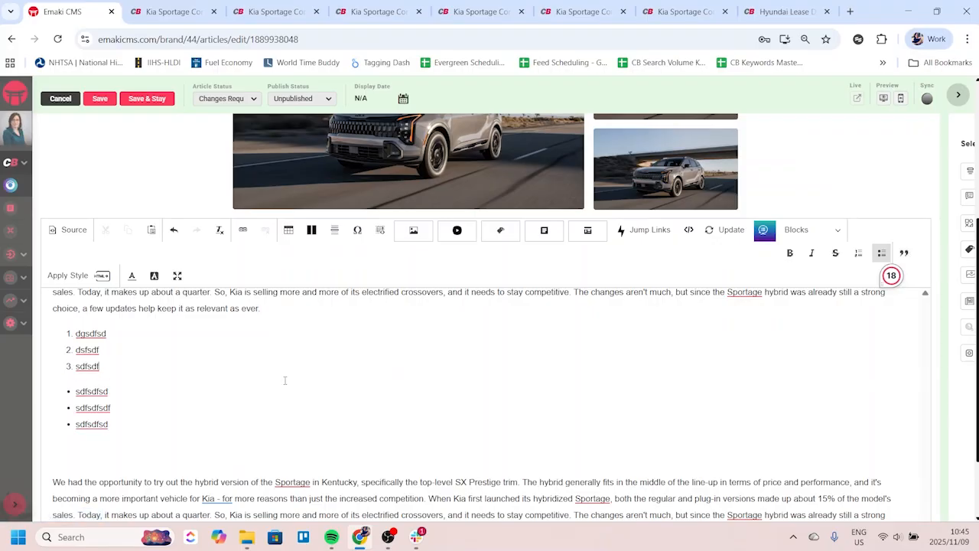
{"action": "scroll", "coordinate": [267, 415], "scroll_direction": "down", "scroll_amount": 5}
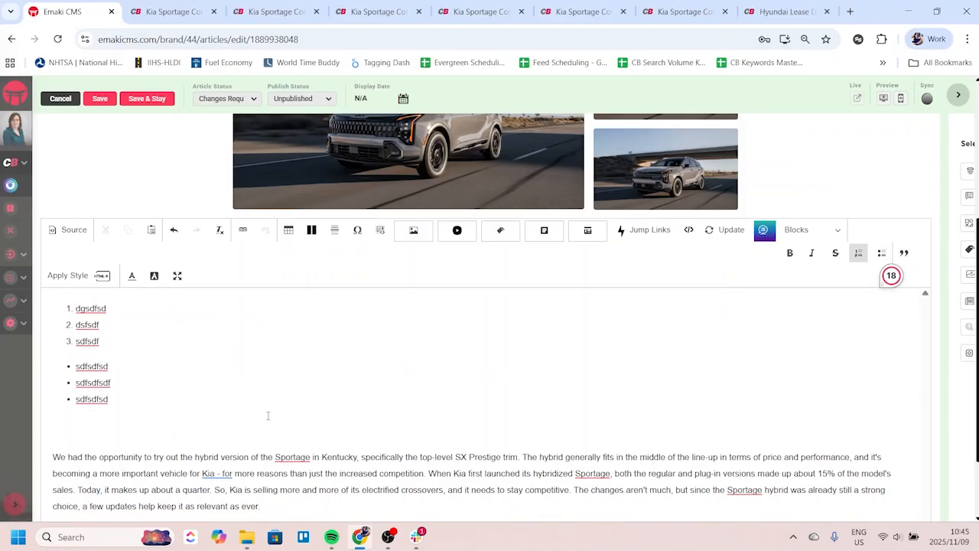
{"action": "scroll", "coordinate": [394, 407], "scroll_direction": "down", "scroll_amount": 5}
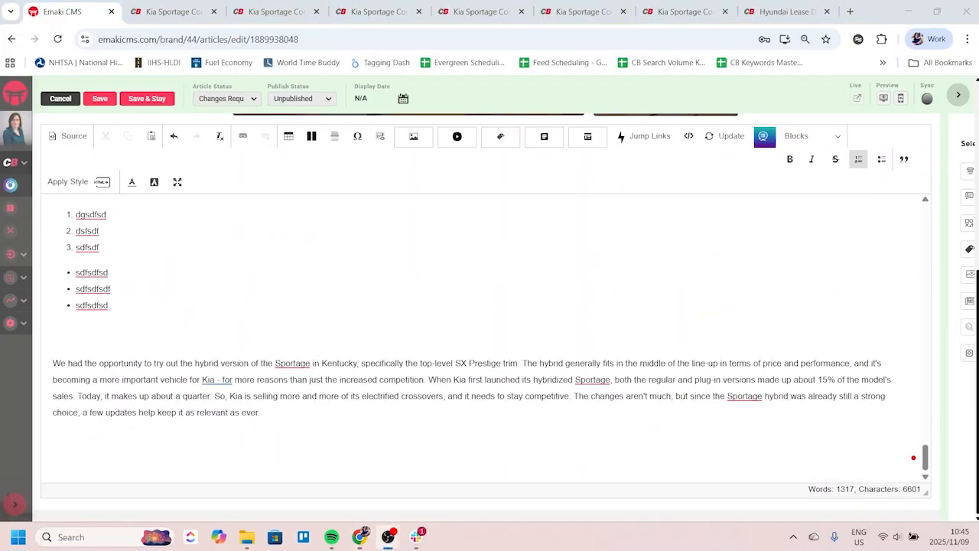
{"action": "scroll", "coordinate": [447, 333], "scroll_direction": "up", "scroll_amount": 10}
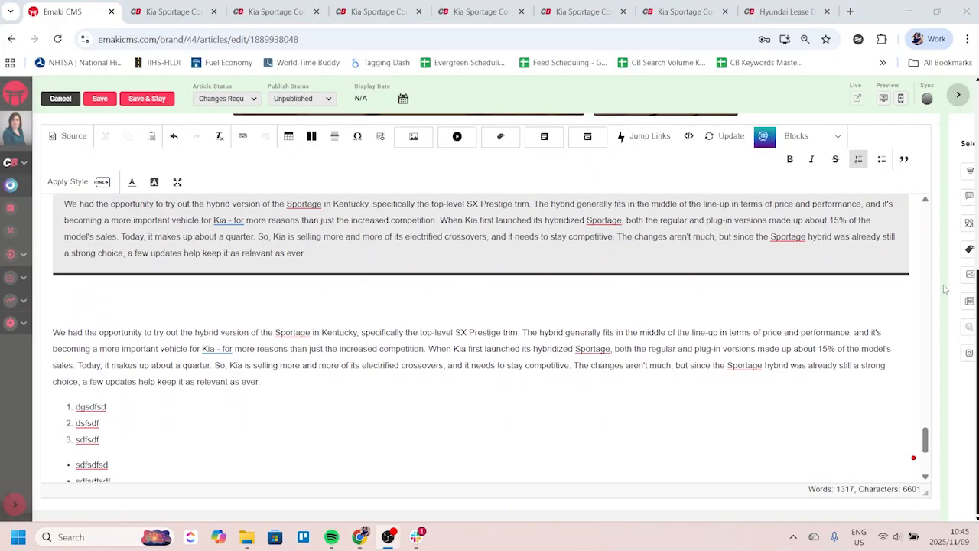
{"action": "scroll", "coordinate": [455, 270], "scroll_direction": "down", "scroll_amount": 3}
{"action": "scroll", "coordinate": [552, 241], "scroll_direction": "down", "scroll_amount": 5}
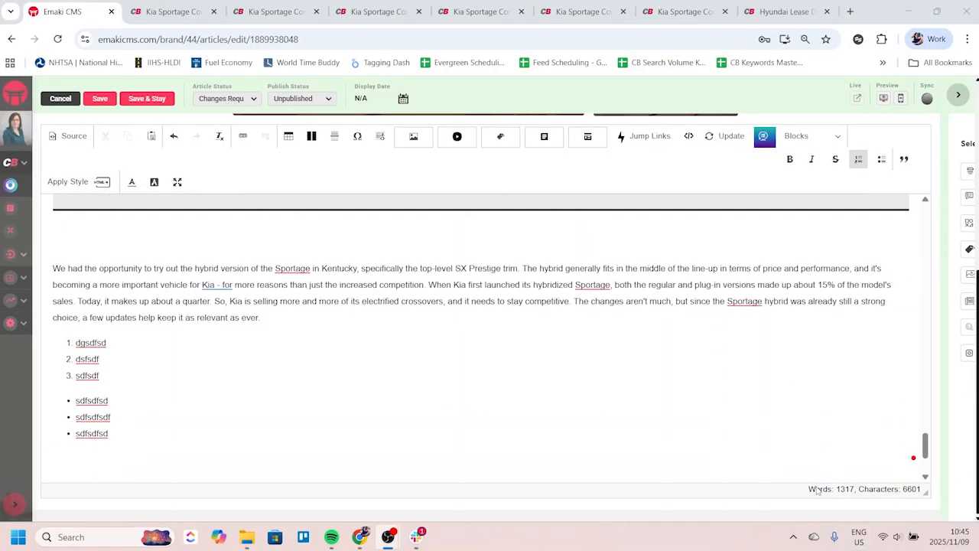
{"action": "left_click", "coordinate": [841, 490]}
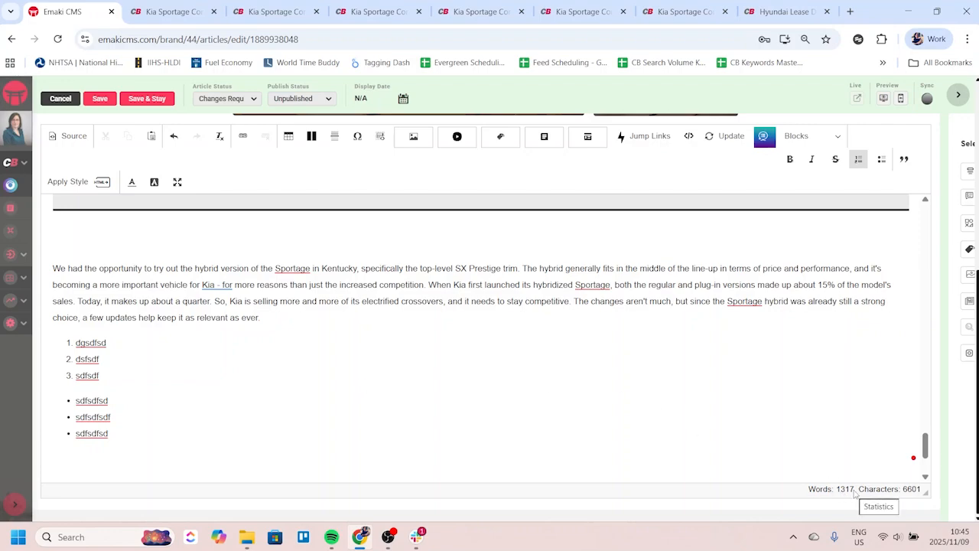
{"action": "double_click", "coordinate": [603, 303]}
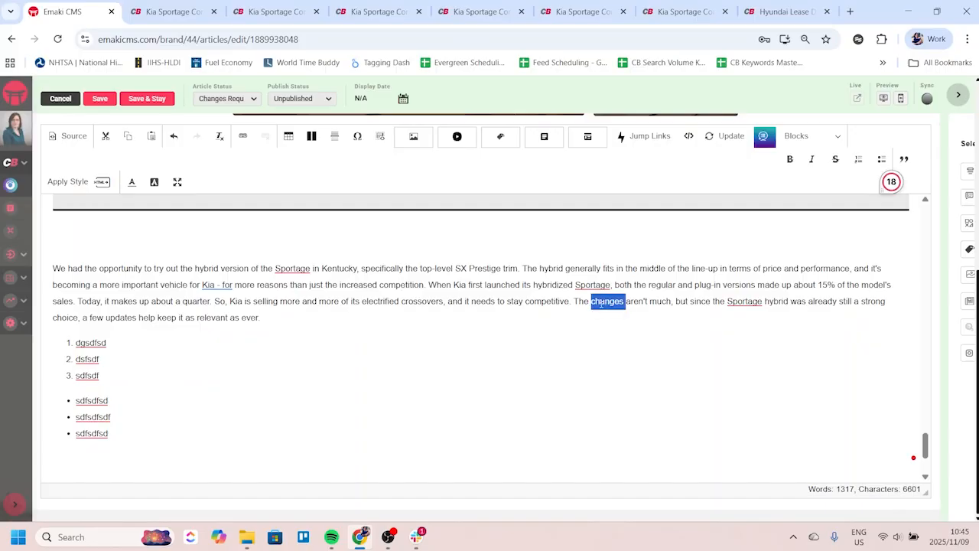
{"action": "key", "text": "Right"}
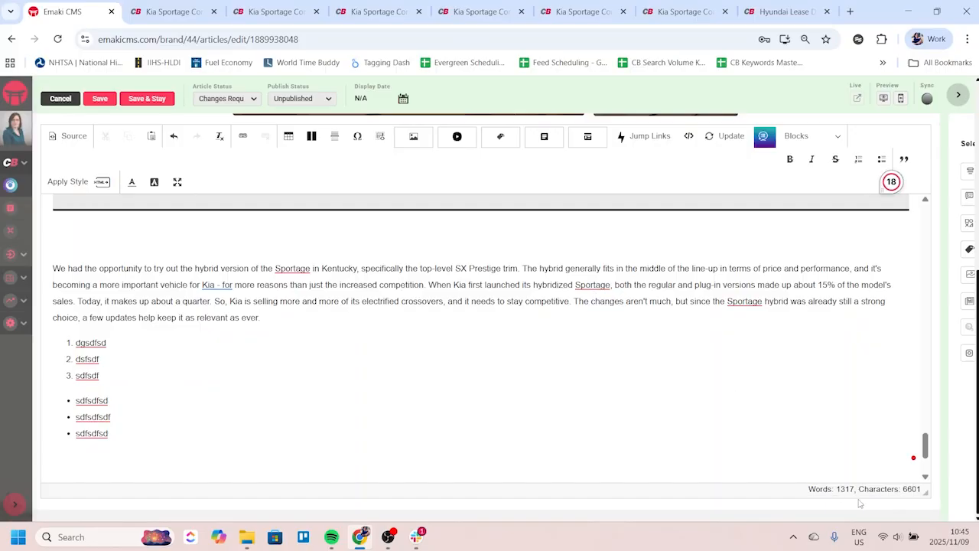
{"action": "scroll", "coordinate": [299, 380], "scroll_direction": "up", "scroll_amount": 15}
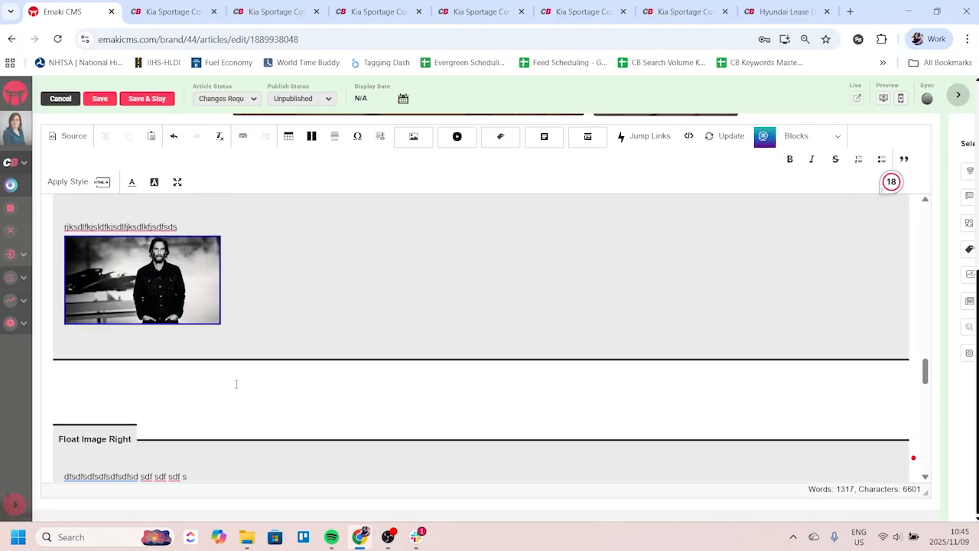
{"action": "scroll", "coordinate": [242, 385], "scroll_direction": "up", "scroll_amount": 15}
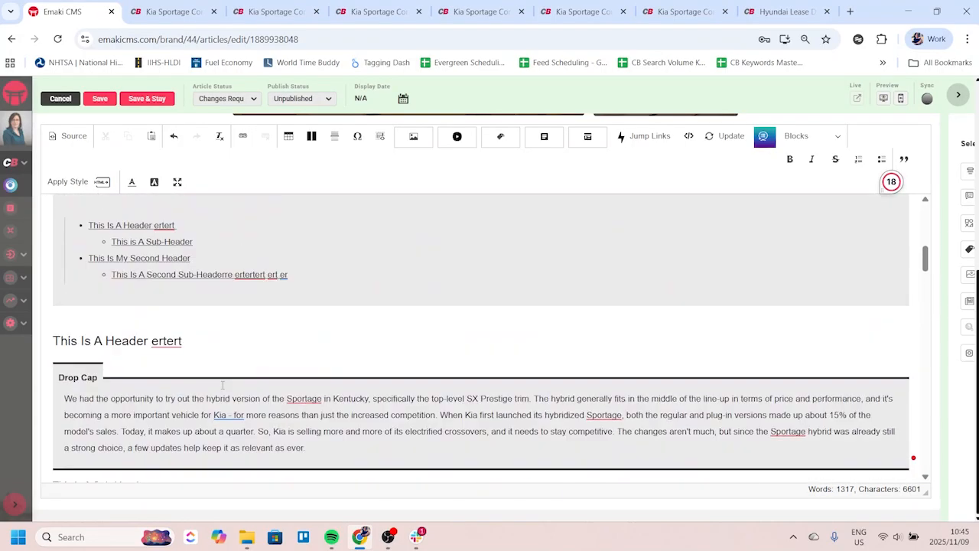
{"action": "scroll", "coordinate": [207, 383], "scroll_direction": "up", "scroll_amount": 3}
{"action": "scroll", "coordinate": [214, 383], "scroll_direction": "down", "scroll_amount": 15}
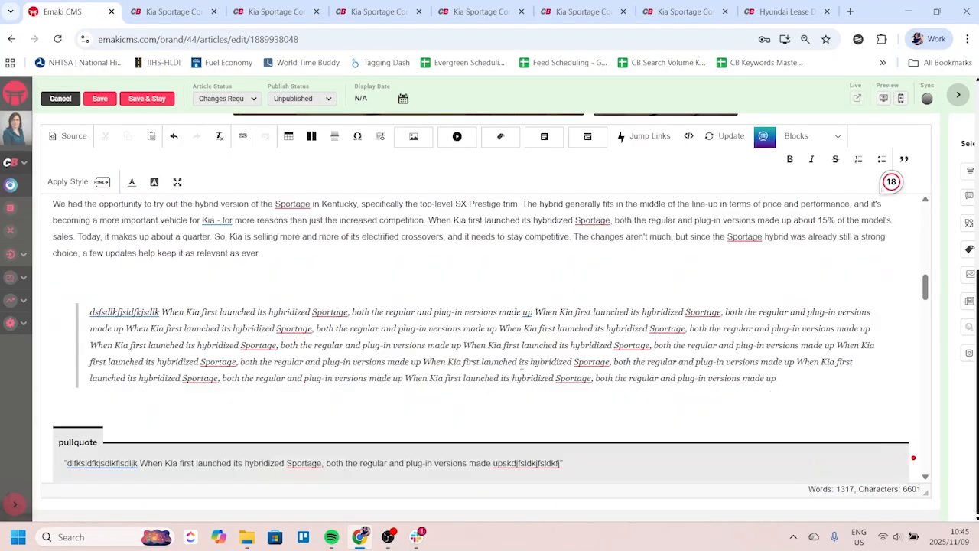
{"action": "scroll", "coordinate": [489, 373], "scroll_direction": "down", "scroll_amount": 10}
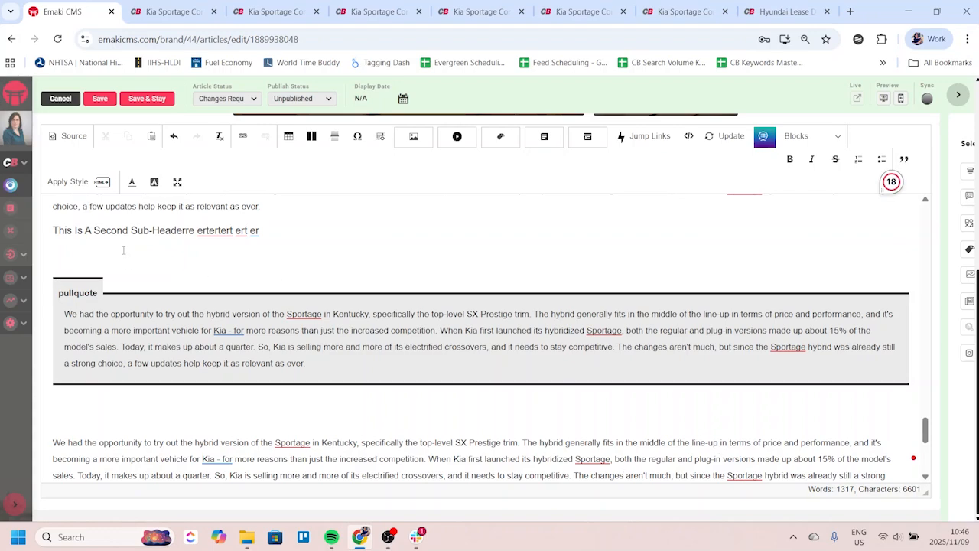
{"action": "scroll", "coordinate": [333, 348], "scroll_direction": "down", "scroll_amount": 3}
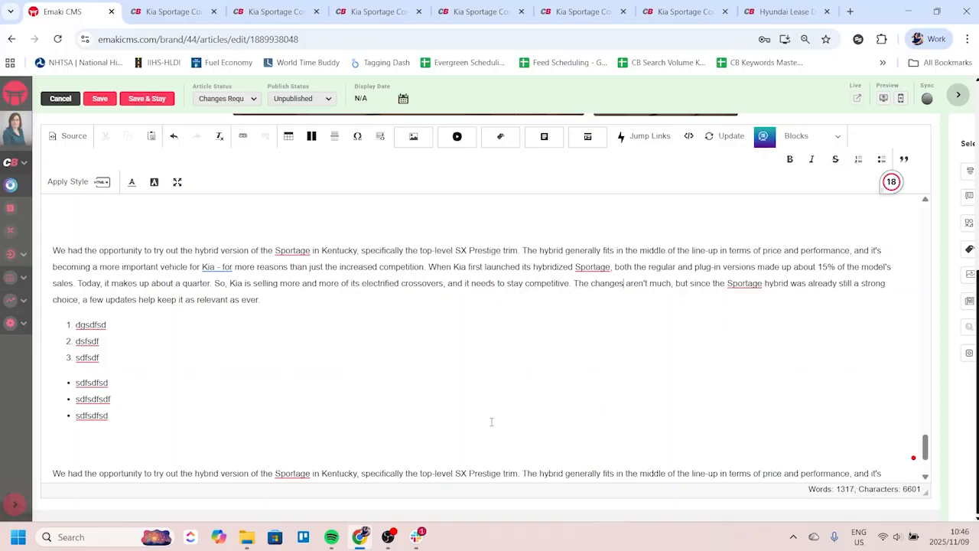
{"action": "scroll", "coordinate": [437, 332], "scroll_direction": "down", "scroll_amount": 10}
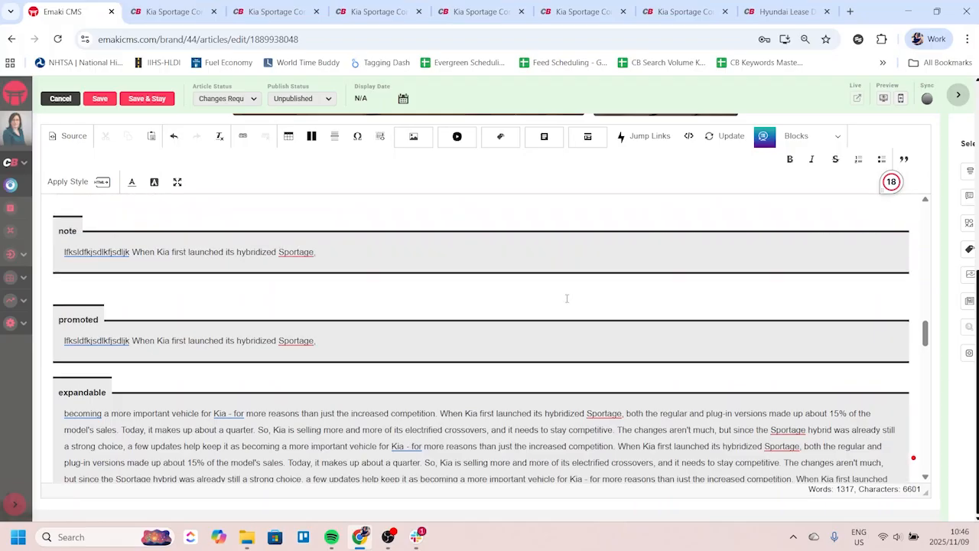
{"action": "scroll", "coordinate": [567, 298], "scroll_direction": "up", "scroll_amount": 15}
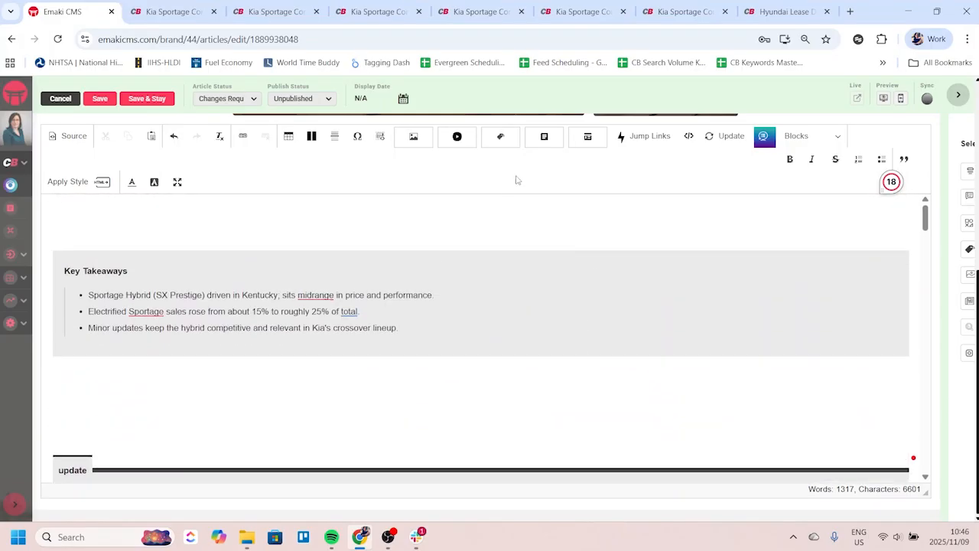
{"action": "scroll", "coordinate": [516, 184], "scroll_direction": "up", "scroll_amount": 8}
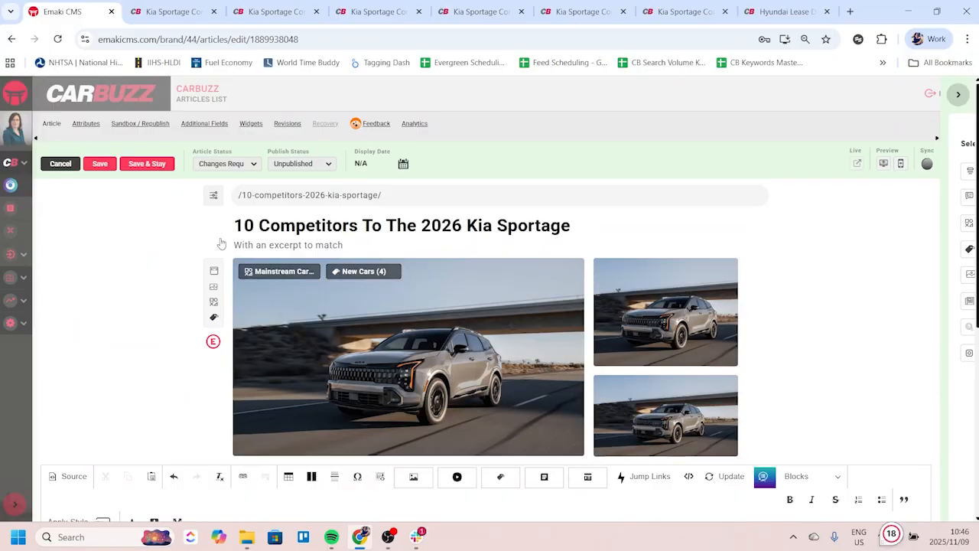
{"action": "scroll", "coordinate": [590, 321], "scroll_direction": "down", "scroll_amount": 3}
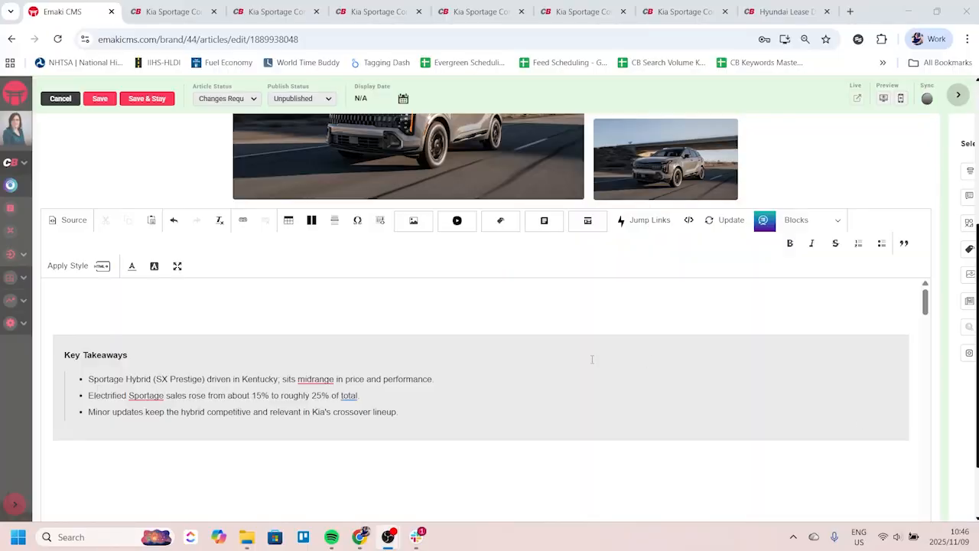
{"action": "scroll", "coordinate": [284, 306], "scroll_direction": "down", "scroll_amount": 20}
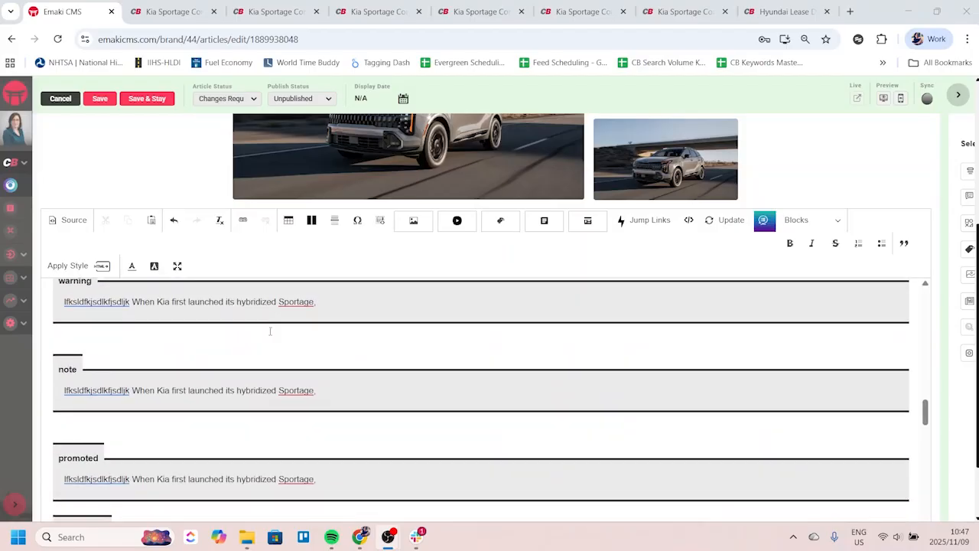
{"action": "scroll", "coordinate": [270, 331], "scroll_direction": "up", "scroll_amount": 15}
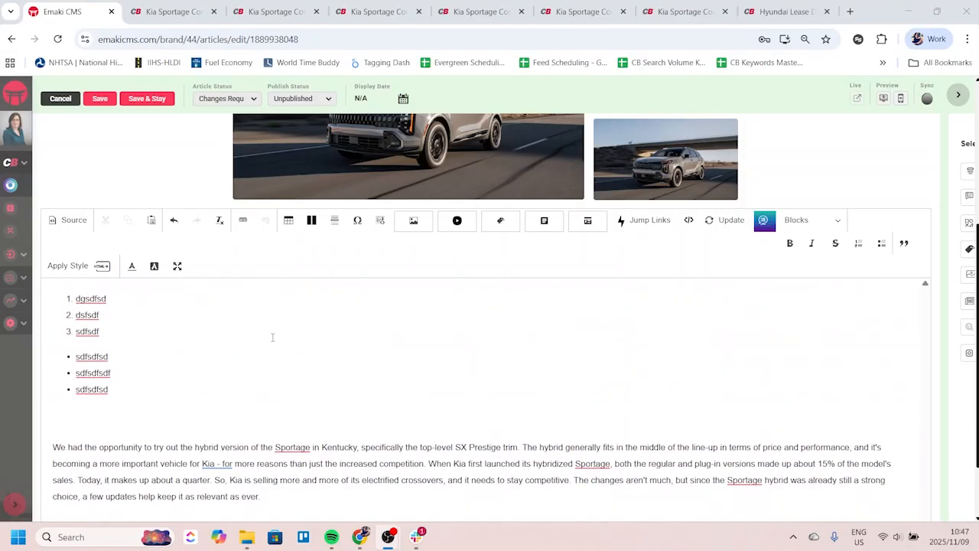
{"action": "scroll", "coordinate": [273, 337], "scroll_direction": "up", "scroll_amount": 2}
{"action": "scroll", "coordinate": [277, 367], "scroll_direction": "down", "scroll_amount": 10}
{"action": "scroll", "coordinate": [278, 371], "scroll_direction": "up", "scroll_amount": 15}
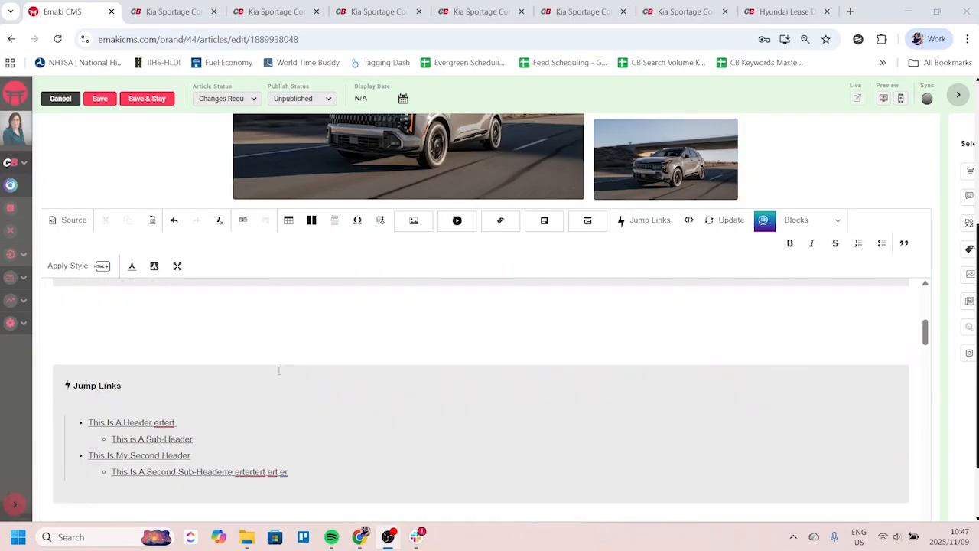
{"action": "scroll", "coordinate": [278, 370], "scroll_direction": "up", "scroll_amount": 3}
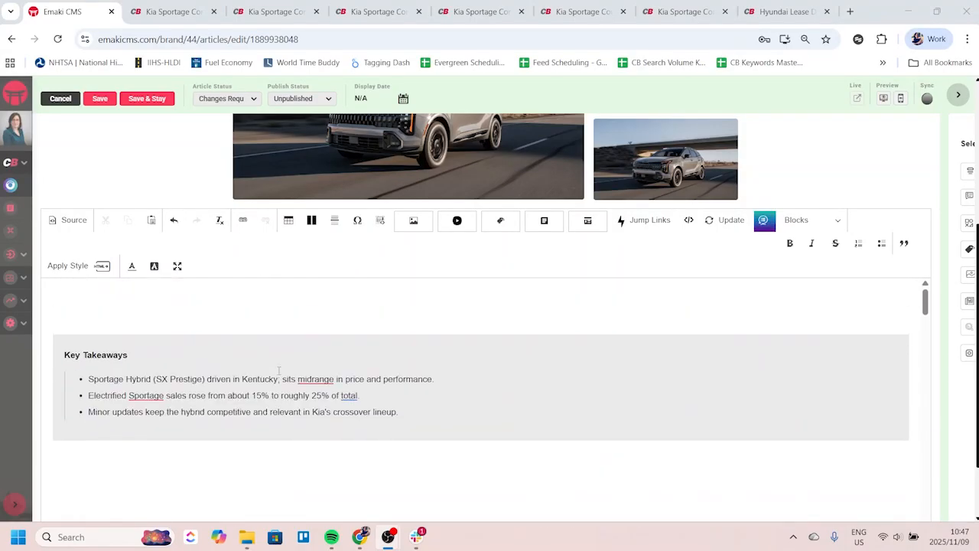
Step: View the article body's raw HTML source, select all of it, then switch back to the rendered view
{"action": "left_click", "coordinate": [76, 222]}
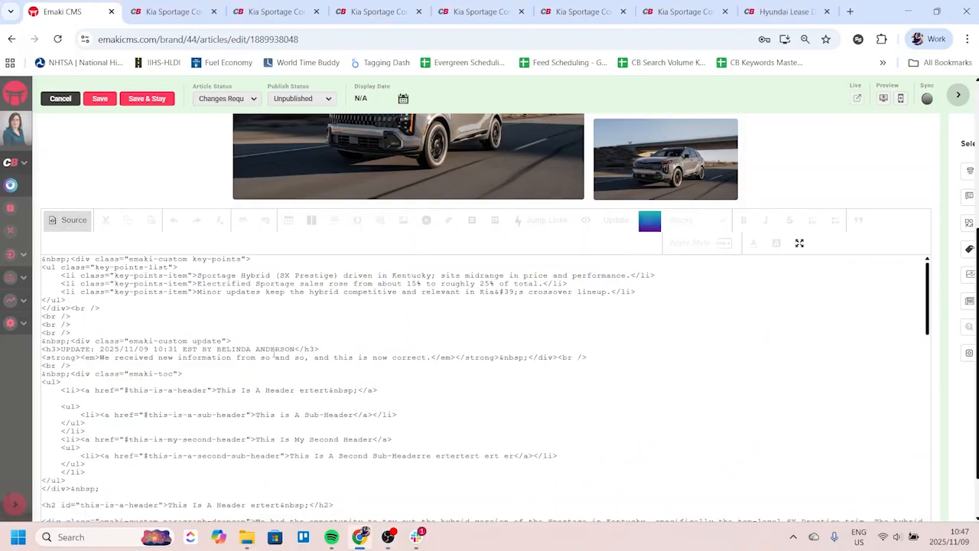
{"action": "scroll", "coordinate": [457, 291], "scroll_direction": "down", "scroll_amount": 5}
{"action": "scroll", "coordinate": [457, 301], "scroll_direction": "down", "scroll_amount": 6}
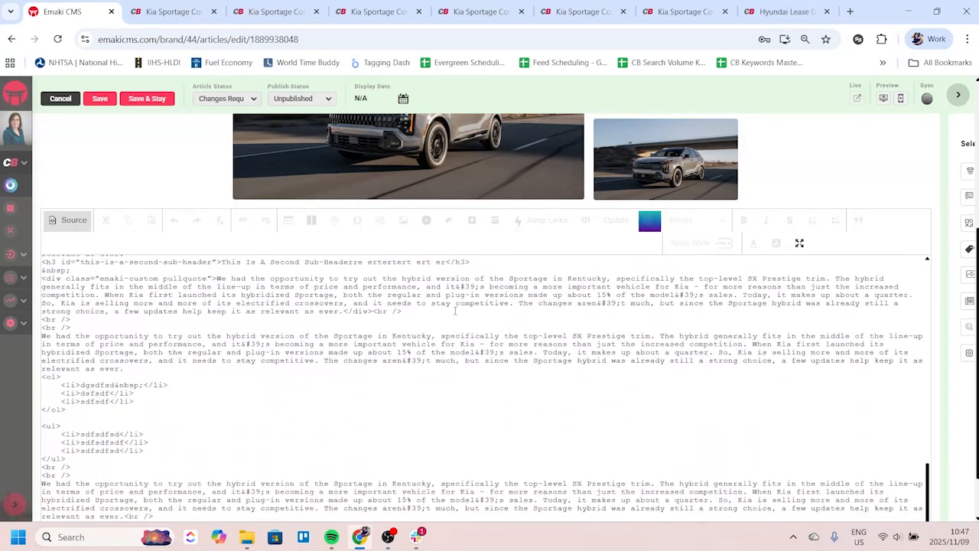
{"action": "scroll", "coordinate": [448, 324], "scroll_direction": "up", "scroll_amount": 10}
{"action": "scroll", "coordinate": [410, 364], "scroll_direction": "up", "scroll_amount": 10}
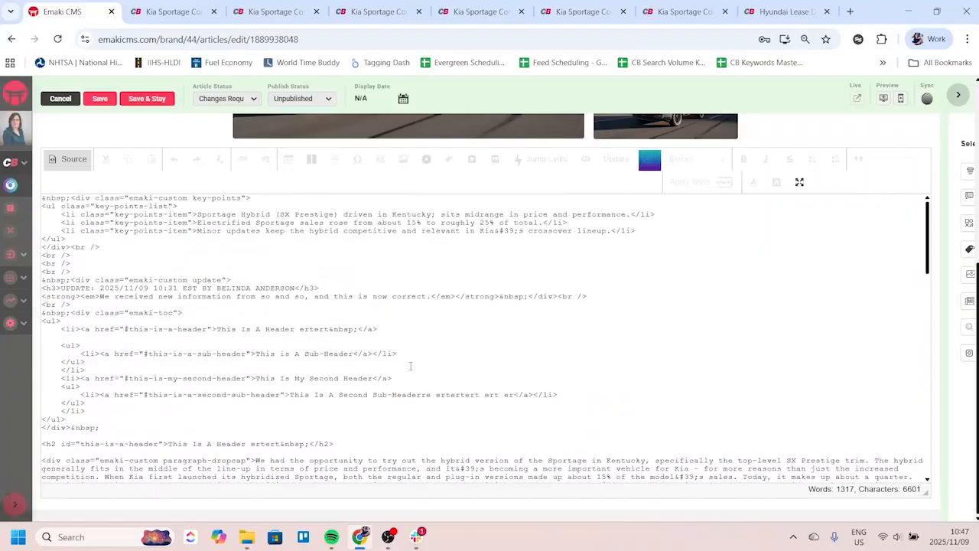
{"action": "scroll", "coordinate": [353, 434], "scroll_direction": "down", "scroll_amount": 5}
{"action": "scroll", "coordinate": [353, 434], "scroll_direction": "down", "scroll_amount": 3}
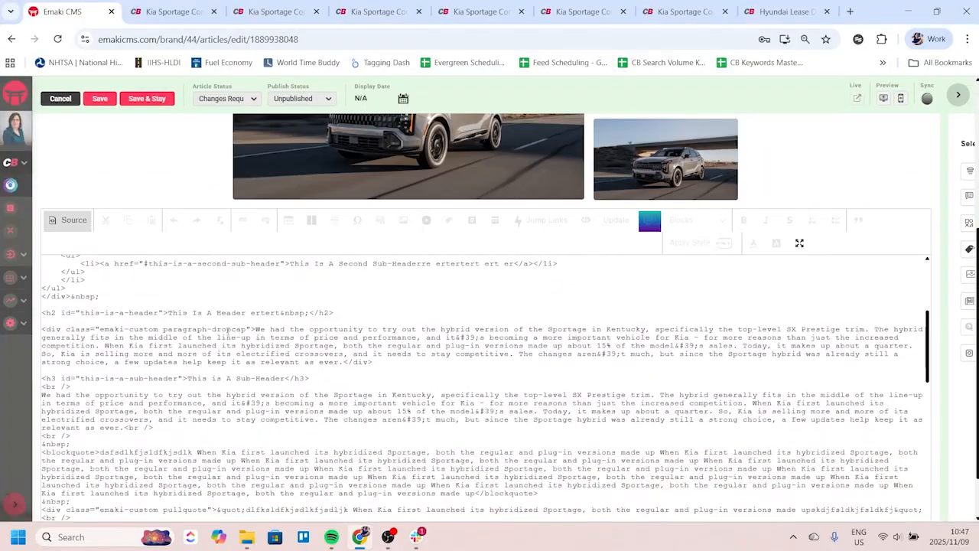
{"action": "key", "text": "ctrl+a"}
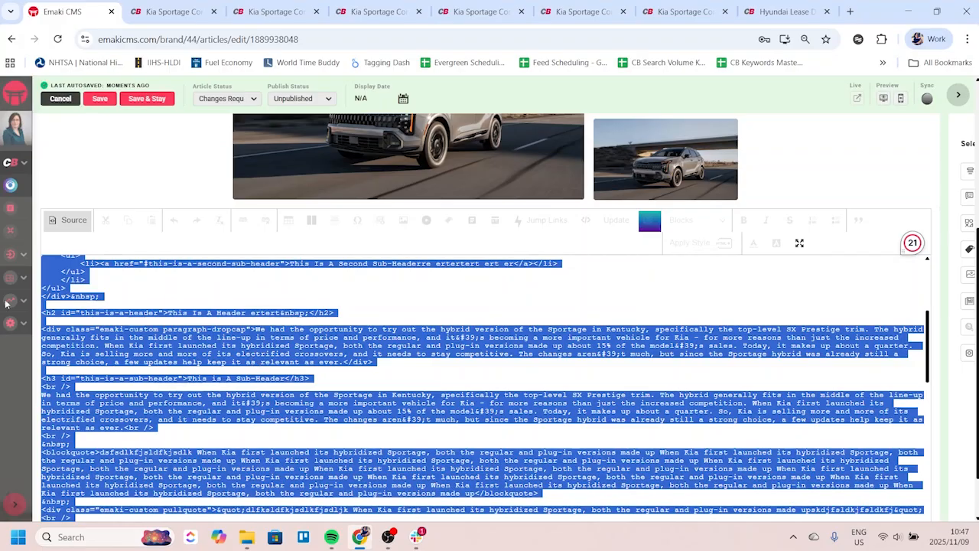
{"action": "left_click", "coordinate": [68, 220]}
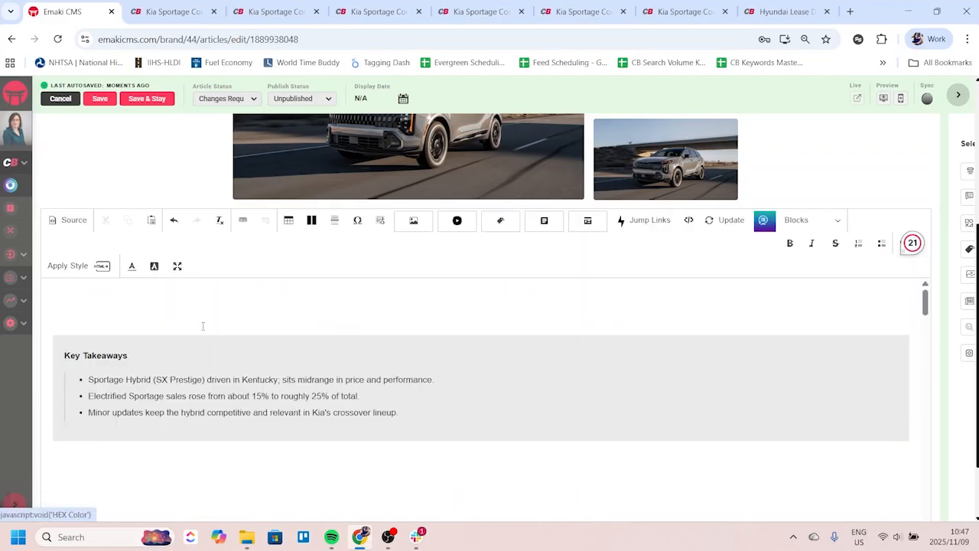
{"action": "scroll", "coordinate": [241, 348], "scroll_direction": "up", "scroll_amount": 3}
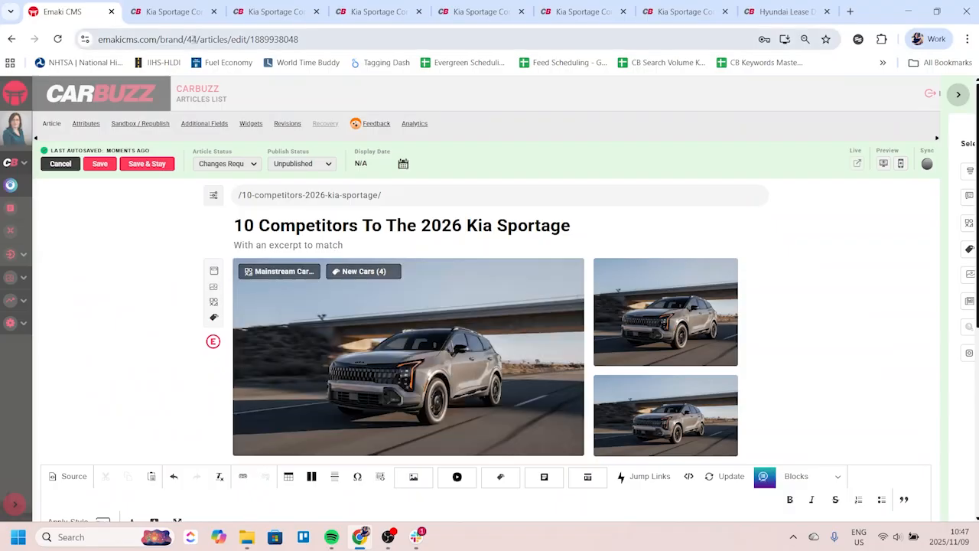
{"action": "scroll", "coordinate": [333, 360], "scroll_direction": "down", "scroll_amount": 10}
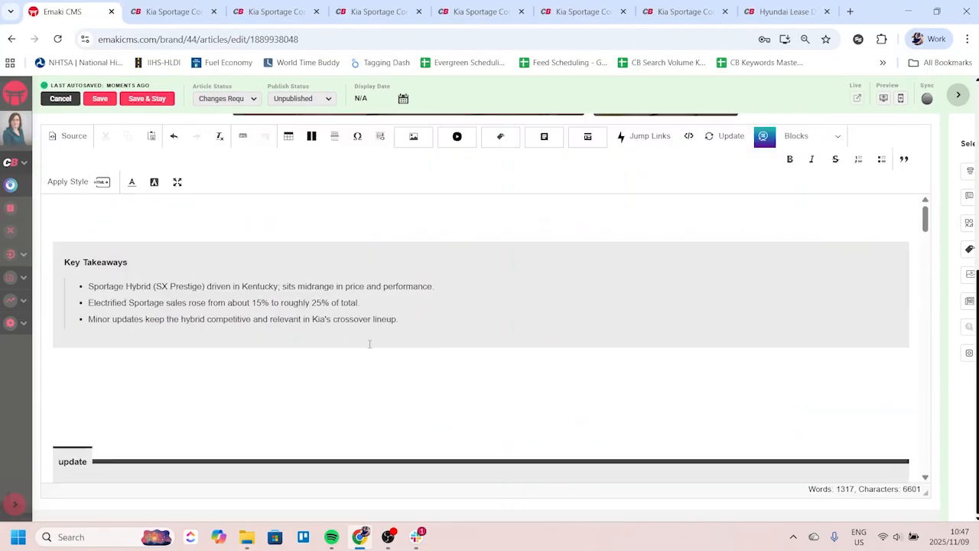
{"action": "scroll", "coordinate": [355, 340], "scroll_direction": "down", "scroll_amount": 2}
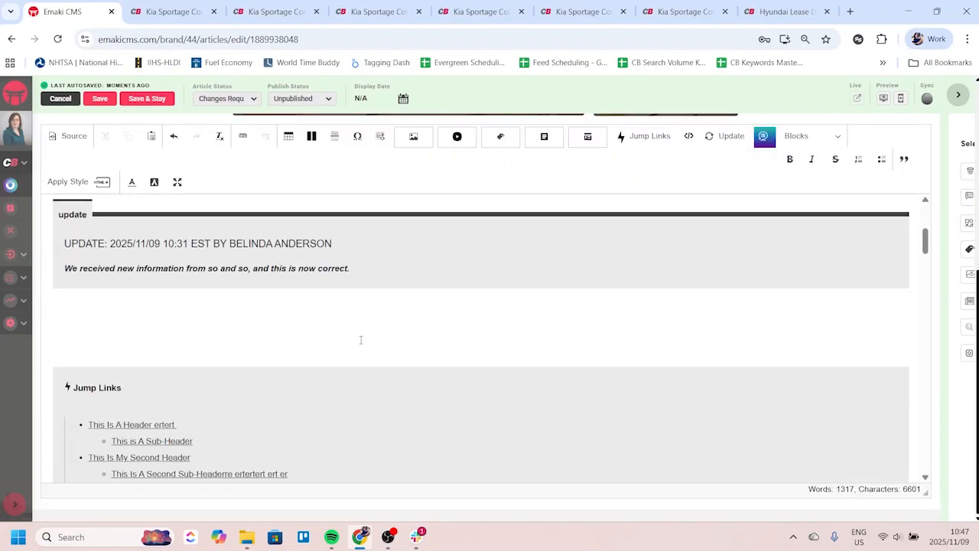
{"action": "scroll", "coordinate": [360, 340], "scroll_direction": "down", "scroll_amount": 3}
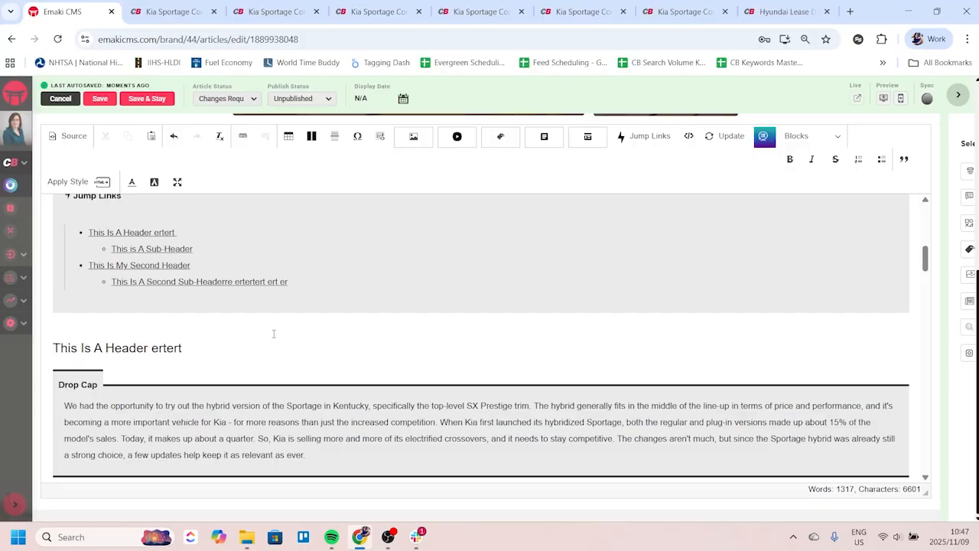
{"action": "scroll", "coordinate": [279, 329], "scroll_direction": "up", "scroll_amount": 5}
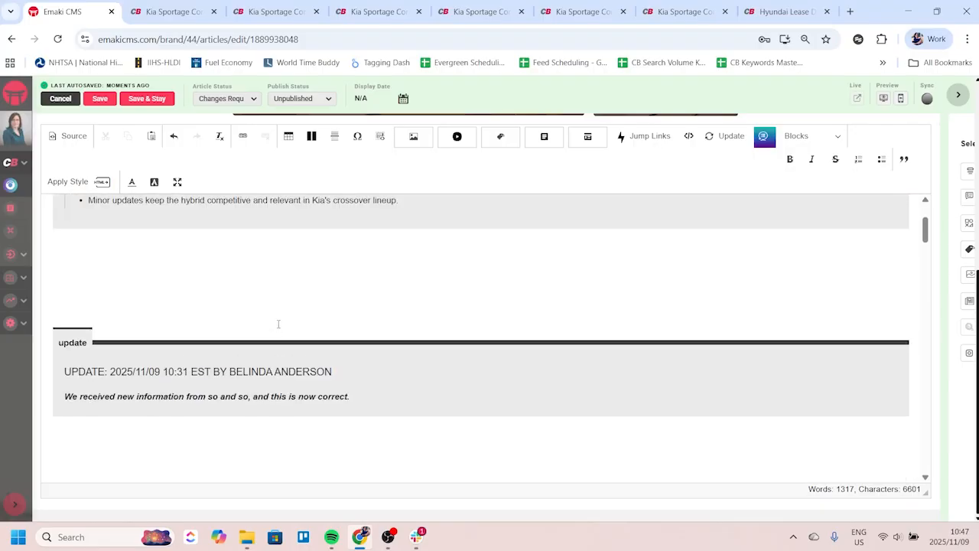
{"action": "scroll", "coordinate": [113, 247], "scroll_direction": "up", "scroll_amount": 5}
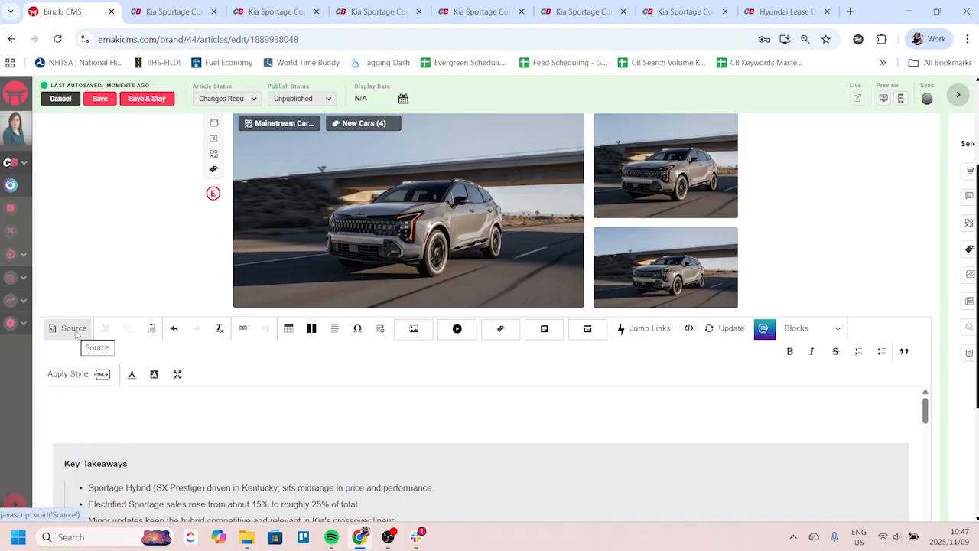
{"action": "left_click", "coordinate": [70, 328]}
{"action": "left_click", "coordinate": [144, 409]}
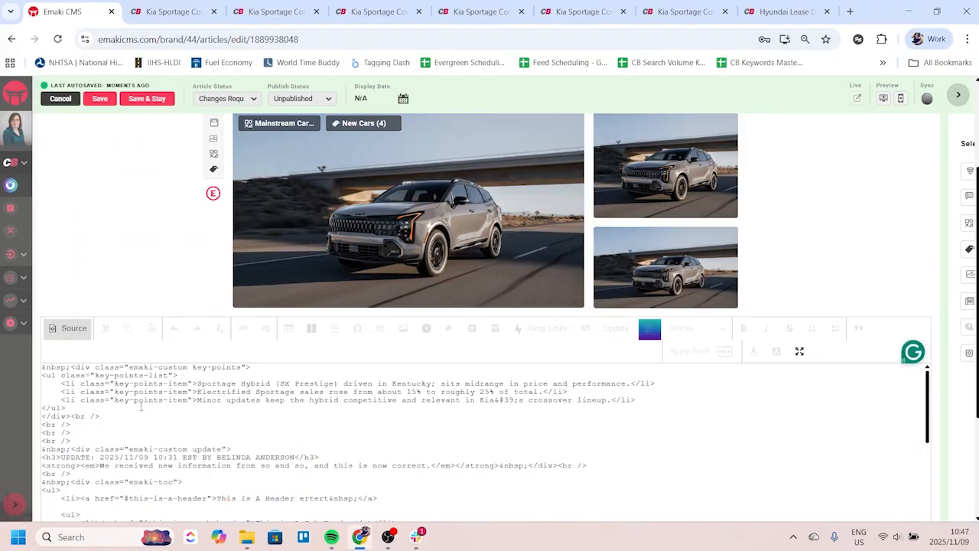
{"action": "key", "text": "ctrl+a"}
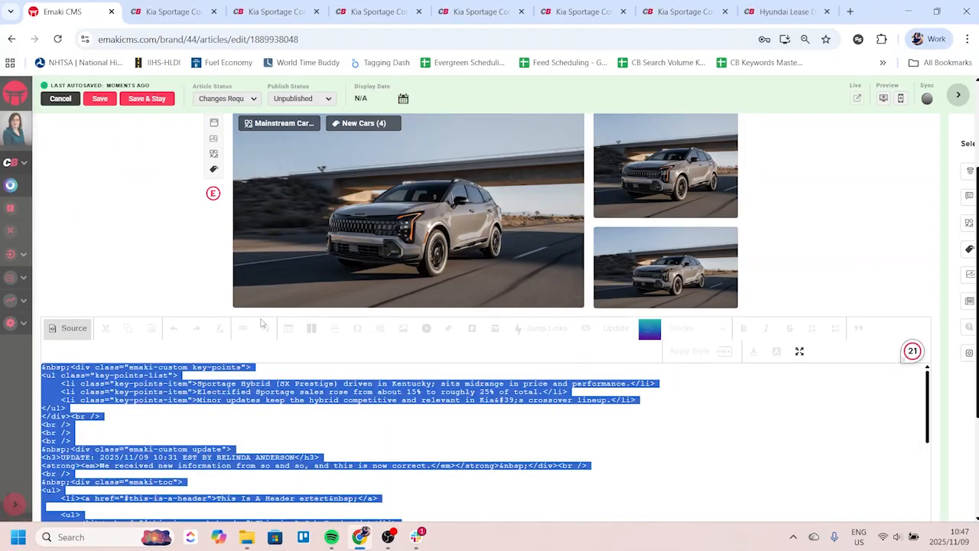
{"action": "mouse_move", "coordinate": [267, 199]}
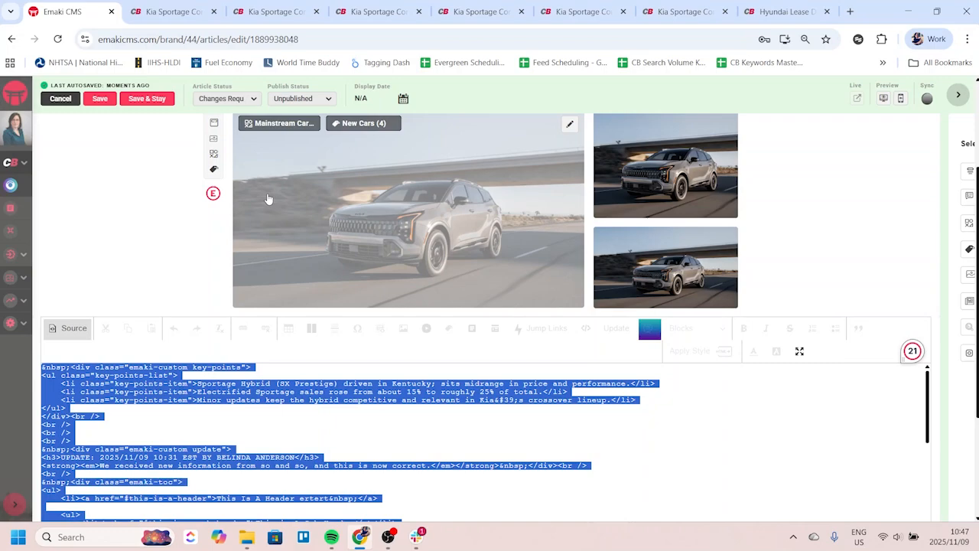
{"action": "left_click", "coordinate": [84, 331]}
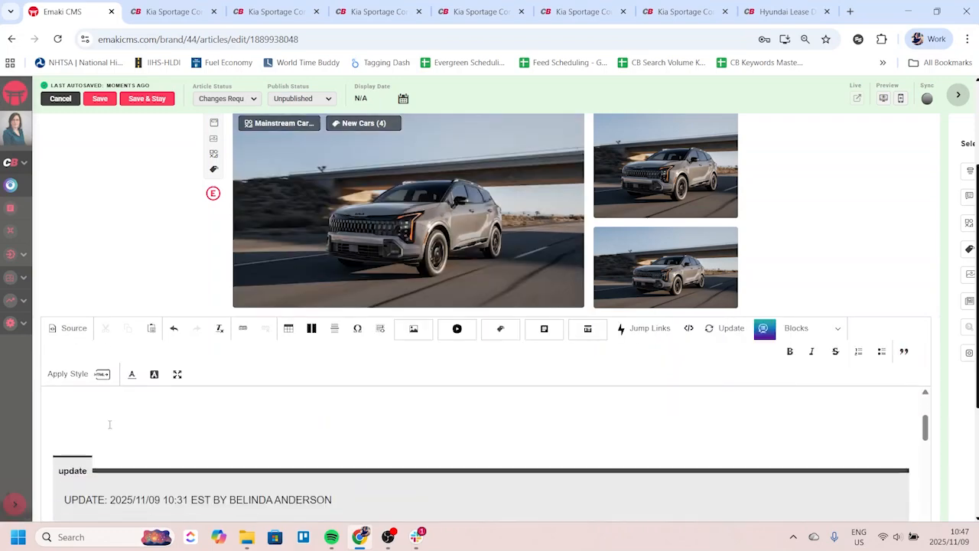
{"action": "scroll", "coordinate": [110, 424], "scroll_direction": "down", "scroll_amount": 1}
{"action": "scroll", "coordinate": [818, 293], "scroll_direction": "down", "scroll_amount": 3}
{"action": "scroll", "coordinate": [719, 267], "scroll_direction": "down", "scroll_amount": 2}
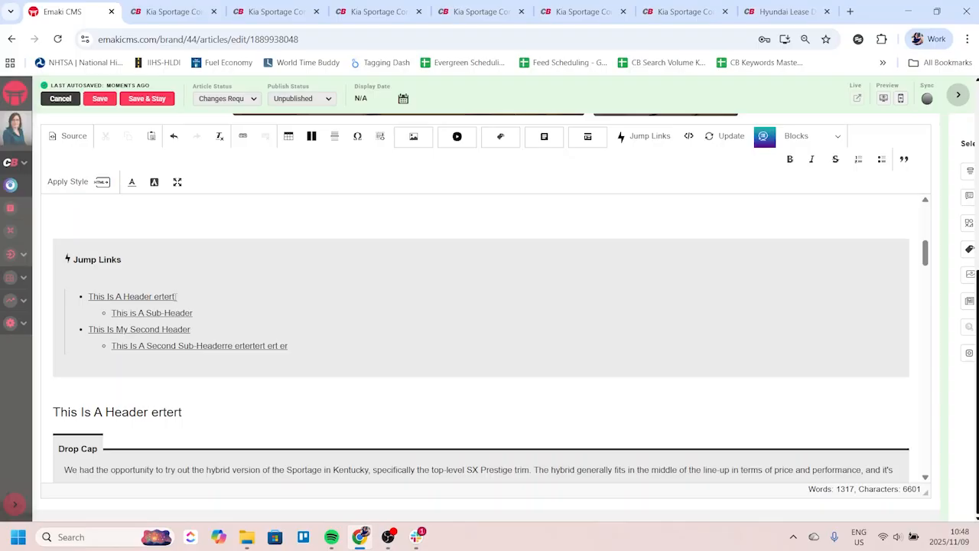
Step: Preview the article body as raw HTML, switch back to the rendered view, and scroll the editor
{"action": "left_click", "coordinate": [67, 137]}
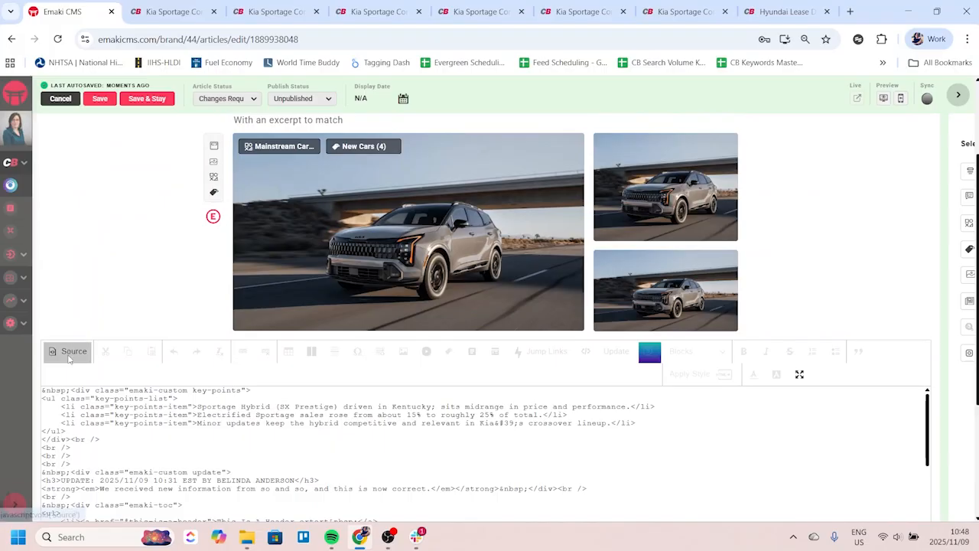
{"action": "left_click", "coordinate": [69, 353]}
{"action": "scroll", "coordinate": [203, 357], "scroll_direction": "down", "scroll_amount": 3}
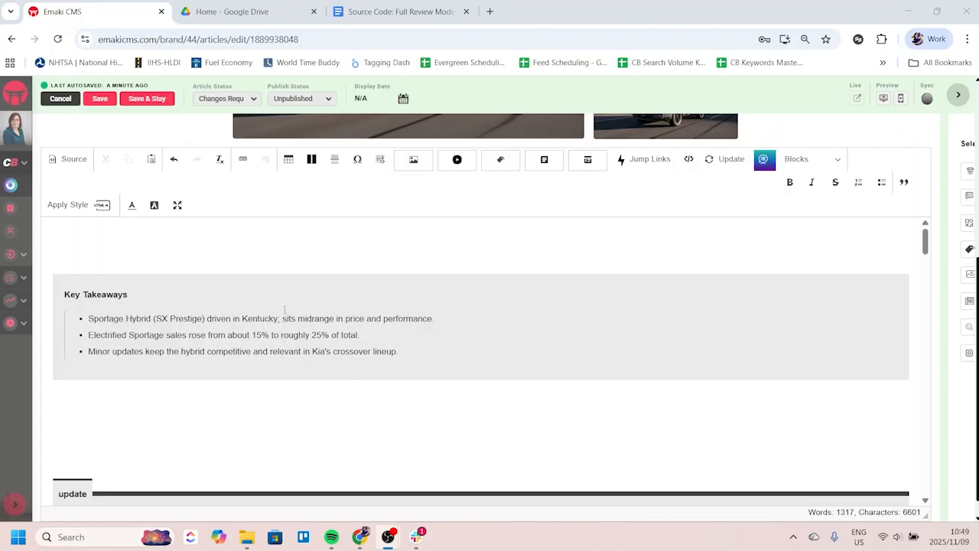
{"action": "scroll", "coordinate": [146, 393], "scroll_direction": "up", "scroll_amount": 3}
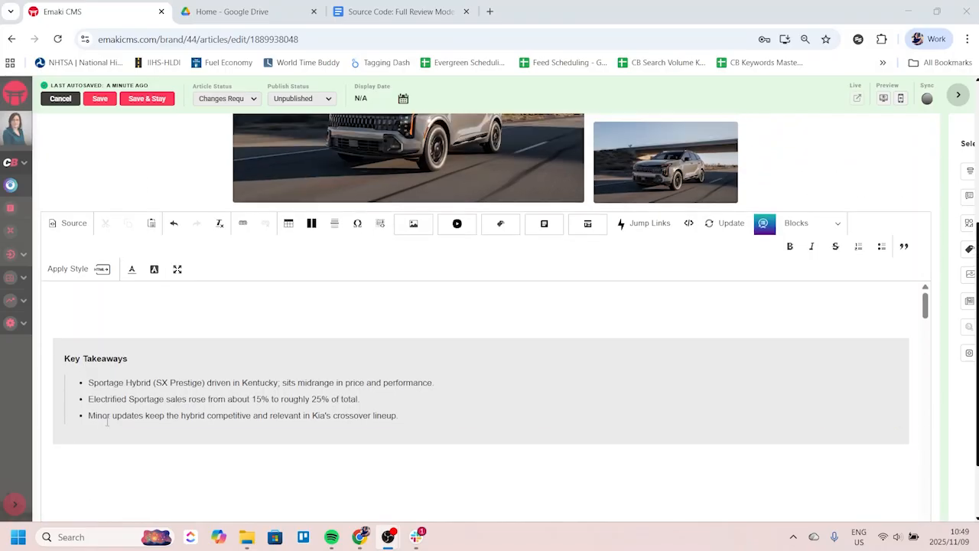
{"action": "scroll", "coordinate": [313, 202], "scroll_direction": "down", "scroll_amount": 1}
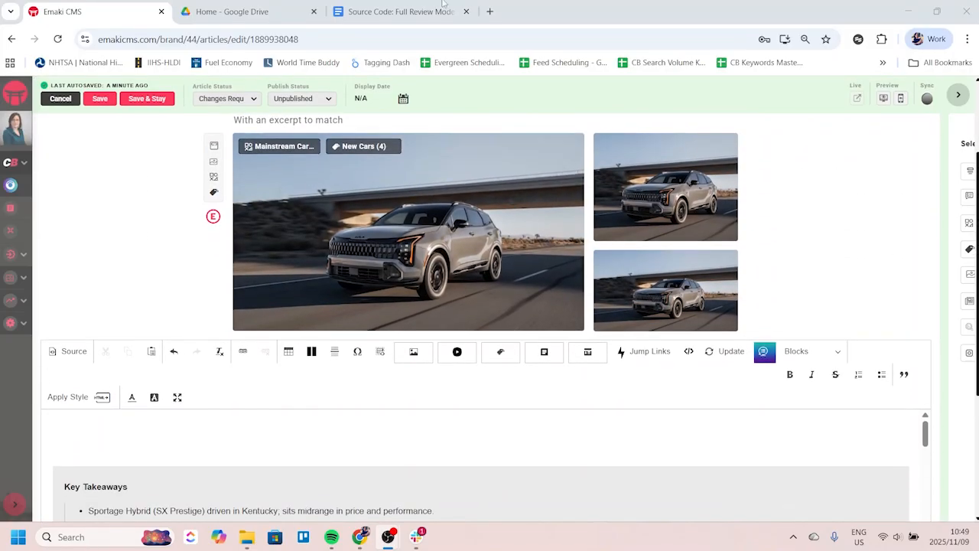
Step: Skim the Source Code: Full Review Model Overview document, then return to the Kia Sportage article editor
{"action": "left_click", "coordinate": [388, 9]}
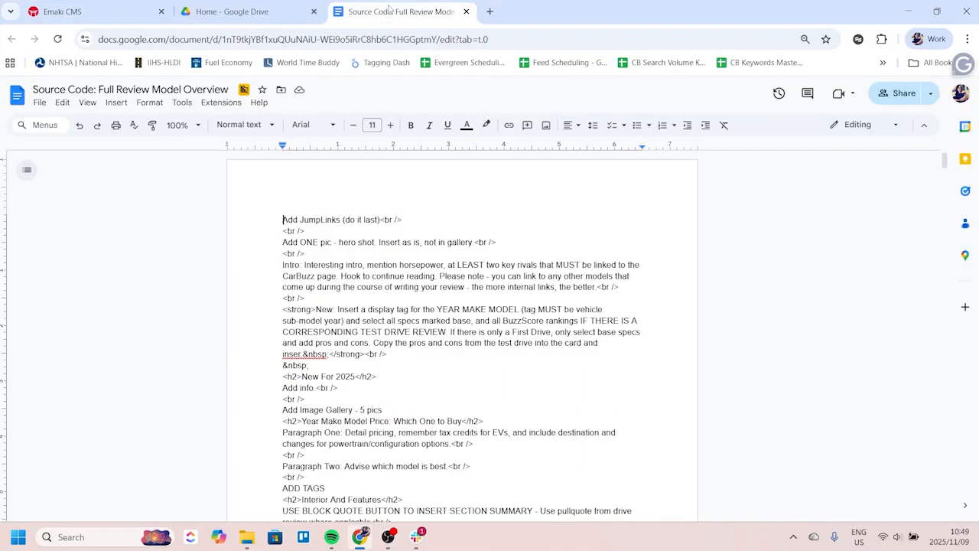
{"action": "scroll", "coordinate": [492, 327], "scroll_direction": "down", "scroll_amount": 20}
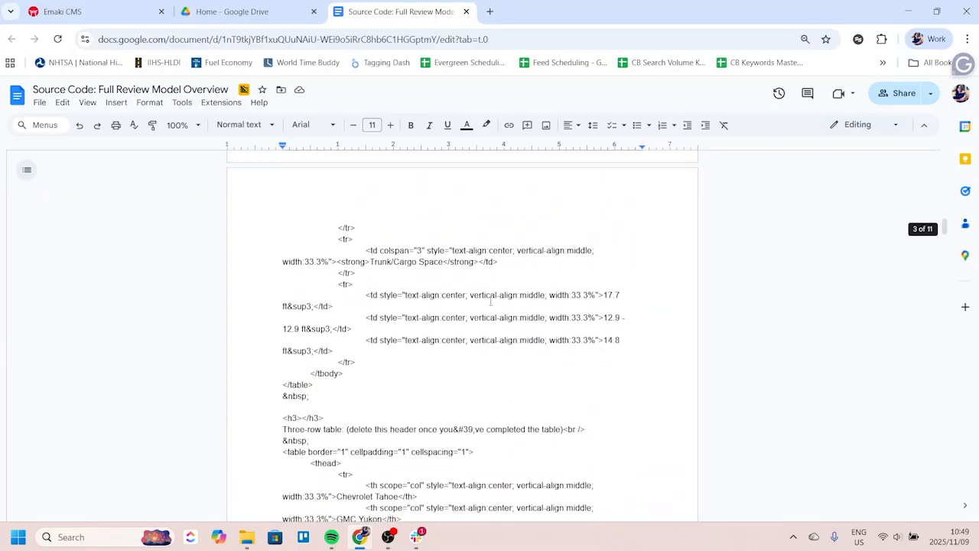
{"action": "scroll", "coordinate": [492, 327], "scroll_direction": "up", "scroll_amount": 20}
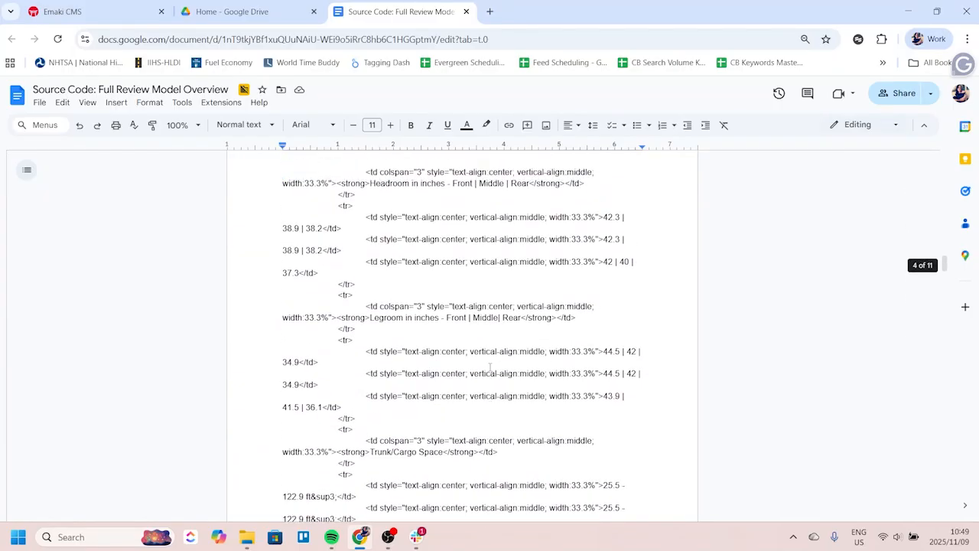
{"action": "scroll", "coordinate": [490, 367], "scroll_direction": "up", "scroll_amount": 10}
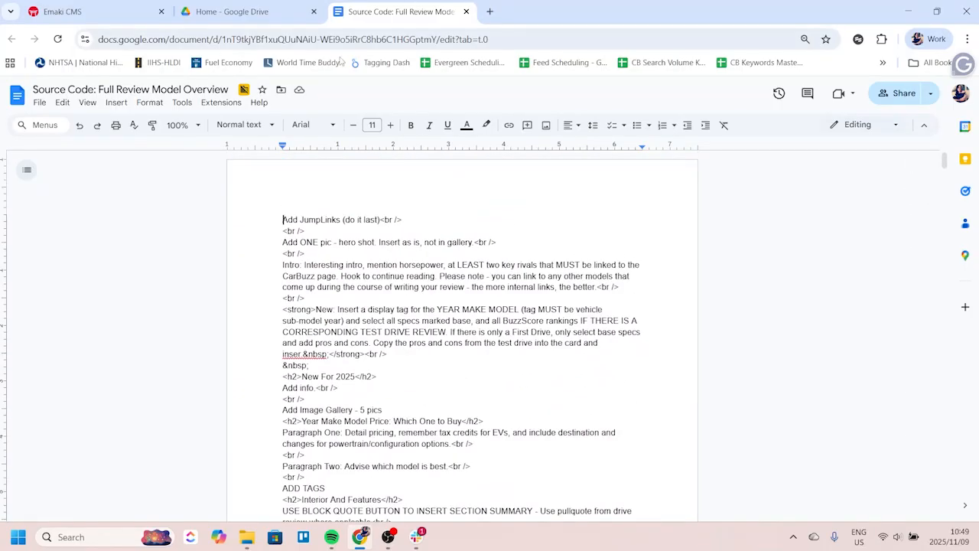
{"action": "left_click", "coordinate": [63, 11]}
{"action": "scroll", "coordinate": [193, 269], "scroll_direction": "down", "scroll_amount": 3}
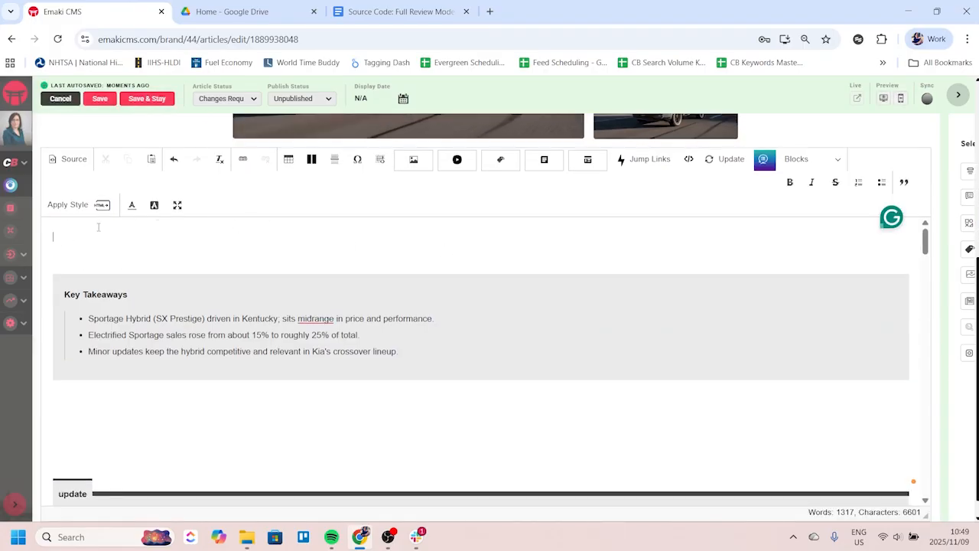
Step: Delete the entire article body and confirm in HTML view that it is empty
{"action": "key", "text": "ctrl+a"}
{"action": "key", "text": "BackSpace"}
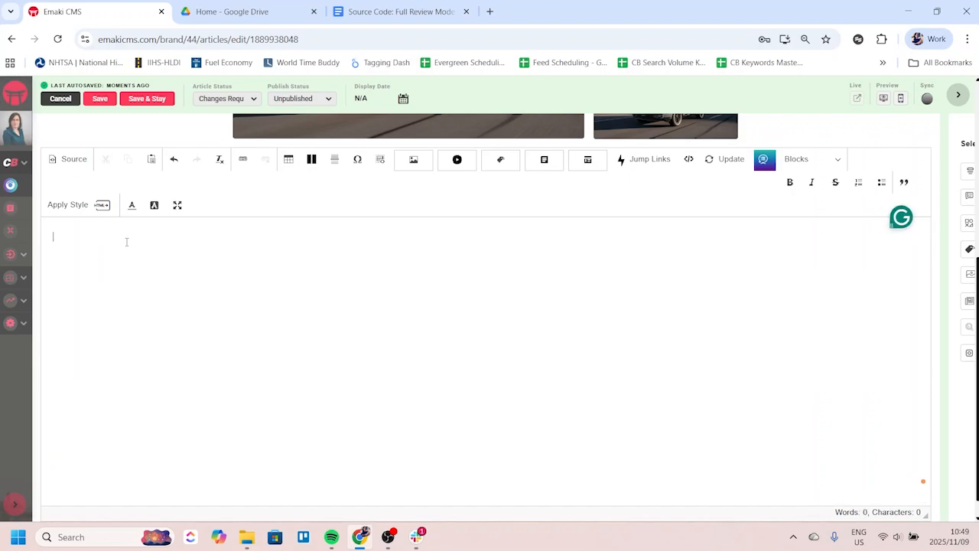
{"action": "scroll", "coordinate": [204, 303], "scroll_direction": "down", "scroll_amount": 1}
{"action": "scroll", "coordinate": [205, 308], "scroll_direction": "up", "scroll_amount": 1}
{"action": "scroll", "coordinate": [200, 301], "scroll_direction": "down", "scroll_amount": 1}
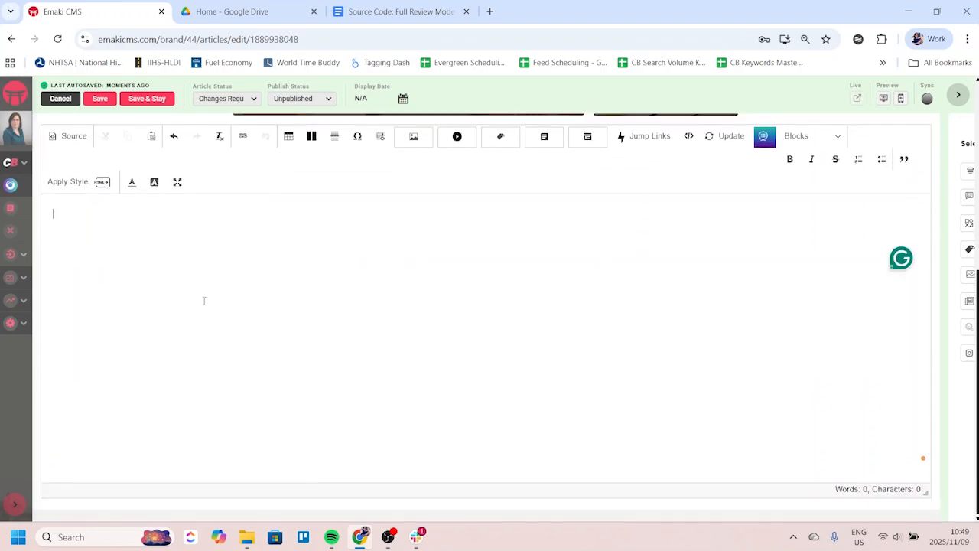
{"action": "scroll", "coordinate": [204, 300], "scroll_direction": "up", "scroll_amount": 1}
{"action": "left_click", "coordinate": [69, 200]}
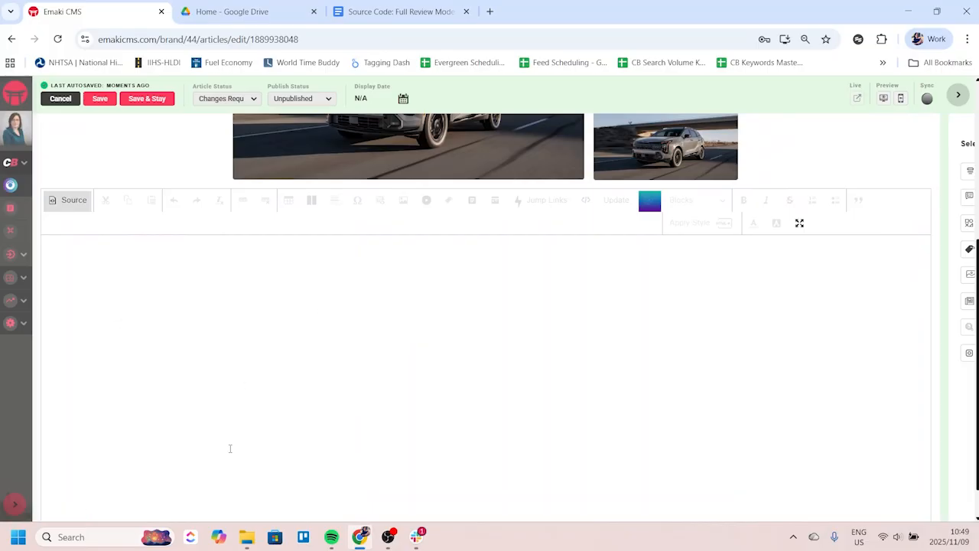
{"action": "left_click", "coordinate": [69, 201]}
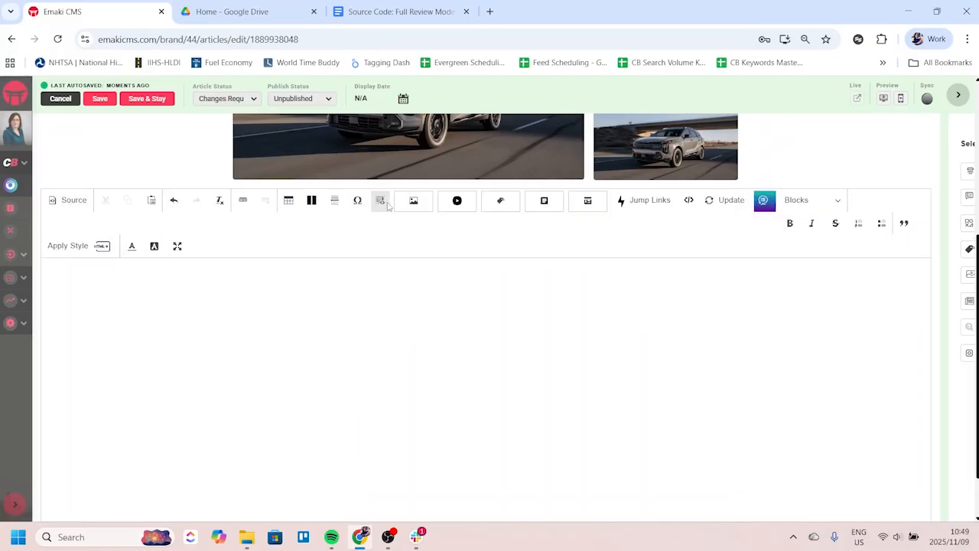
Step: Copy all the text of the review source-code template document
{"action": "left_click", "coordinate": [402, 13]}
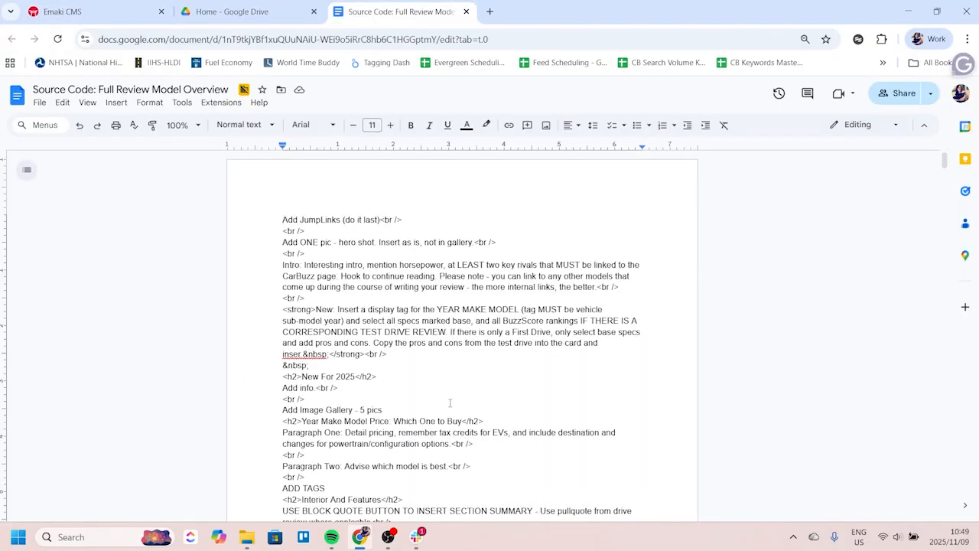
{"action": "key", "text": "ctrl+a"}
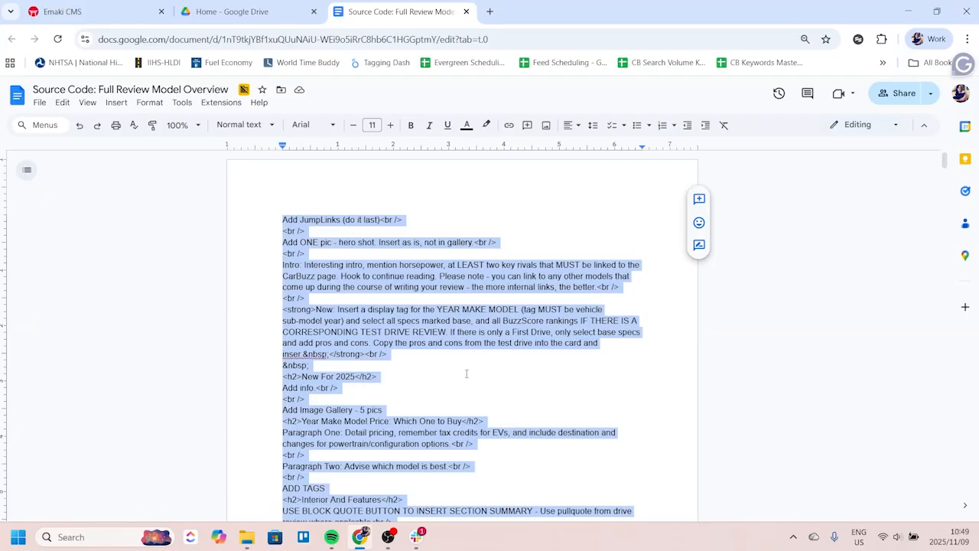
{"action": "right_click", "coordinate": [358, 297]}
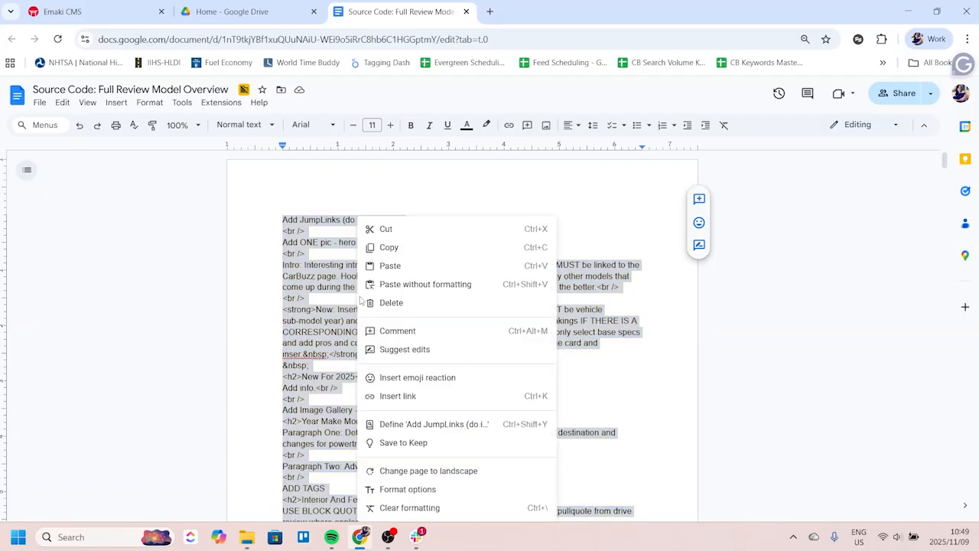
{"action": "left_click", "coordinate": [392, 247]}
Step: Paste the template into the empty article body, then undo the raw-text paste
{"action": "left_click", "coordinate": [33, 9]}
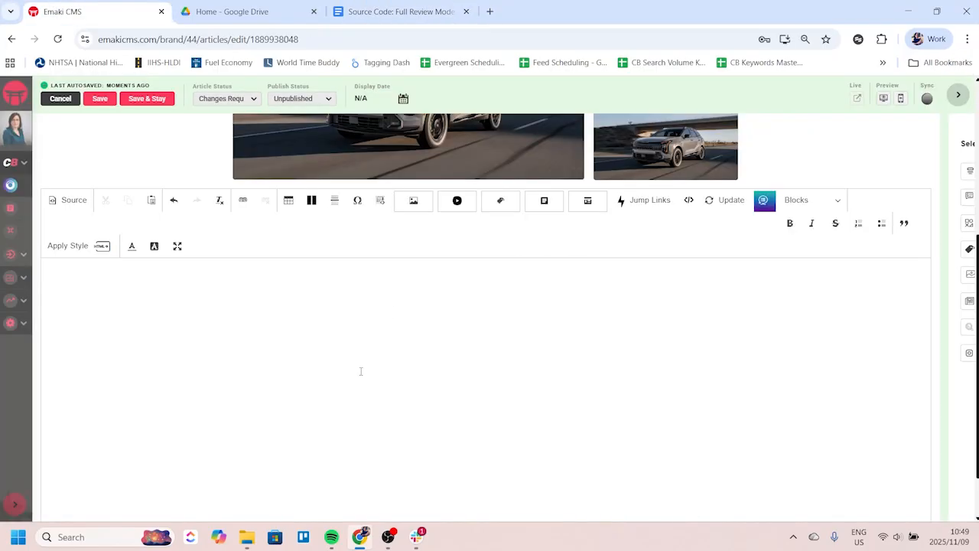
{"action": "left_click", "coordinate": [156, 296]}
{"action": "key", "text": "ctrl+v"}
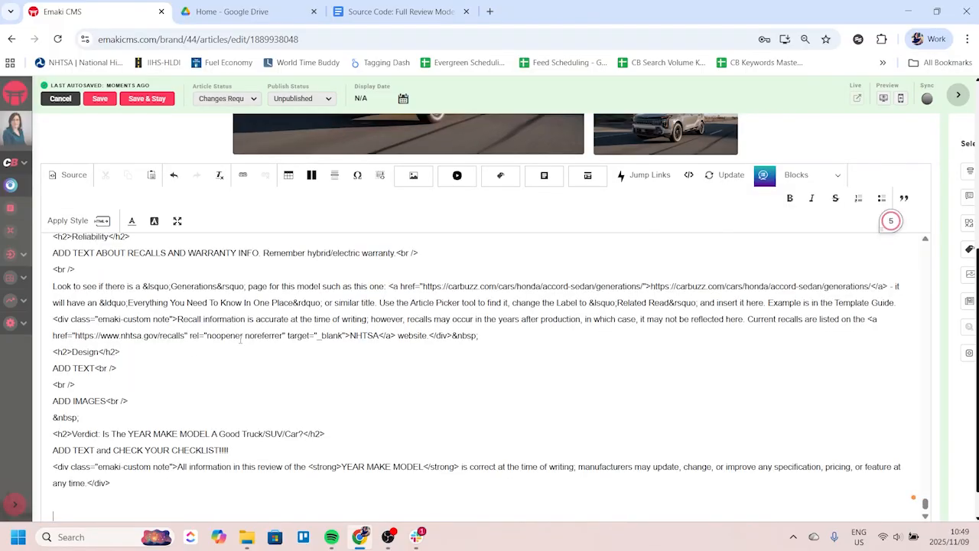
{"action": "key", "text": "ctrl+z"}
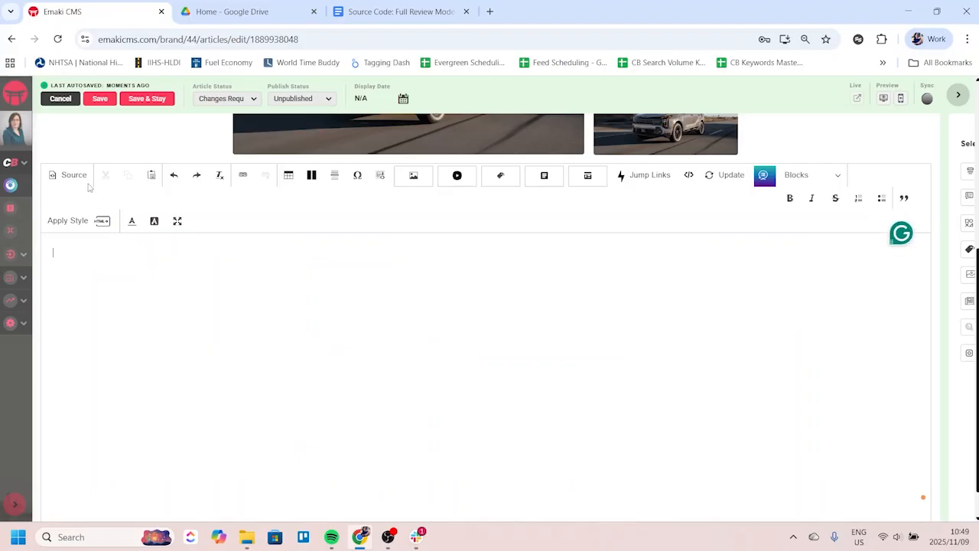
Step: Paste the template markup in Source view and review the rendered 1112-word template
{"action": "left_click", "coordinate": [80, 178]}
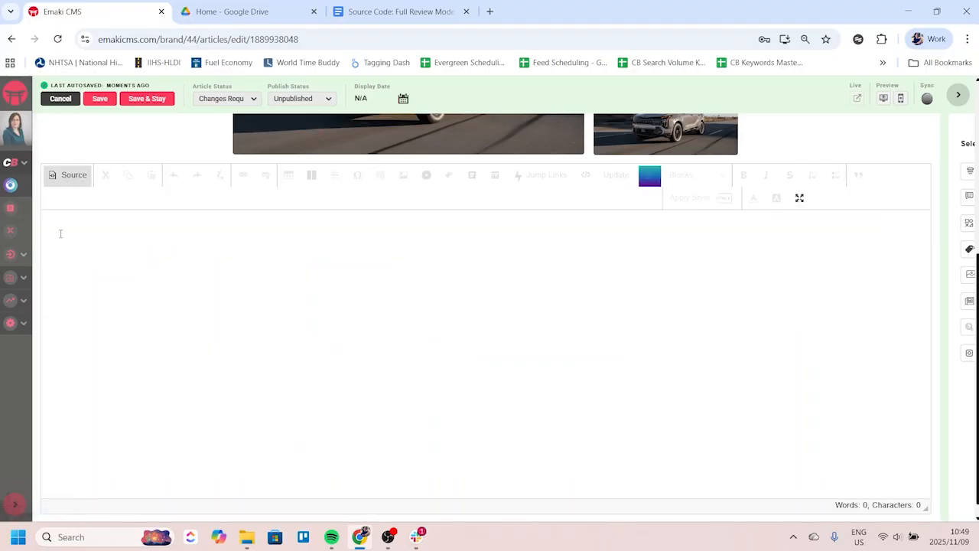
{"action": "left_click", "coordinate": [92, 233]}
{"action": "key", "text": "ctrl+v"}
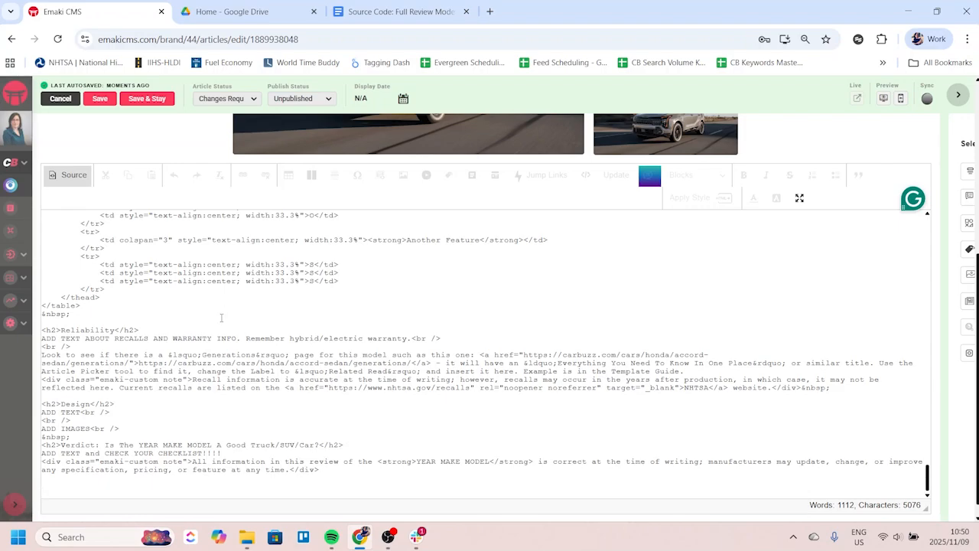
{"action": "left_click", "coordinate": [67, 175]}
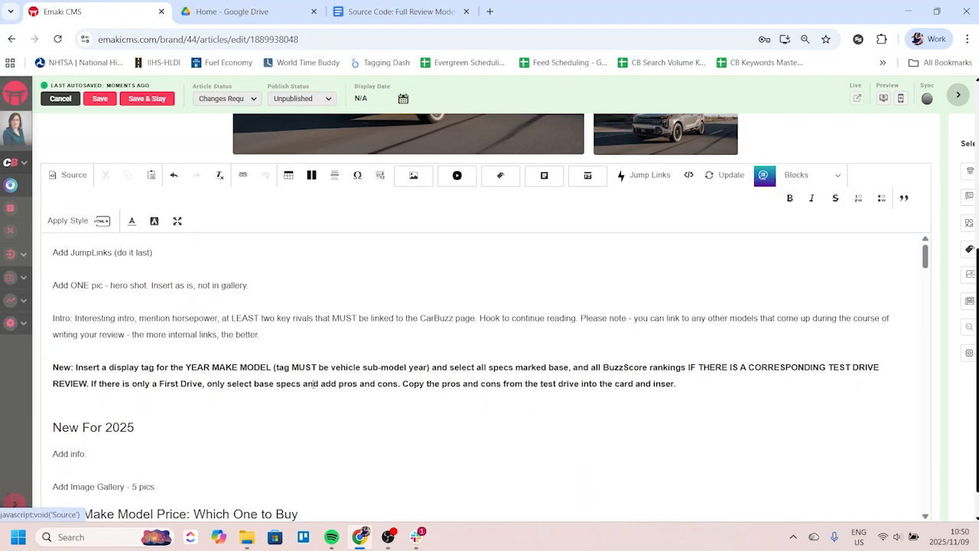
{"action": "scroll", "coordinate": [252, 376], "scroll_direction": "down", "scroll_amount": 10}
{"action": "scroll", "coordinate": [256, 377], "scroll_direction": "down", "scroll_amount": 15}
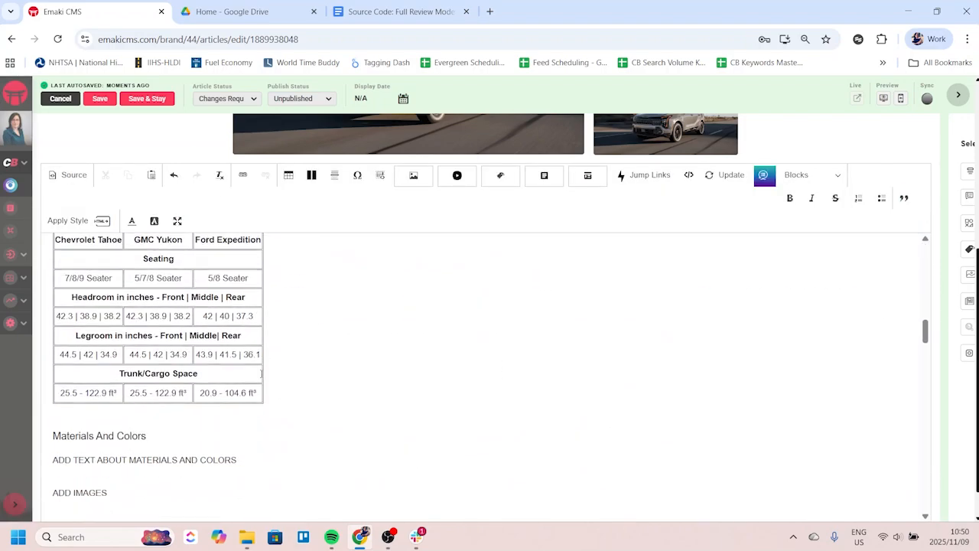
{"action": "scroll", "coordinate": [277, 377], "scroll_direction": "down", "scroll_amount": 15}
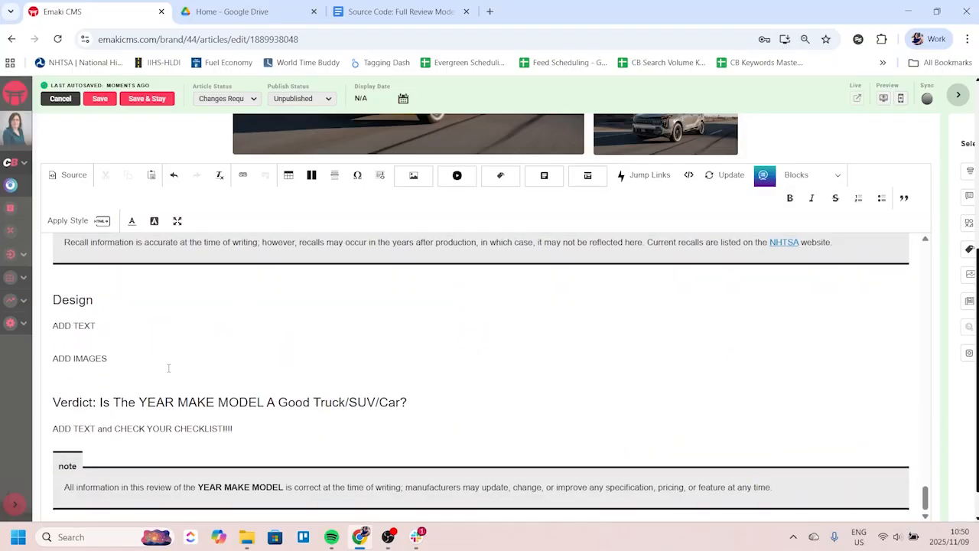
{"action": "scroll", "coordinate": [260, 331], "scroll_direction": "up", "scroll_amount": 20}
{"action": "scroll", "coordinate": [183, 366], "scroll_direction": "up", "scroll_amount": 20}
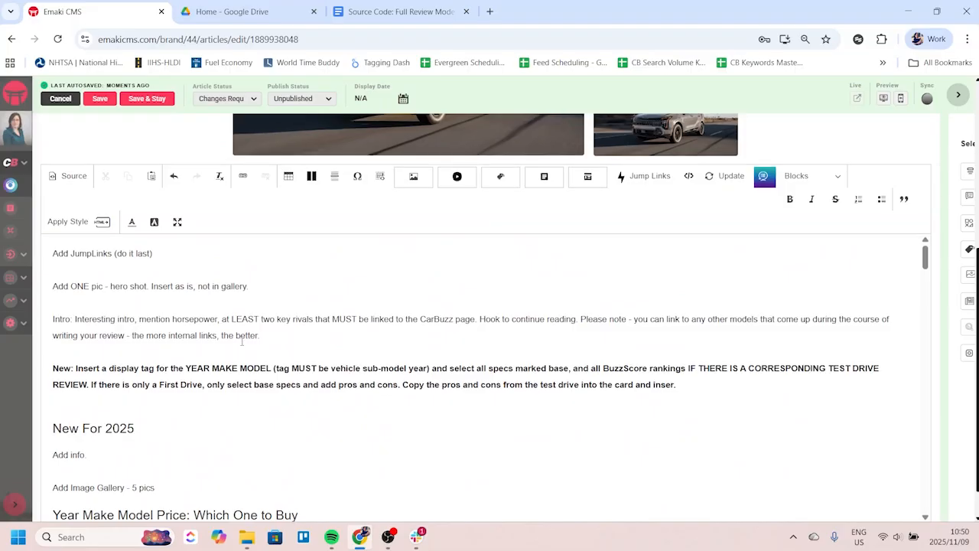
{"action": "scroll", "coordinate": [141, 329], "scroll_direction": "up", "scroll_amount": 3}
{"action": "scroll", "coordinate": [490, 333], "scroll_direction": "down", "scroll_amount": 4}
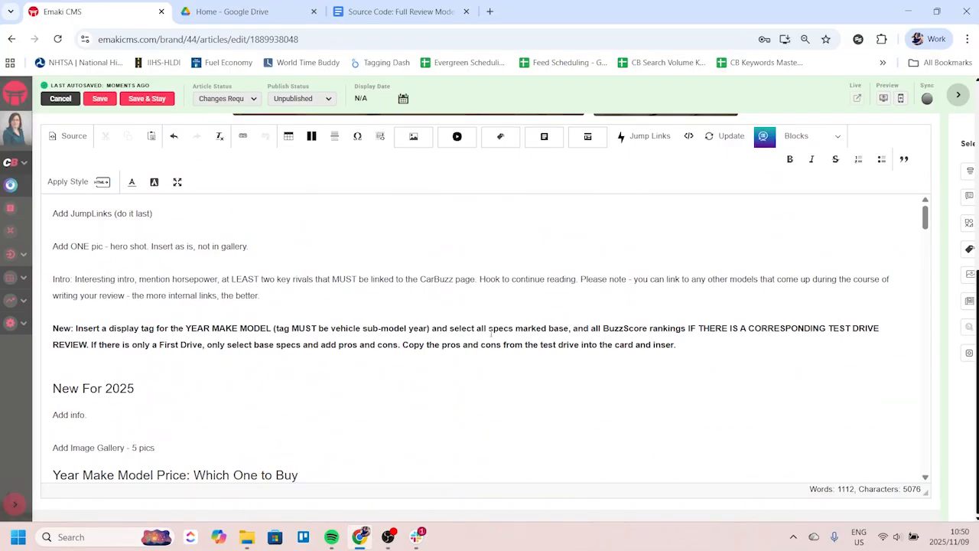
{"action": "left_click", "coordinate": [69, 136]}
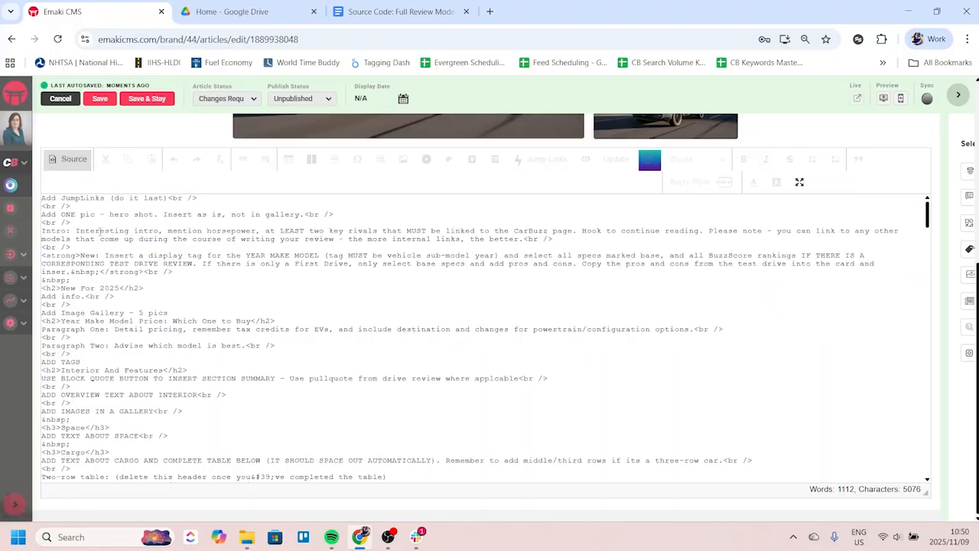
{"action": "scroll", "coordinate": [104, 374], "scroll_direction": "down", "scroll_amount": 3}
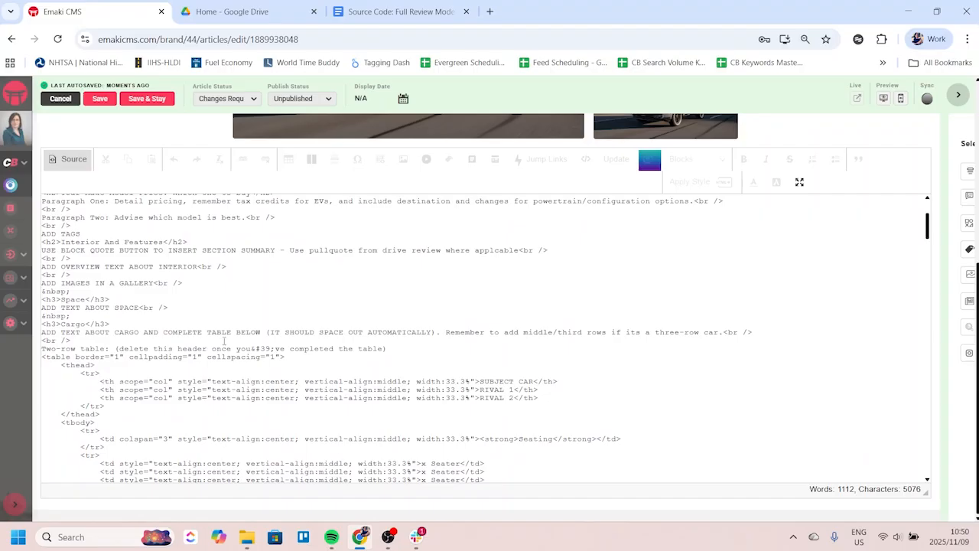
{"action": "scroll", "coordinate": [209, 382], "scroll_direction": "down", "scroll_amount": 15}
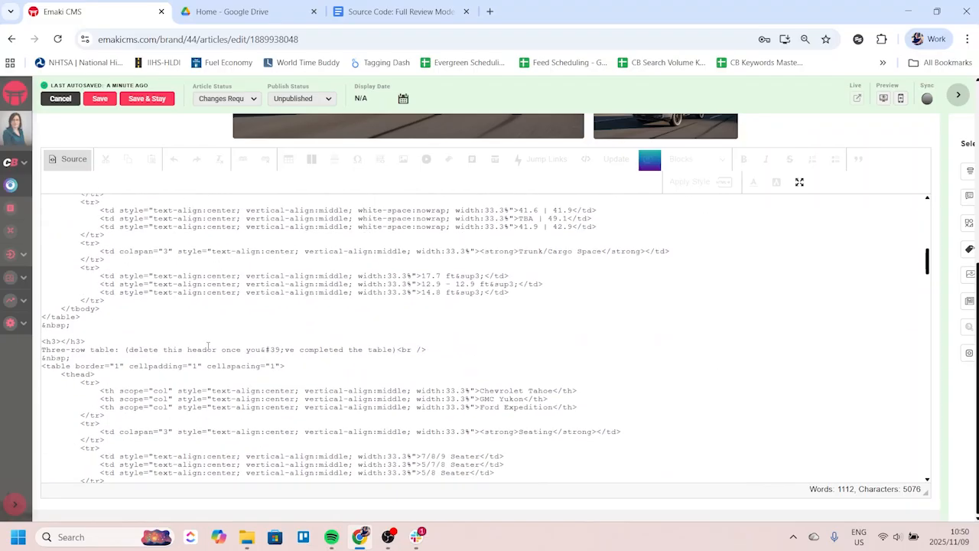
{"action": "scroll", "coordinate": [215, 339], "scroll_direction": "down", "scroll_amount": 1}
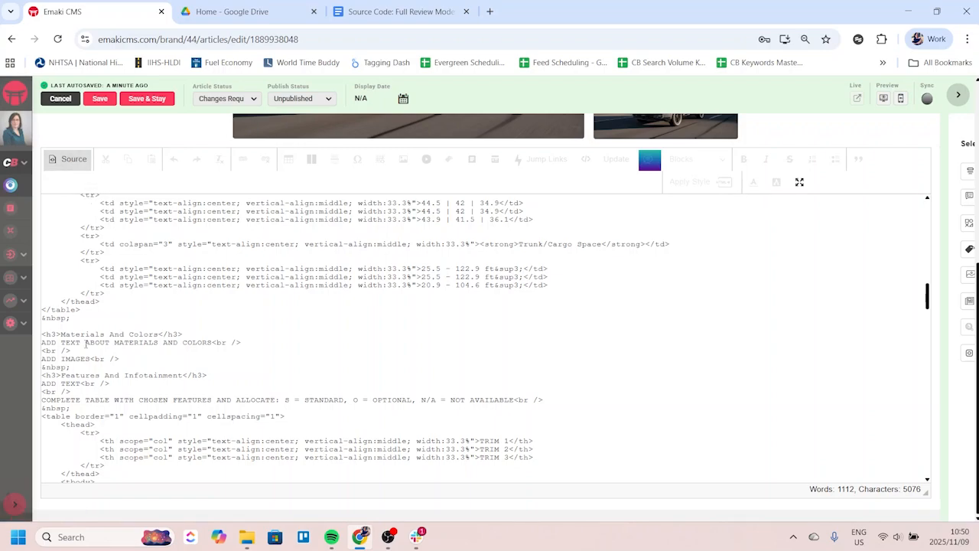
{"action": "left_click", "coordinate": [70, 159]}
{"action": "scroll", "coordinate": [268, 320], "scroll_direction": "up", "scroll_amount": 2}
{"action": "scroll", "coordinate": [266, 329], "scroll_direction": "down", "scroll_amount": 3}
{"action": "scroll", "coordinate": [373, 280], "scroll_direction": "down", "scroll_amount": 3}
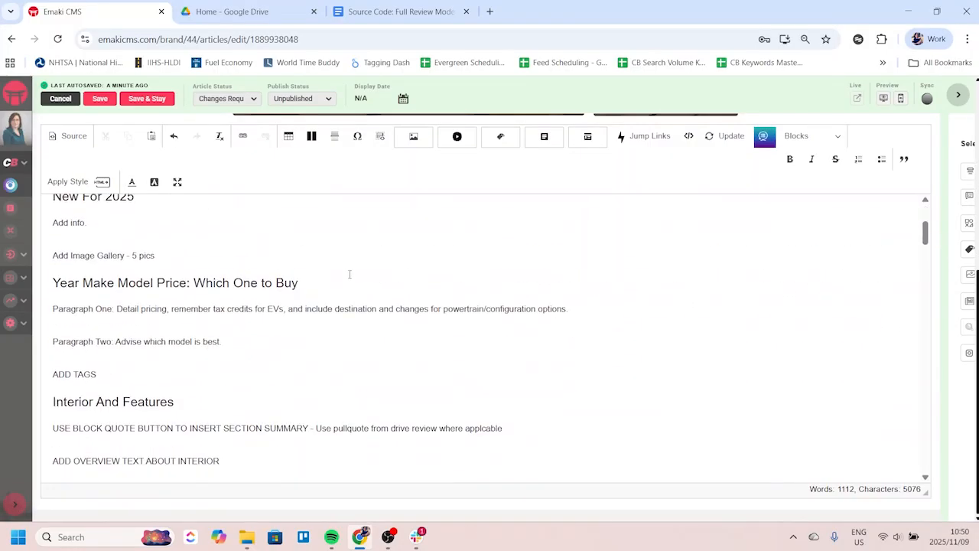
{"action": "scroll", "coordinate": [337, 279], "scroll_direction": "up", "scroll_amount": 3}
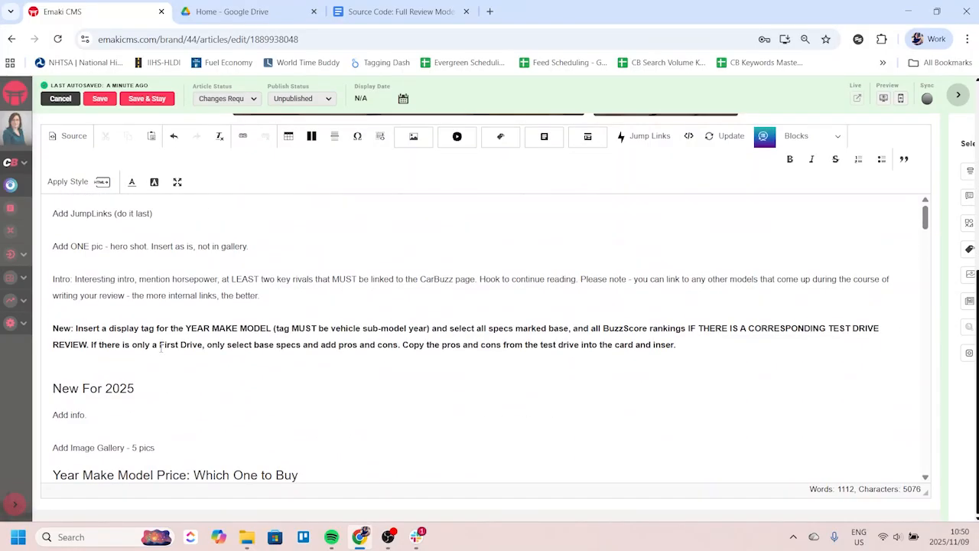
{"action": "left_click", "coordinate": [401, 12]}
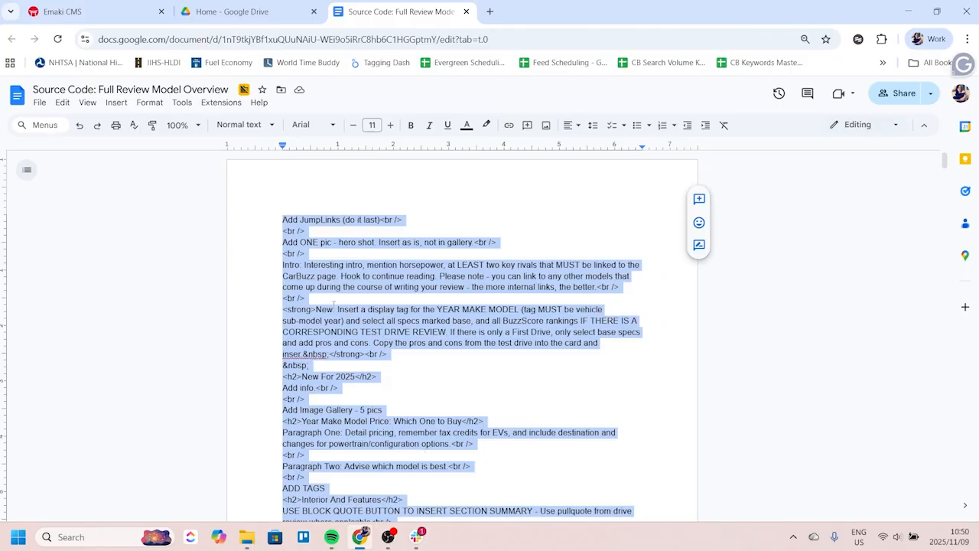
{"action": "left_click", "coordinate": [63, 12]}
{"action": "left_click", "coordinate": [67, 136]}
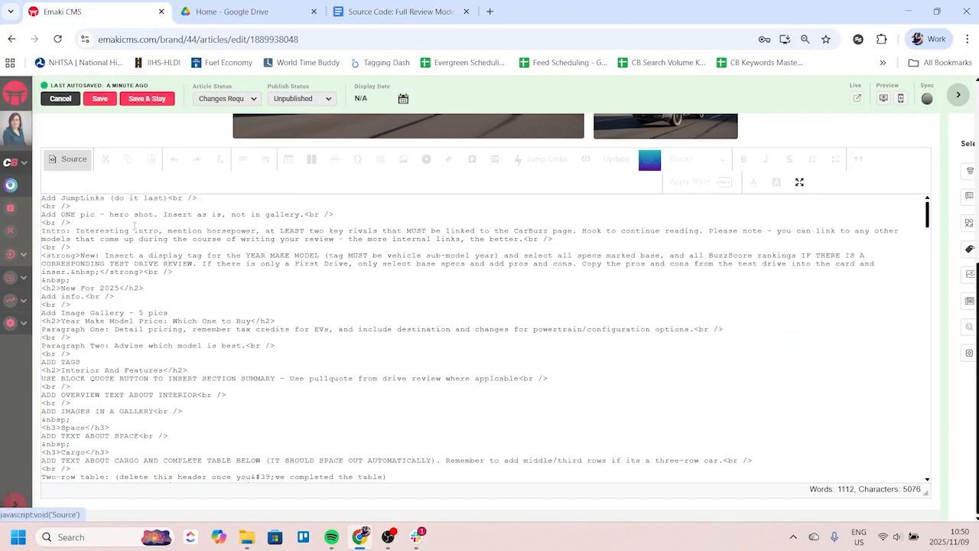
{"action": "left_click", "coordinate": [76, 161]}
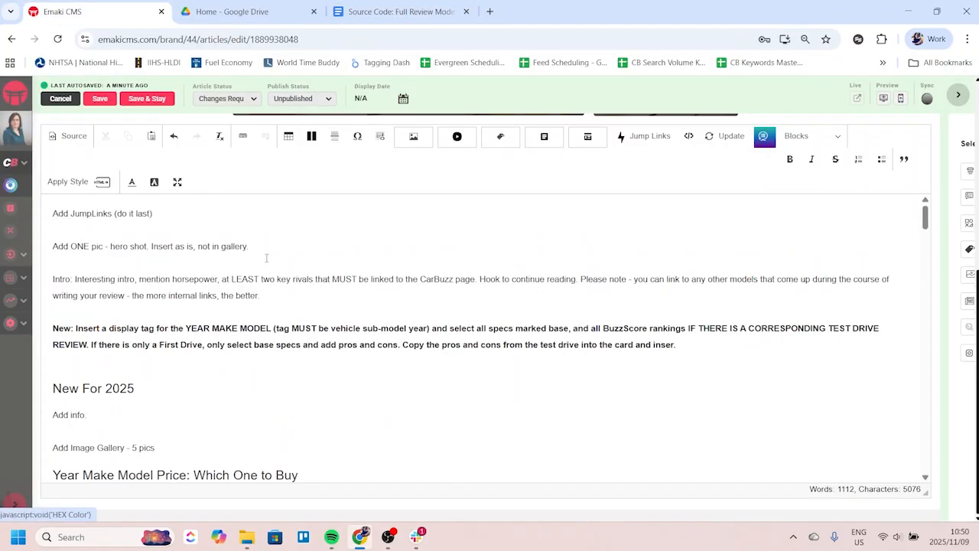
{"action": "scroll", "coordinate": [288, 341], "scroll_direction": "down", "scroll_amount": 5}
{"action": "scroll", "coordinate": [295, 343], "scroll_direction": "up", "scroll_amount": 4}
{"action": "scroll", "coordinate": [309, 342], "scroll_direction": "down", "scroll_amount": 4}
{"action": "scroll", "coordinate": [328, 342], "scroll_direction": "up", "scroll_amount": 9}
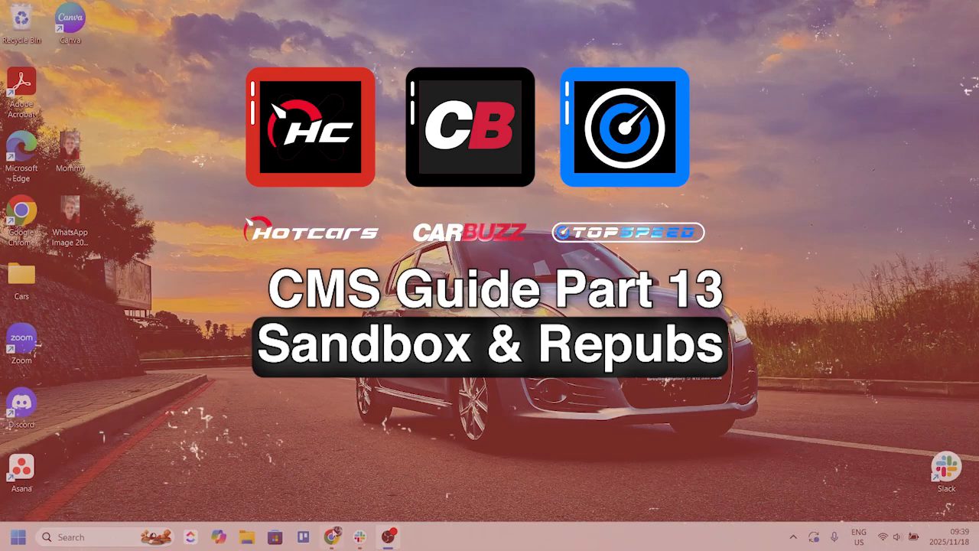
Step: Bring the Chrome window forward and open 10 Competitors To The 2026 Kia Sportage in the editor
{"action": "mouse_move", "coordinate": [334, 537]}
{"action": "left_click", "coordinate": [260, 486]}
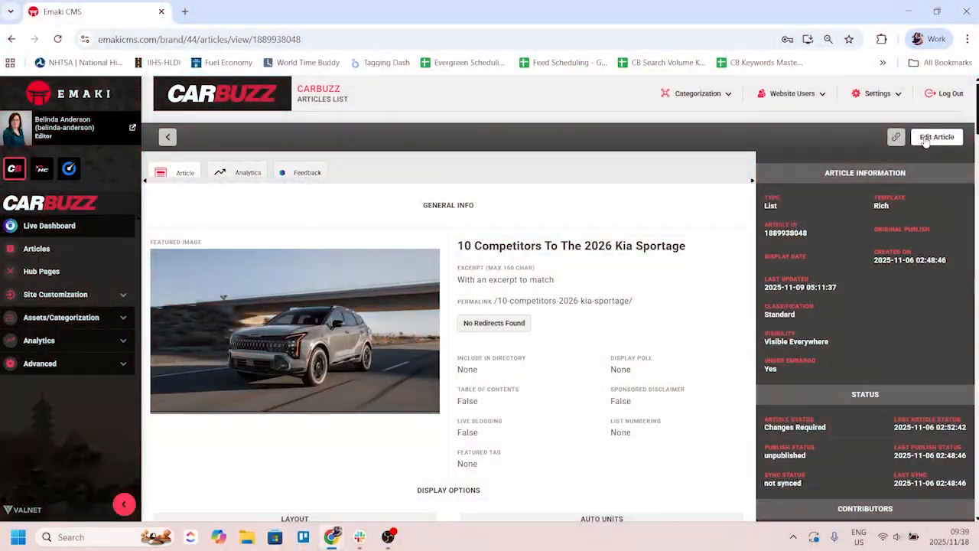
{"action": "left_click", "coordinate": [921, 137]}
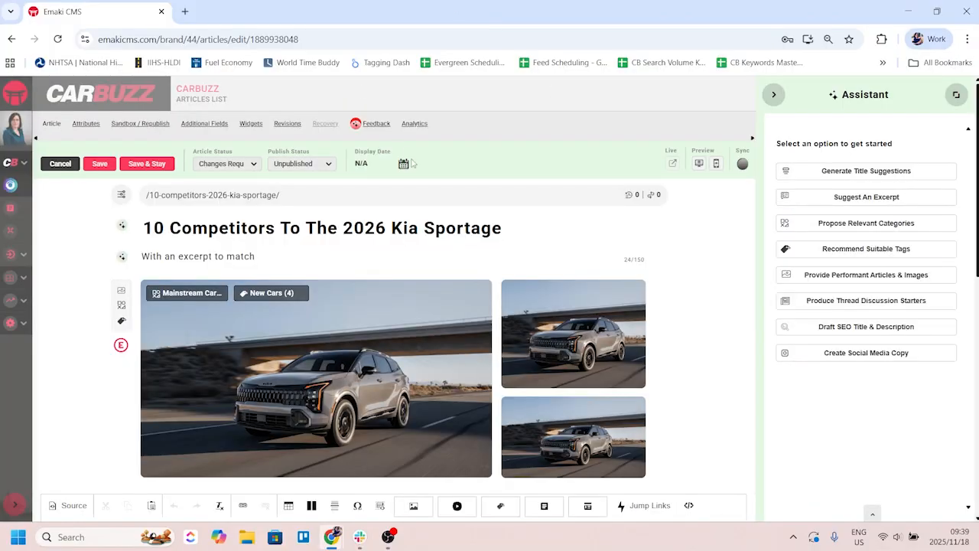
{"action": "scroll", "coordinate": [339, 280], "scroll_direction": "down", "scroll_amount": 15}
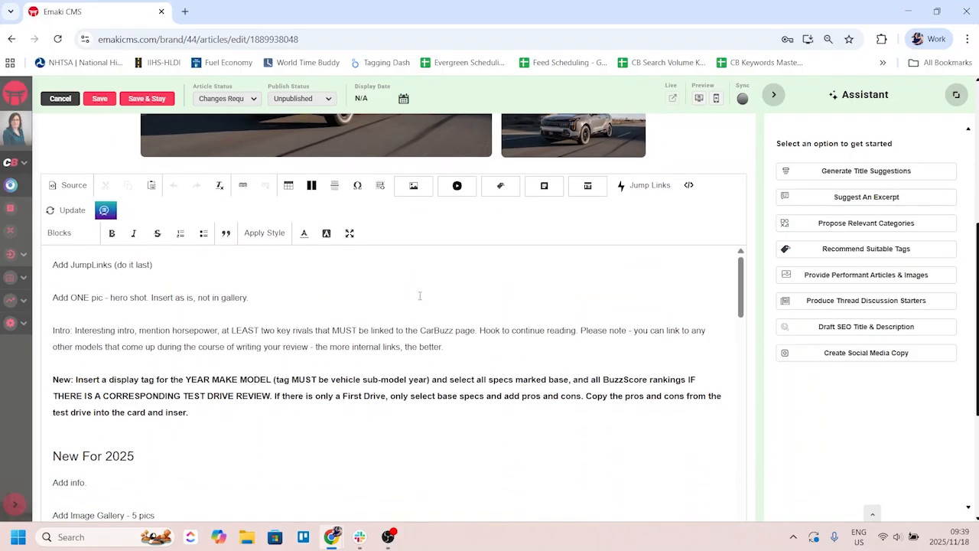
{"action": "scroll", "coordinate": [470, 311], "scroll_direction": "up", "scroll_amount": 3}
{"action": "scroll", "coordinate": [470, 312], "scroll_direction": "up", "scroll_amount": 15}
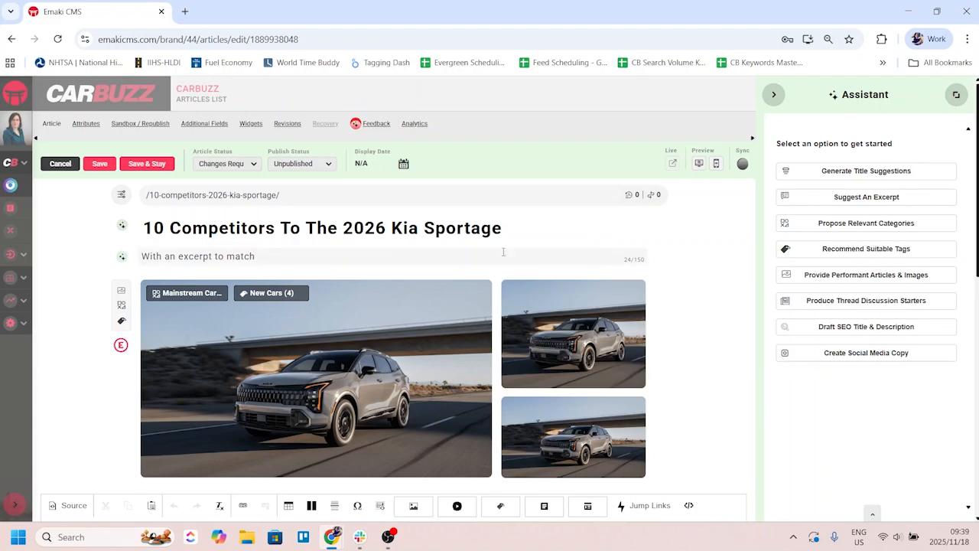
{"action": "left_click", "coordinate": [140, 123]}
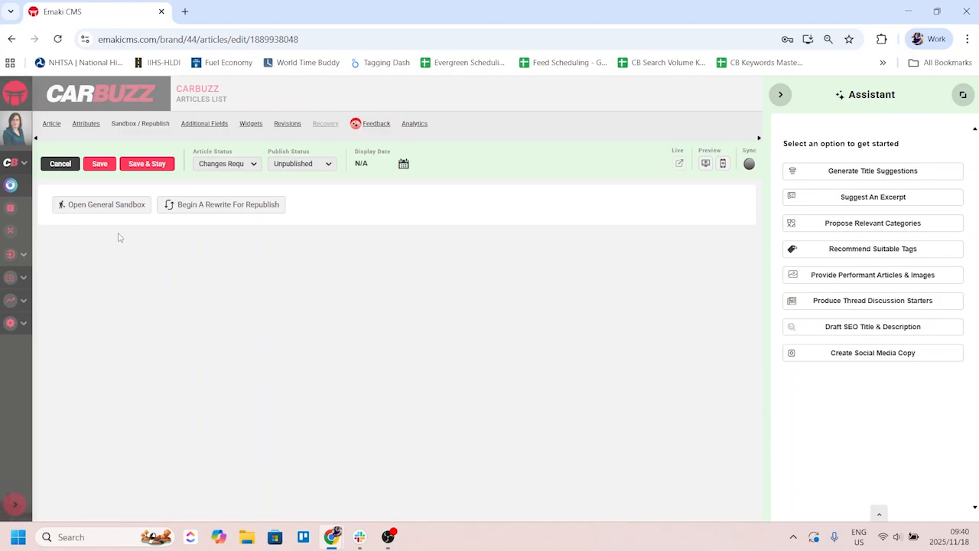
{"action": "left_click", "coordinate": [94, 205]}
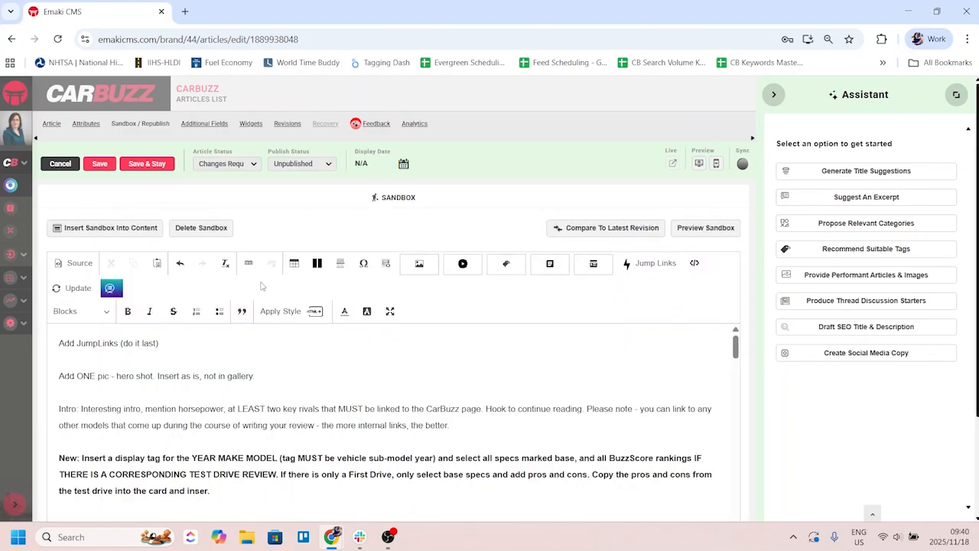
{"action": "scroll", "coordinate": [597, 367], "scroll_direction": "down", "scroll_amount": 3}
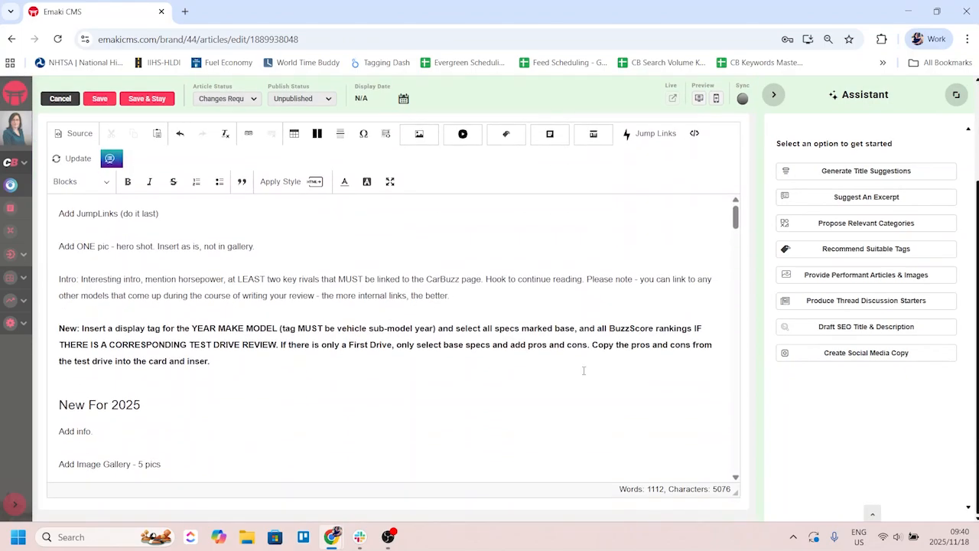
{"action": "scroll", "coordinate": [448, 210], "scroll_direction": "up", "scroll_amount": 3}
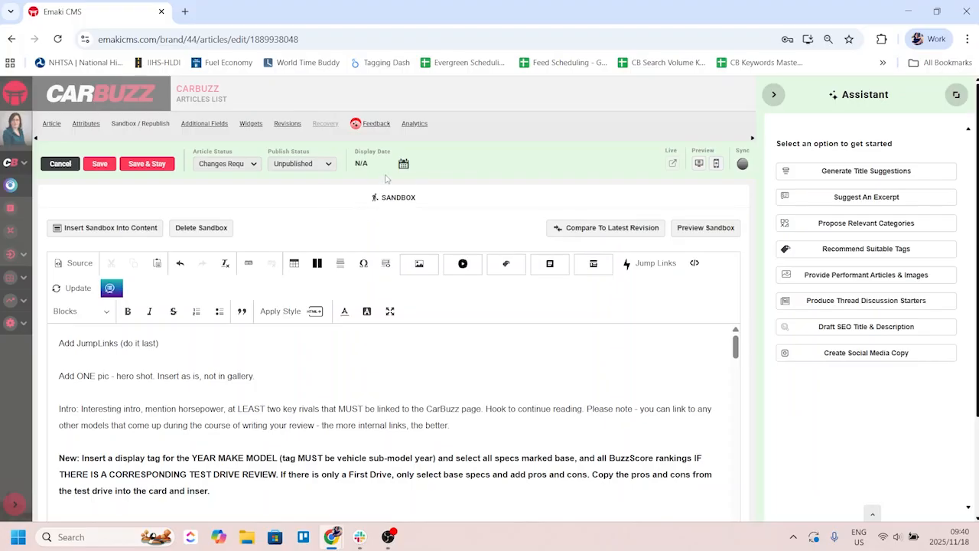
{"action": "scroll", "coordinate": [474, 291], "scroll_direction": "down", "scroll_amount": 3}
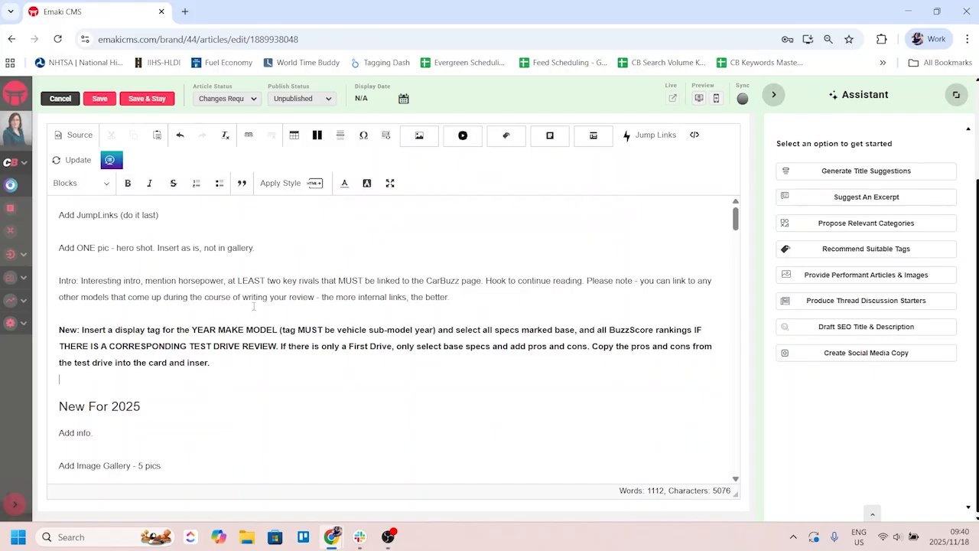
{"action": "scroll", "coordinate": [296, 318], "scroll_direction": "up", "scroll_amount": 2}
{"action": "scroll", "coordinate": [296, 318], "scroll_direction": "up", "scroll_amount": 1}
{"action": "scroll", "coordinate": [274, 392], "scroll_direction": "down", "scroll_amount": 3}
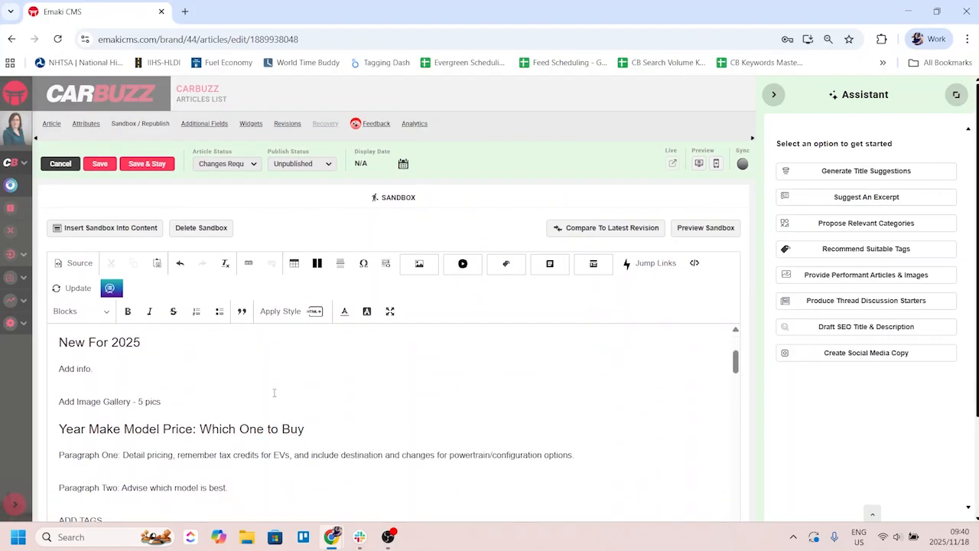
{"action": "scroll", "coordinate": [385, 380], "scroll_direction": "down", "scroll_amount": 5}
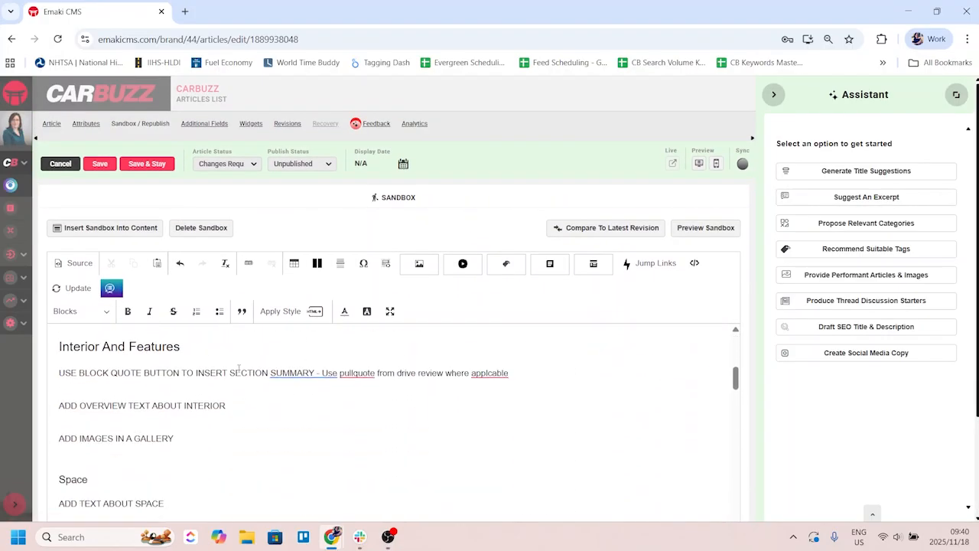
{"action": "scroll", "coordinate": [470, 377], "scroll_direction": "up", "scroll_amount": 2}
{"action": "scroll", "coordinate": [470, 378], "scroll_direction": "up", "scroll_amount": 5}
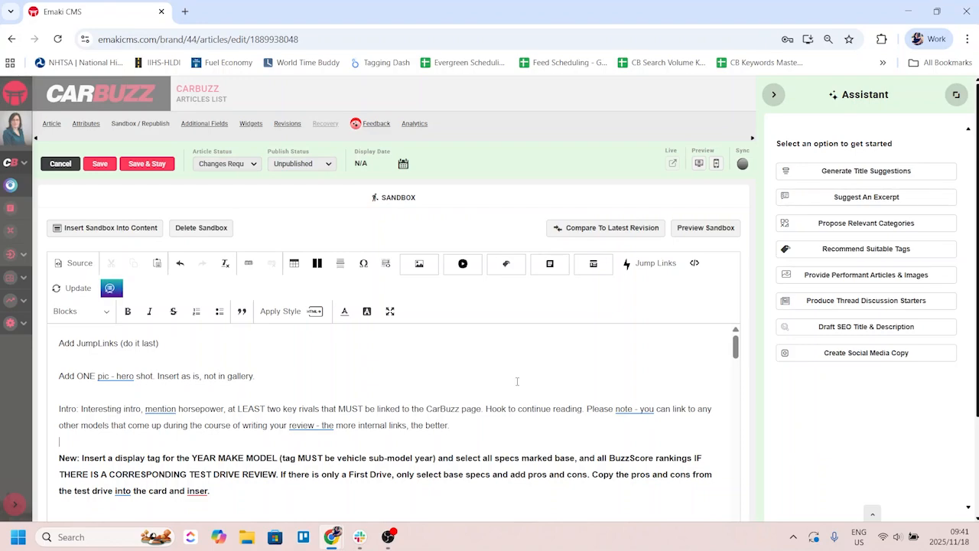
{"action": "scroll", "coordinate": [490, 378], "scroll_direction": "down", "scroll_amount": 1}
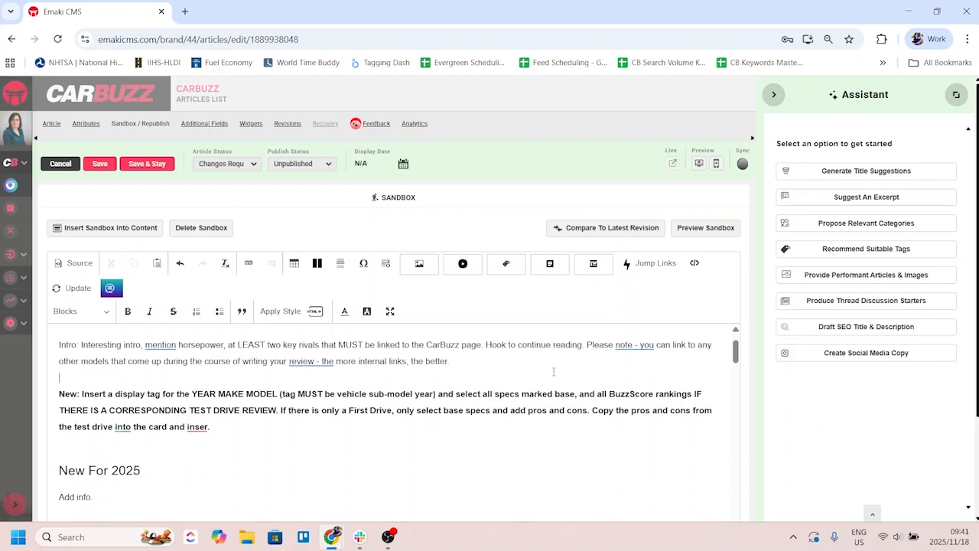
{"action": "scroll", "coordinate": [503, 386], "scroll_direction": "up", "scroll_amount": 1}
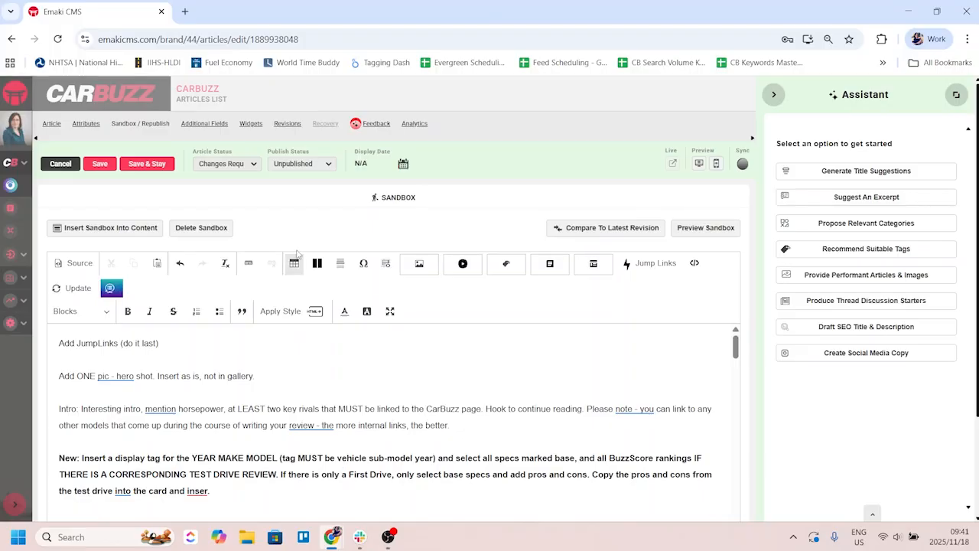
Step: Replace the sandbox's opening word 'Add' with a test line ending 'these are sandbox chan' and save
{"action": "left_click", "coordinate": [101, 166]}
{"action": "left_click", "coordinate": [146, 163]}
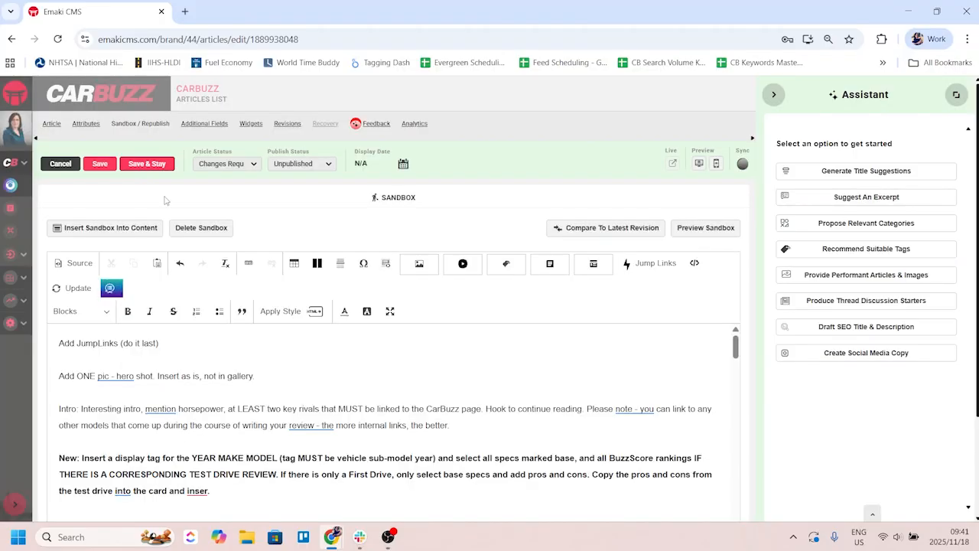
{"action": "double_click", "coordinate": [63, 343]}
{"action": "key", "text": "Return"}
{"action": "key", "text": "Return"}
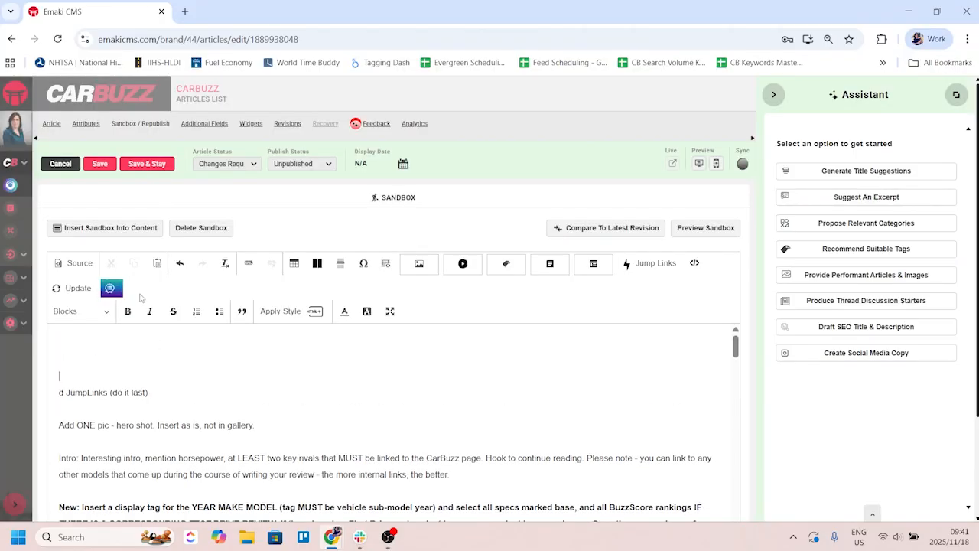
{"action": "type", "text": "skdjflsdkjsldkfj these"}
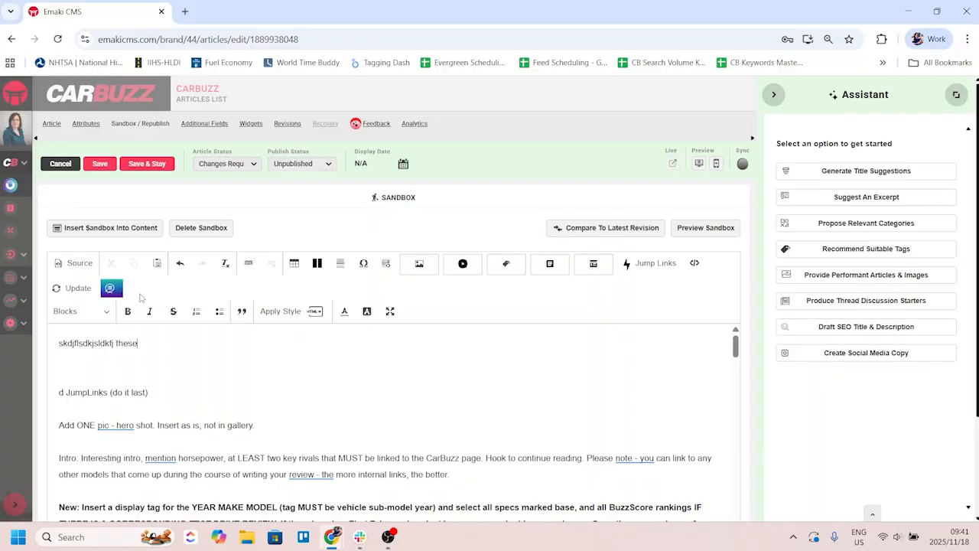
{"action": "type", "text": " are sandbox changes"}
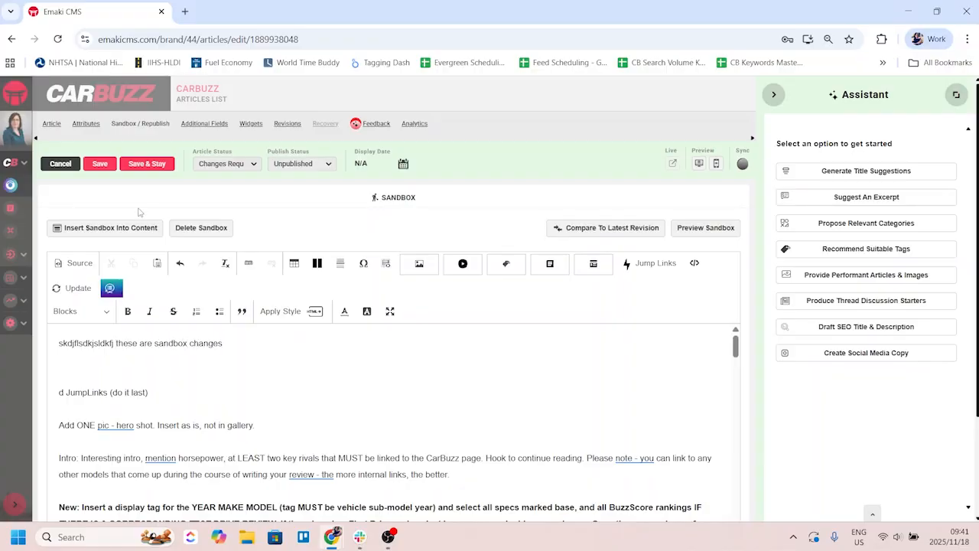
{"action": "left_click", "coordinate": [141, 170]}
Step: Save the article, then reopen 10 Competitors To The 2026 Kia Sportage from the Articles list for editing
{"action": "left_click", "coordinate": [100, 168]}
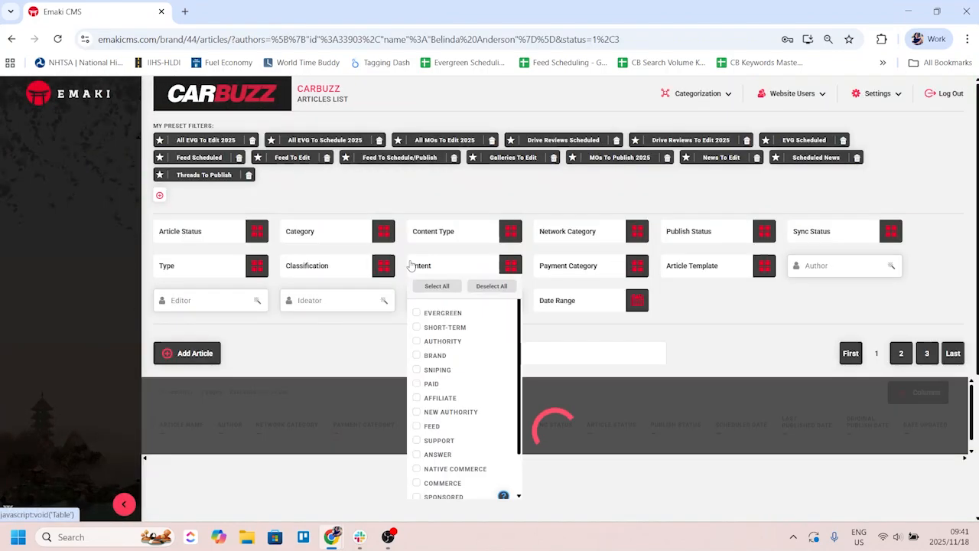
{"action": "scroll", "coordinate": [313, 371], "scroll_direction": "down", "scroll_amount": 3}
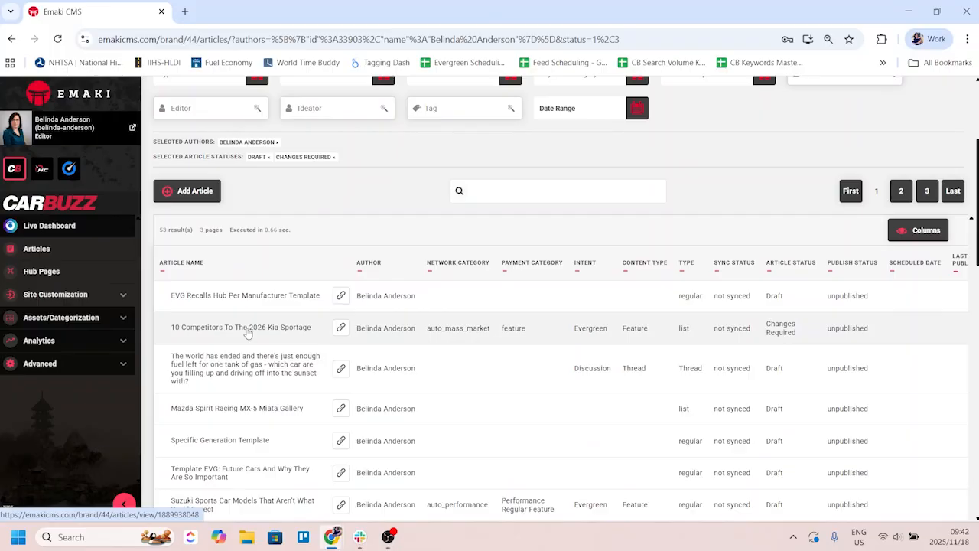
{"action": "left_click", "coordinate": [247, 328]}
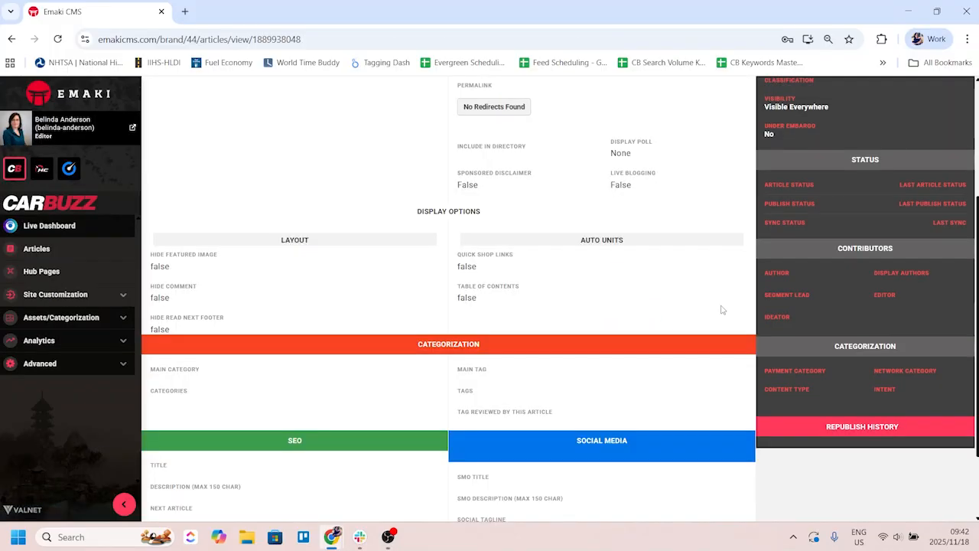
{"action": "scroll", "coordinate": [720, 310], "scroll_direction": "up", "scroll_amount": 3}
{"action": "left_click", "coordinate": [927, 143]}
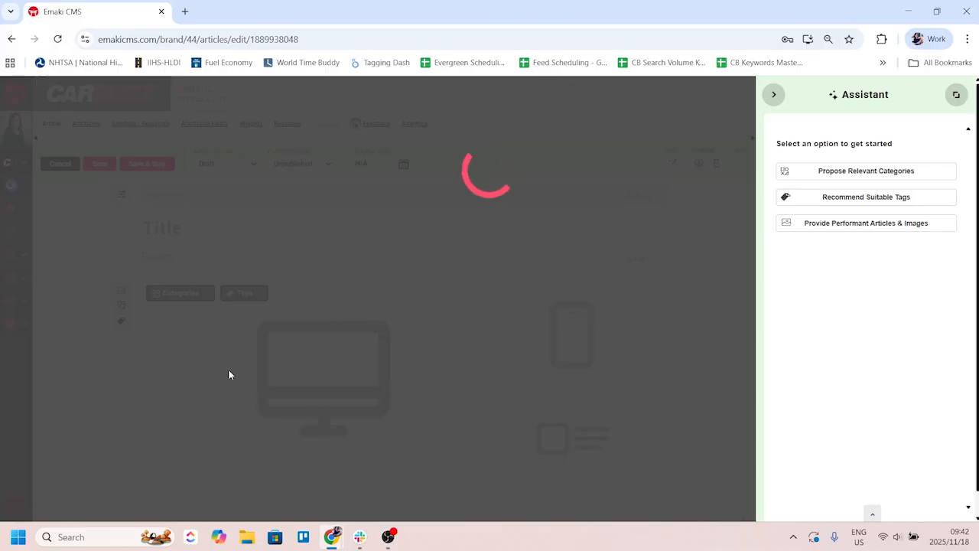
{"action": "scroll", "coordinate": [238, 341], "scroll_direction": "down", "scroll_amount": 5}
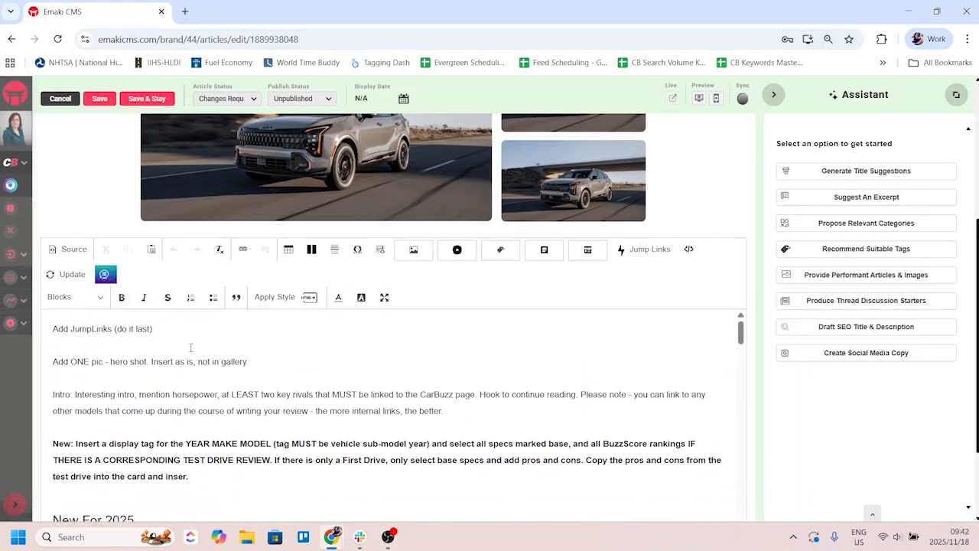
{"action": "scroll", "coordinate": [256, 447], "scroll_direction": "up", "scroll_amount": 5}
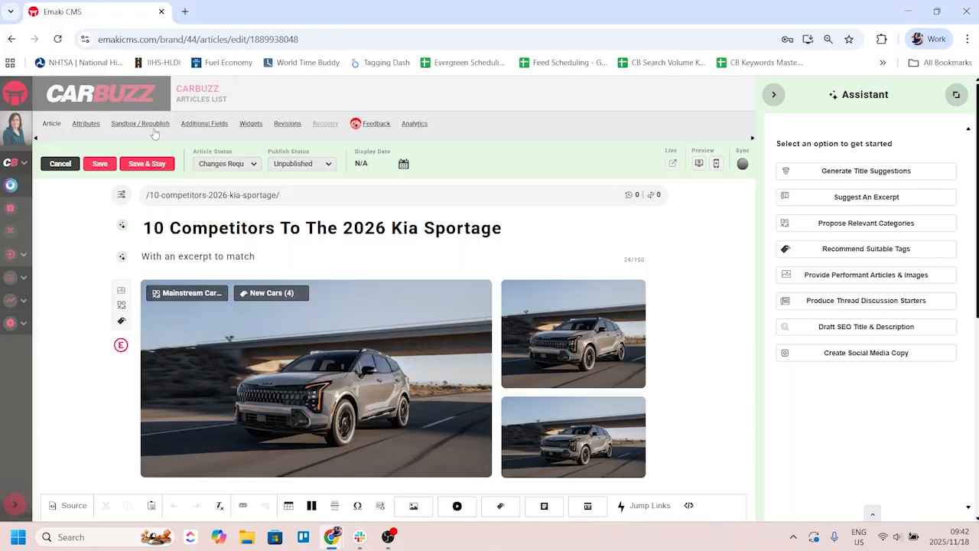
Step: Delete and confirm removal of the test sandbox under the Sandbox / Republish tab
{"action": "left_click", "coordinate": [151, 126]}
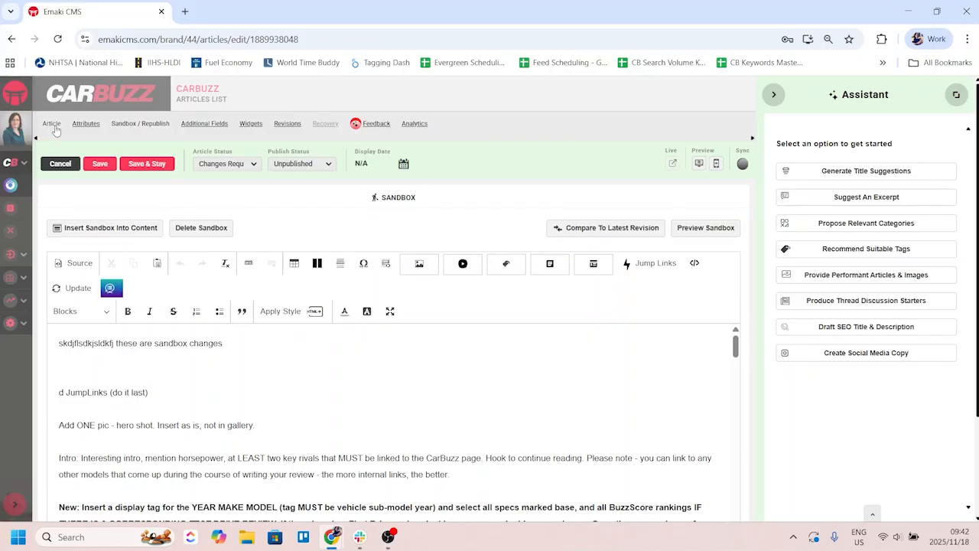
{"action": "left_click", "coordinate": [119, 234]}
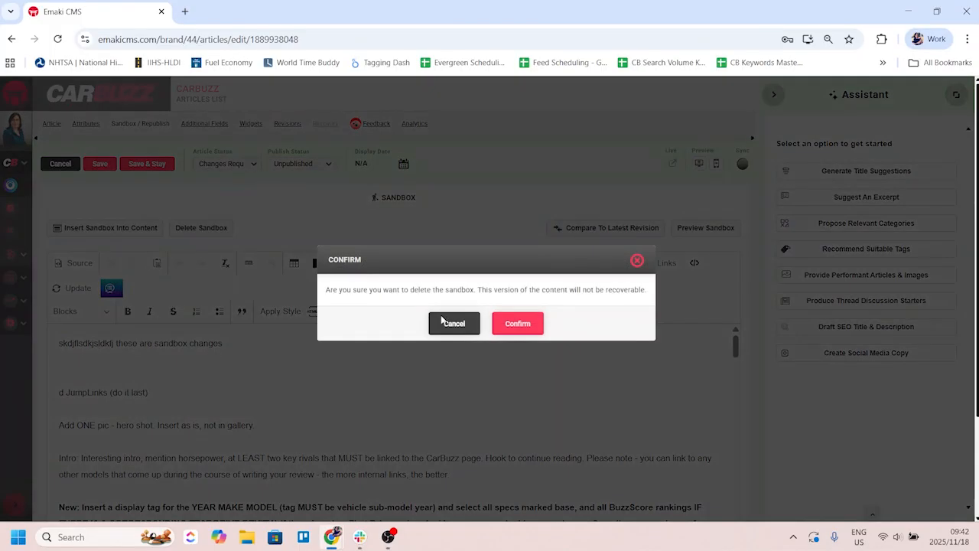
{"action": "left_click", "coordinate": [517, 328]}
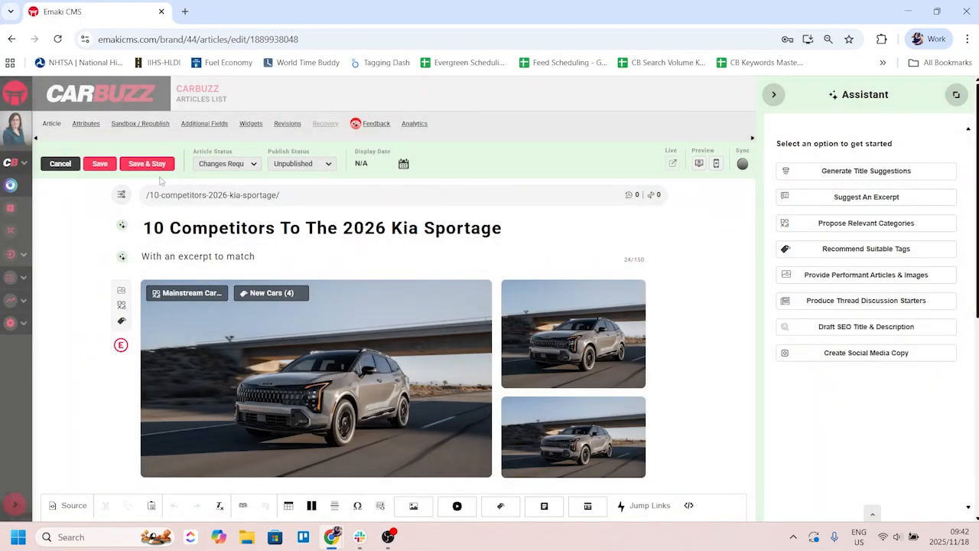
{"action": "left_click", "coordinate": [146, 127]}
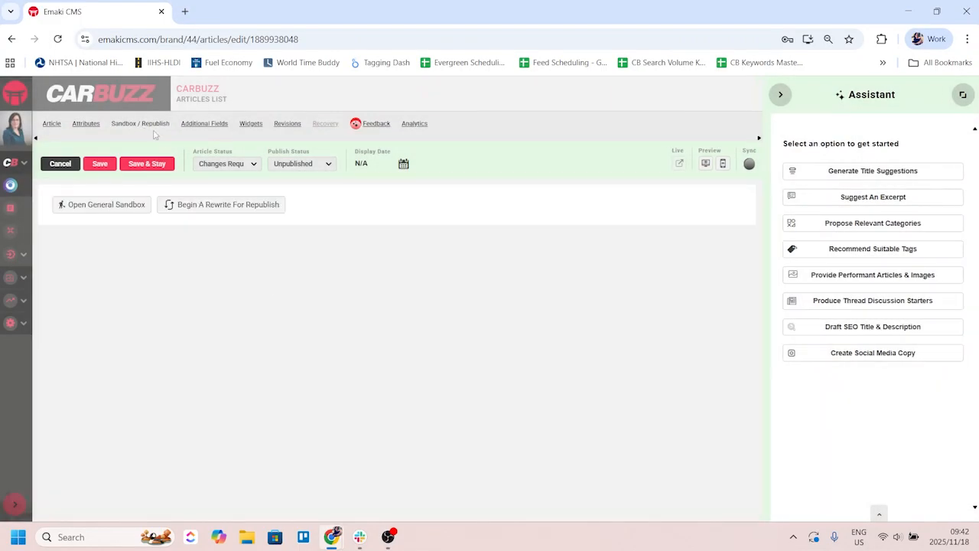
Step: Begin a rewrite of the article for republishing and look over the new version
{"action": "left_click", "coordinate": [212, 207]}
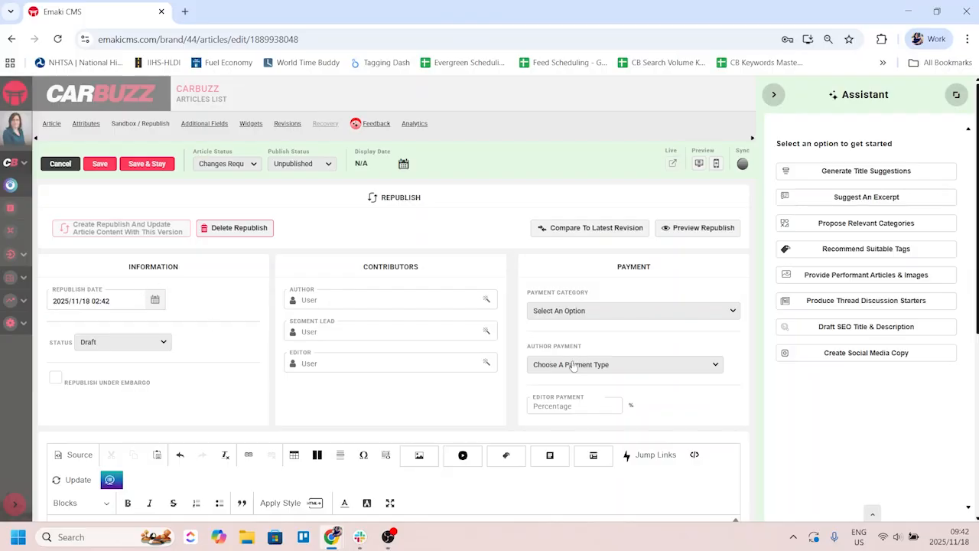
{"action": "scroll", "coordinate": [629, 339], "scroll_direction": "down", "scroll_amount": 2}
{"action": "scroll", "coordinate": [112, 313], "scroll_direction": "up", "scroll_amount": 3}
{"action": "scroll", "coordinate": [544, 363], "scroll_direction": "down", "scroll_amount": 5}
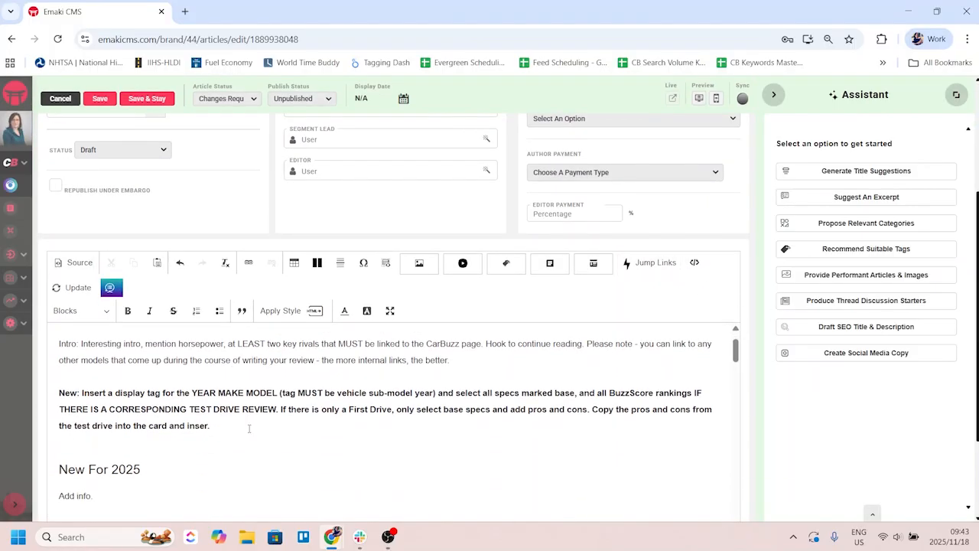
{"action": "scroll", "coordinate": [153, 437], "scroll_direction": "up", "scroll_amount": 1}
{"action": "scroll", "coordinate": [130, 374], "scroll_direction": "up", "scroll_amount": 2}
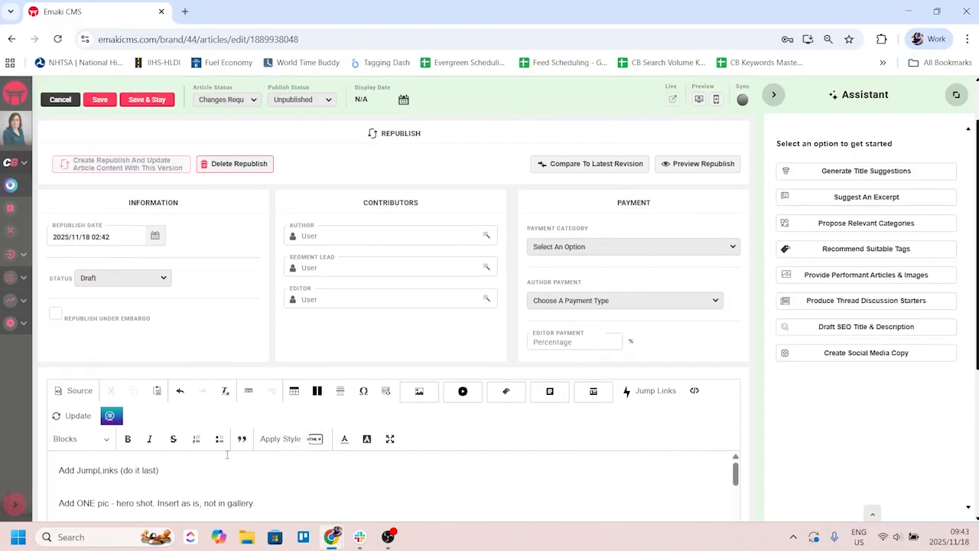
{"action": "scroll", "coordinate": [589, 449], "scroll_direction": "up", "scroll_amount": 1}
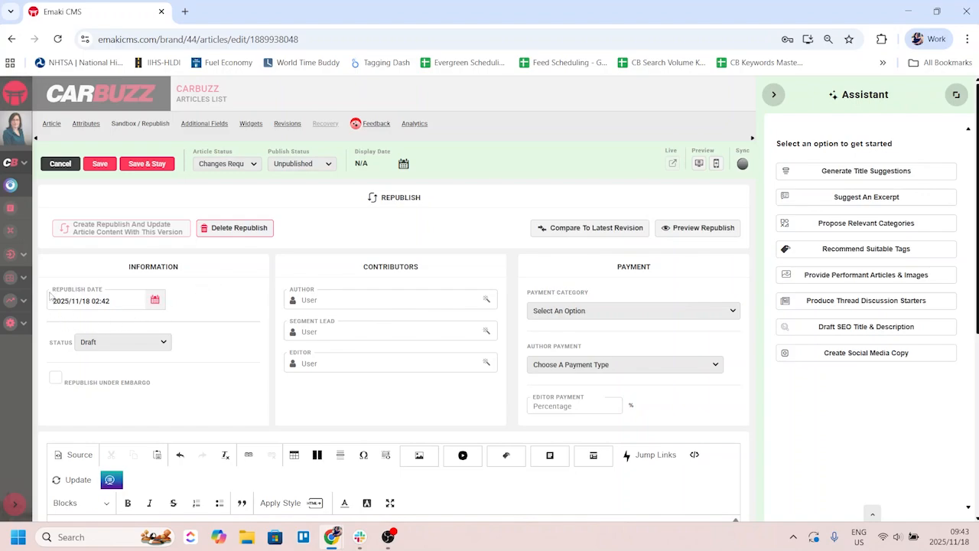
Step: Check the 2025/11/18 02:42 republish date, Draft status and empty contributor fields, leaving them unchanged
{"action": "left_click", "coordinate": [155, 300]}
{"action": "left_click", "coordinate": [228, 283]}
{"action": "left_click", "coordinate": [128, 343]}
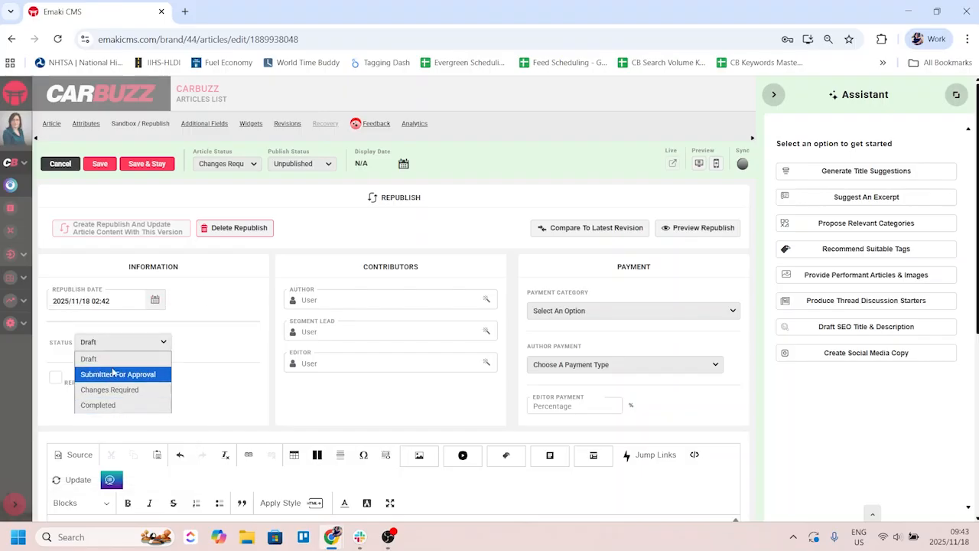
{"action": "left_click", "coordinate": [253, 280]}
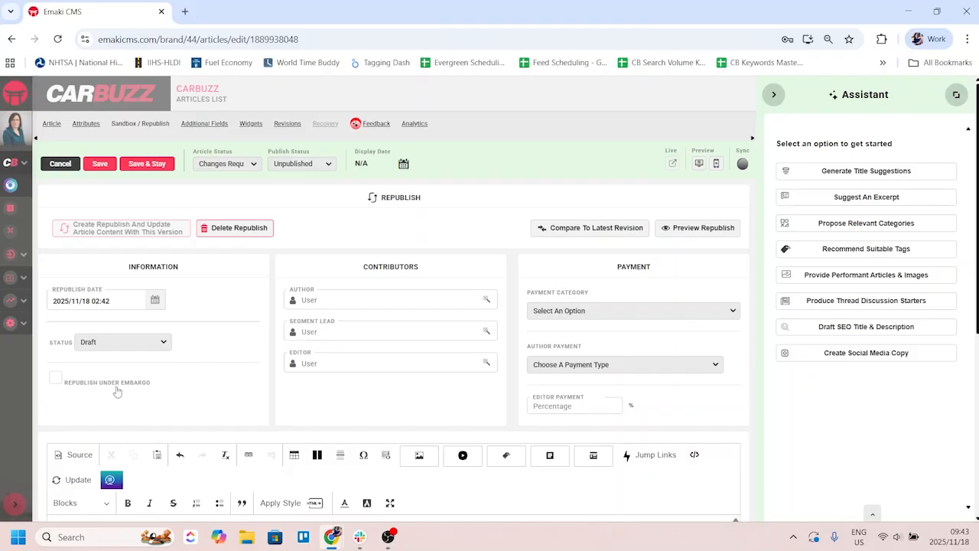
{"action": "left_click", "coordinate": [341, 332]}
{"action": "left_click", "coordinate": [344, 361]}
{"action": "left_click", "coordinate": [329, 298]}
{"action": "left_click", "coordinate": [322, 331]}
{"action": "left_click", "coordinate": [406, 365]}
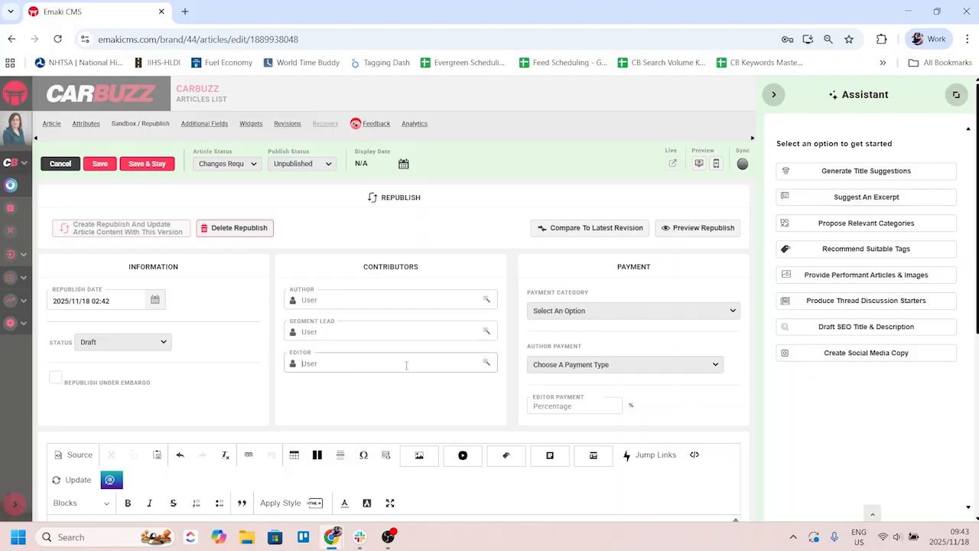